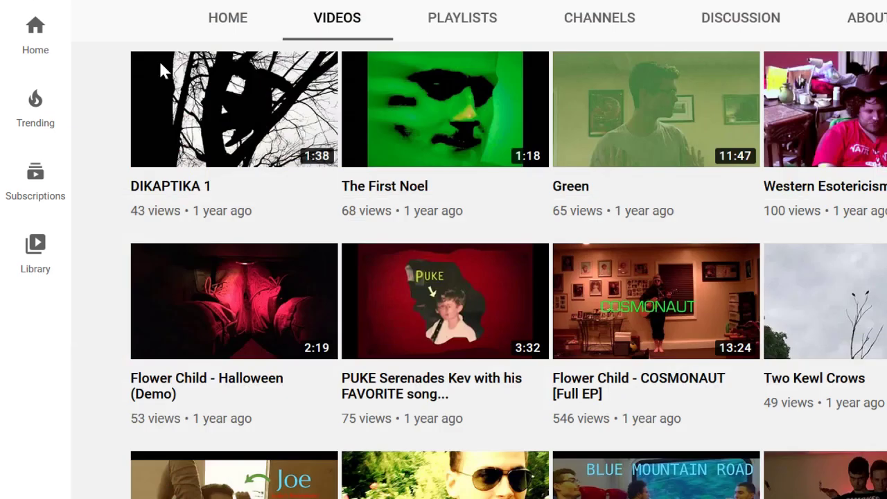
Look through the uploaded videos on the This Bread Needs More Jam channel, from the newest uploads down to the oldest.
{"action": "scroll", "coordinate": [487, 205], "scroll_direction": "up", "scroll_amount": 15}
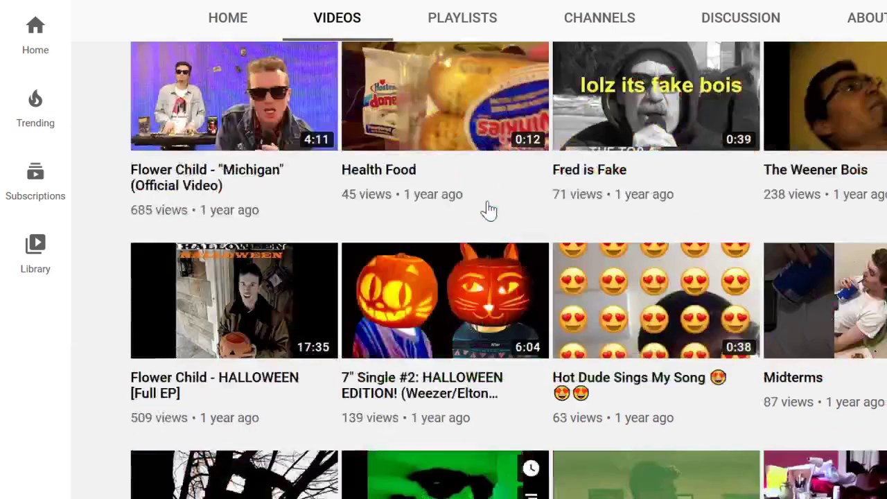
{"action": "scroll", "coordinate": [114, 233], "scroll_direction": "down", "scroll_amount": 12}
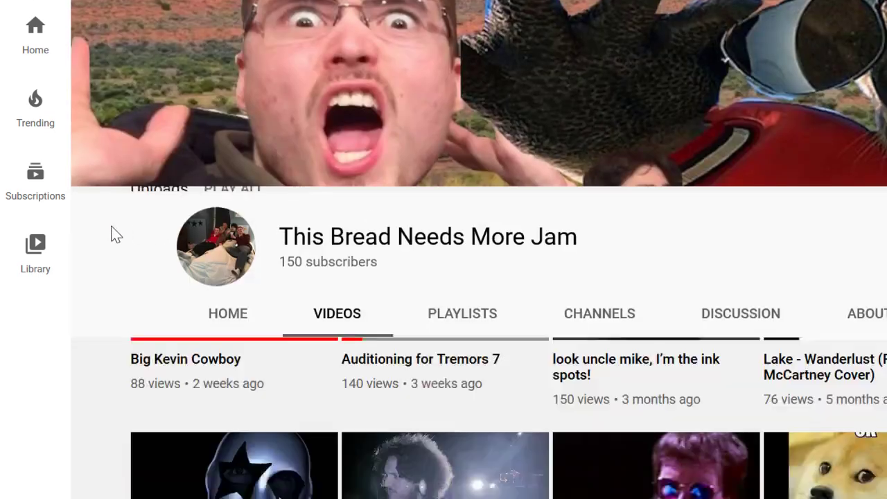
{"action": "scroll", "coordinate": [114, 233], "scroll_direction": "up", "scroll_amount": 10}
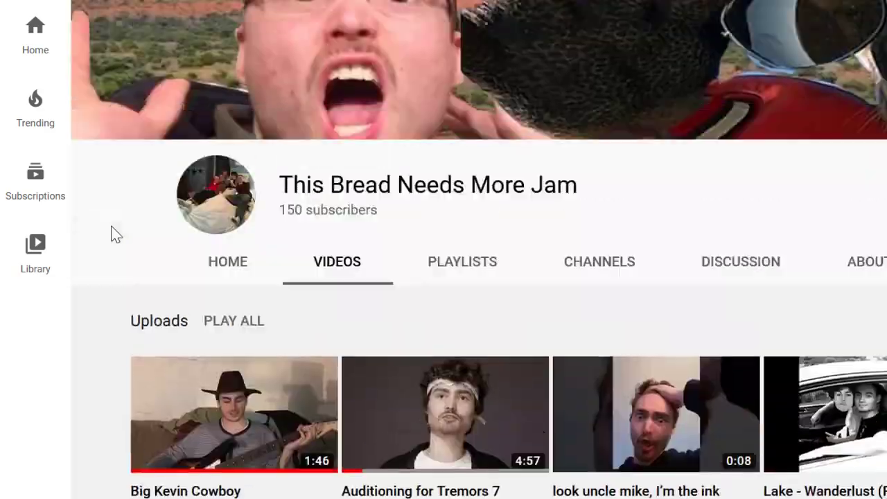
{"action": "scroll", "coordinate": [115, 233], "scroll_direction": "down", "scroll_amount": 10}
{"action": "scroll", "coordinate": [114, 234], "scroll_direction": "down", "scroll_amount": 20}
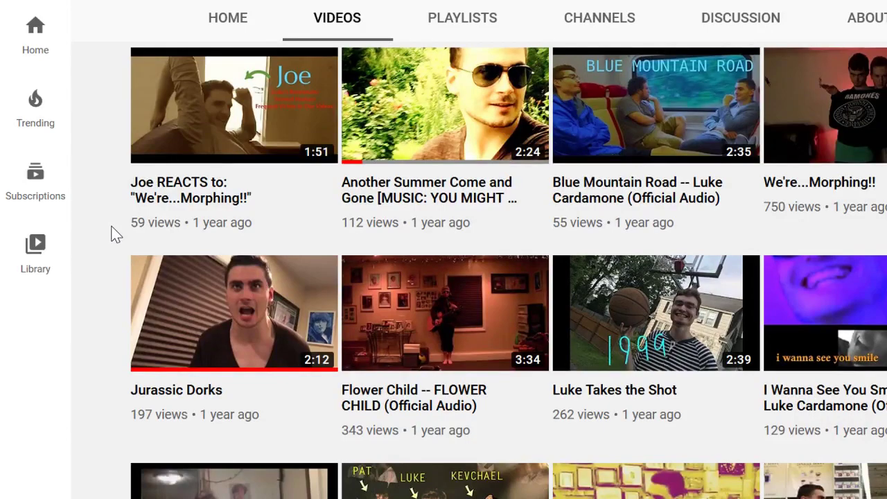
{"action": "scroll", "coordinate": [114, 234], "scroll_direction": "down", "scroll_amount": 15}
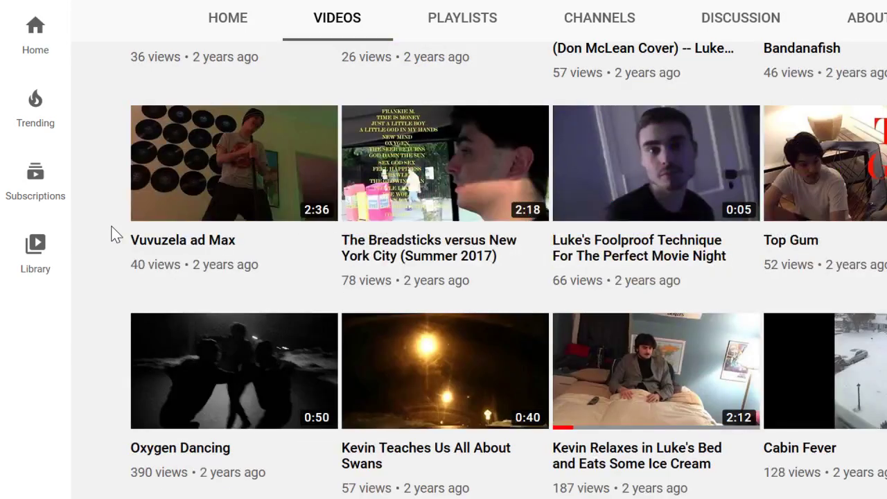
{"action": "scroll", "coordinate": [114, 234], "scroll_direction": "up", "scroll_amount": 20}
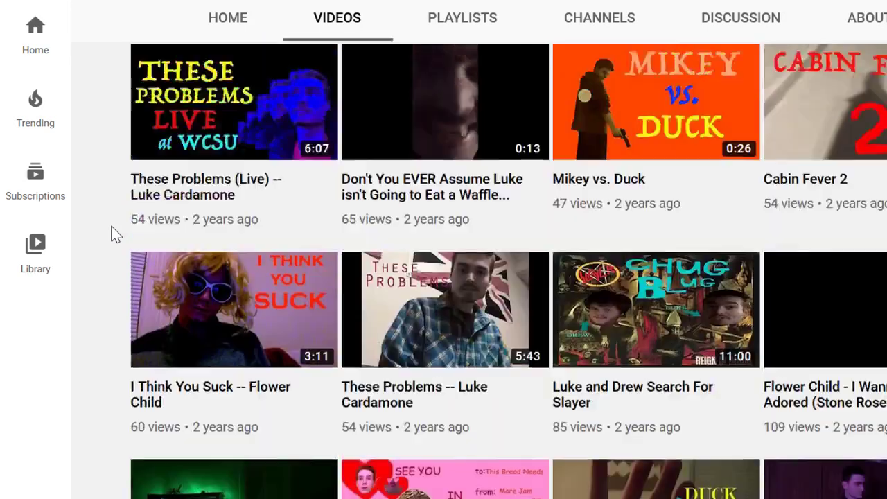
{"action": "scroll", "coordinate": [115, 233], "scroll_direction": "down", "scroll_amount": 6}
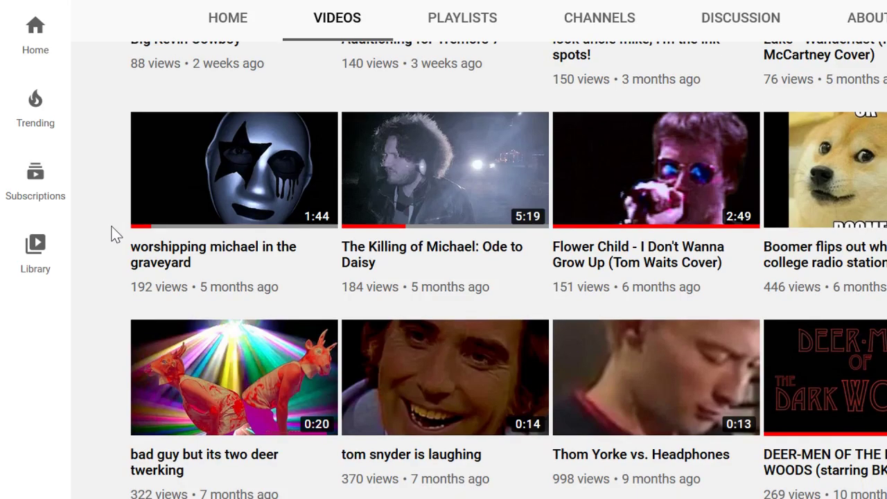
{"action": "scroll", "coordinate": [115, 234], "scroll_direction": "up", "scroll_amount": 5}
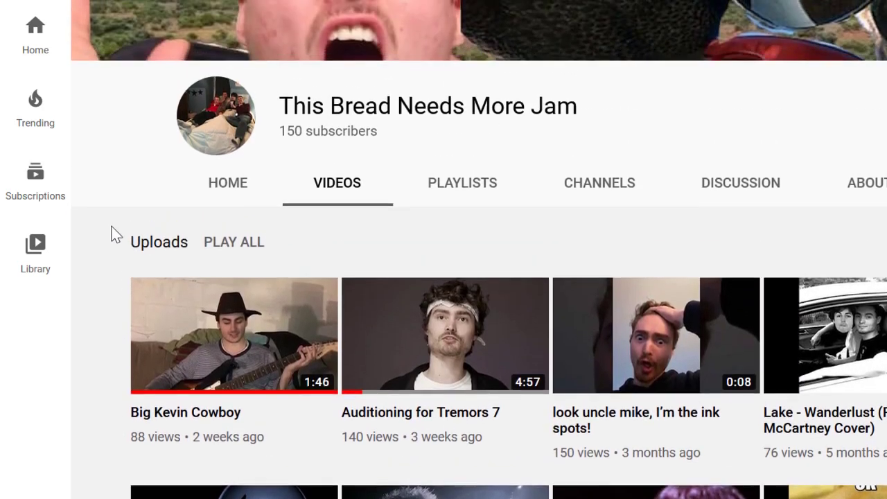
{"action": "scroll", "coordinate": [115, 233], "scroll_direction": "up", "scroll_amount": 2}
{"action": "scroll", "coordinate": [114, 234], "scroll_direction": "down", "scroll_amount": 4}
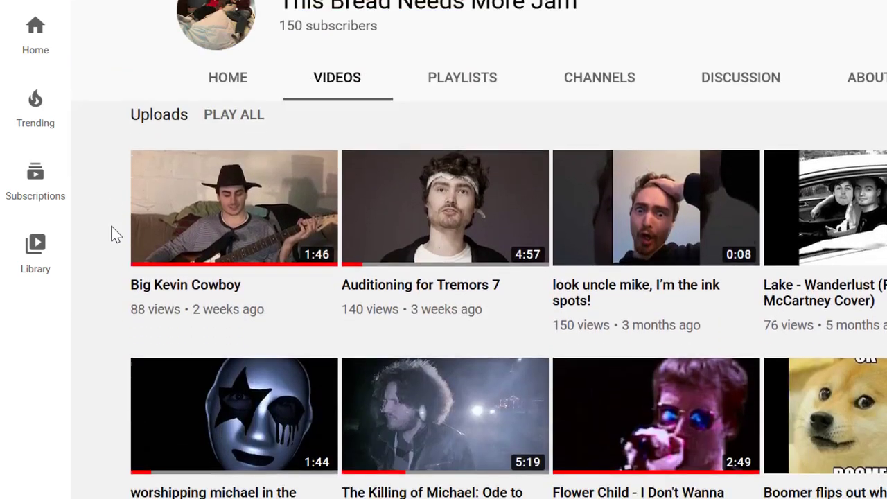
{"action": "scroll", "coordinate": [114, 233], "scroll_direction": "up", "scroll_amount": 4}
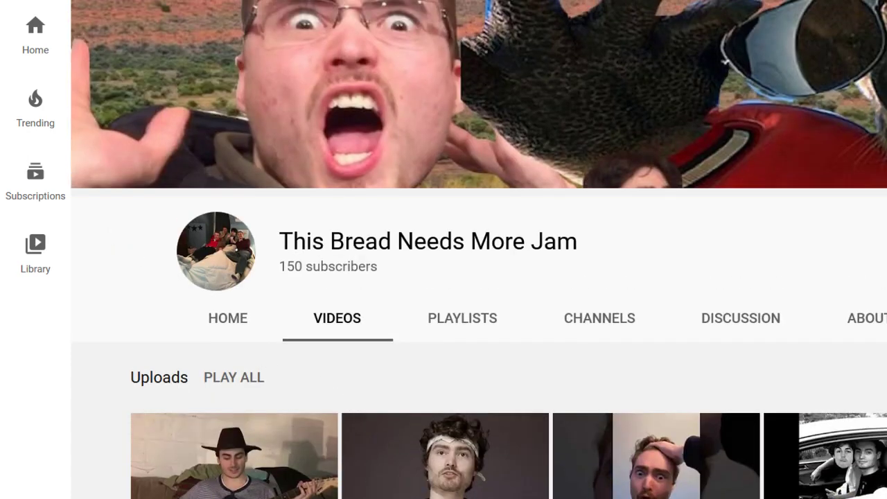
{"action": "scroll", "coordinate": [164, 383], "scroll_direction": "down", "scroll_amount": 5}
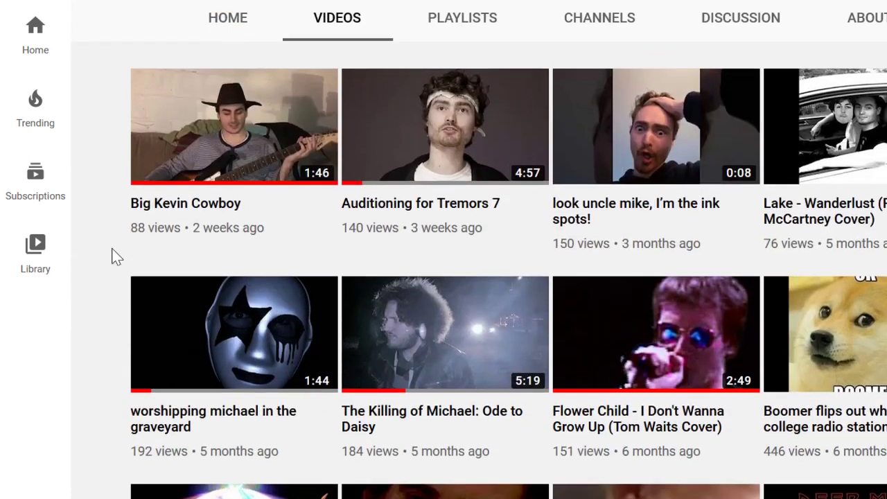
{"action": "scroll", "coordinate": [112, 256], "scroll_direction": "up", "scroll_amount": 1}
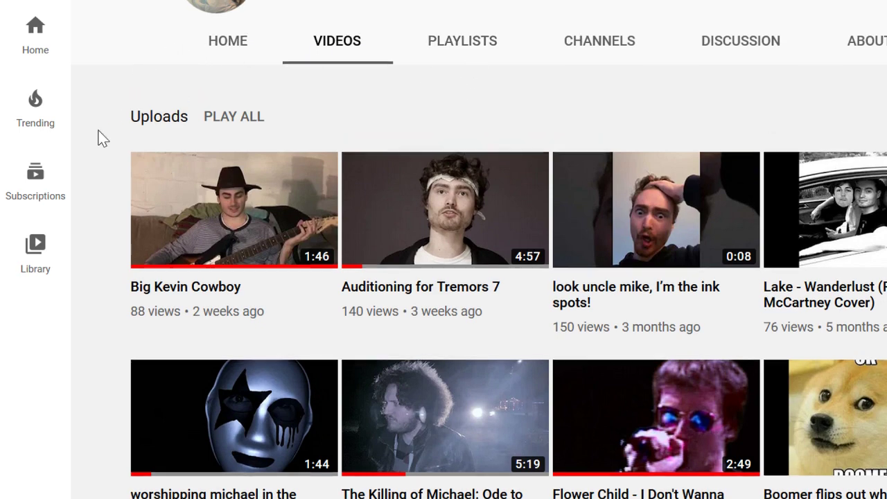
{"action": "scroll", "coordinate": [100, 137], "scroll_direction": "up", "scroll_amount": 4}
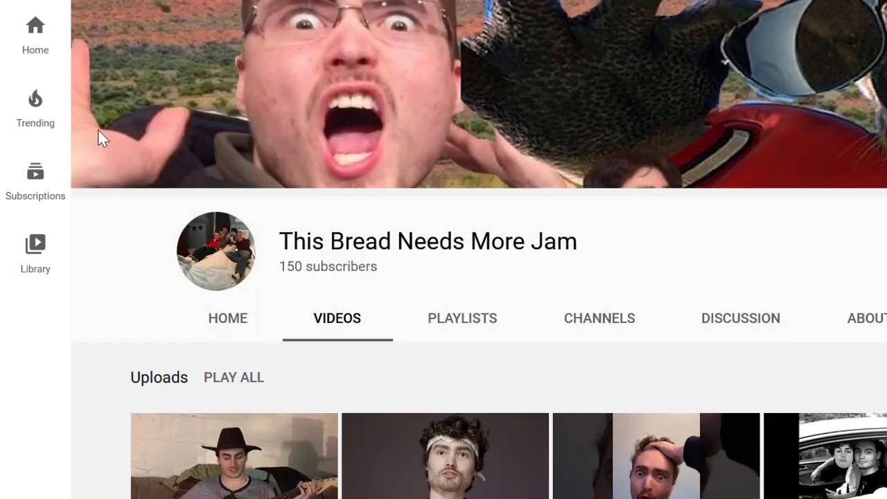
{"action": "scroll", "coordinate": [97, 130], "scroll_direction": "down", "scroll_amount": 4}
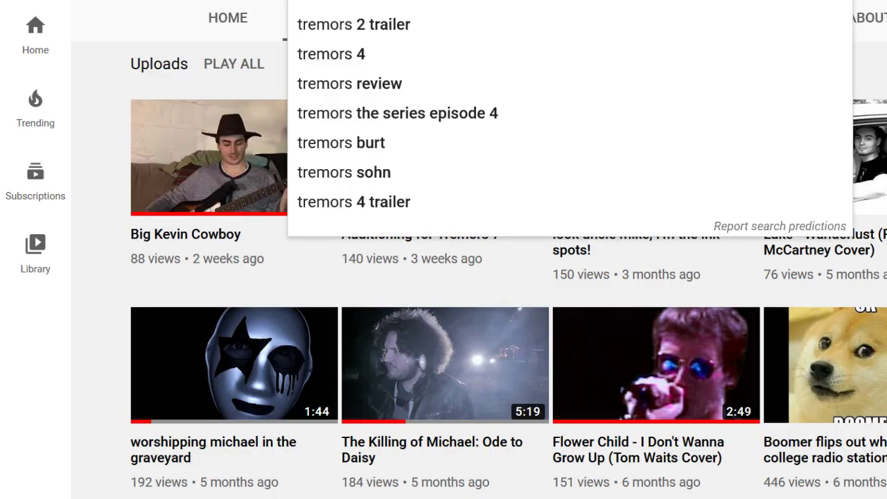
Search for the NathanLikesChicken channel and open its video "How to prepare your teams for metagame threats with BKC!".
{"action": "type", "text": "nathan"}
{"action": "left_click", "coordinate": [419, 24]}
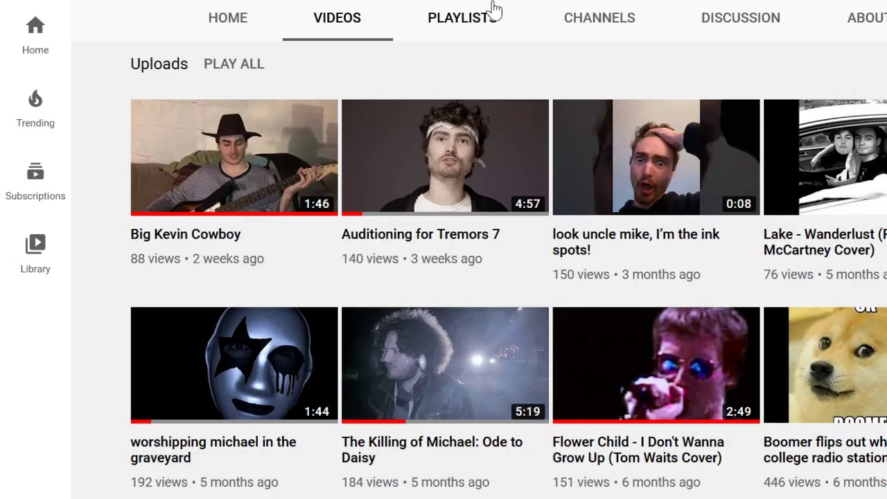
{"action": "scroll", "coordinate": [475, 216], "scroll_direction": "down", "scroll_amount": 2}
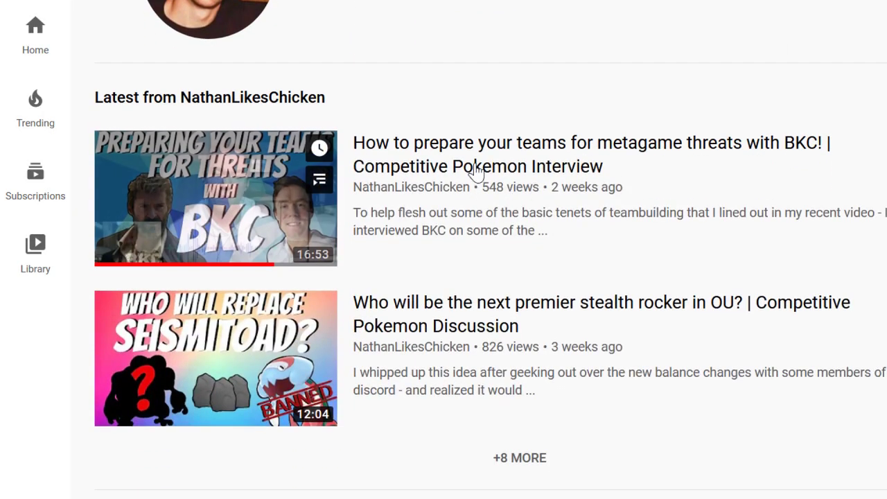
{"action": "left_click", "coordinate": [474, 174]}
{"action": "left_click", "coordinate": [271, 277]}
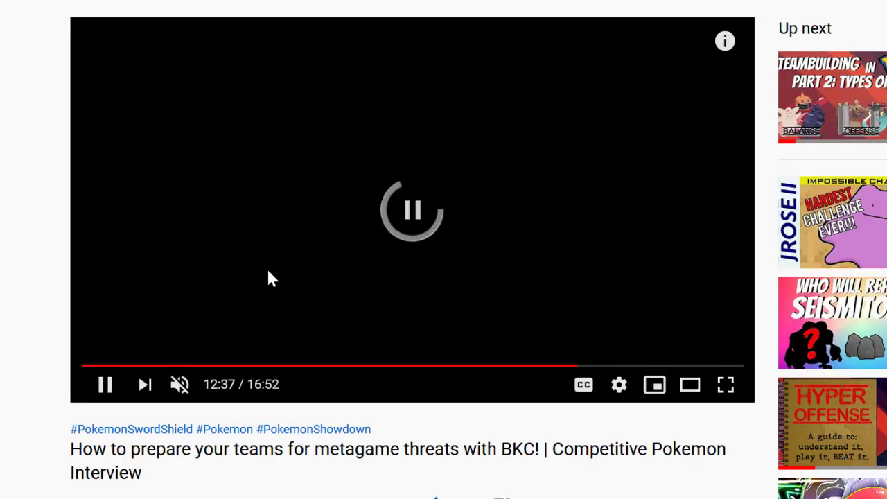
Read through the description and viewer comments below the BKC interview video.
{"action": "scroll", "coordinate": [2, 254], "scroll_direction": "down", "scroll_amount": 8}
{"action": "scroll", "coordinate": [486, 313], "scroll_direction": "down", "scroll_amount": 6}
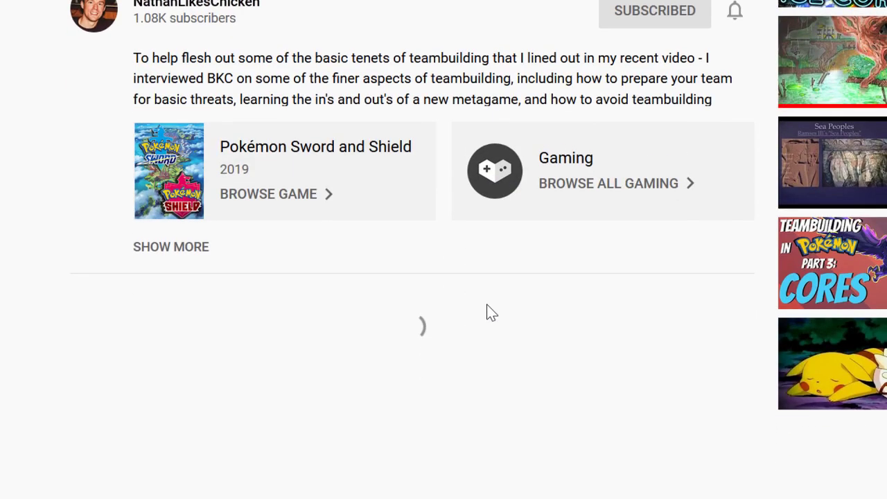
{"action": "scroll", "coordinate": [486, 313], "scroll_direction": "down", "scroll_amount": 5}
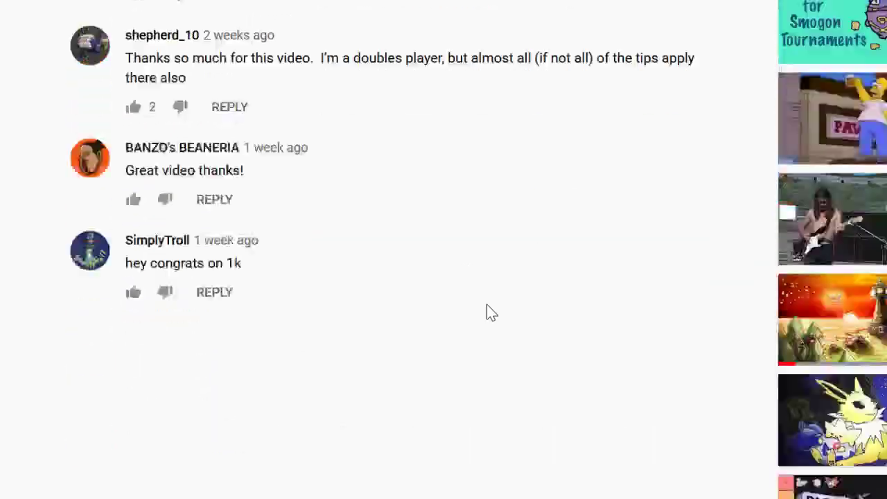
{"action": "scroll", "coordinate": [485, 311], "scroll_direction": "up", "scroll_amount": 20}
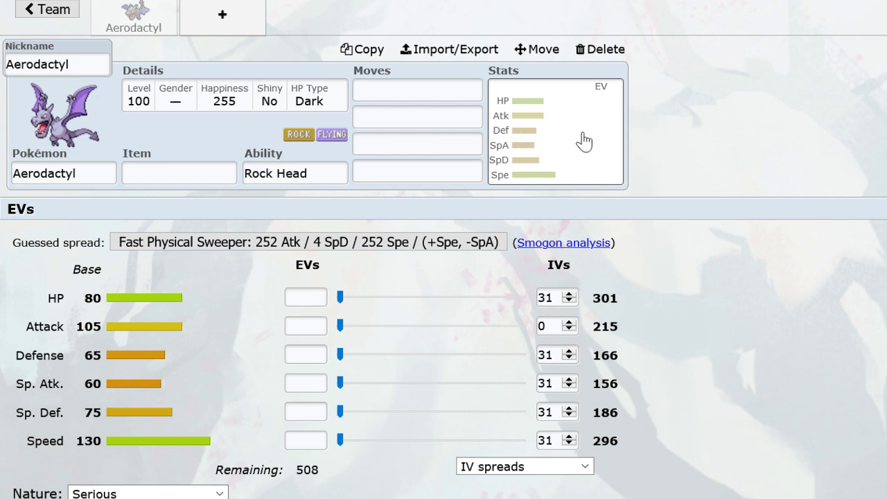
Start the "Sinnoh - Pokemon Lofi Mix" video, and switch to the Pokémon Showdown teambuilder to continue working offline.
{"action": "left_click", "coordinate": [559, 163]}
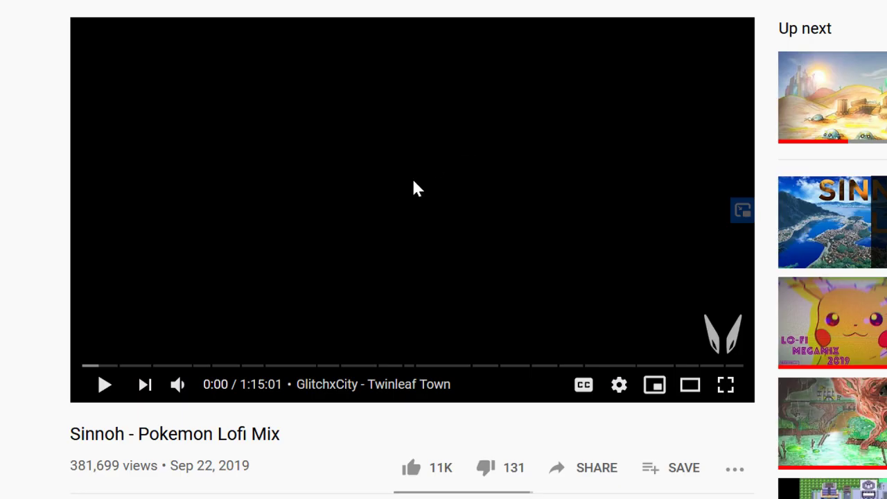
{"action": "left_click", "coordinate": [378, 174]}
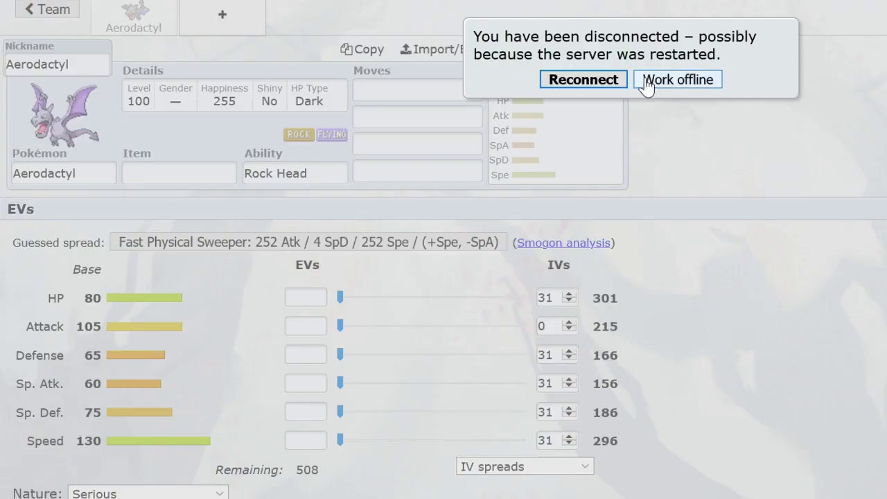
{"action": "left_click", "coordinate": [654, 83]}
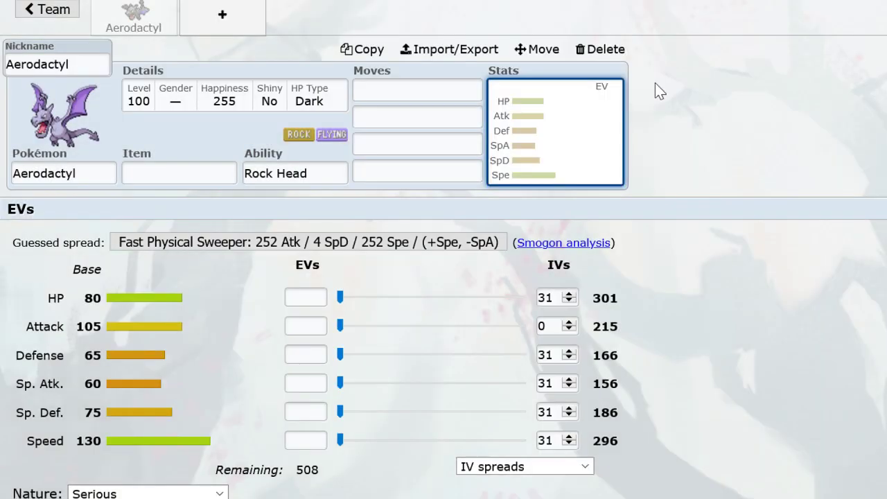
{"action": "left_click", "coordinate": [697, 275]}
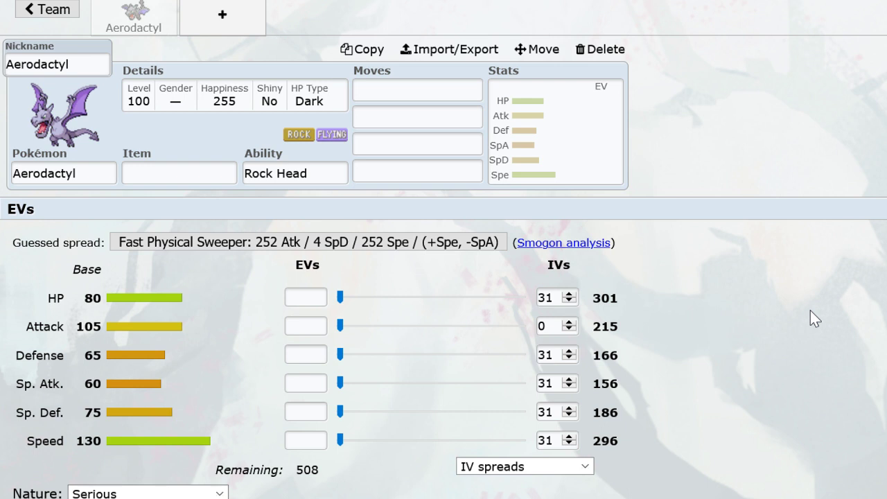
Replace Aerodactyl with Empoleon as the team's Pokémon.
{"action": "left_click", "coordinate": [379, 89]}
{"action": "left_click", "coordinate": [156, 178]}
{"action": "left_click", "coordinate": [79, 174]}
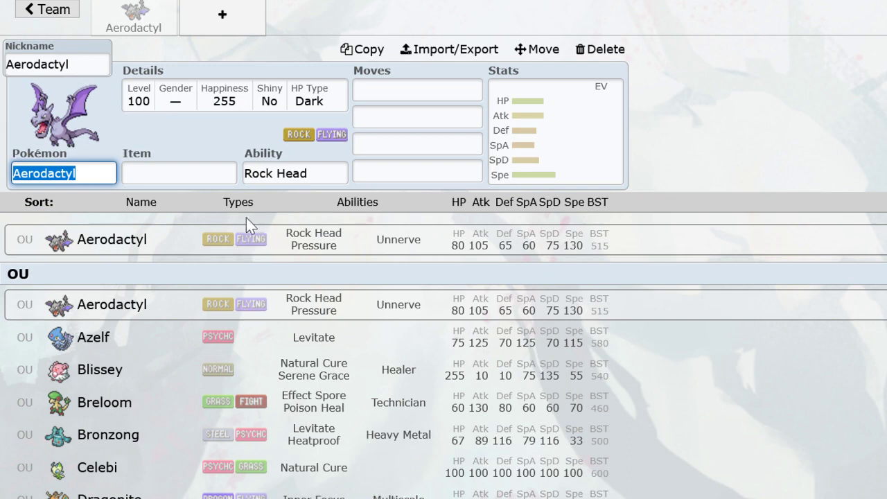
{"action": "type", "text": "empol"}
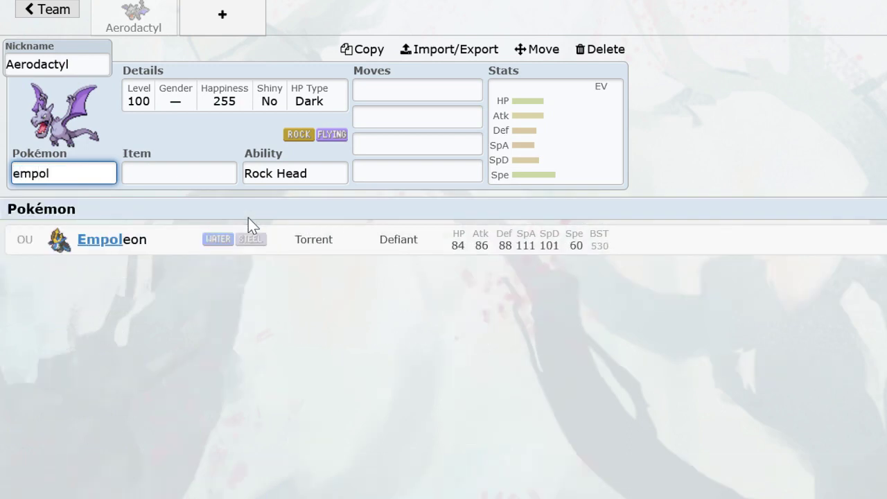
{"action": "left_click", "coordinate": [201, 254]}
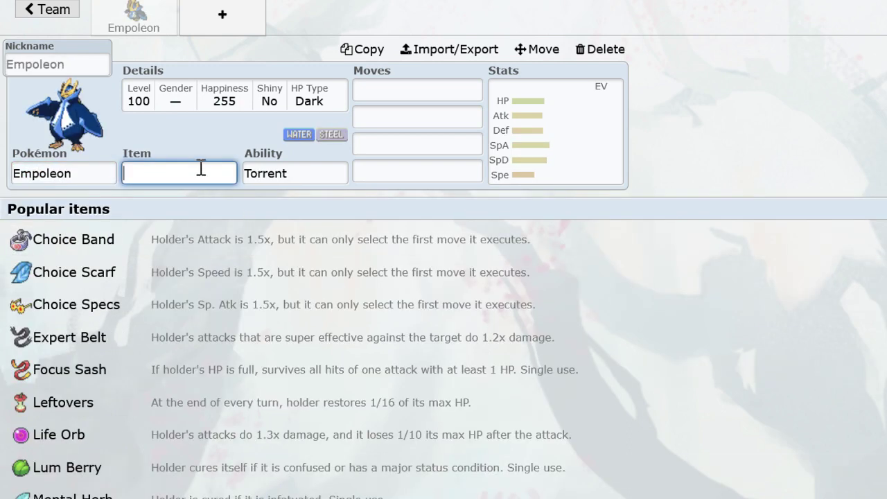
Give Empoleon the Choice Specs as its held item.
{"action": "type", "text": "choicespec"}
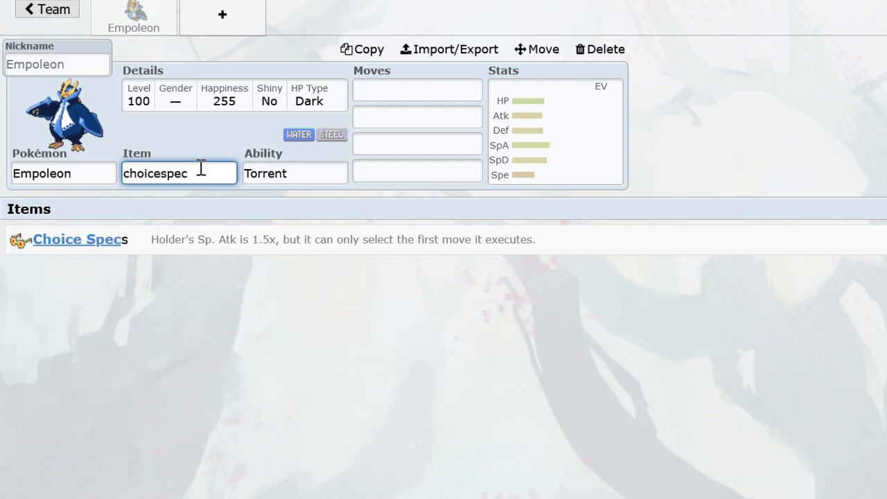
{"action": "type", "text": "s"}
{"action": "key", "text": "Tab"}
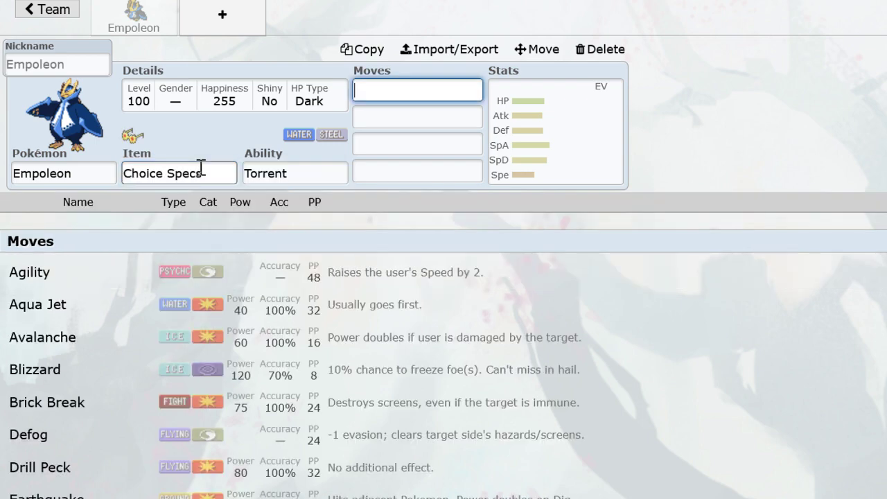
Assign Hydro Pump as Empoleon's first move and Ice Beam as its second.
{"action": "type", "text": "hy"}
{"action": "left_click", "coordinate": [254, 270]}
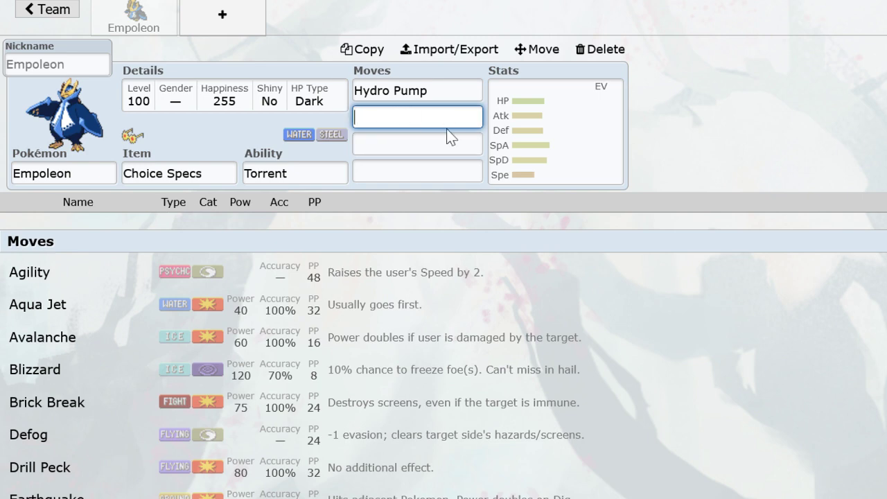
{"action": "type", "text": "ice"}
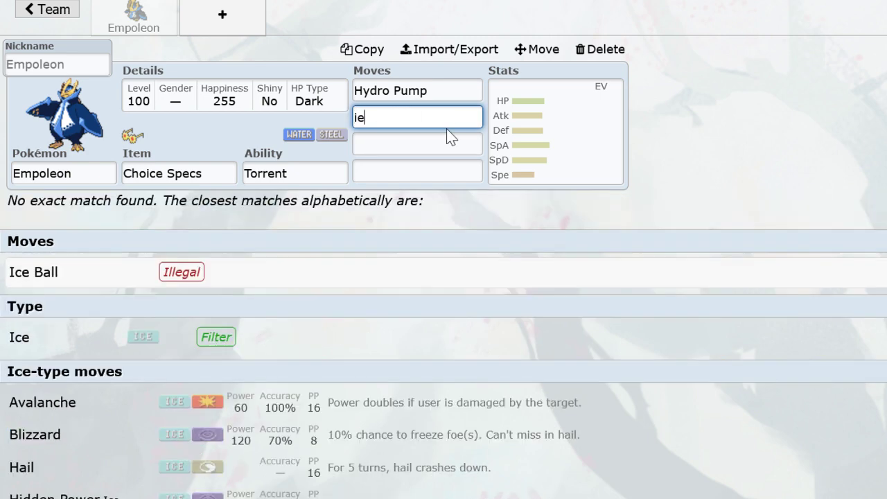
{"action": "type", "text": "beam"}
{"action": "key", "text": "Return"}
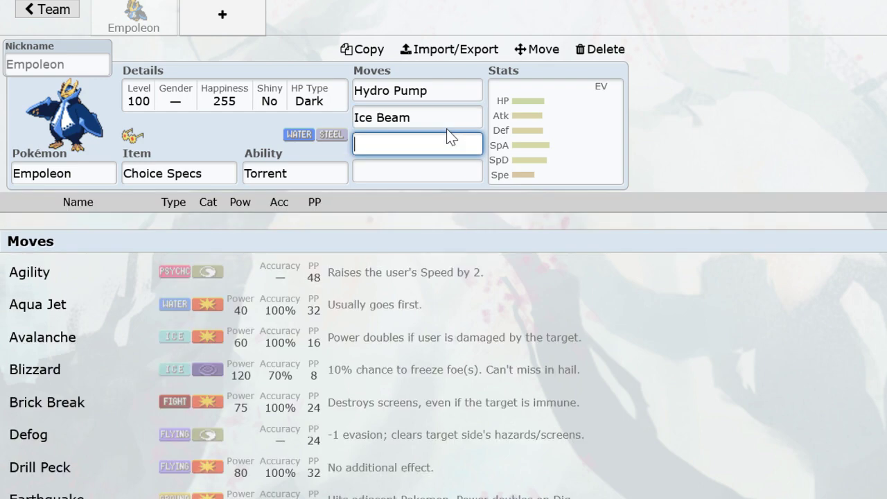
Set Empoleon's Sp. Atk. EVs to 252 and its nature to Modest (+SpA, -Atk).
{"action": "left_click", "coordinate": [457, 90]}
{"action": "left_click", "coordinate": [594, 160]}
{"action": "left_click_drag", "start_coordinate": [360, 380], "coordinate": [737, 420]}
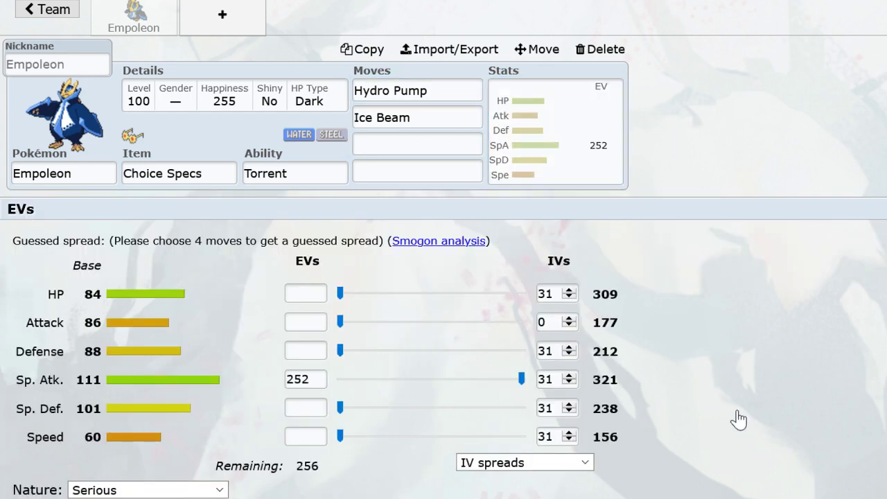
{"action": "left_click", "coordinate": [164, 493]}
{"action": "scroll", "coordinate": [165, 490], "scroll_direction": "down", "scroll_amount": 1}
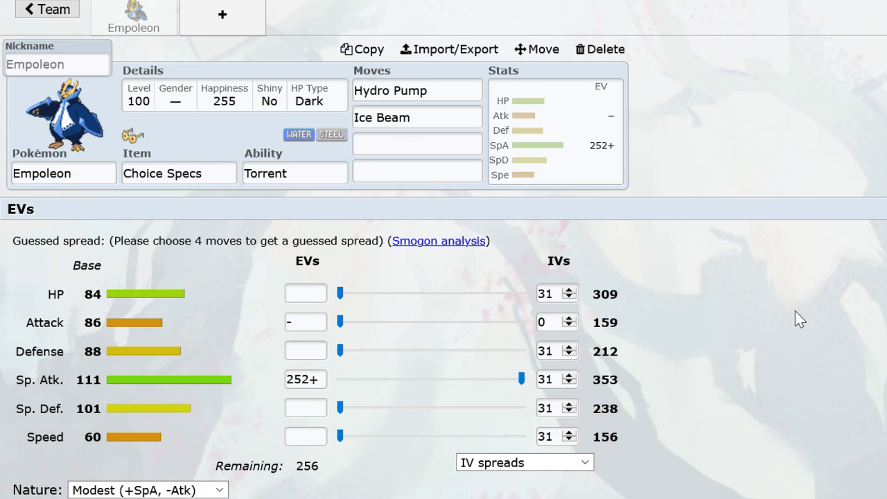
Assign Grass Knot as Empoleon's third move and Surf as its fourth.
{"action": "left_click", "coordinate": [416, 144]}
{"action": "scroll", "coordinate": [332, 347], "scroll_direction": "down", "scroll_amount": 10}
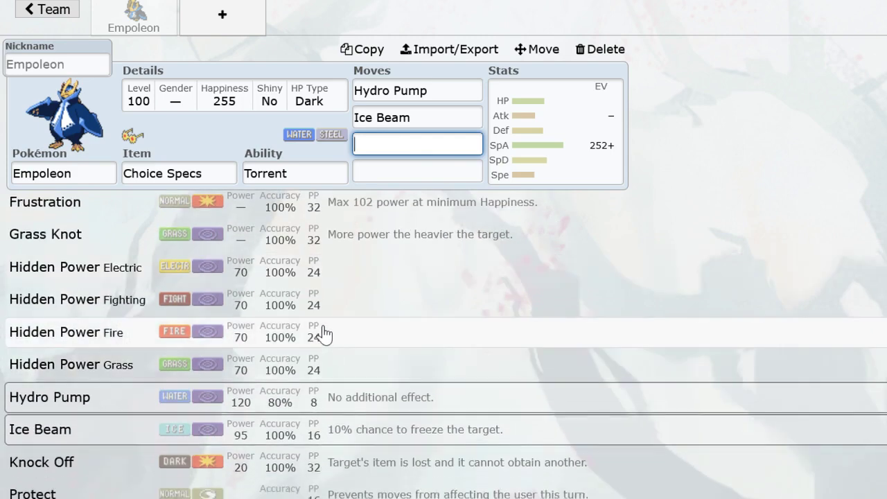
{"action": "left_click", "coordinate": [257, 236]}
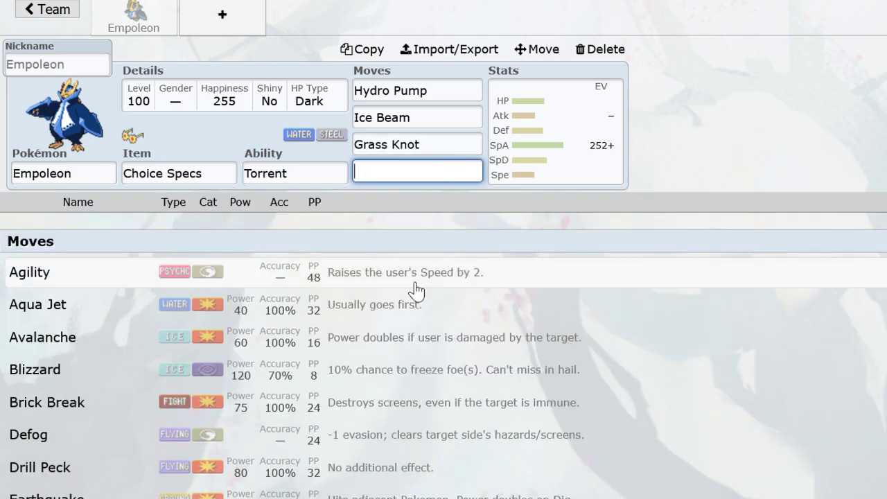
{"action": "type", "text": "su"}
{"action": "left_click", "coordinate": [350, 303]}
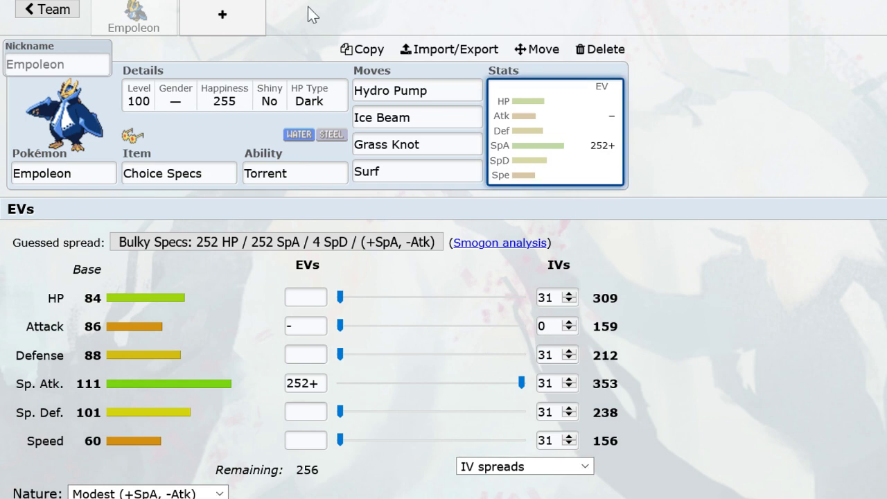
Add Gliscor as the team's second Pokémon and give it Leftovers as its held item.
{"action": "left_click", "coordinate": [248, 9]}
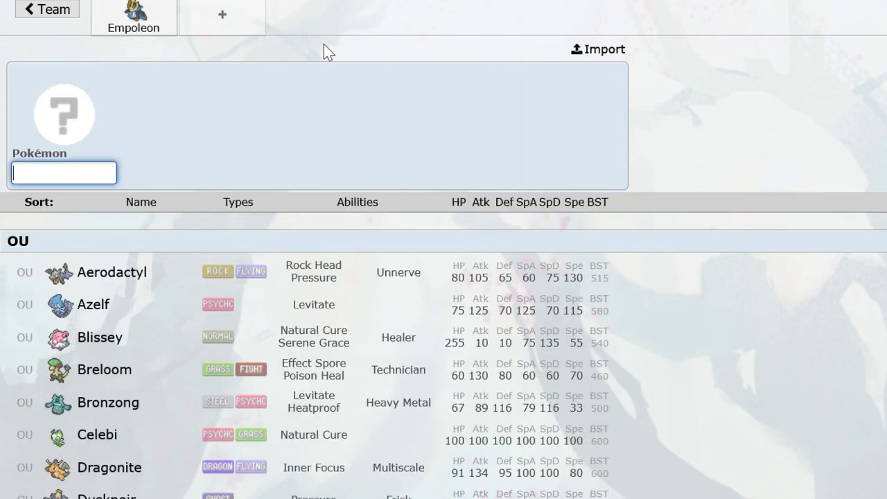
{"action": "type", "text": "glisc"}
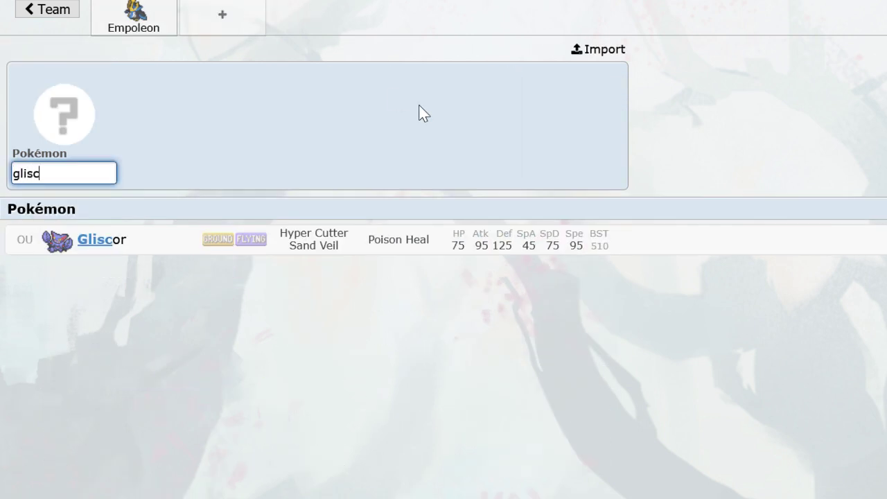
{"action": "key", "text": "Return"}
{"action": "type", "text": "lefto"}
{"action": "key", "text": "Return"}
Assign Stealth Rock as Gliscor's first move.
{"action": "type", "text": "tea"}
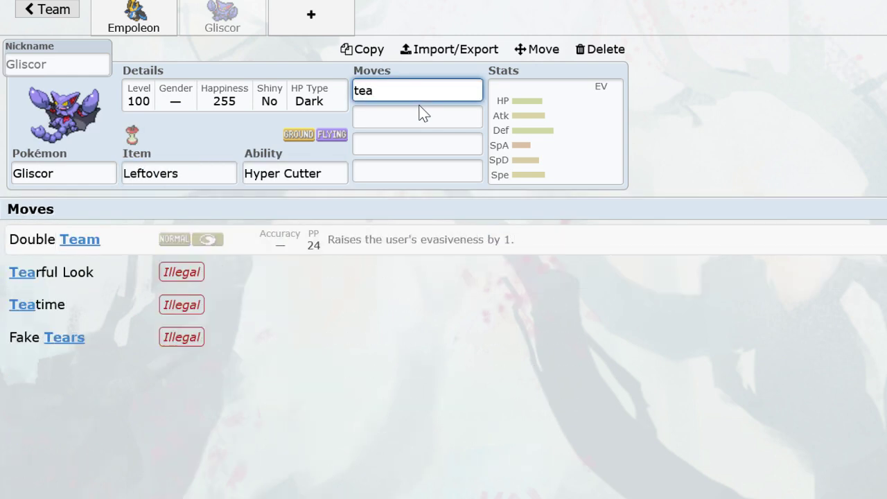
{"action": "key", "text": "BackSpace"}
{"action": "key", "text": "BackSpace"}
{"action": "key", "text": "BackSpace"}
{"action": "type", "text": "t"}
{"action": "key", "text": "BackSpace"}
{"action": "type", "text": "stea"}
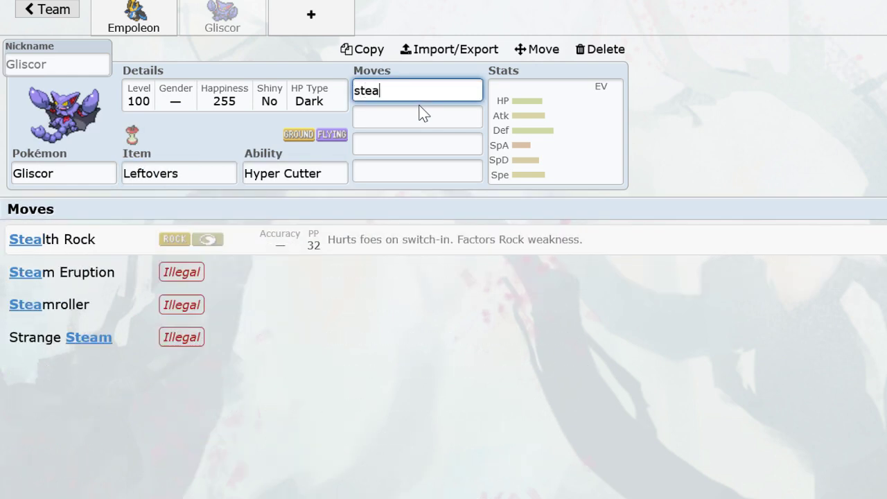
{"action": "key", "text": "Return"}
Assign Earthquake as Gliscor's second move and U-turn as its third.
{"action": "type", "text": "ea"}
{"action": "left_click", "coordinate": [352, 273]}
{"action": "type", "text": "u"}
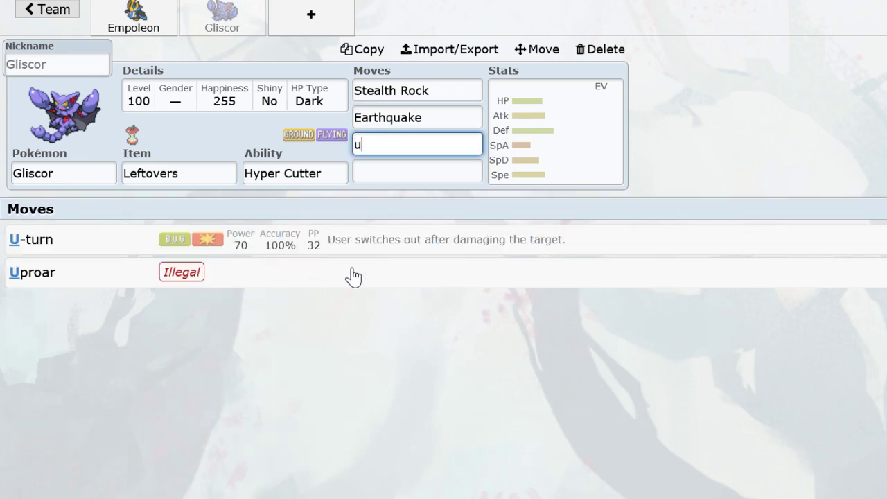
{"action": "left_click", "coordinate": [312, 240]}
Set Gliscor's nature to Lax (+Def, -SpD) and its HP EVs to 252.
{"action": "left_click", "coordinate": [513, 149]}
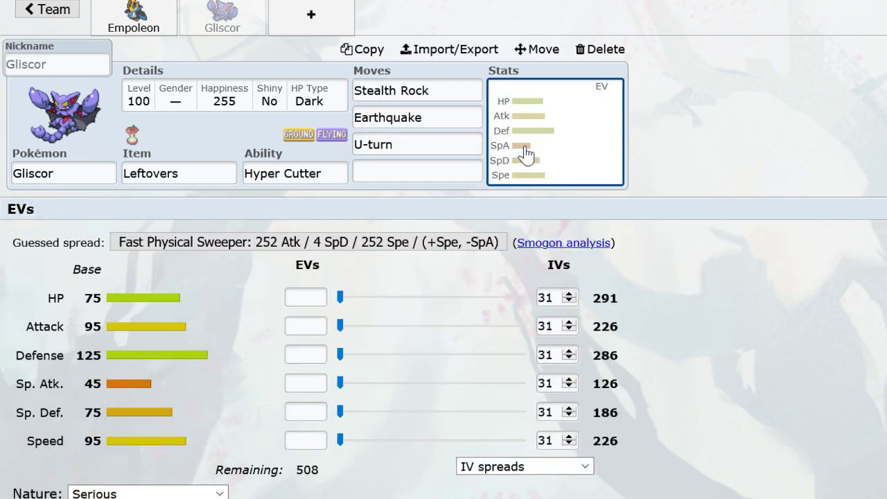
{"action": "left_click", "coordinate": [191, 490]}
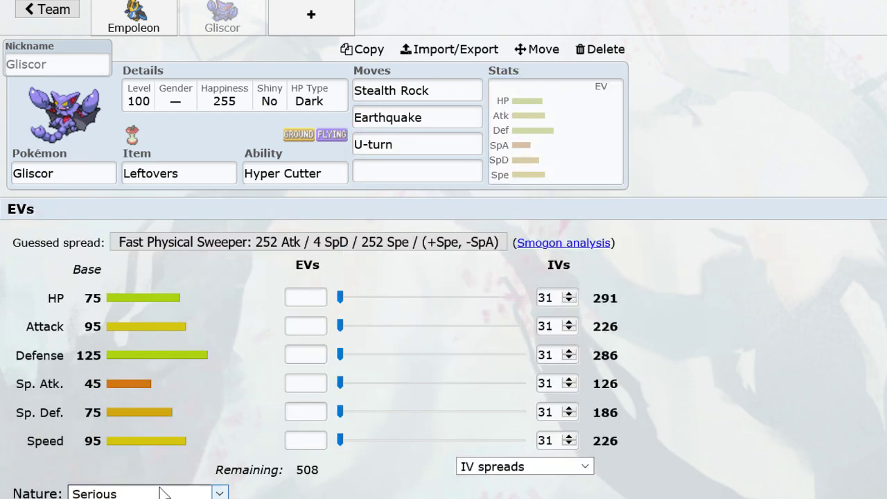
{"action": "key", "text": "l"}
{"action": "left_click_drag", "start_coordinate": [340, 297], "coordinate": [541, 297]}
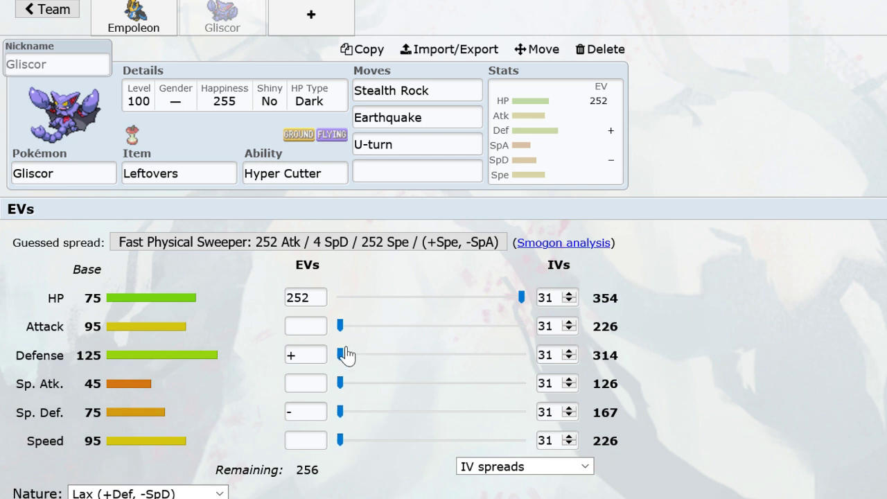
{"action": "left_click", "coordinate": [430, 149]}
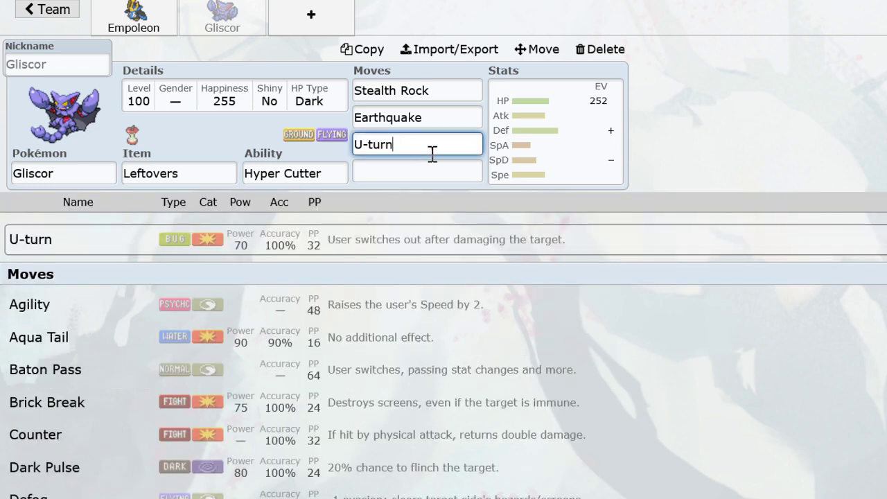
{"action": "left_click", "coordinate": [554, 131]}
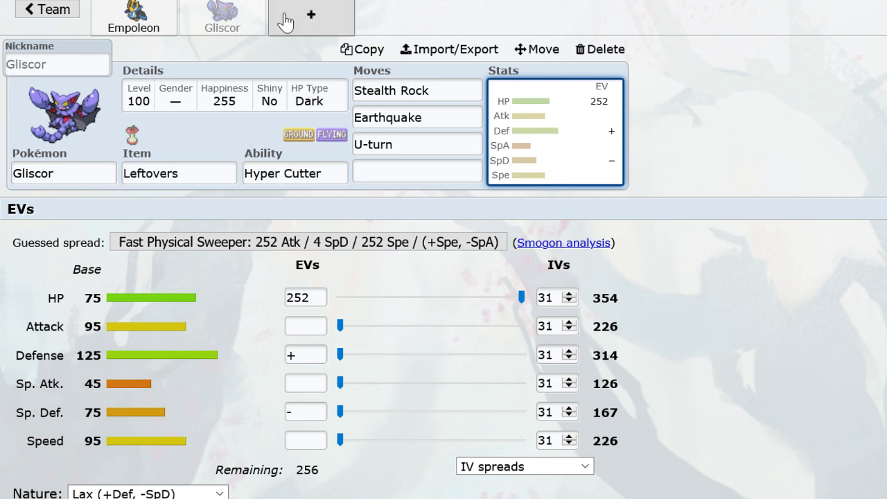
Add Cloyster as the team's third Pokémon and give it Leftovers as its held item.
{"action": "left_click", "coordinate": [346, 26]}
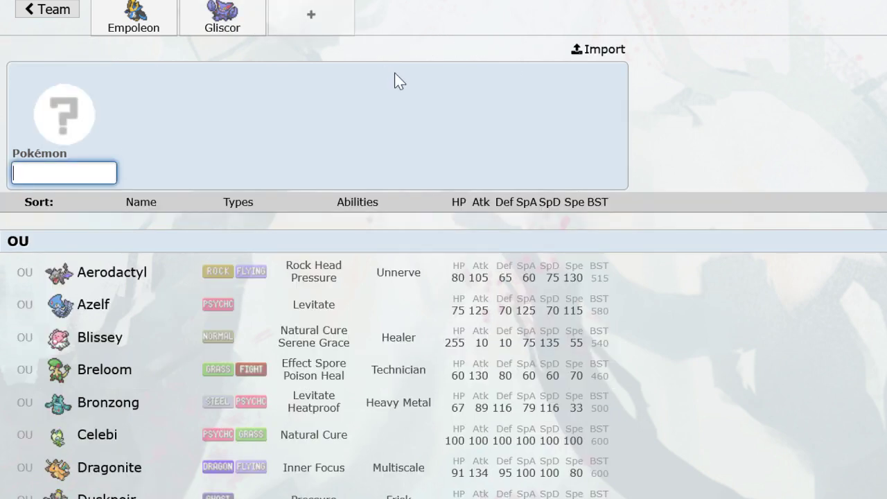
{"action": "type", "text": "cloy"}
{"action": "key", "text": "Return"}
{"action": "type", "text": "lefto"}
{"action": "key", "text": "Return"}
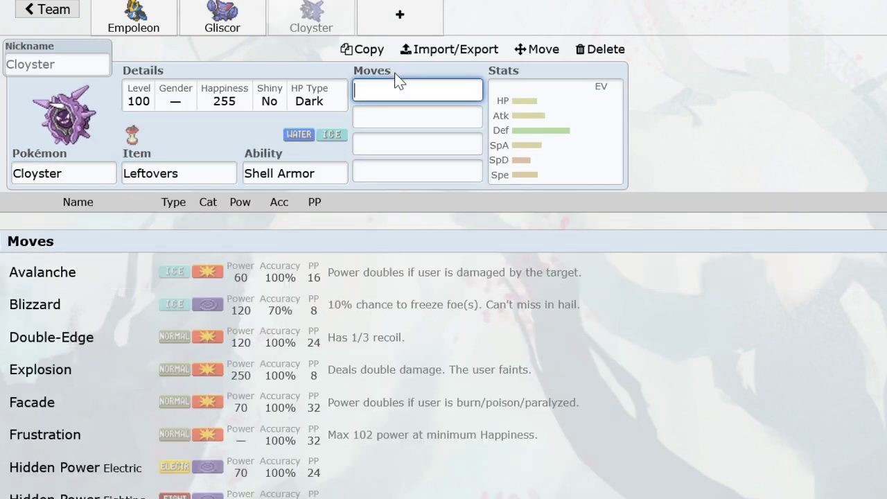
Assign Spikes as Cloyster's first move and Toxic Spikes as its second.
{"action": "type", "text": "spikes"}
{"action": "key", "text": "Return"}
{"action": "type", "text": "toxicspik"}
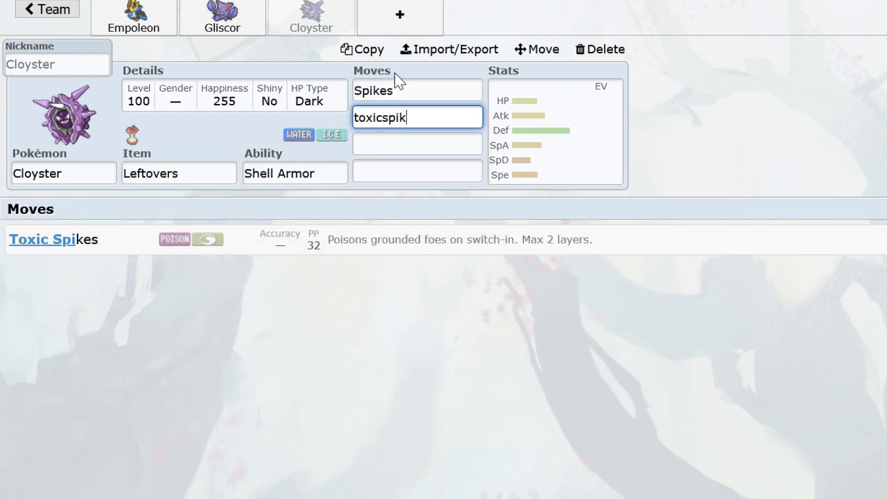
{"action": "key", "text": "Return"}
{"action": "left_click", "coordinate": [476, 119]}
{"action": "left_click", "coordinate": [531, 143]}
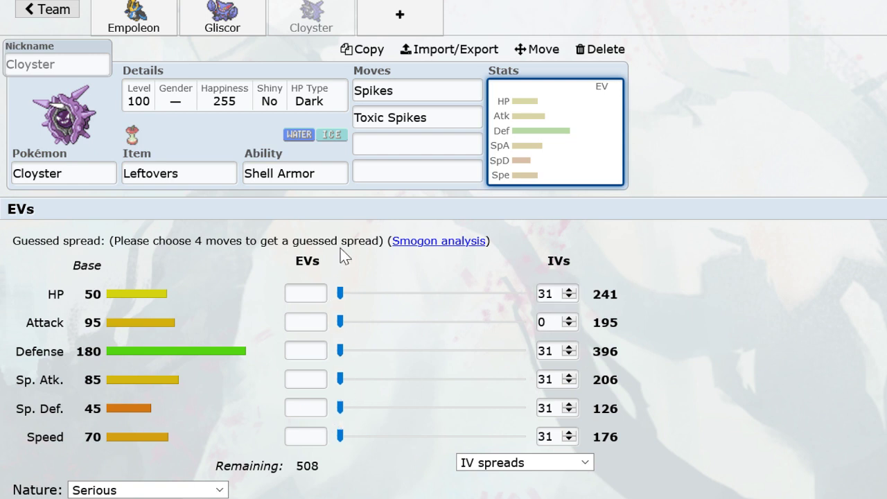
{"action": "left_click", "coordinate": [376, 395]}
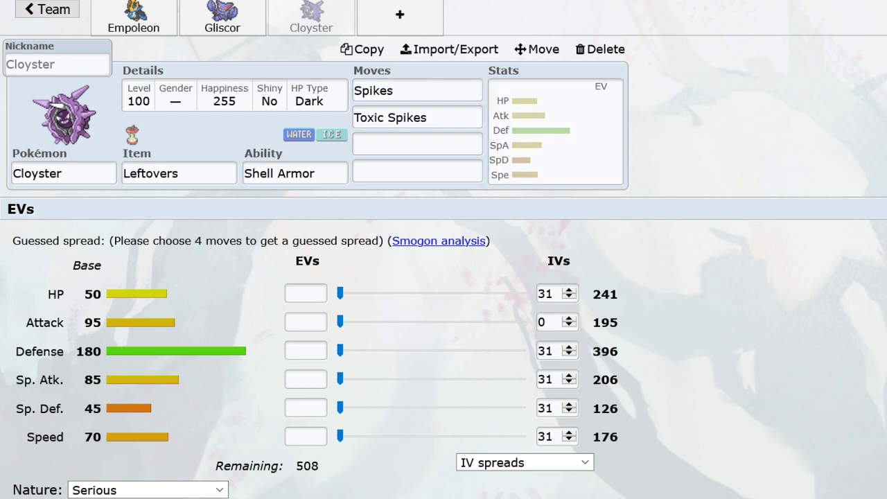
{"action": "key", "text": "Tab"}
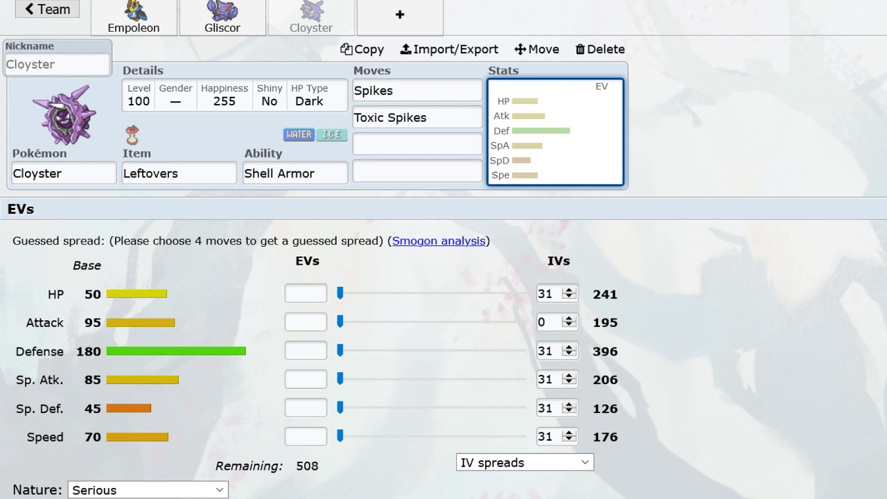
{"action": "key", "text": "Tab"}
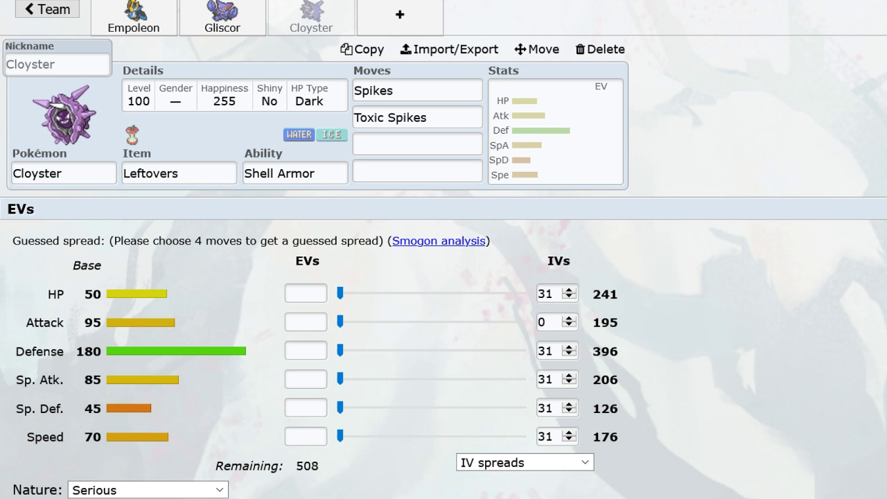
{"action": "key", "text": "shift+Tab"}
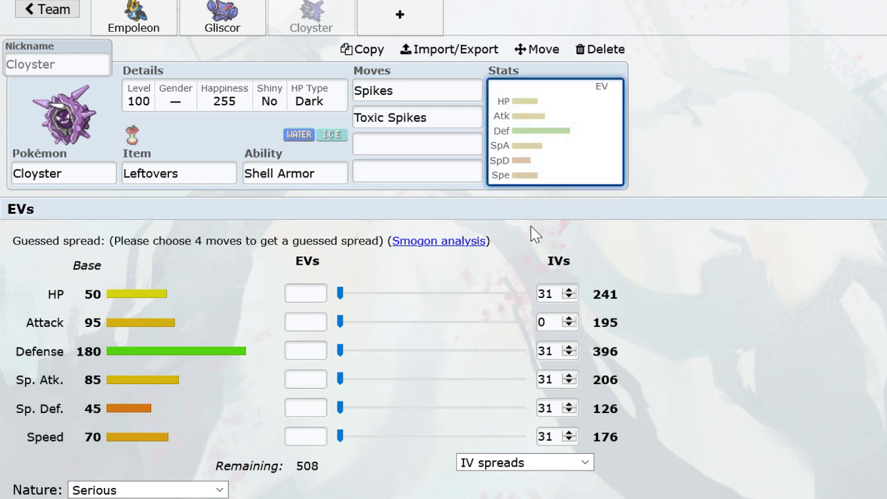
Add Weavile as the team's fourth Pokémon, leaving its held item empty.
{"action": "left_click", "coordinate": [423, 23]}
{"action": "type", "text": "weav"}
{"action": "key", "text": "Return"}
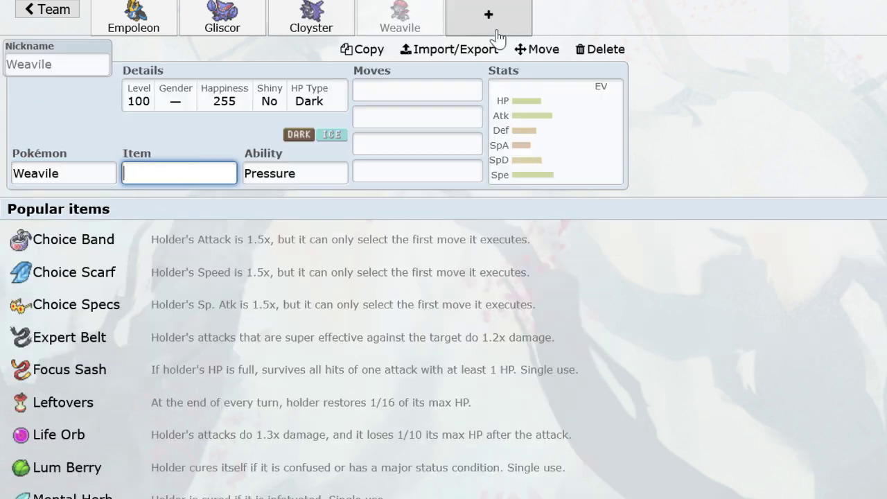
{"action": "key", "text": "Tab"}
{"action": "key", "text": "Tab"}
Assign Swords Dance, Ice Shard and Pursuit as Weavile's first three moves, and open its EV settings.
{"action": "type", "text": "swo"}
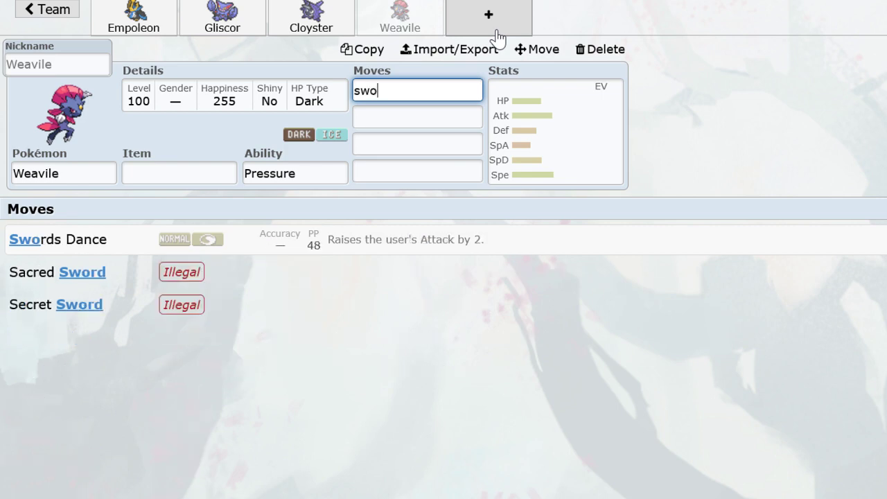
{"action": "left_click", "coordinate": [325, 236]}
{"action": "type", "text": "ices"}
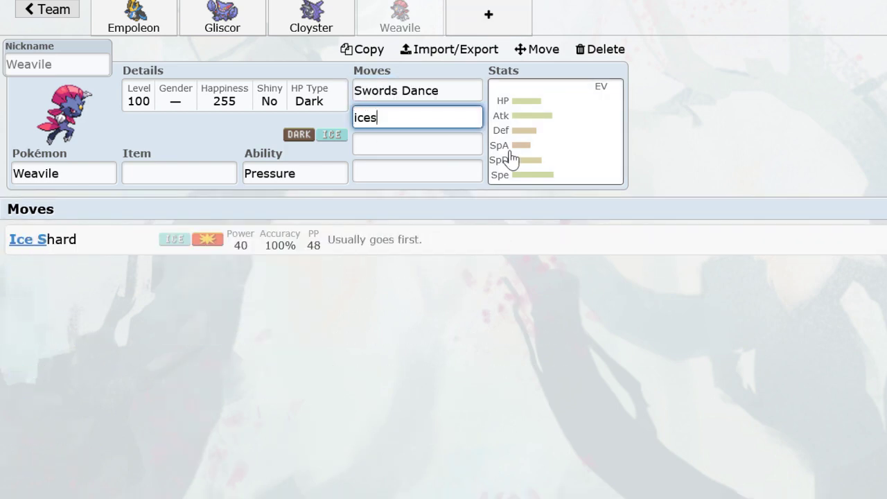
{"action": "type", "text": "ha"}
{"action": "key", "text": "Return"}
{"action": "type", "text": "pu"}
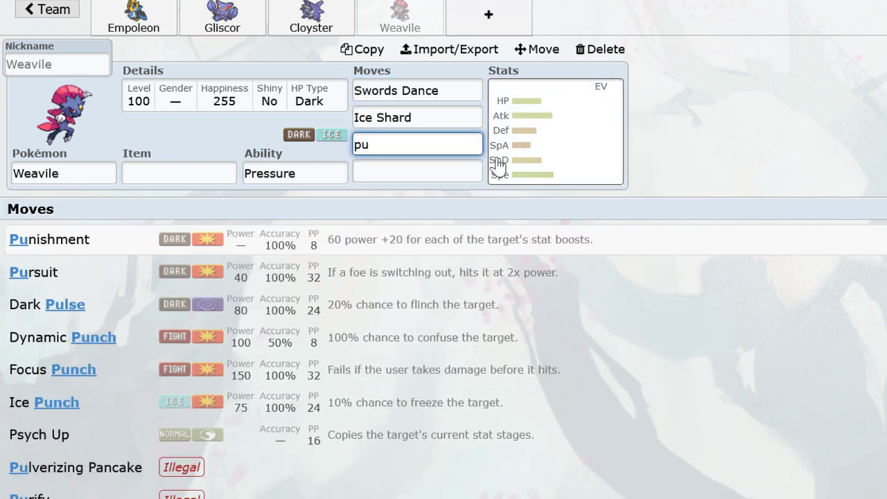
{"action": "left_click", "coordinate": [386, 278]}
{"action": "left_click", "coordinate": [561, 158]}
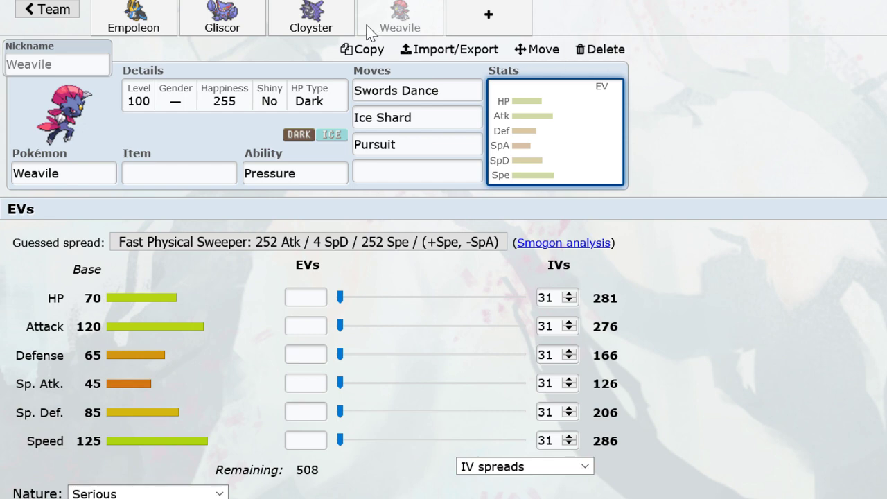
Add Gyarados as the team's fifth Pokémon and make it shiny.
{"action": "left_click", "coordinate": [511, 12]}
{"action": "type", "text": "gya"}
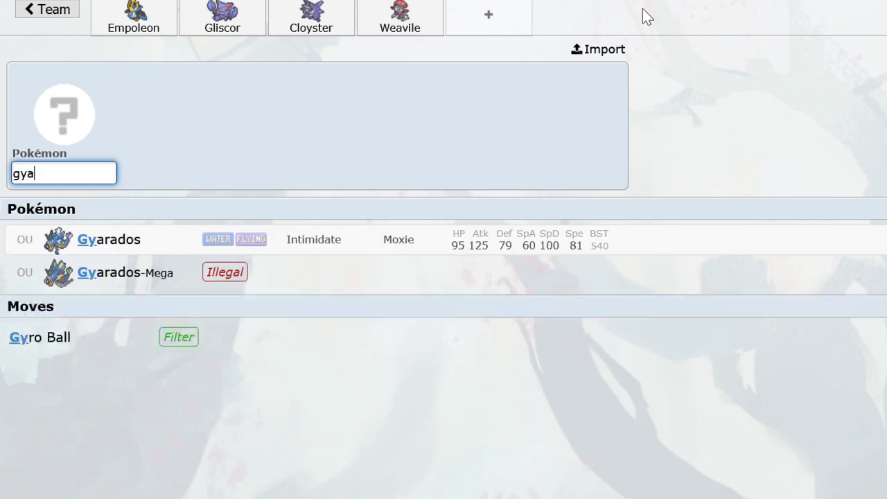
{"action": "left_click", "coordinate": [195, 243]}
{"action": "left_click", "coordinate": [288, 175]}
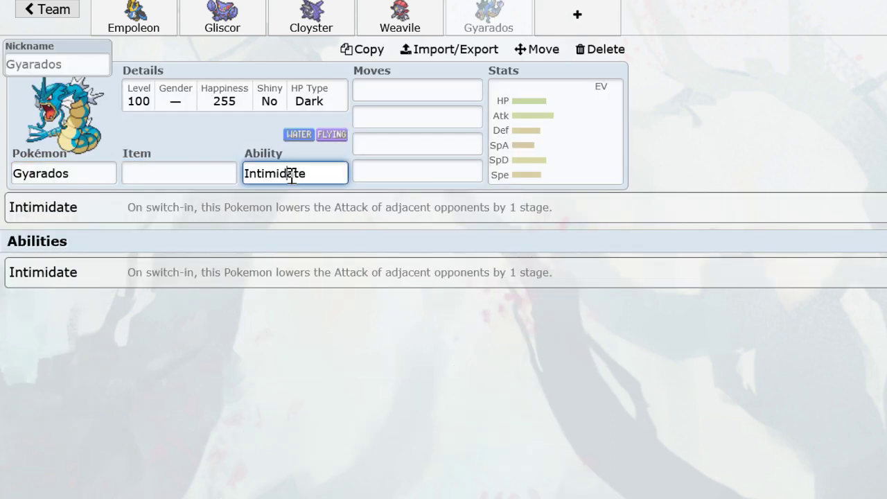
{"action": "left_click", "coordinate": [231, 111]}
{"action": "left_click", "coordinate": [138, 295]}
Give Gyarados the Chesto Berry as its held item and Thunder Wave as its first move.
{"action": "left_click", "coordinate": [189, 173]}
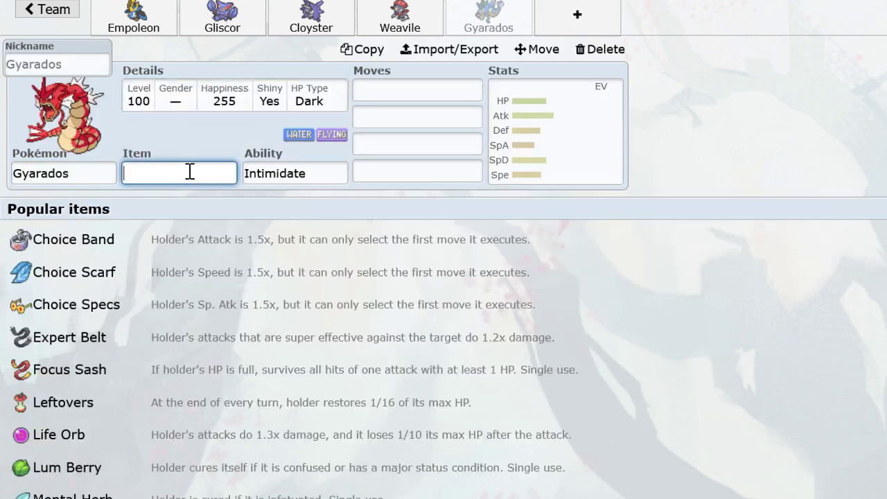
{"action": "type", "text": "chesto"}
{"action": "key", "text": "Return"}
{"action": "type", "text": "t"}
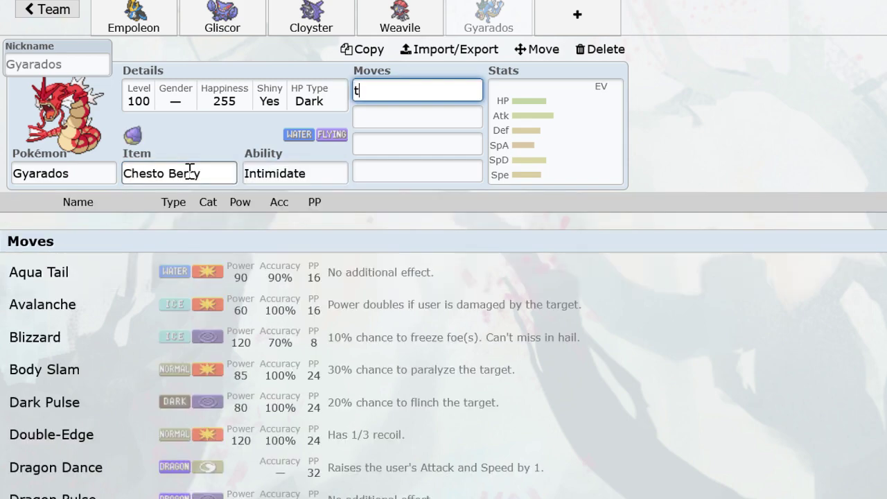
{"action": "type", "text": "hunde"}
{"action": "left_click", "coordinate": [208, 303]}
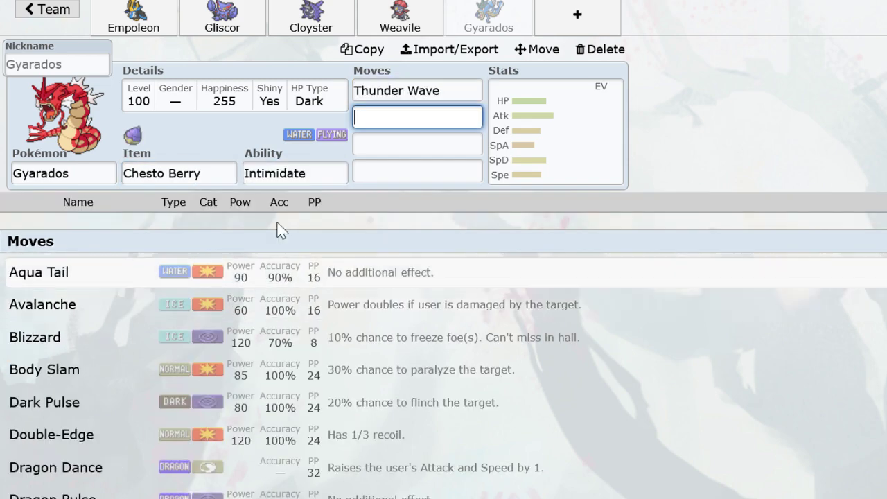
Assign Roar as Gyarados's second move.
{"action": "scroll", "coordinate": [358, 321], "scroll_direction": "down", "scroll_amount": 8}
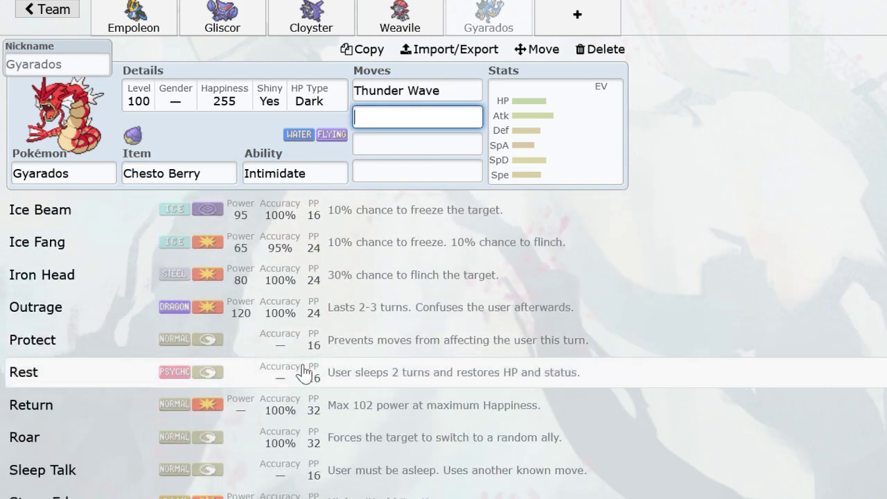
{"action": "left_click", "coordinate": [235, 409]}
{"action": "left_click", "coordinate": [446, 123]}
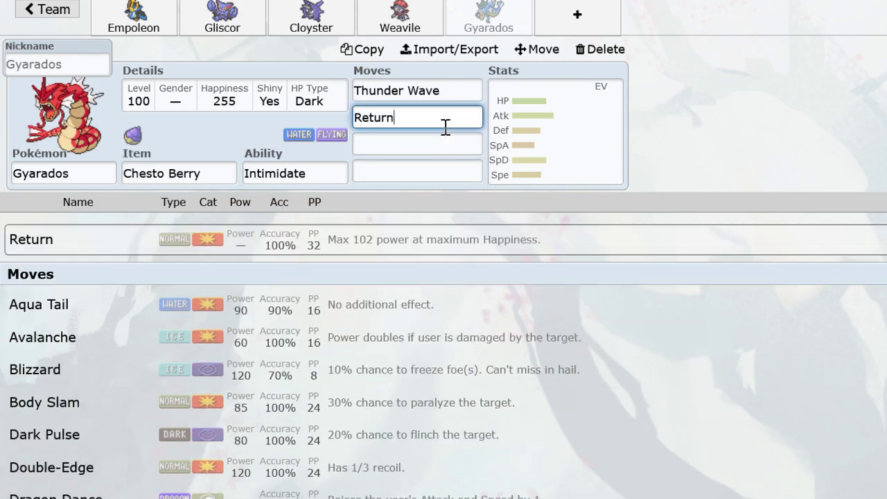
{"action": "scroll", "coordinate": [340, 370], "scroll_direction": "down", "scroll_amount": 8}
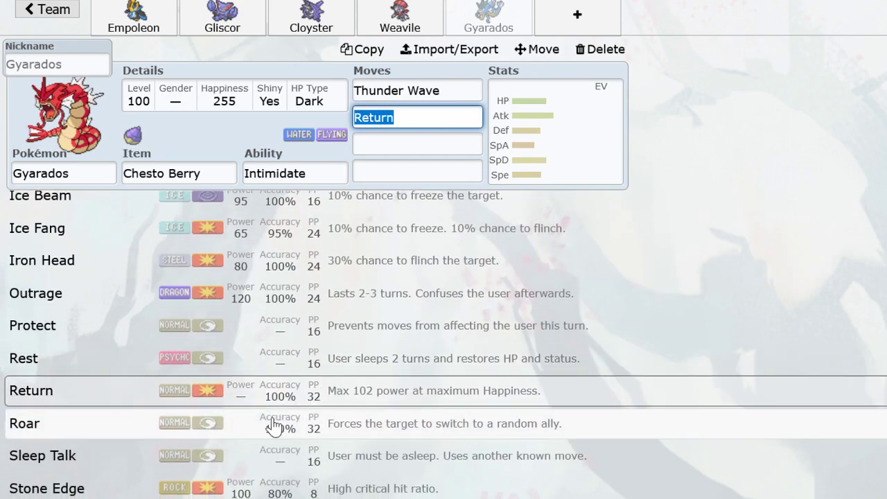
{"action": "left_click", "coordinate": [274, 426]}
{"action": "scroll", "coordinate": [348, 354], "scroll_direction": "down", "scroll_amount": 10}
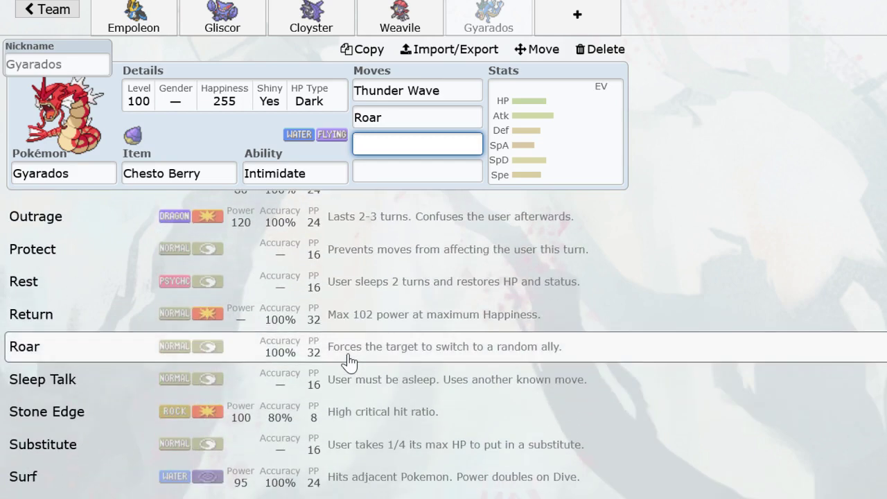
Assign Rest and Taunt as Gyarados's last two moves and allocate 248 EVs to its HP.
{"action": "left_click", "coordinate": [218, 292]}
{"action": "type", "text": "tau"}
{"action": "left_click", "coordinate": [446, 236]}
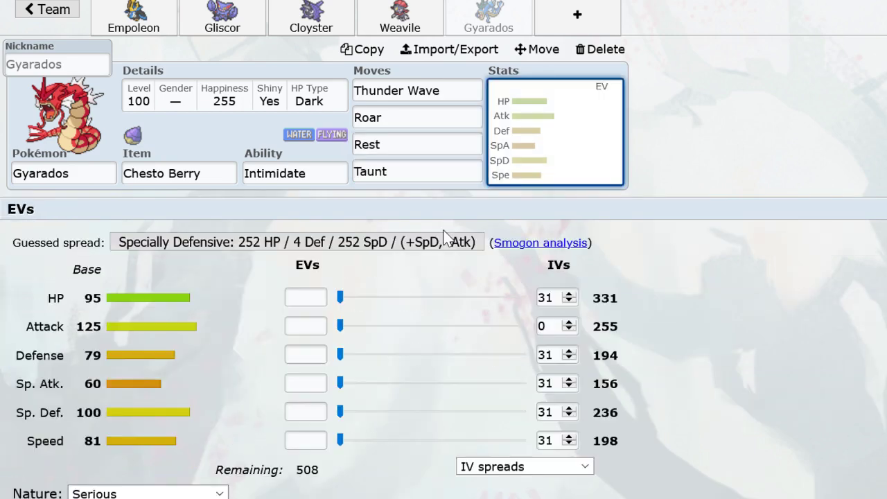
{"action": "left_click_drag", "start_coordinate": [340, 296], "coordinate": [520, 296]}
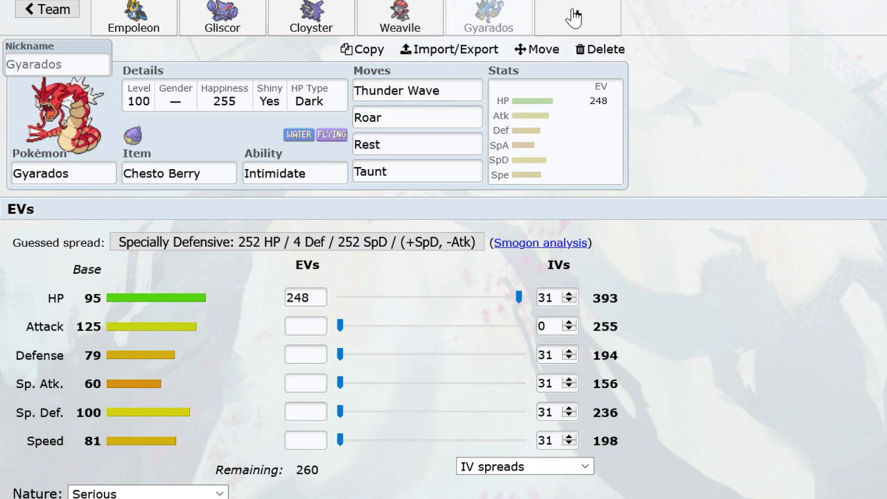
Add Flareon as the team's sixth Pokémon and give it the Life Orb as its held item.
{"action": "left_click", "coordinate": [610, 12]}
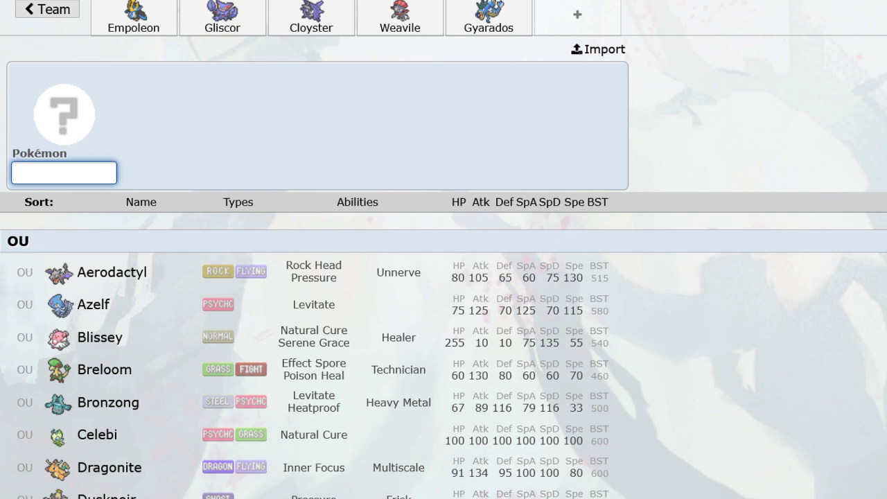
{"action": "type", "text": "fla"}
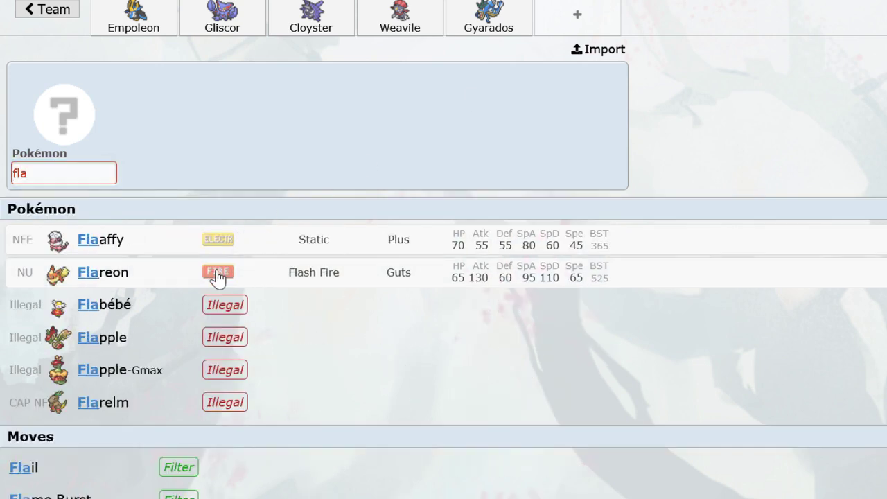
{"action": "left_click", "coordinate": [218, 278]}
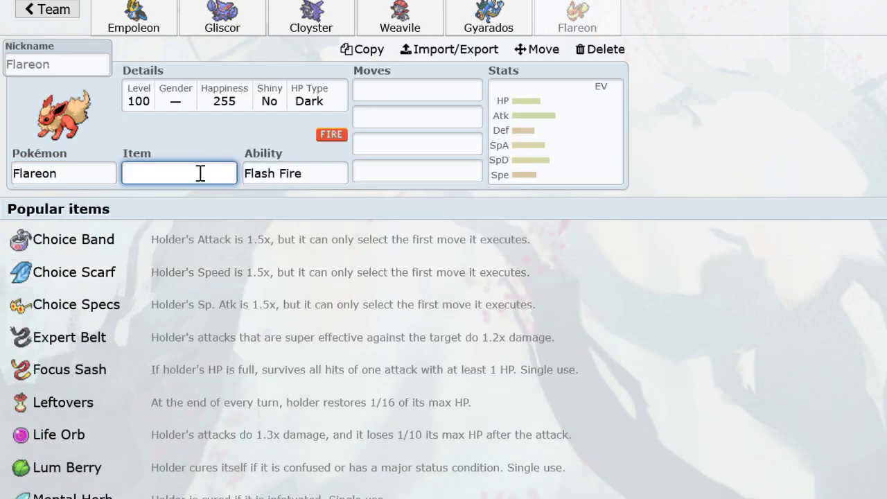
{"action": "type", "text": "life"}
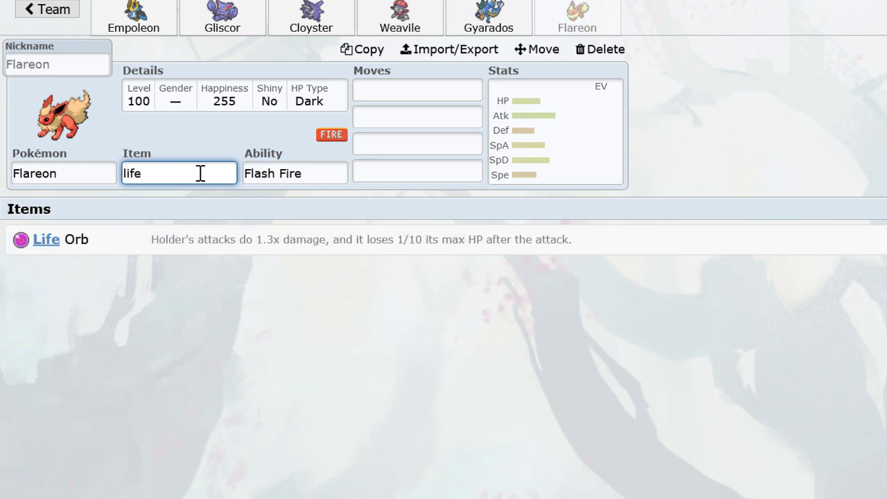
{"action": "left_click", "coordinate": [218, 253]}
Assign Fire Blast, Superpower and Quick Attack as Flareon's first three moves.
{"action": "left_click", "coordinate": [406, 95]}
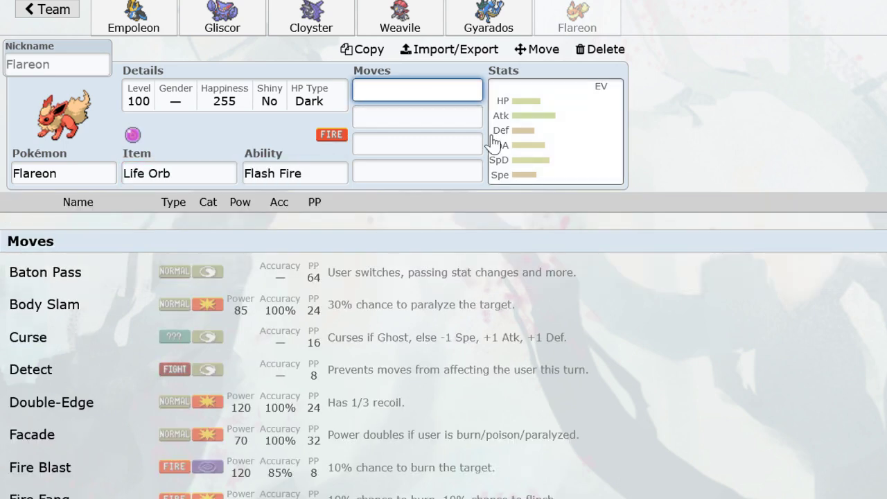
{"action": "type", "text": "fi"}
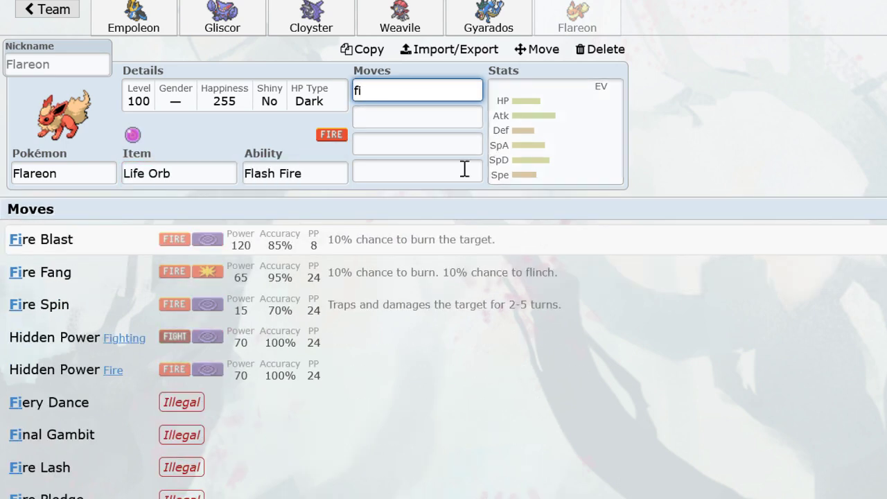
{"action": "left_click", "coordinate": [395, 252]}
{"action": "type", "text": "supe"}
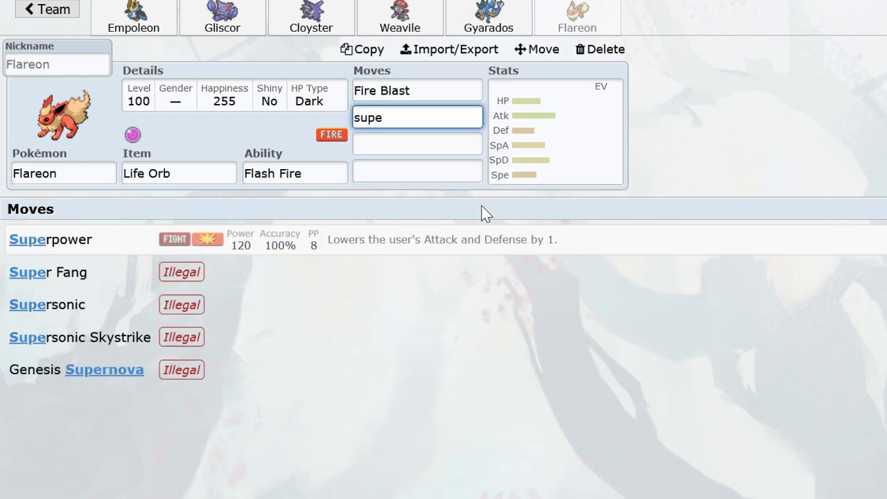
{"action": "left_click_drag", "start_coordinate": [396, 263], "coordinate": [405, 255]}
{"action": "left_click", "coordinate": [404, 255]}
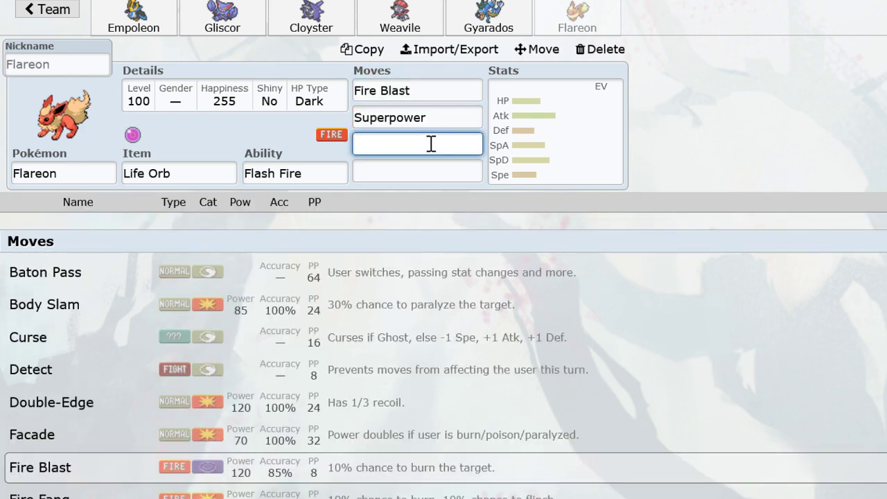
{"action": "type", "text": "quick"}
{"action": "left_click", "coordinate": [411, 173]}
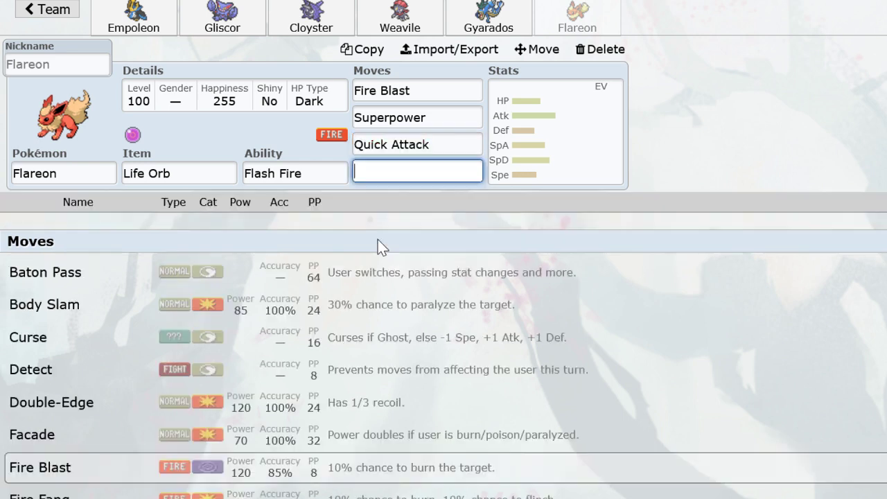
{"action": "left_click", "coordinate": [456, 142]}
Allocate 252 EVs to Flareon's Special Attack and nickname it "Bowow OW!!".
{"action": "left_click", "coordinate": [513, 153]}
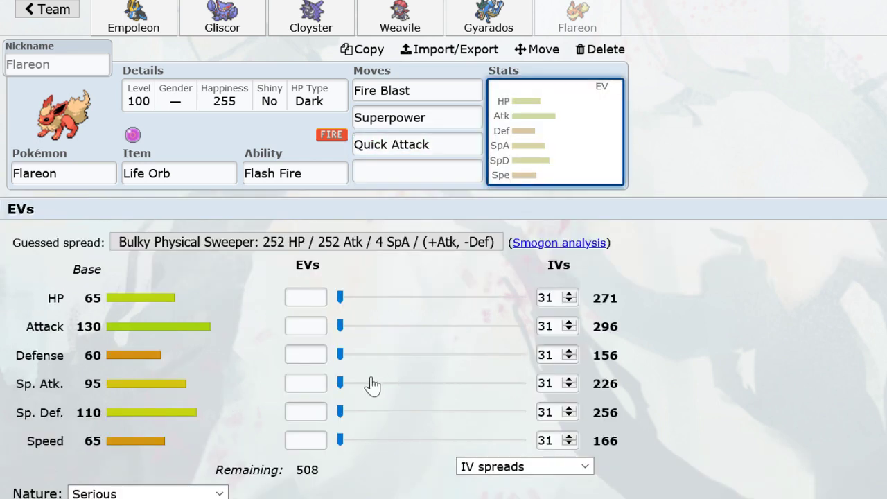
{"action": "left_click_drag", "start_coordinate": [367, 386], "coordinate": [804, 376]}
{"action": "left_click", "coordinate": [32, 64]}
{"action": "type", "text": "B"}
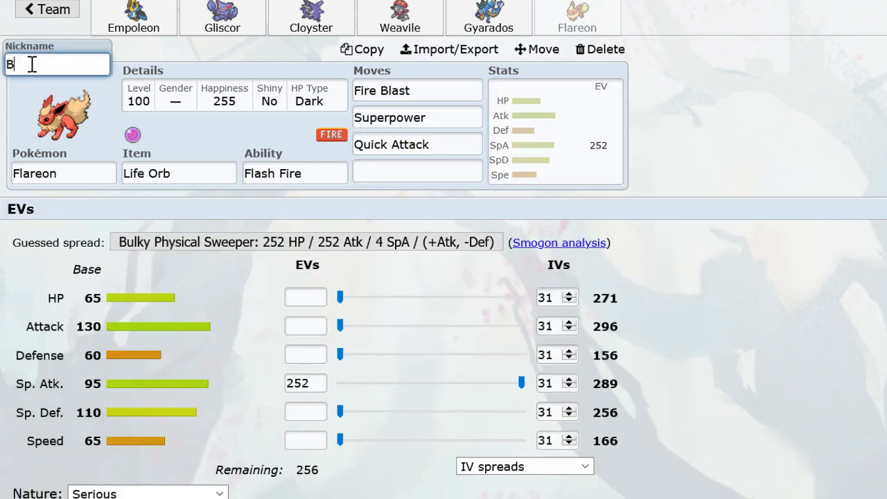
{"action": "type", "text": "ow"}
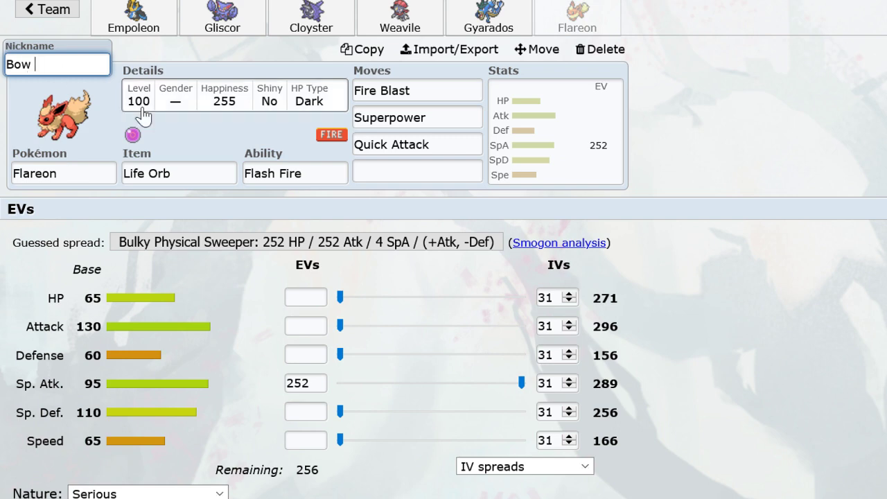
{"action": "type", "text": "ow OW!!"}
{"action": "left_click", "coordinate": [460, 144]}
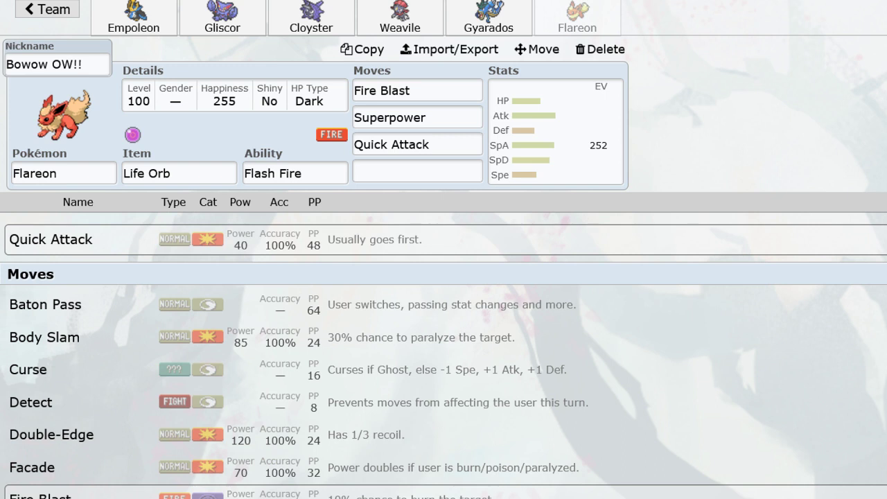
{"action": "left_click", "coordinate": [610, 174]}
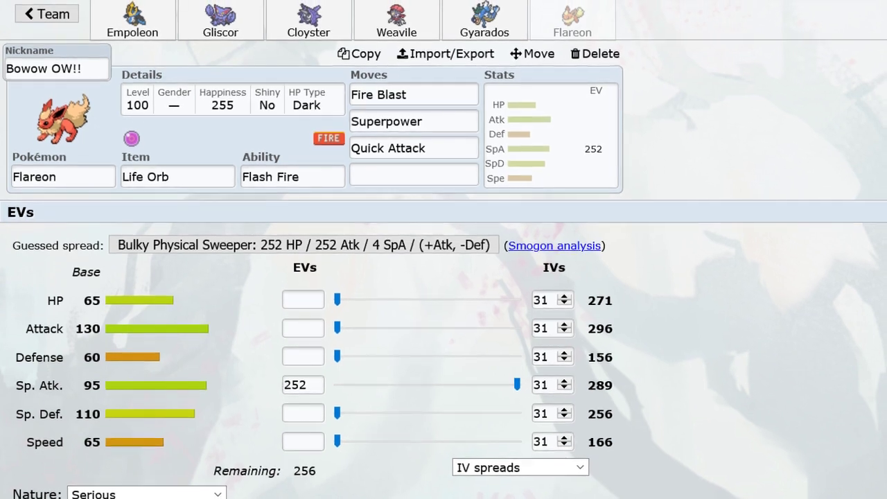
{"action": "left_click", "coordinate": [547, 135]}
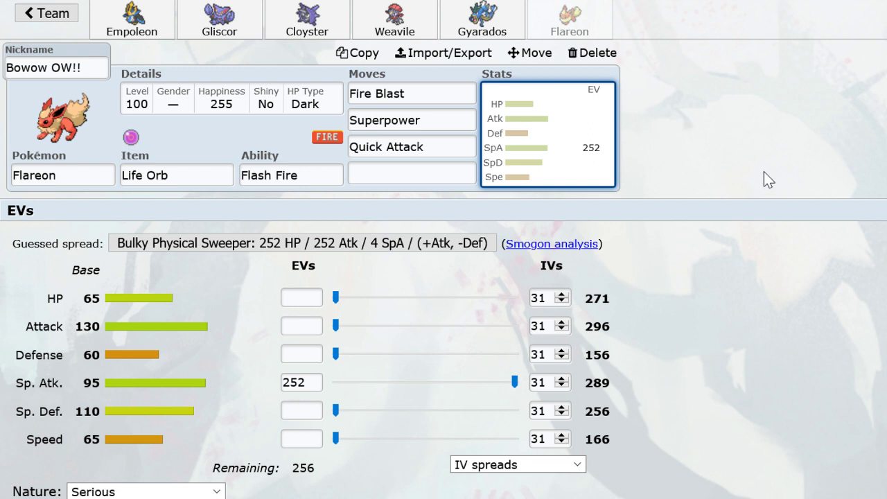
Replace Empoleon with Smeargle in the team's first slot.
{"action": "left_click", "coordinate": [154, 33]}
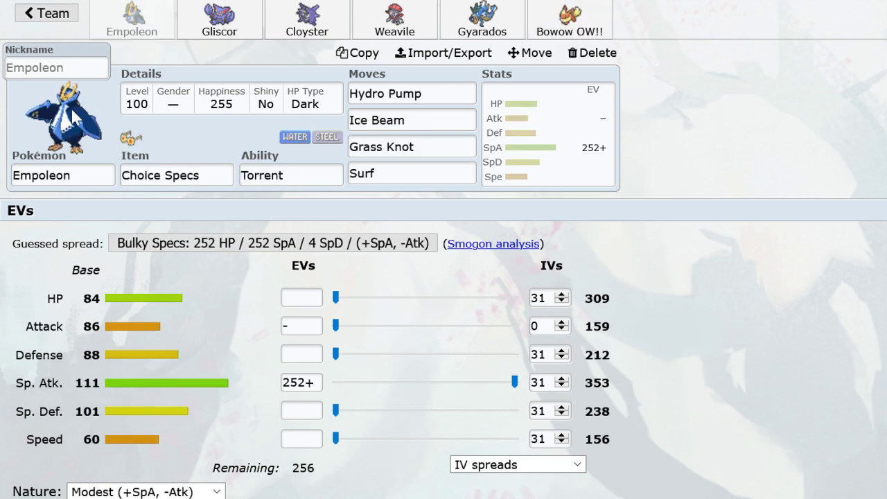
{"action": "left_click", "coordinate": [94, 168]}
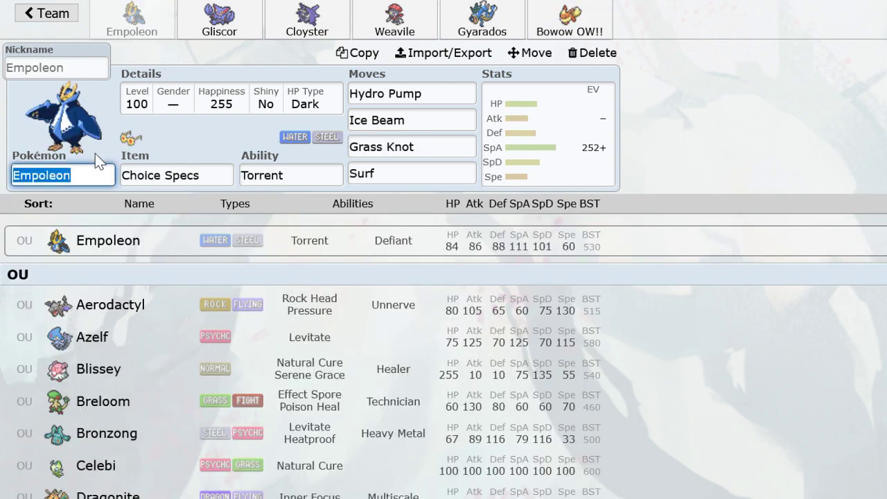
{"action": "type", "text": "smea"}
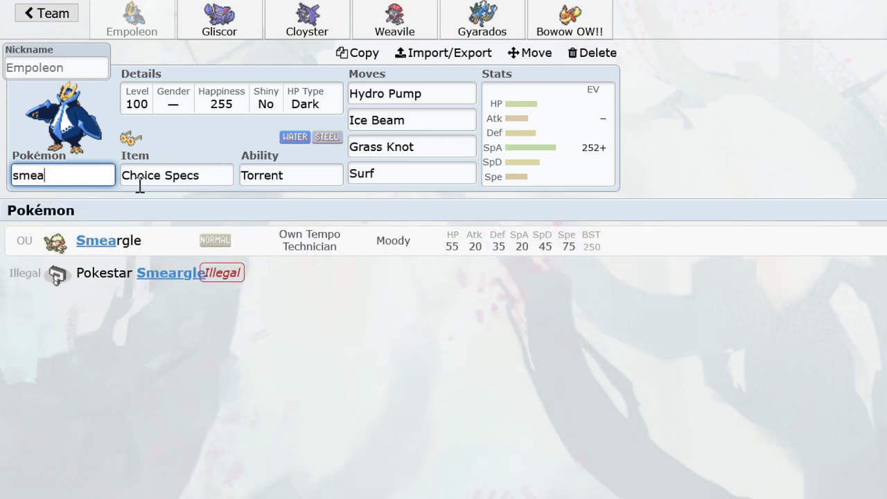
{"action": "left_click", "coordinate": [159, 243]}
Delete Gliscor, Cloyster, Weavile, Gyarados and the nicknamed Flareon from the team, keeping only Smeargle.
{"action": "left_click", "coordinate": [219, 21]}
{"action": "left_click", "coordinate": [594, 56]}
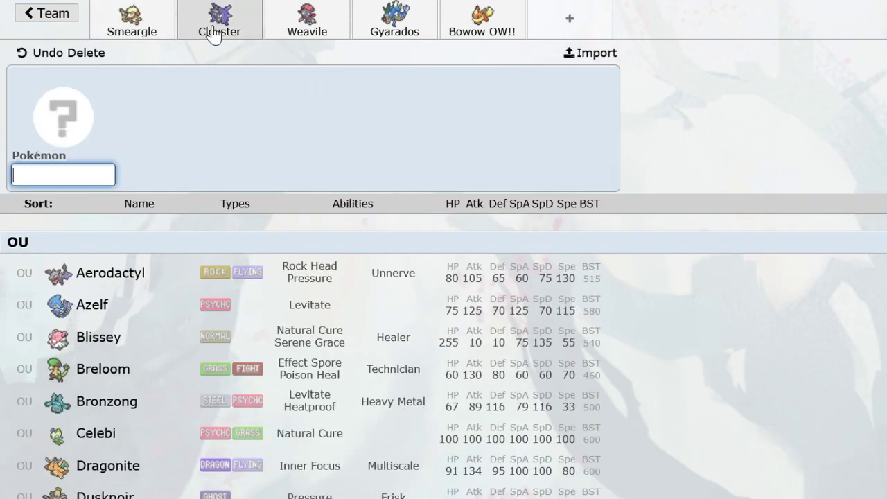
{"action": "left_click", "coordinate": [219, 19]}
{"action": "left_click", "coordinate": [595, 54]}
{"action": "left_click", "coordinate": [222, 21]}
{"action": "left_click", "coordinate": [594, 55]}
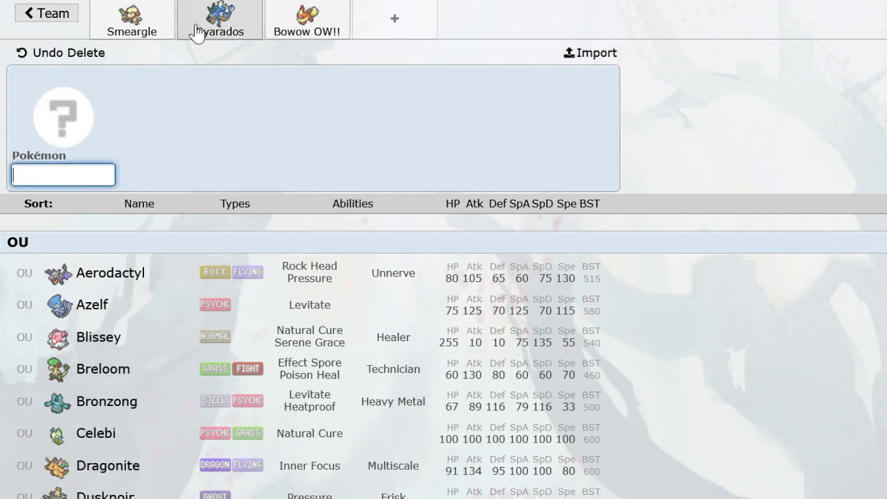
{"action": "left_click", "coordinate": [208, 23]}
{"action": "left_click", "coordinate": [594, 54]}
{"action": "left_click", "coordinate": [204, 36]}
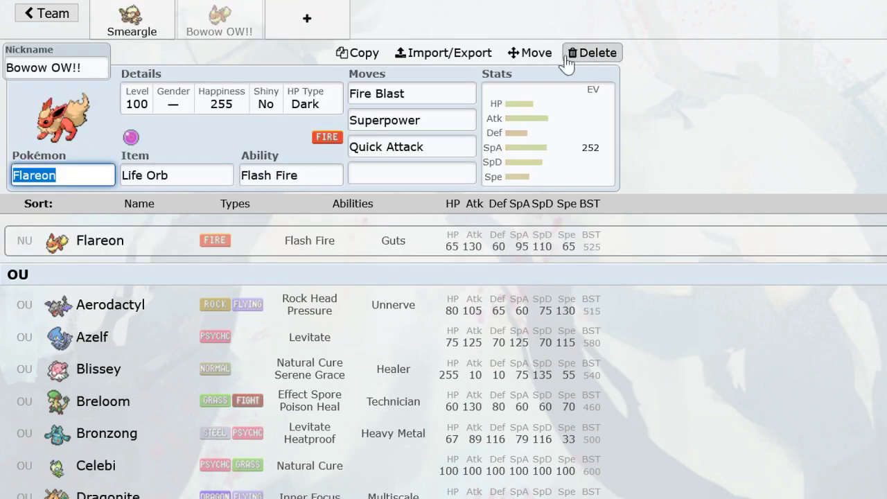
{"action": "left_click", "coordinate": [594, 54]}
Give Smeargle the Focus Sash as its held item.
{"action": "left_click", "coordinate": [132, 21]}
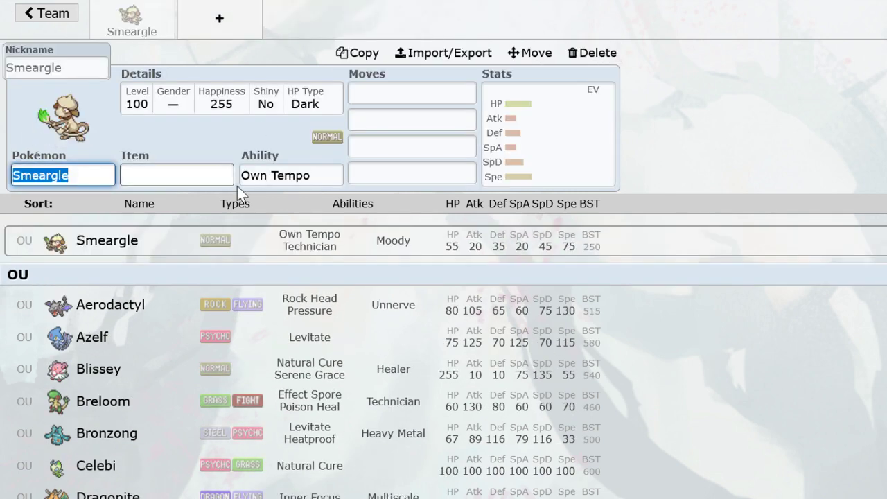
{"action": "left_click", "coordinate": [309, 166]}
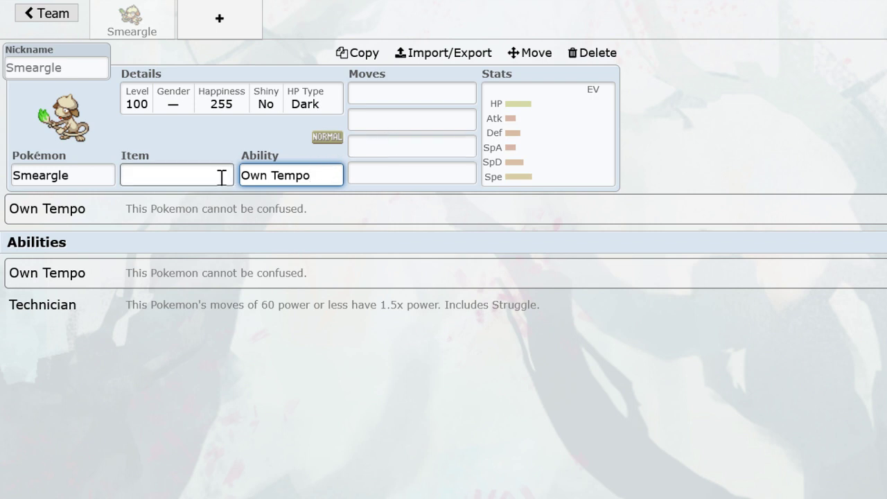
{"action": "double_click", "coordinate": [251, 175]}
{"action": "left_click", "coordinate": [309, 180]}
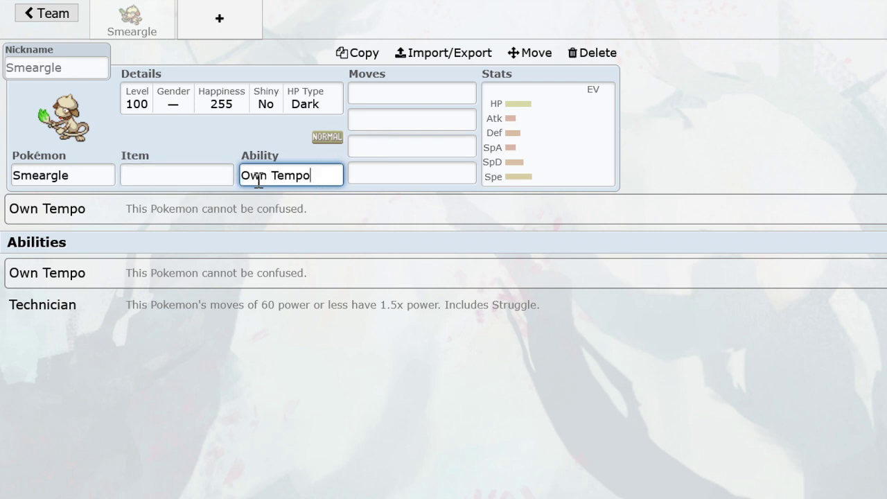
{"action": "left_click", "coordinate": [195, 182]}
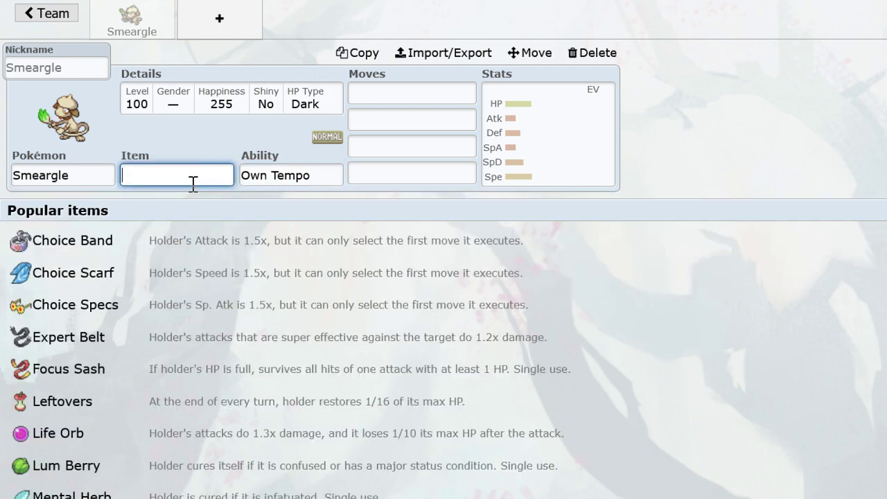
{"action": "type", "text": "focussah"}
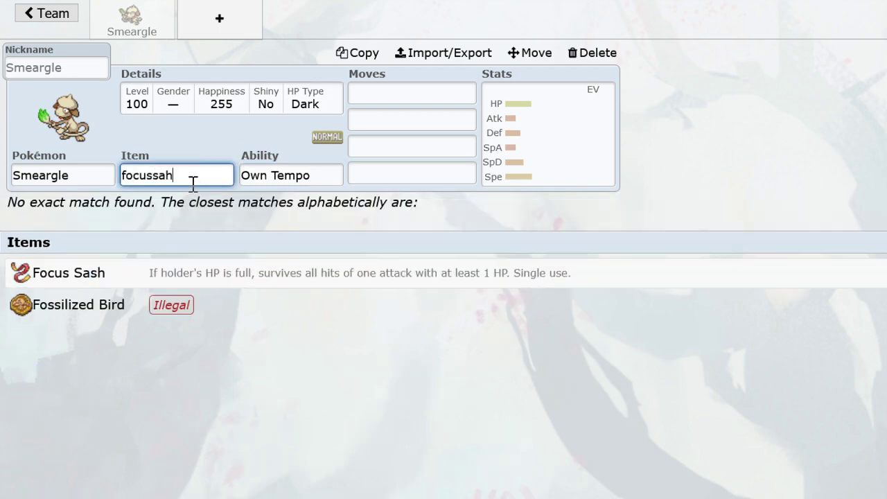
{"action": "key", "text": "BackSpace"}
{"action": "type", "text": "sh"}
{"action": "key", "text": "Return"}
{"action": "type", "text": "tea"}
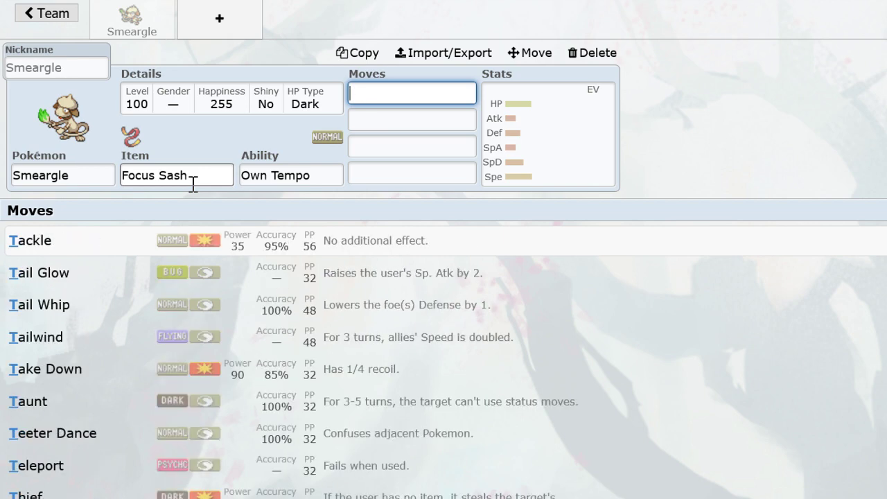
{"action": "type", "text": "lth"}
{"action": "key", "text": "Return"}
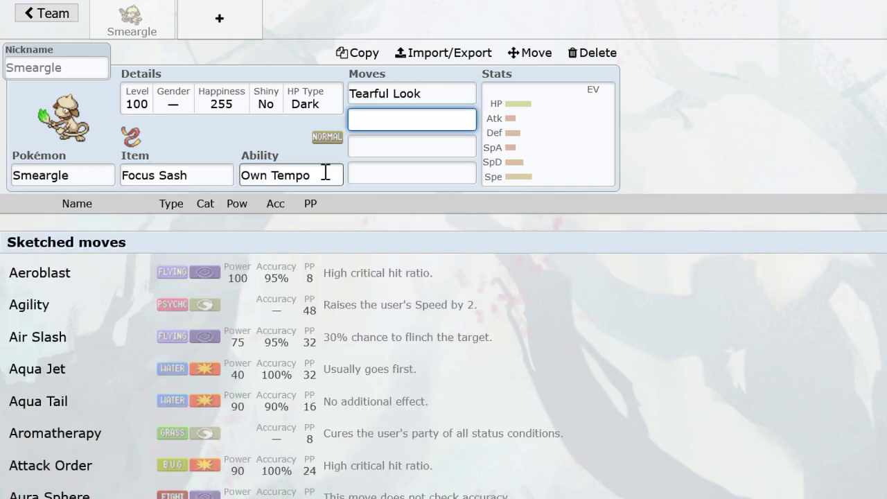
{"action": "left_click", "coordinate": [427, 101]}
{"action": "key", "text": "ctrl+a"}
{"action": "key", "text": "BackSpace"}
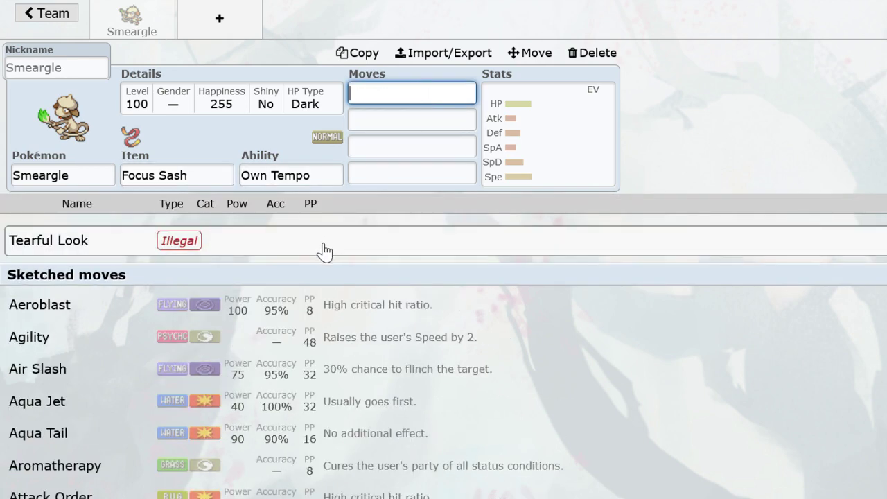
Assign Stealth Rock, Spikes and Spore as Smeargle's first three moves.
{"action": "type", "text": "stealth"}
{"action": "key", "text": "Return"}
{"action": "type", "text": "spikes"}
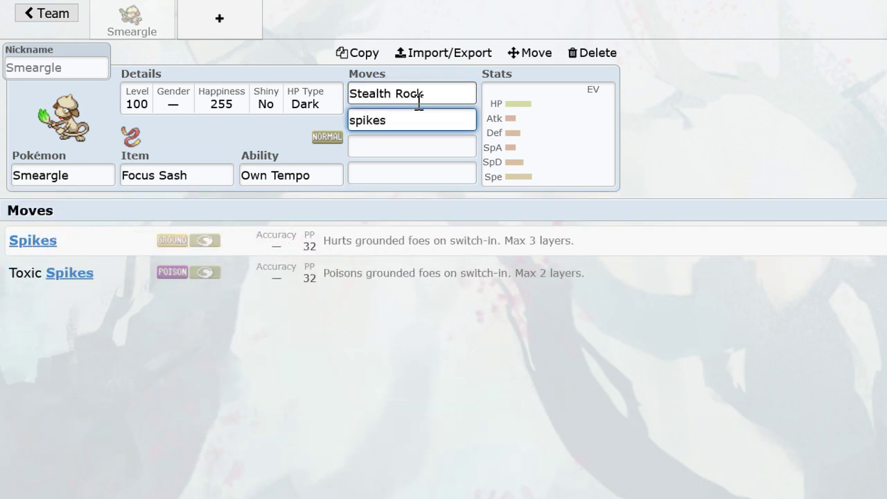
{"action": "key", "text": "Return"}
{"action": "type", "text": "spo"}
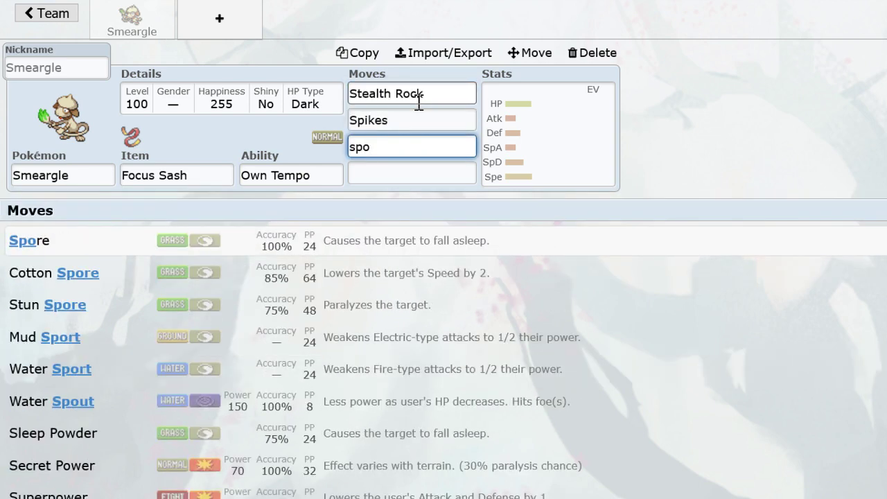
{"action": "key", "text": "Return"}
Assign Whirlwind as Smeargle's fourth move.
{"action": "left_click", "coordinate": [572, 165]}
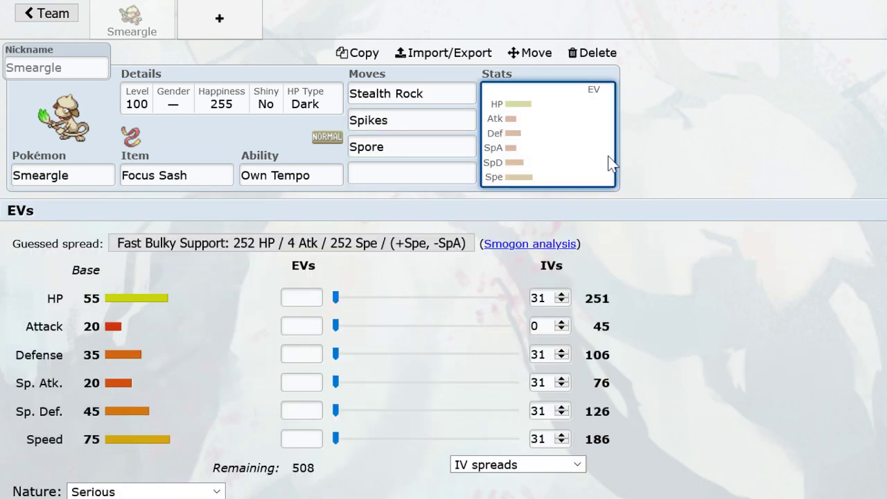
{"action": "left_click", "coordinate": [420, 174]}
{"action": "scroll", "coordinate": [338, 396], "scroll_direction": "down", "scroll_amount": 20}
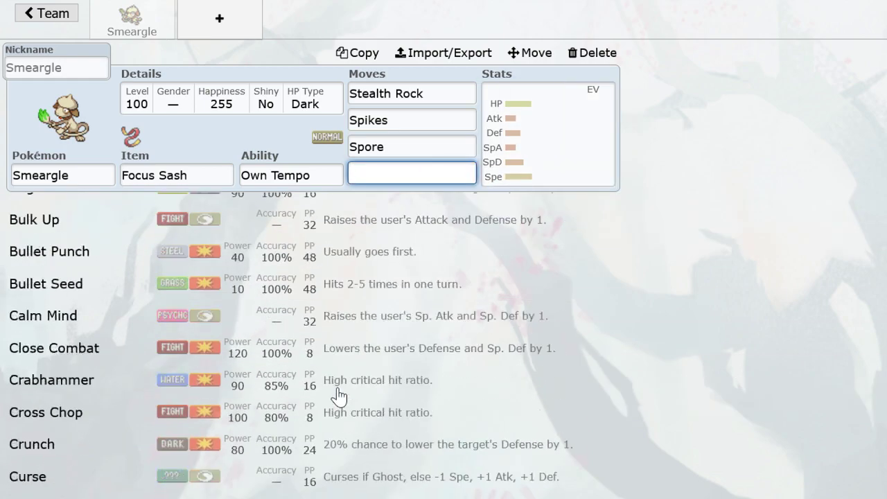
{"action": "scroll", "coordinate": [338, 396], "scroll_direction": "down", "scroll_amount": 20}
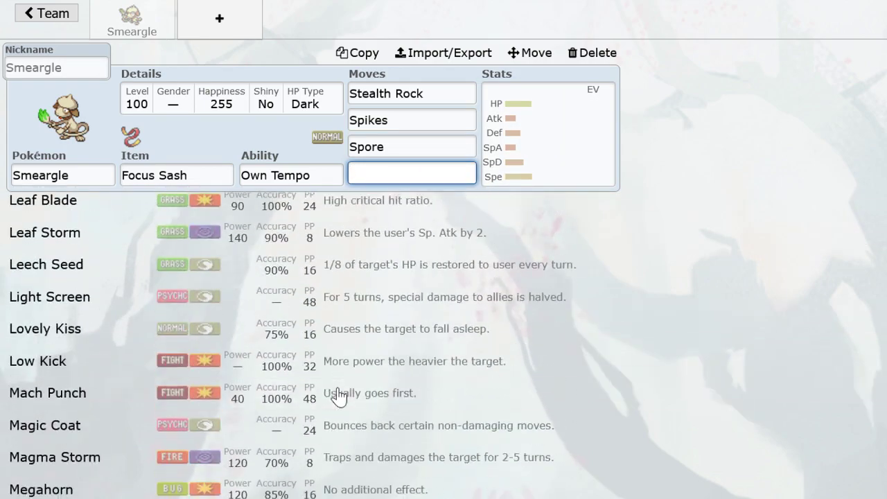
{"action": "scroll", "coordinate": [338, 396], "scroll_direction": "down", "scroll_amount": 20}
{"action": "type", "text": "whi"}
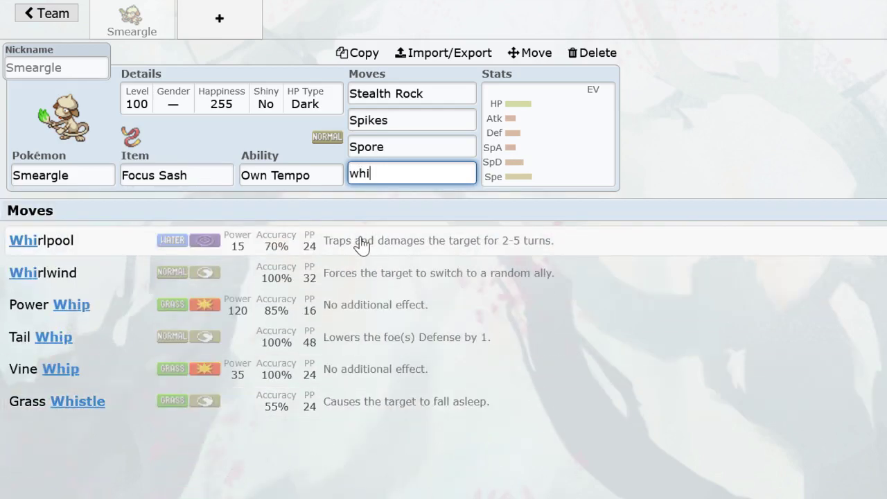
{"action": "left_click", "coordinate": [314, 270]}
Give Smeargle 252 HP and 252 Speed EVs with a Timid nature, putting the remaining EVs into Defense.
{"action": "type", "text": "252"}
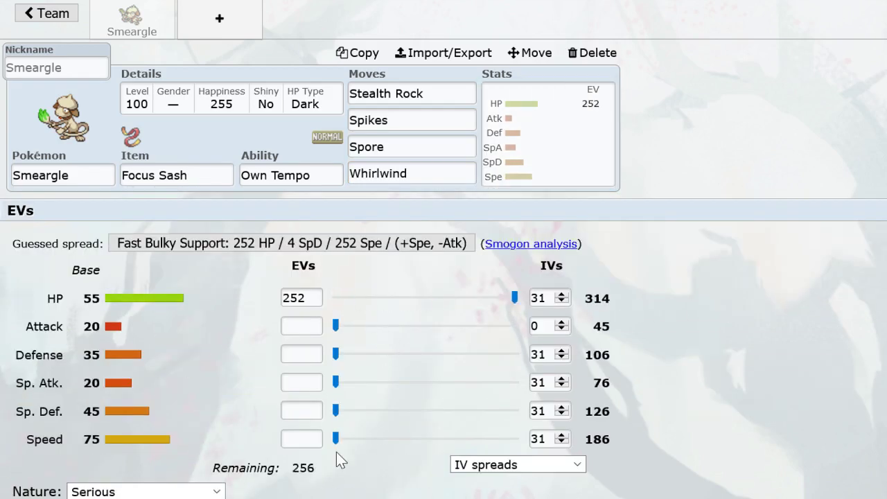
{"action": "left_click_drag", "start_coordinate": [335, 439], "coordinate": [516, 439]}
{"action": "left_click", "coordinate": [146, 491]}
{"action": "key", "text": "j"}
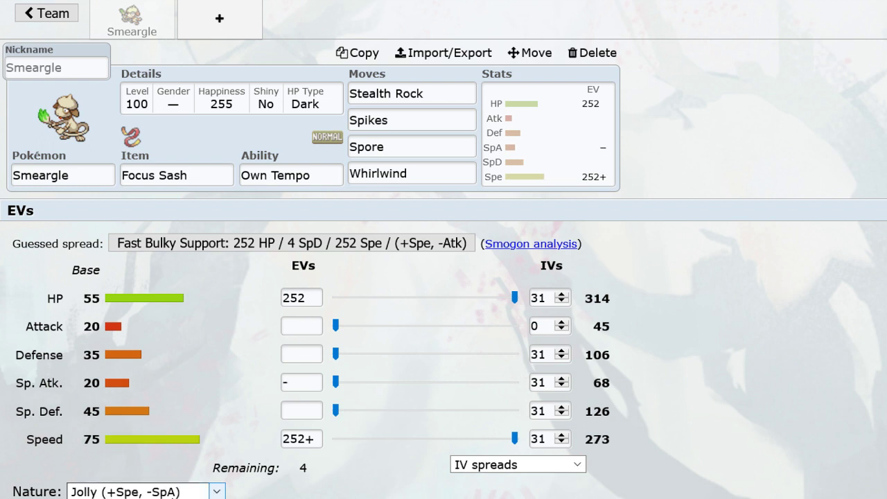
{"action": "left_click", "coordinate": [183, 490]}
{"action": "key", "text": "t"}
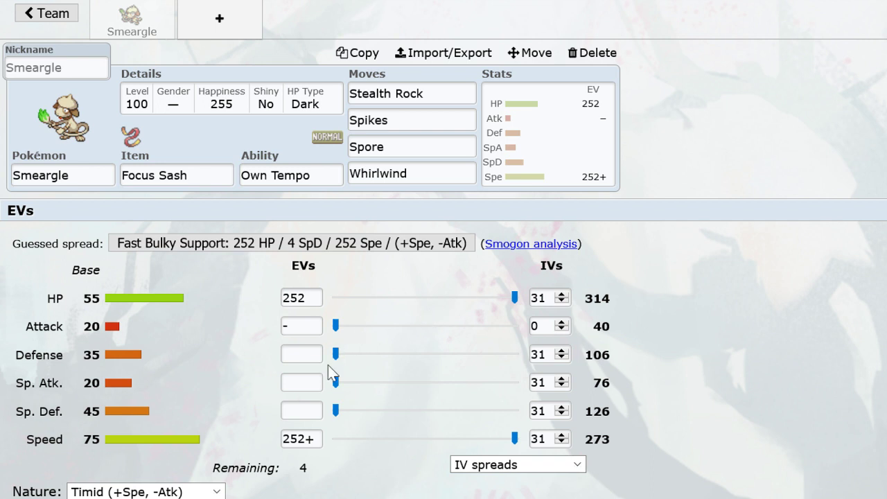
{"action": "left_click", "coordinate": [359, 354]}
Add Mismagius as the team's second Pokémon, holding Leftovers and keeping the Levitate ability.
{"action": "left_click", "coordinate": [208, 8]}
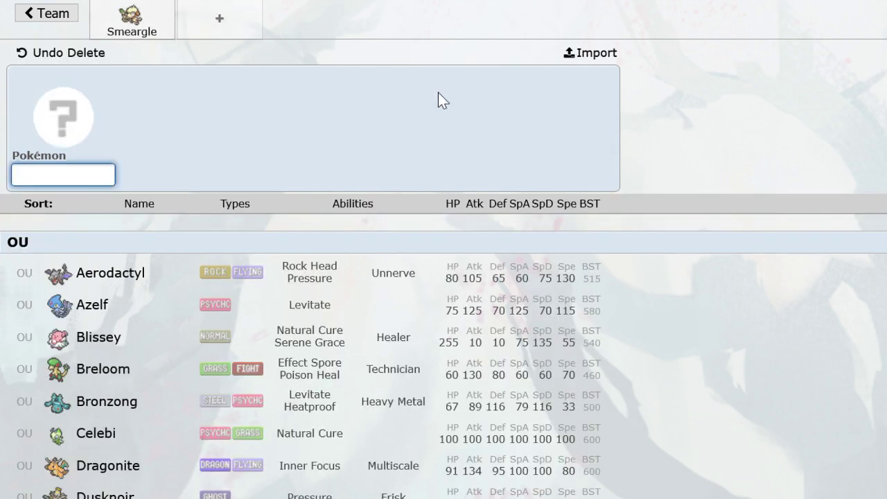
{"action": "type", "text": "mismagi"}
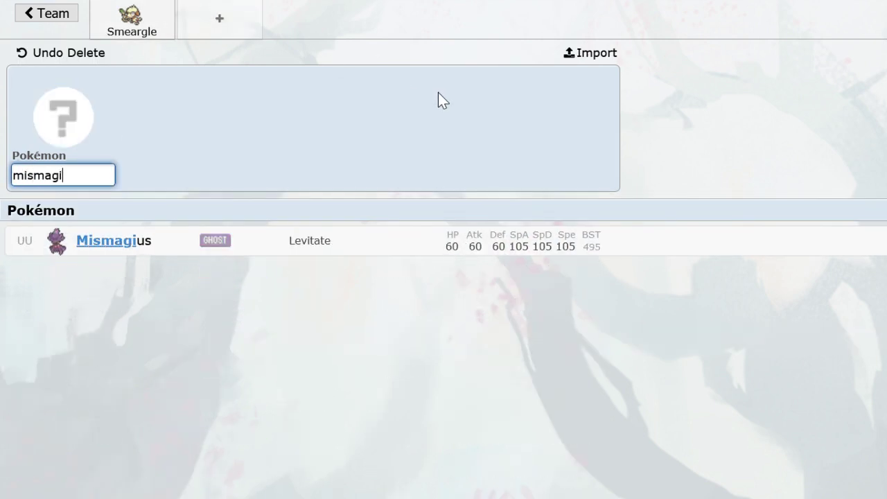
{"action": "key", "text": "Return"}
{"action": "type", "text": "lefto"}
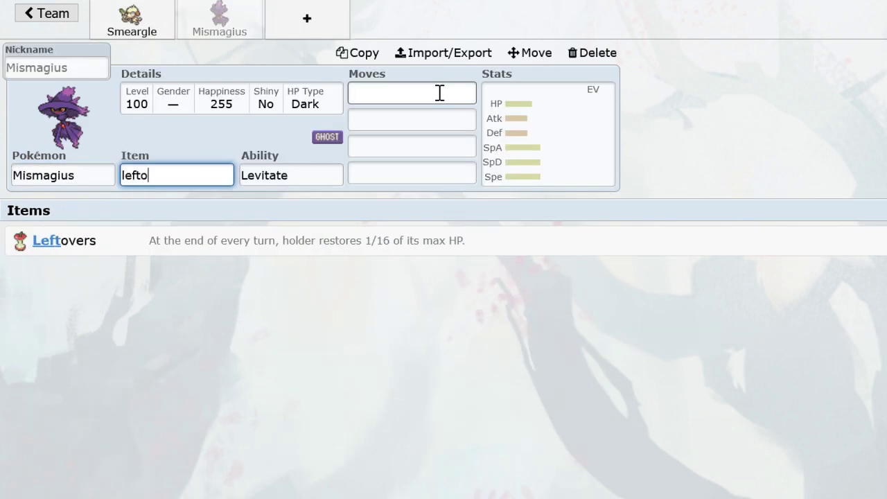
{"action": "key", "text": "Return"}
{"action": "key", "text": "Return"}
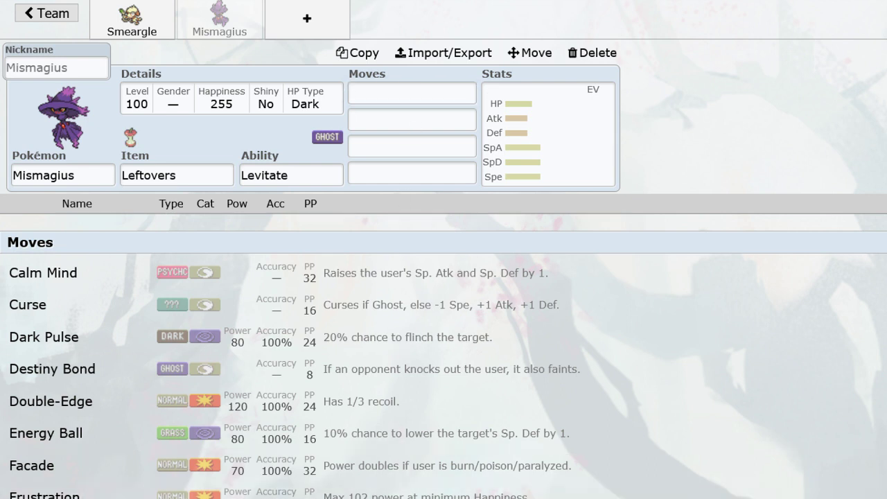
Assign Nasty Plot as Mismagius's first move.
{"action": "left_click", "coordinate": [412, 93]}
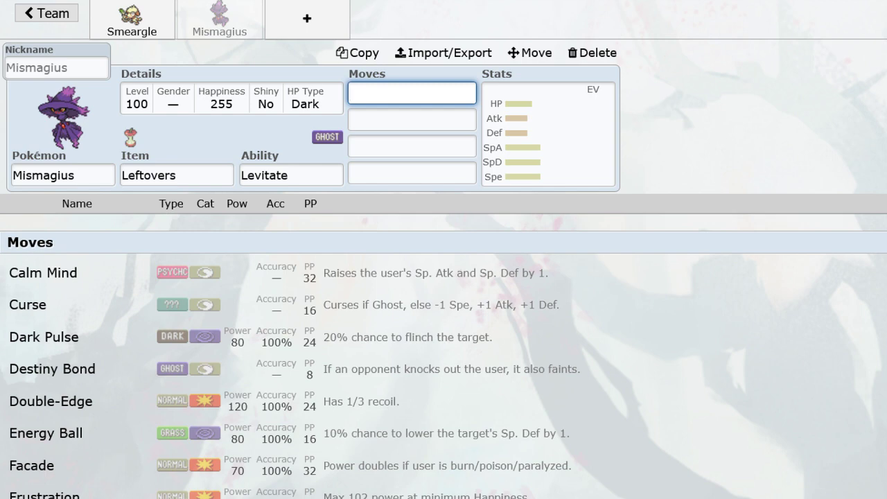
{"action": "type", "text": "s"}
{"action": "key", "text": "BackSpace"}
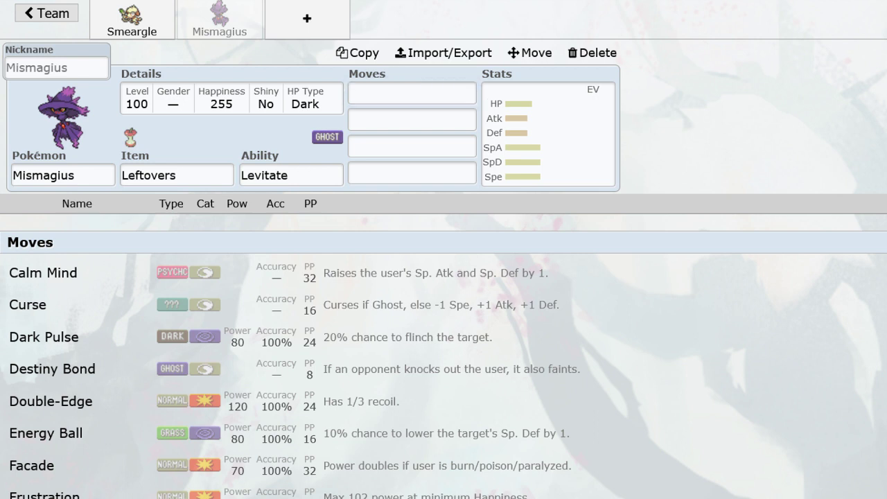
{"action": "key", "text": "alt+Tab"}
{"action": "type", "text": "nast"}
{"action": "key", "text": "Return"}
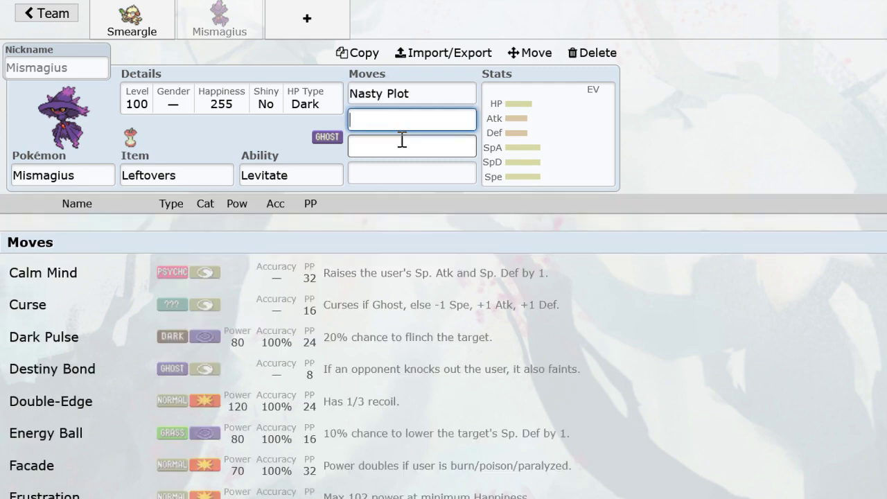
Fill Mismagius's remaining move slots with Shadow Ball, Substitute and Thunderbolt.
{"action": "type", "text": "shadowbal"}
{"action": "key", "text": "Return"}
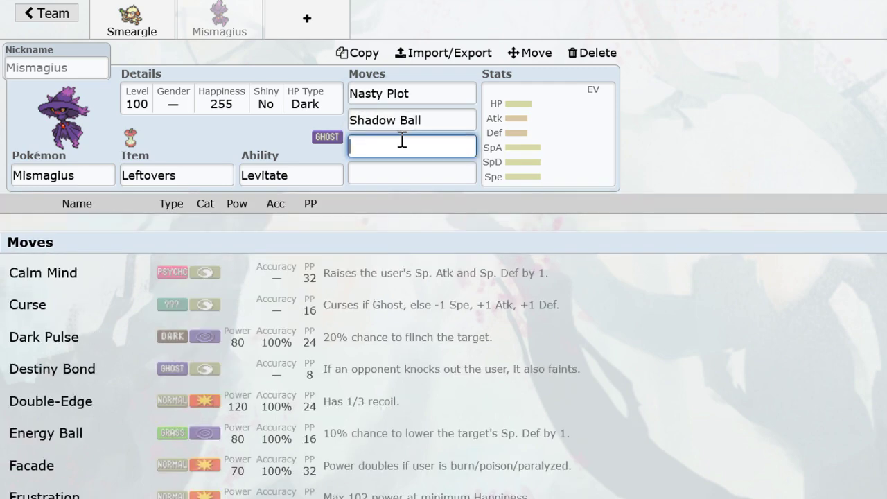
{"action": "type", "text": "subst"}
{"action": "key", "text": "Return"}
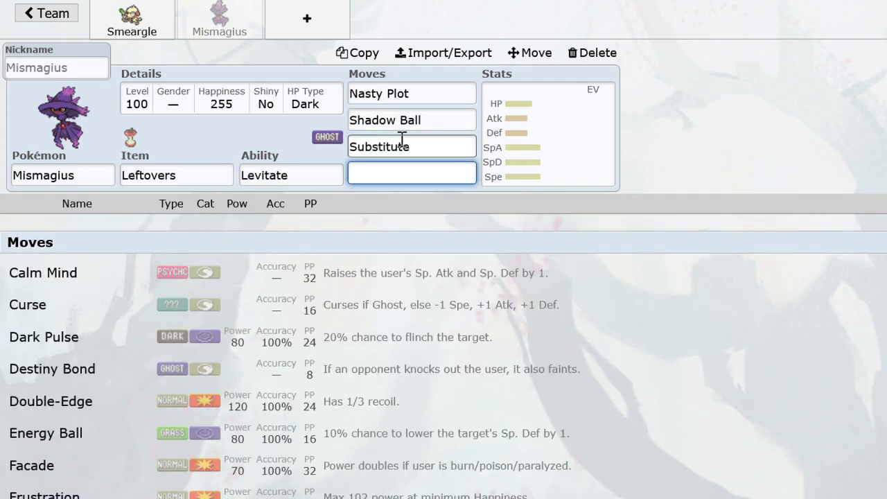
{"action": "type", "text": "thun"}
{"action": "left_click", "coordinate": [330, 276]}
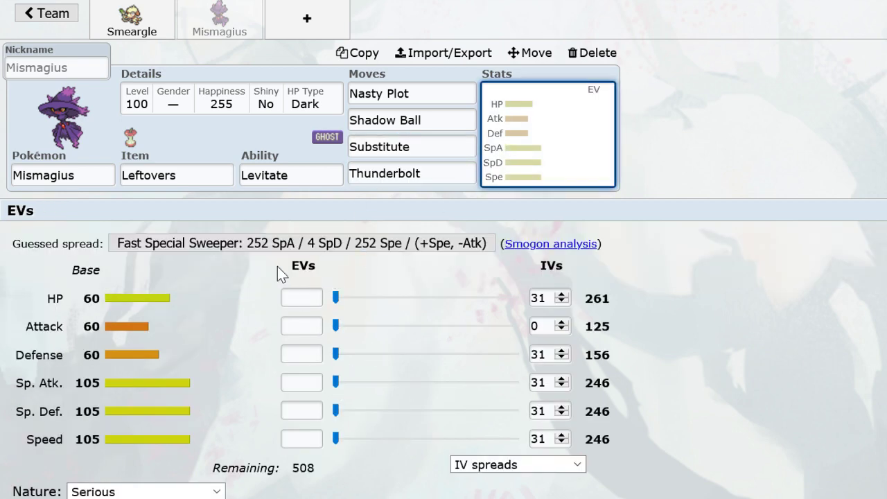
Apply the suggested Fast Special Sweeper spread (252 SpA / 4 SpD / 252 Spe, Timid) to Mismagius and set its gender to Female.
{"action": "left_click", "coordinate": [267, 246]}
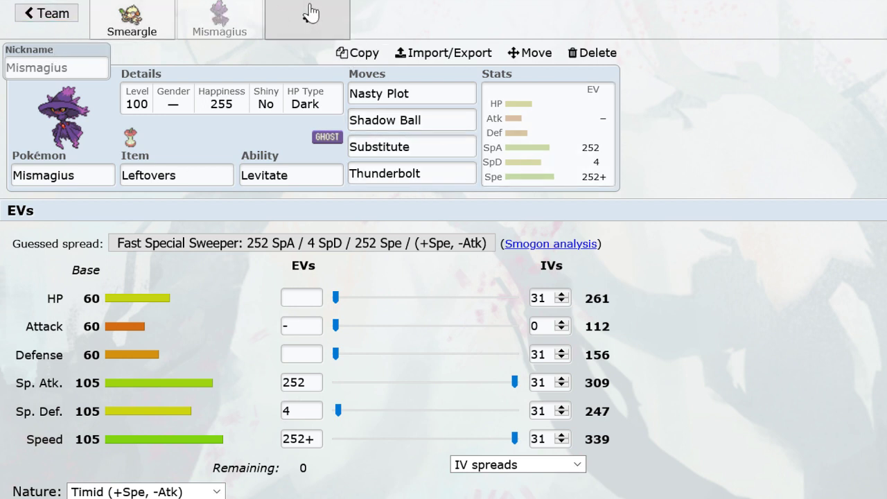
{"action": "left_click", "coordinate": [194, 100]}
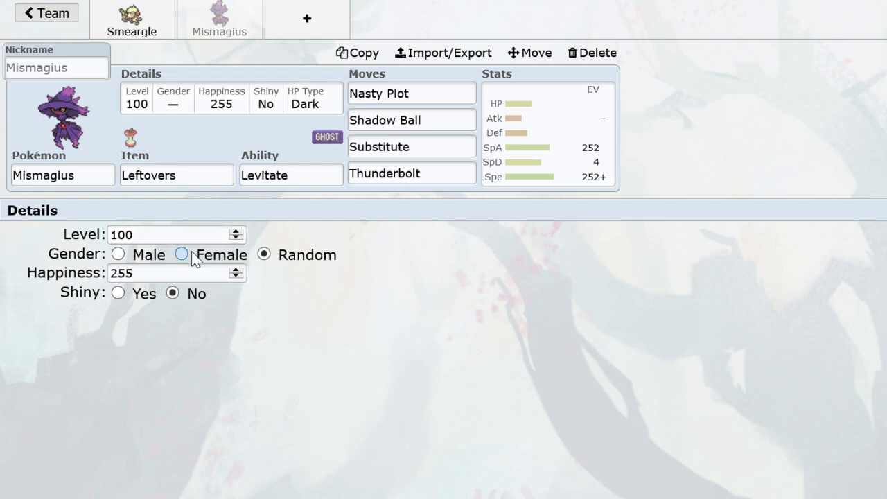
{"action": "left_click", "coordinate": [181, 254]}
{"action": "left_click", "coordinate": [532, 168]}
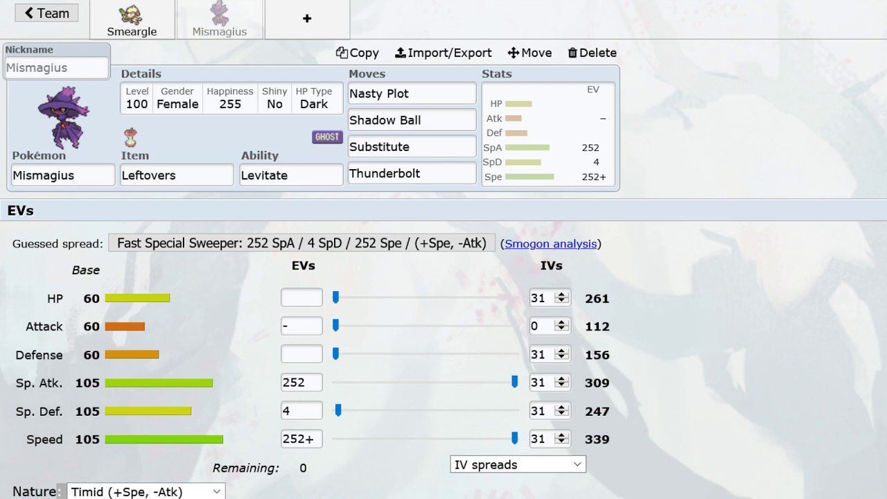
{"action": "key", "text": "alt+Tab"}
{"action": "key", "text": "alt+Tab"}
{"action": "left_click", "coordinate": [823, 367]}
Add Scizor as the third Pokémon, holding a Choice Band and with the Technician ability.
{"action": "left_click", "coordinate": [326, 13]}
{"action": "type", "text": "ssc"}
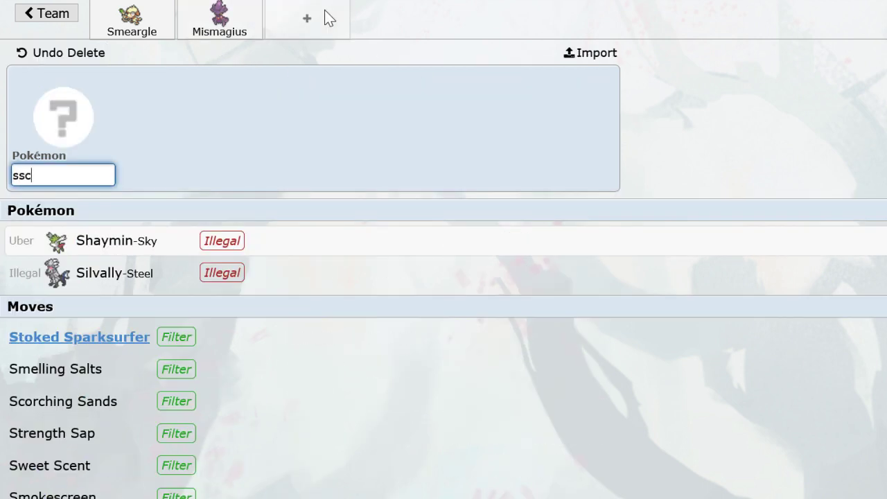
{"action": "key", "text": "BackSpace"}
{"action": "key", "text": "BackSpace"}
{"action": "type", "text": "cizo"}
{"action": "key", "text": "Return"}
{"action": "type", "text": "ch"}
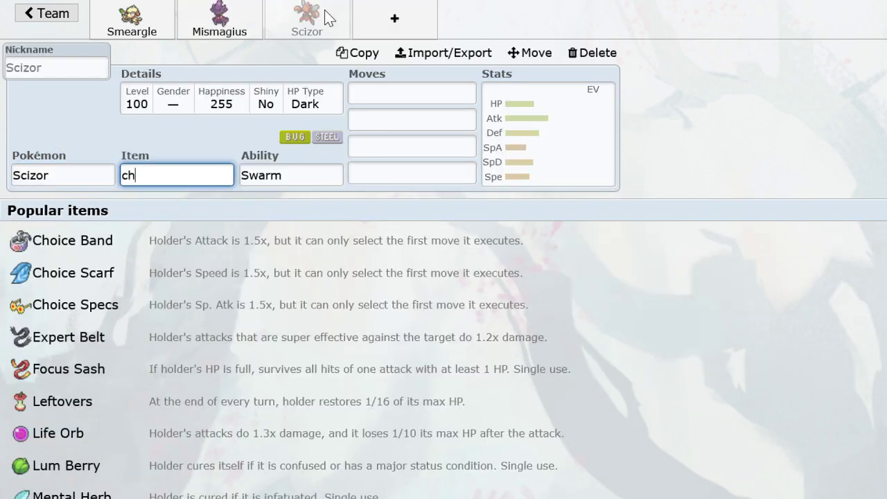
{"action": "type", "text": "oiceband"}
{"action": "key", "text": "Return"}
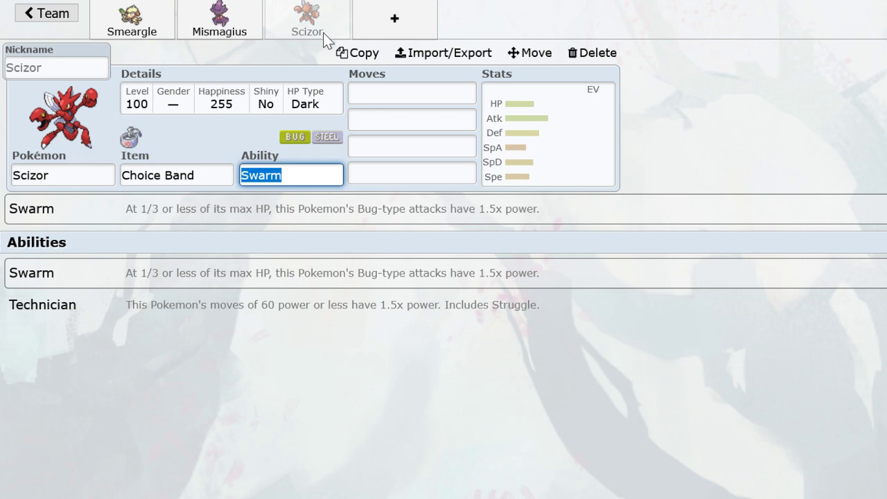
{"action": "left_click", "coordinate": [323, 316]}
Assign Bullet Punch, U-turn, Superpower and Pursuit as Scizor's four moves.
{"action": "type", "text": "bullet"}
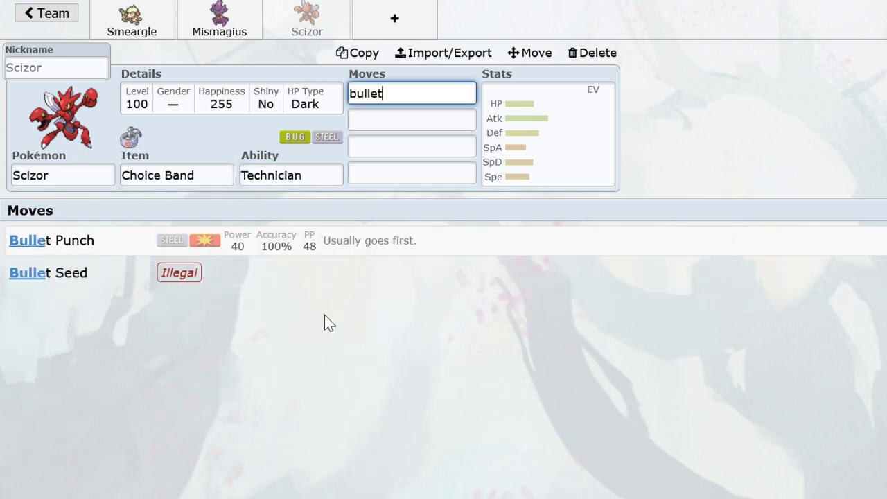
{"action": "key", "text": "Return"}
{"action": "type", "text": "ut"}
{"action": "left_click", "coordinate": [354, 250]}
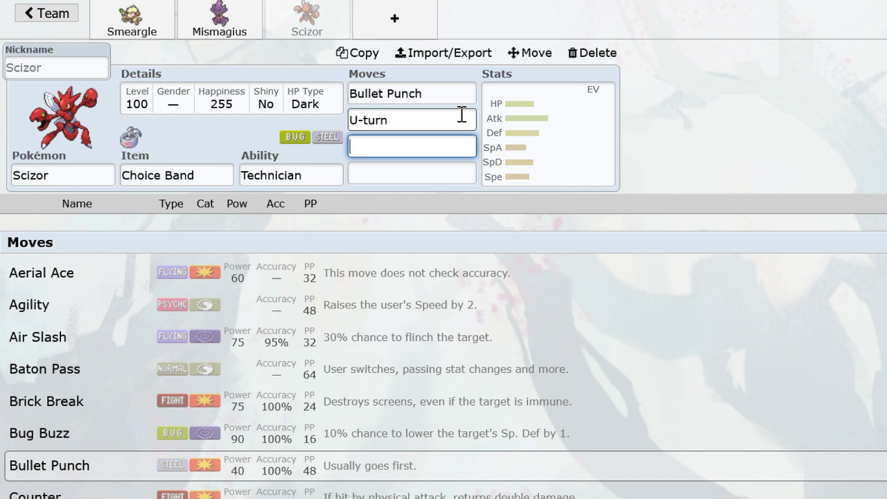
{"action": "type", "text": "supe"}
{"action": "left_click", "coordinate": [405, 231]}
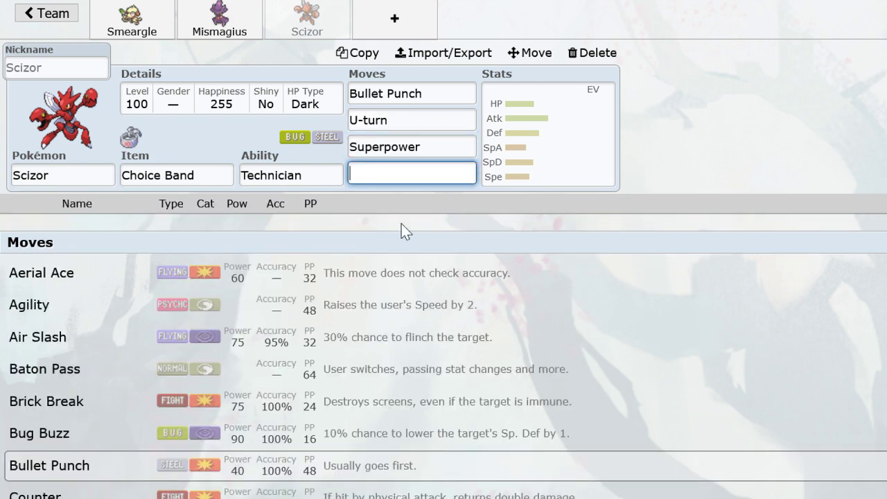
{"action": "type", "text": "pu"}
{"action": "left_click", "coordinate": [395, 243]}
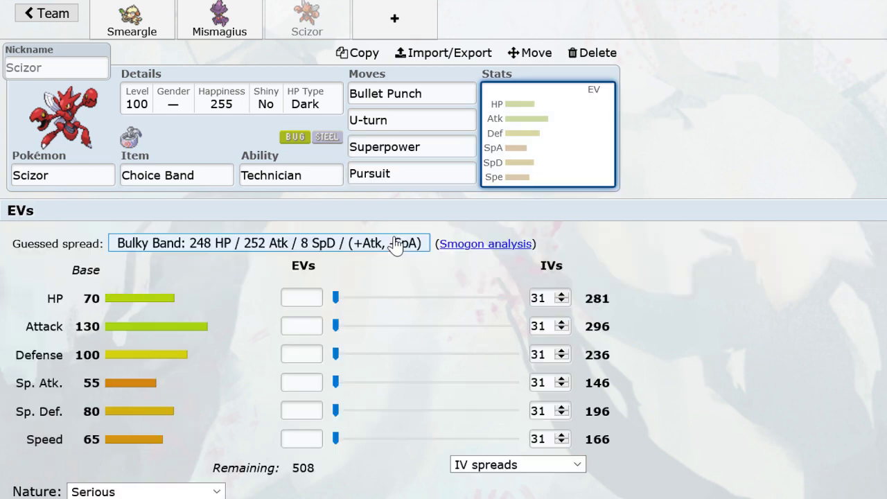
Give Scizor 248 HP, 252 Attack and 8 Sp. Def. EVs with an Adamant nature.
{"action": "left_click_drag", "start_coordinate": [337, 326], "coordinate": [516, 326]}
{"action": "left_click_drag", "start_coordinate": [335, 298], "coordinate": [342, 298]}
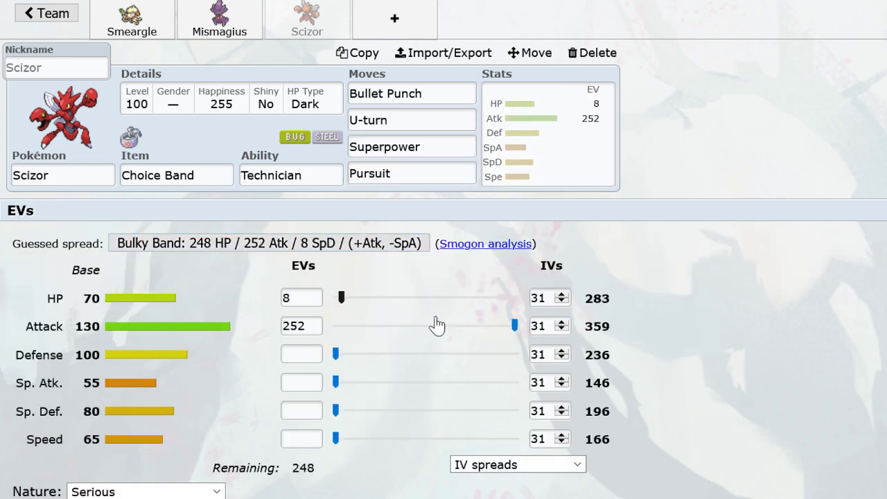
{"action": "left_click_drag", "start_coordinate": [437, 326], "coordinate": [511, 319]}
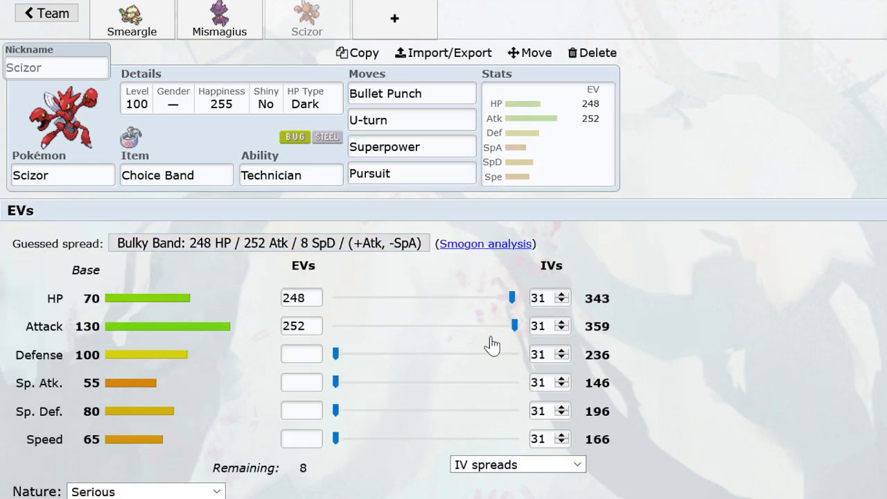
{"action": "left_click", "coordinate": [416, 411]}
{"action": "left_click", "coordinate": [159, 494]}
{"action": "left_click", "coordinate": [148, 494]}
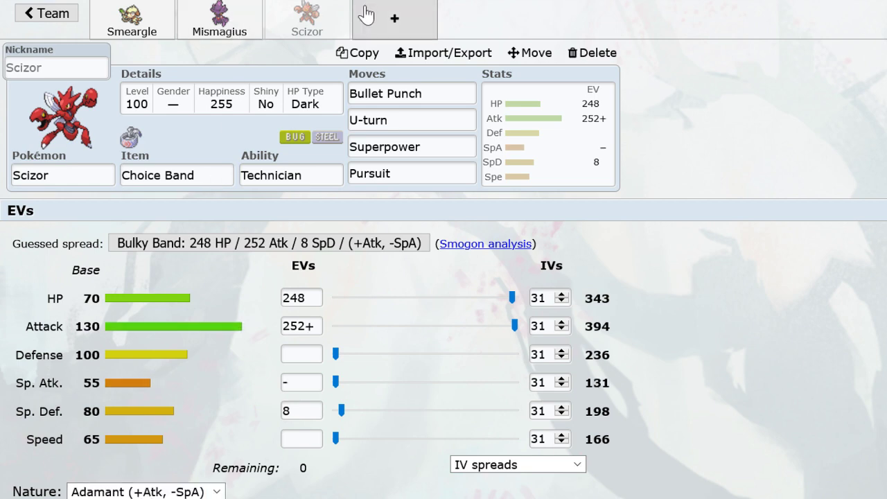
Add Umbreon as the fourth Pokémon, holding Leftovers and keeping the Synchronize ability.
{"action": "left_click", "coordinate": [403, 18]}
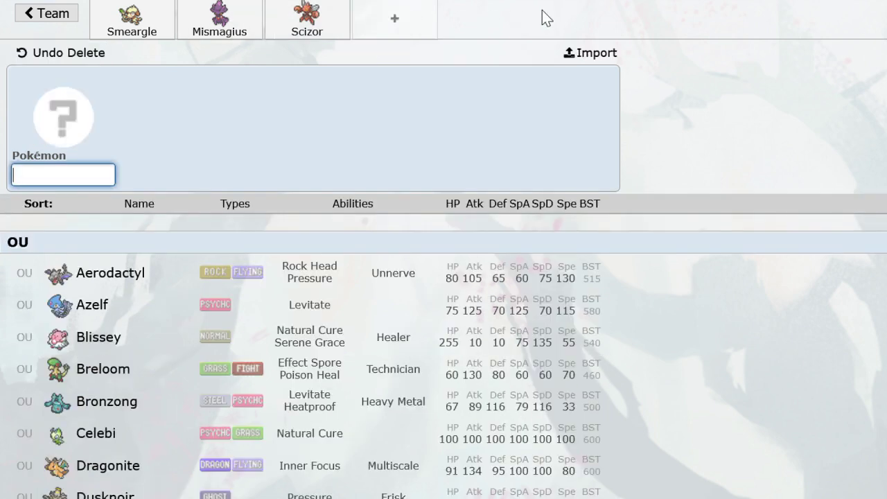
{"action": "type", "text": "umb"}
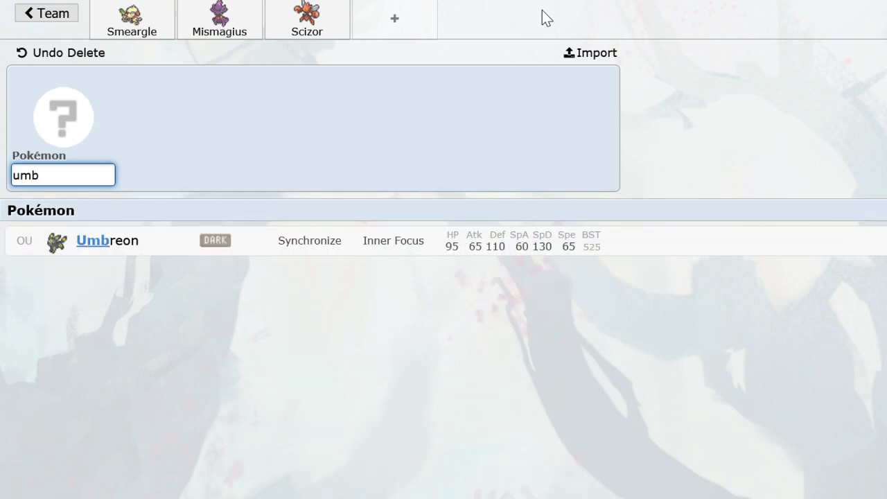
{"action": "left_click", "coordinate": [251, 240]}
{"action": "type", "text": "lefto"}
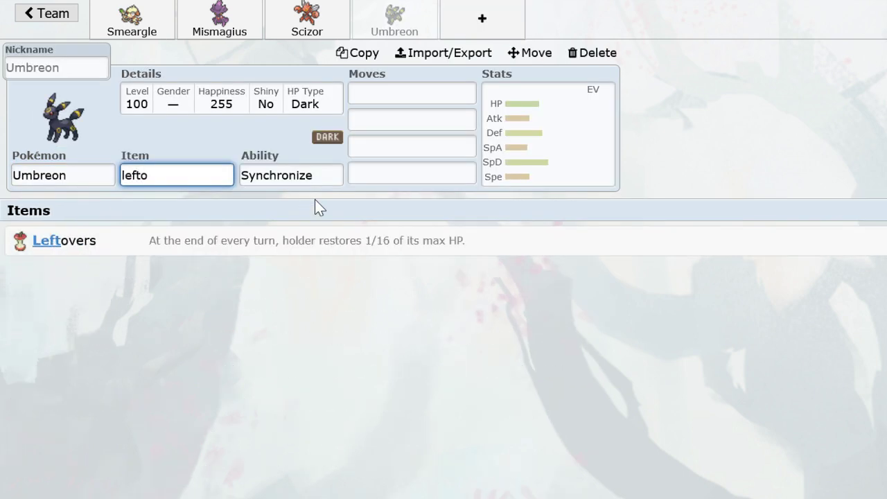
{"action": "key", "text": "Return"}
{"action": "key", "text": "Return"}
Assign Curse as Umbreon's first move.
{"action": "type", "text": "cu"}
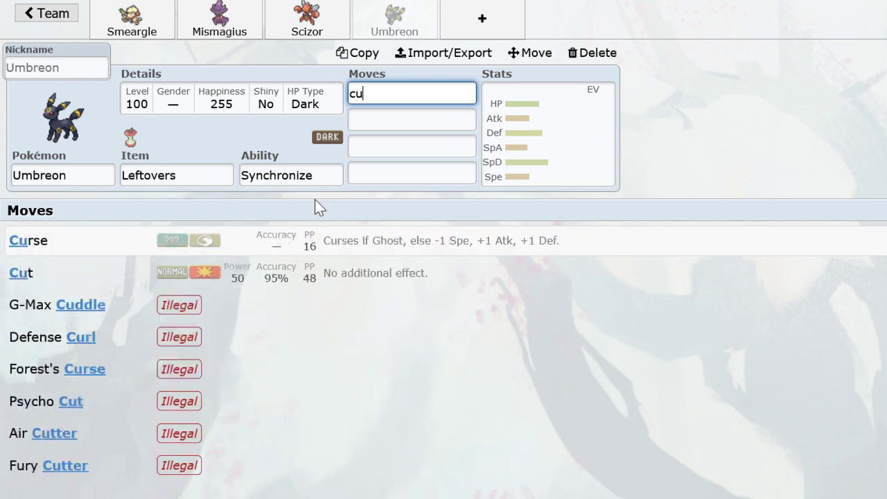
{"action": "left_click", "coordinate": [278, 237]}
{"action": "left_click", "coordinate": [430, 92]}
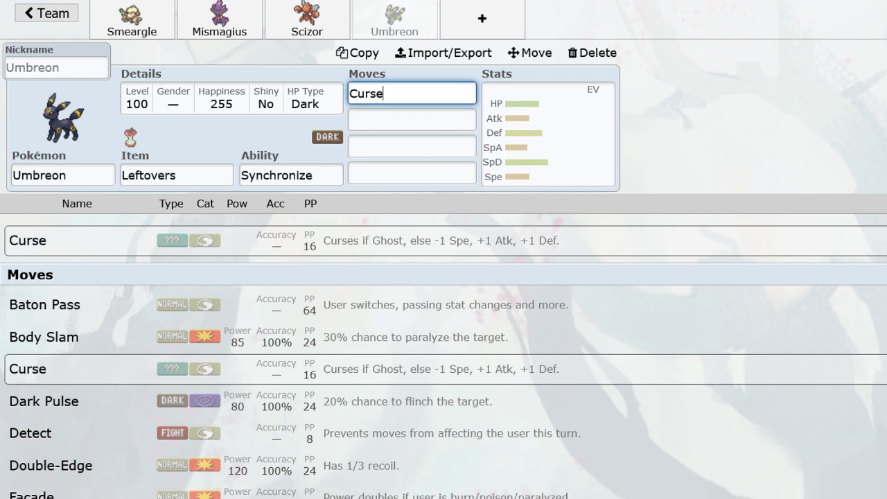
Assign Baton Pass, Taunt and Payback as Umbreon's remaining three moves.
{"action": "left_click", "coordinate": [417, 114]}
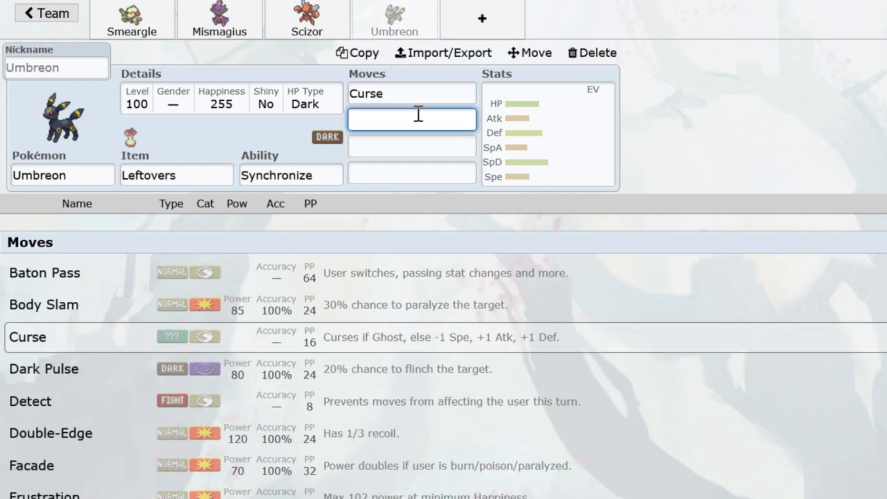
{"action": "type", "text": "batonpass"}
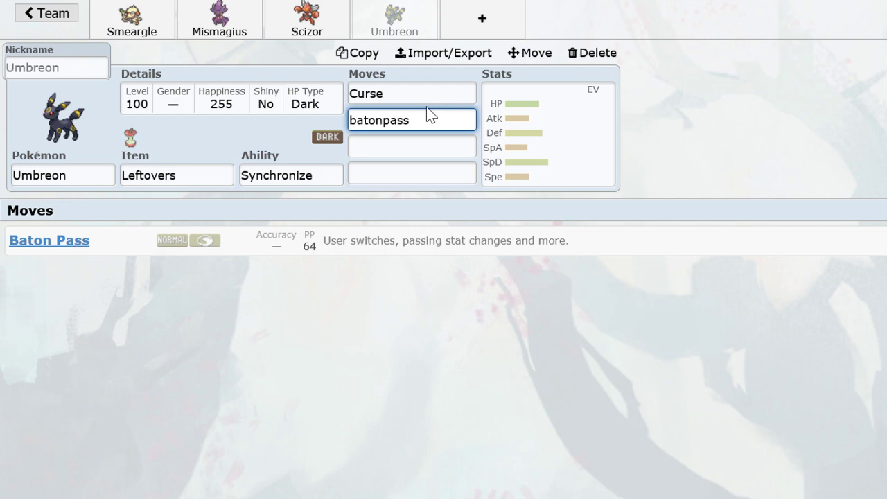
{"action": "key", "text": "Return"}
{"action": "type", "text": "tau"}
{"action": "key", "text": "Return"}
{"action": "type", "text": "payback"}
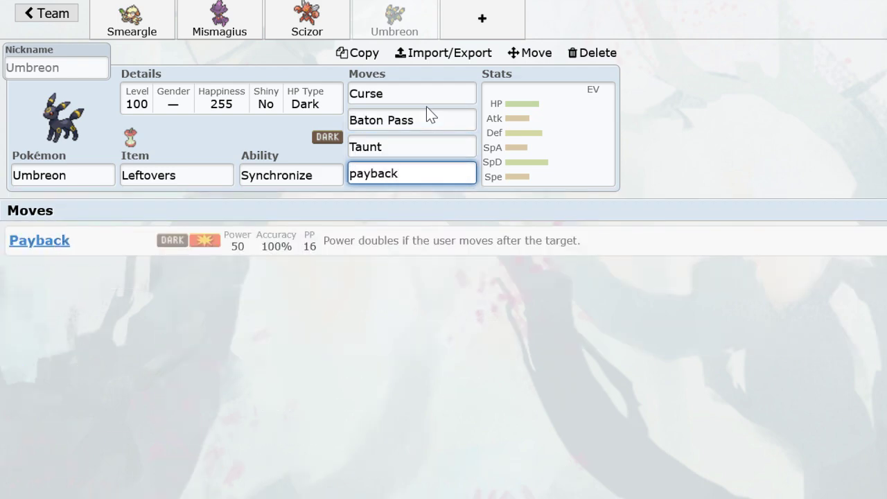
{"action": "key", "text": "Return"}
Give Umbreon 252 HP and 252 Sp. Def. EVs with a Careful nature, putting the remaining EVs into Defense.
{"action": "left_click_drag", "start_coordinate": [335, 299], "coordinate": [619, 323]}
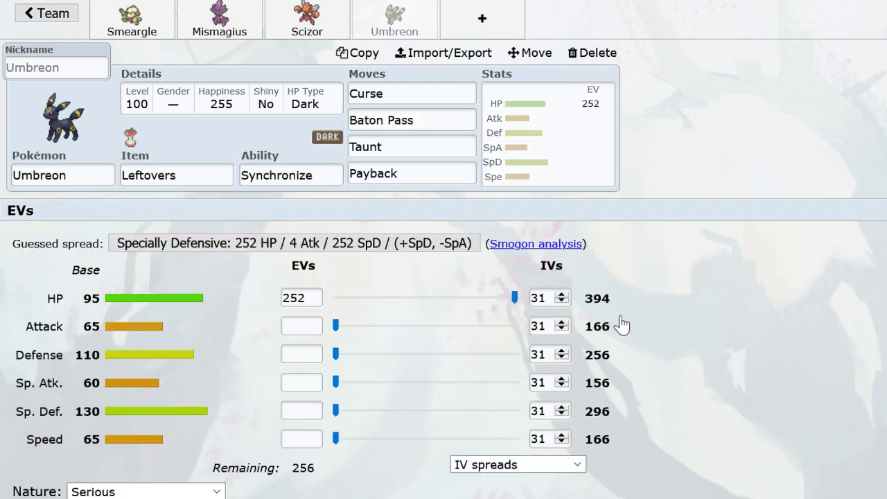
{"action": "left_click", "coordinate": [184, 490]}
{"action": "type", "text": "car"}
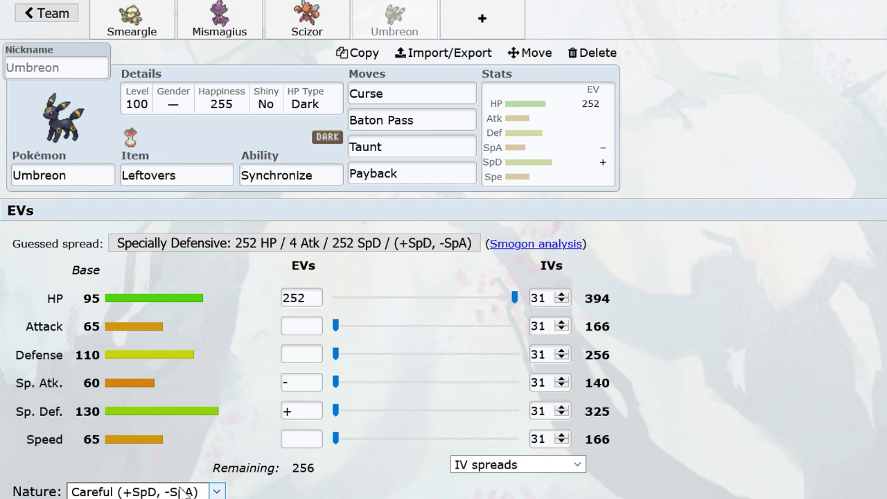
{"action": "left_click_drag", "start_coordinate": [335, 411], "coordinate": [750, 229]}
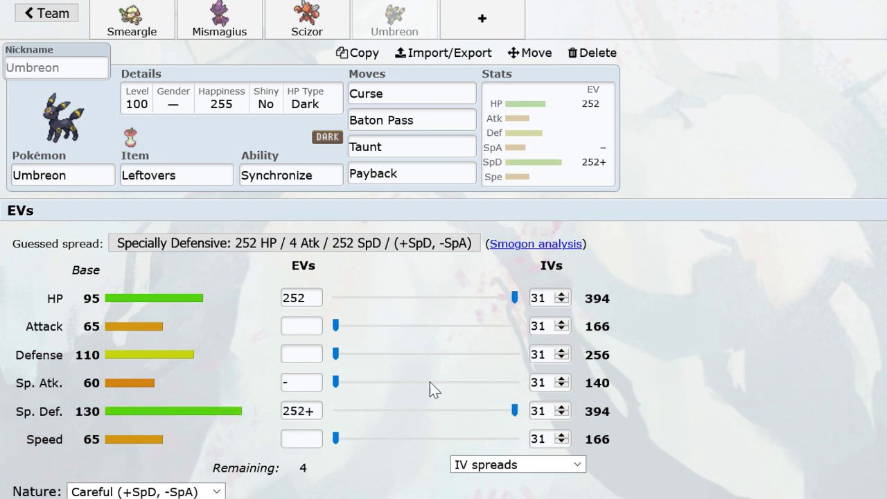
{"action": "left_click_drag", "start_coordinate": [336, 354], "coordinate": [338, 355]}
Review the sets of the team members already built, including Scizor, Mismagius and Smeargle.
{"action": "left_click", "coordinate": [314, 36]}
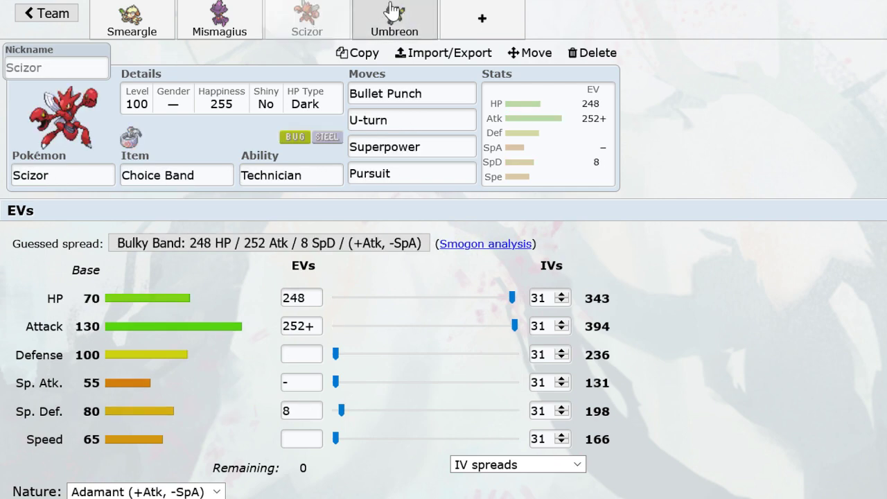
{"action": "left_click", "coordinate": [483, 21]}
{"action": "left_click", "coordinate": [307, 24]}
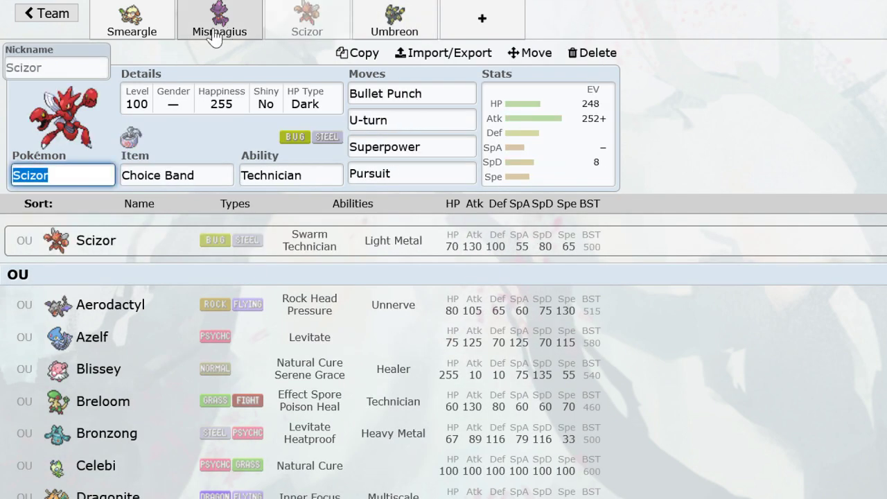
{"action": "left_click", "coordinate": [220, 24]}
{"action": "left_click", "coordinate": [151, 33]}
{"action": "left_click", "coordinate": [307, 27]}
Add Zapdos as the fifth Pokémon, holding Leftovers.
{"action": "left_click", "coordinate": [483, 21]}
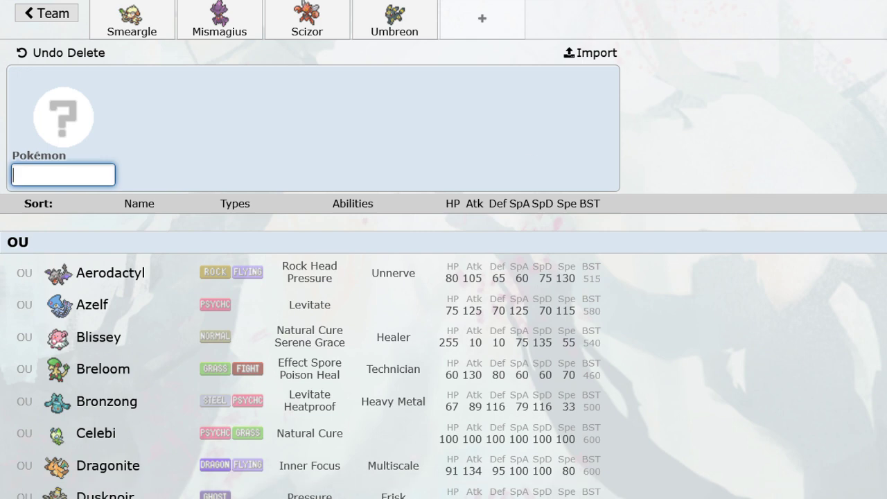
{"action": "key", "text": "Tab"}
{"action": "key", "text": "shift+Tab"}
{"action": "type", "text": "zap"}
{"action": "key", "text": "Return"}
{"action": "type", "text": "lefto"}
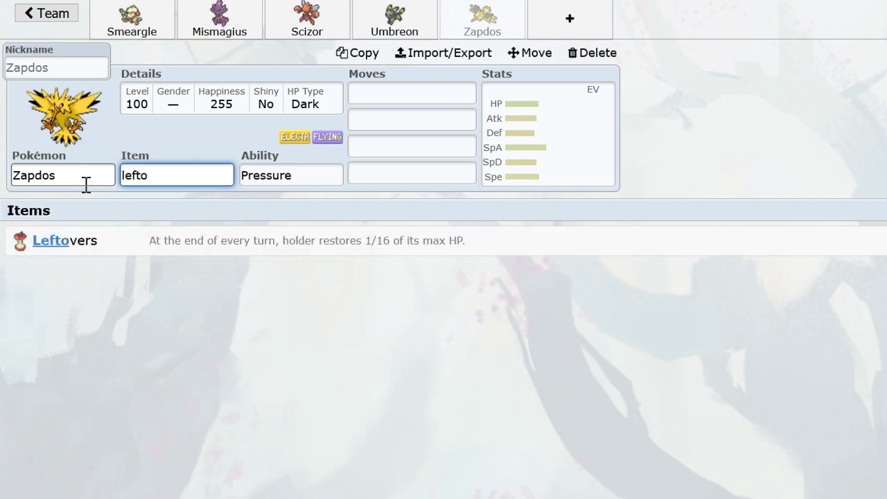
{"action": "key", "text": "Return"}
Assign Heat Wave, Roost and Roar as Zapdos's first three moves.
{"action": "type", "text": "heat"}
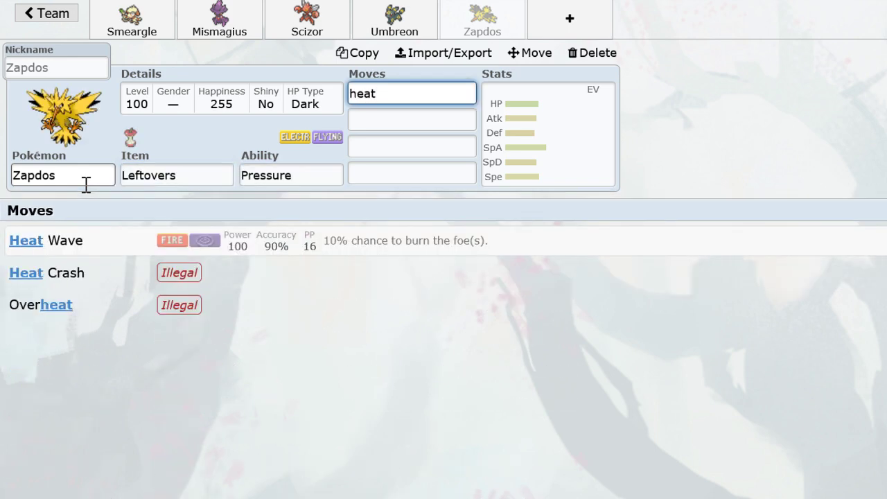
{"action": "key", "text": "Return"}
{"action": "scroll", "coordinate": [228, 390], "scroll_direction": "down", "scroll_amount": 5}
{"action": "scroll", "coordinate": [228, 390], "scroll_direction": "down", "scroll_amount": 2}
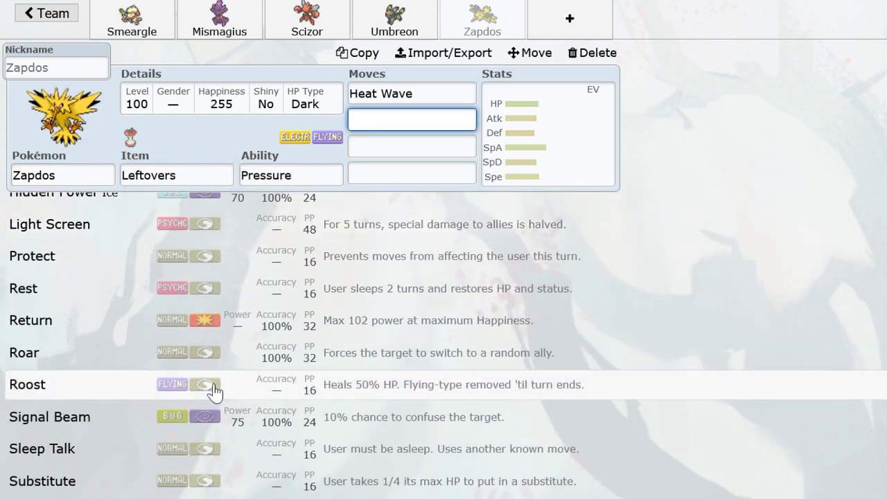
{"action": "left_click", "coordinate": [113, 384]}
{"action": "scroll", "coordinate": [364, 286], "scroll_direction": "down", "scroll_amount": 10}
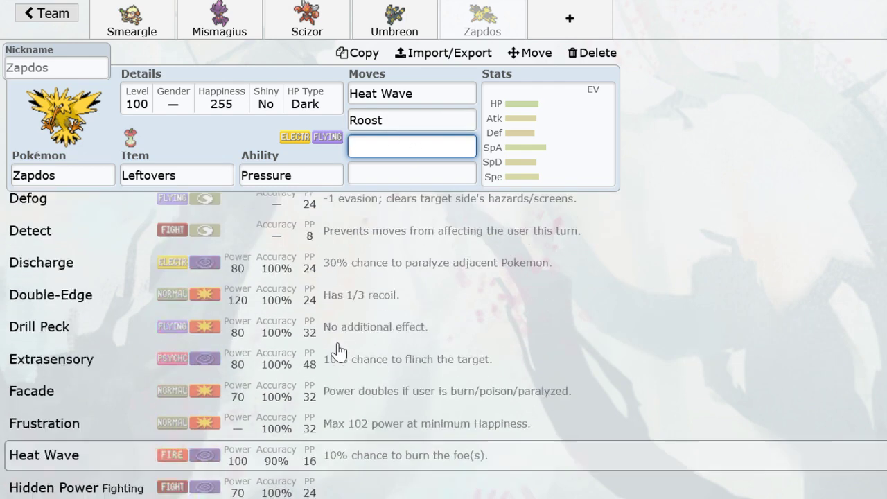
{"action": "left_click", "coordinate": [223, 280]}
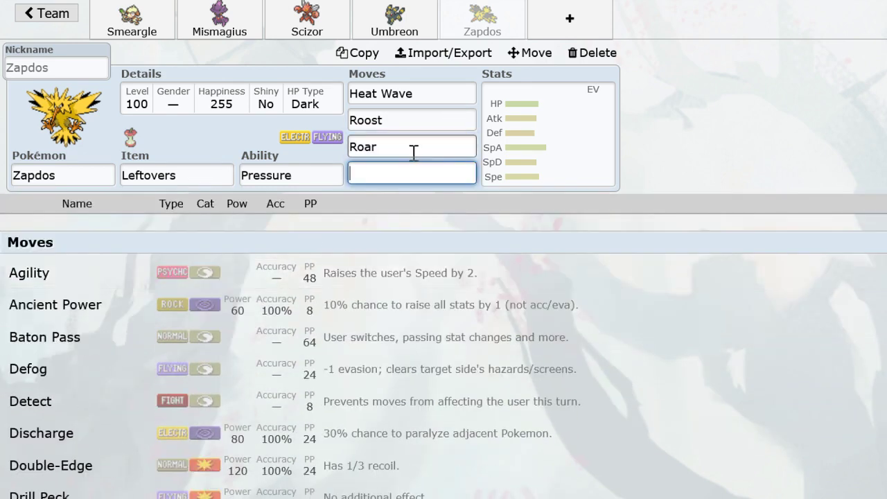
Give Zapdos 248 HP, 252 Defense and 8 Sp. Def. EVs with a Bold nature.
{"action": "left_click", "coordinate": [548, 132]}
{"action": "left_click", "coordinate": [420, 298]}
{"action": "left_click_drag", "start_coordinate": [530, 317], "coordinate": [513, 317]}
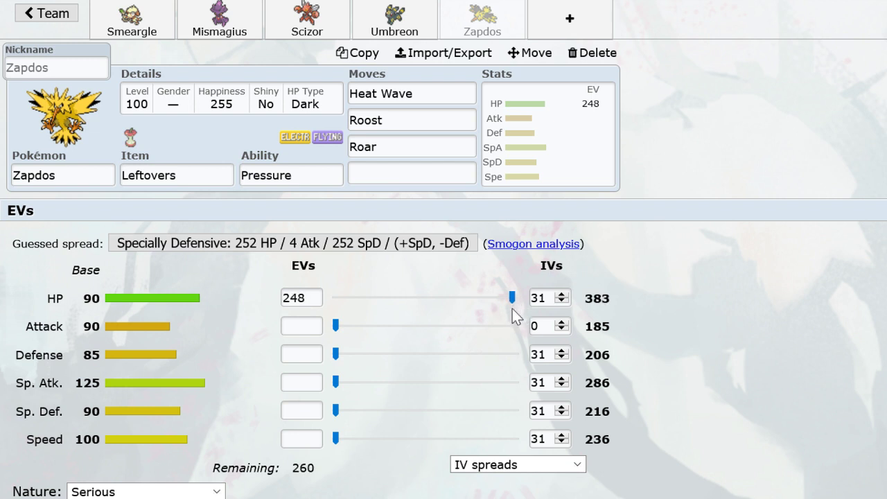
{"action": "left_click_drag", "start_coordinate": [336, 355], "coordinate": [717, 372]}
{"action": "key", "text": "b"}
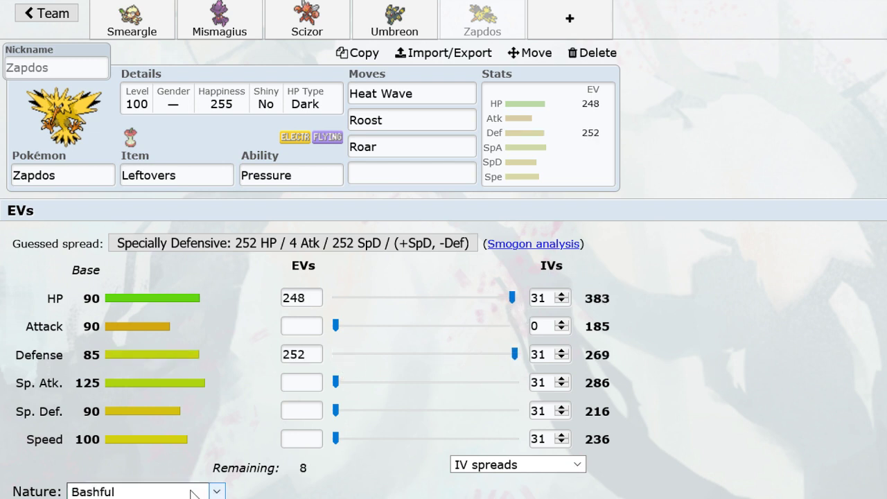
{"action": "key", "text": "o"}
{"action": "left_click", "coordinate": [351, 411]}
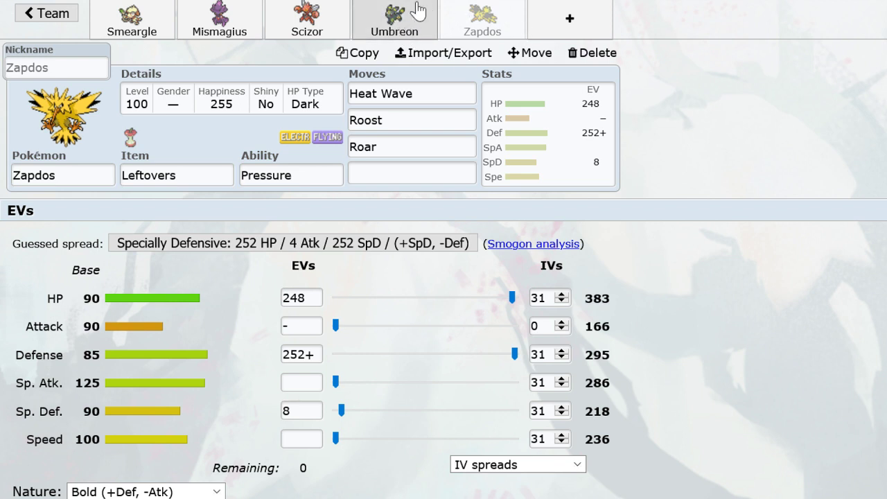
Add Breloom as the sixth Pokémon of the team.
{"action": "left_click", "coordinate": [571, 22]}
{"action": "type", "text": "b"}
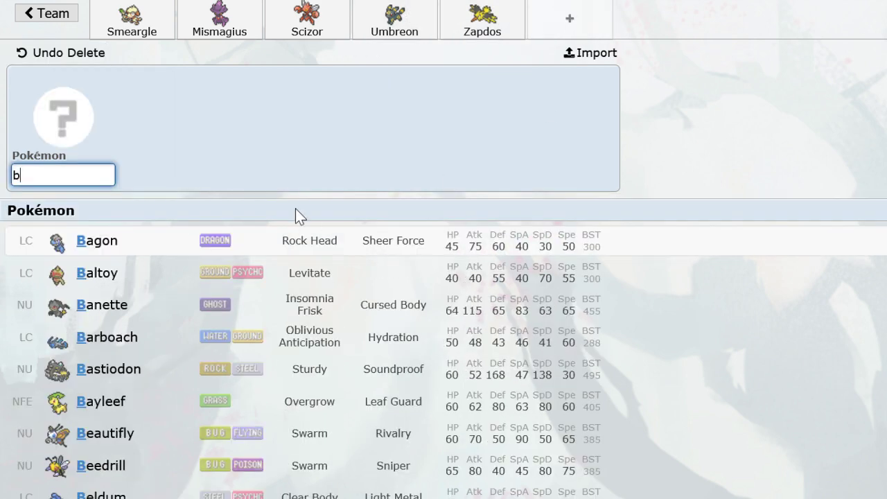
{"action": "key", "text": "BackSpace"}
{"action": "type", "text": "b"}
{"action": "scroll", "coordinate": [256, 308], "scroll_direction": "down", "scroll_amount": 1}
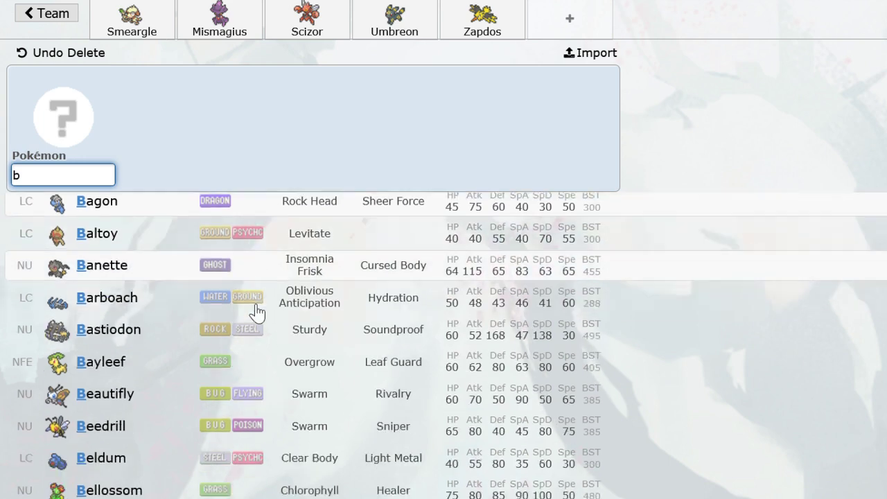
{"action": "scroll", "coordinate": [256, 312], "scroll_direction": "down", "scroll_amount": 5}
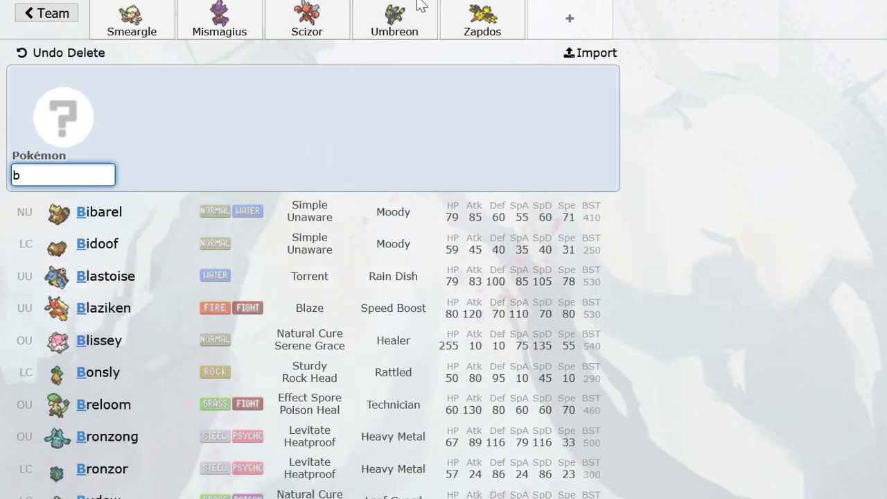
{"action": "left_click", "coordinate": [182, 407]}
Give Breloom a Choice Scarf and make it shiny.
{"action": "type", "text": "ch"}
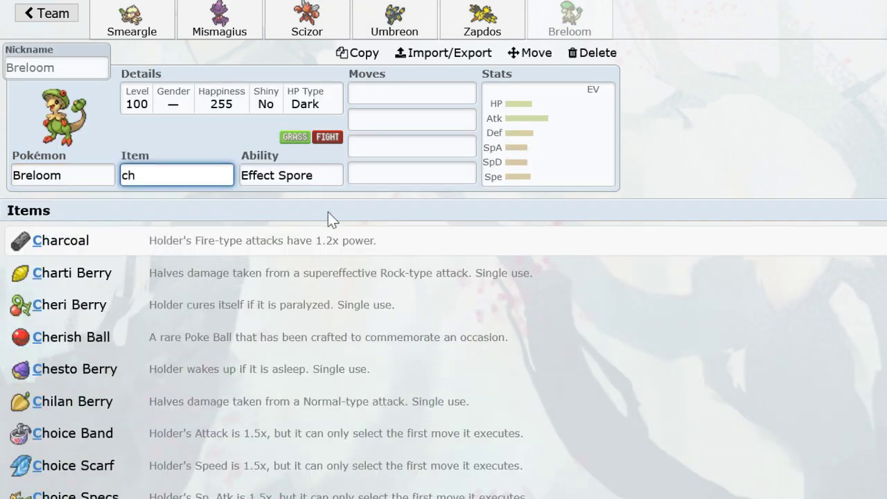
{"action": "type", "text": "oicesc"}
{"action": "key", "text": "BackSpace"}
{"action": "type", "text": "sca"}
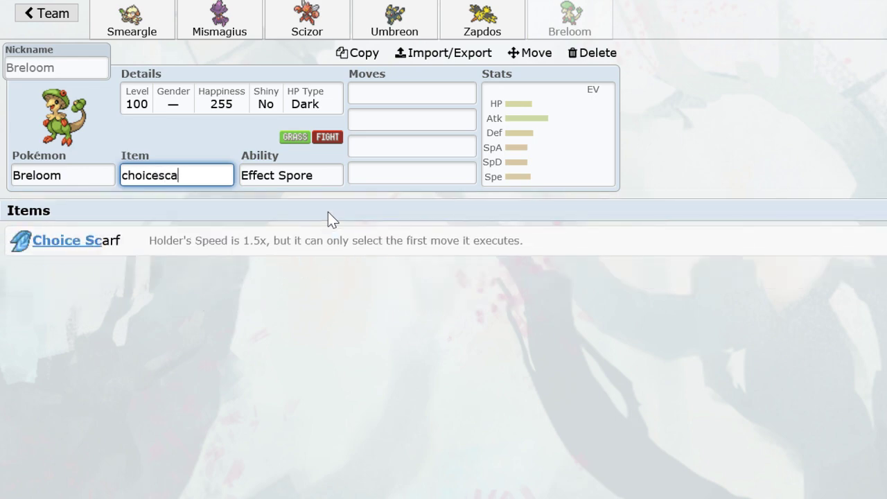
{"action": "key", "text": "Return"}
{"action": "left_click", "coordinate": [192, 101]}
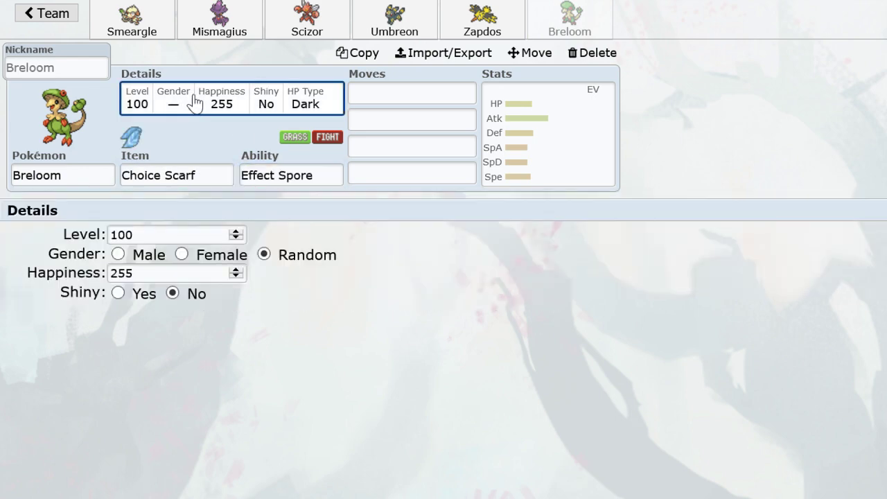
{"action": "left_click", "coordinate": [118, 293]}
Assign Spore, Seed Bomb and Superpower as Breloom's first three moves.
{"action": "left_click", "coordinate": [406, 97]}
{"action": "type", "text": "spo"}
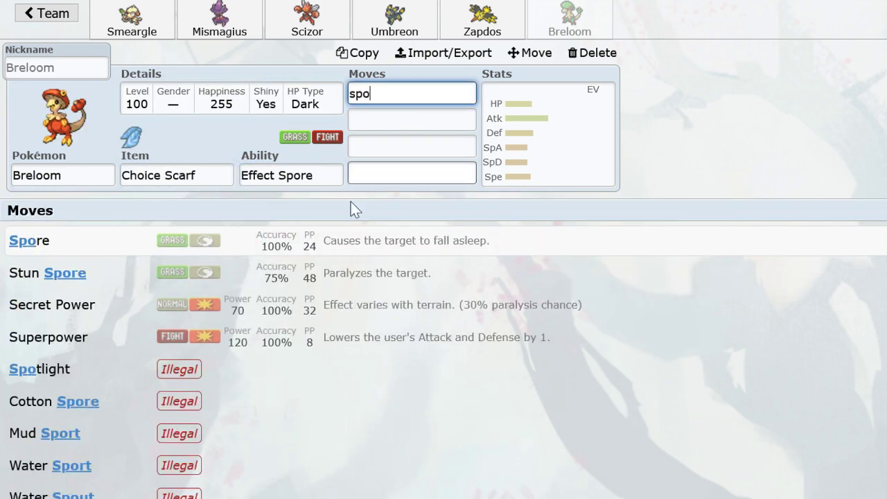
{"action": "left_click", "coordinate": [333, 241]}
{"action": "type", "text": "seed"}
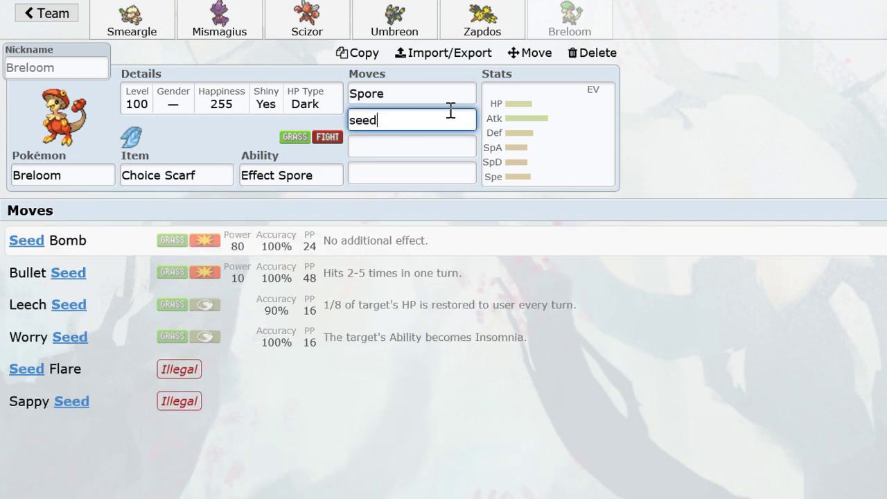
{"action": "key", "text": "Return"}
{"action": "type", "text": "supe"}
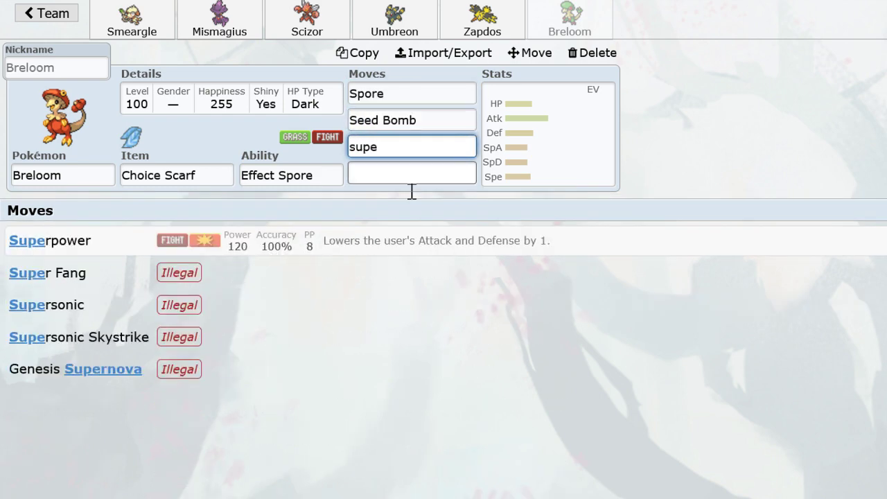
{"action": "left_click", "coordinate": [380, 239]}
Assign Stone Edge as Breloom's fourth move and apply the suggested Physical Scarf spread of 252 Atk, 4 SpD and 252 Spe (+Spe, -SpA).
{"action": "type", "text": "stoneedd"}
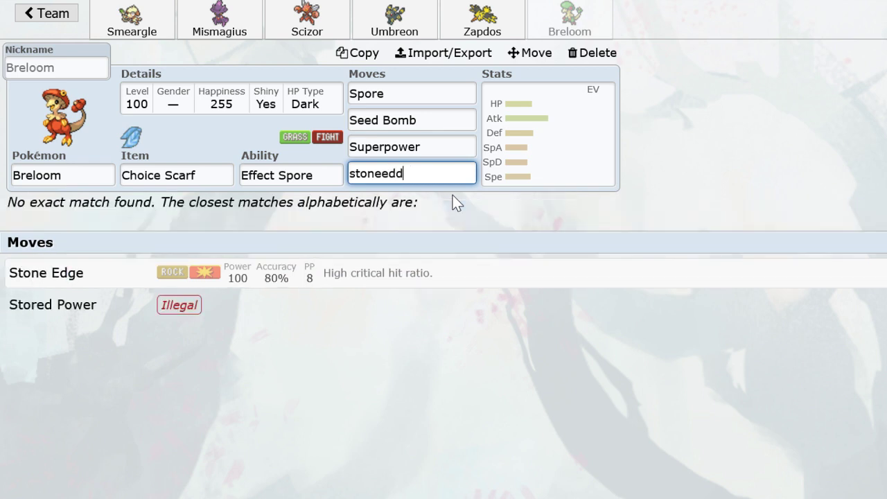
{"action": "type", "text": "g"}
{"action": "key", "text": "BackSpace"}
{"action": "key", "text": "BackSpace"}
{"action": "type", "text": "g"}
{"action": "key", "text": "Return"}
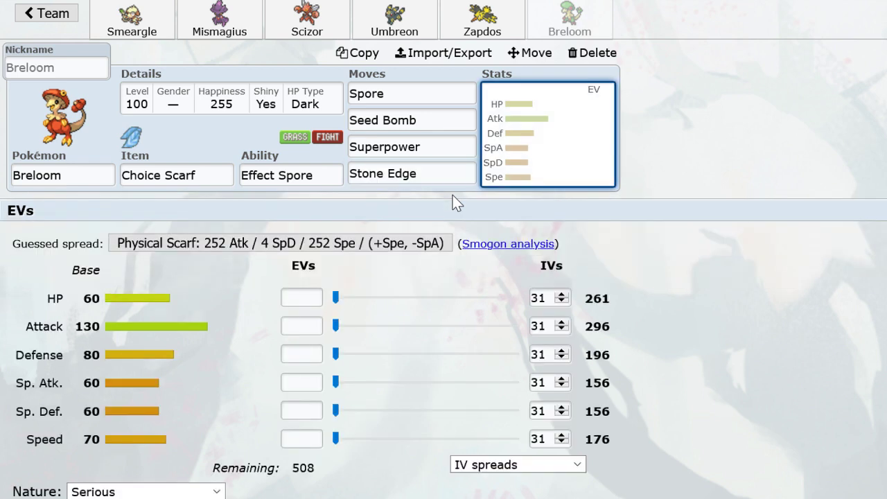
{"action": "left_click", "coordinate": [392, 242]}
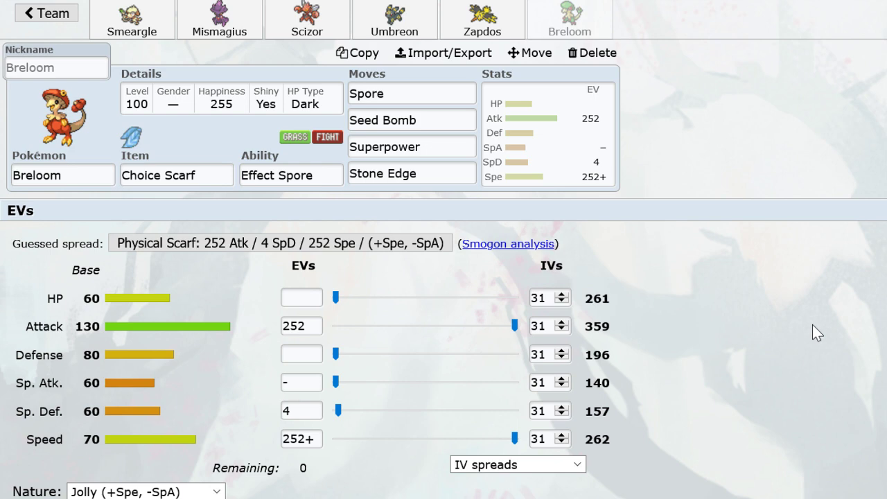
Review the sets of Zapdos, Umbreon, Scizor, Mismagius and Smeargle, then return to the full team overview.
{"action": "left_click", "coordinate": [477, 12]}
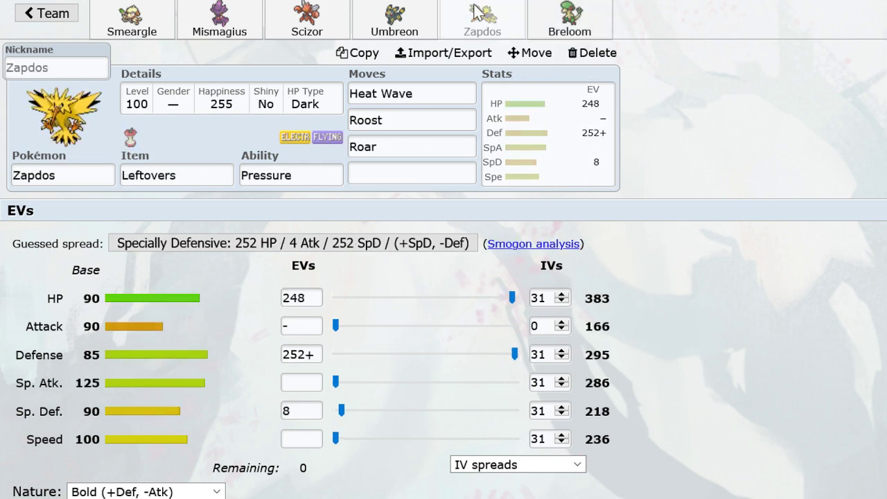
{"action": "left_click", "coordinate": [395, 14]}
{"action": "left_click", "coordinate": [307, 14]}
{"action": "left_click", "coordinate": [219, 14]}
{"action": "left_click", "coordinate": [142, 15]}
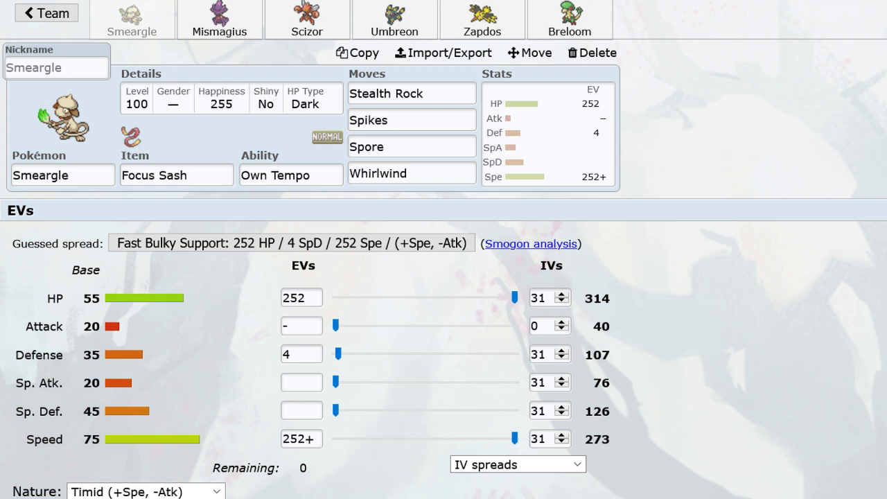
{"action": "left_click", "coordinate": [42, 16]}
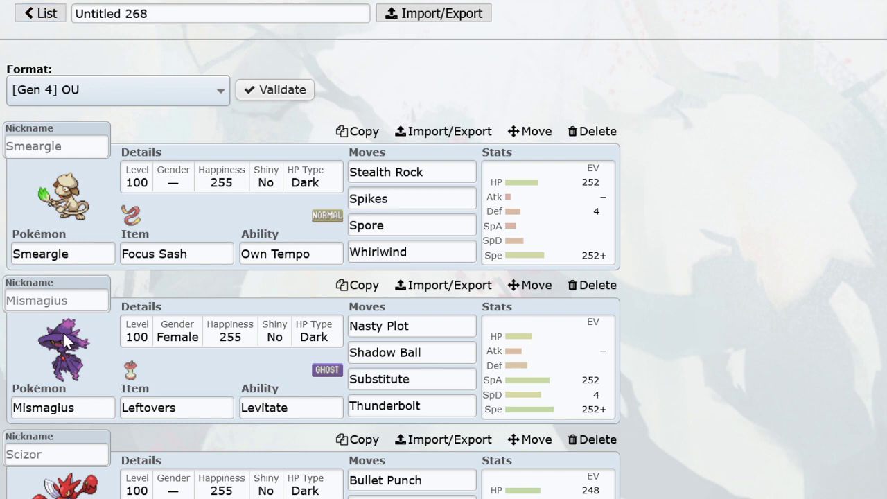
Replace Smeargle with Ambipom in the team's first slot.
{"action": "left_click", "coordinate": [97, 251]}
{"action": "type", "text": "a"}
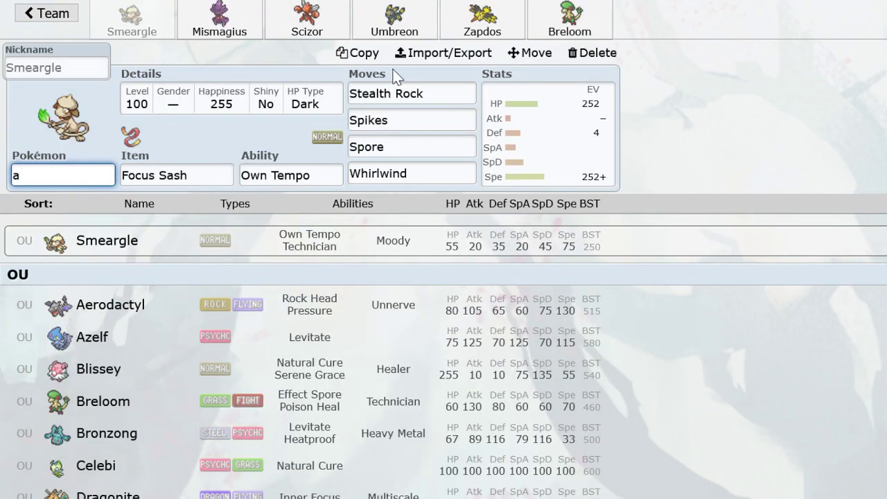
{"action": "type", "text": "mbipom"}
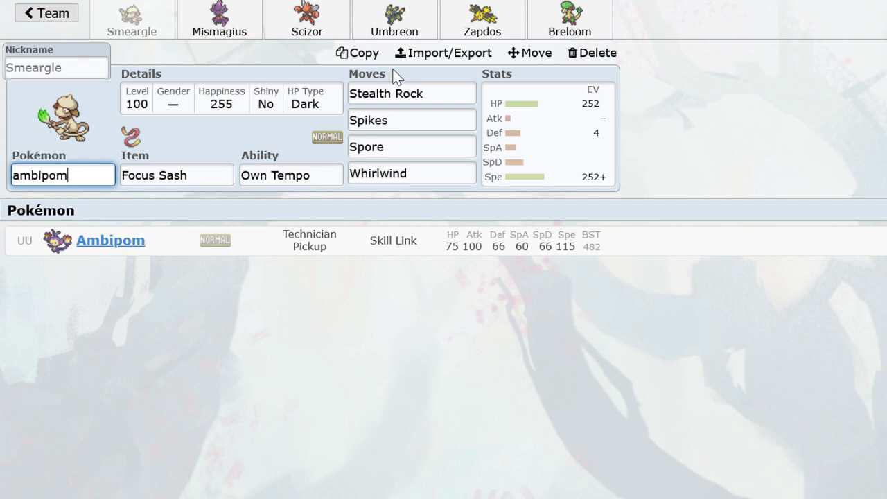
{"action": "key", "text": "Return"}
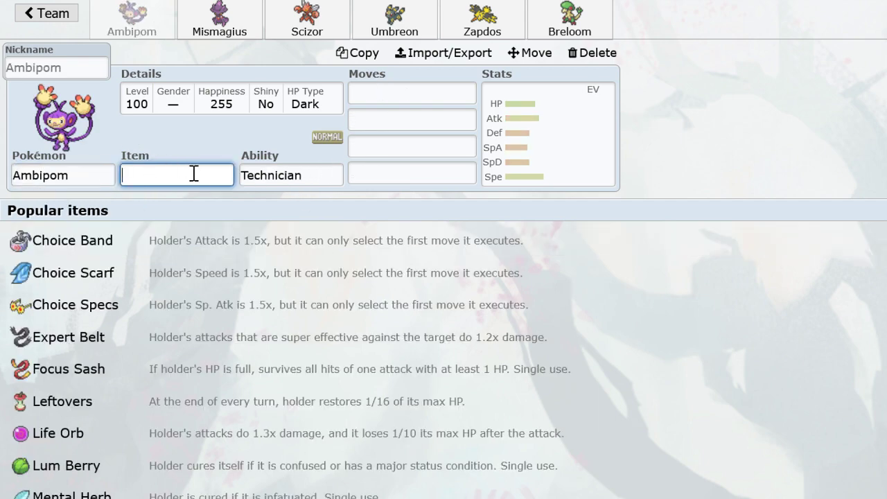
{"action": "key", "text": "Tab"}
{"action": "key", "text": "Tab"}
{"action": "type", "text": "fak"}
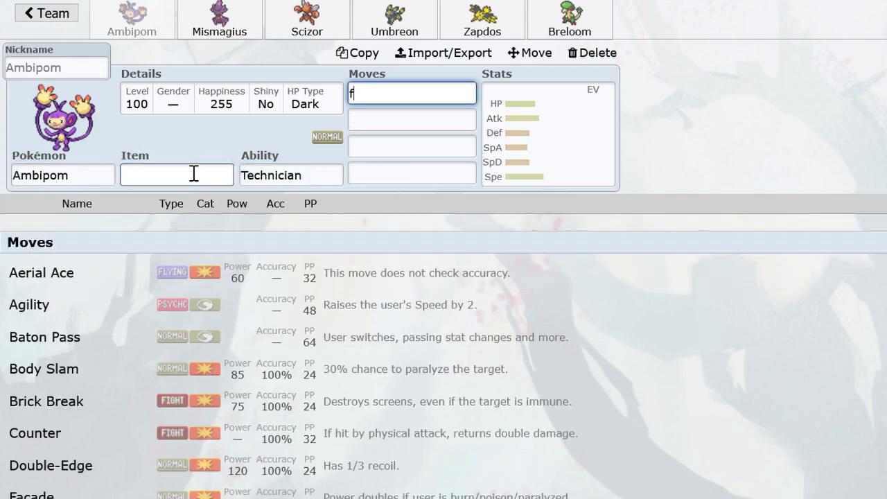
Delete Mismagius, Scizor, Umbreon, Zapdos and Breloom from the team, keeping only Ambipom.
{"action": "left_click", "coordinate": [224, 29]}
{"action": "left_click", "coordinate": [595, 53]}
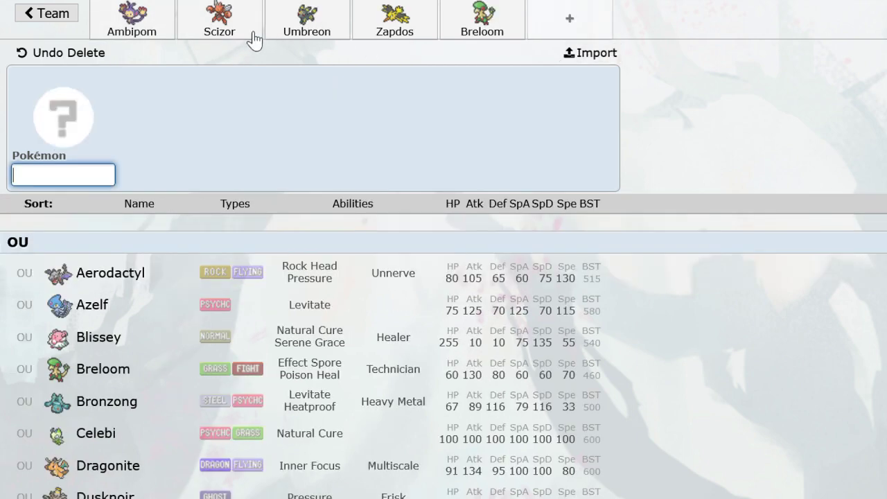
{"action": "left_click", "coordinate": [246, 29]}
{"action": "left_click", "coordinate": [595, 53]}
{"action": "left_click", "coordinate": [239, 30]}
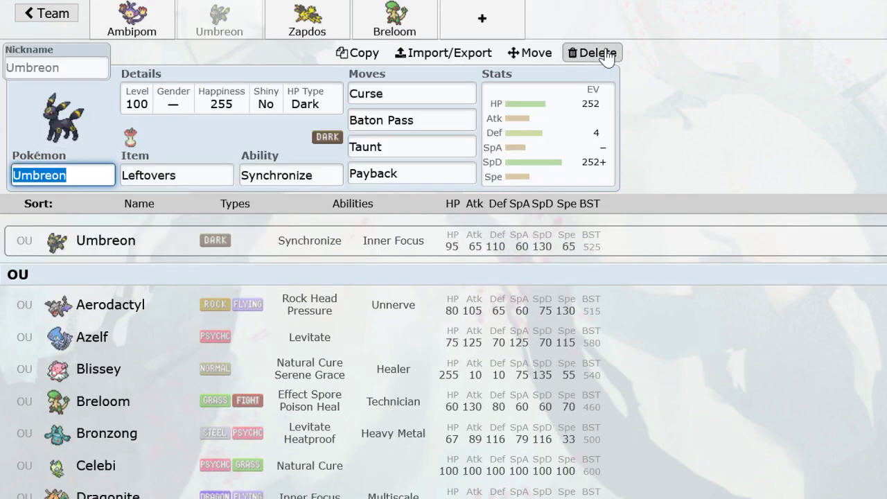
{"action": "left_click", "coordinate": [595, 53]}
{"action": "left_click", "coordinate": [220, 28]}
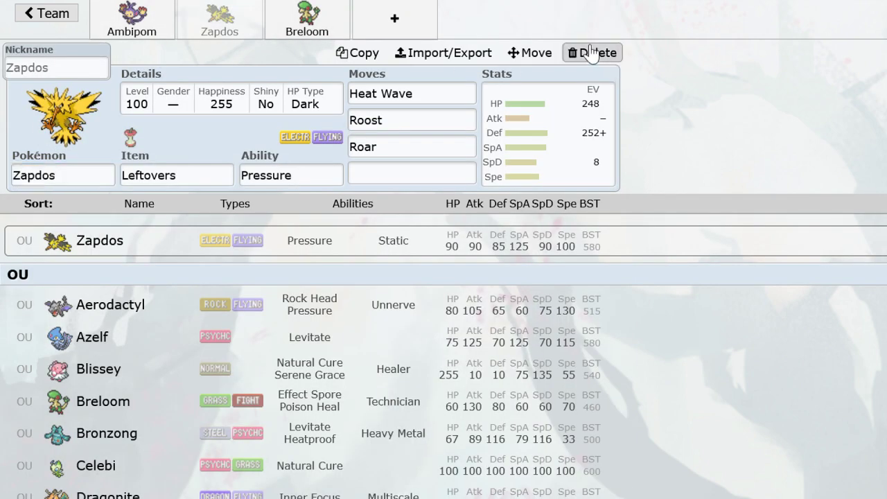
{"action": "left_click", "coordinate": [595, 53]}
{"action": "left_click", "coordinate": [215, 27]}
{"action": "left_click", "coordinate": [595, 52]}
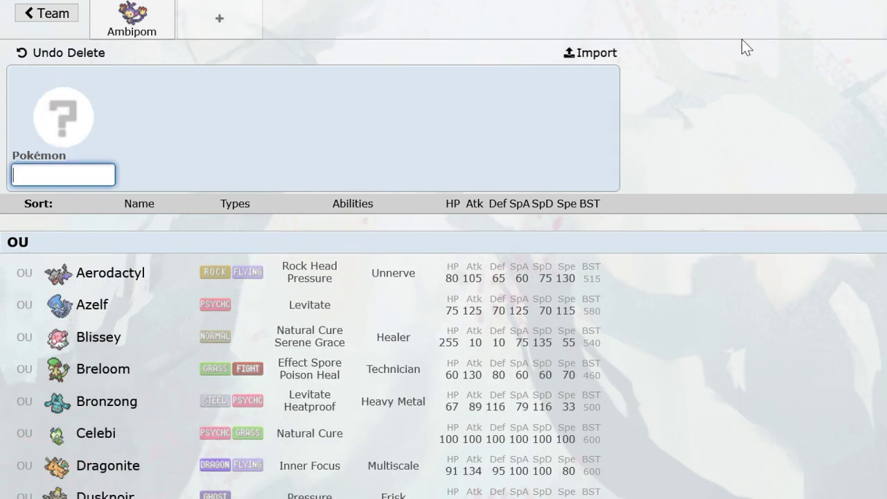
Assign Fake Out and U-turn as Ambipom's first two moves.
{"action": "left_click", "coordinate": [141, 31]}
{"action": "left_click", "coordinate": [416, 120]}
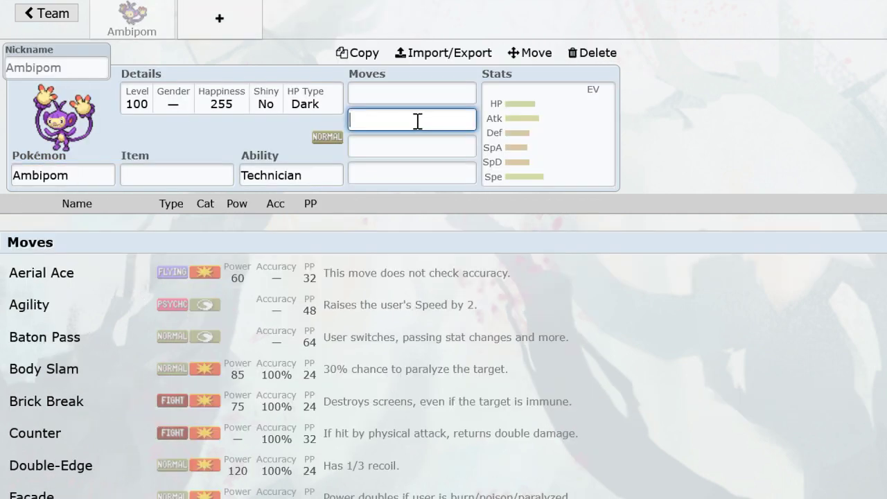
{"action": "type", "text": "fakeo"}
{"action": "key", "text": "Return"}
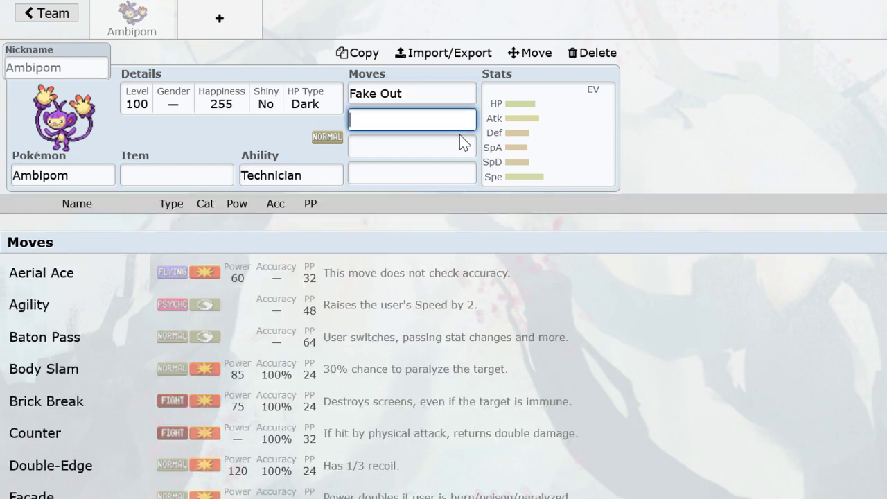
{"action": "type", "text": "ut"}
{"action": "double_click", "coordinate": [367, 246]}
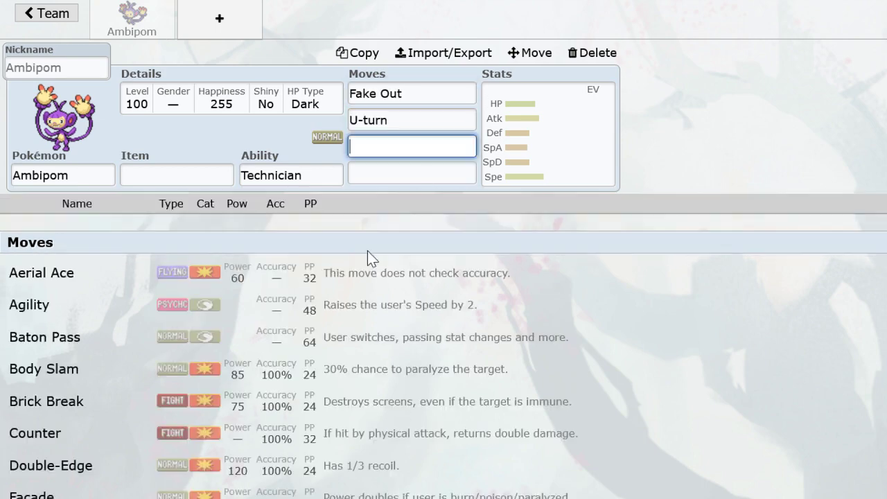
Assign Ice Punch as Ambipom's third move and apply the suggested Fast Physical Sweeper spread of 252 Atk, 4 SpD and 252 Spe (+Spe, -SpA).
{"action": "left_click", "coordinate": [431, 146]}
{"action": "type", "text": "ta"}
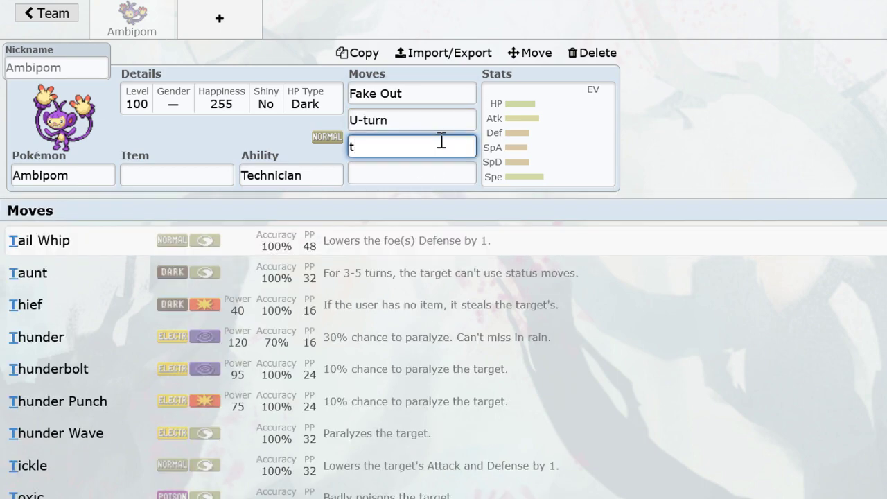
{"action": "key", "text": "BackSpace"}
{"action": "key", "text": "BackSpace"}
{"action": "type", "text": "icep"}
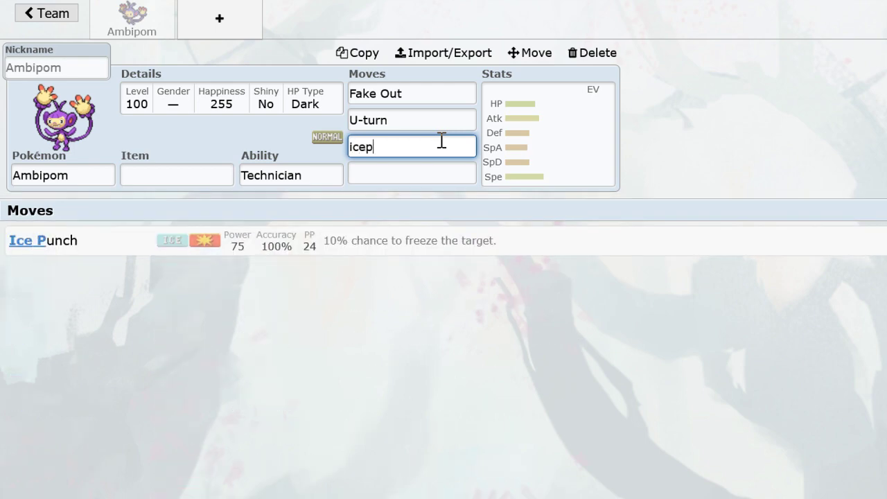
{"action": "key", "text": "Return"}
{"action": "left_click", "coordinate": [539, 148]}
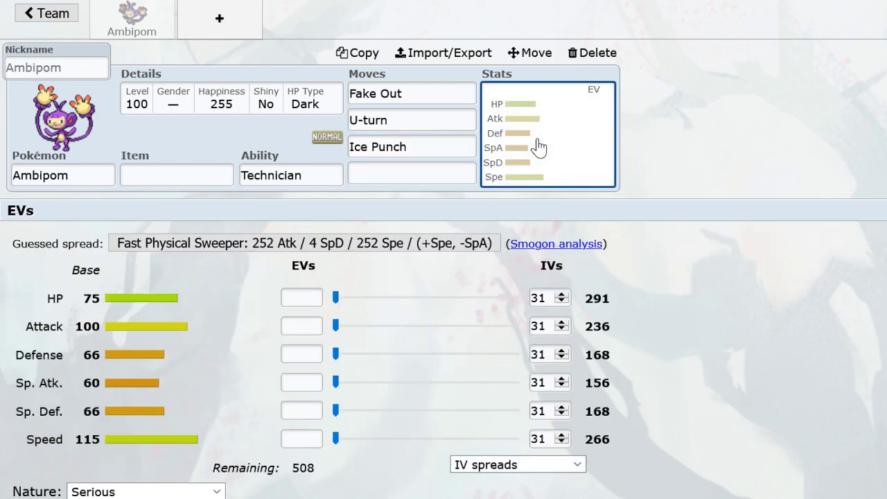
{"action": "left_click", "coordinate": [333, 247]}
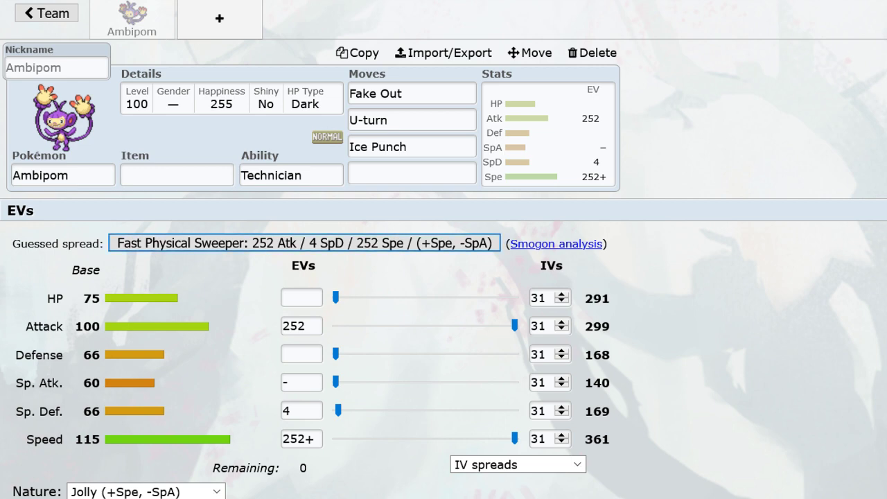
{"action": "left_click", "coordinate": [424, 147]}
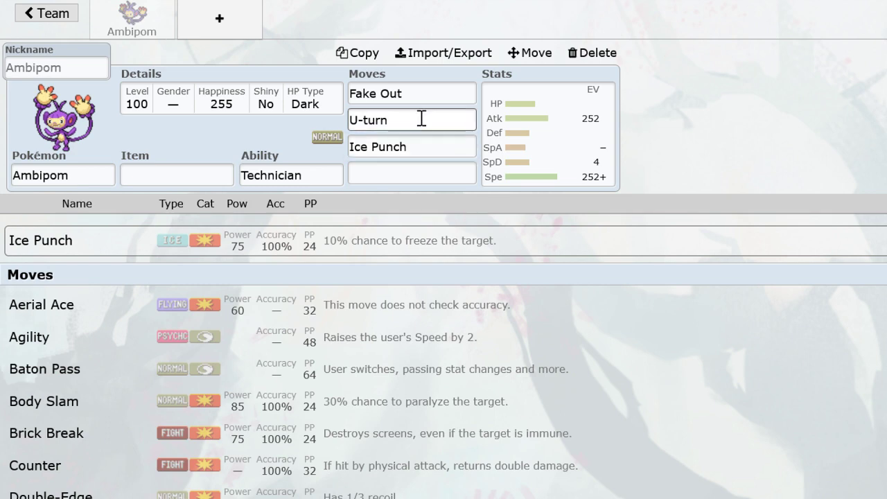
{"action": "left_click", "coordinate": [422, 120]}
{"action": "left_click", "coordinate": [538, 122]}
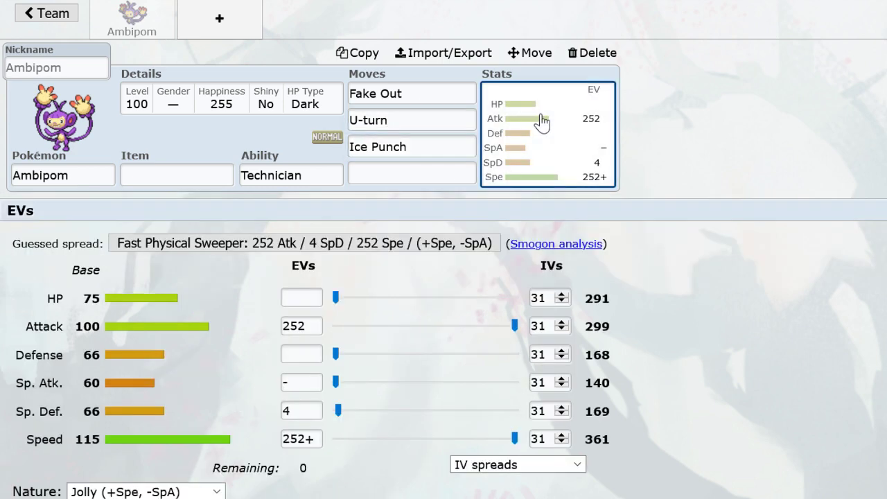
{"action": "left_click", "coordinate": [222, 19]}
{"action": "left_click", "coordinate": [158, 25]}
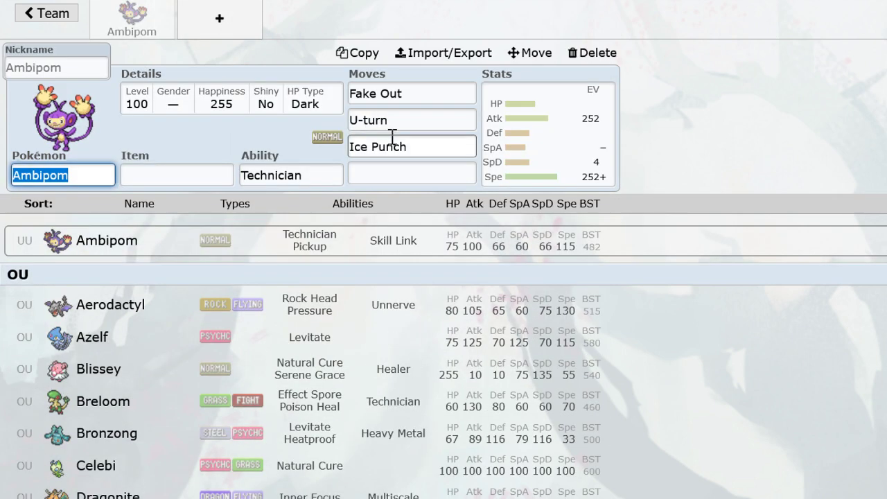
Assign Taunt as Ambipom's fourth move and give it a Focus Sash.
{"action": "left_click", "coordinate": [390, 174]}
{"action": "type", "text": "taunt"}
{"action": "key", "text": "Return"}
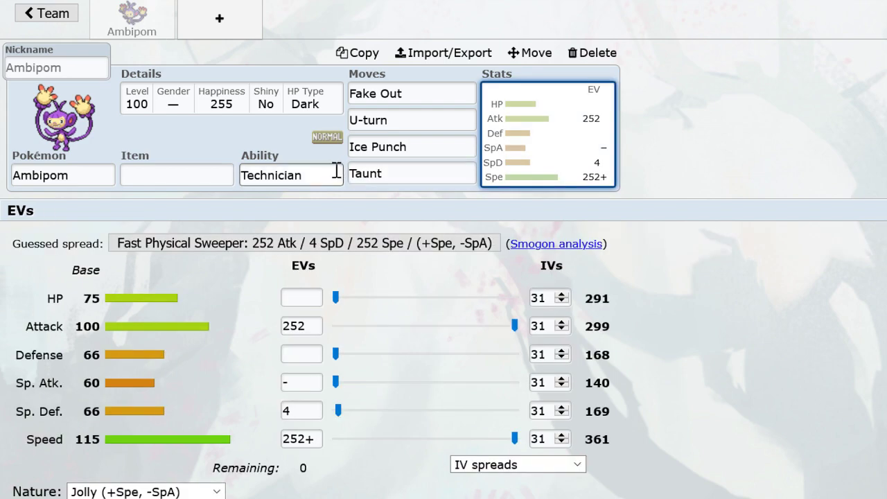
{"action": "left_click", "coordinate": [212, 174]}
{"action": "type", "text": "focussash"}
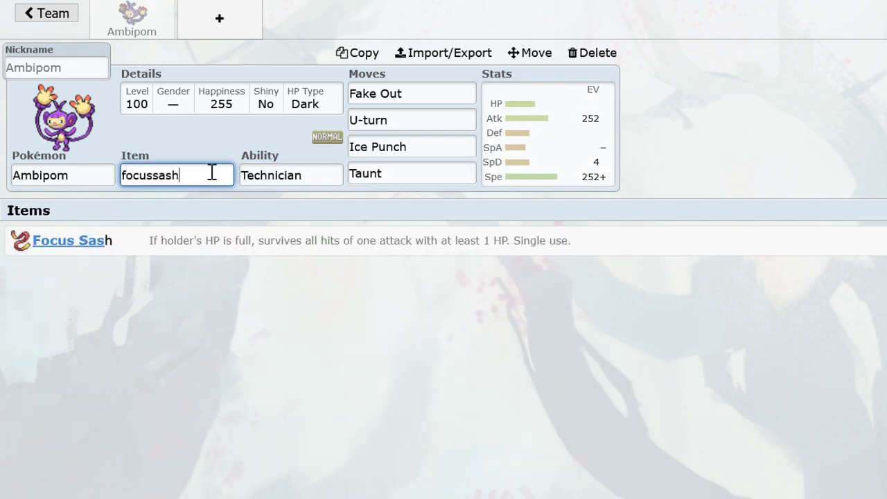
{"action": "key", "text": "Return"}
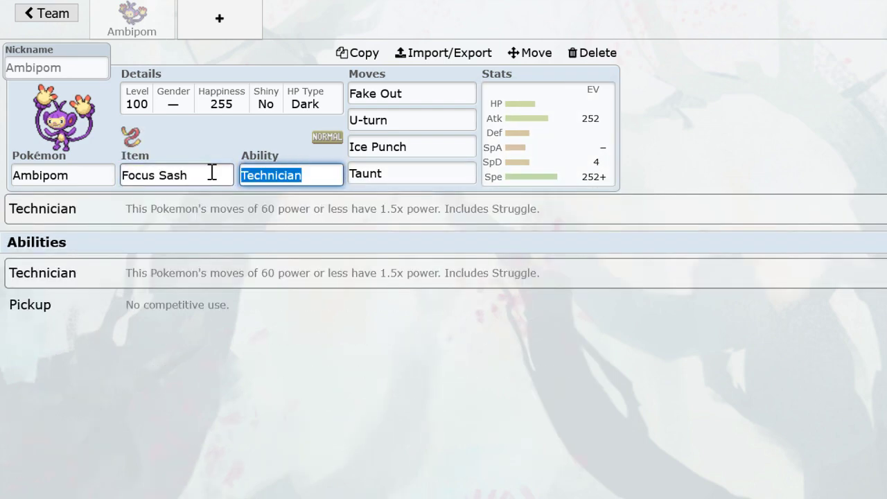
{"action": "left_click", "coordinate": [590, 139]}
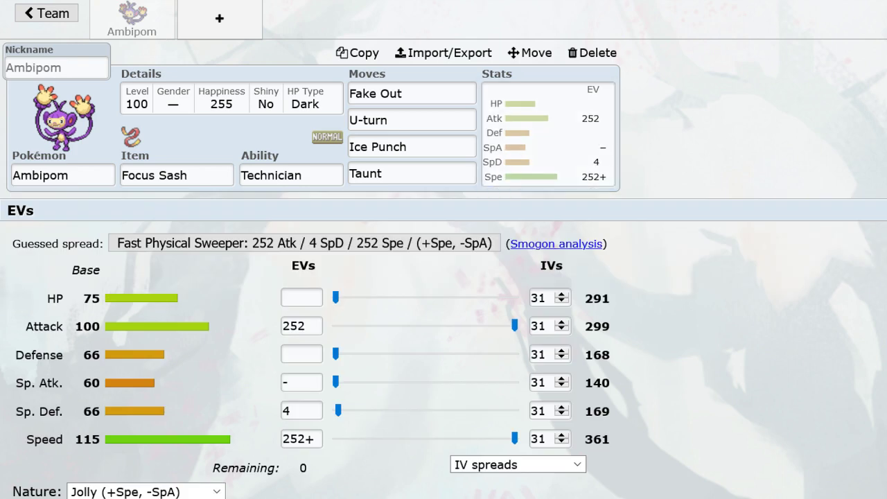
Add Froslass as the team's second Pokémon and give it a Focus Sash.
{"action": "left_click", "coordinate": [250, 36]}
{"action": "type", "text": "fo"}
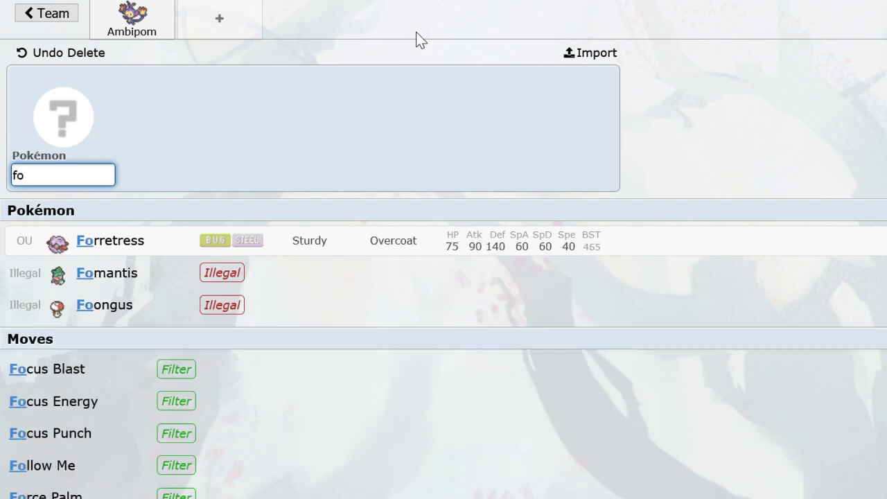
{"action": "key", "text": "BackSpace"}
{"action": "scroll", "coordinate": [228, 367], "scroll_direction": "down", "scroll_amount": 2}
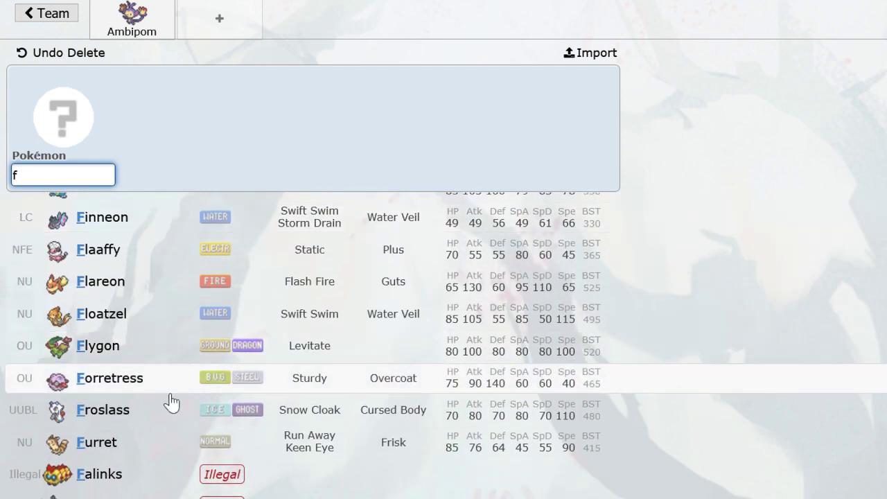
{"action": "left_click", "coordinate": [162, 413]}
{"action": "type", "text": "foc"}
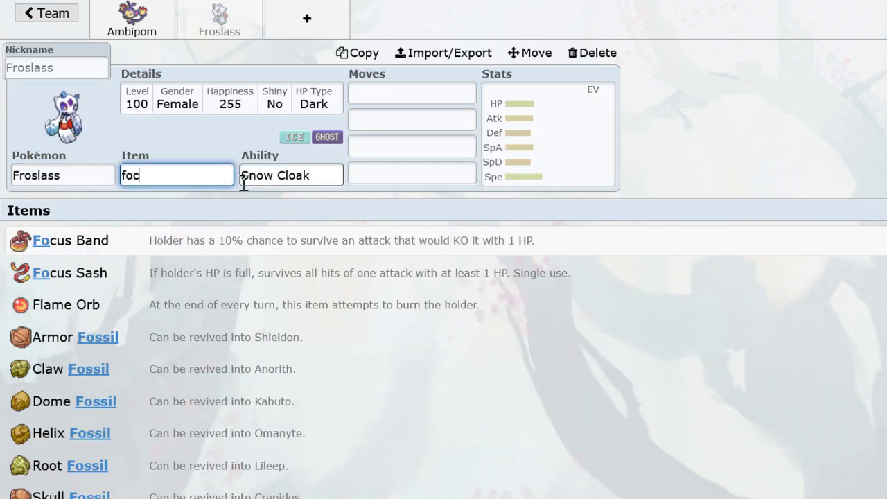
{"action": "type", "text": "ussash"}
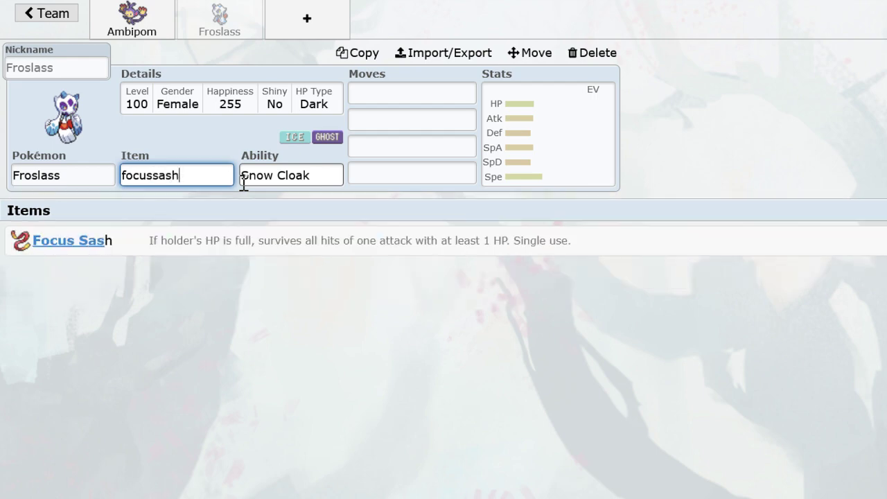
{"action": "key", "text": "Return"}
Assign Spikes as Froslass's first move.
{"action": "type", "text": "spi"}
{"action": "type", "text": "s"}
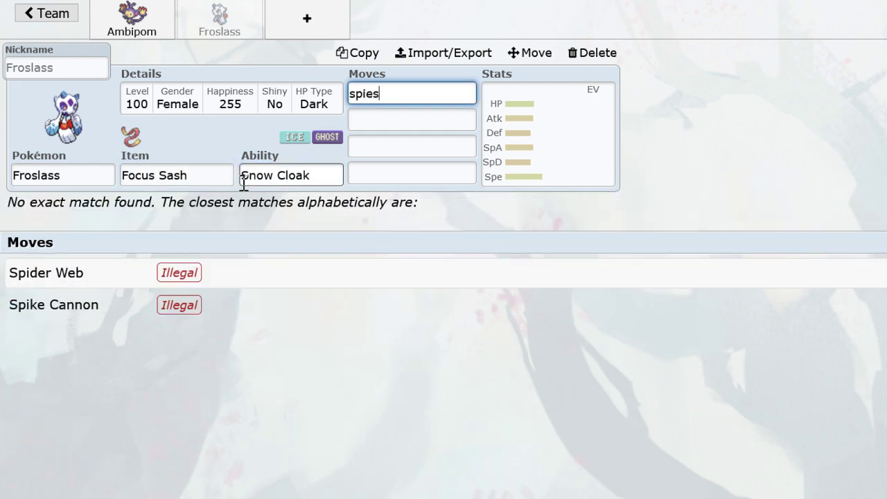
{"action": "key", "text": "BackSpace"}
{"action": "key", "text": "BackSpace"}
{"action": "type", "text": "kes"}
{"action": "key", "text": "Return"}
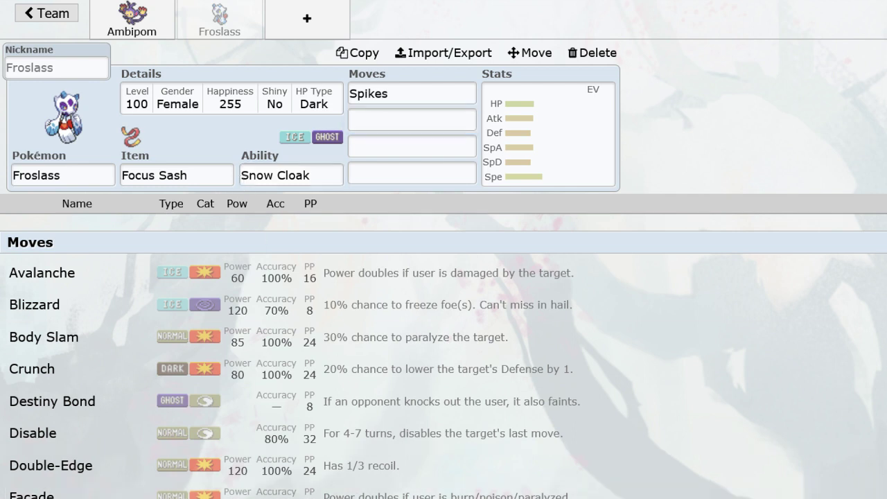
{"action": "left_click", "coordinate": [386, 119]}
{"action": "left_click", "coordinate": [402, 91]}
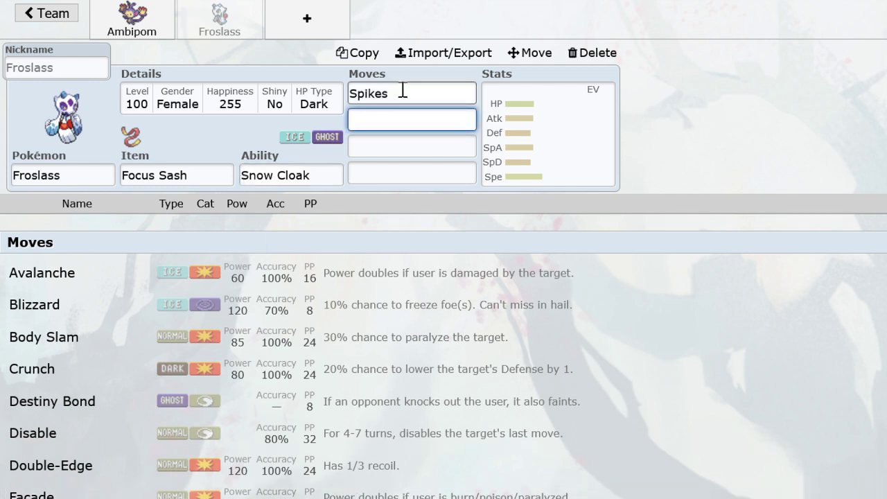
{"action": "left_click", "coordinate": [382, 113]}
{"action": "left_click", "coordinate": [425, 91]}
{"action": "left_click", "coordinate": [414, 82]}
{"action": "left_click", "coordinate": [414, 86]}
{"action": "double_click", "coordinate": [409, 91]}
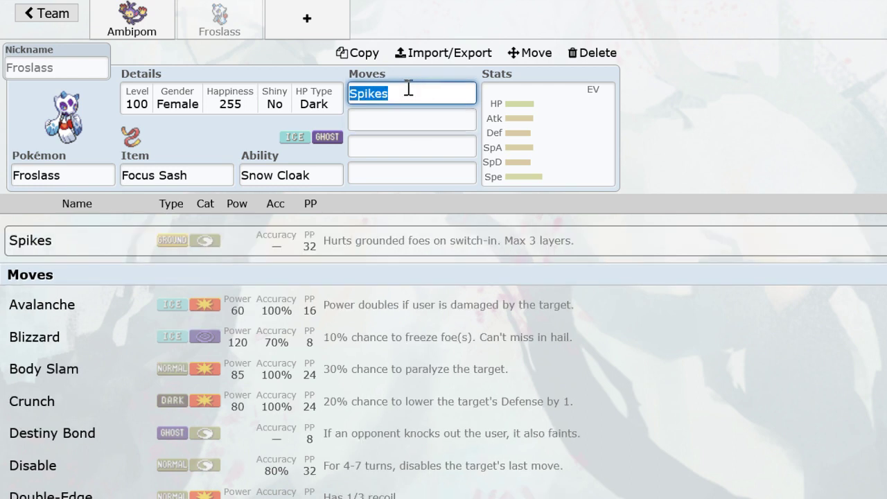
{"action": "left_click", "coordinate": [426, 93]}
{"action": "left_click", "coordinate": [414, 120]}
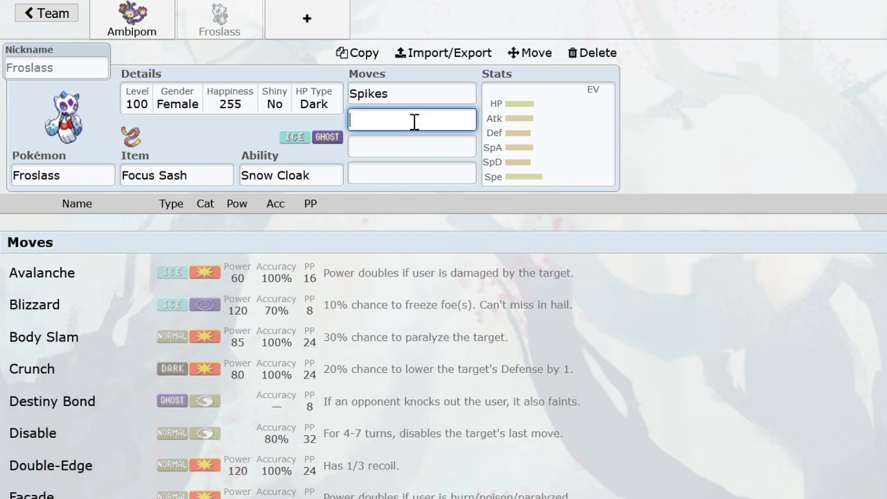
{"action": "left_click", "coordinate": [412, 97]}
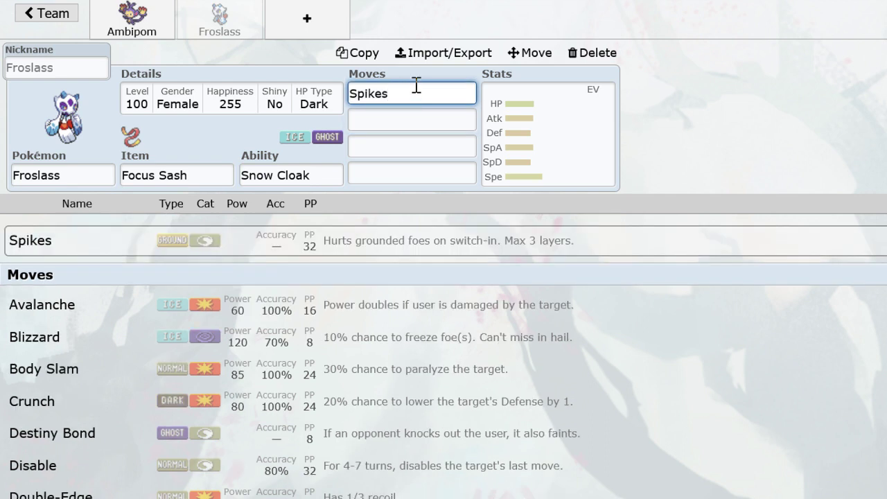
{"action": "left_click", "coordinate": [423, 85]}
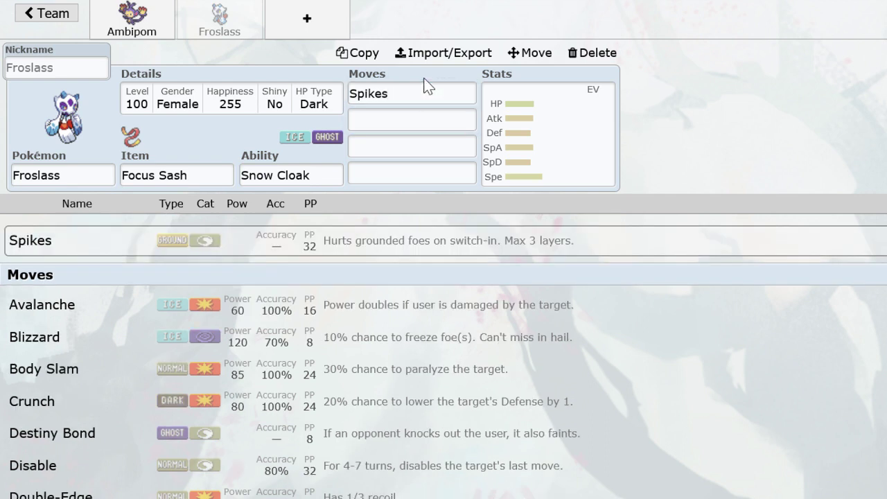
{"action": "left_click", "coordinate": [414, 94]}
Assign Taunt as Froslass's second move.
{"action": "left_click", "coordinate": [413, 120]}
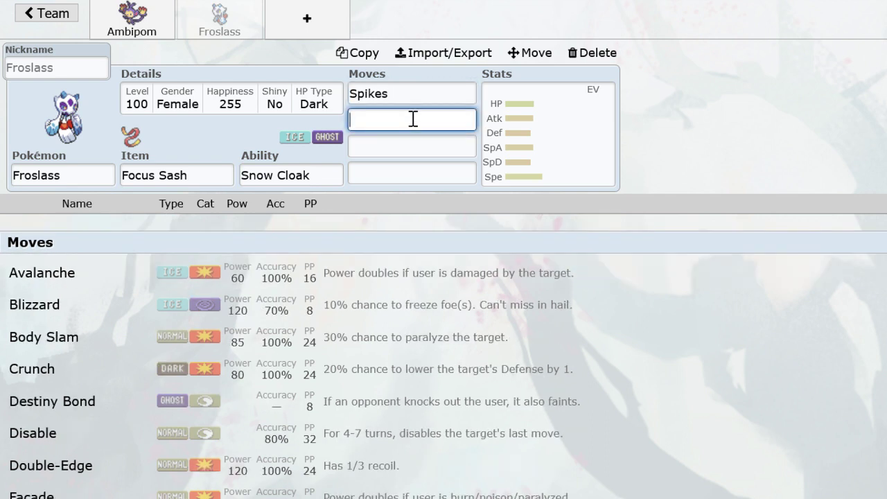
{"action": "type", "text": "tau"}
{"action": "key", "text": "Return"}
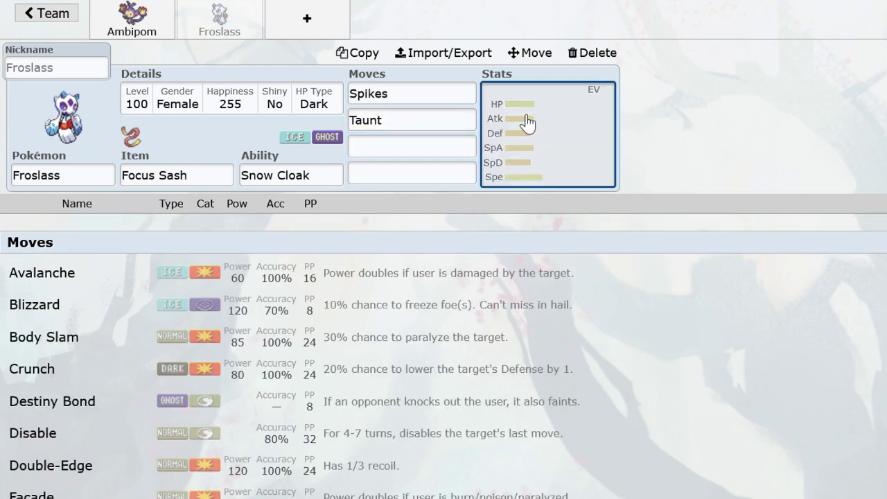
Set Froslass's EVs to 252 Sp. Atk, 252 Speed and 4 Defense with a Timid nature (+Spe, -Atk), then return to its third move slot.
{"action": "left_click", "coordinate": [527, 123]}
{"action": "left_click_drag", "start_coordinate": [337, 378], "coordinate": [605, 379]}
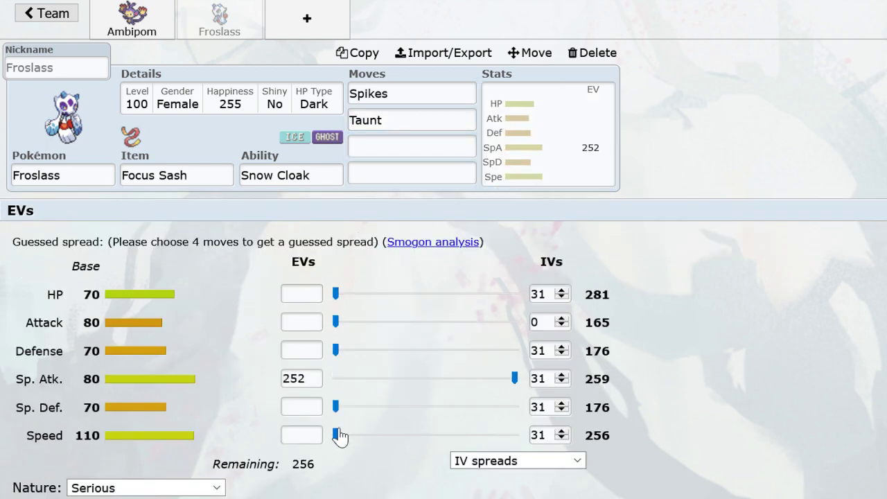
{"action": "left_click_drag", "start_coordinate": [336, 435], "coordinate": [516, 435]}
{"action": "left_click", "coordinate": [166, 489]}
{"action": "key", "text": "t"}
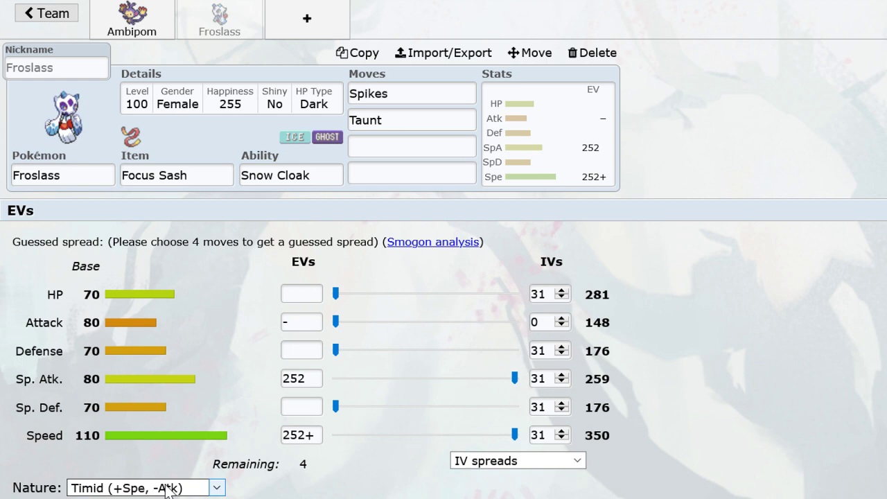
{"action": "left_click", "coordinate": [375, 351]}
{"action": "left_click", "coordinate": [397, 147]}
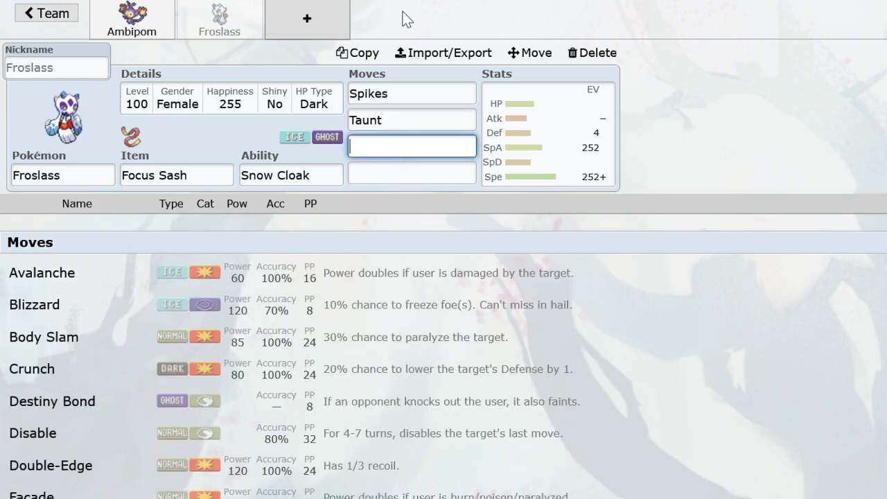
Add Heatran as the team's third Pokémon and give it Leftovers.
{"action": "left_click", "coordinate": [305, 17]}
{"action": "type", "text": "heat"}
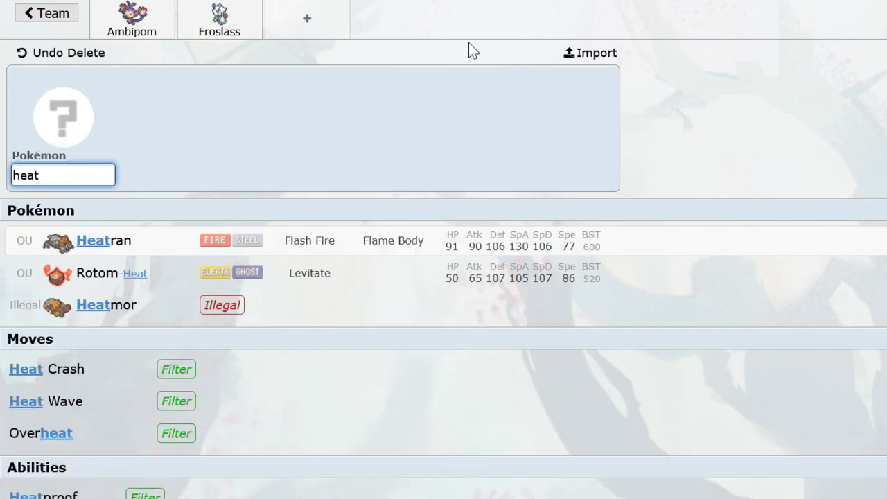
{"action": "key", "text": "Return"}
{"action": "type", "text": "lefto"}
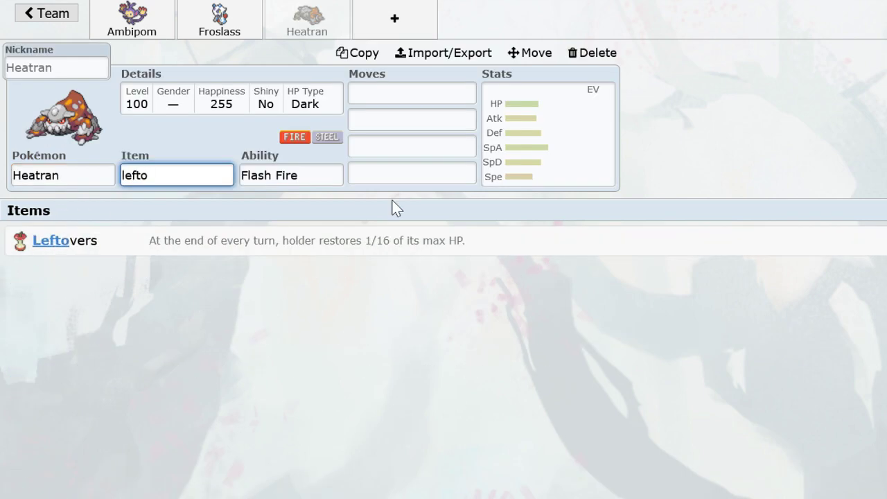
{"action": "key", "text": "Return"}
Assign Stealth Rock and Roar as Heatran's first two moves.
{"action": "type", "text": "tea"}
{"action": "key", "text": "BackSpace"}
{"action": "key", "text": "BackSpace"}
{"action": "key", "text": "BackSpace"}
{"action": "type", "text": "stealth"}
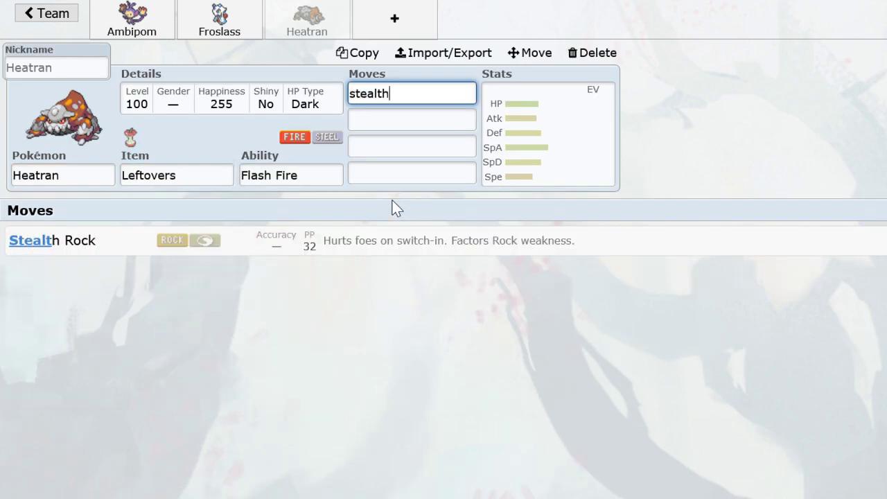
{"action": "key", "text": "Return"}
{"action": "scroll", "coordinate": [386, 271], "scroll_direction": "down", "scroll_amount": 6}
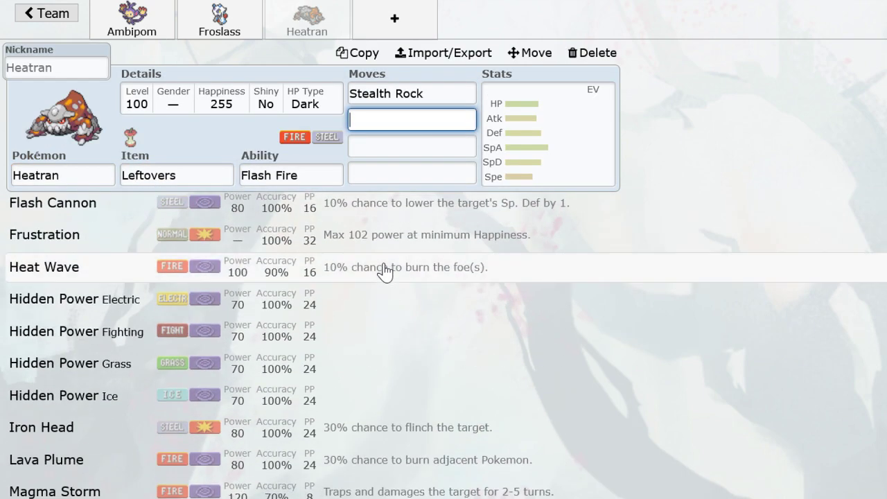
{"action": "scroll", "coordinate": [323, 367], "scroll_direction": "down", "scroll_amount": 3}
{"action": "left_click", "coordinate": [234, 400]}
{"action": "left_click", "coordinate": [233, 401]}
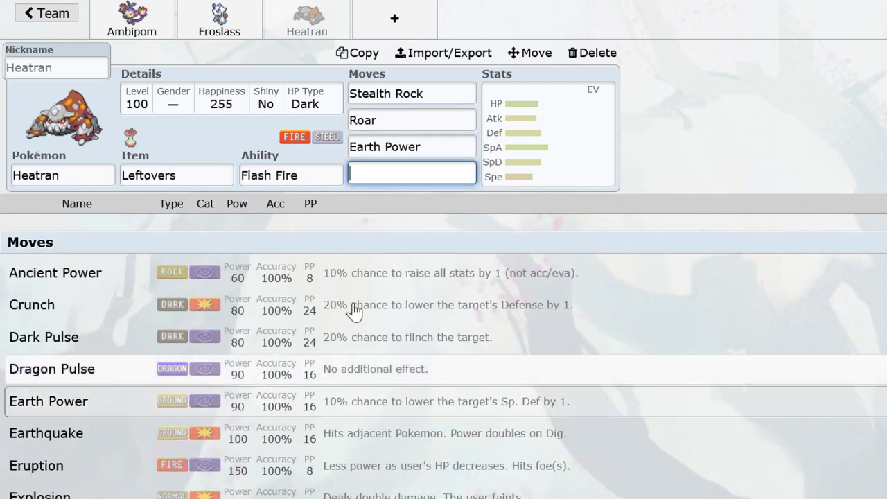
Set Heatran's third move to Overheat and its fourth move to Will-O-Wisp.
{"action": "left_click", "coordinate": [451, 142]}
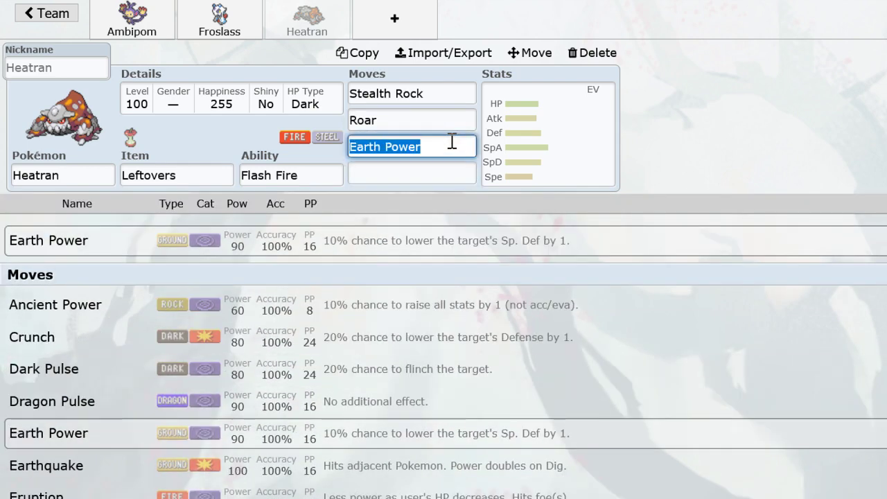
{"action": "type", "text": "ove"}
{"action": "key", "text": "Return"}
{"action": "type", "text": "will"}
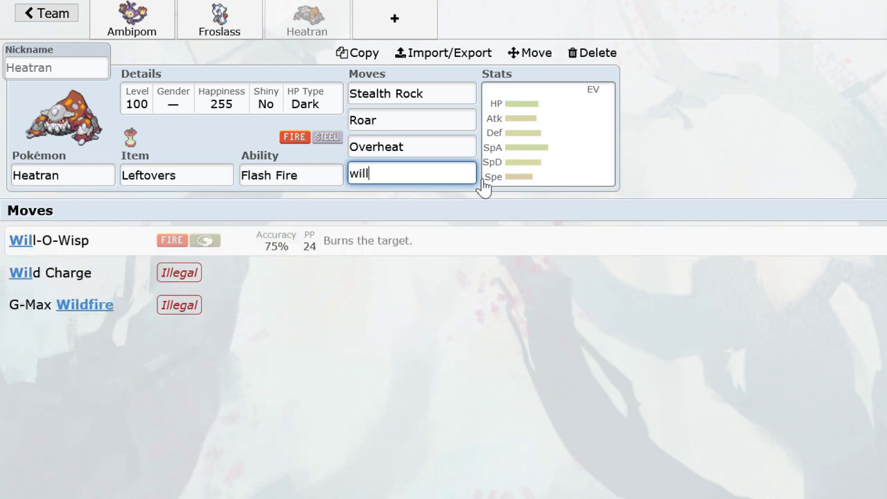
{"action": "key", "text": "Return"}
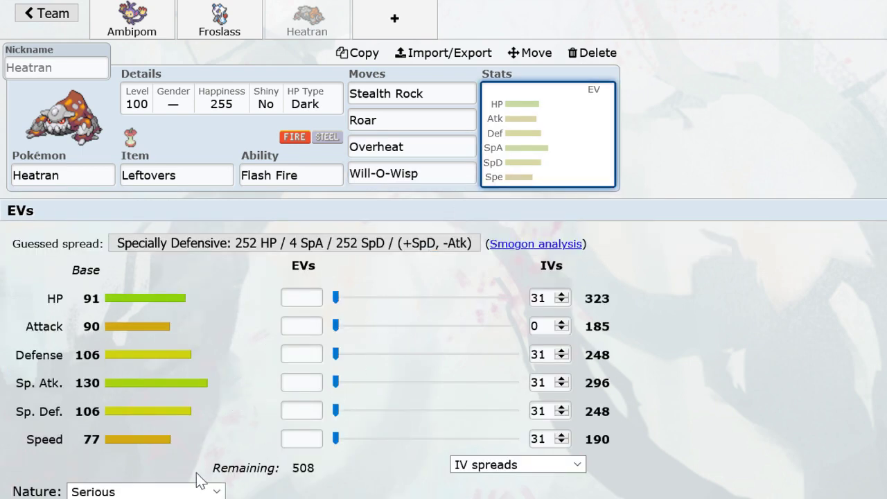
Give Heatran a Modest nature (+SpA, -Atk) with EVs of 248 HP, 16 Sp. Atk and 244 Sp. Def.
{"action": "left_click", "coordinate": [171, 493]}
{"action": "key", "text": "m"}
{"action": "key", "text": "o"}
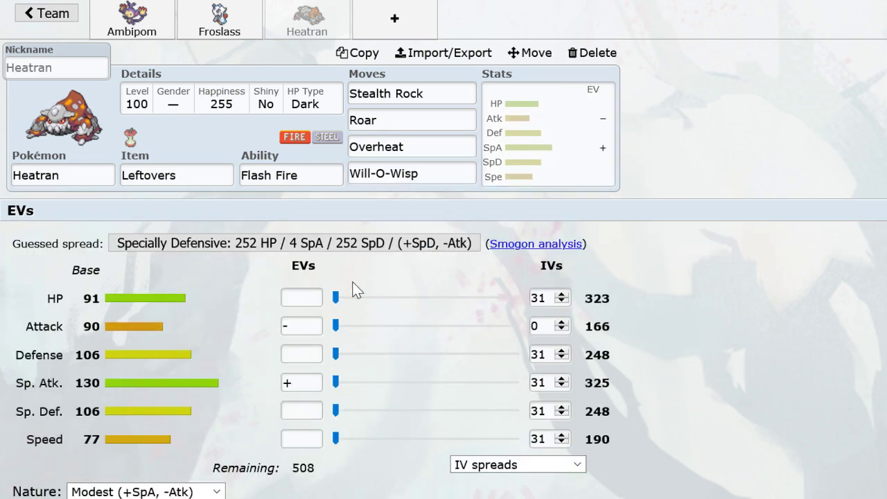
{"action": "left_click_drag", "start_coordinate": [336, 298], "coordinate": [658, 306]}
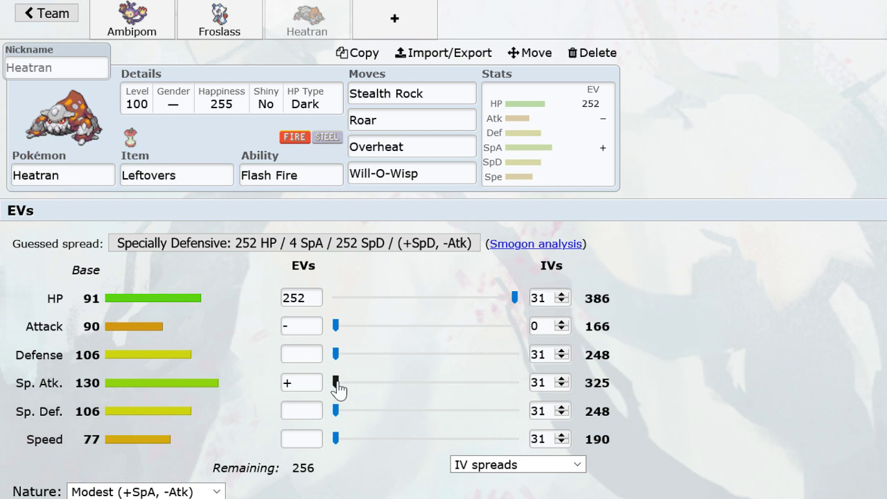
{"action": "left_click_drag", "start_coordinate": [336, 385], "coordinate": [349, 388]}
{"action": "left_click_drag", "start_coordinate": [514, 298], "coordinate": [513, 305]}
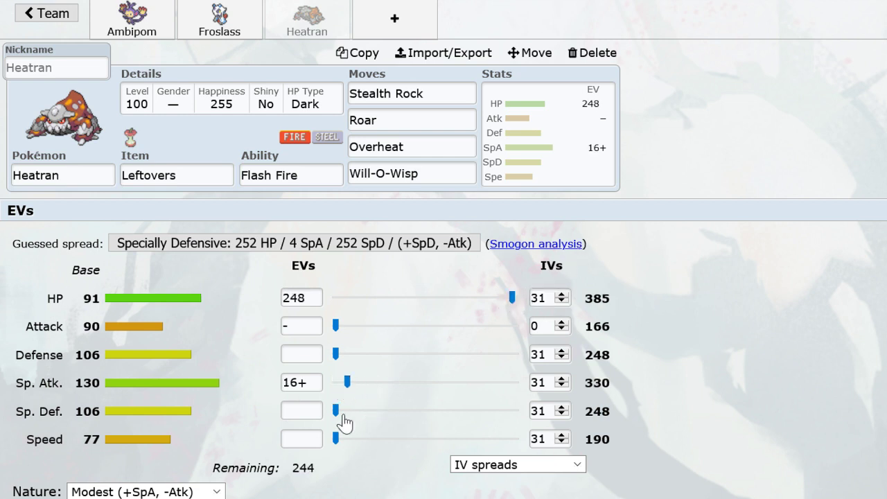
{"action": "left_click_drag", "start_coordinate": [339, 414], "coordinate": [715, 418]}
{"action": "left_click", "coordinate": [443, 147]}
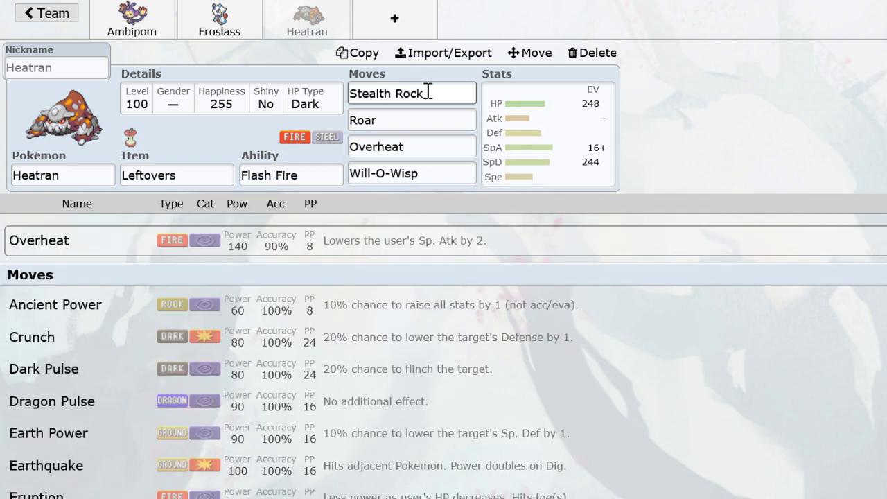
{"action": "left_click", "coordinate": [426, 89]}
{"action": "left_click", "coordinate": [555, 134]}
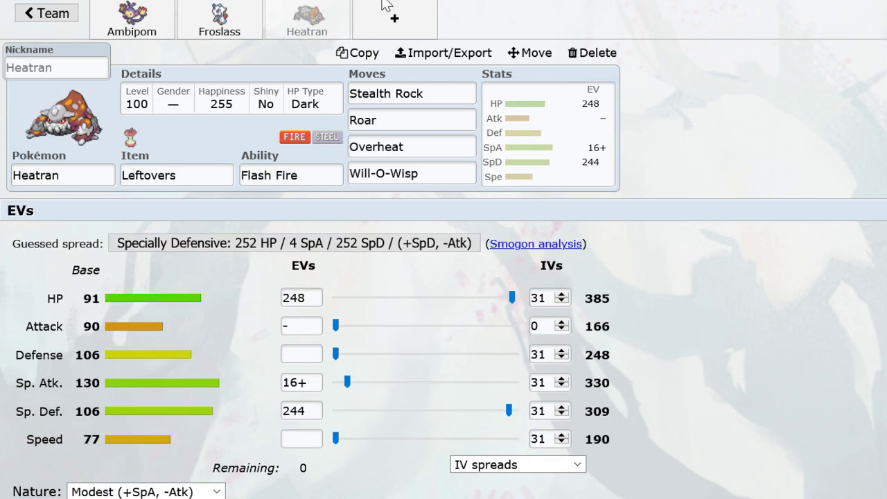
Add Gliscor as the team's fourth Pokémon and give it Leftovers.
{"action": "left_click", "coordinate": [392, 15]}
{"action": "type", "text": "glisco"}
{"action": "key", "text": "Return"}
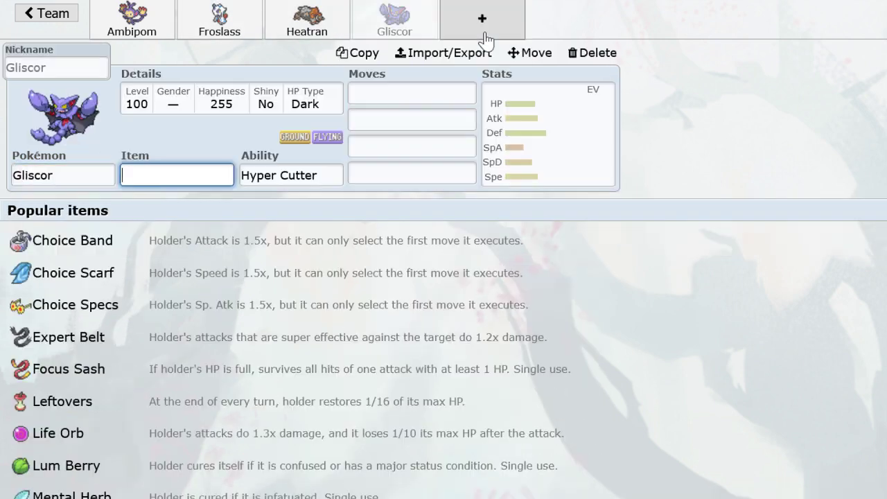
{"action": "type", "text": "lef"}
{"action": "key", "text": "Return"}
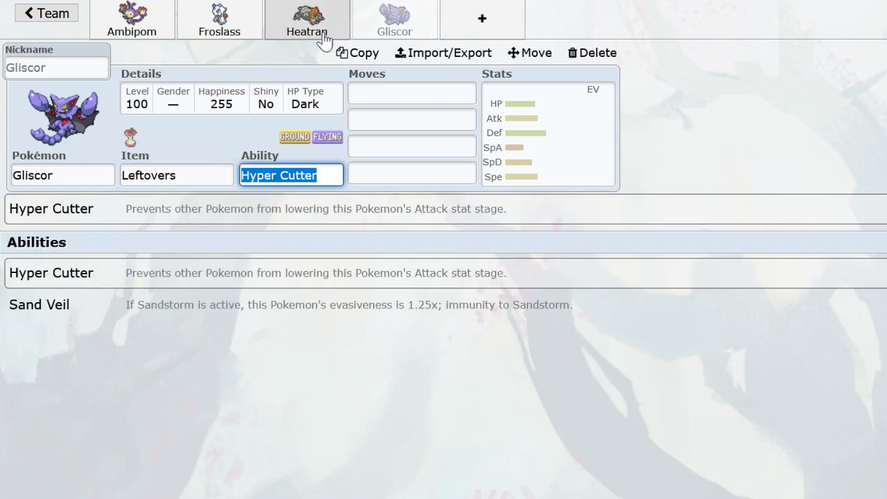
Add Flygon as the fifth Pokémon with a Choice Scarf and make it shiny.
{"action": "left_click", "coordinate": [492, 25]}
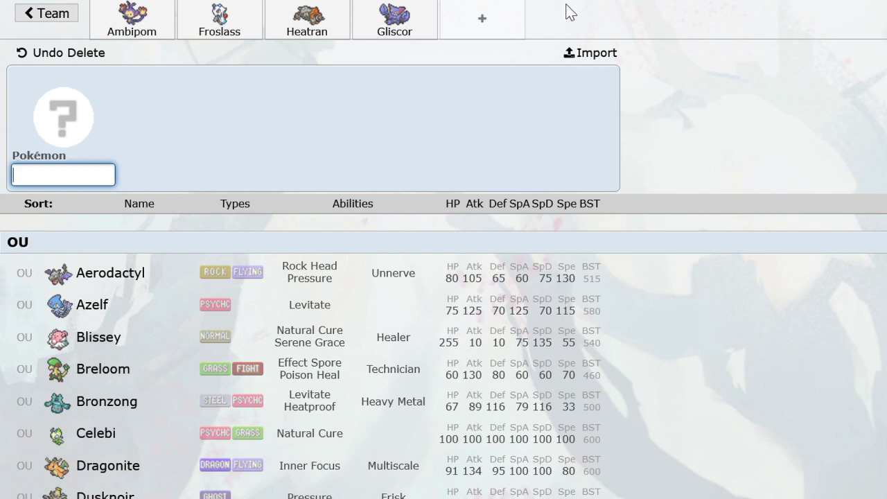
{"action": "type", "text": "flygon"}
{"action": "key", "text": "Return"}
{"action": "type", "text": "choice"}
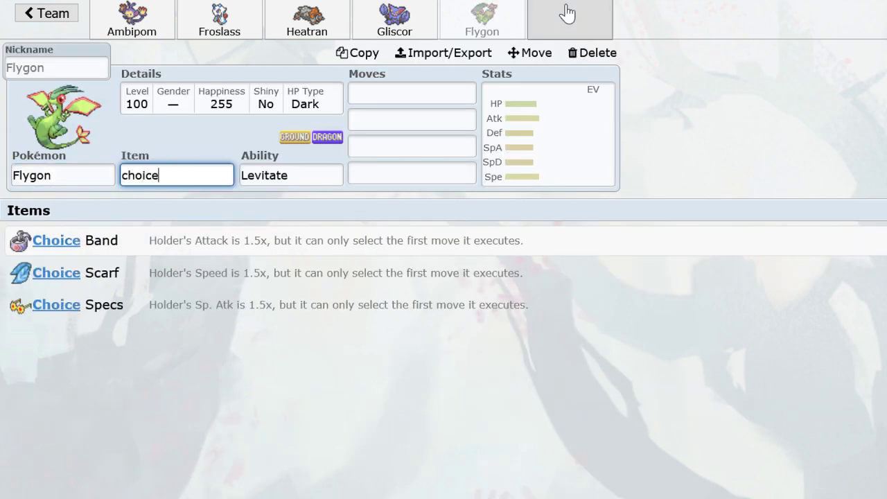
{"action": "type", "text": "sc"}
{"action": "key", "text": "Return"}
{"action": "left_click", "coordinate": [208, 113]}
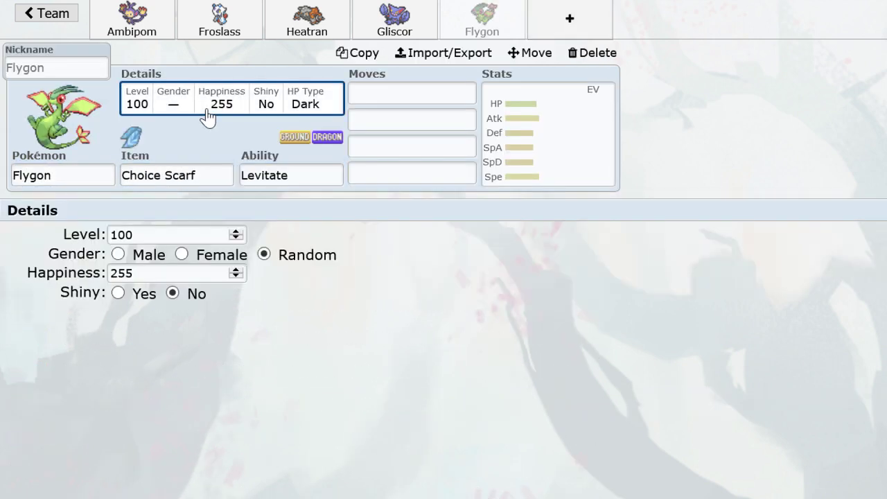
{"action": "left_click", "coordinate": [118, 291]}
Assign U-turn, Earthquake, Outrage and Fly as Flygon's four moves.
{"action": "left_click", "coordinate": [431, 101]}
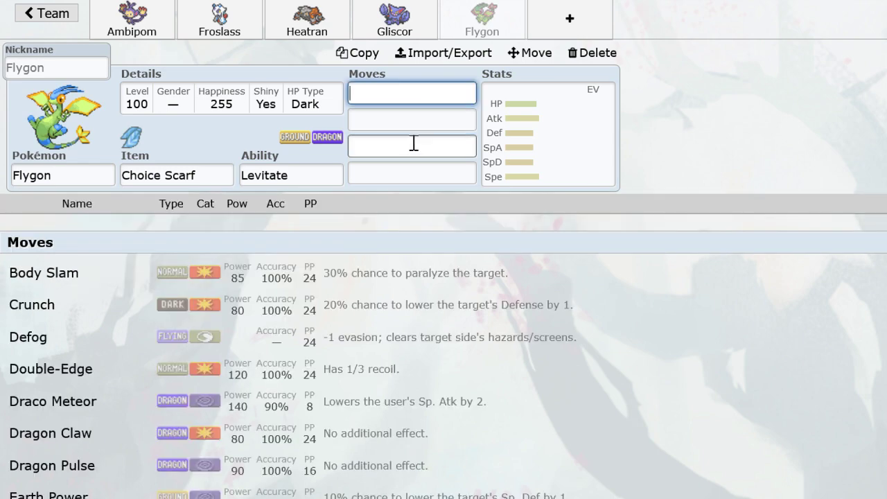
{"action": "type", "text": "utu"}
{"action": "key", "text": "Return"}
{"action": "type", "text": "ea"}
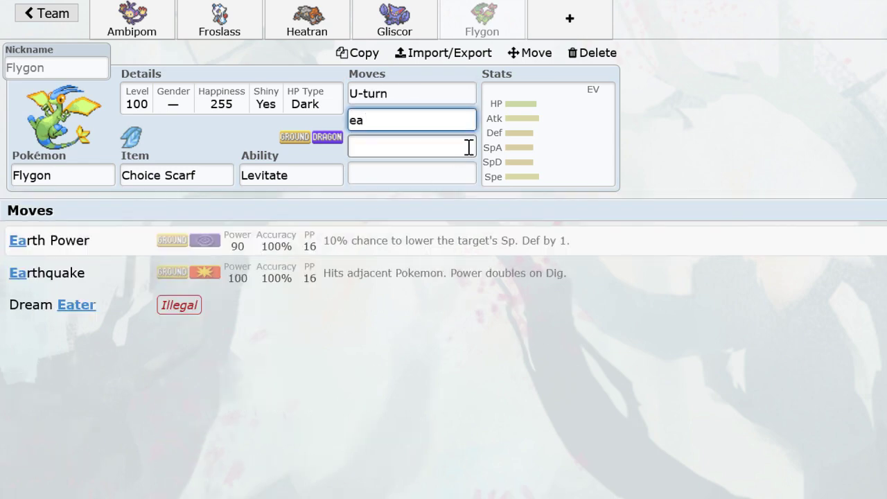
{"action": "left_click", "coordinate": [312, 273]}
{"action": "type", "text": "out"}
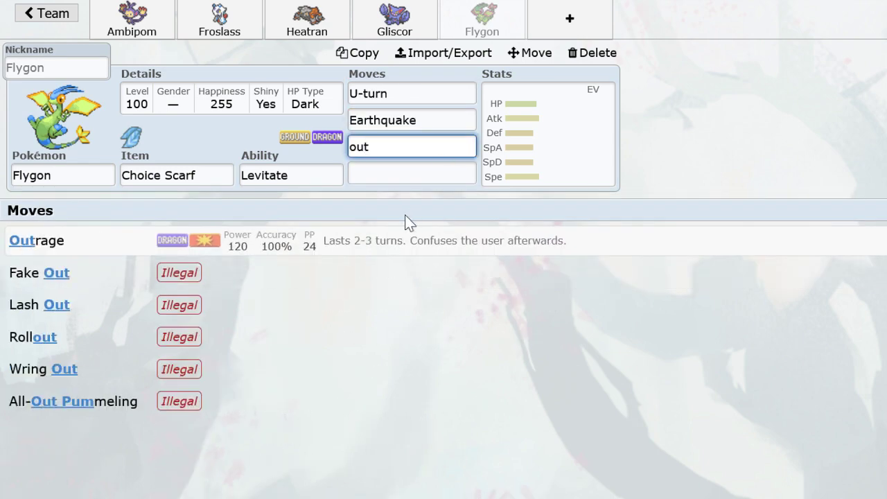
{"action": "left_click", "coordinate": [385, 237]}
{"action": "type", "text": "fly"}
{"action": "key", "text": "Return"}
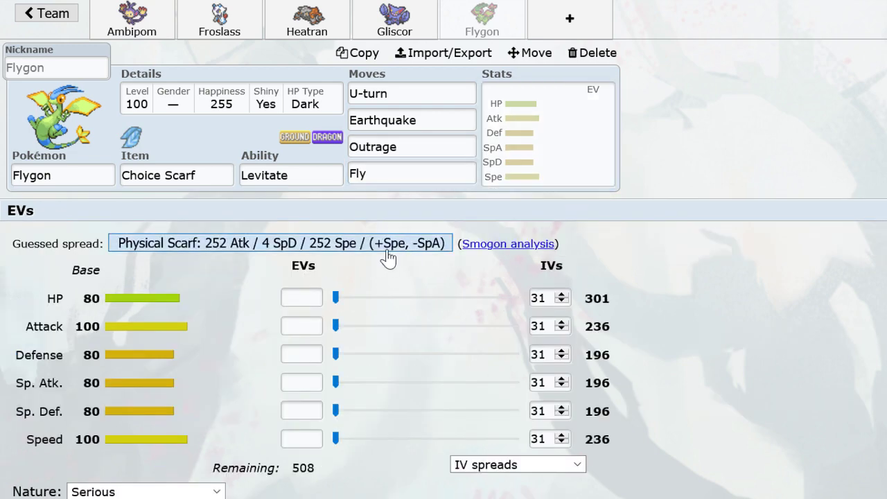
Apply the guessed Physical Scarf spread (252 Atk / 4 SpD / 252 Spe) to Flygon and change its nature to Adamant (+Atk, -SpA).
{"action": "left_click", "coordinate": [368, 246]}
{"action": "left_click", "coordinate": [201, 490]}
{"action": "key", "text": "a"}
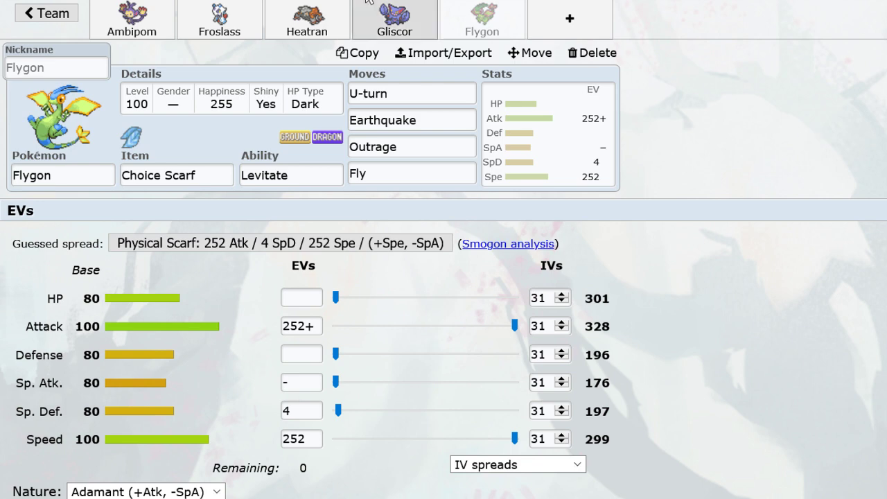
Review the Ambipom and Froslass lead sets.
{"action": "left_click", "coordinate": [151, 39]}
{"action": "left_click", "coordinate": [246, 16]}
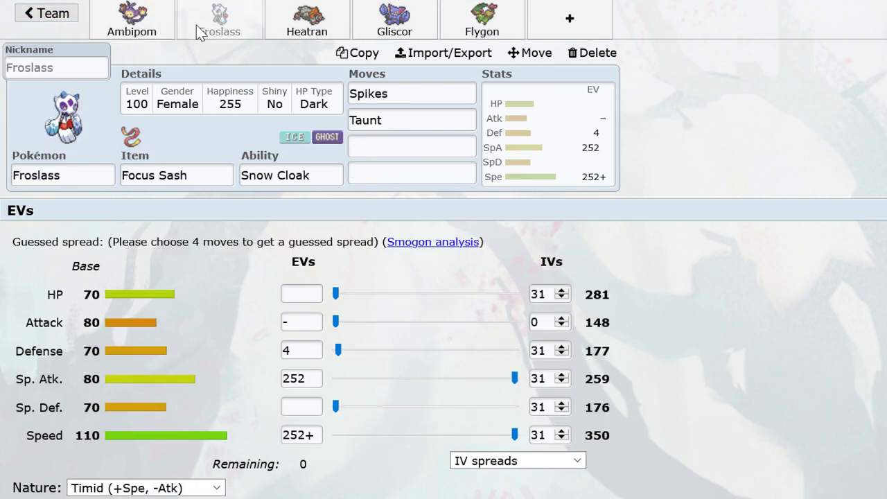
{"action": "left_click", "coordinate": [138, 22]}
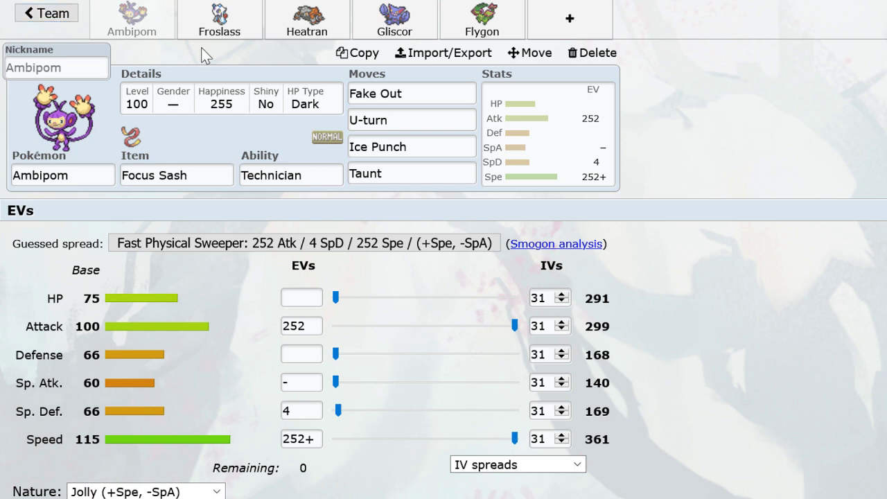
Delete Ambipom, Froslass, Heatran, Gliscor and Flygon to empty the team.
{"action": "left_click", "coordinate": [609, 53]}
{"action": "left_click", "coordinate": [154, 7]}
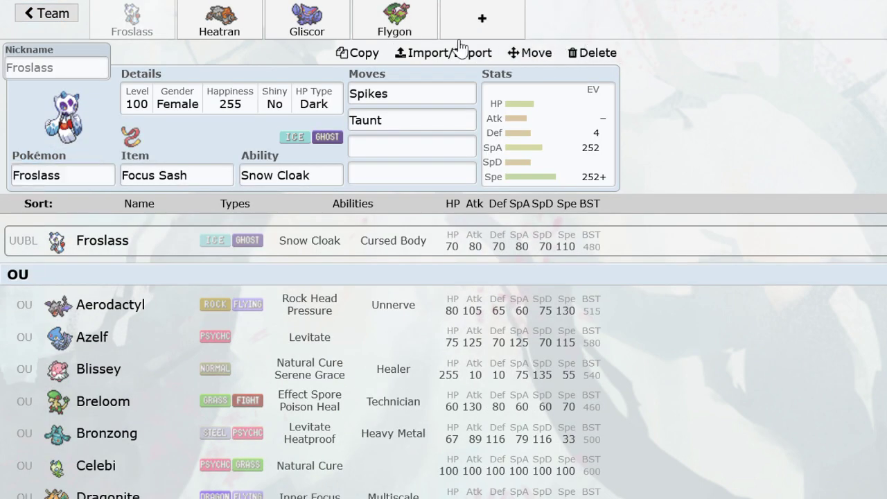
{"action": "left_click", "coordinate": [594, 56]}
{"action": "left_click", "coordinate": [131, 17]}
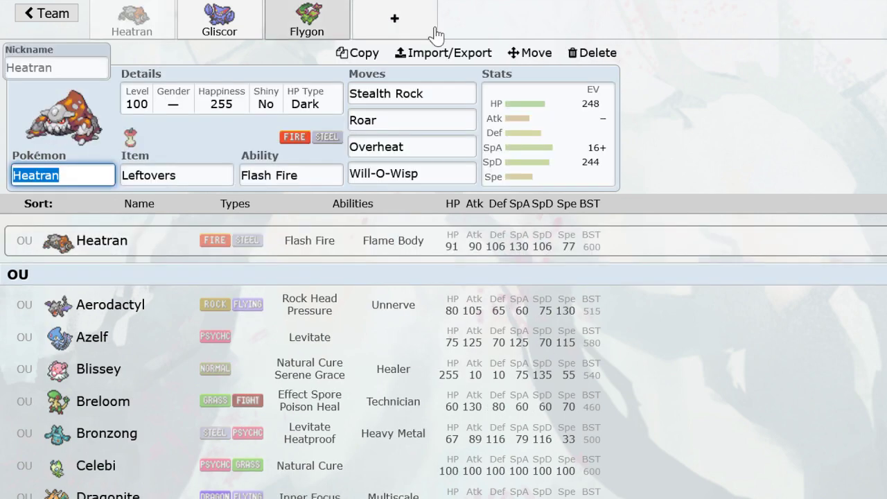
{"action": "left_click", "coordinate": [595, 52]}
{"action": "left_click", "coordinate": [132, 17]}
{"action": "left_click", "coordinate": [578, 59]}
{"action": "left_click", "coordinate": [577, 61]}
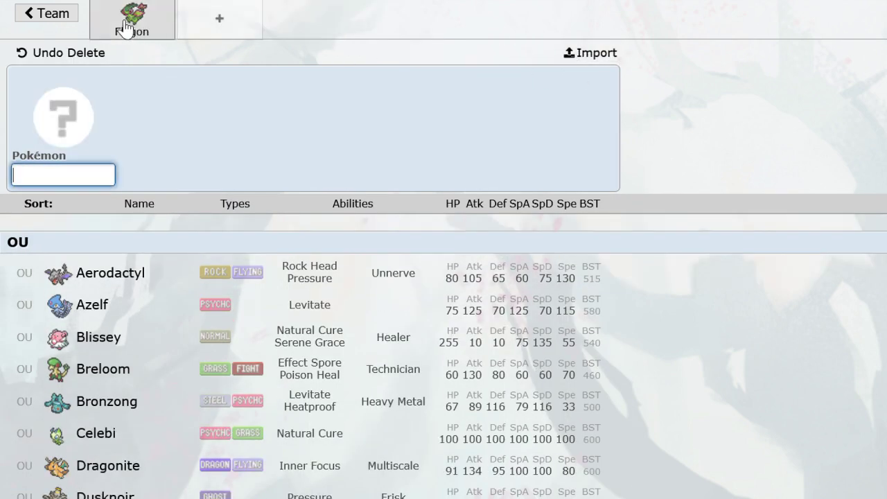
{"action": "left_click", "coordinate": [138, 19]}
{"action": "left_click", "coordinate": [582, 53]}
Return to the team list and open the "Jan. 1st, 2010" team from the Gen 4 OU folder.
{"action": "left_click", "coordinate": [42, 14]}
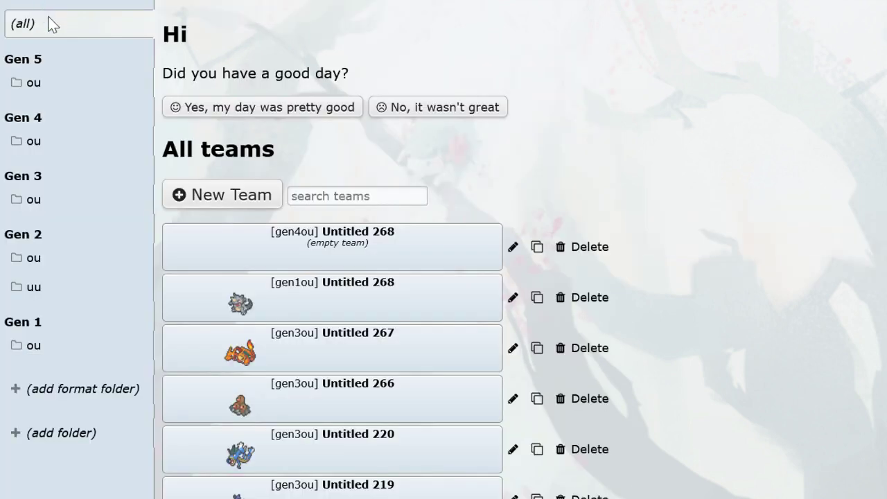
{"action": "scroll", "coordinate": [291, 332], "scroll_direction": "down", "scroll_amount": 7}
{"action": "scroll", "coordinate": [291, 330], "scroll_direction": "up", "scroll_amount": 5}
{"action": "left_click", "coordinate": [33, 140]}
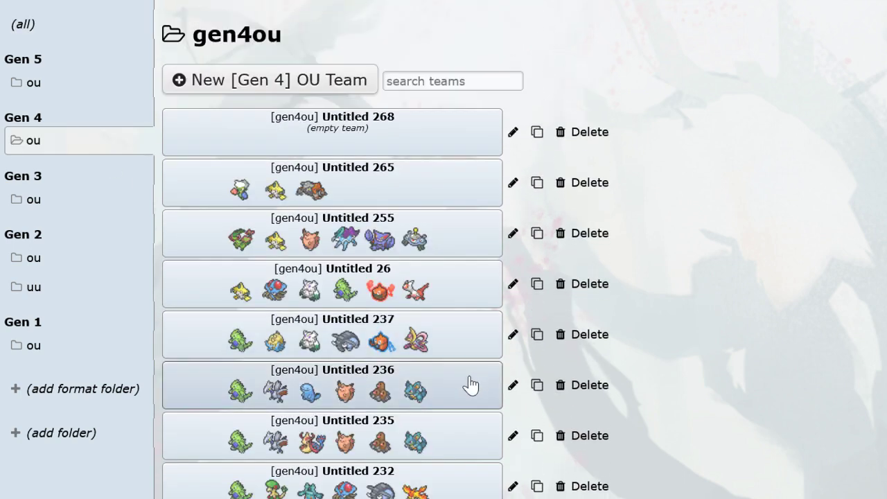
{"action": "scroll", "coordinate": [468, 382], "scroll_direction": "down", "scroll_amount": 1}
{"action": "scroll", "coordinate": [463, 373], "scroll_direction": "down", "scroll_amount": 5}
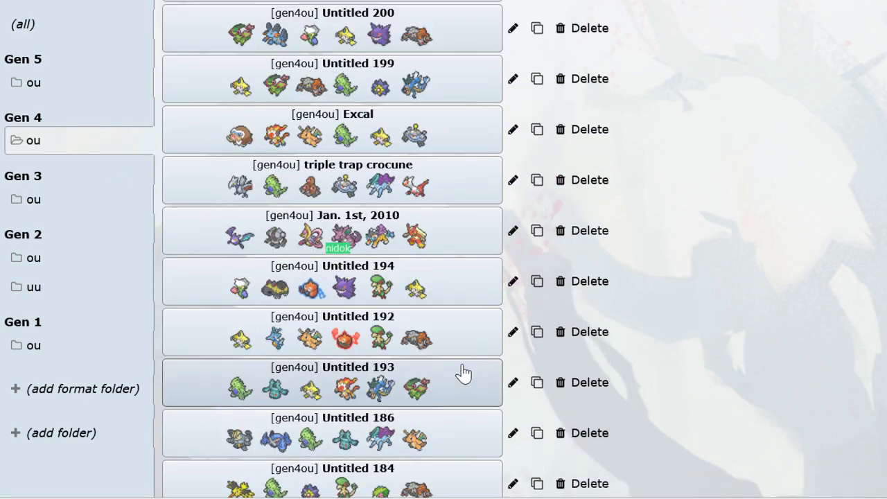
{"action": "left_click", "coordinate": [388, 243]}
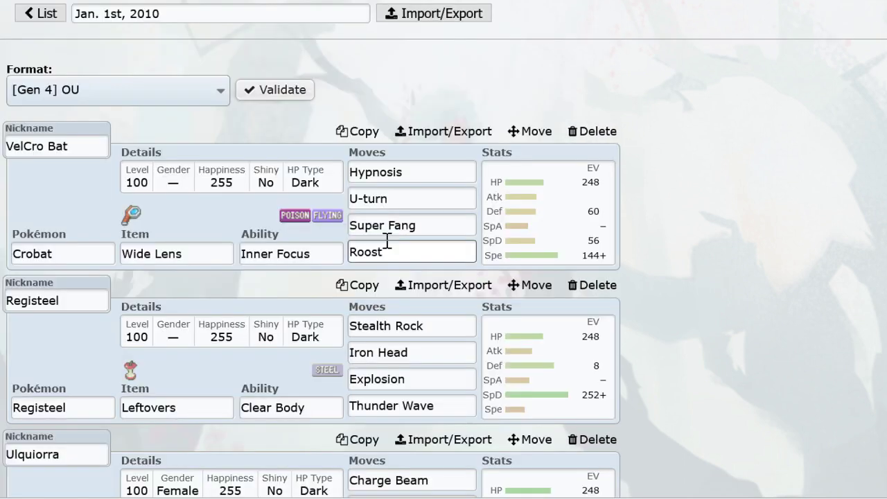
Examine the sets and EV spreads of all six team members, from Crobat through to Blaziken.
{"action": "left_click", "coordinate": [526, 225]}
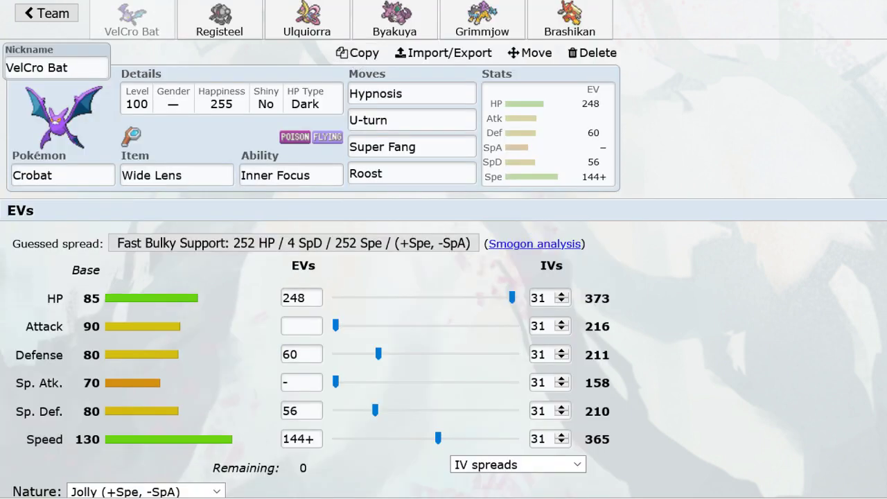
{"action": "left_click", "coordinate": [236, 25]}
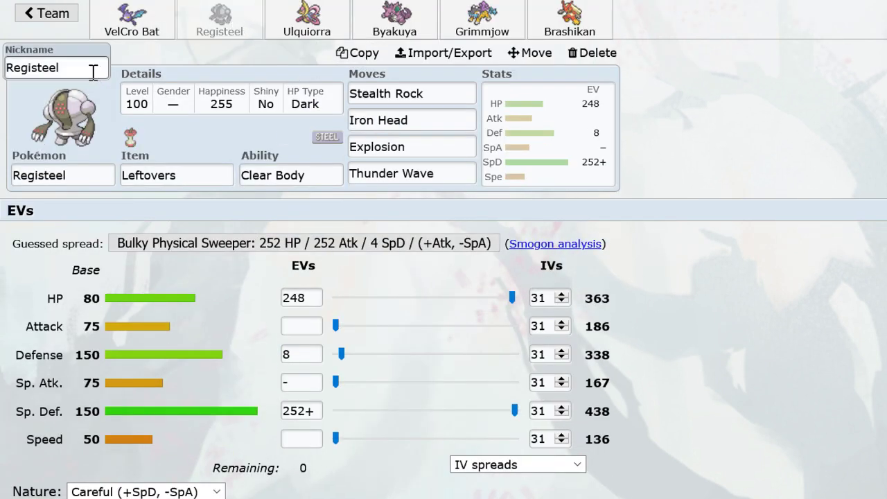
{"action": "left_click", "coordinate": [307, 21]}
{"action": "left_click", "coordinate": [383, 25]}
{"action": "left_click", "coordinate": [463, 21]}
{"action": "left_click", "coordinate": [575, 17]}
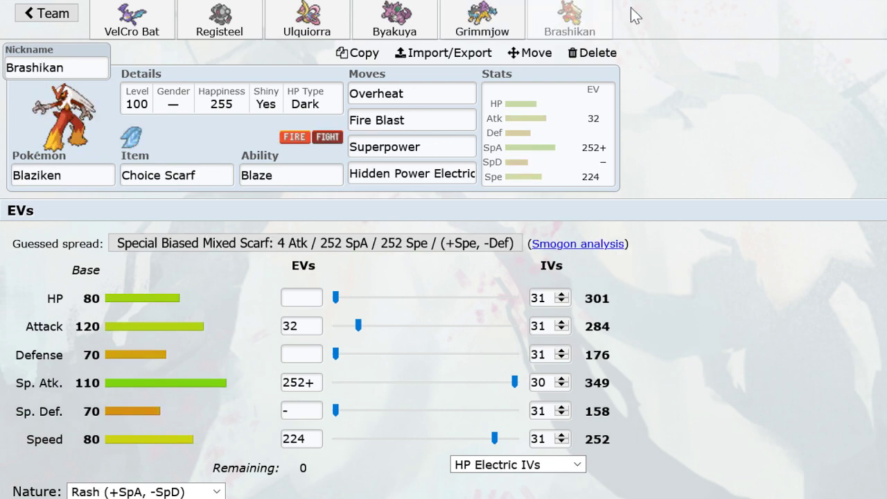
Look back over the sets of Raikou, Nidoking, Cresselia, Registeel and Crobat.
{"action": "left_click", "coordinate": [472, 18]}
{"action": "left_click", "coordinate": [378, 14]}
{"action": "left_click", "coordinate": [307, 21]}
{"action": "left_click", "coordinate": [478, 20]}
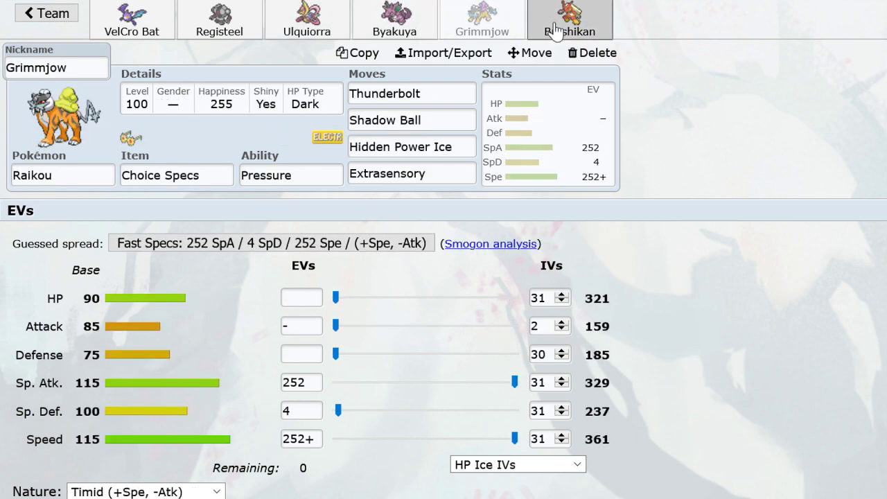
{"action": "left_click", "coordinate": [311, 26]}
{"action": "left_click", "coordinate": [220, 24]}
{"action": "left_click", "coordinate": [145, 26]}
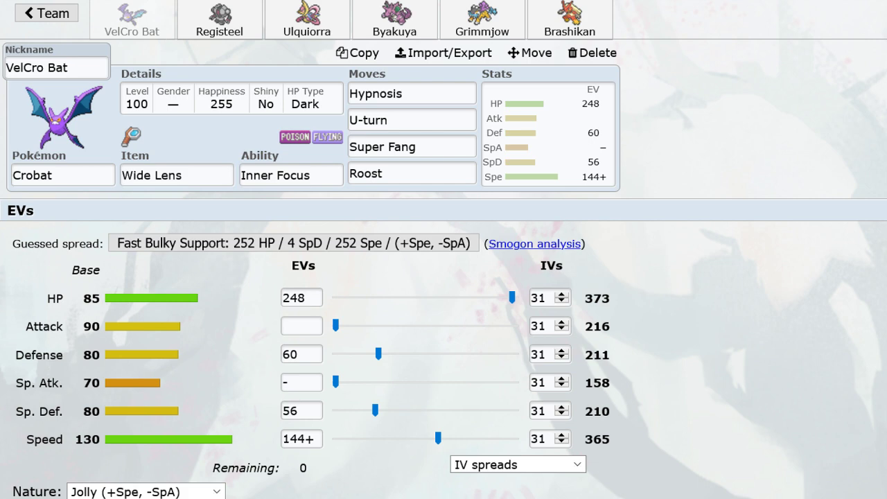
Compare the moves, items and EV spreads of the team members from Registeel through to Blaziken.
{"action": "left_click", "coordinate": [220, 24]}
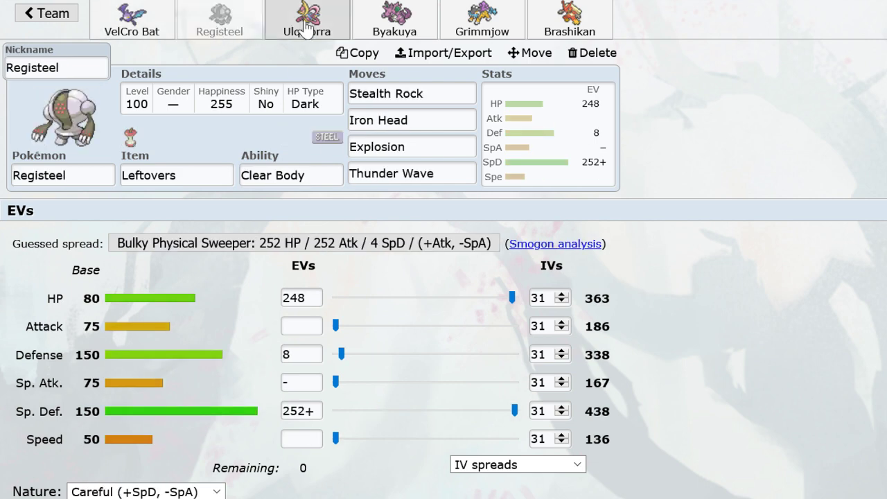
{"action": "left_click", "coordinate": [280, 31]}
{"action": "left_click", "coordinate": [220, 24]}
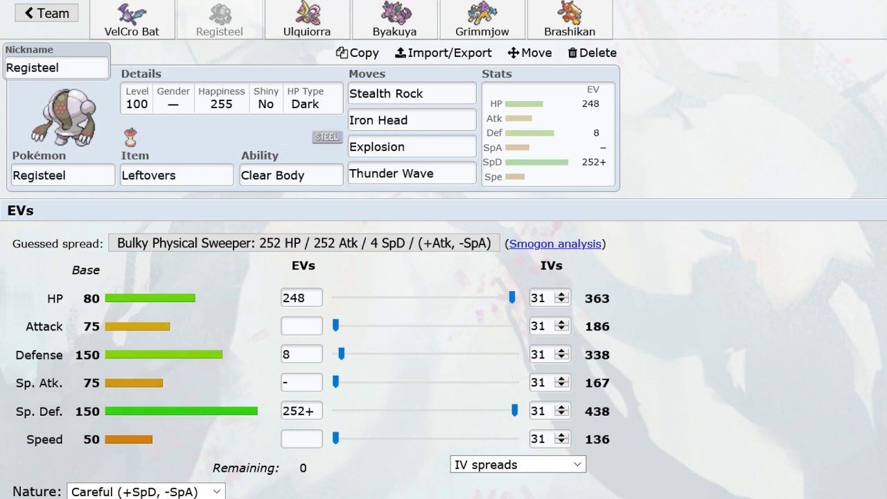
{"action": "left_click", "coordinate": [320, 28]}
{"action": "left_click", "coordinate": [401, 26]}
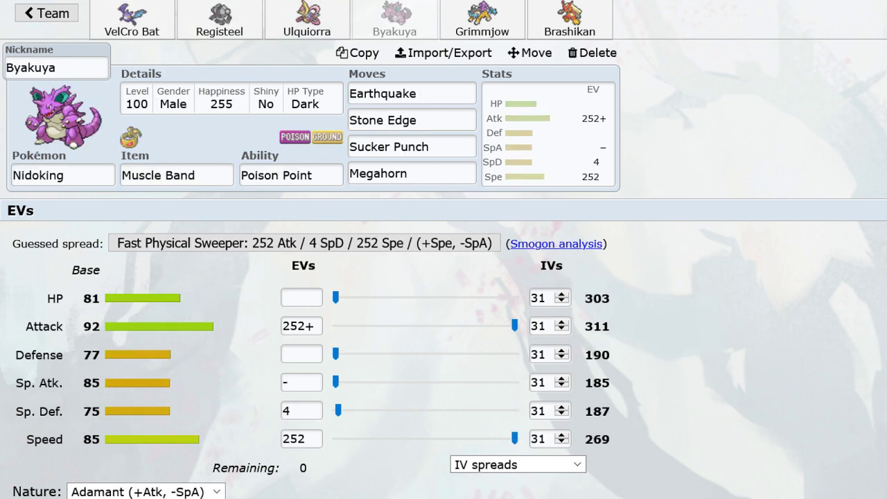
{"action": "left_click", "coordinate": [296, 17]}
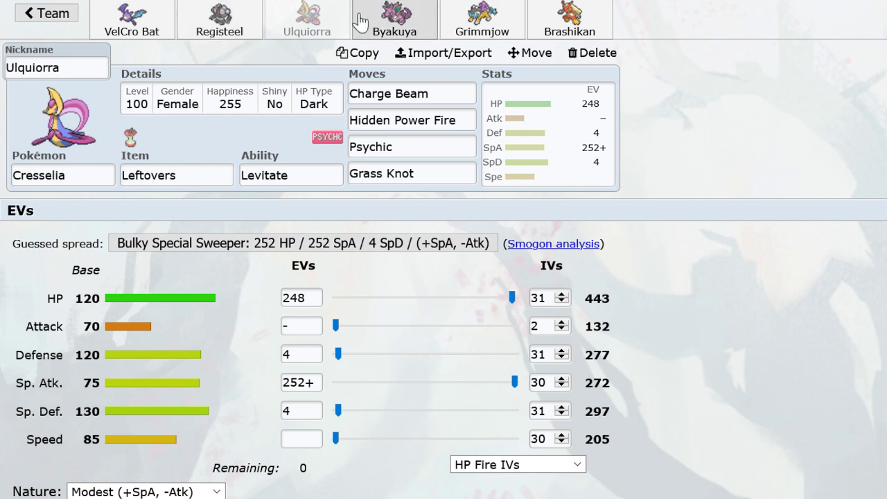
{"action": "left_click", "coordinate": [406, 14]}
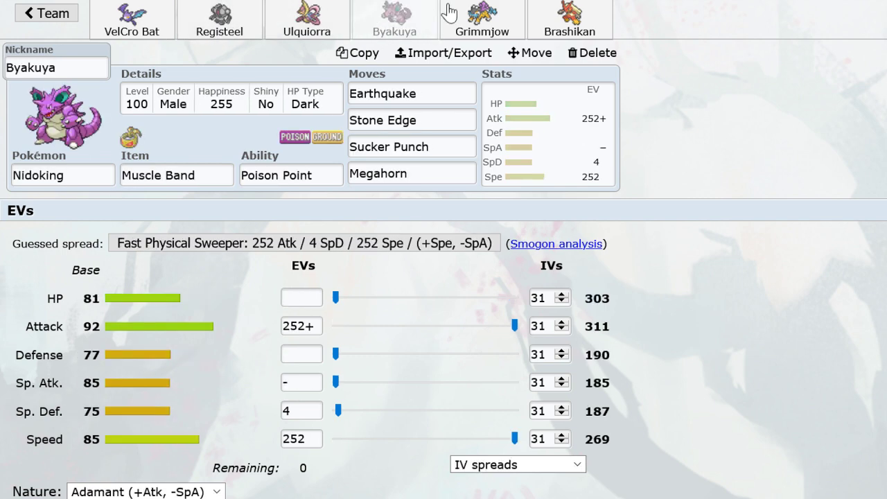
{"action": "left_click", "coordinate": [451, 14]}
{"action": "left_click", "coordinate": [561, 15]}
Set Raikou's Shiny option to No in its details.
{"action": "left_click", "coordinate": [499, 22]}
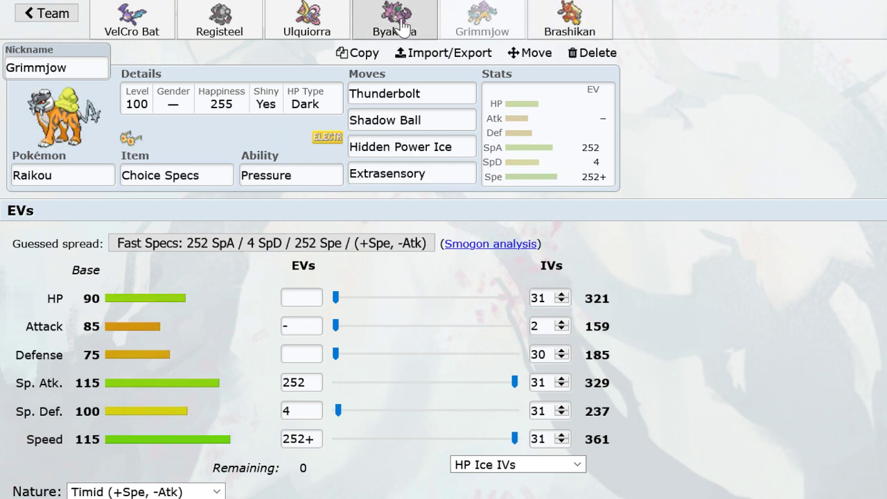
{"action": "double_click", "coordinate": [176, 119]}
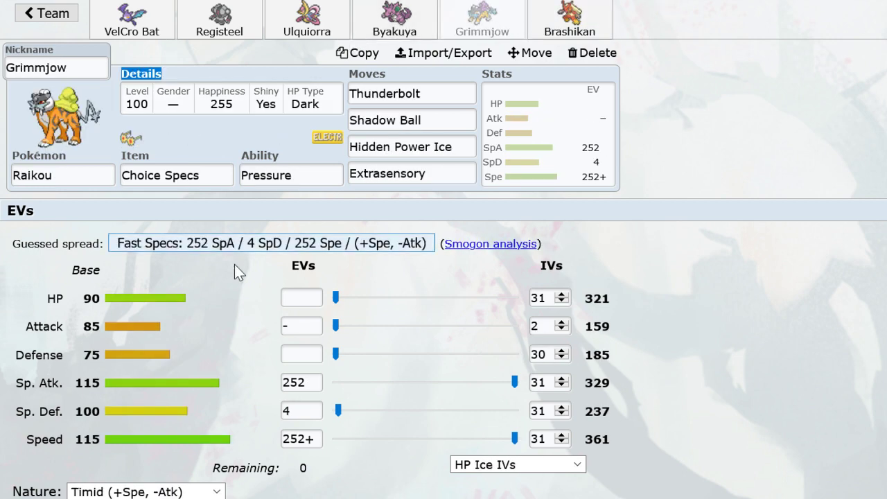
{"action": "left_click", "coordinate": [221, 117]}
{"action": "left_click", "coordinate": [187, 291]}
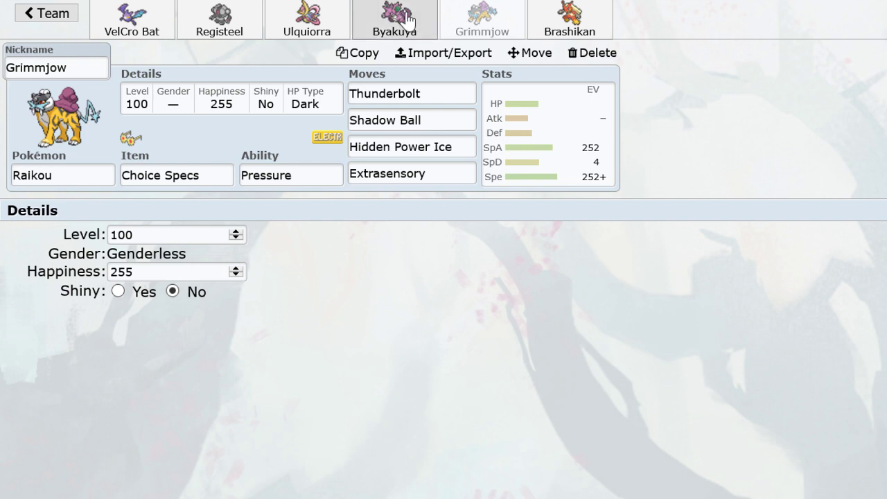
Check Blaziken and Raikou, and examine Nidoking's EV spread, Sucker Punch and Megahorn.
{"action": "left_click", "coordinate": [532, 20]}
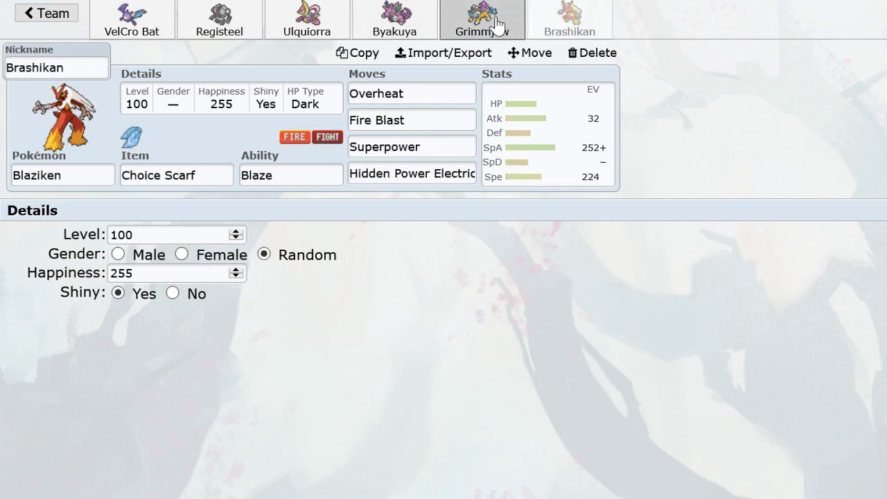
{"action": "left_click", "coordinate": [510, 19]}
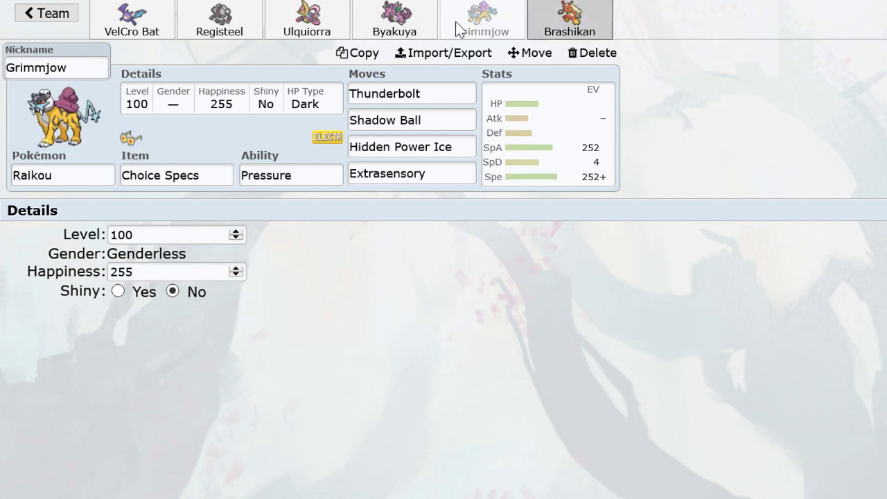
{"action": "left_click", "coordinate": [418, 26]}
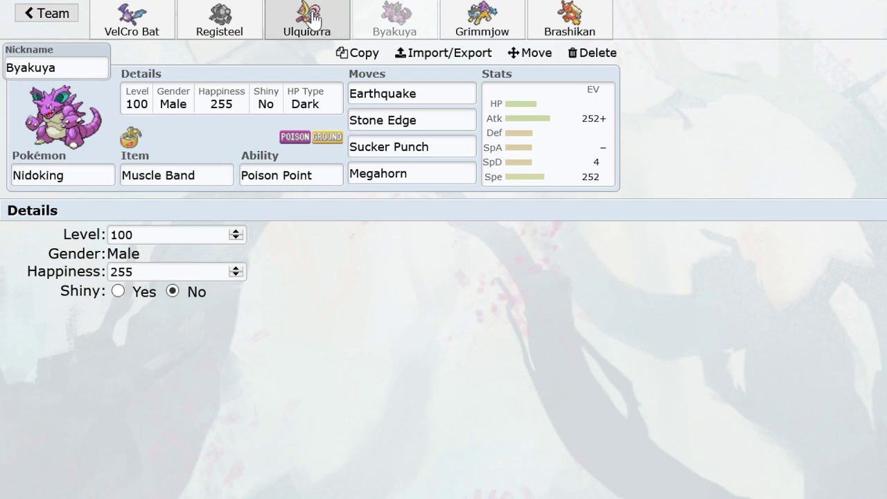
{"action": "left_click", "coordinate": [547, 139]}
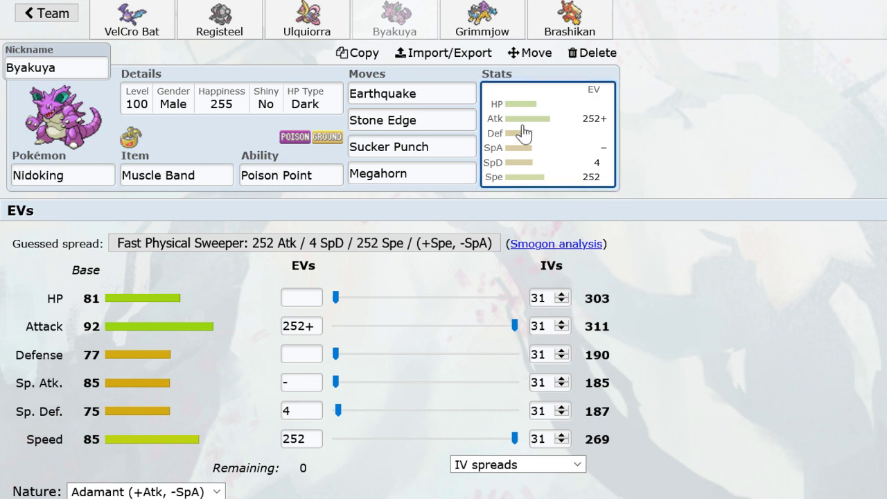
{"action": "left_click", "coordinate": [468, 93]}
{"action": "left_click", "coordinate": [444, 145]}
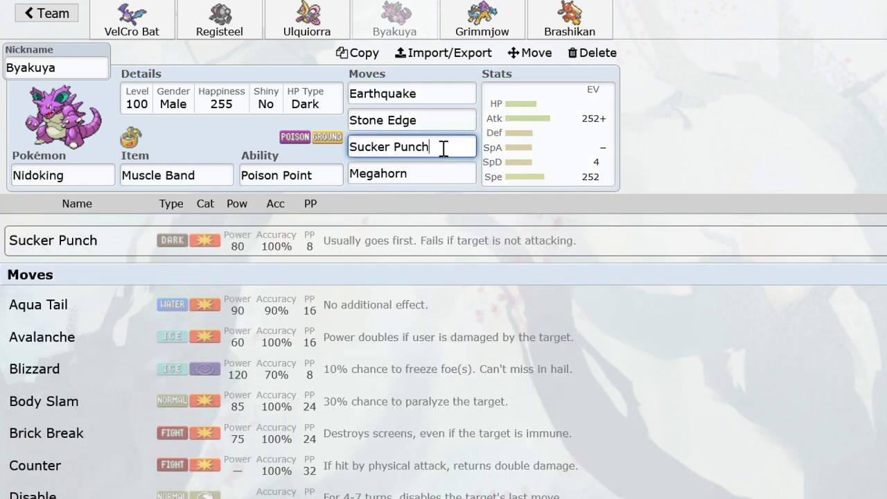
{"action": "left_click", "coordinate": [444, 179]}
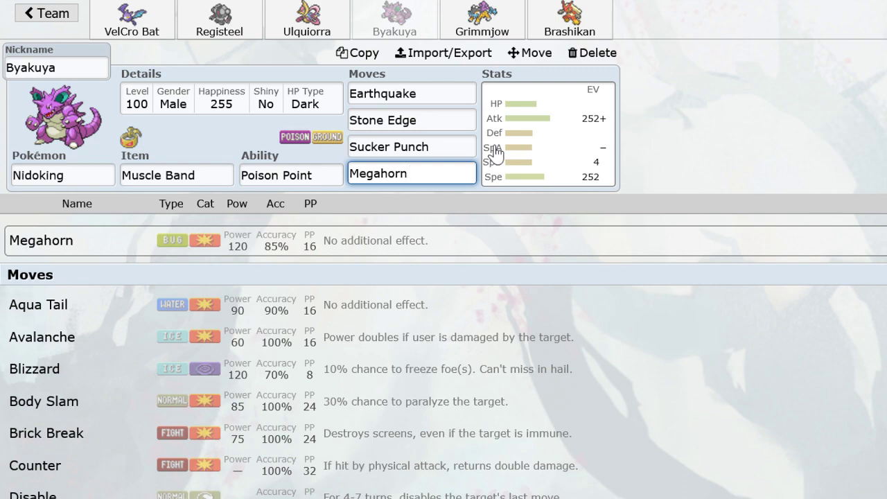
Return to the list of all teams and open the empty Gen 4 OU team "Untitled 268".
{"action": "left_click", "coordinate": [46, 18]}
{"action": "left_click", "coordinate": [47, 18]}
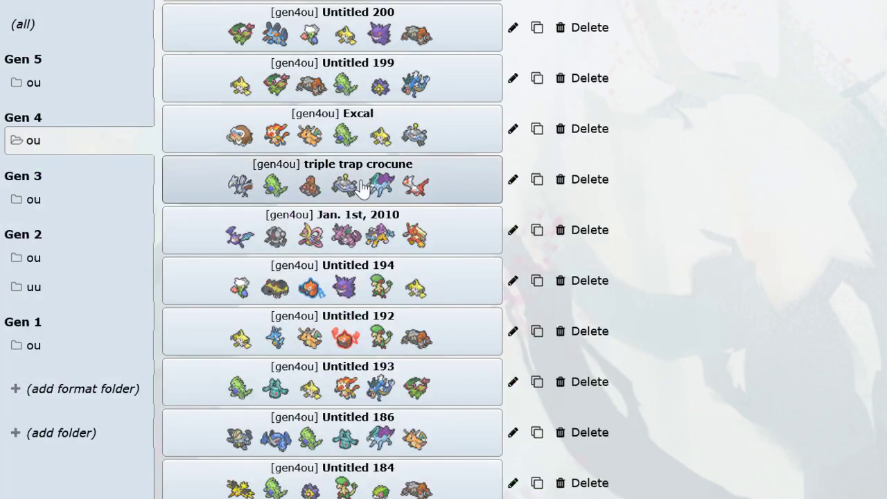
{"action": "scroll", "coordinate": [388, 187], "scroll_direction": "up", "scroll_amount": 15}
{"action": "left_click", "coordinate": [33, 32]}
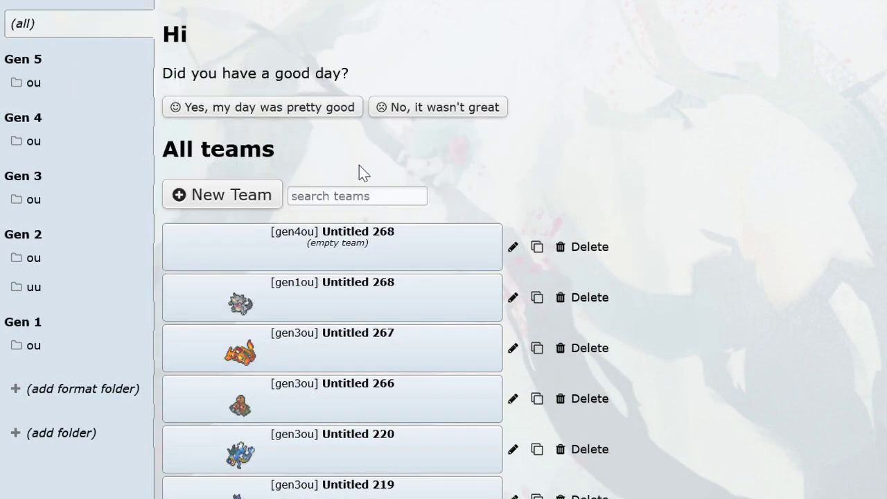
{"action": "left_click", "coordinate": [315, 253]}
Add Empoleon to the empty team with Focus Sash as its item and Torrent as its ability.
{"action": "left_click", "coordinate": [147, 235]}
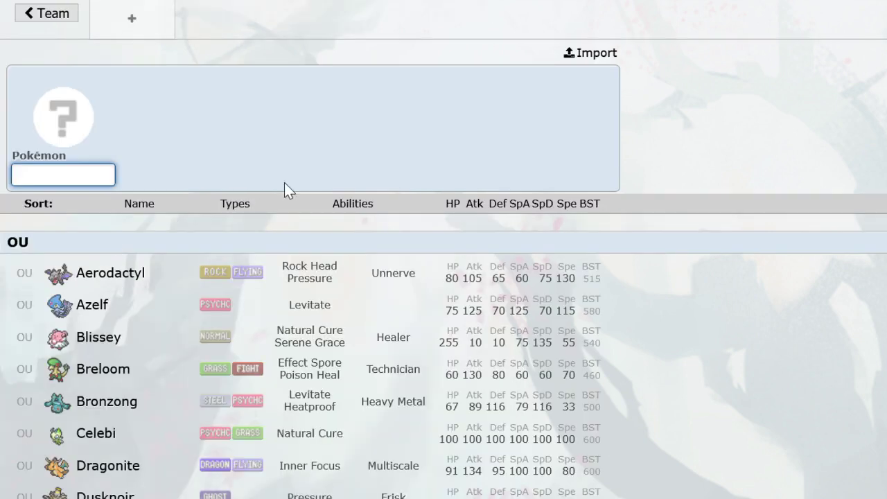
{"action": "type", "text": "empole"}
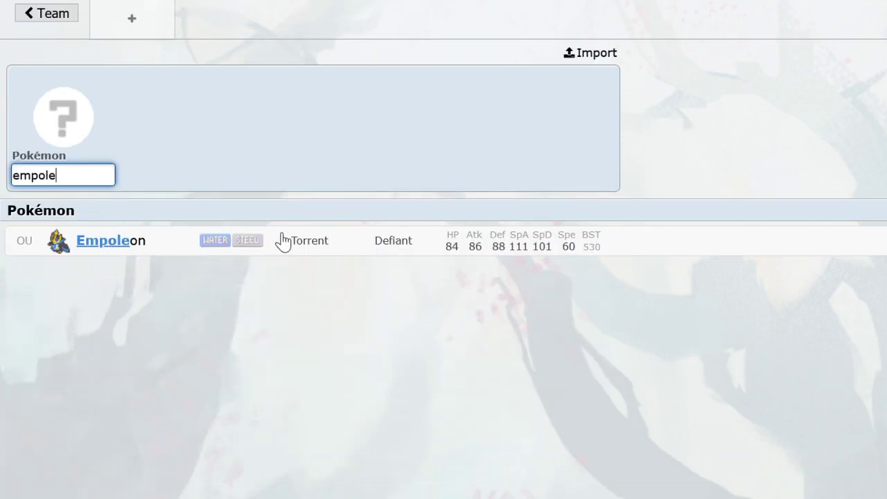
{"action": "left_click", "coordinate": [284, 241]}
{"action": "left_click", "coordinate": [281, 238]}
{"action": "left_click", "coordinate": [208, 175]}
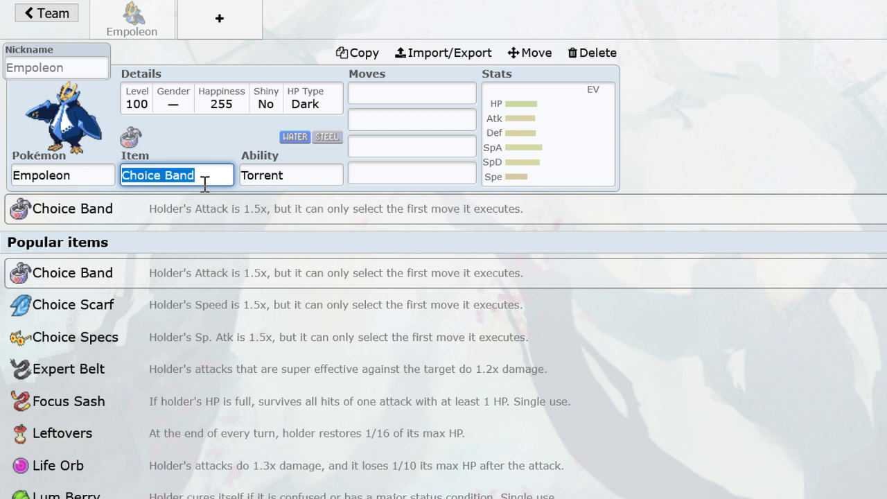
{"action": "key", "text": "BackSpace"}
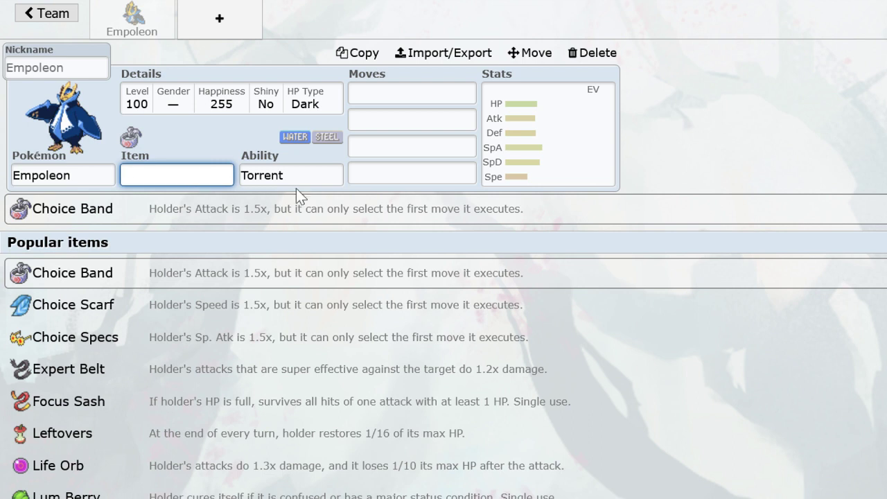
{"action": "type", "text": "fpc"}
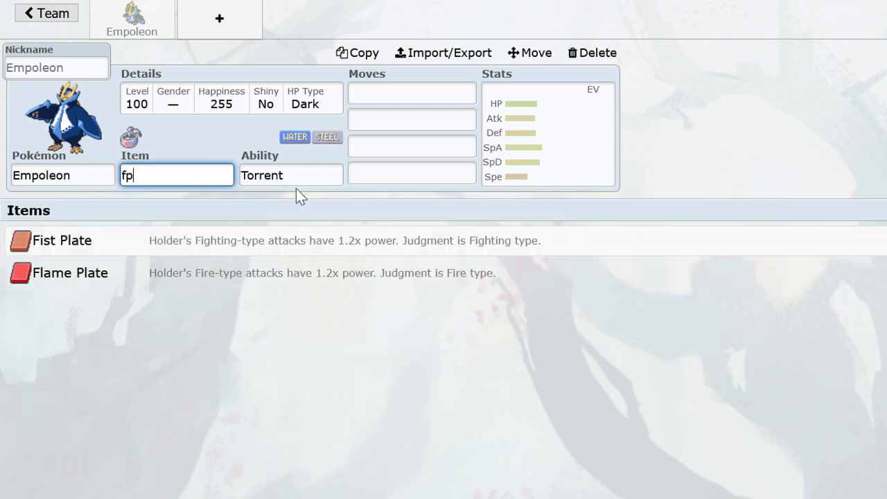
{"action": "key", "text": "BackSpace"}
{"action": "key", "text": "BackSpace"}
{"action": "type", "text": "ocussash"}
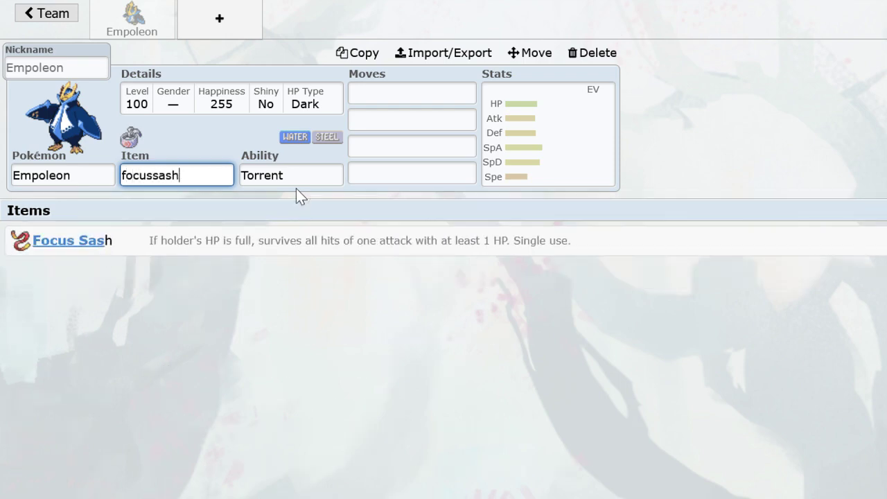
{"action": "key", "text": "Return"}
{"action": "key", "text": "Return"}
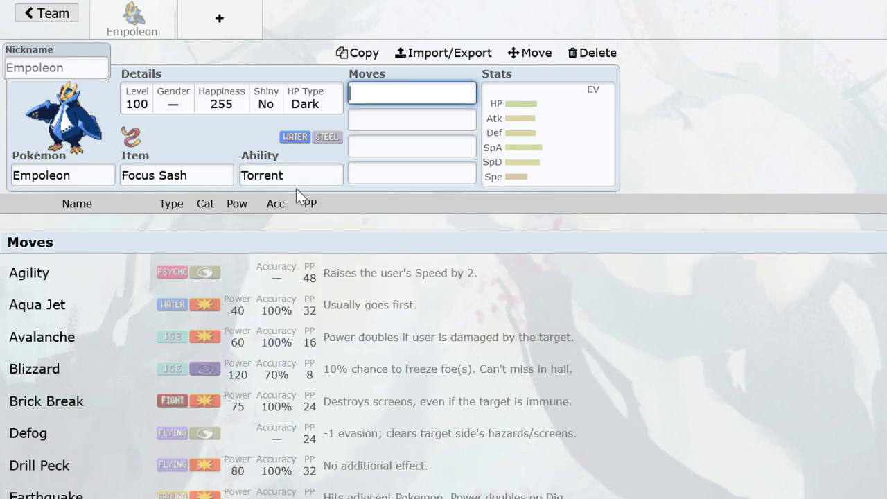
Give Empoleon the moves Stealth Rock, Hydro Pump, Grass Knot and Aqua Jet.
{"action": "type", "text": "steal"}
{"action": "key", "text": "Return"}
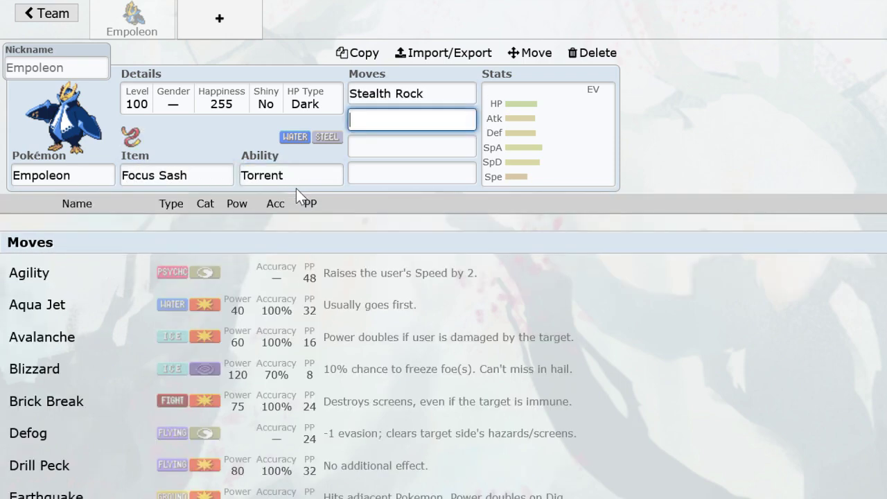
{"action": "type", "text": "hy"}
{"action": "left_click", "coordinate": [296, 272]}
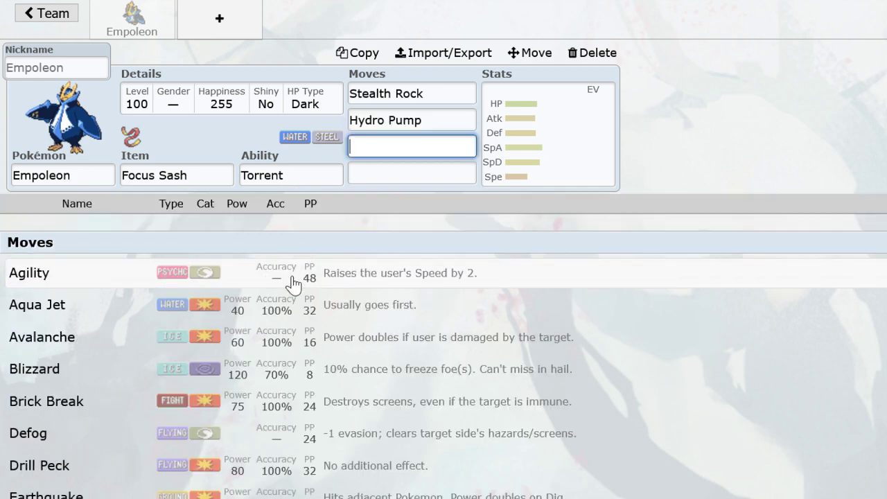
{"action": "type", "text": "ga"}
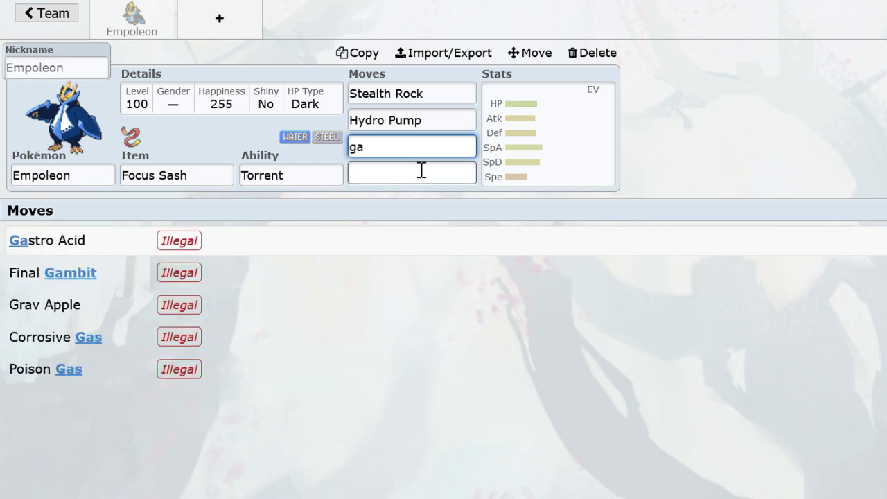
{"action": "key", "text": "BackSpace"}
{"action": "left_click", "coordinate": [343, 279]}
{"action": "type", "text": "aqua"}
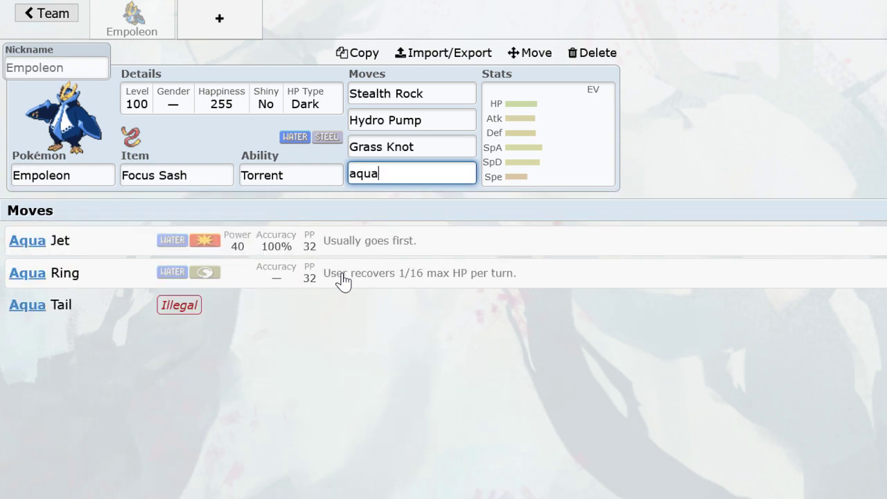
{"action": "key", "text": "Return"}
Set Empoleon's EVs to 156 HP, 252 Sp. Atk. and 100 Speed with a Modest nature.
{"action": "left_click_drag", "start_coordinate": [336, 383], "coordinate": [776, 423]}
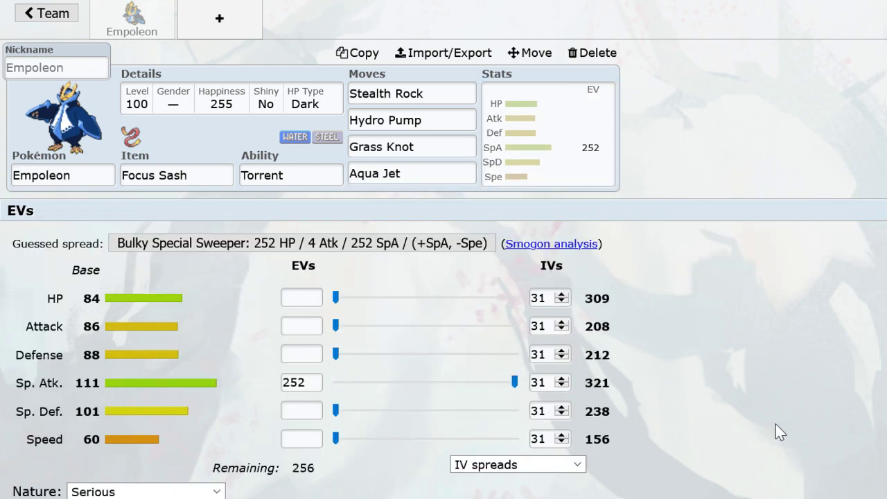
{"action": "type", "text": "mo"}
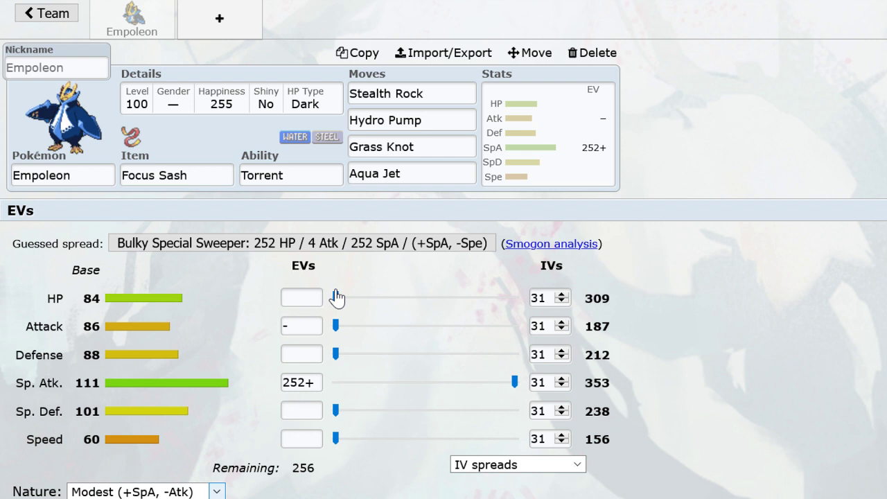
{"action": "left_click_drag", "start_coordinate": [337, 298], "coordinate": [447, 314]}
{"action": "left_click_drag", "start_coordinate": [336, 439], "coordinate": [418, 441]}
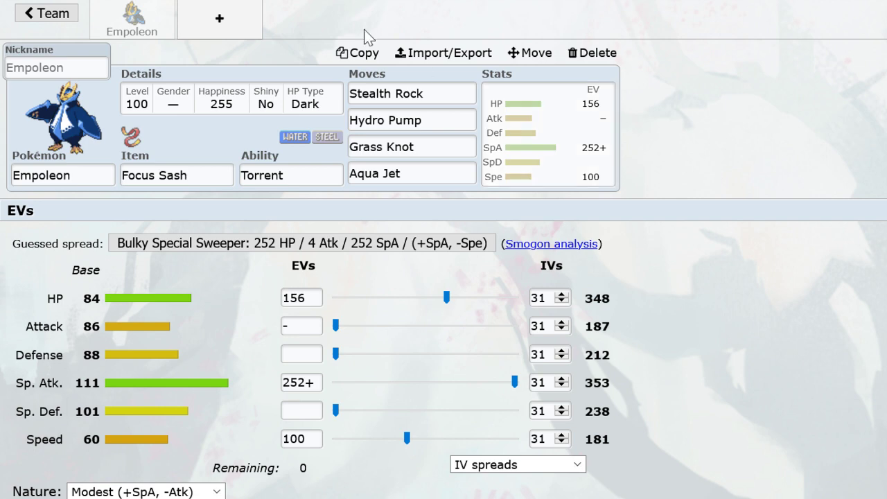
Add Rotom-Heat as the team's second Pokémon, and replace it with Roserade.
{"action": "left_click", "coordinate": [194, 16]}
{"action": "scroll", "coordinate": [208, 312], "scroll_direction": "down", "scroll_amount": 5}
{"action": "scroll", "coordinate": [210, 345], "scroll_direction": "down", "scroll_amount": 8}
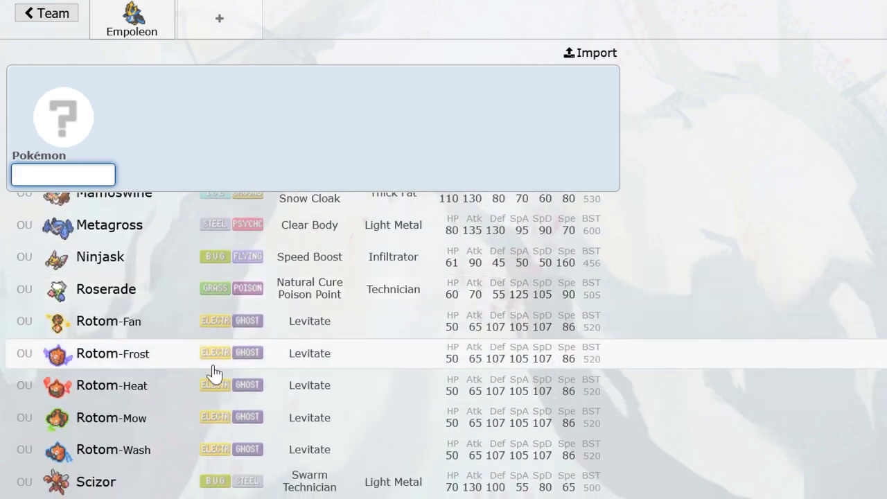
{"action": "left_click", "coordinate": [176, 389]}
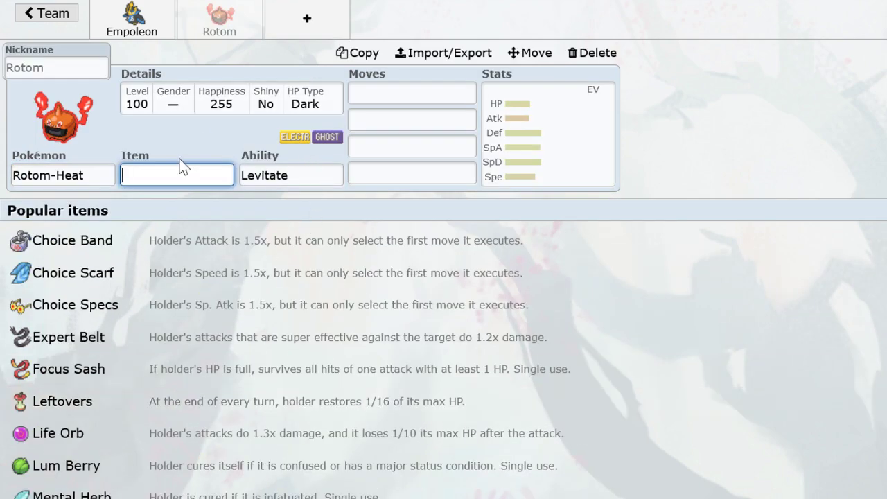
{"action": "left_click", "coordinate": [95, 174]}
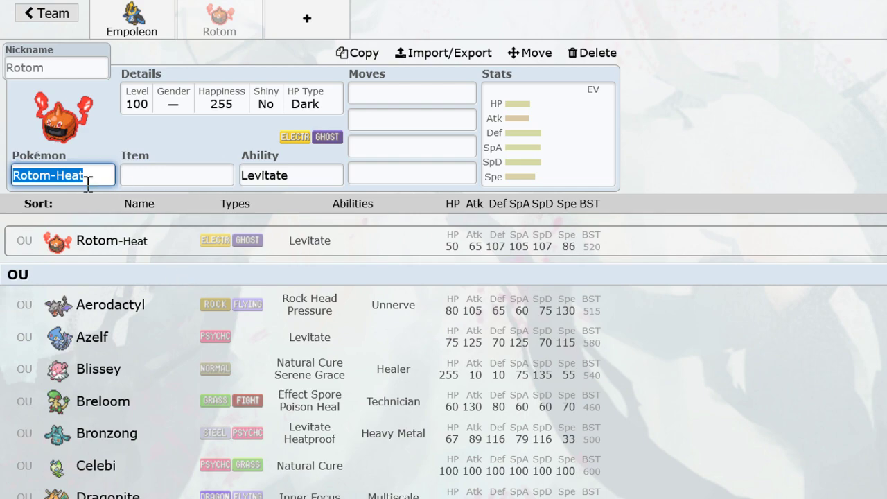
{"action": "scroll", "coordinate": [196, 377], "scroll_direction": "down", "scroll_amount": 10}
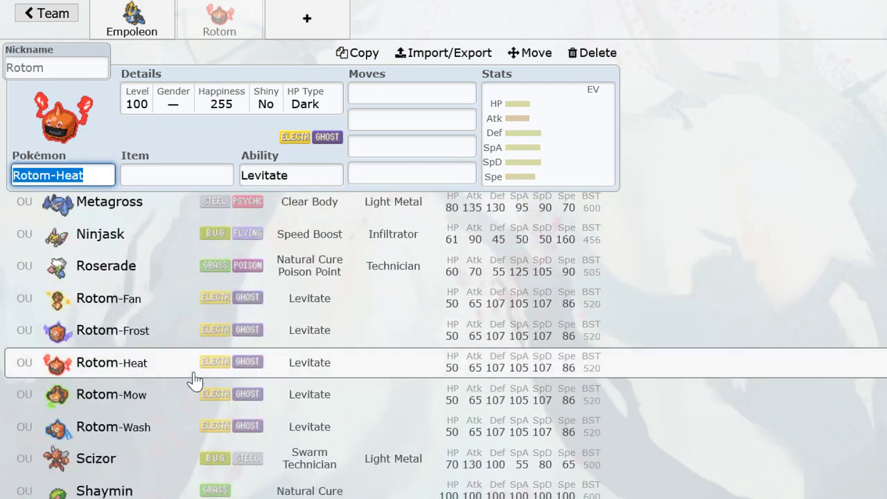
{"action": "left_click", "coordinate": [142, 276]}
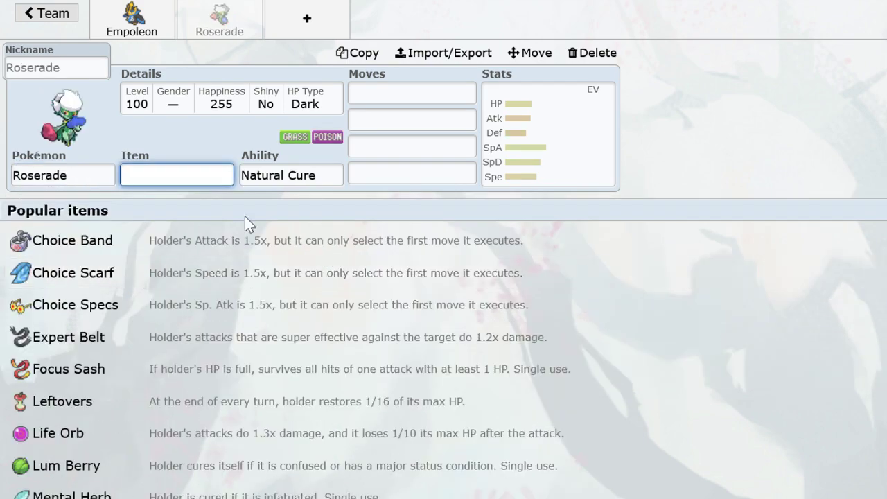
Give Roserade Black Sludge as its held item.
{"action": "left_click", "coordinate": [220, 103]}
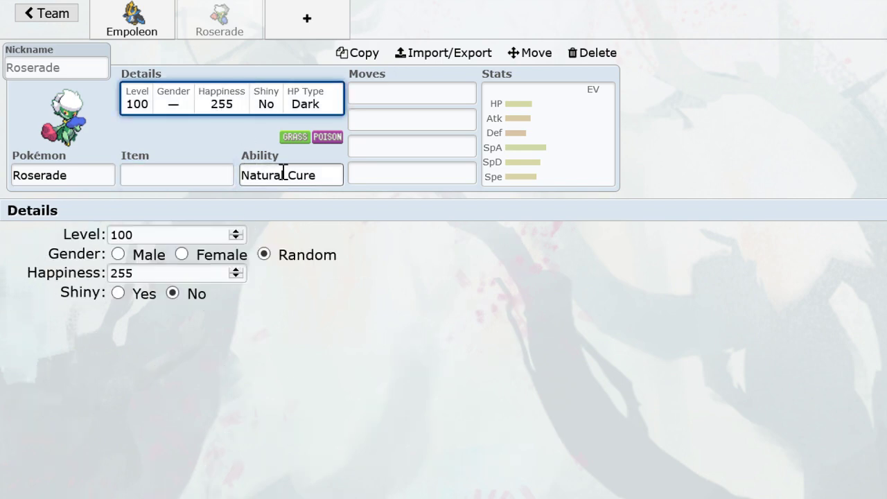
{"action": "left_click", "coordinate": [190, 173]}
{"action": "type", "text": "blackl"}
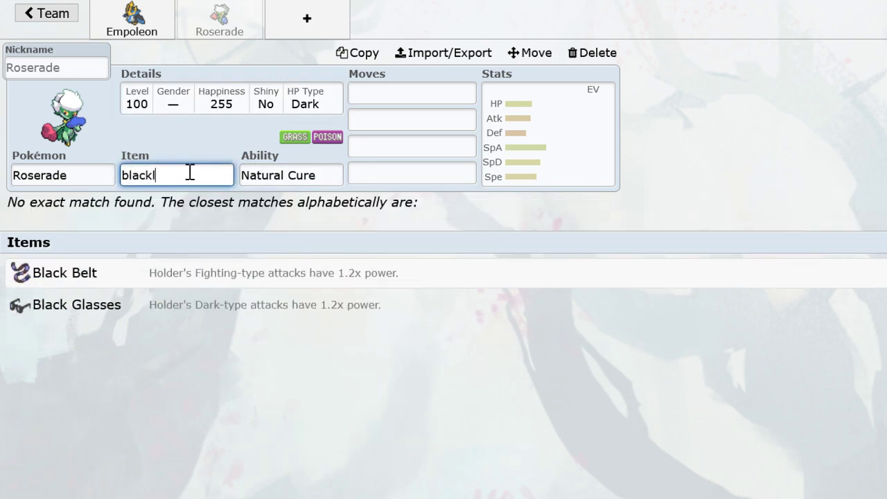
{"action": "key", "text": "BackSpace"}
{"action": "type", "text": "s"}
{"action": "key", "text": "Return"}
Give Roserade Spikes, Grass Knot and Hidden Power Fire as its first three moves.
{"action": "left_click", "coordinate": [358, 103]}
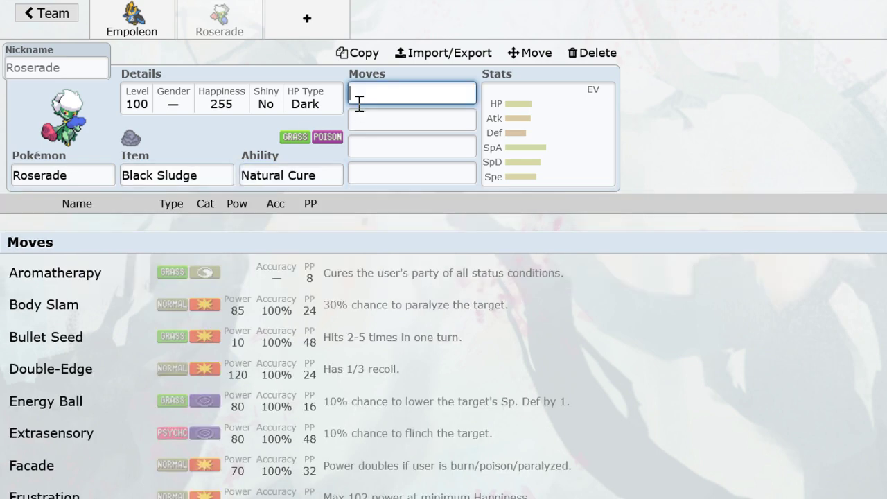
{"action": "type", "text": "spikes"}
{"action": "key", "text": "Return"}
{"action": "scroll", "coordinate": [386, 311], "scroll_direction": "down", "scroll_amount": 5}
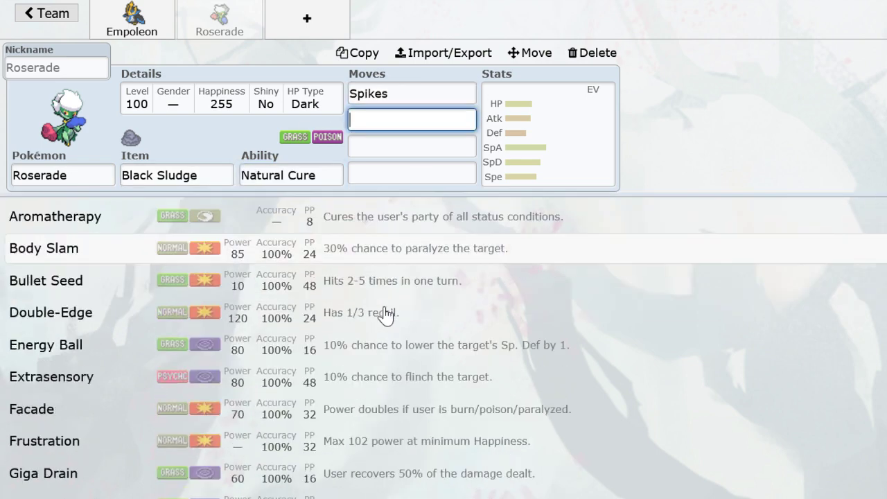
{"action": "left_click", "coordinate": [271, 314]}
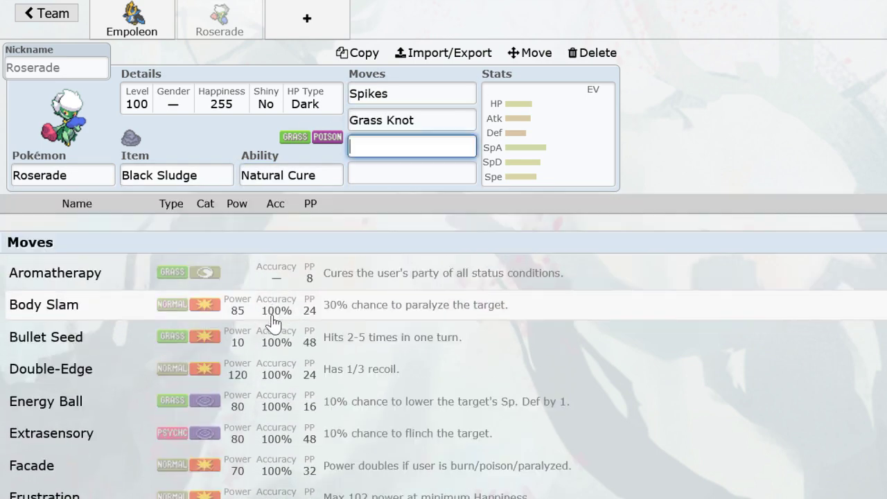
{"action": "type", "text": "hiddenpowe"}
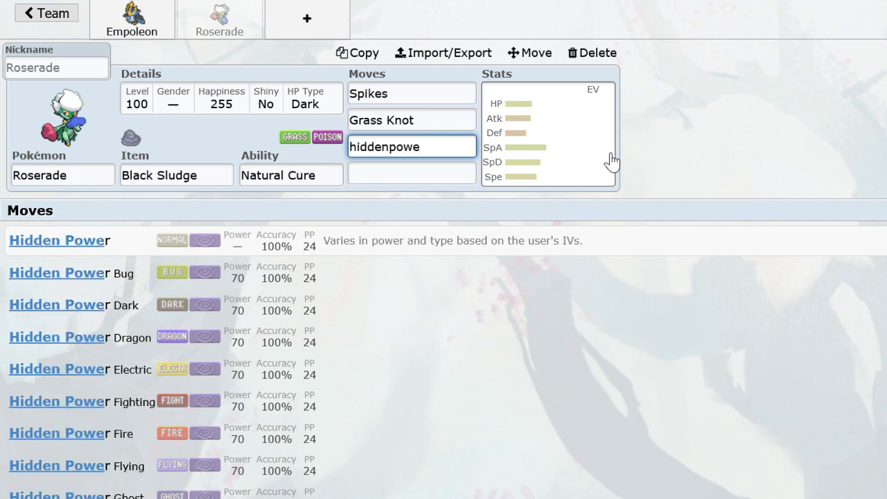
{"action": "scroll", "coordinate": [560, 230], "scroll_direction": "down", "scroll_amount": 2}
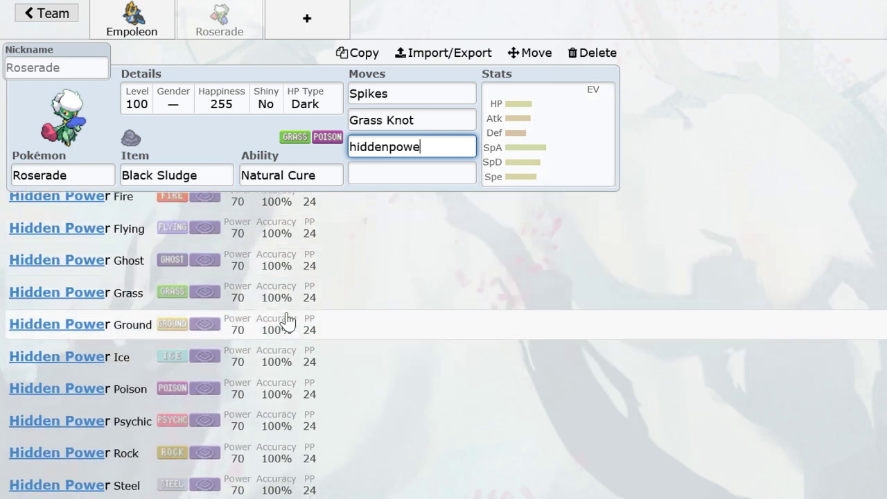
{"action": "scroll", "coordinate": [264, 276], "scroll_direction": "up", "scroll_amount": 1}
{"action": "left_click", "coordinate": [199, 244]}
Set Roserade's fourth move to Stun Spore.
{"action": "type", "text": "stunpoo"}
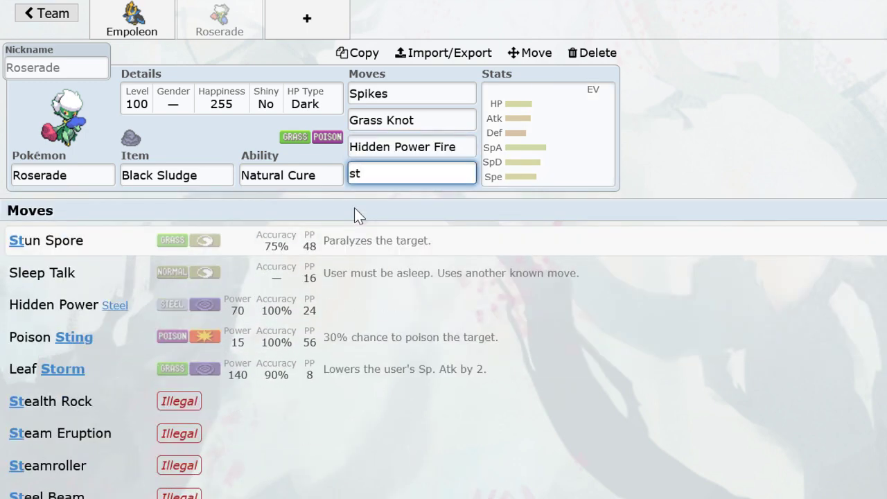
{"action": "key", "text": "BackSpace"}
{"action": "key", "text": "BackSpace"}
{"action": "key", "text": "BackSpace"}
{"action": "type", "text": "sspo"}
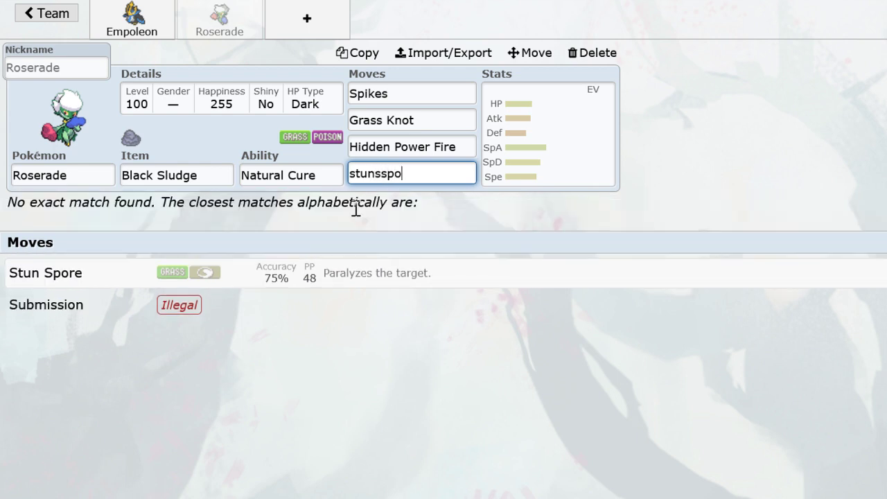
{"action": "key", "text": "BackSpace"}
{"action": "key", "text": "BackSpace"}
{"action": "key", "text": "BackSpace"}
{"action": "type", "text": "p"}
{"action": "key", "text": "Return"}
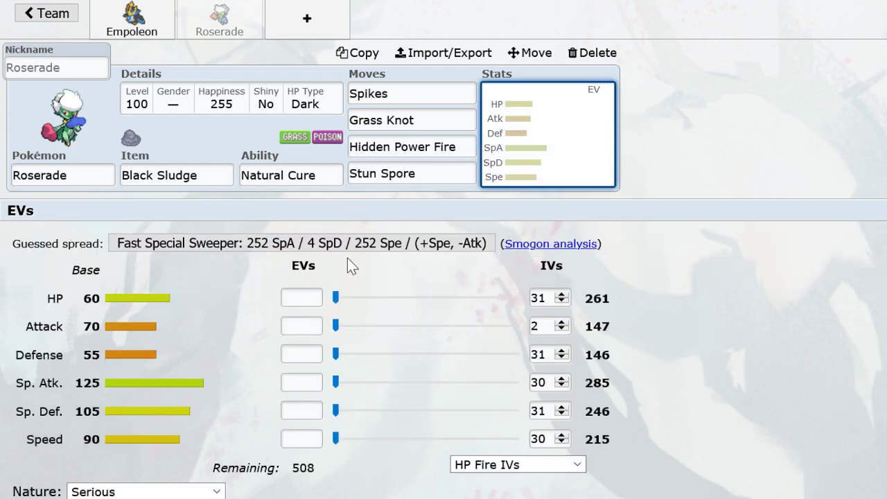
Set Roserade's EVs to 252 HP, 120 Defense and 136 Sp. Def. with a Calm nature.
{"action": "left_click_drag", "start_coordinate": [414, 297], "coordinate": [515, 298]}
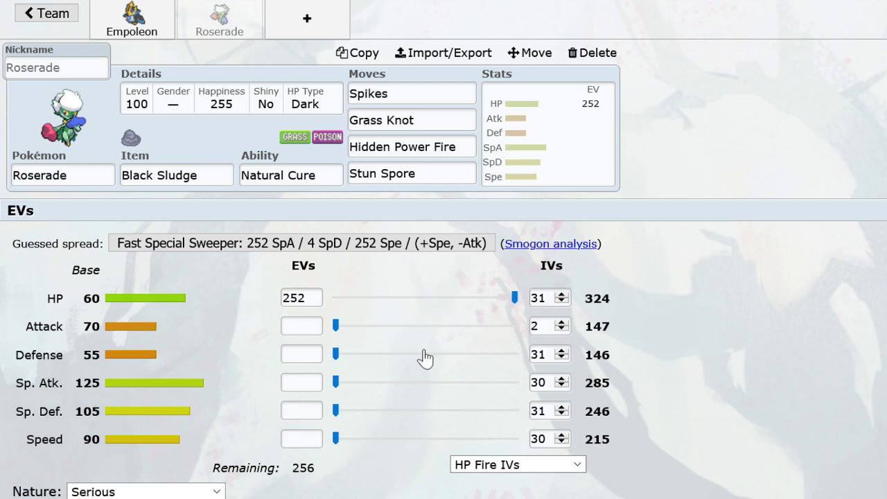
{"action": "left_click", "coordinate": [399, 355]}
{"action": "left_click_drag", "start_coordinate": [399, 359], "coordinate": [423, 362]}
{"action": "left_click_drag", "start_coordinate": [337, 410], "coordinate": [431, 410]}
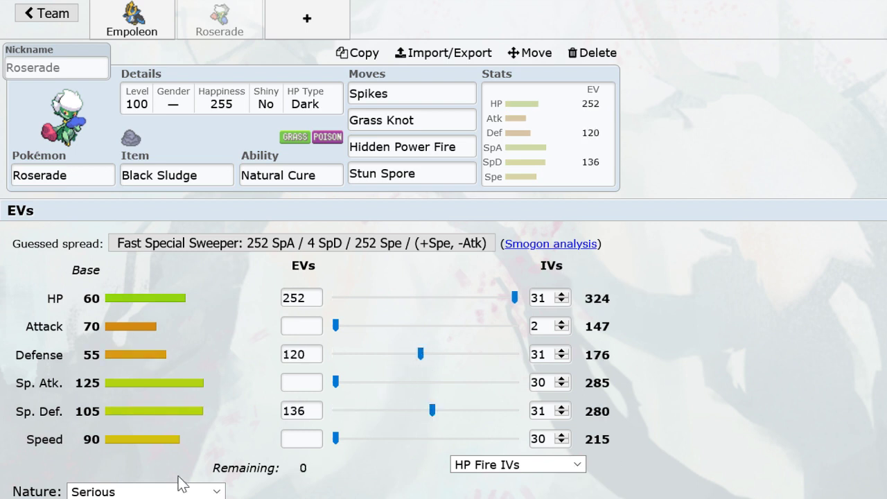
{"action": "left_click", "coordinate": [127, 492]}
{"action": "key", "text": "c"}
{"action": "left_click", "coordinate": [214, 400]}
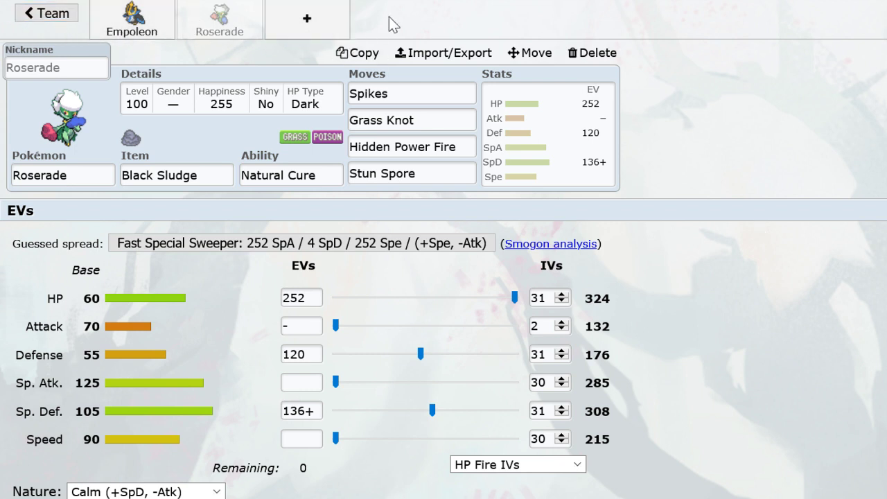
Review the Empoleon and Roserade sets by switching back and forth between them.
{"action": "left_click", "coordinate": [131, 17]}
{"action": "left_click", "coordinate": [219, 17]}
{"action": "left_click", "coordinate": [133, 16]}
{"action": "left_click", "coordinate": [201, 28]}
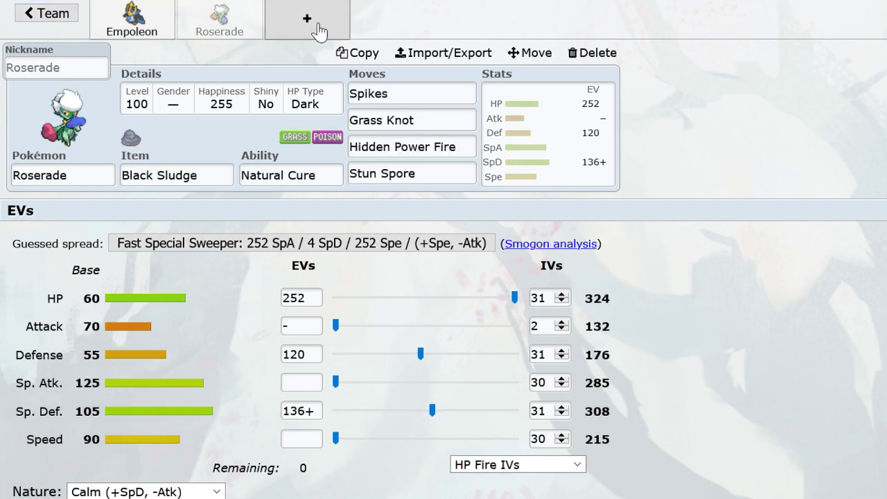
{"action": "left_click", "coordinate": [132, 17]}
{"action": "left_click", "coordinate": [219, 17]}
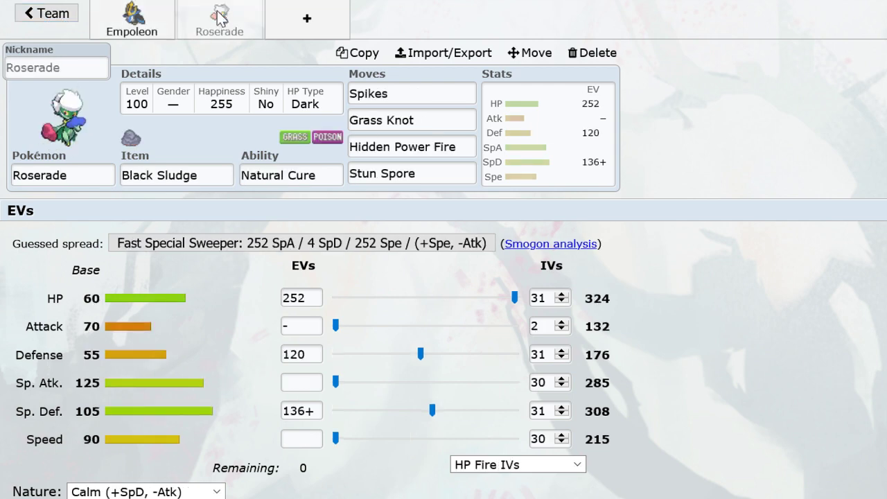
{"action": "left_click", "coordinate": [132, 17]}
{"action": "left_click", "coordinate": [219, 18]}
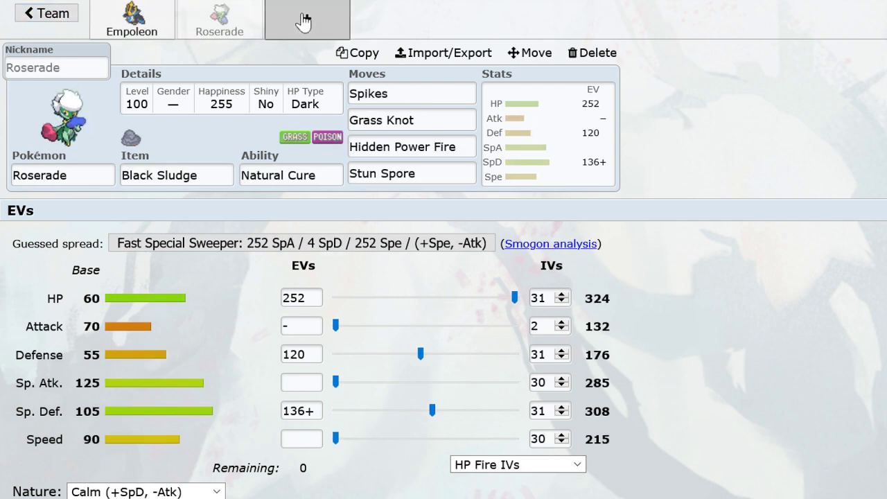
{"action": "left_click", "coordinate": [132, 17]}
{"action": "left_click", "coordinate": [219, 17]}
Add Rotom-Heat as the third Pokémon on the team.
{"action": "left_click", "coordinate": [307, 18]}
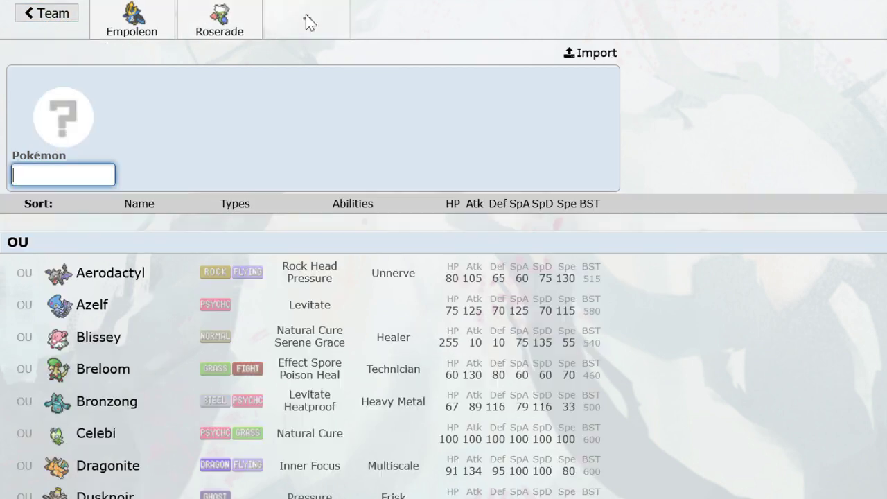
{"action": "scroll", "coordinate": [200, 363], "scroll_direction": "down", "scroll_amount": 12}
{"action": "scroll", "coordinate": [201, 363], "scroll_direction": "down", "scroll_amount": 1}
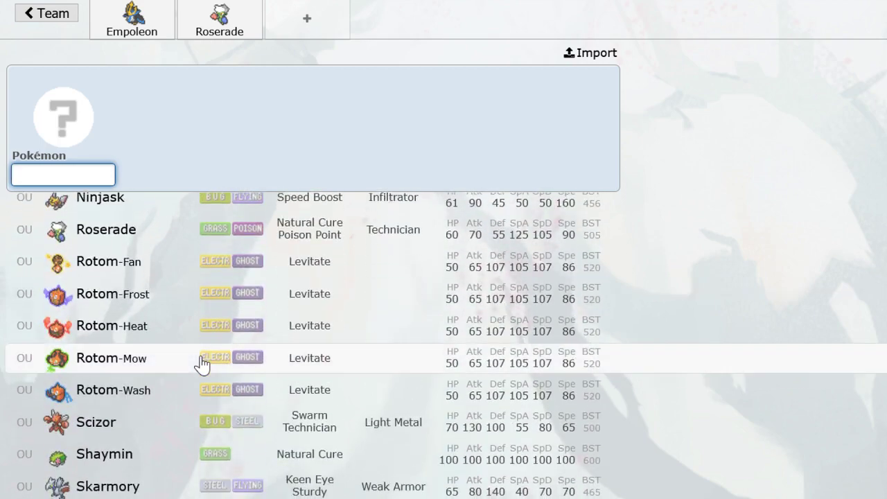
{"action": "left_click", "coordinate": [198, 340]}
Add Tyranitar as the fourth team member with Choice Scarf as its item.
{"action": "left_click", "coordinate": [383, 26]}
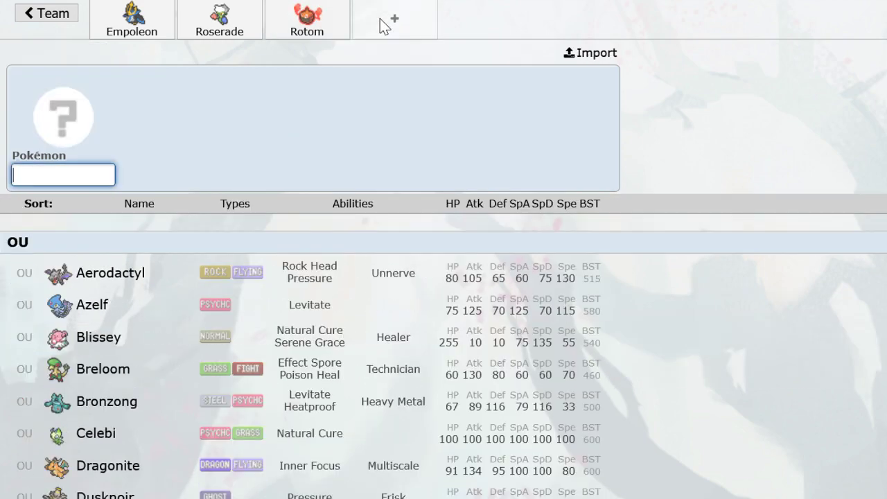
{"action": "type", "text": "ty"}
{"action": "left_click", "coordinate": [306, 281]}
{"action": "type", "text": "choicesca"}
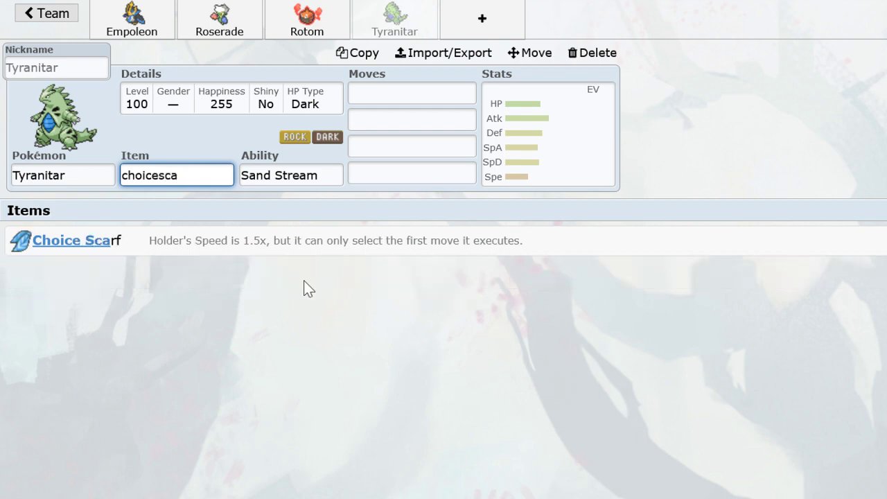
{"action": "key", "text": "Return"}
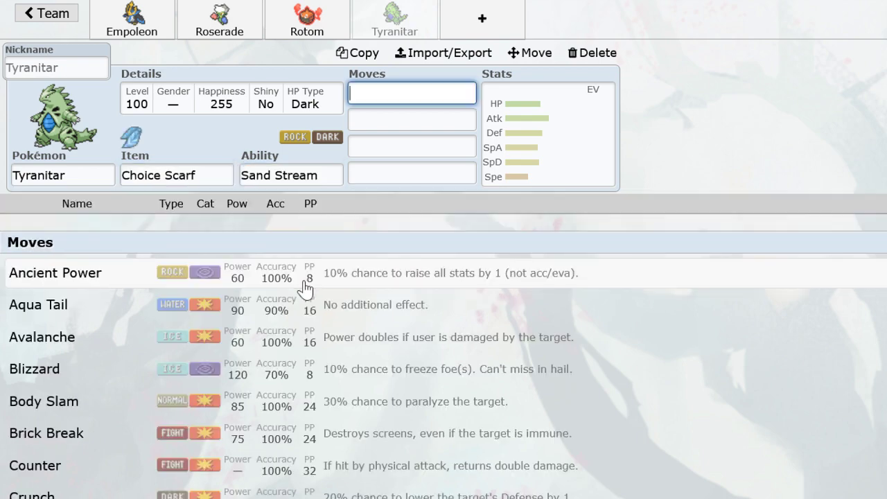
Give Tyranitar Crunch and Pursuit as its first two moves.
{"action": "scroll", "coordinate": [306, 281], "scroll_direction": "down", "scroll_amount": 5}
{"action": "scroll", "coordinate": [248, 273], "scroll_direction": "up", "scroll_amount": 1}
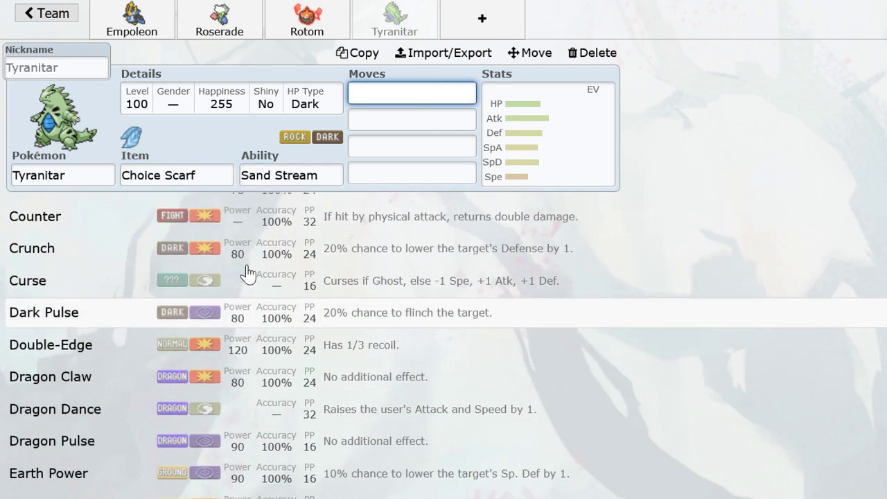
{"action": "left_click", "coordinate": [213, 270]}
{"action": "type", "text": "pu"}
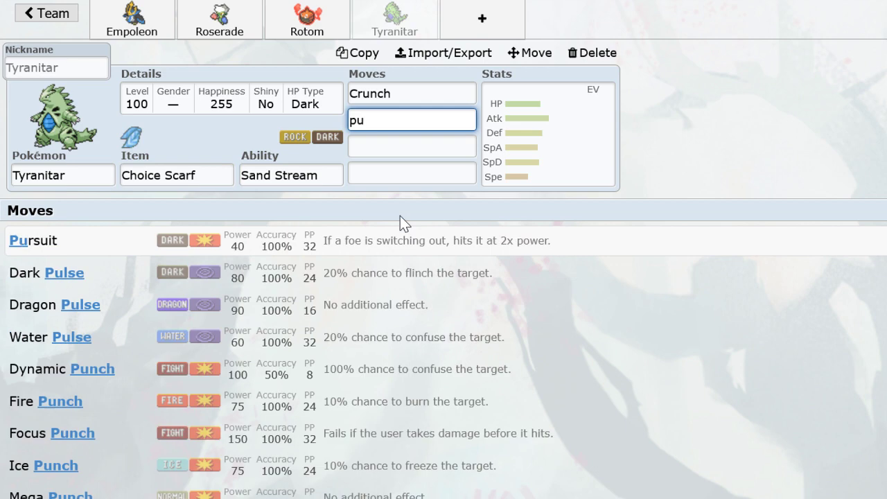
{"action": "left_click", "coordinate": [359, 252]}
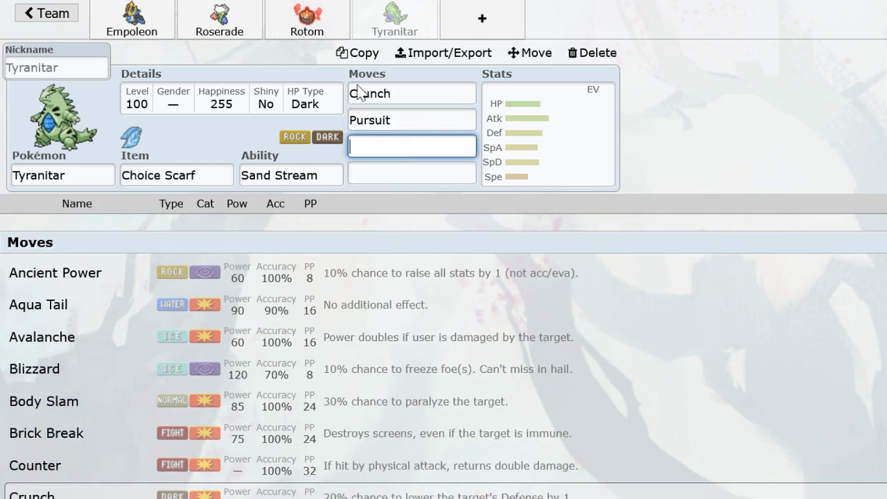
Fill Tyranitar's remaining two move slots with Superpower and Stone Edge.
{"action": "scroll", "coordinate": [315, 361], "scroll_direction": "down", "scroll_amount": 10}
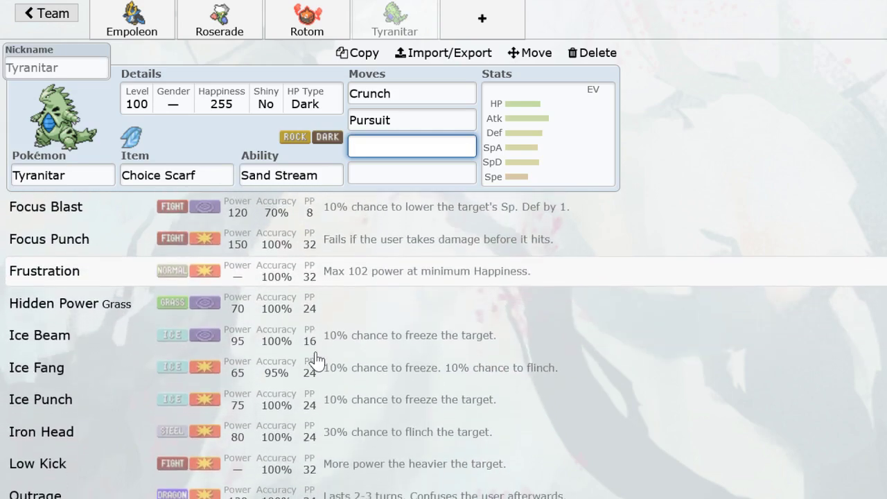
{"action": "scroll", "coordinate": [315, 360], "scroll_direction": "down", "scroll_amount": 5}
{"action": "scroll", "coordinate": [315, 361], "scroll_direction": "up", "scroll_amount": 1}
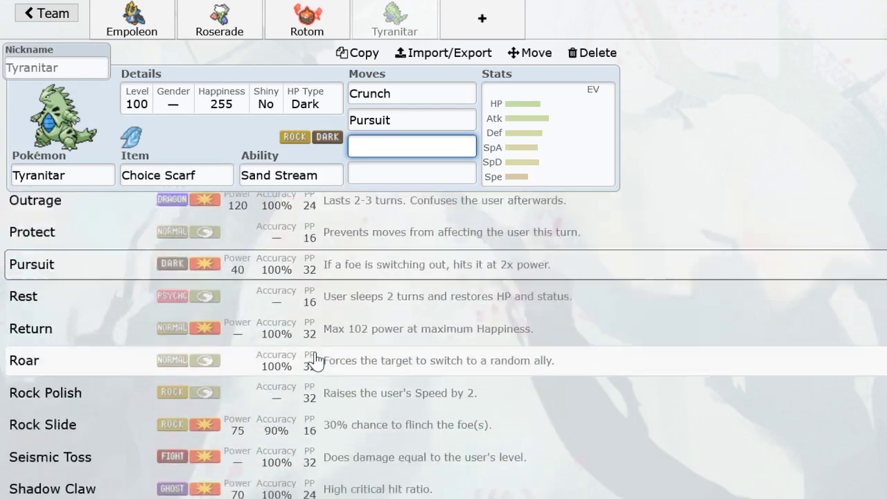
{"action": "scroll", "coordinate": [315, 360], "scroll_direction": "up", "scroll_amount": 10}
{"action": "type", "text": "supe"}
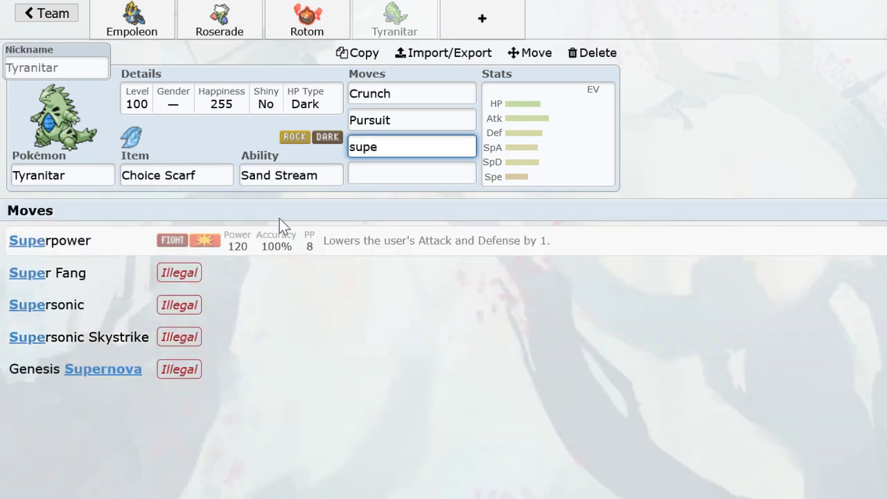
{"action": "left_click", "coordinate": [300, 250]}
{"action": "type", "text": "stoneed"}
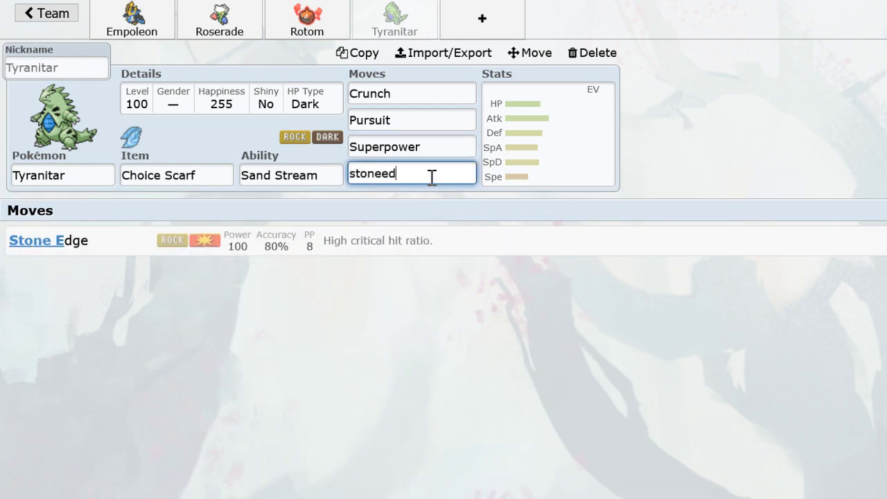
{"action": "key", "text": "Return"}
Apply the guessed Physical Scarf spread of 252 Atk / 4 SpD / 252 Spe to Tyranitar, and open an empty fifth team slot.
{"action": "left_click", "coordinate": [184, 242]}
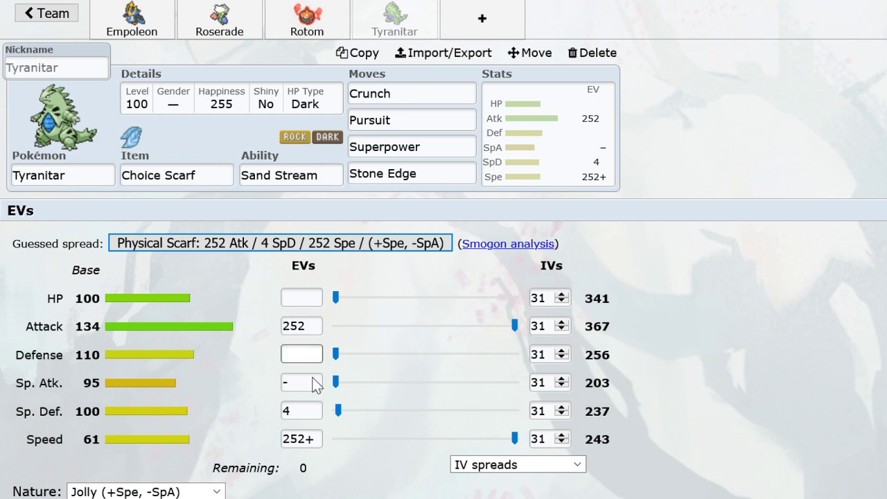
{"action": "left_click", "coordinate": [482, 33]}
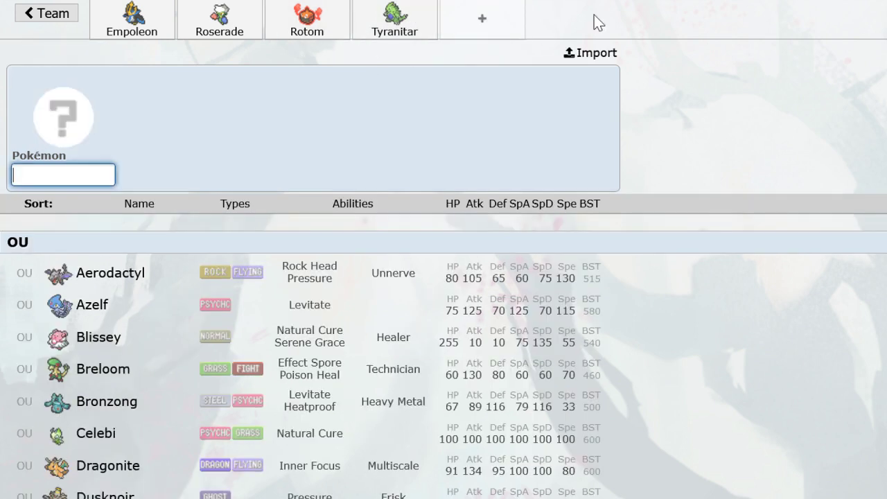
Add Gliscor as the fifth team member with Leftovers as its item.
{"action": "type", "text": "glisc"}
{"action": "left_click", "coordinate": [283, 250]}
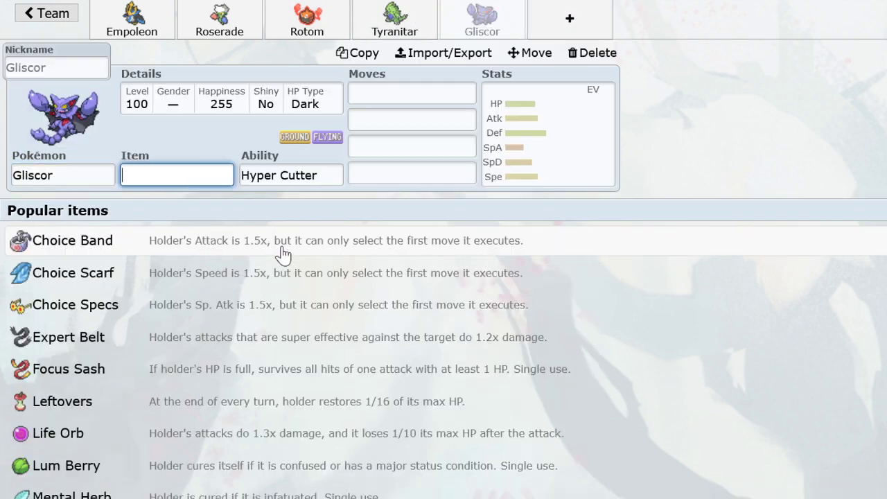
{"action": "type", "text": "lefto"}
{"action": "key", "text": "Return"}
Give Gliscor Earthquake and Taunt as its first two moves.
{"action": "type", "text": "ea"}
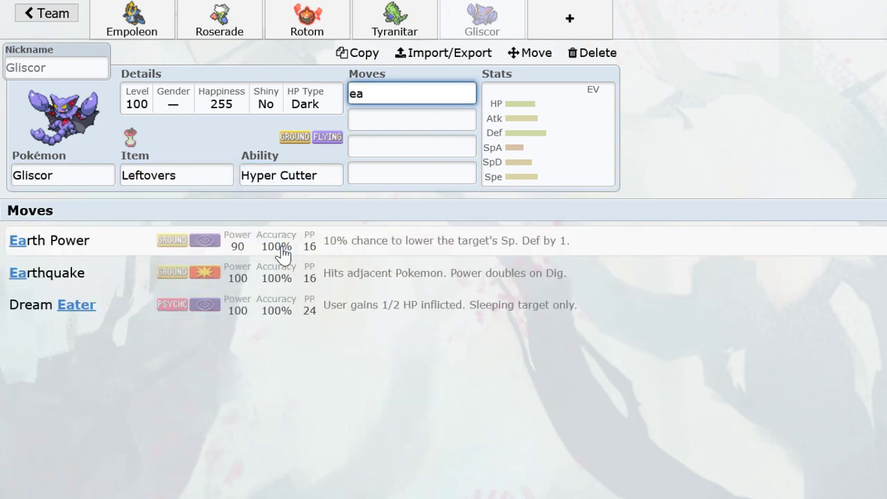
{"action": "left_click", "coordinate": [313, 281]}
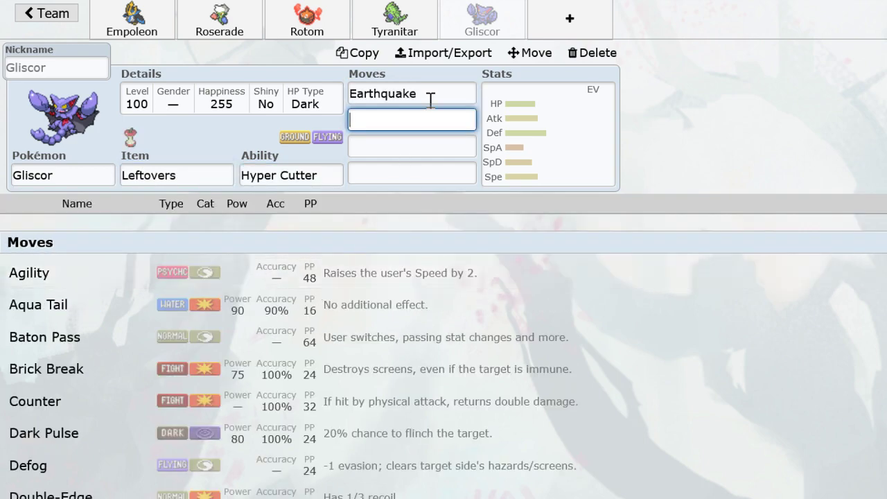
{"action": "type", "text": "taunt"}
{"action": "key", "text": "Return"}
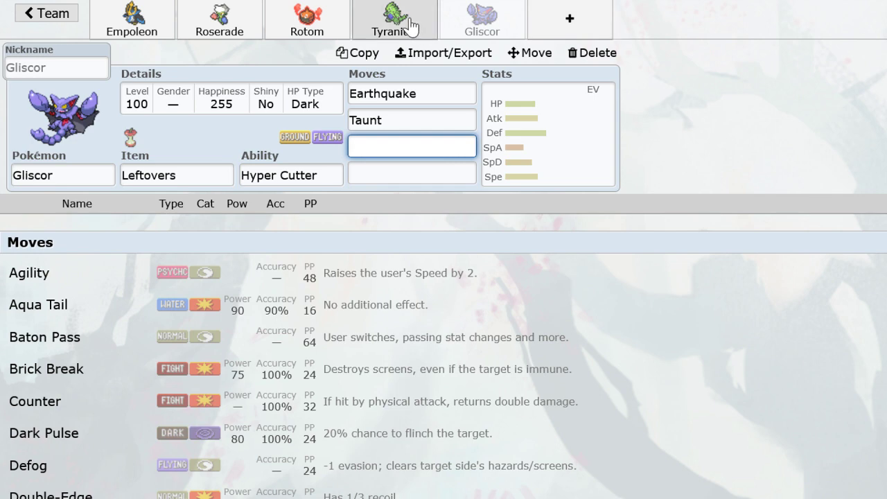
Review the sets of the four earlier team members, Empoleon, Roserade, Rotom-Heat and Tyranitar.
{"action": "left_click", "coordinate": [339, 20]}
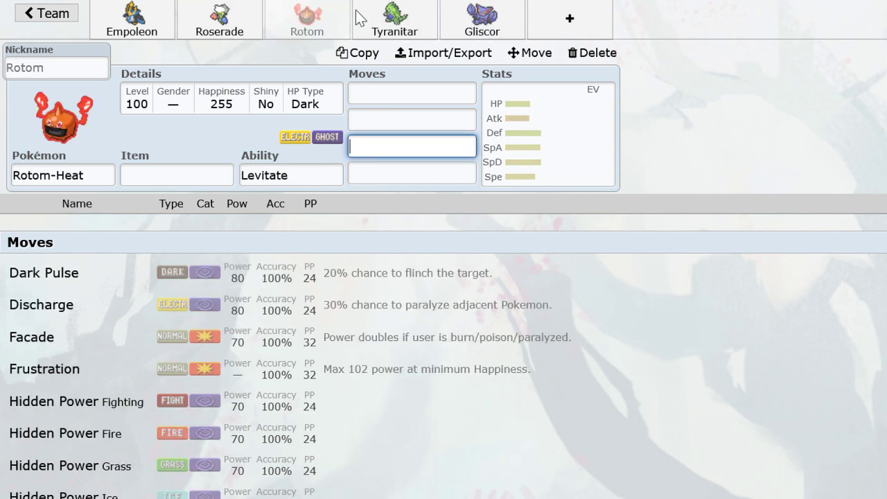
{"action": "left_click", "coordinate": [359, 17]}
{"action": "left_click", "coordinate": [198, 22]}
{"action": "left_click", "coordinate": [154, 14]}
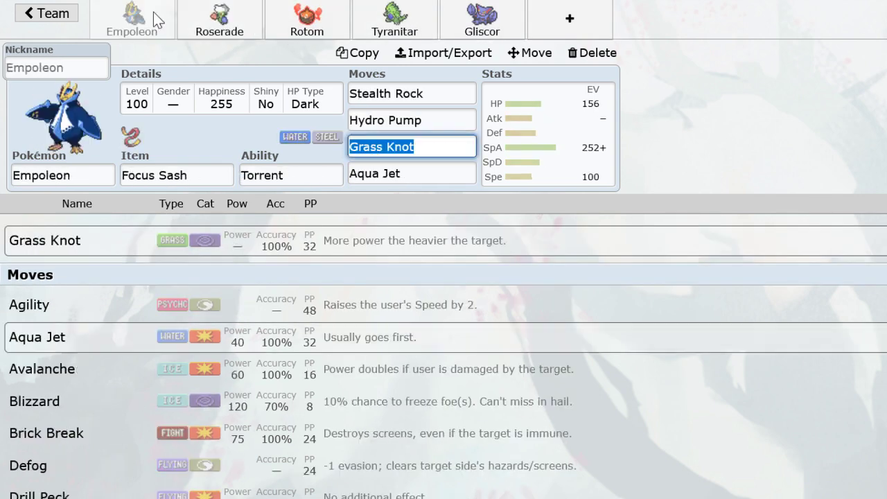
{"action": "left_click", "coordinate": [190, 21]}
{"action": "left_click", "coordinate": [156, 20]}
{"action": "left_click", "coordinate": [336, 22]}
{"action": "left_click", "coordinate": [419, 24]}
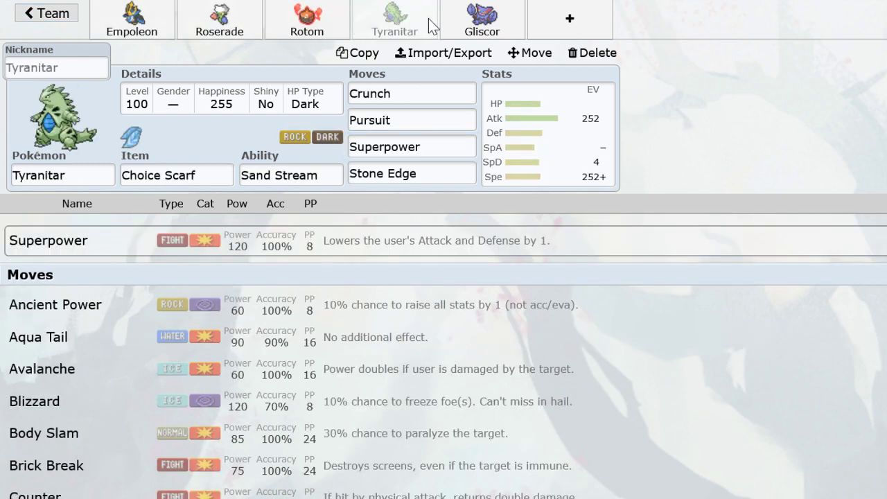
Fill Gliscor's remaining two move slots with Toxic and Roost.
{"action": "left_click", "coordinate": [482, 21]}
{"action": "type", "text": "tx"}
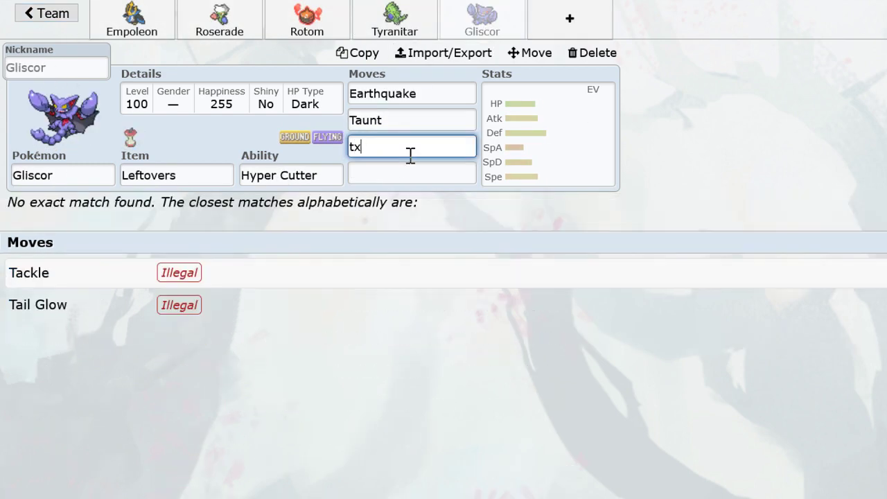
{"action": "key", "text": "BackSpace"}
{"action": "type", "text": "oxi"}
{"action": "key", "text": "Return"}
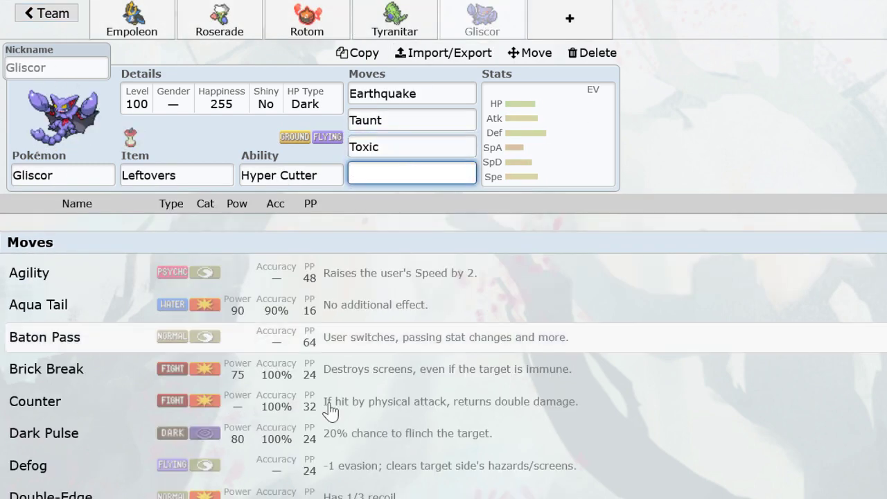
{"action": "scroll", "coordinate": [331, 410], "scroll_direction": "down", "scroll_amount": 10}
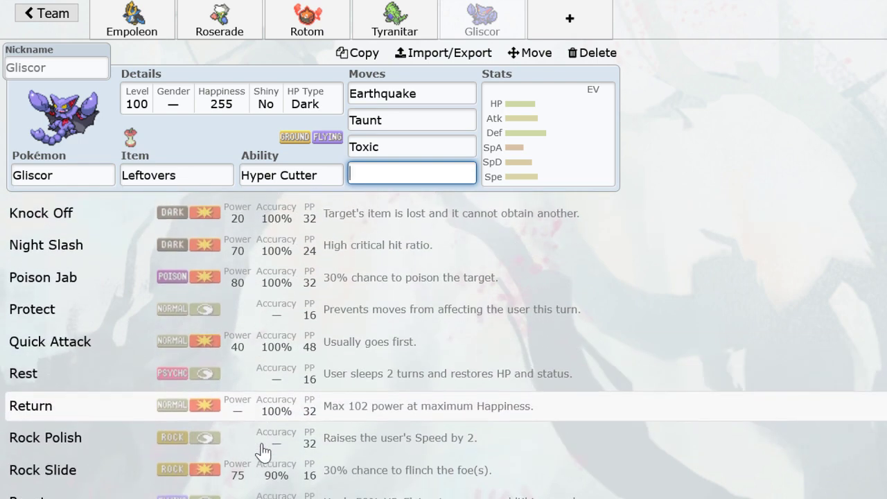
{"action": "left_click", "coordinate": [176, 493]}
Set Gliscor's HP EVs to 252 and its nature to Jolly (+Spe, -SpA).
{"action": "left_click_drag", "start_coordinate": [337, 281], "coordinate": [729, 340]}
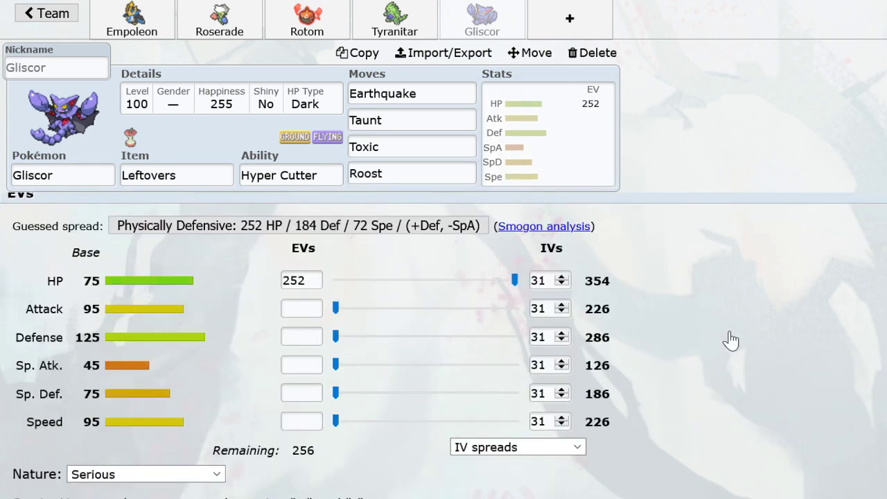
{"action": "left_click", "coordinate": [187, 473]}
{"action": "left_click", "coordinate": [161, 435]}
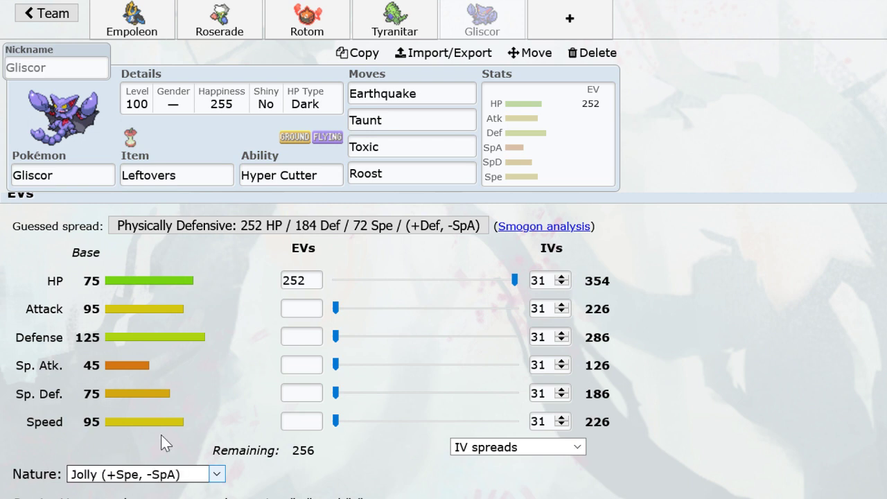
Try splitting Gliscor's remaining EVs into 36 Defense and 220 Speed.
{"action": "left_click_drag", "start_coordinate": [412, 425], "coordinate": [490, 423]}
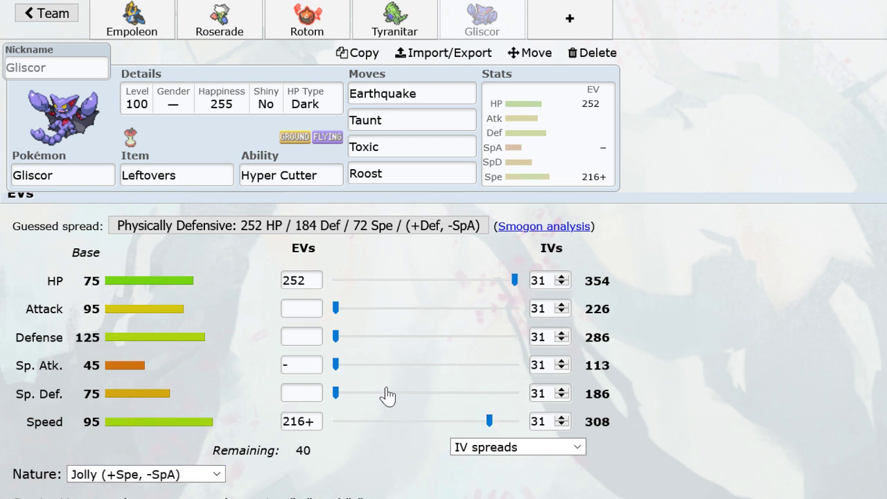
{"action": "left_click_drag", "start_coordinate": [336, 337], "coordinate": [362, 342]}
{"action": "left_click_drag", "start_coordinate": [489, 421], "coordinate": [494, 422]}
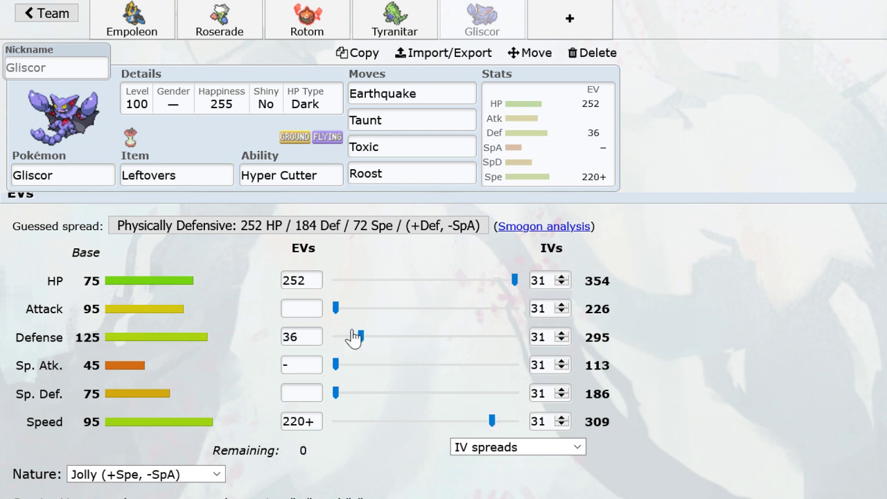
Set Gliscor's Speed EVs to 252 and its Defense EVs to 4.
{"action": "left_click_drag", "start_coordinate": [356, 337], "coordinate": [325, 341]}
{"action": "left_click_drag", "start_coordinate": [492, 421], "coordinate": [548, 424]}
{"action": "left_click_drag", "start_coordinate": [336, 337], "coordinate": [364, 343]}
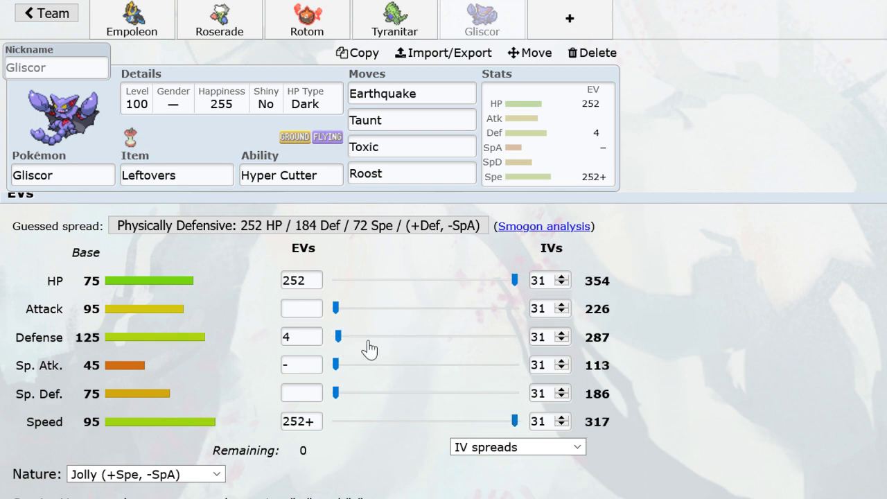
Add Jirachi as the sixth team member with Leftovers and the Serene Grace ability.
{"action": "left_click", "coordinate": [590, 20]}
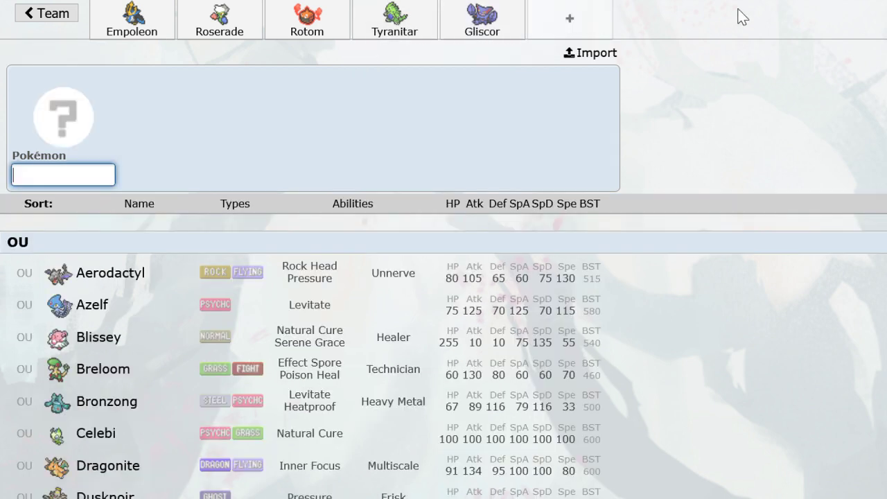
{"action": "type", "text": "ji"}
{"action": "left_click", "coordinate": [267, 289]}
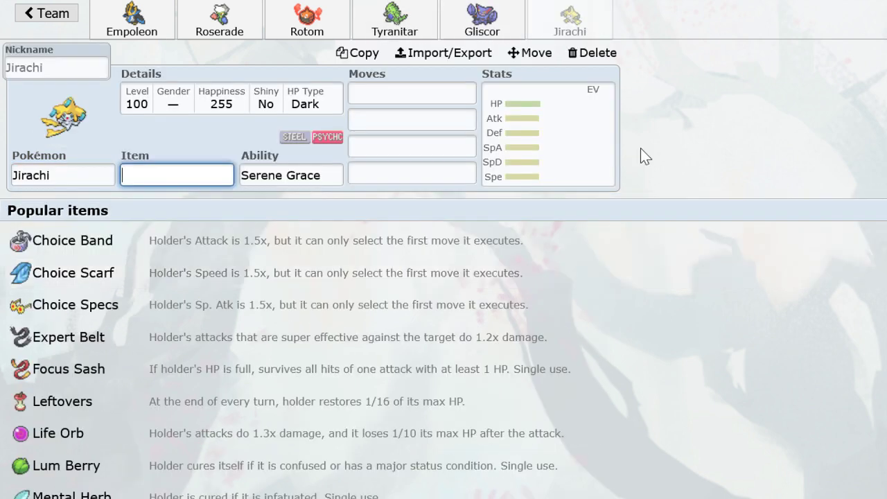
{"action": "type", "text": "lef"}
{"action": "key", "text": "Return"}
{"action": "key", "text": "Return"}
Give Jirachi the moves Wish, Calm Mind, Psychic and Thunderbolt.
{"action": "type", "text": "wis"}
{"action": "key", "text": "Return"}
{"action": "type", "text": "ca"}
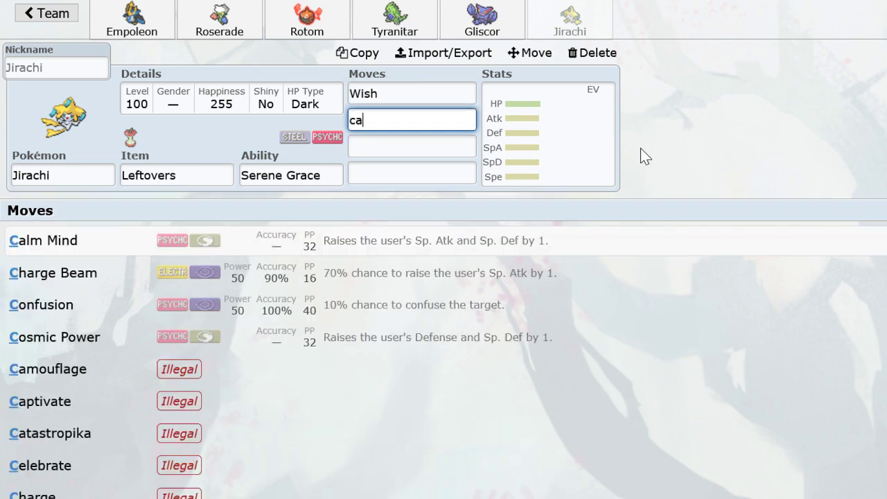
{"action": "key", "text": "Return"}
{"action": "type", "text": "psych"}
{"action": "key", "text": "Return"}
{"action": "type", "text": "thund"}
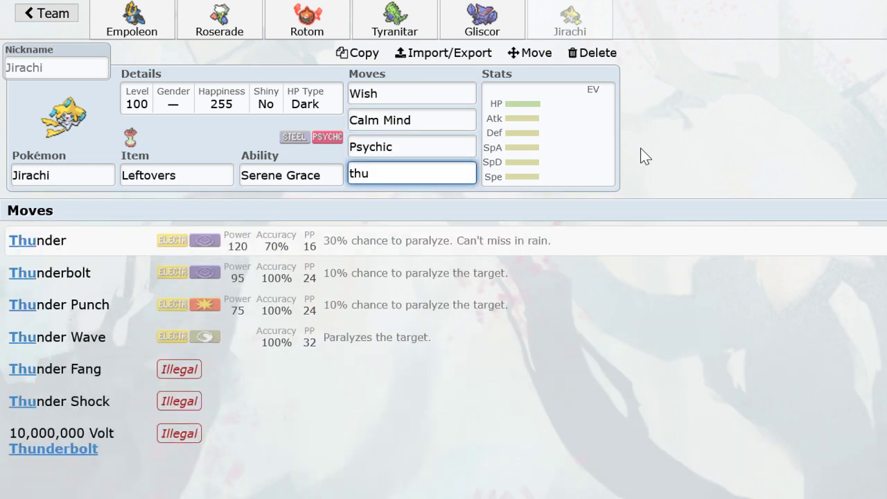
{"action": "left_click", "coordinate": [388, 274]}
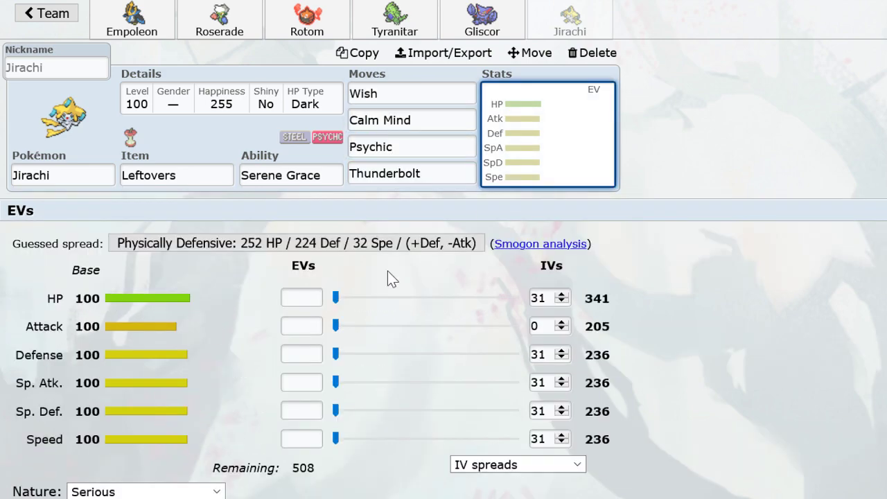
Give Jirachi 252 HP / 220 Def / 36 Spe EVs with a Bold (+Def, -Atk) nature.
{"action": "left_click_drag", "start_coordinate": [337, 300], "coordinate": [524, 325]}
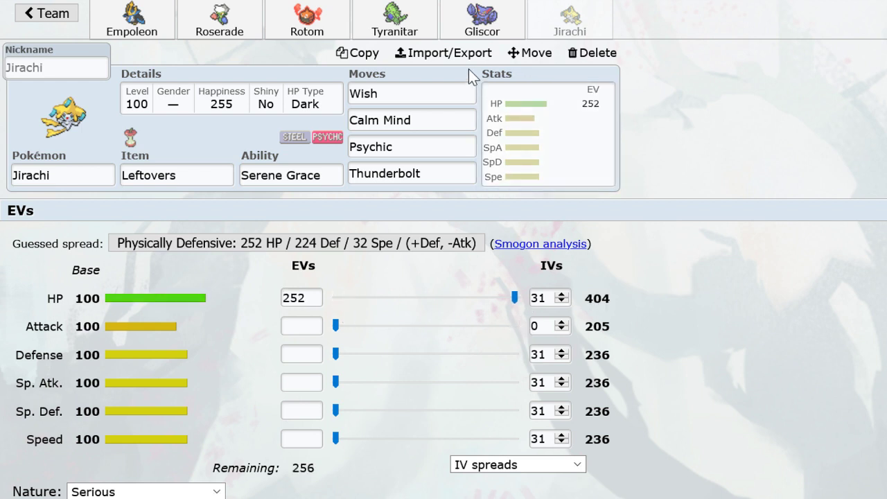
{"action": "left_click", "coordinate": [139, 492]}
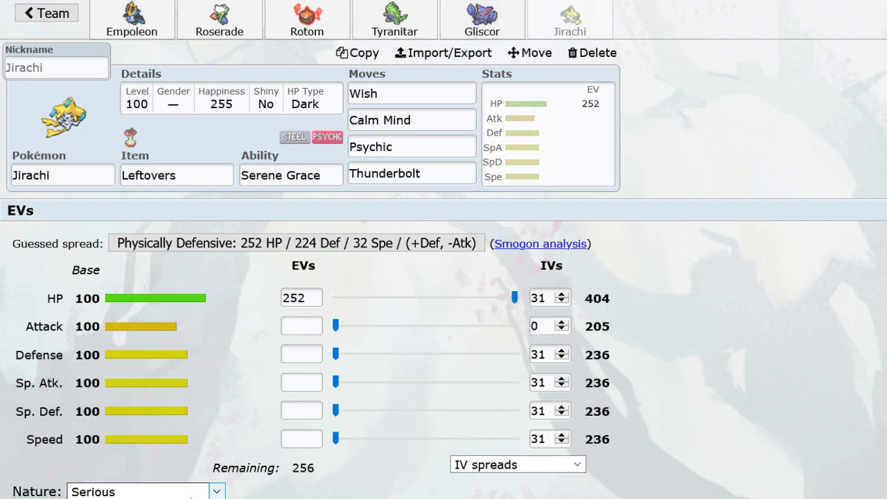
{"action": "left_click", "coordinate": [191, 496]}
{"action": "left_click_drag", "start_coordinate": [335, 355], "coordinate": [492, 364]}
{"action": "left_click_drag", "start_coordinate": [335, 438], "coordinate": [386, 439]}
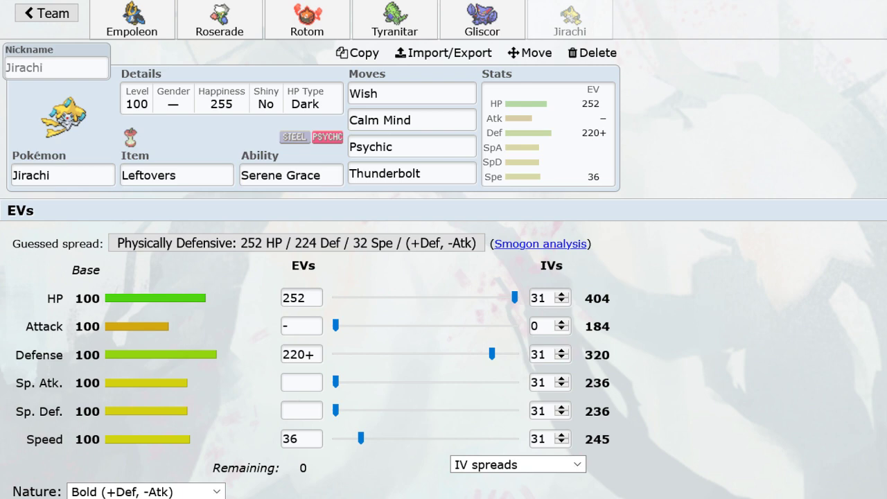
Review the finished sets of Gliscor, Tyranitar, Roserade and Jirachi for how they fit together.
{"action": "left_click", "coordinate": [471, 20]}
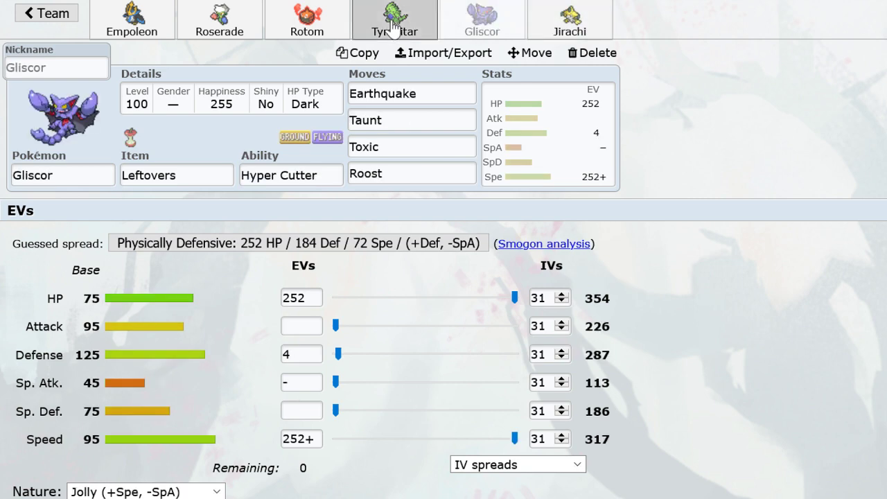
{"action": "left_click", "coordinate": [396, 21]}
{"action": "left_click", "coordinate": [220, 21]}
{"action": "left_click", "coordinate": [395, 23]}
{"action": "left_click", "coordinate": [464, 31]}
{"action": "left_click", "coordinate": [570, 20]}
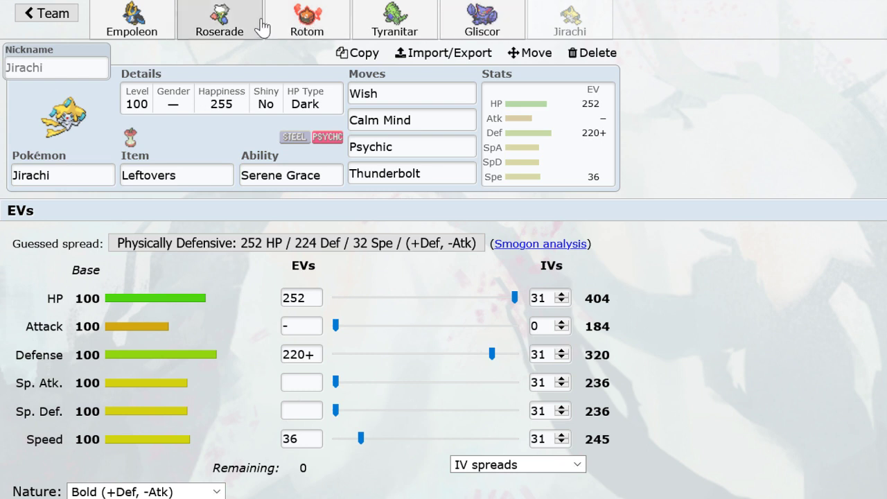
{"action": "left_click", "coordinate": [226, 16]}
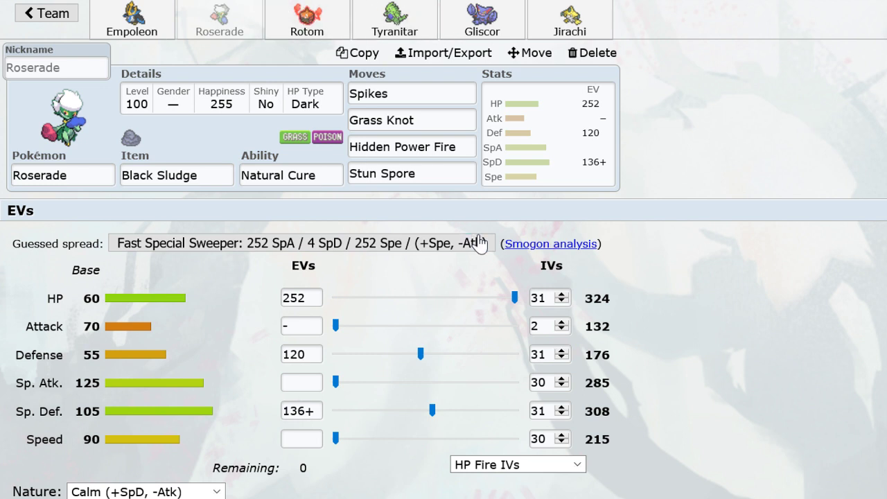
{"action": "left_click_drag", "start_coordinate": [441, 371], "coordinate": [460, 344]}
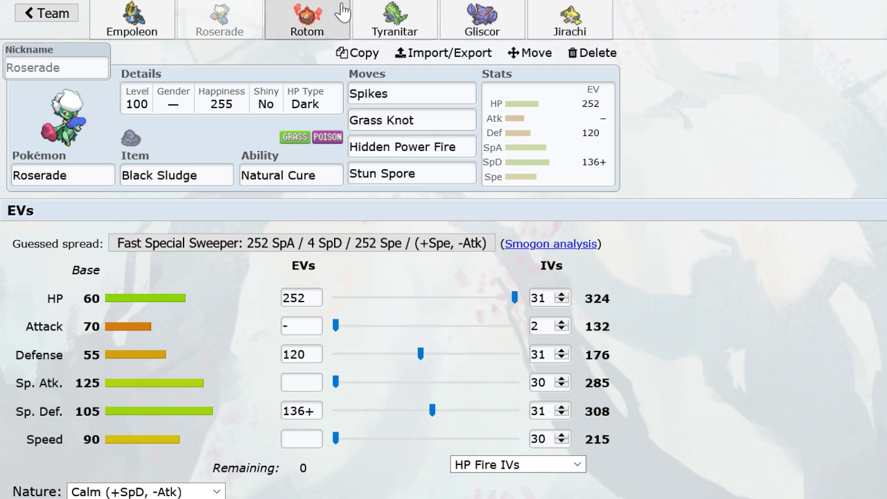
Replace lead Empoleon's held item with Chople Berry.
{"action": "left_click", "coordinate": [134, 22]}
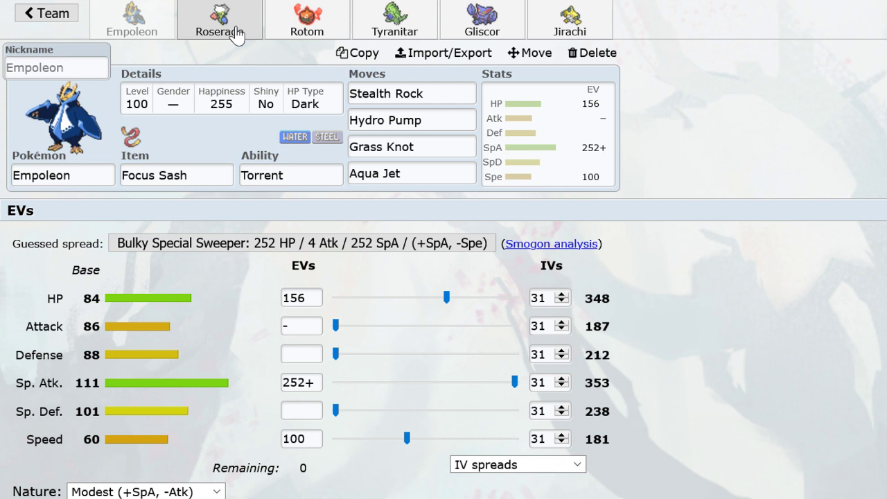
{"action": "left_click", "coordinate": [212, 176]}
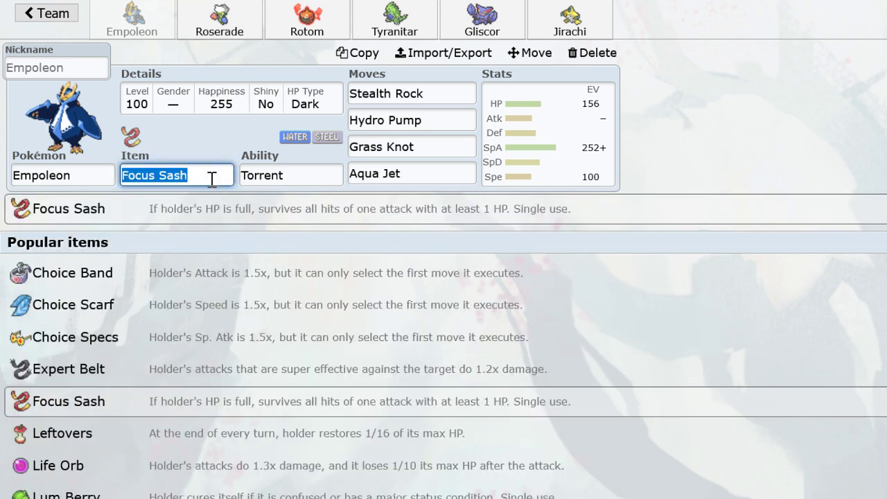
{"action": "type", "text": "chople"}
{"action": "key", "text": "Return"}
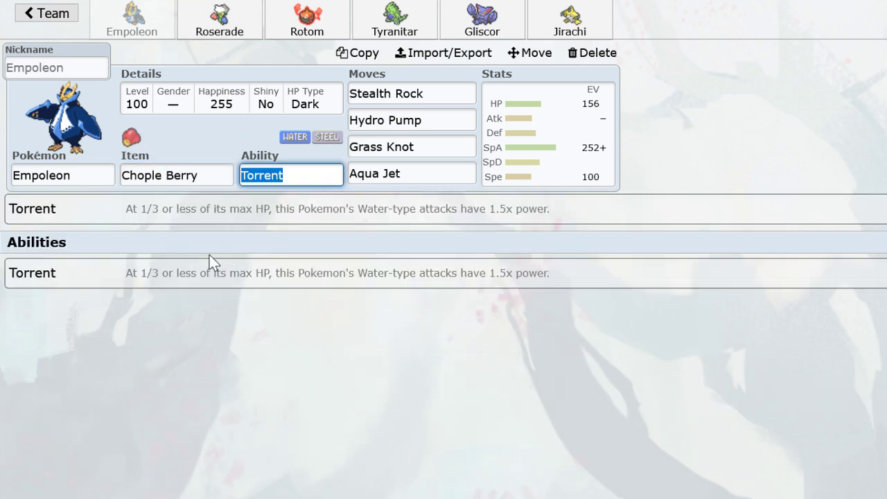
Examine Empoleon's item, moves and EV spread, and look over the Roserade and Gliscor sets.
{"action": "left_click", "coordinate": [224, 174]}
{"action": "double_click", "coordinate": [618, 152]}
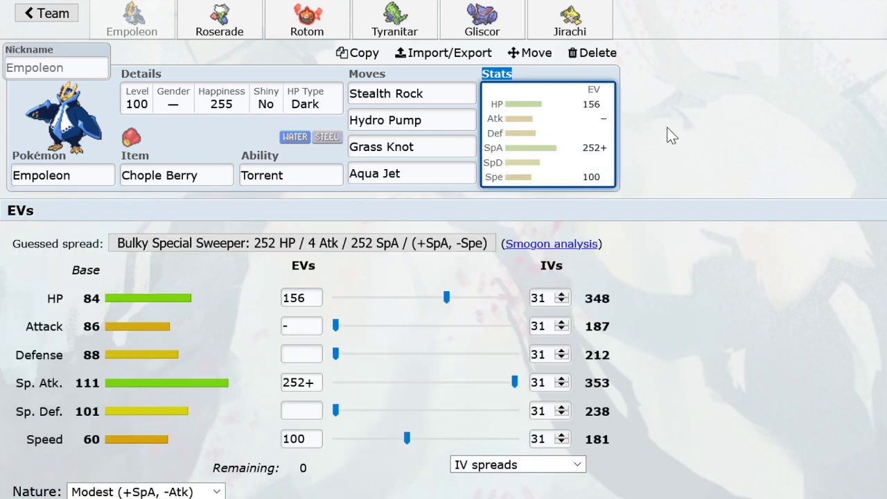
{"action": "left_click", "coordinate": [227, 173]}
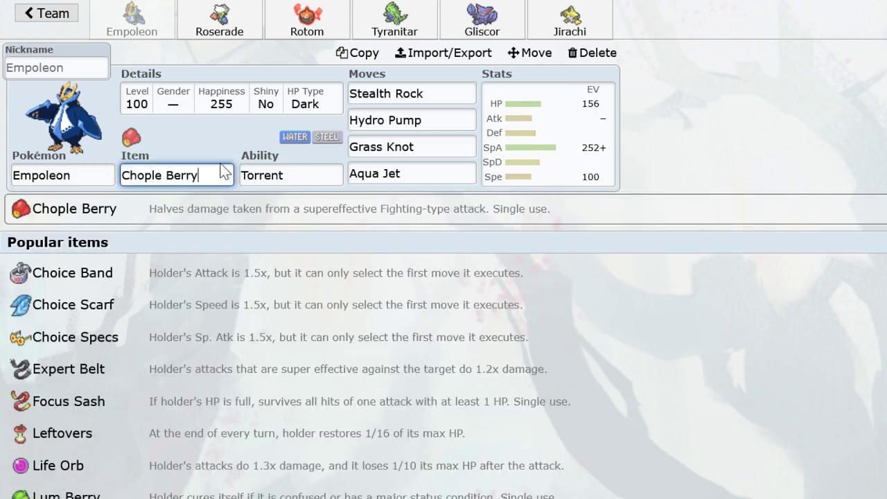
{"action": "left_click", "coordinate": [457, 121]}
{"action": "left_click", "coordinate": [575, 153]}
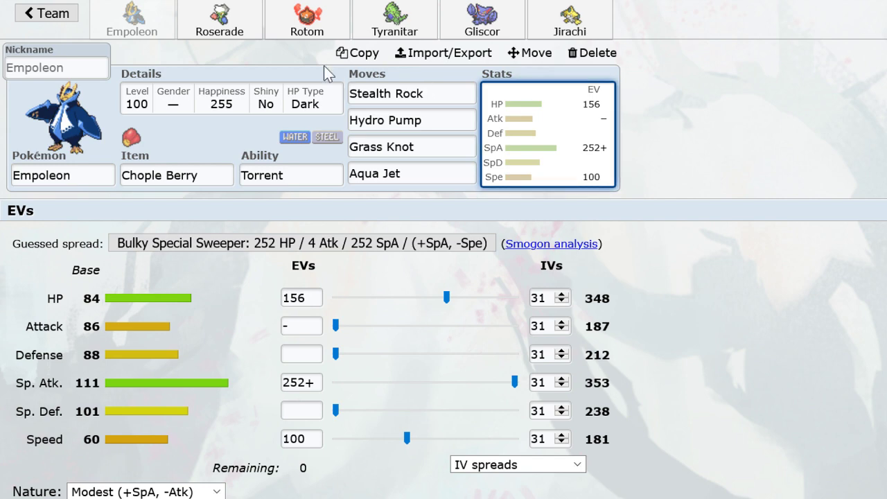
{"action": "left_click", "coordinate": [221, 26]}
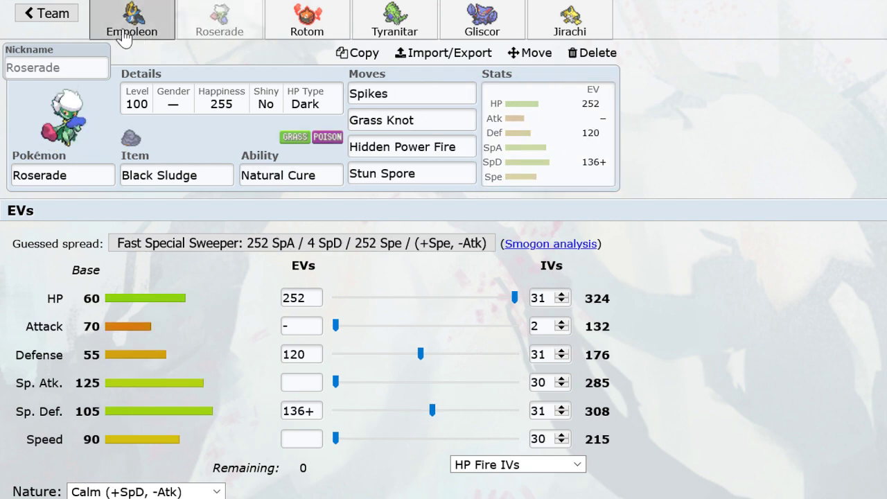
{"action": "left_click", "coordinate": [137, 38]}
{"action": "left_click", "coordinate": [468, 36]}
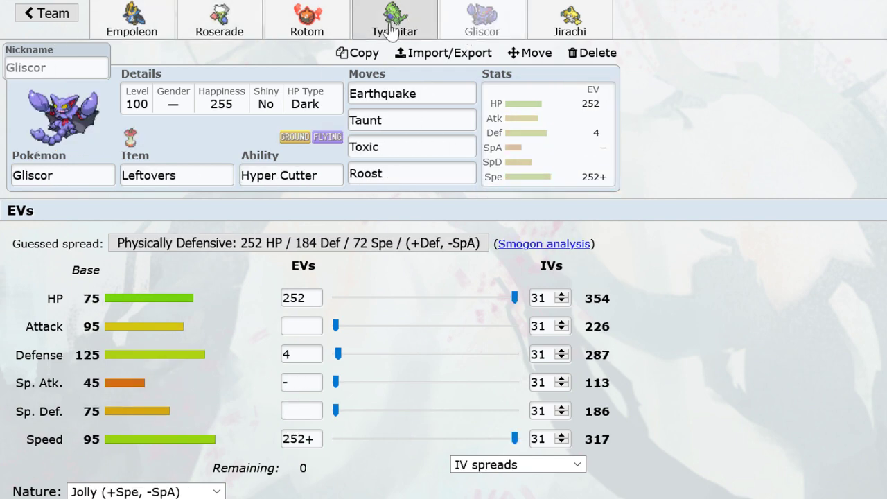
Look over the sets of Jirachi, Gliscor, Tyranitar, Rotom, Roserade and Empoleon once more.
{"action": "left_click", "coordinate": [570, 25]}
{"action": "left_click", "coordinate": [482, 24]}
{"action": "left_click", "coordinate": [420, 28]}
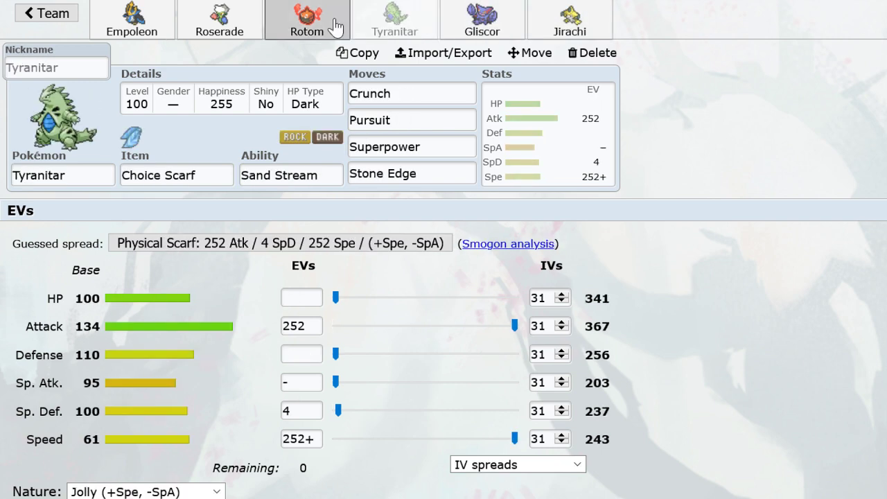
{"action": "left_click", "coordinate": [338, 26]}
{"action": "left_click", "coordinate": [244, 27]}
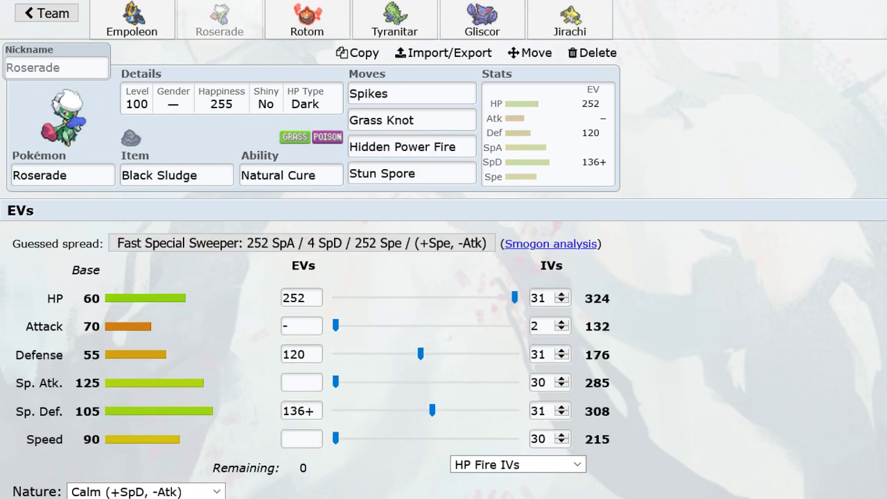
{"action": "left_click", "coordinate": [146, 29]}
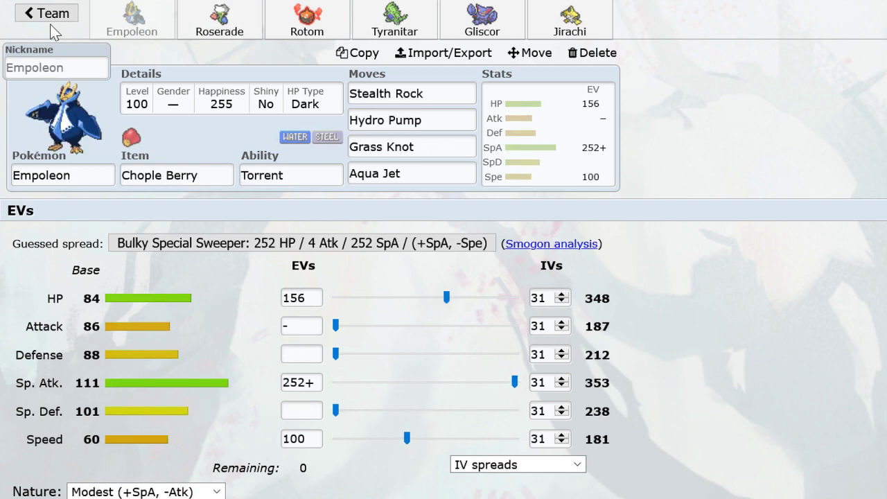
Delete all six Pokémon from the team, from Empoleon through Jirachi, to leave it empty.
{"action": "left_click", "coordinate": [597, 52]}
{"action": "left_click", "coordinate": [151, 15]}
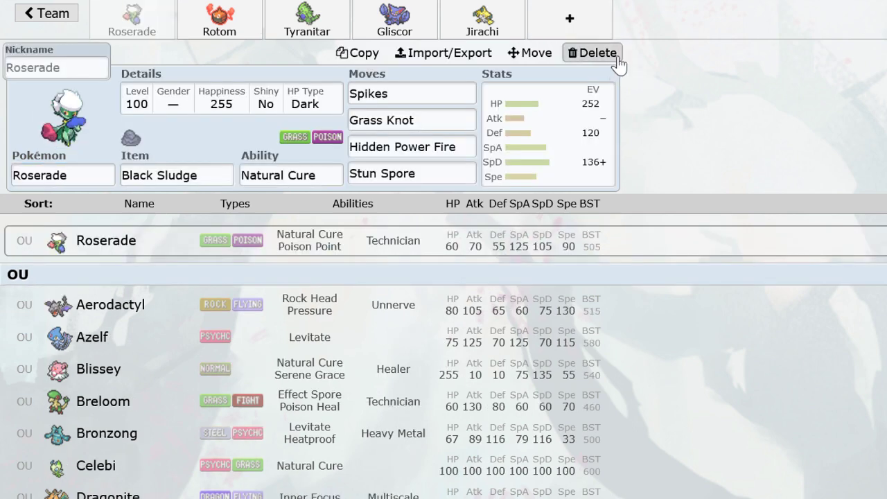
{"action": "left_click", "coordinate": [598, 52]}
{"action": "left_click", "coordinate": [121, 27]}
{"action": "left_click", "coordinate": [597, 54]}
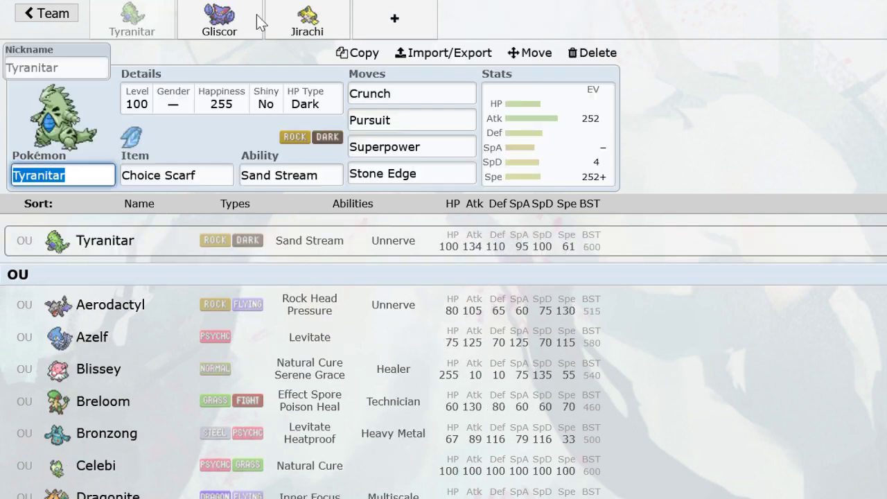
{"action": "left_click", "coordinate": [589, 55]}
{"action": "left_click", "coordinate": [221, 21]}
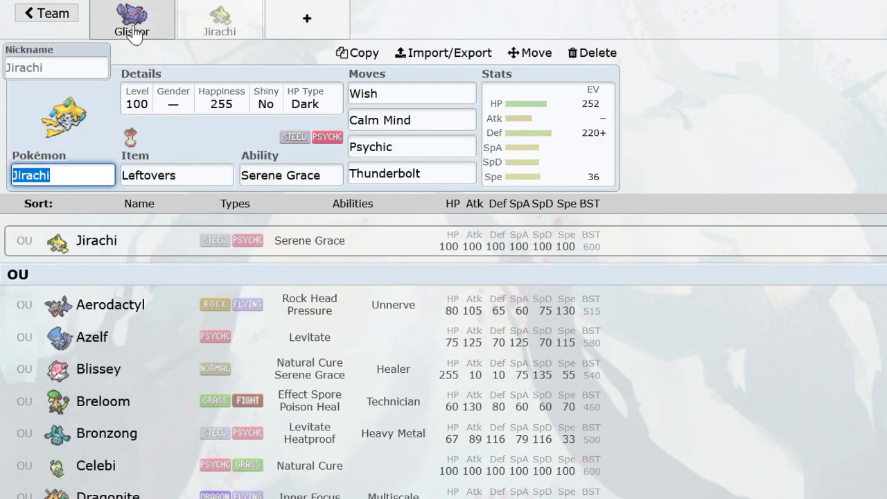
{"action": "left_click", "coordinate": [132, 21]}
{"action": "left_click", "coordinate": [592, 52]}
{"action": "left_click", "coordinate": [158, 22]}
{"action": "left_click", "coordinate": [594, 52]}
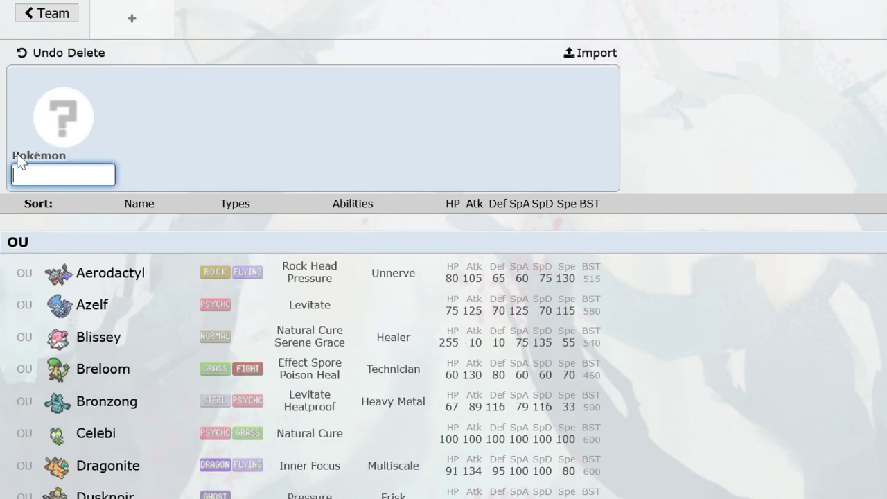
Add Swampert as the first team member and give it Leftovers.
{"action": "type", "text": "swamp"}
{"action": "key", "text": "Return"}
{"action": "type", "text": "lefto"}
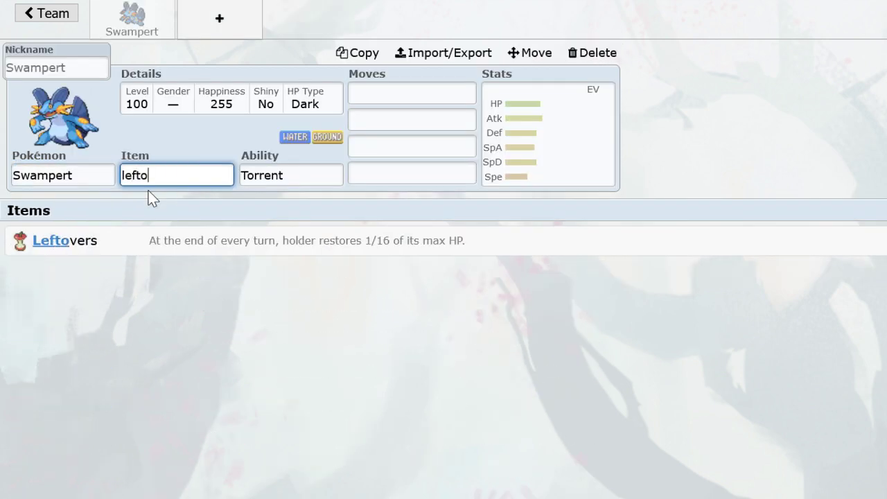
{"action": "key", "text": "Return"}
Give Swampert the moves Stealth Rock, Earthquake, Ice Beam and Roar.
{"action": "type", "text": "stealt"}
{"action": "key", "text": "Return"}
{"action": "type", "text": "ea"}
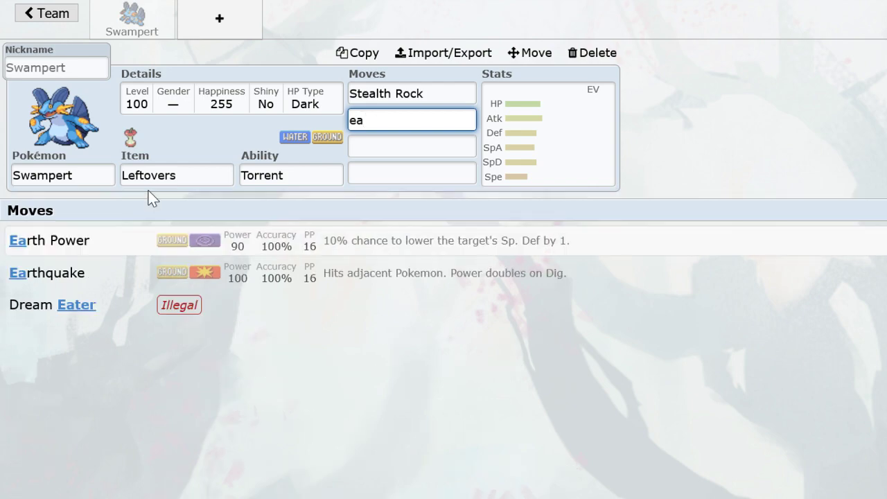
{"action": "left_click", "coordinate": [228, 275]}
{"action": "type", "text": "icebeam"}
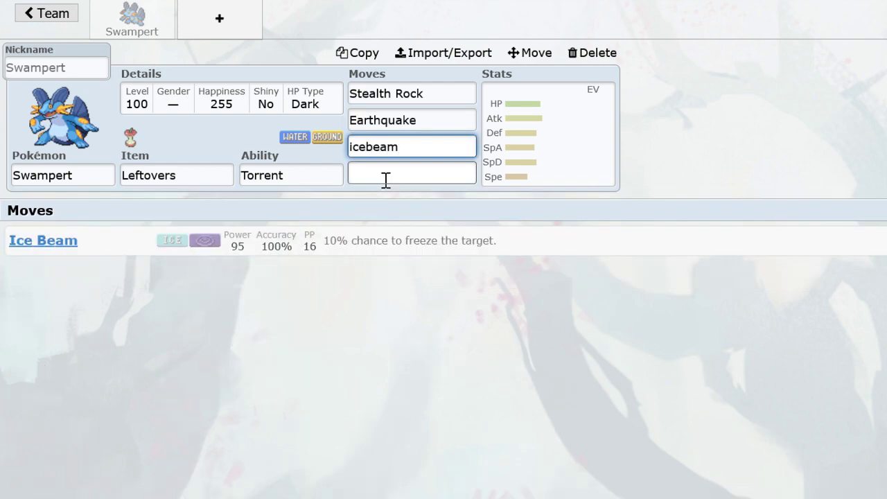
{"action": "key", "text": "Return"}
{"action": "scroll", "coordinate": [361, 269], "scroll_direction": "down", "scroll_amount": 5}
{"action": "scroll", "coordinate": [361, 268], "scroll_direction": "down", "scroll_amount": 5}
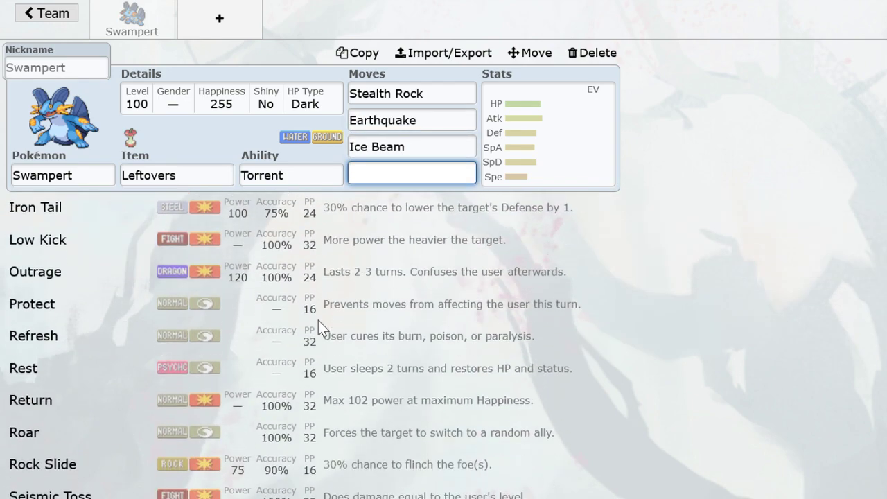
{"action": "left_click", "coordinate": [229, 421]}
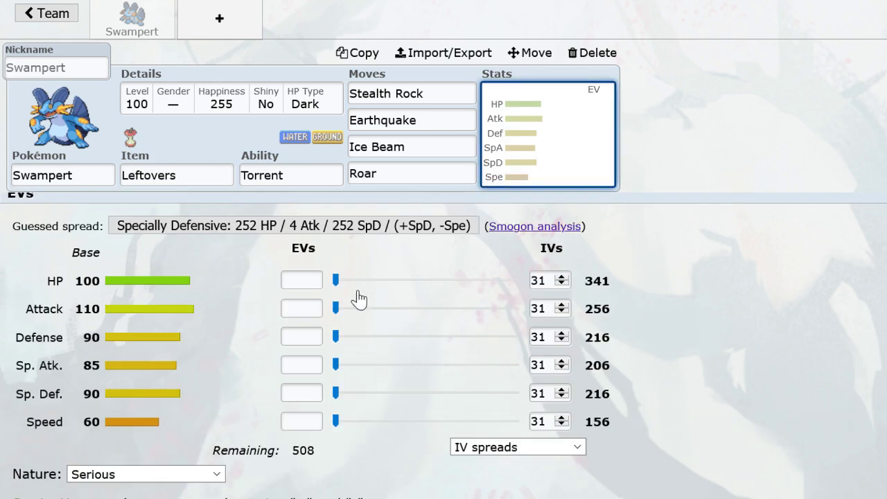
Set Swampert's EVs to 252 HP / 252 Def with a Relaxed (+Def, -Spe) nature.
{"action": "left_click_drag", "start_coordinate": [359, 282], "coordinate": [524, 283]}
{"action": "left_click_drag", "start_coordinate": [366, 338], "coordinate": [527, 337]}
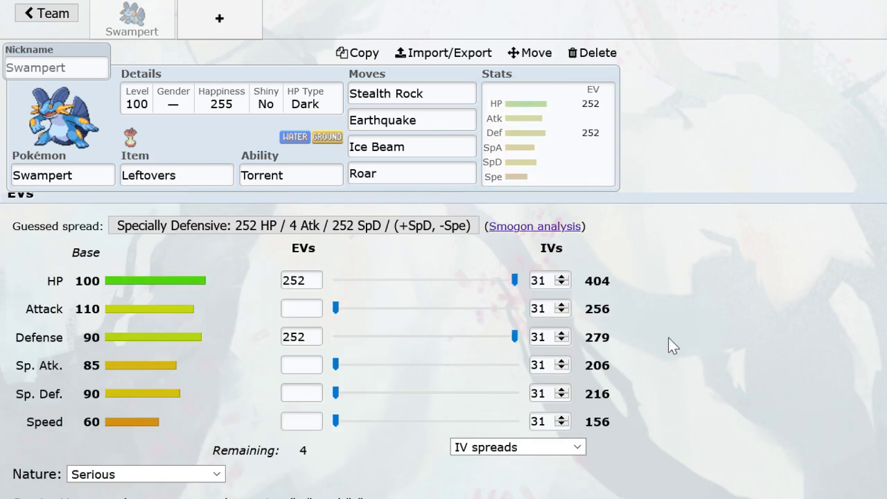
{"action": "left_click", "coordinate": [146, 474]}
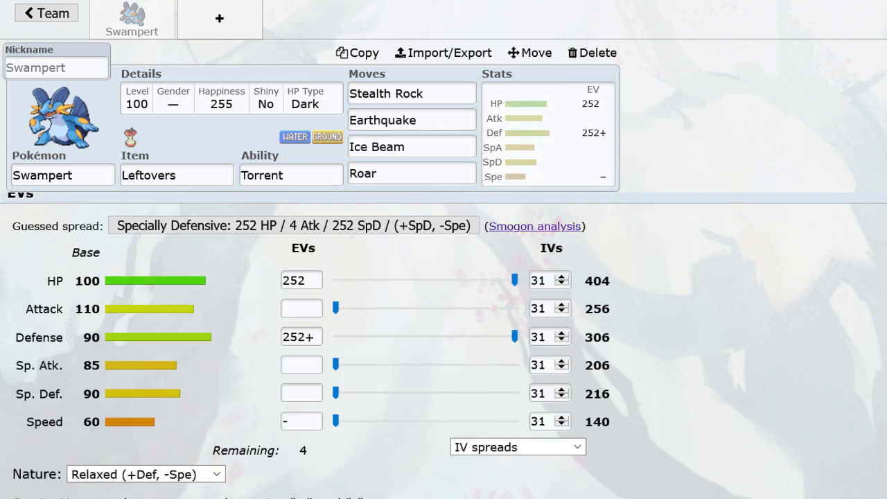
Add Skarmory as the second team member with Leftovers and the Keen Eye ability.
{"action": "left_click", "coordinate": [219, 18]}
{"action": "type", "text": "ska"}
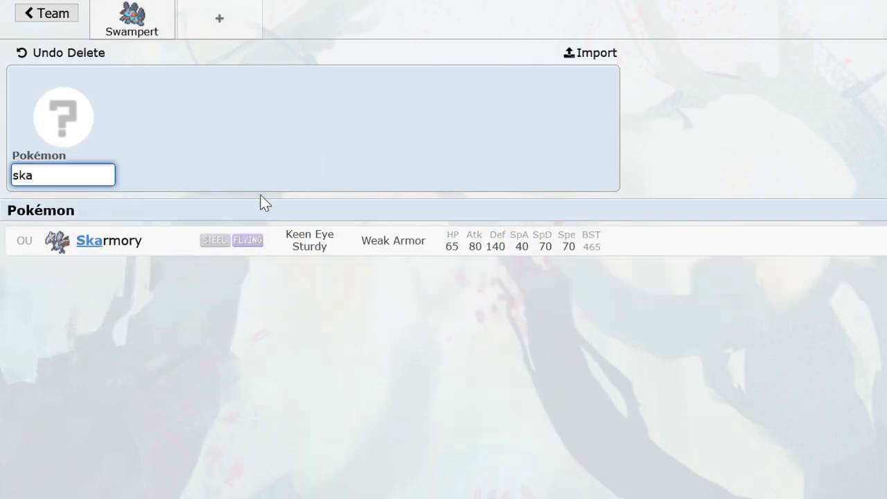
{"action": "left_click", "coordinate": [205, 233]}
{"action": "type", "text": "left"}
{"action": "key", "text": "Return"}
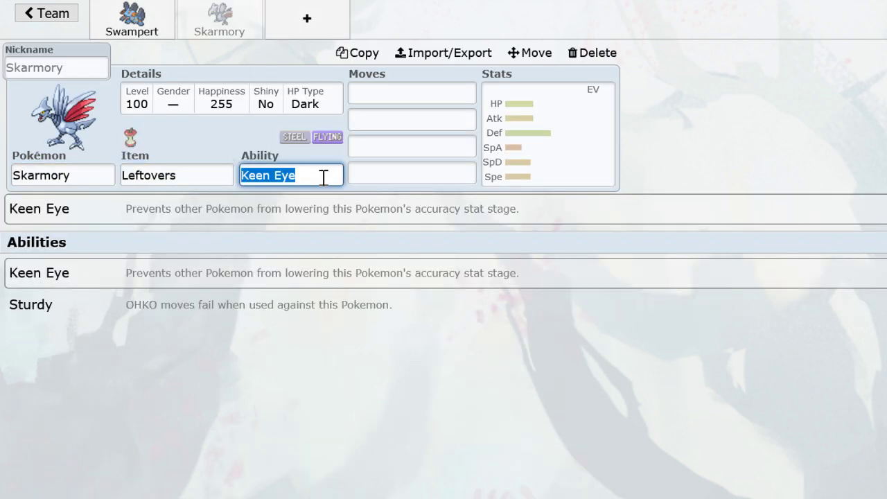
{"action": "key", "text": "Return"}
Give Skarmory the moves Spikes, Roost, Whirlwind and Brave Bird.
{"action": "type", "text": "sp"}
{"action": "key", "text": "Return"}
{"action": "scroll", "coordinate": [298, 374], "scroll_direction": "down", "scroll_amount": 15}
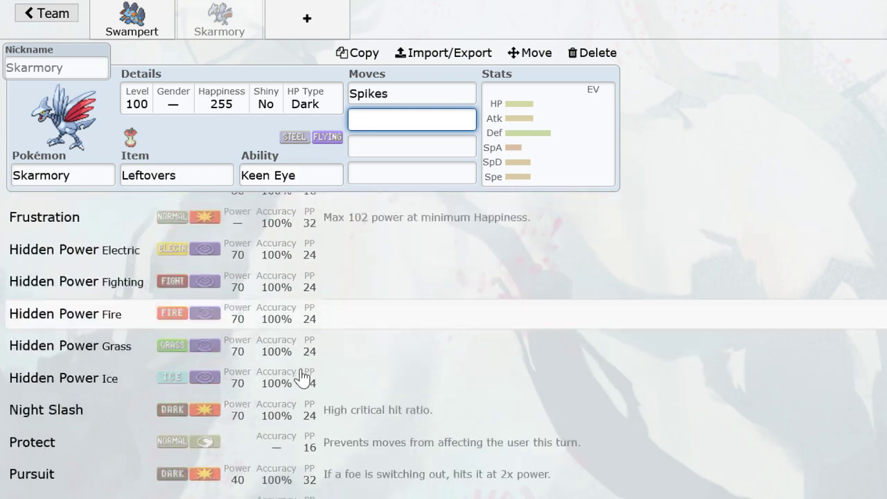
{"action": "left_click", "coordinate": [285, 346]}
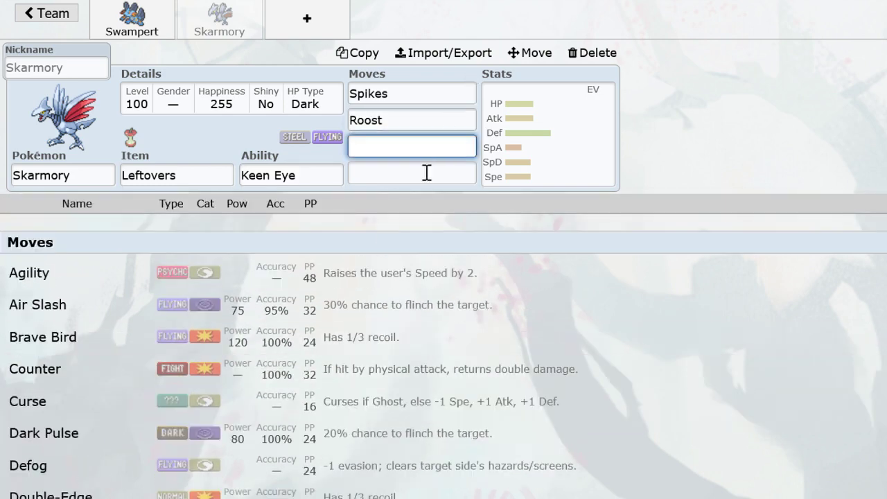
{"action": "type", "text": "whi"}
{"action": "left_click", "coordinate": [362, 240]}
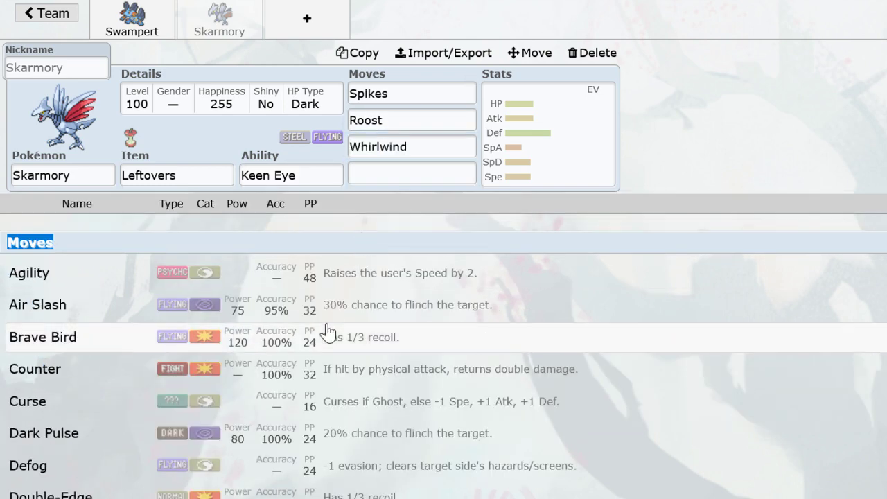
{"action": "type", "text": "b"}
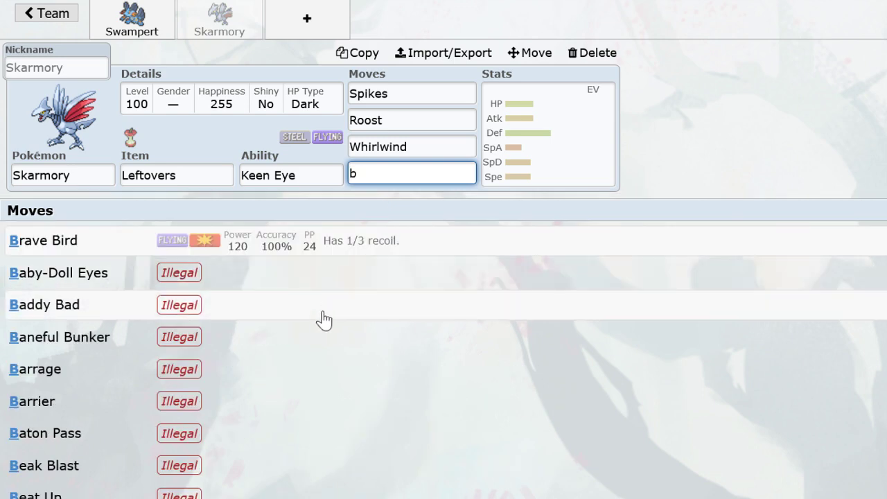
{"action": "left_click", "coordinate": [303, 242]}
Set Skarmory's EVs to 252 HP / 4 Def / 252 SpD with a Careful (+SpD, -SpA) nature.
{"action": "left_click_drag", "start_coordinate": [336, 298], "coordinate": [600, 300]}
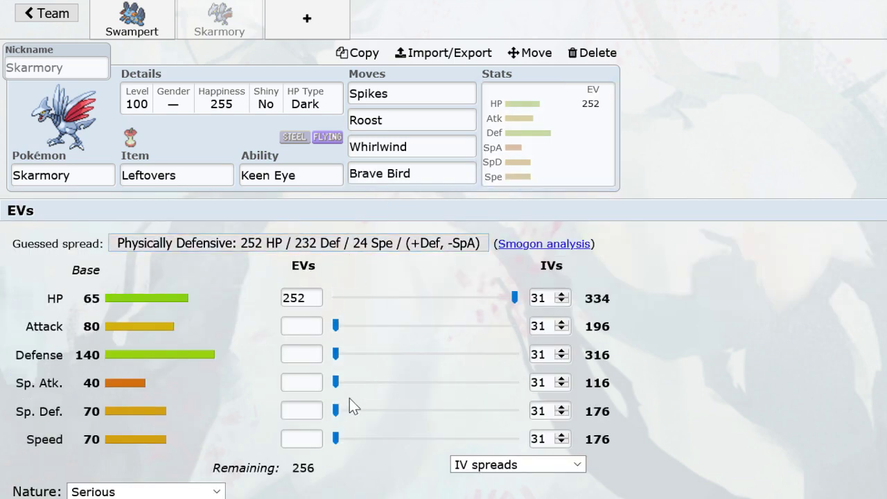
{"action": "left_click_drag", "start_coordinate": [336, 411], "coordinate": [626, 407]}
{"action": "mouse_move", "coordinate": [336, 354]}
{"action": "left_mouse_down"}
{"action": "mouse_move", "coordinate": [386, 366]}
{"action": "mouse_move", "coordinate": [339, 355]}
{"action": "left_mouse_up"}
{"action": "left_click", "coordinate": [214, 491]}
{"action": "left_click", "coordinate": [156, 494]}
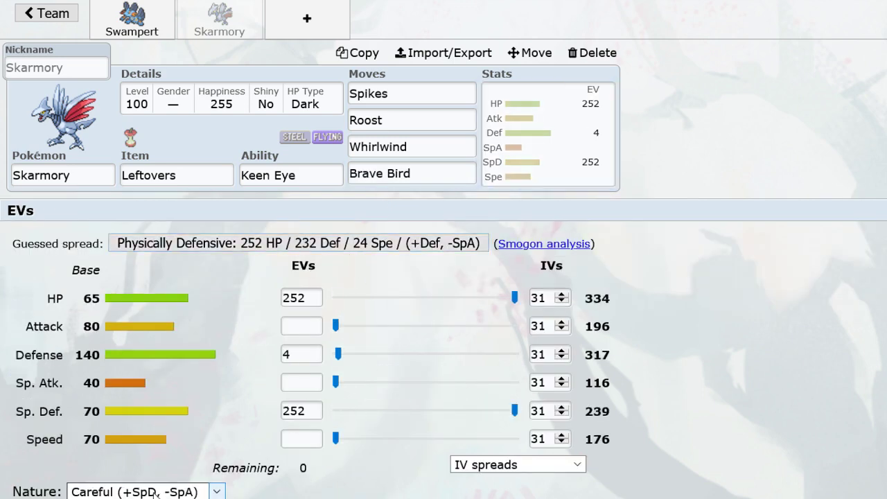
Add Tyranitar as the third team member without a set, and search for "heat" to fill the fourth slot.
{"action": "left_click", "coordinate": [307, 18]}
{"action": "type", "text": "ty"}
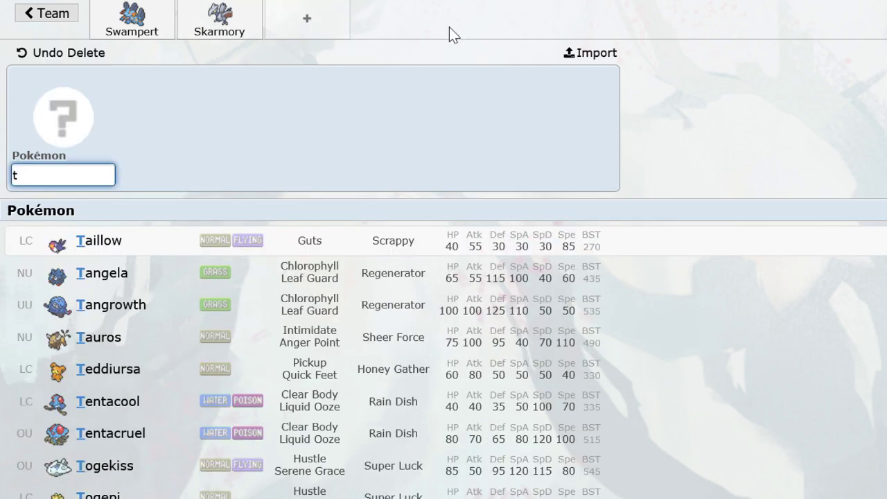
{"action": "left_click", "coordinate": [244, 284]}
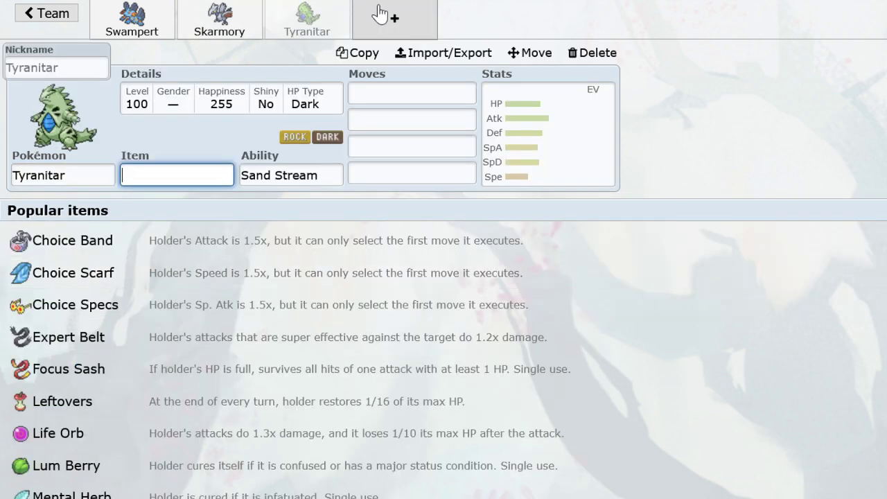
{"action": "left_click", "coordinate": [393, 18]}
{"action": "type", "text": "heat"}
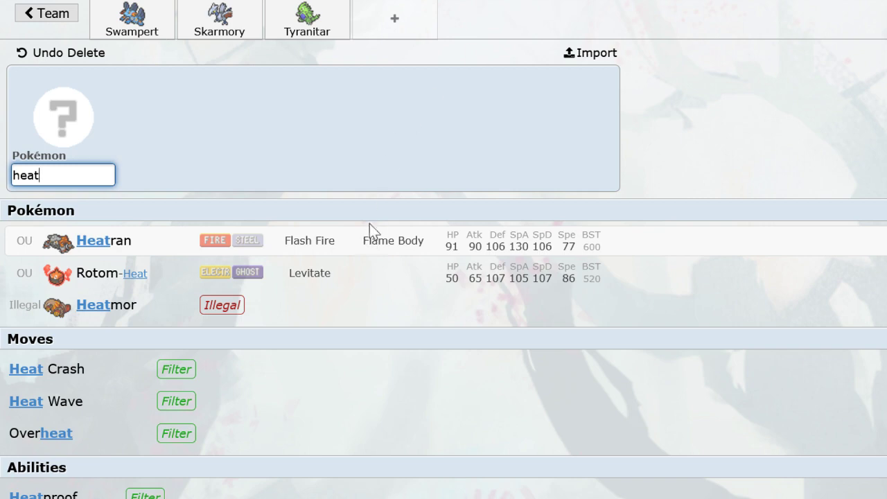
Add Heatran as the fourth team member and give it Leftovers as its held item.
{"action": "key", "text": "Return"}
{"action": "type", "text": "lefto"}
{"action": "key", "text": "Return"}
Set Heatran's first two moves to Substitute and Toxic.
{"action": "type", "text": "u"}
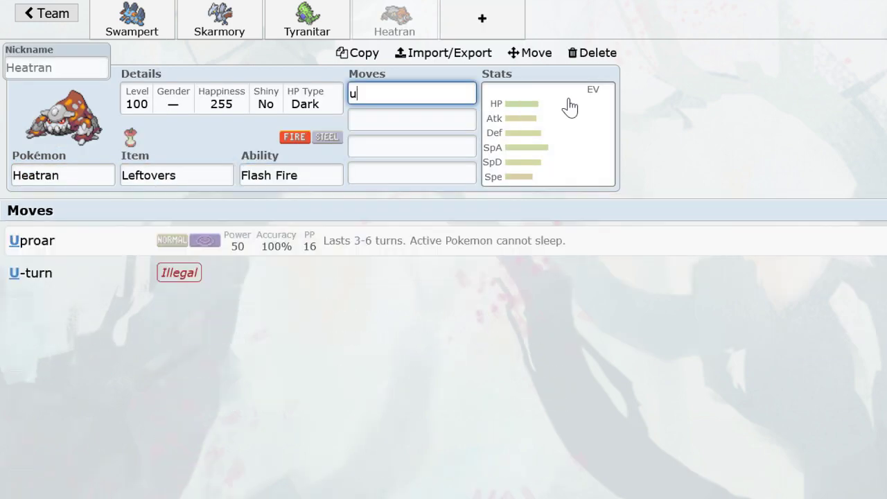
{"action": "type", "text": "b"}
{"action": "key", "text": "BackSpace"}
{"action": "key", "text": "BackSpace"}
{"action": "type", "text": "substi"}
{"action": "key", "text": "Return"}
{"action": "type", "text": "t"}
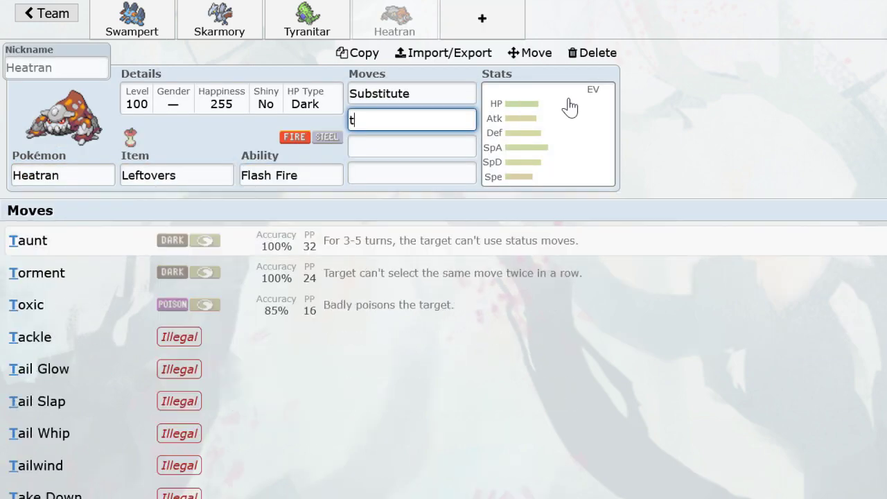
{"action": "type", "text": "oxic"}
{"action": "key", "text": "Return"}
Set Heatran's remaining two moves to Fire Blast and Earth Power.
{"action": "type", "text": "fi"}
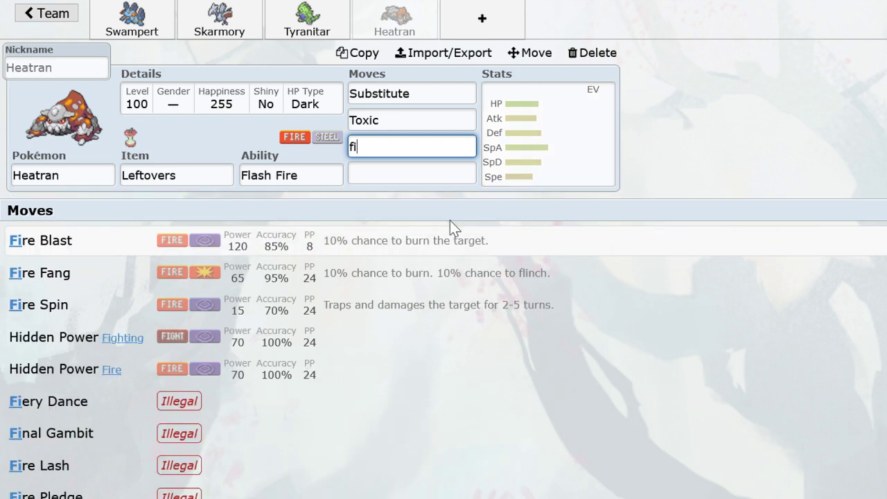
{"action": "left_click", "coordinate": [419, 249]}
{"action": "type", "text": "e"}
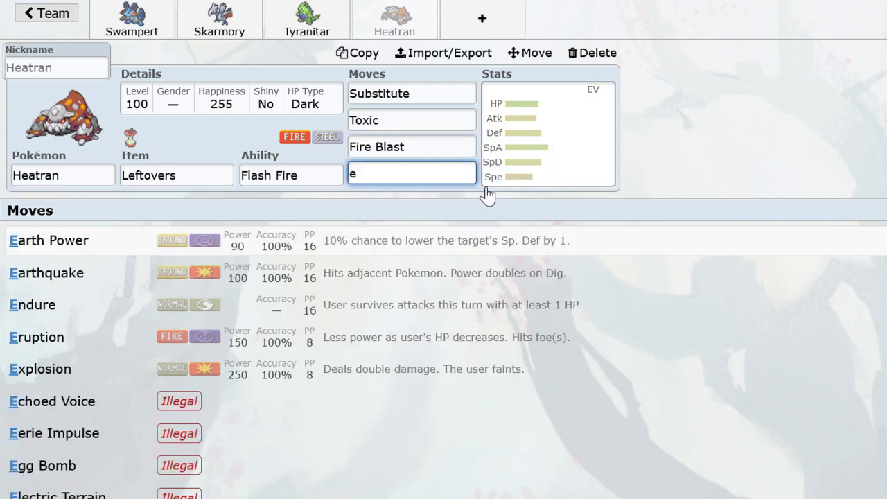
{"action": "left_click", "coordinate": [407, 248]}
Give Heatran 252 Special Attack, 252 Speed and 4 Special Defense EVs with a Timid nature.
{"action": "key", "text": "Tab"}
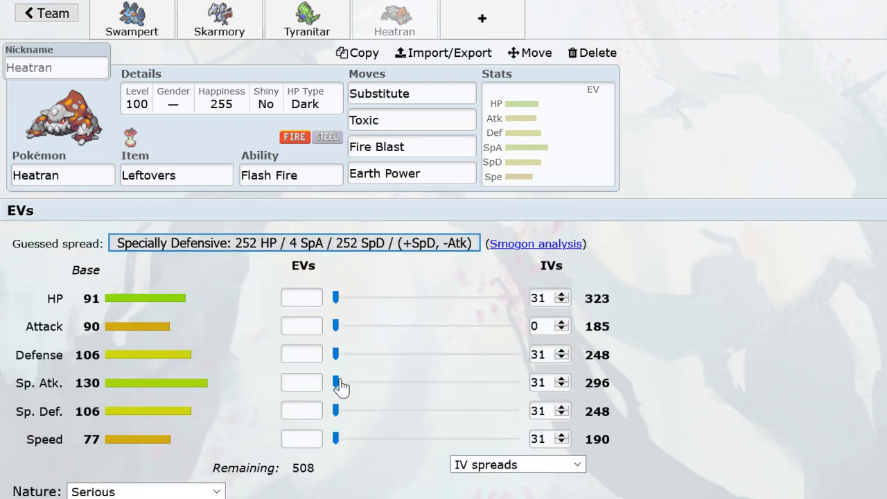
{"action": "left_click_drag", "start_coordinate": [338, 384], "coordinate": [520, 385]}
{"action": "left_click_drag", "start_coordinate": [337, 439], "coordinate": [662, 458]}
{"action": "left_click", "coordinate": [198, 491]}
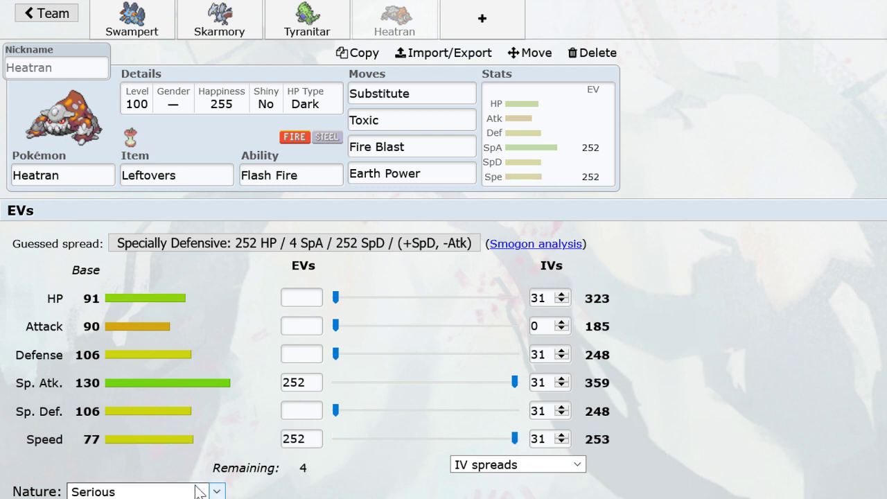
{"action": "key", "text": "Down"}
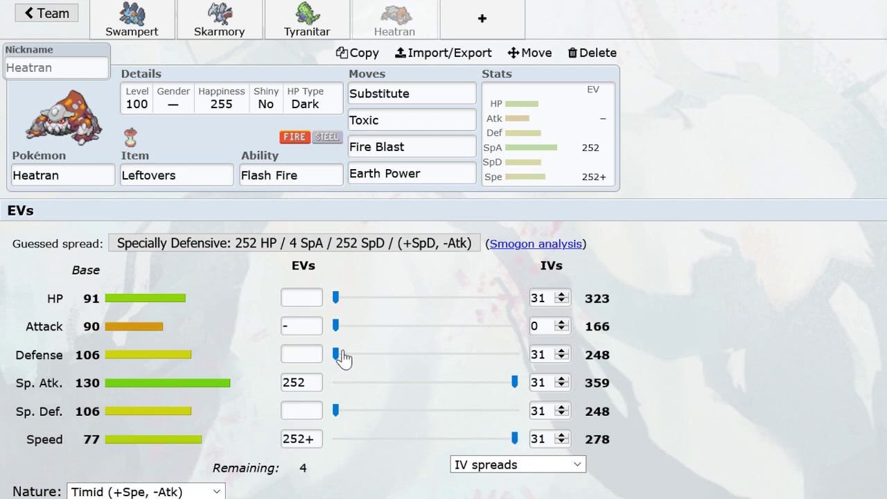
Add Salamence to the team, holding Life Orb and keeping the Intimidate ability.
{"action": "left_click", "coordinate": [465, 31]}
{"action": "type", "text": "sal"}
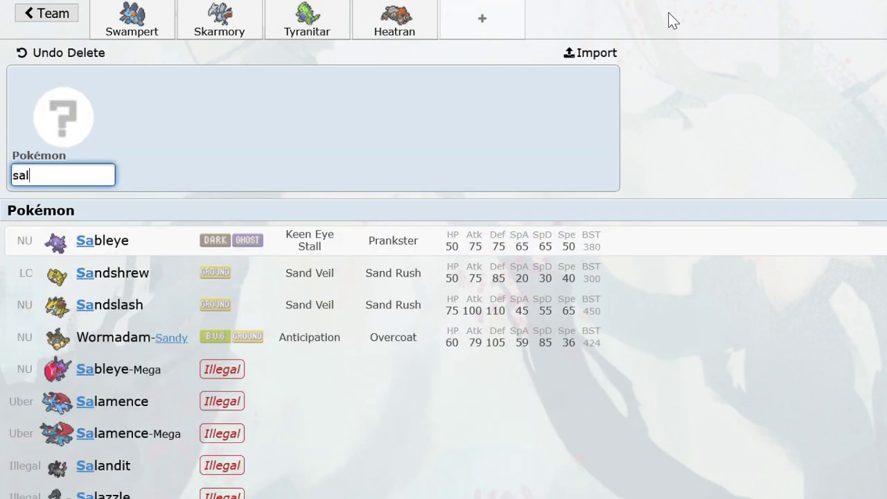
{"action": "key", "text": "Return"}
{"action": "type", "text": "life"}
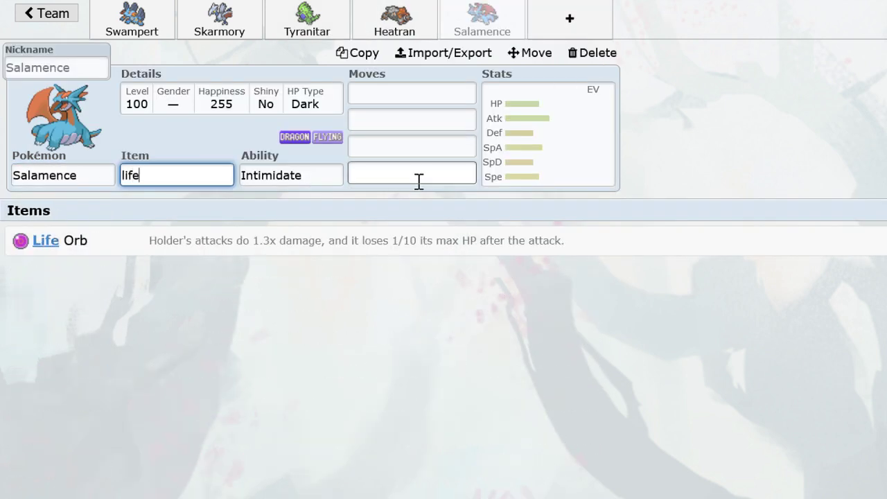
{"action": "key", "text": "Return"}
{"action": "key", "text": "Return"}
Give Salamence the moves Draco Meteor, Fire Blast, Earthquake and Outrage.
{"action": "type", "text": "d"}
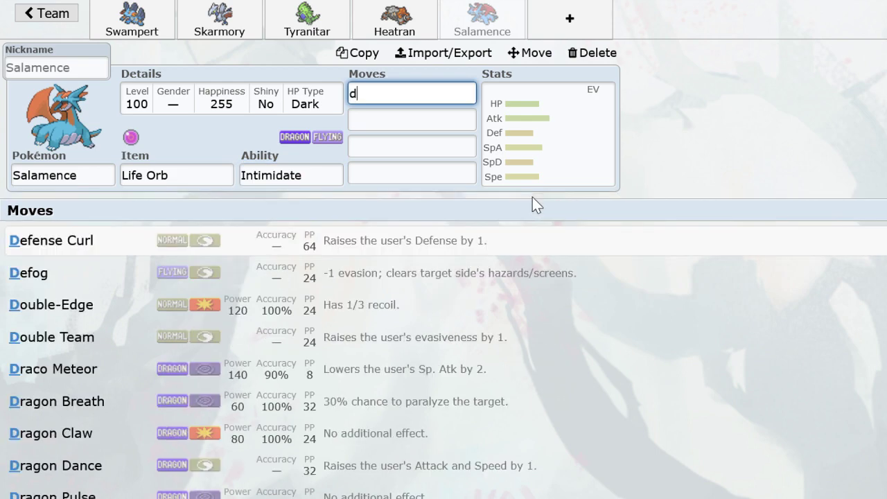
{"action": "left_click", "coordinate": [268, 367]}
{"action": "type", "text": "fi"}
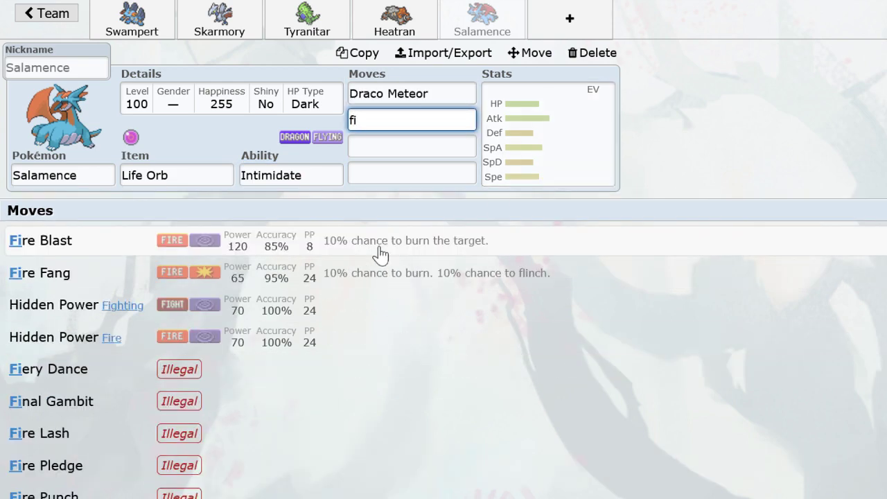
{"action": "left_click", "coordinate": [377, 254]}
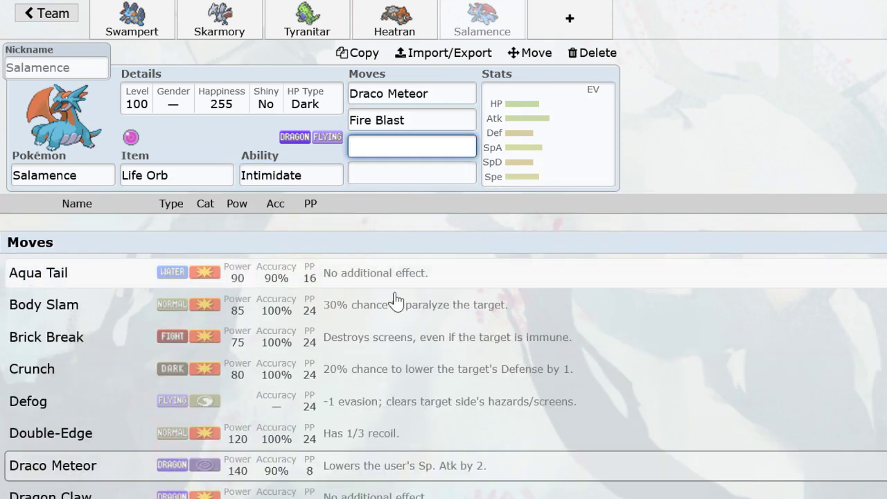
{"action": "scroll", "coordinate": [395, 307], "scroll_direction": "down", "scroll_amount": 1}
{"action": "type", "text": "e"}
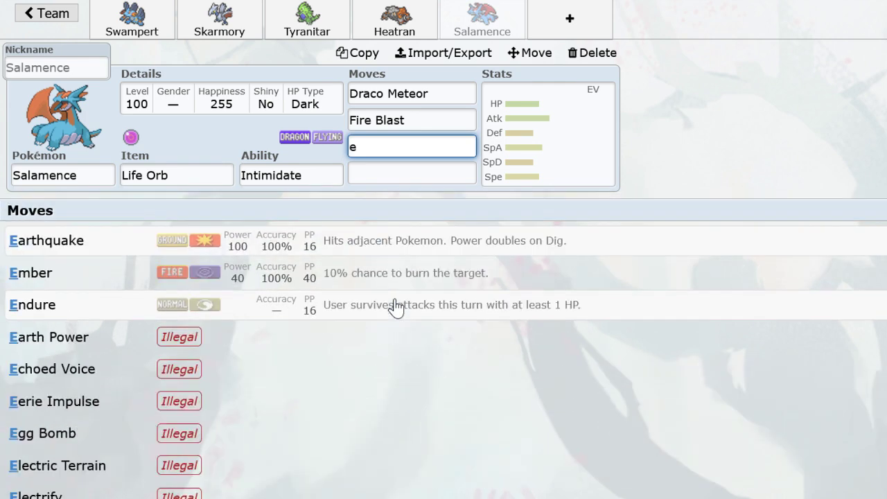
{"action": "left_click", "coordinate": [378, 243]}
{"action": "left_click", "coordinate": [415, 173]}
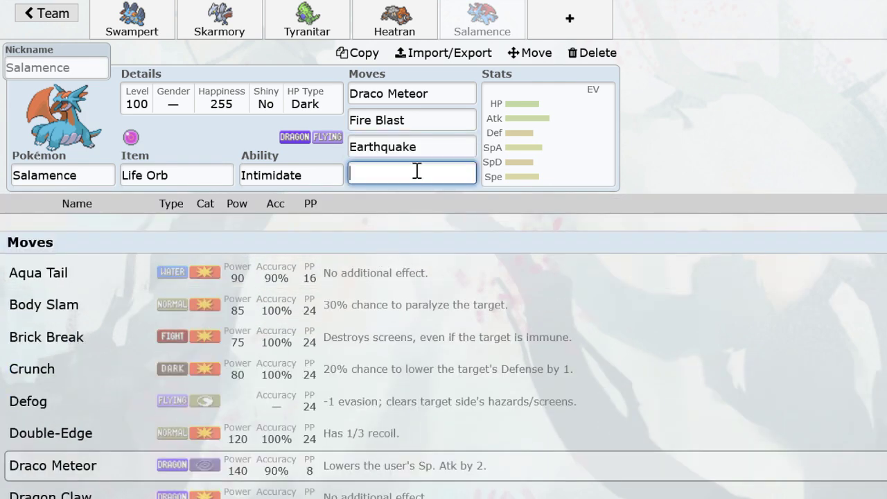
{"action": "type", "text": "out"}
{"action": "left_click", "coordinate": [354, 241]}
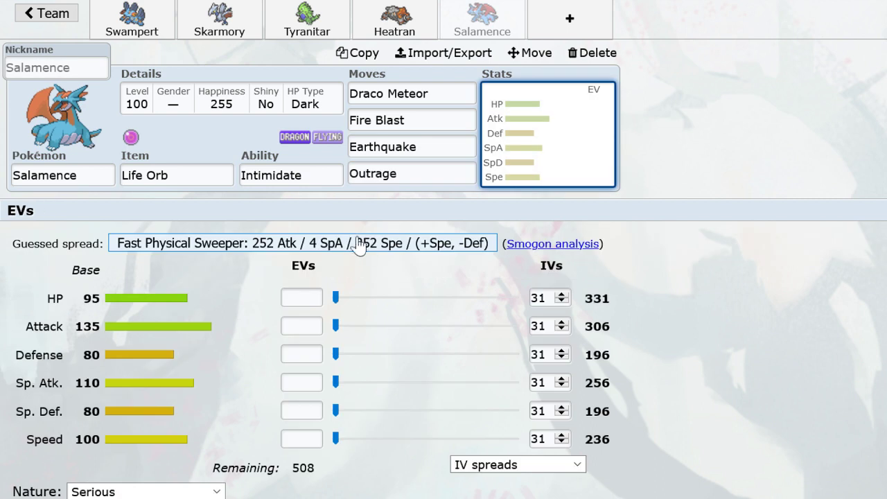
Set Salamence's EVs to 4 Attack, 252 Special Attack and 252 Speed with a Naive nature.
{"action": "left_click", "coordinate": [356, 242]}
{"action": "left_click", "coordinate": [201, 492]}
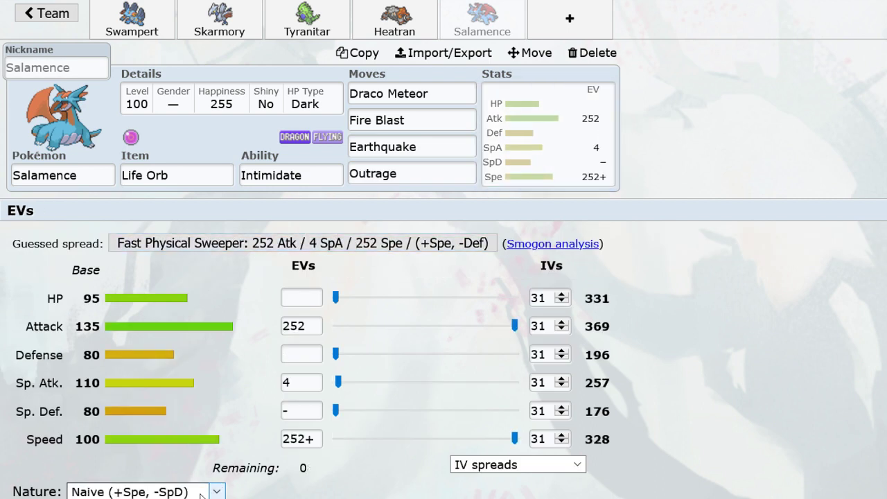
{"action": "left_click_drag", "start_coordinate": [473, 326], "coordinate": [178, 337]}
{"action": "left_click", "coordinate": [401, 382]}
{"action": "left_click", "coordinate": [515, 382]}
{"action": "left_click", "coordinate": [311, 326]}
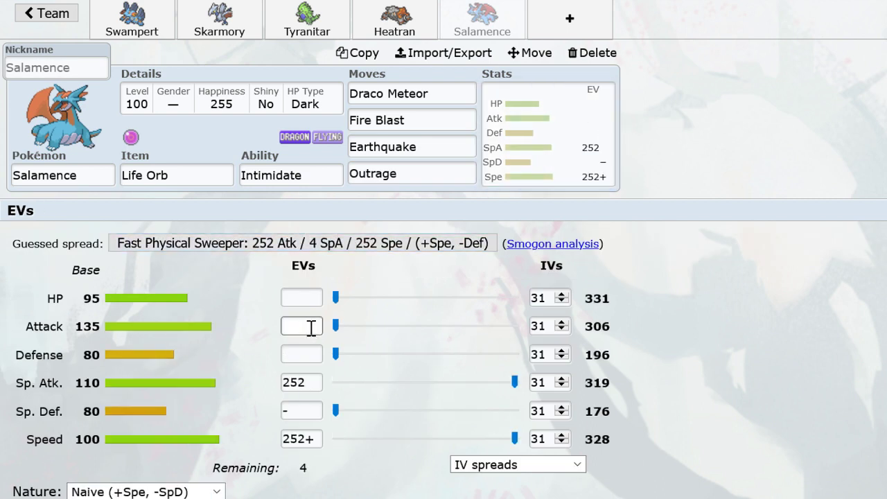
{"action": "type", "text": "4"}
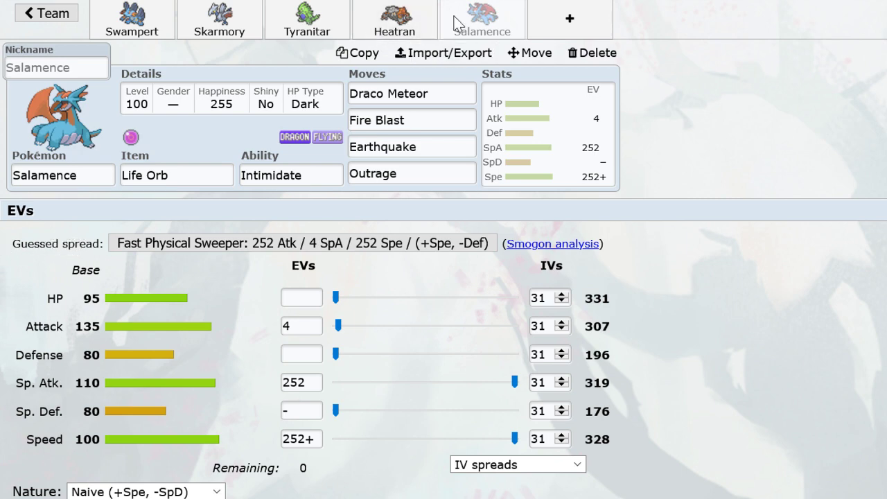
Add Lucario as the sixth team member with Life Orb and the Inner Focus ability.
{"action": "left_click", "coordinate": [603, 20]}
{"action": "type", "text": "luc"}
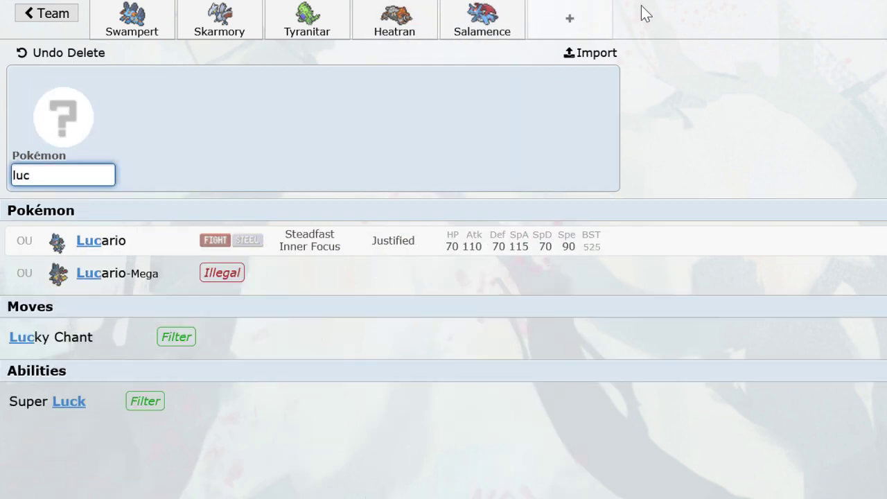
{"action": "left_click", "coordinate": [242, 249]}
{"action": "double_click", "coordinate": [176, 175]}
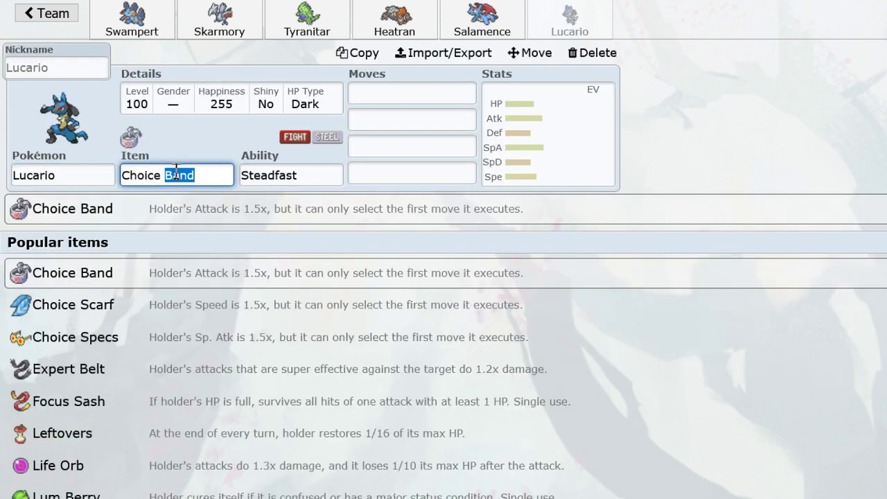
{"action": "triple_click", "coordinate": [176, 175]}
{"action": "type", "text": "lif"}
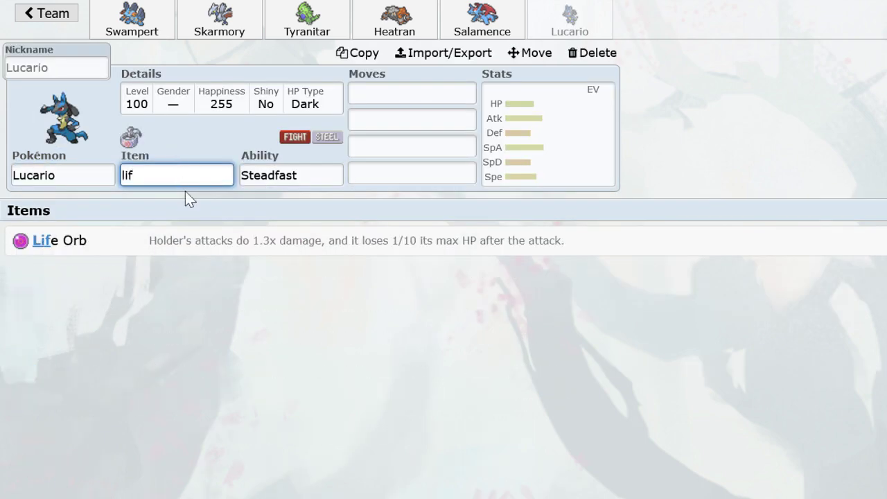
{"action": "left_click", "coordinate": [206, 237]}
{"action": "left_click", "coordinate": [212, 306]}
Give Lucario the moves Swords Dance, Close Combat, Extreme Speed and Crunch.
{"action": "type", "text": "swo"}
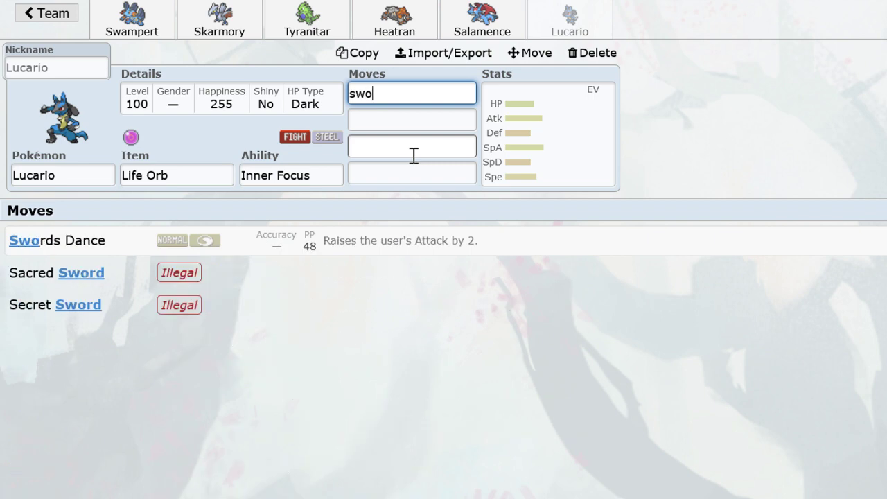
{"action": "left_click", "coordinate": [363, 242]}
{"action": "type", "text": "close"}
{"action": "key", "text": "Return"}
{"action": "type", "text": "ex"}
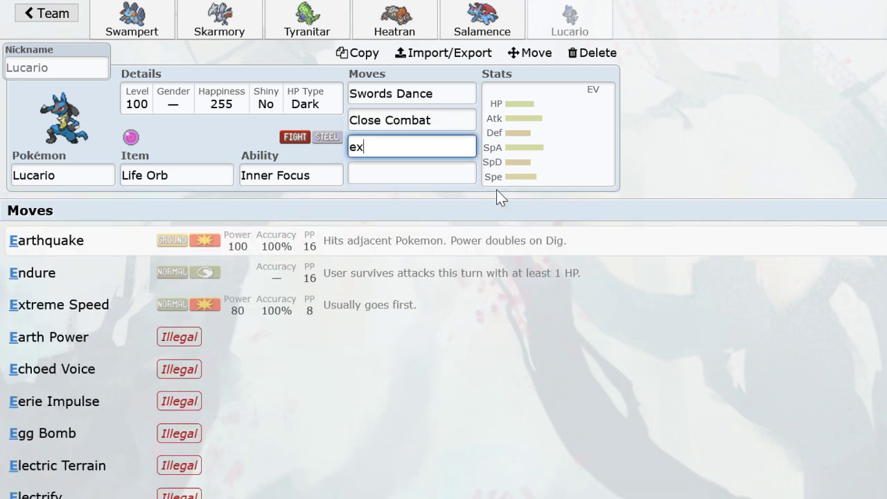
{"action": "type", "text": "t"}
{"action": "left_click", "coordinate": [390, 245]}
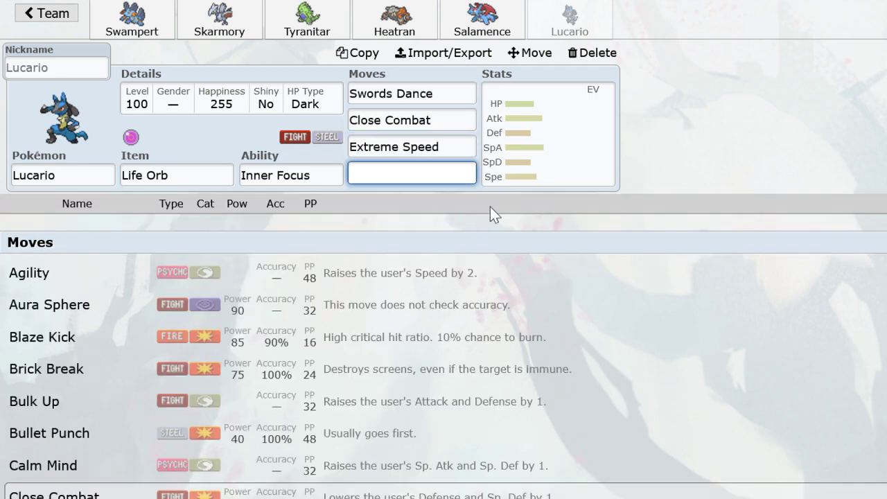
{"action": "type", "text": "c"}
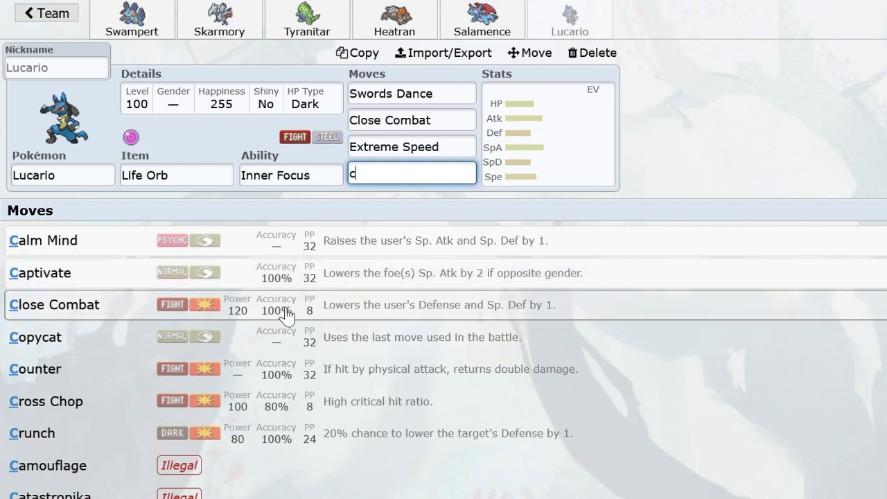
{"action": "left_click", "coordinate": [257, 437]}
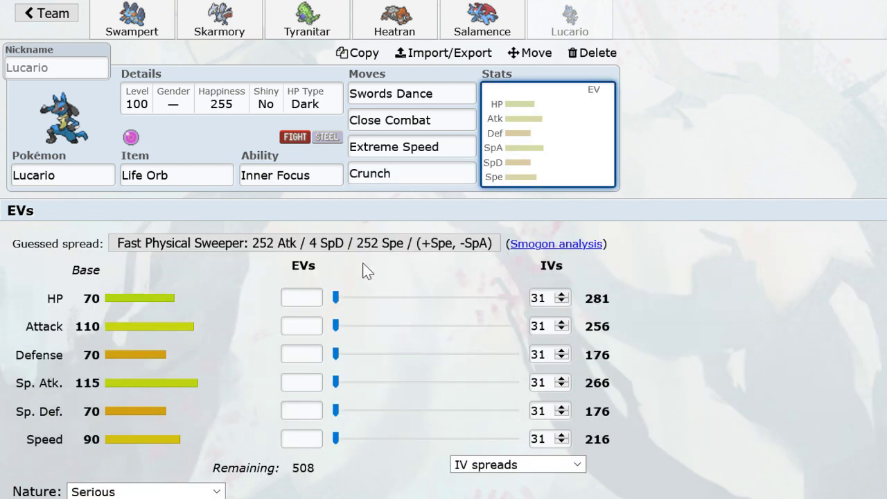
Apply the suggested 252 Attack, 4 Special Defense, 252 Speed spread to Lucario and set its nature to Adamant.
{"action": "left_click", "coordinate": [330, 247]}
{"action": "left_click", "coordinate": [199, 492]}
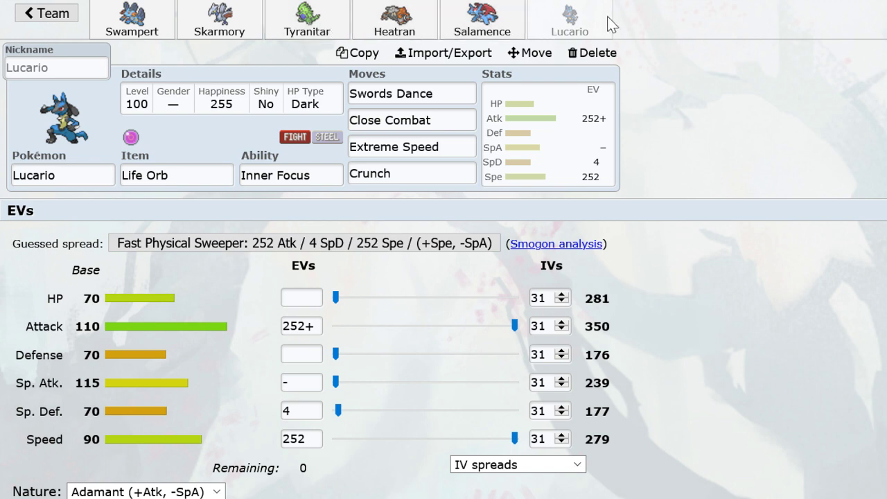
Replace Heatran with Infernape, holding Life Orb and keeping the Blaze ability.
{"action": "left_click", "coordinate": [84, 172]}
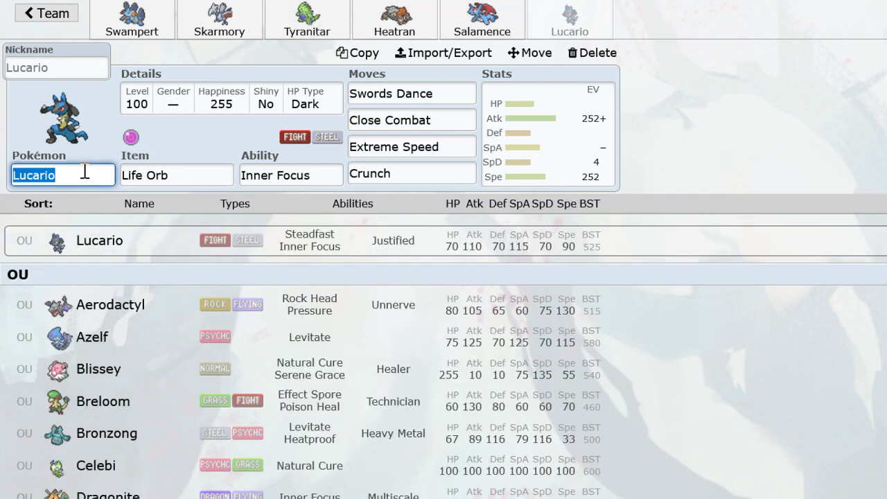
{"action": "left_click", "coordinate": [409, 28]}
{"action": "type", "text": "9if"}
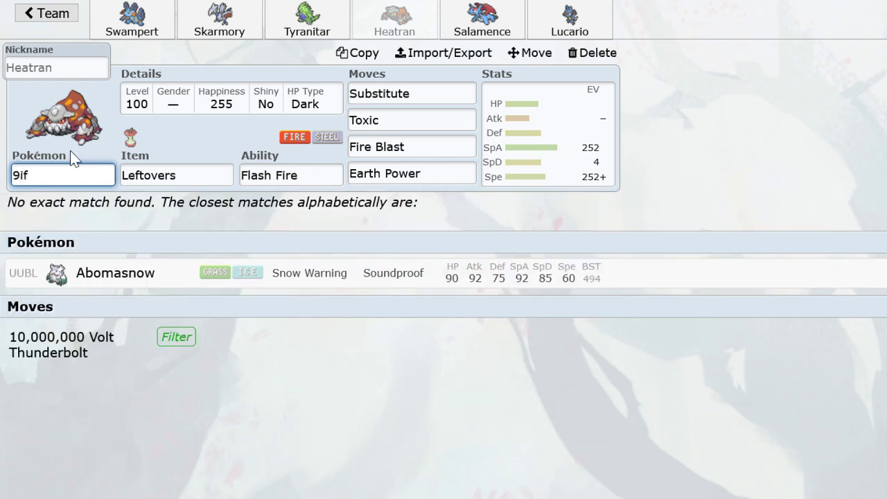
{"action": "key", "text": "BackSpace"}
{"action": "key", "text": "BackSpace"}
{"action": "key", "text": "BackSpace"}
{"action": "type", "text": "Infe"}
{"action": "key", "text": "Return"}
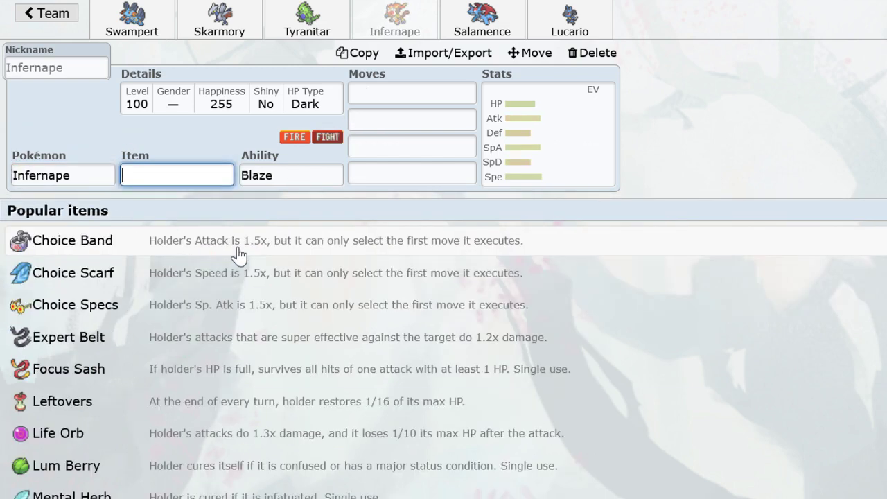
{"action": "type", "text": "life"}
{"action": "key", "text": "Return"}
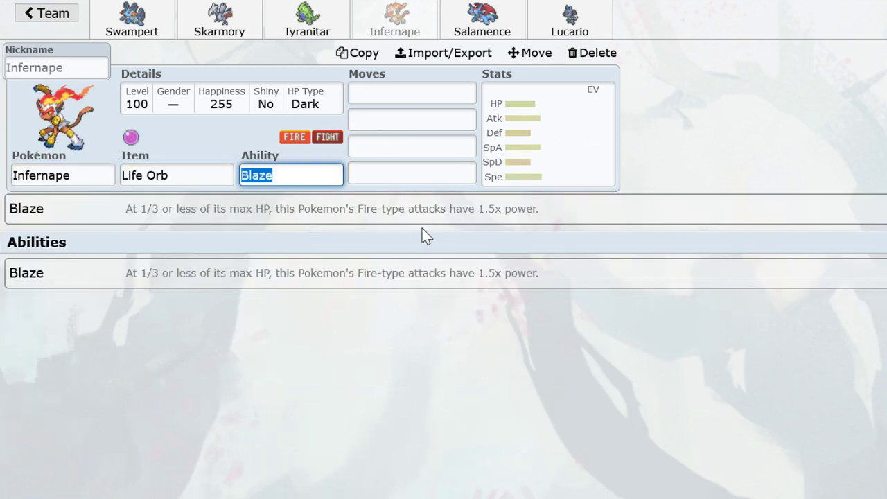
{"action": "key", "text": "Return"}
Give Infernape the moves Close Combat, Overheat, U-turn and Mach Punch.
{"action": "type", "text": "clos"}
{"action": "key", "text": "Return"}
{"action": "type", "text": "comba"}
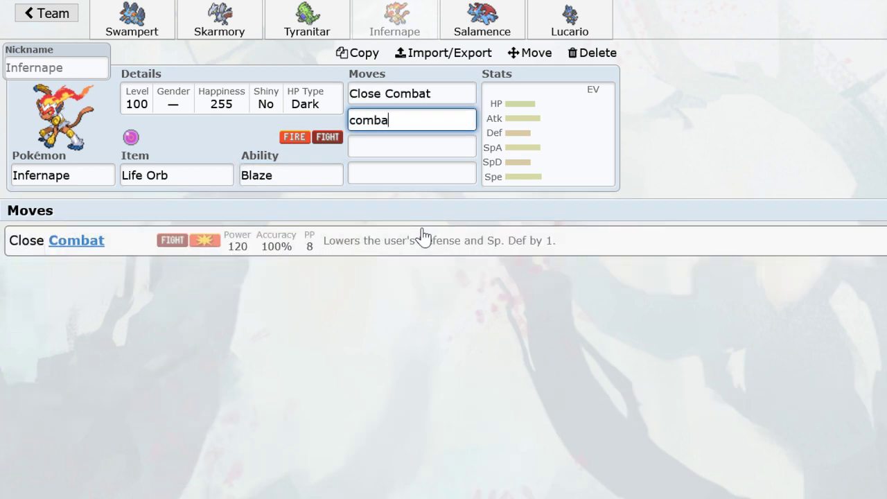
{"action": "key", "text": "BackSpace"}
{"action": "key", "text": "BackSpace"}
{"action": "key", "text": "BackSpace"}
{"action": "key", "text": "BackSpace"}
{"action": "key", "text": "BackSpace"}
{"action": "type", "text": "ov"}
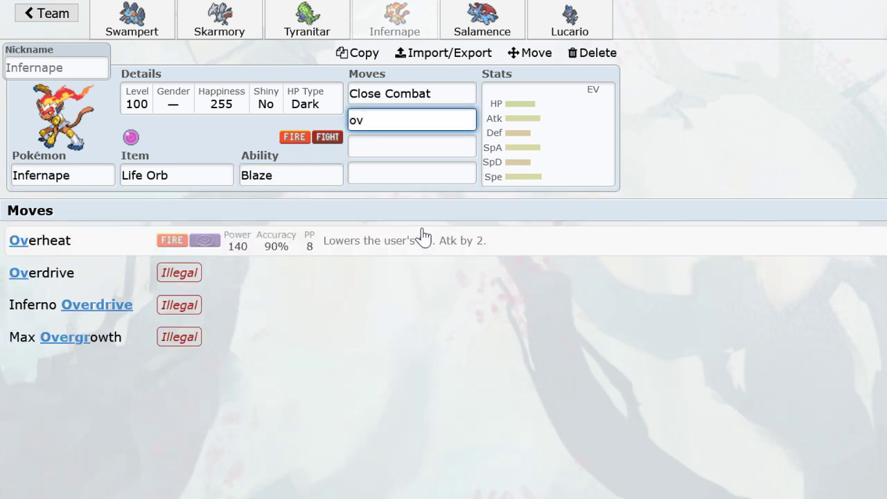
{"action": "key", "text": "Return"}
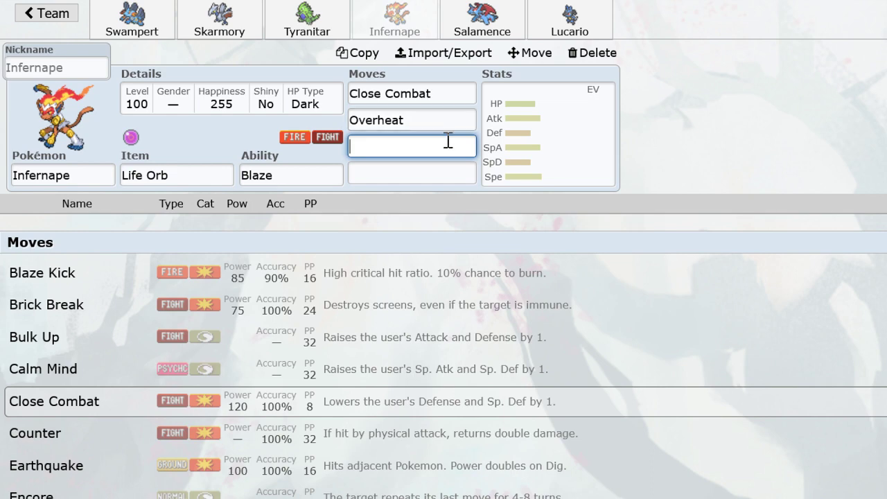
{"action": "type", "text": "ut"}
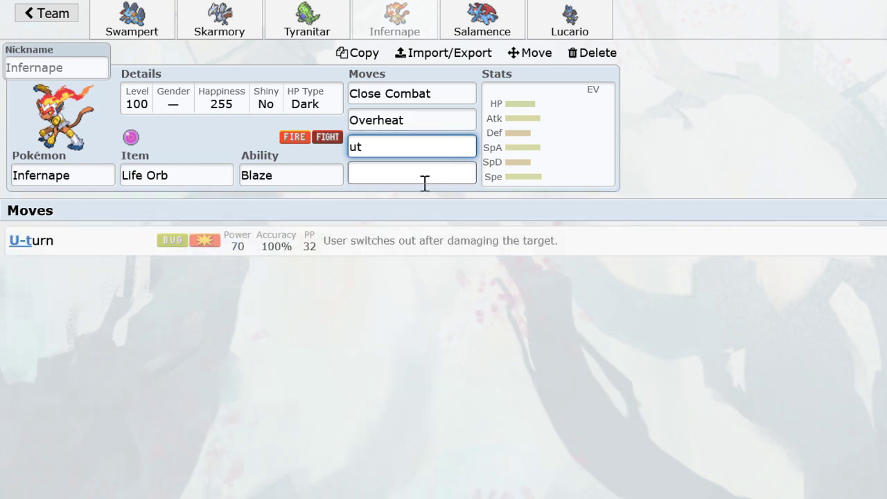
{"action": "key", "text": "Return"}
{"action": "type", "text": "mach"}
{"action": "key", "text": "Return"}
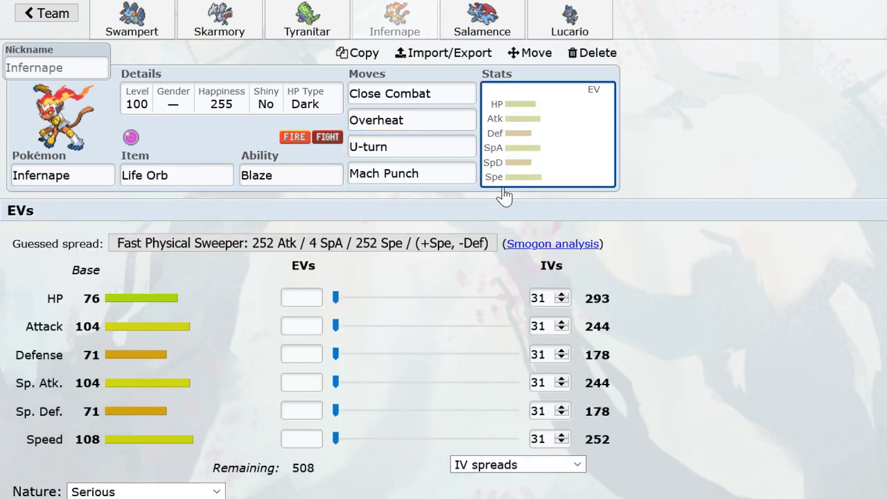
Set Infernape's EVs to 252 Attack, 64 Sp. Atk. and 192 Speed with a Naive nature.
{"action": "left_click_drag", "start_coordinate": [337, 327], "coordinate": [749, 388]}
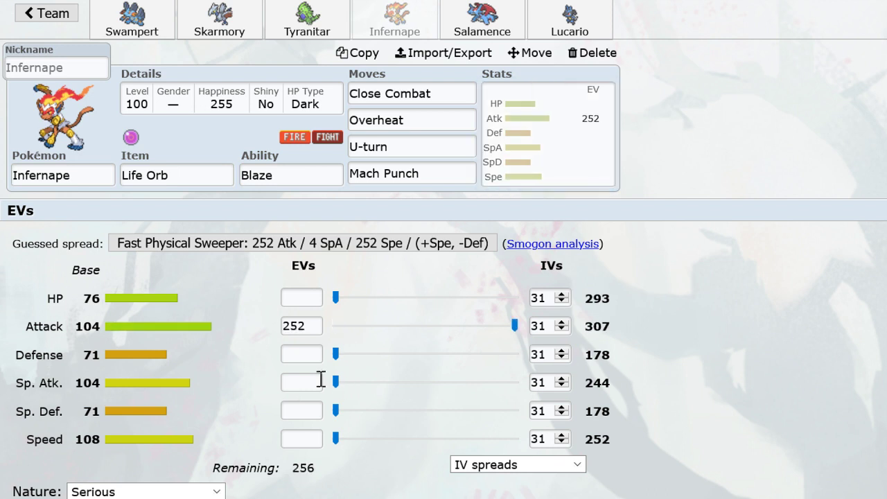
{"action": "left_click_drag", "start_coordinate": [335, 382], "coordinate": [384, 411]}
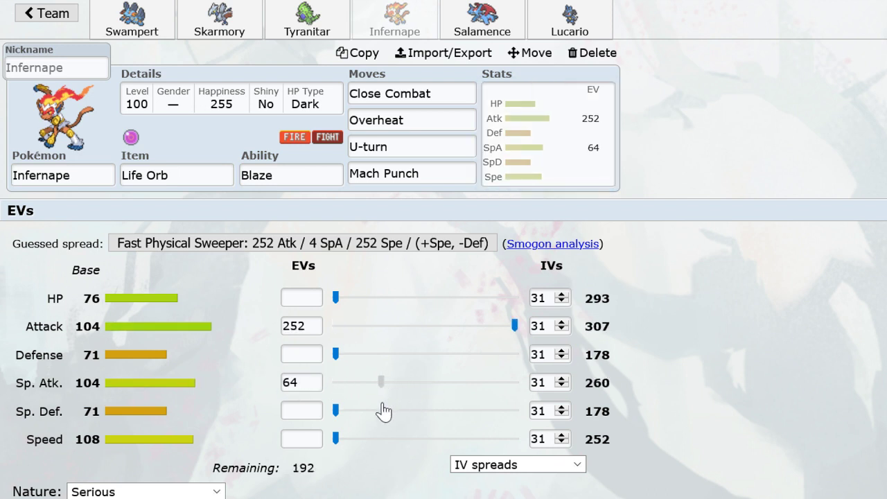
{"action": "left_click_drag", "start_coordinate": [372, 443], "coordinate": [623, 422]}
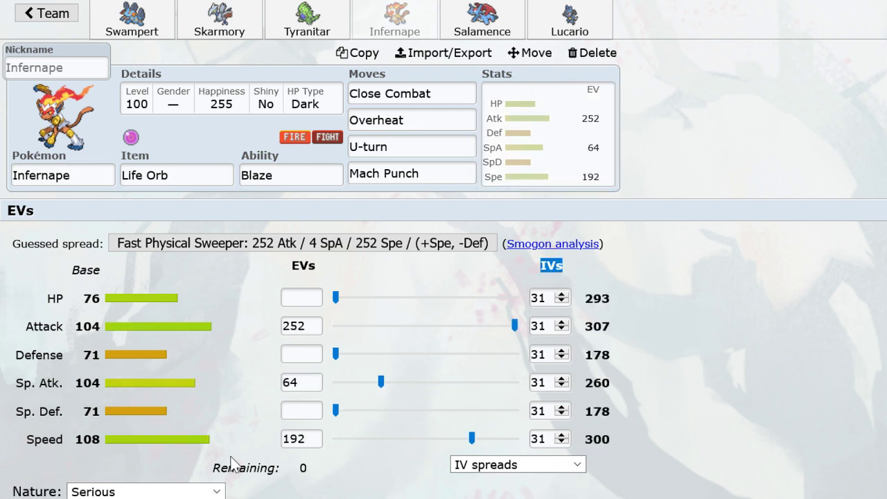
{"action": "left_click", "coordinate": [179, 493]}
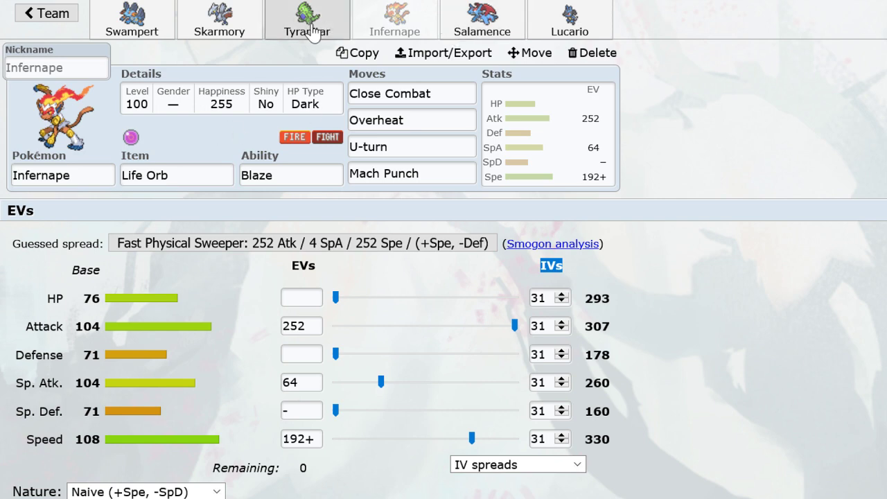
Replace Infernape with Suicune, holding Leftovers and keeping the Pressure ability.
{"action": "left_click", "coordinate": [81, 169]}
{"action": "key", "text": "ctrl+a"}
{"action": "type", "text": "u"}
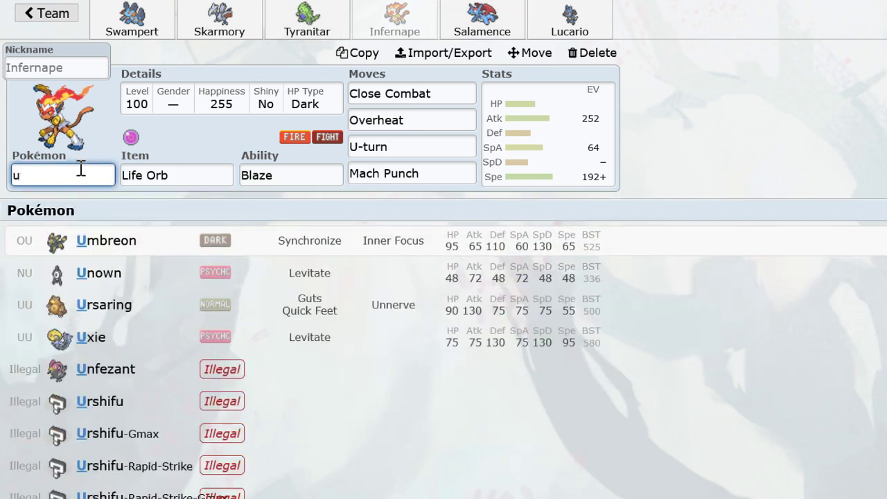
{"action": "key", "text": "BackSpace"}
{"action": "type", "text": "u"}
{"action": "key", "text": "BackSpace"}
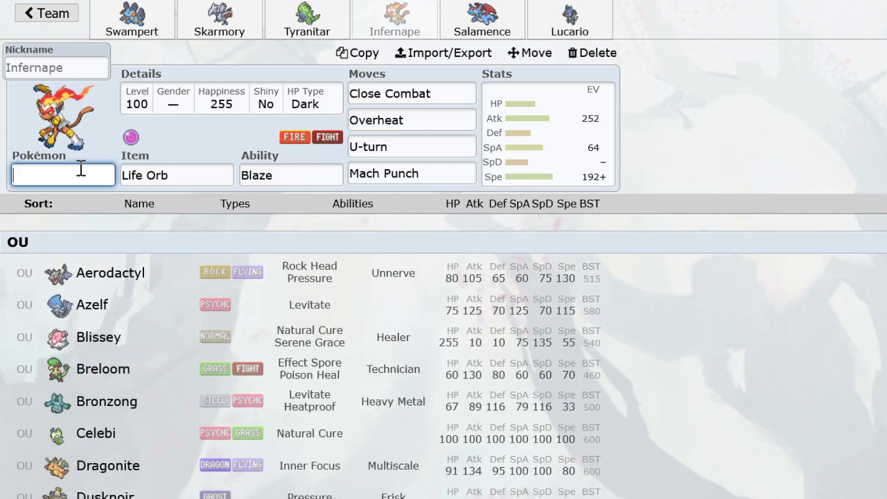
{"action": "type", "text": "suicu"}
{"action": "key", "text": "Return"}
{"action": "type", "text": "lefto"}
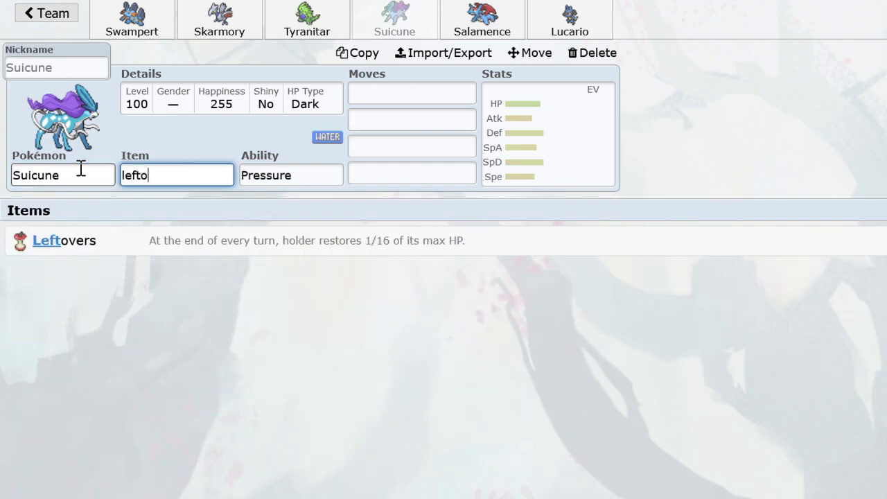
{"action": "key", "text": "Return"}
{"action": "key", "text": "Return"}
Give Suicune the moves Calm Mind, Hydro Pump, Ice Beam and Hidden Power Electric.
{"action": "type", "text": "ccal"}
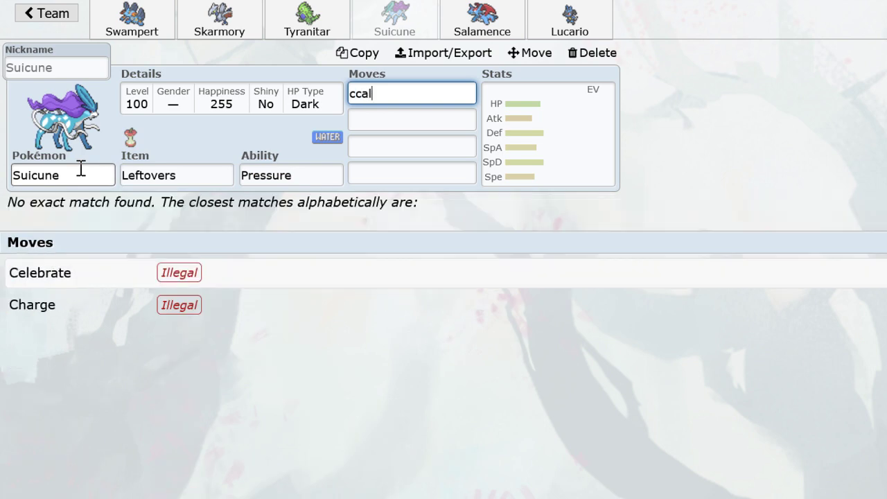
{"action": "key", "text": "BackSpace"}
{"action": "key", "text": "BackSpace"}
{"action": "type", "text": "a"}
{"action": "key", "text": "Return"}
{"action": "type", "text": "hyd"}
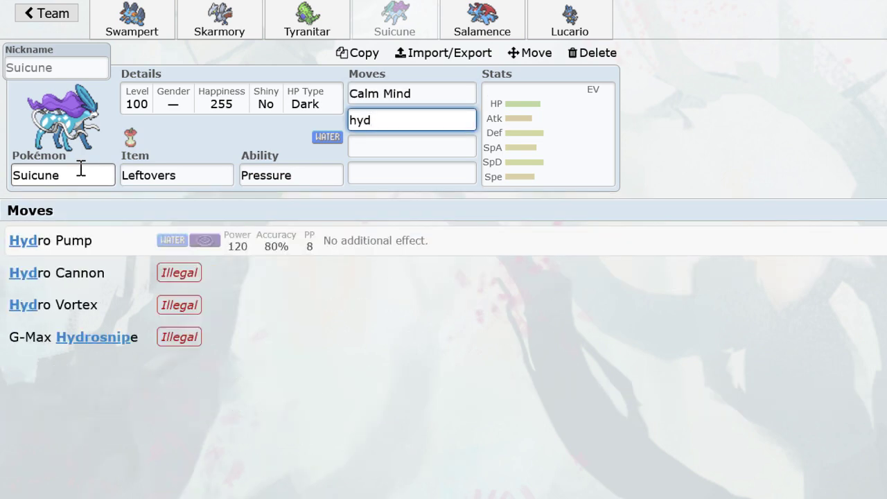
{"action": "key", "text": "Return"}
{"action": "type", "text": "Icebeam"}
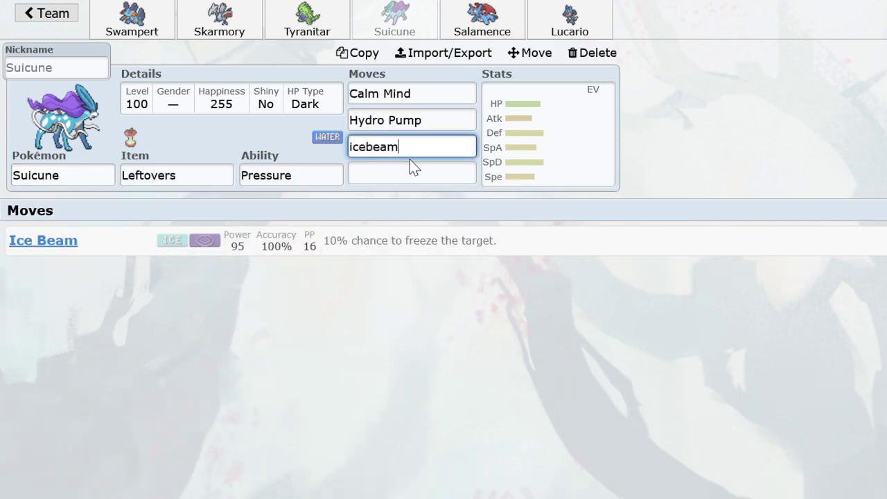
{"action": "key", "text": "Return"}
{"action": "type", "text": "hidde"}
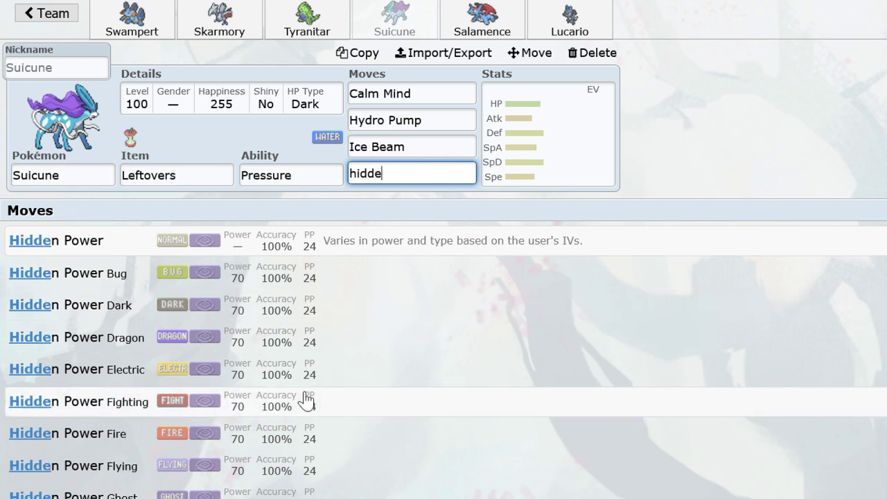
{"action": "left_click", "coordinate": [300, 380]}
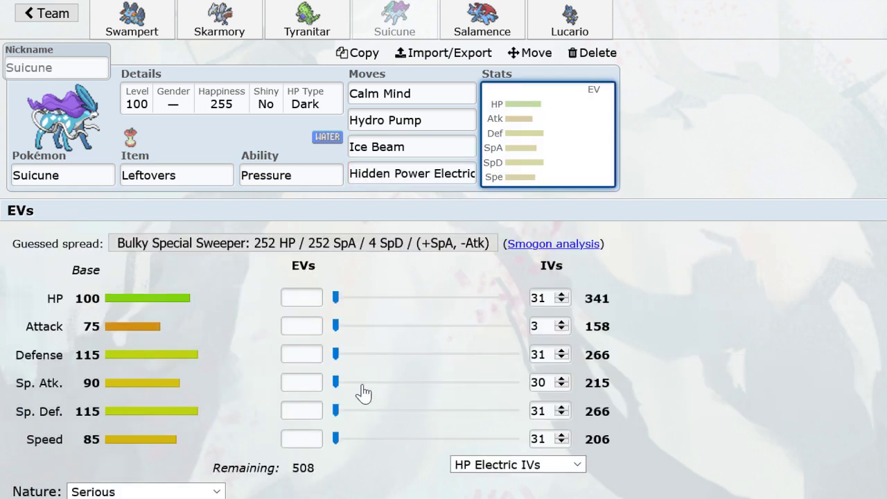
Set Suicune's nature to Timid and its EVs to 40 HP, 252 Sp. Atk. and 216 Speed.
{"action": "left_click", "coordinate": [184, 493]}
{"action": "left_click_drag", "start_coordinate": [351, 437], "coordinate": [490, 452]}
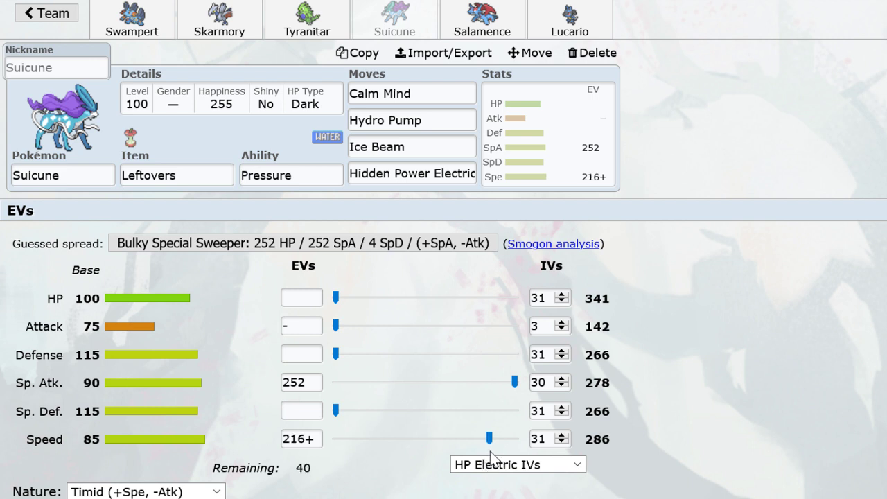
{"action": "left_click", "coordinate": [435, 300]}
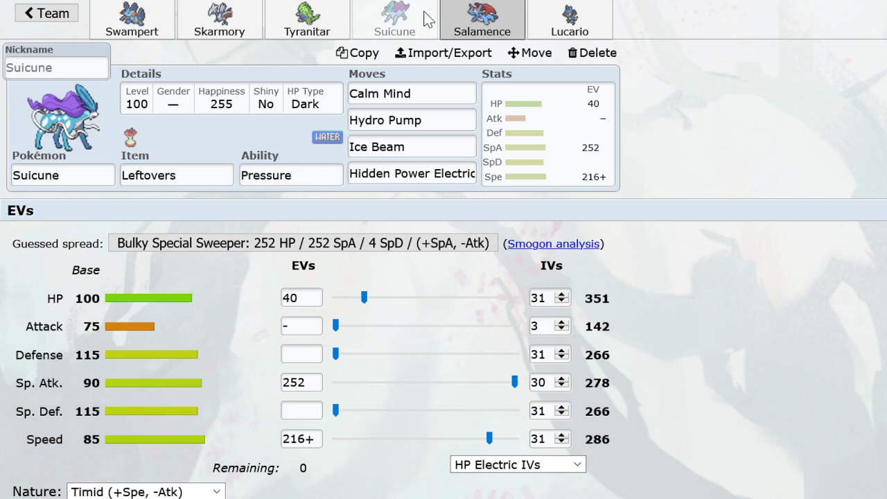
Review the Salamence, Lucario and Suicune sets.
{"action": "left_click", "coordinate": [452, 21]}
{"action": "left_click", "coordinate": [452, 20]}
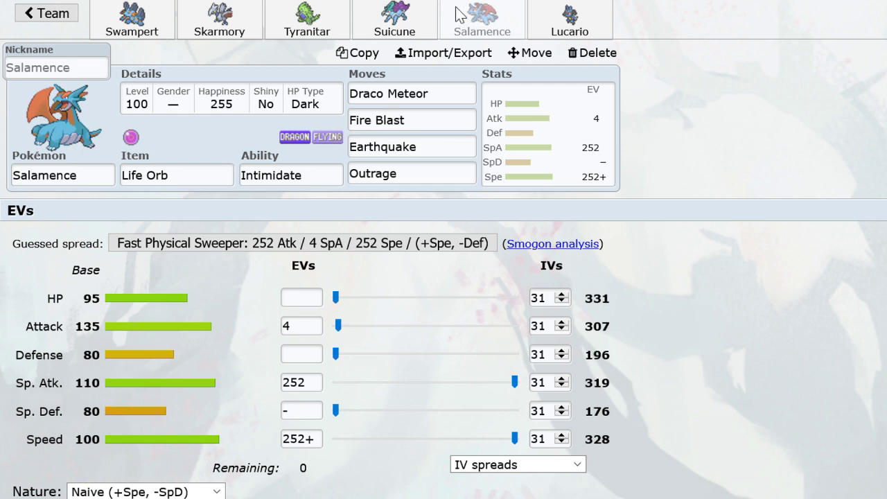
{"action": "left_click", "coordinate": [551, 14]}
{"action": "left_click", "coordinate": [500, 15]}
{"action": "left_click", "coordinate": [402, 11]}
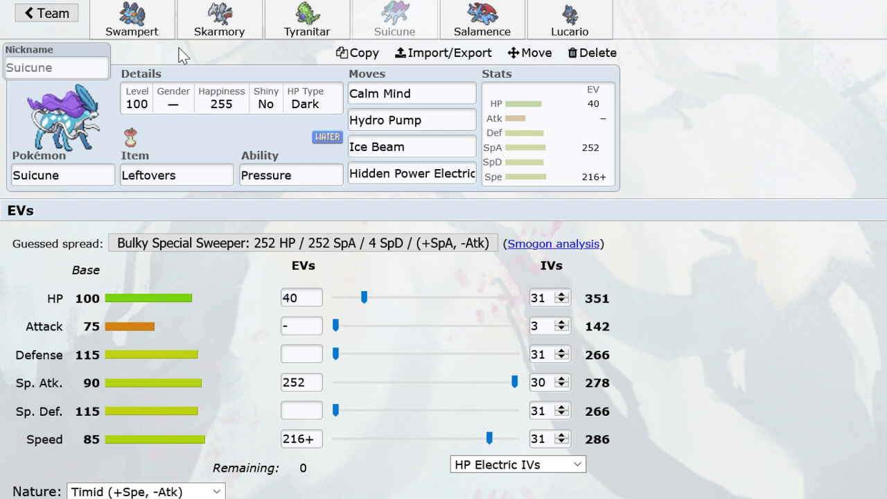
Replace Swampert with Empoleon in the team's first slot.
{"action": "left_click", "coordinate": [132, 19]}
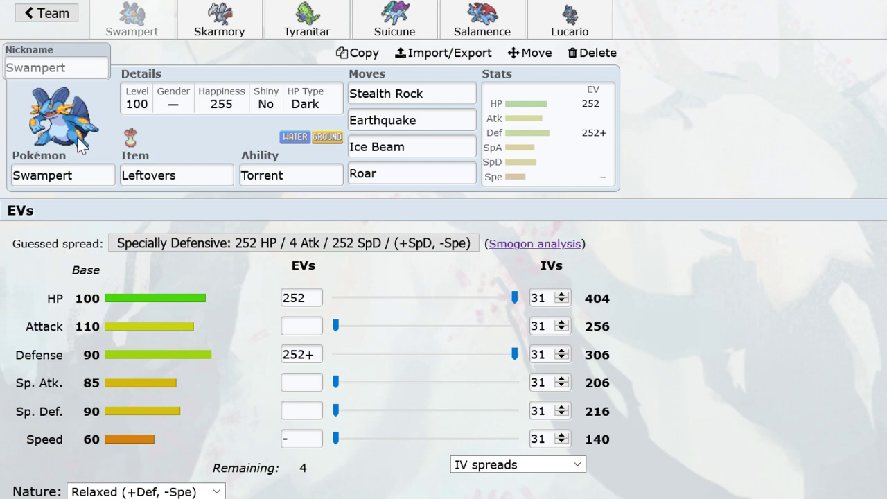
{"action": "left_click", "coordinate": [79, 172]}
{"action": "type", "text": "empoleo"}
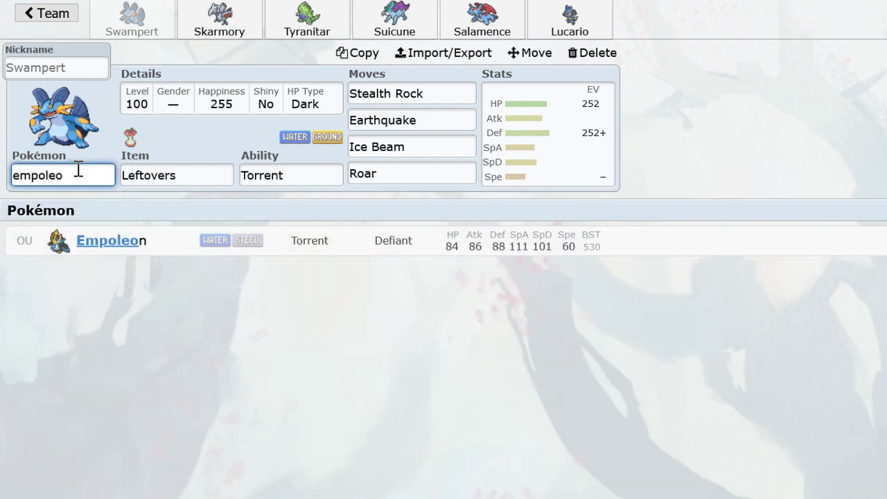
{"action": "key", "text": "Return"}
Replace Skarmory with Roserade in the team's second slot.
{"action": "left_click", "coordinate": [207, 26]}
{"action": "left_click", "coordinate": [93, 174]}
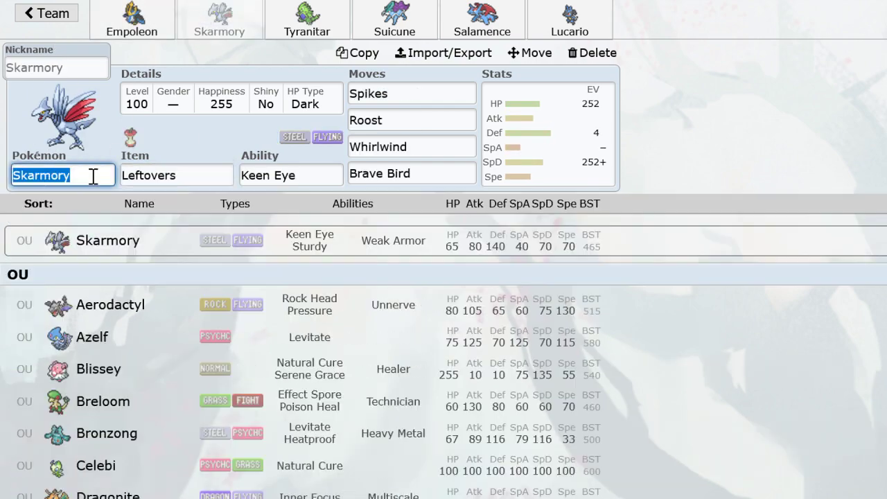
{"action": "scroll", "coordinate": [236, 361], "scroll_direction": "down", "scroll_amount": 12}
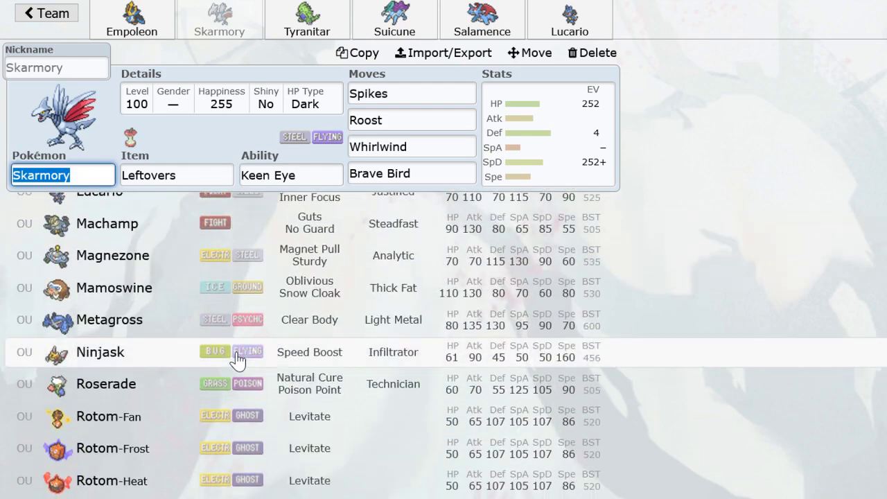
{"action": "scroll", "coordinate": [237, 361], "scroll_direction": "up", "scroll_amount": 3}
{"action": "left_click", "coordinate": [186, 297]}
Replace Tyranitar with Rotom-Wash in the team's third slot.
{"action": "left_click", "coordinate": [292, 31]}
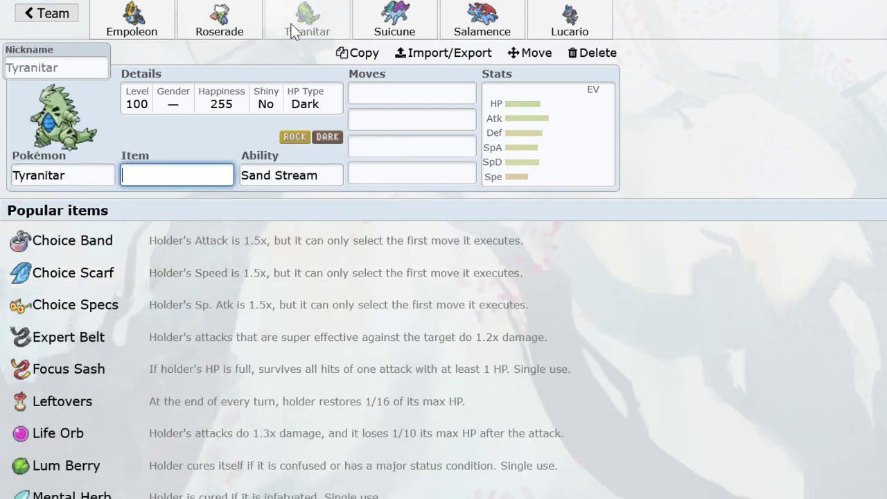
{"action": "left_click", "coordinate": [95, 174]}
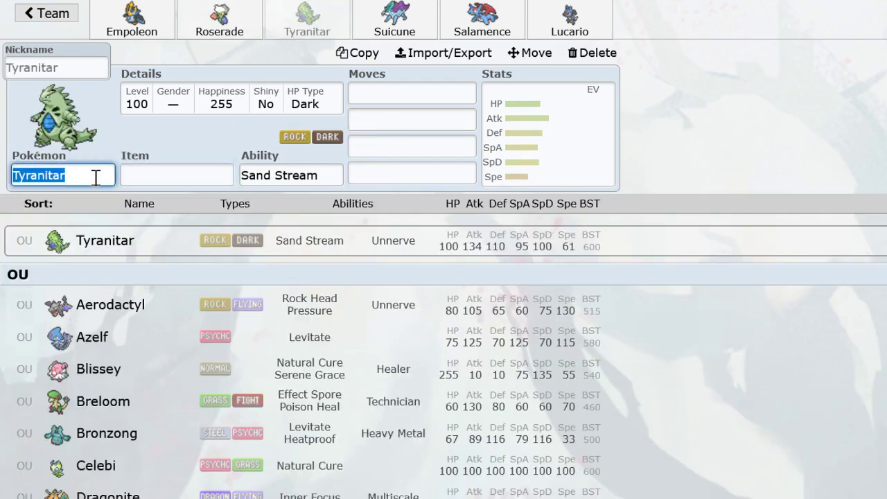
{"action": "scroll", "coordinate": [247, 411], "scroll_direction": "down", "scroll_amount": 10}
{"action": "scroll", "coordinate": [249, 411], "scroll_direction": "down", "scroll_amount": 10}
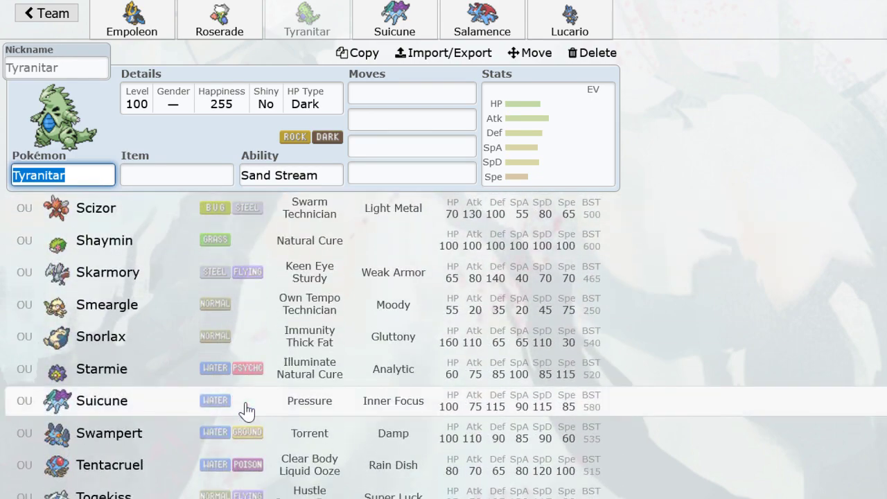
{"action": "scroll", "coordinate": [242, 402], "scroll_direction": "up", "scroll_amount": 7}
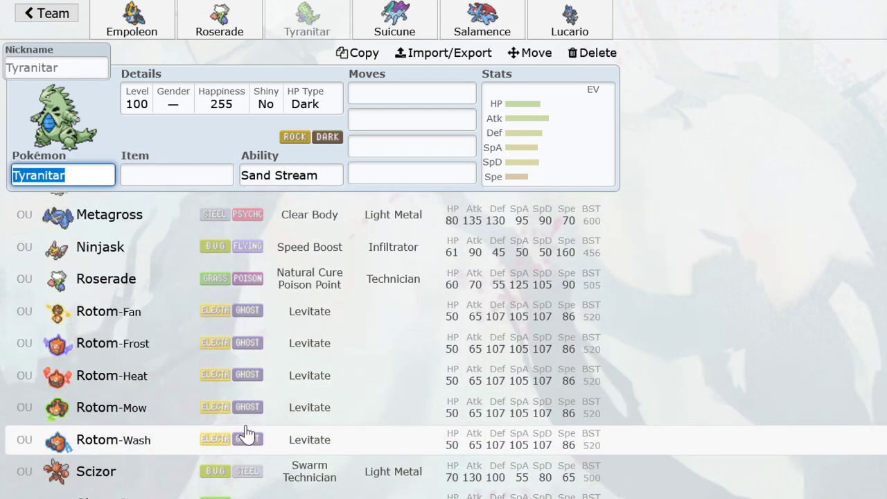
{"action": "left_click", "coordinate": [228, 450]}
Replace Suicune with Jirachi in the team's fourth slot.
{"action": "left_click", "coordinate": [396, 26]}
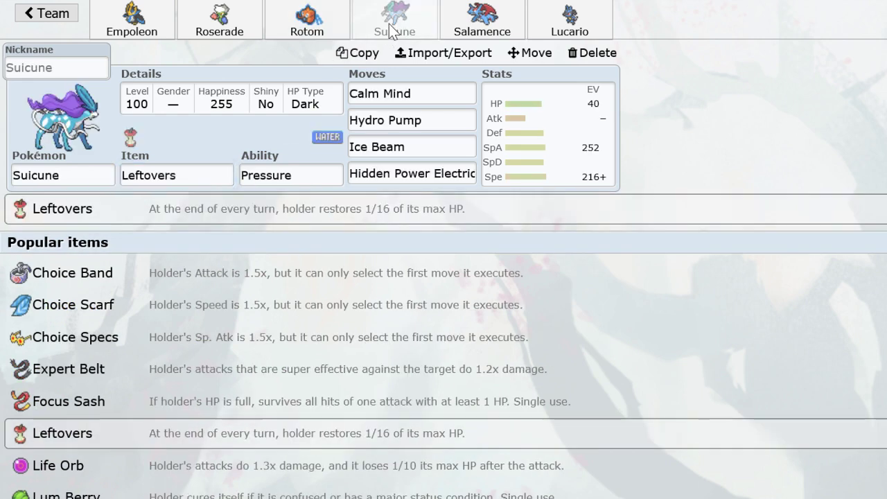
{"action": "left_click", "coordinate": [83, 181]}
{"action": "type", "text": "Ji"}
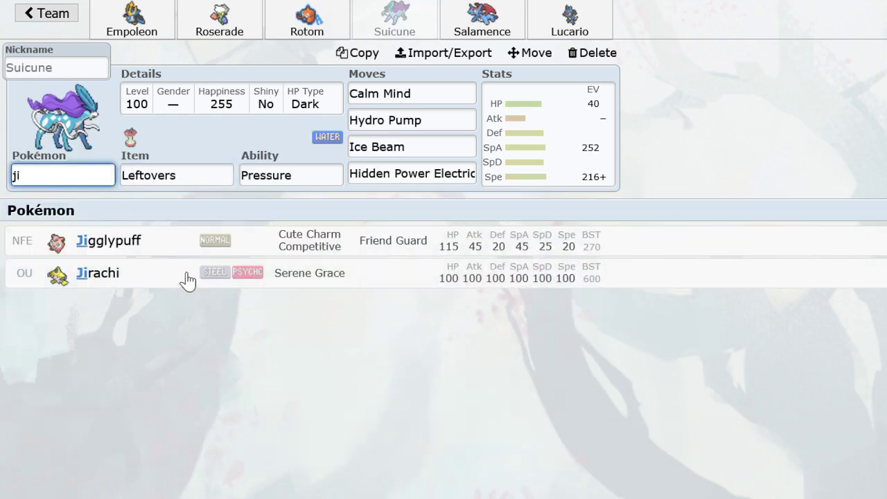
{"action": "left_click", "coordinate": [184, 276]}
Replace Salamence with Gyarados in the team's fifth slot.
{"action": "left_click", "coordinate": [483, 21]}
{"action": "left_click", "coordinate": [80, 175]}
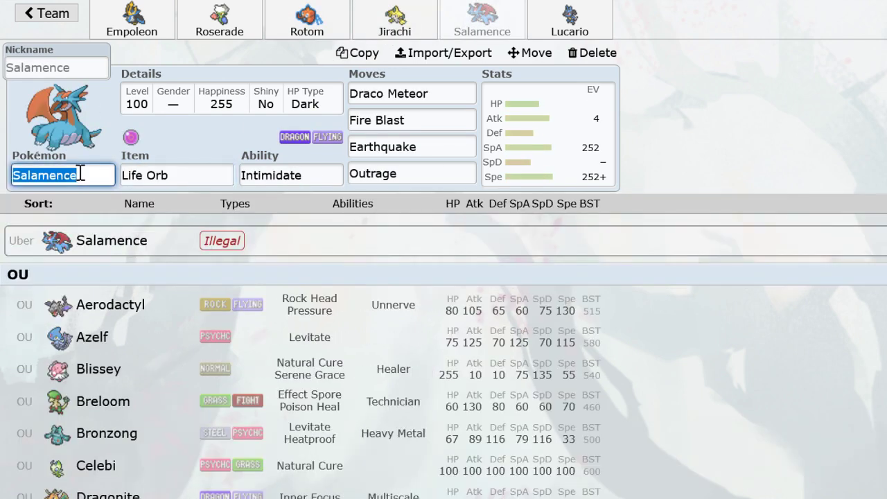
{"action": "type", "text": "gya"}
{"action": "left_click", "coordinate": [125, 244]}
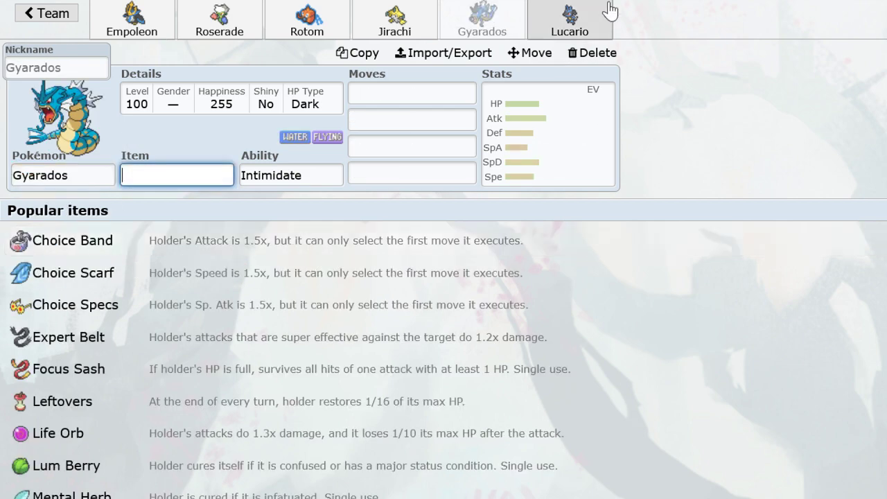
Replace Lucario with Infernape in the team's sixth slot and open Jirachi's set.
{"action": "left_click", "coordinate": [589, 17]}
{"action": "left_click", "coordinate": [94, 180]}
{"action": "type", "text": "Inf"}
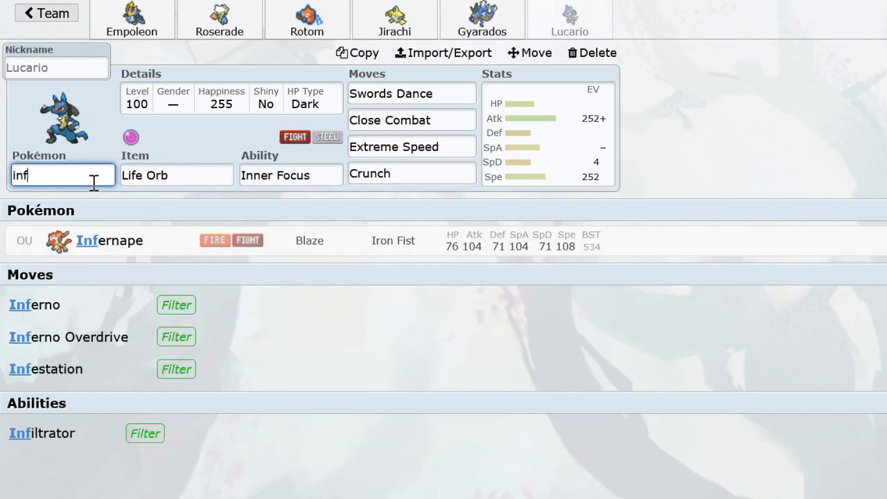
{"action": "left_click", "coordinate": [143, 240]}
{"action": "left_click", "coordinate": [409, 21]}
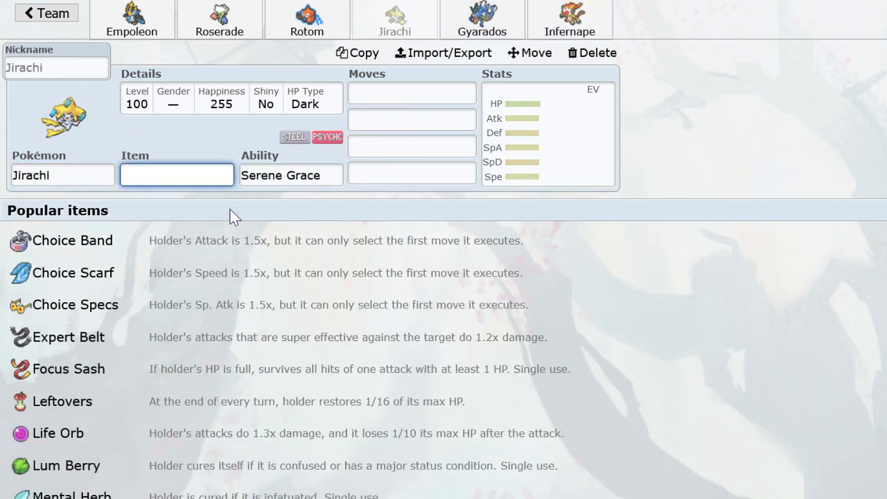
Give Jirachi Leftovers and the moves Wish, U-turn, Body Slam and Iron Head.
{"action": "type", "text": "lef"}
{"action": "key", "text": "Return"}
{"action": "type", "text": "wish"}
{"action": "key", "text": "Return"}
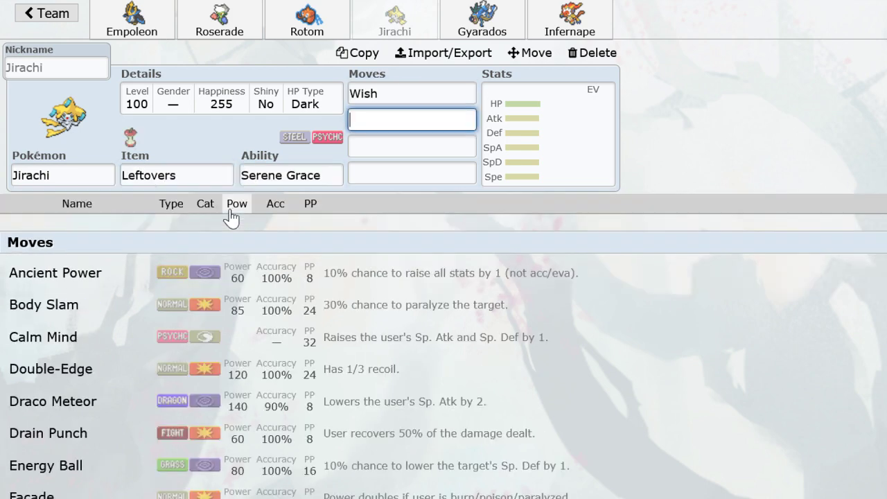
{"action": "type", "text": "utu"}
{"action": "key", "text": "Return"}
{"action": "type", "text": "bodysl"}
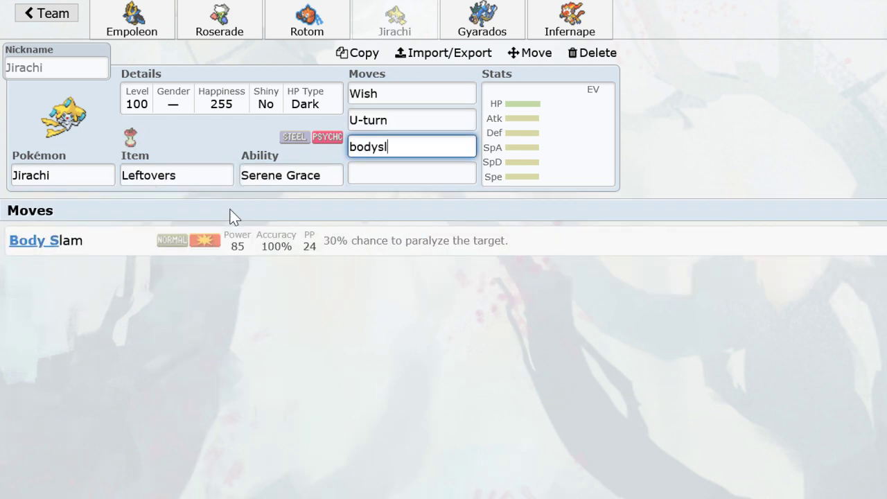
{"action": "key", "text": "Return"}
{"action": "type", "text": "i"}
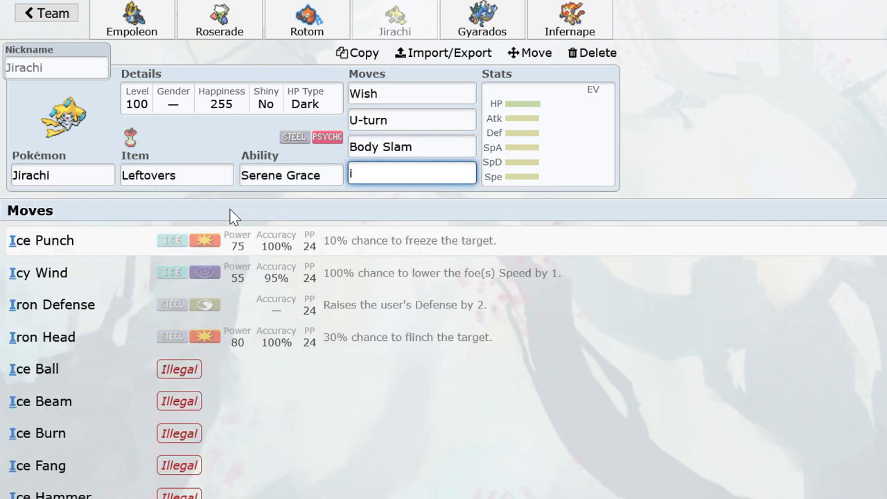
{"action": "left_click", "coordinate": [231, 336]}
Set Jirachi's EVs to 252 HP, 156 Defense, 68 Sp. Def. and 32 Speed with an Impish nature.
{"action": "left_click_drag", "start_coordinate": [337, 298], "coordinate": [564, 327]}
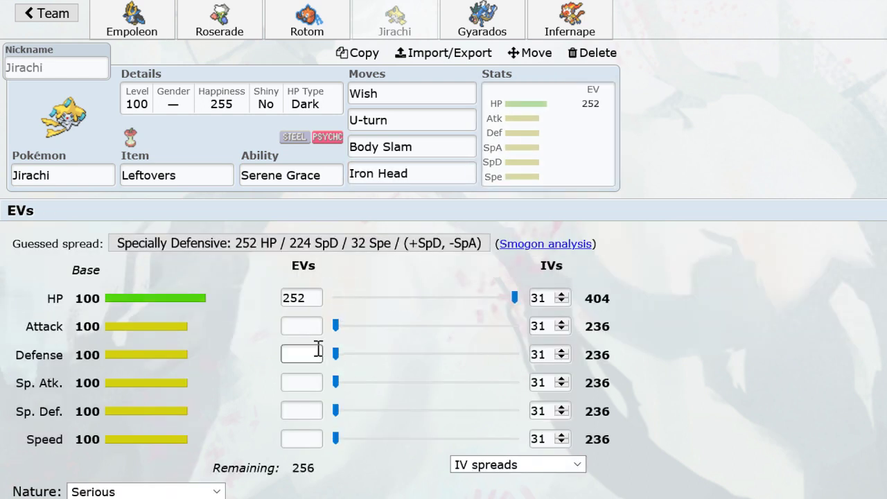
{"action": "left_click_drag", "start_coordinate": [335, 354], "coordinate": [446, 355]}
{"action": "left_click", "coordinate": [188, 486]}
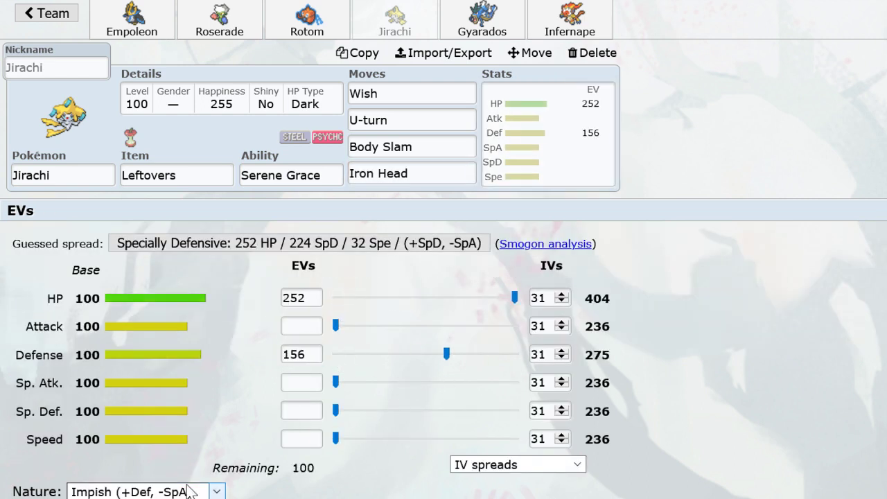
{"action": "left_click_drag", "start_coordinate": [337, 438], "coordinate": [358, 445]}
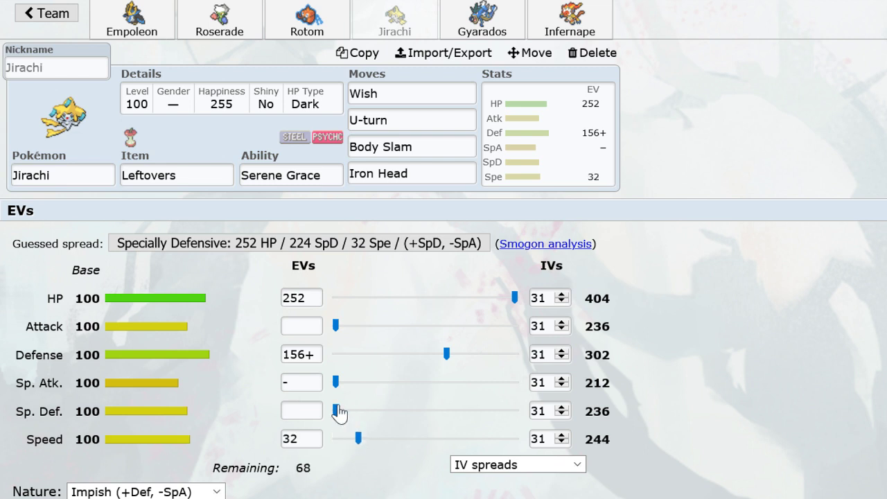
{"action": "left_click_drag", "start_coordinate": [338, 414], "coordinate": [444, 412]}
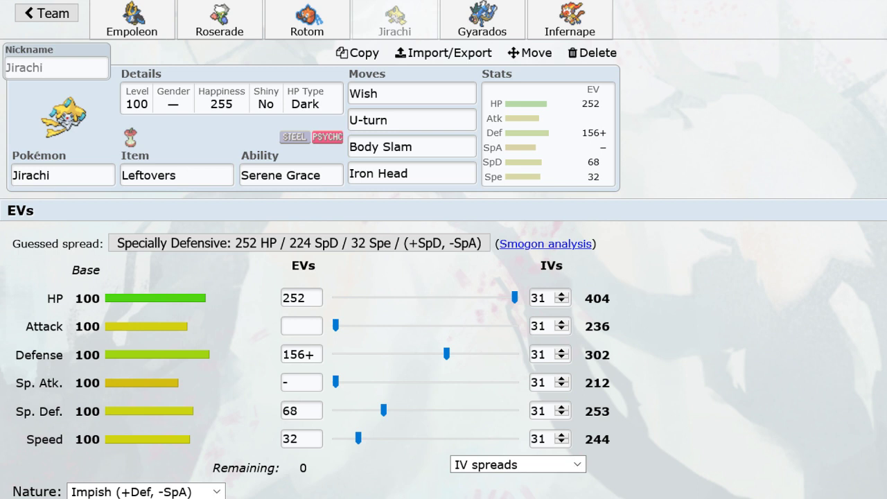
Shift Jirachi's EVs to 240 HP and 80 Sp. Def., and nickname it 9InchNails.
{"action": "left_click_drag", "start_coordinate": [513, 298], "coordinate": [506, 298]}
{"action": "left_click", "coordinate": [397, 411]}
{"action": "left_click", "coordinate": [46, 60]}
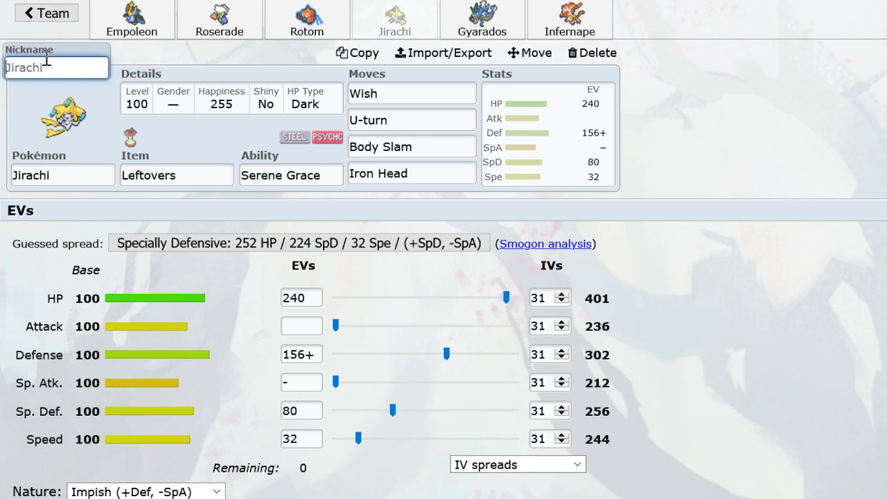
{"action": "type", "text": "9InchNails"}
Open Gyarados's set and give it Leftovers and Waterfall as its first move.
{"action": "left_click", "coordinate": [483, 20]}
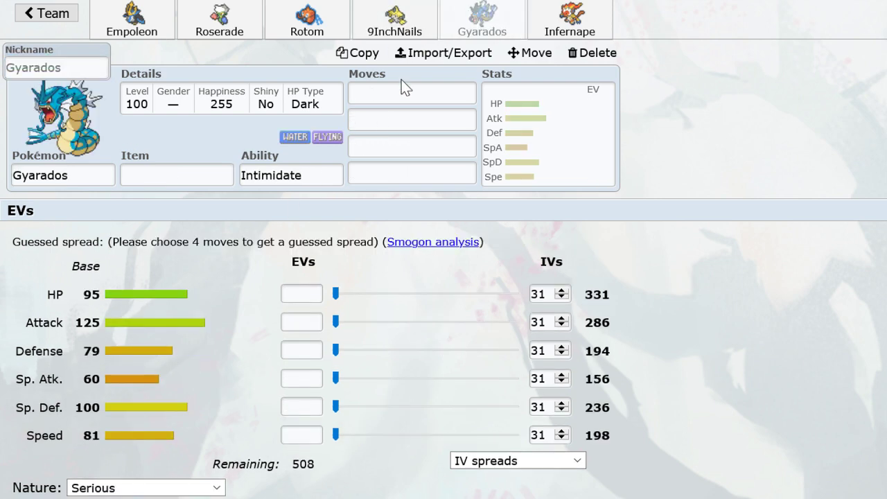
{"action": "left_click", "coordinate": [170, 172]}
{"action": "type", "text": "lefto"}
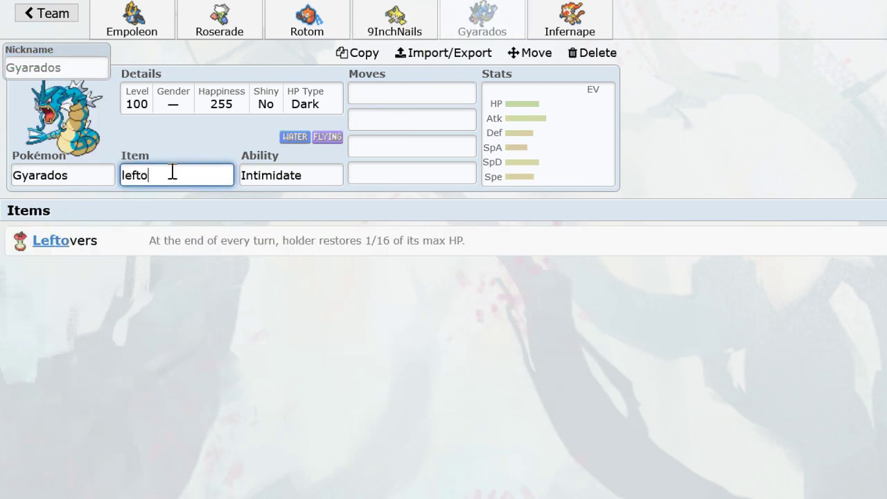
{"action": "key", "text": "Return"}
{"action": "type", "text": "wa"}
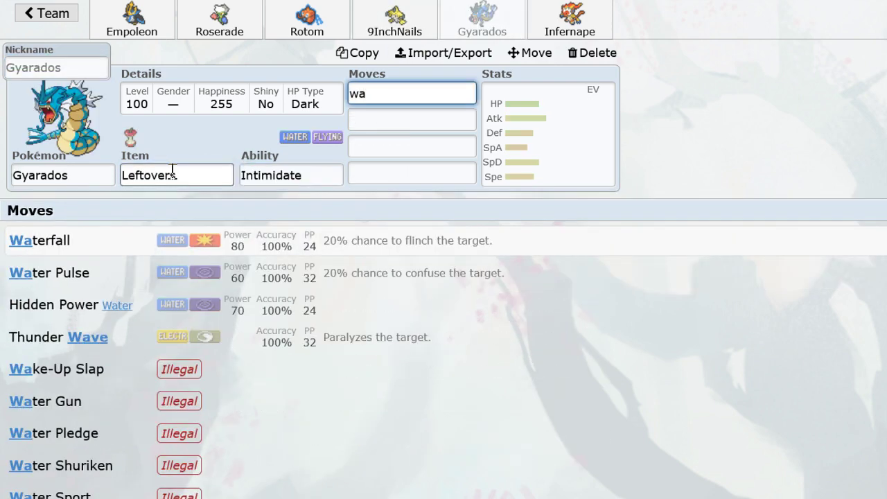
{"action": "left_click", "coordinate": [194, 231]}
Fill Gyarados's remaining three move slots with Roar, Rest and Sleep Talk.
{"action": "scroll", "coordinate": [283, 325], "scroll_direction": "down", "scroll_amount": 5}
{"action": "scroll", "coordinate": [283, 326], "scroll_direction": "down", "scroll_amount": 7}
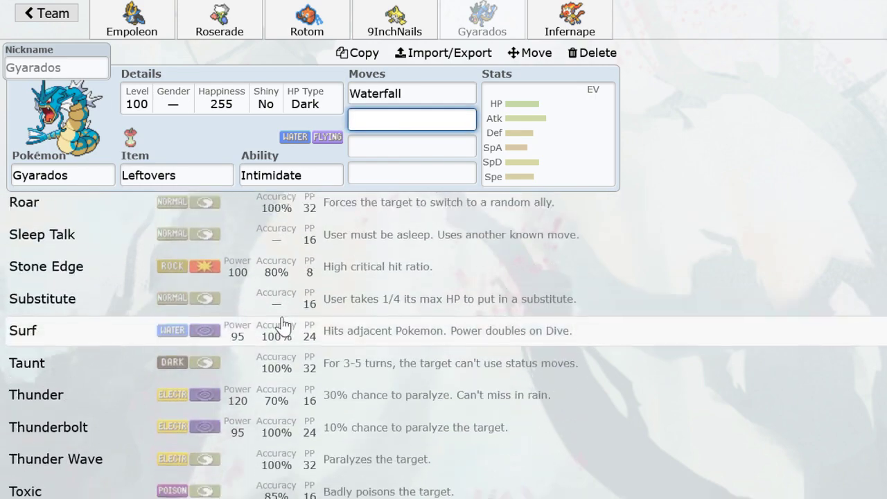
{"action": "scroll", "coordinate": [228, 287], "scroll_direction": "up", "scroll_amount": 2}
{"action": "left_click", "coordinate": [215, 272]}
{"action": "scroll", "coordinate": [287, 420], "scroll_direction": "down", "scroll_amount": 8}
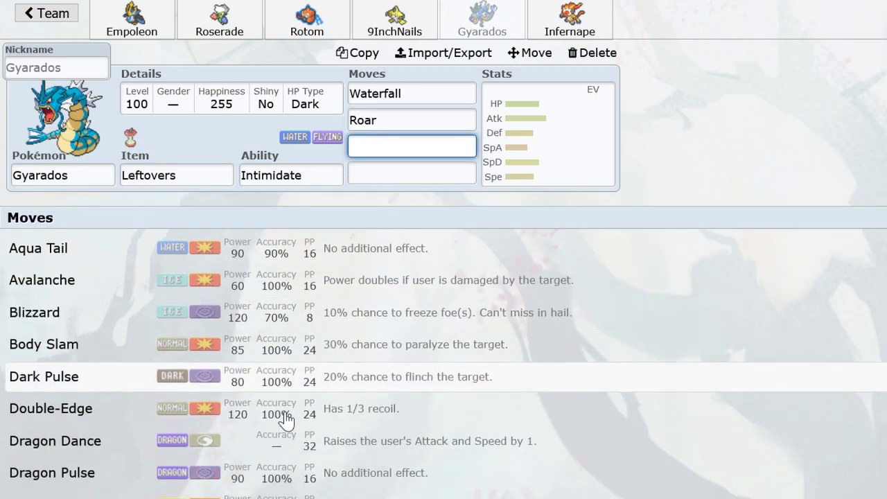
{"action": "left_click", "coordinate": [229, 350]}
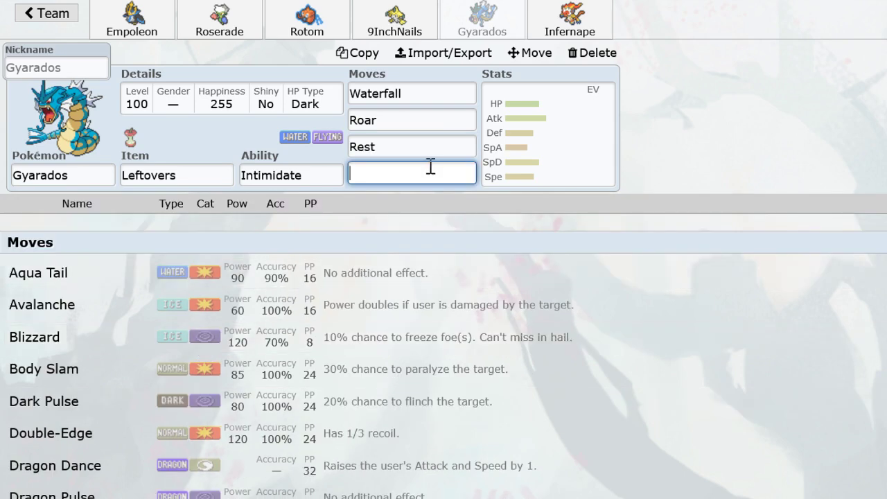
{"action": "type", "text": "lle"}
{"action": "key", "text": "BackSpace"}
{"action": "key", "text": "BackSpace"}
{"action": "type", "text": "slee"}
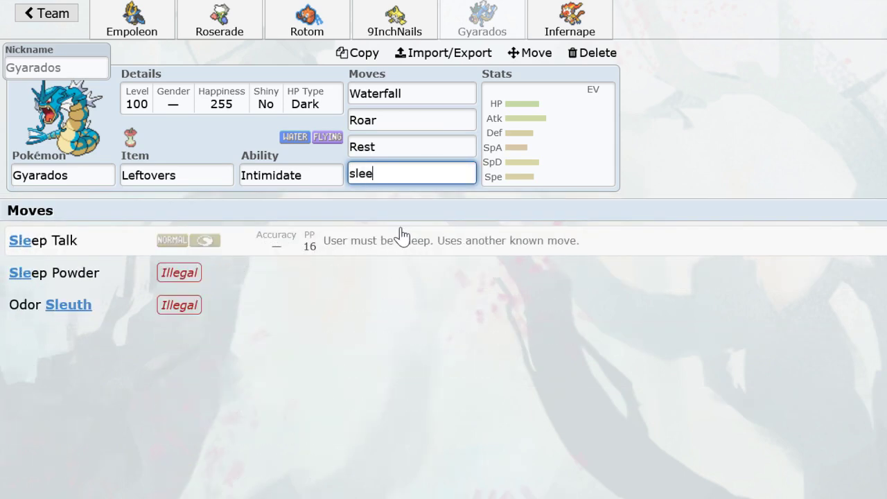
{"action": "key", "text": "Return"}
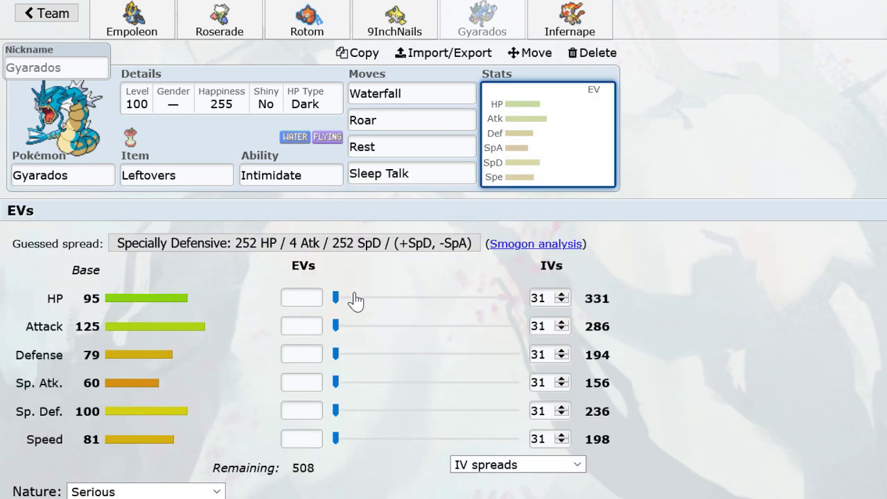
Set Gyarados's EVs to 248 HP, 252 Defense and 8 Sp. Def. with an Impish nature.
{"action": "left_click_drag", "start_coordinate": [356, 300], "coordinate": [514, 323]}
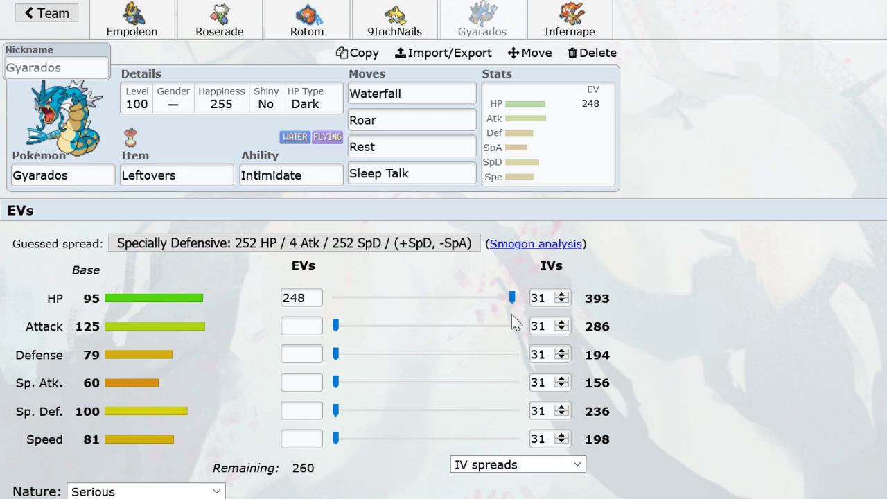
{"action": "left_click", "coordinate": [192, 489]}
{"action": "left_click", "coordinate": [146, 326]}
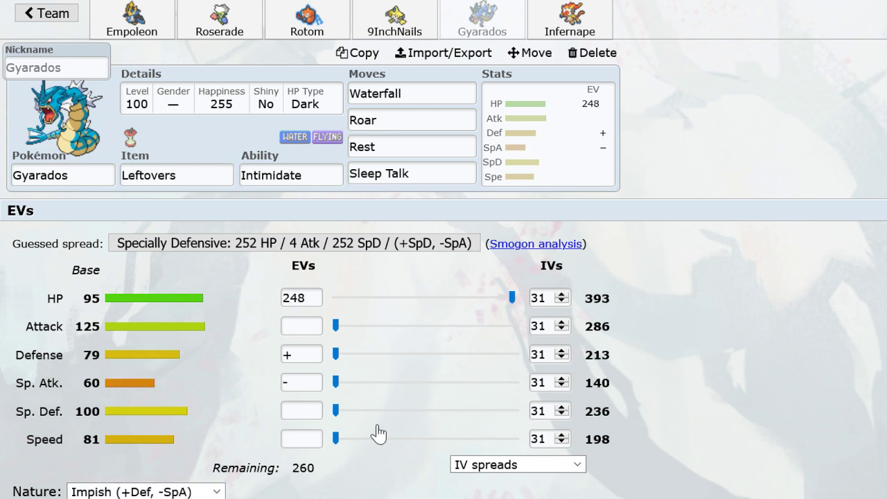
{"action": "left_click_drag", "start_coordinate": [336, 354], "coordinate": [610, 360]}
{"action": "left_click_drag", "start_coordinate": [337, 411], "coordinate": [353, 425]}
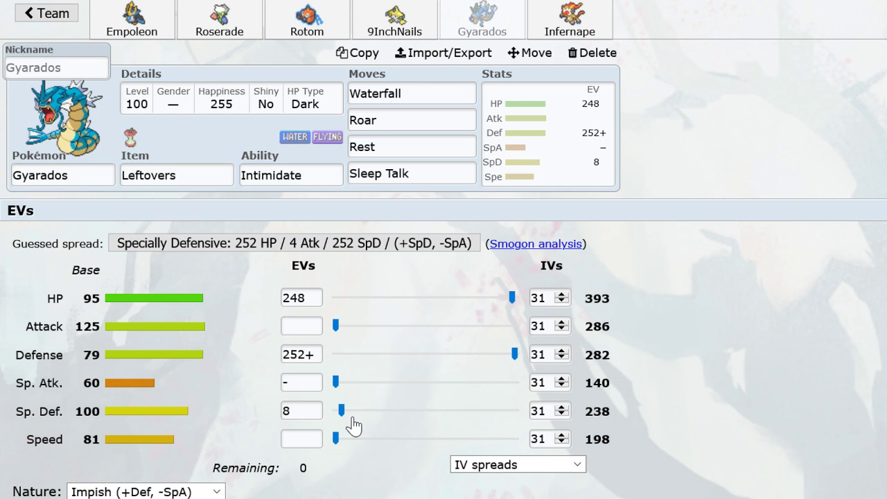
Review the team's six members, comparing the Jirachi and Gyarados sets with Infernape, Empoleon, Roserade and Rotom-Wash.
{"action": "left_click", "coordinate": [399, 15]}
{"action": "left_click", "coordinate": [463, 19]}
{"action": "left_click", "coordinate": [389, 14]}
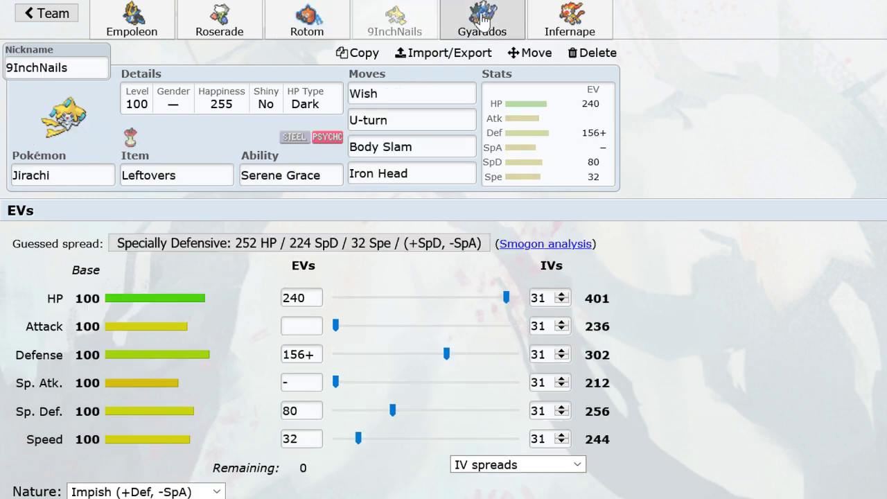
{"action": "left_click", "coordinate": [483, 16]}
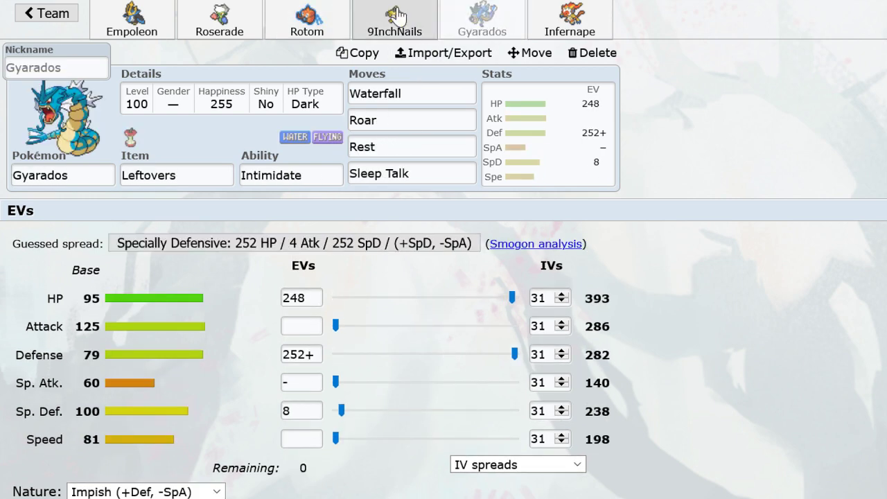
{"action": "left_click", "coordinate": [578, 26]}
{"action": "left_click", "coordinate": [480, 21]}
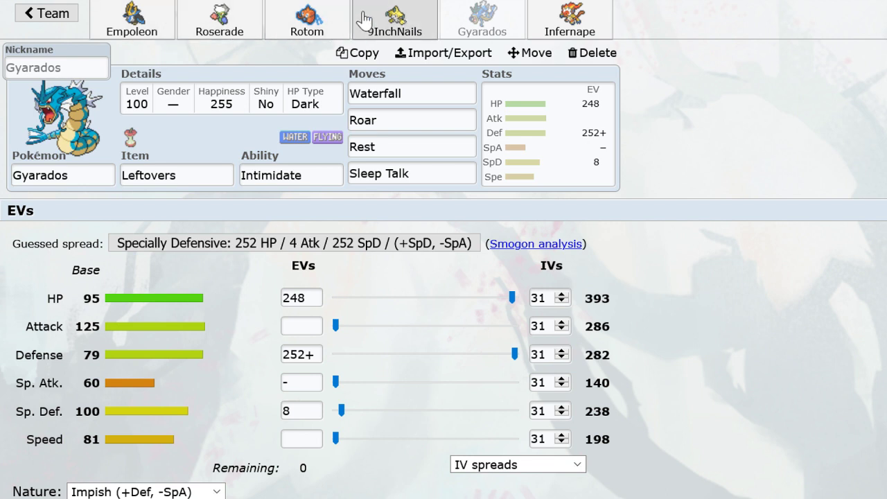
{"action": "left_click", "coordinate": [127, 21]}
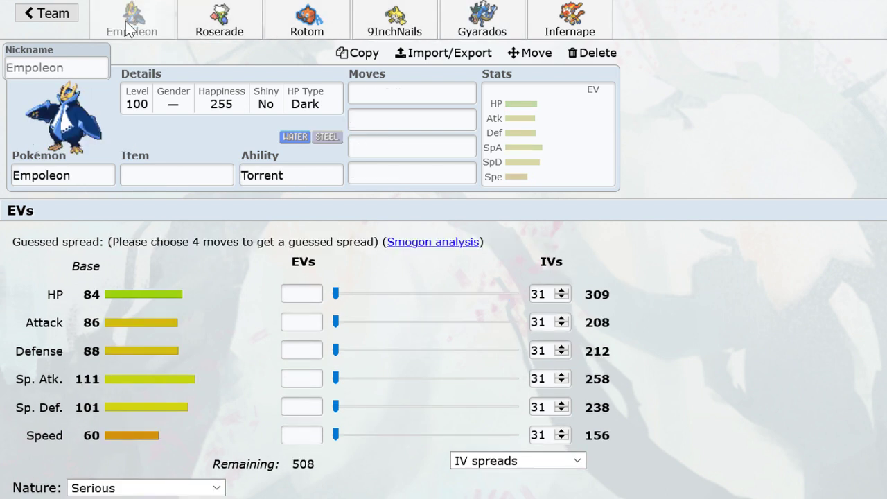
{"action": "left_click", "coordinate": [182, 24]}
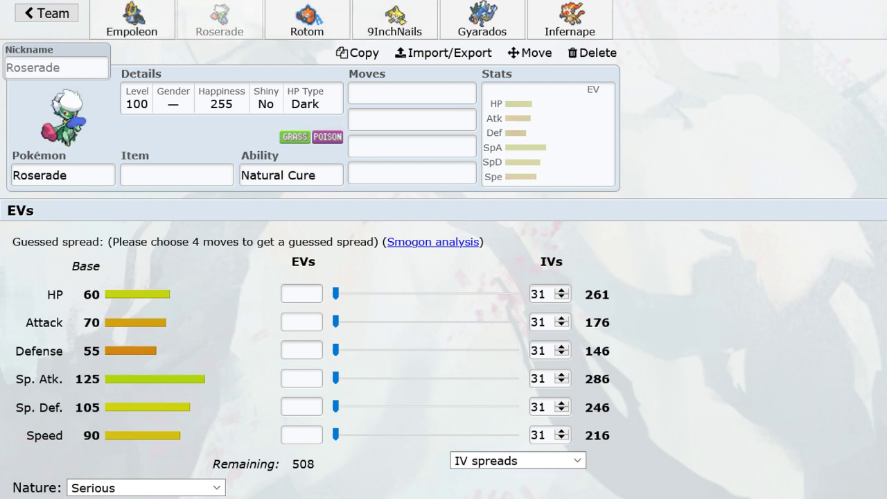
{"action": "left_click", "coordinate": [132, 31]}
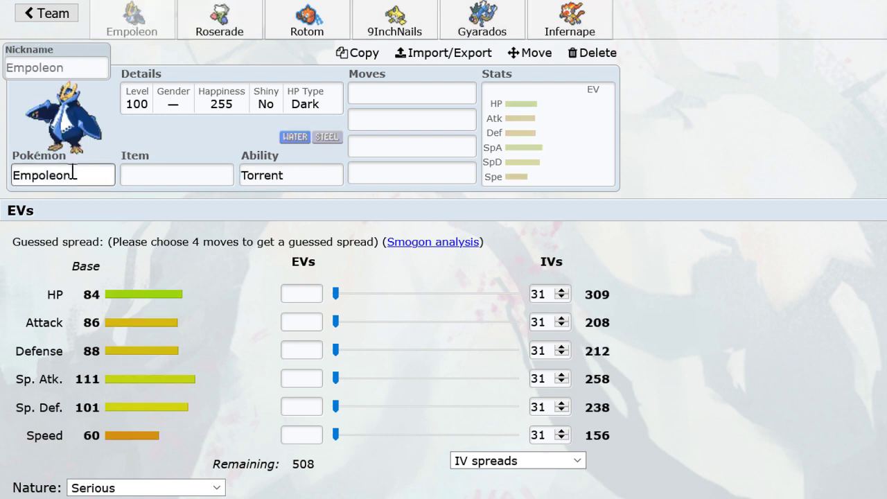
{"action": "left_click", "coordinate": [221, 26]}
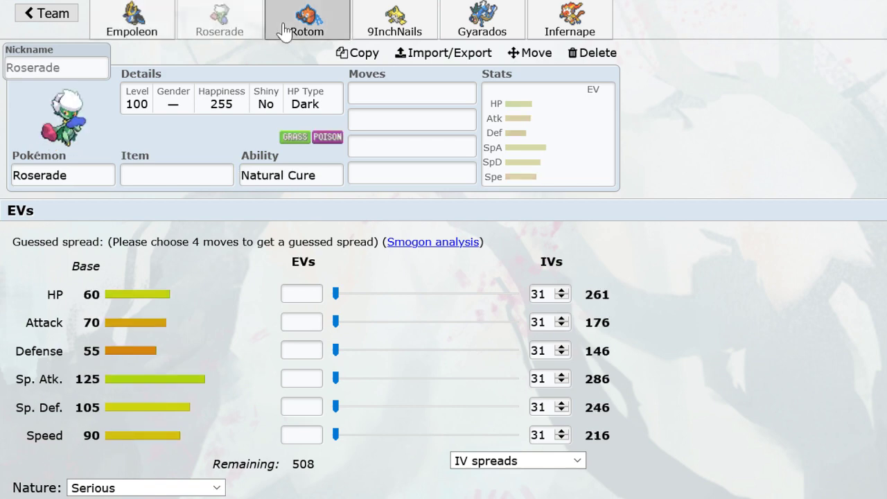
{"action": "left_click", "coordinate": [284, 31]}
{"action": "left_click", "coordinate": [479, 24]}
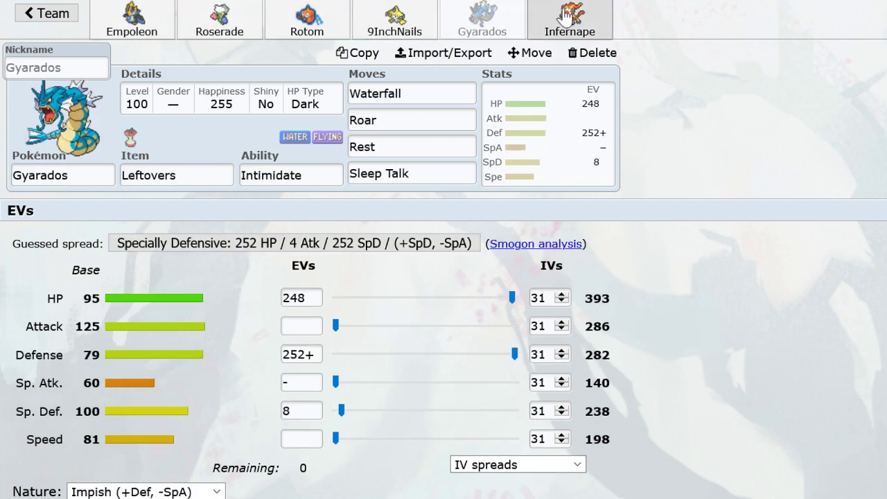
Examine how Rotom-Wash, Jirachi, Gyarados and Infernape complement one another by switching between their sets.
{"action": "left_click", "coordinate": [395, 21]}
{"action": "left_click", "coordinate": [307, 22]}
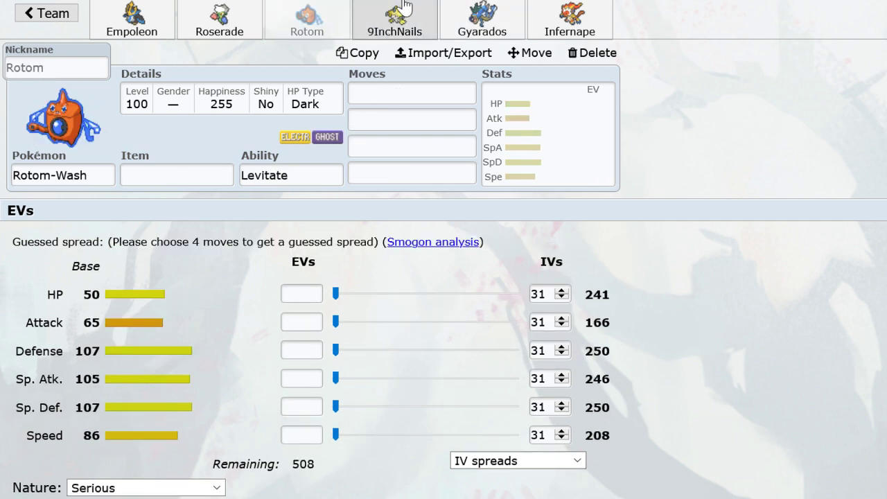
{"action": "left_click", "coordinate": [405, 21]}
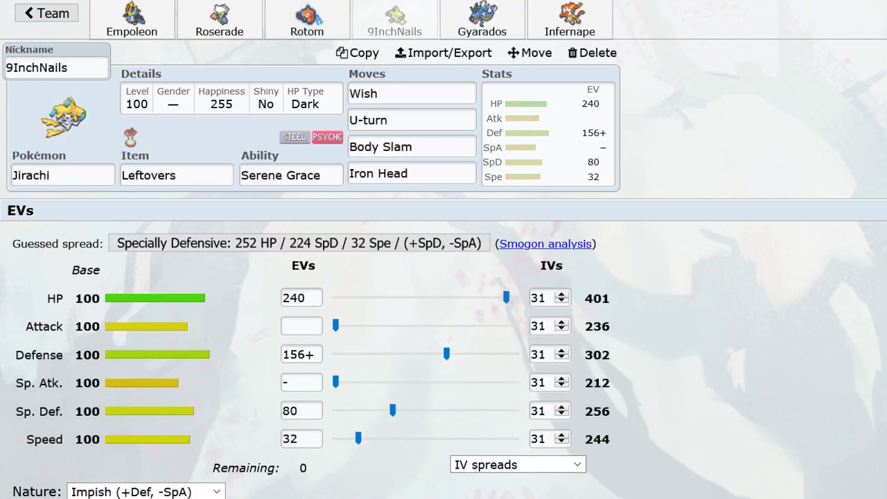
{"action": "left_click", "coordinate": [307, 20]}
{"action": "left_click", "coordinate": [395, 20]}
{"action": "left_click", "coordinate": [307, 20]}
{"action": "left_click", "coordinate": [486, 21]}
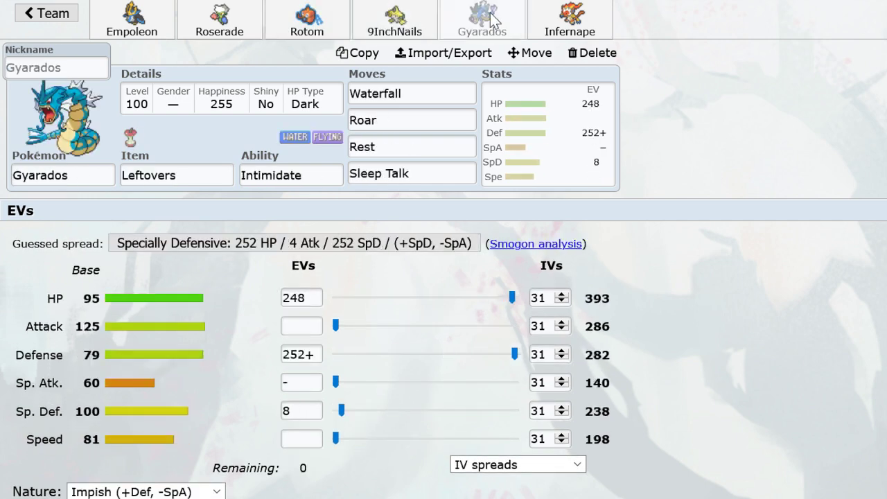
{"action": "left_click", "coordinate": [568, 20]}
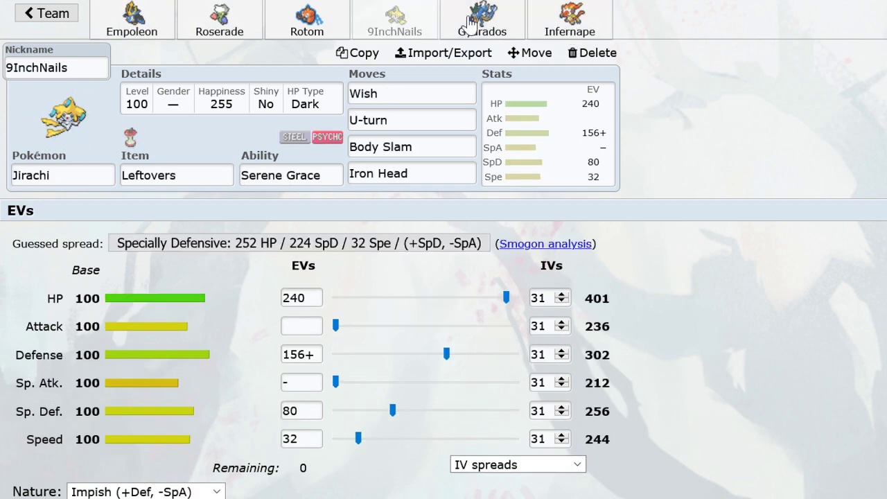
{"action": "left_click", "coordinate": [395, 20]}
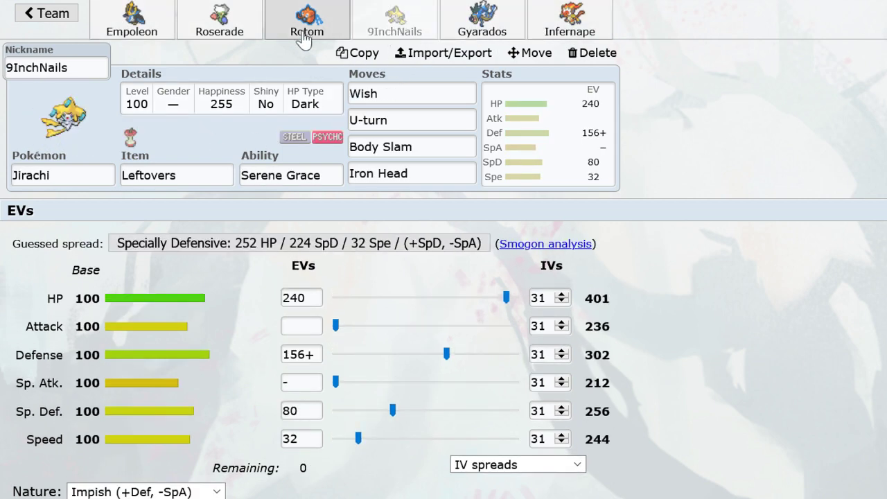
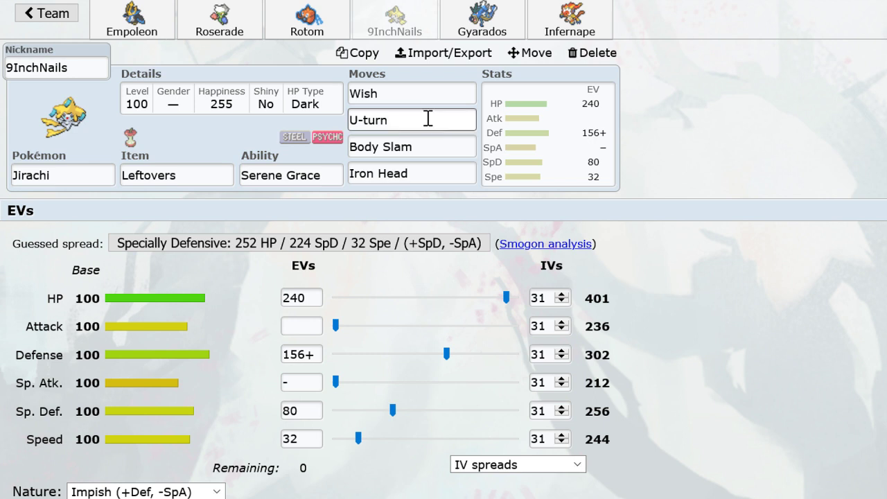
{"action": "left_click", "coordinate": [551, 15]}
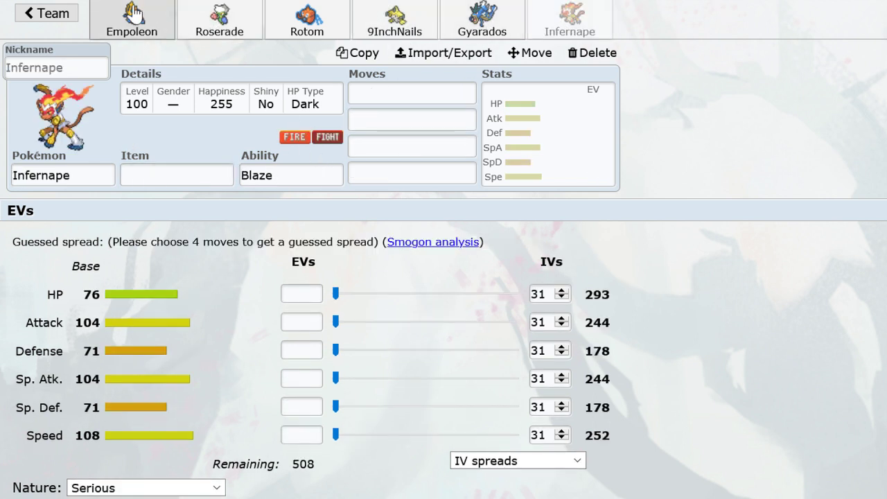
{"action": "left_click", "coordinate": [51, 23]}
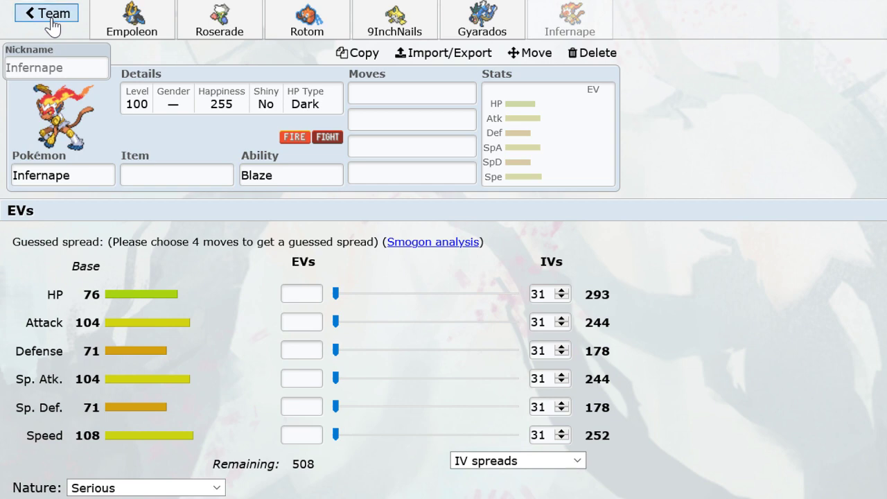
Replace Empoleon with Machamp in the team's first slot and give it the No Guard ability.
{"action": "left_click", "coordinate": [52, 25]}
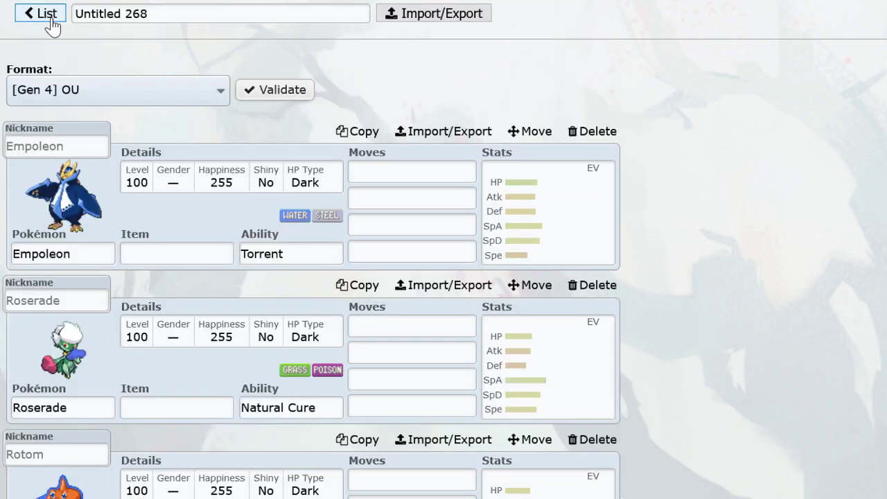
{"action": "left_click", "coordinate": [542, 243]}
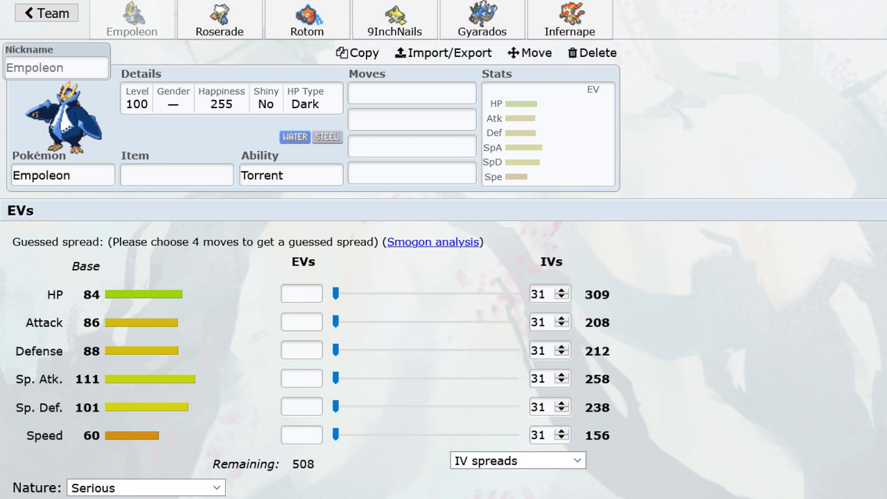
{"action": "scroll", "coordinate": [443, 249], "scroll_direction": "up", "scroll_amount": 1}
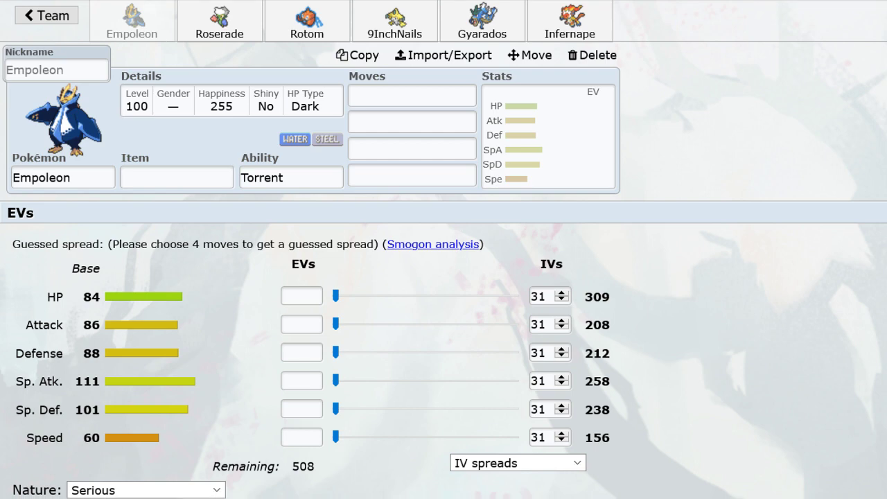
{"action": "left_click", "coordinate": [68, 173]}
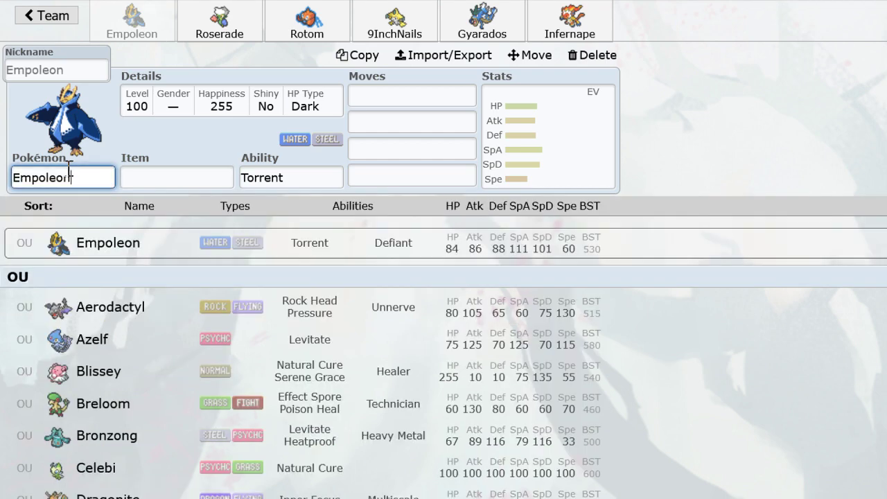
{"action": "type", "text": "macha"}
{"action": "key", "text": "Return"}
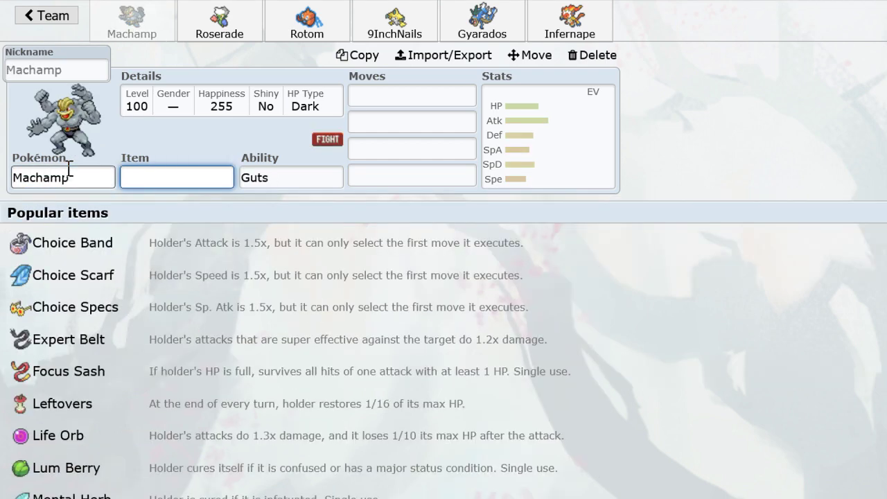
{"action": "left_click", "coordinate": [305, 180]}
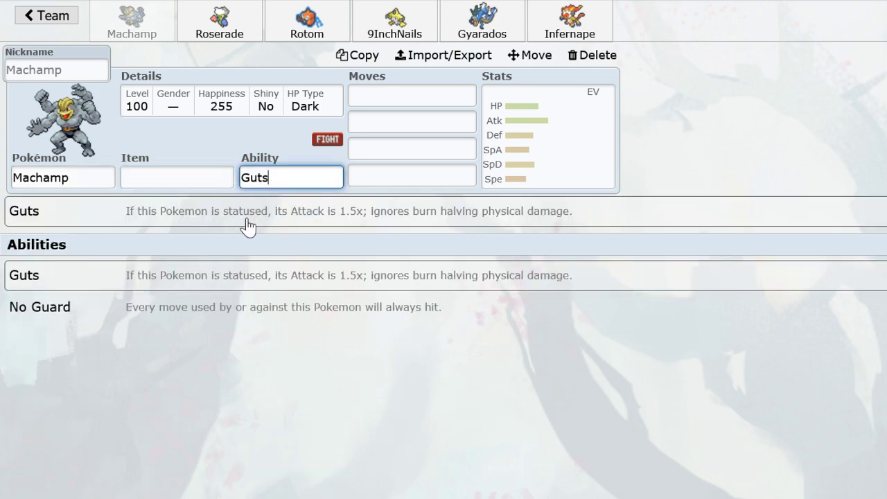
{"action": "left_click", "coordinate": [191, 307]}
Replace Roserade with Blissey in the team's second slot.
{"action": "left_click", "coordinate": [220, 21]}
{"action": "left_click", "coordinate": [70, 178]}
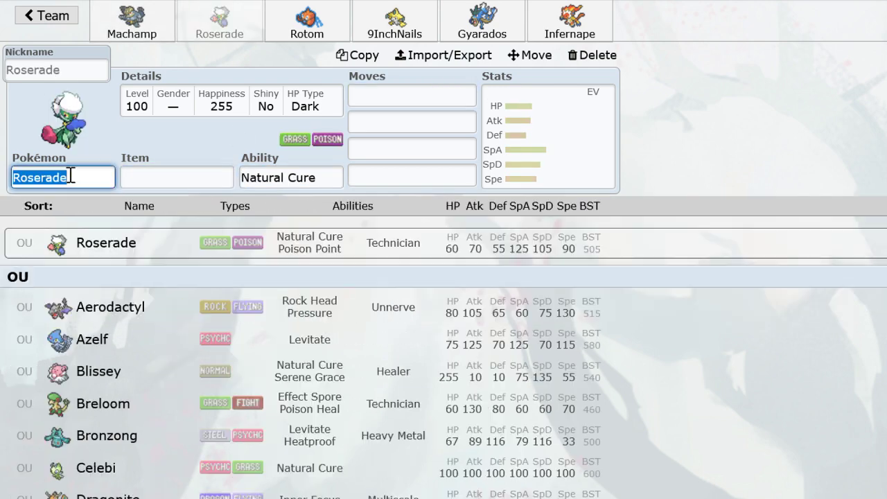
{"action": "type", "text": "bli"}
{"action": "type", "text": "s"}
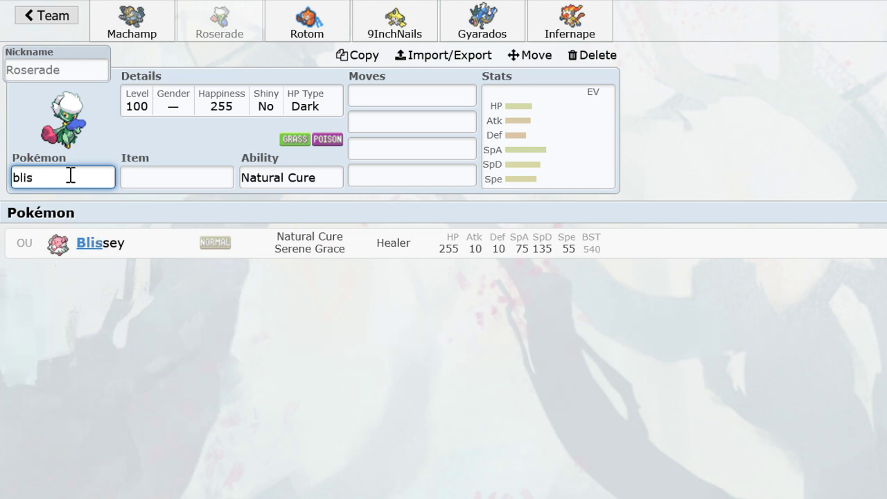
{"action": "type", "text": "ssey"}
{"action": "key", "text": "BackSpace"}
{"action": "key", "text": "BackSpace"}
{"action": "key", "text": "BackSpace"}
{"action": "key", "text": "BackSpace"}
{"action": "type", "text": "e"}
{"action": "key", "text": "Return"}
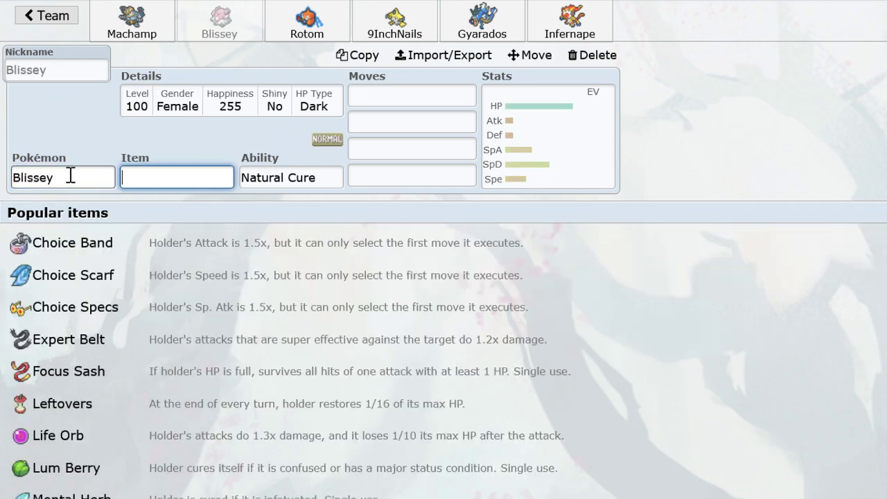
Give Blissey Leftovers as its item and Natural Cure as its ability.
{"action": "type", "text": "lef"}
{"action": "key", "text": "Return"}
{"action": "key", "text": "Return"}
Fill Blissey's first three move slots with Stealth Rock, Soft-Boiled and Seismic Toss.
{"action": "type", "text": "stealt"}
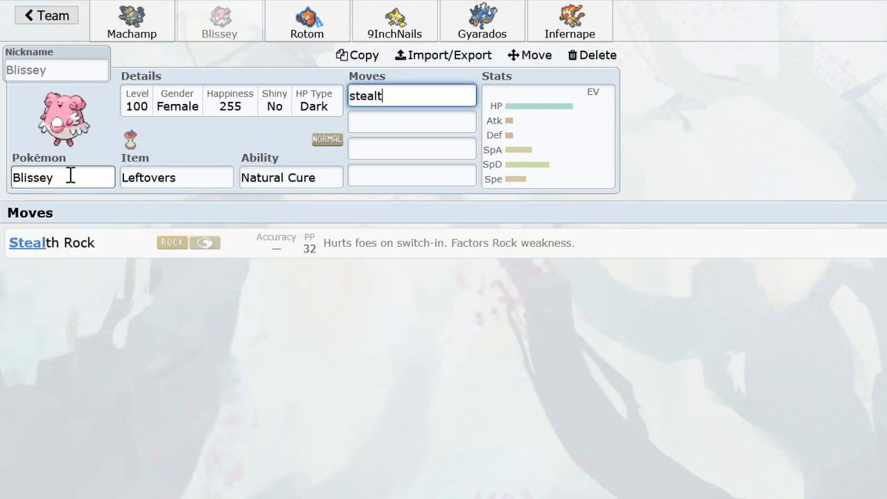
{"action": "key", "text": "Return"}
{"action": "type", "text": "soft"}
{"action": "key", "text": "Return"}
{"action": "type", "text": "seimic"}
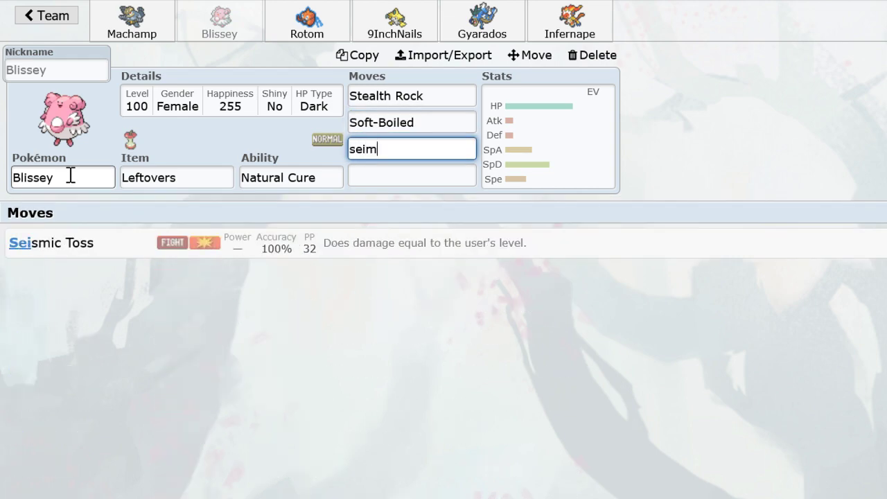
{"action": "key", "text": "BackSpace"}
{"action": "key", "text": "BackSpace"}
{"action": "key", "text": "BackSpace"}
{"action": "type", "text": "smic"}
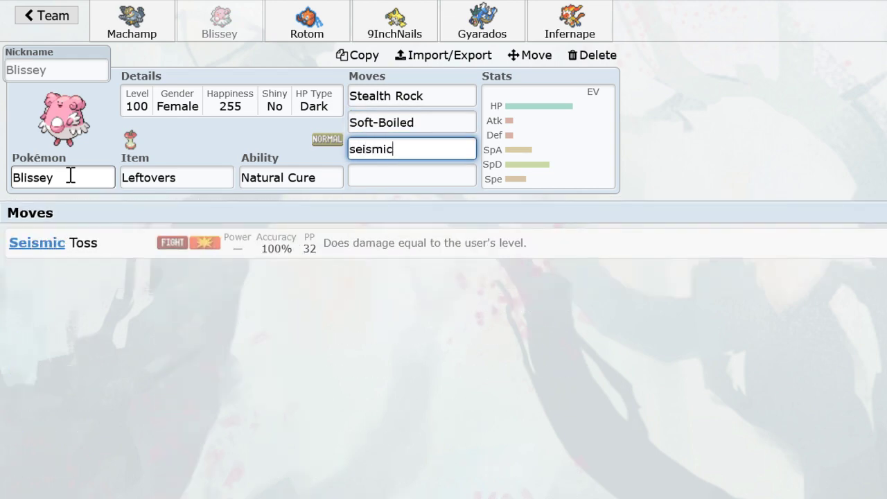
{"action": "key", "text": "Return"}
Set Blissey's EVs to 252 HP and 252 Defense with a Bold nature.
{"action": "left_click", "coordinate": [485, 158]}
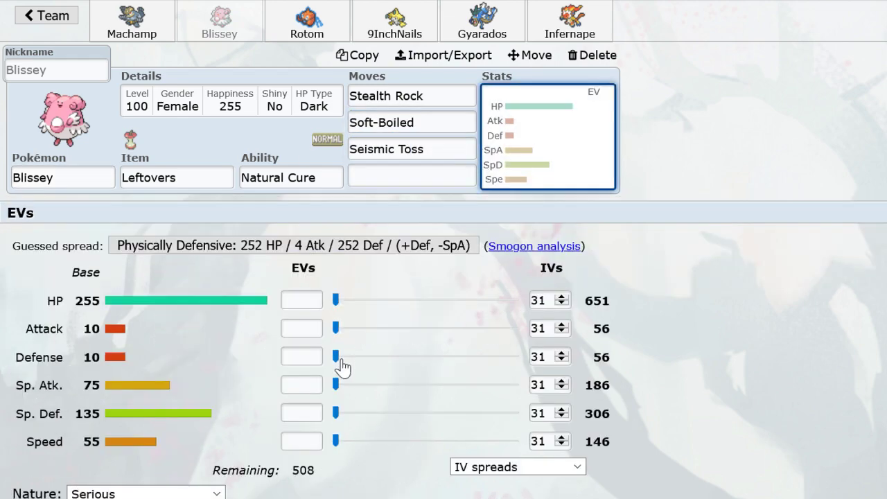
{"action": "left_click_drag", "start_coordinate": [337, 359], "coordinate": [674, 361]}
{"action": "left_click_drag", "start_coordinate": [369, 300], "coordinate": [731, 322]}
{"action": "key", "text": "b"}
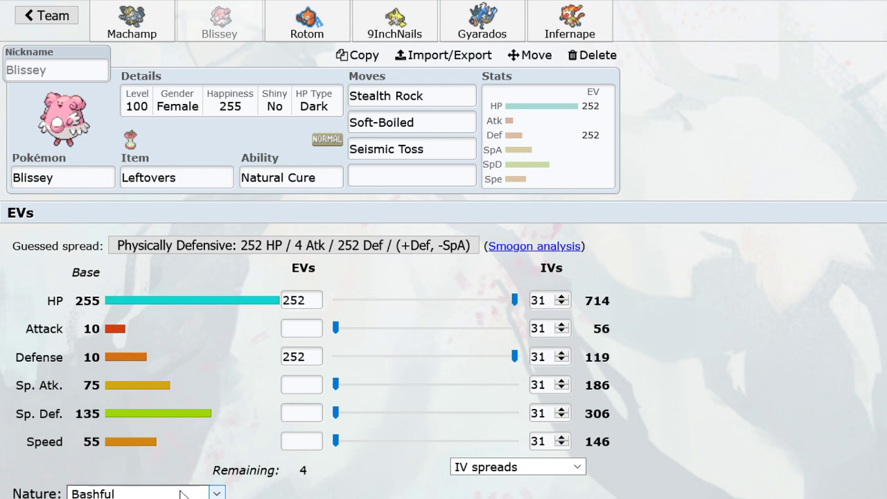
{"action": "key", "text": "o"}
Replace Rotom-Wash in the third slot with a Skarmory holding Leftovers.
{"action": "left_click", "coordinate": [315, 20]}
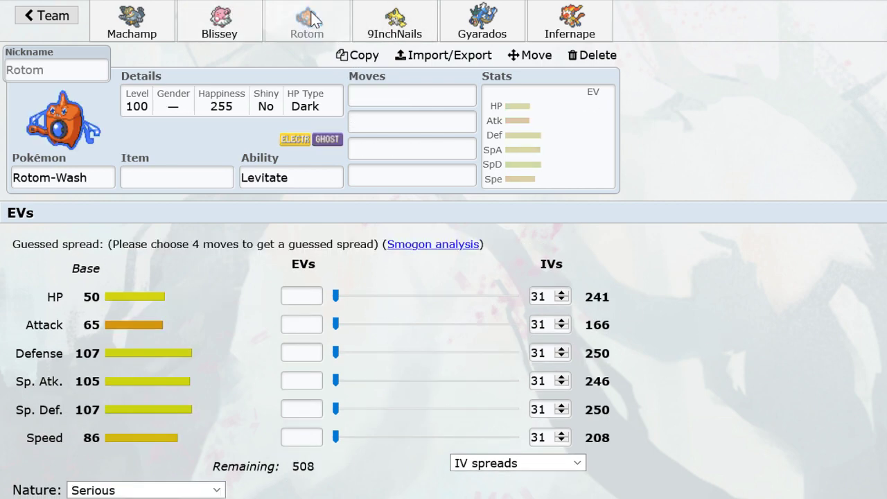
{"action": "left_click", "coordinate": [93, 178]}
{"action": "type", "text": "ska"}
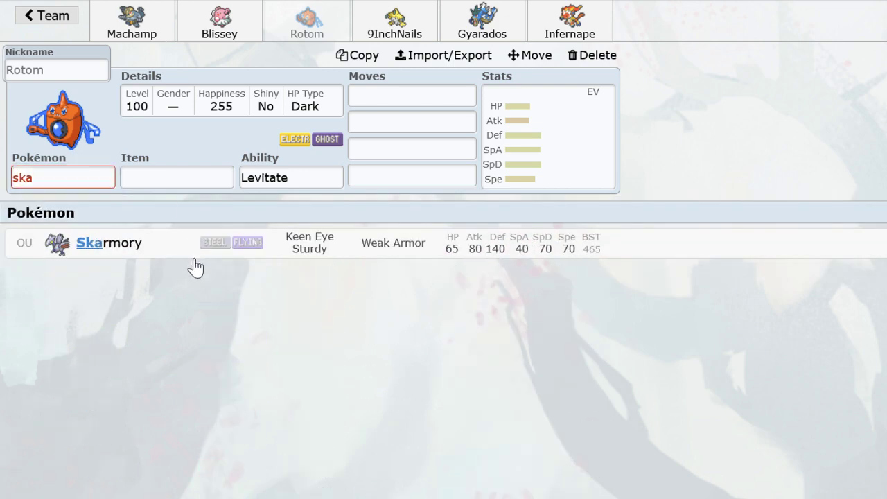
{"action": "left_click", "coordinate": [201, 244]}
{"action": "type", "text": "left"}
{"action": "key", "text": "Return"}
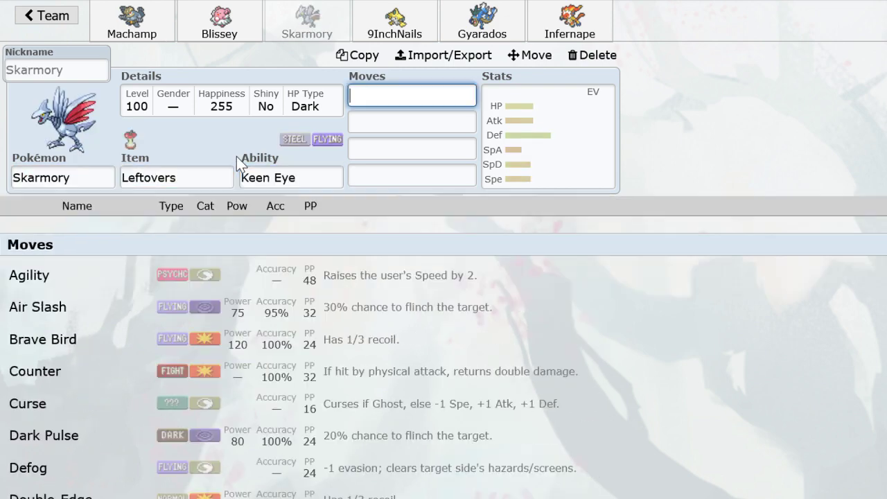
Fill Skarmory's four move slots with Spikes, Whirlwind, Roost and Brave Bird.
{"action": "type", "text": "spi"}
{"action": "key", "text": "Return"}
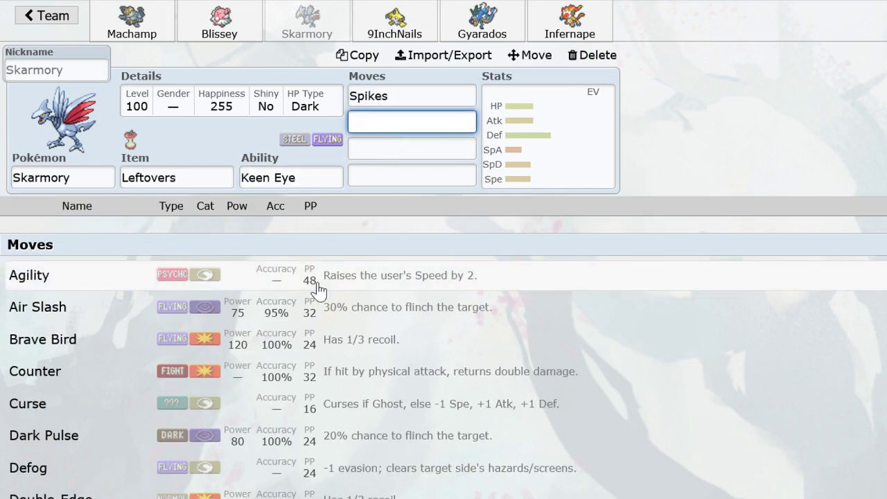
{"action": "type", "text": "whi"}
{"action": "key", "text": "Return"}
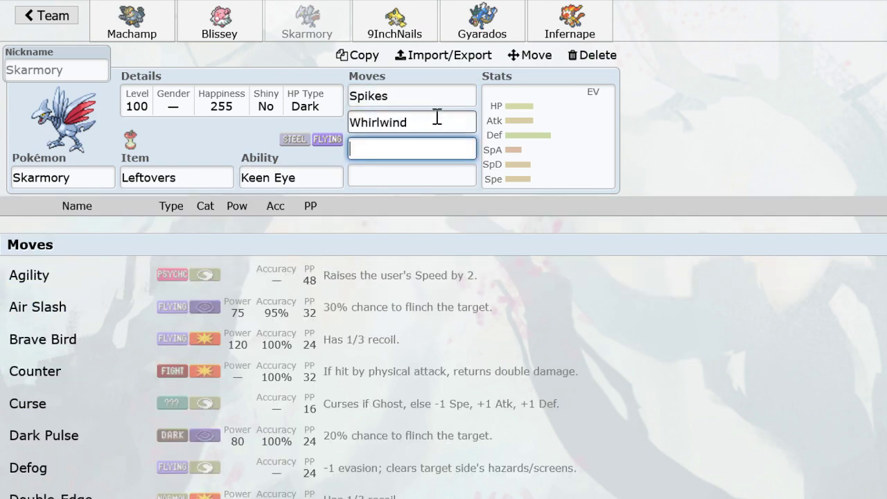
{"action": "scroll", "coordinate": [323, 324], "scroll_direction": "down", "scroll_amount": 7}
{"action": "scroll", "coordinate": [323, 324], "scroll_direction": "down", "scroll_amount": 3}
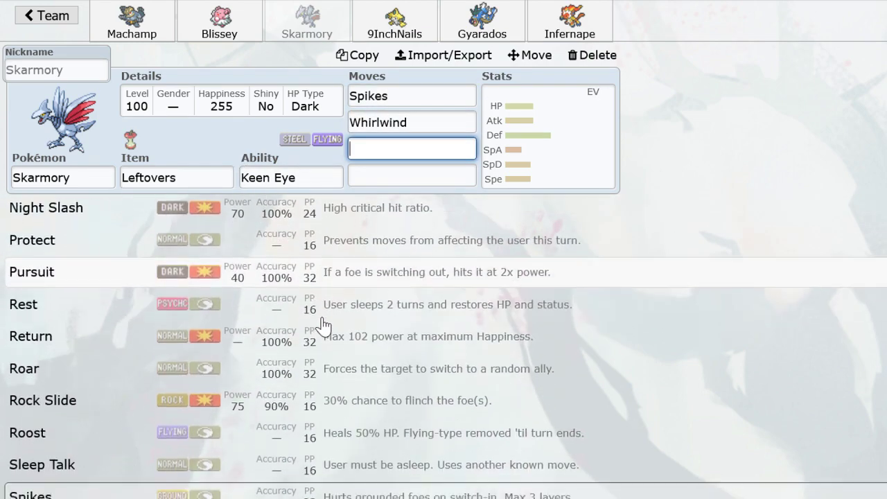
{"action": "left_click", "coordinate": [254, 382]}
{"action": "type", "text": "b"}
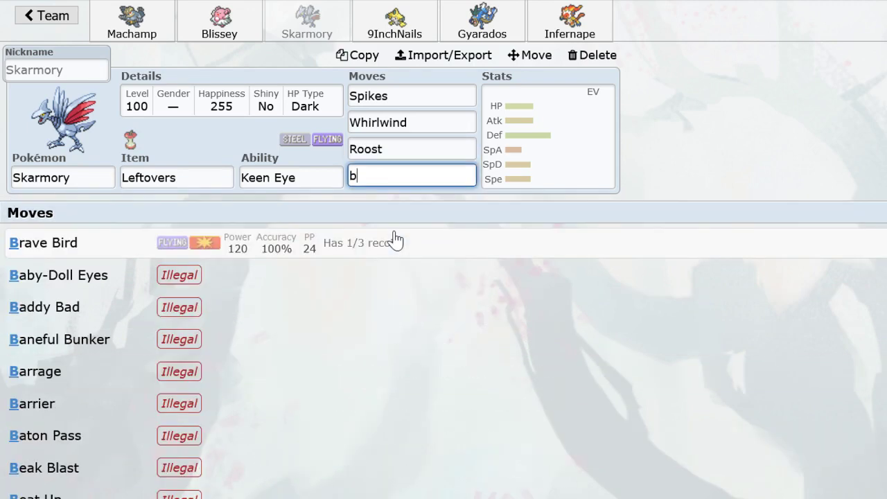
{"action": "left_click", "coordinate": [362, 251]}
Set Skarmory's EVs to 252 HP and 252 Sp. Def. with a Careful nature.
{"action": "left_click_drag", "start_coordinate": [337, 301], "coordinate": [725, 329]}
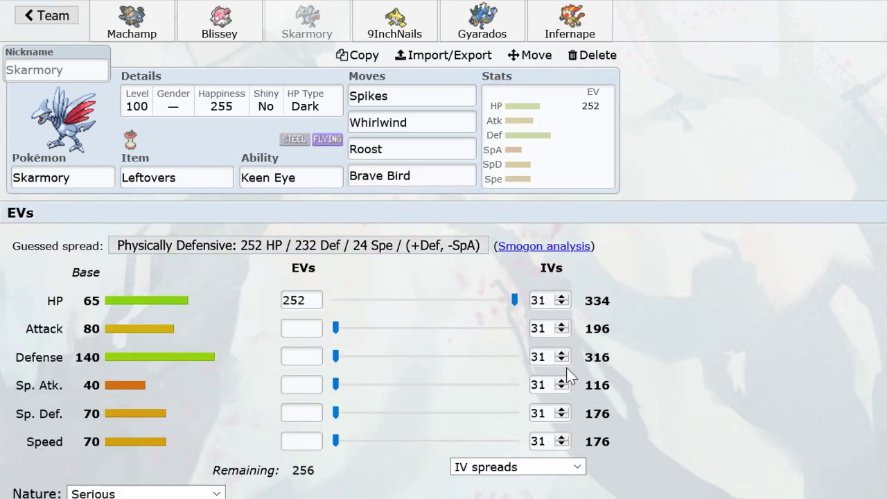
{"action": "left_click_drag", "start_coordinate": [382, 416], "coordinate": [662, 424]}
{"action": "left_click", "coordinate": [158, 493]}
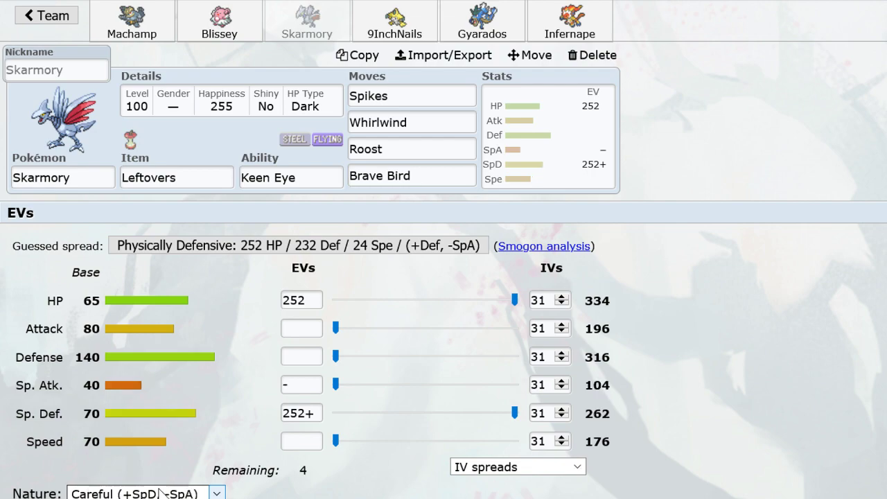
Replace Jirachi in the fourth slot with Rotom-Wash and open Gyarados's set.
{"action": "left_click", "coordinate": [395, 20]}
{"action": "left_click", "coordinate": [83, 176]}
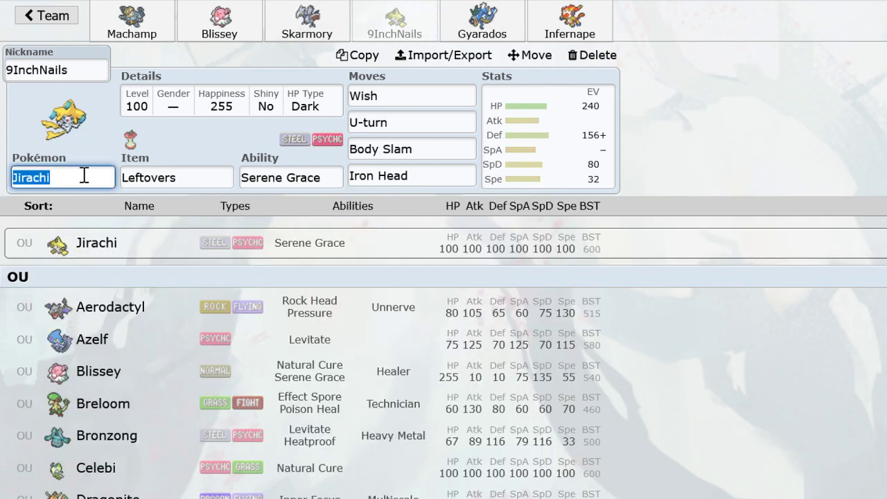
{"action": "scroll", "coordinate": [238, 376], "scroll_direction": "down", "scroll_amount": 20}
{"action": "scroll", "coordinate": [242, 378], "scroll_direction": "down", "scroll_amount": 3}
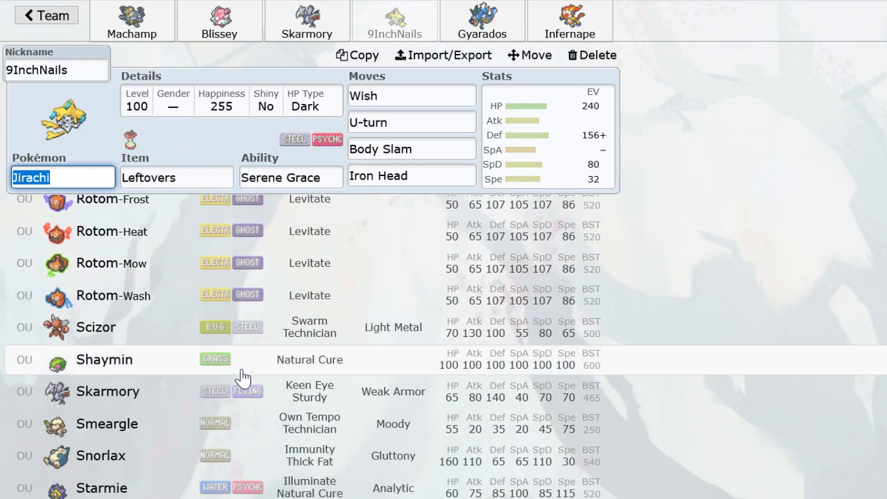
{"action": "left_click", "coordinate": [188, 302]}
{"action": "left_click", "coordinate": [483, 21]}
{"action": "left_click", "coordinate": [81, 181]}
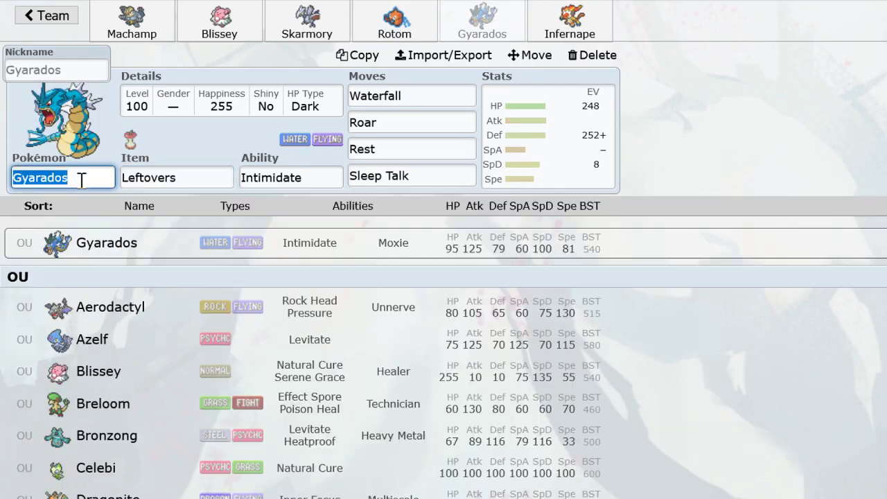
{"action": "type", "text": "b"}
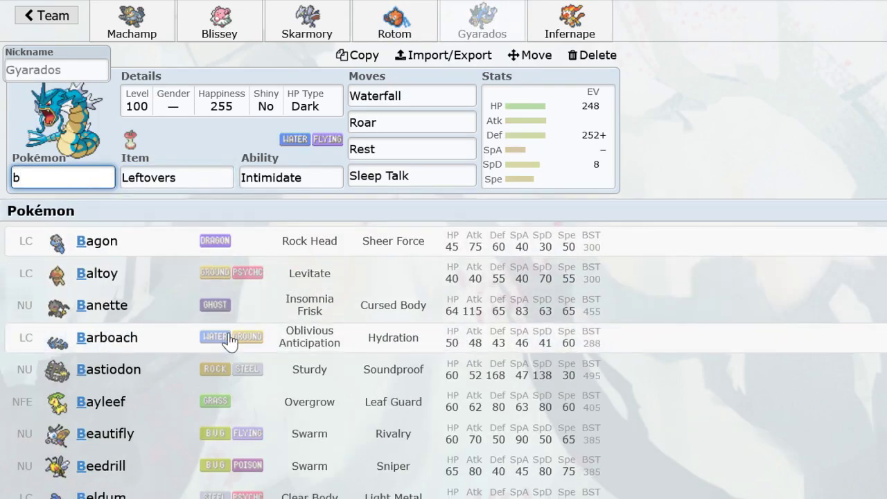
{"action": "scroll", "coordinate": [230, 340], "scroll_direction": "down", "scroll_amount": 10}
{"action": "scroll", "coordinate": [230, 339], "scroll_direction": "down", "scroll_amount": 5}
{"action": "scroll", "coordinate": [229, 340], "scroll_direction": "up", "scroll_amount": 15}
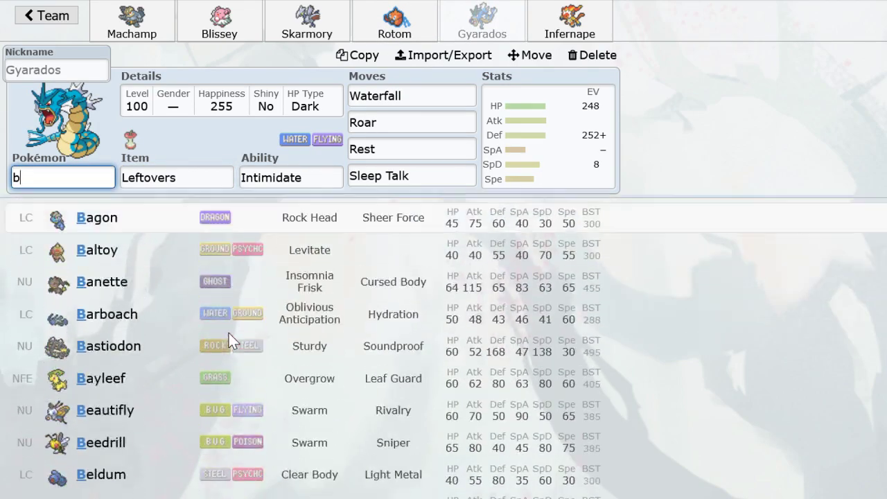
{"action": "key", "text": "BackSpace"}
{"action": "type", "text": "loom"}
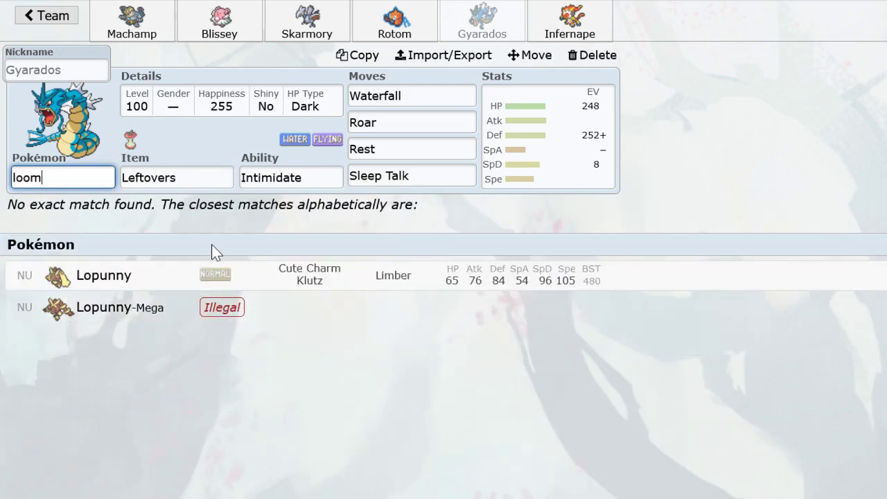
{"action": "key", "text": "BackSpace"}
{"action": "key", "text": "BackSpace"}
{"action": "key", "text": "BackSpace"}
{"action": "key", "text": "BackSpace"}
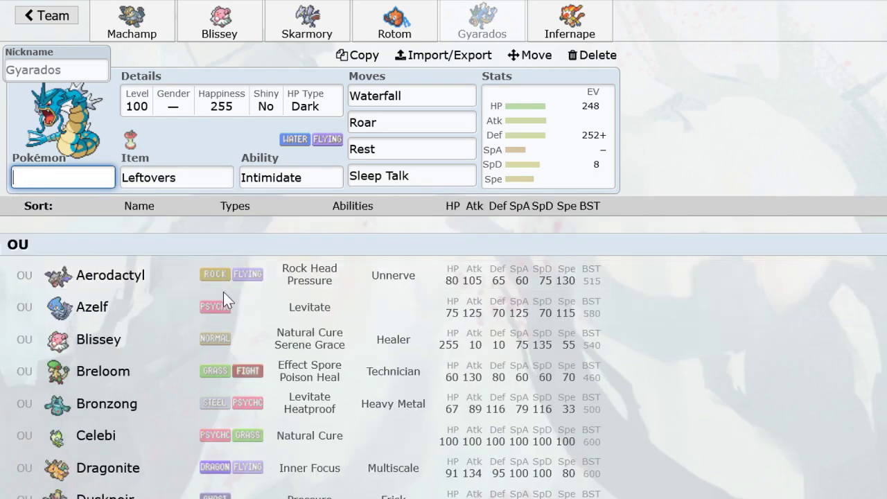
{"action": "left_click", "coordinate": [168, 175]}
{"action": "left_click", "coordinate": [168, 176]}
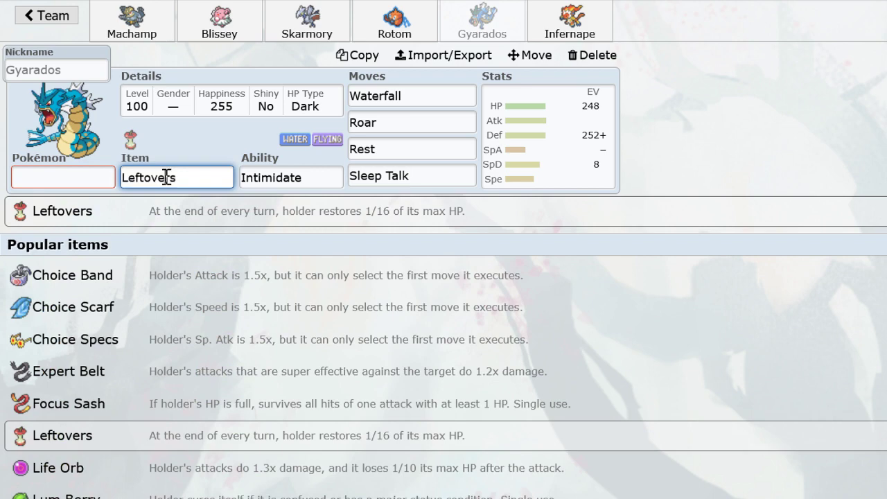
{"action": "left_click_drag", "start_coordinate": [165, 177], "coordinate": [172, 177]}
Replace Gyarados with a Breloom holding a Toxic Orb, and give it the Poison Heal ability.
{"action": "left_click", "coordinate": [62, 174]}
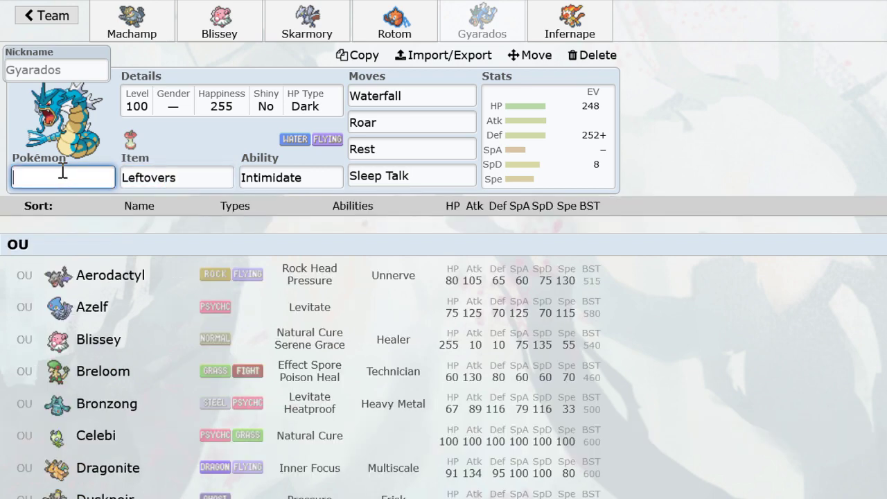
{"action": "type", "text": "brelo"}
{"action": "key", "text": "Return"}
{"action": "type", "text": "toxico"}
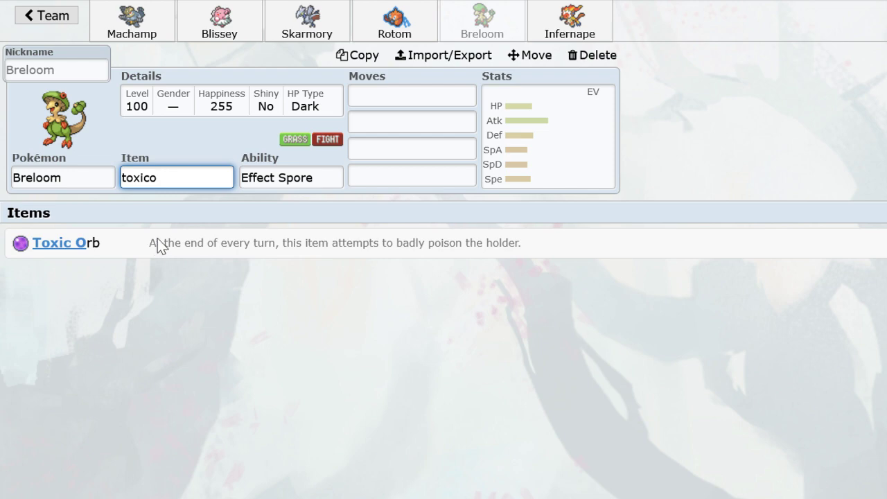
{"action": "key", "text": "Return"}
{"action": "left_click", "coordinate": [208, 307]}
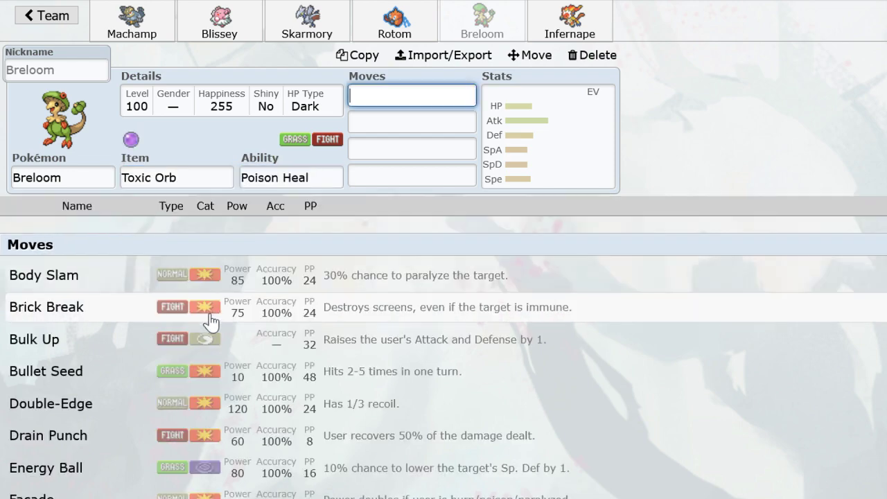
Fill Breloom's four move slots with Spore, Substitute, Leech Seed and Focus Blast.
{"action": "type", "text": "p"}
{"action": "key", "text": "BackSpace"}
{"action": "type", "text": "spo"}
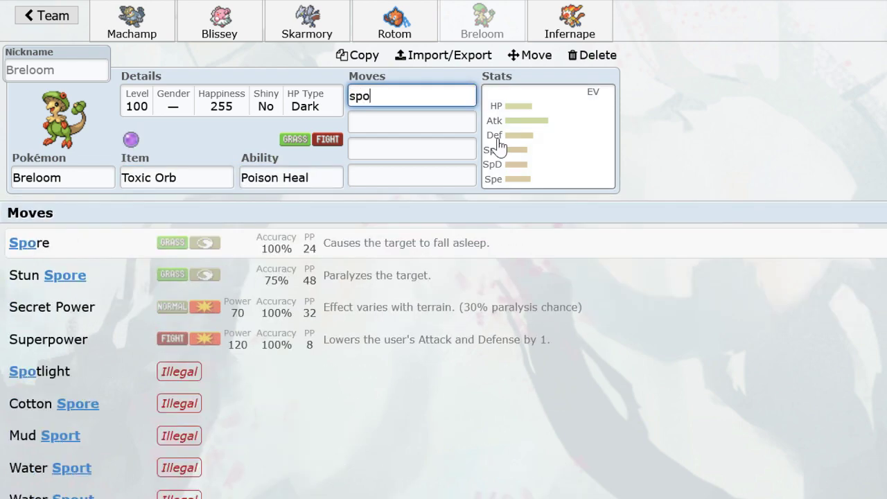
{"action": "left_click", "coordinate": [396, 252]}
{"action": "type", "text": "subs"}
{"action": "key", "text": "Return"}
{"action": "type", "text": "lee"}
{"action": "key", "text": "Return"}
{"action": "type", "text": "focus"}
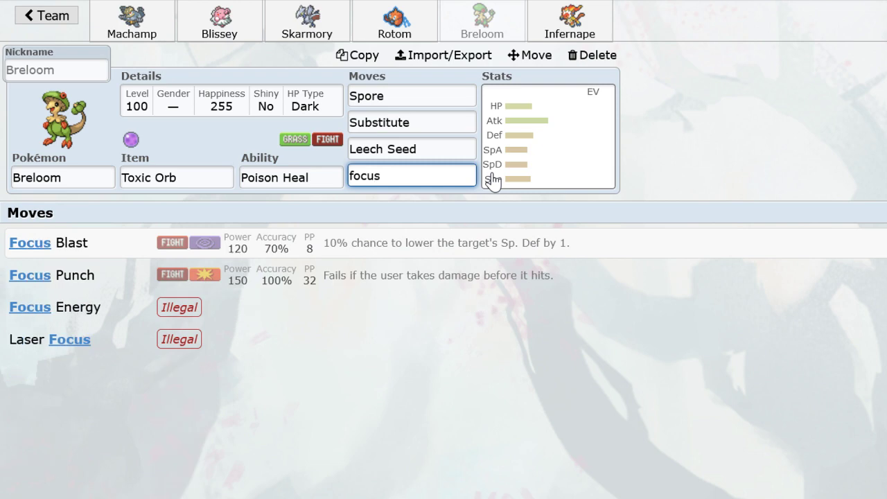
{"action": "key", "text": "Return"}
Set Breloom's EVs to 236 HP, 252 Defense and 20 Sp. Def. with an Impish nature.
{"action": "left_click_drag", "start_coordinate": [336, 299], "coordinate": [504, 319]}
{"action": "left_click_drag", "start_coordinate": [336, 357], "coordinate": [754, 395]}
{"action": "left_click", "coordinate": [187, 493]}
{"action": "key", "text": "i"}
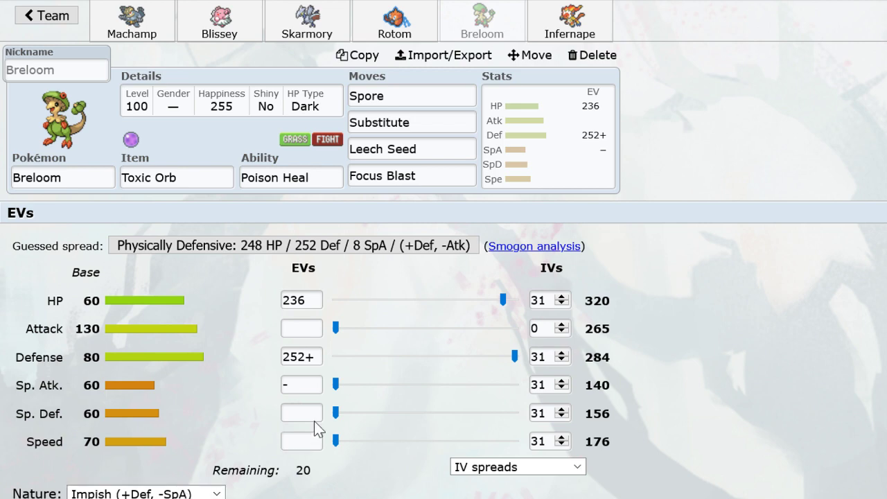
{"action": "left_click_drag", "start_coordinate": [337, 414], "coordinate": [426, 426]}
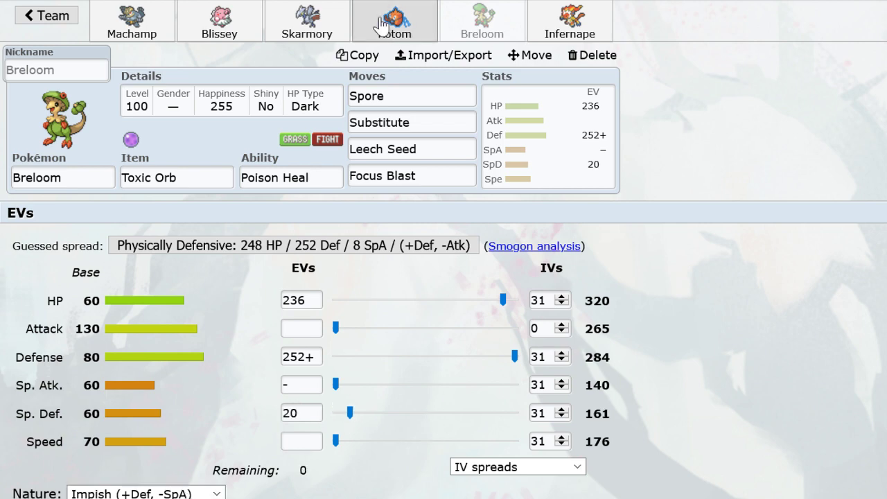
Replace Infernape with a Scizor holding a Choice Band, and give it the Technician ability.
{"action": "left_click", "coordinate": [569, 21]}
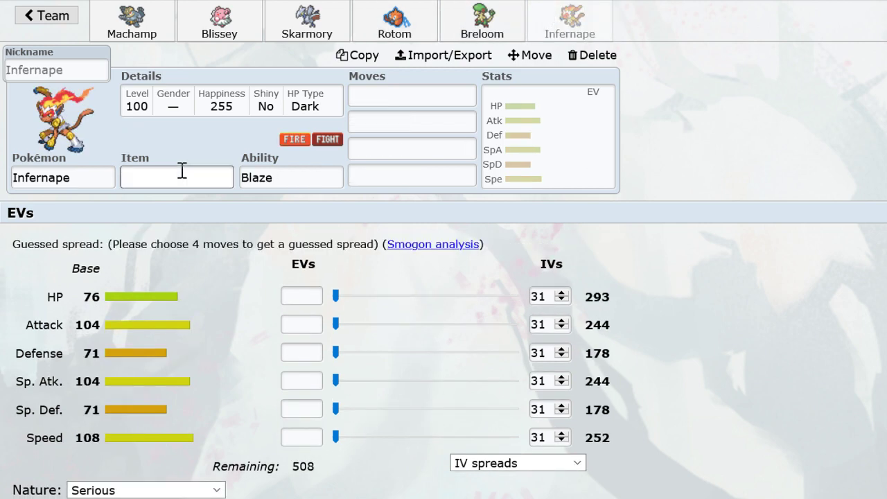
{"action": "left_click", "coordinate": [56, 179]}
{"action": "type", "text": "sciz"}
{"action": "key", "text": "Return"}
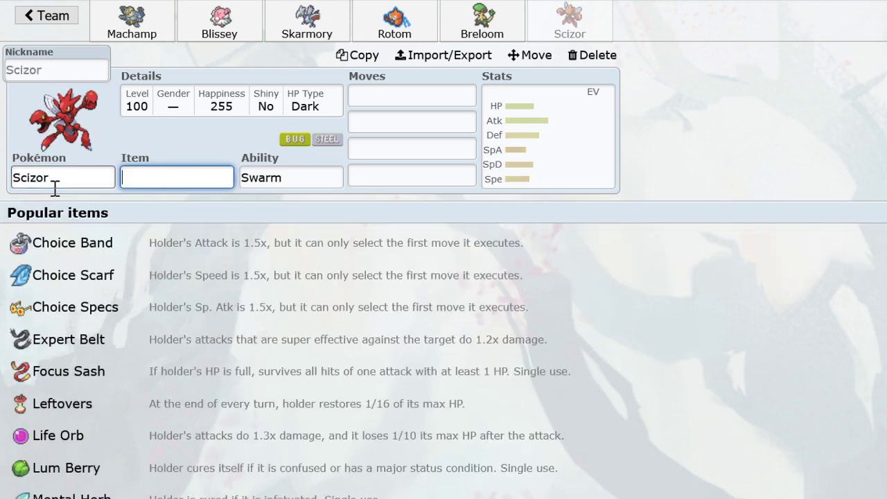
{"action": "type", "text": "choiec"}
{"action": "key", "text": "BackSpace"}
{"action": "key", "text": "BackSpace"}
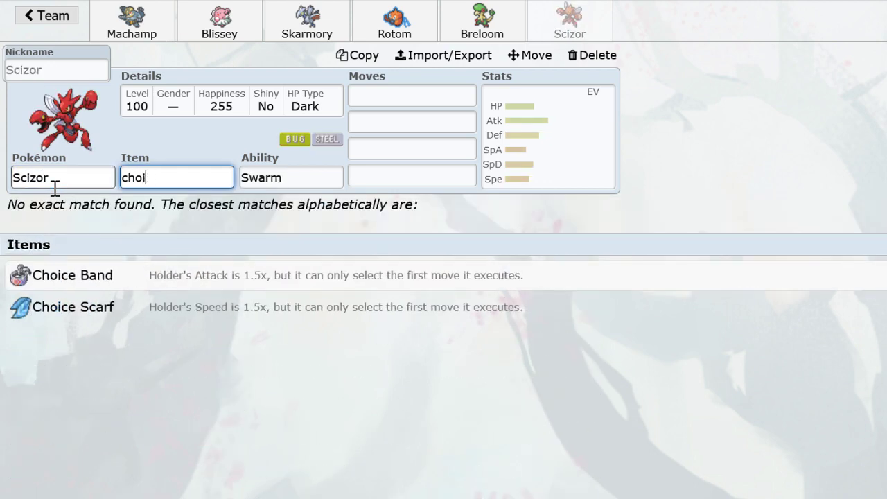
{"action": "type", "text": "ceband"}
{"action": "key", "text": "Return"}
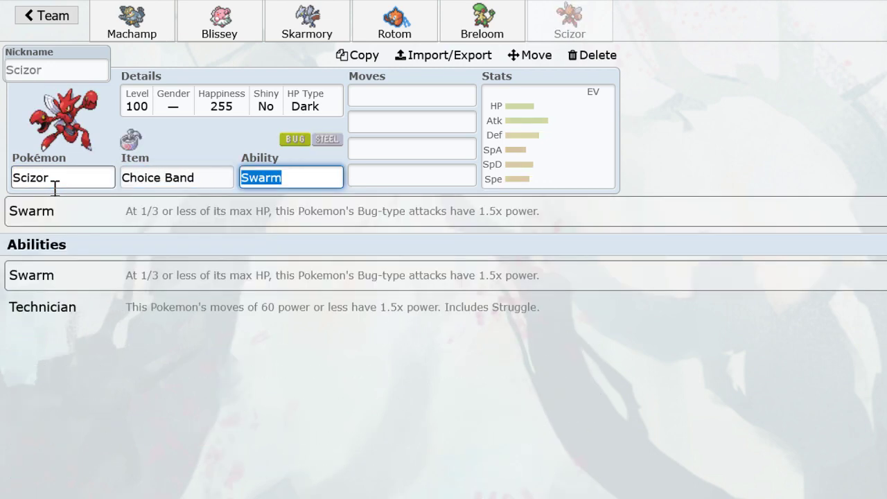
{"action": "left_click", "coordinate": [228, 320]}
Fill Scizor's four move slots with U-turn, Bullet Punch, Superpower and Pursuit.
{"action": "type", "text": "ut"}
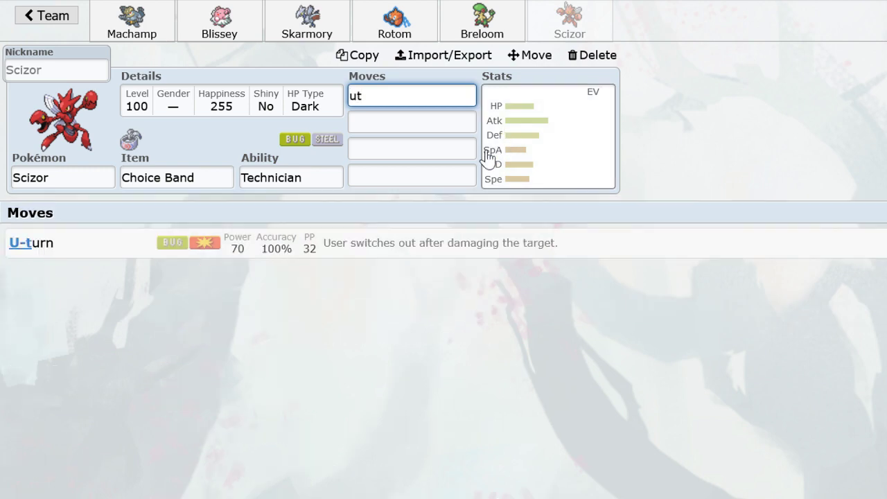
{"action": "left_click", "coordinate": [420, 244]}
{"action": "type", "text": "bullet"}
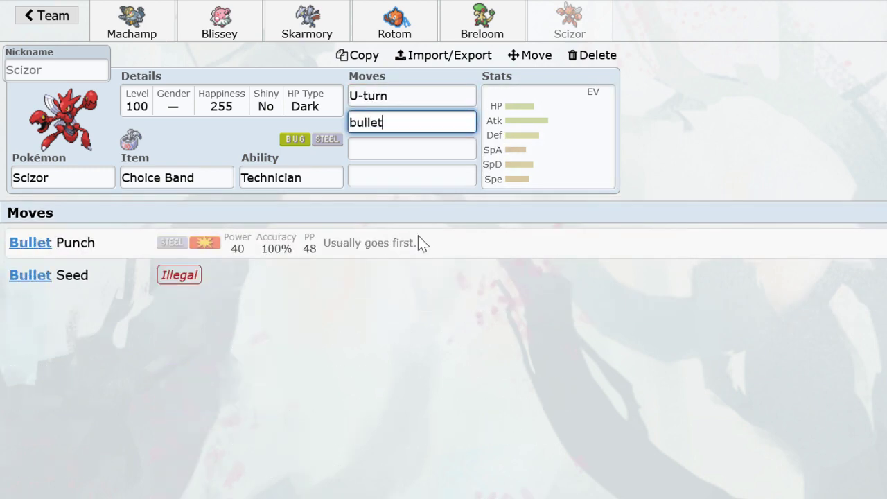
{"action": "left_click", "coordinate": [419, 243]}
{"action": "type", "text": "supe"}
{"action": "left_click", "coordinate": [419, 242]}
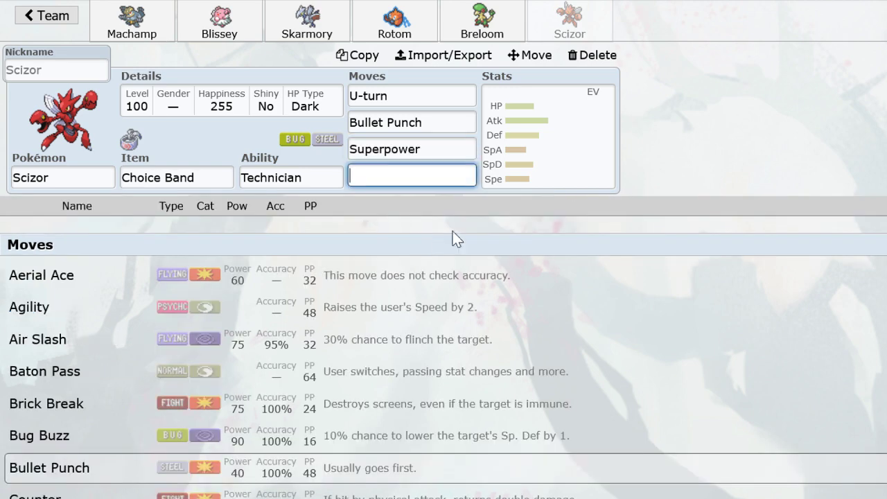
{"action": "type", "text": "pu"}
{"action": "left_click", "coordinate": [425, 242]}
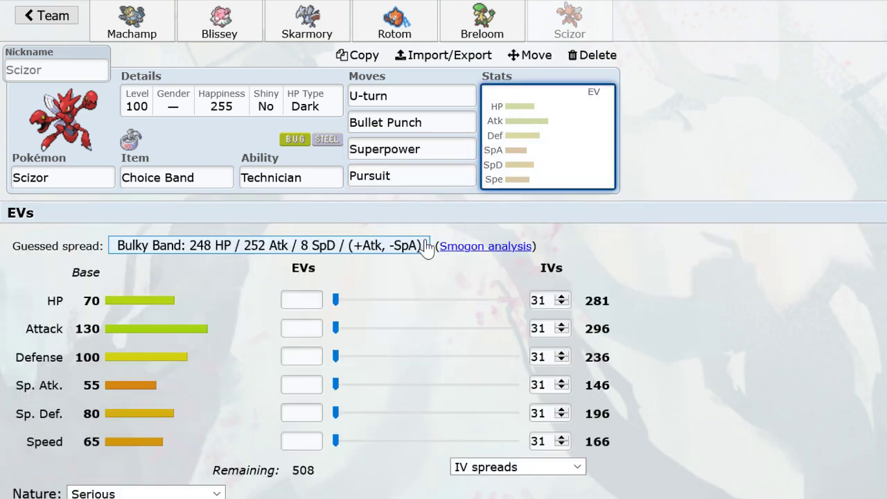
Set Scizor's EVs to 248 HP, 252 Attack and 8 Sp. Def. with an Adamant nature.
{"action": "left_click_drag", "start_coordinate": [337, 300], "coordinate": [511, 321]}
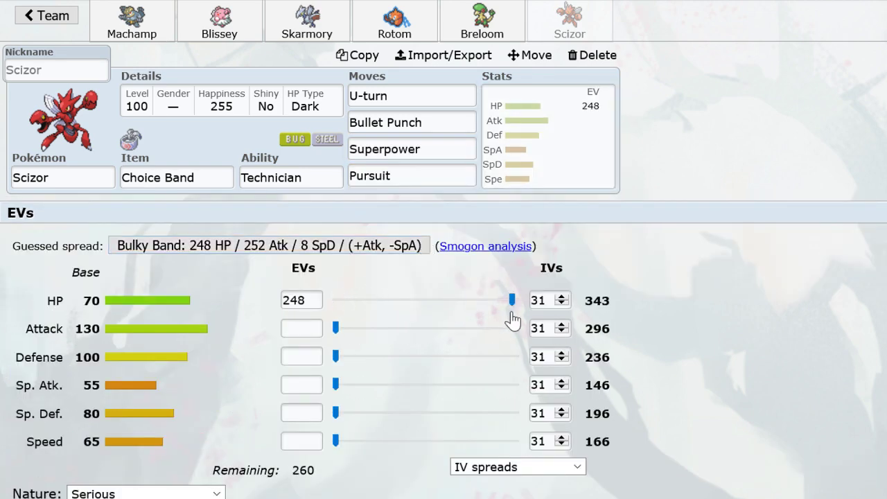
{"action": "left_click_drag", "start_coordinate": [336, 329], "coordinate": [527, 328]}
{"action": "left_click", "coordinate": [382, 414]}
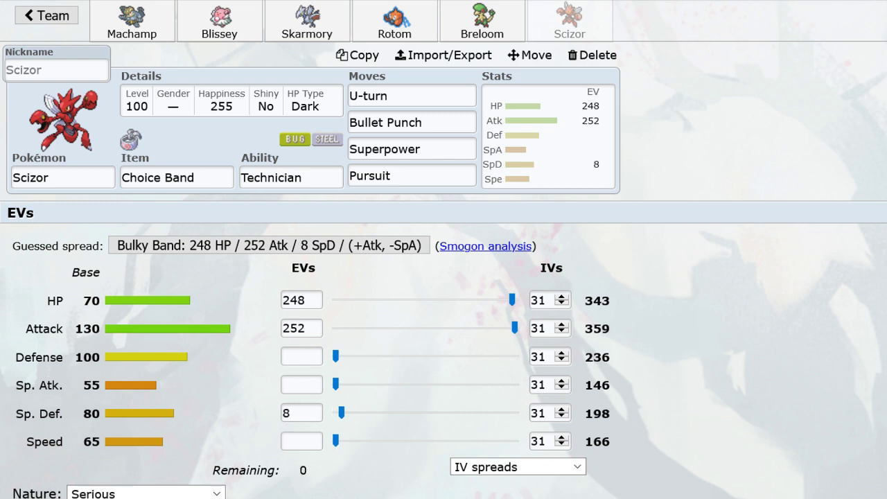
{"action": "left_click", "coordinate": [176, 491]}
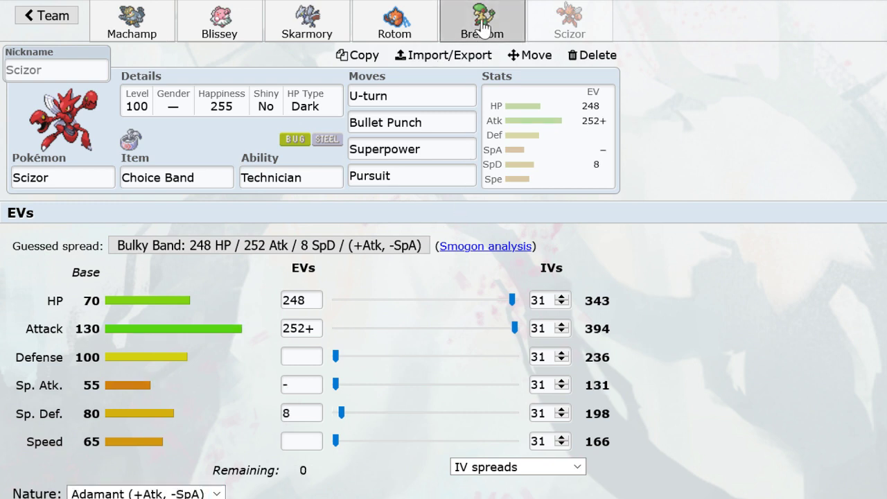
Review the sets of Breloom, Scizor, Blissey, Skarmory and Rotom.
{"action": "left_click", "coordinate": [506, 23]}
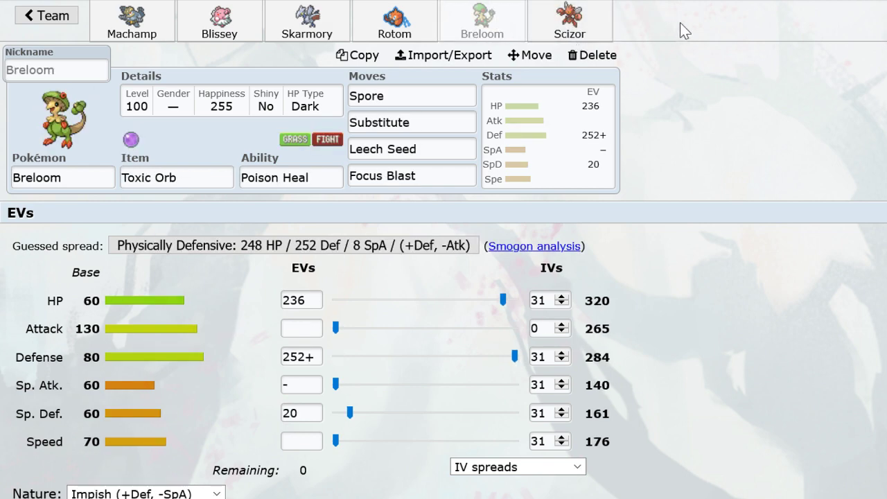
{"action": "left_click", "coordinate": [570, 21]}
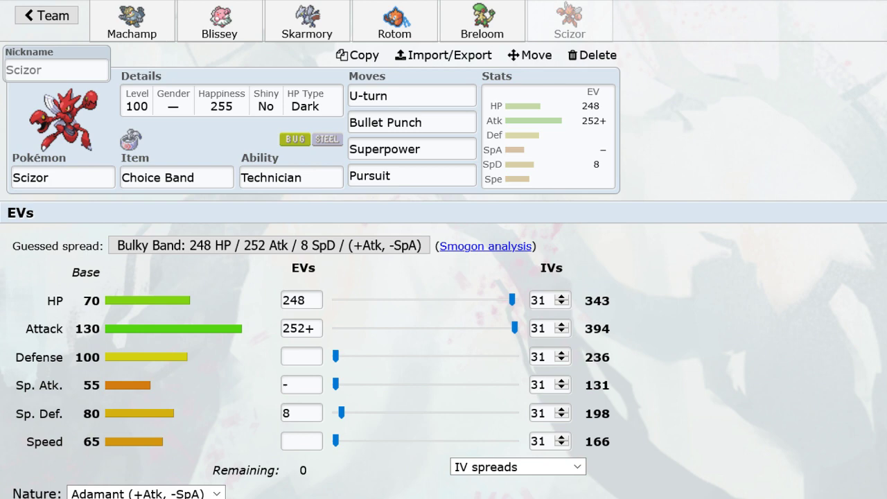
{"action": "left_click", "coordinate": [219, 20]}
{"action": "left_click", "coordinate": [307, 20]}
{"action": "left_click", "coordinate": [423, 23]}
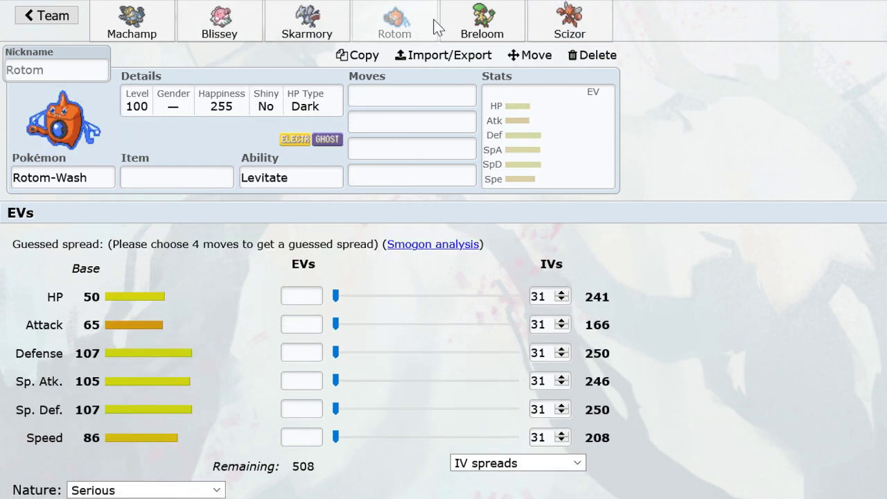
{"action": "left_click", "coordinate": [513, 24]}
Give Rotom-Wash a Choice Scarf as its held item.
{"action": "left_click", "coordinate": [388, 25]}
{"action": "left_click", "coordinate": [162, 180]}
{"action": "type", "text": "choi"}
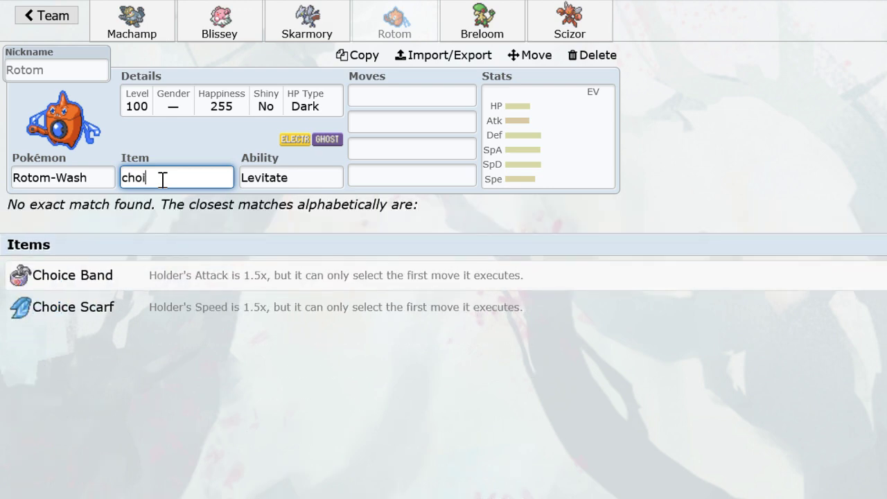
{"action": "type", "text": "cesca"}
{"action": "key", "text": "Return"}
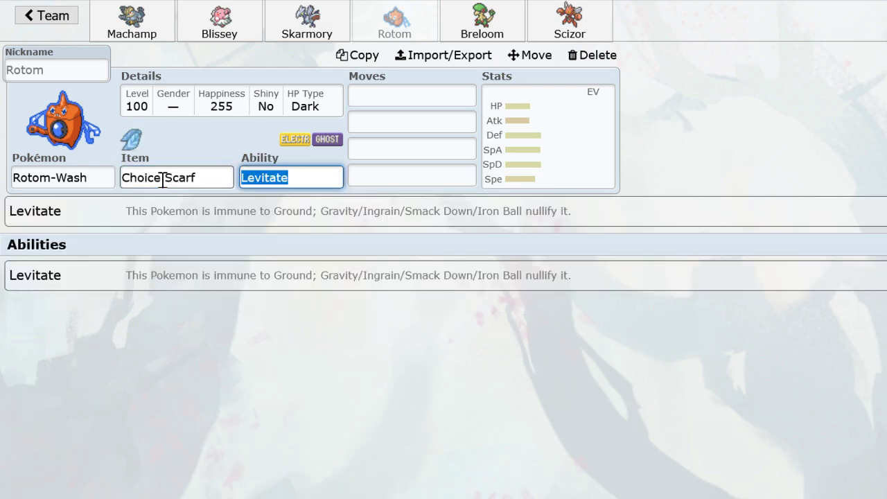
Compare the Machamp and Blissey sets with the rest of the team, ending on Machamp's species list.
{"action": "left_click", "coordinate": [286, 12]}
{"action": "left_click", "coordinate": [357, 24]}
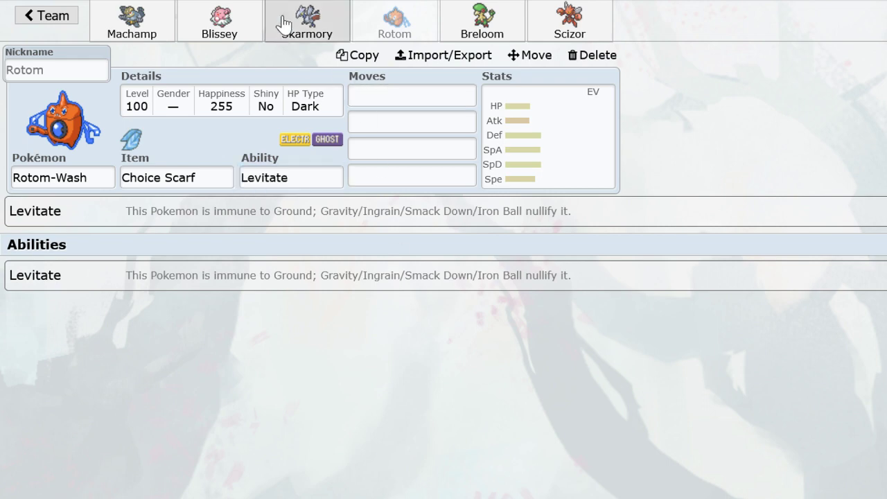
{"action": "left_click", "coordinate": [219, 20]}
{"action": "left_click", "coordinate": [132, 22]}
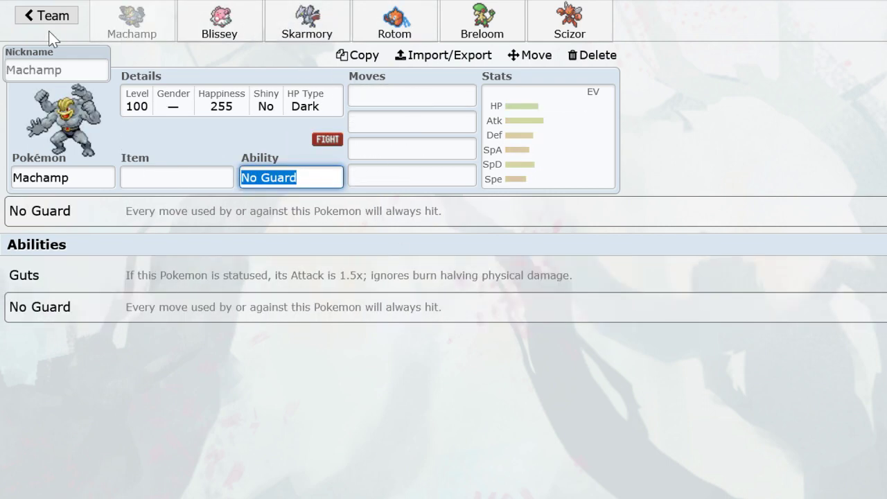
{"action": "left_click", "coordinate": [198, 34]}
{"action": "left_click", "coordinate": [128, 34]}
{"action": "left_click", "coordinate": [229, 20]}
{"action": "left_click", "coordinate": [138, 35]}
{"action": "left_click", "coordinate": [212, 13]}
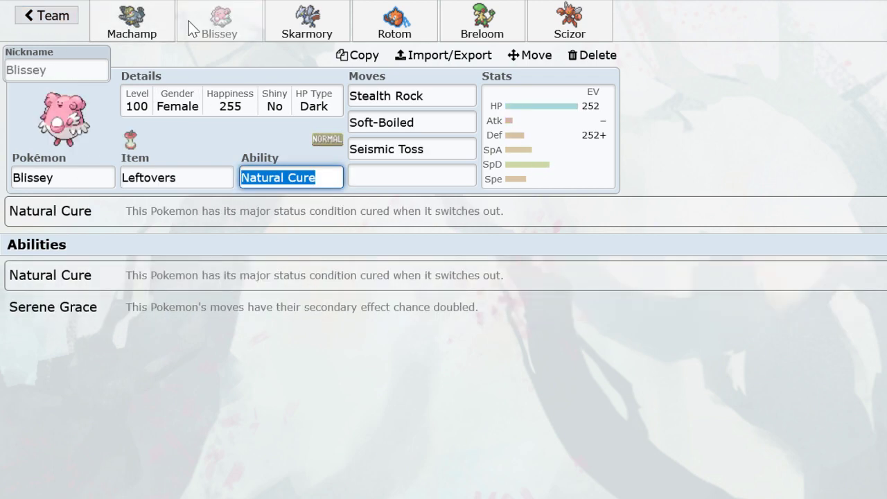
{"action": "left_click", "coordinate": [307, 21]}
{"action": "left_click", "coordinate": [97, 18]}
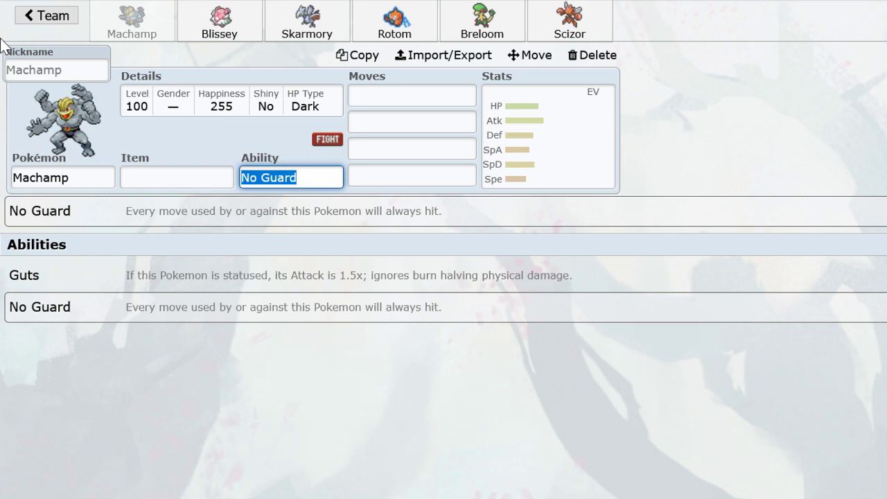
{"action": "left_click", "coordinate": [219, 21]}
{"action": "left_click", "coordinate": [152, 26]}
{"action": "left_click", "coordinate": [216, 15]}
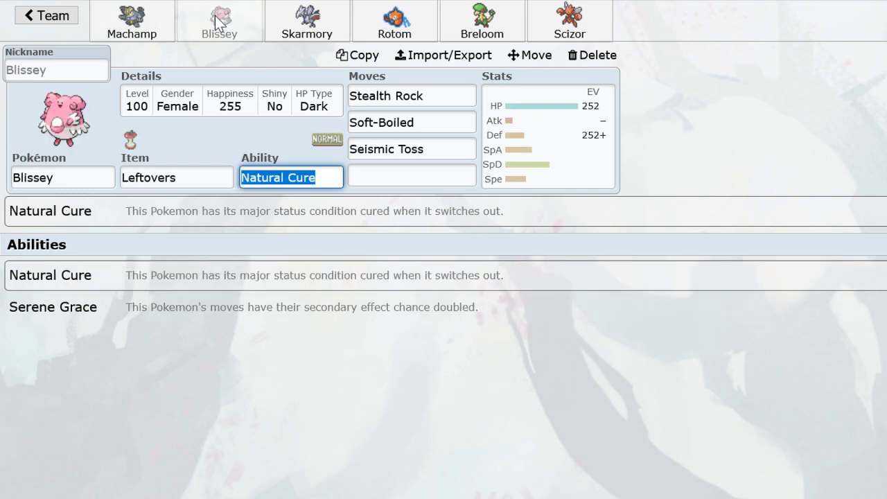
{"action": "left_click", "coordinate": [135, 25]}
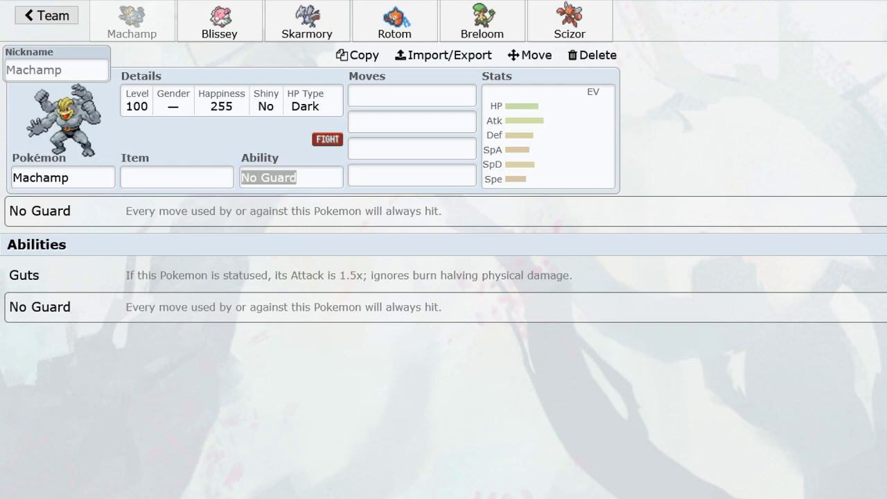
{"action": "left_click", "coordinate": [243, 33]}
{"action": "left_click", "coordinate": [130, 36]}
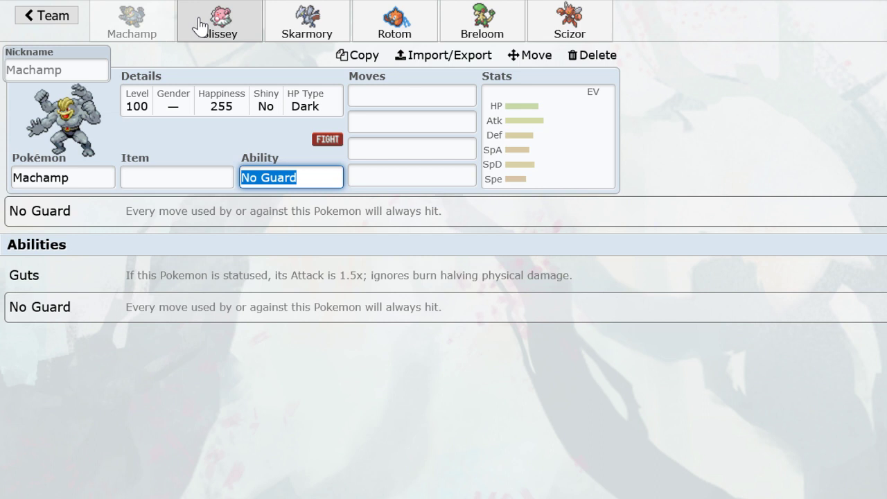
{"action": "left_click", "coordinate": [165, 28]}
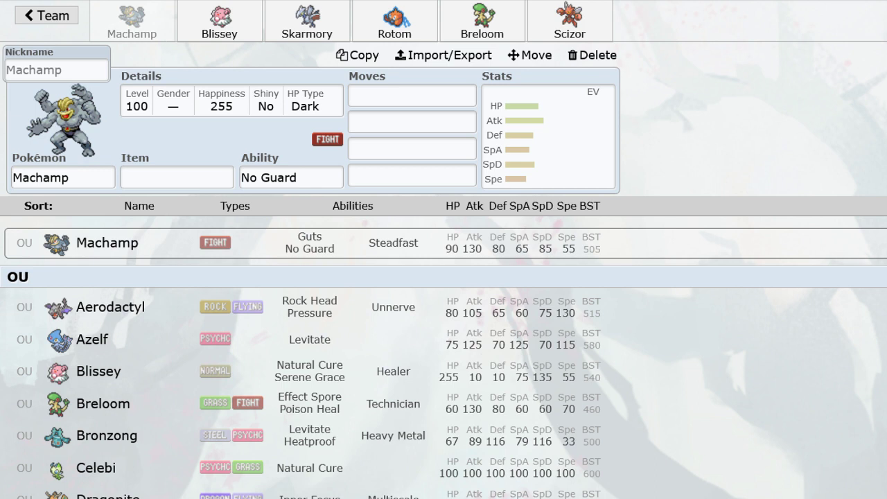
{"action": "left_click", "coordinate": [69, 177]}
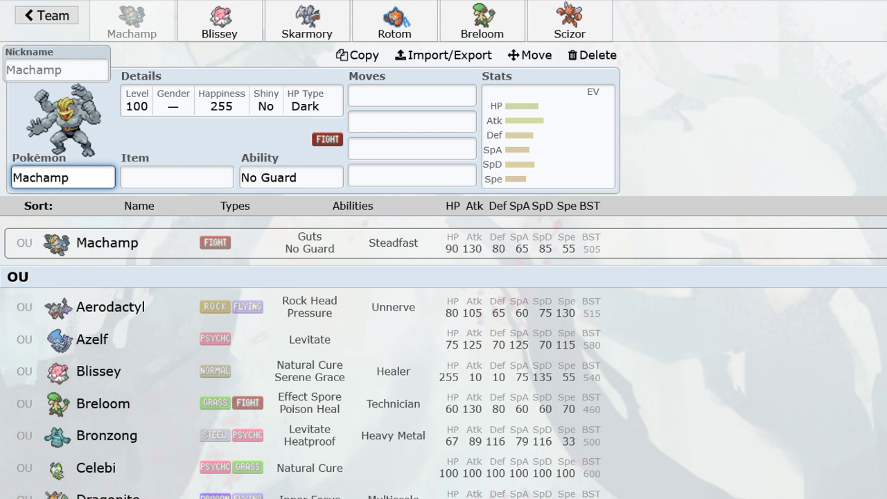
{"action": "left_click", "coordinate": [97, 177]}
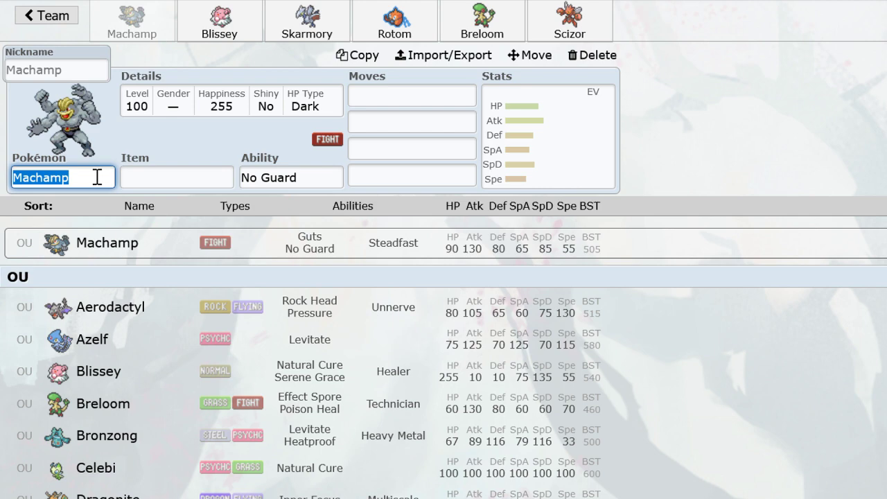
Delete all six Pokémon, from Machamp through Scizor, to empty the team.
{"action": "left_click", "coordinate": [588, 58]}
{"action": "left_click", "coordinate": [595, 56]}
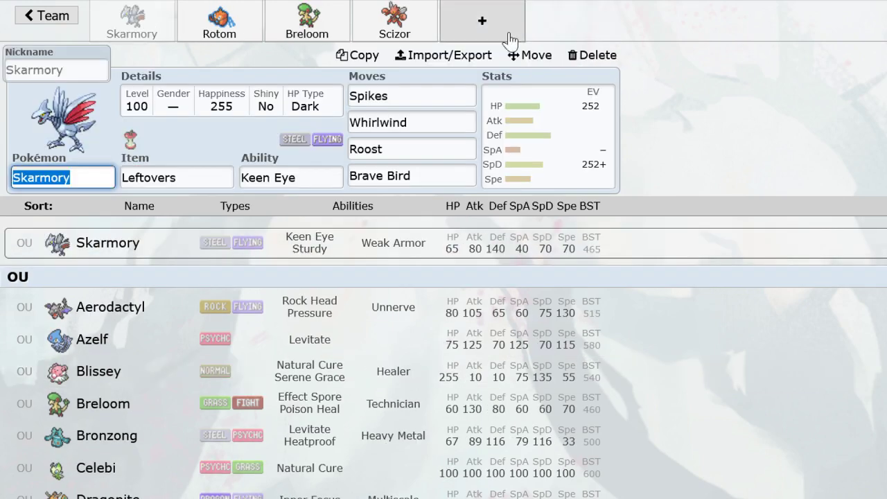
{"action": "left_click", "coordinate": [597, 56]}
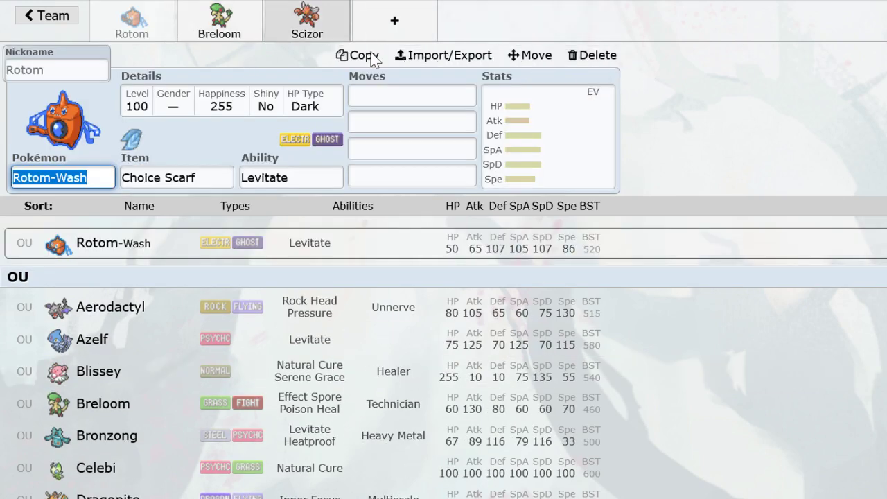
{"action": "left_click", "coordinate": [593, 55]}
{"action": "left_click", "coordinate": [172, 7]}
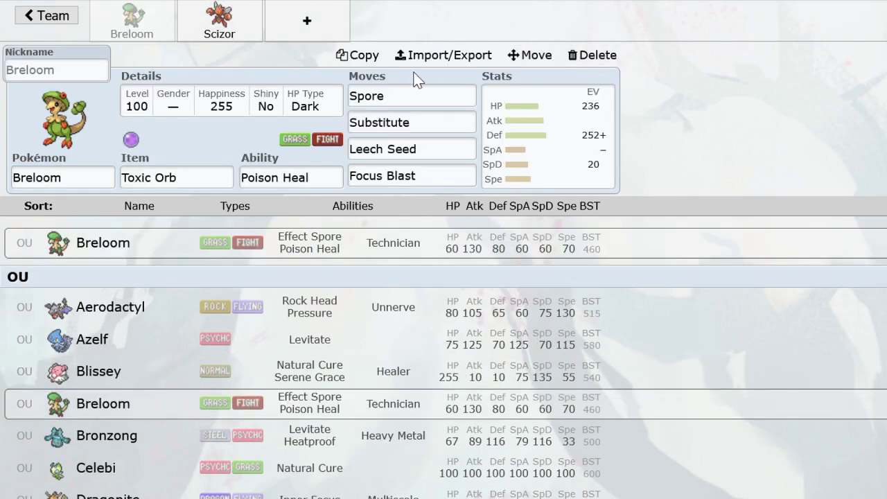
{"action": "left_click", "coordinate": [593, 56]}
{"action": "left_click", "coordinate": [118, 7]}
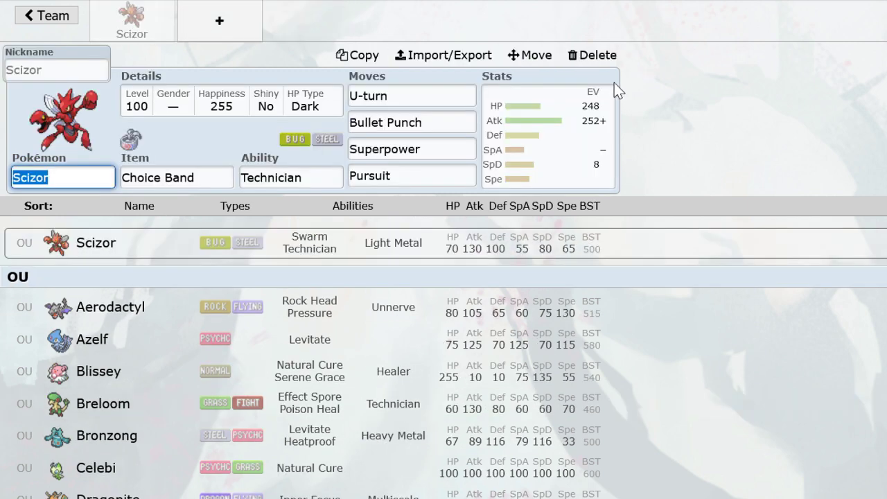
{"action": "left_click", "coordinate": [594, 56]}
Add Tyranitar as the first team member and give it a Lum Berry.
{"action": "type", "text": "ty"}
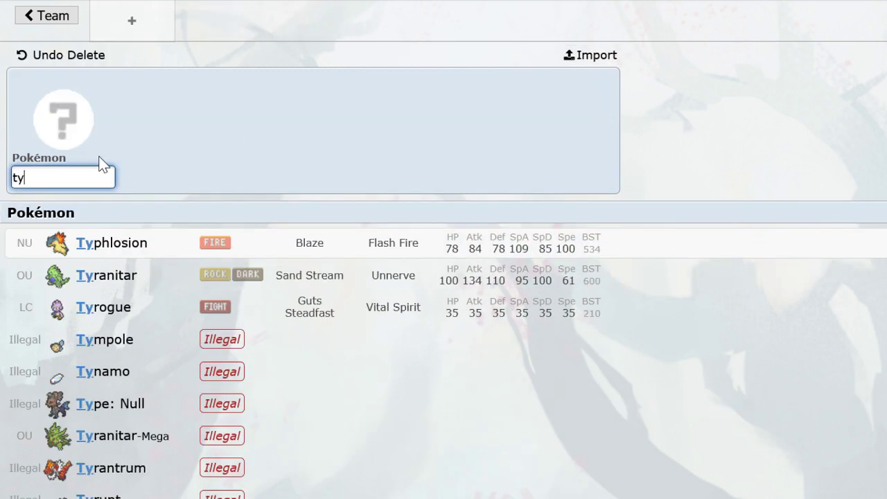
{"action": "left_click", "coordinate": [196, 283]}
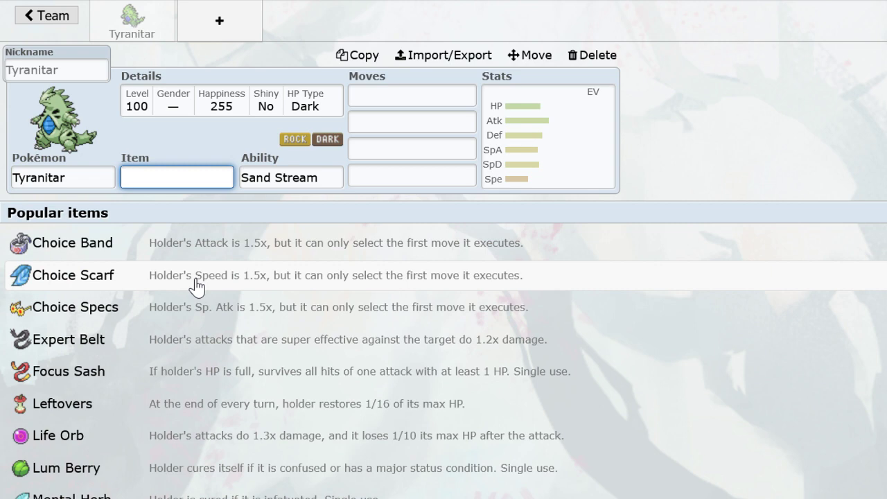
{"action": "type", "text": "lu"}
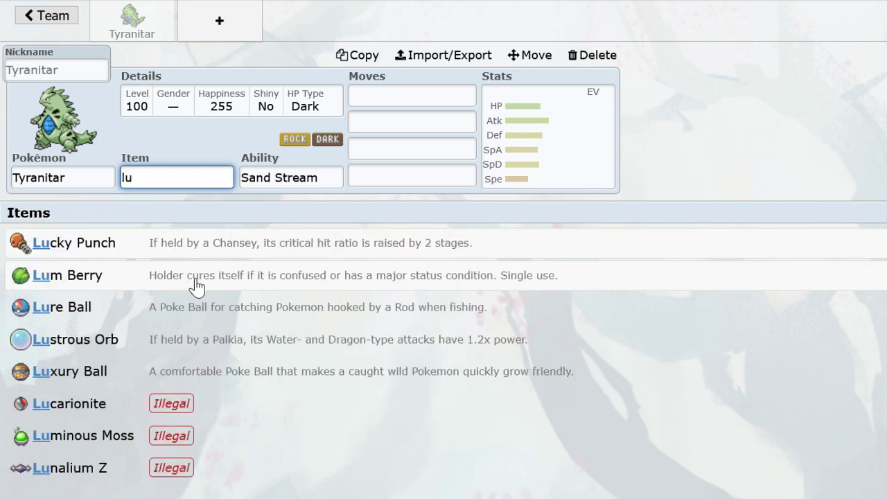
{"action": "left_click", "coordinate": [196, 282]}
Give Tyranitar the moves Stealth Rock, Crunch, Fire Blast and Superpower.
{"action": "type", "text": "t"}
{"action": "key", "text": "BackSpace"}
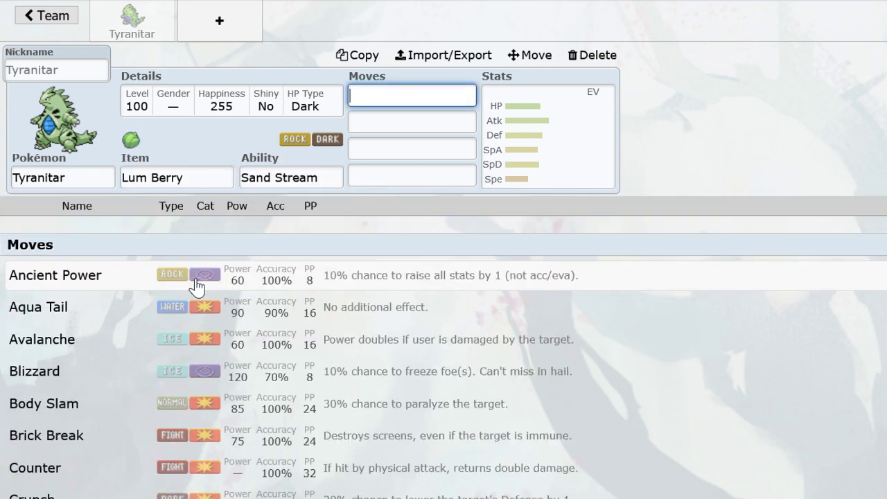
{"action": "type", "text": "stealth"}
{"action": "key", "text": "Return"}
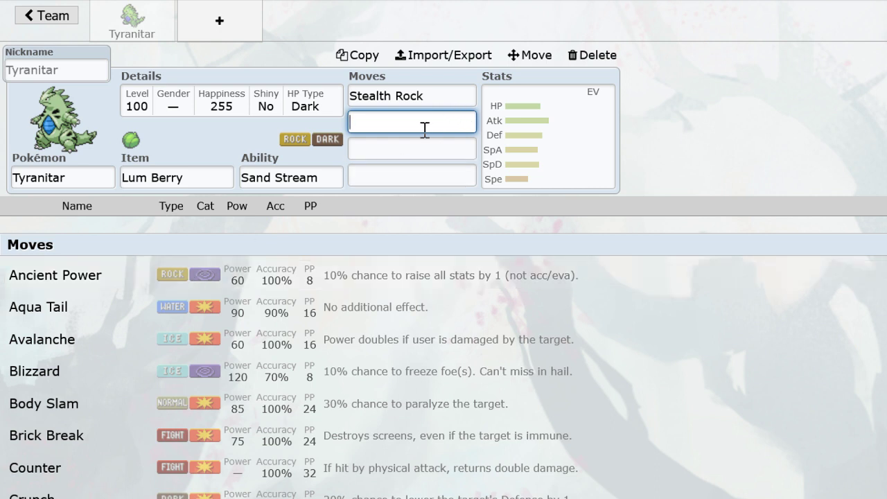
{"action": "type", "text": "c"}
{"action": "left_click", "coordinate": [281, 307]}
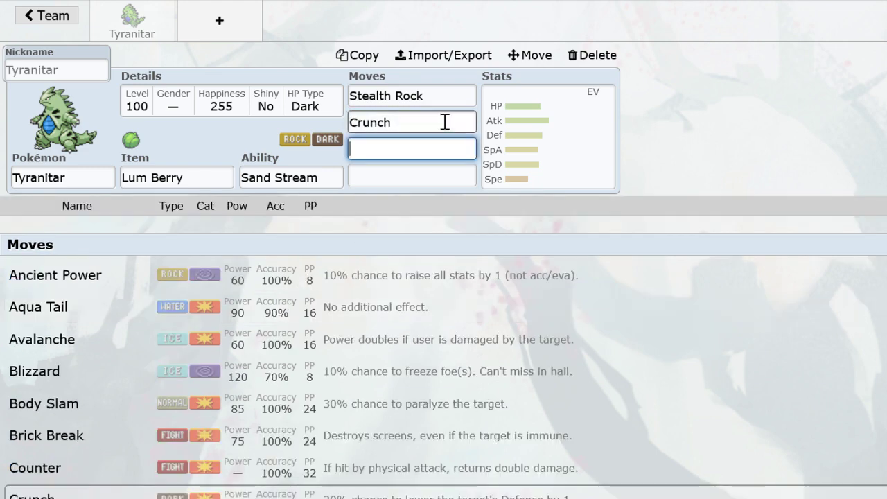
{"action": "type", "text": "fi"}
{"action": "left_click", "coordinate": [350, 242]}
{"action": "type", "text": "supe"}
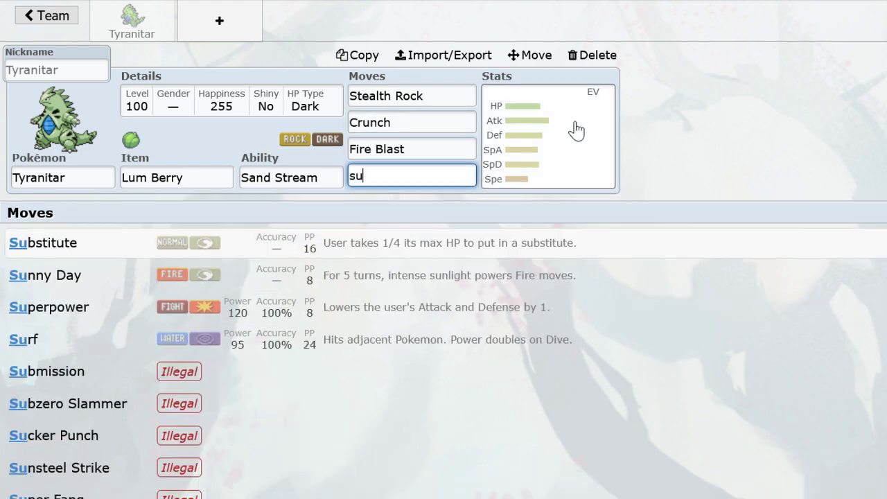
{"action": "left_click", "coordinate": [455, 243]}
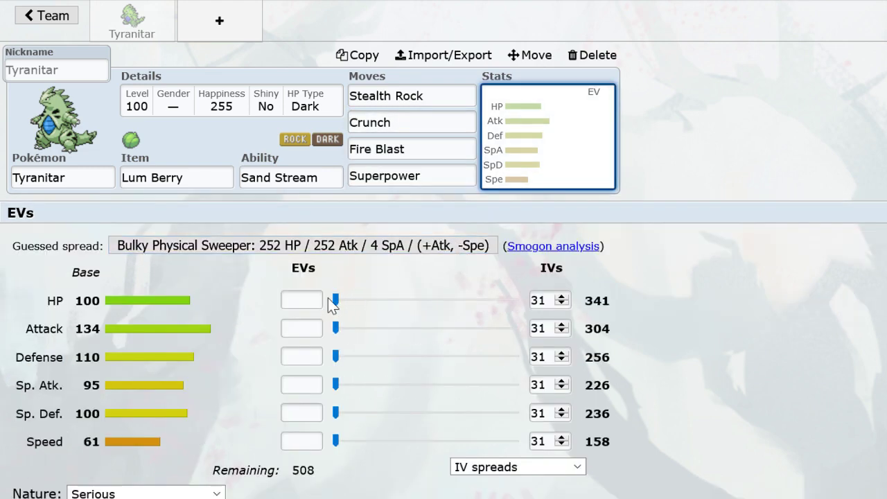
{"action": "left_click_drag", "start_coordinate": [335, 302], "coordinate": [323, 369]}
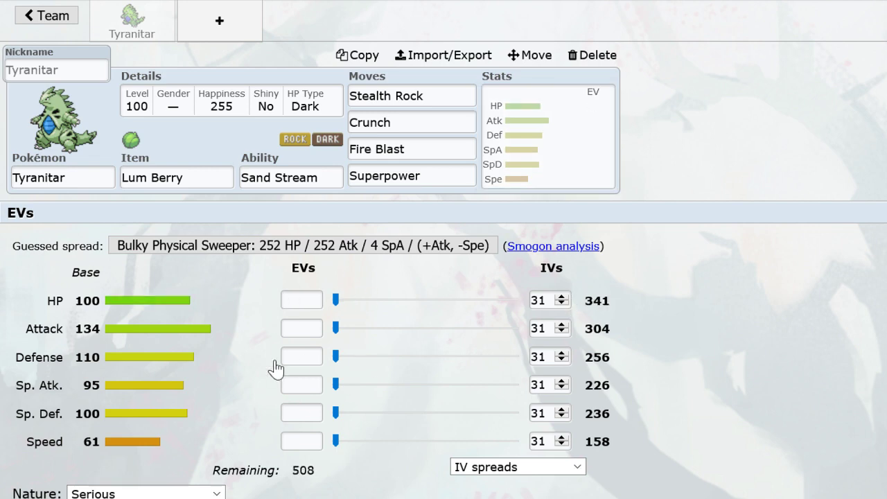
Add Starmie to the team with Leftovers and the Natural Cure ability.
{"action": "left_click", "coordinate": [219, 32]}
{"action": "type", "text": "st"}
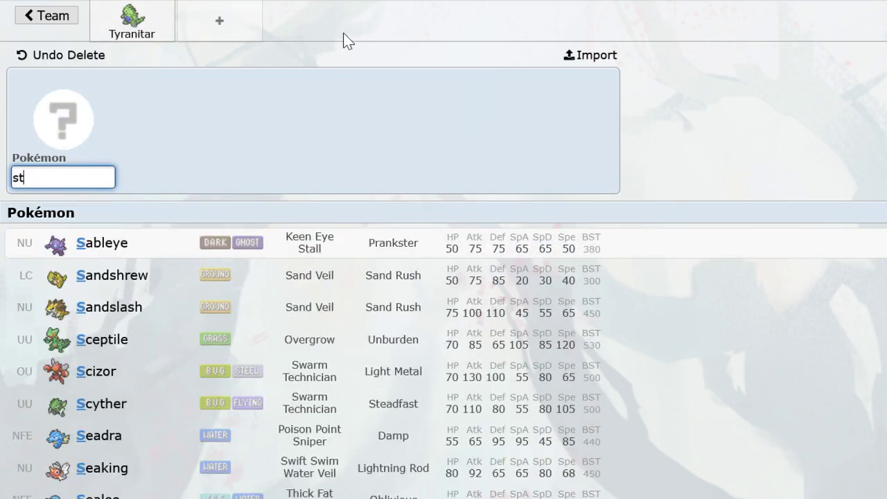
{"action": "left_click", "coordinate": [218, 383]}
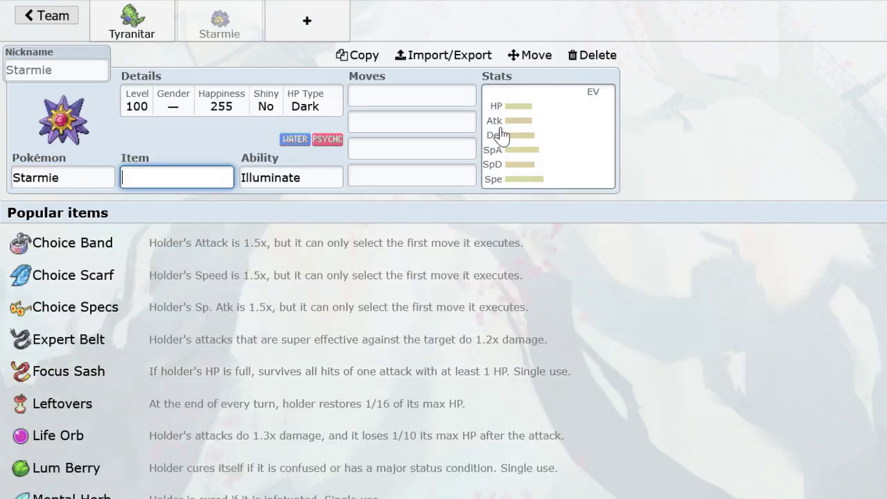
{"action": "type", "text": "left"}
{"action": "key", "text": "Return"}
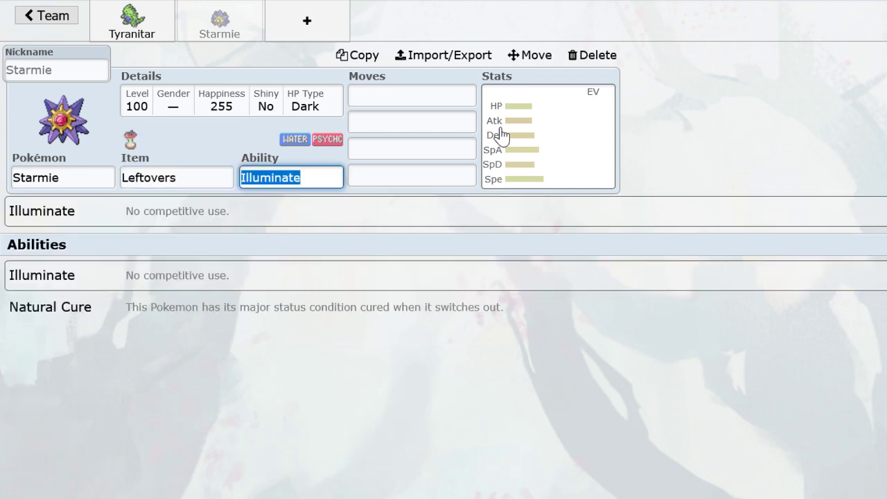
{"action": "left_click", "coordinate": [356, 310]}
Fill Starmie's first three move slots with Surf, Recover and Rapid Spin.
{"action": "type", "text": "su"}
{"action": "left_click", "coordinate": [344, 278]}
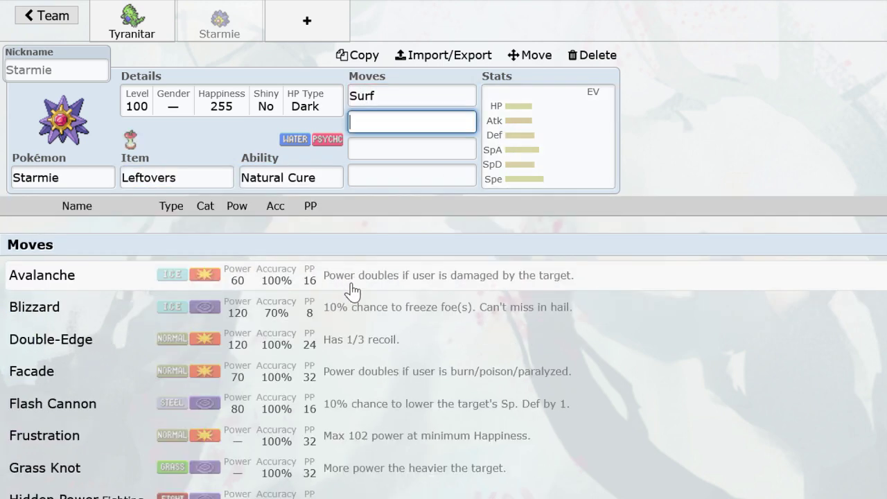
{"action": "type", "text": "eco"}
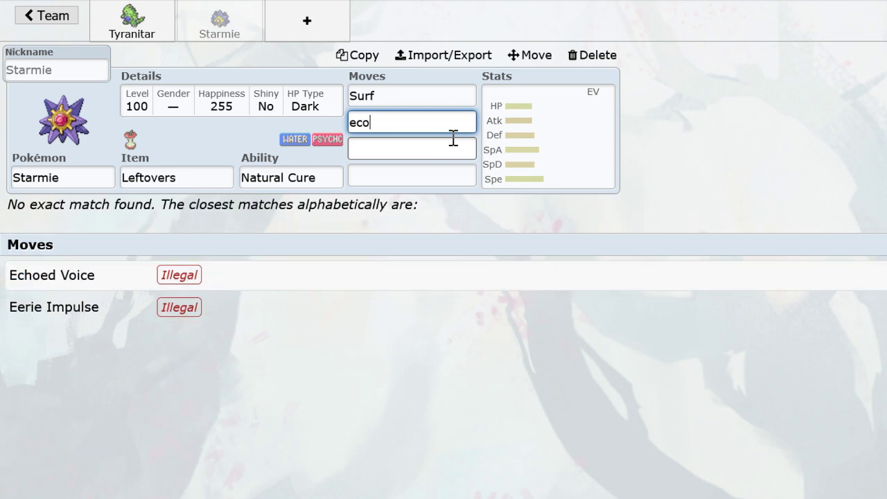
{"action": "key", "text": "BackSpace"}
{"action": "key", "text": "BackSpace"}
{"action": "type", "text": "reco"}
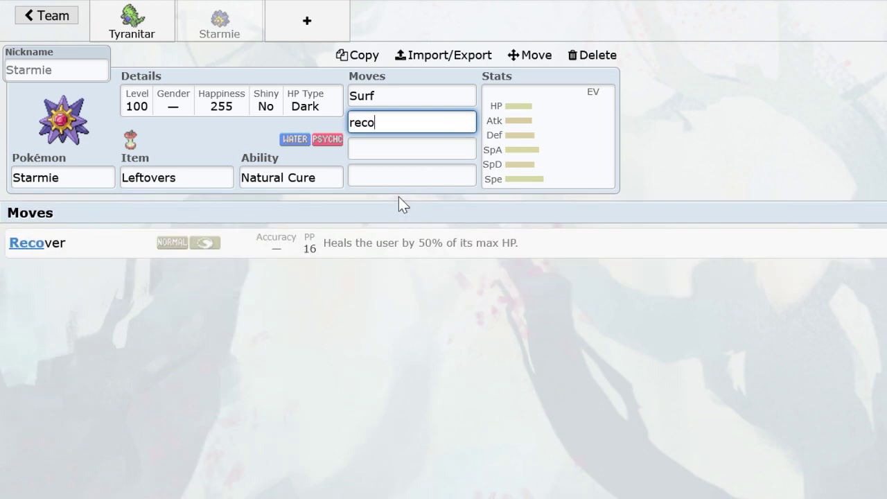
{"action": "left_click", "coordinate": [352, 256]}
{"action": "type", "text": "rapi"}
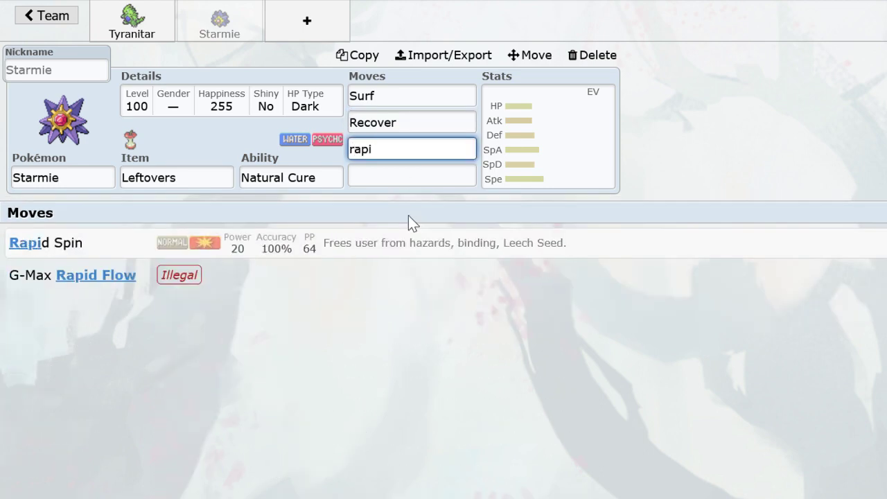
{"action": "left_click", "coordinate": [383, 250]}
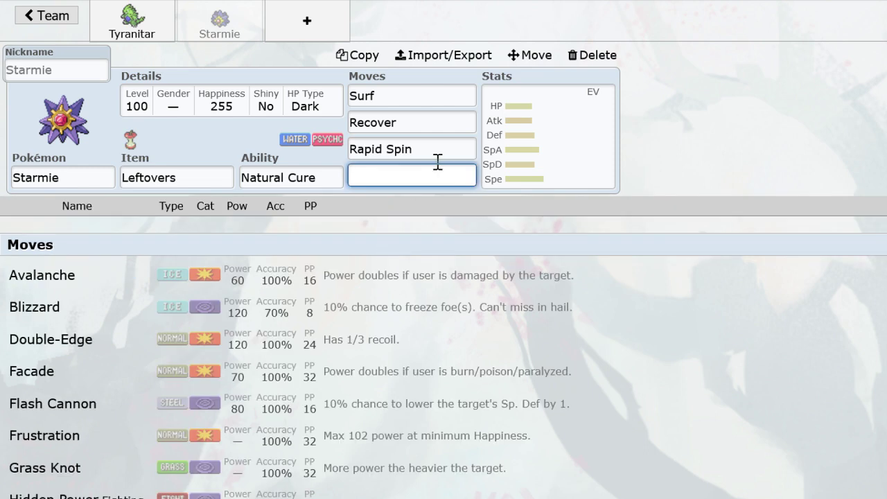
Set Starmie's nature to Timid and its Speed EVs to 216.
{"action": "left_click", "coordinate": [501, 148]}
{"action": "left_click", "coordinate": [187, 495]}
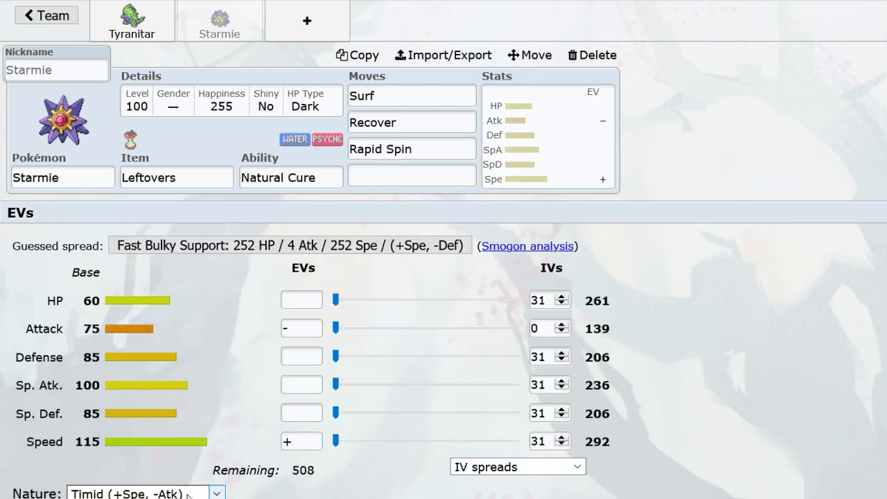
{"action": "left_click_drag", "start_coordinate": [344, 447], "coordinate": [490, 470]}
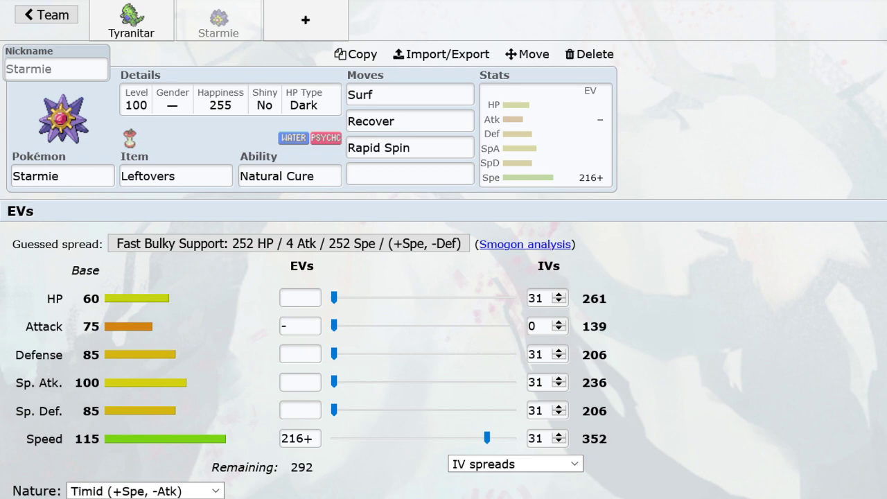
Add Zapdos to the team with Leftovers, keeping the Pressure ability.
{"action": "left_click", "coordinate": [294, 20]}
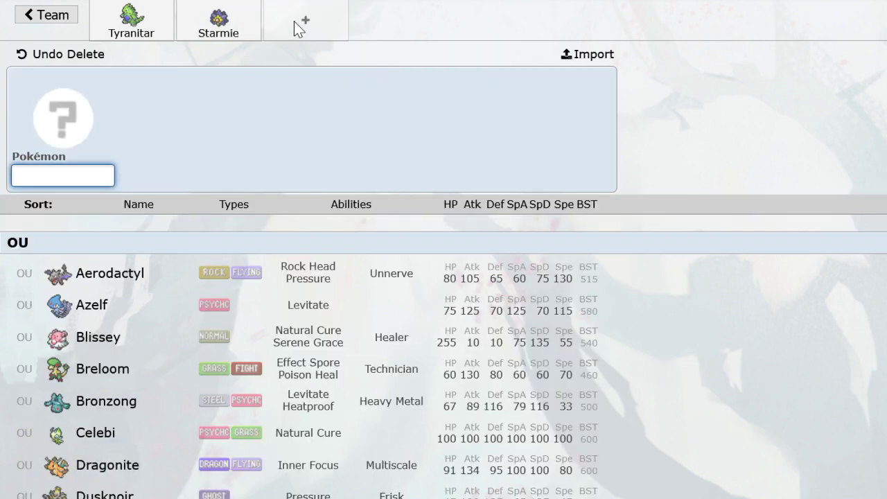
{"action": "type", "text": "zapdo"}
{"action": "key", "text": "Return"}
{"action": "type", "text": "lef"}
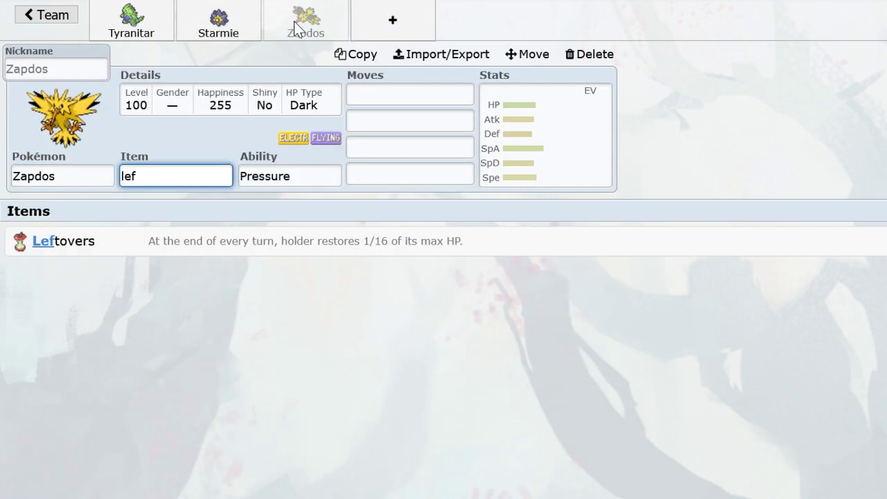
{"action": "key", "text": "Return"}
{"action": "key", "text": "Return"}
Set Zapdos's first move to Substitute.
{"action": "type", "text": "subs"}
{"action": "key", "text": "BackSpace"}
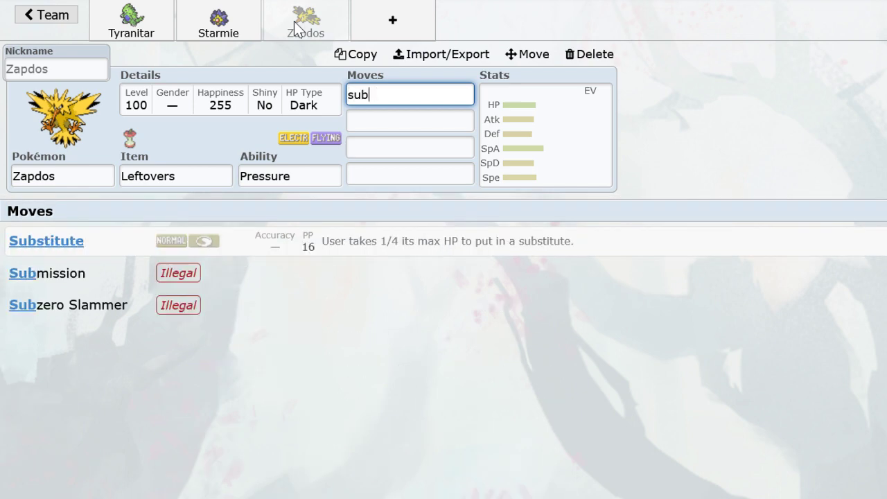
{"action": "type", "text": "sst"}
{"action": "key", "text": "BackSpace"}
{"action": "key", "text": "BackSpace"}
{"action": "type", "text": "titute"}
{"action": "key", "text": "Return"}
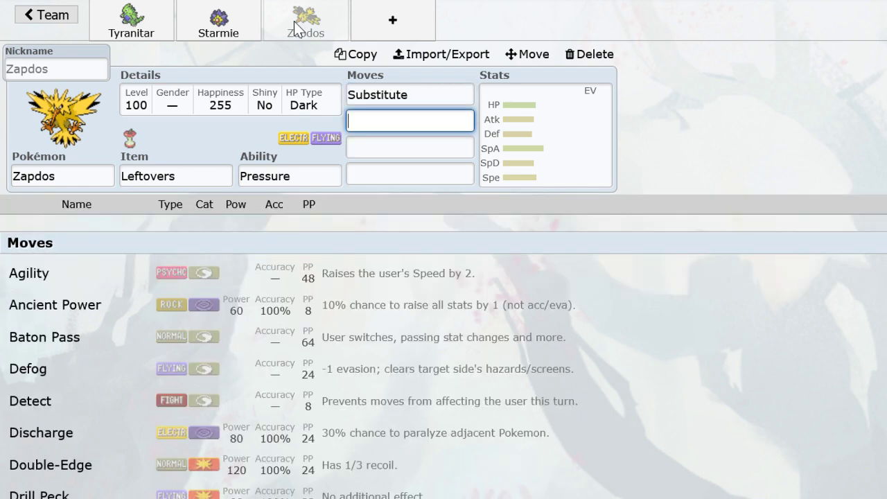
Fill Zapdos's remaining move slots with Roost, Toxic and Thunderbolt.
{"action": "type", "text": "roo"}
{"action": "key", "text": "Return"}
{"action": "type", "text": "toxic"}
{"action": "key", "text": "Return"}
{"action": "type", "text": "thu"}
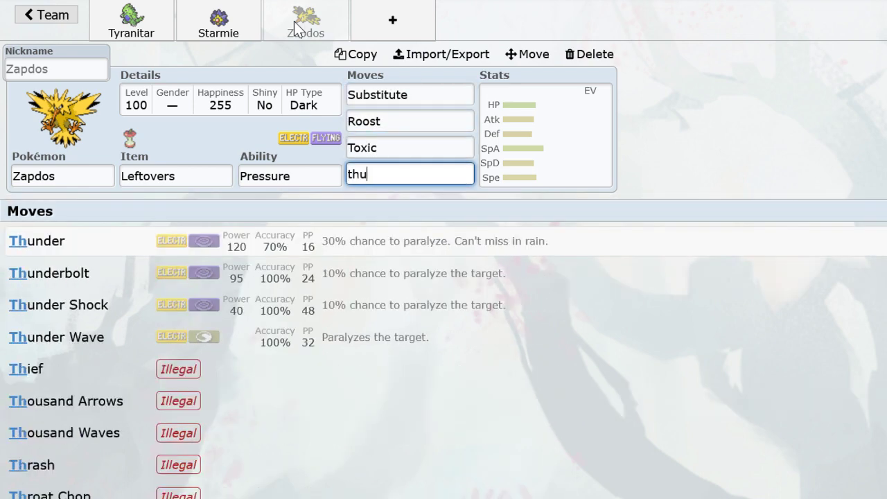
{"action": "type", "text": "nd"}
{"action": "left_click", "coordinate": [282, 273]}
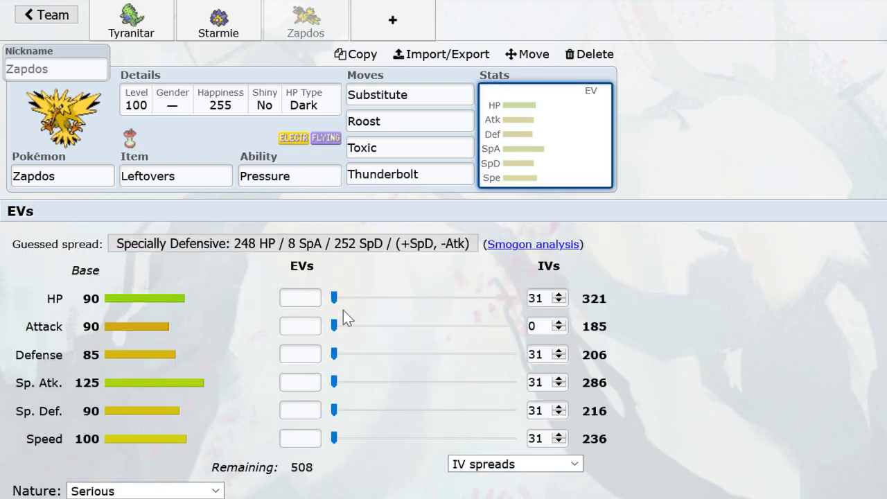
Give Zapdos a Timid nature with 248 HP EVs and 216 Speed EVs.
{"action": "left_click_drag", "start_coordinate": [420, 300], "coordinate": [632, 303]}
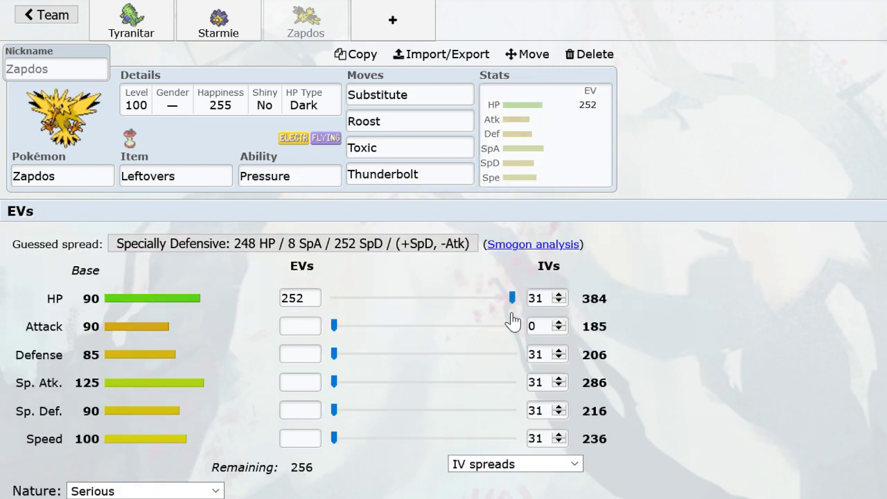
{"action": "left_click_drag", "start_coordinate": [513, 322], "coordinate": [513, 305]}
{"action": "left_click", "coordinate": [153, 496]}
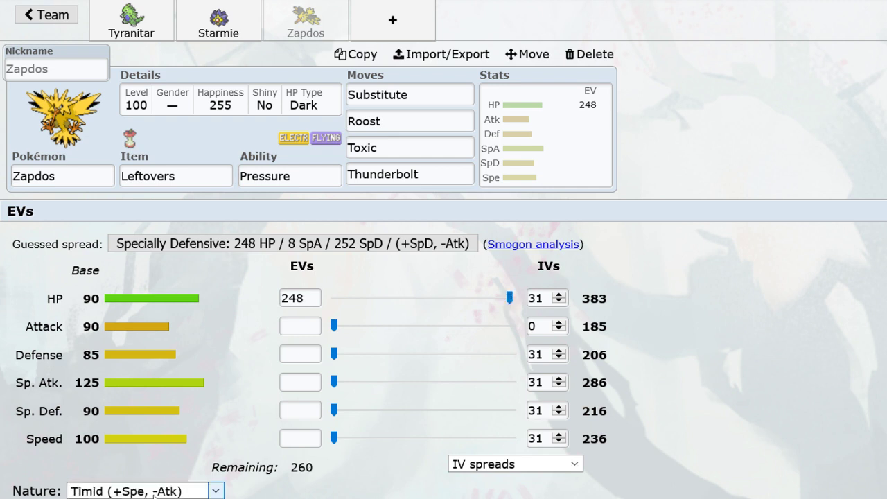
{"action": "left_click_drag", "start_coordinate": [334, 438], "coordinate": [222, 439]}
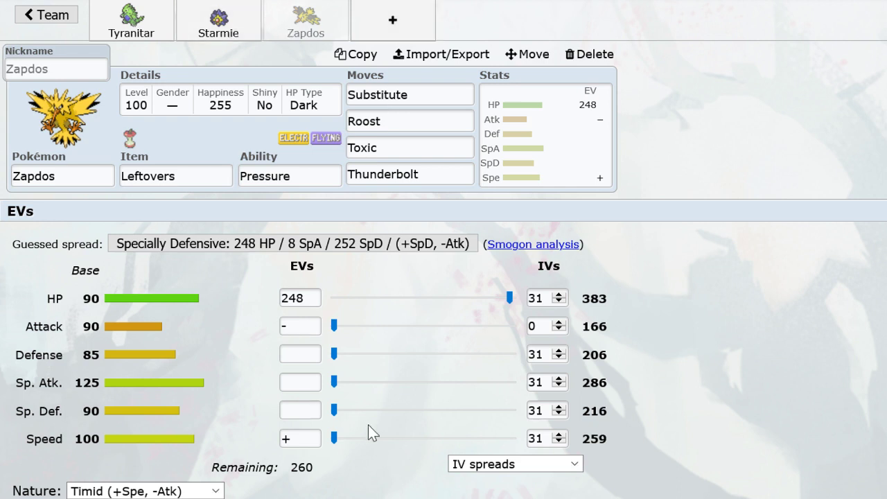
{"action": "left_click_drag", "start_coordinate": [368, 438], "coordinate": [487, 445]}
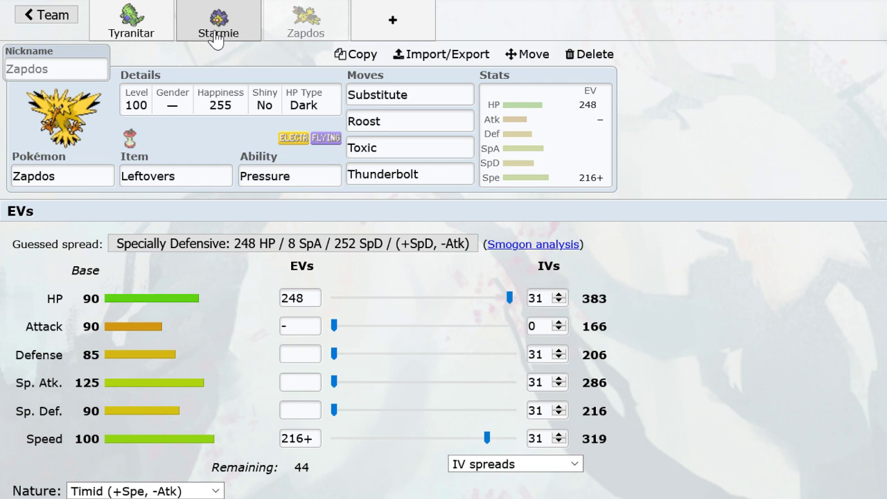
Recheck Zapdos's set and EV spread.
{"action": "left_click", "coordinate": [391, 28]}
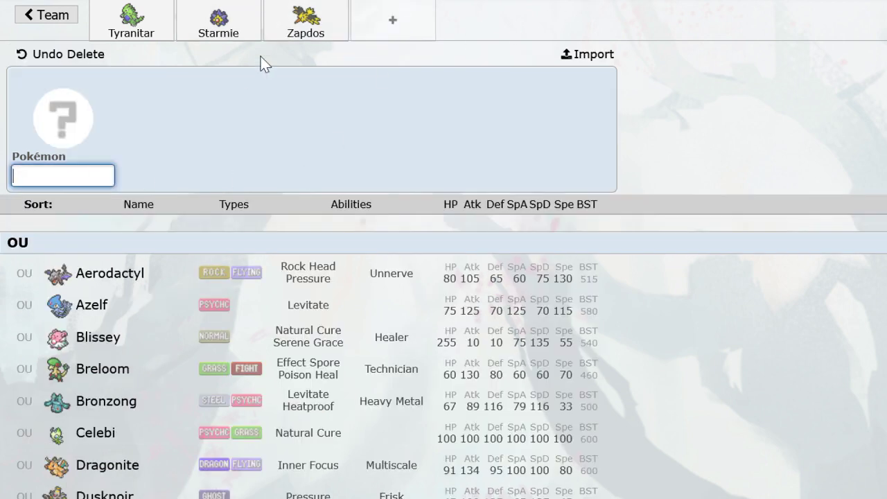
{"action": "left_click", "coordinate": [305, 20]}
{"action": "left_click", "coordinate": [527, 132]}
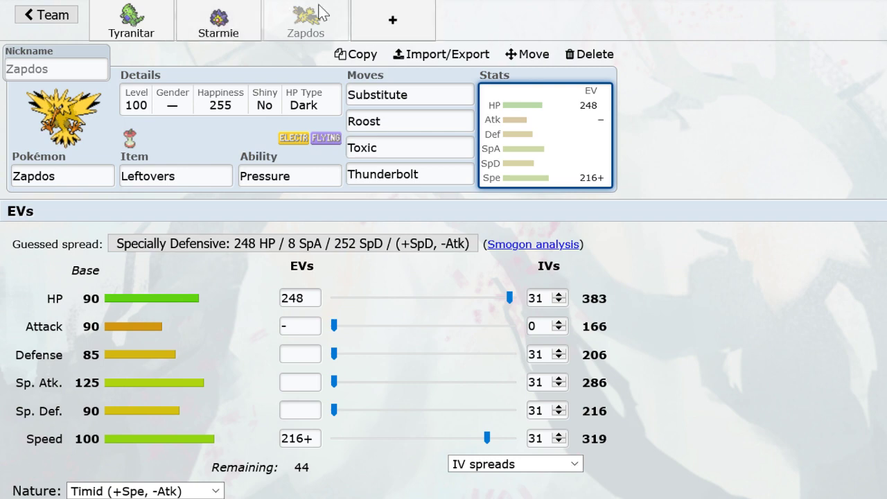
{"action": "left_click", "coordinate": [420, 10]}
{"action": "left_click", "coordinate": [333, 23]}
Add Scizor as the fourth team member with a Choice Scarf and the Technician ability.
{"action": "left_click", "coordinate": [434, 11]}
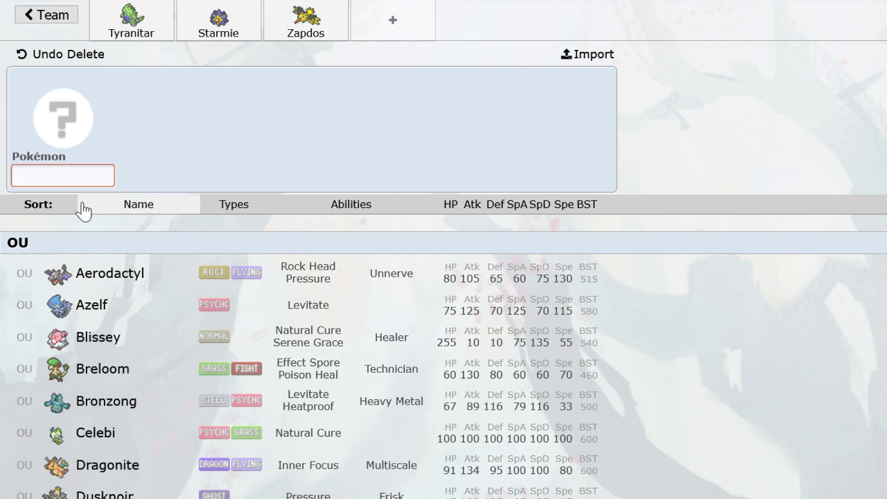
{"action": "left_click", "coordinate": [93, 178]}
{"action": "type", "text": "sciz"}
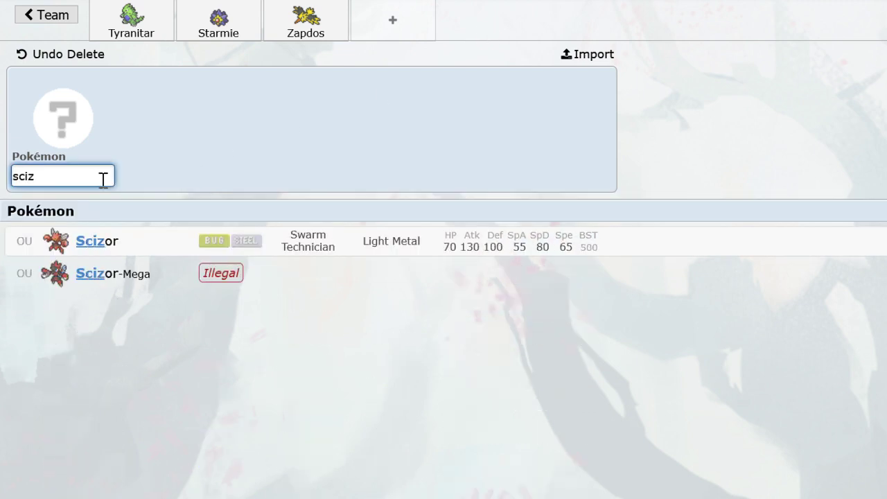
{"action": "left_click", "coordinate": [125, 236]}
{"action": "type", "text": "choicec"}
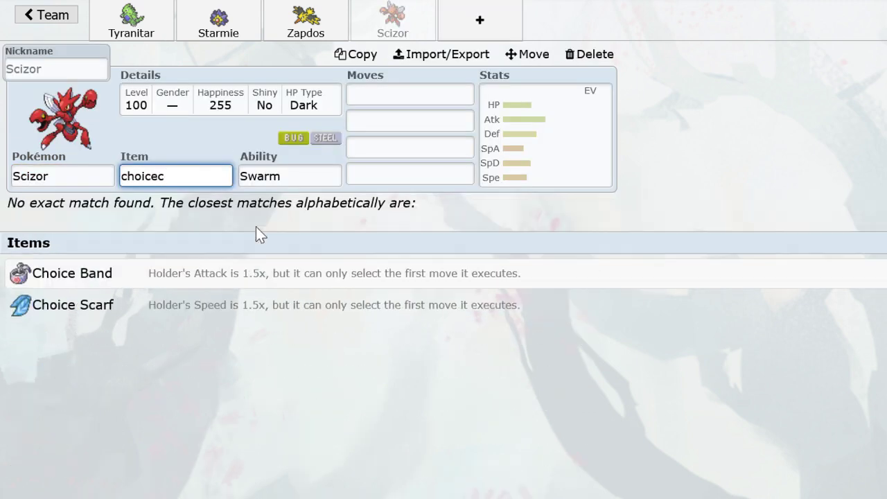
{"action": "type", "text": "s"}
{"action": "left_click", "coordinate": [256, 235]}
{"action": "left_click", "coordinate": [246, 309]}
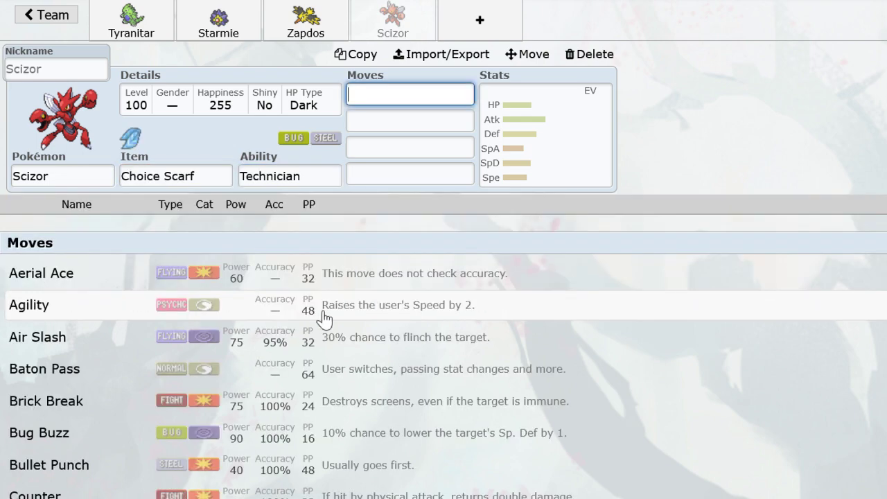
Give Scizor the moves U-turn, Bullet Punch, Superpower and Pursuit.
{"action": "type", "text": "ut"}
{"action": "left_click", "coordinate": [334, 249]}
{"action": "type", "text": "bullet"}
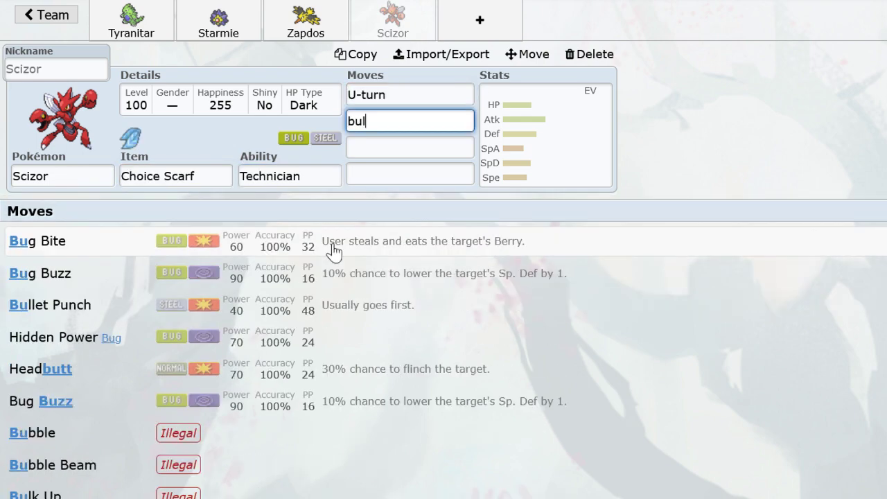
{"action": "left_click", "coordinate": [333, 250]}
{"action": "type", "text": "supe"}
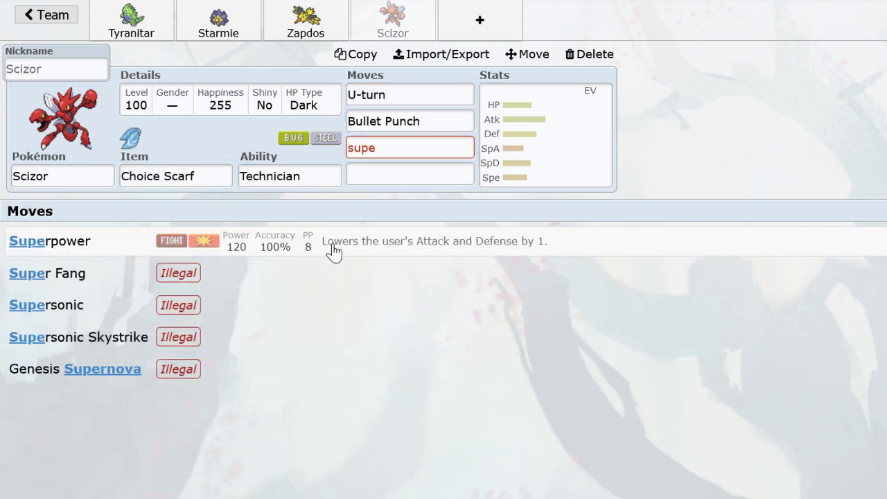
{"action": "left_click", "coordinate": [332, 251]}
{"action": "type", "text": "pu"}
{"action": "left_click", "coordinate": [391, 244]}
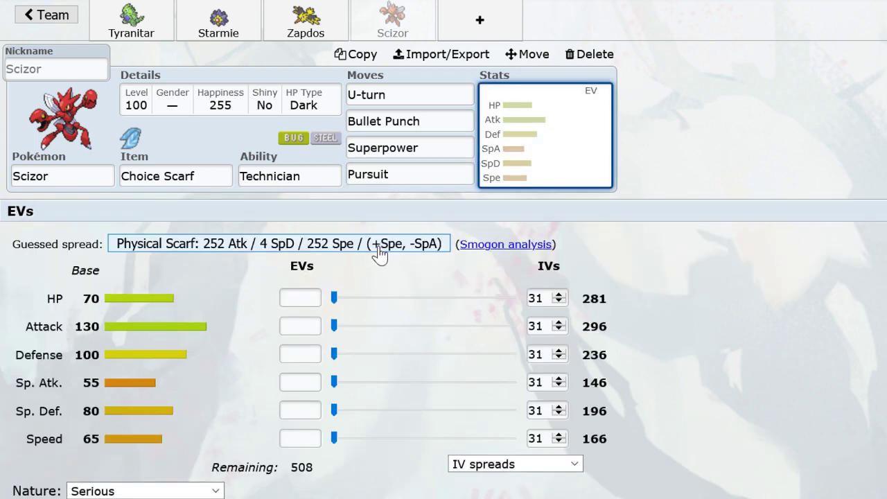
Give Scizor a Jolly nature with 32 HP, 252 Attack and 224 Speed EVs.
{"action": "left_click", "coordinate": [286, 244]}
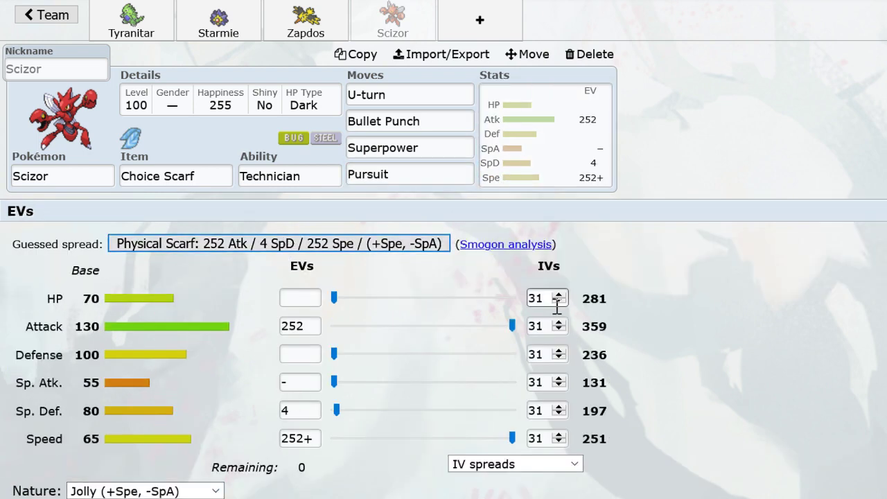
{"action": "left_click_drag", "start_coordinate": [512, 438], "coordinate": [492, 453]}
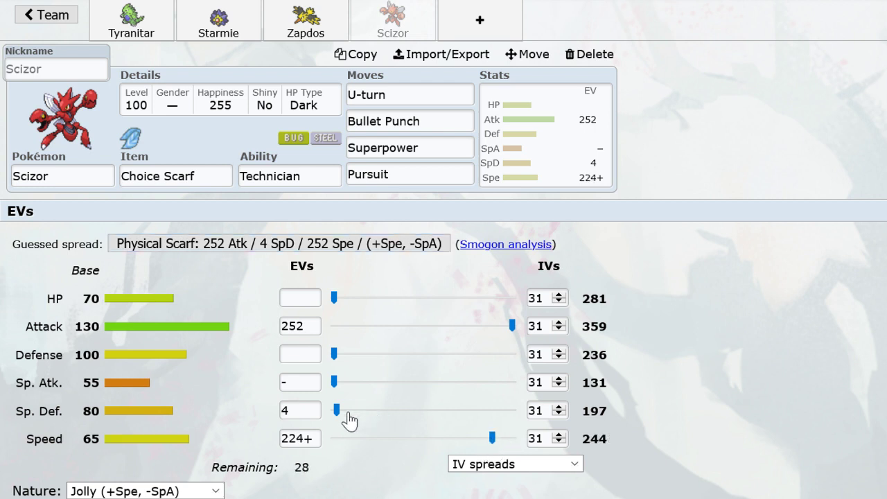
{"action": "left_click_drag", "start_coordinate": [337, 410], "coordinate": [330, 412]}
{"action": "left_click", "coordinate": [370, 299]}
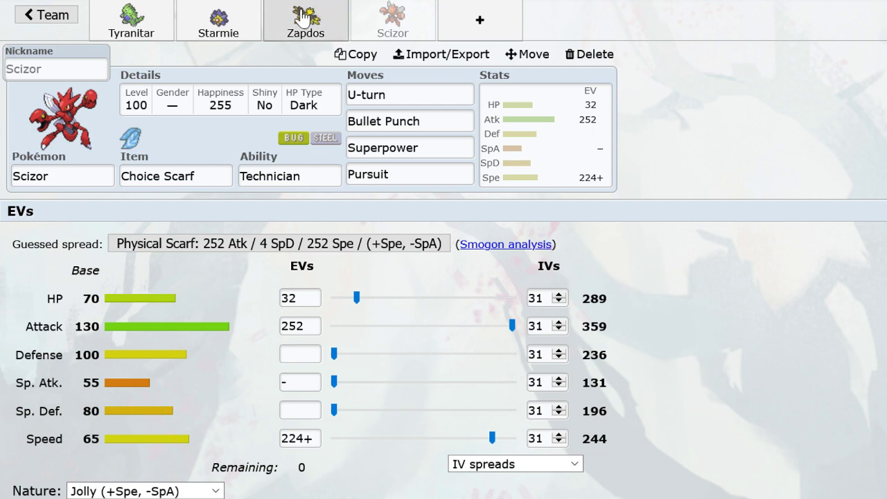
Add Gliscor as the fifth team member with Leftovers and the Sand Veil ability.
{"action": "left_click", "coordinate": [483, 21]}
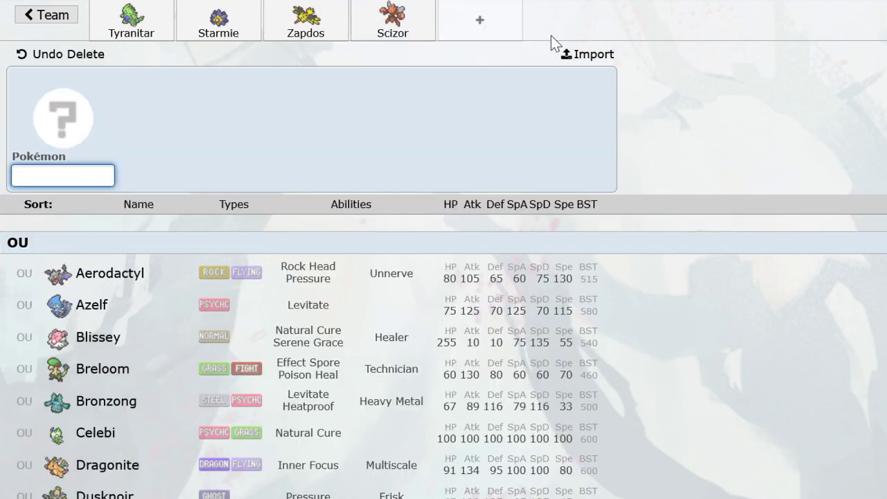
{"action": "type", "text": "glis"}
{"action": "left_click", "coordinate": [272, 244]}
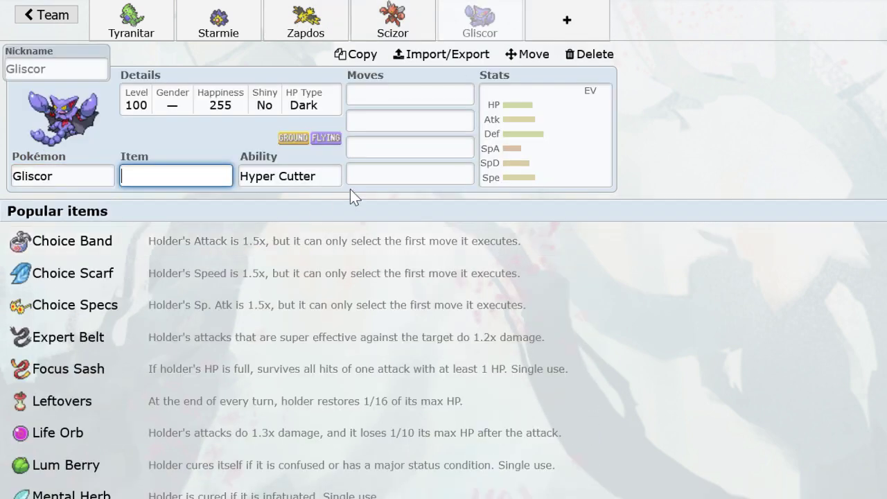
{"action": "type", "text": "lefto"}
{"action": "key", "text": "Return"}
{"action": "type", "text": "subs"}
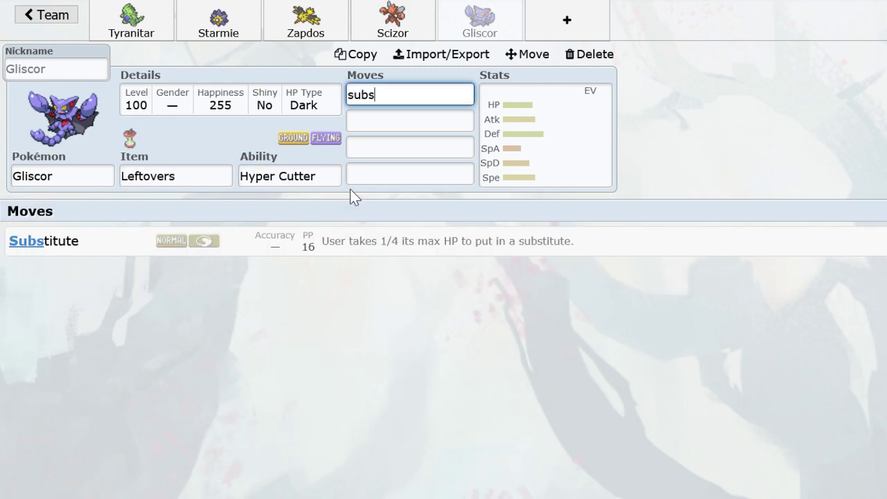
{"action": "left_click", "coordinate": [302, 176]}
{"action": "left_click", "coordinate": [246, 310]}
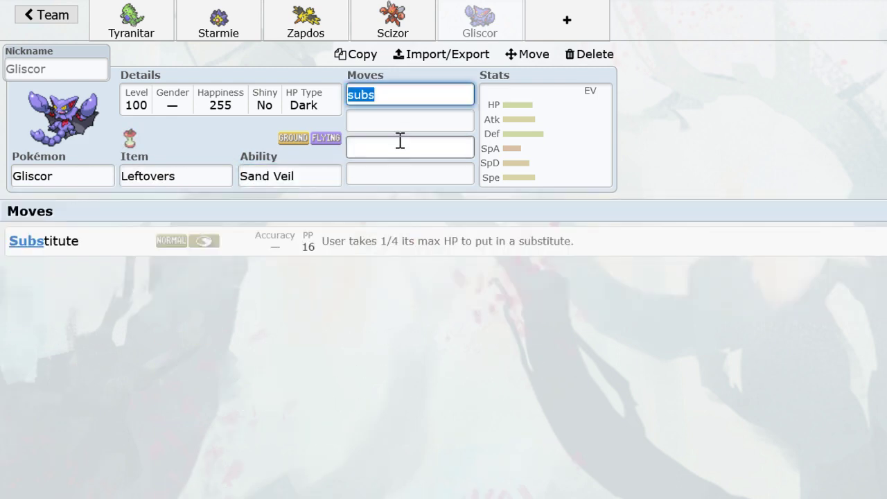
Fill Gliscor's first two move slots with Substitute and Roost.
{"action": "left_click", "coordinate": [404, 95]}
{"action": "type", "text": "titu"}
{"action": "key", "text": "Return"}
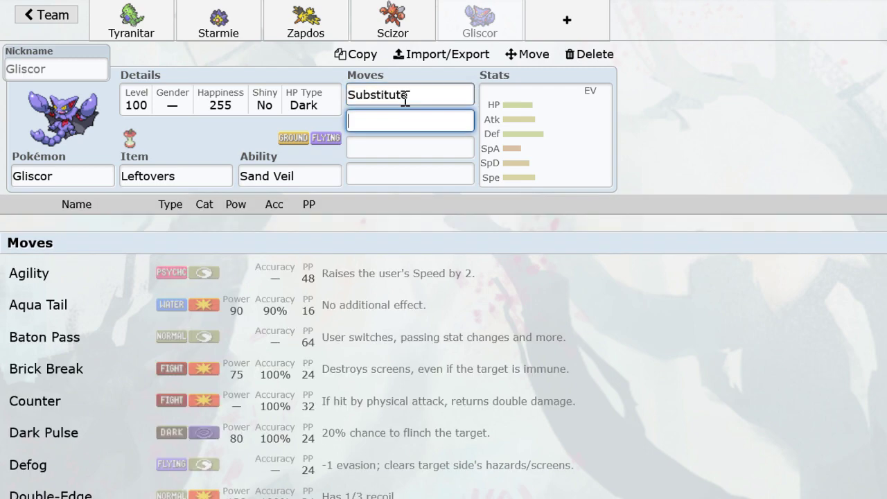
{"action": "type", "text": "roott"}
{"action": "type", "text": "o"}
{"action": "key", "text": "BackSpace"}
{"action": "key", "text": "BackSpace"}
{"action": "key", "text": "BackSpace"}
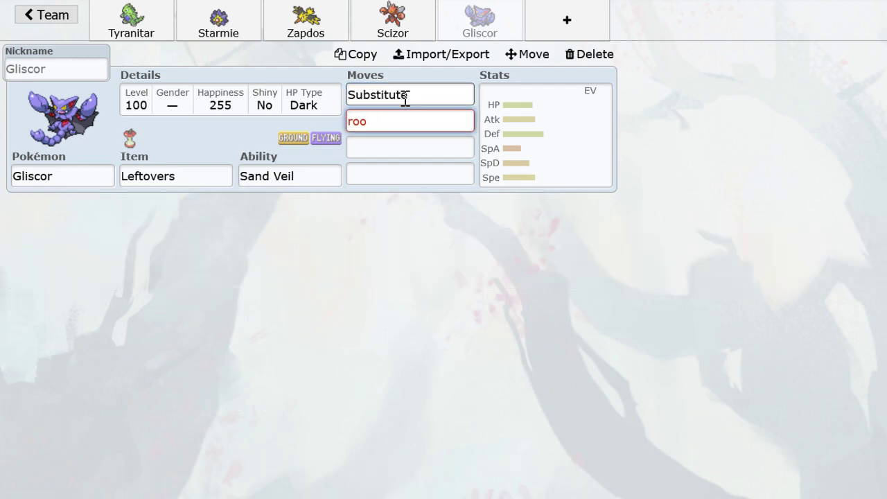
{"action": "type", "text": "st"}
{"action": "key", "text": "Return"}
Fill Gliscor's remaining move slots with Toxic and Earthquake.
{"action": "type", "text": "toxi"}
{"action": "key", "text": "Return"}
{"action": "type", "text": "ea"}
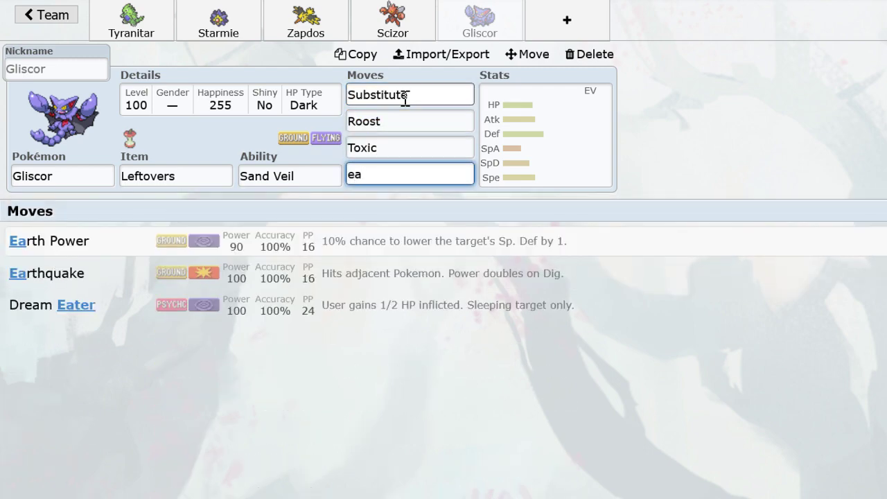
{"action": "left_click", "coordinate": [347, 275]}
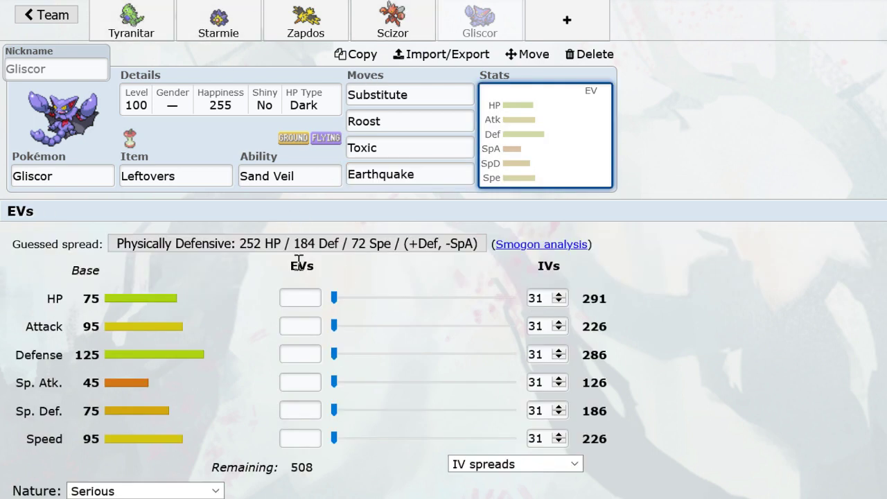
Give Gliscor 252 HP EVs, 252 Speed EVs and a Jolly nature.
{"action": "left_click_drag", "start_coordinate": [335, 298], "coordinate": [630, 314]}
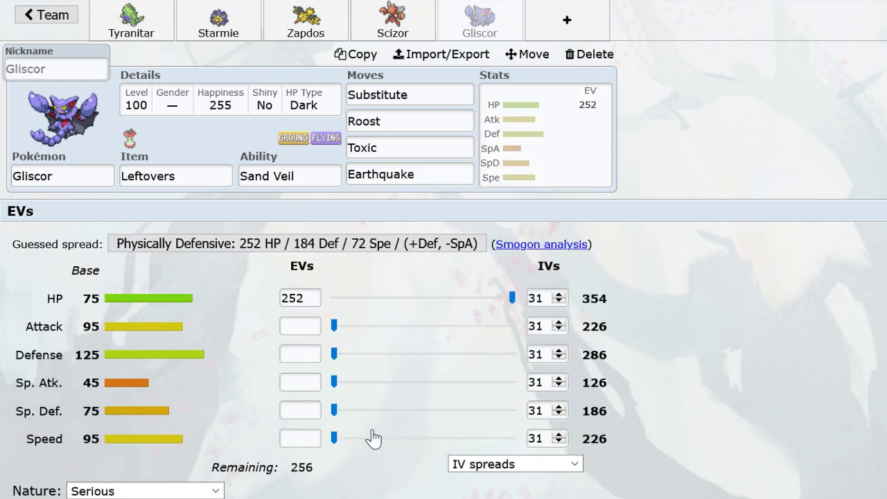
{"action": "left_click_drag", "start_coordinate": [401, 439], "coordinate": [722, 444]}
{"action": "left_click", "coordinate": [145, 490]}
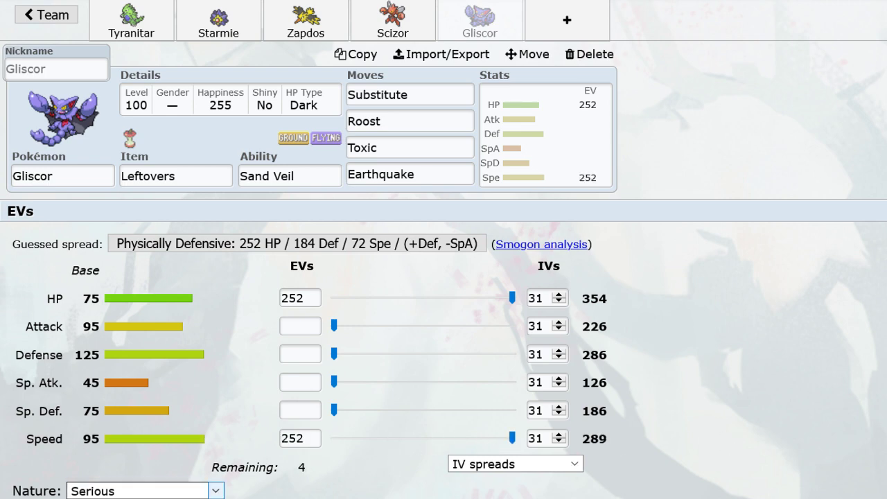
{"action": "key", "text": "j"}
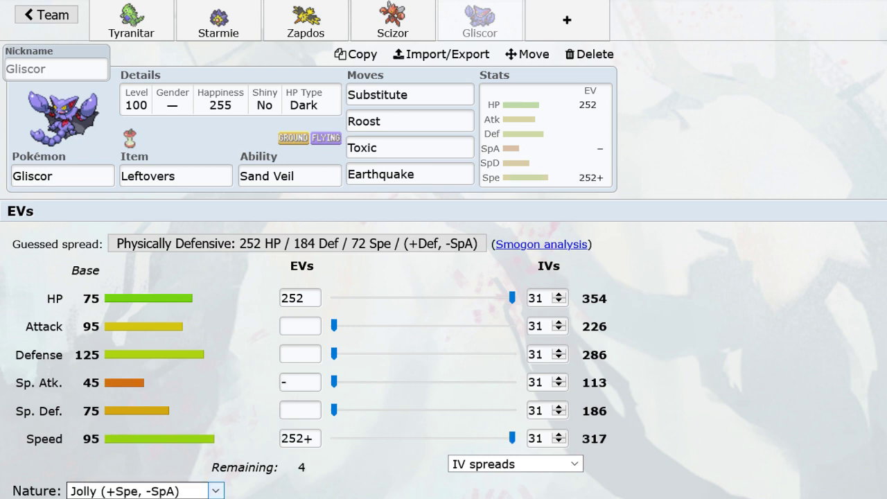
Add Breloom as the sixth team member and give it Leftovers.
{"action": "left_click", "coordinate": [563, 19]}
{"action": "type", "text": "z"}
{"action": "type", "text": "re"}
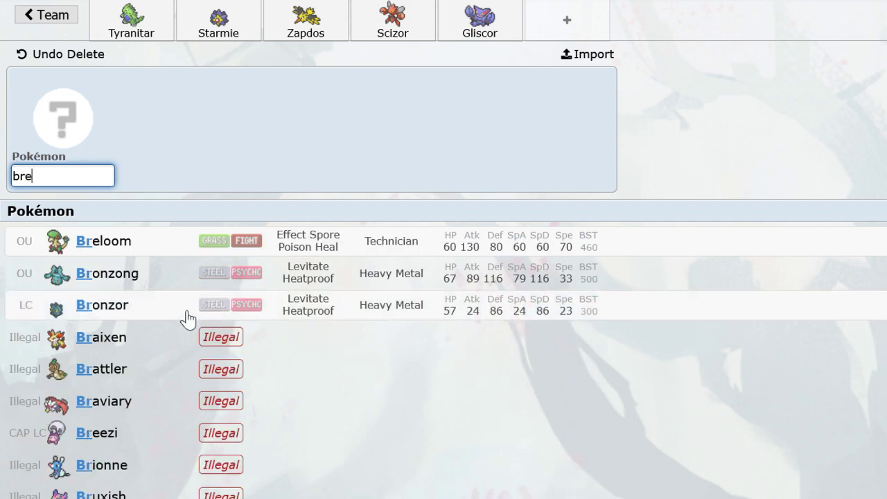
{"action": "left_click", "coordinate": [207, 253]}
{"action": "type", "text": "lefto"}
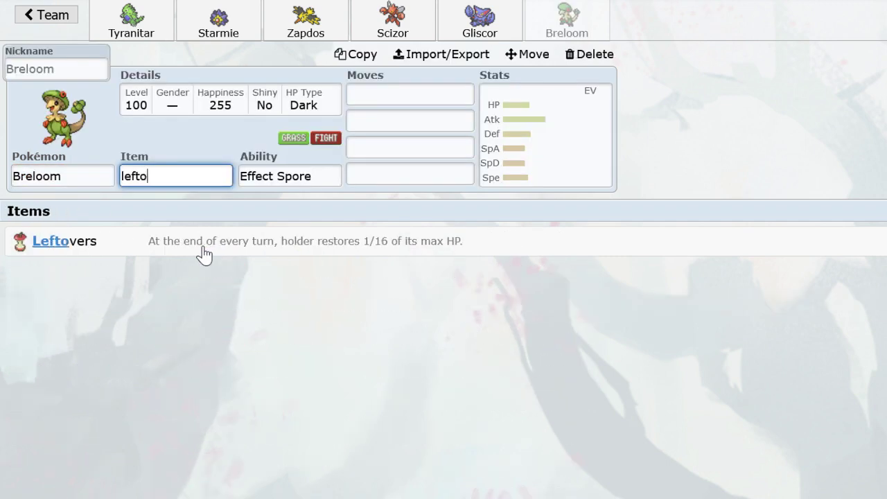
{"action": "key", "text": "Return"}
Give Breloom the moves Spore, Substitute, Leech Seed and Focus Punch.
{"action": "left_click", "coordinate": [419, 91]}
{"action": "type", "text": "s"}
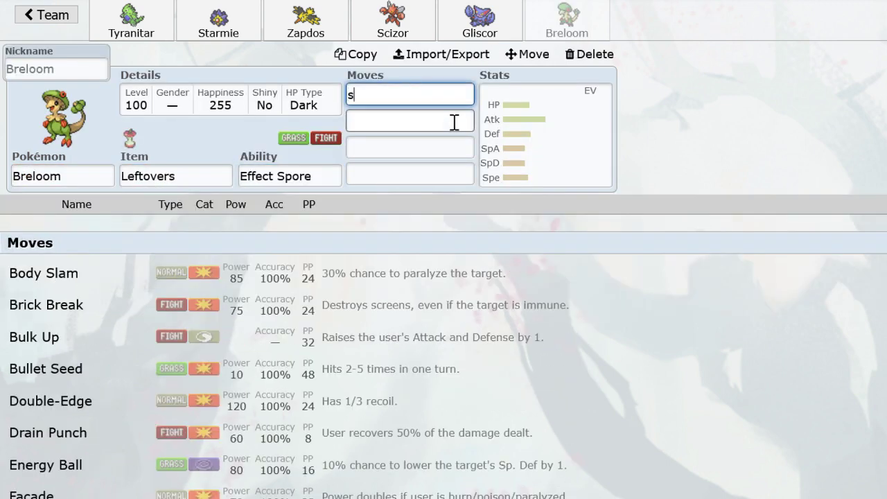
{"action": "type", "text": "po"}
{"action": "key", "text": "Return"}
{"action": "type", "text": "subst"}
{"action": "key", "text": "Return"}
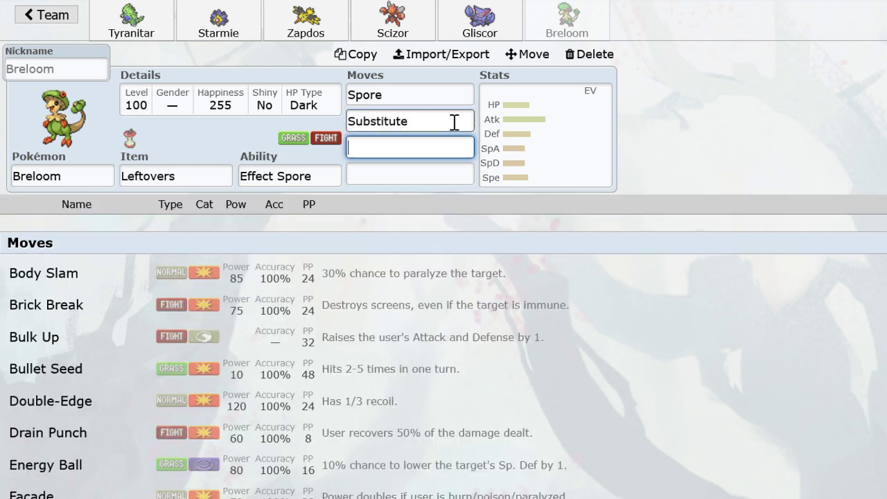
{"action": "type", "text": "leec"}
{"action": "key", "text": "Return"}
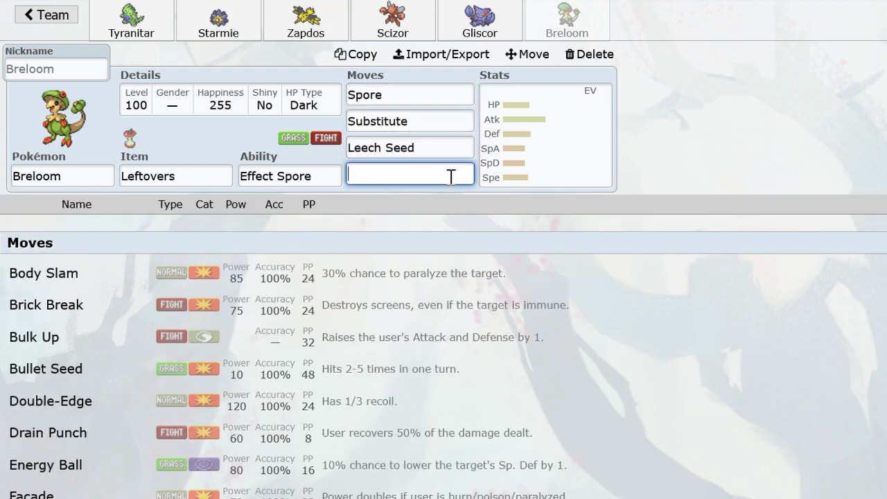
{"action": "type", "text": "focusp"}
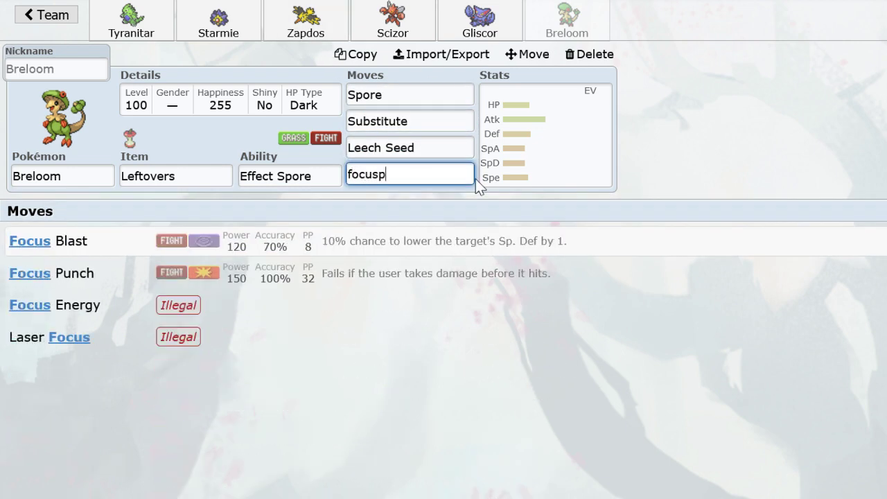
{"action": "key", "text": "Return"}
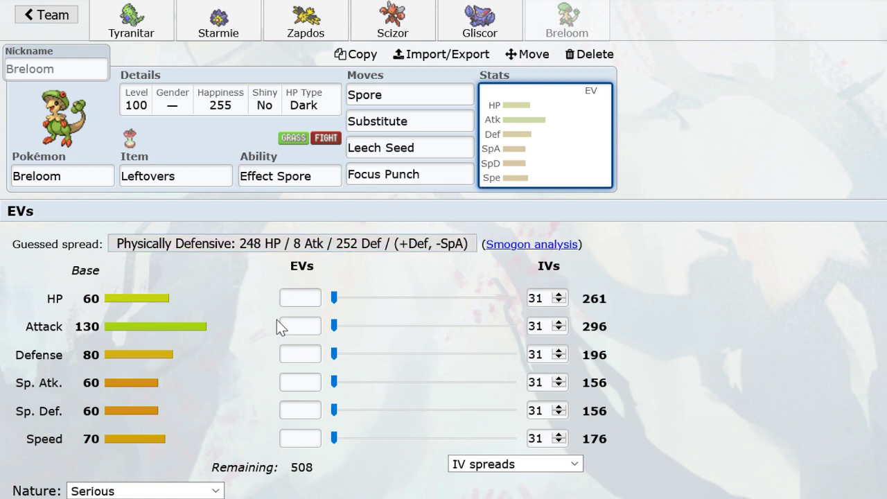
Give Breloom an Impish nature with 236 HP, 20 Attack and 252 Defense EVs.
{"action": "left_click", "coordinate": [188, 491]}
{"action": "key", "text": "i"}
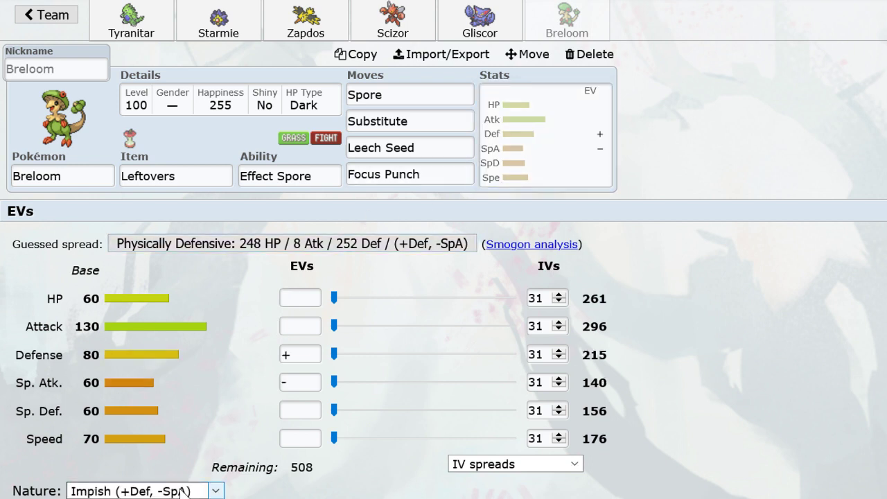
{"action": "left_click_drag", "start_coordinate": [359, 307], "coordinate": [502, 309]}
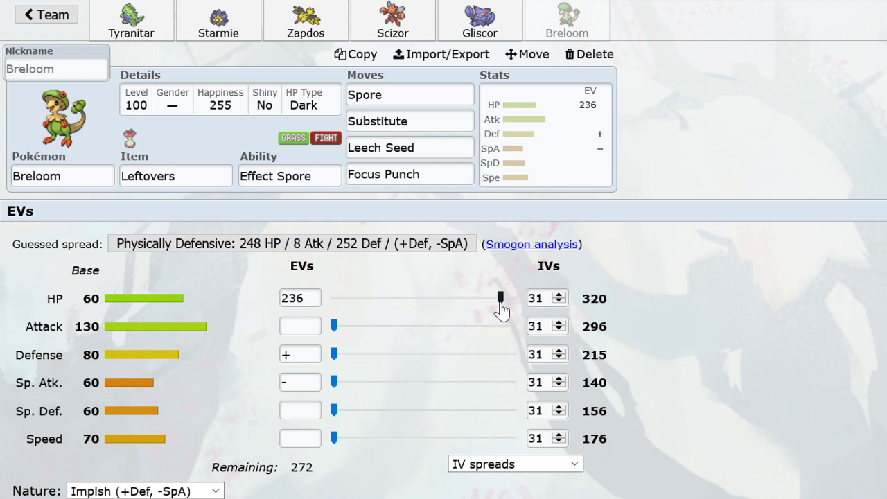
{"action": "left_click_drag", "start_coordinate": [335, 354], "coordinate": [512, 354]}
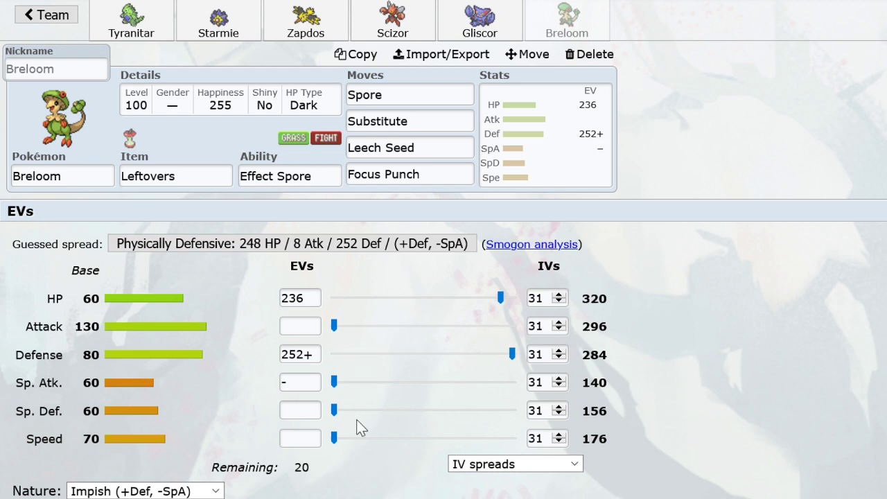
{"action": "scroll", "coordinate": [363, 342], "scroll_direction": "down", "scroll_amount": 1}
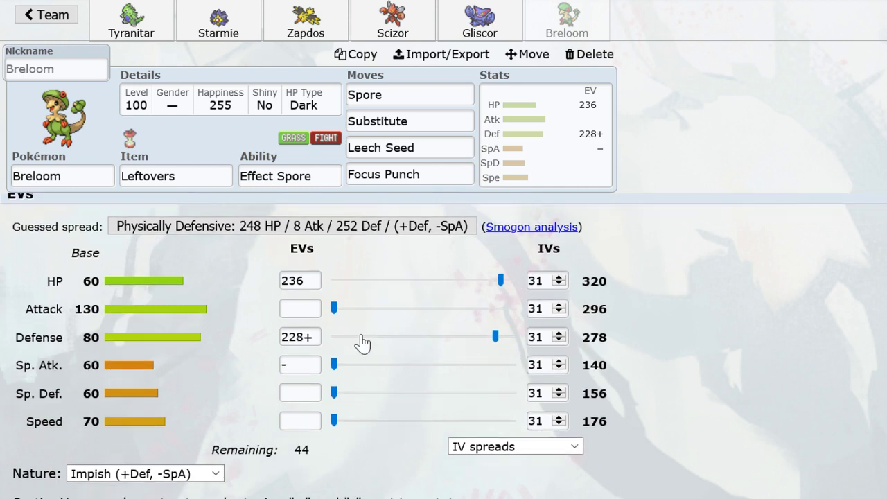
{"action": "left_click", "coordinate": [514, 338]}
{"action": "left_click", "coordinate": [461, 310]}
Move Zapdos in the team order so that it sits between Scizor and Gliscor.
{"action": "left_click", "coordinate": [478, 21]}
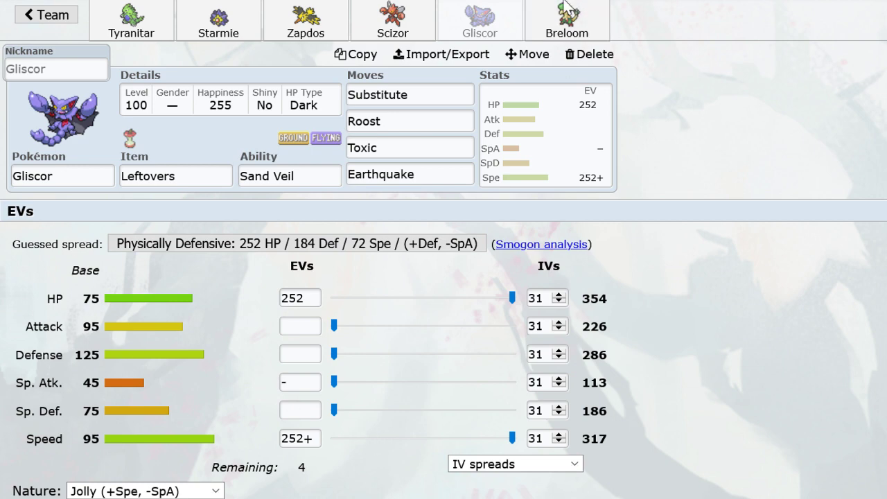
{"action": "left_click", "coordinate": [567, 21]}
{"action": "left_click", "coordinate": [480, 21]}
{"action": "left_click", "coordinate": [388, 28]}
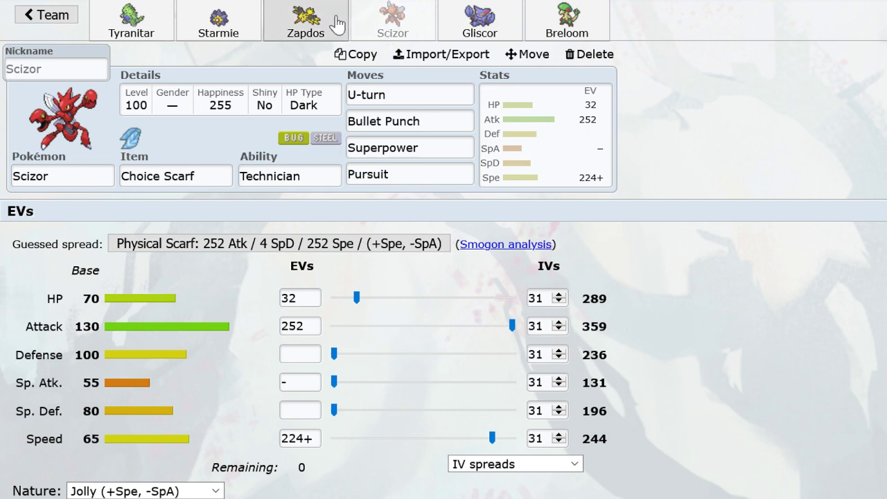
{"action": "left_click", "coordinate": [315, 20]}
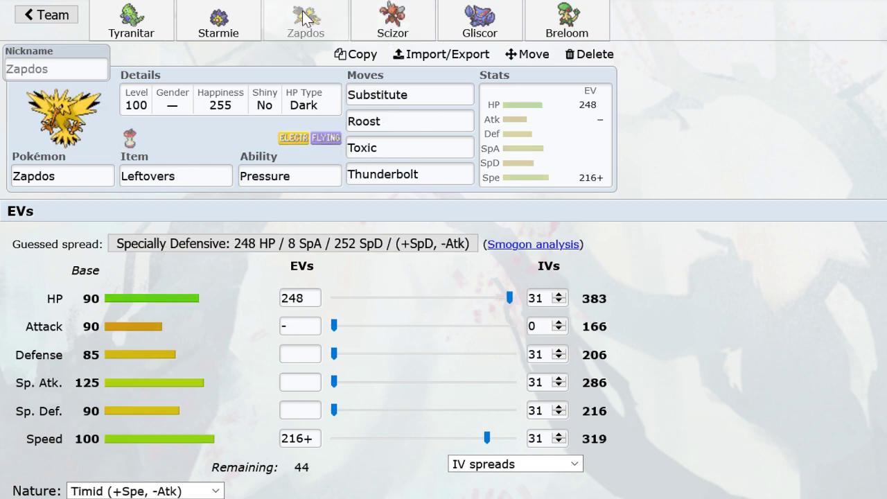
{"action": "left_click", "coordinate": [511, 60]}
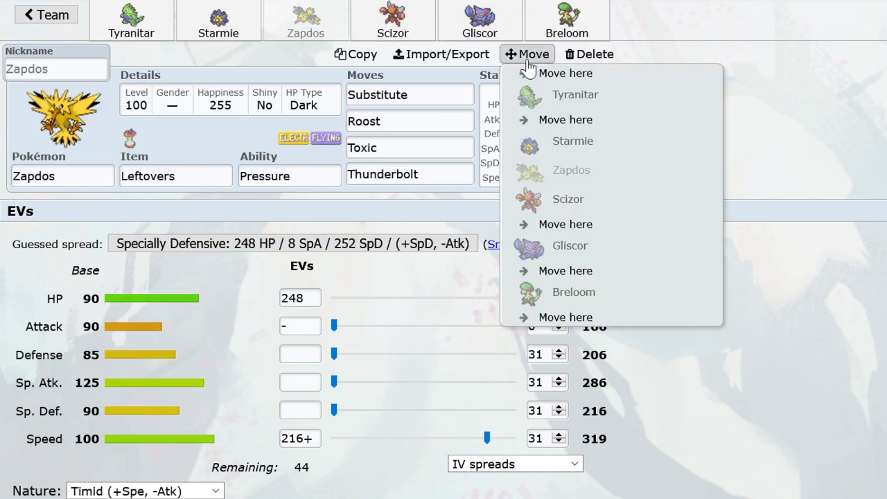
{"action": "left_click", "coordinate": [584, 234]}
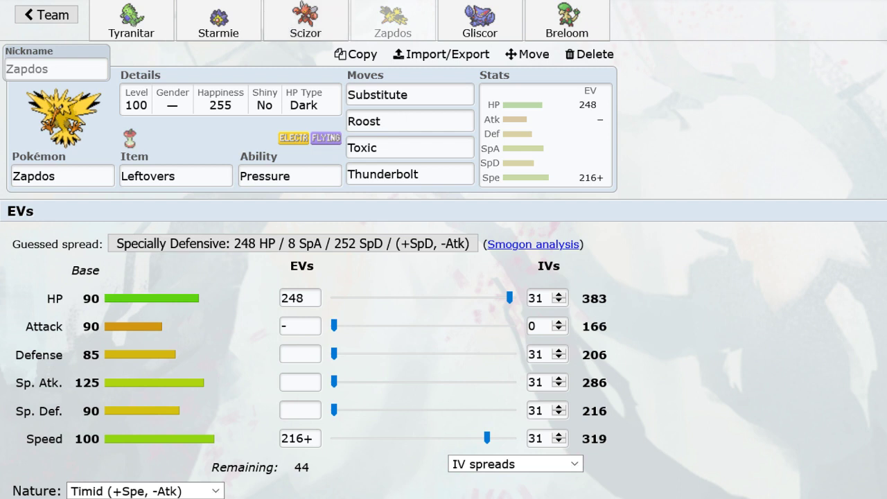
Review the team members' sets from Breloom back to Starmie.
{"action": "left_click", "coordinate": [567, 21]}
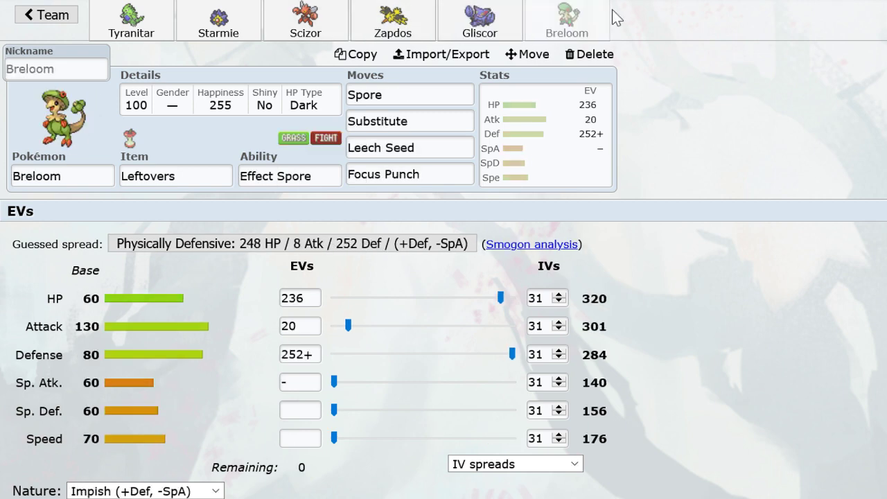
{"action": "left_click", "coordinate": [480, 21]}
{"action": "left_click", "coordinate": [389, 23]}
{"action": "left_click", "coordinate": [345, 29]}
{"action": "left_click", "coordinate": [229, 18]}
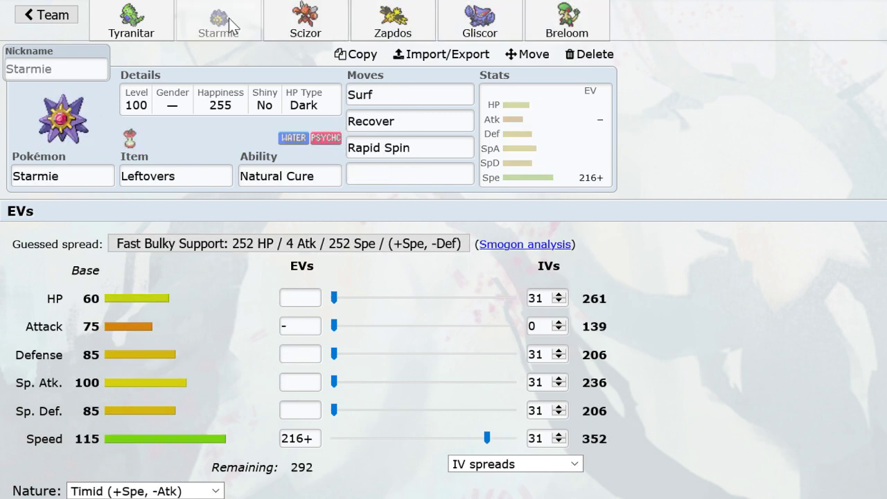
Review the sets of all six team members, from Tyranitar through Breloom.
{"action": "left_click", "coordinate": [305, 21]}
{"action": "left_click", "coordinate": [208, 32]}
{"action": "left_click", "coordinate": [141, 38]}
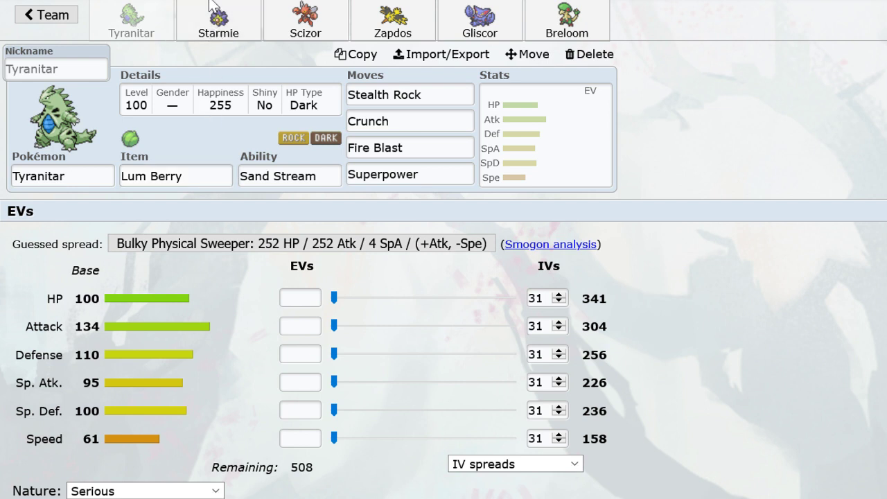
{"action": "left_click", "coordinate": [216, 20]}
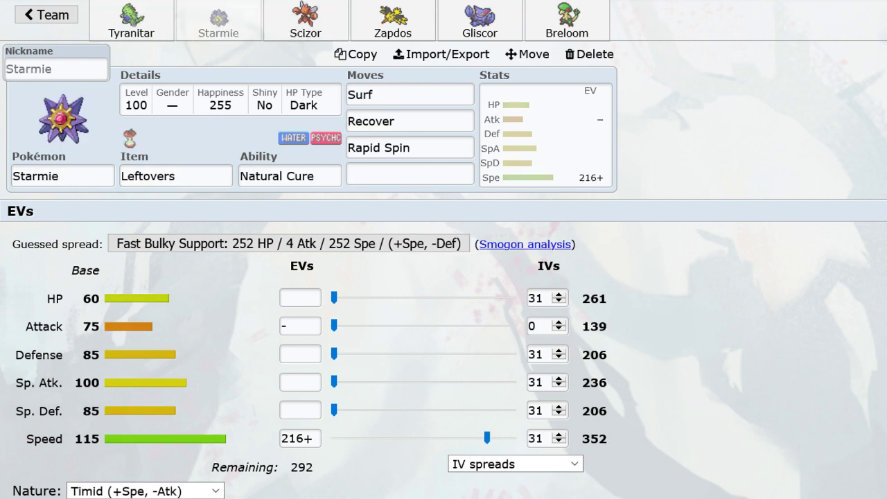
{"action": "left_click", "coordinate": [339, 11]}
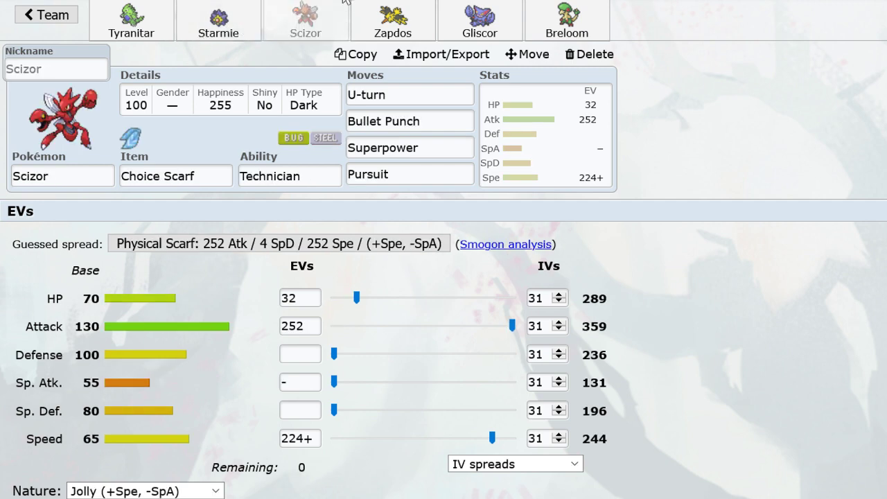
{"action": "left_click", "coordinate": [393, 17]}
{"action": "left_click", "coordinate": [479, 17]}
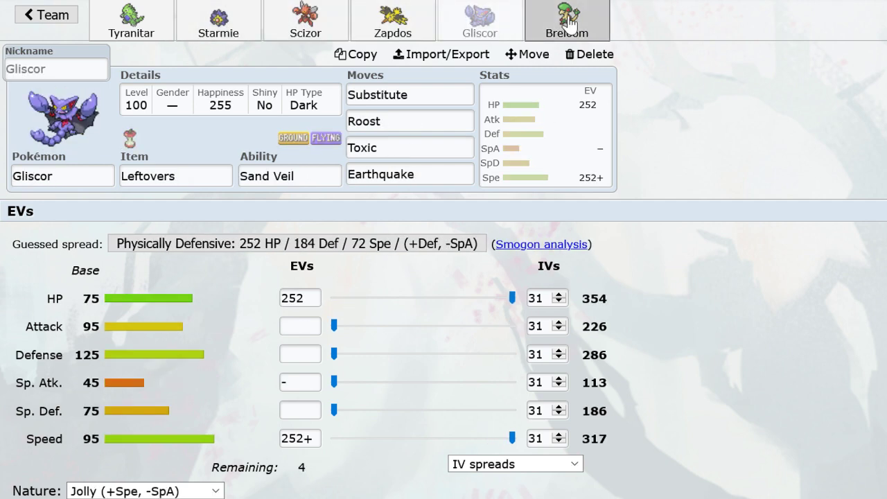
{"action": "left_click", "coordinate": [555, 21]}
{"action": "left_click", "coordinate": [394, 20]}
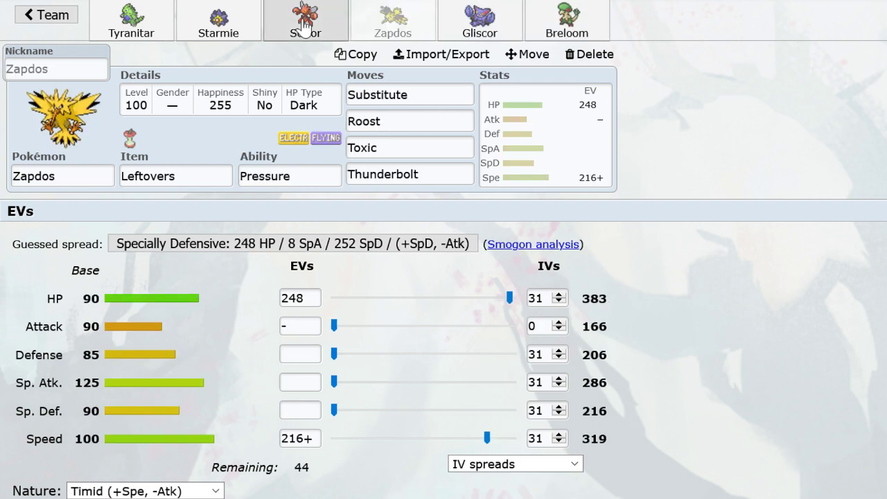
{"action": "left_click", "coordinate": [305, 21]}
Delete Tyranitar, Starmie, Scizor, Zapdos, Gliscor and Breloom from the team.
{"action": "left_click", "coordinate": [142, 28]}
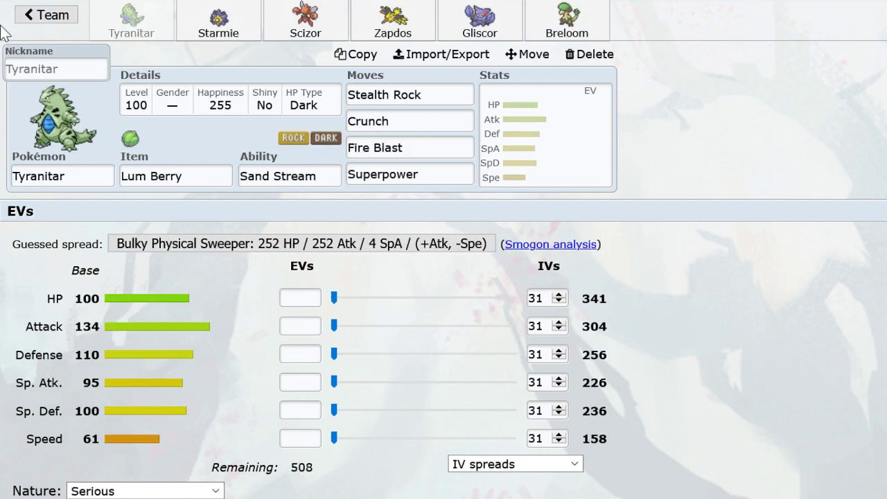
{"action": "left_click", "coordinate": [602, 58]}
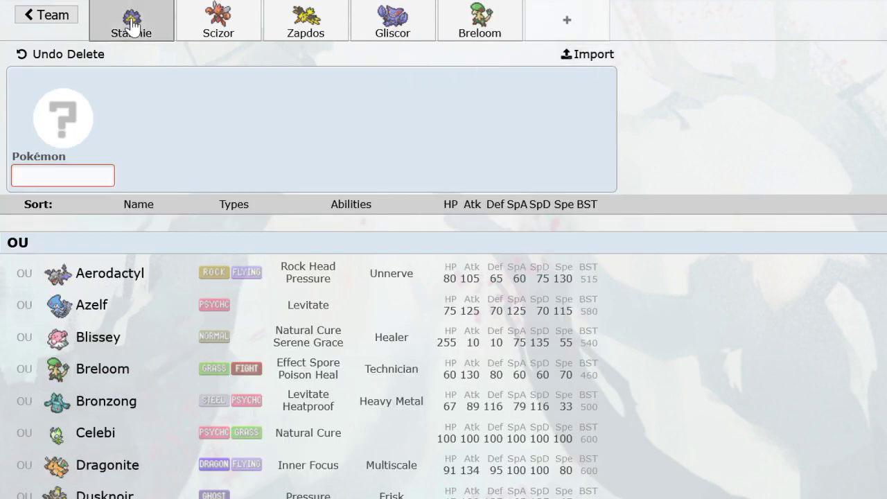
{"action": "left_click", "coordinate": [605, 61]}
{"action": "left_click", "coordinate": [167, 28]}
{"action": "left_click", "coordinate": [586, 57]}
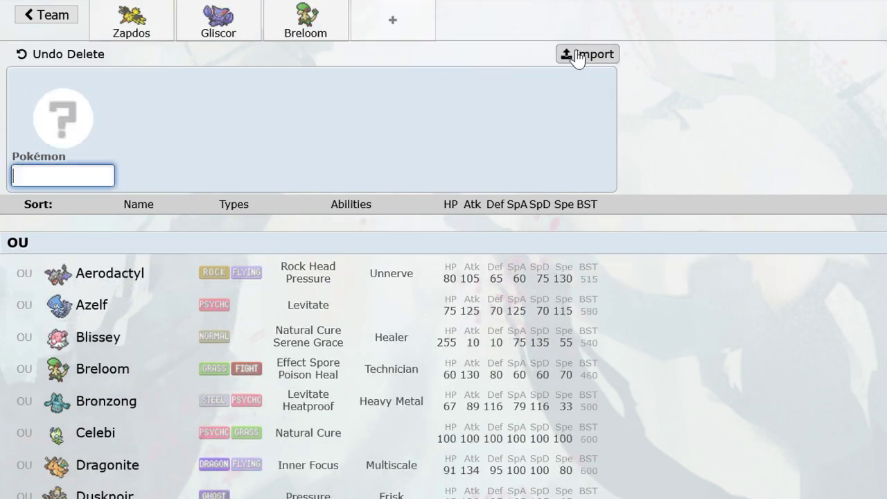
{"action": "left_click", "coordinate": [166, 23]}
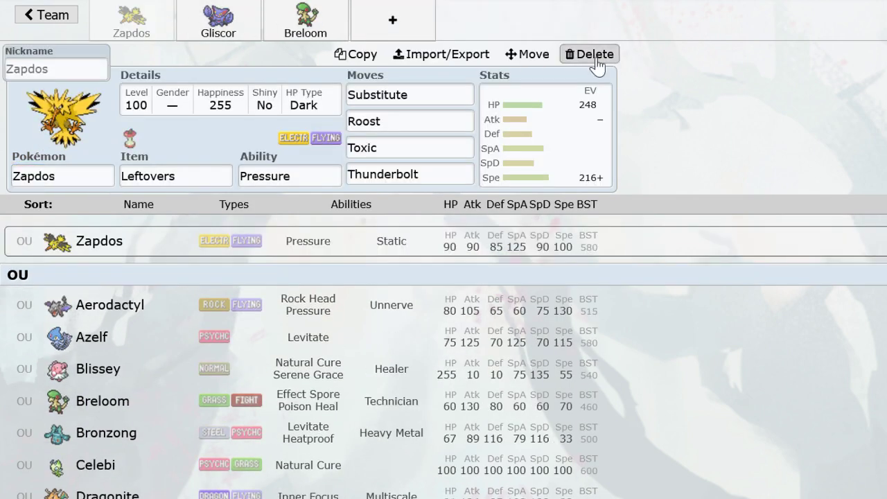
{"action": "left_click", "coordinate": [595, 61]}
{"action": "left_click", "coordinate": [152, 33]}
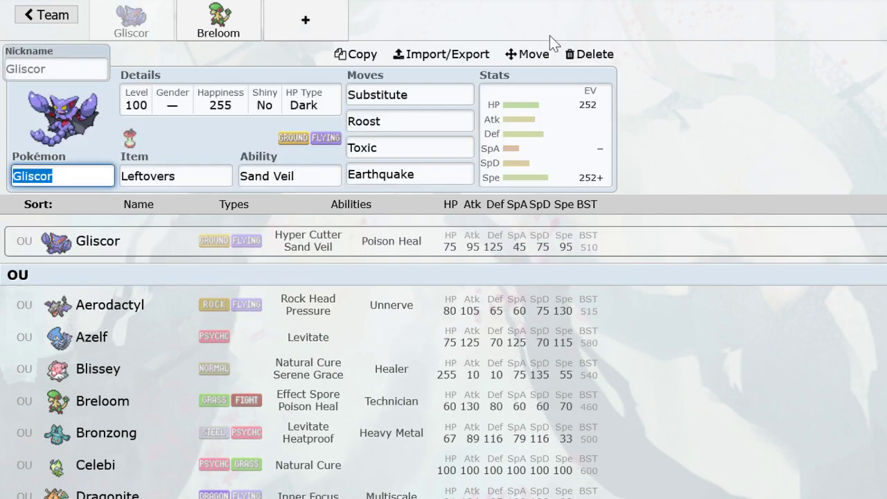
{"action": "left_click", "coordinate": [601, 58]}
{"action": "left_click", "coordinate": [131, 21]}
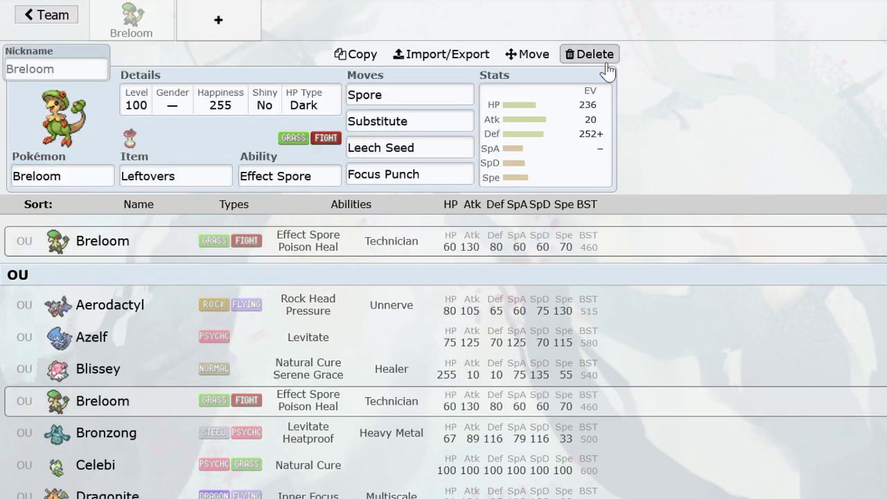
{"action": "left_click", "coordinate": [602, 61]}
Add Hippowdon to the empty team and give it Leftovers.
{"action": "type", "text": "hippowo"}
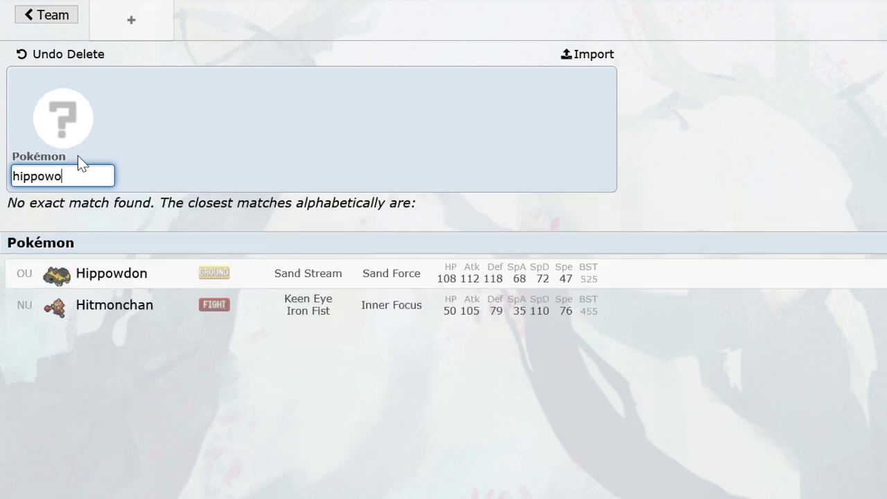
{"action": "key", "text": "BackSpace"}
{"action": "type", "text": "don"}
{"action": "key", "text": "Return"}
{"action": "type", "text": "lefto"}
{"action": "key", "text": "Return"}
Give Hippowdon the moves Stealth Rock, Slack Off, Earthquake and Roar.
{"action": "type", "text": "sstea"}
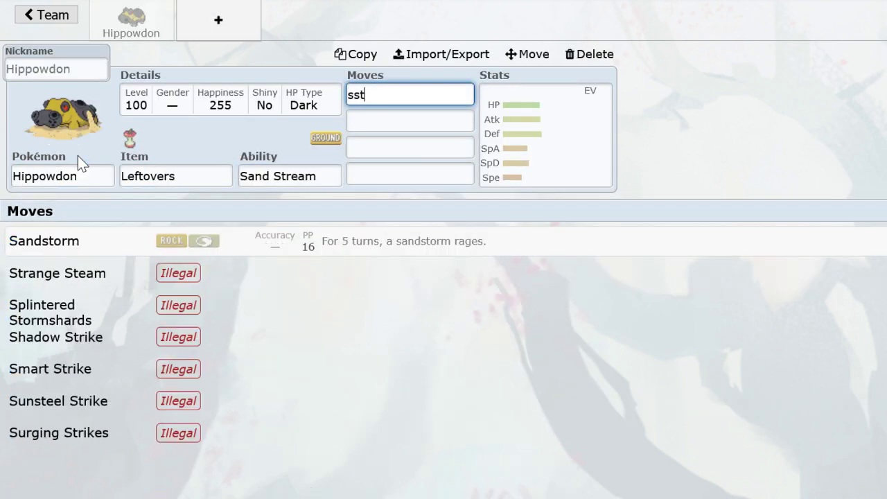
{"action": "key", "text": "BackSpace"}
{"action": "key", "text": "BackSpace"}
{"action": "key", "text": "BackSpace"}
{"action": "key", "text": "BackSpace"}
{"action": "type", "text": "teal"}
{"action": "key", "text": "Return"}
{"action": "type", "text": "e"}
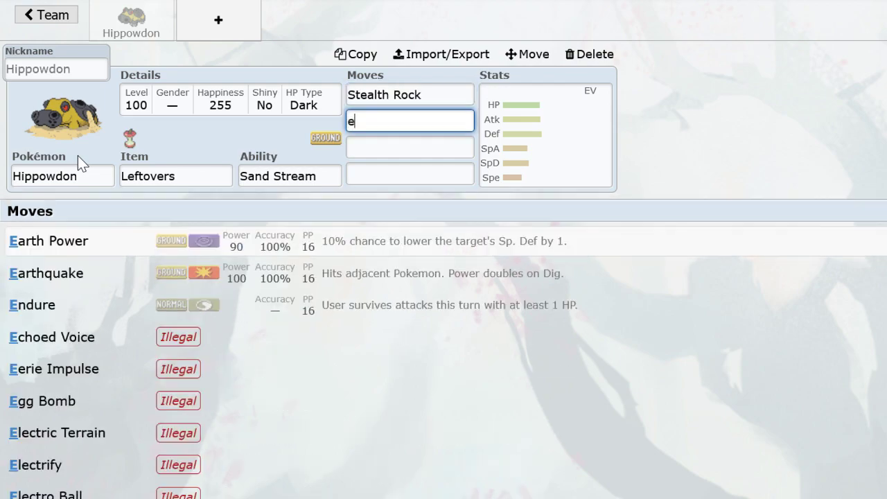
{"action": "key", "text": "BackSpace"}
{"action": "type", "text": "slac"}
{"action": "key", "text": "Return"}
{"action": "type", "text": "ea"}
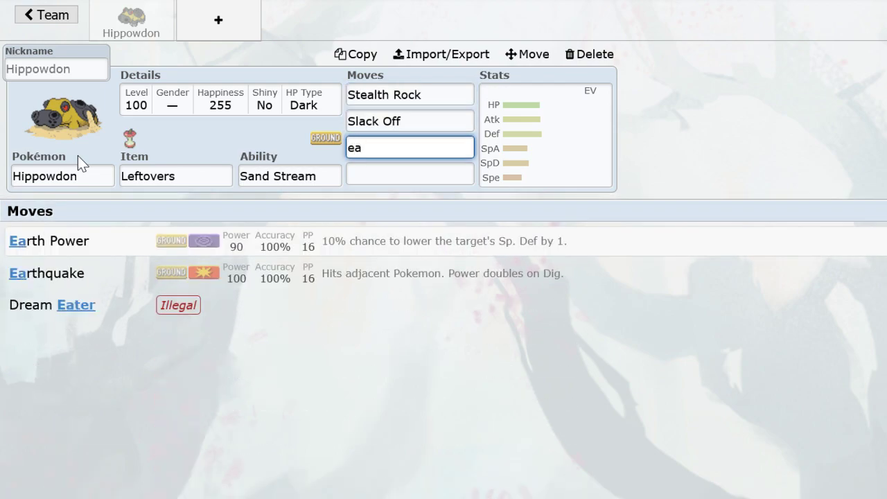
{"action": "left_click", "coordinate": [305, 291]}
{"action": "scroll", "coordinate": [363, 333], "scroll_direction": "down", "scroll_amount": 10}
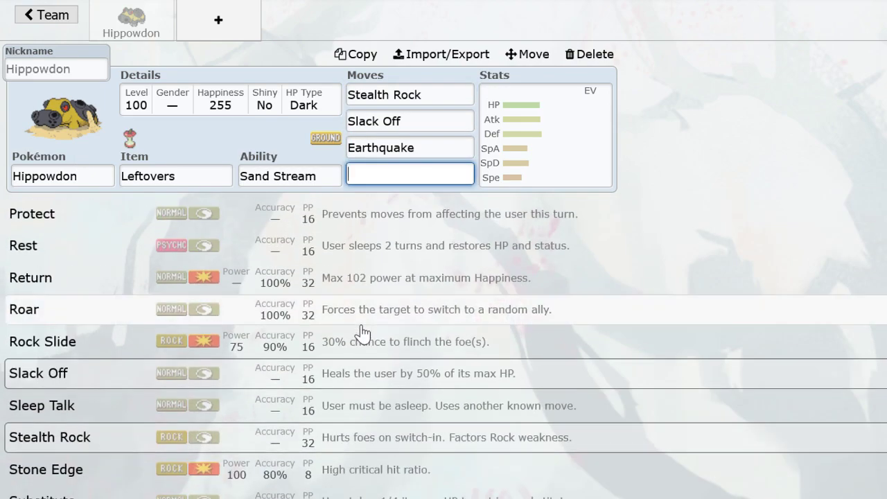
{"action": "left_click", "coordinate": [365, 321]}
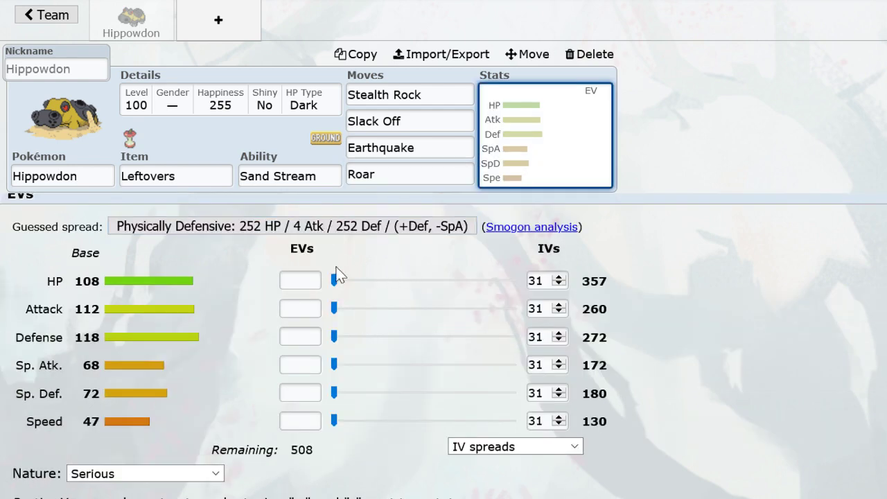
Give Hippowdon a Careful nature with 252 HP, 4 Defense and 252 Special Defense EVs.
{"action": "left_click_drag", "start_coordinate": [335, 280], "coordinate": [544, 309]}
{"action": "left_click_drag", "start_coordinate": [452, 393], "coordinate": [645, 395]}
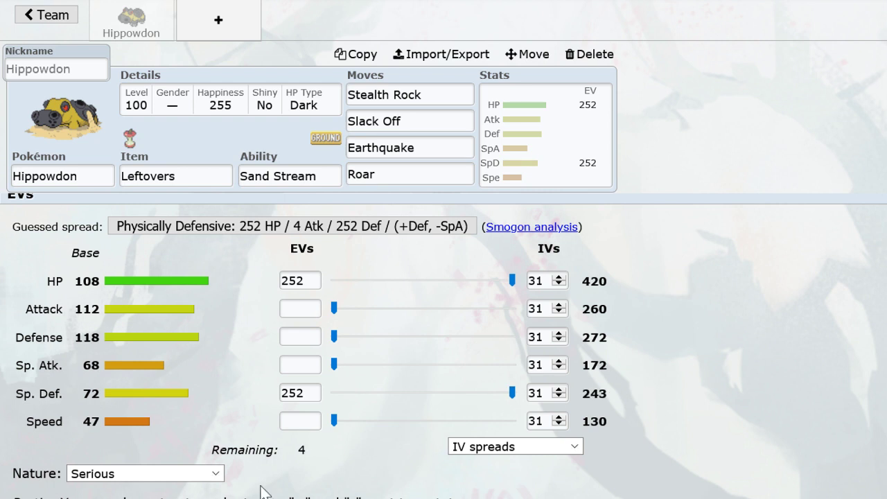
{"action": "left_click", "coordinate": [176, 474]}
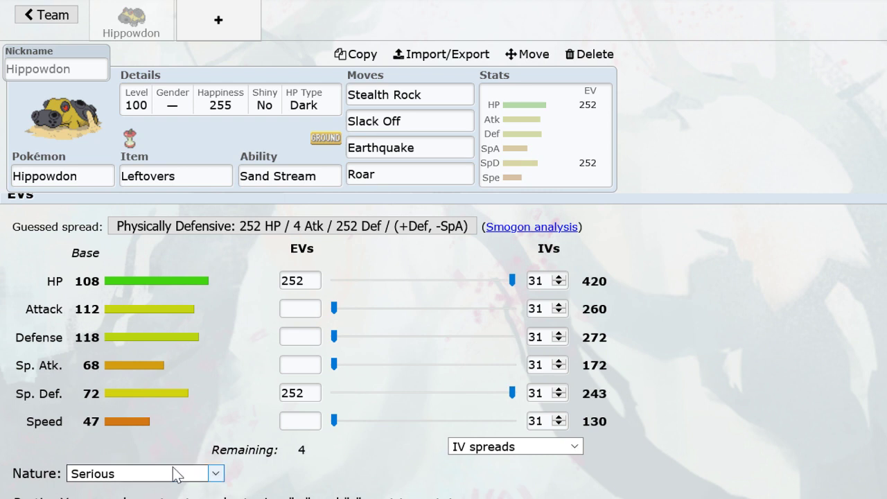
{"action": "type", "text": "car"}
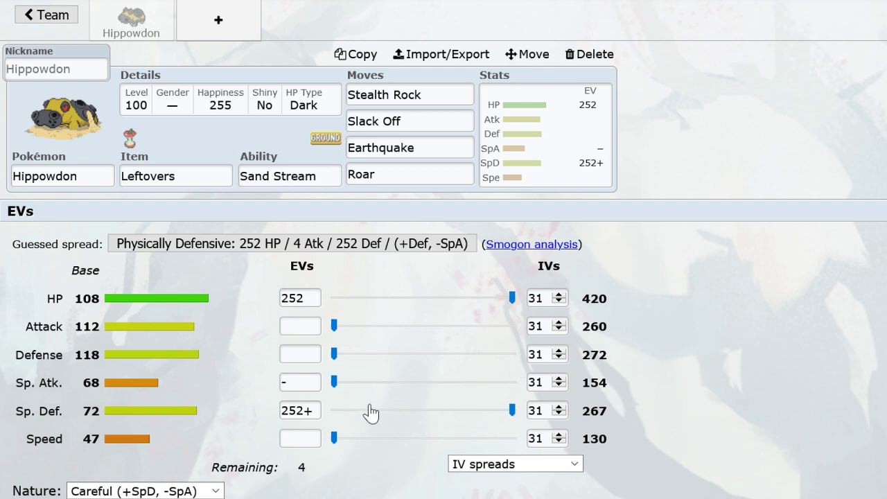
{"action": "left_click", "coordinate": [358, 357]}
Add Roserade as the second team member, holding Black Sludge.
{"action": "left_click", "coordinate": [219, 20]}
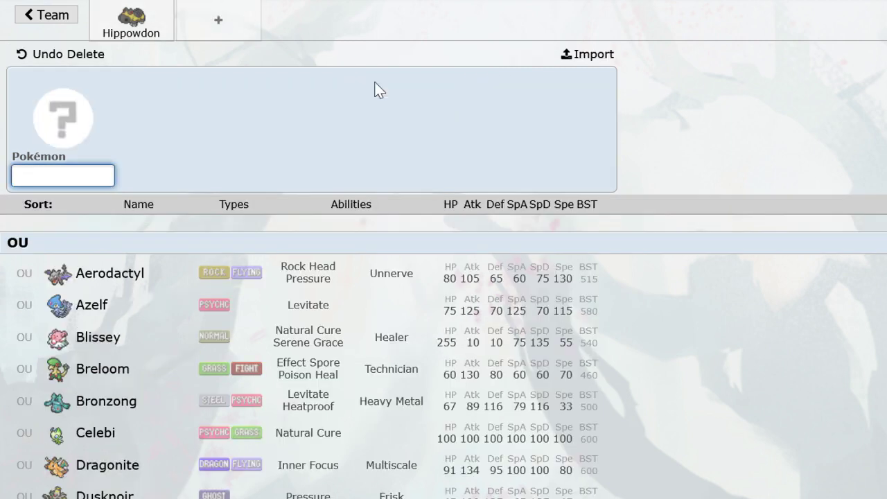
{"action": "type", "text": "rose"}
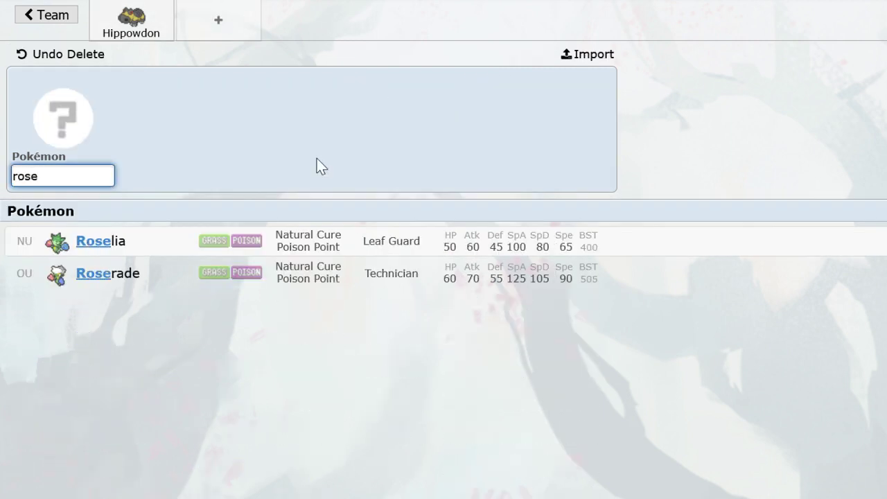
{"action": "left_click", "coordinate": [260, 281]}
{"action": "type", "text": "blacksl"}
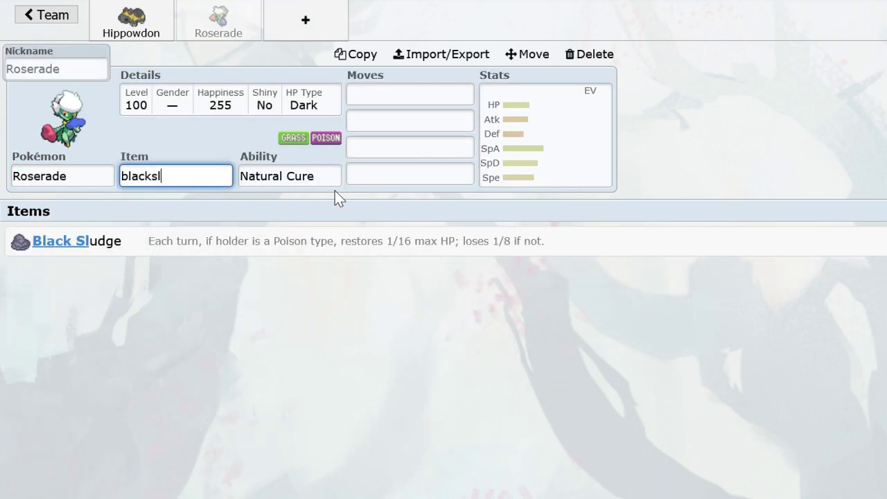
{"action": "type", "text": "udge"}
{"action": "key", "text": "Return"}
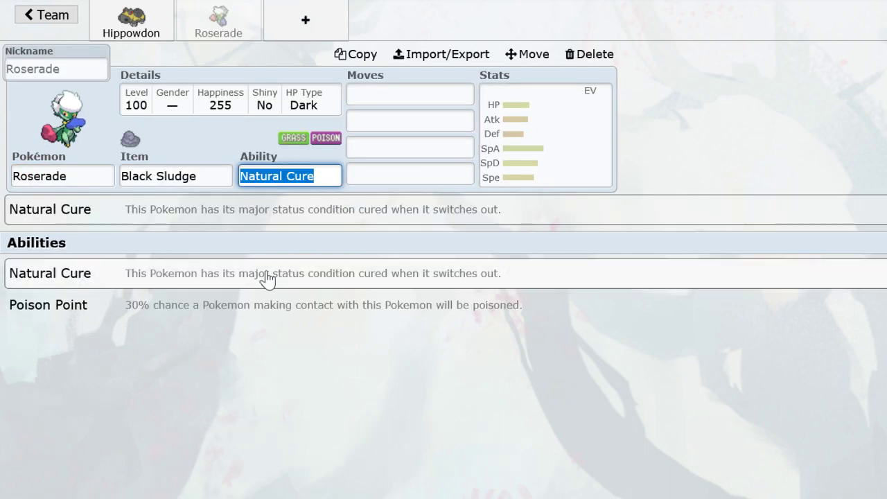
Switch Roserade's ability to Poison Point and back to Natural Cure.
{"action": "left_click", "coordinate": [253, 310]}
{"action": "left_click", "coordinate": [253, 305]}
{"action": "left_click", "coordinate": [317, 170]}
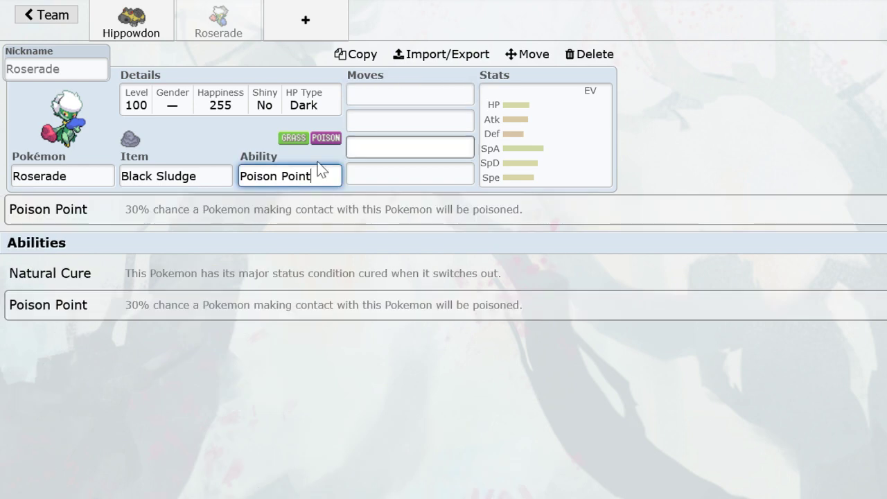
{"action": "left_click", "coordinate": [225, 281]}
Compare the sets of Hippowdon and Roserade.
{"action": "left_click", "coordinate": [131, 20]}
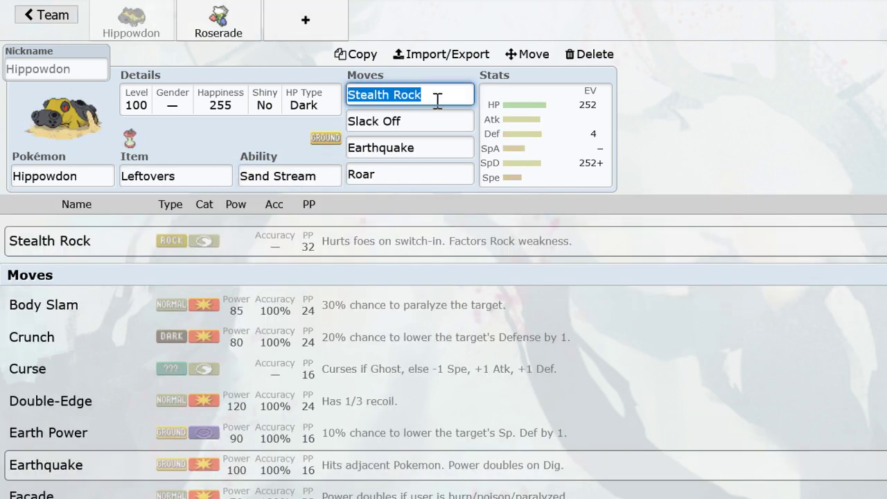
{"action": "left_click", "coordinate": [513, 139]}
{"action": "left_click", "coordinate": [201, 21]}
{"action": "left_click", "coordinate": [137, 31]}
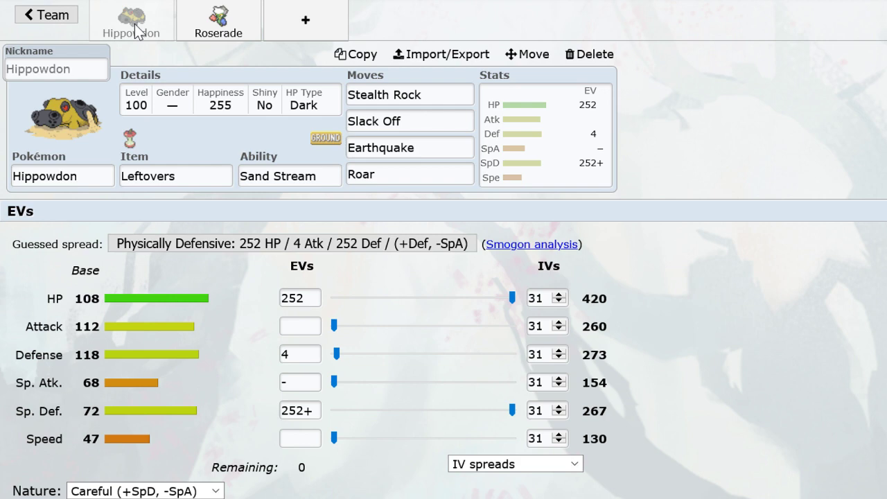
{"action": "left_click", "coordinate": [198, 28]}
{"action": "left_click", "coordinate": [148, 32]}
{"action": "left_click", "coordinate": [191, 21]}
{"action": "left_click", "coordinate": [135, 27]}
Give Roserade Spikes as its first move.
{"action": "left_click", "coordinate": [219, 23]}
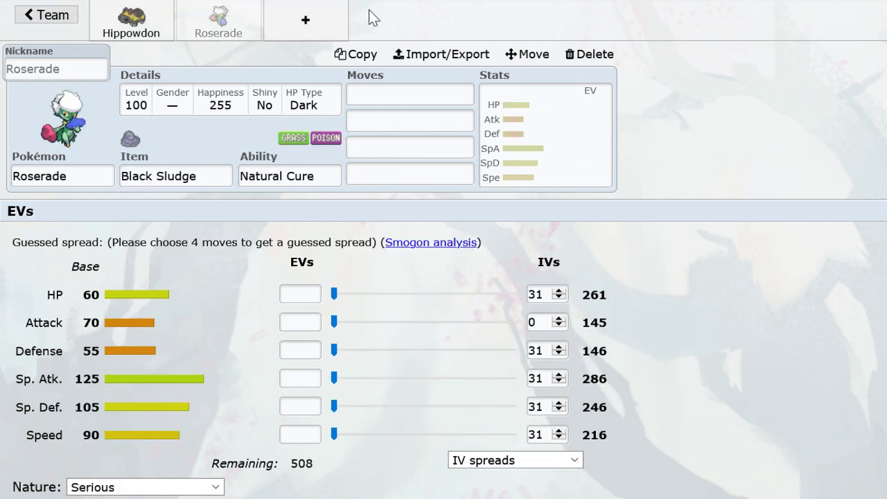
{"action": "left_click", "coordinate": [379, 97]}
{"action": "type", "text": "spike"}
{"action": "key", "text": "Return"}
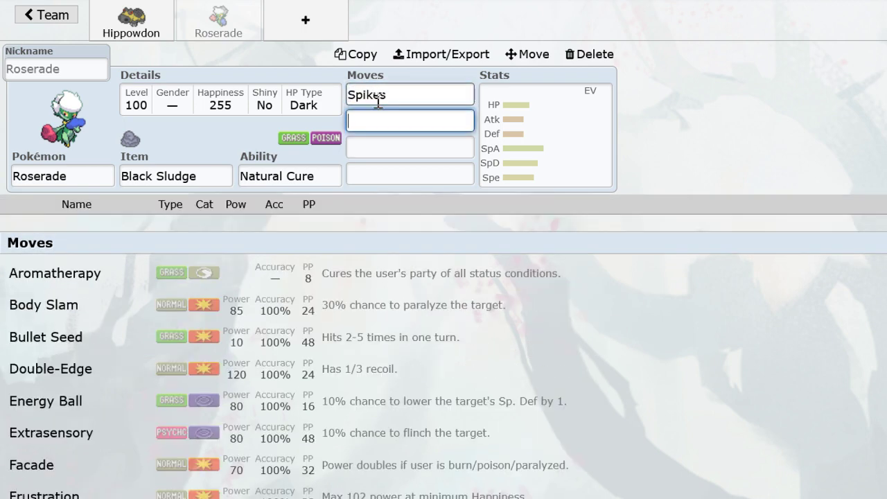
Add Rotom-Wash as the third team member.
{"action": "left_click", "coordinate": [323, 28]}
{"action": "type", "text": "v"}
{"action": "key", "text": "BackSpace"}
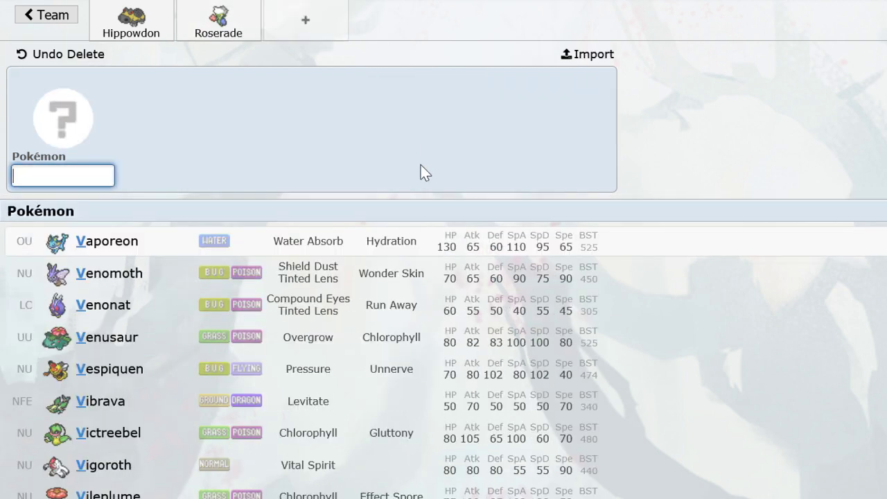
{"action": "type", "text": "rotom"}
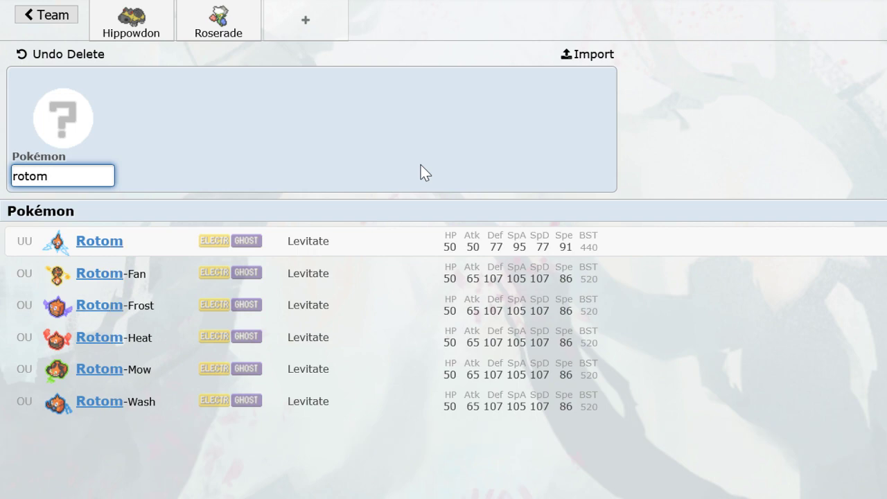
{"action": "left_click", "coordinate": [227, 416]}
Add Starmie as the fourth team member, with Leftovers and the Natural Cure ability.
{"action": "left_click", "coordinate": [393, 19]}
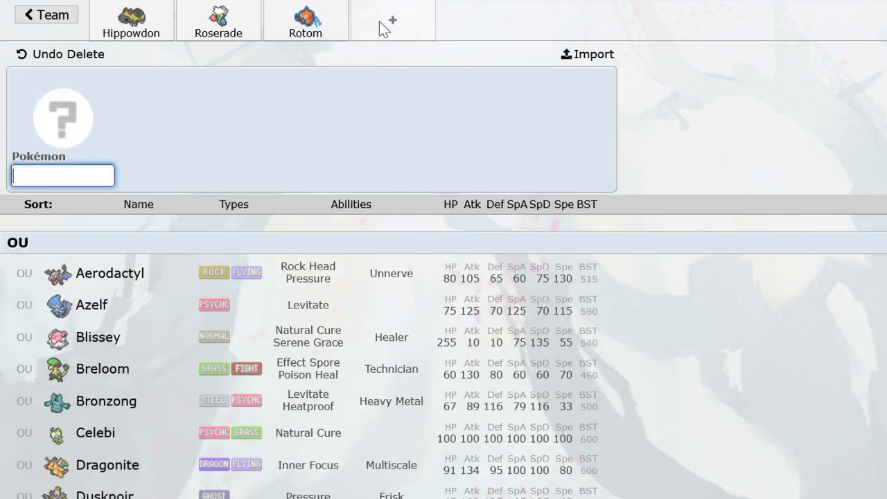
{"action": "type", "text": "starmie"}
{"action": "key", "text": "Return"}
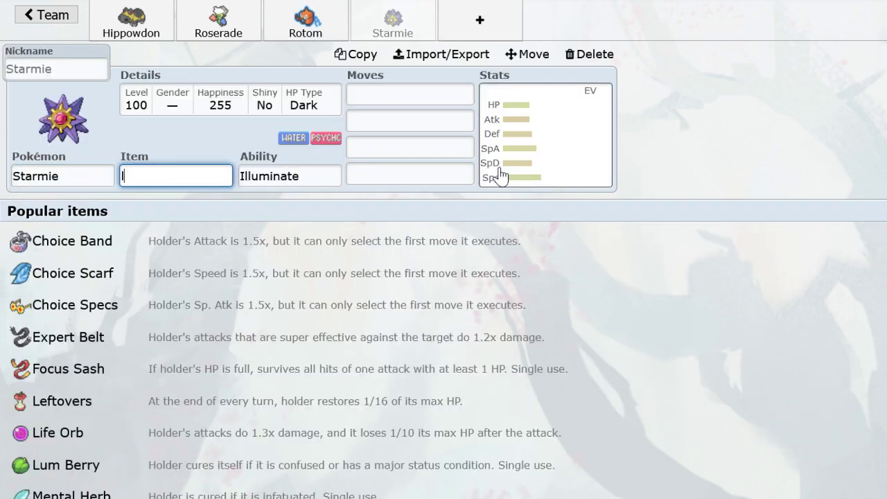
{"action": "type", "text": "left"}
{"action": "key", "text": "Return"}
{"action": "type", "text": "nat"}
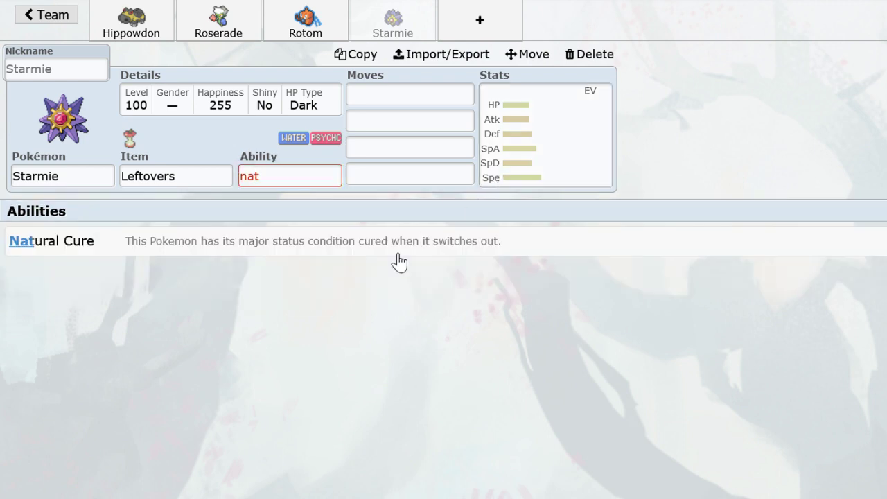
{"action": "left_click", "coordinate": [553, 176]}
{"action": "left_click", "coordinate": [326, 21]}
{"action": "left_click", "coordinate": [398, 25]}
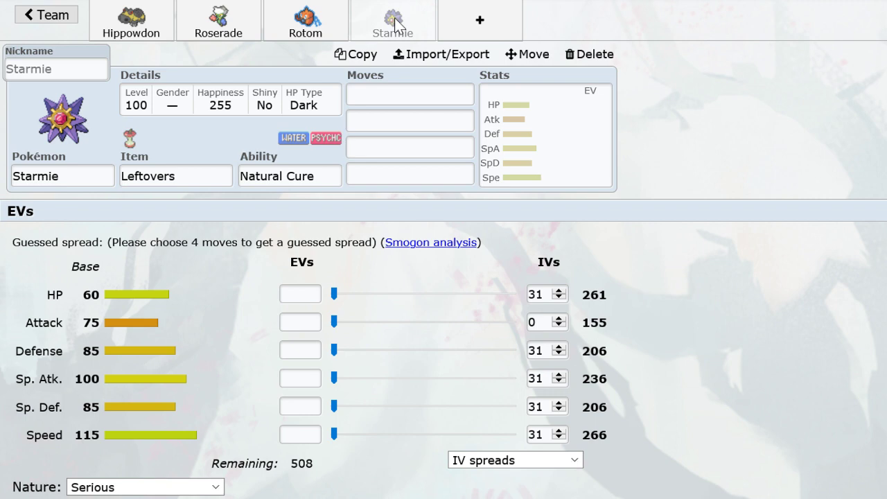
Add Jirachi as the fifth team member, holding Leftovers.
{"action": "left_click", "coordinate": [471, 19]}
{"action": "type", "text": "ji"}
{"action": "left_click", "coordinate": [324, 277]}
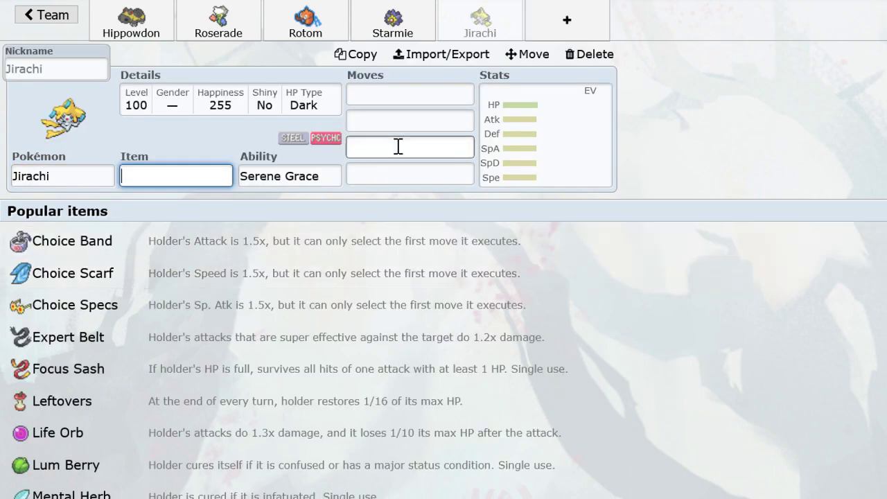
{"action": "type", "text": "left"}
{"action": "key", "text": "Return"}
Give Jirachi the moves Wish and Protect, replacing a brief Calm Mind pick in the second slot.
{"action": "type", "text": "wish"}
{"action": "key", "text": "Return"}
{"action": "type", "text": "calm"}
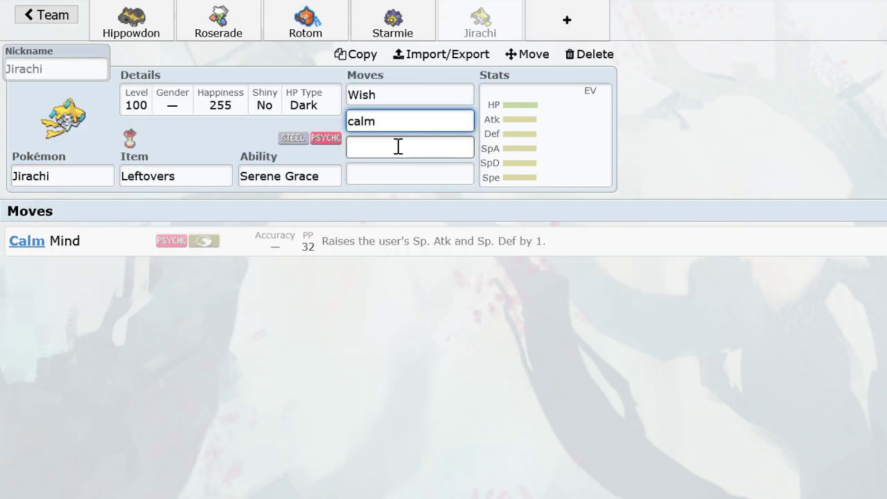
{"action": "key", "text": "Return"}
{"action": "double_click", "coordinate": [429, 118]}
{"action": "left_click", "coordinate": [430, 118]}
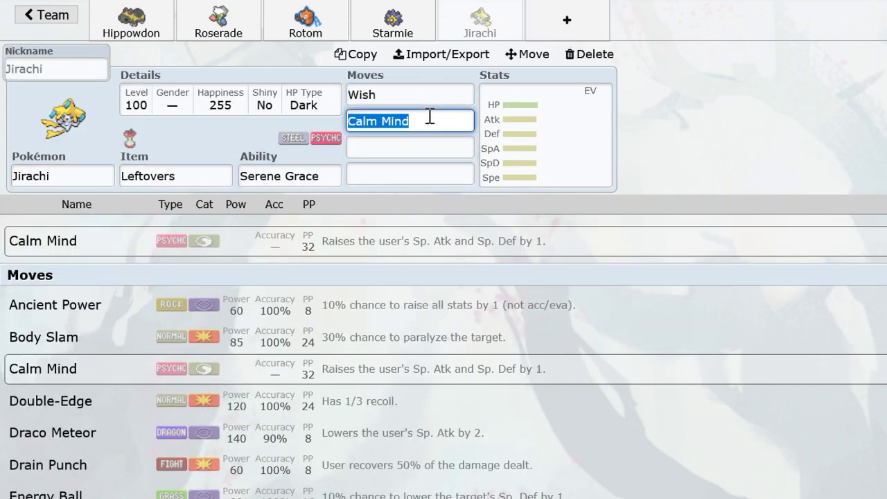
{"action": "type", "text": "prot"}
{"action": "key", "text": "Return"}
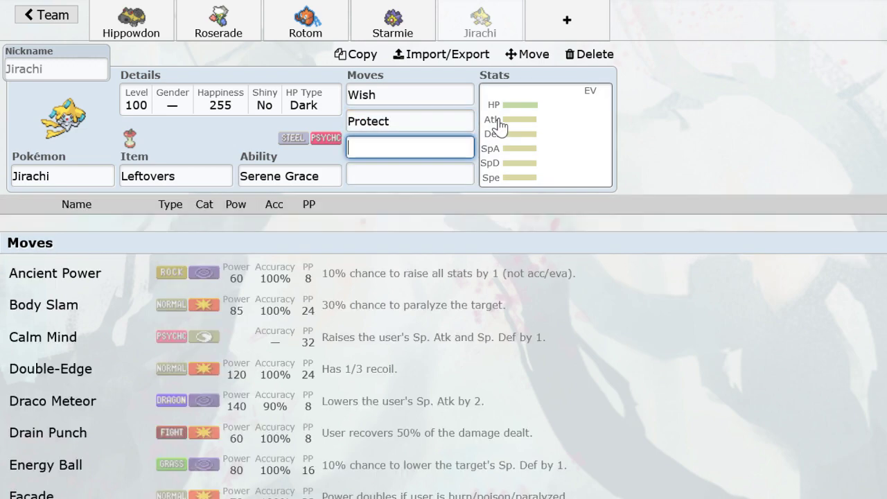
Replace Jirachi with Skarmory as the fifth team member, holding Leftovers and using the Keen Eye ability.
{"action": "left_click", "coordinate": [555, 24]}
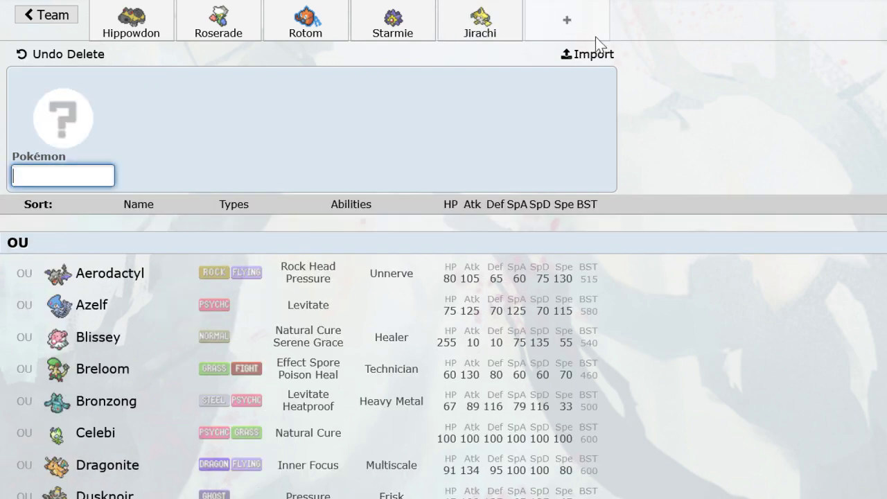
{"action": "left_click", "coordinate": [60, 176]}
{"action": "type", "text": "ska"}
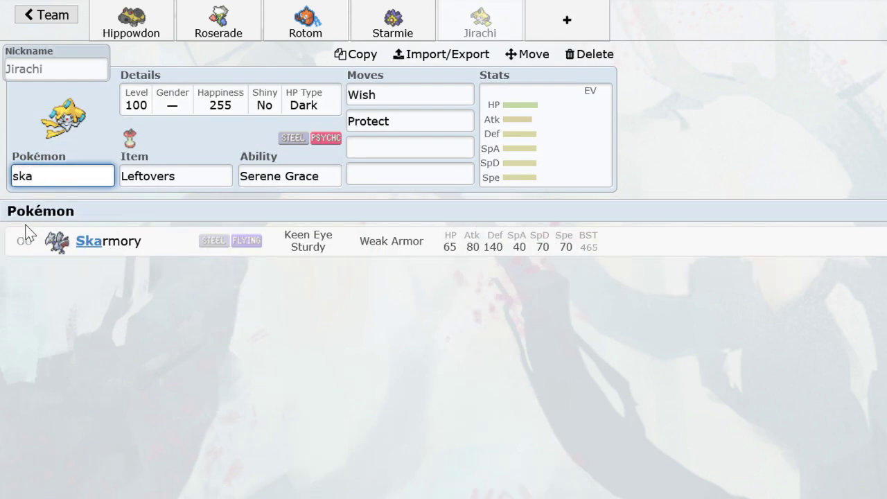
{"action": "left_click", "coordinate": [142, 243]}
{"action": "type", "text": "lefto"}
{"action": "key", "text": "Return"}
{"action": "type", "text": "s"}
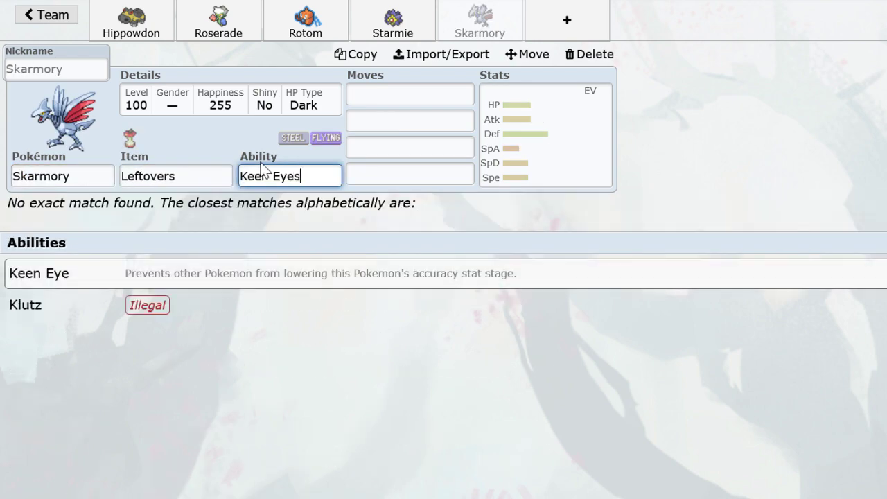
{"action": "key", "text": "BackSpace"}
{"action": "key", "text": "Return"}
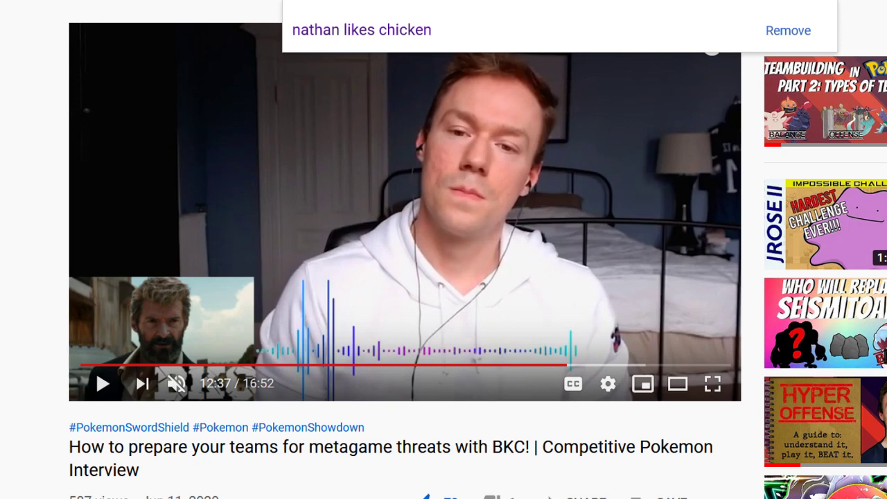
{"action": "type", "text": "bkc vs"}
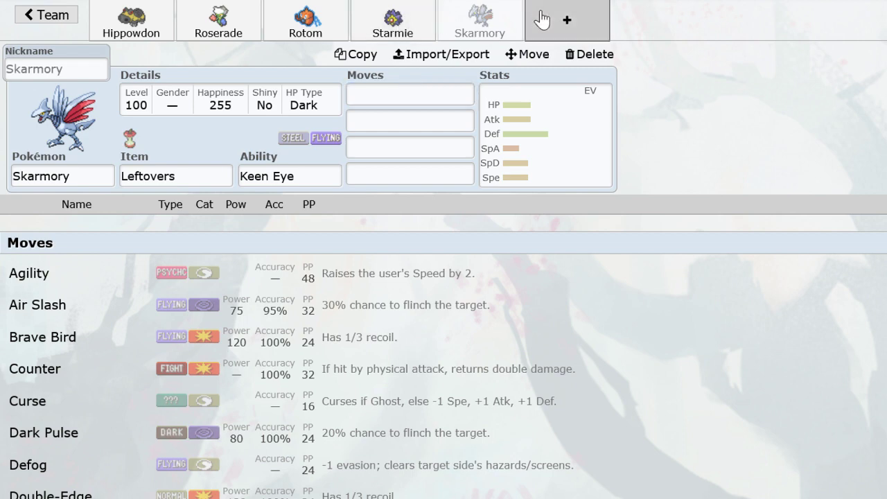
Add Aerodactyl as the sixth team member without an item and nickname it Bleed.
{"action": "left_click", "coordinate": [536, 17]}
{"action": "type", "text": "ae"}
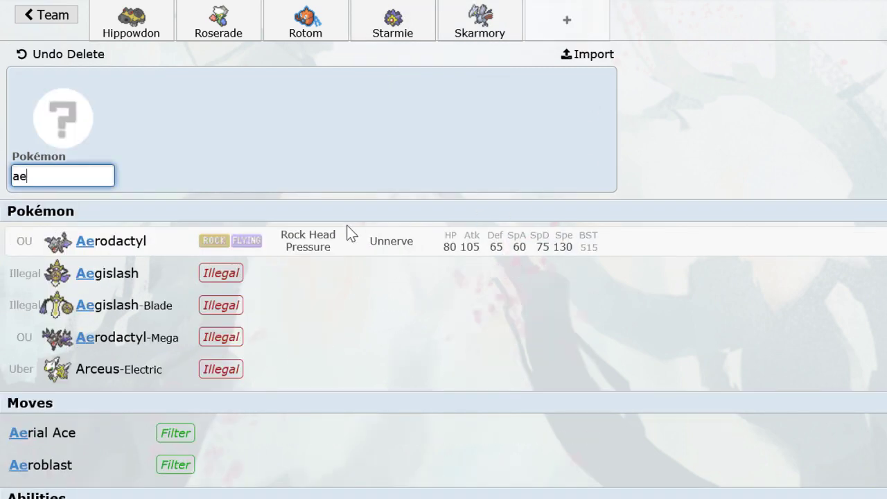
{"action": "left_click", "coordinate": [349, 236]}
{"action": "left_click", "coordinate": [198, 176]}
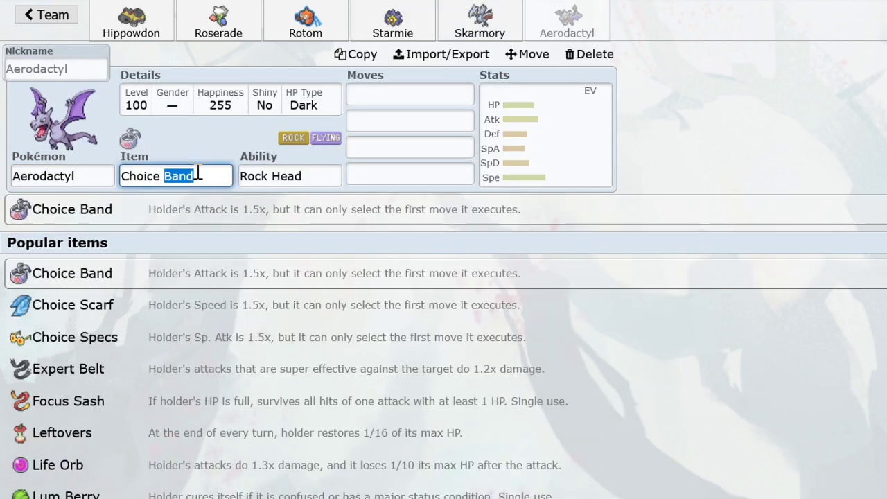
{"action": "key", "text": "BackSpace"}
{"action": "left_click", "coordinate": [57, 73]}
{"action": "type", "text": "Bleed"}
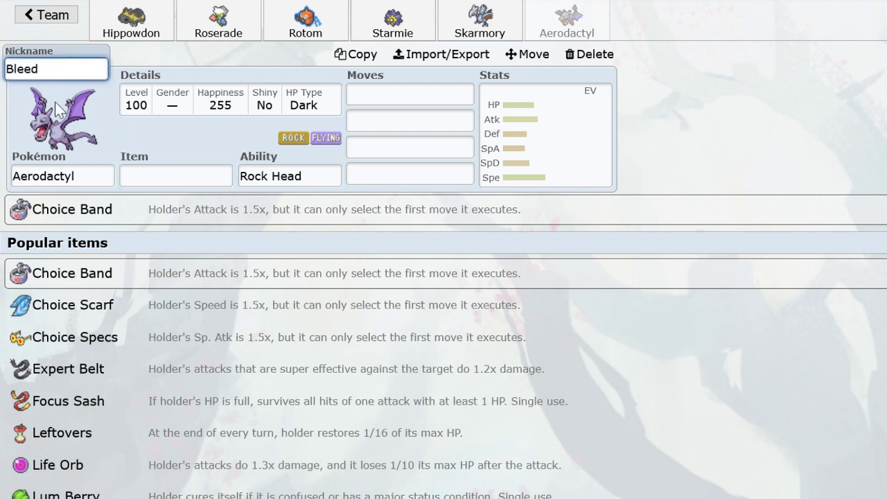
{"action": "left_click", "coordinate": [34, 176]}
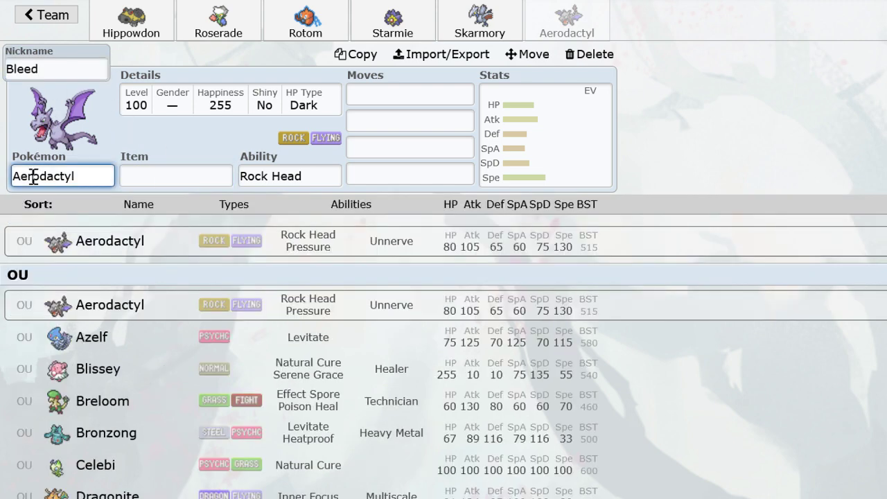
{"action": "left_click", "coordinate": [144, 174]}
{"action": "left_click", "coordinate": [311, 175]}
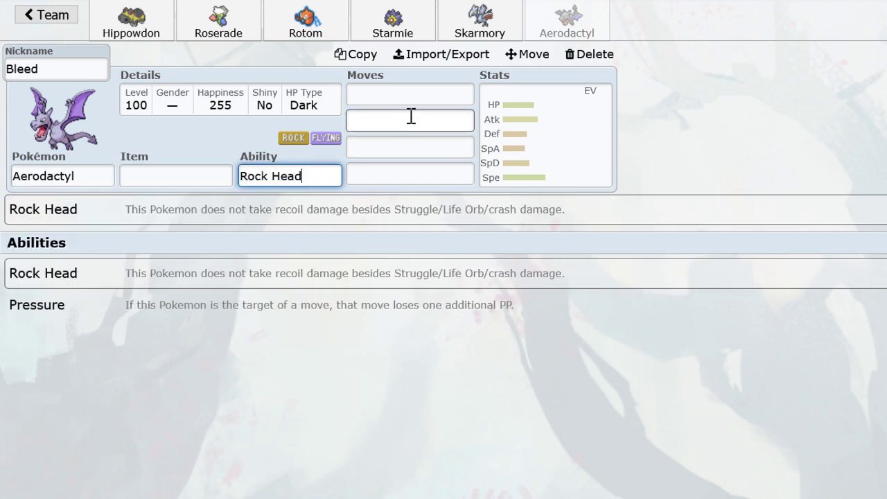
{"action": "left_click", "coordinate": [404, 90]}
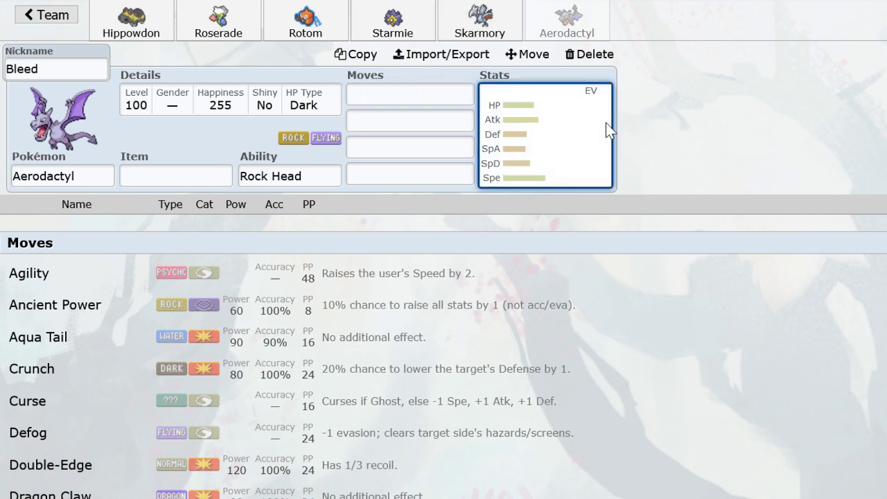
{"action": "left_click", "coordinate": [547, 127]}
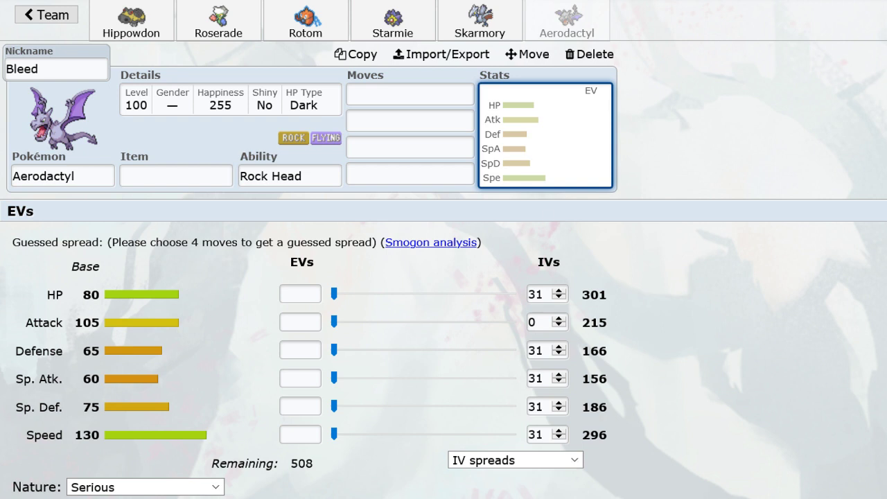
{"action": "left_click", "coordinate": [697, 143]}
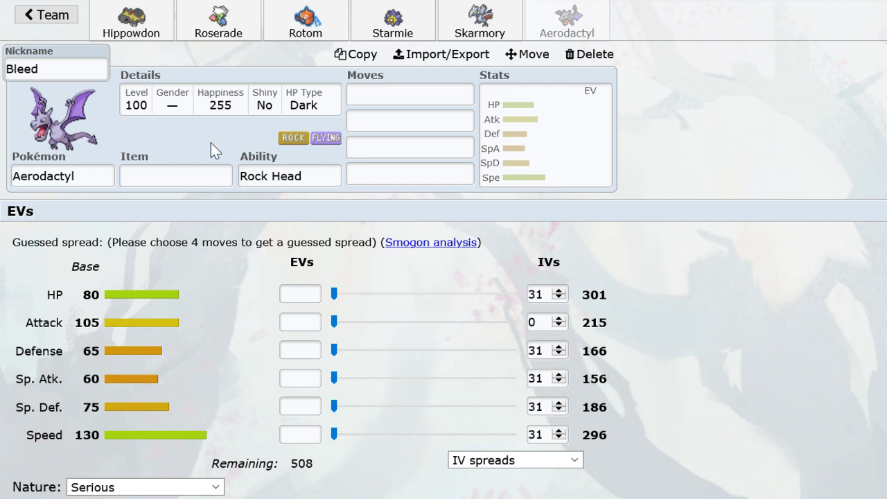
Give Aerodactyl a Life Orb, with Taunt and Roost as its first two moves.
{"action": "left_click", "coordinate": [189, 170]}
{"action": "type", "text": "lif"}
{"action": "key", "text": "Tab"}
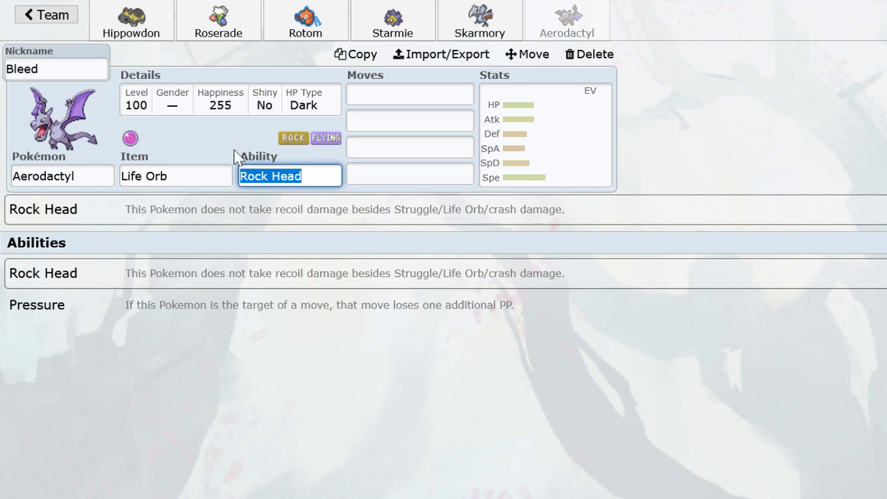
{"action": "left_click", "coordinate": [421, 93]}
{"action": "type", "text": "tau"}
{"action": "key", "text": "Return"}
{"action": "type", "text": "v"}
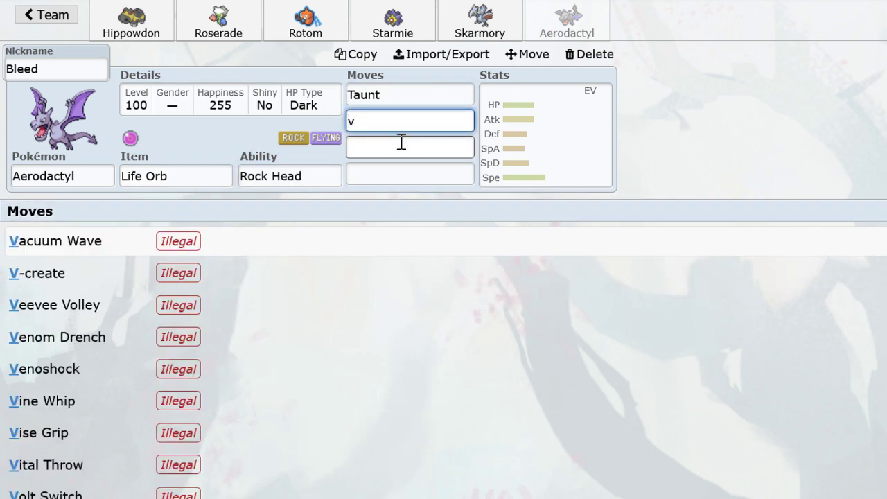
{"action": "key", "text": "BackSpace"}
{"action": "type", "text": "roott"}
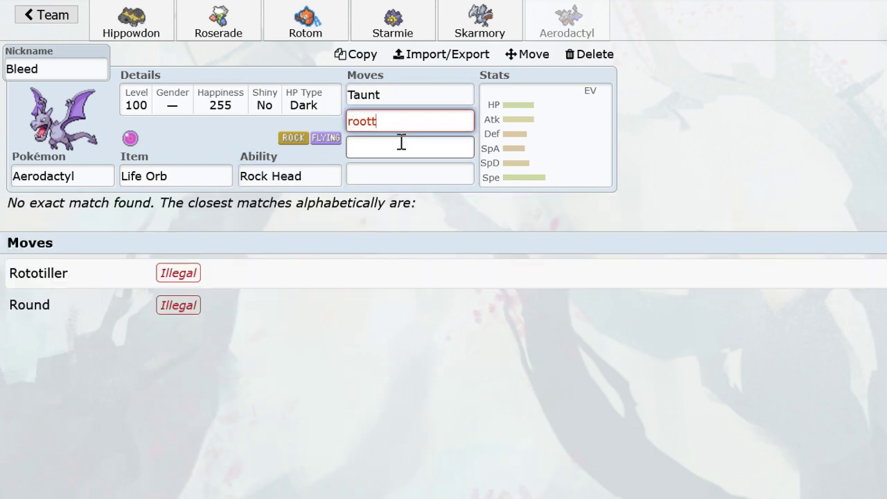
{"action": "key", "text": "BackSpace"}
{"action": "type", "text": "s"}
{"action": "key", "text": "Return"}
Add Stone Edge and Earthquake as Aerodactyl's last two moves and apply the suggested Fast Physical Sweeper spread.
{"action": "type", "text": "tsone"}
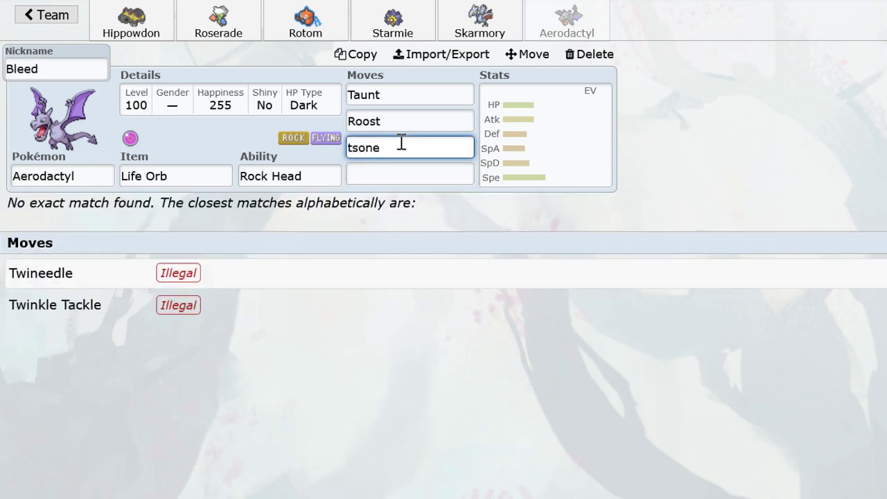
{"action": "key", "text": "BackSpace"}
{"action": "key", "text": "BackSpace"}
{"action": "key", "text": "BackSpace"}
{"action": "key", "text": "BackSpace"}
{"action": "key", "text": "BackSpace"}
{"action": "type", "text": "stonee"}
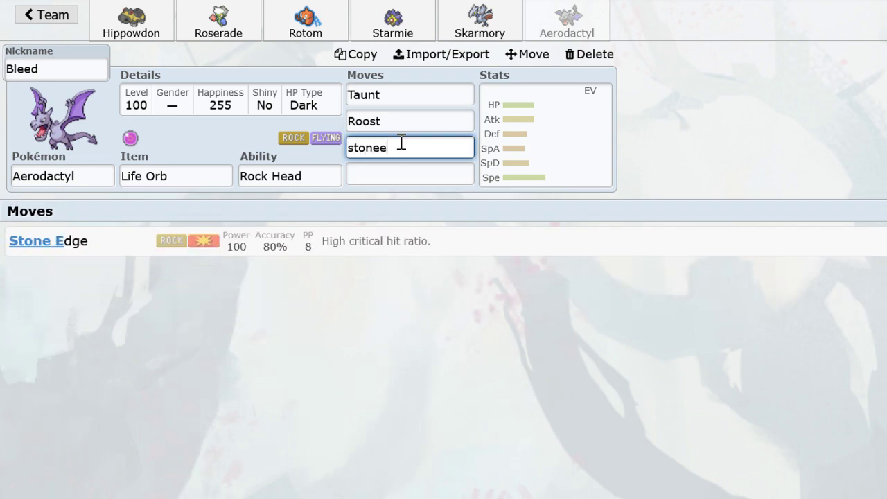
{"action": "key", "text": "Return"}
{"action": "type", "text": "ea"}
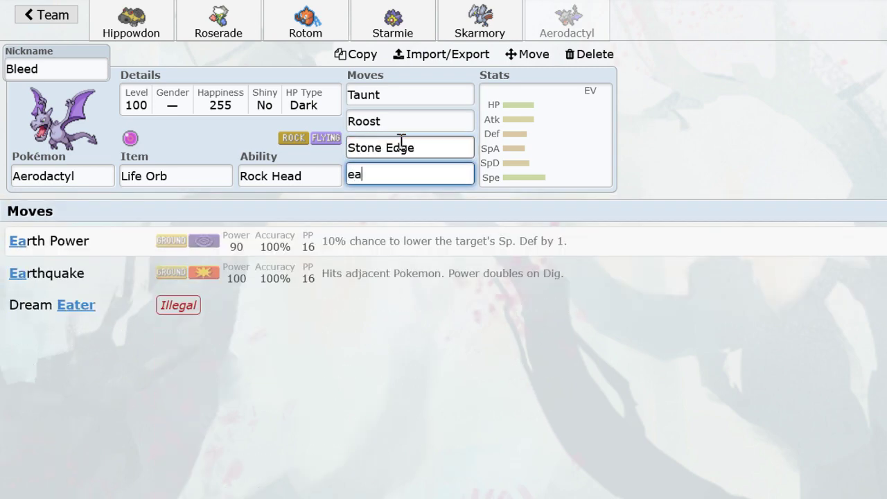
{"action": "left_click", "coordinate": [369, 274]}
{"action": "left_click", "coordinate": [323, 243]}
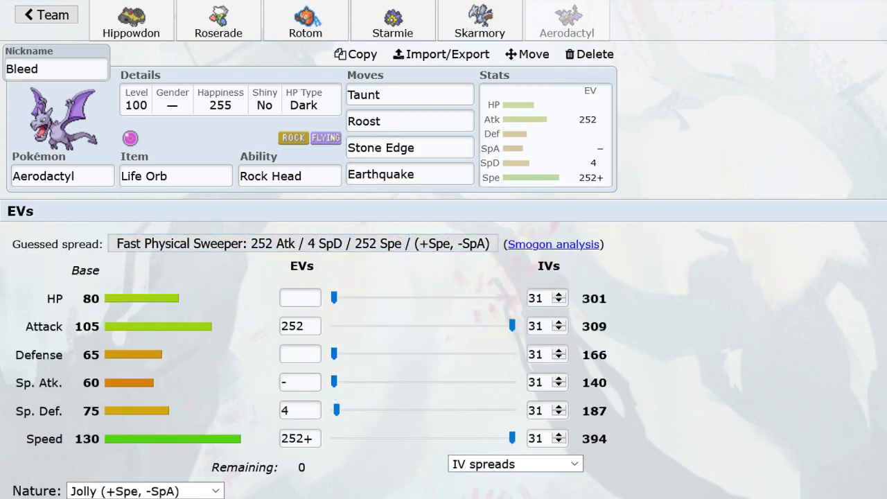
Replace Hippowdon's Roar with Ice Fang.
{"action": "left_click", "coordinate": [131, 21]}
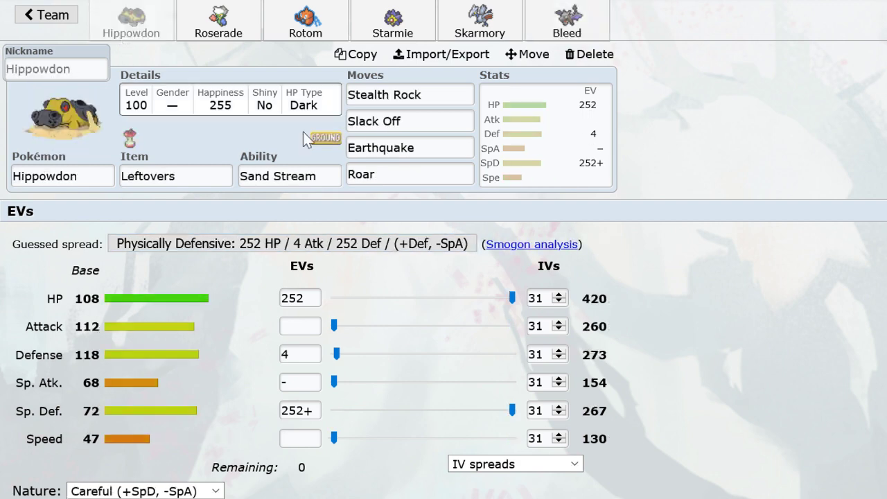
{"action": "left_click", "coordinate": [440, 173]}
{"action": "type", "text": "ice"}
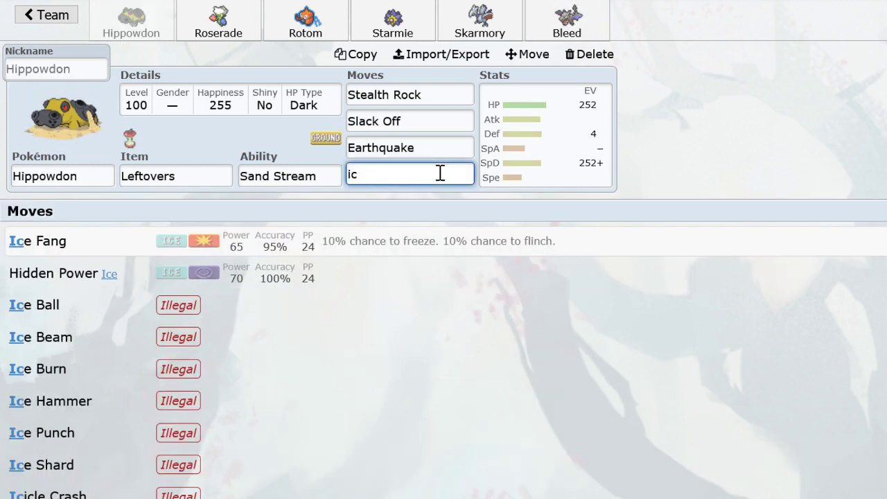
{"action": "left_click", "coordinate": [378, 251]}
Change Aerodactyl's item to Leftovers and replace its first move with Substitute.
{"action": "left_click", "coordinate": [494, 11]}
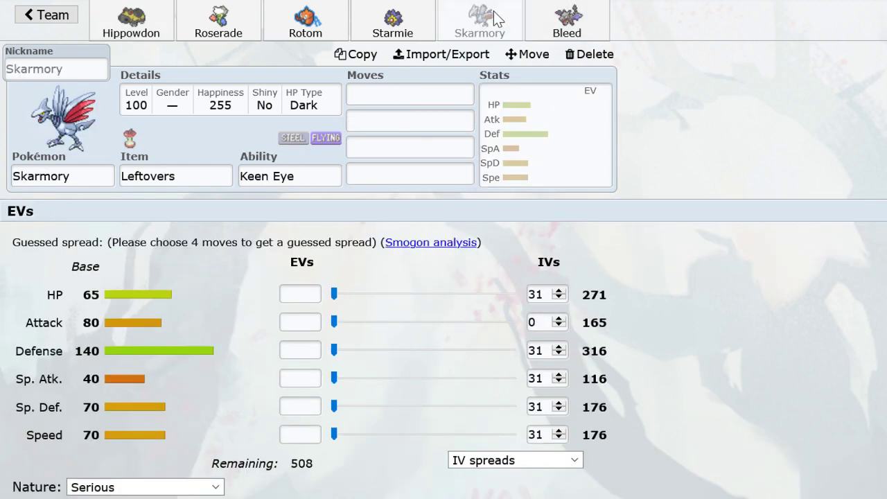
{"action": "left_click", "coordinate": [567, 14]}
{"action": "left_click", "coordinate": [444, 144]}
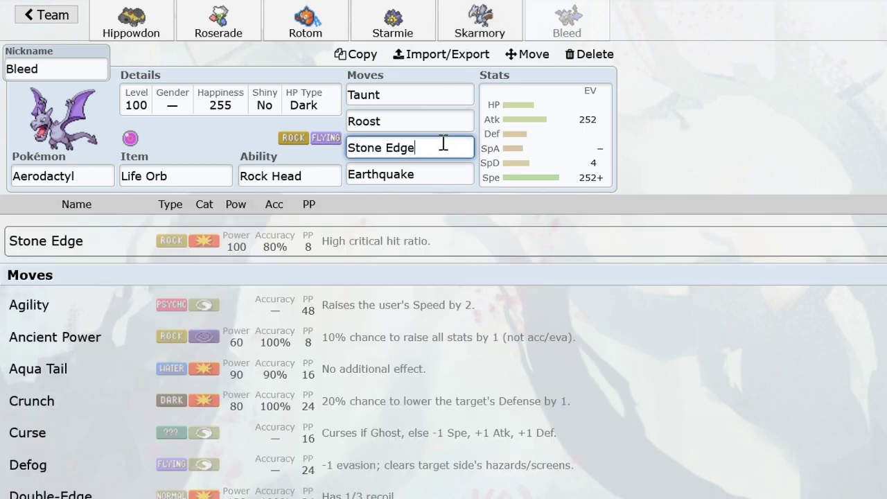
{"action": "left_click", "coordinate": [426, 171]}
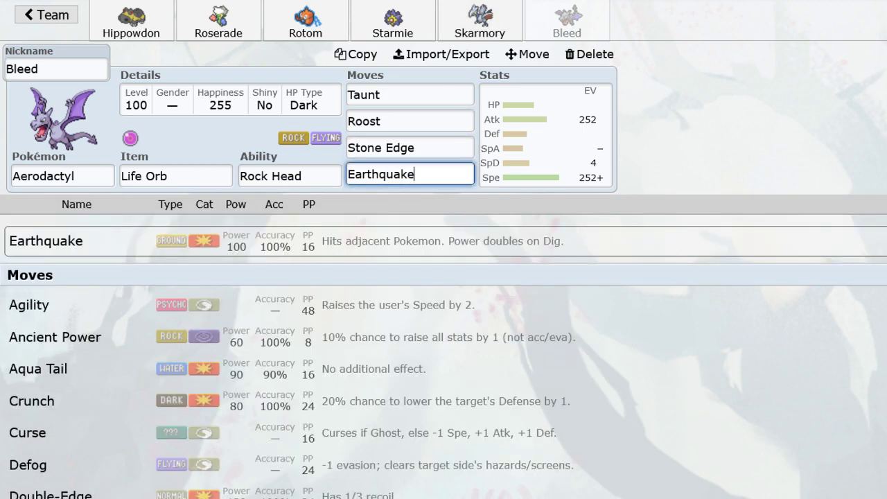
{"action": "left_click", "coordinate": [178, 176]}
{"action": "type", "text": "lefto"}
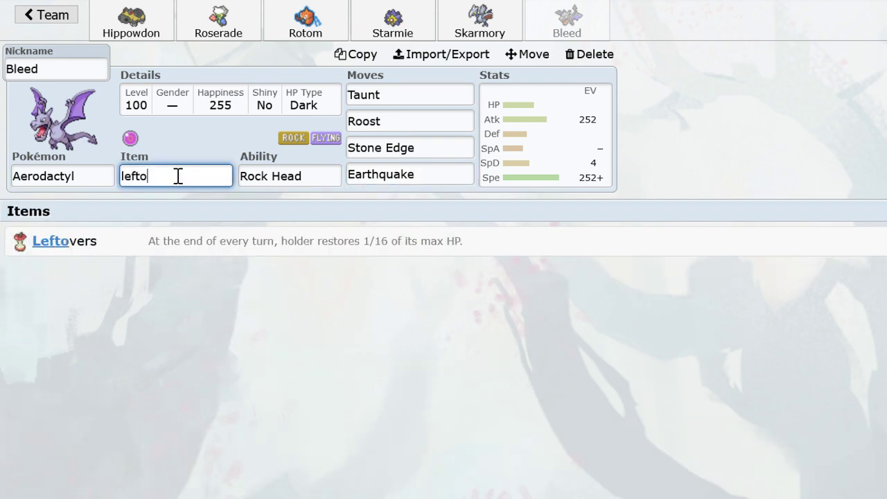
{"action": "key", "text": "Return"}
{"action": "type", "text": "sub"}
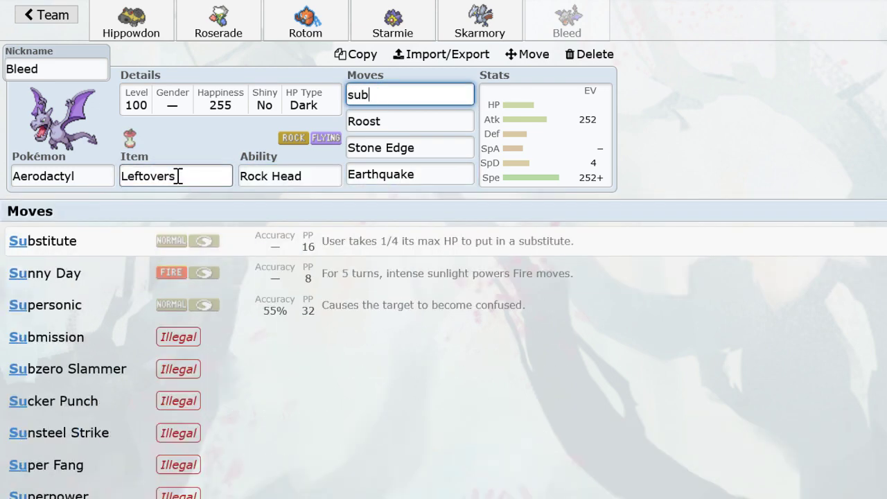
{"action": "key", "text": "Return"}
{"action": "key", "text": "Return"}
Replace Aerodactyl's last two moves with Taunt and Rock Slide.
{"action": "type", "text": "taunt"}
{"action": "key", "text": "Return"}
{"action": "type", "text": "r"}
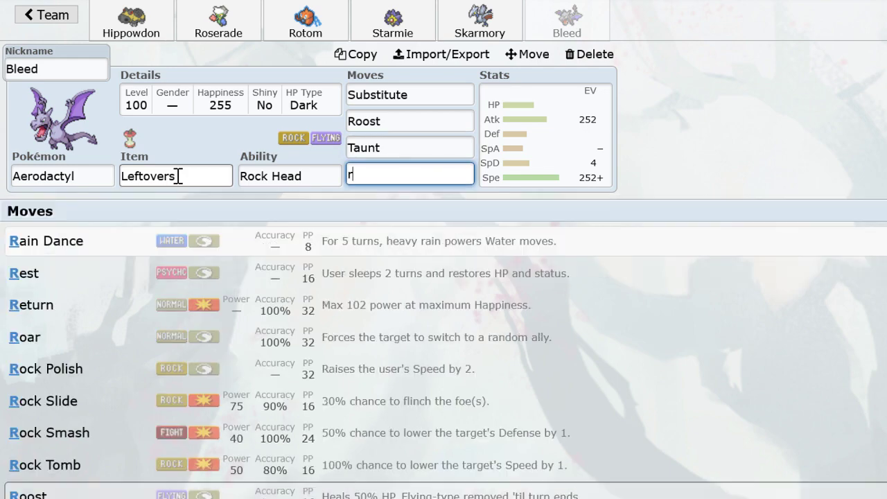
{"action": "type", "text": "ocksslid"}
{"action": "key", "text": "BackSpace"}
{"action": "key", "text": "BackSpace"}
{"action": "key", "text": "BackSpace"}
{"action": "key", "text": "BackSpace"}
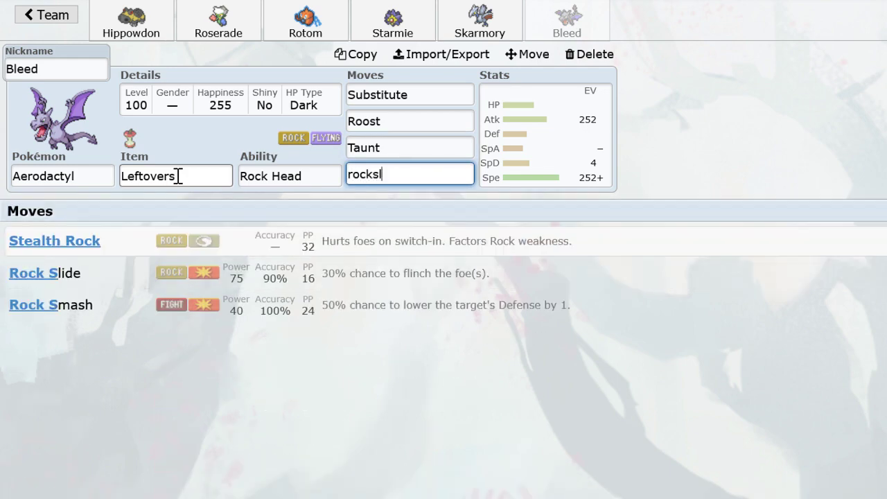
{"action": "type", "text": "lide"}
{"action": "key", "text": "Return"}
Redistribute Aerodactyl's EVs to 112 HP, 252 Sp. Def and 144 Speed, and set its ability to Pressure.
{"action": "left_click_drag", "start_coordinate": [511, 327], "coordinate": [199, 341]}
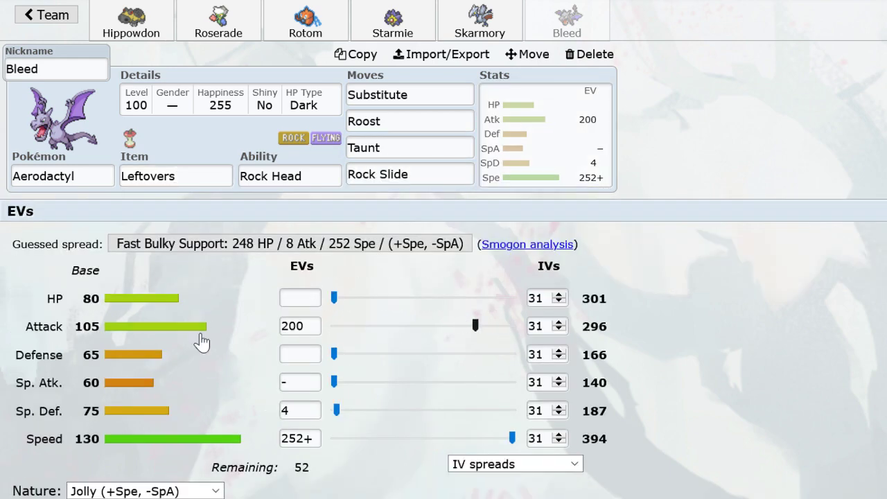
{"action": "left_click", "coordinate": [337, 410]}
{"action": "left_click_drag", "start_coordinate": [353, 414], "coordinate": [307, 420]}
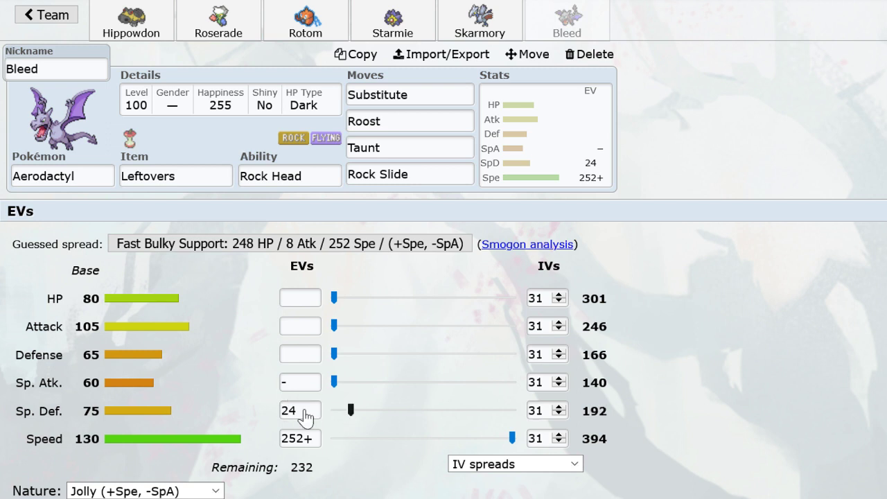
{"action": "left_click", "coordinate": [453, 438]}
{"action": "left_click_drag", "start_coordinate": [454, 444], "coordinate": [438, 447]}
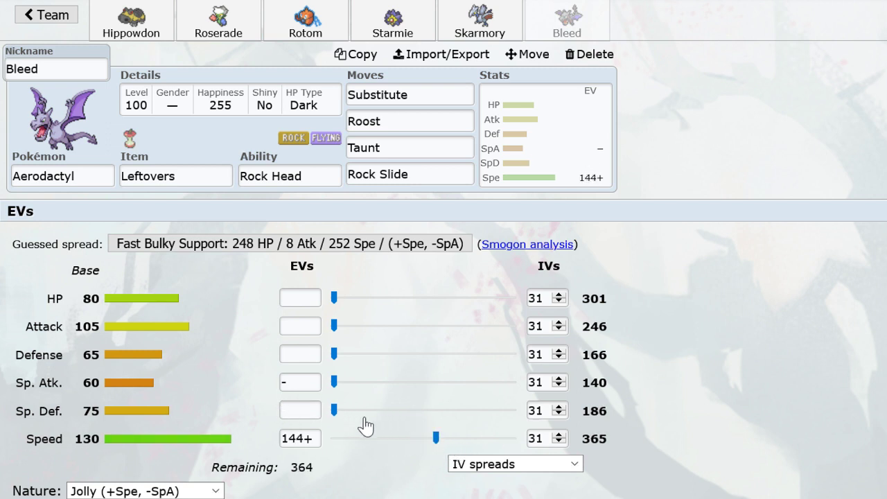
{"action": "left_click_drag", "start_coordinate": [365, 415], "coordinate": [669, 444]}
{"action": "left_click", "coordinate": [446, 298]}
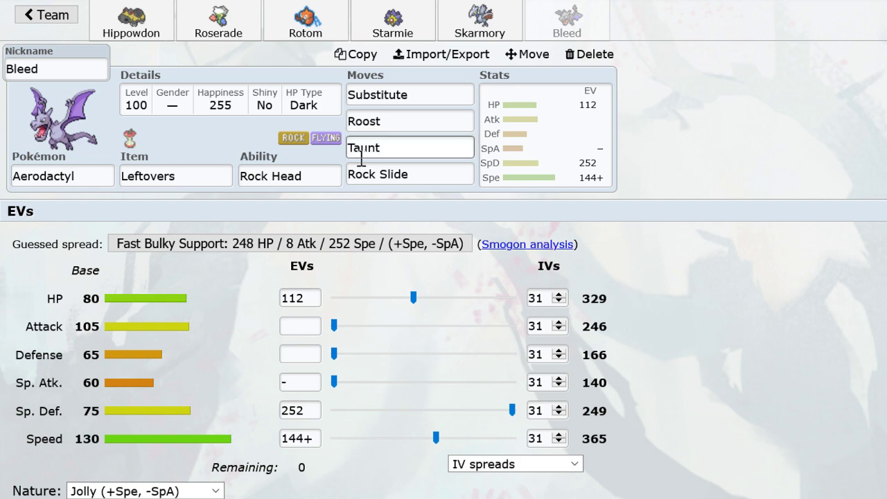
{"action": "left_click", "coordinate": [284, 177]}
{"action": "left_click", "coordinate": [250, 305]}
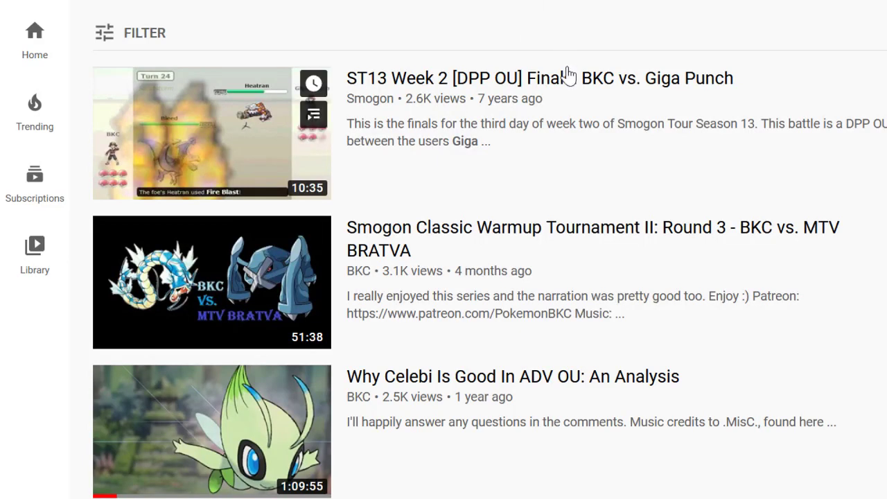
Switch to YouTube, open the ST13 Week 2 DPP OU finals video BKC vs. Giga Punch and set its playback speed to 2.
{"action": "left_click", "coordinate": [567, 75]}
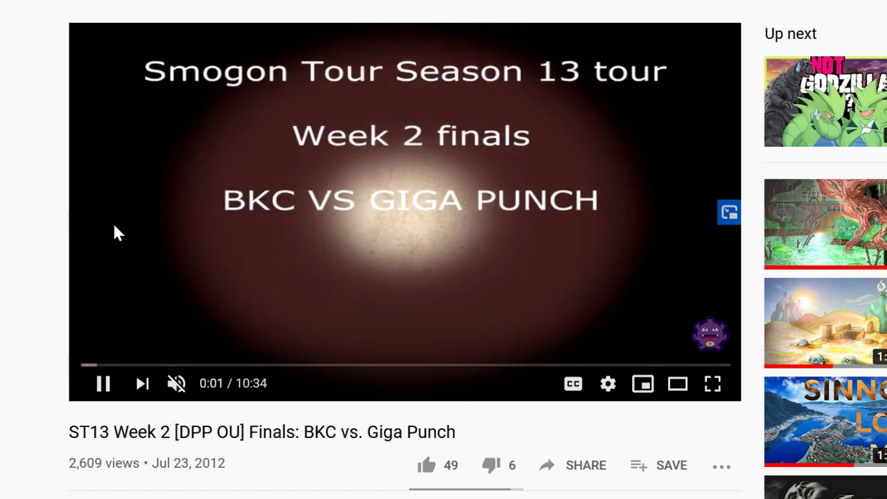
{"action": "left_click", "coordinate": [608, 386]}
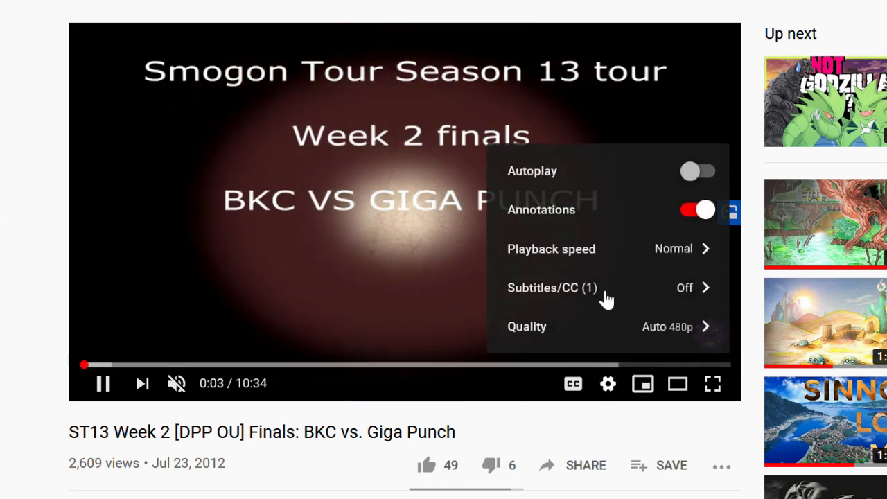
{"action": "left_click", "coordinate": [590, 257]}
{"action": "scroll", "coordinate": [579, 312], "scroll_direction": "down", "scroll_amount": 1}
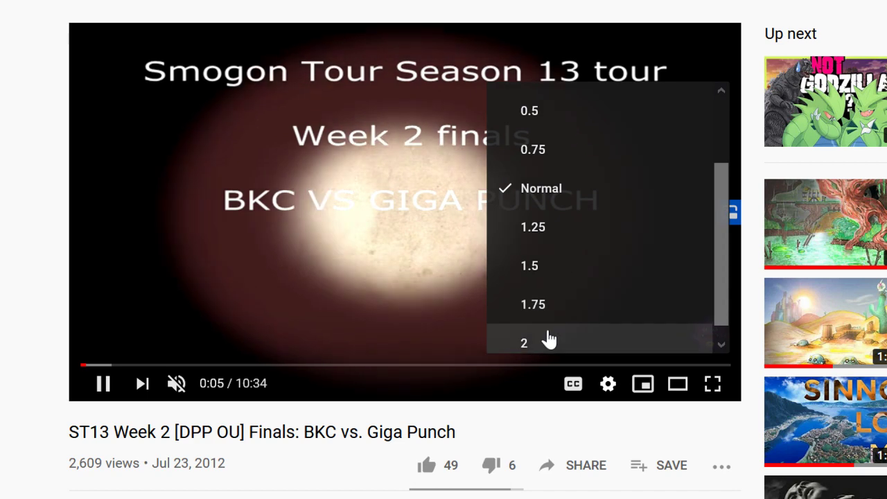
{"action": "left_click", "coordinate": [545, 342]}
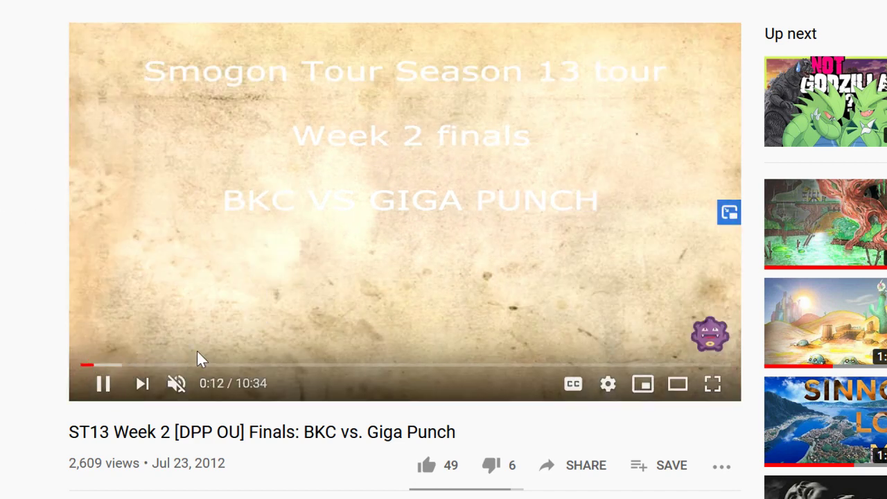
Skip forward through the battle video to turn 25, where Aerodactyl faces Jirachi.
{"action": "left_click", "coordinate": [212, 365]}
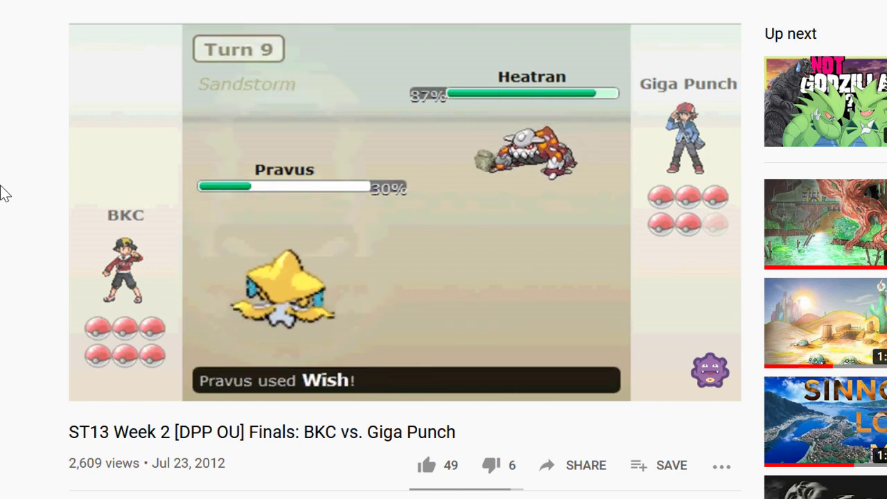
{"action": "key", "text": "Right"}
{"action": "key", "text": "Right"}
{"action": "key", "text": "Right"}
{"action": "key", "text": "Right"}
{"action": "key", "text": "Right"}
{"action": "key", "text": "Right"}
{"action": "key", "text": "Right"}
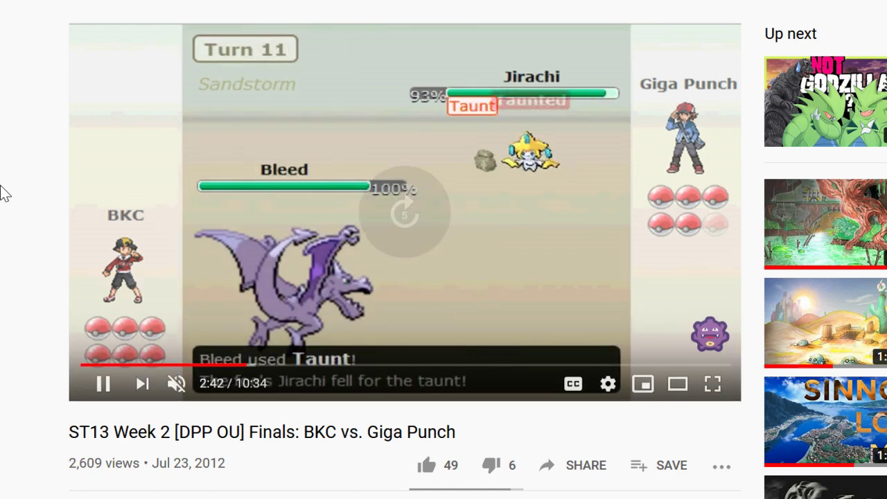
{"action": "key", "text": "Right"}
{"action": "key", "text": "Right"}
{"action": "key", "text": "Right"}
{"action": "key", "text": "Right"}
{"action": "key", "text": "Right"}
{"action": "key", "text": "Right"}
{"action": "key", "text": "Right"}
{"action": "key", "text": "Right"}
{"action": "key", "text": "Right"}
{"action": "key", "text": "Right"}
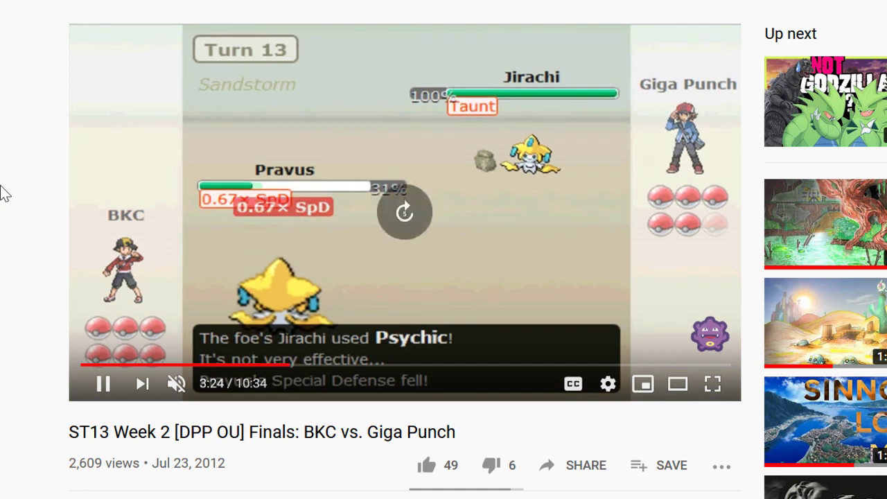
{"action": "key", "text": "Right"}
{"action": "key", "text": "Right"}
{"action": "key", "text": "Right"}
{"action": "key", "text": "Right"}
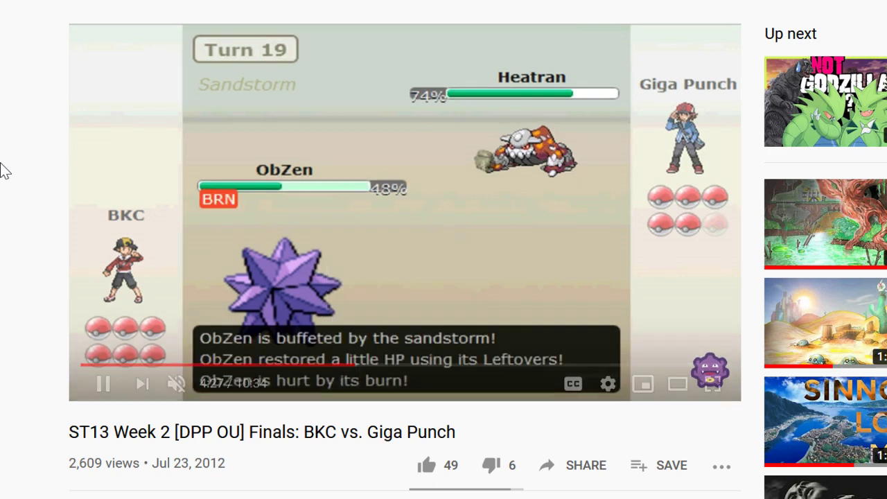
{"action": "key", "text": "Right"}
{"action": "key", "text": "Right"}
{"action": "key", "text": "Right"}
{"action": "key", "text": "Right"}
{"action": "key", "text": "Right"}
{"action": "key", "text": "Right"}
{"action": "key", "text": "Right"}
{"action": "key", "text": "Right"}
{"action": "key", "text": "Right"}
{"action": "key", "text": "Right"}
{"action": "key", "text": "Right"}
{"action": "key", "text": "Right"}
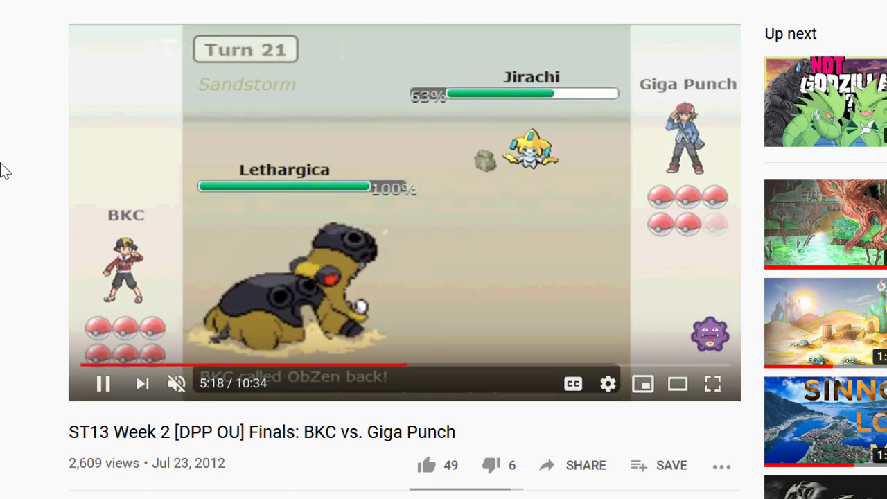
{"action": "key", "text": "Right"}
{"action": "key", "text": "Right"}
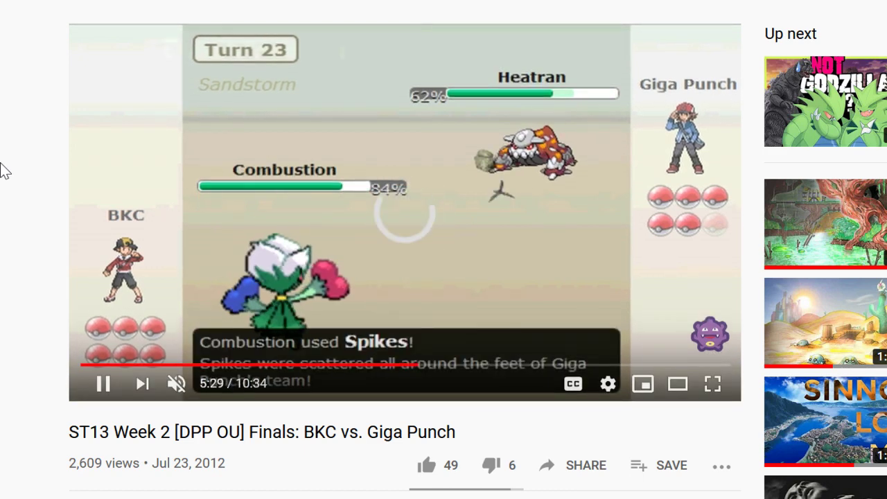
{"action": "key", "text": "Right"}
{"action": "key", "text": "Right"}
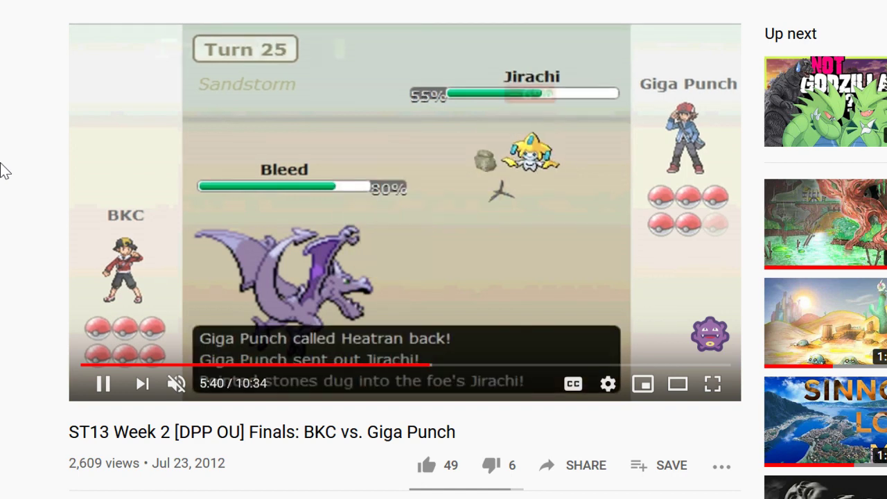
Rewind the video to rewatch the turns around Aerodactyl against Jirachi, and skip ahead to Hippowdon's exchange with Flygon.
{"action": "key", "text": "Left"}
{"action": "key", "text": "Left"}
{"action": "key", "text": "Left"}
{"action": "key", "text": "Left"}
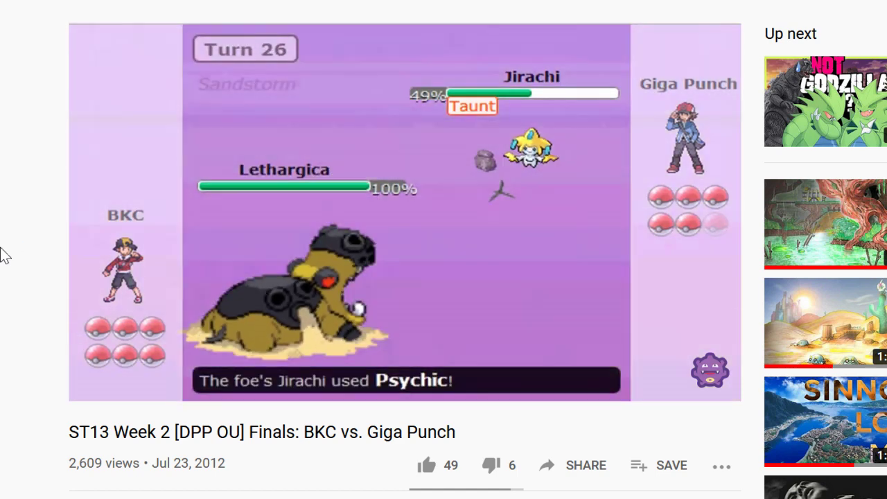
{"action": "key", "text": "Right"}
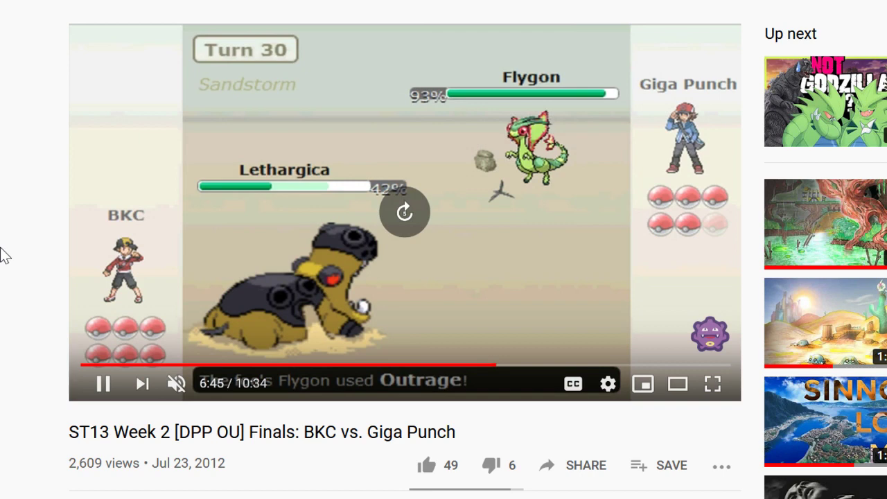
{"action": "key", "text": "Right"}
{"action": "key", "text": "Right"}
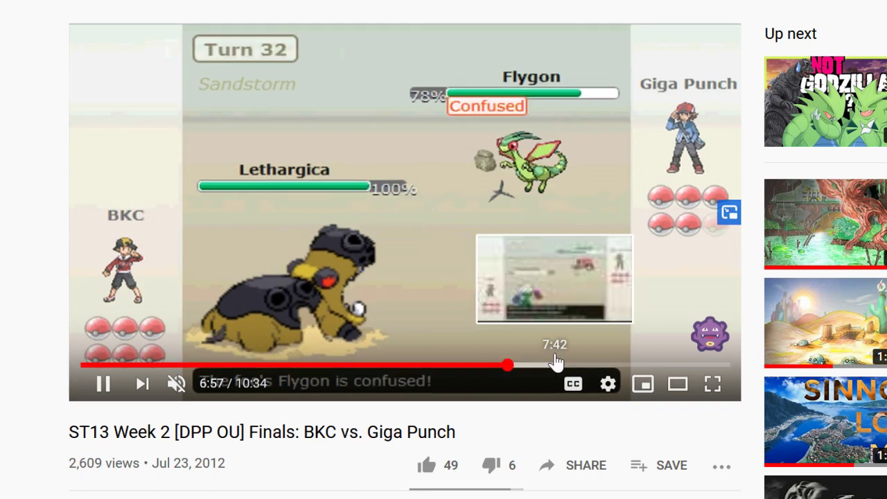
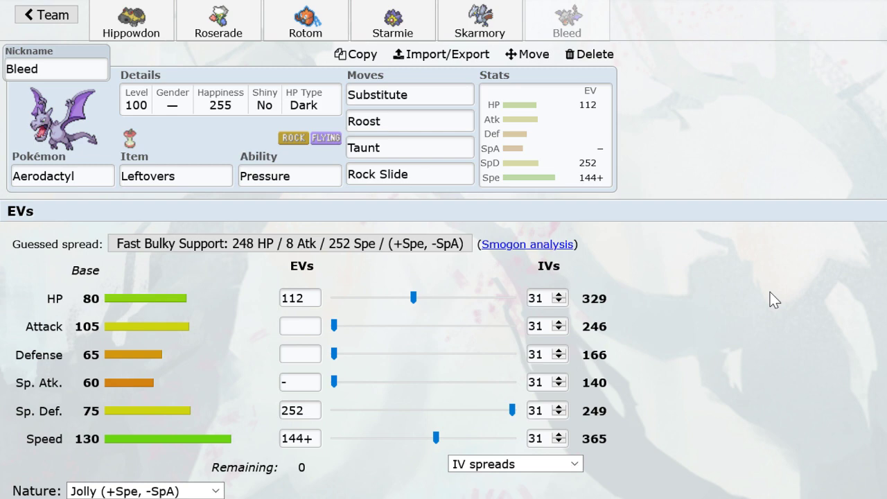
Switch back to the team builder and review the sets of Hippowdon, Rotom, Starmie and Aerodactyl.
{"action": "left_click", "coordinate": [135, 21]}
{"action": "left_click", "coordinate": [305, 27]}
{"action": "left_click", "coordinate": [415, 32]}
{"action": "left_click", "coordinate": [533, 31]}
{"action": "left_click", "coordinate": [164, 22]}
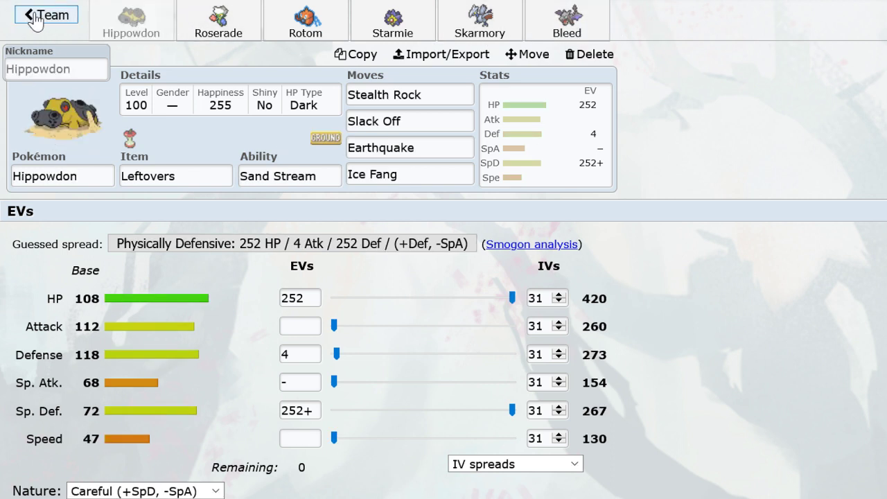
Delete all six Pokémon, from Hippowdon to Aerodactyl, to empty the team.
{"action": "left_click", "coordinate": [86, 180]}
{"action": "left_click", "coordinate": [588, 55]}
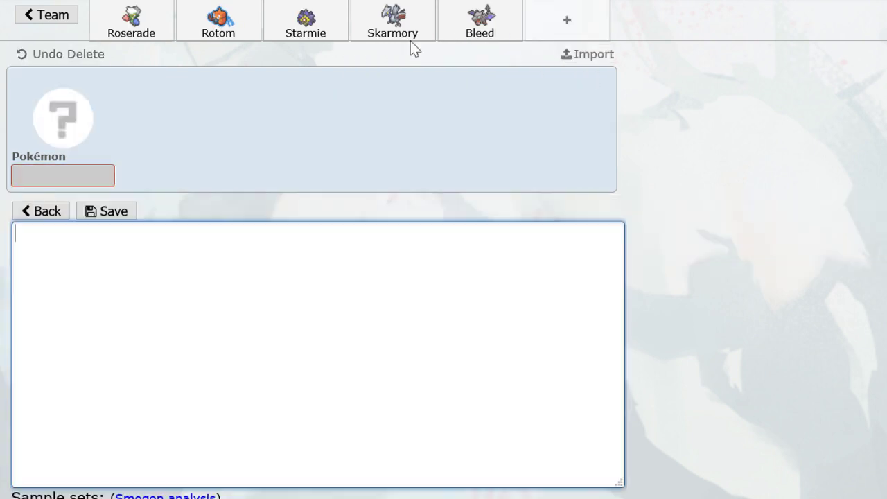
{"action": "left_click", "coordinate": [593, 55]}
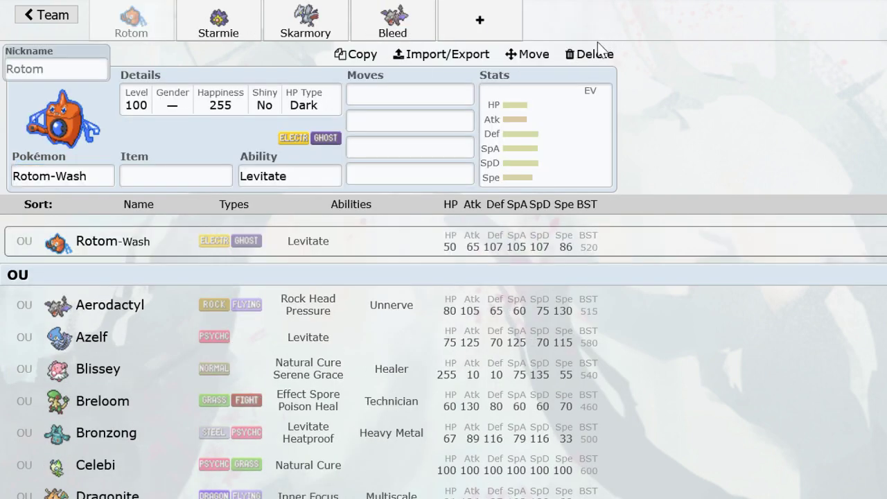
{"action": "left_click", "coordinate": [595, 54]}
{"action": "left_click", "coordinate": [594, 54]}
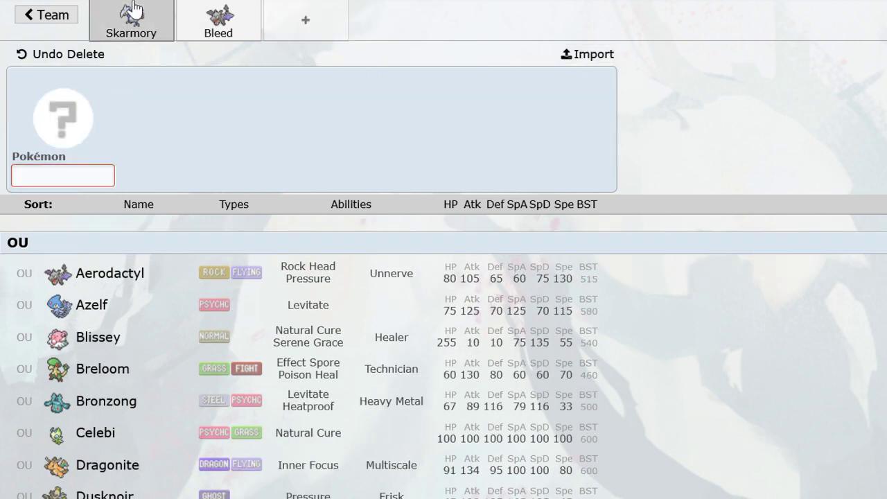
{"action": "left_click", "coordinate": [157, 31]}
{"action": "left_click", "coordinate": [593, 54]}
{"action": "left_click", "coordinate": [156, 31]}
{"action": "left_click", "coordinate": [593, 54]}
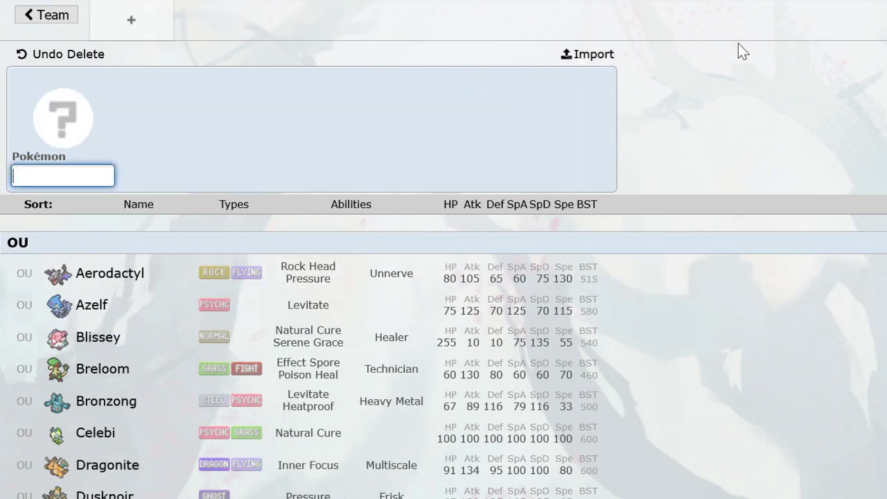
Add Machamp as the team's first member and set its ability to No Guard.
{"action": "scroll", "coordinate": [253, 283], "scroll_direction": "down", "scroll_amount": 4}
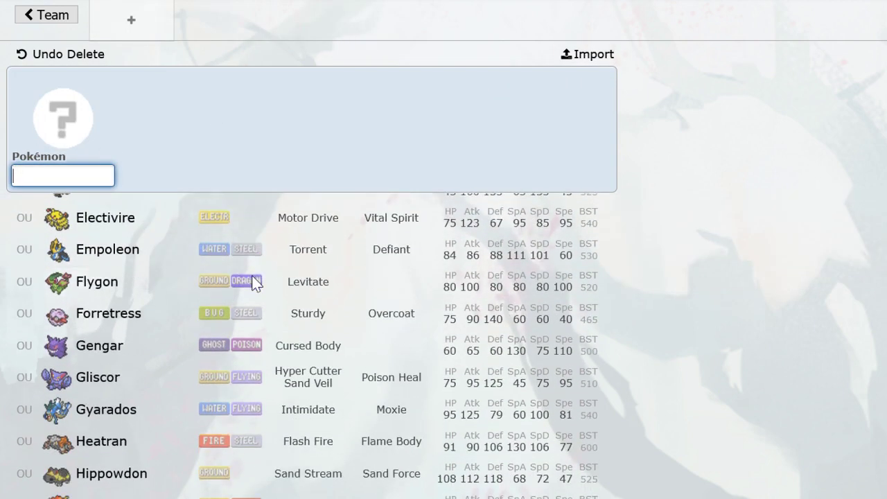
{"action": "scroll", "coordinate": [253, 283], "scroll_direction": "up", "scroll_amount": 5}
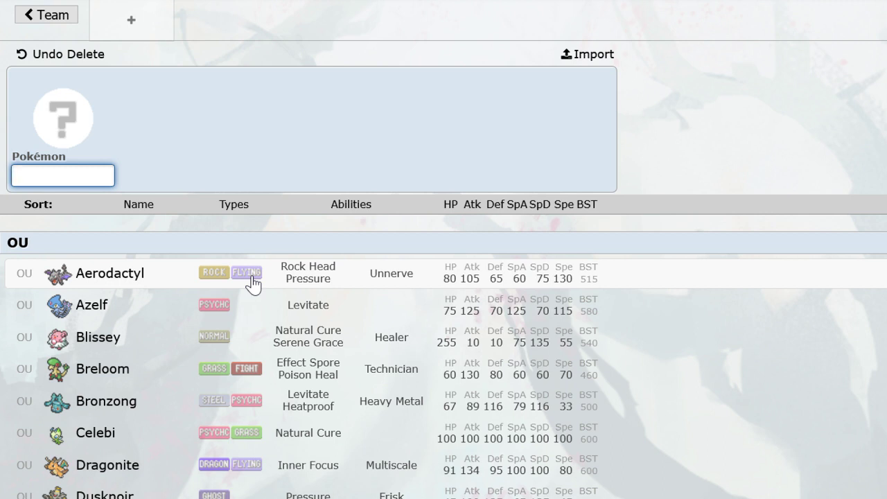
{"action": "type", "text": "mac"}
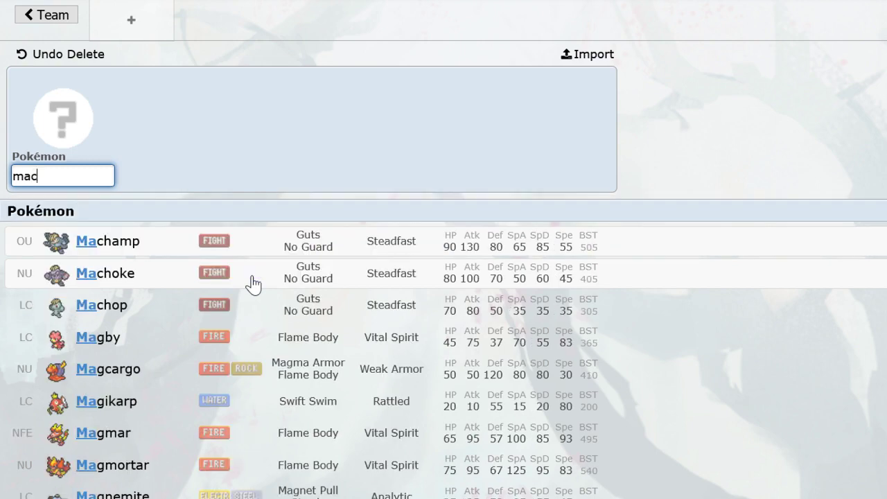
{"action": "type", "text": "ham"}
{"action": "key", "text": "Return"}
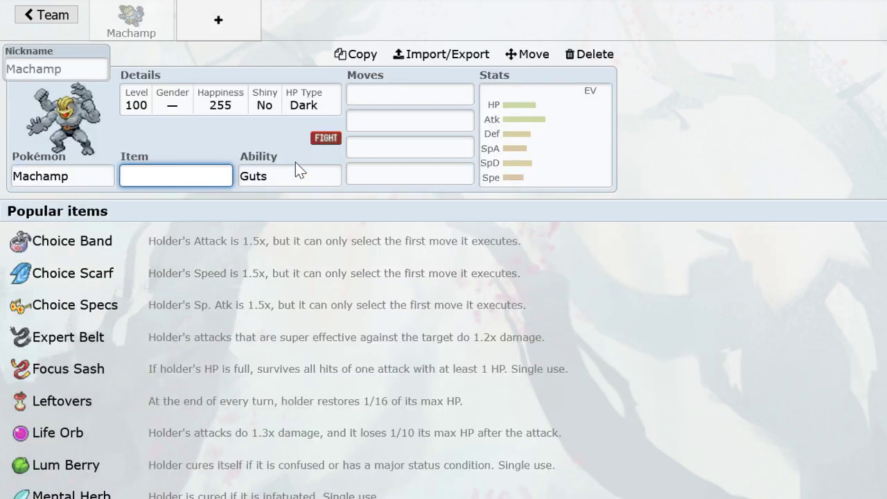
{"action": "left_click", "coordinate": [295, 169]}
{"action": "left_click", "coordinate": [235, 304]}
{"action": "left_click", "coordinate": [176, 178]}
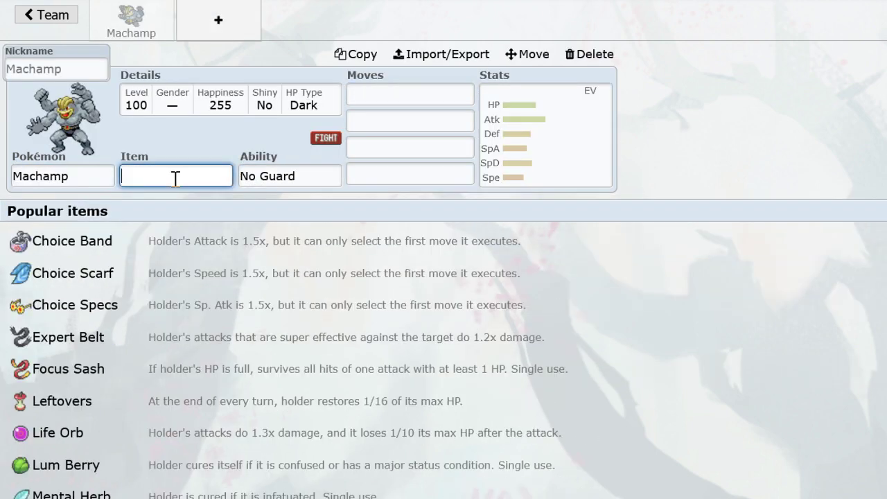
Add Breloom as the second member with a Toxic Orb and the Poison Heal ability.
{"action": "left_click", "coordinate": [215, 9]}
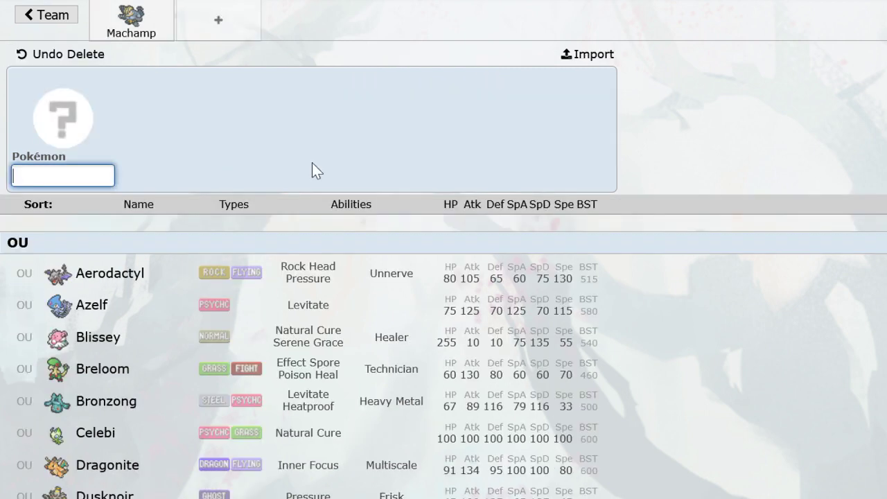
{"action": "type", "text": "brel"}
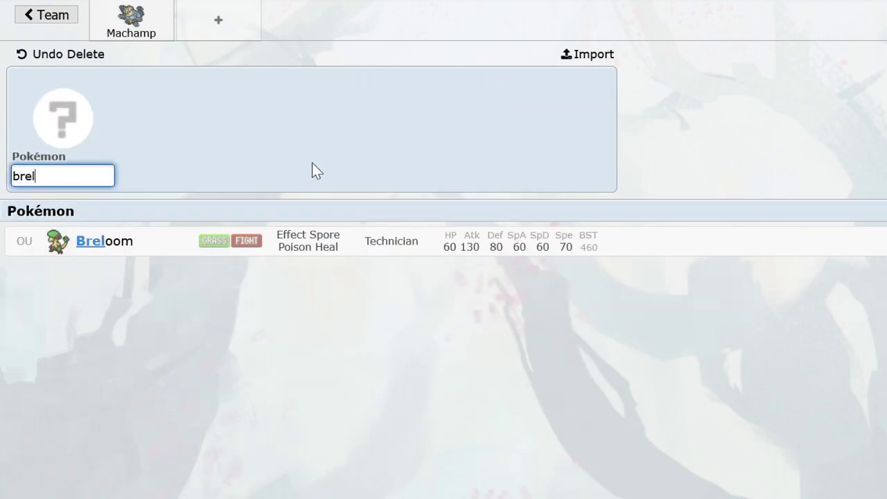
{"action": "left_click", "coordinate": [245, 256]}
{"action": "type", "text": "lefto"}
{"action": "key", "text": "Return"}
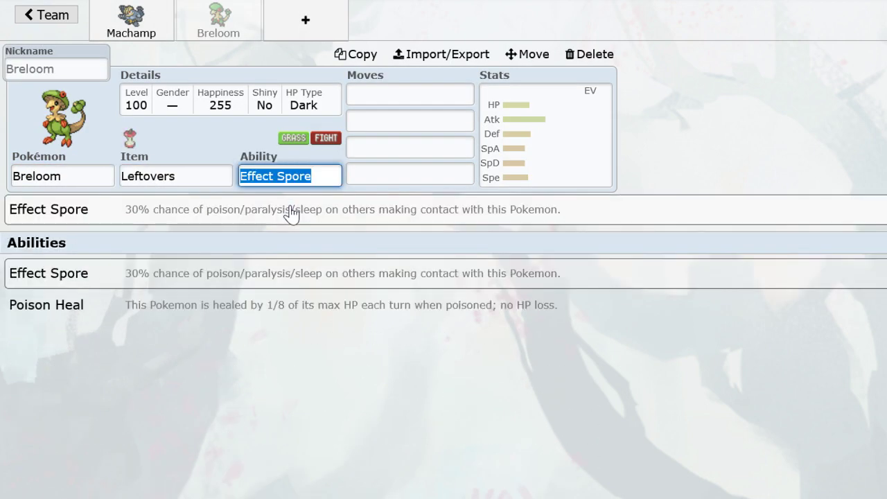
{"action": "left_click", "coordinate": [192, 176]}
{"action": "type", "text": "t"}
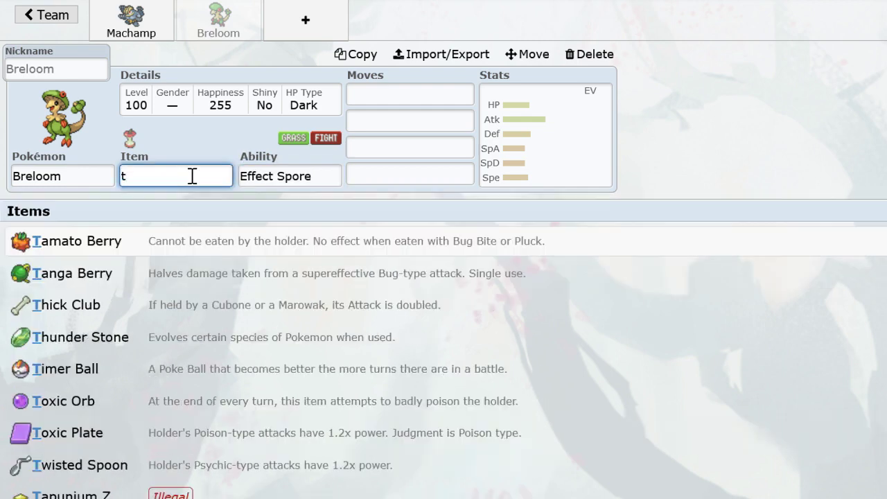
{"action": "type", "text": "oxic"}
{"action": "key", "text": "Return"}
{"action": "left_click", "coordinate": [199, 313]}
Give Breloom Spore as its first move and Substitute as its second.
{"action": "type", "text": "sp"}
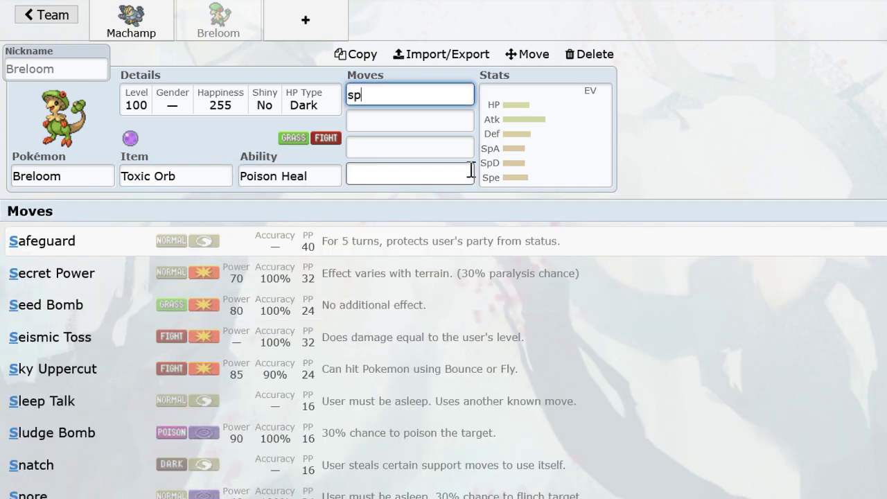
{"action": "type", "text": "or"}
{"action": "key", "text": "Return"}
{"action": "type", "text": "u"}
{"action": "key", "text": "BackSpace"}
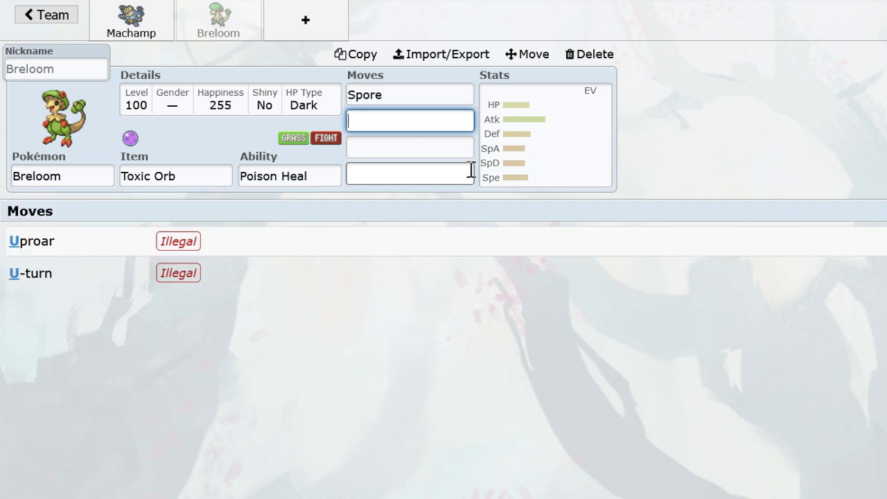
{"action": "type", "text": "subst"}
{"action": "key", "text": "Return"}
Fill Breloom's third and fourth move slots with Seed Bomb and Focus Punch.
{"action": "type", "text": "ee"}
{"action": "key", "text": "BackSpace"}
{"action": "key", "text": "BackSpace"}
{"action": "type", "text": "s"}
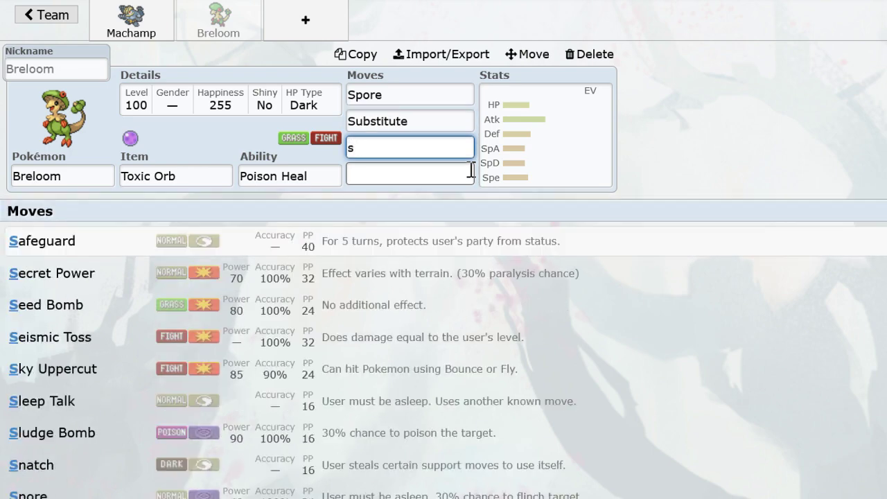
{"action": "type", "text": "eedb"}
{"action": "key", "text": "Return"}
{"action": "type", "text": "focus"}
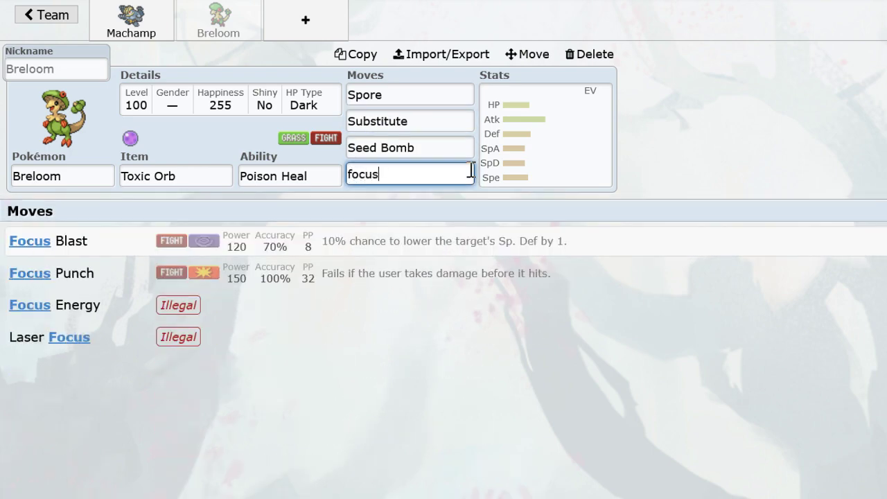
{"action": "key", "text": "Down"}
{"action": "key", "text": "Return"}
Set Breloom's Attack EVs to 252 and its nature to Adamant.
{"action": "left_click_drag", "start_coordinate": [335, 325], "coordinate": [618, 358]}
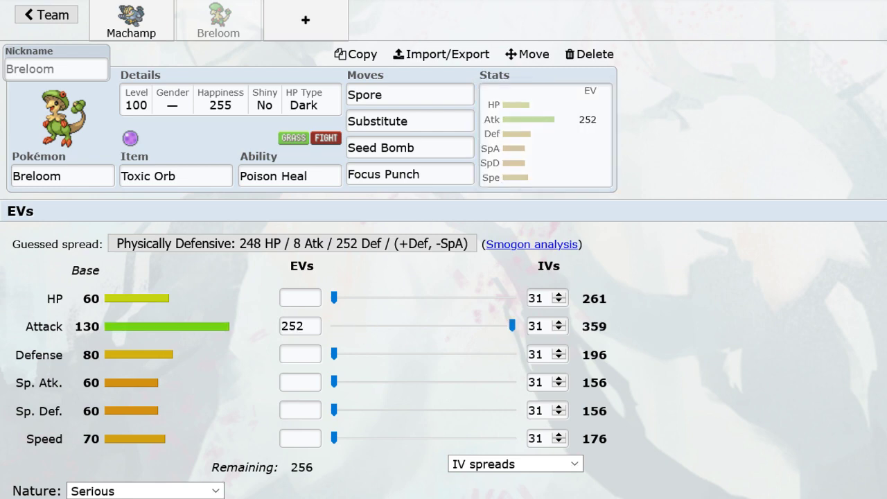
{"action": "left_click", "coordinate": [145, 491]}
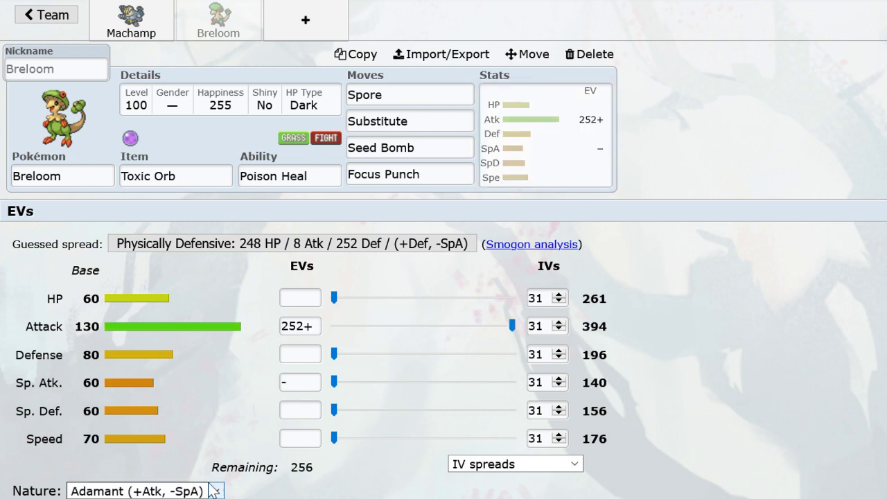
Add Heatran as the team's third member.
{"action": "left_click", "coordinate": [303, 31]}
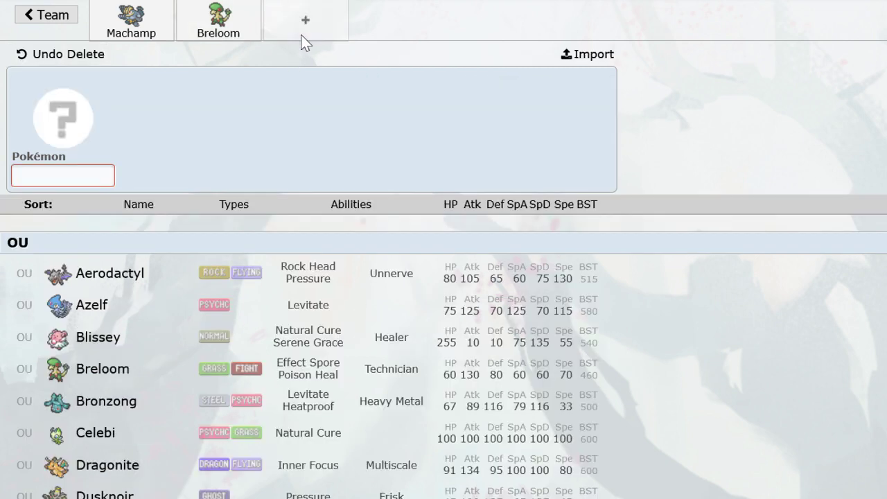
{"action": "left_click", "coordinate": [44, 178]}
{"action": "type", "text": "heat"}
{"action": "left_click", "coordinate": [182, 248]}
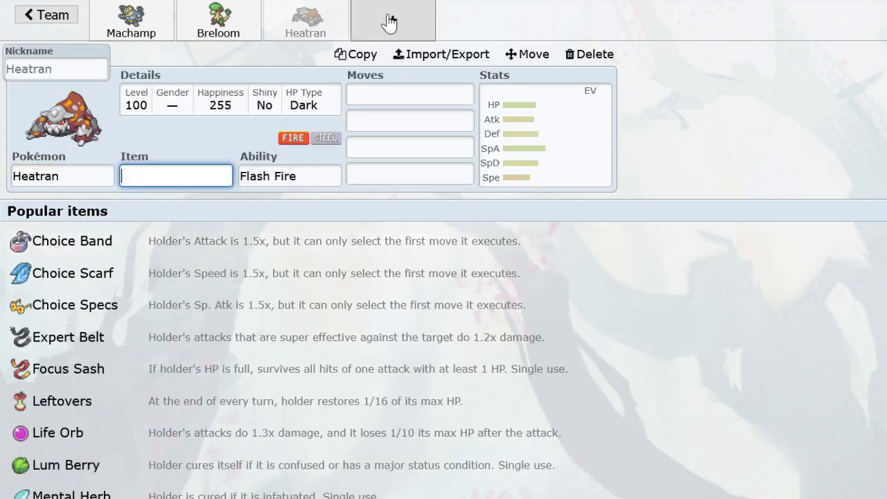
Add Gliscor as the fourth member, holding Leftovers and with the Hyper Cutter ability.
{"action": "left_click", "coordinate": [391, 19]}
{"action": "type", "text": "glisco"}
{"action": "key", "text": "Return"}
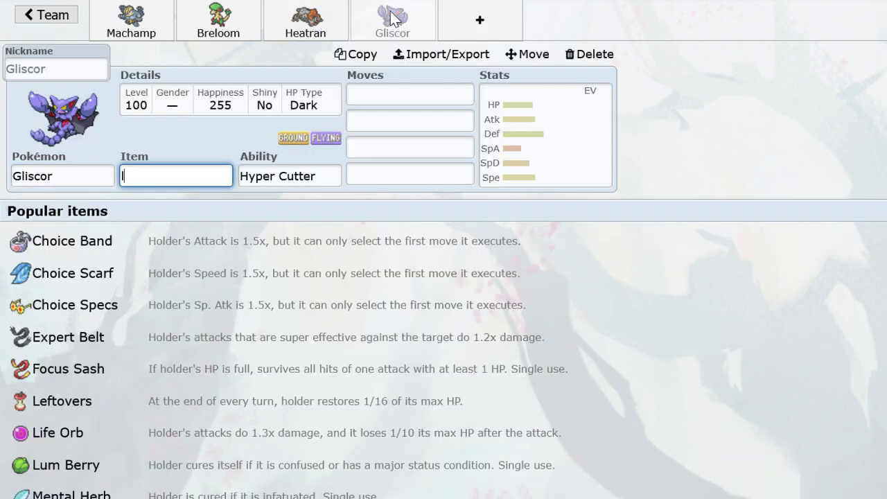
{"action": "type", "text": "lef"}
{"action": "key", "text": "Return"}
{"action": "key", "text": "Return"}
Give Gliscor the moves Taunt, Toxic, Roost and Earthquake.
{"action": "type", "text": "tau"}
{"action": "key", "text": "Return"}
{"action": "type", "text": "to"}
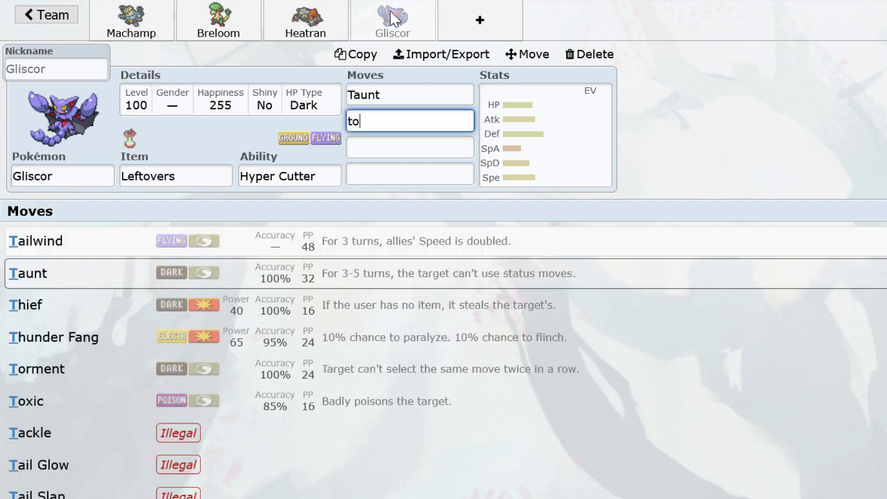
{"action": "key", "text": "Return"}
{"action": "type", "text": "roost"}
{"action": "key", "text": "Return"}
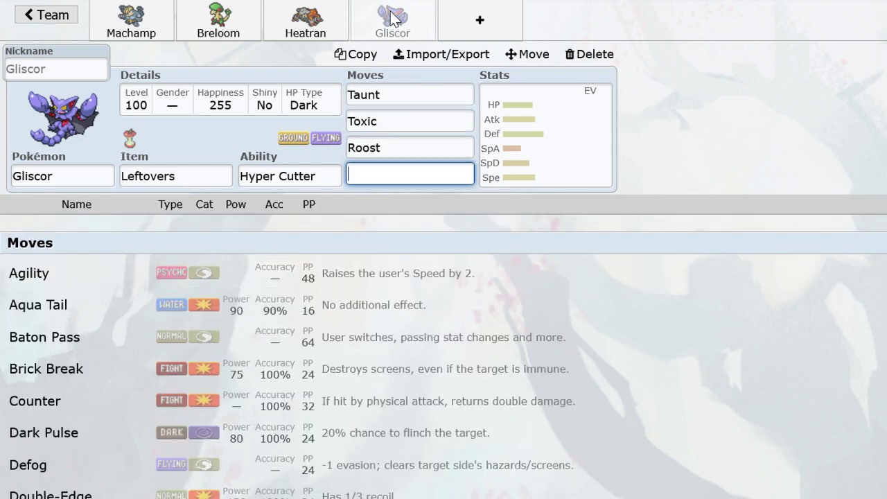
{"action": "type", "text": "ea"}
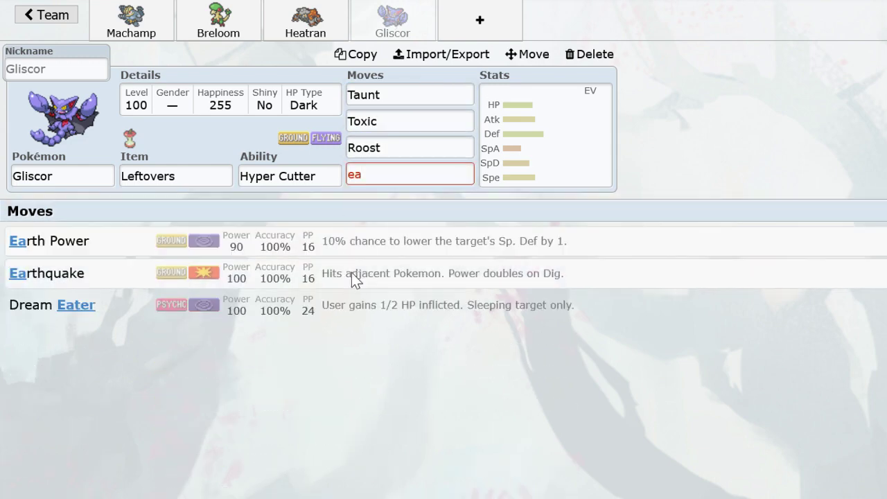
{"action": "left_click", "coordinate": [352, 278]}
Add Starmie as the fifth member with Leftovers and the Natural Cure ability.
{"action": "left_click", "coordinate": [492, 26]}
{"action": "type", "text": "sta"}
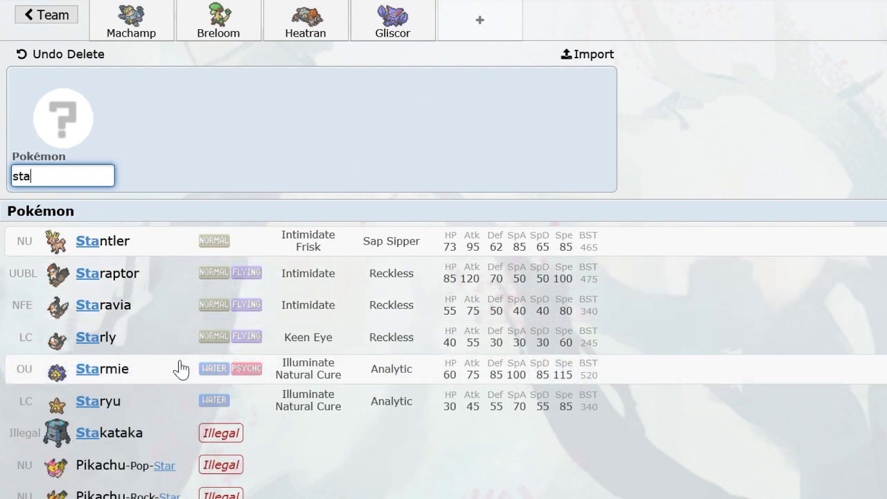
{"action": "left_click", "coordinate": [178, 367]}
{"action": "type", "text": "lef"}
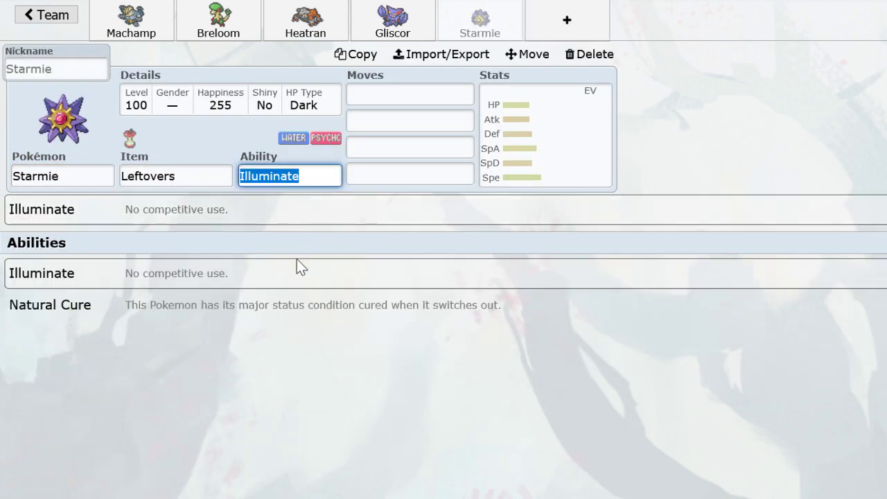
{"action": "left_click", "coordinate": [274, 305]}
Add Tyranitar as the team's sixth member.
{"action": "left_click", "coordinate": [392, 21]}
{"action": "left_click", "coordinate": [567, 20]}
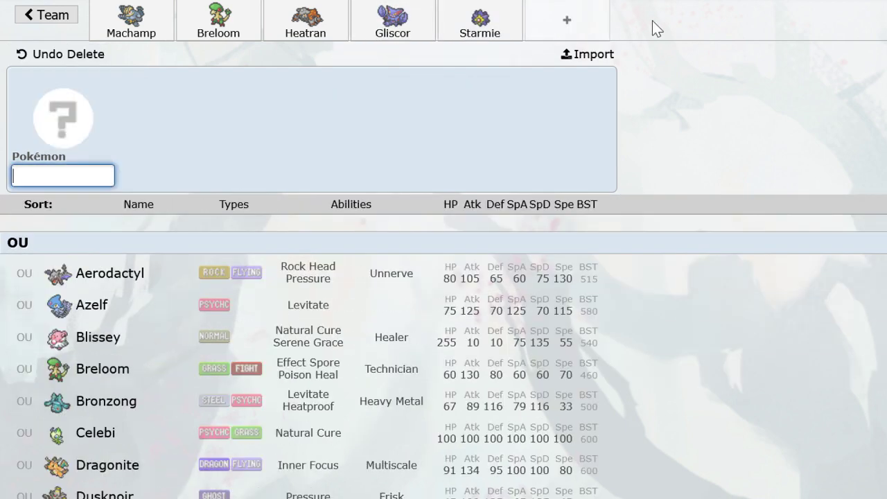
{"action": "type", "text": "ty"}
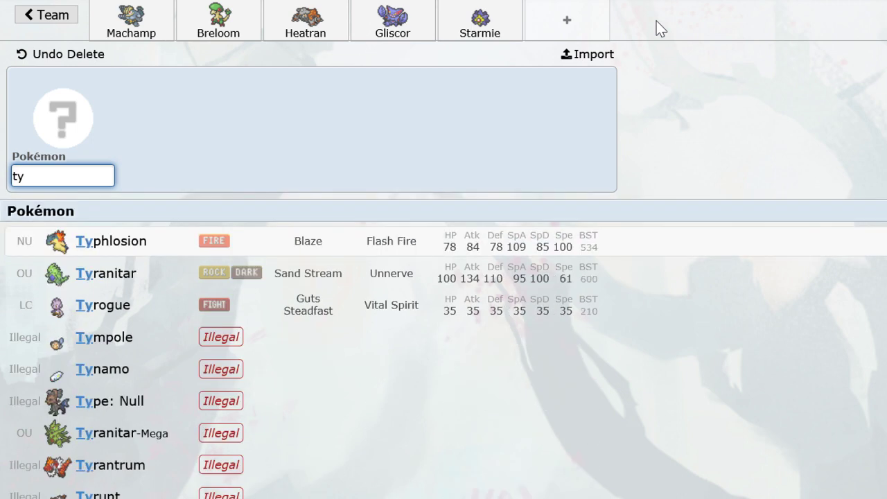
{"action": "left_click", "coordinate": [287, 285]}
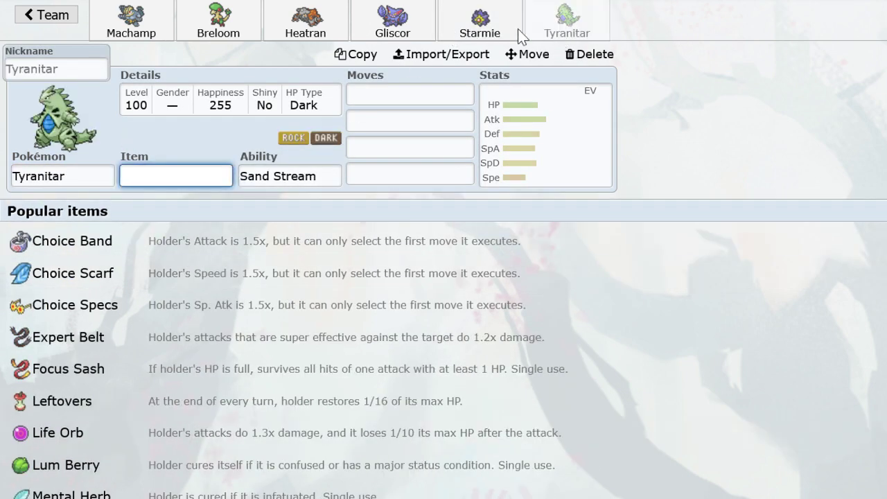
Replace Machamp, the team's first member, with Gallade and make it shiny.
{"action": "left_click", "coordinate": [518, 28]}
{"action": "left_click", "coordinate": [567, 25]}
{"action": "left_click", "coordinate": [388, 21]}
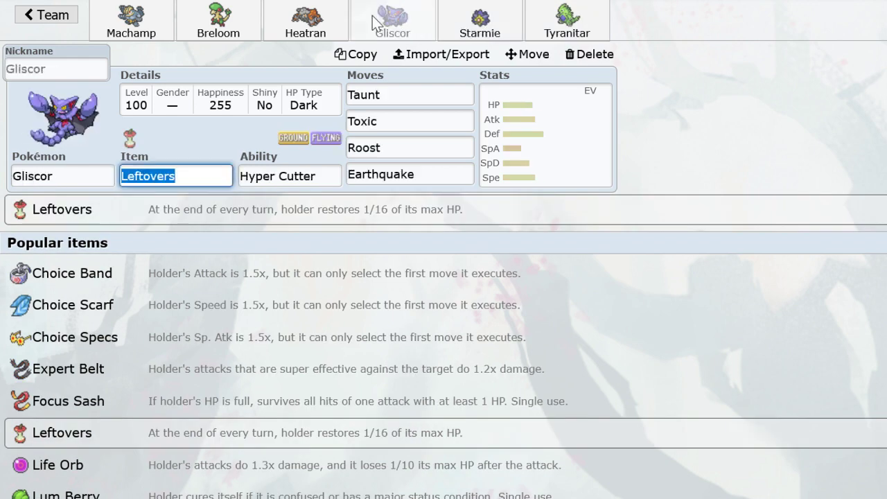
{"action": "left_click", "coordinate": [305, 21]}
{"action": "left_click", "coordinate": [235, 23]}
{"action": "left_click", "coordinate": [138, 24]}
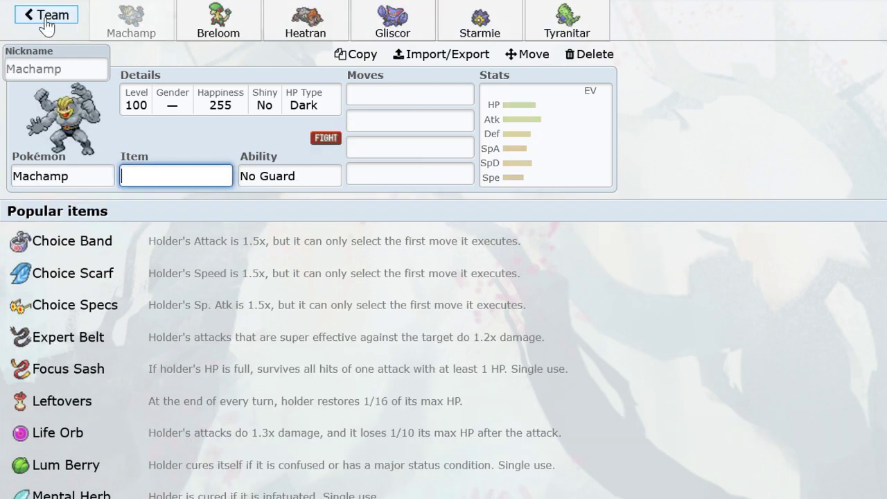
{"action": "left_click", "coordinate": [72, 176]}
{"action": "type", "text": "gala"}
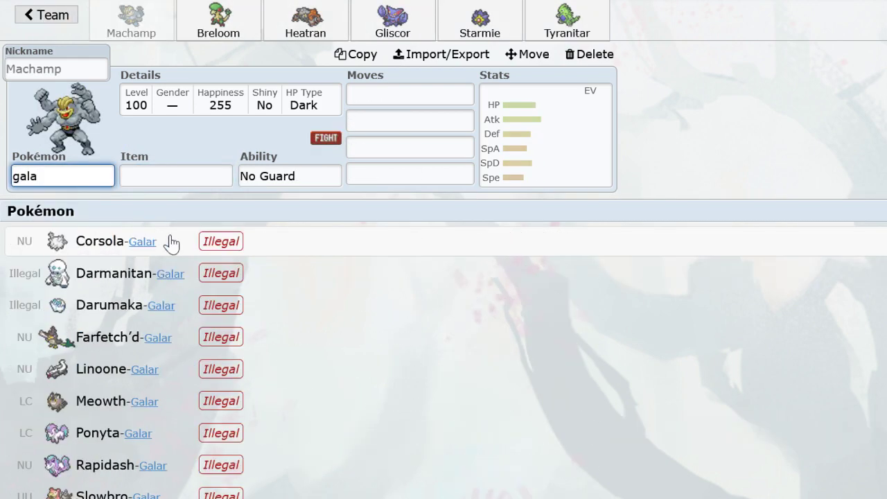
{"action": "key", "text": "BackSpace"}
{"action": "left_click", "coordinate": [199, 240]}
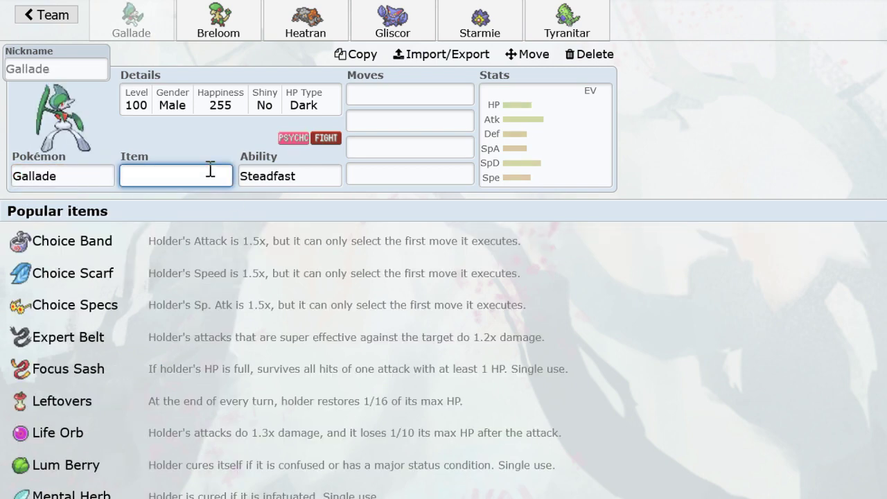
{"action": "left_click", "coordinate": [256, 110]}
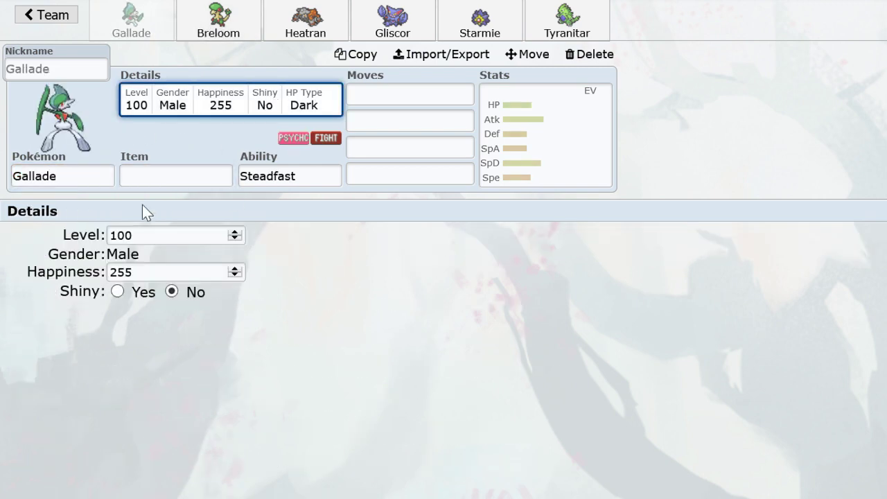
{"action": "left_click", "coordinate": [122, 287]}
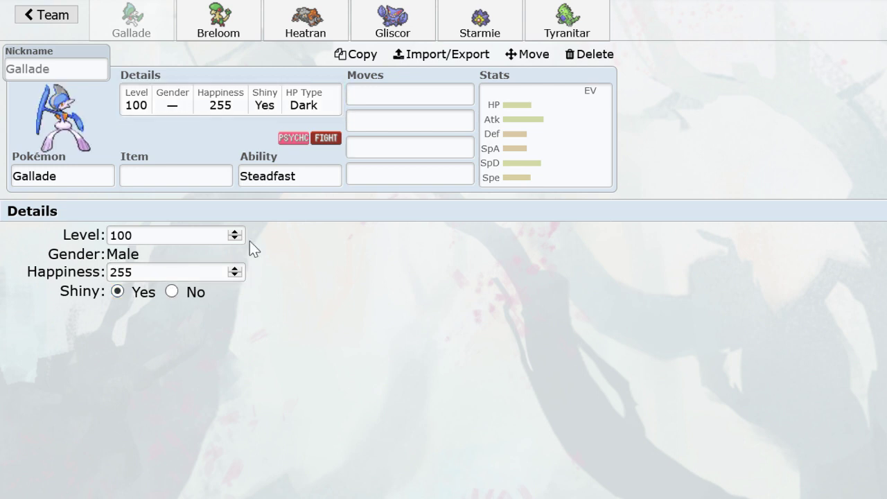
Give Gallade 252 Speed and 252 Attack EVs with a Jolly nature.
{"action": "left_click", "coordinate": [493, 158]}
{"action": "left_click_drag", "start_coordinate": [334, 434], "coordinate": [513, 435]}
{"action": "left_click", "coordinate": [182, 488]}
{"action": "key", "text": "j"}
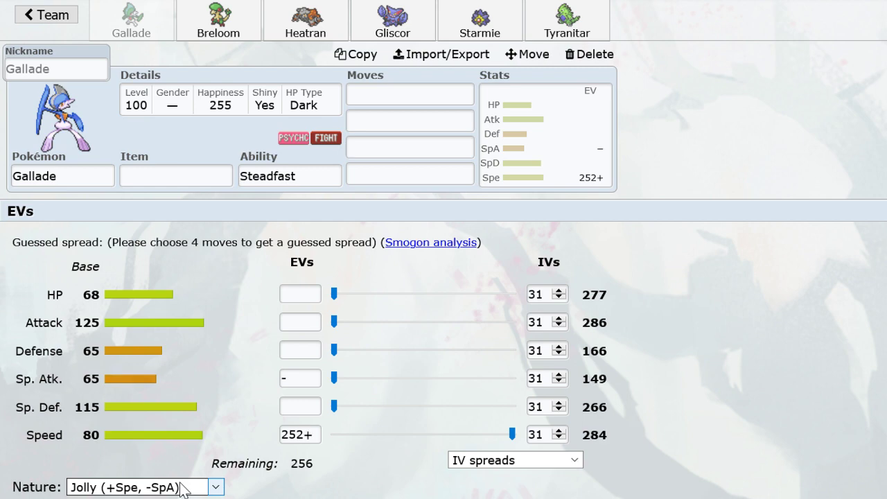
{"action": "left_click_drag", "start_coordinate": [334, 323], "coordinate": [650, 384]}
Give Gallade the moves Close Combat and Zen Headbutt, and look up a third move starting with "sha".
{"action": "left_click", "coordinate": [426, 95]}
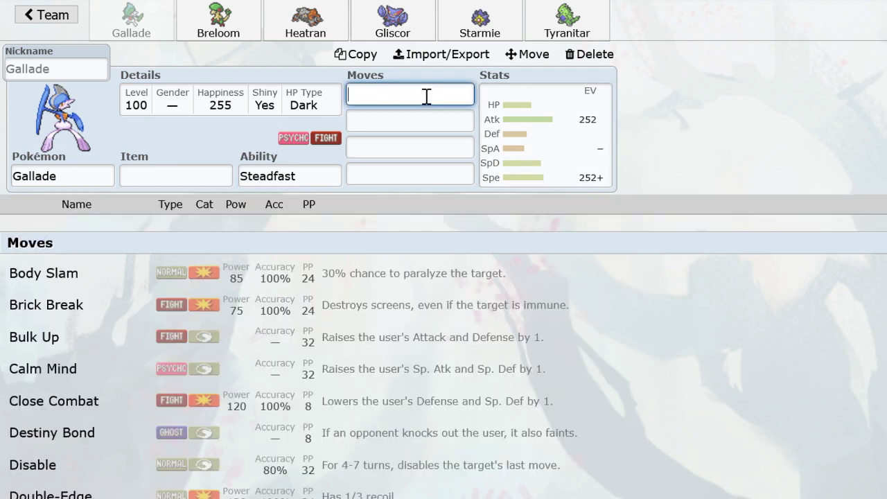
{"action": "type", "text": "closecombat"}
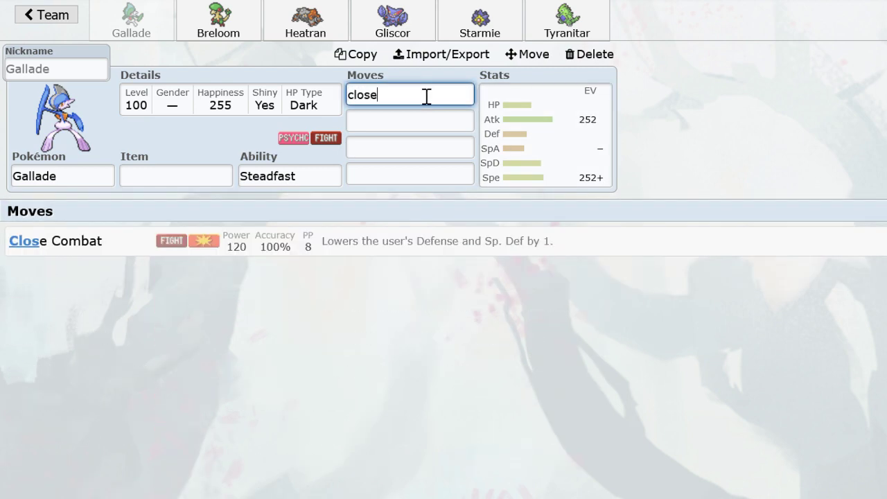
{"action": "key", "text": "Return"}
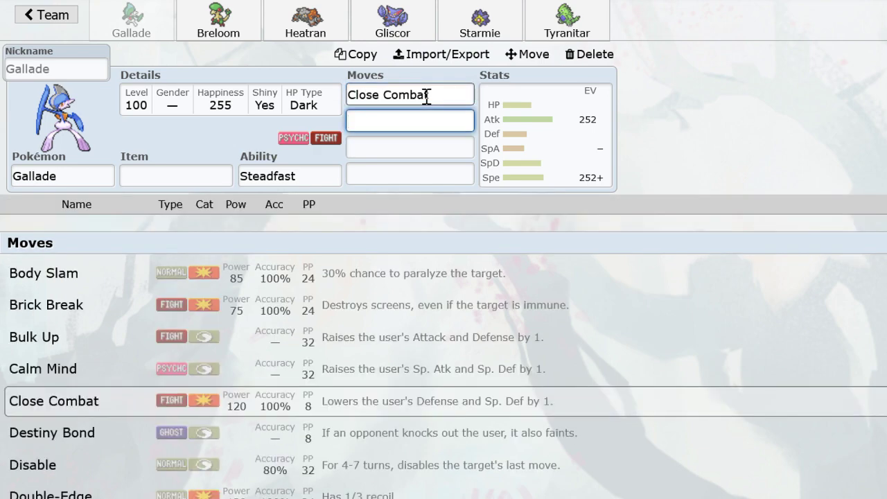
{"action": "type", "text": "zenheadbutt"}
{"action": "key", "text": "Return"}
{"action": "type", "text": "sha"}
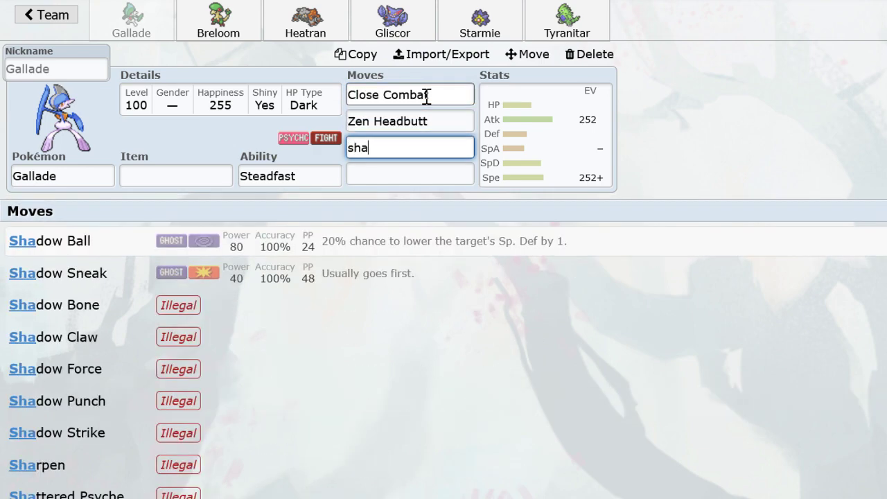
Add Shadow Sneak and Ice Punch as Gallade's third and fourth moves.
{"action": "type", "text": "dowsneak"}
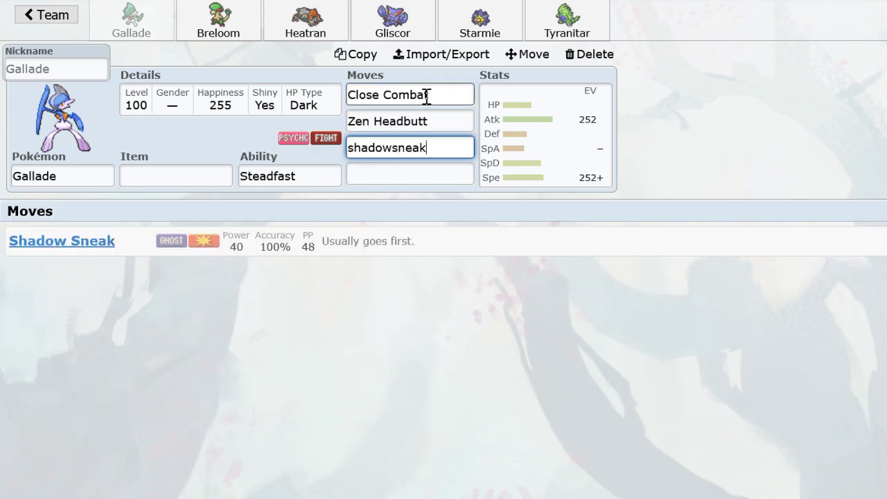
{"action": "key", "text": "Return"}
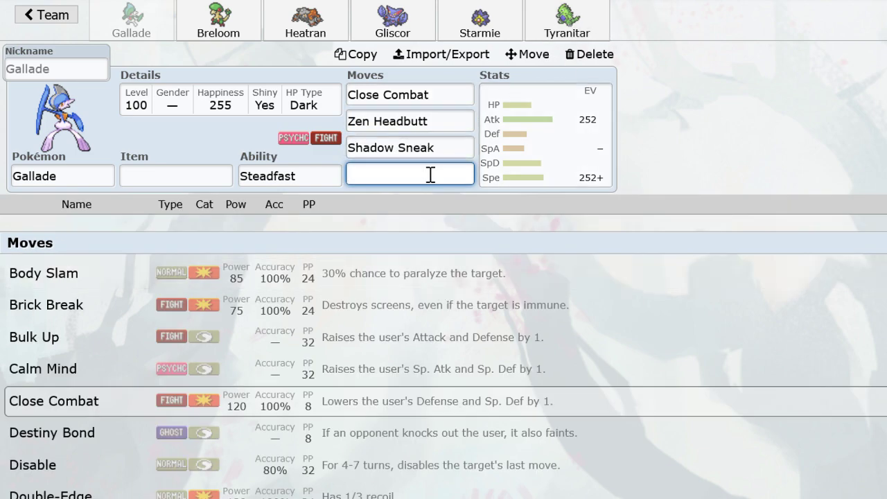
{"action": "type", "text": "icep"}
{"action": "key", "text": "Return"}
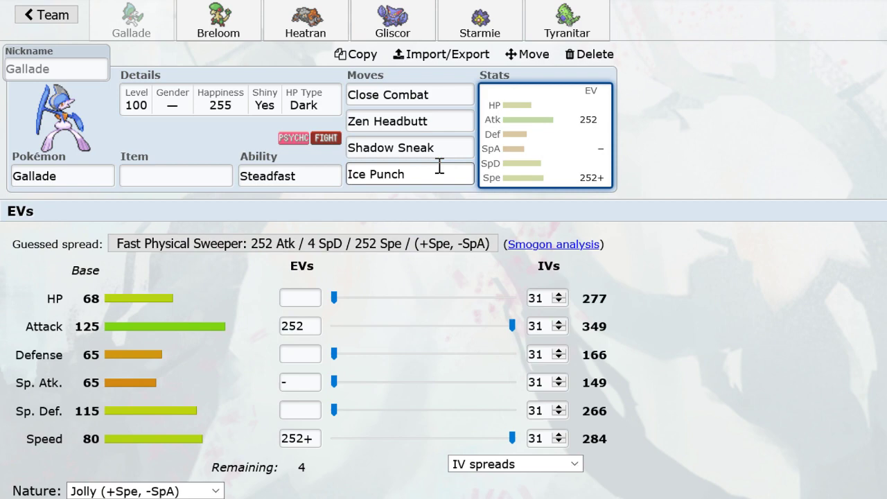
Replace Breloom with Shaymin and give it Leftovers as its held item.
{"action": "left_click", "coordinate": [219, 29]}
{"action": "left_click", "coordinate": [84, 173]}
{"action": "type", "text": "ha"}
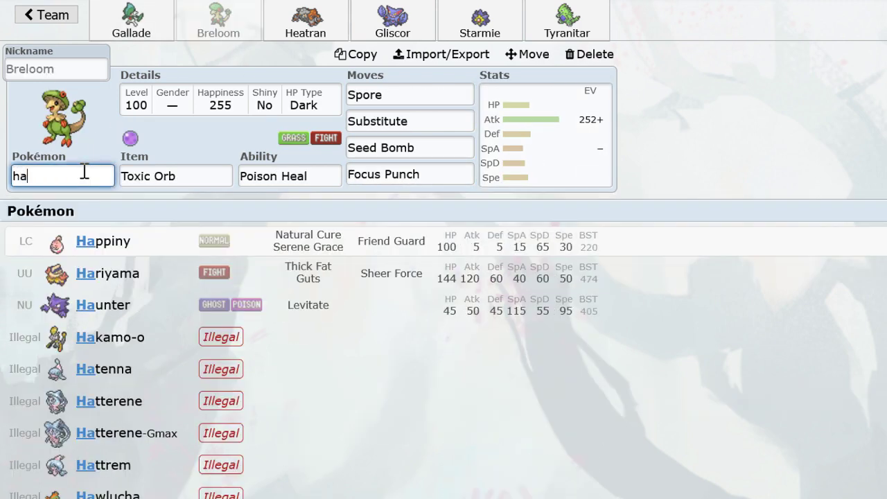
{"action": "key", "text": "BackSpace"}
{"action": "key", "text": "BackSpace"}
{"action": "type", "text": "shaymin"}
{"action": "key", "text": "Return"}
{"action": "type", "text": "lef"}
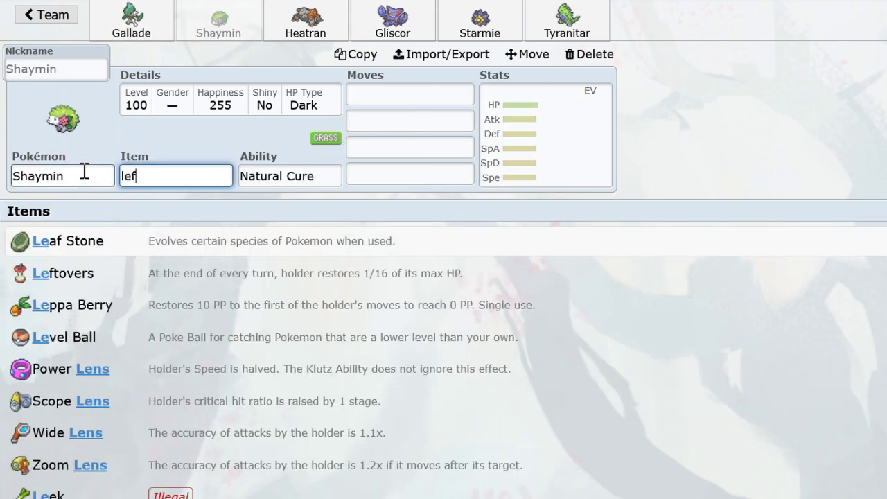
{"action": "type", "text": "to"}
{"action": "key", "text": "Return"}
Give Shaymin the moves Leech Seed, Protect, Seed Flare and Hidden Power Fire.
{"action": "type", "text": "lee"}
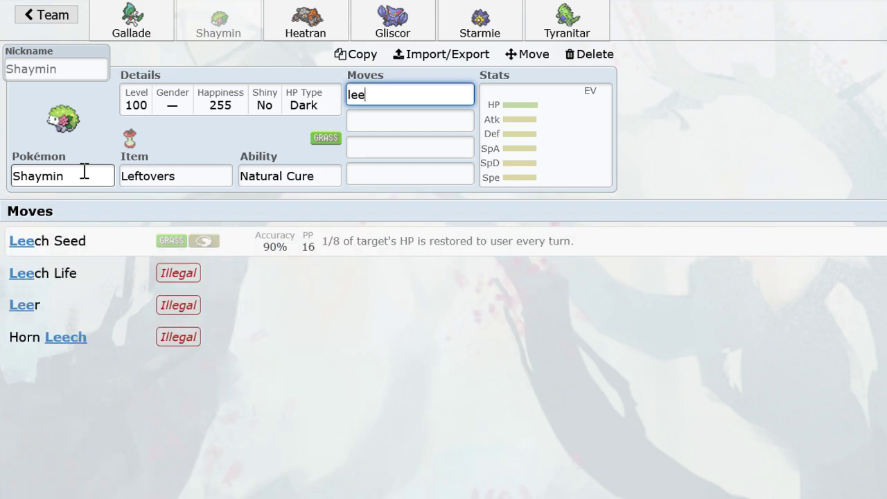
{"action": "key", "text": "Return"}
{"action": "type", "text": "prot"}
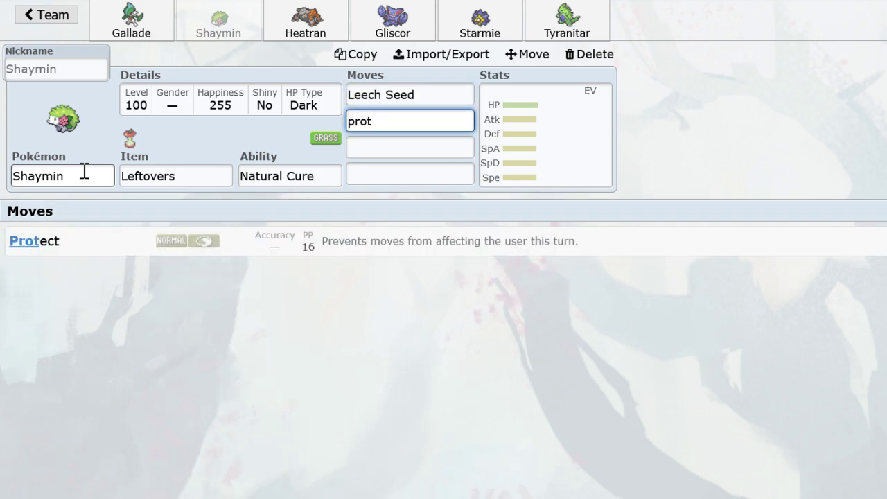
{"action": "key", "text": "Return"}
{"action": "type", "text": "seee"}
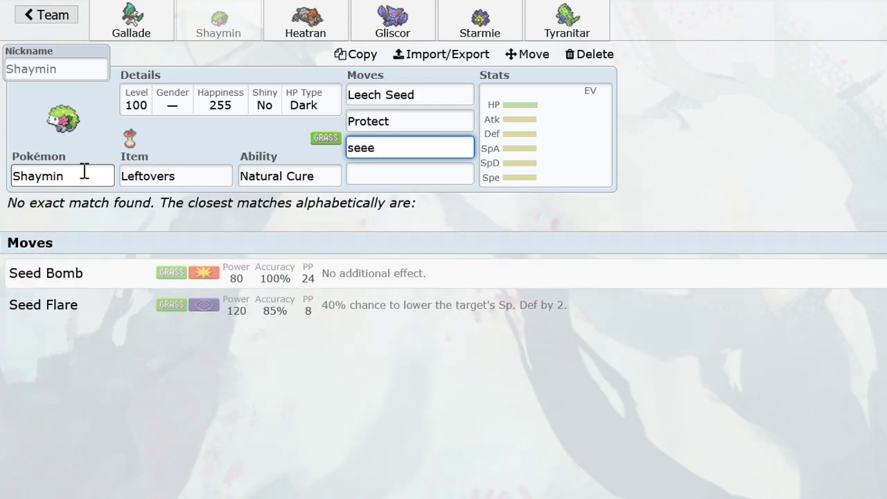
{"action": "key", "text": "BackSpace"}
{"action": "type", "text": "dfla"}
{"action": "key", "text": "Return"}
{"action": "type", "text": "h"}
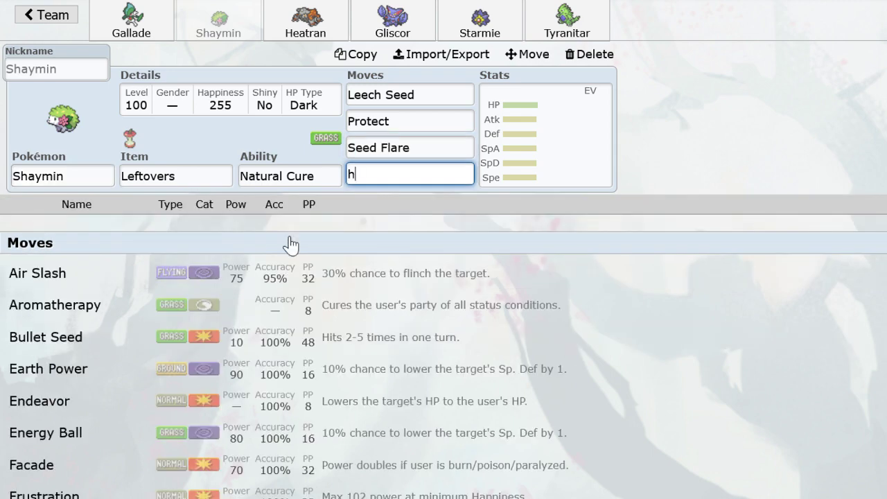
{"action": "type", "text": "idden"}
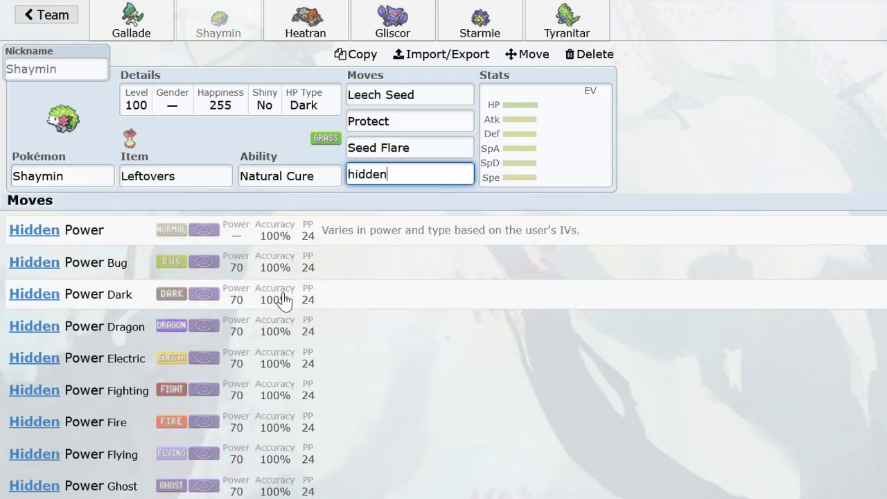
{"action": "scroll", "coordinate": [285, 299], "scroll_direction": "down", "scroll_amount": 1}
{"action": "left_click", "coordinate": [223, 403]}
Open Shaymin's EV and IV settings for review.
{"action": "left_click", "coordinate": [90, 174]}
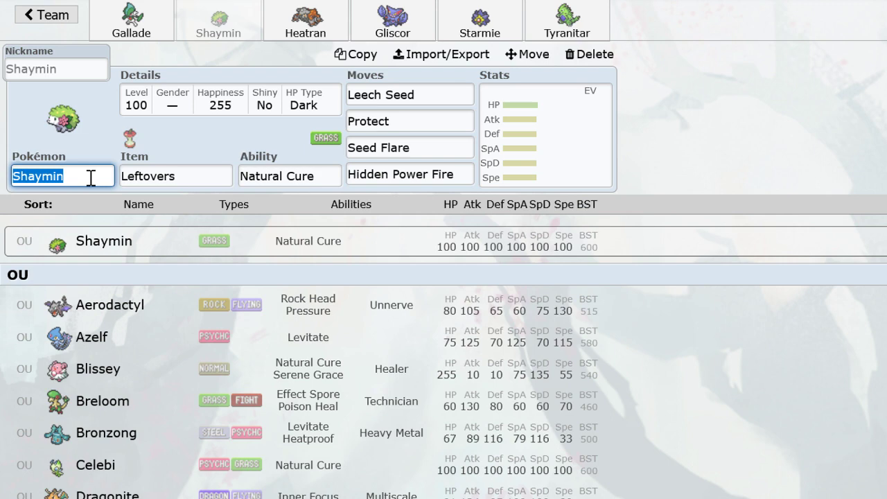
{"action": "left_click", "coordinate": [437, 178]}
{"action": "left_click", "coordinate": [562, 172]}
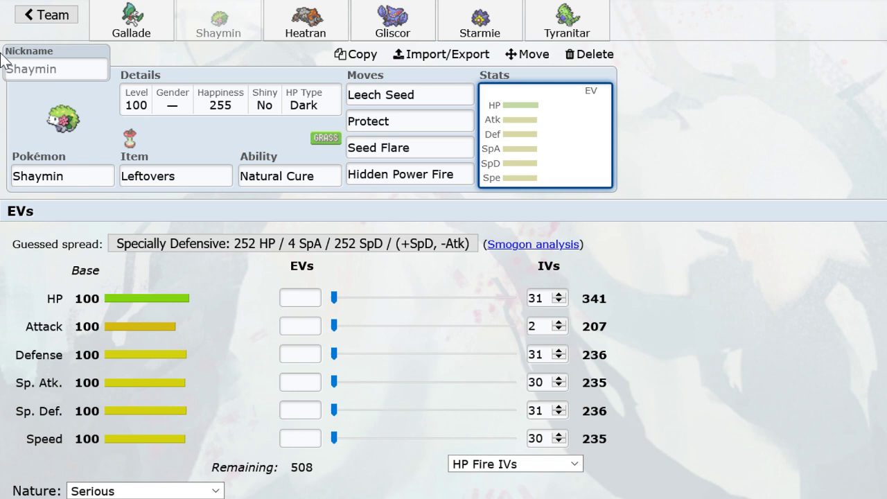
Give Heatran the Passho Berry as its held item and open its EV and IV settings.
{"action": "left_click", "coordinate": [298, 28]}
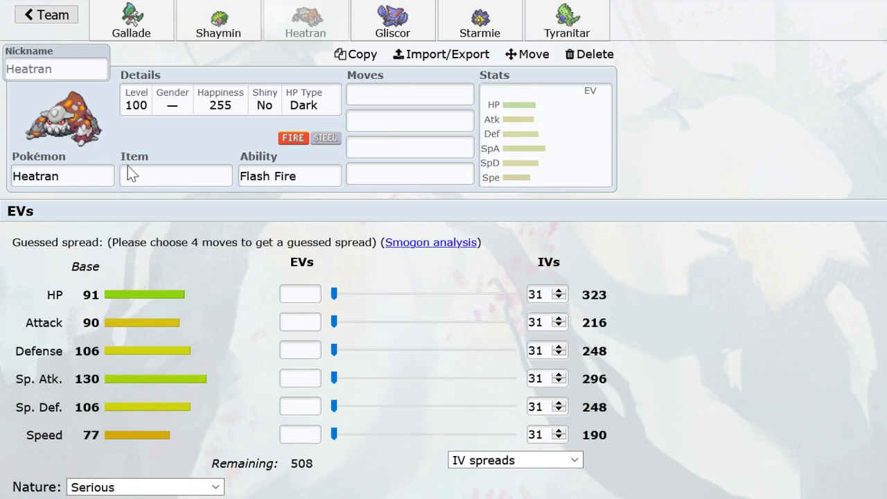
{"action": "left_click", "coordinate": [170, 174]}
{"action": "type", "text": "passho"}
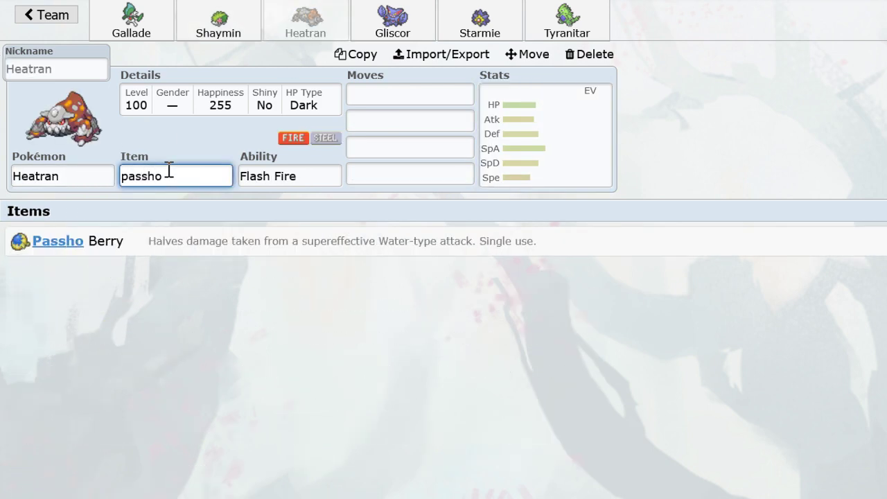
{"action": "key", "text": "Tab"}
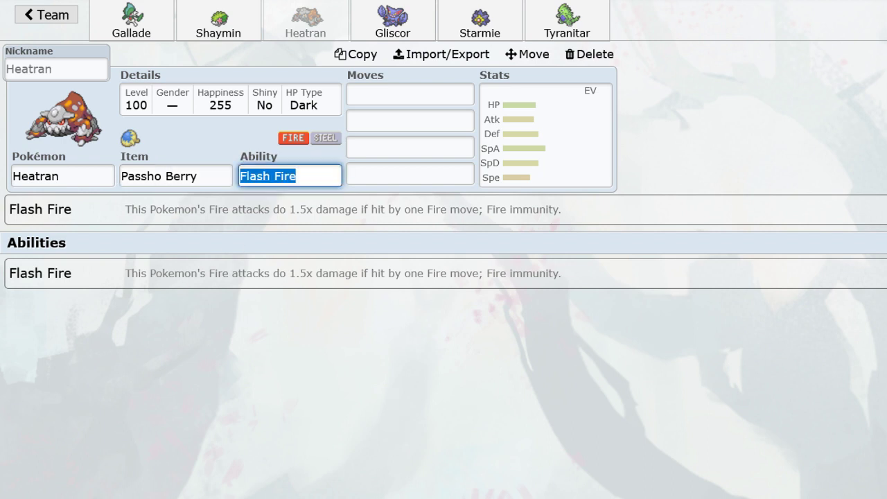
{"action": "left_click", "coordinate": [409, 121]}
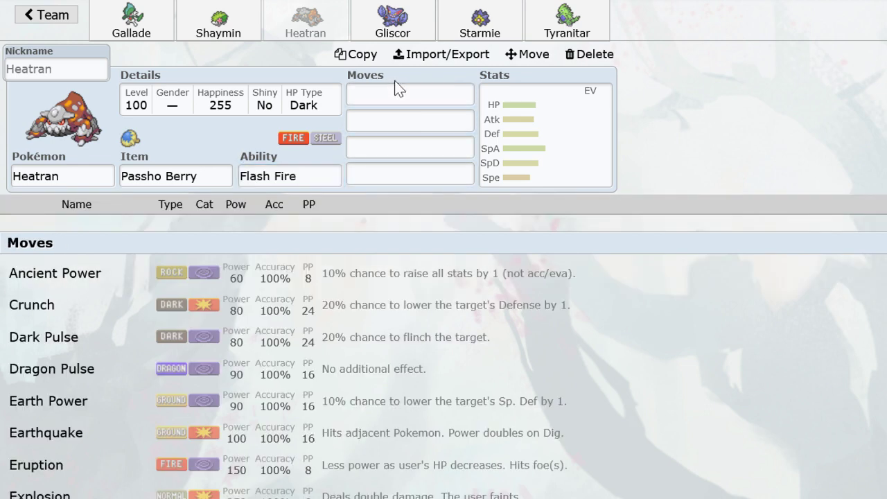
{"action": "left_click", "coordinate": [511, 115]}
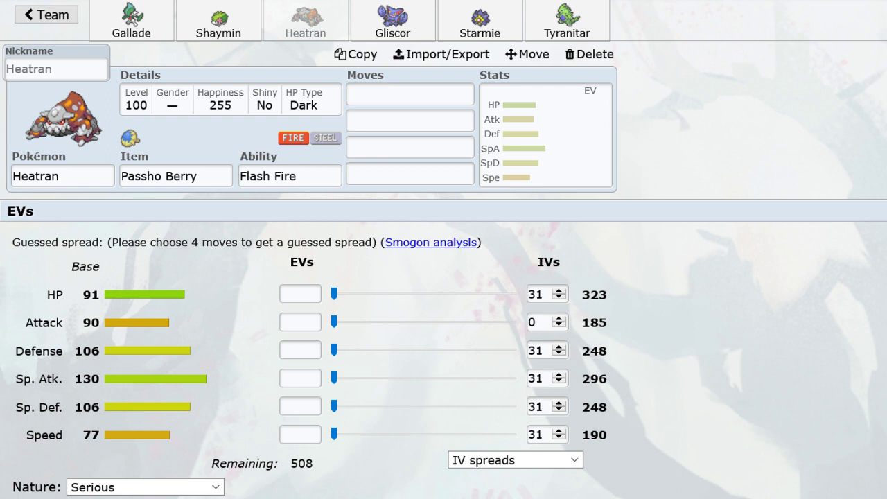
{"action": "left_click", "coordinate": [692, 201]}
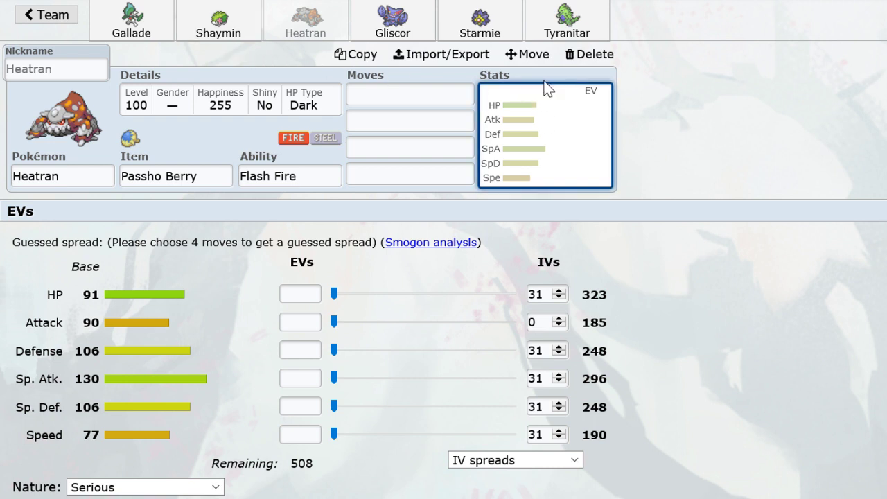
Give Gallade the Lum Berry as its held item.
{"action": "left_click", "coordinate": [567, 21]}
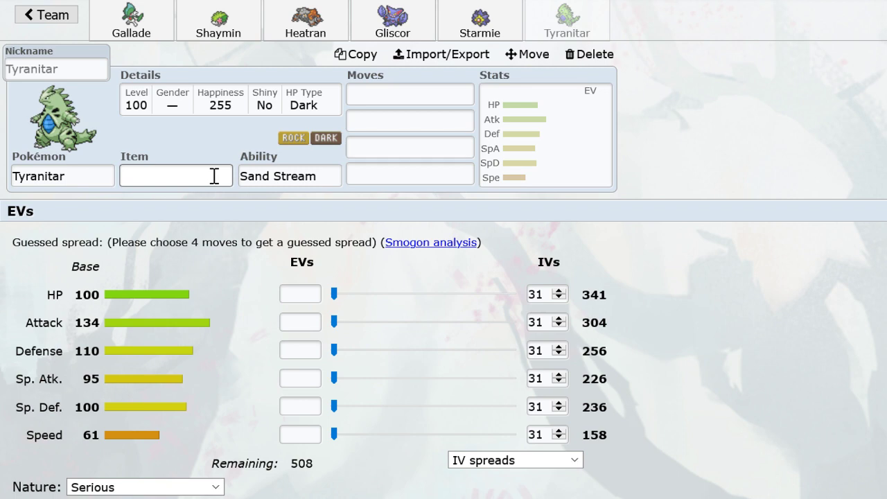
{"action": "left_click", "coordinate": [133, 30]}
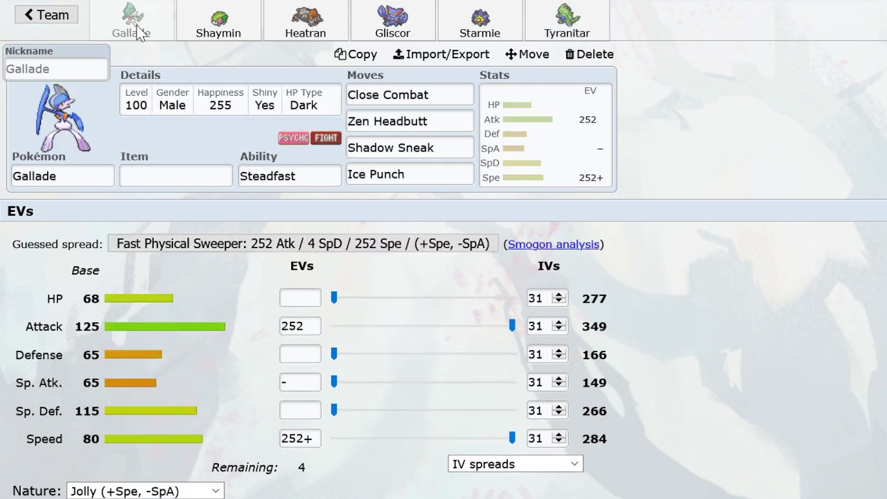
{"action": "left_click", "coordinate": [189, 181]}
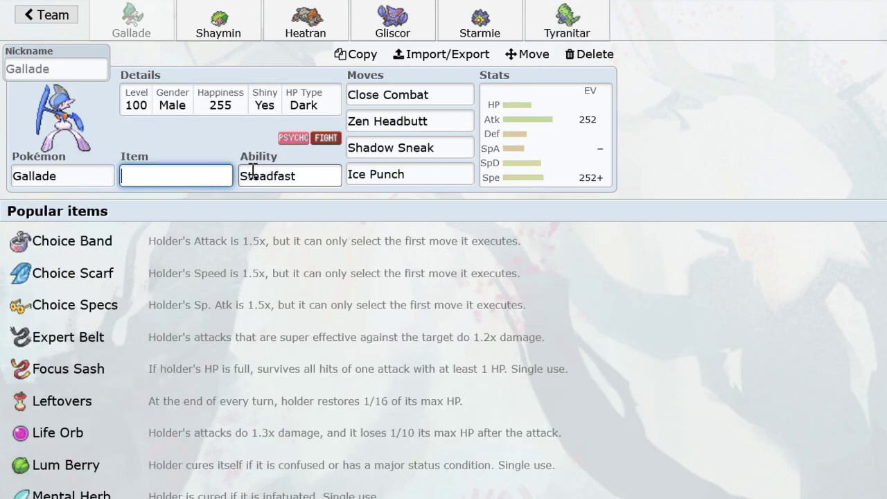
{"action": "left_click", "coordinate": [549, 25]}
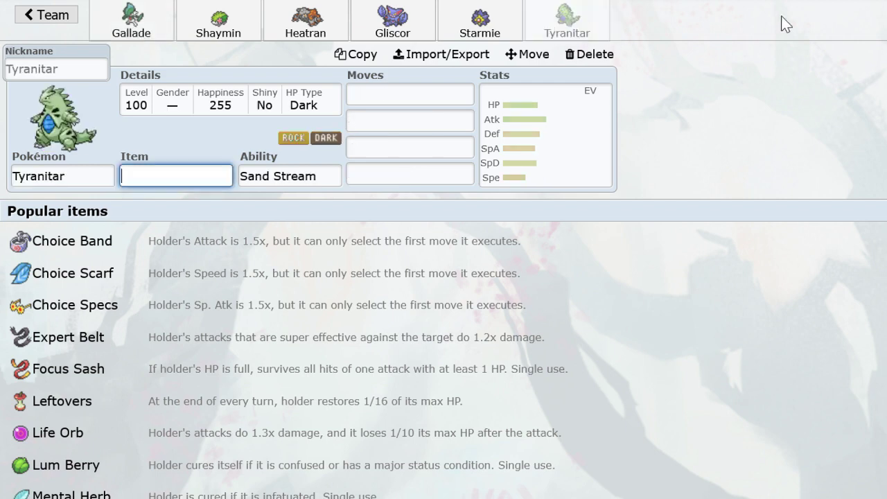
{"action": "left_click", "coordinate": [154, 31]}
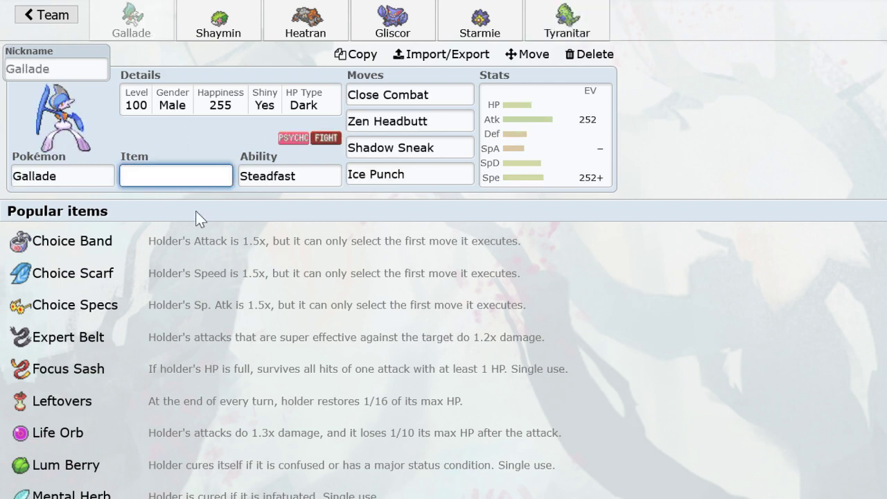
{"action": "type", "text": "lu"}
{"action": "key", "text": "Return"}
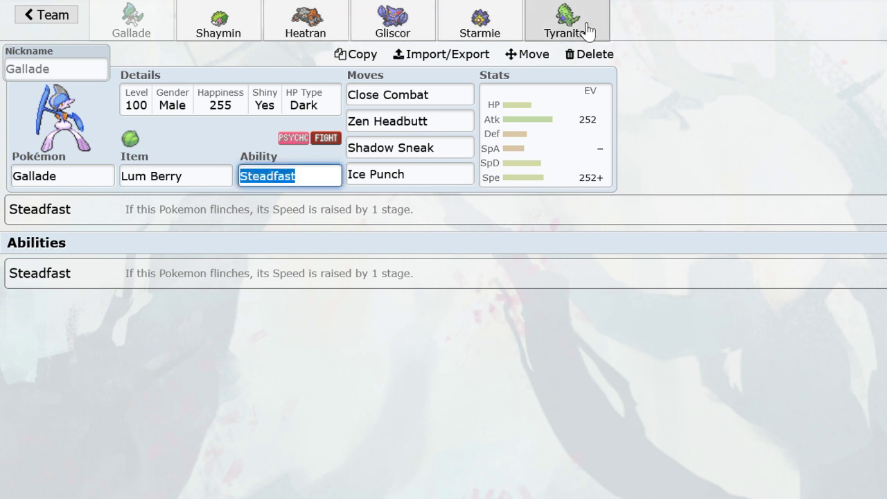
Review the sets of Shaymin, Gallade and Gliscor.
{"action": "left_click", "coordinate": [180, 32]}
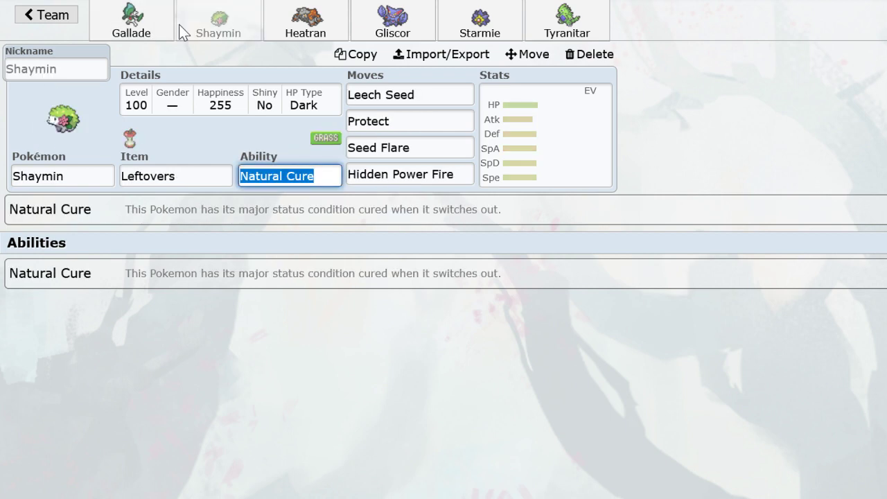
{"action": "left_click", "coordinate": [124, 42]}
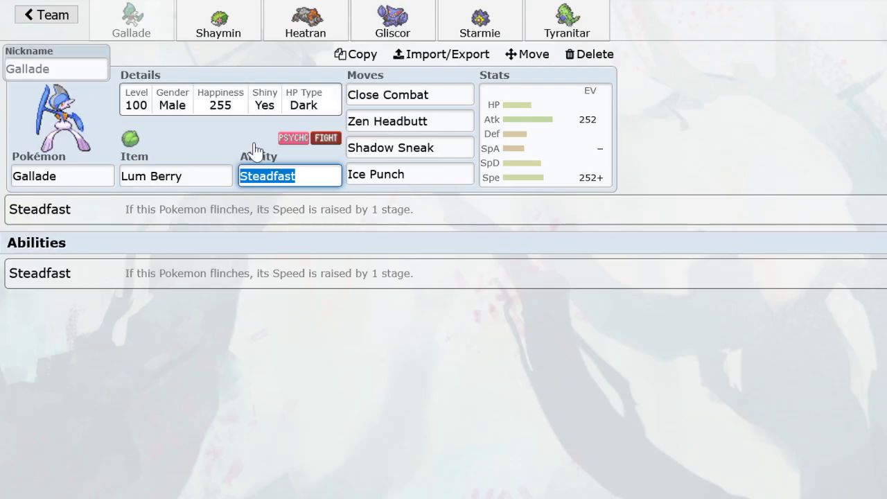
{"action": "left_click", "coordinate": [4, 172]}
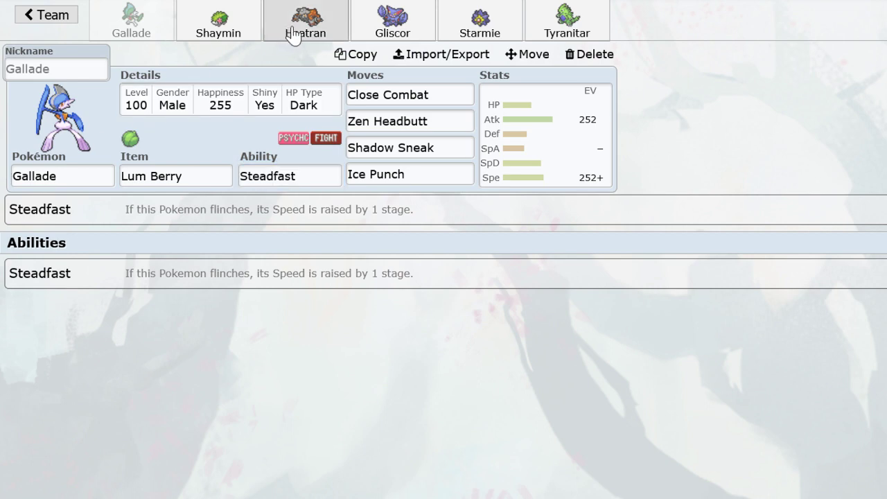
{"action": "left_click", "coordinate": [363, 18]}
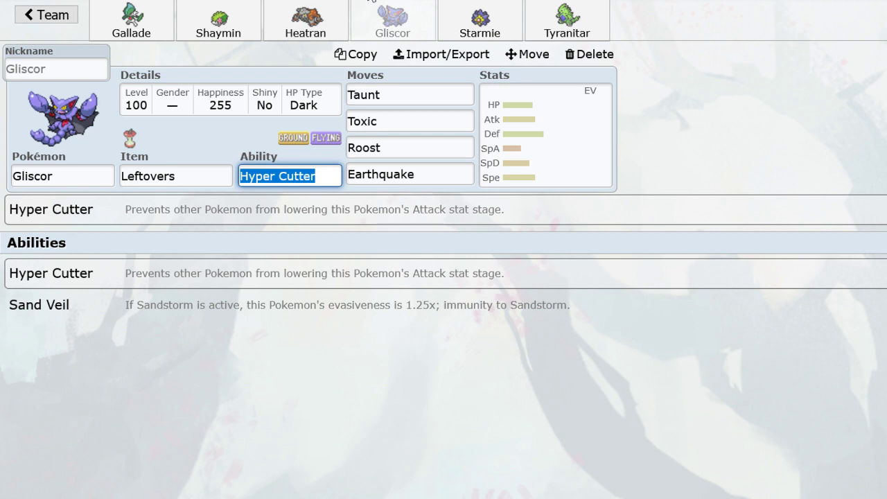
{"action": "left_click", "coordinate": [371, 3]}
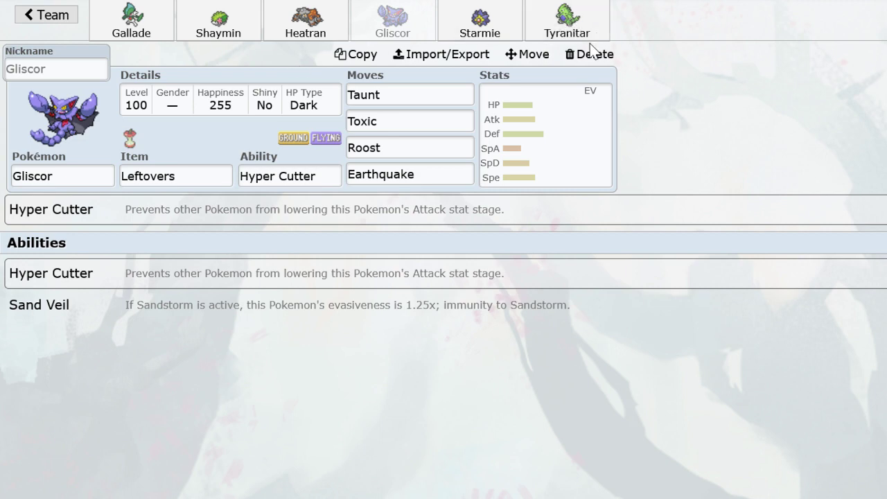
Delete all six Pokémon from the team, from Gliscor, Starmie and Tyranitar through Heatran, Shaymin and Gallade.
{"action": "left_click", "coordinate": [581, 63]}
{"action": "left_click", "coordinate": [386, 39]}
{"action": "left_click", "coordinate": [602, 63]}
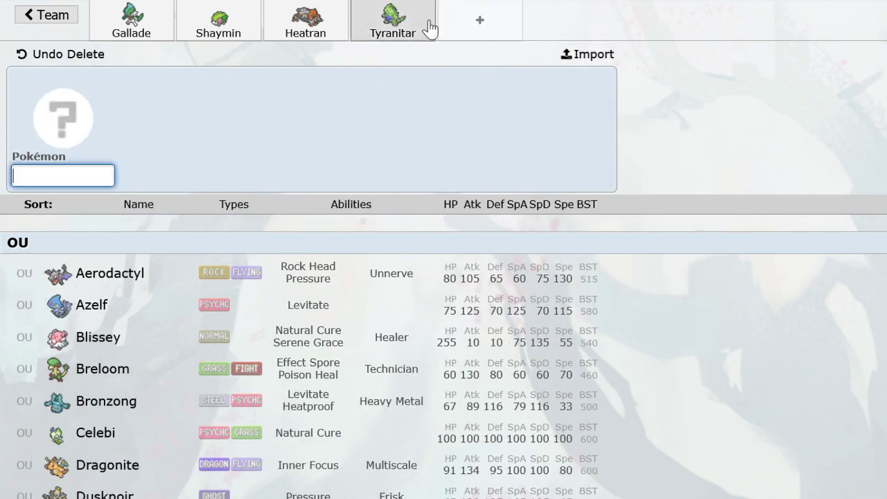
{"action": "left_click", "coordinate": [426, 26]}
{"action": "left_click", "coordinate": [584, 55]}
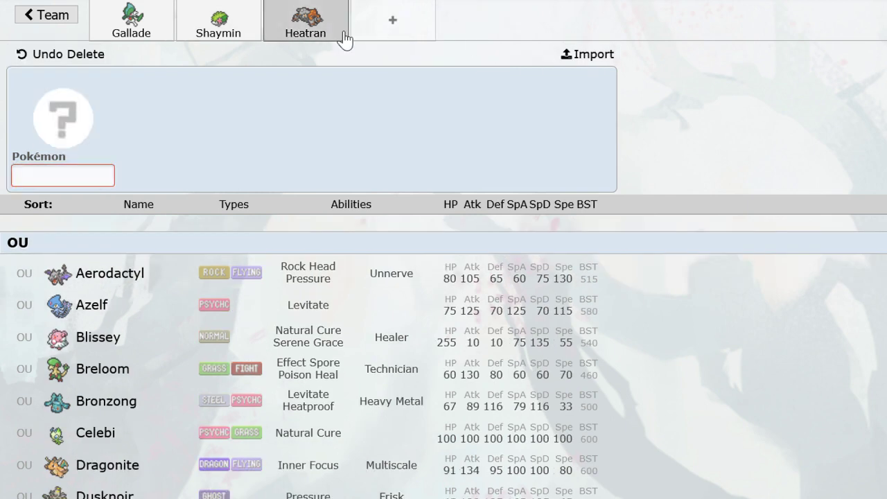
{"action": "left_click", "coordinate": [344, 34]}
{"action": "left_click", "coordinate": [577, 57]}
{"action": "left_click", "coordinate": [218, 25]}
{"action": "left_click", "coordinate": [589, 54]}
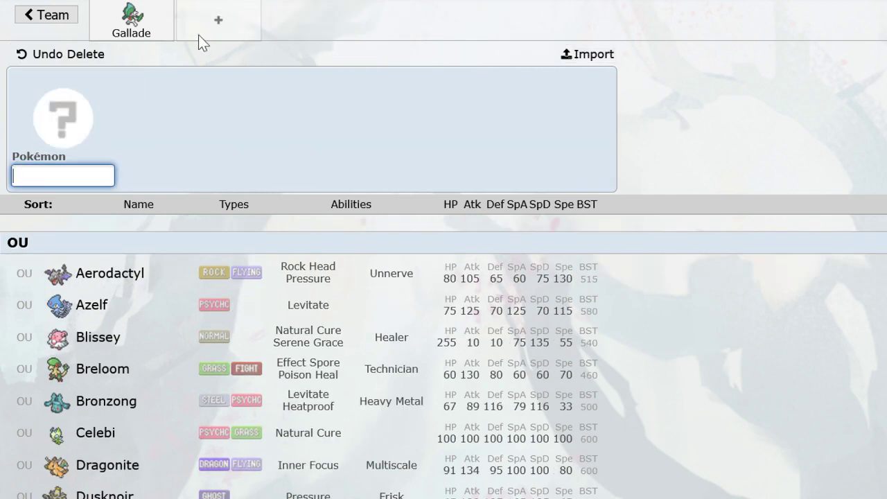
{"action": "left_click", "coordinate": [131, 25]}
{"action": "left_click", "coordinate": [587, 54]}
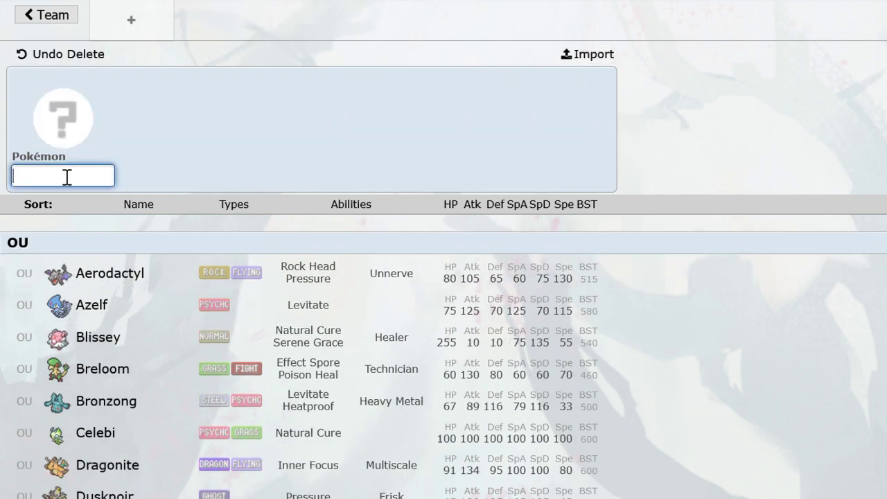
Add Tyranitar as the first team member and give it a Choice Scarf.
{"action": "type", "text": "ty"}
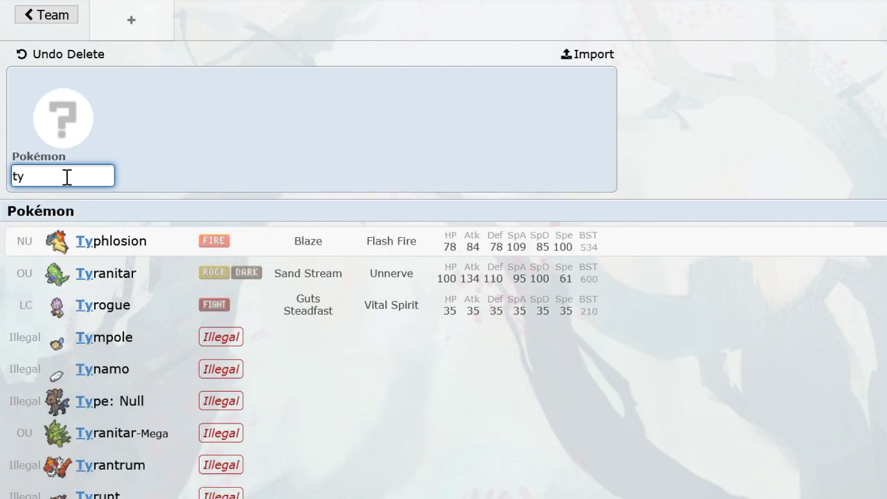
{"action": "left_click", "coordinate": [148, 270]}
{"action": "type", "text": "choicesc"}
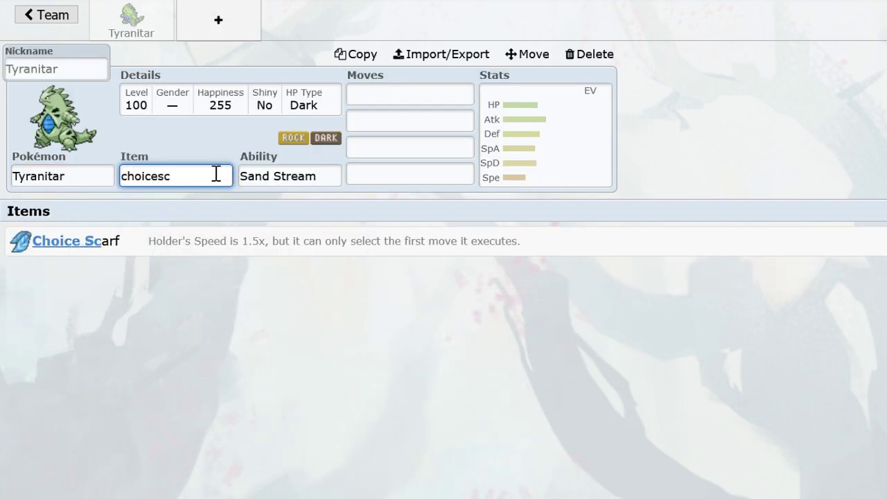
{"action": "key", "text": "Return"}
{"action": "left_click", "coordinate": [218, 111]}
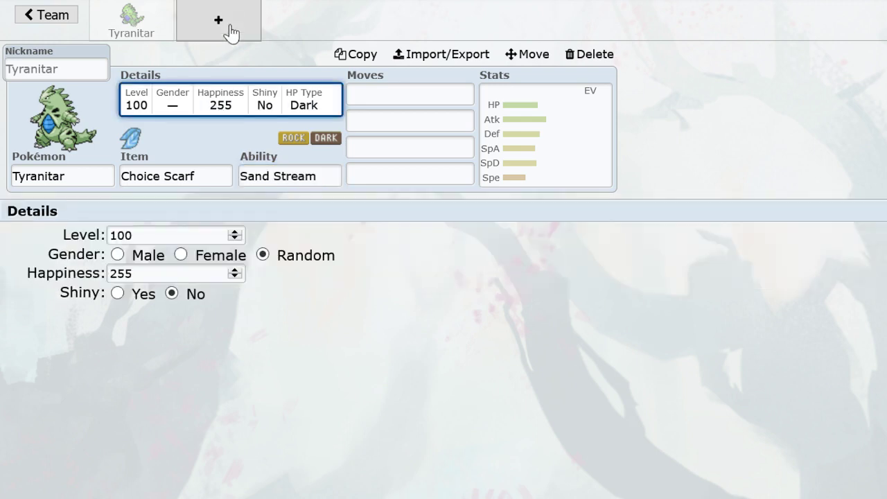
Add Heatran to the team with Leftovers as its item and Flash Fire as its ability.
{"action": "left_click", "coordinate": [230, 25]}
{"action": "type", "text": "hea"}
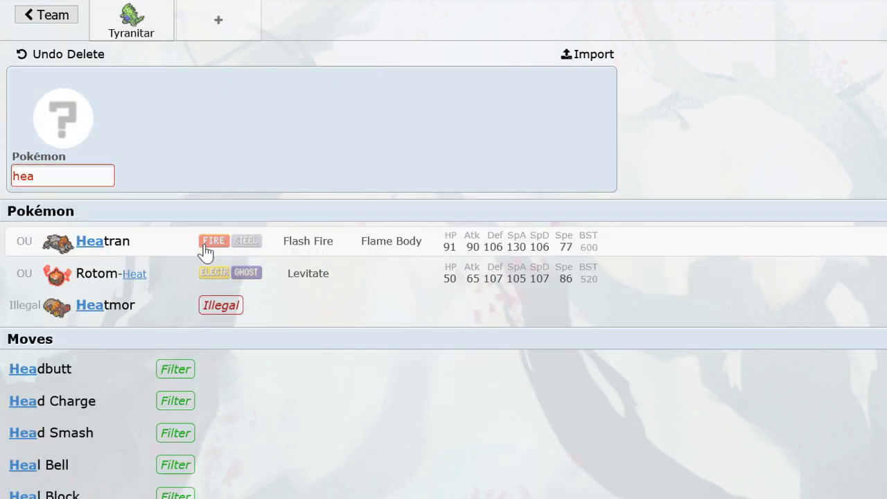
{"action": "left_click", "coordinate": [203, 251]}
{"action": "type", "text": "lefto"}
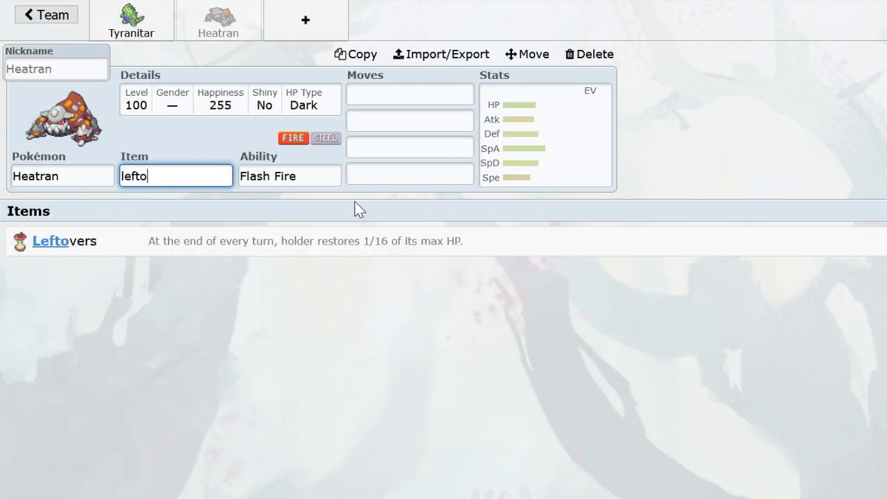
{"action": "key", "text": "Return"}
{"action": "key", "text": "Return"}
Give Heatran Stealth Rock, Lava Plume, Protect and Roar, and apply the guessed Specially Defensive spread of 252 HP / 4 SpA / 252 SpD.
{"action": "type", "text": "stealth"}
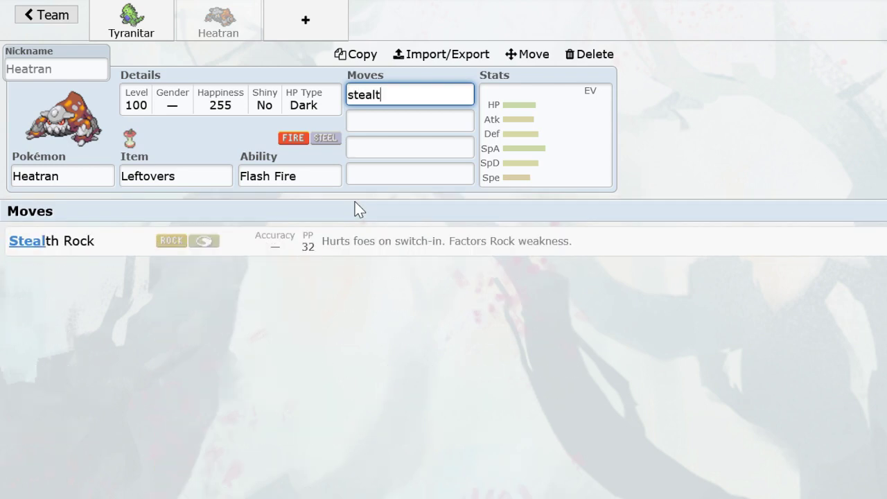
{"action": "key", "text": "Return"}
{"action": "type", "text": "lava"}
{"action": "key", "text": "Return"}
{"action": "type", "text": "p"}
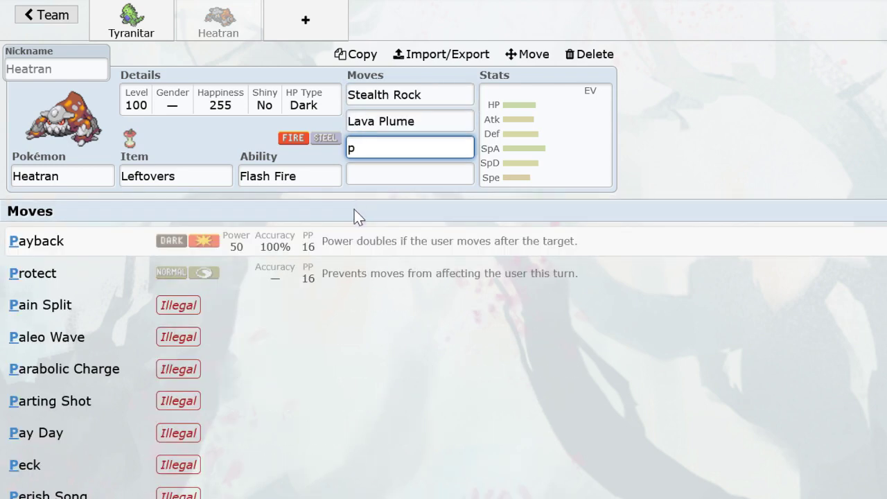
{"action": "left_click", "coordinate": [338, 281]}
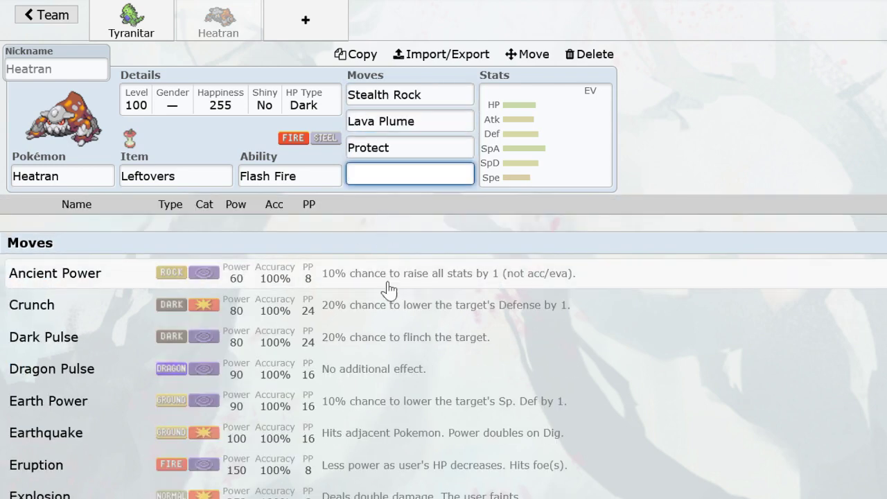
{"action": "type", "text": "roar"}
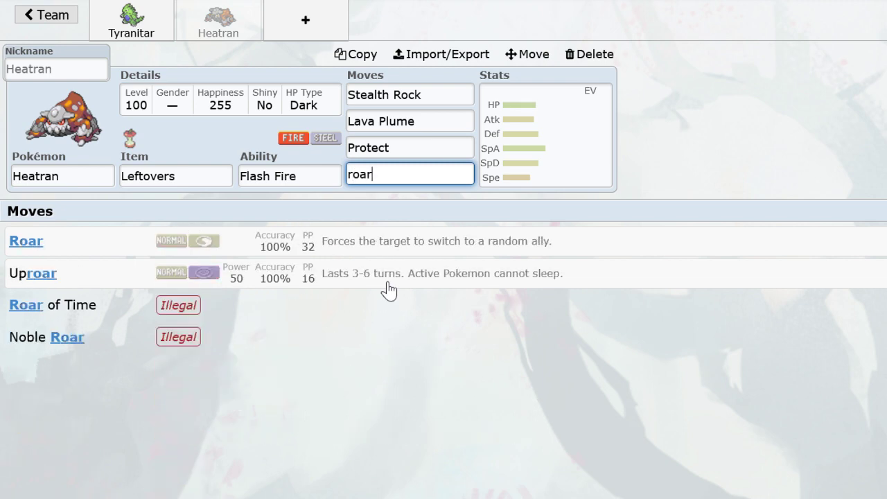
{"action": "key", "text": "Return"}
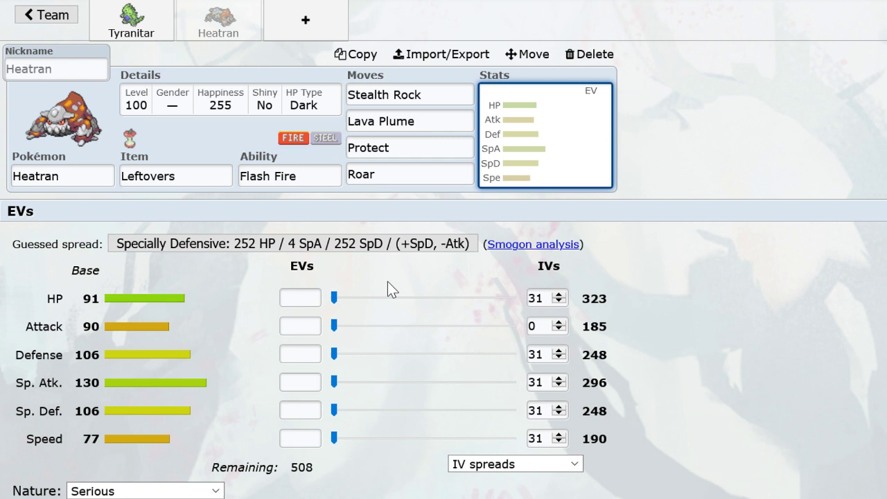
{"action": "left_click", "coordinate": [271, 245]}
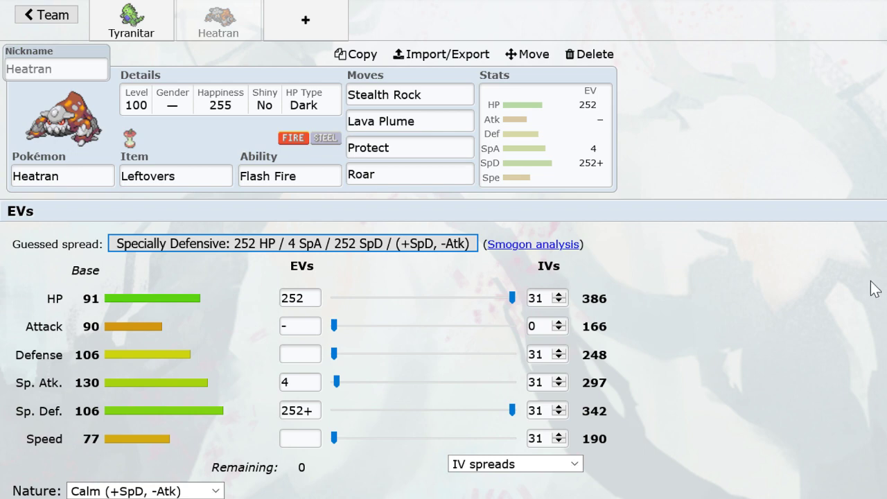
Add Skarmory to the team with Leftovers as its item and Keen Eye as its ability.
{"action": "left_click", "coordinate": [305, 35]}
{"action": "type", "text": "sk"}
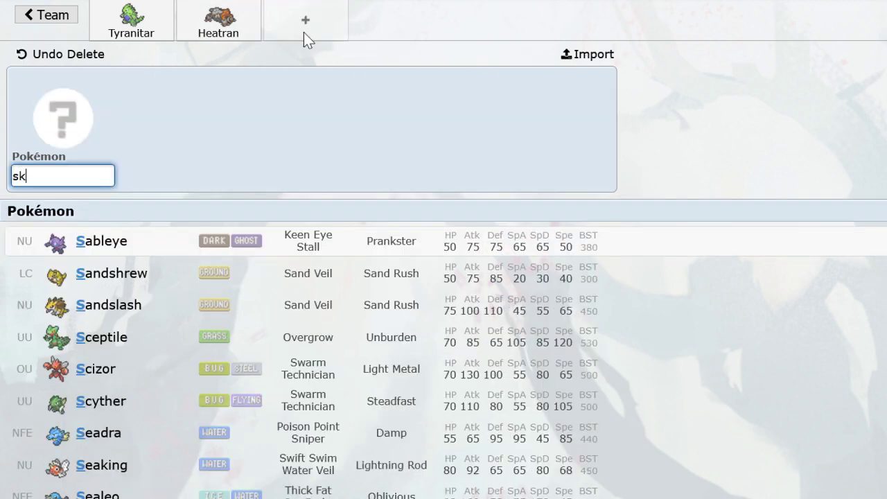
{"action": "type", "text": "a"}
{"action": "left_click", "coordinate": [301, 235]}
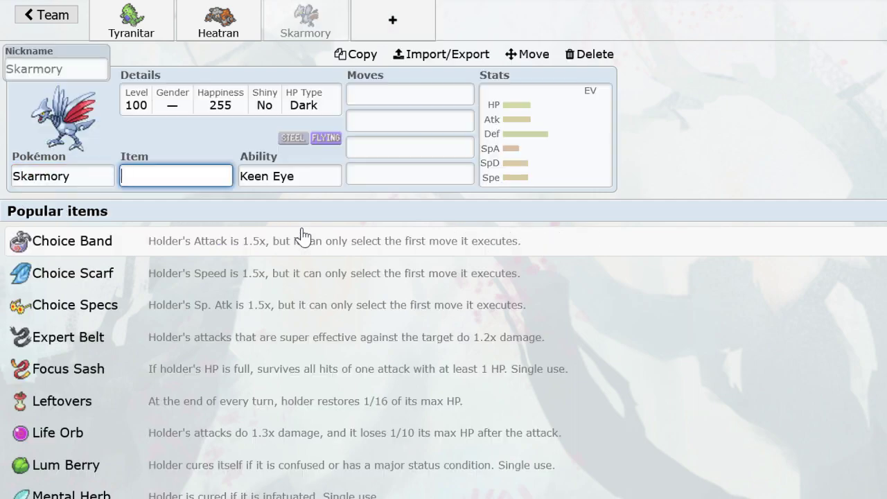
{"action": "type", "text": "lef"}
{"action": "key", "text": "Return"}
{"action": "key", "text": "Return"}
Set Skarmory's four moves to Spikes, Whirlwind, Roost and Brave Bird.
{"action": "type", "text": "ssp"}
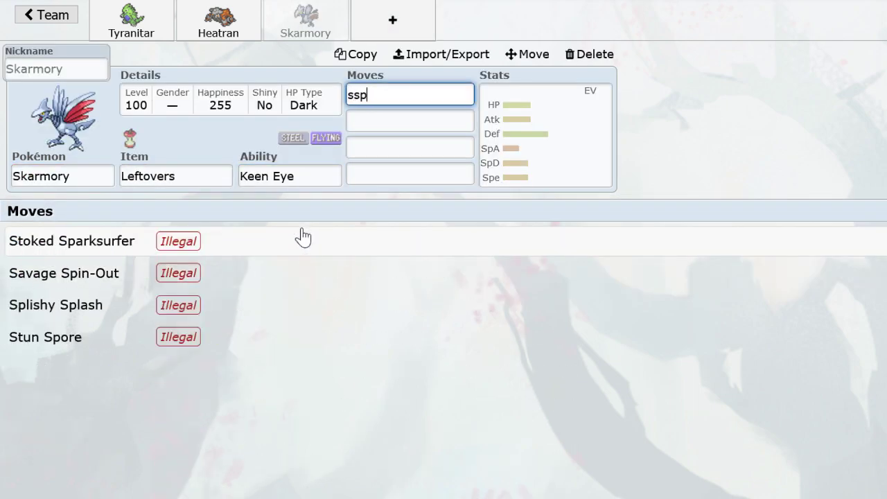
{"action": "key", "text": "BackSpace"}
{"action": "key", "text": "BackSpace"}
{"action": "type", "text": "pike"}
{"action": "key", "text": "Return"}
{"action": "type", "text": "whi"}
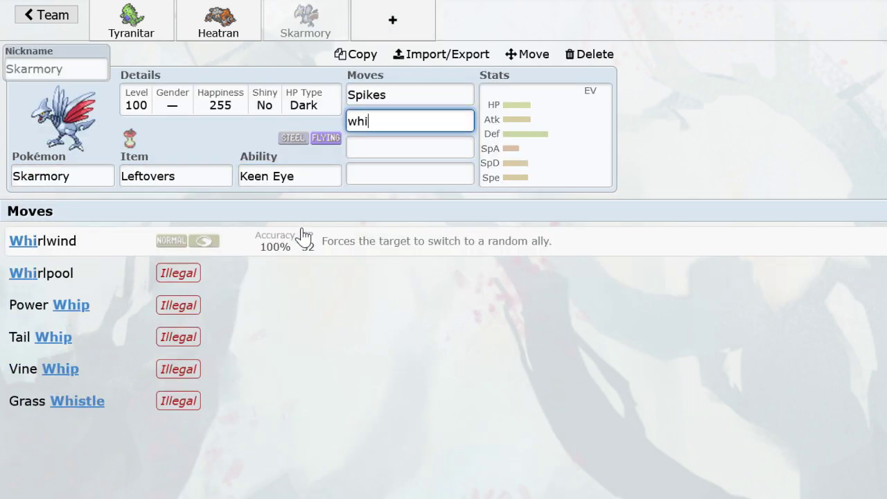
{"action": "left_click", "coordinate": [312, 238]}
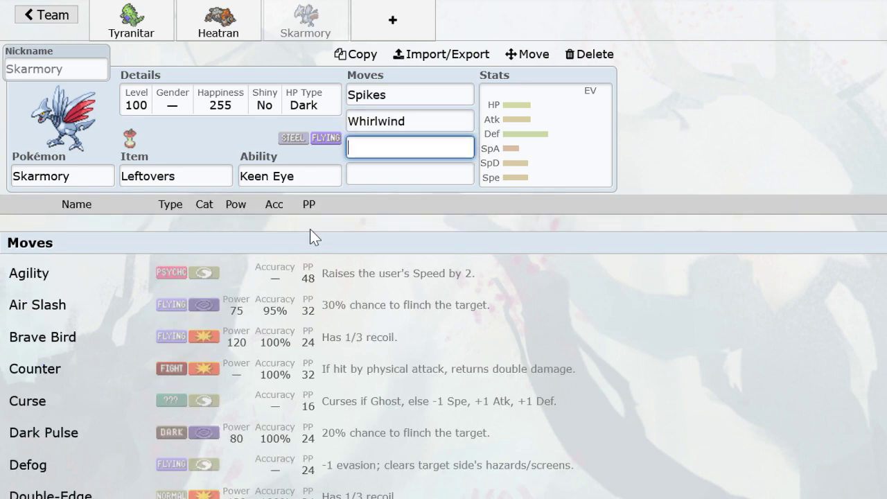
{"action": "type", "text": "root"}
{"action": "key", "text": "BackSpace"}
{"action": "type", "text": "s"}
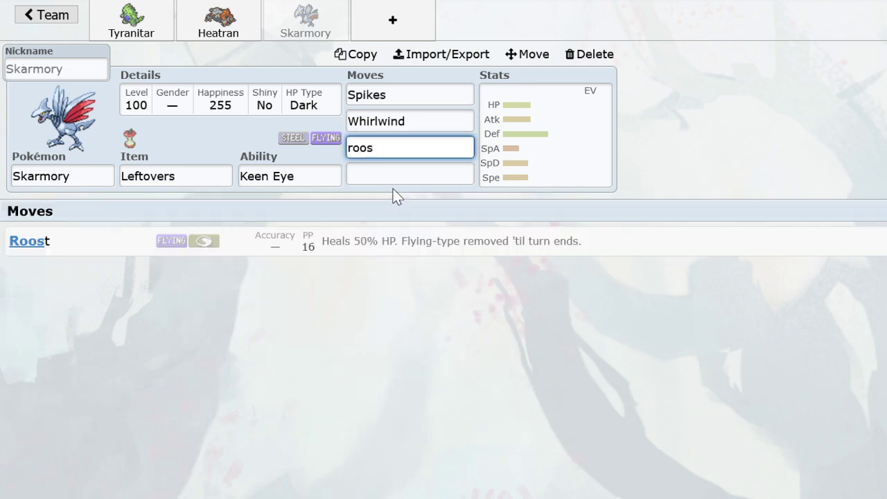
{"action": "key", "text": "Return"}
{"action": "type", "text": "b"}
{"action": "left_click", "coordinate": [357, 251]}
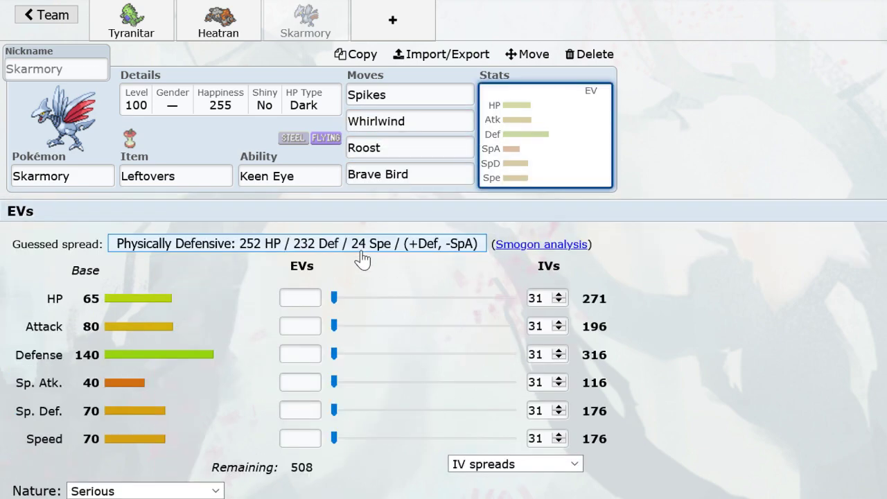
Set Skarmory's EVs to 252 HP and 252 Sp. Def. with a Careful nature.
{"action": "left_click_drag", "start_coordinate": [334, 298], "coordinate": [656, 321]}
{"action": "left_click_drag", "start_coordinate": [351, 413], "coordinate": [628, 434]}
{"action": "left_click", "coordinate": [196, 490]}
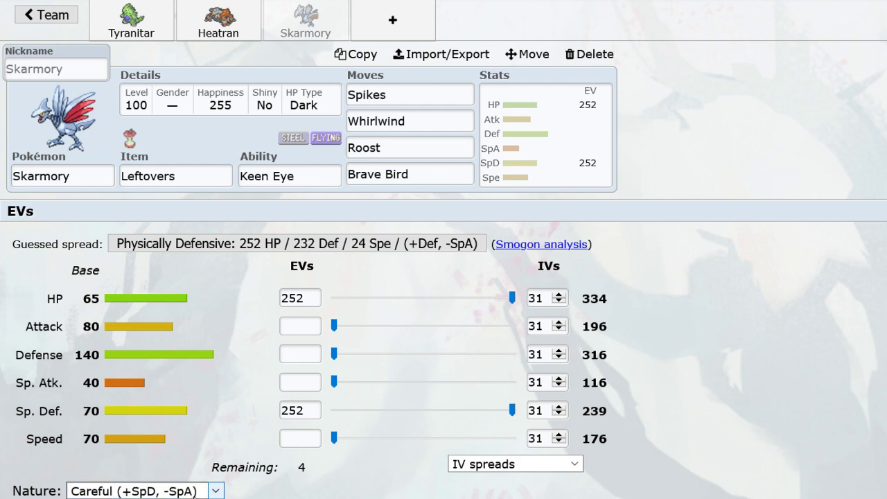
{"action": "left_click", "coordinate": [195, 493]}
{"action": "key", "text": "Down"}
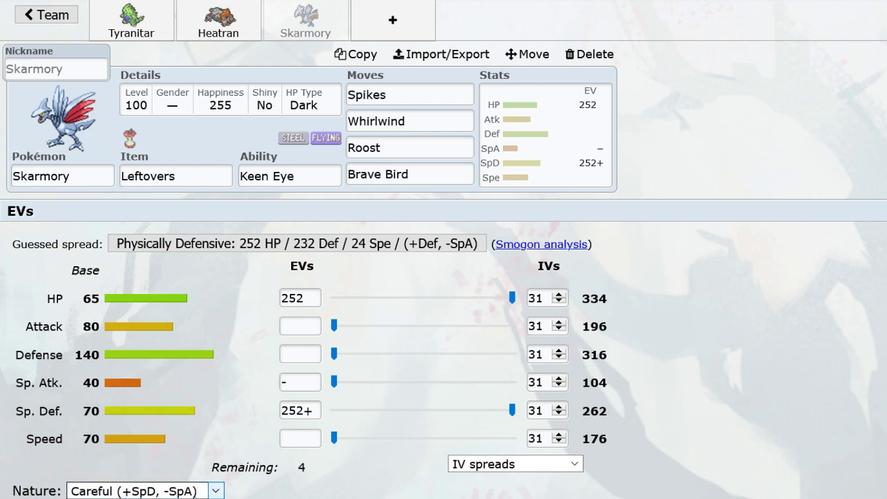
{"action": "left_click", "coordinate": [386, 353]}
Add Rotom-Heat as the fourth team member and give it Leftovers.
{"action": "left_click", "coordinate": [414, 27]}
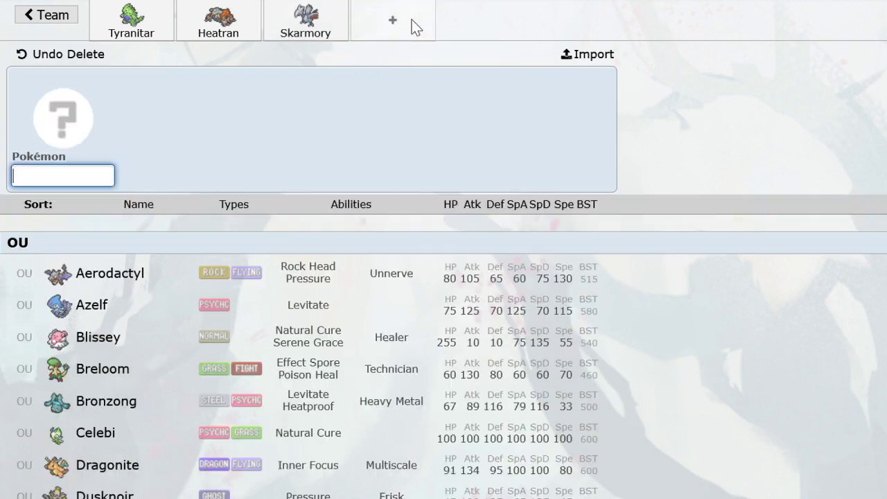
{"action": "type", "text": "rotom-h"}
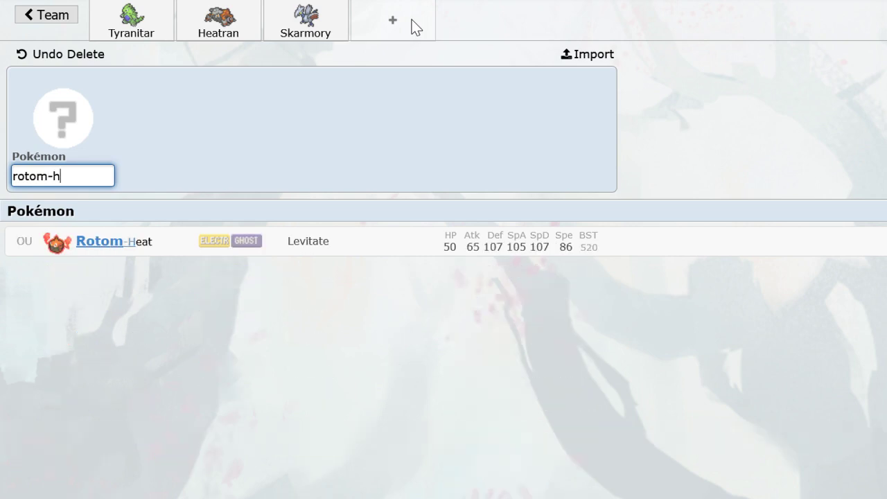
{"action": "key", "text": "Return"}
{"action": "type", "text": "left"}
{"action": "key", "text": "Return"}
Set Rotom-Heat's first two moves to Substitute and Pain Split.
{"action": "type", "text": "subts"}
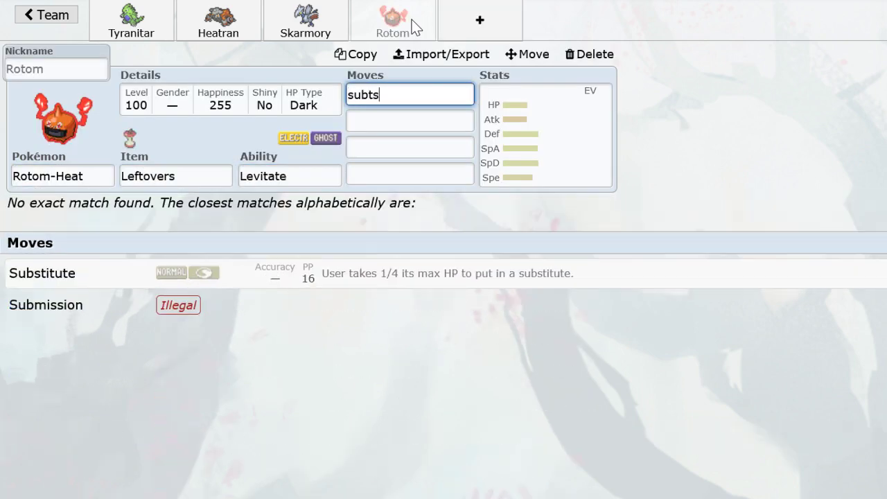
{"action": "key", "text": "BackSpace"}
{"action": "key", "text": "BackSpace"}
{"action": "type", "text": "st"}
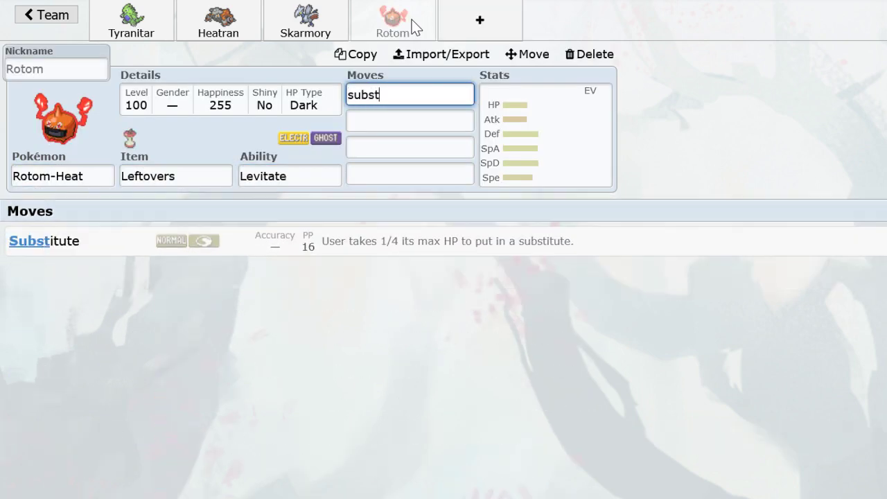
{"action": "key", "text": "Return"}
{"action": "type", "text": "painspl"}
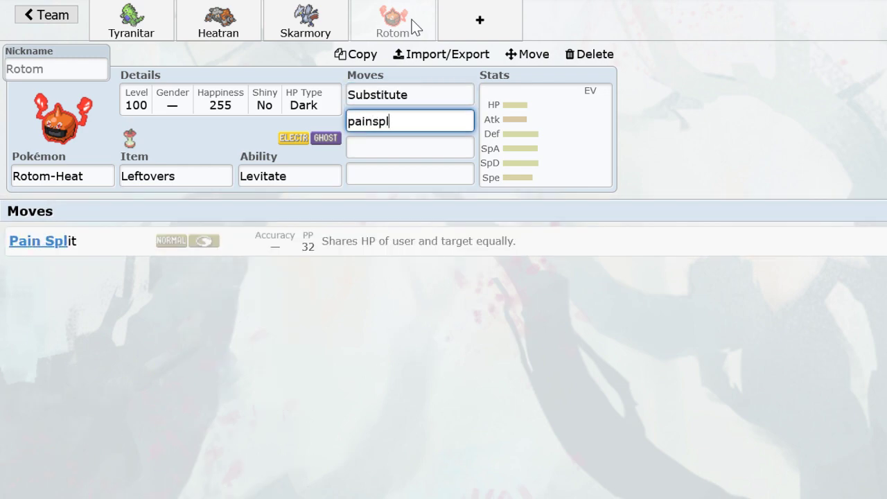
{"action": "key", "text": "Return"}
Add Starmie as the fifth team member.
{"action": "left_click", "coordinate": [476, 17]}
{"action": "type", "text": "sst"}
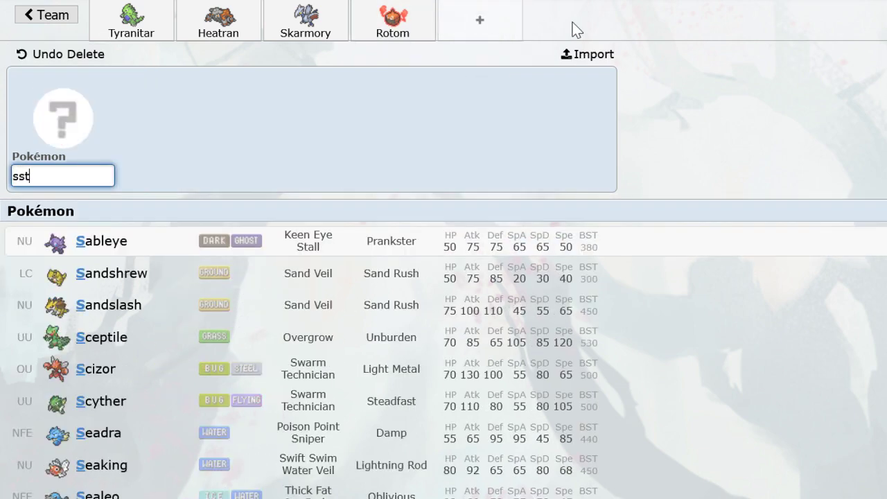
{"action": "type", "text": "a"}
{"action": "key", "text": "BackSpace"}
{"action": "key", "text": "BackSpace"}
{"action": "key", "text": "BackSpace"}
{"action": "type", "text": "tar"}
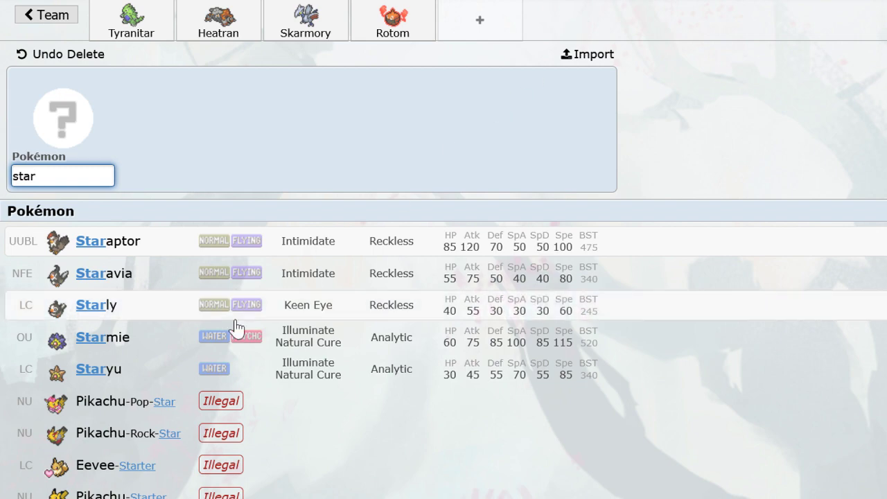
{"action": "left_click", "coordinate": [219, 339]}
Give Starmie Leftovers as its item and Natural Cure as its ability.
{"action": "type", "text": "e"}
{"action": "key", "text": "BackSpace"}
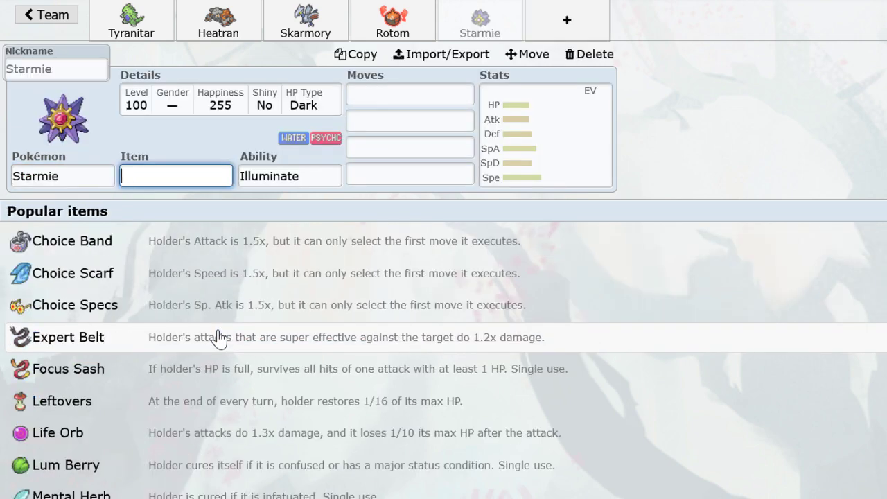
{"action": "type", "text": "left"}
{"action": "key", "text": "Return"}
{"action": "left_click", "coordinate": [232, 316]}
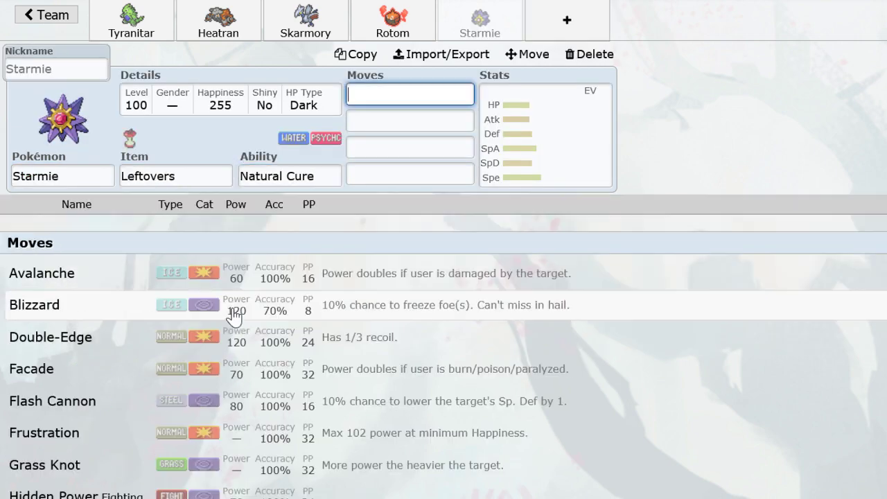
Set Starmie's first three moves to Surf, Rapid Spin and Recover.
{"action": "type", "text": "su"}
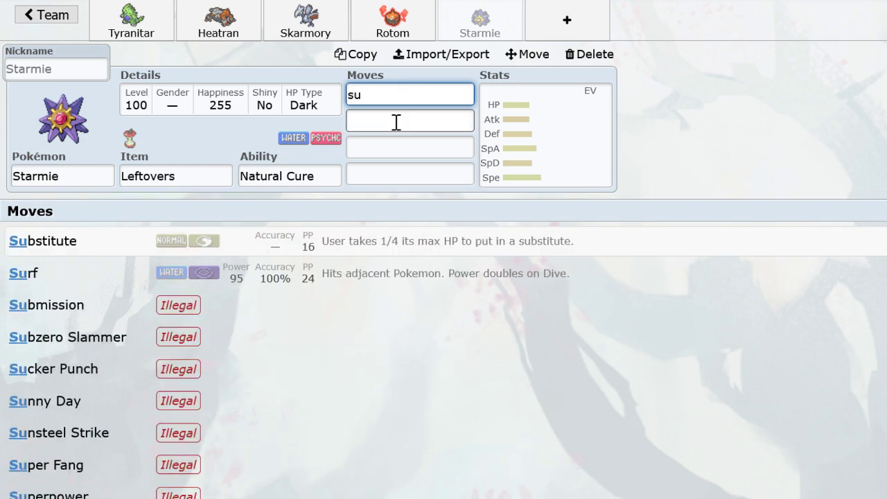
{"action": "key", "text": "BackSpace"}
{"action": "type", "text": "u"}
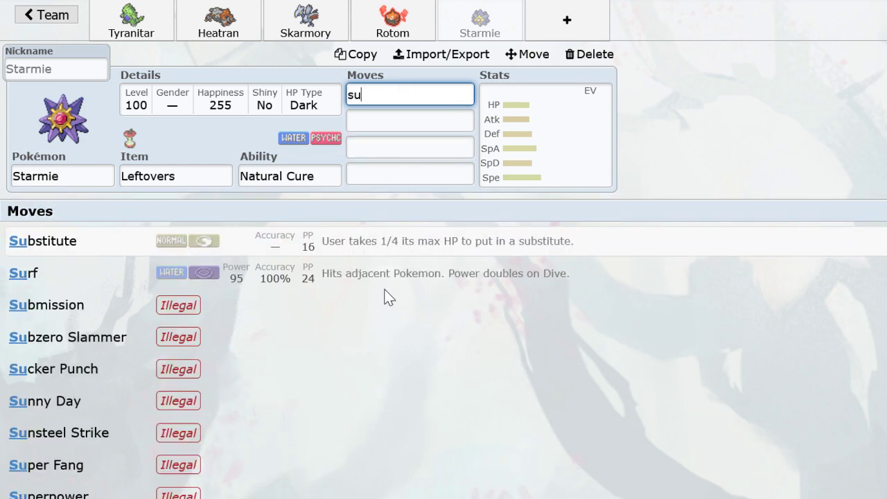
{"action": "left_click", "coordinate": [416, 283]}
{"action": "type", "text": "rapi"}
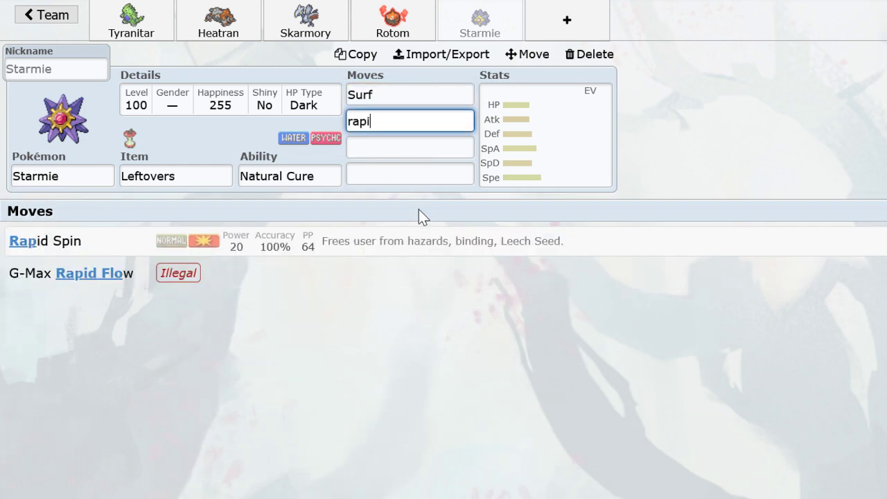
{"action": "type", "text": "dr"}
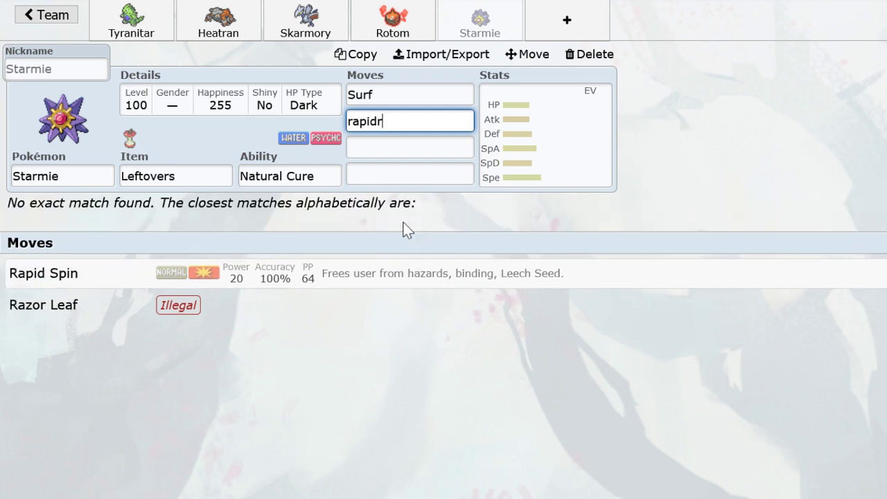
{"action": "key", "text": "BackSpace"}
{"action": "left_click", "coordinate": [368, 254]}
{"action": "type", "text": "reco"}
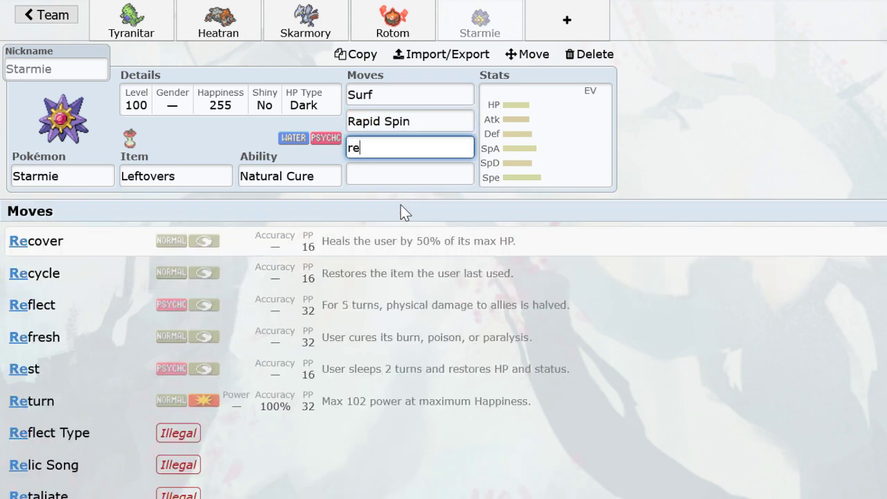
{"action": "left_click", "coordinate": [380, 257]}
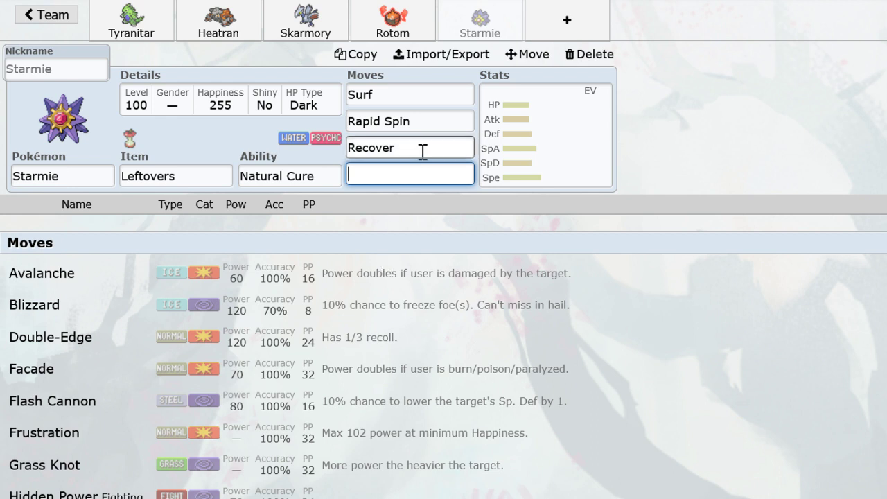
Give Starmie a Bold nature and an EV spread of 248 HP, 176 Defense and 56 Speed.
{"action": "left_click", "coordinate": [499, 156]}
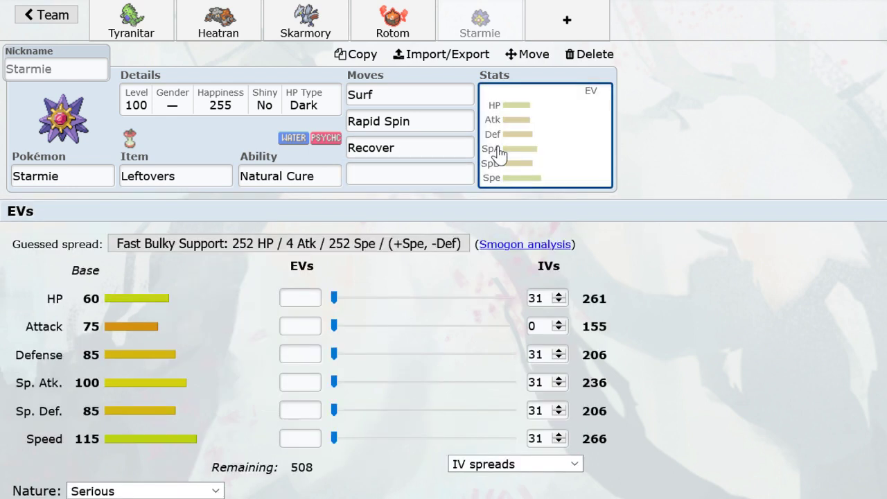
{"action": "left_click", "coordinate": [191, 496]}
{"action": "key", "text": "n"}
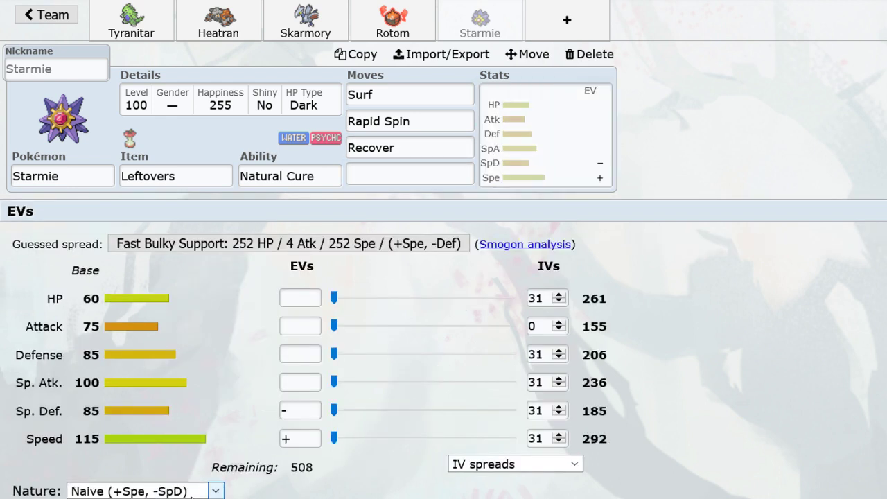
{"action": "key", "text": "b"}
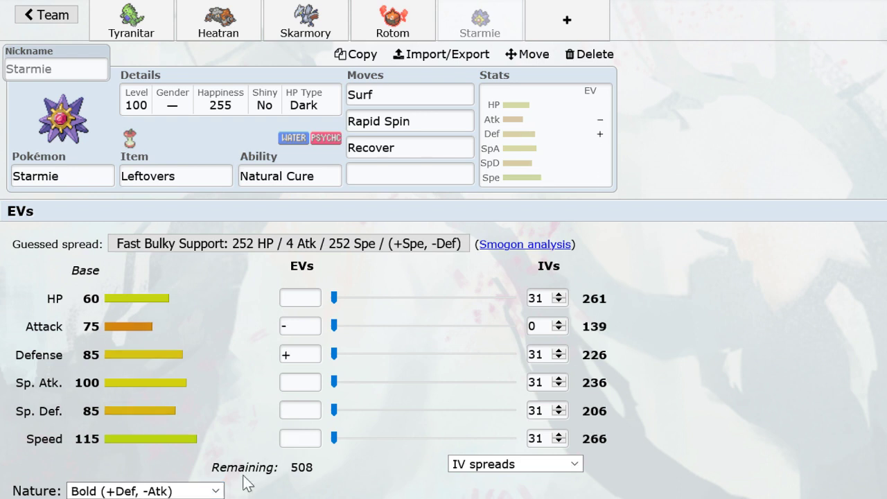
{"action": "left_click_drag", "start_coordinate": [337, 299], "coordinate": [509, 312]}
{"action": "left_click_drag", "start_coordinate": [333, 355], "coordinate": [359, 354]}
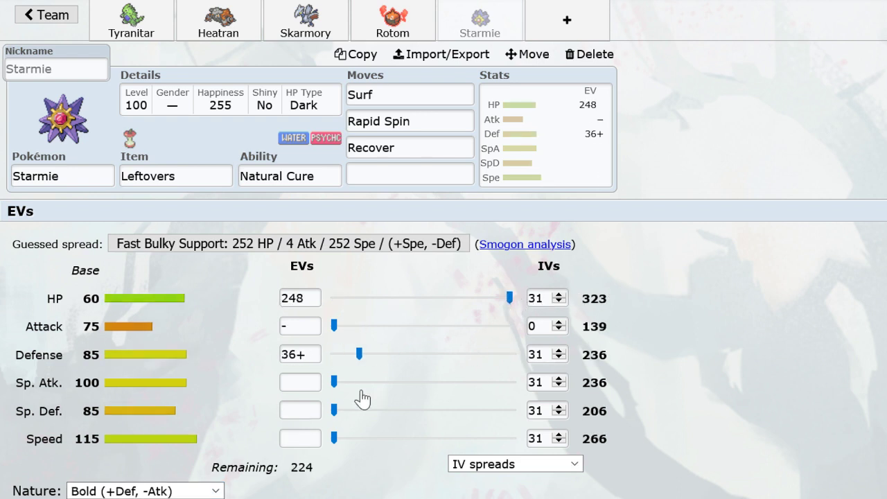
{"action": "left_click_drag", "start_coordinate": [334, 438], "coordinate": [375, 447]}
{"action": "left_click_drag", "start_coordinate": [359, 355], "coordinate": [458, 364]}
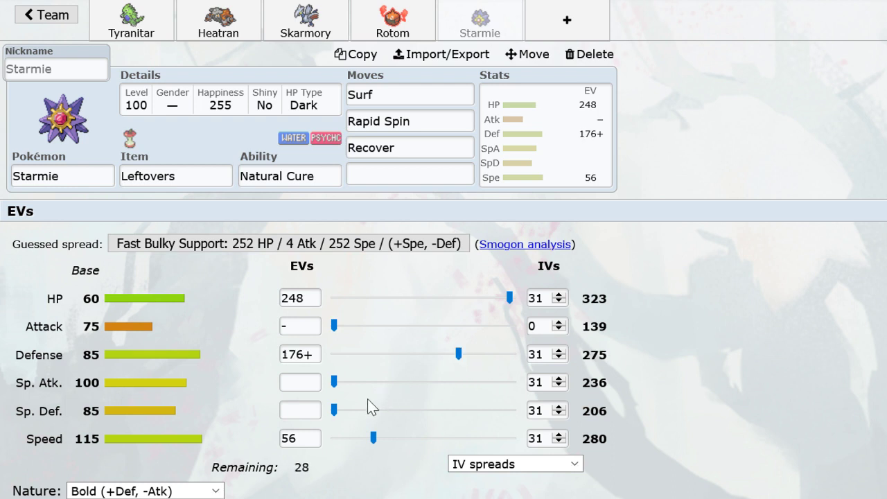
{"action": "left_click", "coordinate": [341, 388]}
{"action": "left_click", "coordinate": [342, 386]}
{"action": "left_click", "coordinate": [345, 411]}
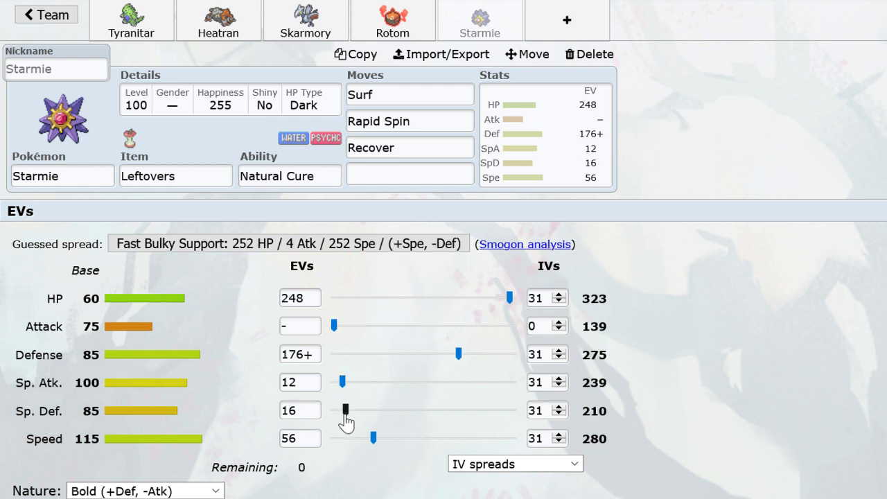
{"action": "left_click_drag", "start_coordinate": [345, 416], "coordinate": [273, 382]}
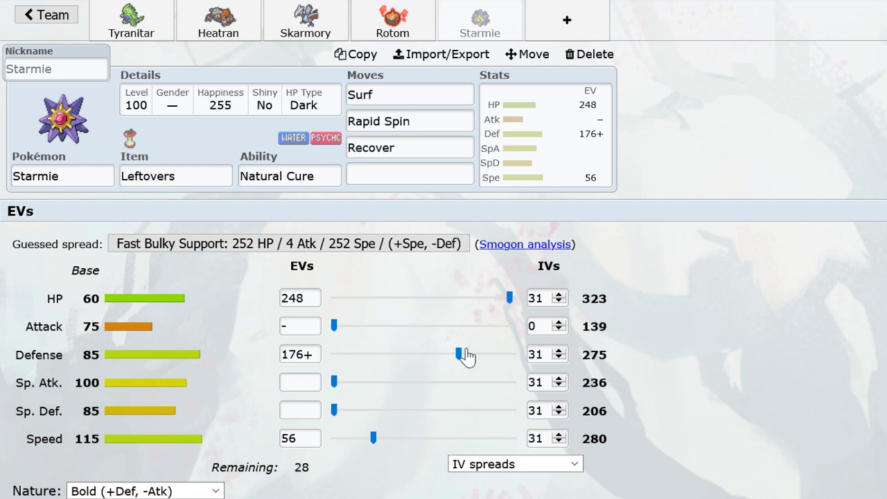
Adjust Starmie's EVs to 252 HP and 200 Defense.
{"action": "left_click_drag", "start_coordinate": [462, 353], "coordinate": [506, 174]}
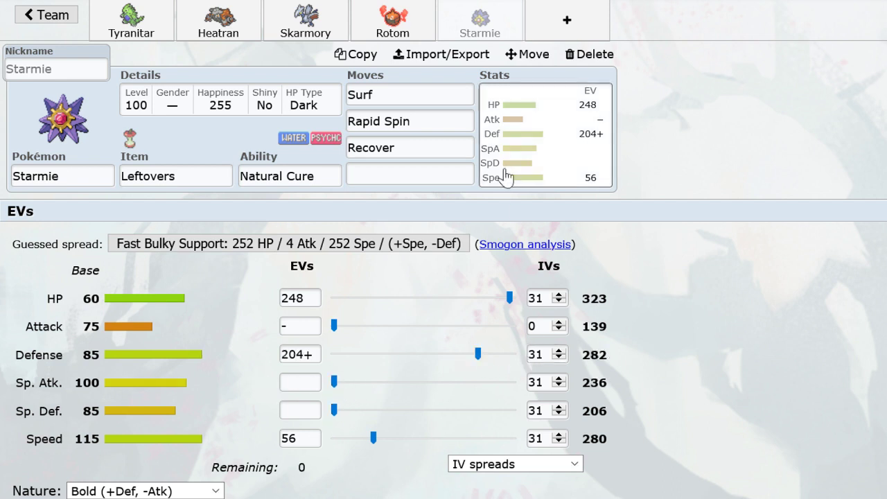
{"action": "left_click", "coordinate": [478, 359]}
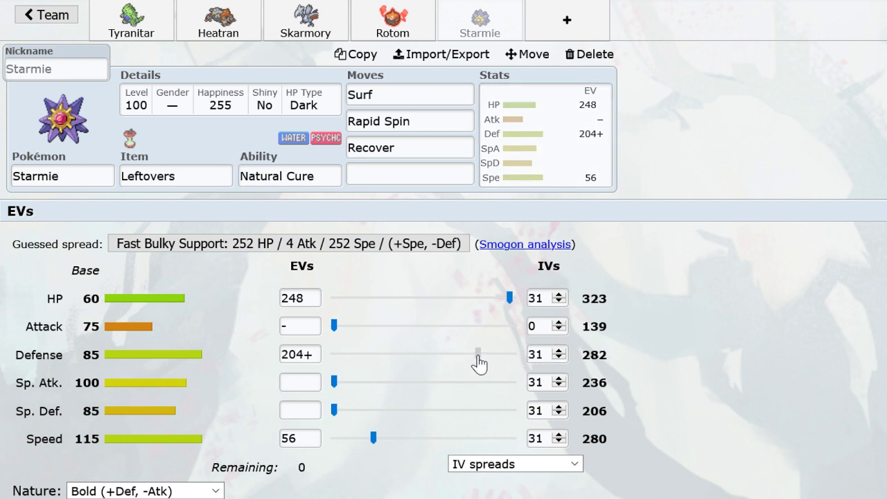
{"action": "mouse_move", "coordinate": [478, 359]}
{"action": "left_mouse_down"}
{"action": "mouse_move", "coordinate": [477, 389]}
{"action": "mouse_move", "coordinate": [476, 373]}
{"action": "left_mouse_up"}
{"action": "left_click", "coordinate": [475, 356]}
{"action": "left_click", "coordinate": [514, 300]}
{"action": "left_click", "coordinate": [435, 136]}
{"action": "left_click", "coordinate": [554, 158]}
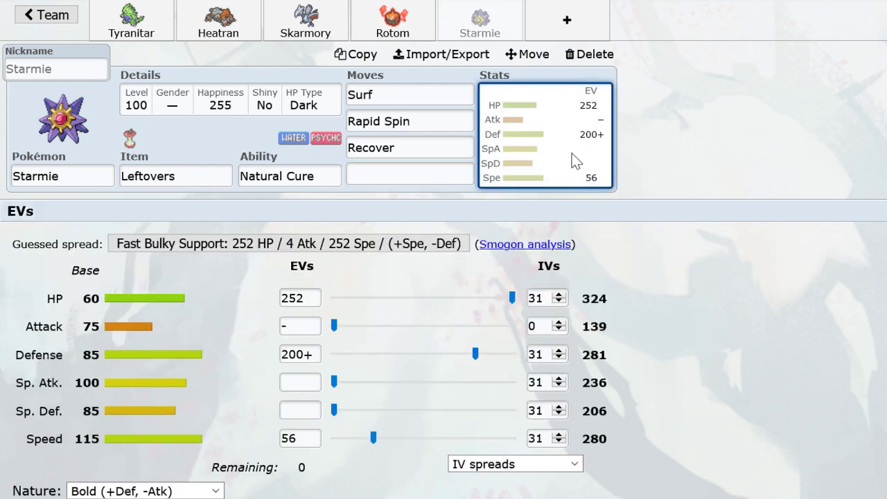
Set Starmie's fourth move to Thunderbolt.
{"action": "left_click", "coordinate": [419, 151]}
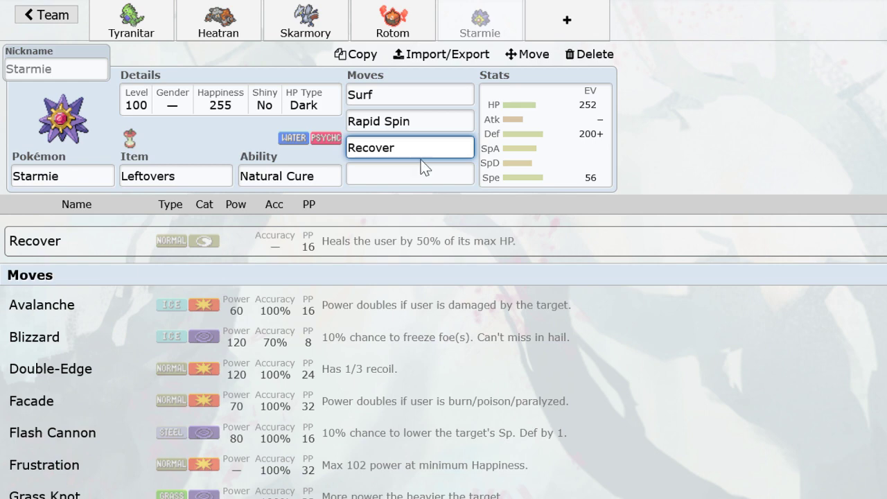
{"action": "left_click", "coordinate": [422, 172]}
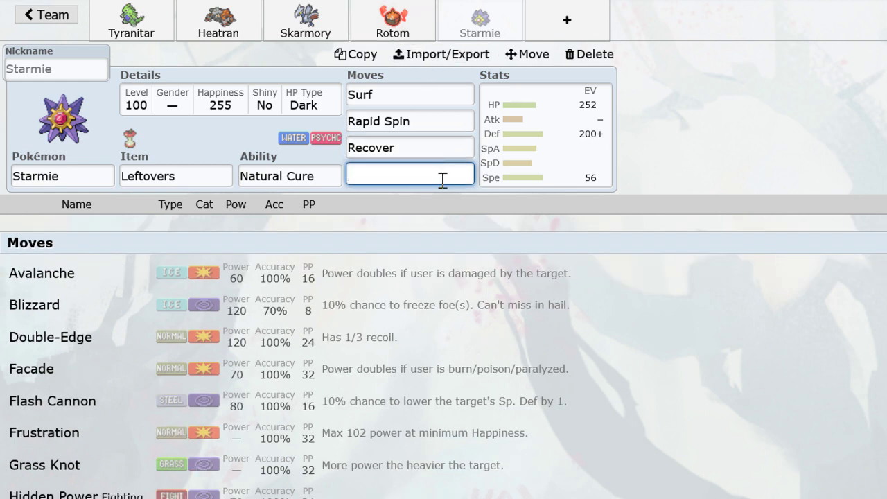
{"action": "type", "text": "thun"}
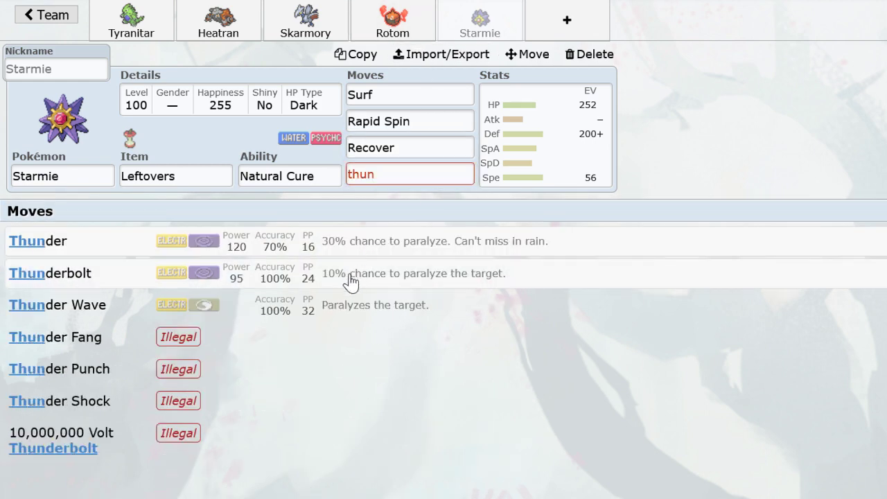
{"action": "left_click", "coordinate": [348, 277]}
Rework Heatran's EVs to 248 HP, 248 Special Defense and 12 Speed, with none in Special Attack.
{"action": "left_click", "coordinate": [244, 15]}
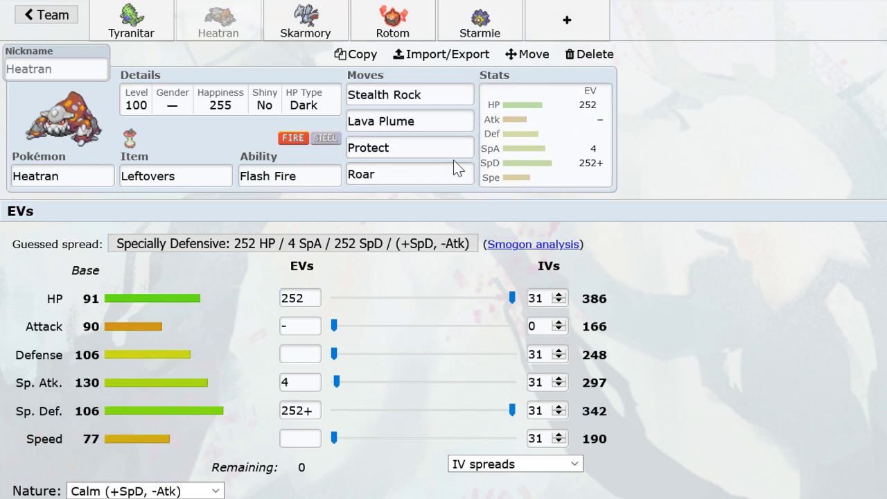
{"action": "left_click_drag", "start_coordinate": [334, 382], "coordinate": [327, 383]}
{"action": "left_click", "coordinate": [357, 438]}
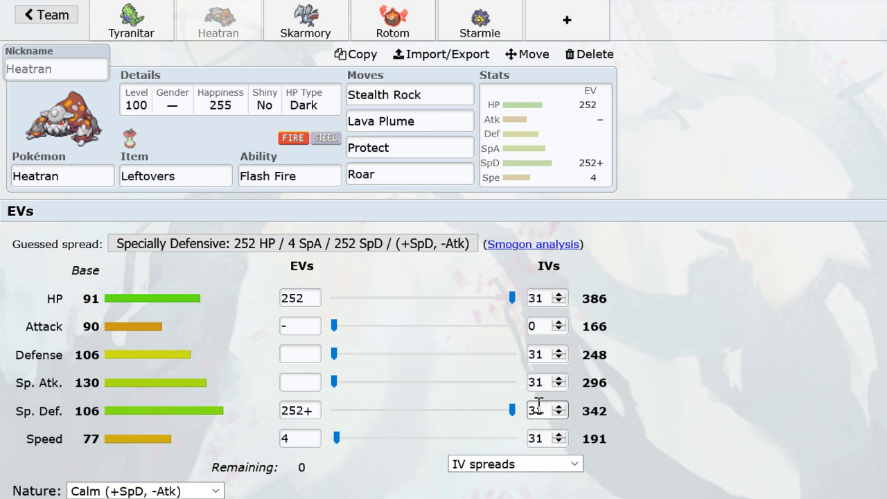
{"action": "left_click_drag", "start_coordinate": [513, 416], "coordinate": [511, 416]}
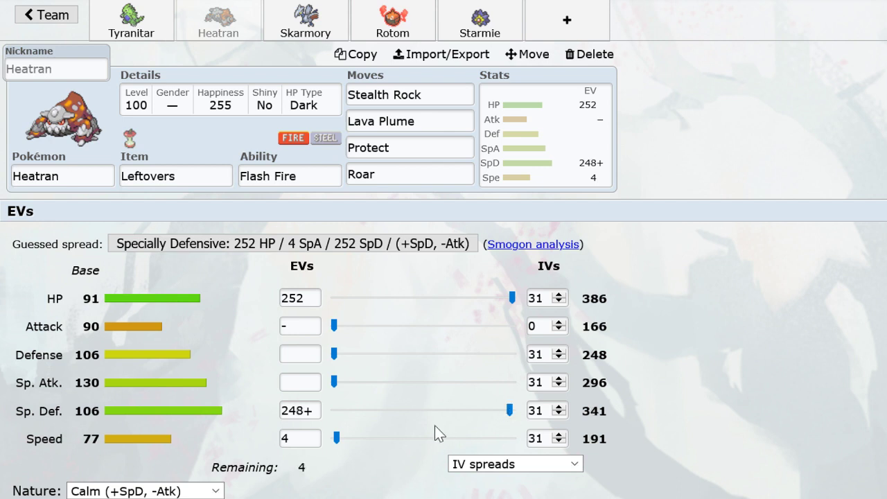
{"action": "left_click", "coordinate": [422, 439]}
{"action": "left_click_drag", "start_coordinate": [512, 299], "coordinate": [511, 305]}
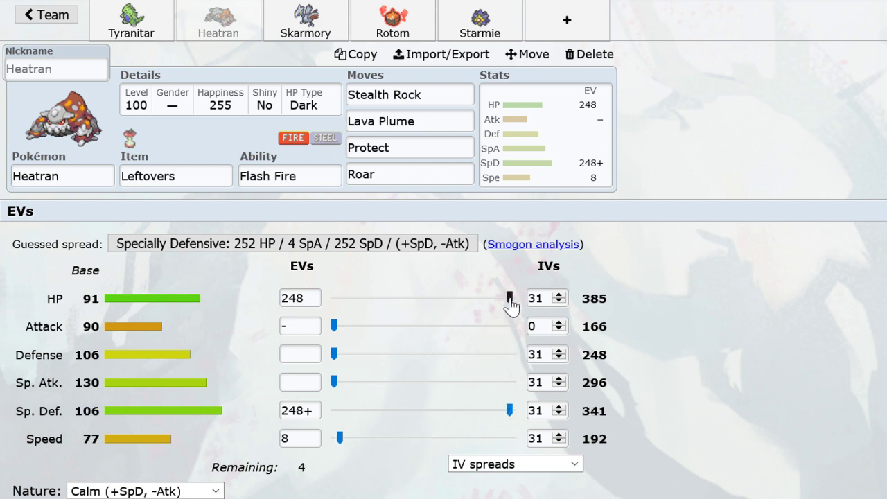
{"action": "left_click", "coordinate": [357, 438]}
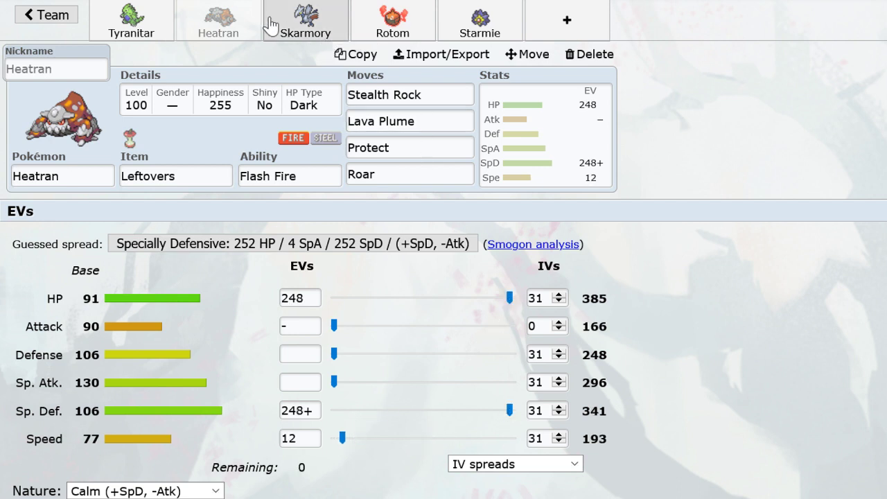
Add Gliscor as the sixth team member and give it Leftovers as its item.
{"action": "left_click", "coordinate": [469, 21]}
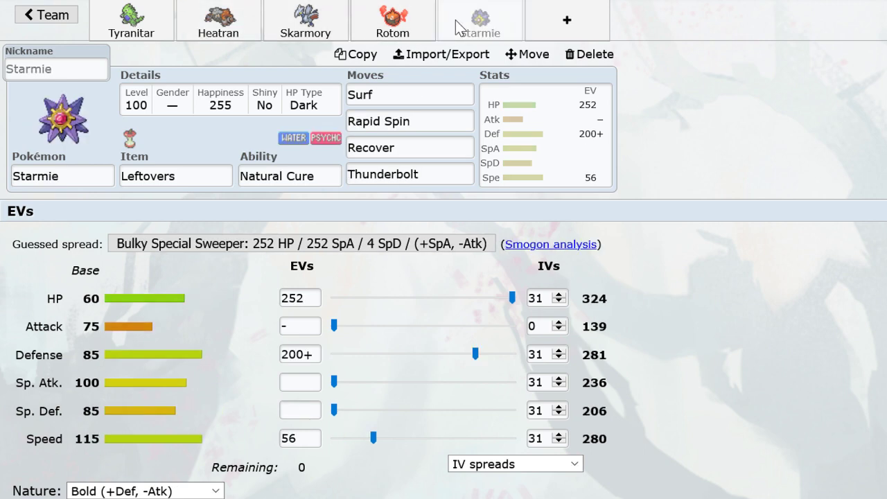
{"action": "left_click", "coordinate": [604, 25]}
{"action": "type", "text": "gliscco"}
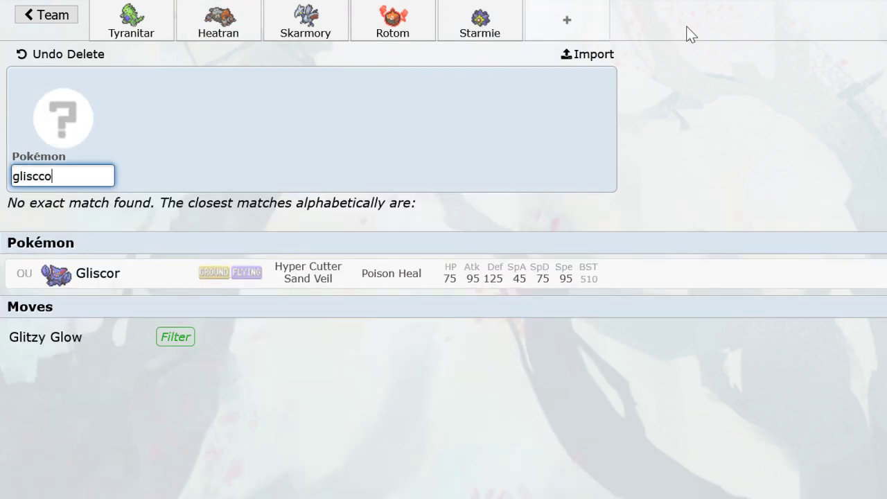
{"action": "key", "text": "Return"}
{"action": "type", "text": "left"}
{"action": "key", "text": "Return"}
Give Gliscor the moves Earthquake, Taunt, U-turn and Roost, and put 252 EVs into HP.
{"action": "type", "text": "ea"}
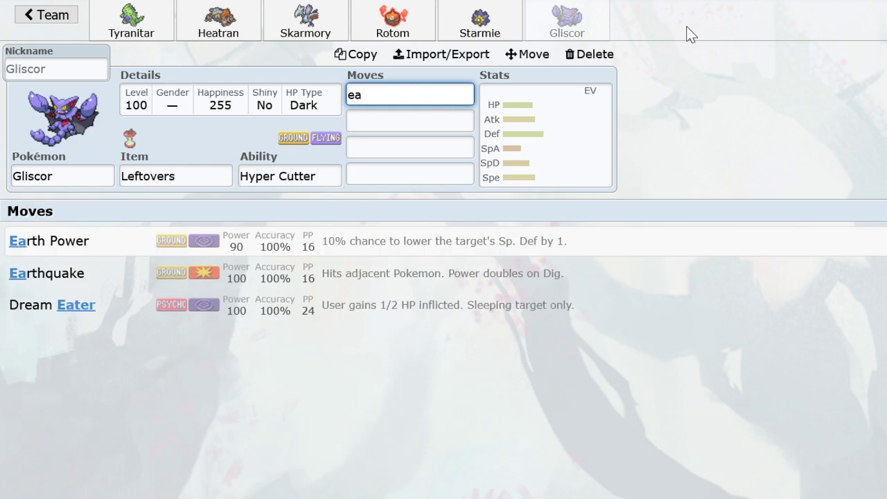
{"action": "left_click", "coordinate": [399, 280]}
{"action": "type", "text": "a"}
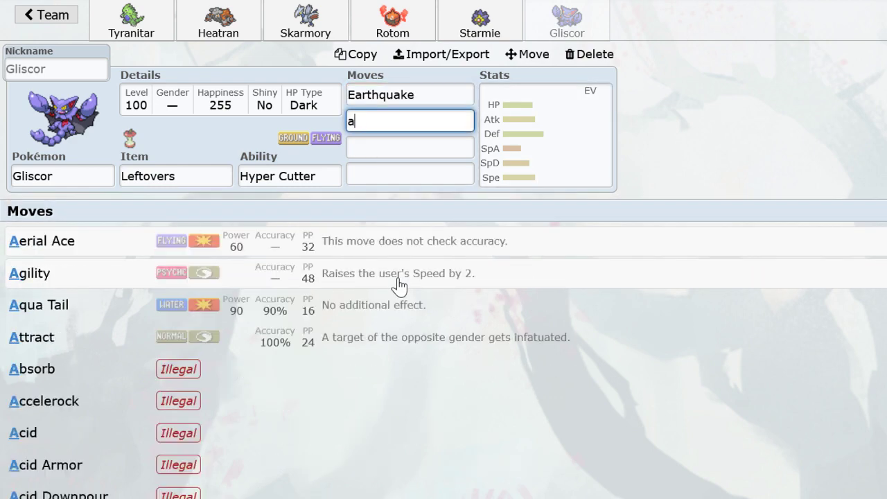
{"action": "key", "text": "BackSpace"}
{"action": "type", "text": "taunt"}
{"action": "key", "text": "Return"}
{"action": "type", "text": "u"}
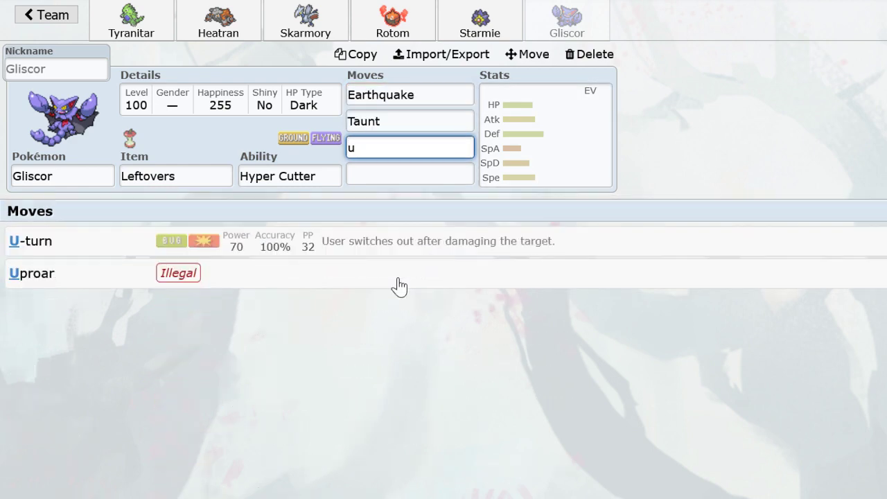
{"action": "left_click", "coordinate": [357, 241]}
{"action": "type", "text": "roos"}
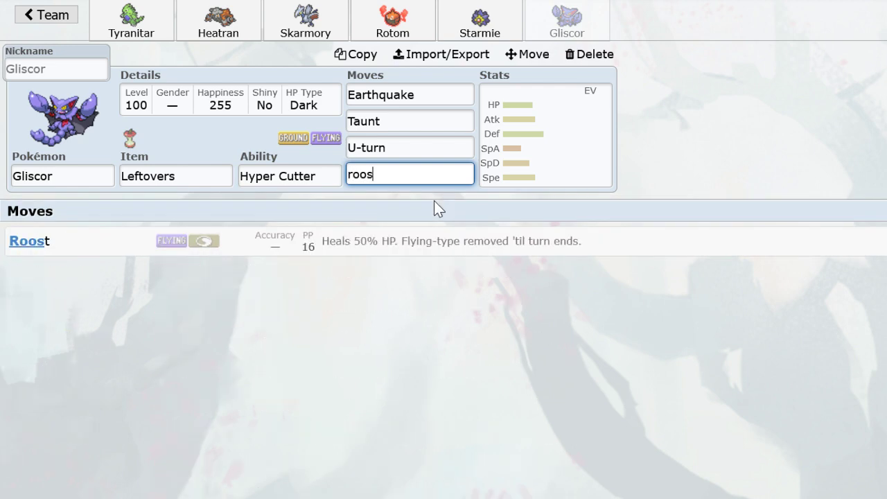
{"action": "type", "text": "t"}
{"action": "key", "text": "Return"}
{"action": "left_click_drag", "start_coordinate": [334, 298], "coordinate": [540, 304]}
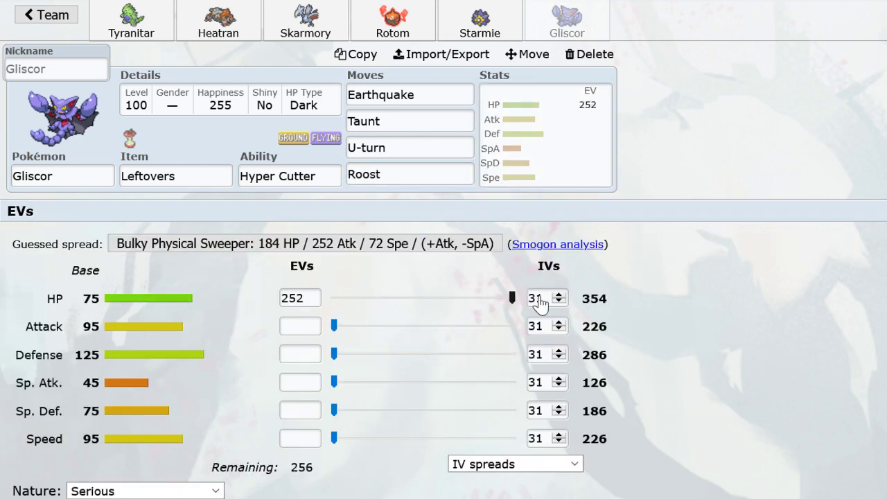
Review the moves, items and EV spreads of Heatran, Tyranitar, Skarmory and Gliscor.
{"action": "left_click", "coordinate": [225, 46]}
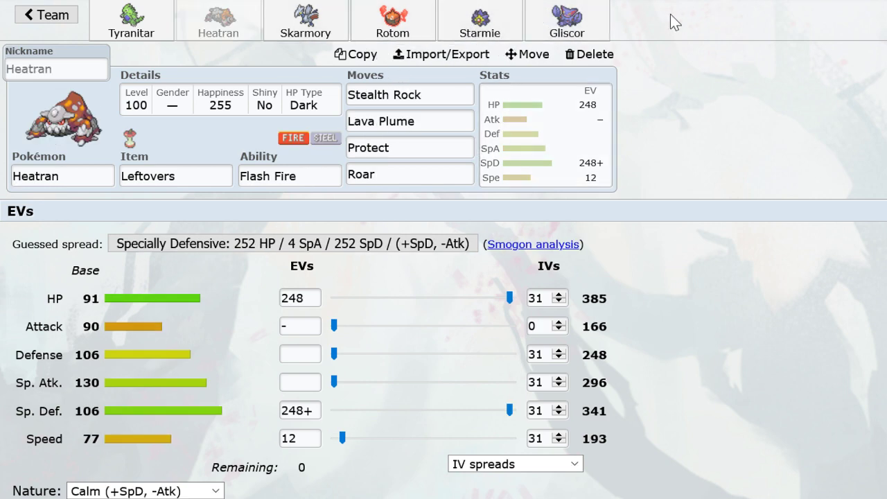
{"action": "left_click", "coordinate": [109, 31]}
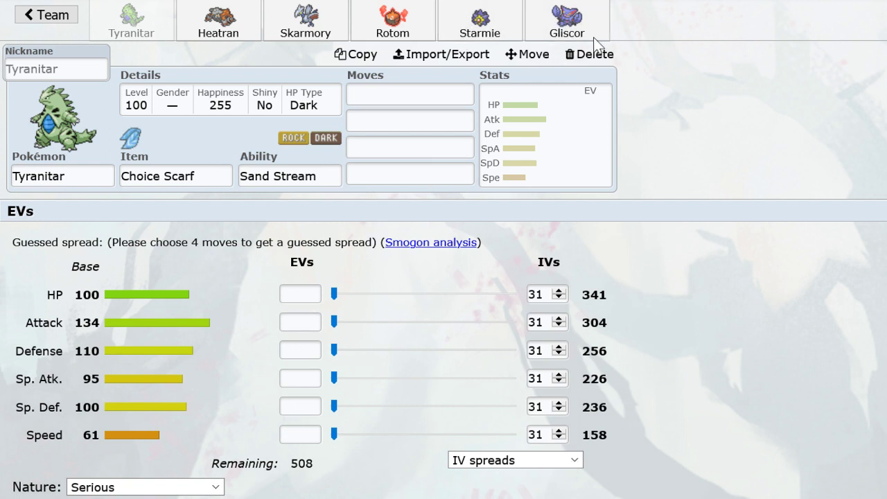
{"action": "left_click", "coordinate": [572, 24]}
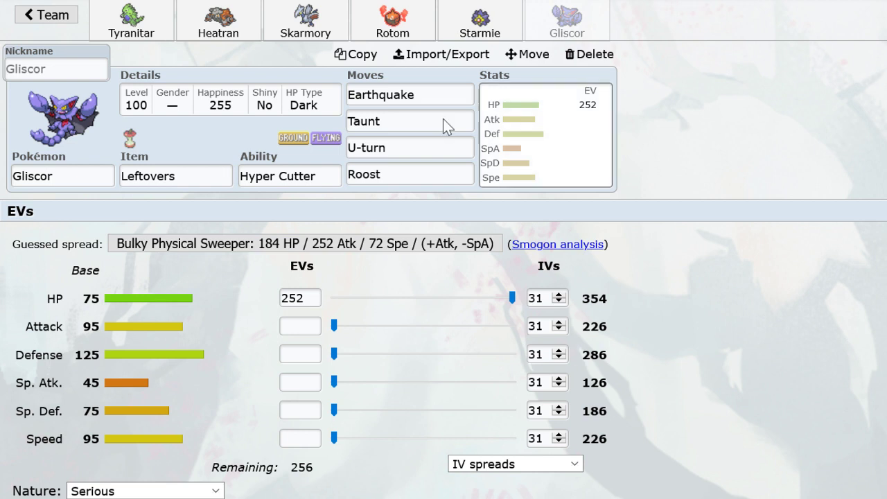
{"action": "left_click", "coordinate": [537, 167]}
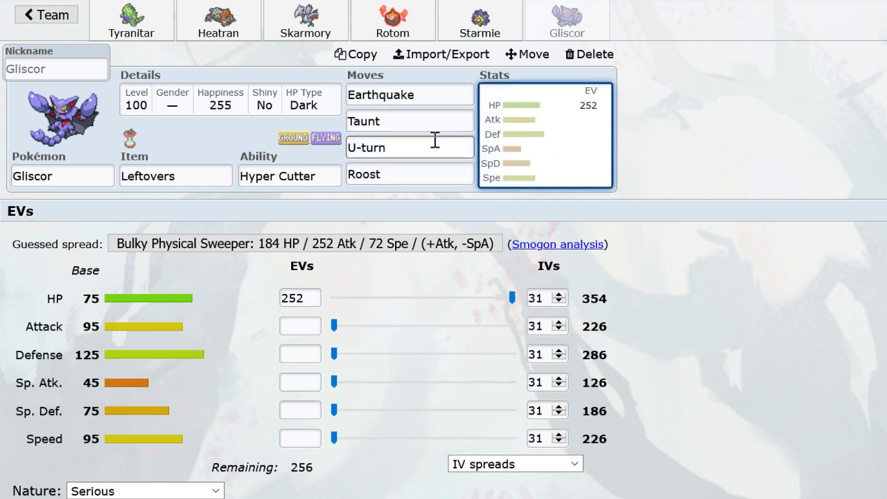
{"action": "left_click", "coordinate": [115, 25]}
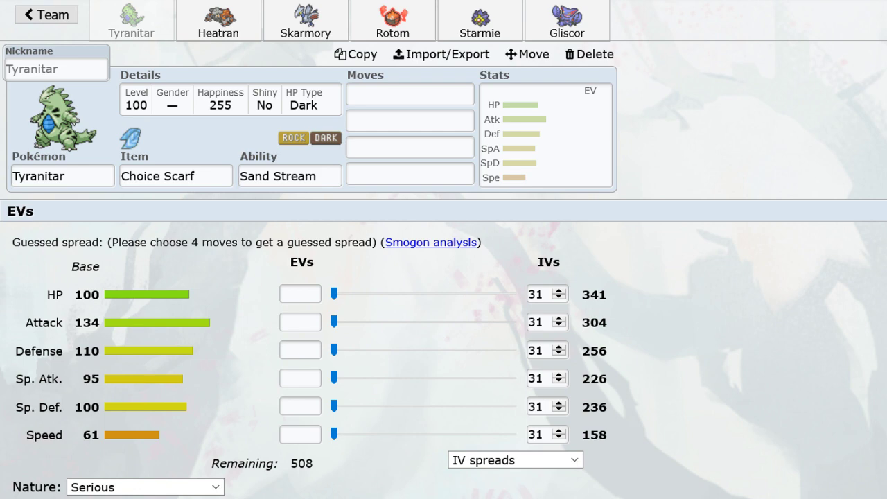
{"action": "left_click", "coordinate": [305, 21]}
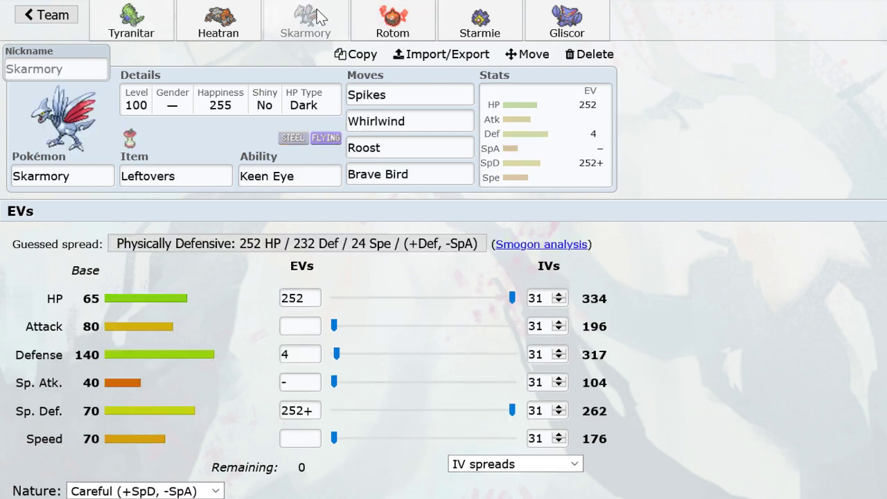
{"action": "left_click", "coordinate": [218, 21]}
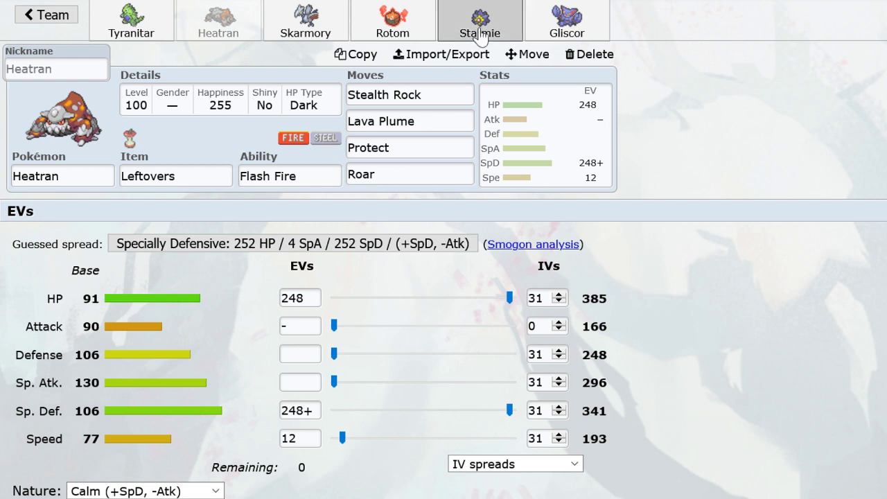
{"action": "left_click", "coordinate": [572, 22]}
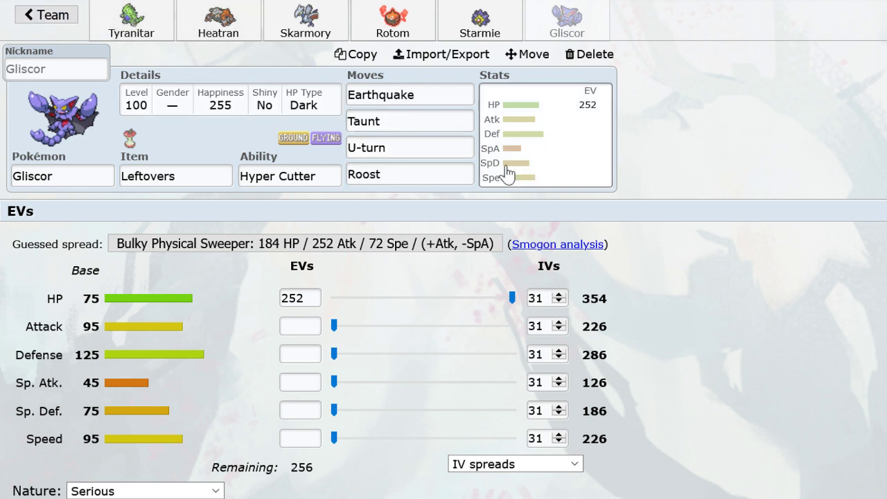
{"action": "left_click", "coordinate": [437, 124]}
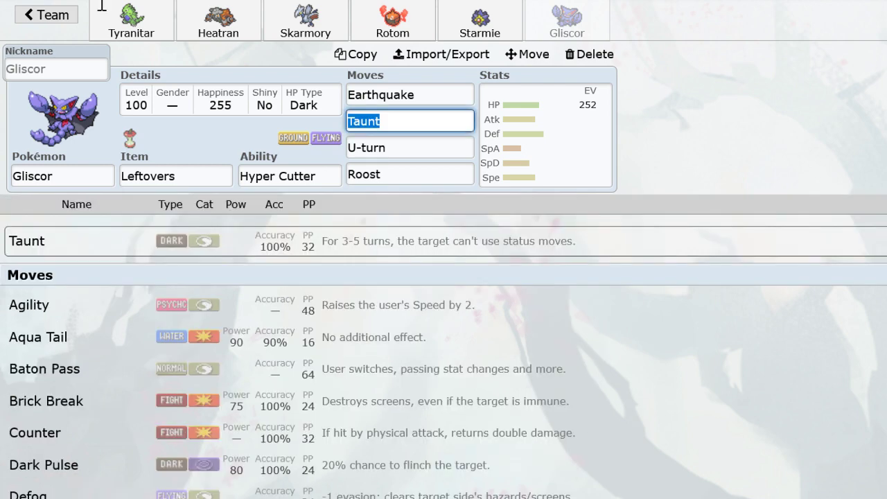
{"action": "left_click", "coordinate": [124, 26]}
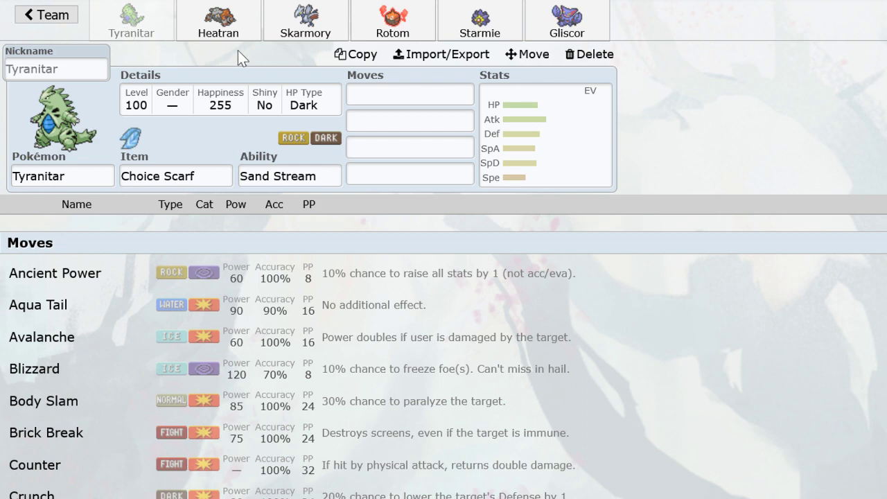
Review the moves, items and EV spreads of Starmie and Gliscor alongside Tyranitar's EVs.
{"action": "left_click", "coordinate": [495, 27]}
{"action": "left_click", "coordinate": [545, 131]}
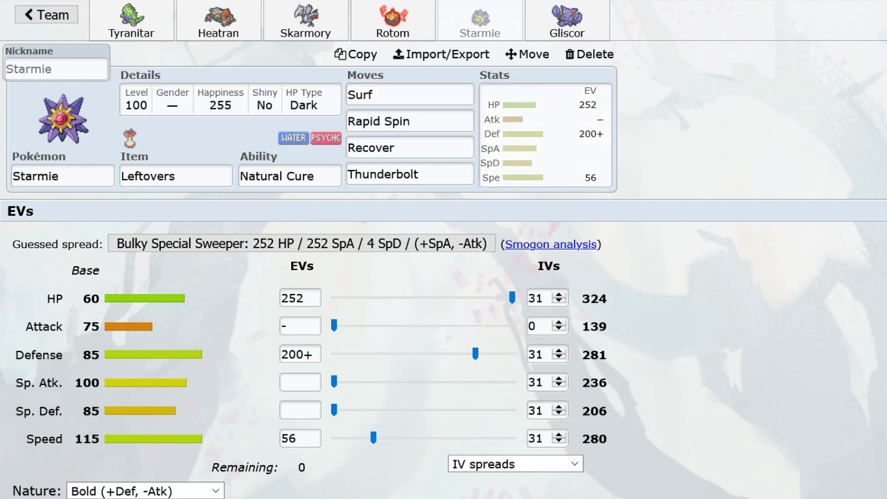
{"action": "left_click", "coordinate": [690, 316]}
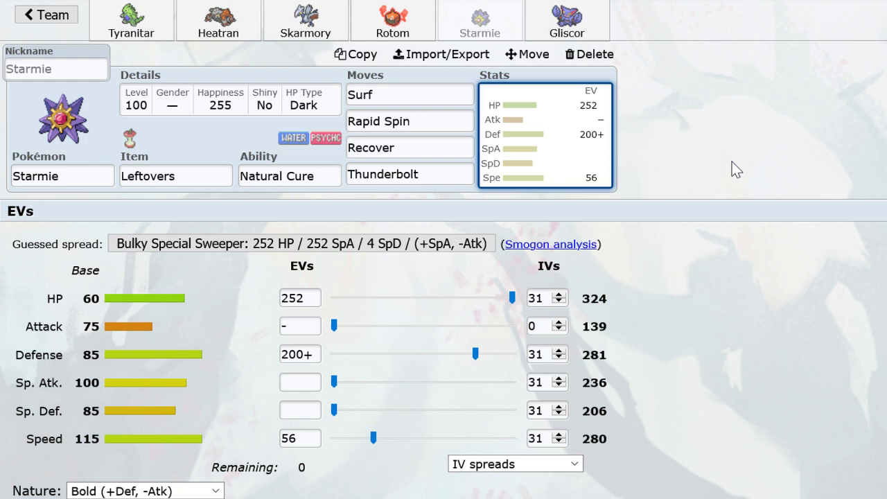
{"action": "left_click", "coordinate": [598, 24]}
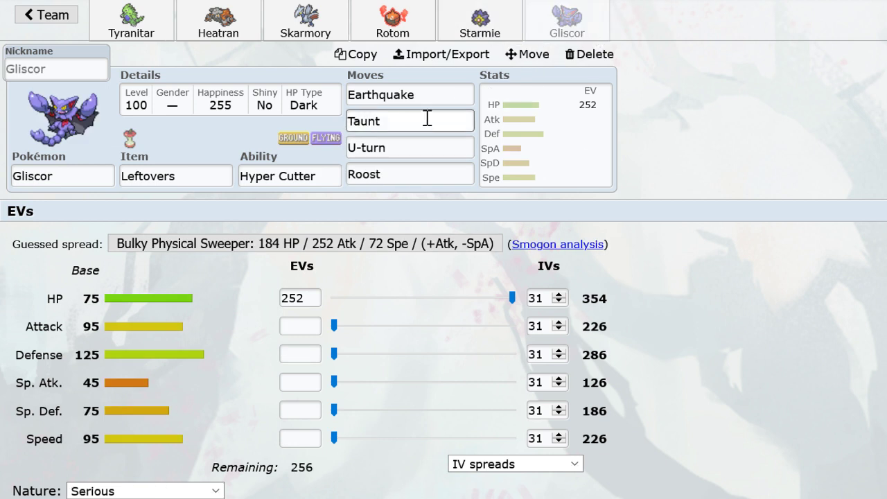
{"action": "left_click", "coordinate": [121, 33]}
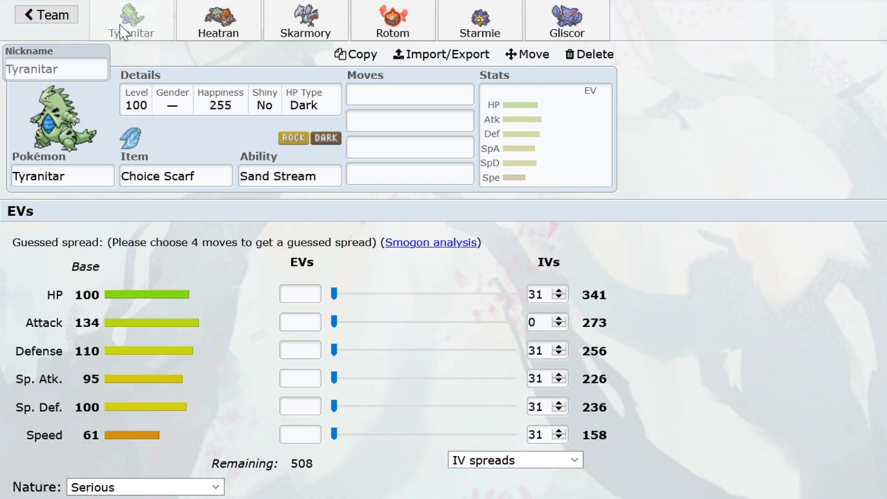
{"action": "left_click", "coordinate": [485, 21]}
{"action": "left_click", "coordinate": [583, 24]}
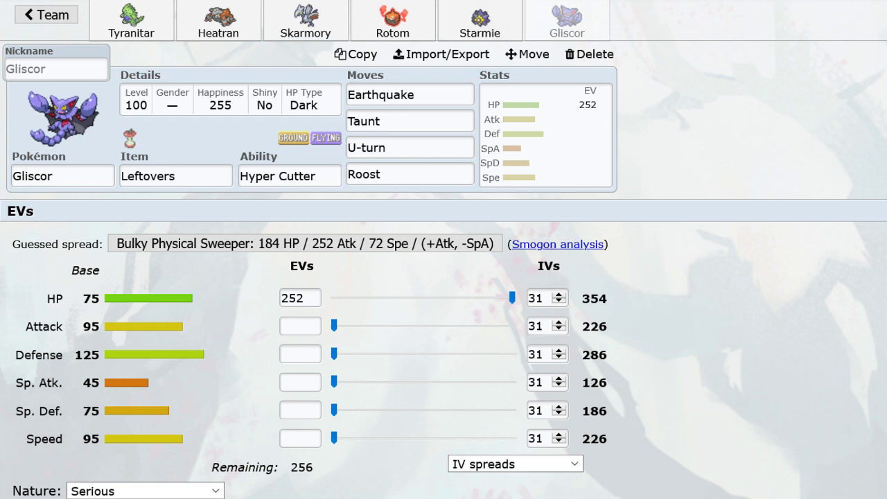
Give Tyranitar Ice Beam as its first move.
{"action": "left_click", "coordinate": [111, 27]}
{"action": "left_click", "coordinate": [411, 101]}
{"action": "type", "text": "icebe"}
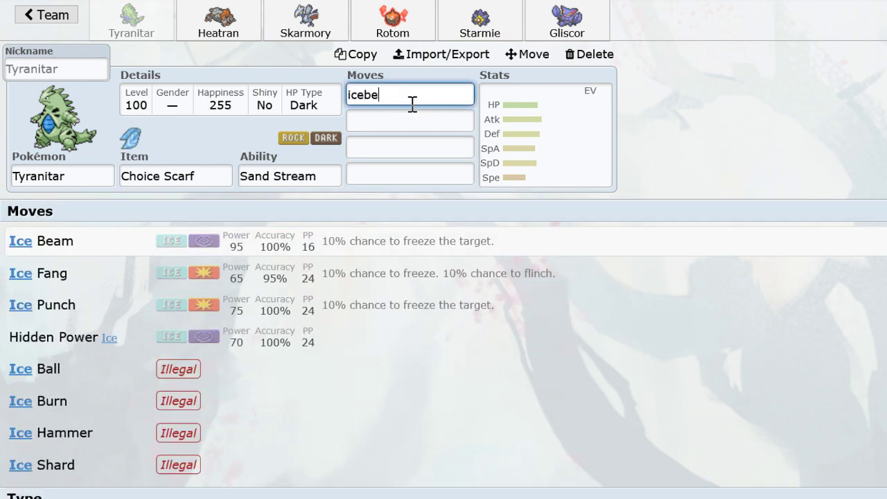
{"action": "type", "text": "am"}
{"action": "key", "text": "Return"}
Set Tyranitar's EVs to 252 Attack, 4 Special Attack and 252 Speed, with a Hasty nature.
{"action": "left_click", "coordinate": [592, 186]}
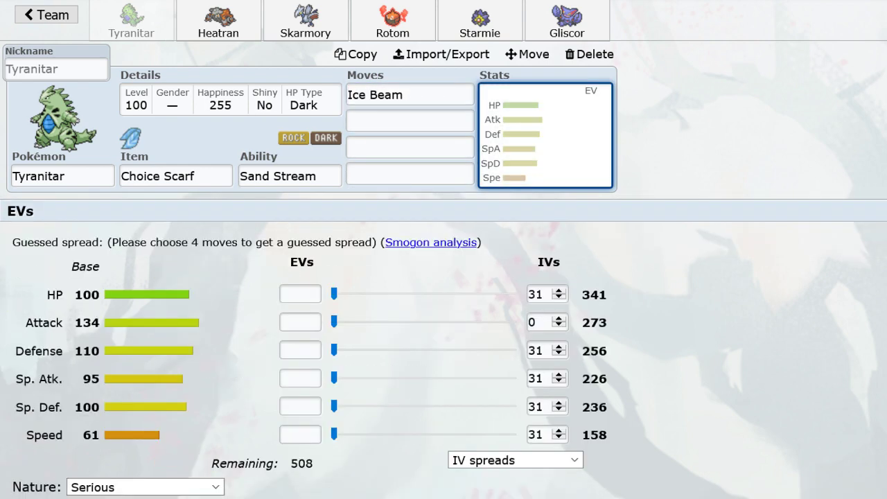
{"action": "left_click_drag", "start_coordinate": [354, 326], "coordinate": [673, 283]}
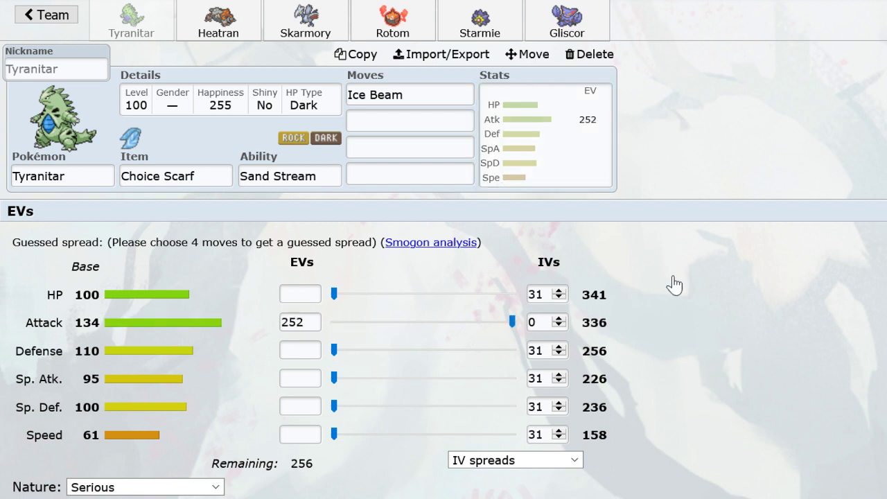
{"action": "left_click_drag", "start_coordinate": [356, 434], "coordinate": [678, 408]}
{"action": "left_click", "coordinate": [350, 377]}
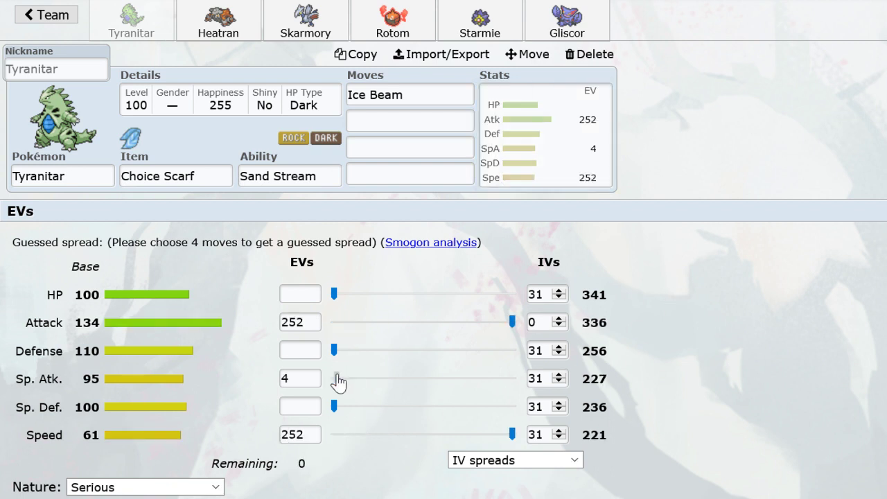
{"action": "left_click", "coordinate": [168, 489]}
{"action": "type", "text": "hasty"}
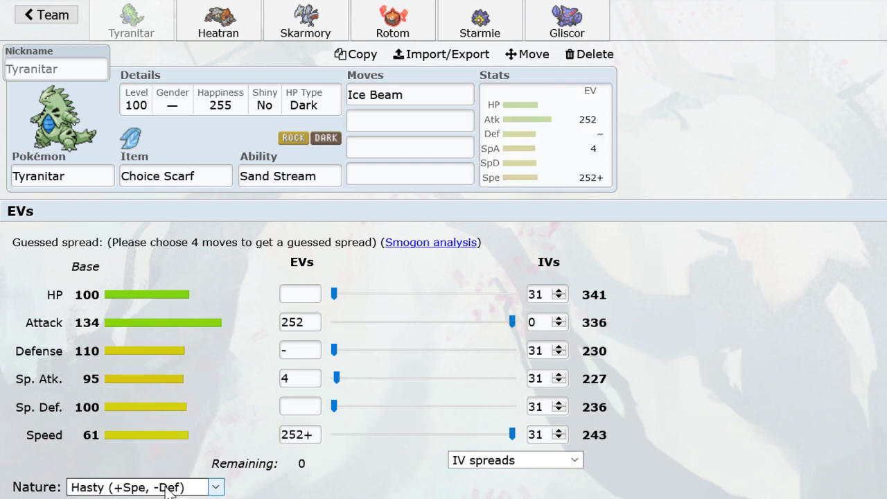
Fill Tyranitar's remaining move slots with Crunch, Pursuit and Superpower.
{"action": "left_click", "coordinate": [437, 117]}
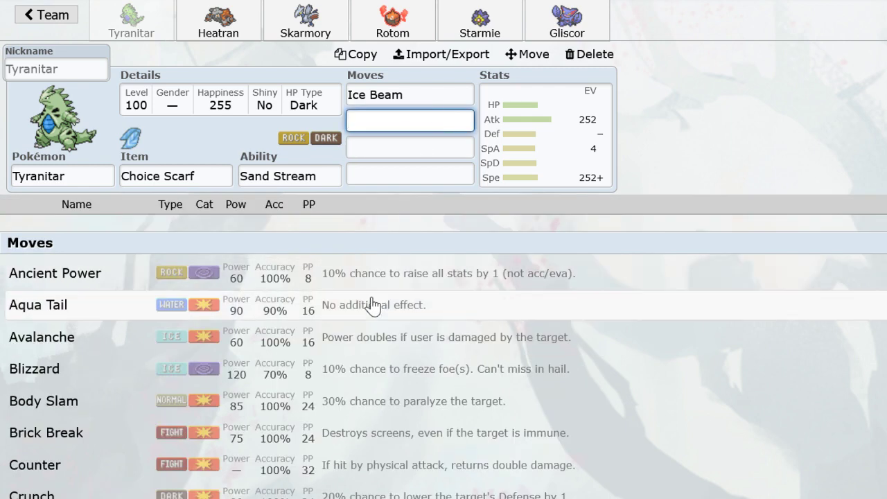
{"action": "scroll", "coordinate": [359, 359], "scroll_direction": "down", "scroll_amount": 3}
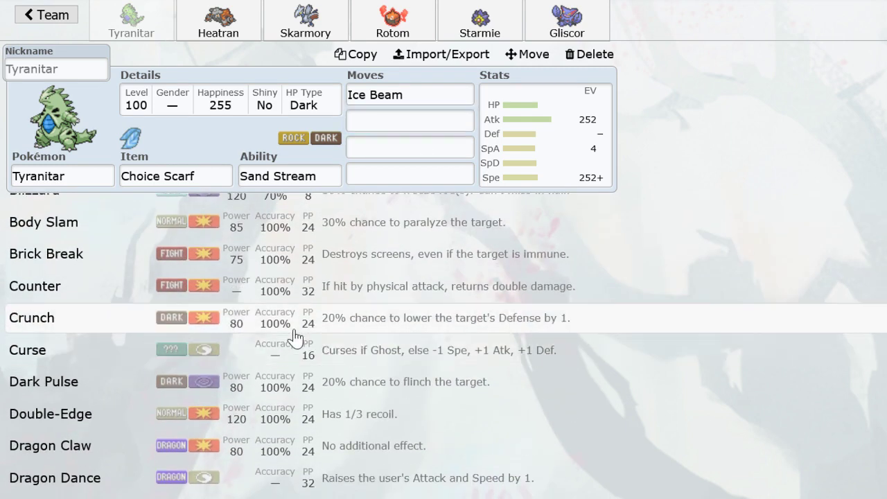
{"action": "left_click", "coordinate": [294, 337]}
{"action": "type", "text": "pu"}
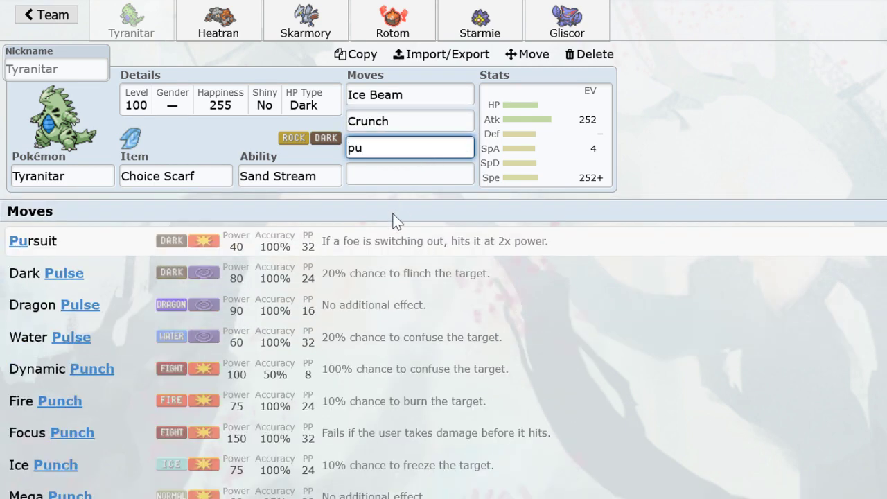
{"action": "left_click", "coordinate": [387, 229]}
{"action": "type", "text": "sup"}
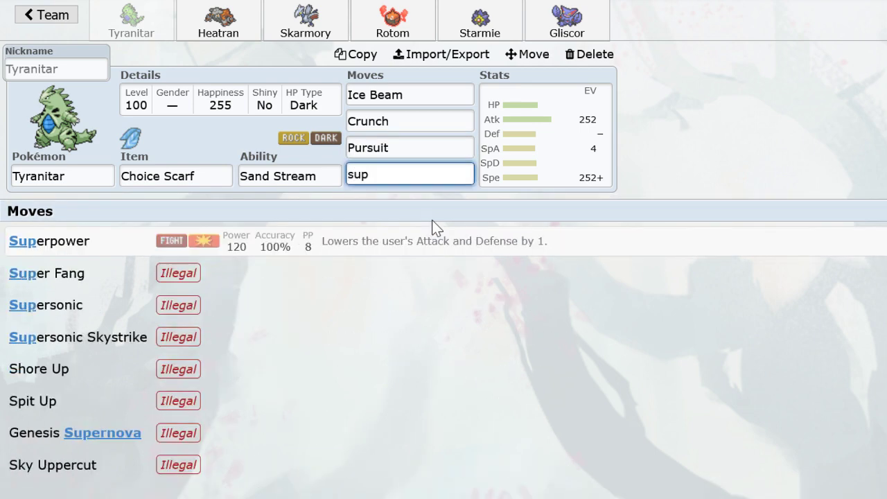
{"action": "left_click", "coordinate": [421, 229]}
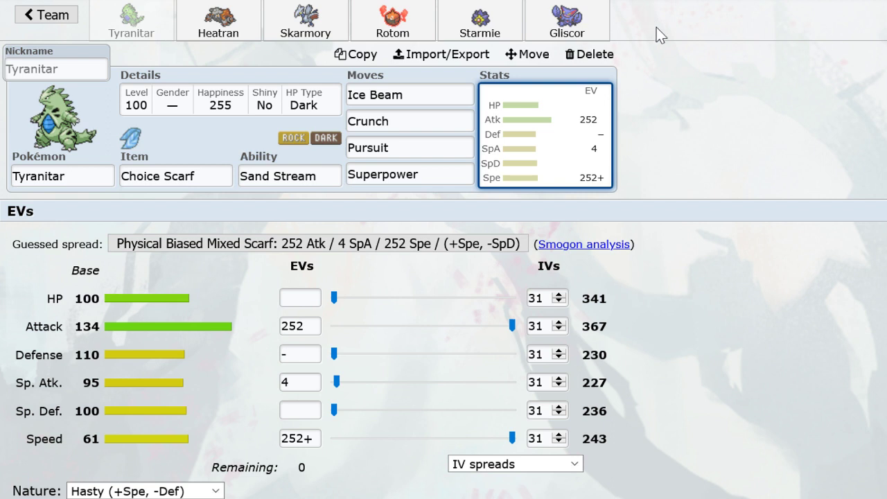
Check Skarmory's set, and read through the DP OU battle log on Pastebin turn by turn.
{"action": "left_click", "coordinate": [339, 21]}
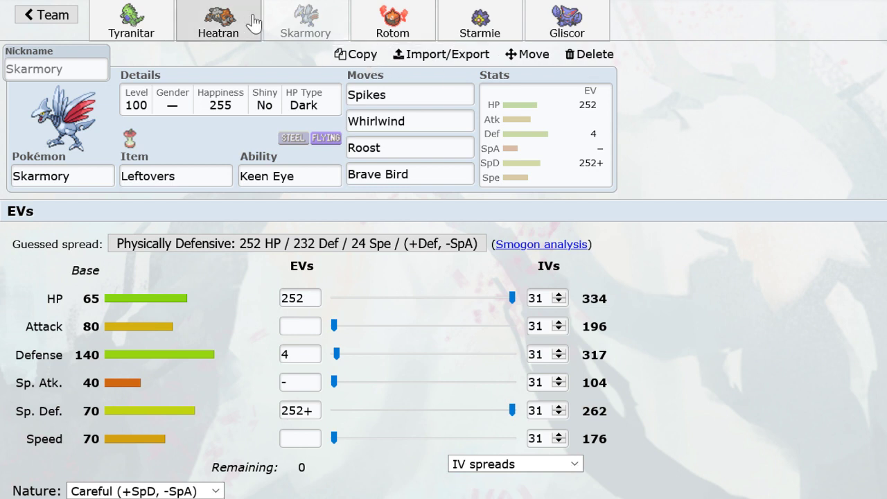
{"action": "left_click", "coordinate": [132, 23]}
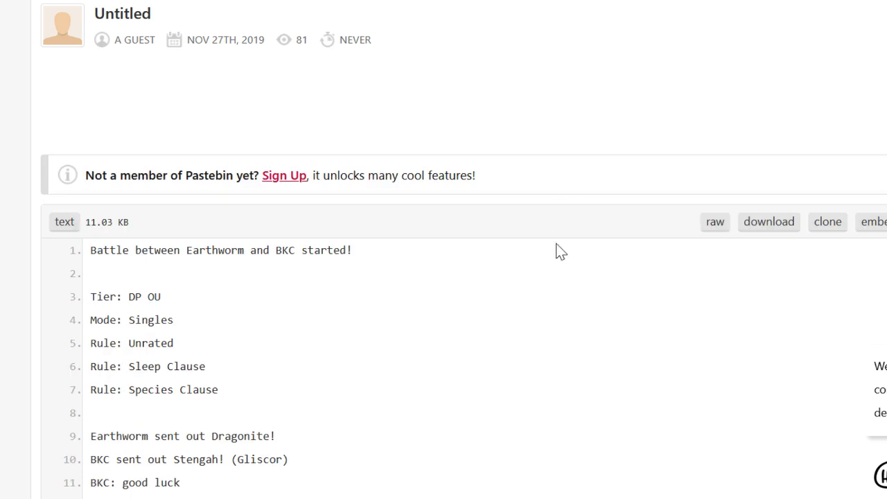
{"action": "scroll", "coordinate": [560, 251], "scroll_direction": "down", "scroll_amount": 3}
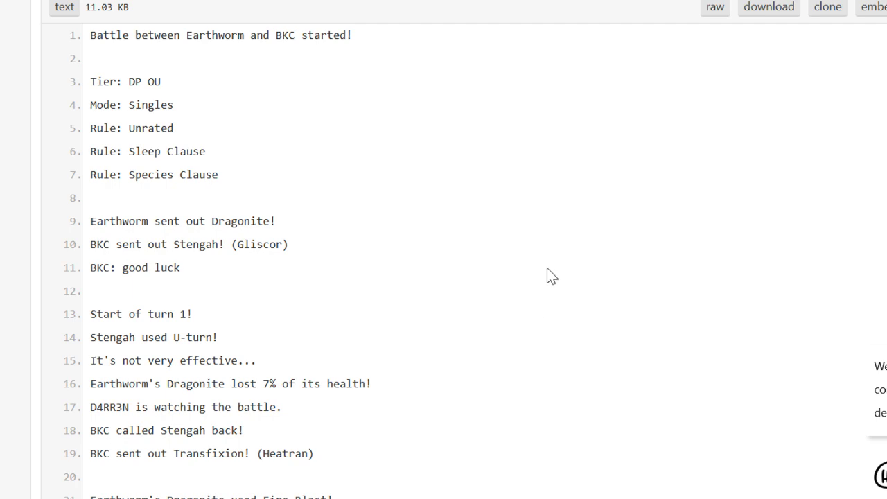
{"action": "scroll", "coordinate": [547, 268], "scroll_direction": "down", "scroll_amount": 14}
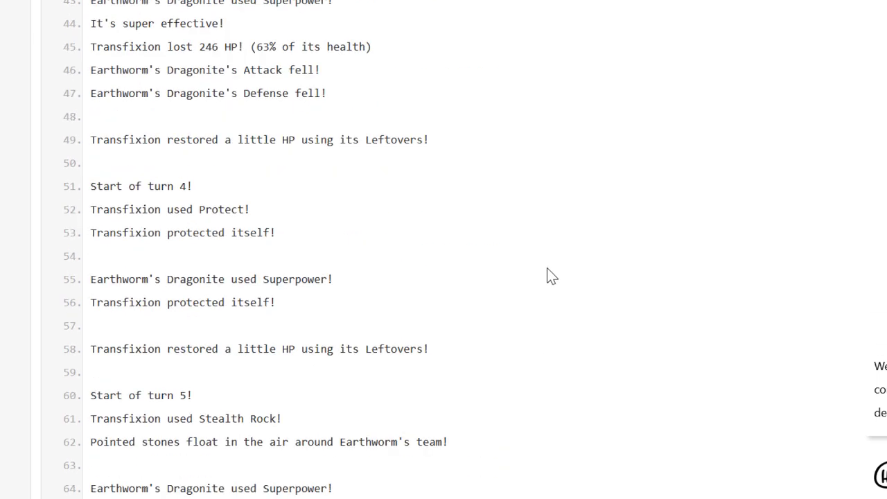
{"action": "scroll", "coordinate": [571, 261], "scroll_direction": "down", "scroll_amount": 7}
{"action": "scroll", "coordinate": [572, 267], "scroll_direction": "up", "scroll_amount": 14}
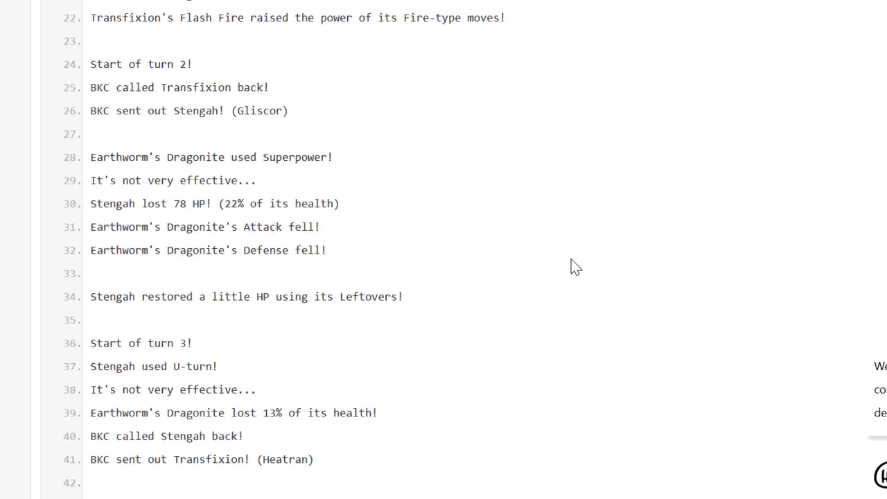
{"action": "scroll", "coordinate": [573, 267], "scroll_direction": "down", "scroll_amount": 14}
{"action": "scroll", "coordinate": [576, 268], "scroll_direction": "down", "scroll_amount": 7}
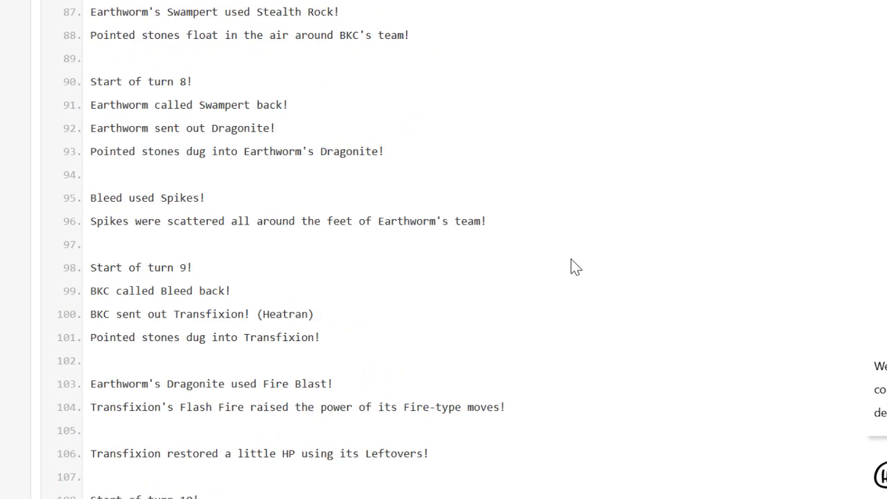
{"action": "scroll", "coordinate": [575, 267], "scroll_direction": "down", "scroll_amount": 7}
{"action": "scroll", "coordinate": [575, 267], "scroll_direction": "down", "scroll_amount": 14}
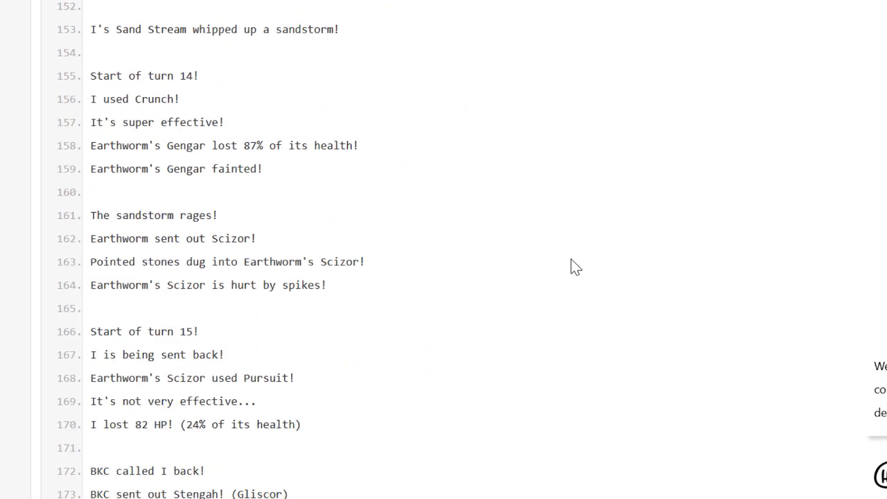
{"action": "scroll", "coordinate": [575, 268], "scroll_direction": "down", "scroll_amount": 18}
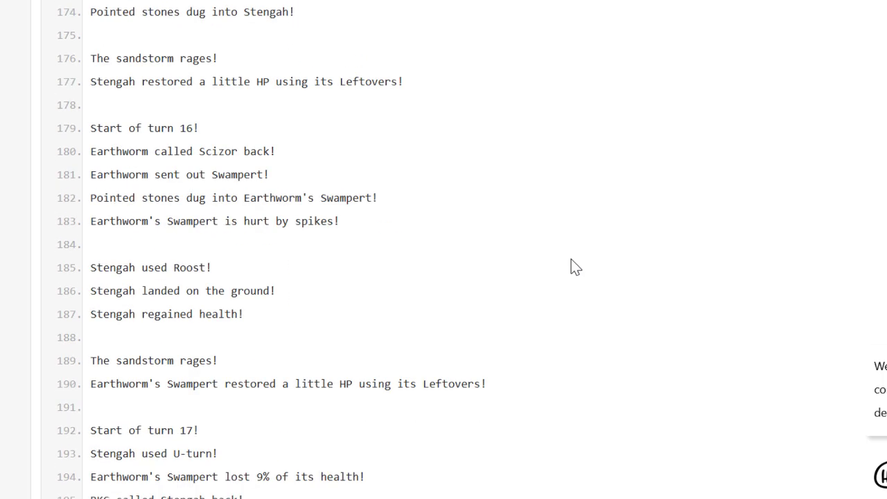
{"action": "scroll", "coordinate": [575, 268], "scroll_direction": "down", "scroll_amount": 11}
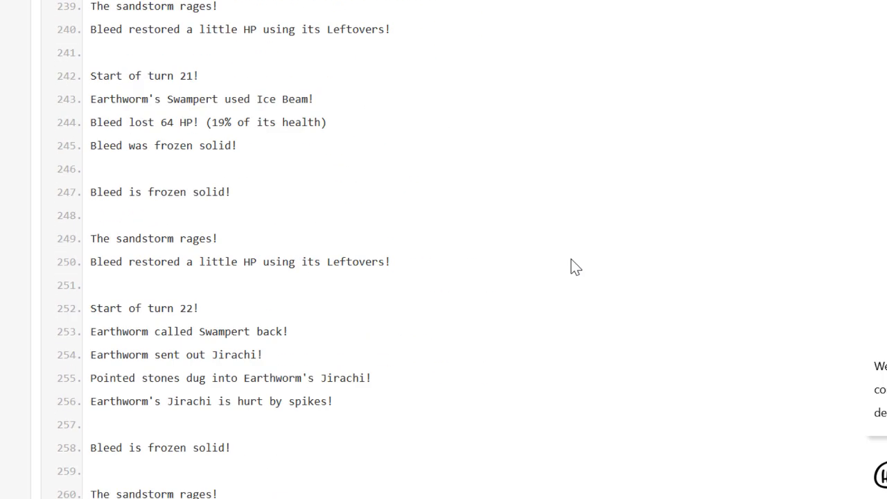
{"action": "scroll", "coordinate": [576, 268], "scroll_direction": "up", "scroll_amount": 7}
{"action": "scroll", "coordinate": [576, 267], "scroll_direction": "down", "scroll_amount": 7}
{"action": "scroll", "coordinate": [575, 268], "scroll_direction": "down", "scroll_amount": 20}
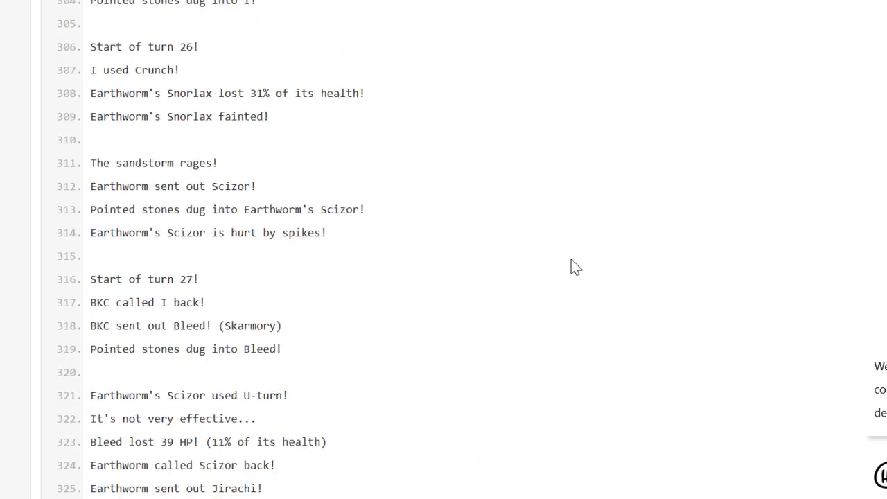
{"action": "scroll", "coordinate": [575, 268], "scroll_direction": "down", "scroll_amount": 20}
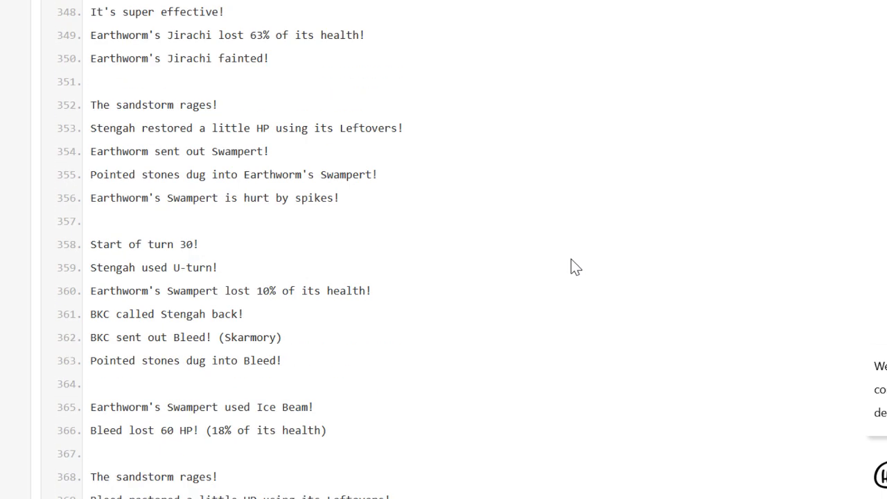
{"action": "scroll", "coordinate": [575, 268], "scroll_direction": "down", "scroll_amount": 20}
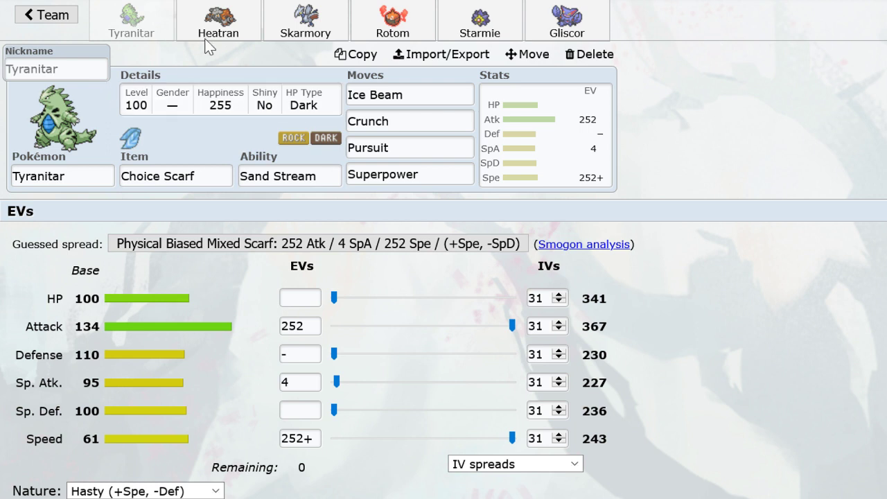
Delete all six Pokémon from the team to leave it empty for a new build.
{"action": "left_click", "coordinate": [594, 61]}
{"action": "left_click", "coordinate": [134, 27]}
{"action": "left_click", "coordinate": [590, 56]}
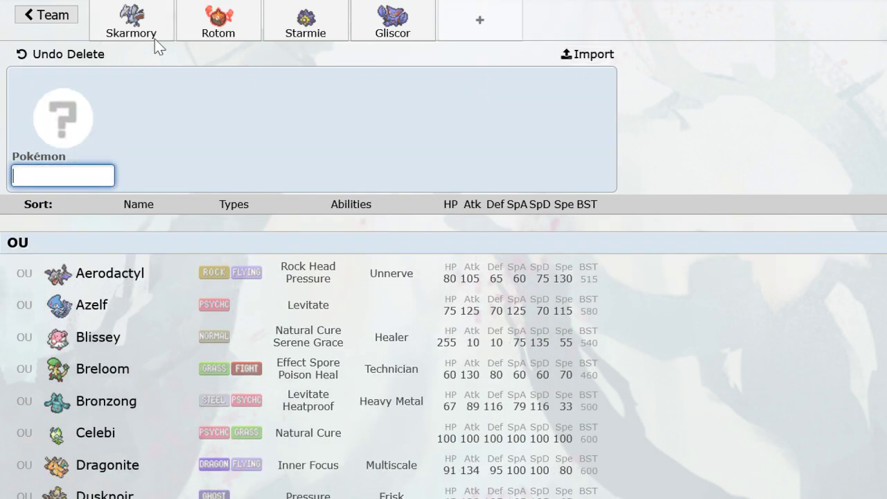
{"action": "left_click", "coordinate": [155, 39]}
{"action": "left_click", "coordinate": [589, 55]}
{"action": "left_click", "coordinate": [147, 38]}
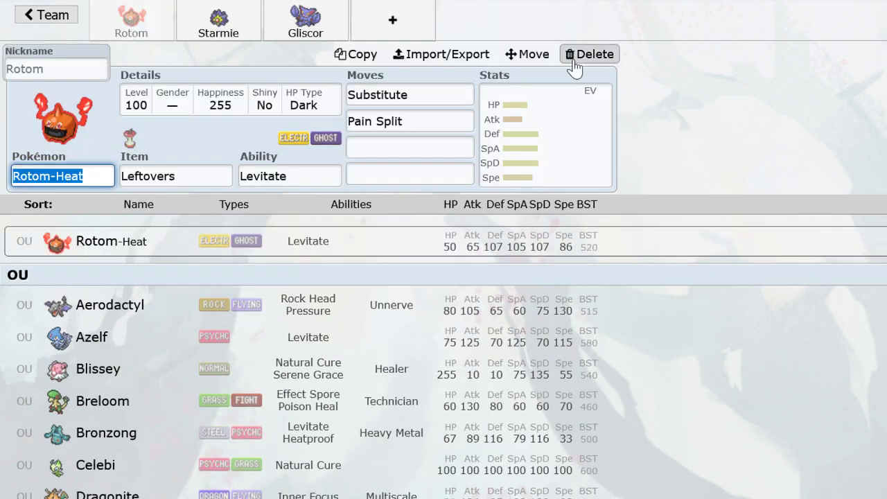
{"action": "left_click", "coordinate": [589, 55]}
{"action": "left_click", "coordinate": [168, 28]}
{"action": "left_click", "coordinate": [589, 55]}
{"action": "left_click", "coordinate": [132, 24]}
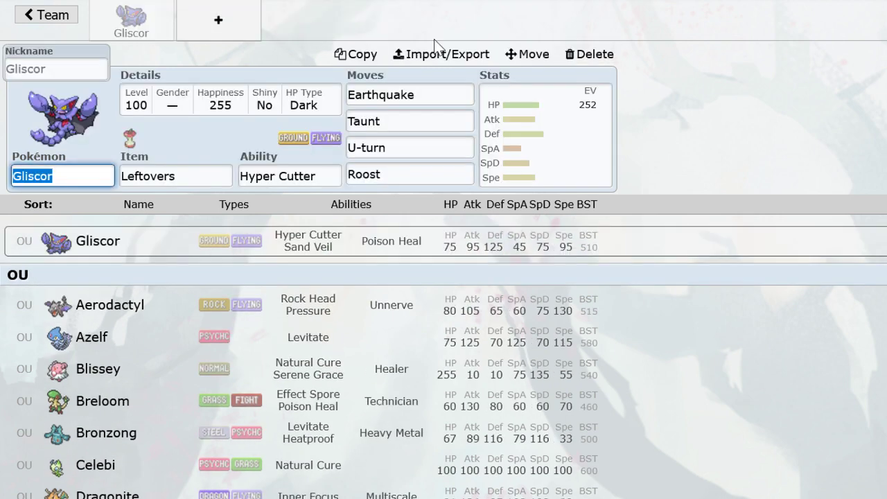
{"action": "left_click", "coordinate": [590, 54]}
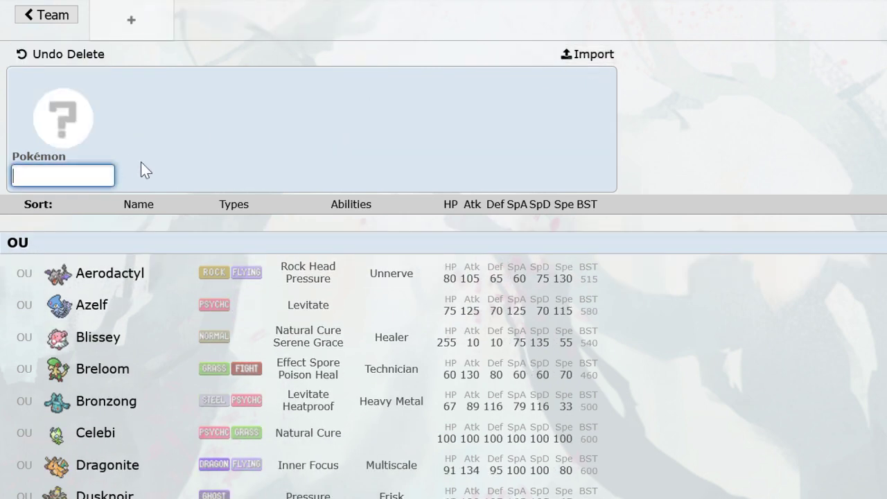
Add Crobat as the first team member with Leftovers and the Inner Focus ability.
{"action": "type", "text": "crob"}
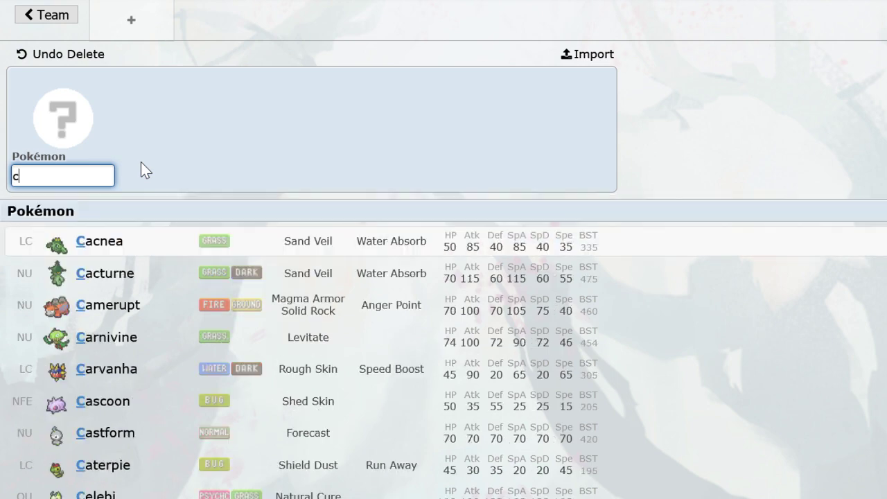
{"action": "left_click", "coordinate": [168, 238]}
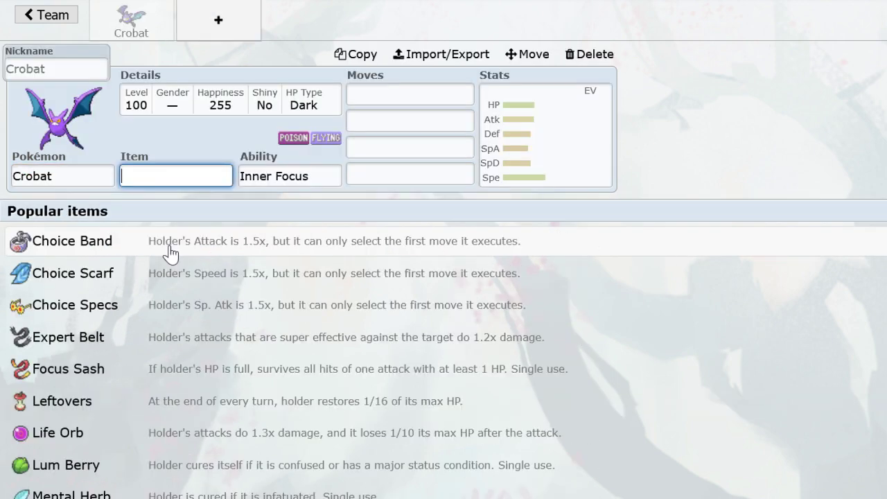
{"action": "type", "text": "left"}
{"action": "key", "text": "Return"}
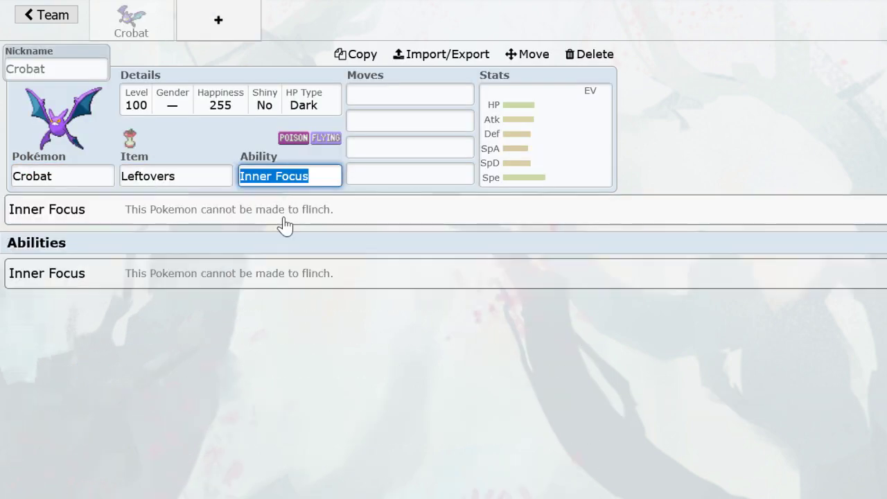
{"action": "key", "text": "Return"}
Give Crobat the moves Taunt, Roost, U-turn and Brave Bird.
{"action": "type", "text": "taunt"}
{"action": "key", "text": "Return"}
{"action": "type", "text": "superfa"}
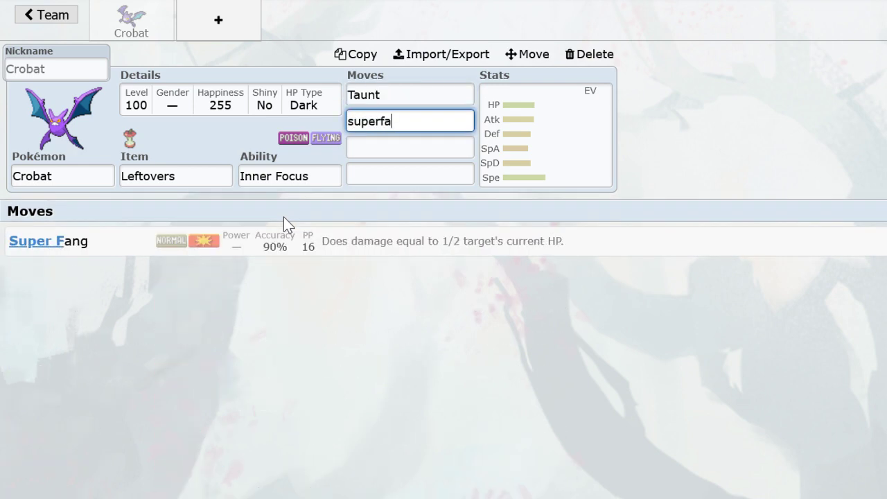
{"action": "key", "text": "Return"}
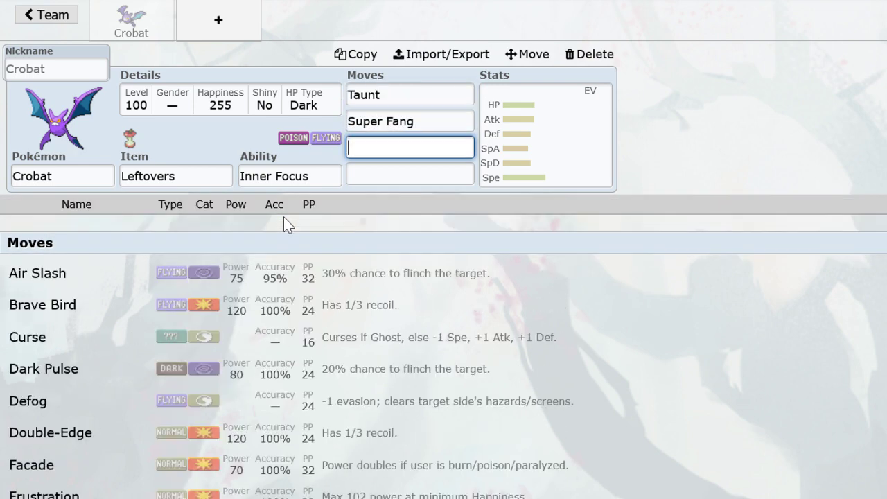
{"action": "left_click", "coordinate": [428, 121]}
{"action": "type", "text": "roost"}
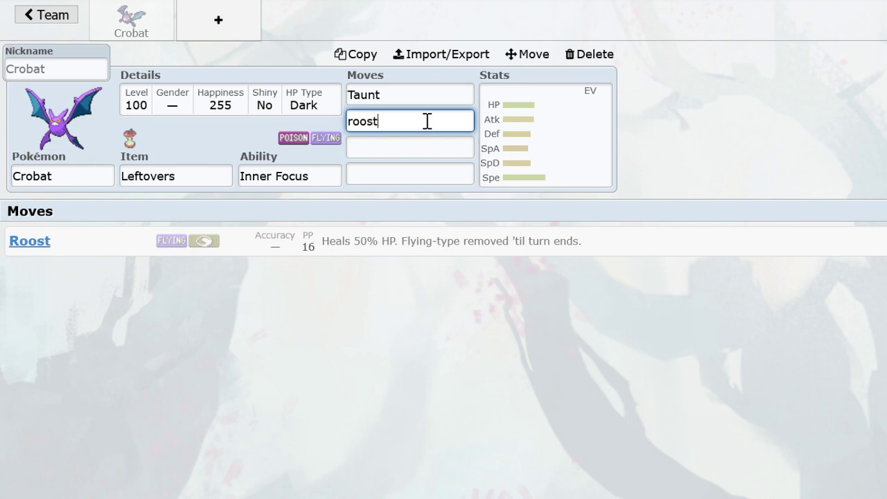
{"action": "key", "text": "Return"}
{"action": "type", "text": "u-tu"}
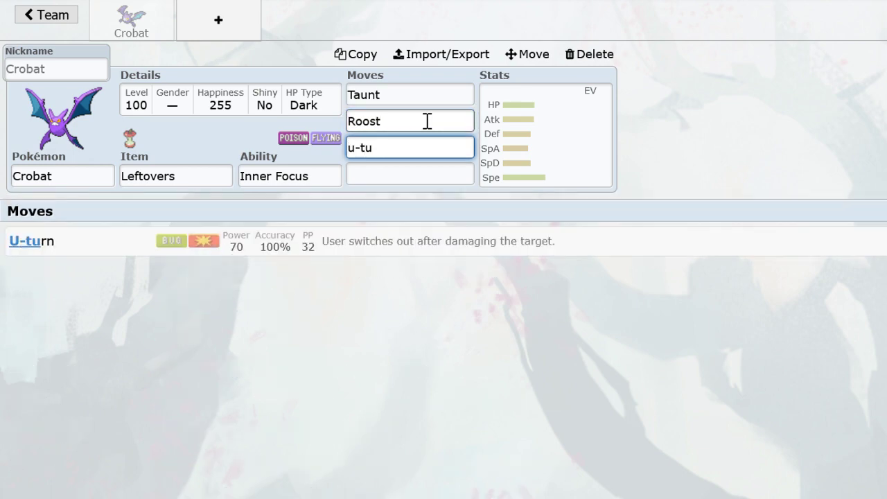
{"action": "key", "text": "Return"}
{"action": "type", "text": "bra"}
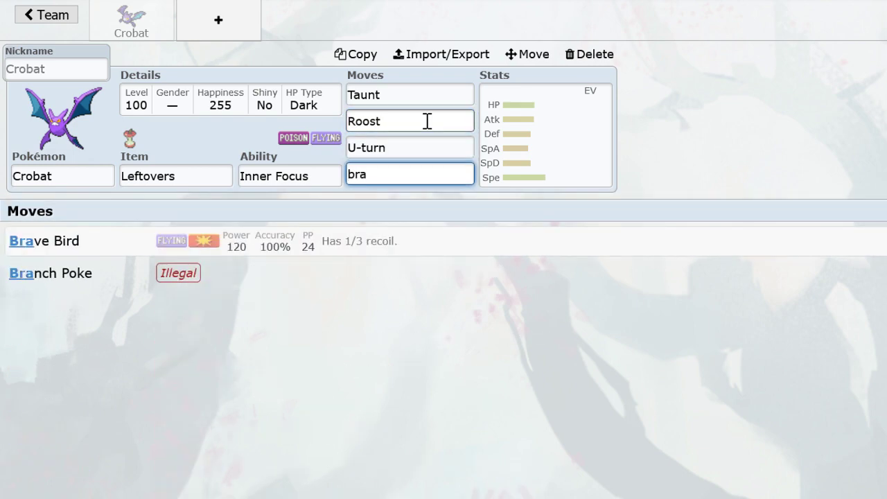
{"action": "left_click", "coordinate": [364, 251]}
Set Crobat's EVs to 248 HP, 116 Defense and 144 Speed with a Jolly nature.
{"action": "left_click_drag", "start_coordinate": [337, 307], "coordinate": [510, 305]}
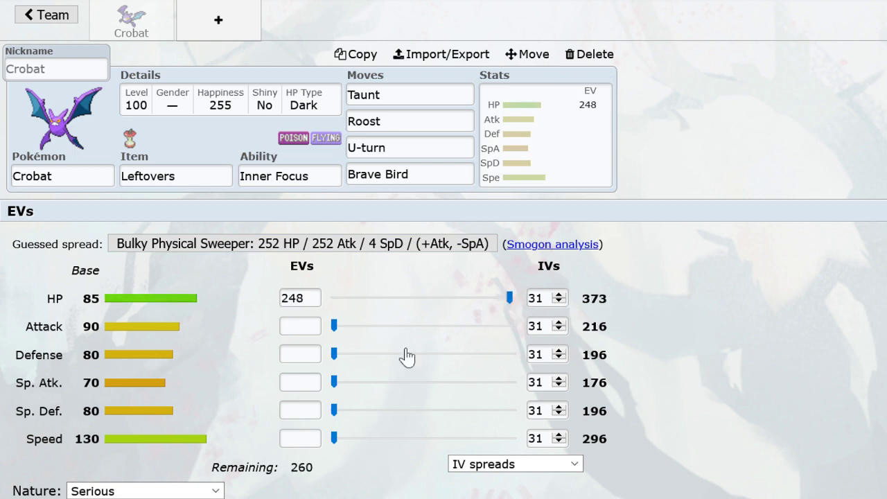
{"action": "left_click", "coordinate": [197, 491]}
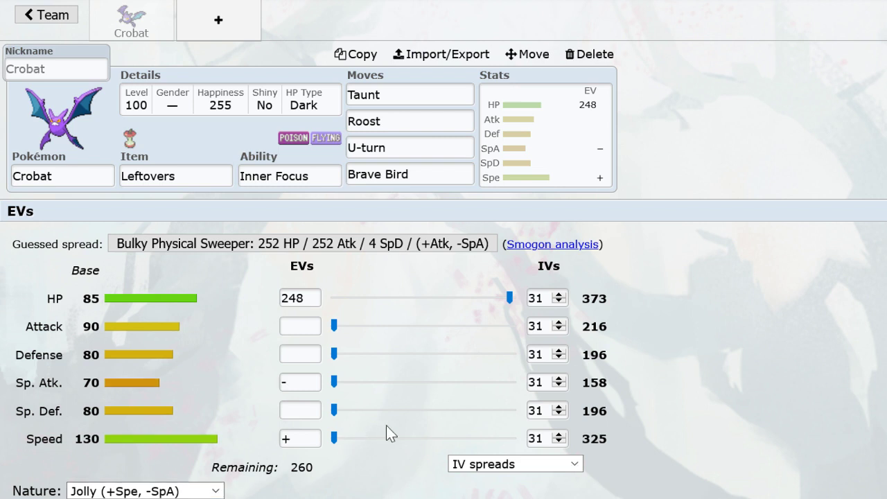
{"action": "left_click", "coordinate": [396, 445]}
{"action": "left_click_drag", "start_coordinate": [397, 452], "coordinate": [437, 459]}
{"action": "left_click_drag", "start_coordinate": [349, 356], "coordinate": [474, 345]}
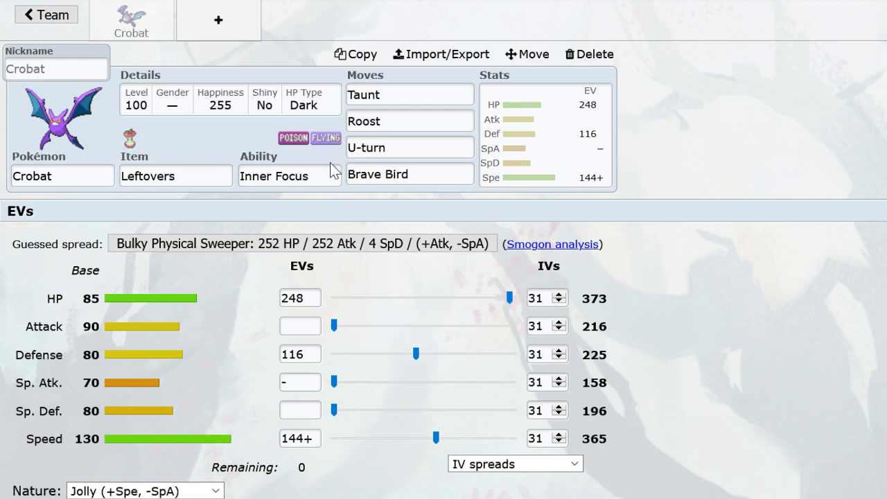
Add Hippowdon as the second team member and give it Leftovers.
{"action": "left_click", "coordinate": [221, 31]}
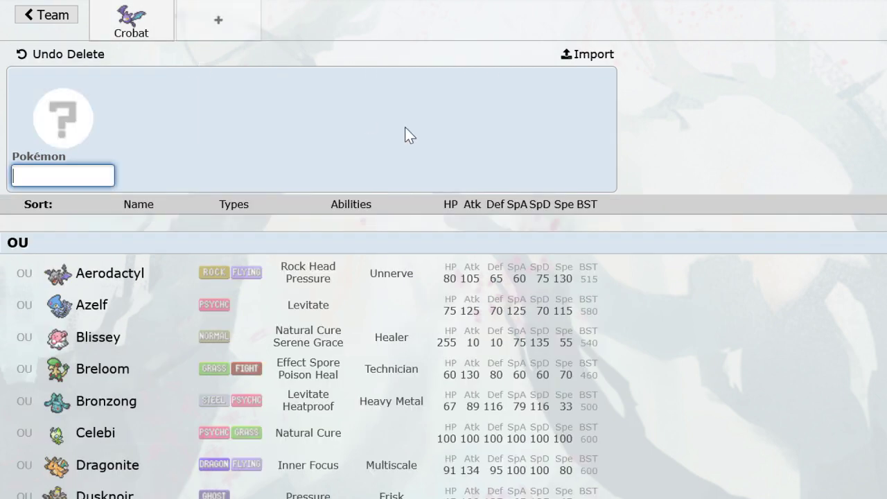
{"action": "type", "text": "hippowdon"}
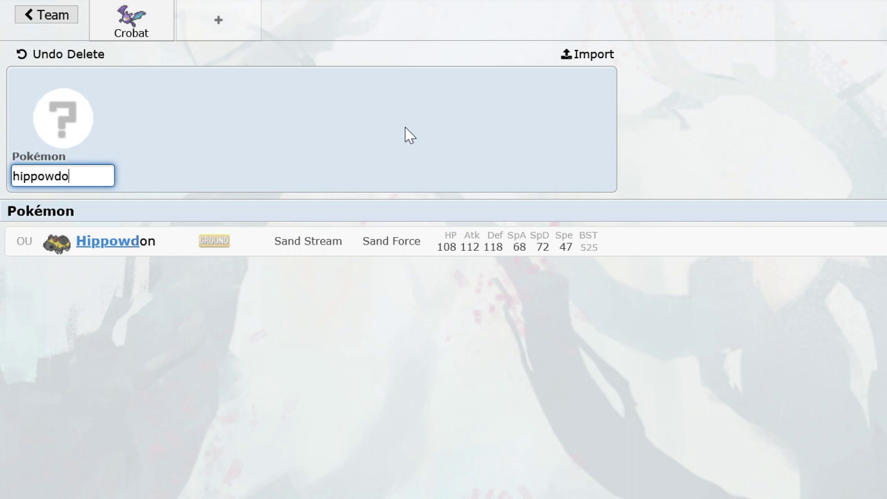
{"action": "key", "text": "Return"}
{"action": "type", "text": "left"}
{"action": "key", "text": "Return"}
Fill Hippowdon's first two move slots with Stealth Rock and Earthquake.
{"action": "type", "text": "t"}
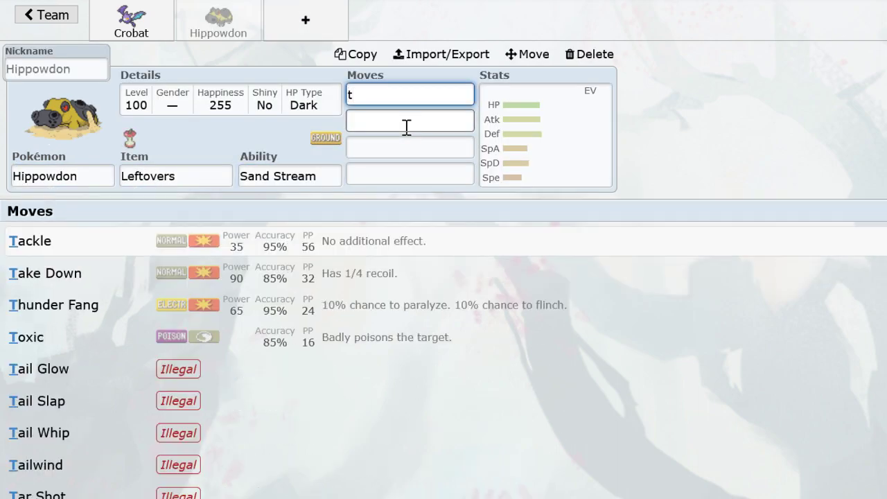
{"action": "key", "text": "BackSpace"}
{"action": "type", "text": "stea"}
{"action": "key", "text": "Return"}
{"action": "type", "text": "ea"}
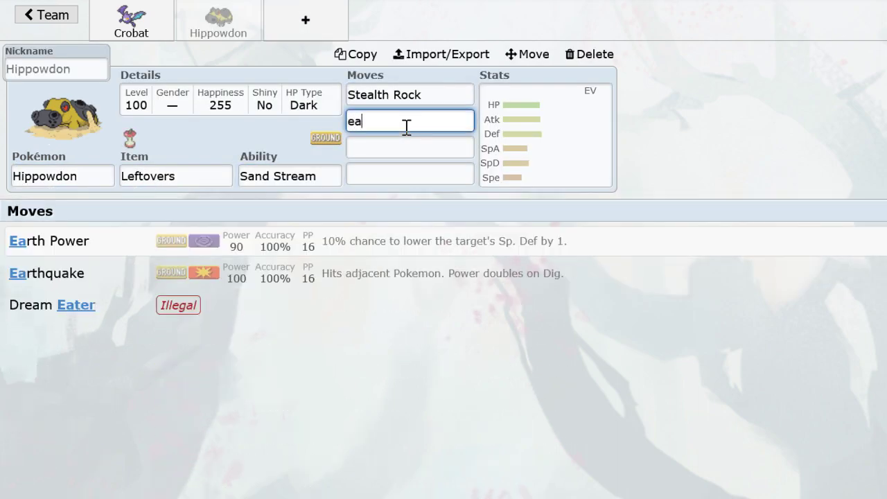
{"action": "left_click", "coordinate": [341, 288]}
{"action": "left_click", "coordinate": [341, 288]}
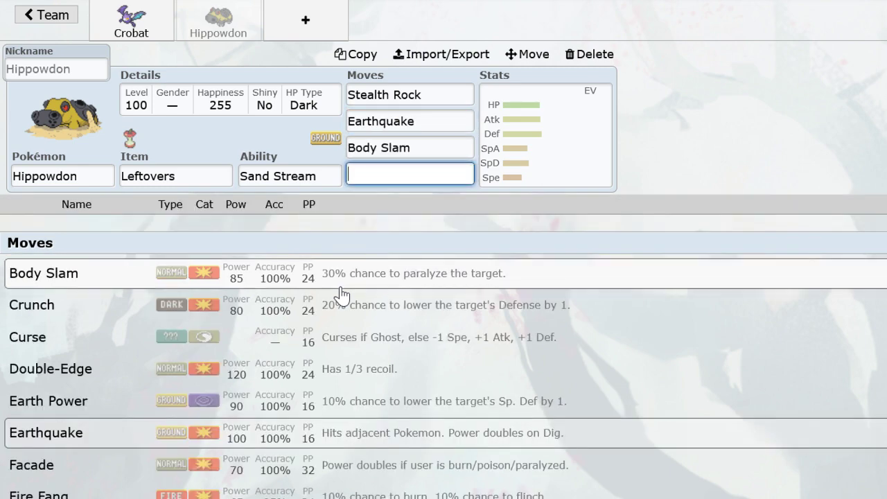
Set Hippowdon's third move to Slack Off and its fourth move to Roar.
{"action": "left_click", "coordinate": [411, 148]}
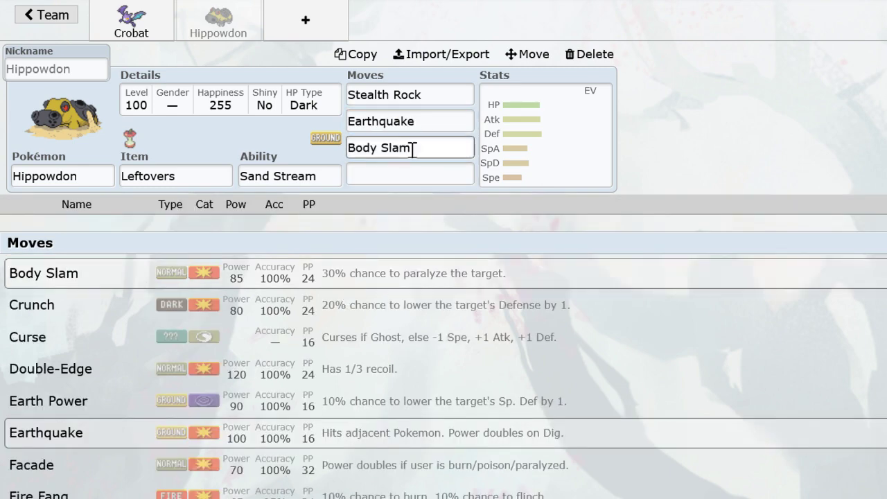
{"action": "type", "text": "ssla"}
{"action": "key", "text": "BackSpace"}
{"action": "key", "text": "BackSpace"}
{"action": "key", "text": "BackSpace"}
{"action": "type", "text": "lackof"}
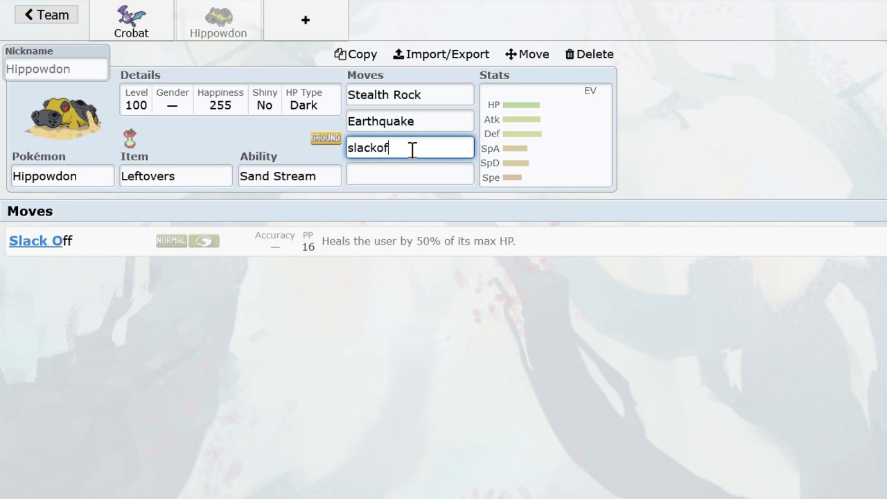
{"action": "key", "text": "Return"}
{"action": "type", "text": "roar"}
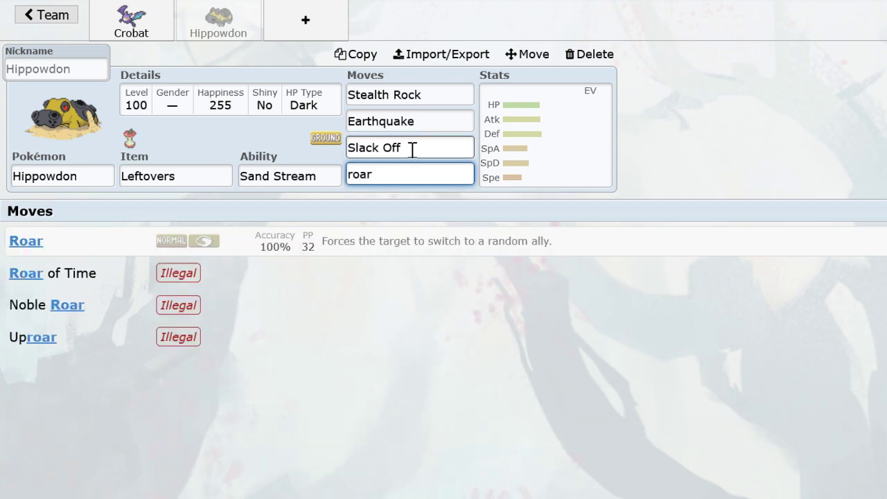
{"action": "key", "text": "Return"}
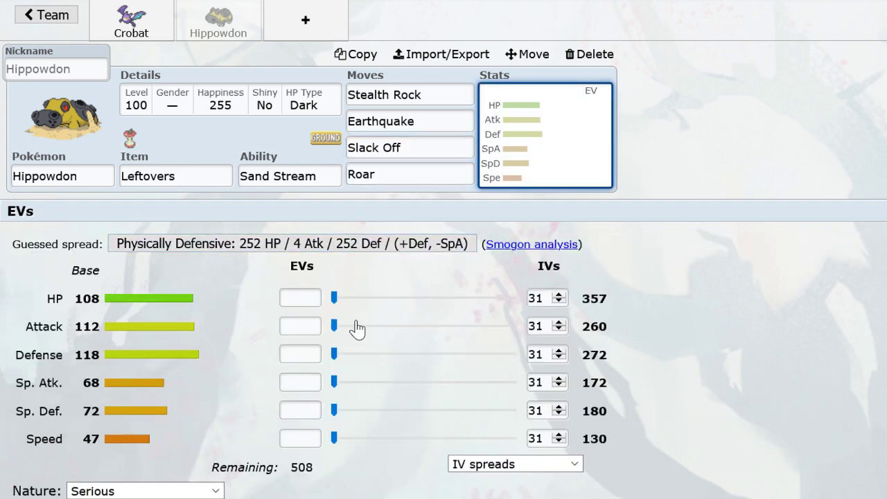
Set Hippowdon's EVs to 252 HP, 4 Defense and 252 Special Defense with a Careful nature.
{"action": "left_click_drag", "start_coordinate": [336, 298], "coordinate": [718, 290]}
{"action": "left_click_drag", "start_coordinate": [373, 424], "coordinate": [590, 389]}
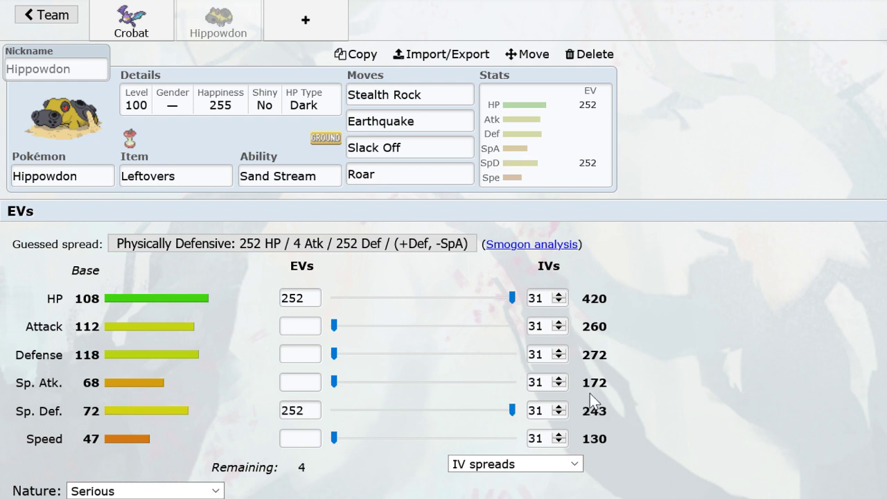
{"action": "left_click", "coordinate": [167, 490]}
{"action": "type", "text": "car"}
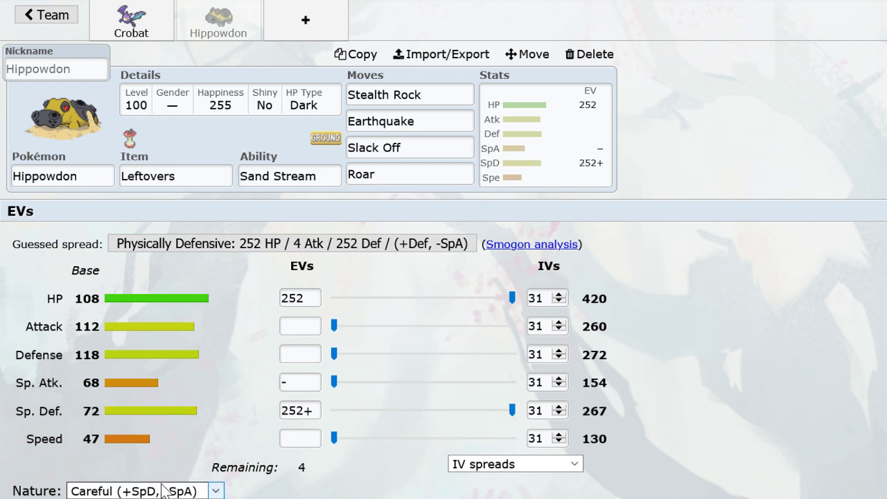
{"action": "left_click", "coordinate": [374, 355]}
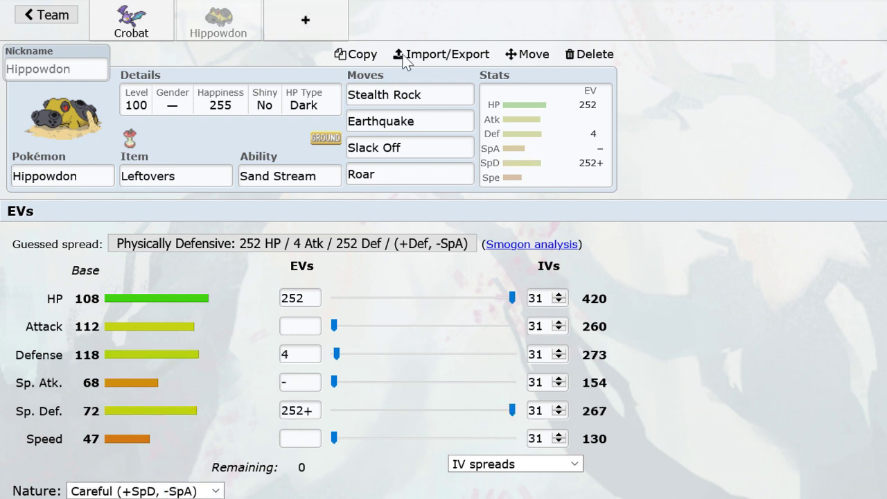
Add Skarmory as the third team member.
{"action": "left_click", "coordinate": [294, 22]}
{"action": "type", "text": "ska"}
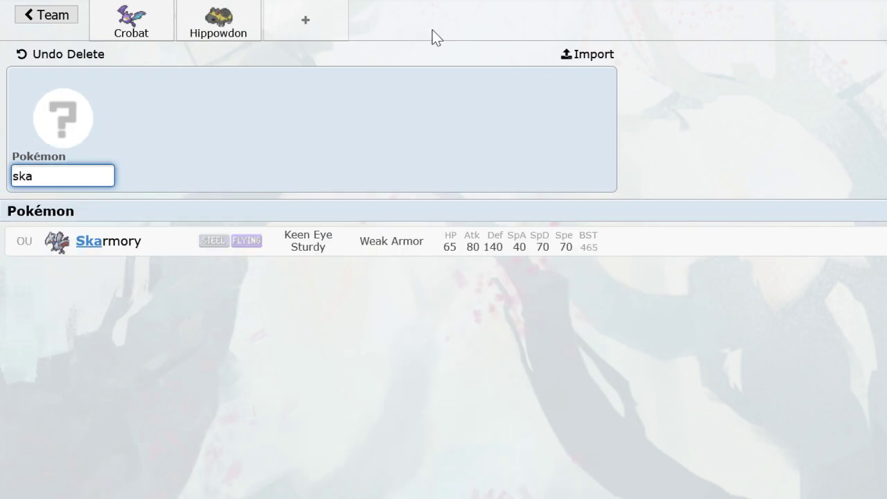
{"action": "left_click", "coordinate": [308, 240]}
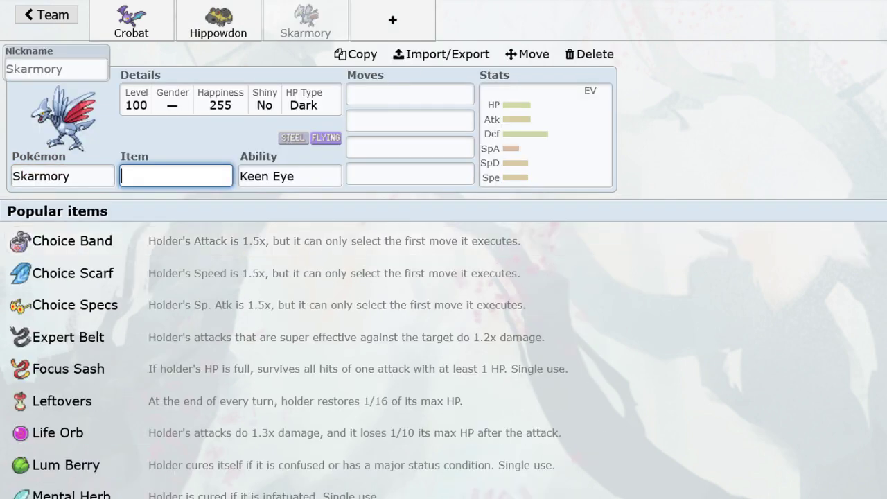
Add Rotom-Heat as the fourth team member and give it a Choice Scarf.
{"action": "left_click", "coordinate": [399, 21]}
{"action": "type", "text": "rotom"}
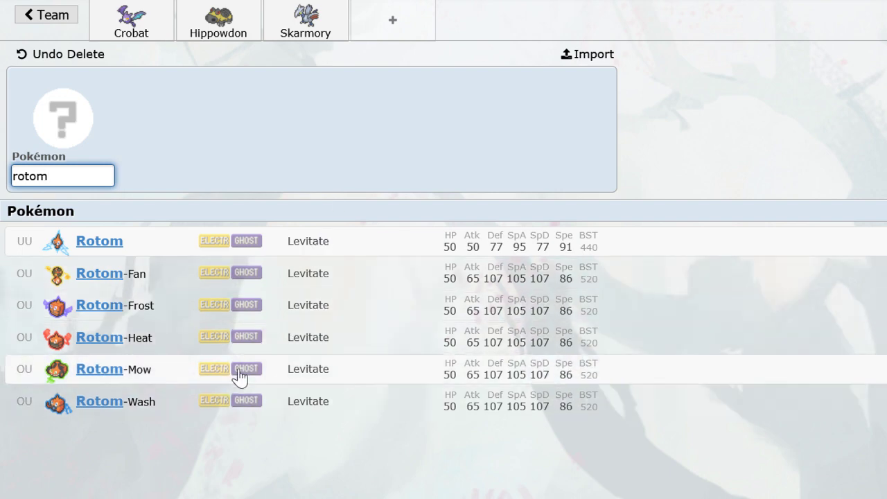
{"action": "left_click", "coordinate": [211, 339]}
{"action": "type", "text": "choicesca"}
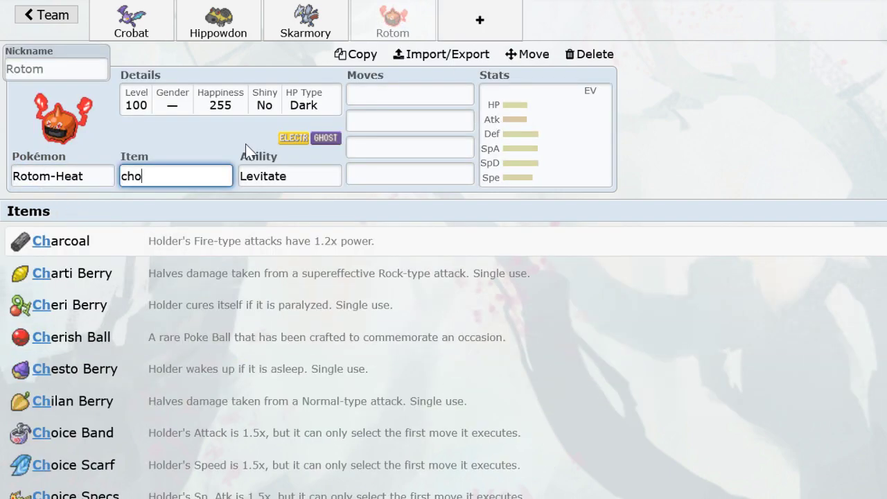
{"action": "left_click", "coordinate": [232, 239]}
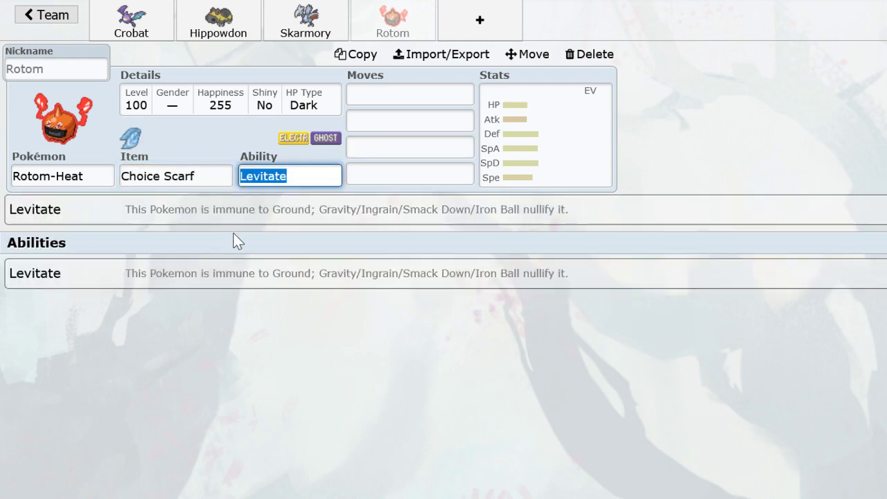
Add Starmie as the fifth team member with Leftovers and the Natural Cure ability.
{"action": "left_click", "coordinate": [476, 34]}
{"action": "type", "text": "star"}
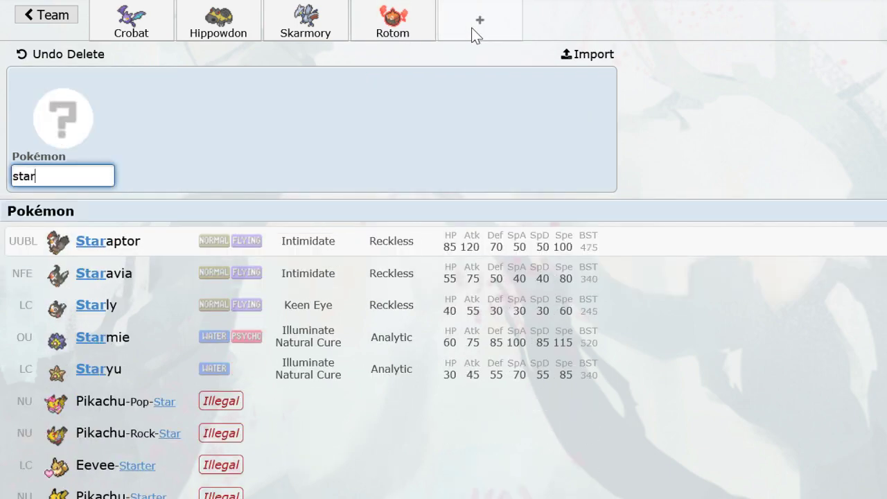
{"action": "left_click", "coordinate": [251, 347]}
{"action": "type", "text": "left"}
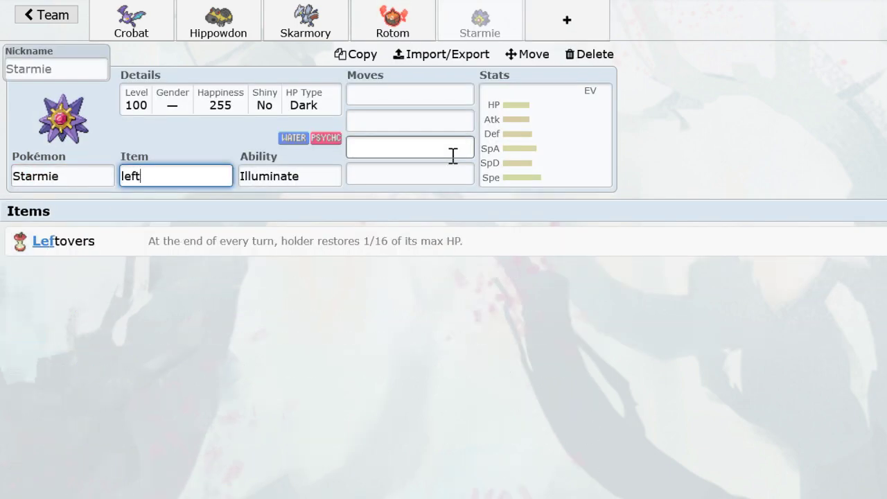
{"action": "key", "text": "Return"}
{"action": "left_click", "coordinate": [344, 303]}
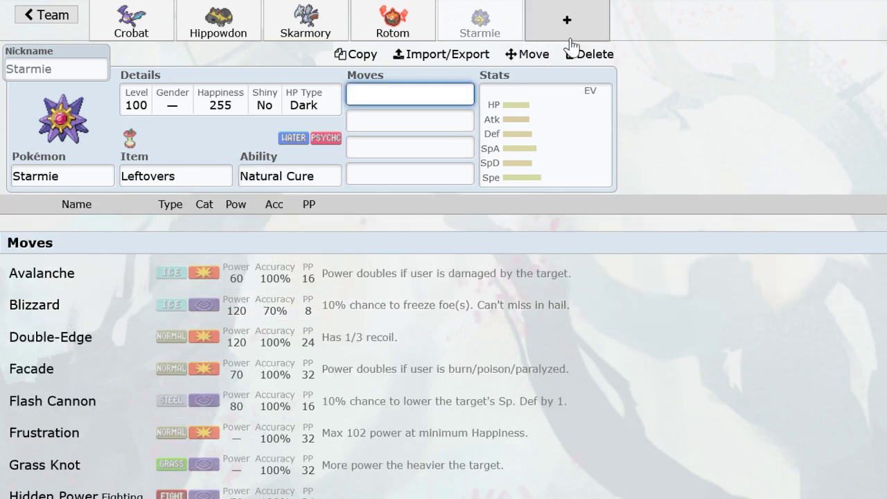
Add Cradily as the sixth team member and give it Leftovers.
{"action": "left_click", "coordinate": [589, 21]}
{"action": "type", "text": "ca"}
{"action": "key", "text": "BackSpace"}
{"action": "key", "text": "BackSpace"}
{"action": "type", "text": "cr"}
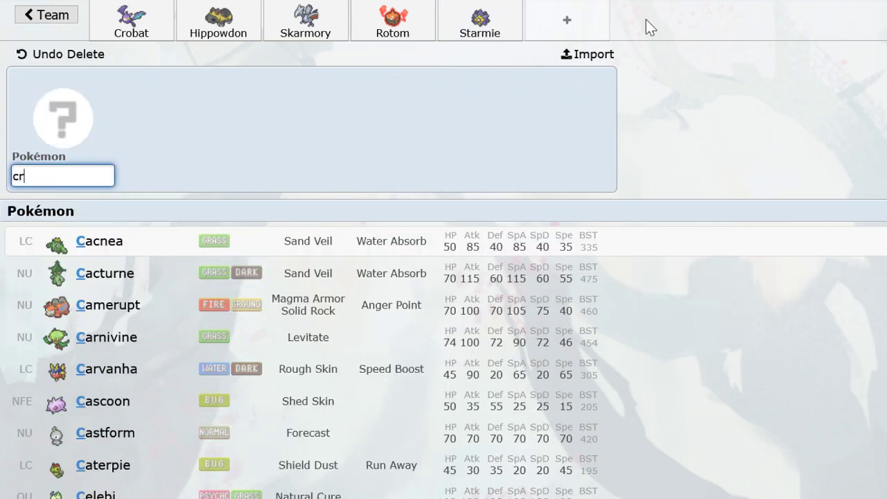
{"action": "type", "text": "adi"}
{"action": "key", "text": "Return"}
{"action": "type", "text": "left"}
{"action": "key", "text": "Return"}
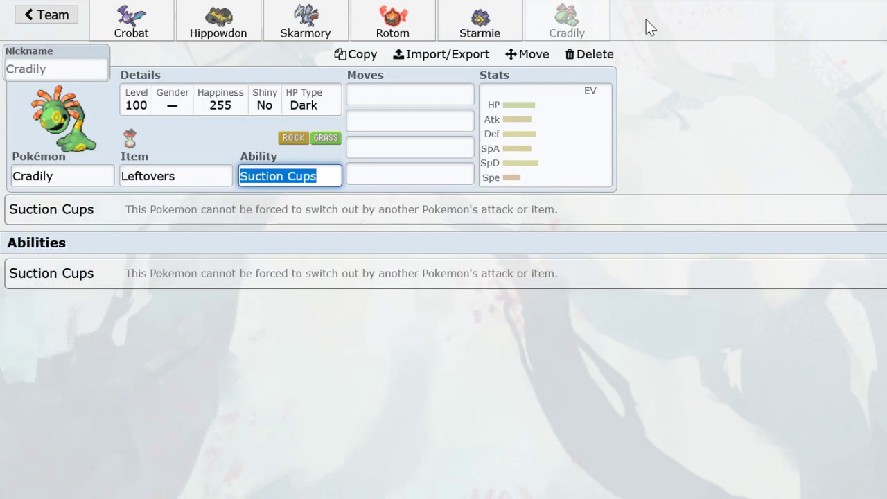
Set Cradily's first move to Curse.
{"action": "left_click", "coordinate": [377, 94]}
{"action": "type", "text": "u"}
{"action": "key", "text": "BackSpace"}
{"action": "type", "text": "cu"}
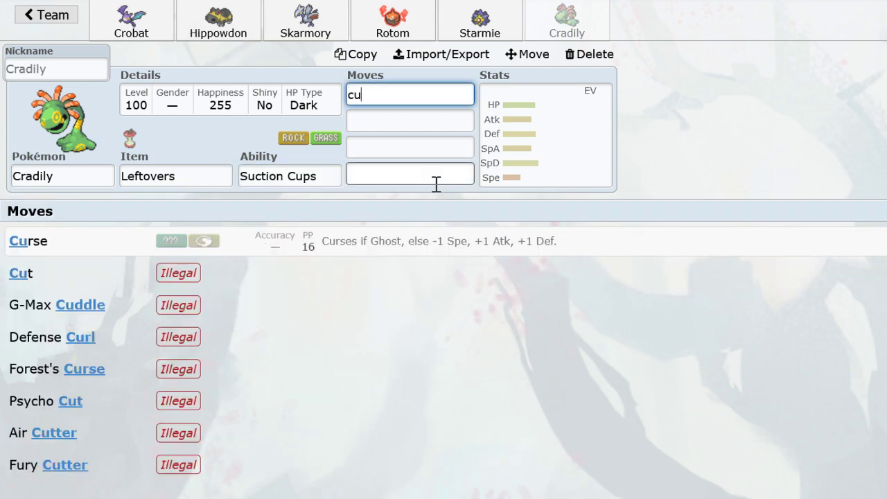
{"action": "left_click", "coordinate": [313, 241]}
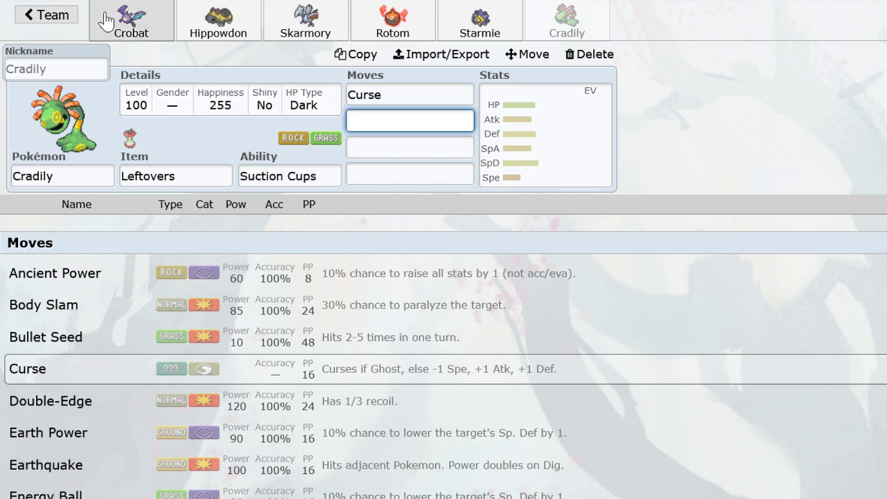
Make both Crobat and Cradily shiny in their details.
{"action": "left_click", "coordinate": [130, 20]}
{"action": "left_click", "coordinate": [151, 84]}
{"action": "left_click", "coordinate": [141, 296]}
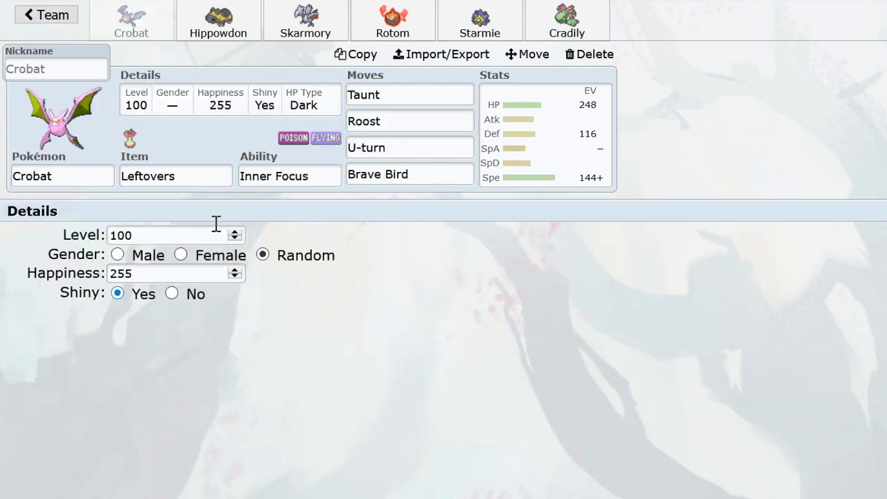
{"action": "left_click", "coordinate": [569, 28]}
{"action": "left_click", "coordinate": [132, 293]}
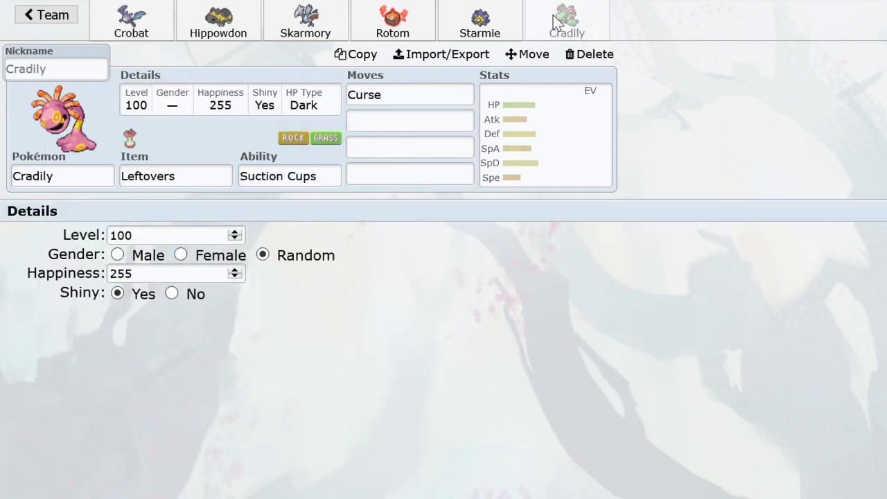
Fill Cradily's remaining move slots with Rest, Rock Slide and Earthquake.
{"action": "left_click", "coordinate": [424, 122]}
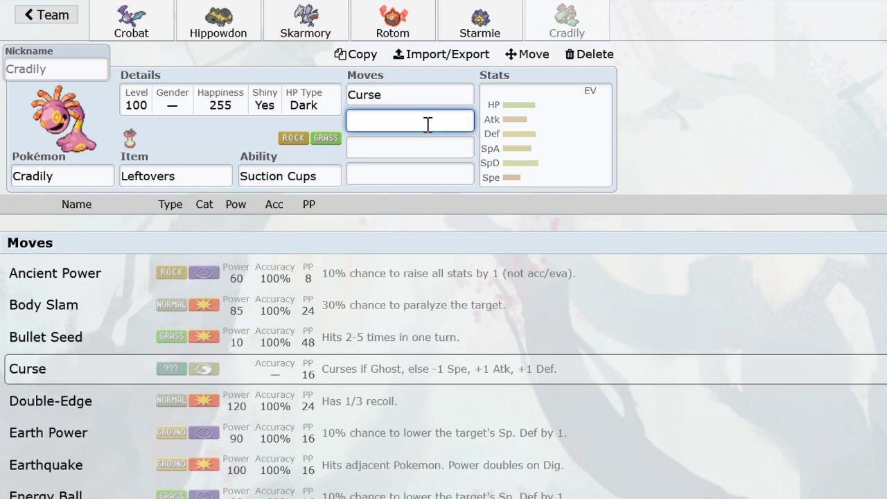
{"action": "type", "text": "rest"}
{"action": "key", "text": "Return"}
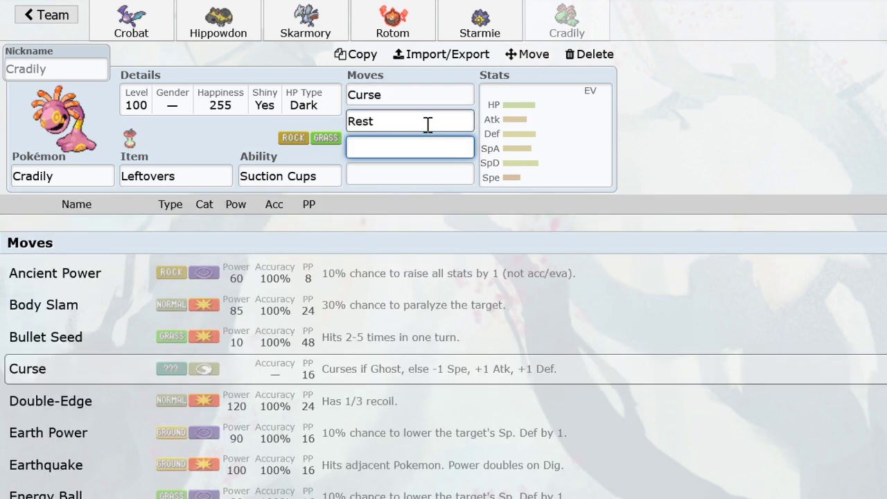
{"action": "type", "text": "rockslide"}
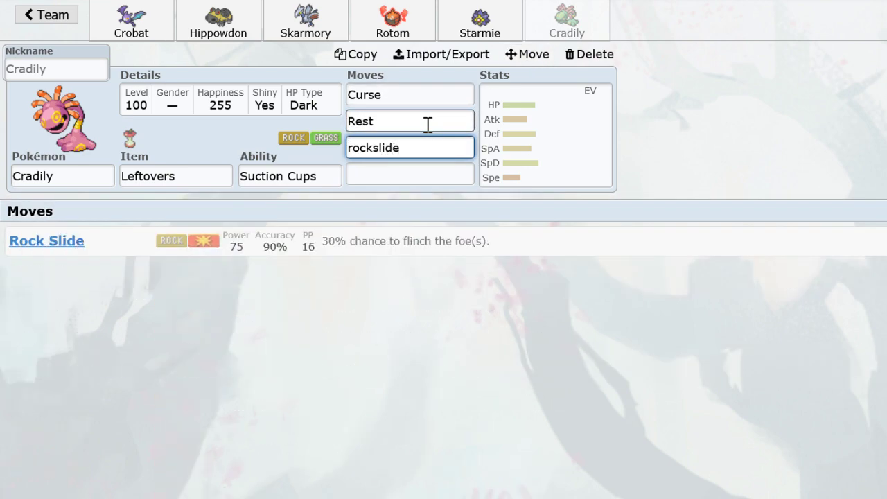
{"action": "key", "text": "Return"}
{"action": "type", "text": "ea"}
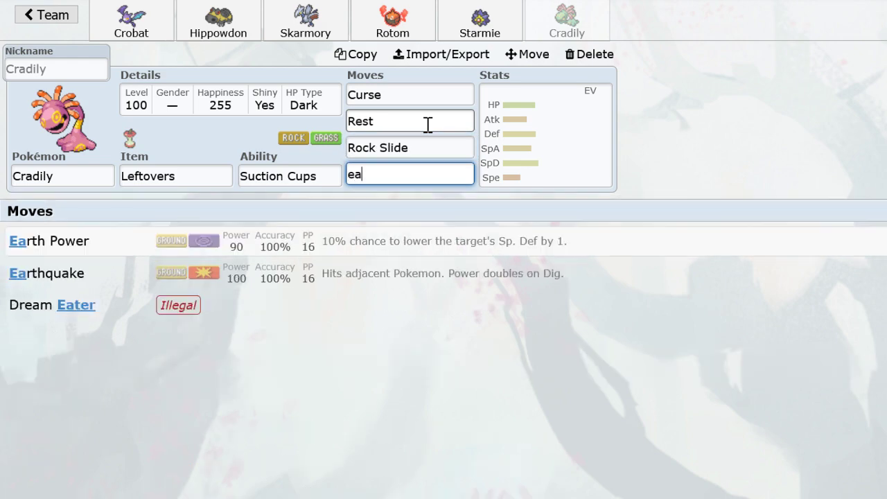
{"action": "left_click", "coordinate": [343, 278]}
Give Cradily 252 HP, 252 Sp. Def. and 4 Defense EVs with a Careful nature.
{"action": "left_click_drag", "start_coordinate": [334, 299], "coordinate": [574, 297]}
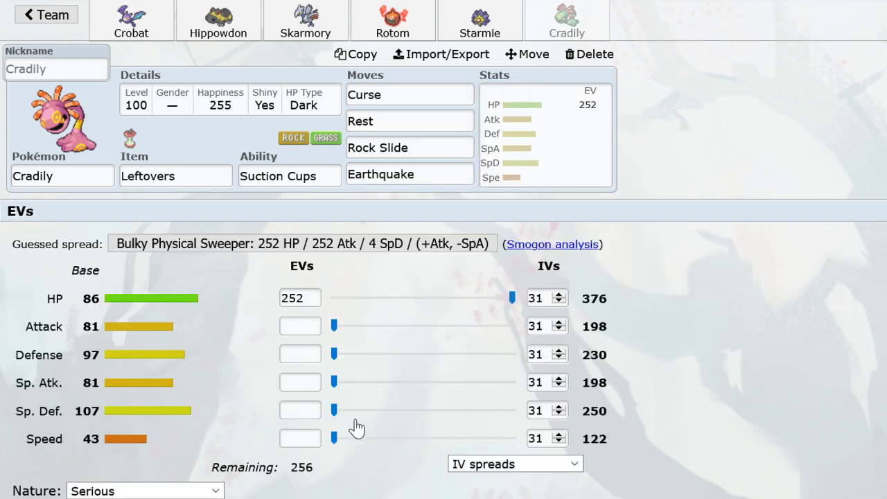
{"action": "left_click_drag", "start_coordinate": [334, 410], "coordinate": [689, 451]}
{"action": "left_click", "coordinate": [164, 488]}
{"action": "left_click", "coordinate": [164, 491]}
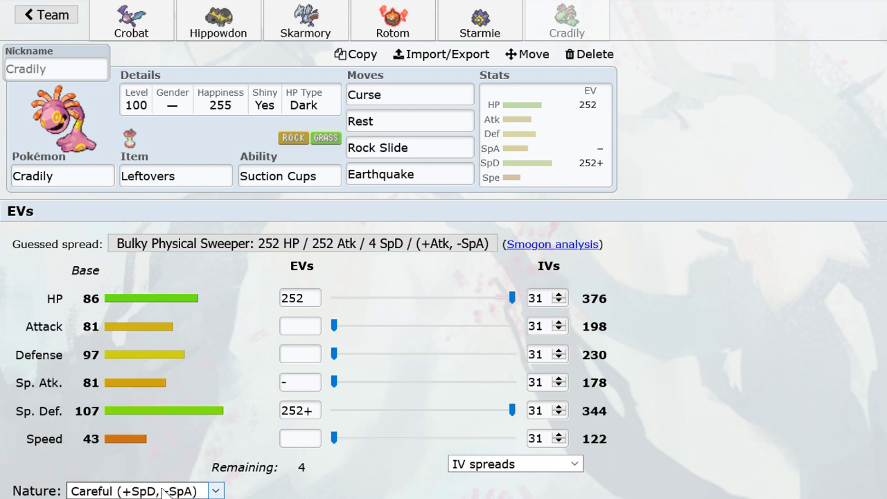
{"action": "left_click", "coordinate": [371, 355]}
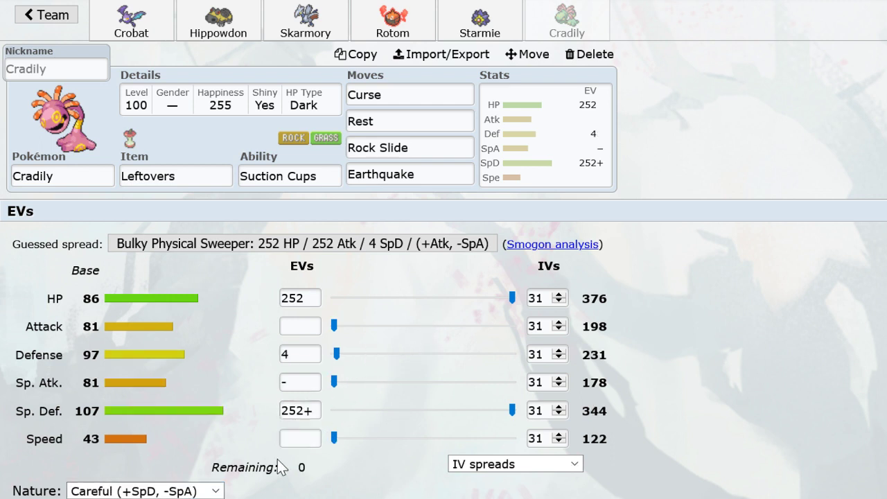
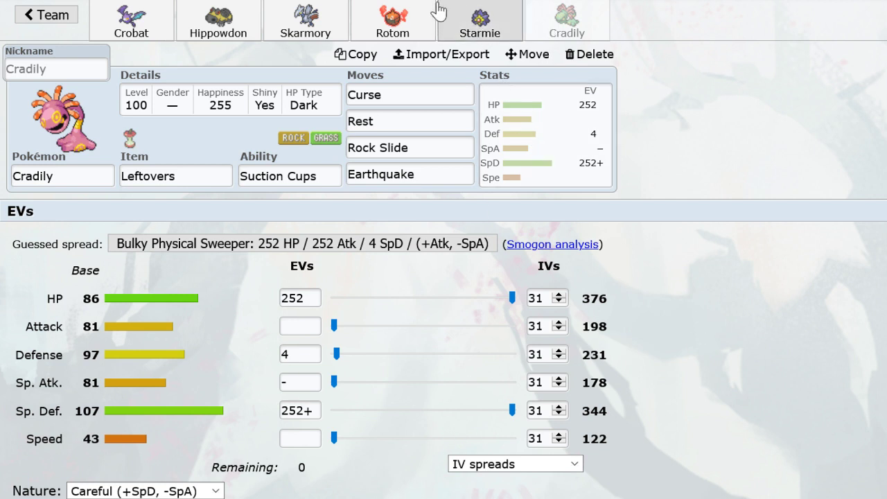
Switch to the Pastebin battle log and read through its turns to see how the Crobat and Cradily team was played.
{"action": "left_click", "coordinate": [160, 32]}
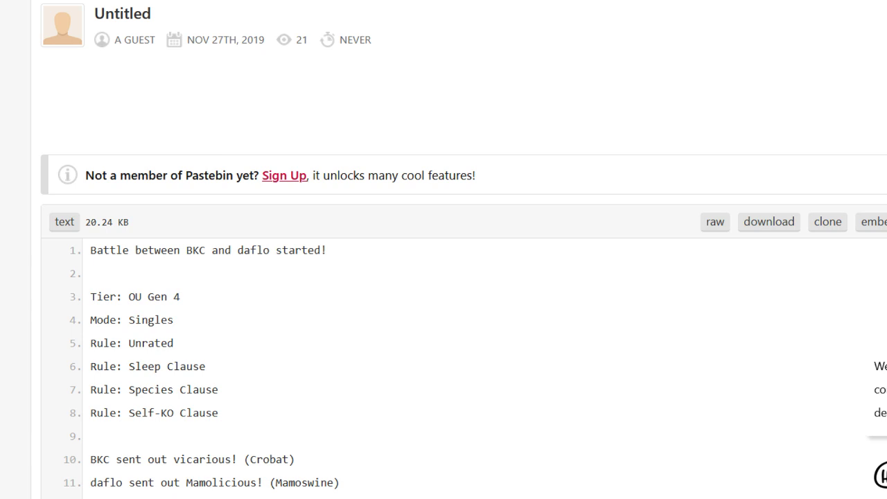
{"action": "scroll", "coordinate": [461, 287], "scroll_direction": "down", "scroll_amount": 2}
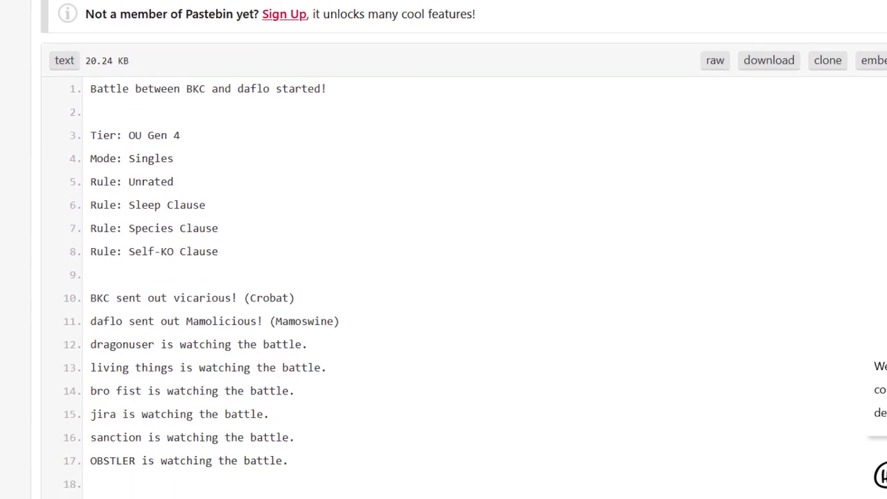
{"action": "scroll", "coordinate": [537, 277], "scroll_direction": "down", "scroll_amount": 12}
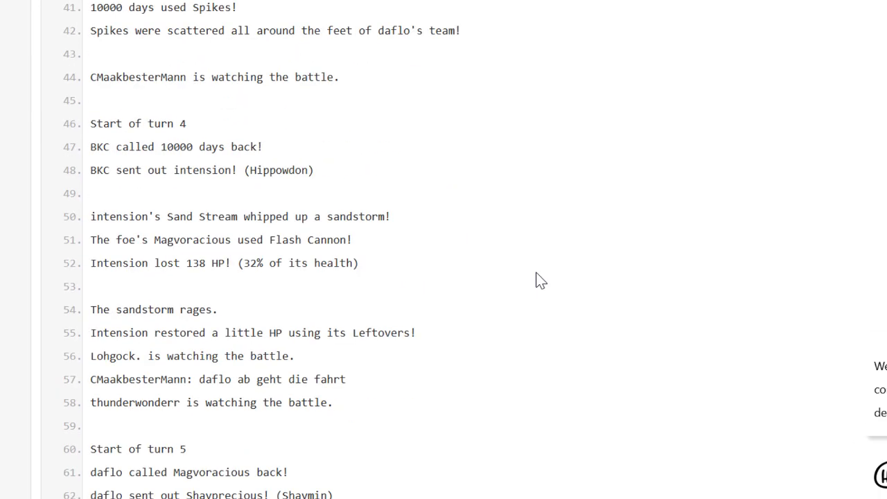
{"action": "scroll", "coordinate": [541, 281], "scroll_direction": "down", "scroll_amount": 6}
{"action": "scroll", "coordinate": [541, 280], "scroll_direction": "down", "scroll_amount": 18}
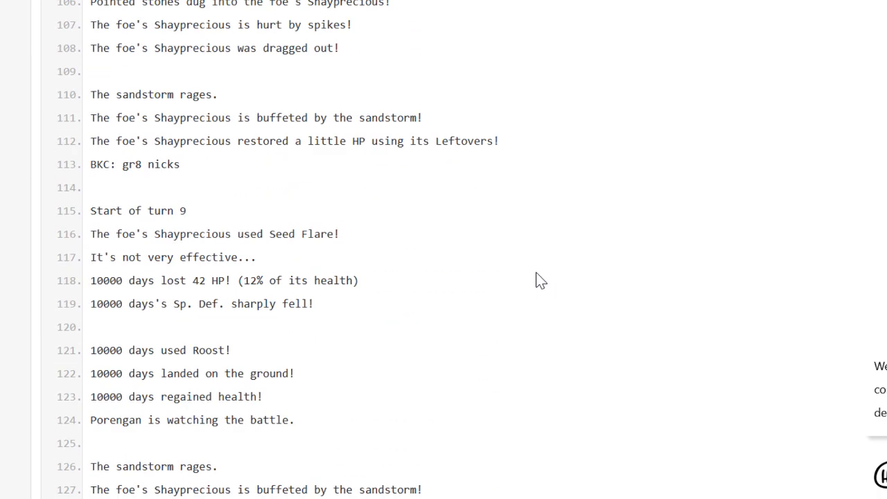
{"action": "scroll", "coordinate": [583, 246], "scroll_direction": "down", "scroll_amount": 20}
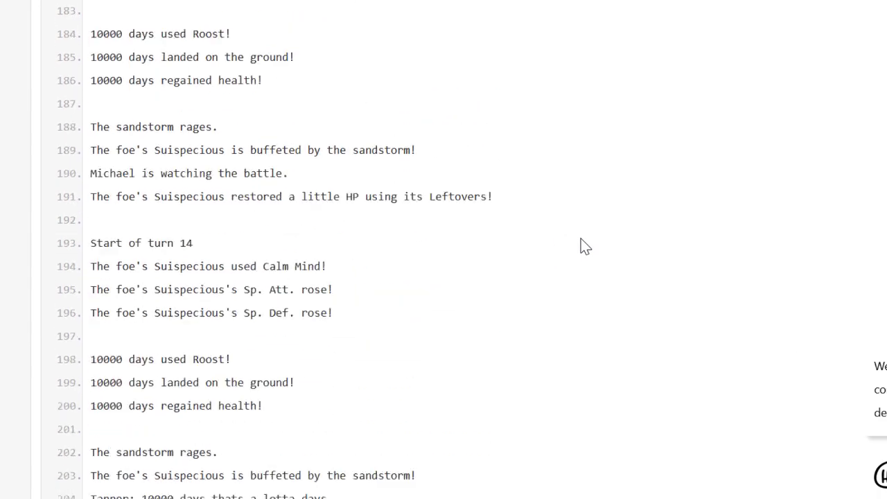
{"action": "scroll", "coordinate": [586, 246], "scroll_direction": "down", "scroll_amount": 7}
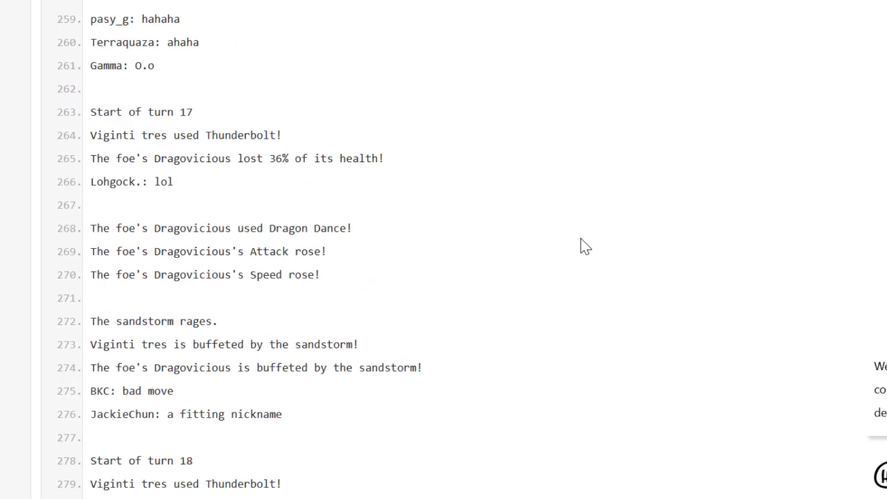
{"action": "scroll", "coordinate": [586, 246], "scroll_direction": "down", "scroll_amount": 20}
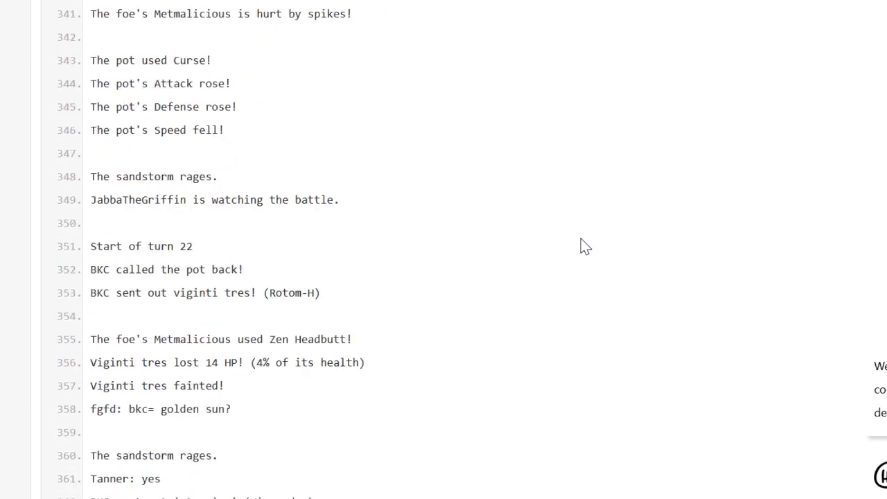
{"action": "scroll", "coordinate": [585, 246], "scroll_direction": "down", "scroll_amount": 14}
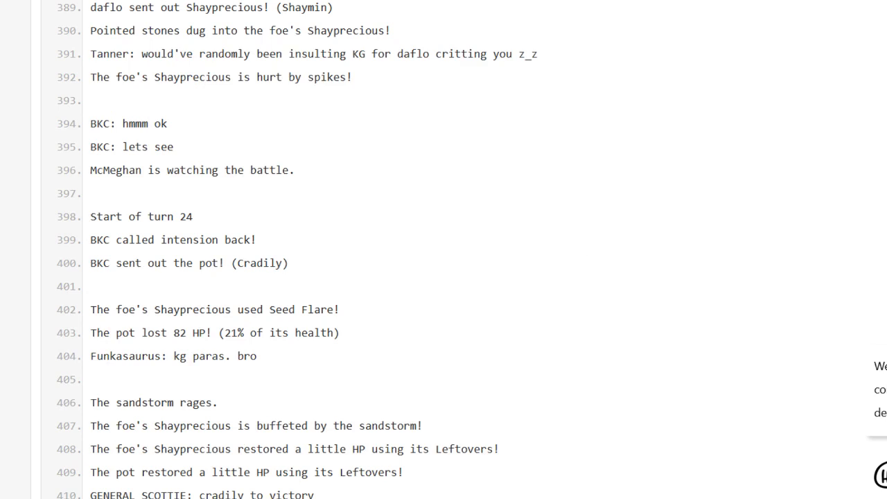
{"action": "scroll", "coordinate": [525, 194], "scroll_direction": "down", "scroll_amount": 6}
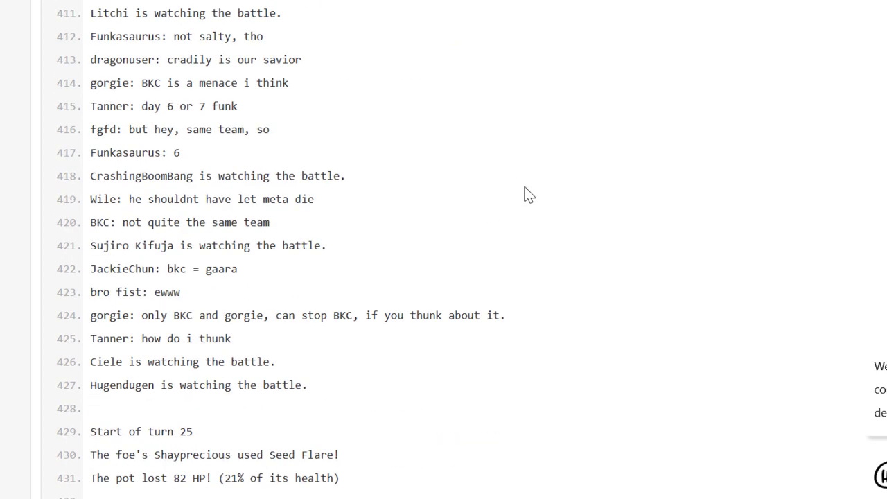
{"action": "scroll", "coordinate": [586, 195], "scroll_direction": "down", "scroll_amount": 6}
{"action": "scroll", "coordinate": [585, 196], "scroll_direction": "down", "scroll_amount": 20}
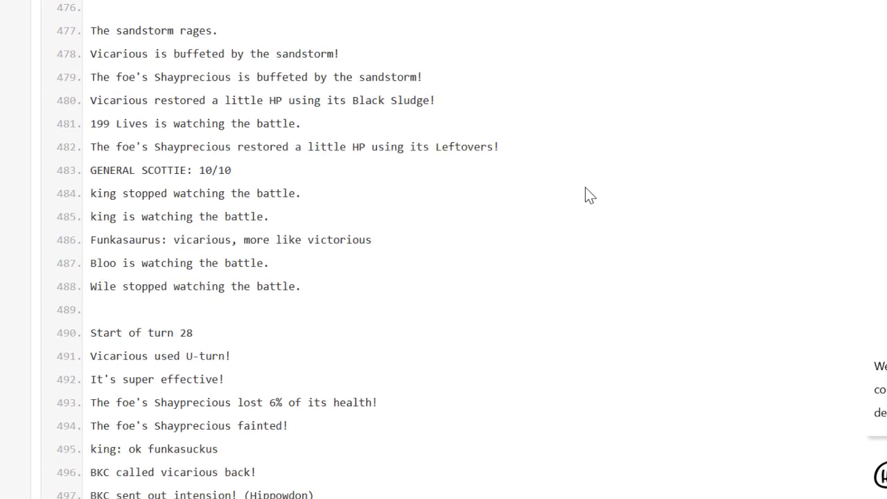
{"action": "scroll", "coordinate": [585, 195], "scroll_direction": "down", "scroll_amount": 20}
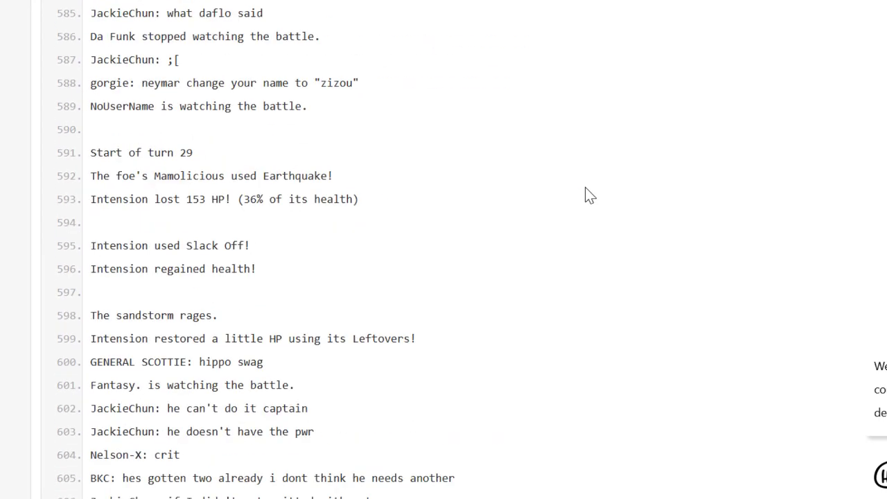
{"action": "scroll", "coordinate": [586, 196], "scroll_direction": "down", "scroll_amount": 20}
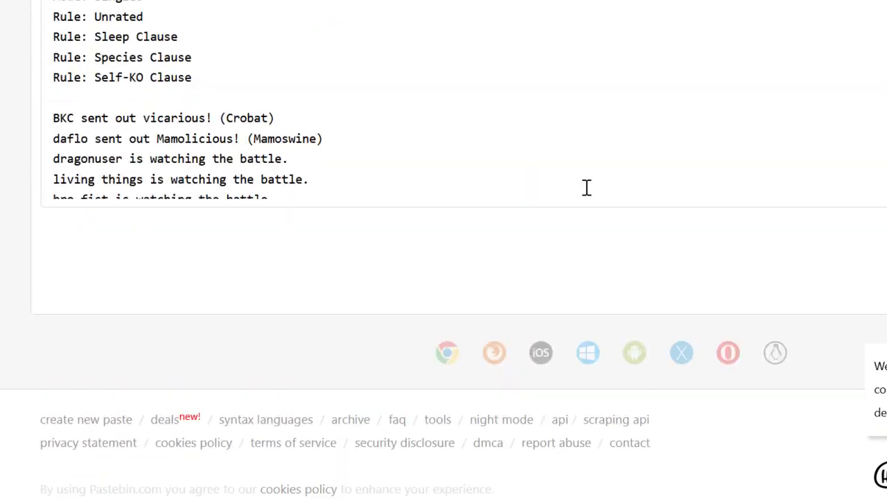
{"action": "scroll", "coordinate": [586, 195], "scroll_direction": "up", "scroll_amount": 7}
{"action": "scroll", "coordinate": [586, 196], "scroll_direction": "up", "scroll_amount": 7}
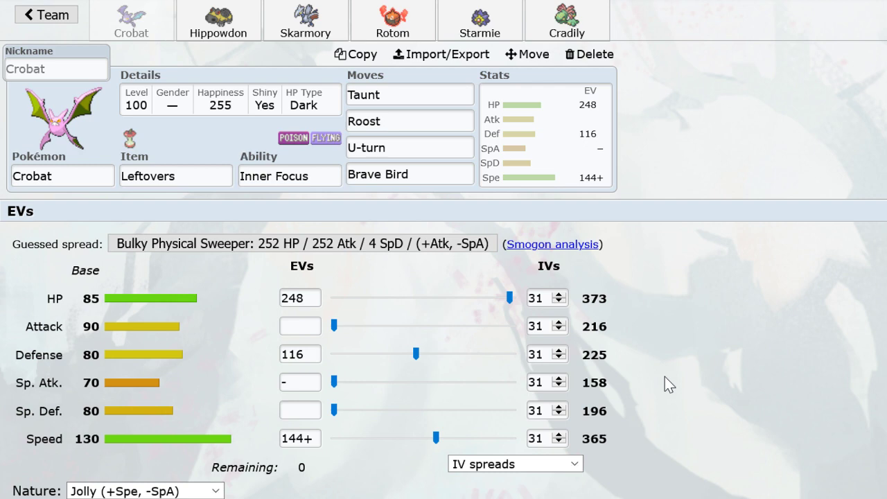
Delete all six Pokémon, from Crobat through Cradily, to empty the team.
{"action": "left_click", "coordinate": [597, 54]}
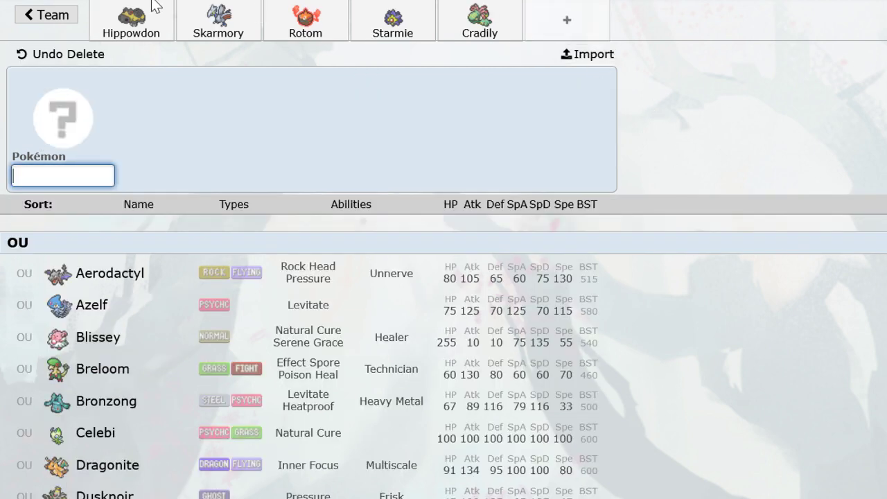
{"action": "left_click", "coordinate": [154, 7]}
{"action": "left_click", "coordinate": [594, 54]}
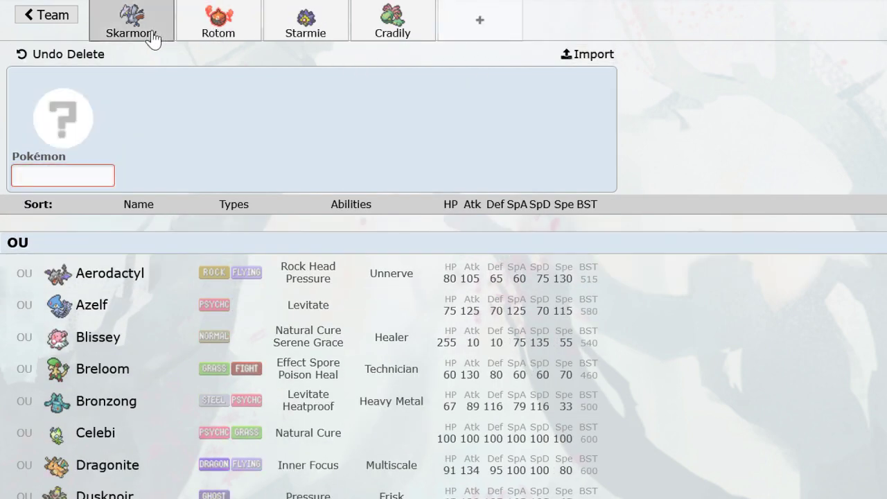
{"action": "left_click", "coordinate": [154, 40]}
{"action": "left_click", "coordinate": [594, 53]}
{"action": "left_click", "coordinate": [132, 21]}
{"action": "left_click", "coordinate": [594, 53]}
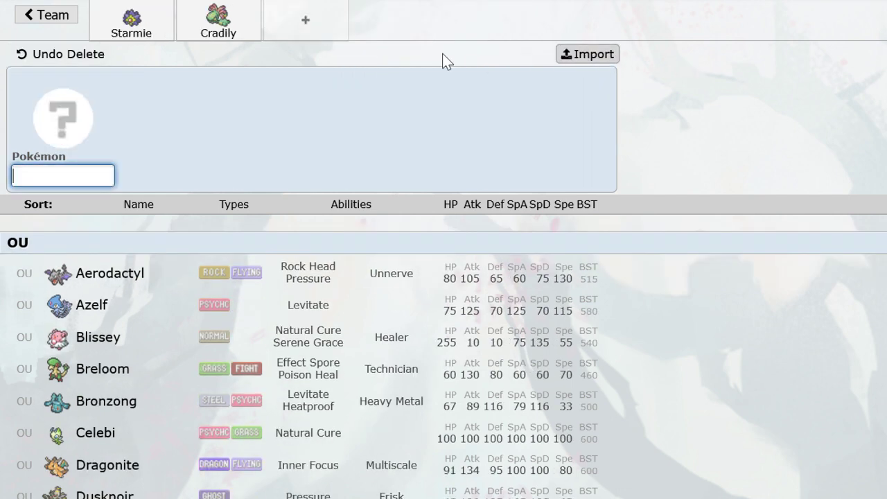
{"action": "left_click", "coordinate": [132, 21]}
{"action": "left_click", "coordinate": [594, 54]}
{"action": "left_click", "coordinate": [169, 38]}
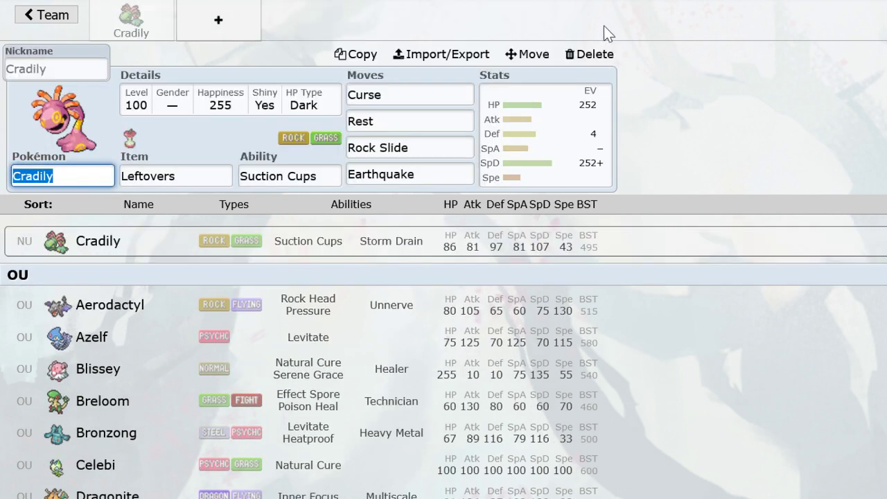
{"action": "left_click", "coordinate": [594, 53]}
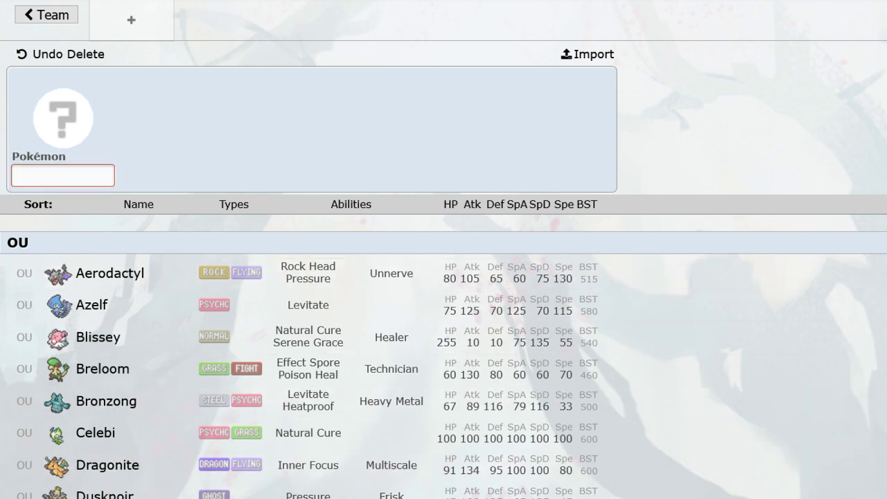
Add Moltres as the first member of the emptied team and give it a Choice Scarf.
{"action": "left_click", "coordinate": [105, 184]}
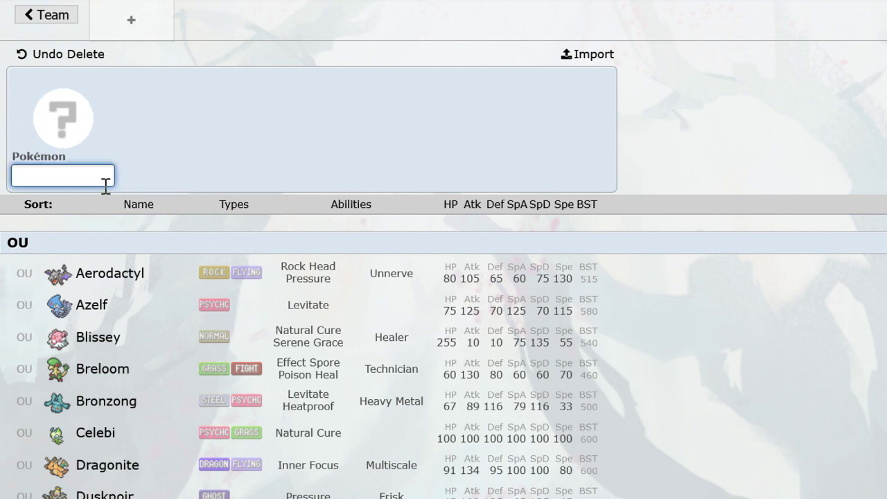
{"action": "type", "text": "molt"}
{"action": "left_click", "coordinate": [165, 241]}
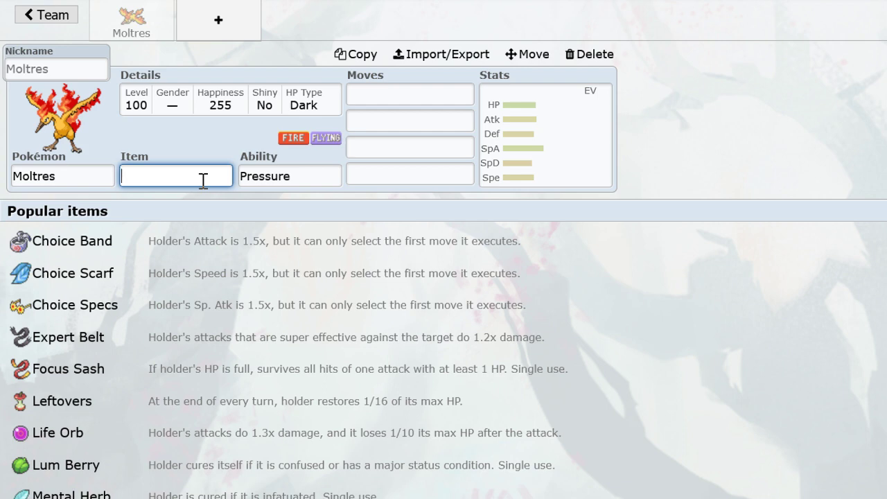
{"action": "type", "text": "choci"}
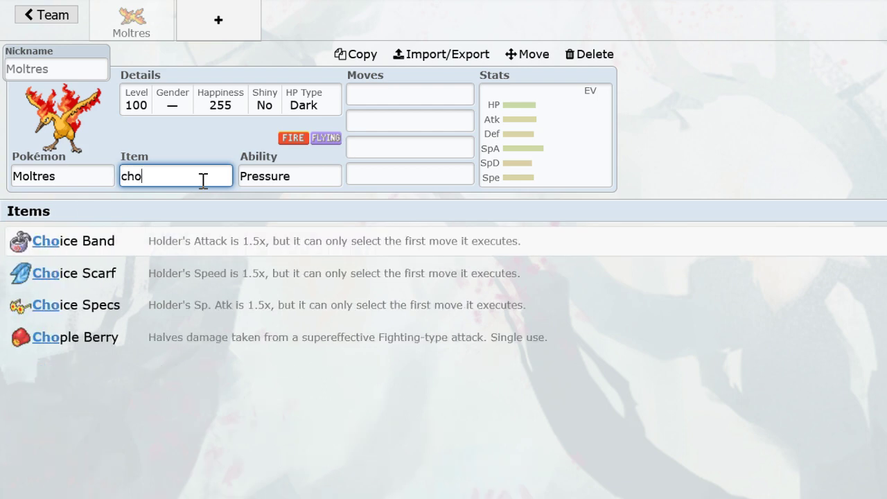
{"action": "key", "text": "BackSpace"}
{"action": "key", "text": "BackSpace"}
{"action": "type", "text": "icescar"}
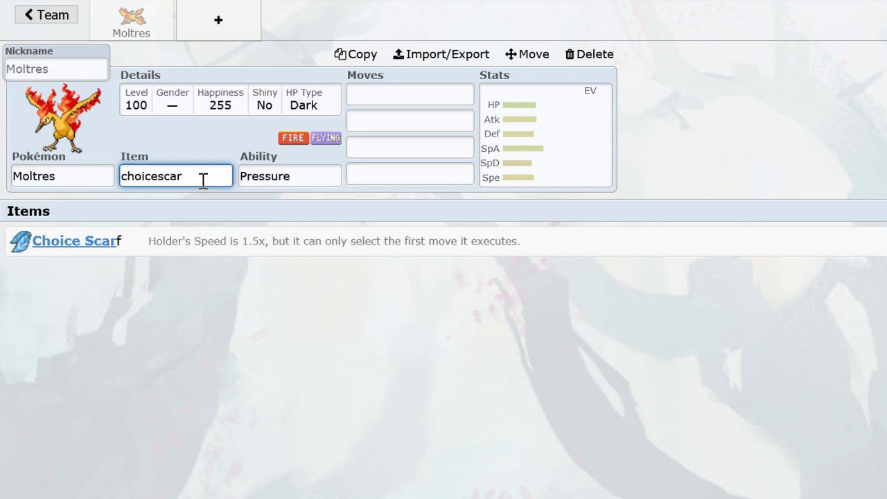
{"action": "key", "text": "Return"}
Set Moltres's first two moves to U-turn and Air Slash.
{"action": "type", "text": "uturn"}
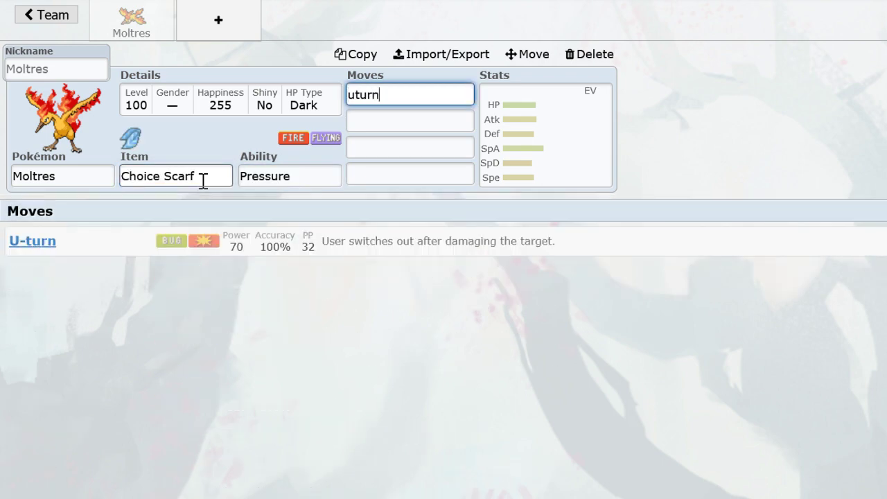
{"action": "key", "text": "Return"}
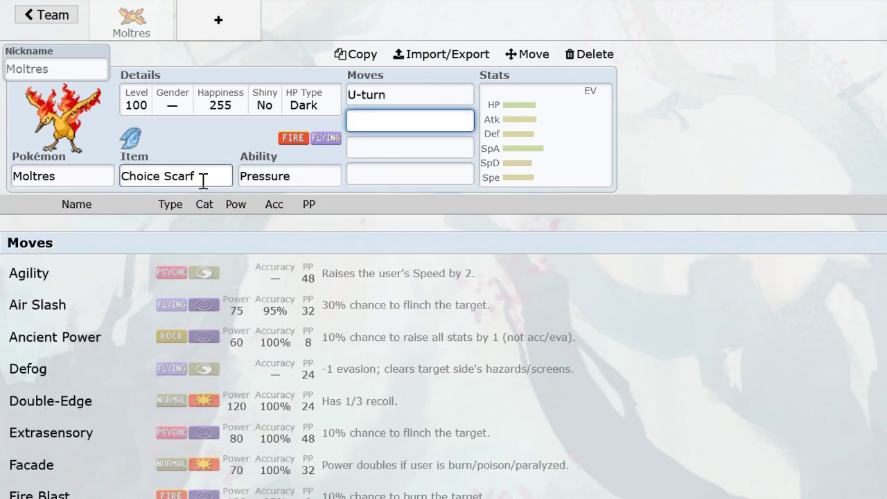
{"action": "type", "text": "airss"}
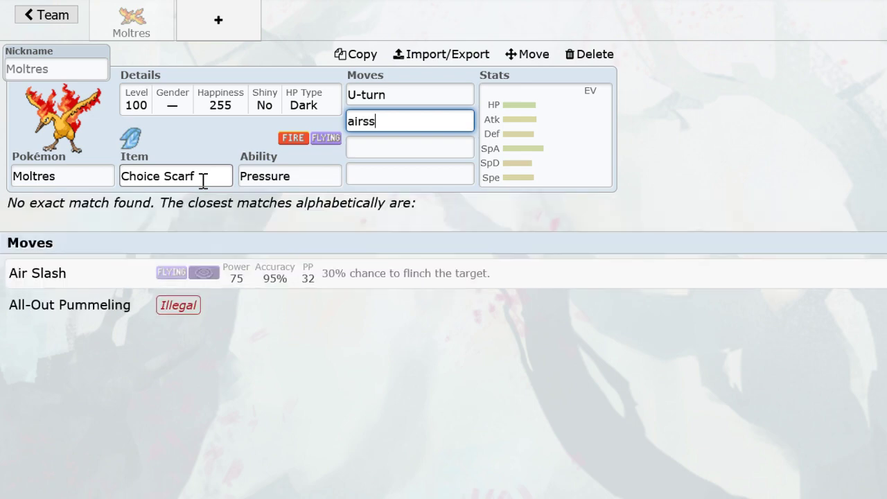
{"action": "type", "text": "la"}
{"action": "key", "text": "BackSpace"}
{"action": "key", "text": "BackSpace"}
{"action": "key", "text": "BackSpace"}
{"action": "type", "text": "lash"}
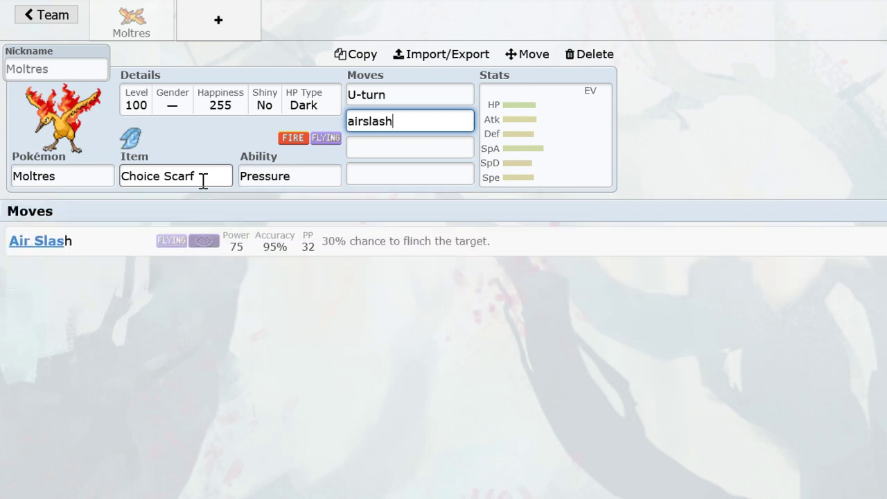
{"action": "key", "text": "Return"}
Complete Moltres's moves with Fire Blast and Hidden Power Ice, and apply the suggested 252 SpA / 4 SpD / 252 Spe (+Spe, -Atk) spread.
{"action": "type", "text": "fireb"}
{"action": "key", "text": "Return"}
{"action": "type", "text": "hid"}
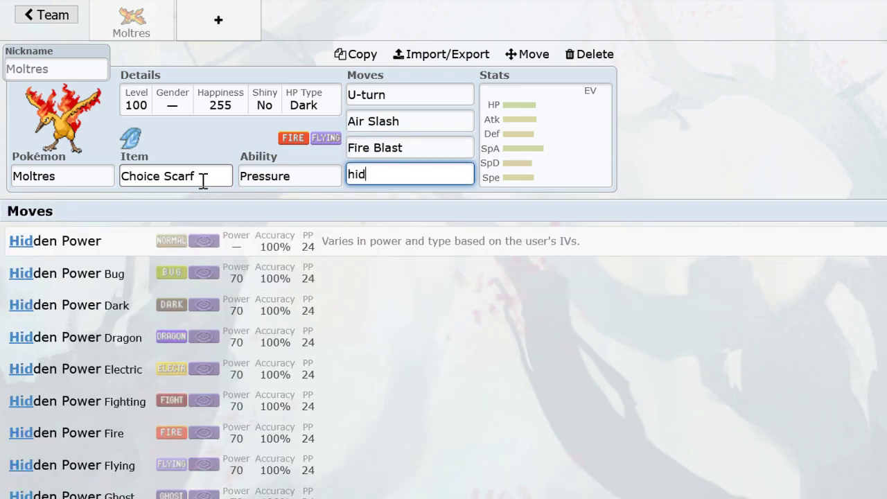
{"action": "type", "text": "denpowe"}
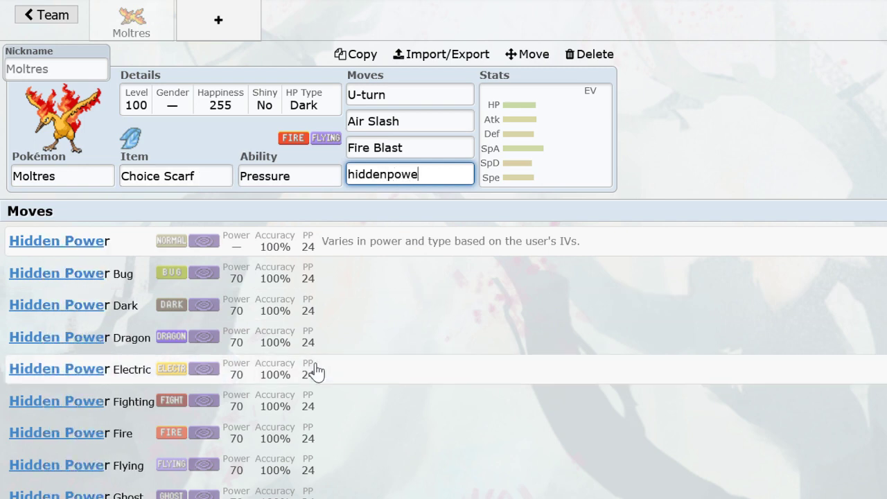
{"action": "scroll", "coordinate": [305, 374], "scroll_direction": "down", "scroll_amount": 3}
{"action": "left_click", "coordinate": [266, 390]}
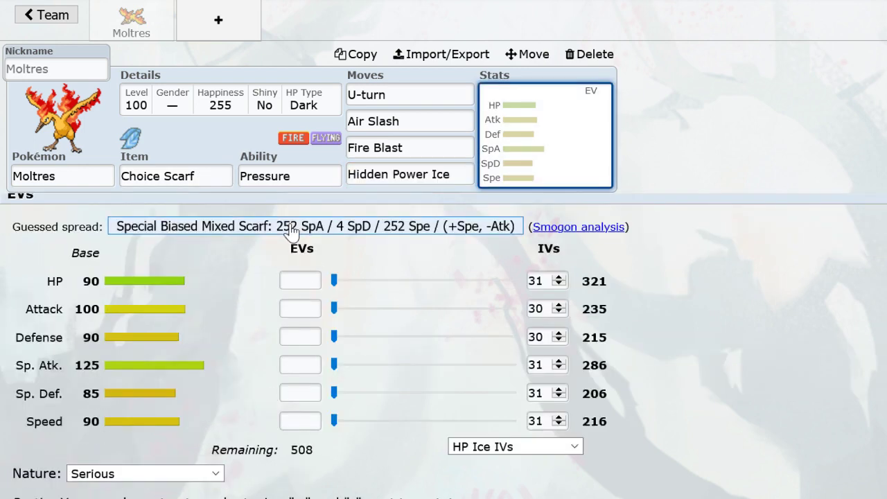
{"action": "left_click", "coordinate": [292, 228]}
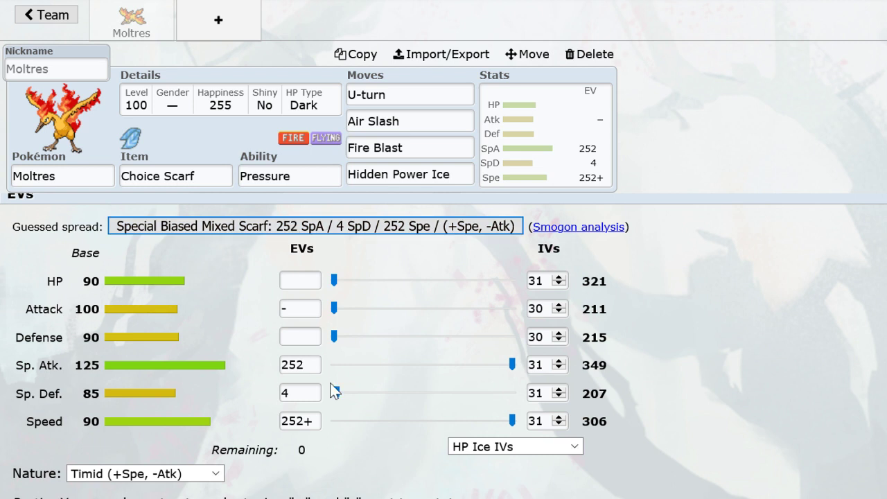
{"action": "scroll", "coordinate": [234, 255], "scroll_direction": "up", "scroll_amount": 1}
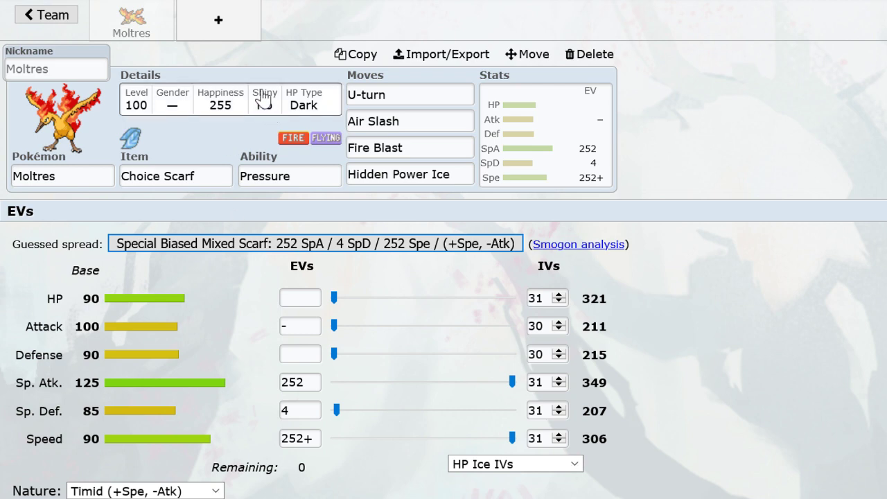
Add Dugtrio to the team with a Choice Band, the Arena Trap ability and Earthquake as its first move.
{"action": "left_click", "coordinate": [231, 20]}
{"action": "type", "text": "dug"}
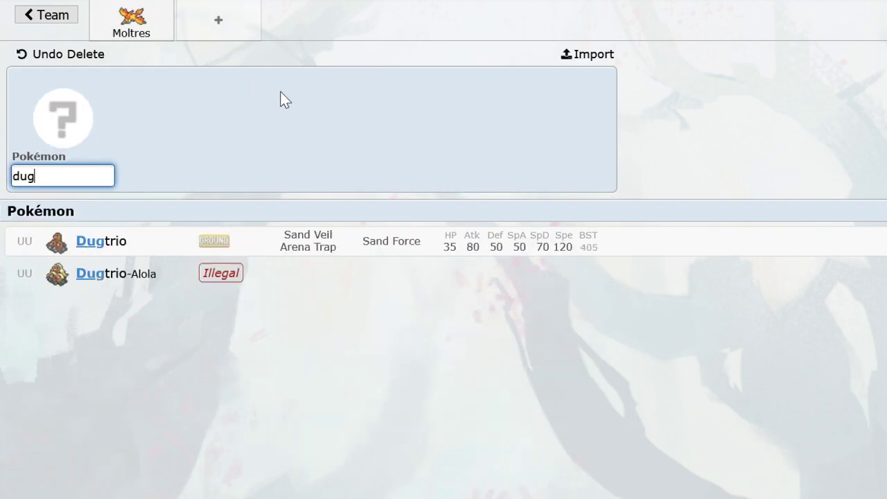
{"action": "key", "text": "Return"}
{"action": "type", "text": "choiceban"}
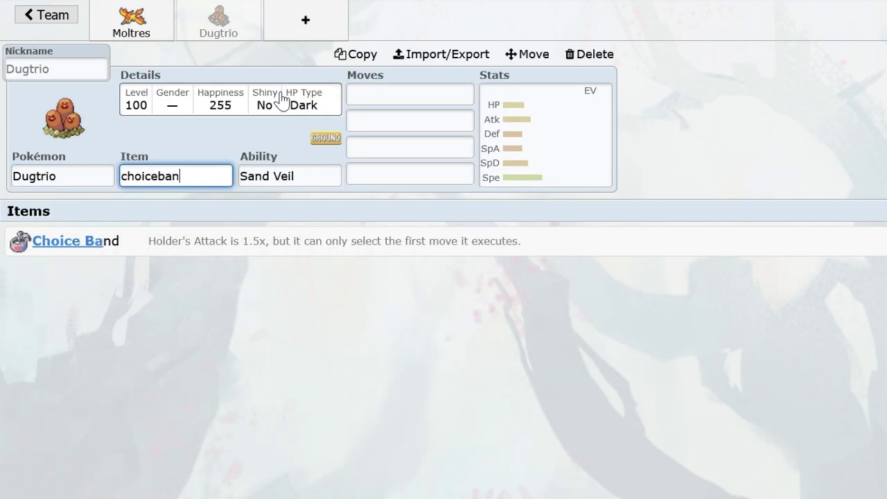
{"action": "key", "text": "Return"}
{"action": "left_click", "coordinate": [297, 308]}
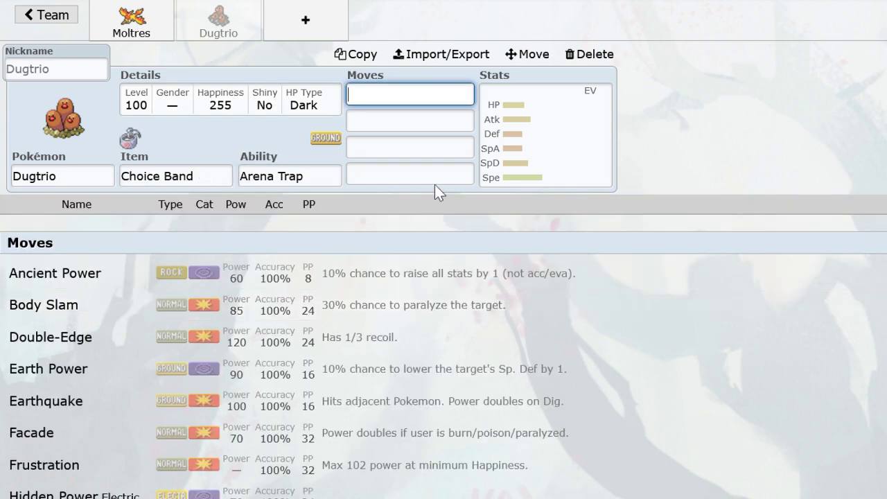
{"action": "type", "text": "ea"}
{"action": "left_click", "coordinate": [340, 274]}
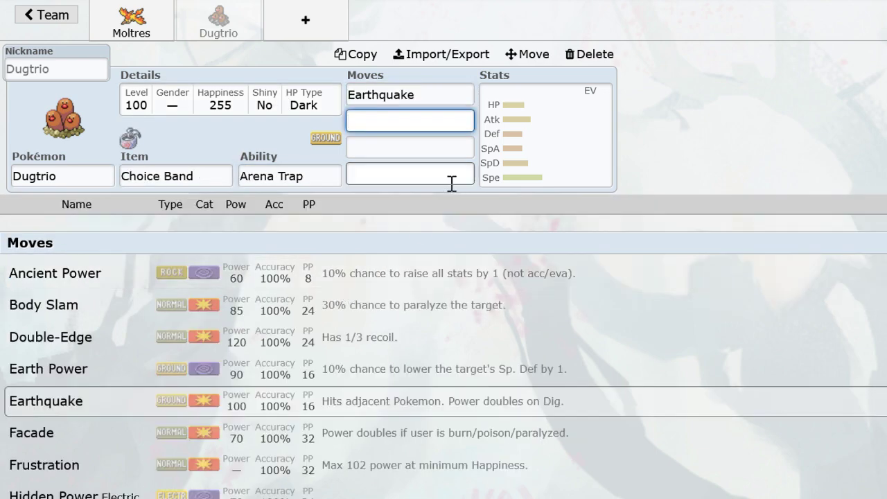
Add Skarmory as the third team member and give it Leftovers.
{"action": "left_click", "coordinate": [305, 19]}
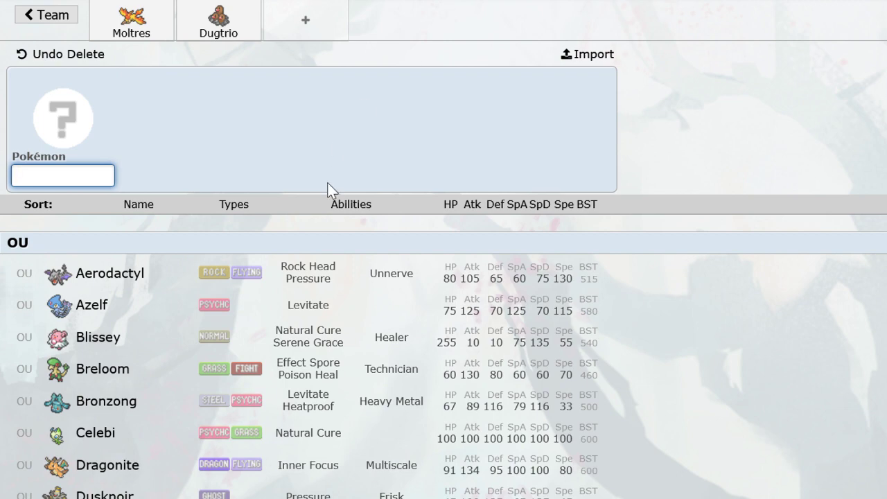
{"action": "type", "text": "skarmo"}
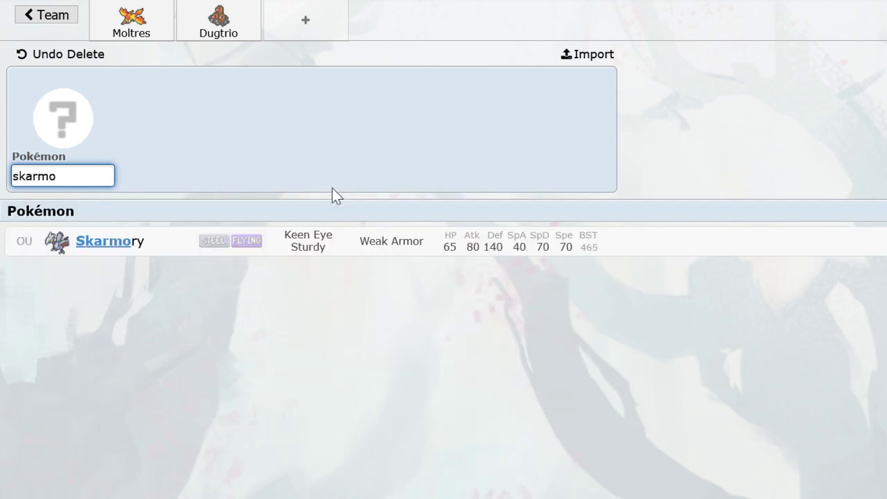
{"action": "key", "text": "Return"}
{"action": "type", "text": "le"}
{"action": "key", "text": "Return"}
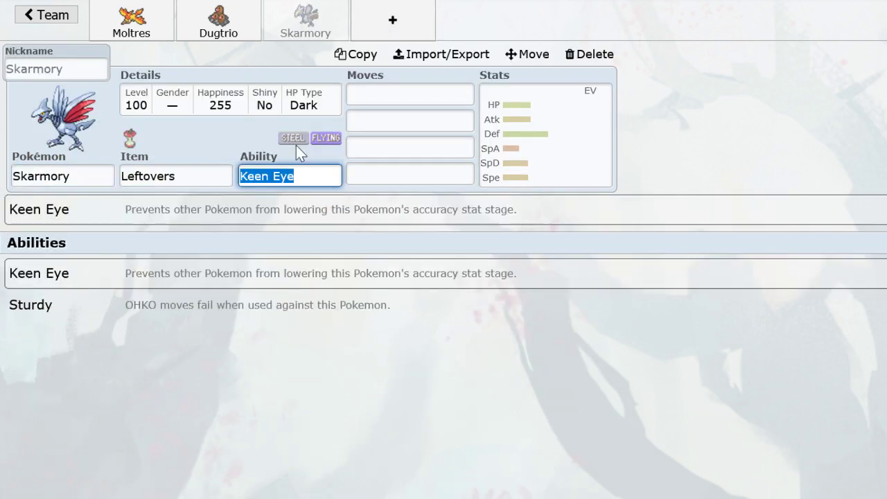
Set Skarmory's first two moves to Stealth Rock and Spikes.
{"action": "left_click", "coordinate": [128, 20]}
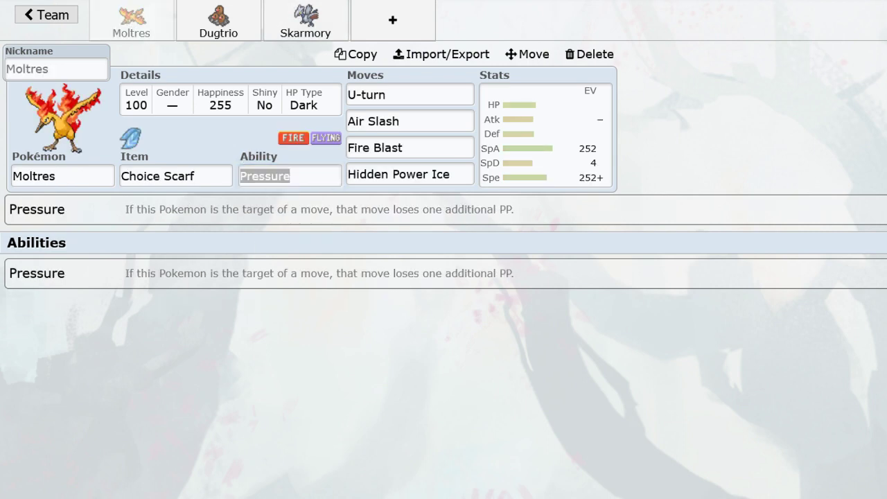
{"action": "left_click", "coordinate": [270, 24]}
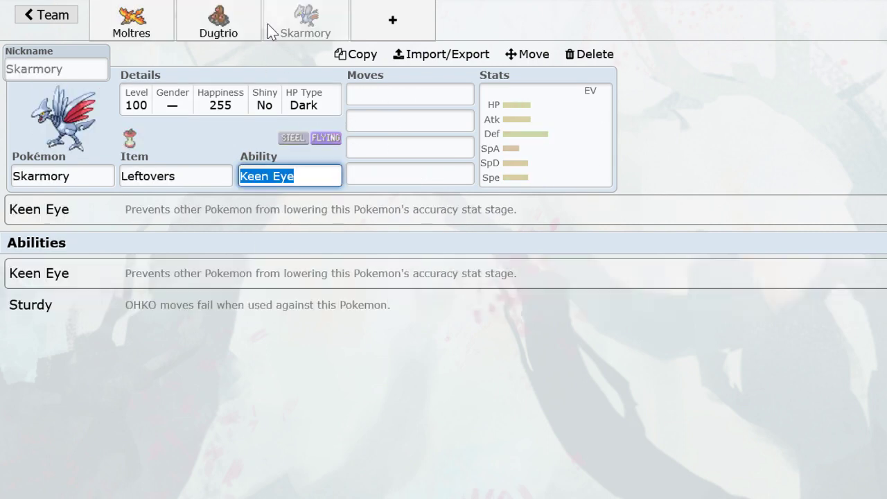
{"action": "left_click", "coordinate": [373, 90]}
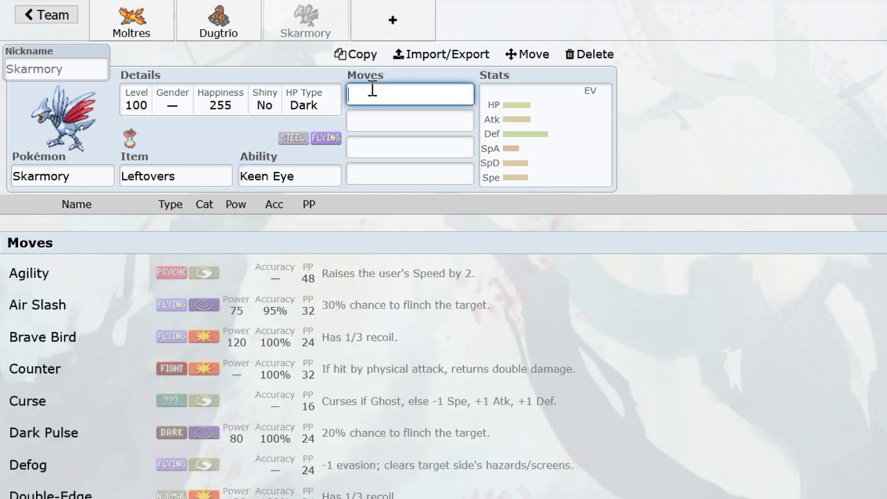
{"action": "type", "text": "stea"}
{"action": "key", "text": "Return"}
{"action": "type", "text": "pik"}
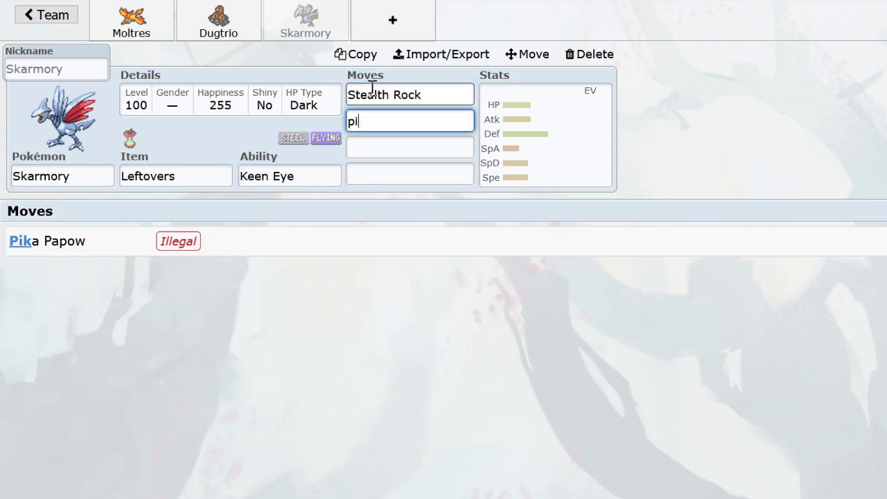
{"action": "key", "text": "BackSpace"}
{"action": "key", "text": "BackSpace"}
{"action": "key", "text": "BackSpace"}
{"action": "type", "text": "spike"}
{"action": "key", "text": "Return"}
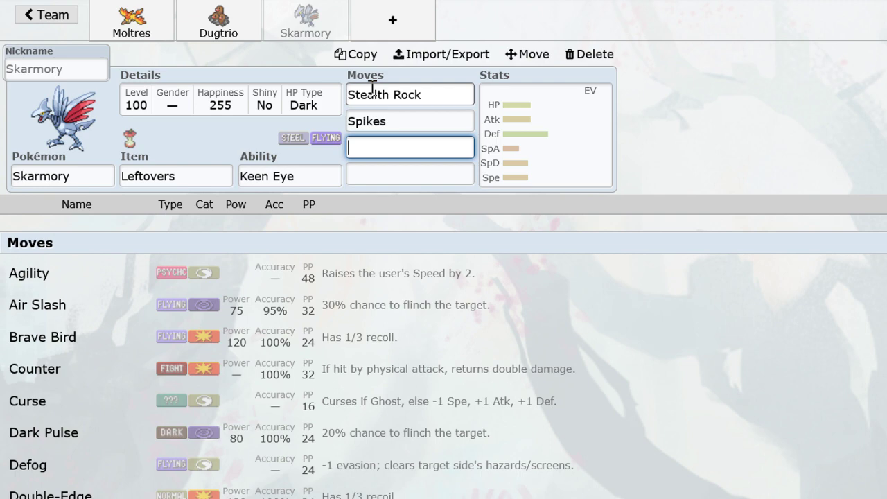
Add Starmie as the fourth team member with Leftovers and the Natural Cure ability.
{"action": "left_click", "coordinate": [392, 21]}
{"action": "type", "text": "starm"}
{"action": "key", "text": "Return"}
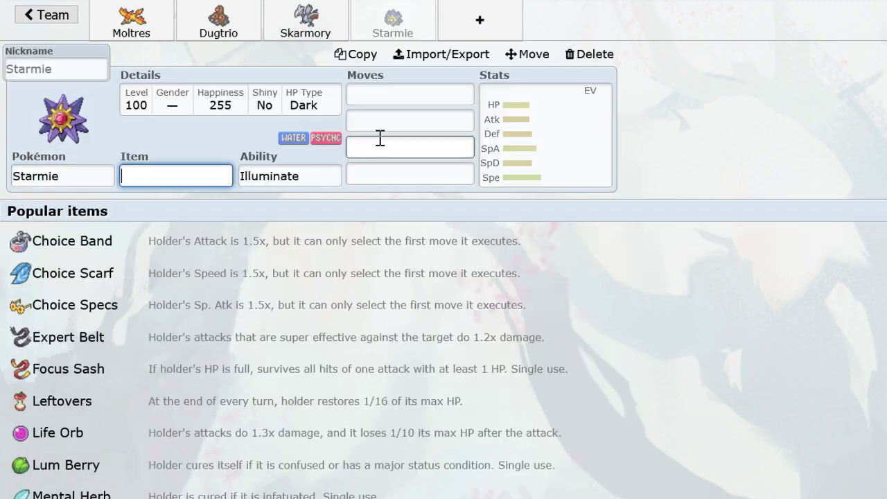
{"action": "type", "text": "lef"}
{"action": "key", "text": "Return"}
{"action": "left_click", "coordinate": [301, 320]}
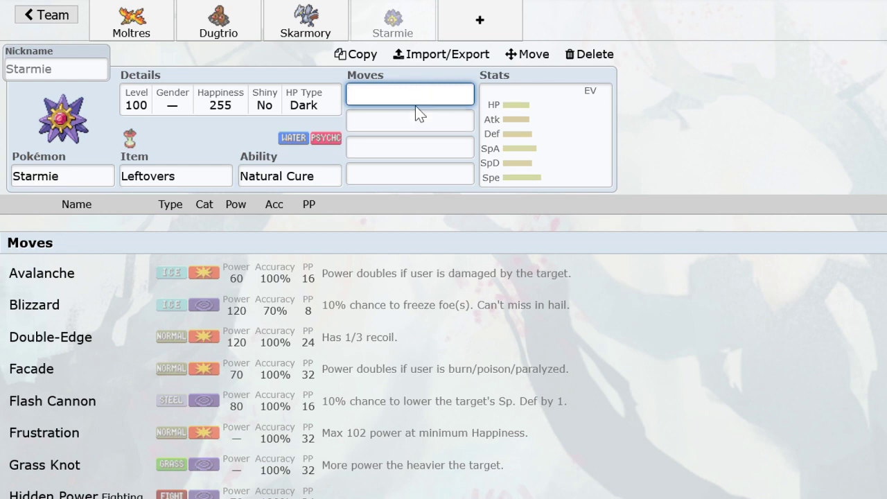
Add Spiritomb as the fifth team member and give it Leftovers.
{"action": "left_click", "coordinate": [456, 23]}
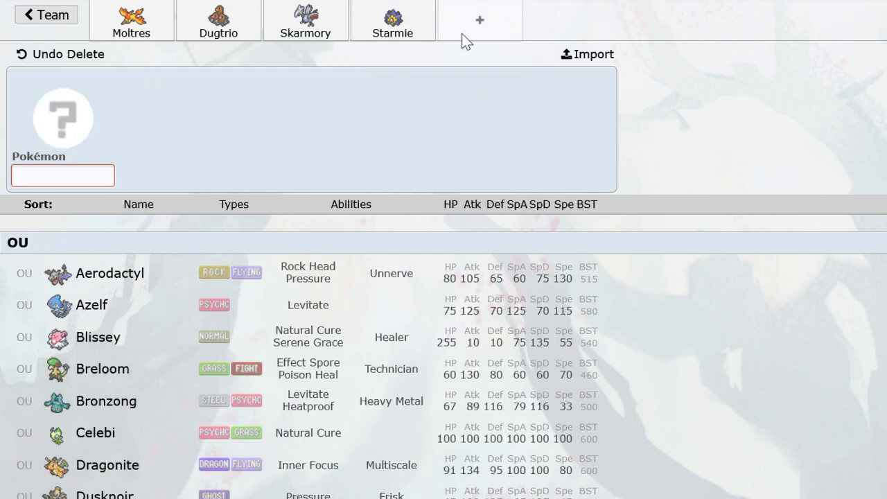
{"action": "left_click", "coordinate": [69, 173]}
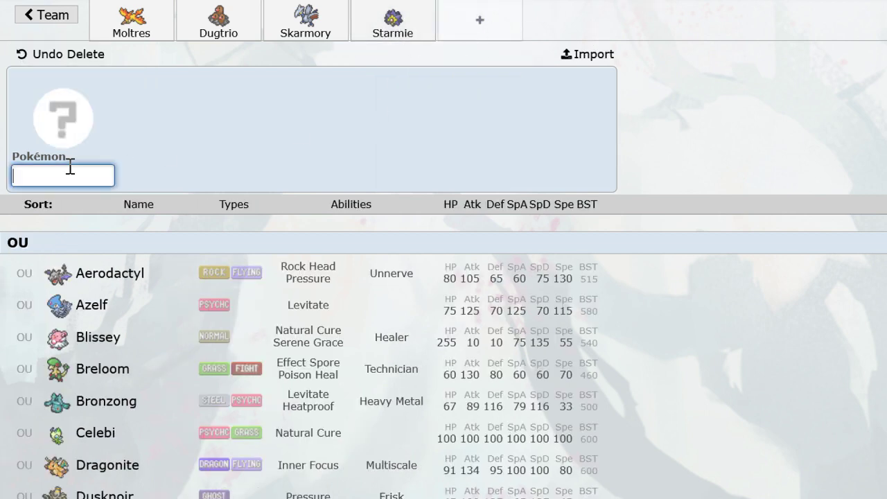
{"action": "type", "text": "spiro"}
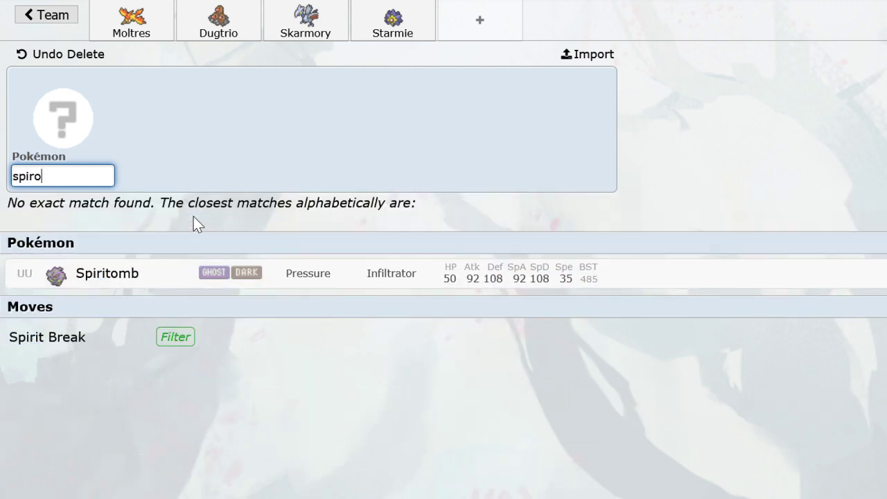
{"action": "key", "text": "BackSpace"}
{"action": "type", "text": "itomb"}
{"action": "key", "text": "Return"}
{"action": "type", "text": "lefto"}
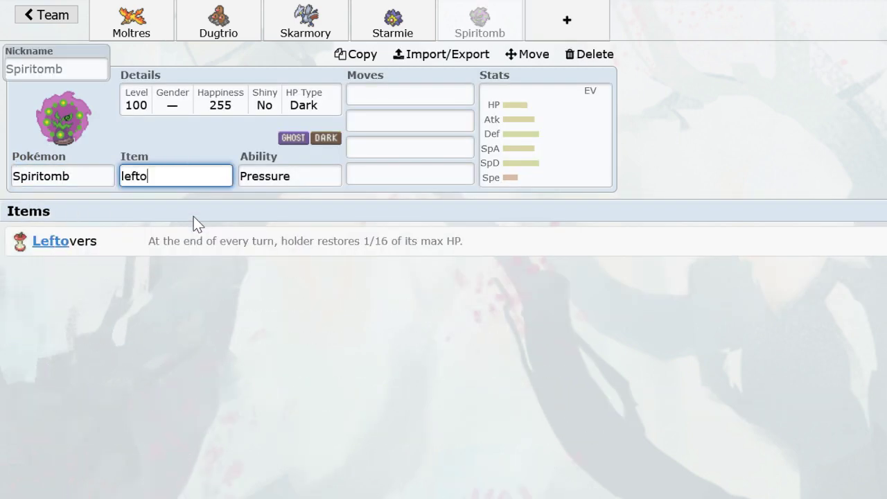
{"action": "key", "text": "Return"}
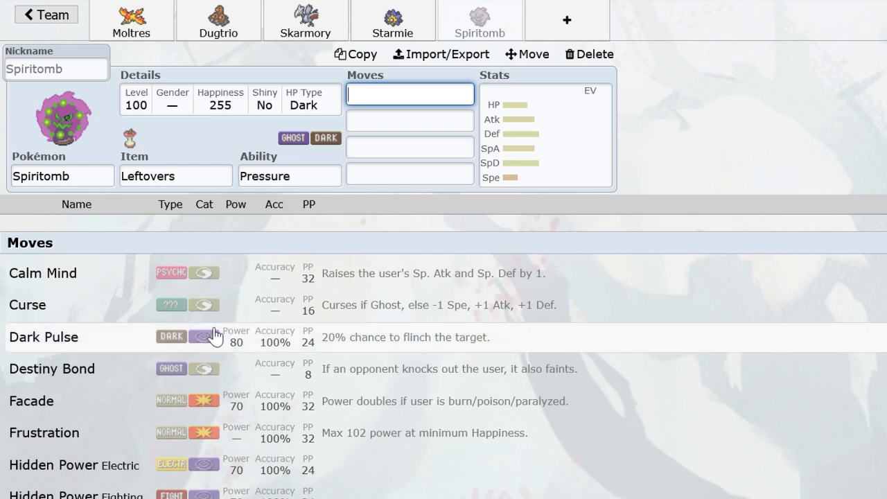
Set Spiritomb's first two moves to Pursuit and Shadow Sneak.
{"action": "type", "text": "pursu"}
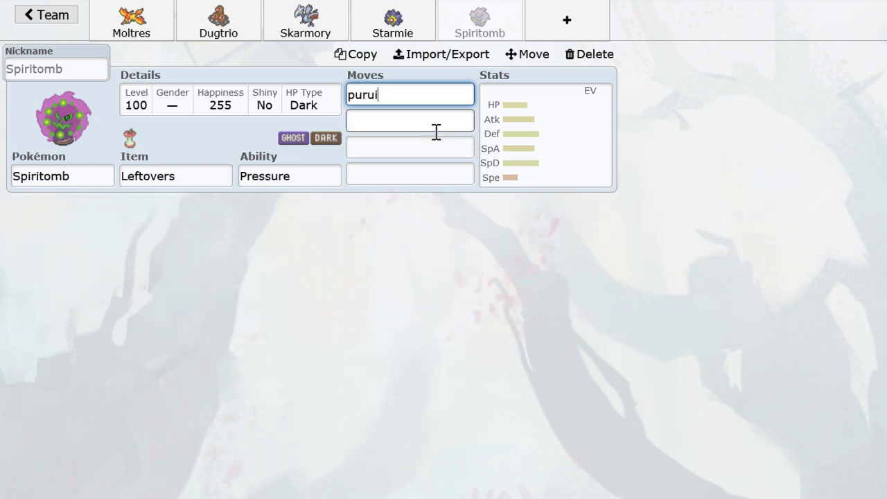
{"action": "key", "text": "BackSpace"}
{"action": "type", "text": "suit"}
{"action": "key", "text": "Return"}
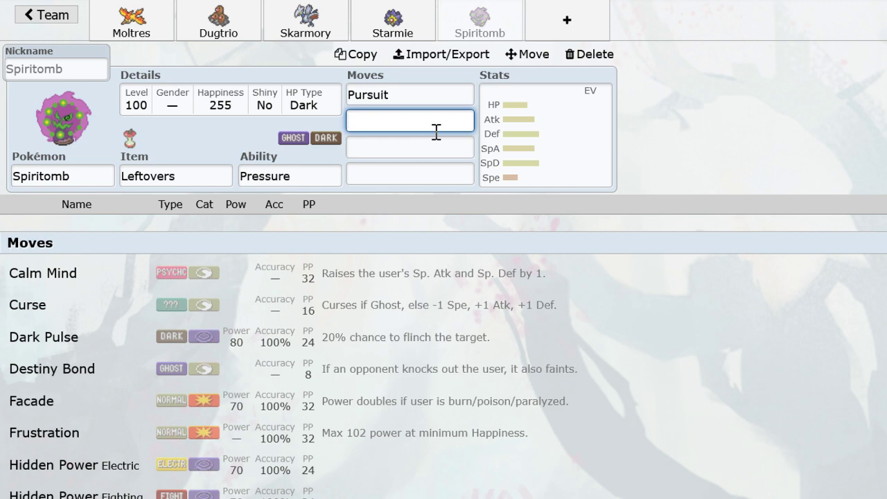
{"action": "type", "text": "h"}
{"action": "key", "text": "BackSpace"}
{"action": "type", "text": "s"}
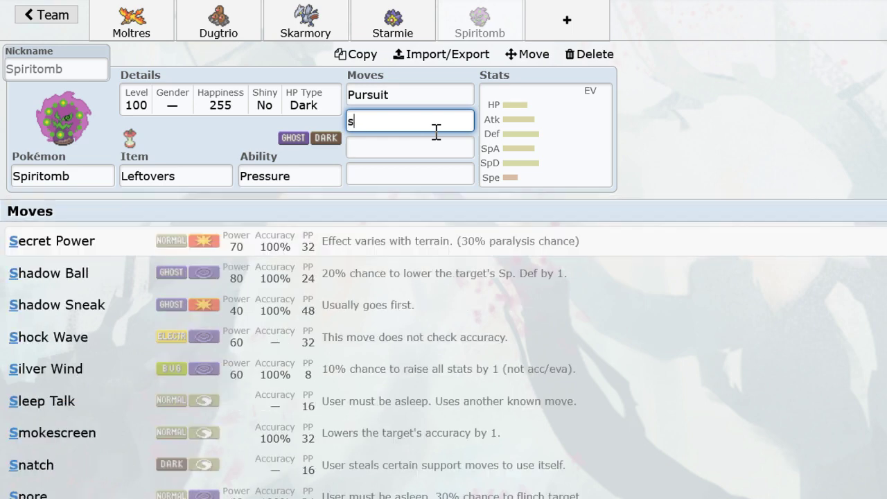
{"action": "type", "text": "haddow"}
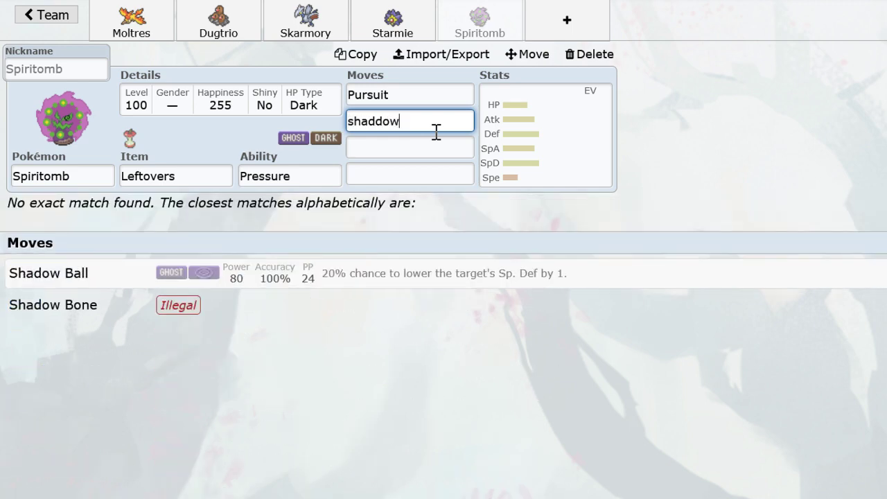
{"action": "key", "text": "BackSpace"}
{"action": "key", "text": "BackSpace"}
{"action": "key", "text": "BackSpace"}
{"action": "type", "text": "owsnea"}
{"action": "key", "text": "Return"}
Give Spiritomb Pain Split and Will-O-Wisp, and apply the suggested 252 HP / 4 Atk / 252 SpD (+SpD, -SpA) spread.
{"action": "type", "text": "painp"}
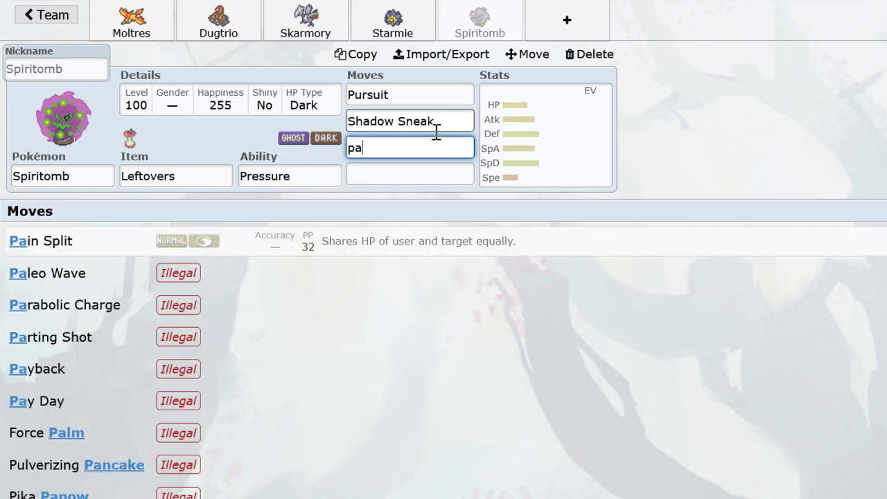
{"action": "key", "text": "Return"}
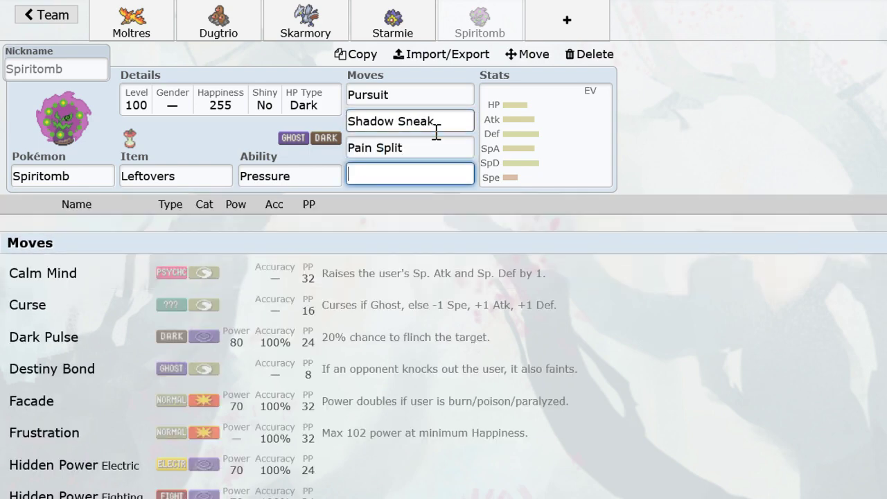
{"action": "type", "text": "will"}
{"action": "key", "text": "Return"}
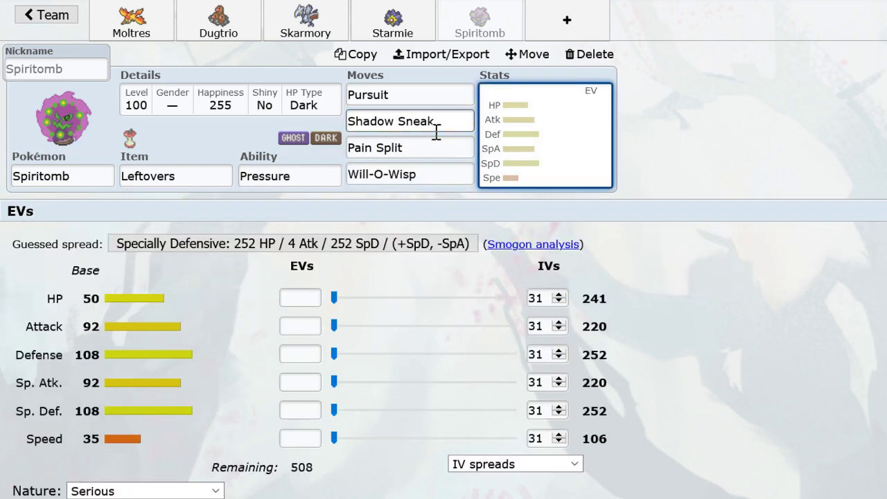
{"action": "left_click", "coordinate": [355, 250]}
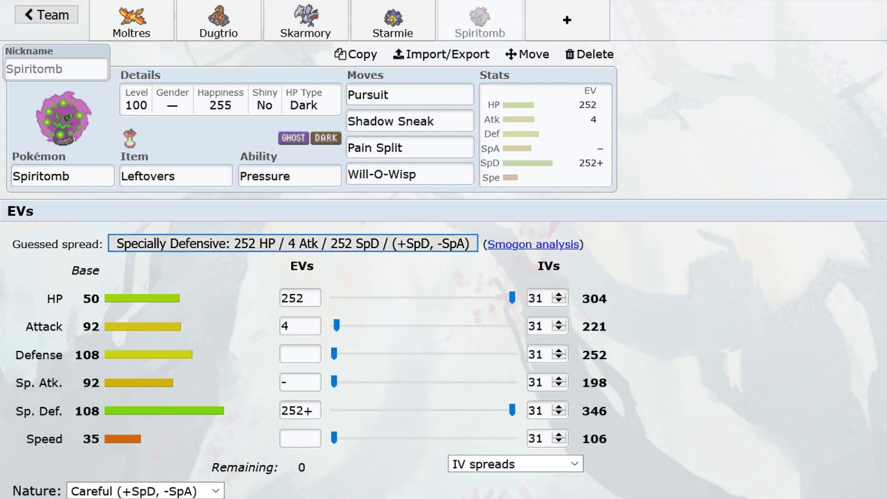
Add Raikou as the sixth team member with Leftovers, the Pressure ability and Substitute as its first move.
{"action": "left_click", "coordinate": [558, 21]}
{"action": "type", "text": "raikou"}
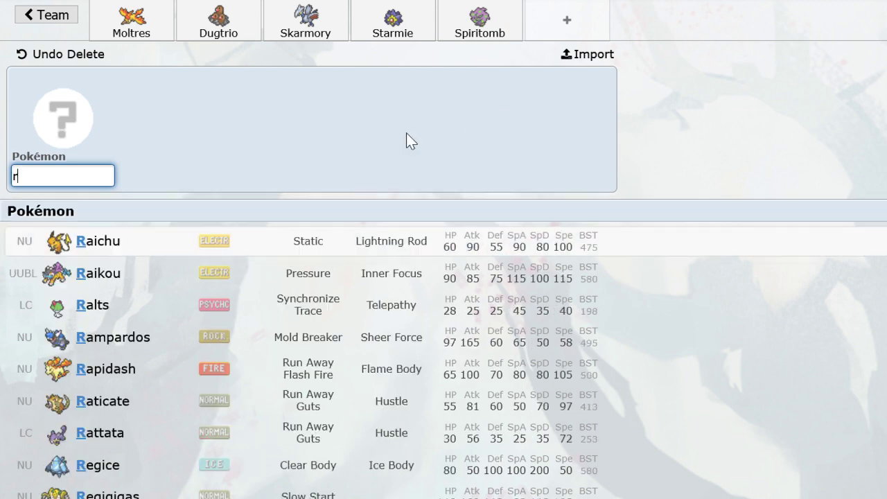
{"action": "key", "text": "Return"}
{"action": "type", "text": "lefto"}
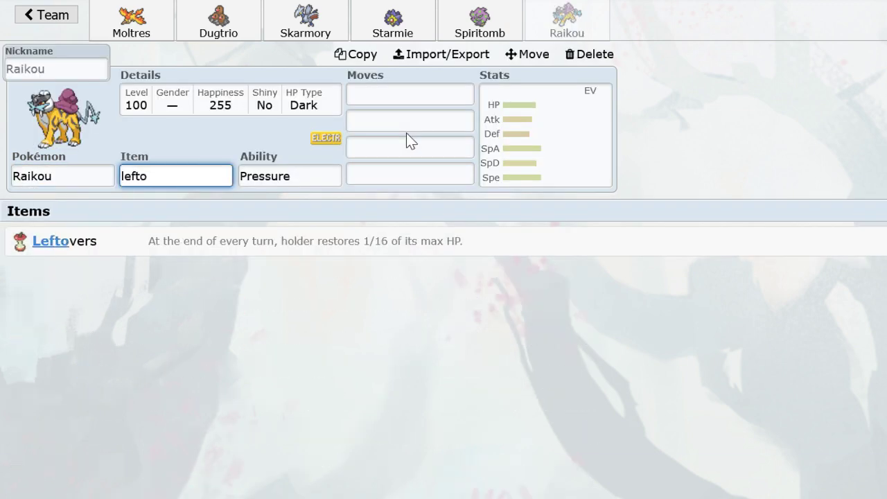
{"action": "key", "text": "Return"}
{"action": "key", "text": "Return"}
{"action": "type", "text": "sub"}
{"action": "key", "text": "Return"}
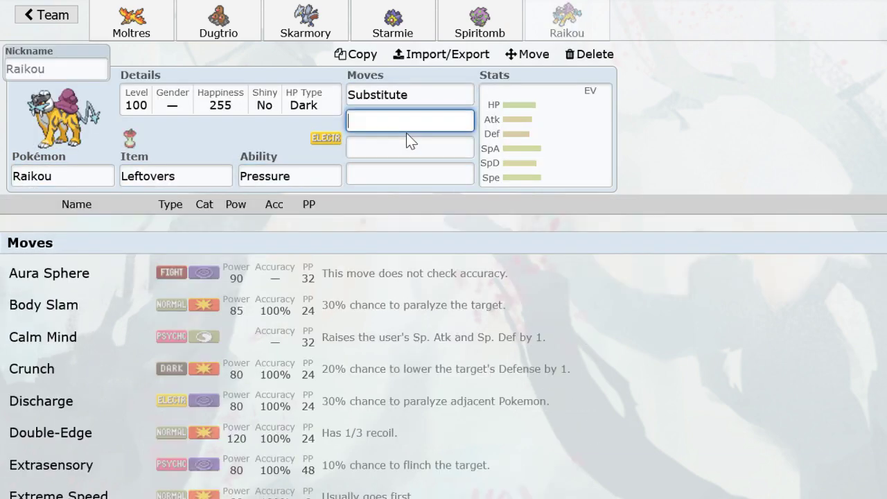
Set Raikou's second and third moves to Calm Mind and Thunderbolt.
{"action": "type", "text": "cal"}
{"action": "key", "text": "Return"}
{"action": "type", "text": "thunde"}
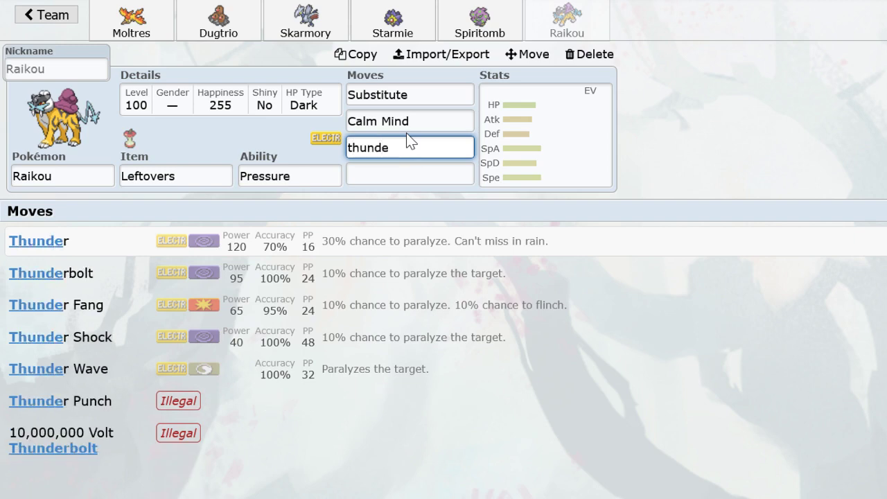
{"action": "left_click", "coordinate": [295, 273]}
Give Raikou Hidden Power Ice as its fourth move and apply the suggested 252 SpA / 4 SpD / 252 Spe (+Spe, -Atk) spread.
{"action": "type", "text": "hiddenpowe"}
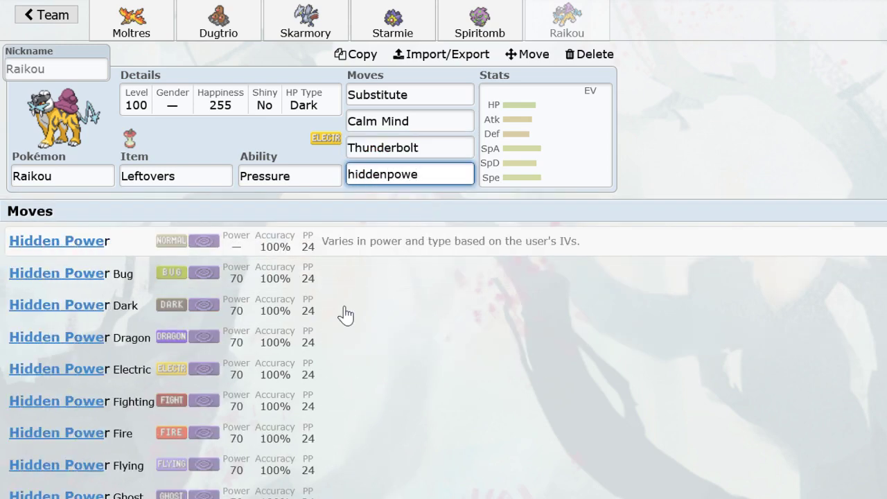
{"action": "scroll", "coordinate": [295, 413], "scroll_direction": "down", "scroll_amount": 1}
{"action": "scroll", "coordinate": [295, 414], "scroll_direction": "down", "scroll_amount": 1}
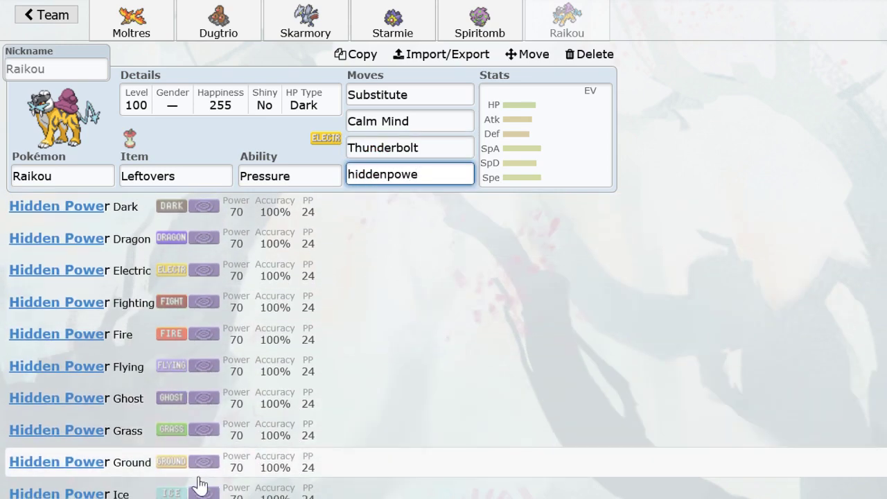
{"action": "left_click", "coordinate": [198, 491]}
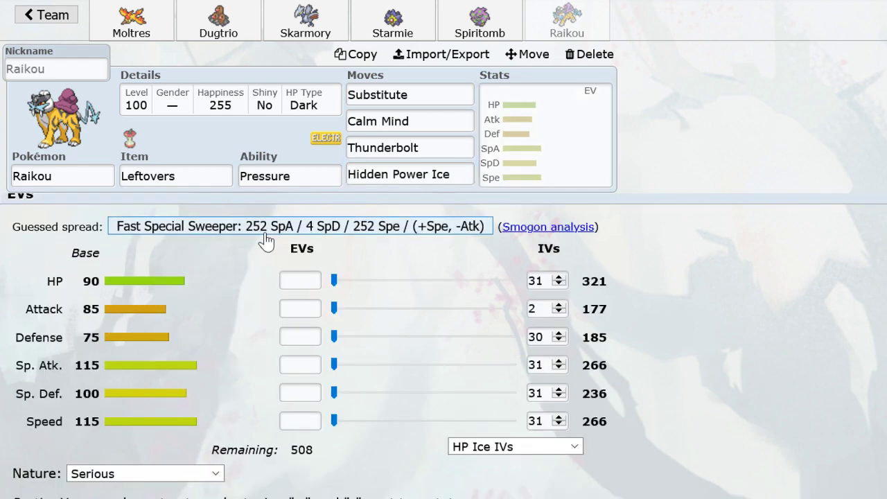
{"action": "left_click", "coordinate": [265, 234]}
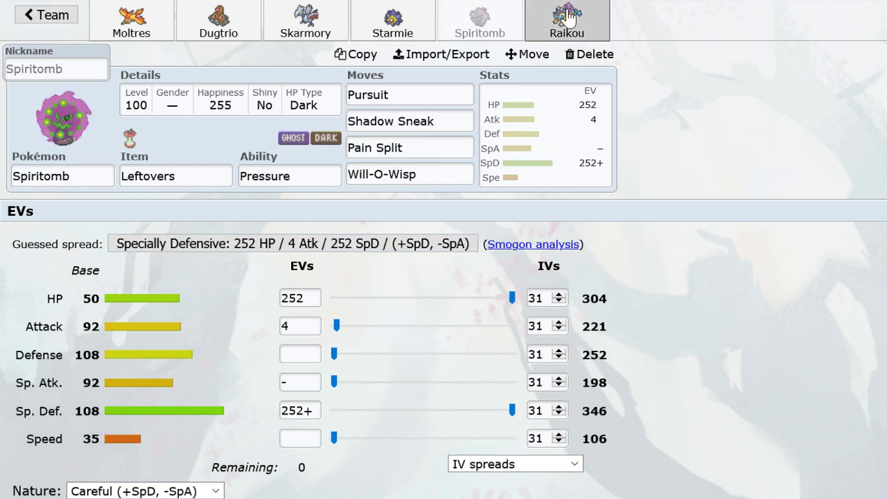
Review the sets of the team members one by one, comparing Starmie, Skarmory and Spiritomb and ending on Moltres.
{"action": "left_click", "coordinate": [393, 18]}
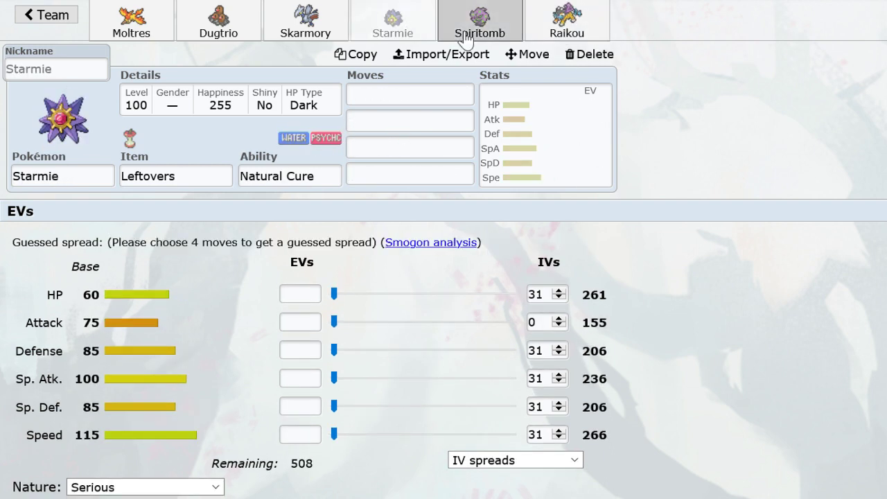
{"action": "left_click", "coordinate": [468, 28]}
{"action": "left_click", "coordinate": [575, 25]}
{"action": "left_click", "coordinate": [495, 28]}
{"action": "left_click", "coordinate": [364, 21]}
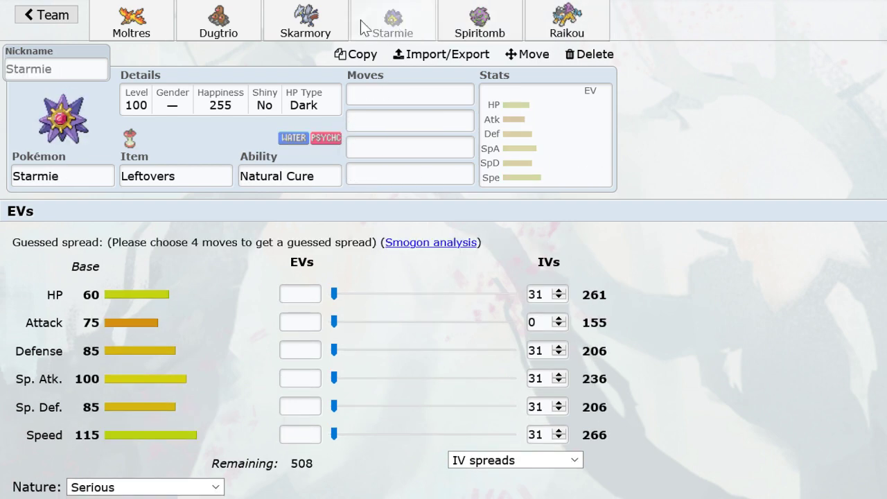
{"action": "left_click", "coordinate": [295, 21]}
{"action": "left_click", "coordinate": [222, 22]}
{"action": "left_click", "coordinate": [121, 24]}
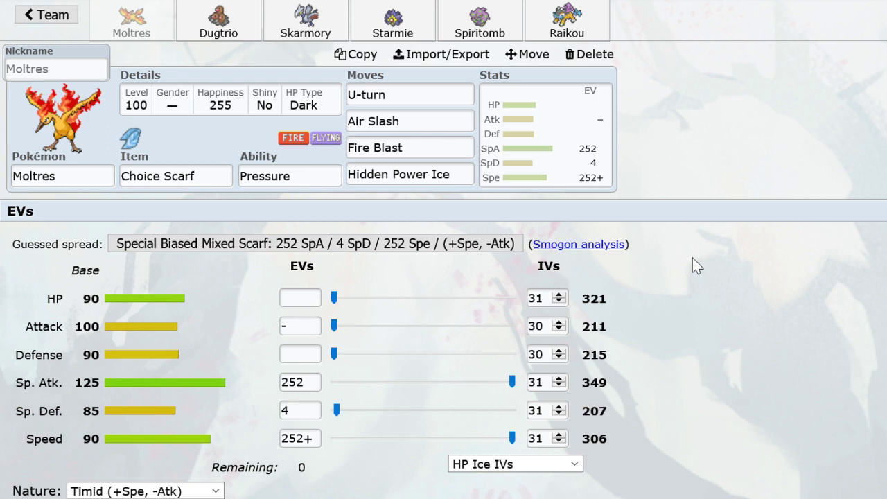
{"action": "left_click", "coordinate": [423, 29]}
{"action": "left_click", "coordinate": [302, 22]}
{"action": "left_click", "coordinate": [393, 16]}
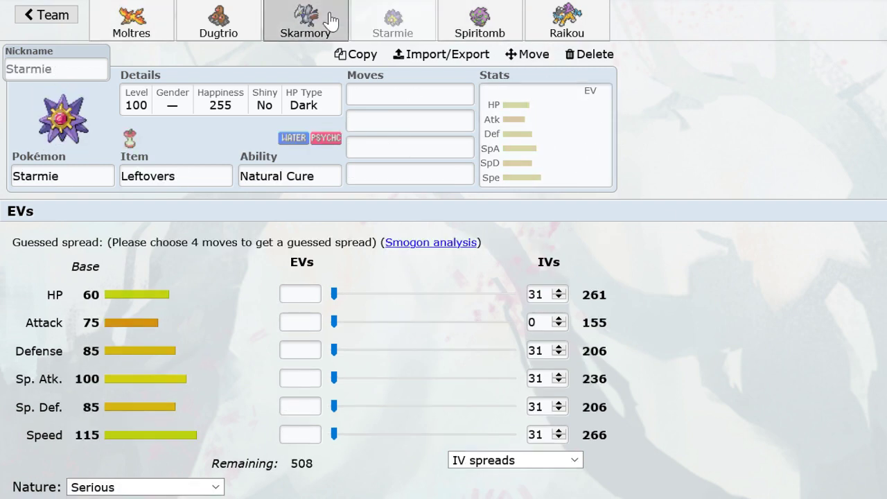
{"action": "left_click", "coordinate": [333, 19]}
{"action": "left_click", "coordinate": [144, 28]}
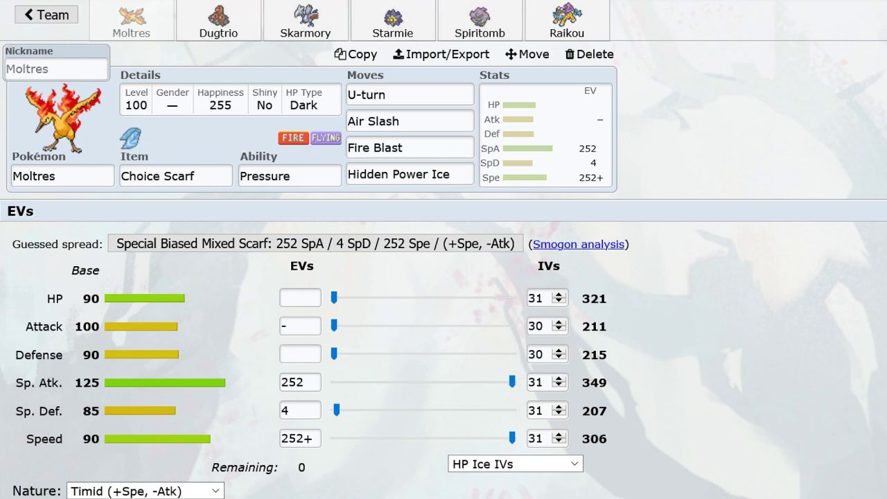
Delete Moltres, Dugtrio and Skarmory from the team.
{"action": "left_click", "coordinate": [94, 180]}
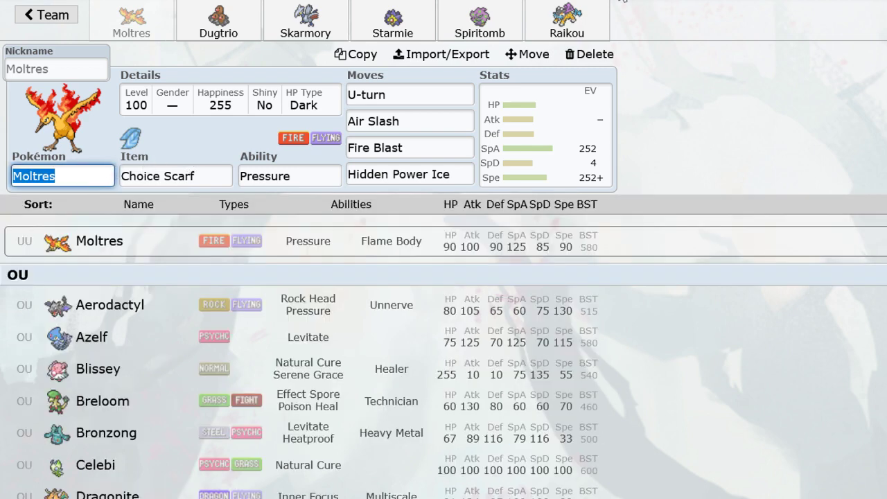
{"action": "left_click", "coordinate": [590, 54]}
{"action": "left_click", "coordinate": [590, 54]}
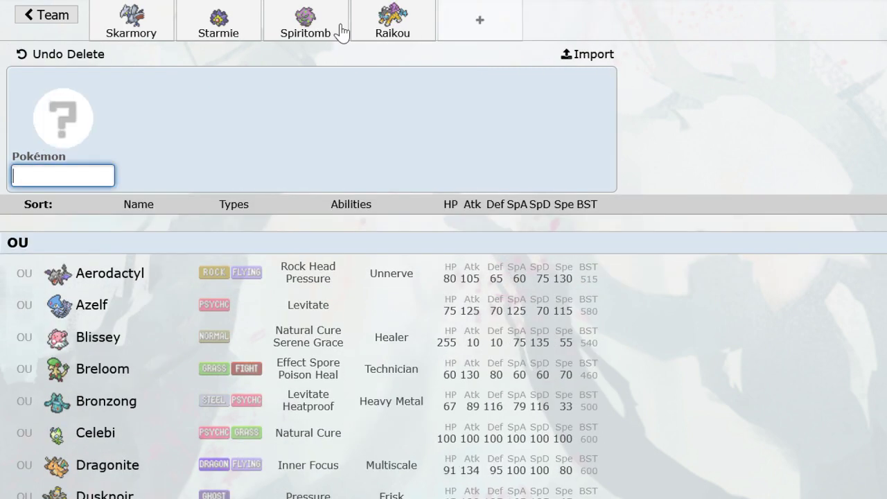
{"action": "left_click", "coordinate": [173, 27]}
{"action": "left_click", "coordinate": [590, 54]}
Delete the remaining Starmie, Spiritomb and Raikou so the team is empty.
{"action": "left_click", "coordinate": [131, 31]}
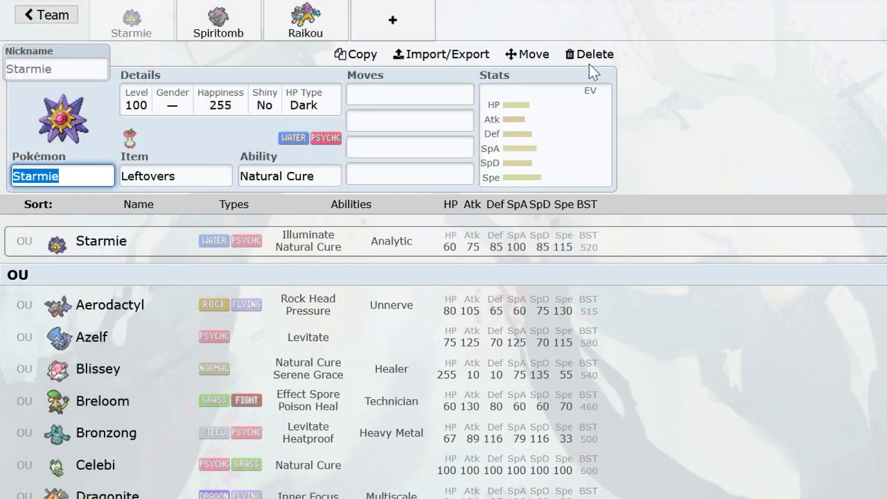
{"action": "left_click", "coordinate": [590, 54]}
{"action": "left_click", "coordinate": [154, 20]}
{"action": "left_click", "coordinate": [590, 54]}
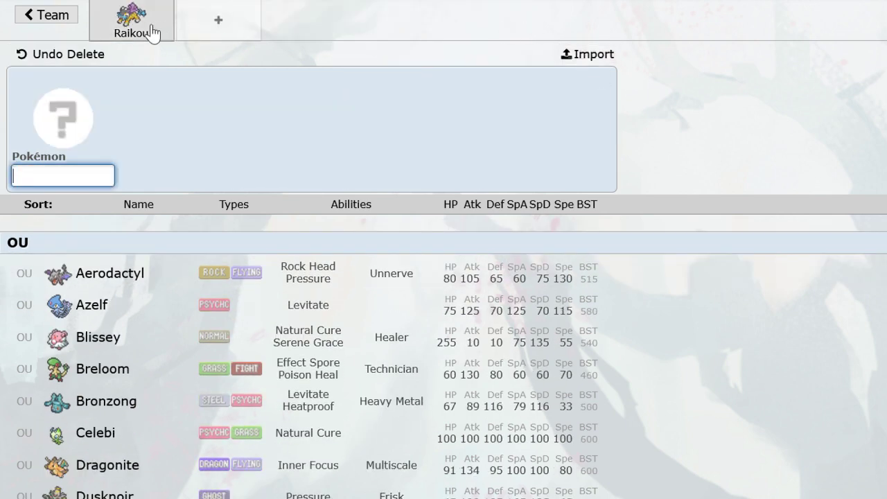
{"action": "left_click", "coordinate": [152, 33]}
{"action": "left_click", "coordinate": [590, 54]}
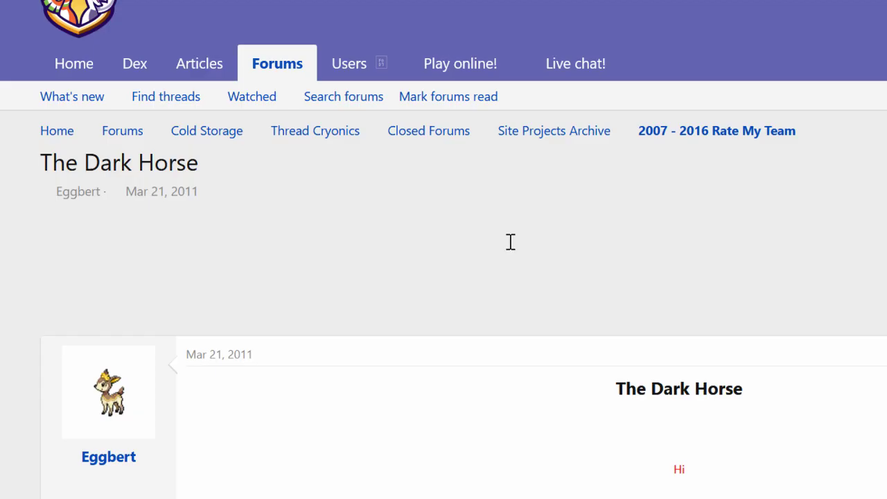
Switch to the Smogon forum thread "The Dark Horse" and read its team sets from Starmie through Scizor.
{"action": "scroll", "coordinate": [509, 242], "scroll_direction": "down", "scroll_amount": 8}
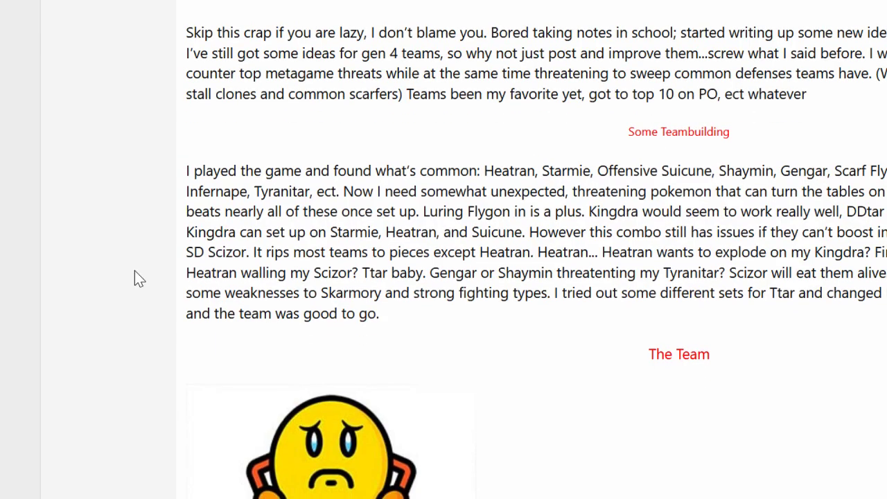
{"action": "scroll", "coordinate": [135, 277], "scroll_direction": "down", "scroll_amount": 5}
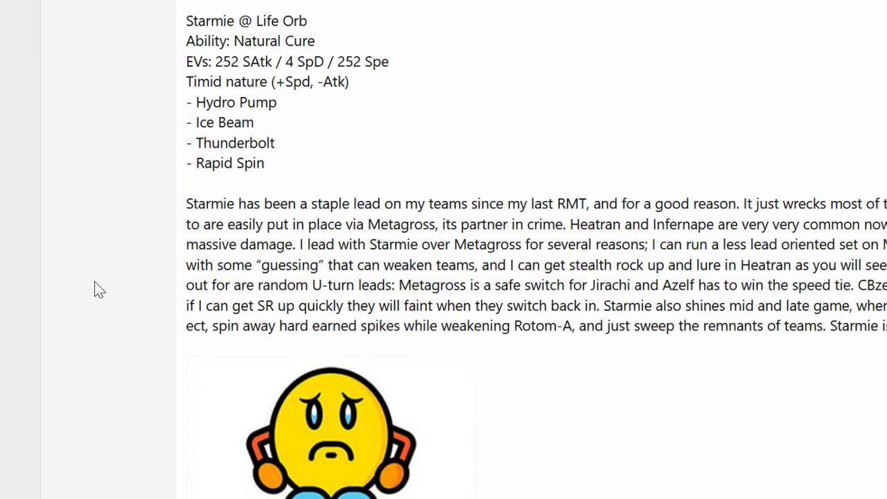
{"action": "scroll", "coordinate": [99, 289], "scroll_direction": "down", "scroll_amount": 5}
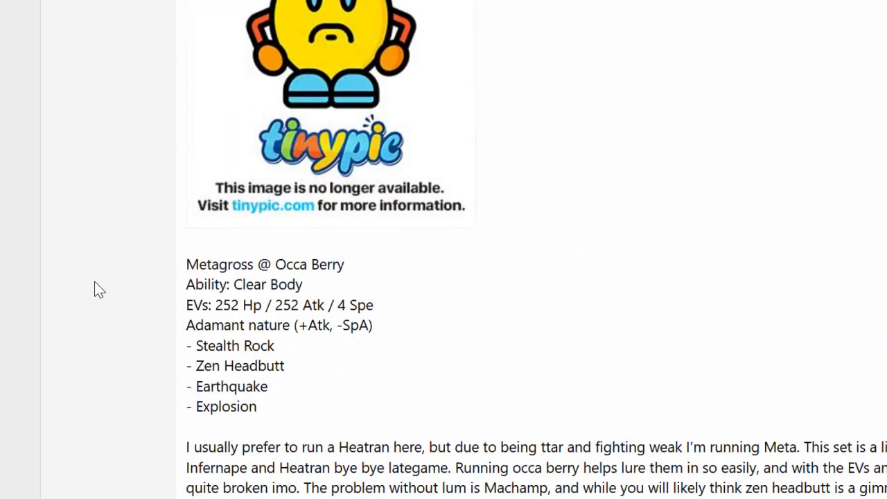
{"action": "scroll", "coordinate": [99, 290], "scroll_direction": "down", "scroll_amount": 10}
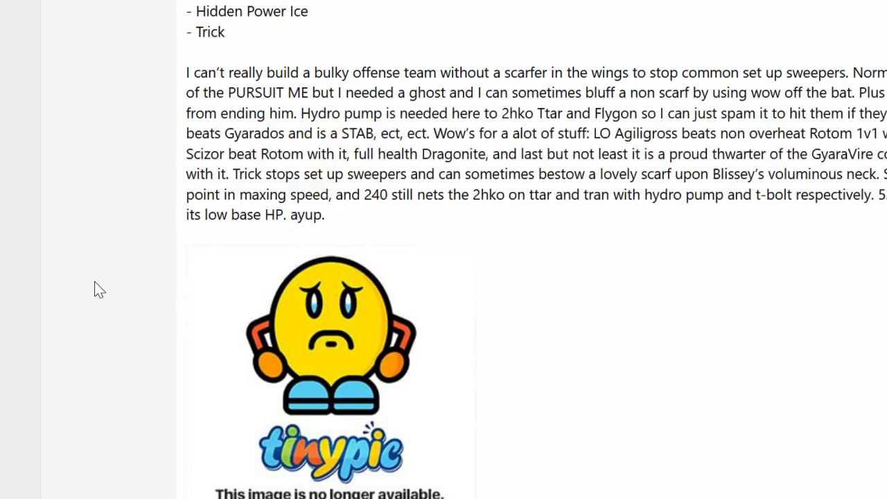
{"action": "scroll", "coordinate": [99, 290], "scroll_direction": "up", "scroll_amount": 1}
{"action": "scroll", "coordinate": [99, 290], "scroll_direction": "down", "scroll_amount": 6}
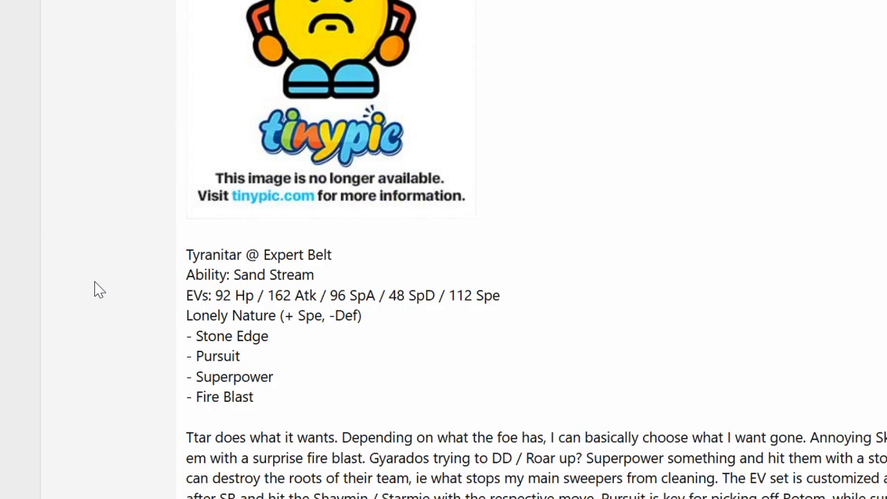
{"action": "scroll", "coordinate": [99, 290], "scroll_direction": "down", "scroll_amount": 6}
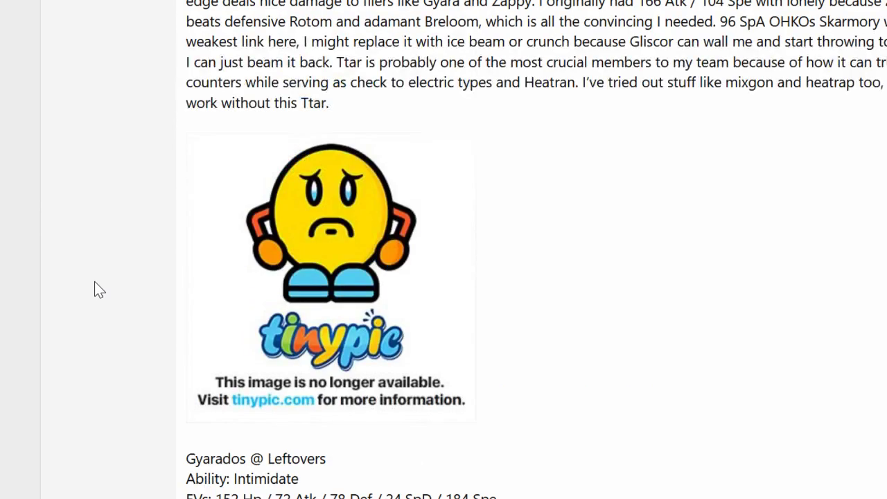
{"action": "scroll", "coordinate": [99, 290], "scroll_direction": "down", "scroll_amount": 10}
{"action": "scroll", "coordinate": [100, 290], "scroll_direction": "up", "scroll_amount": 1}
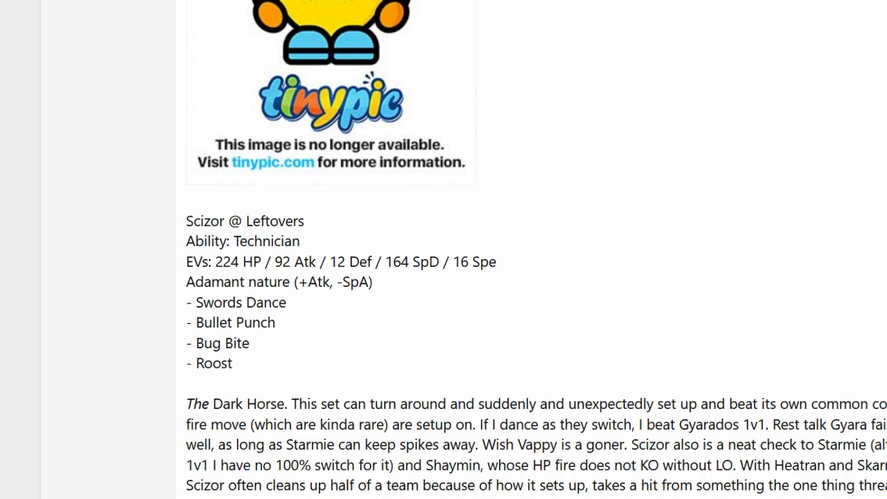
{"action": "scroll", "coordinate": [83, 367], "scroll_direction": "down", "scroll_amount": 4}
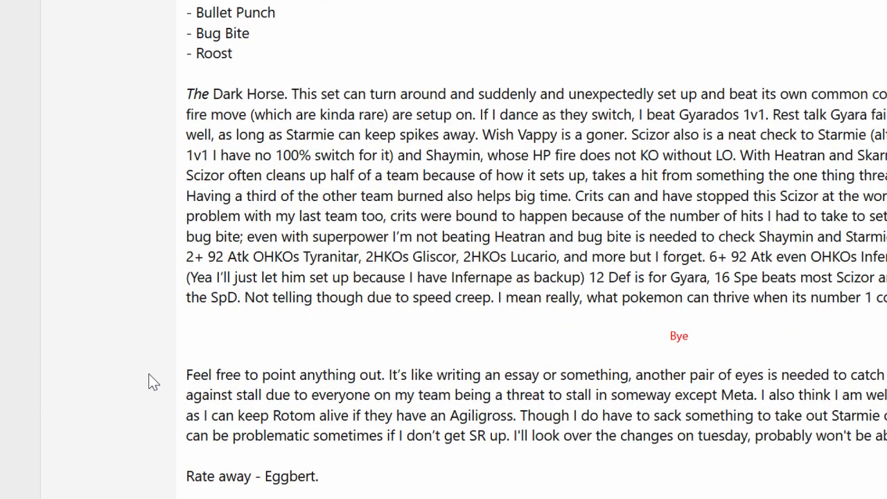
Read the author's change notes and the first replies to the team, and return to the start of the thread.
{"action": "scroll", "coordinate": [151, 376], "scroll_direction": "down", "scroll_amount": 4}
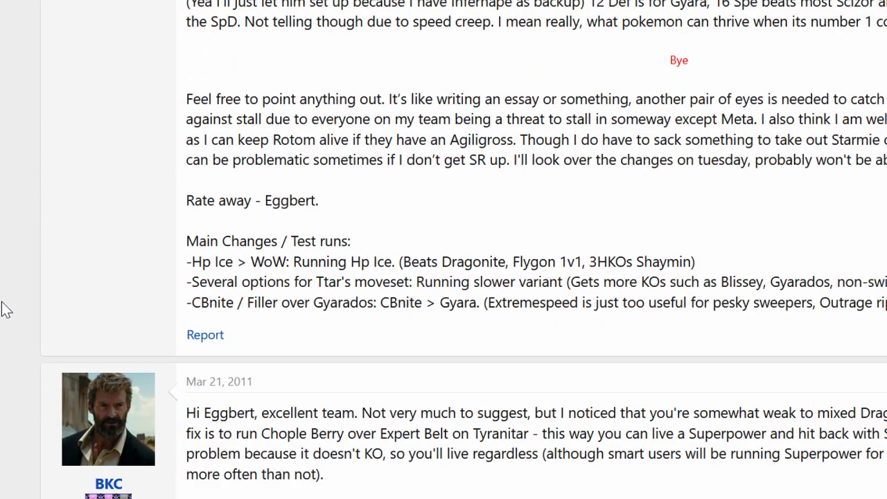
{"action": "scroll", "coordinate": [31, 276], "scroll_direction": "down", "scroll_amount": 4}
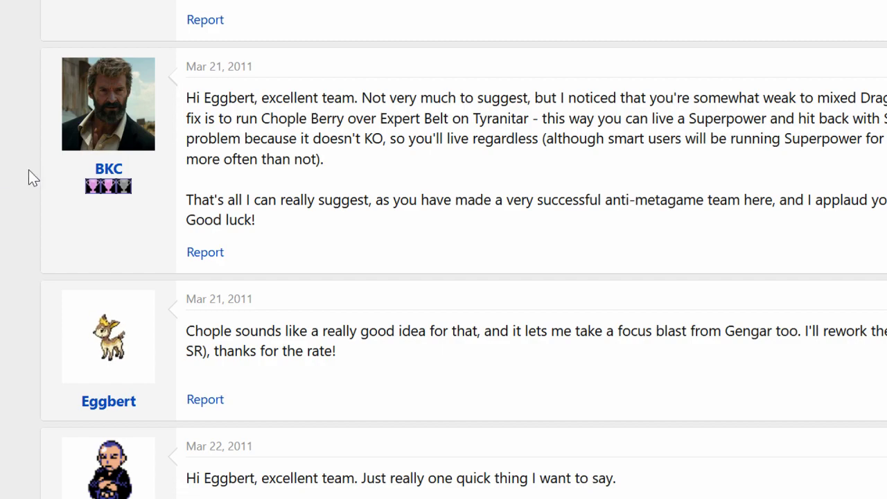
{"action": "key", "text": "Home"}
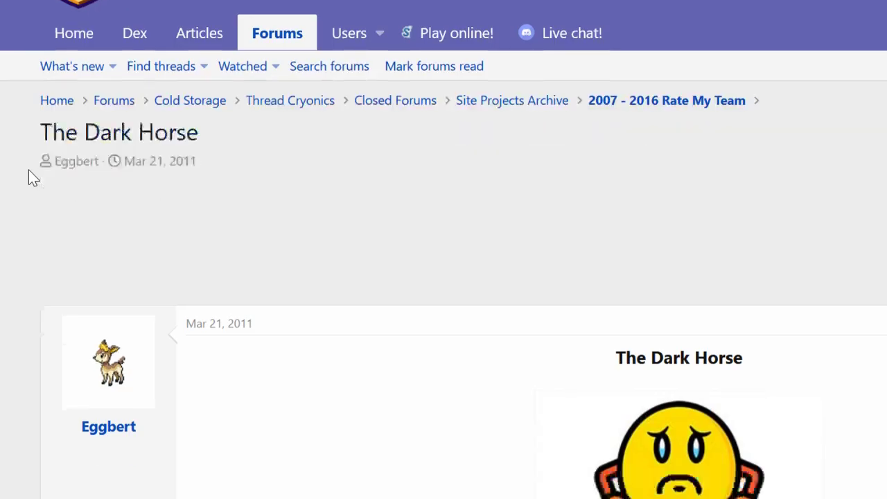
{"action": "scroll", "coordinate": [29, 170], "scroll_direction": "down", "scroll_amount": 5}
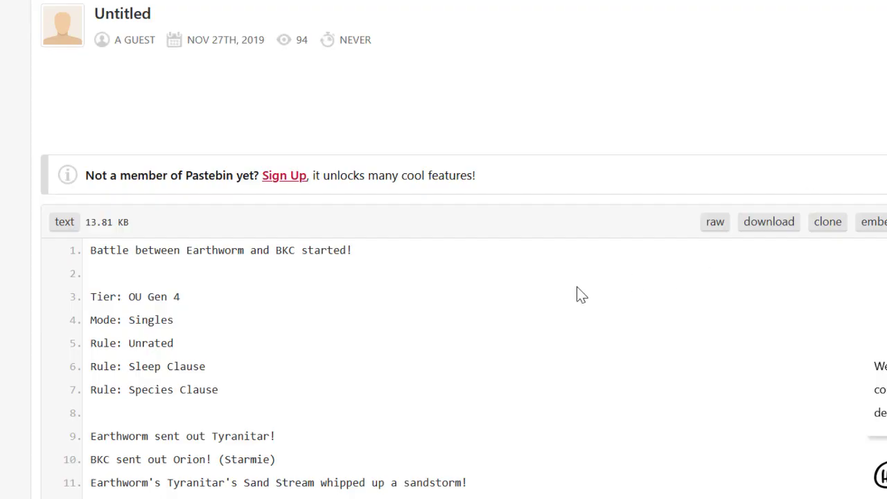
Switch to the Pastebin log of the OU Gen 4 battle and read its rules and opening turns.
{"action": "scroll", "coordinate": [577, 291], "scroll_direction": "down", "scroll_amount": 3}
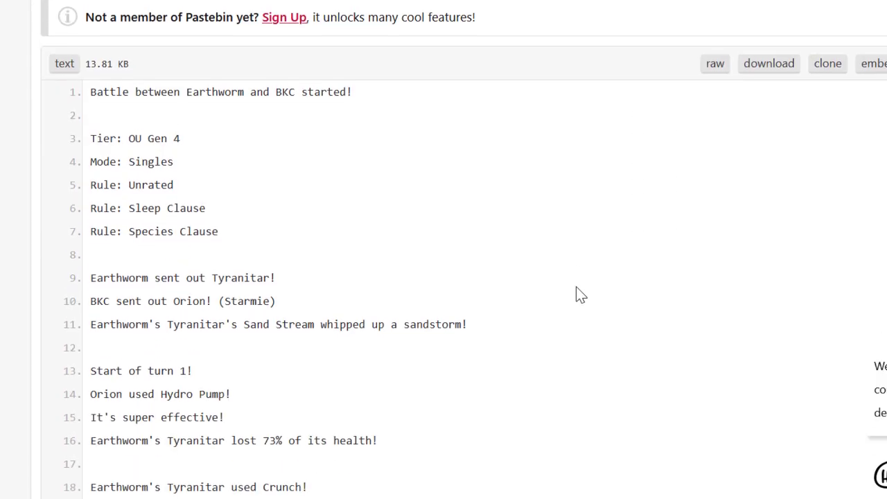
{"action": "scroll", "coordinate": [504, 348], "scroll_direction": "down", "scroll_amount": 1}
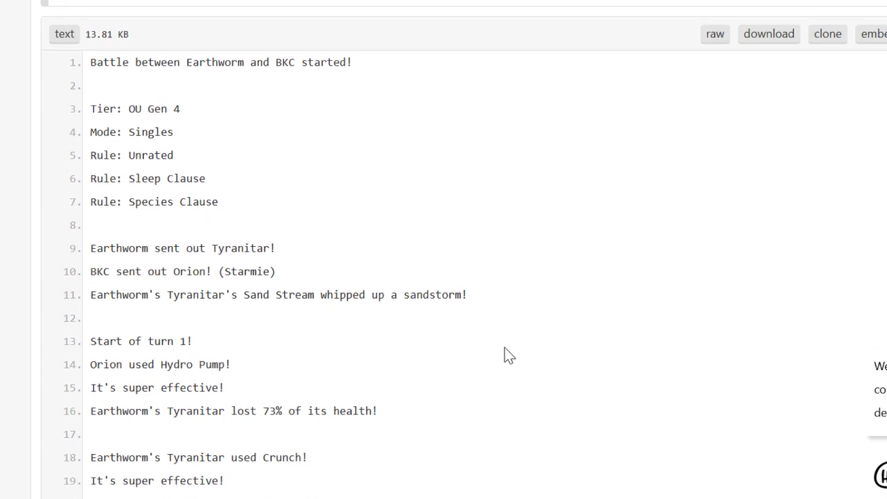
{"action": "scroll", "coordinate": [504, 349], "scroll_direction": "down", "scroll_amount": 1}
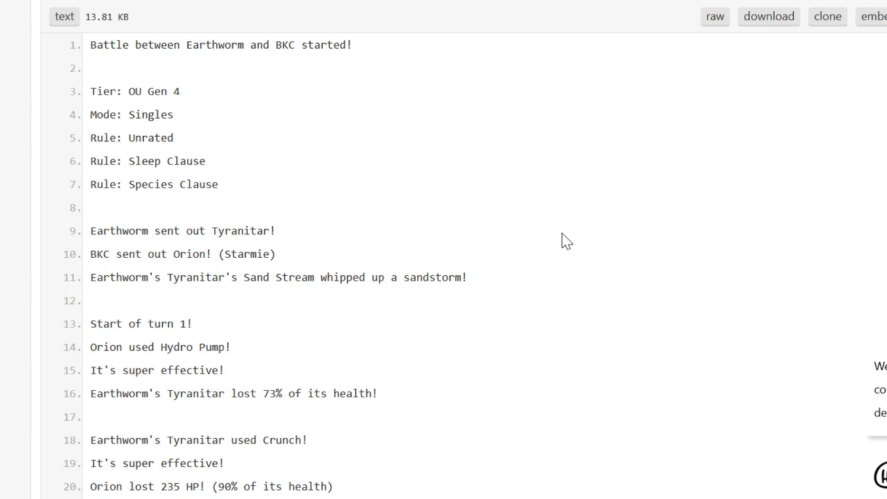
{"action": "scroll", "coordinate": [565, 240], "scroll_direction": "down", "scroll_amount": 5}
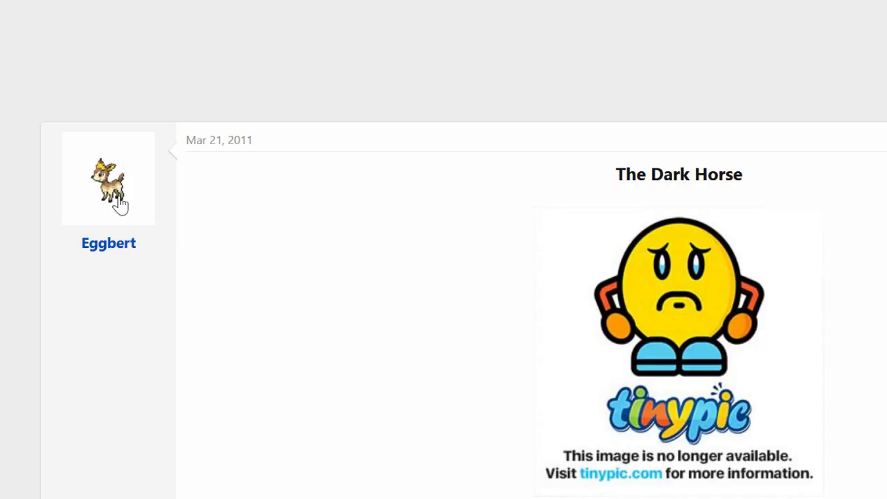
Return to "The Dark Horse" thread and look through the replies suggesting changes to the team.
{"action": "scroll", "coordinate": [120, 204], "scroll_direction": "down", "scroll_amount": 10}
{"action": "scroll", "coordinate": [118, 198], "scroll_direction": "up", "scroll_amount": 5}
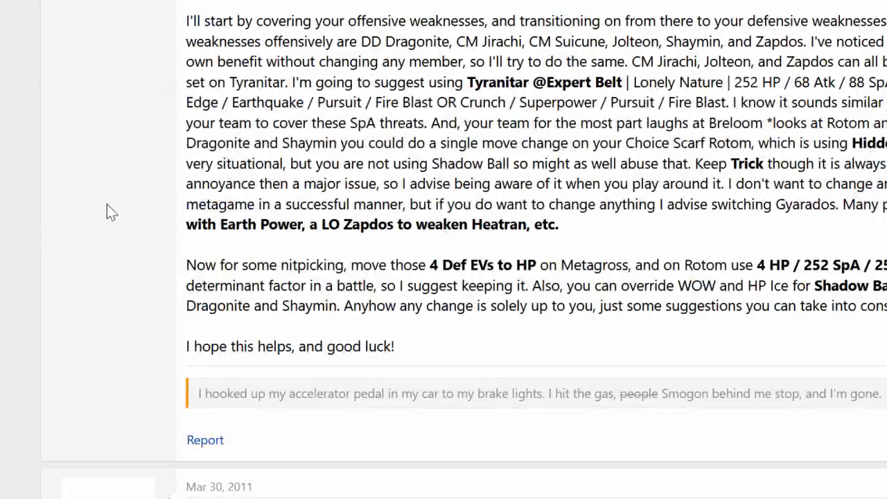
{"action": "scroll", "coordinate": [109, 212], "scroll_direction": "up", "scroll_amount": 1}
{"action": "scroll", "coordinate": [3, 240], "scroll_direction": "down", "scroll_amount": 5}
{"action": "scroll", "coordinate": [3, 240], "scroll_direction": "down", "scroll_amount": 5}
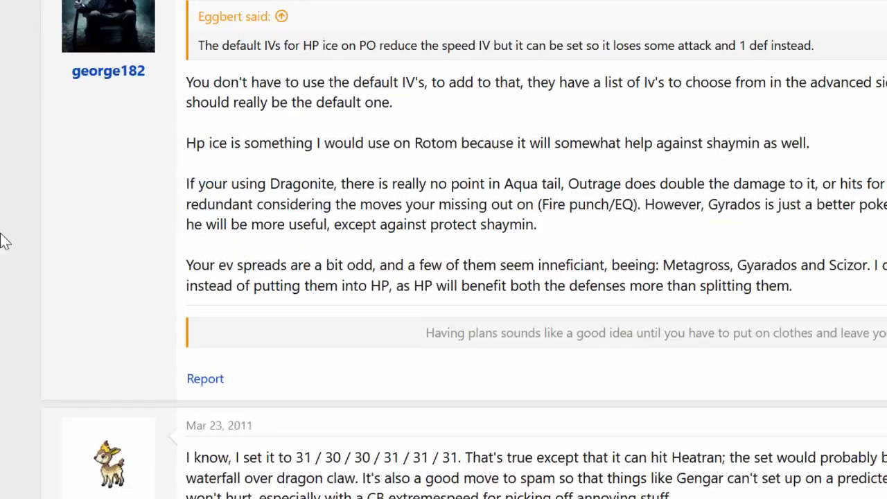
{"action": "scroll", "coordinate": [3, 241], "scroll_direction": "up", "scroll_amount": 10}
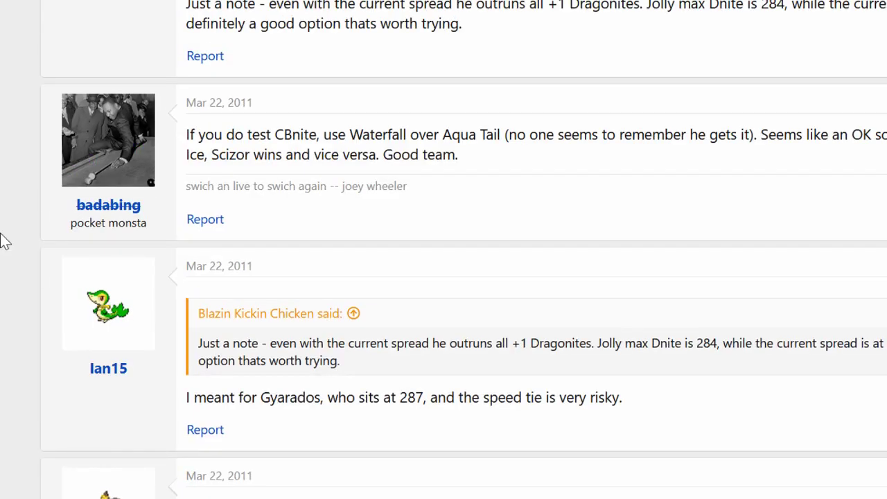
{"action": "scroll", "coordinate": [4, 240], "scroll_direction": "up", "scroll_amount": 5}
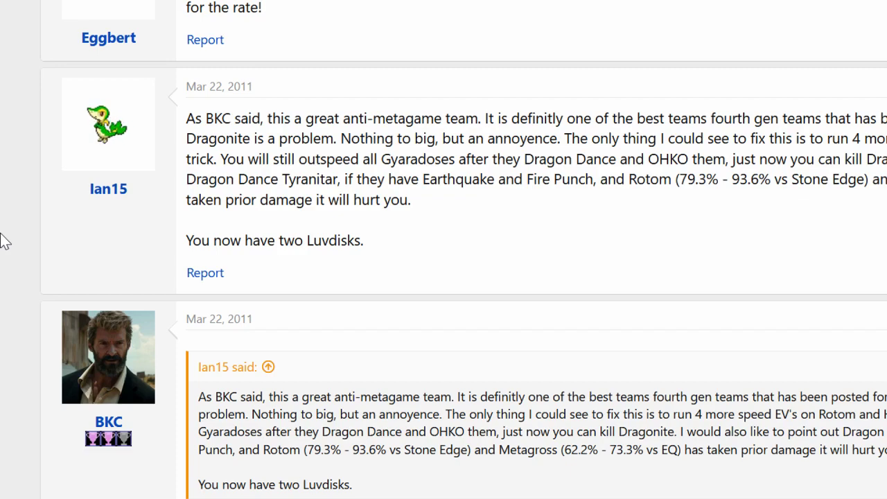
Review the replies in "The Dark Horse" thread, and switch to the Pastebin battle log to read it through to its final turns.
{"action": "scroll", "coordinate": [4, 241], "scroll_direction": "up", "scroll_amount": 5}
{"action": "scroll", "coordinate": [3, 240], "scroll_direction": "up", "scroll_amount": 5}
{"action": "scroll", "coordinate": [4, 240], "scroll_direction": "down", "scroll_amount": 2}
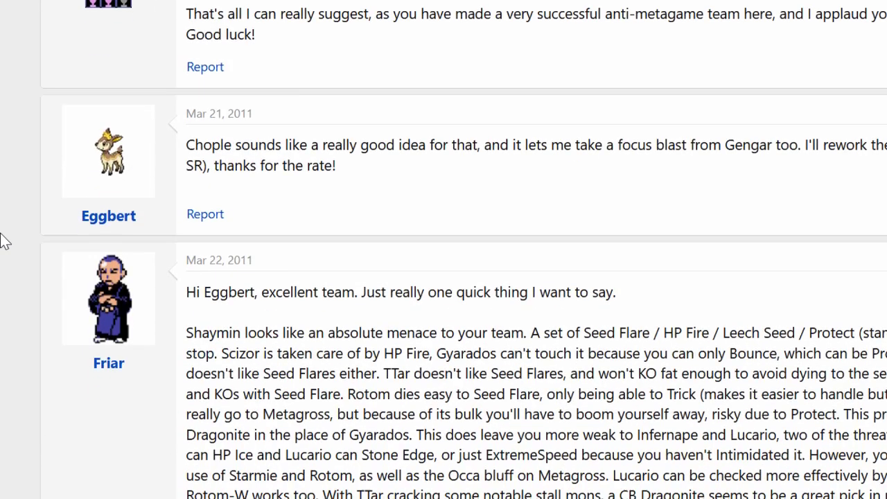
{"action": "scroll", "coordinate": [4, 240], "scroll_direction": "down", "scroll_amount": 2}
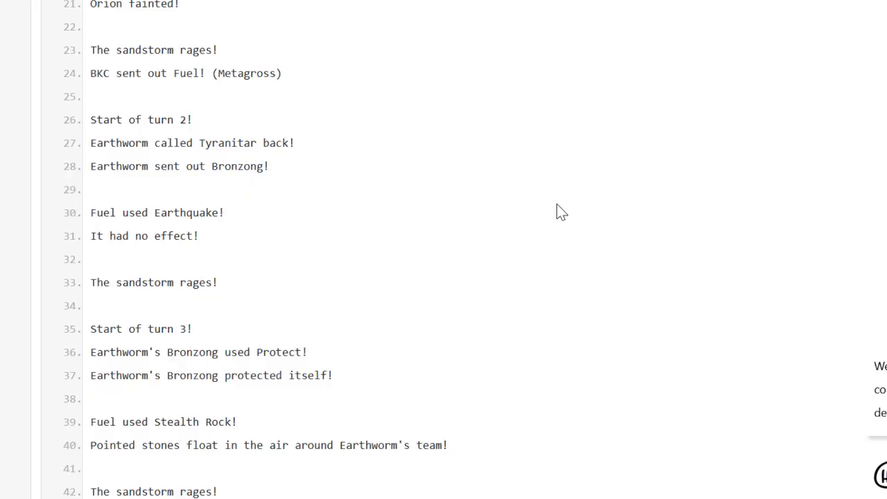
{"action": "scroll", "coordinate": [556, 203], "scroll_direction": "down", "scroll_amount": 20}
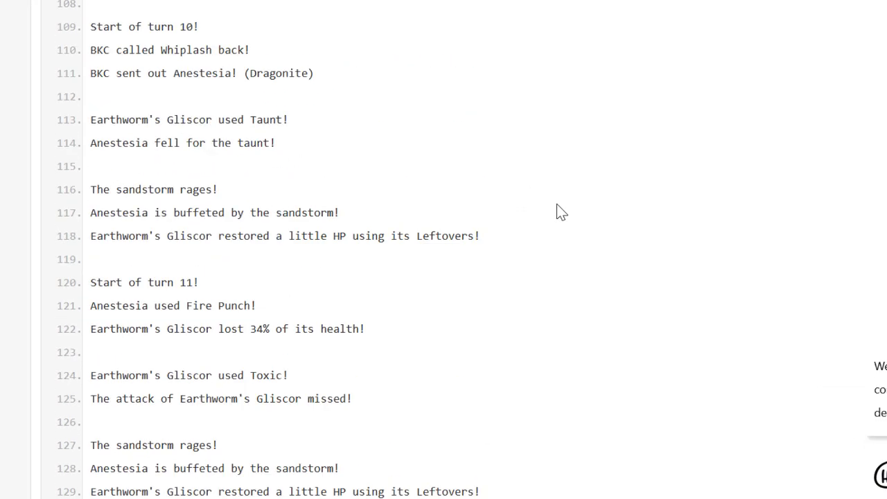
{"action": "scroll", "coordinate": [3, 261], "scroll_direction": "up", "scroll_amount": 20}
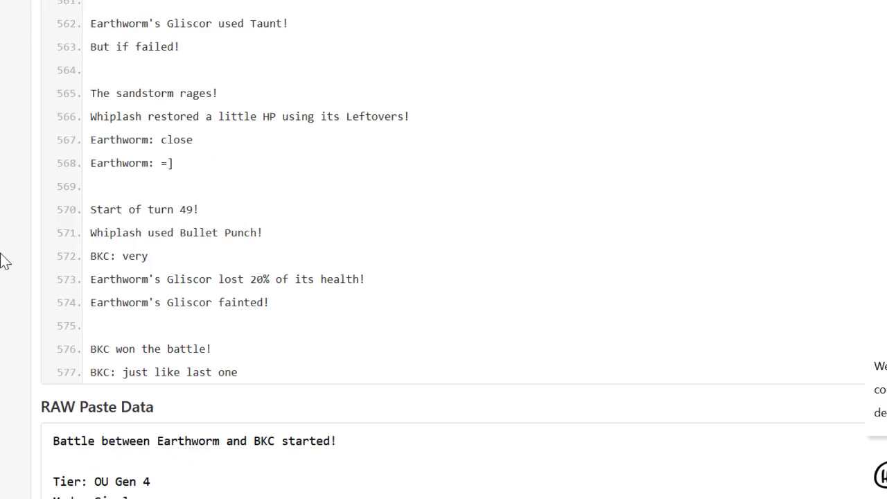
{"action": "scroll", "coordinate": [32, 222], "scroll_direction": "down", "scroll_amount": 7}
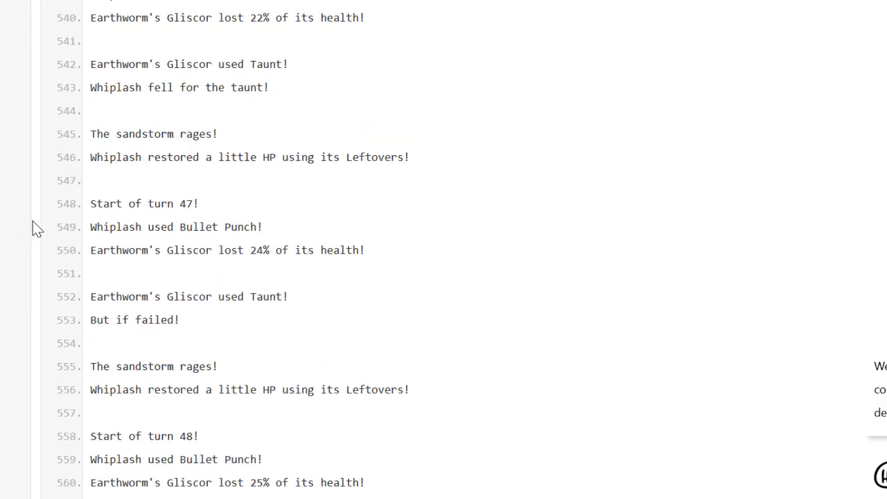
{"action": "scroll", "coordinate": [32, 222], "scroll_direction": "down", "scroll_amount": 9}
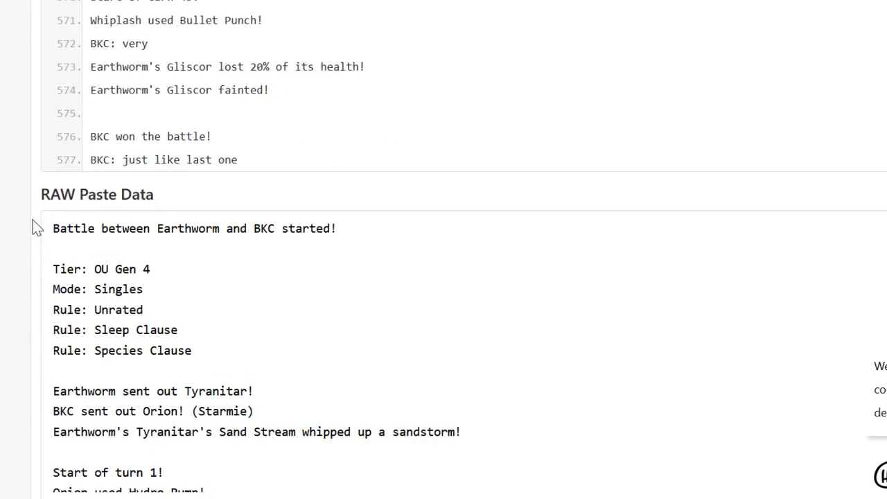
{"action": "scroll", "coordinate": [40, 223], "scroll_direction": "up", "scroll_amount": 3}
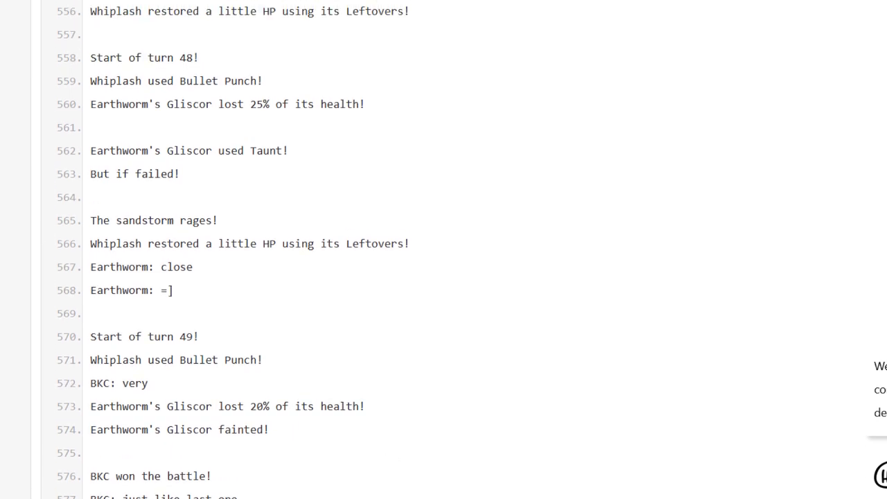
{"action": "scroll", "coordinate": [519, 357], "scroll_direction": "down", "scroll_amount": 1}
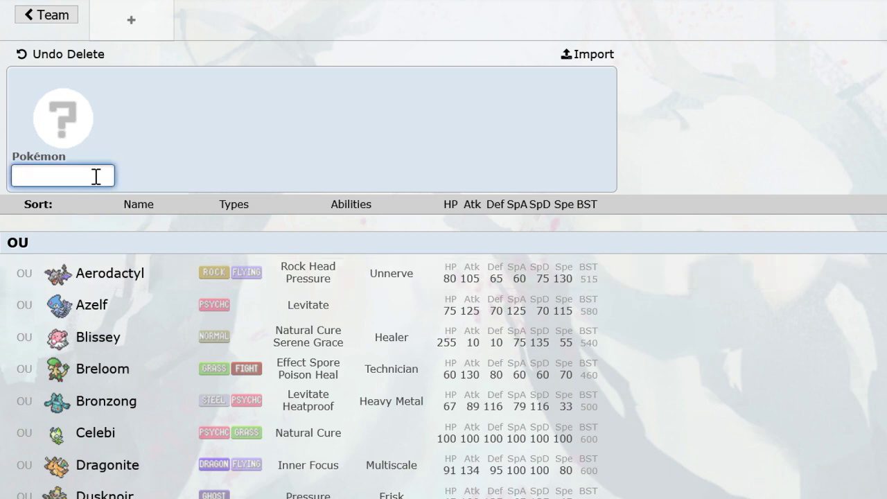
Switch to the Pokémon Showdown teambuilder and add Zapdos as the first team member, with Choice Specs and the Pressure ability.
{"action": "type", "text": "apd"}
{"action": "key", "text": "Return"}
{"action": "type", "text": "ch"}
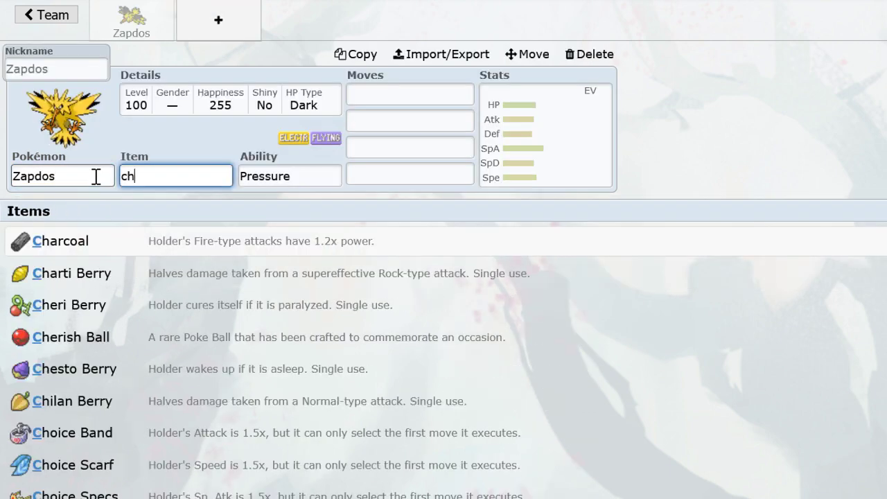
{"action": "type", "text": "oicespecs"}
{"action": "key", "text": "Return"}
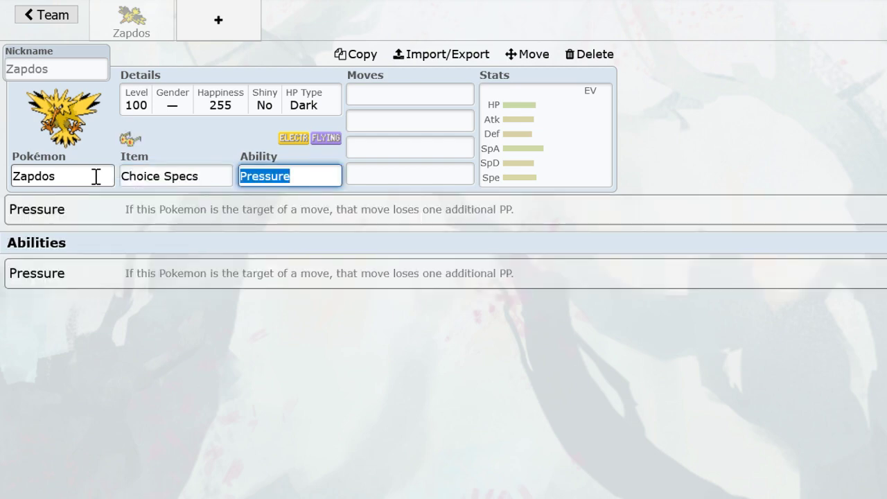
{"action": "key", "text": "Return"}
Give Zapdos the moves Thunderbolt, Hidden Power Flying, U-turn and Heat Wave.
{"action": "type", "text": "thunde"}
{"action": "left_click", "coordinate": [238, 280]}
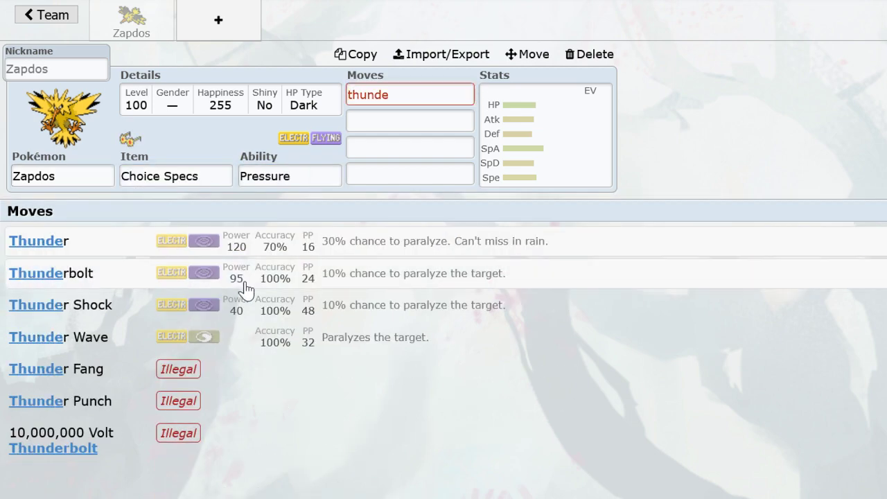
{"action": "type", "text": "hiddenpowe"}
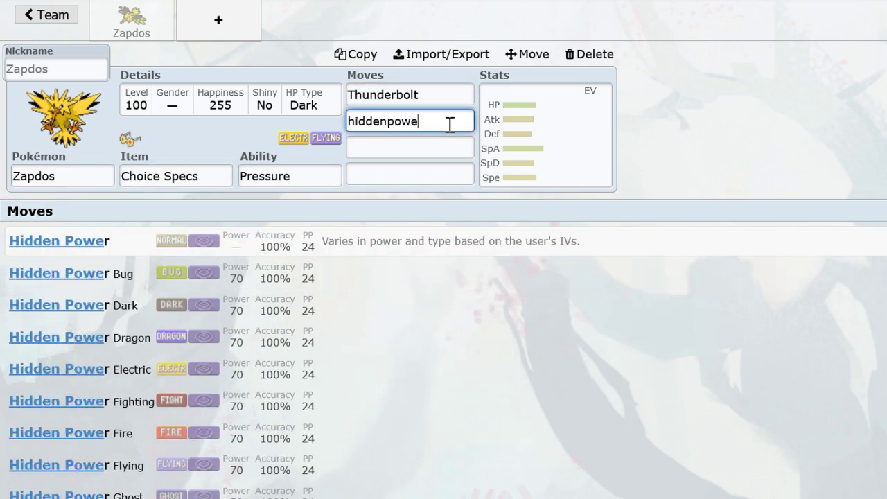
{"action": "left_click", "coordinate": [307, 466]}
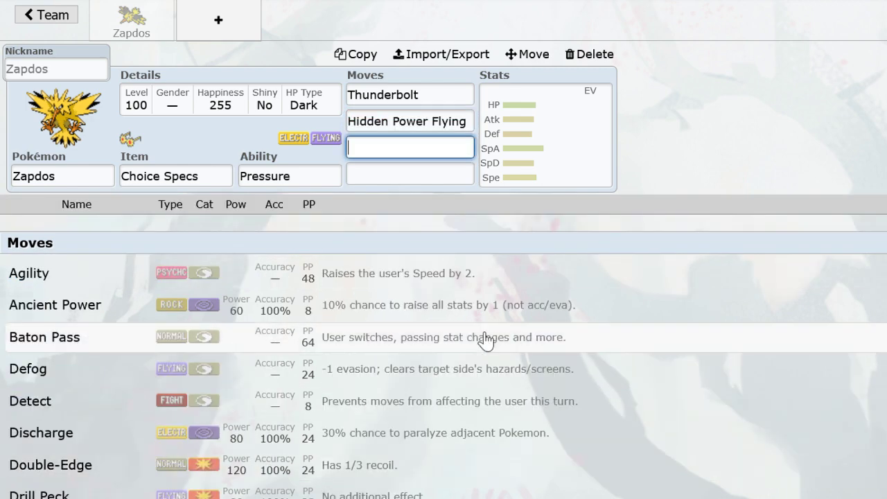
{"action": "type", "text": "ut"}
{"action": "left_click", "coordinate": [388, 250]}
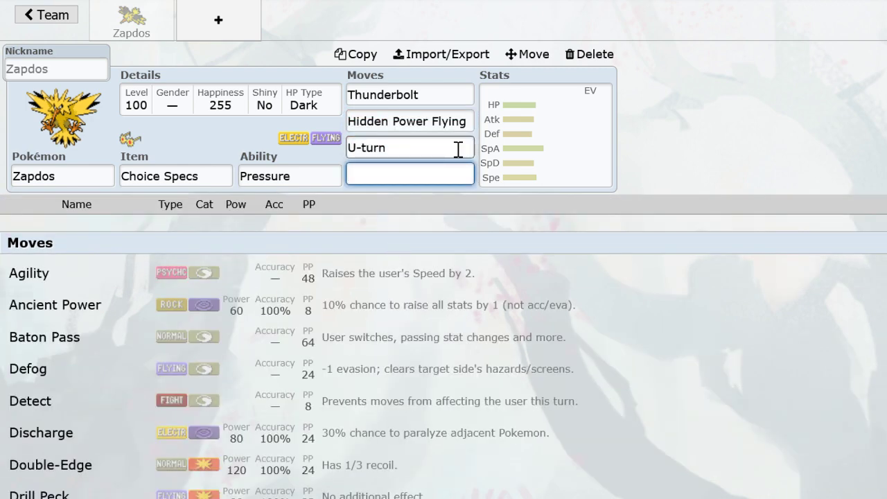
{"action": "type", "text": "heat"}
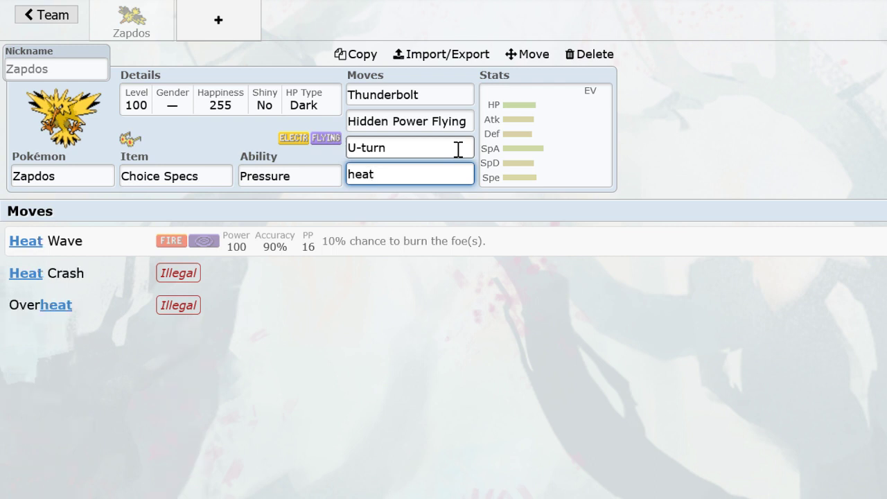
{"action": "left_click", "coordinate": [391, 250]}
Set Zapdos's nature to Modest and its EVs to 252 Special Attack, 252 Speed and 4 Special Defense.
{"action": "left_click_drag", "start_coordinate": [367, 382], "coordinate": [683, 449]}
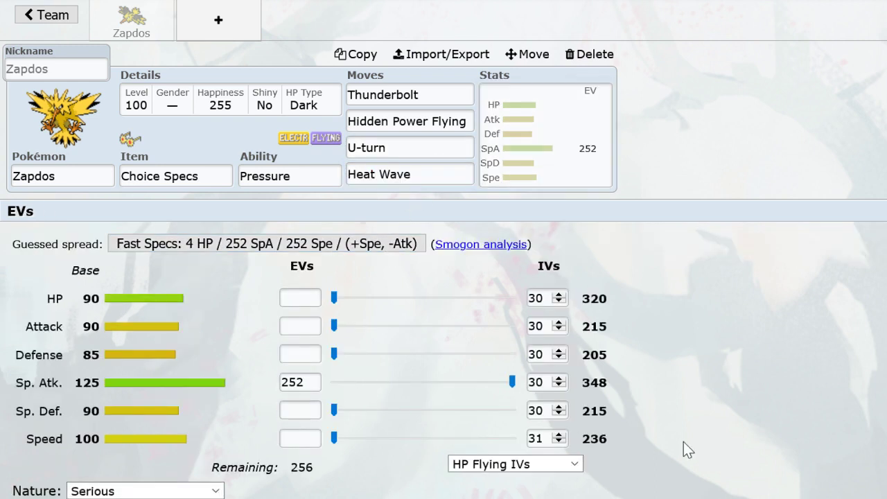
{"action": "type", "text": "mo"}
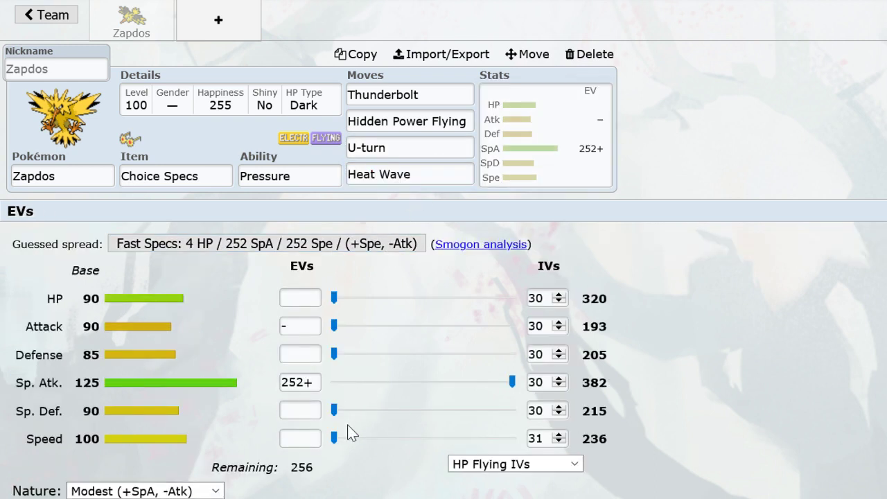
{"action": "left_click_drag", "start_coordinate": [335, 438], "coordinate": [662, 480]}
{"action": "left_click", "coordinate": [371, 411]}
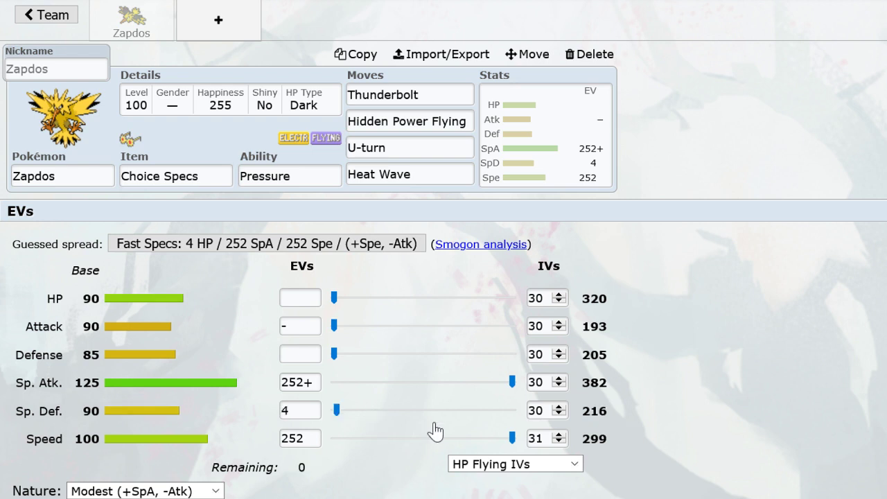
Apply the 31/31/31/30/30/30 Hidden Power Flying IVs, set Zapdos's EVs to 244 Speed, 8 HP and no Special Defense, and put the remainder into Defense.
{"action": "left_click", "coordinate": [549, 479]}
{"action": "left_click", "coordinate": [533, 340]}
{"action": "left_click_drag", "start_coordinate": [512, 438], "coordinate": [505, 441]}
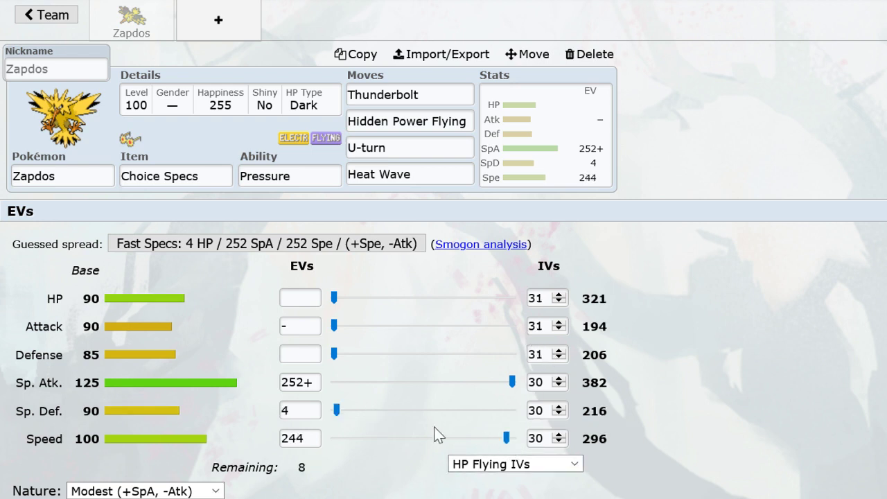
{"action": "left_click", "coordinate": [334, 413]}
{"action": "left_click_drag", "start_coordinate": [336, 295], "coordinate": [342, 307]}
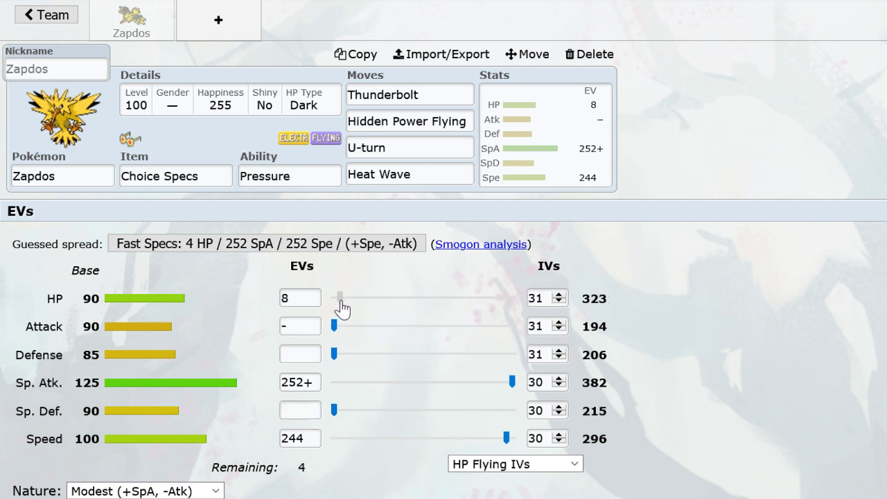
{"action": "left_click", "coordinate": [348, 354]}
Add Scizor as the second team member, holding Leftovers and with the Technician ability.
{"action": "left_click", "coordinate": [206, 39]}
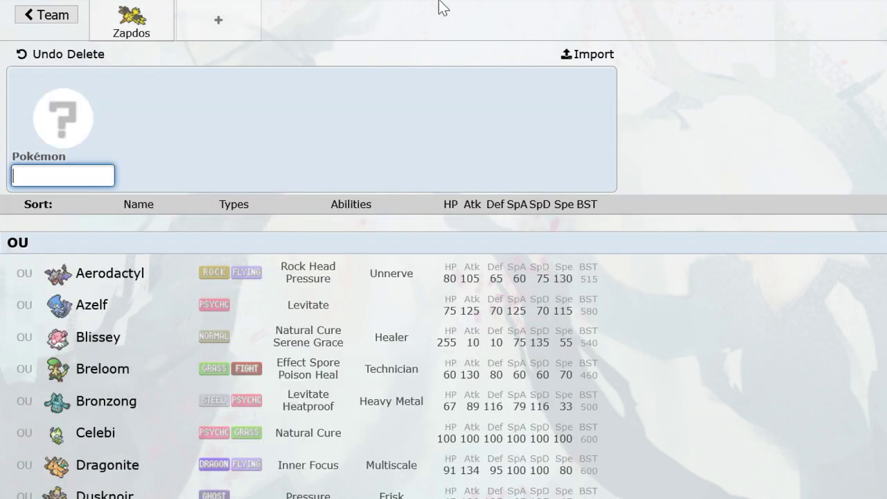
{"action": "type", "text": "sciz"}
{"action": "key", "text": "Return"}
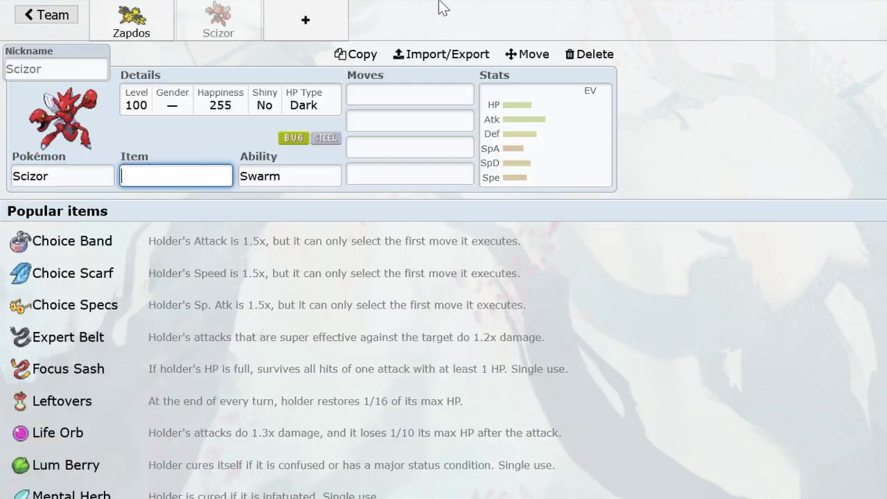
{"action": "type", "text": "left"}
{"action": "key", "text": "Return"}
{"action": "left_click", "coordinate": [337, 300]}
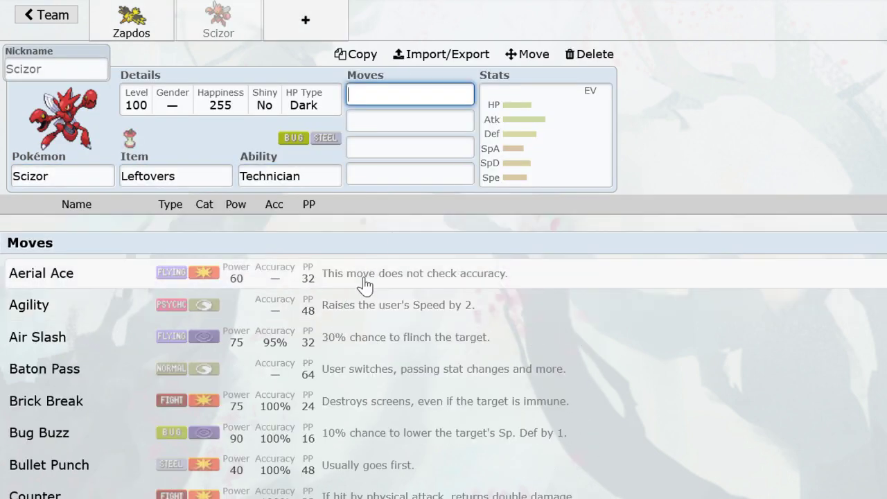
Give Scizor the moves Swords Dance, Roost, Bullet Punch and Bug Bite.
{"action": "type", "text": "swo"}
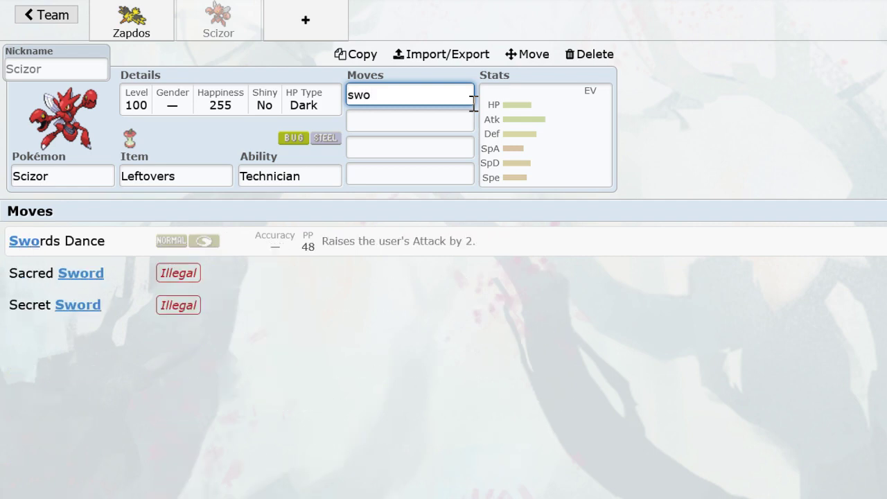
{"action": "left_click", "coordinate": [380, 253]}
{"action": "type", "text": "roos"}
{"action": "key", "text": "Return"}
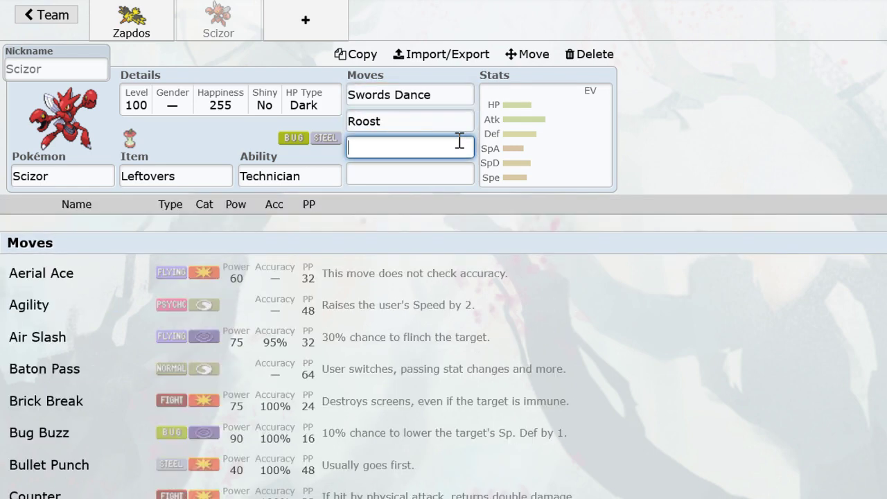
{"action": "type", "text": "bullet"}
{"action": "key", "text": "Return"}
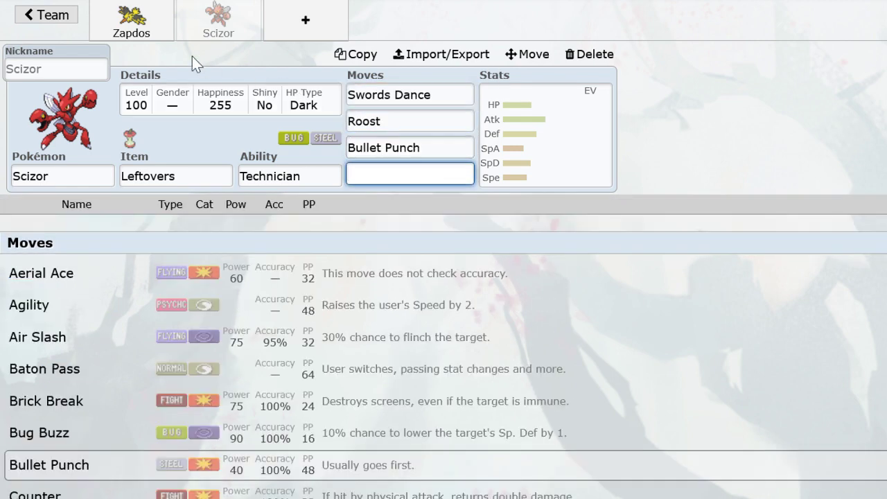
{"action": "left_click", "coordinate": [137, 28]}
{"action": "left_click", "coordinate": [218, 21]}
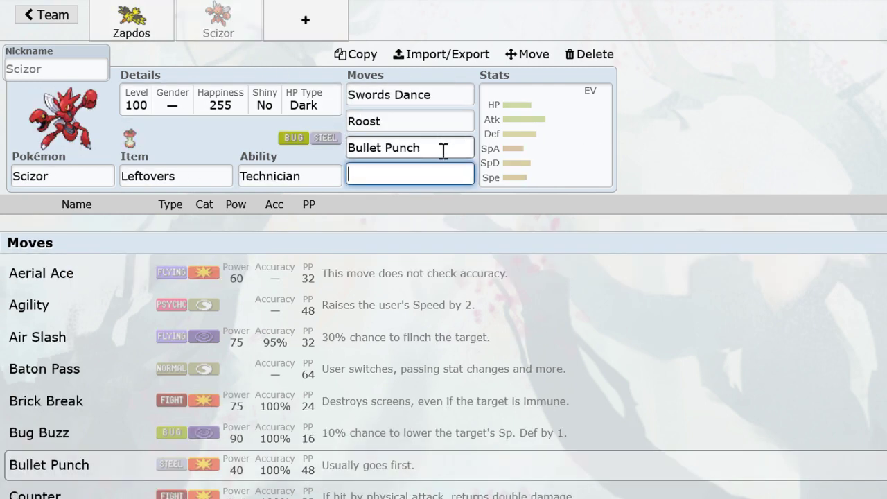
{"action": "type", "text": "h"}
{"action": "key", "text": "BackSpace"}
{"action": "type", "text": "bugbit"}
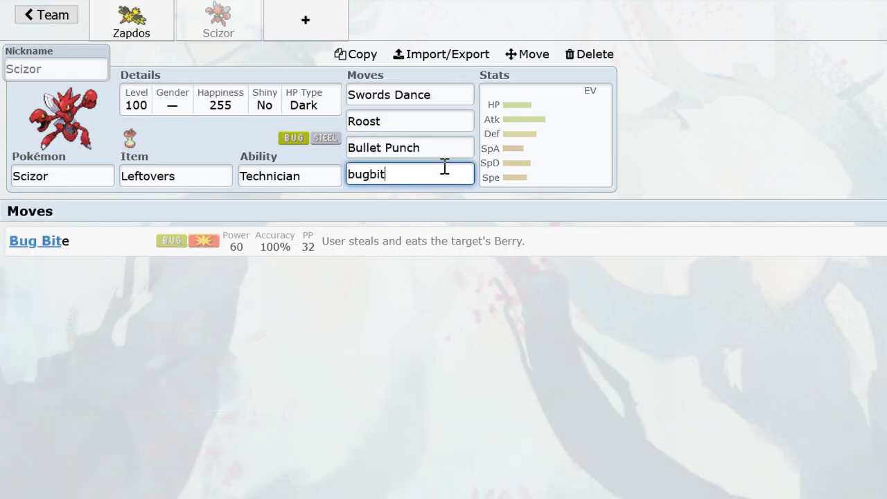
{"action": "key", "text": "Return"}
Set Scizor's nature to Adamant and its EVs to 248 HP, 16 Attack, 40 Defense and 204 Special Defense.
{"action": "left_click_drag", "start_coordinate": [336, 303], "coordinate": [511, 324]}
{"action": "left_click", "coordinate": [146, 490]}
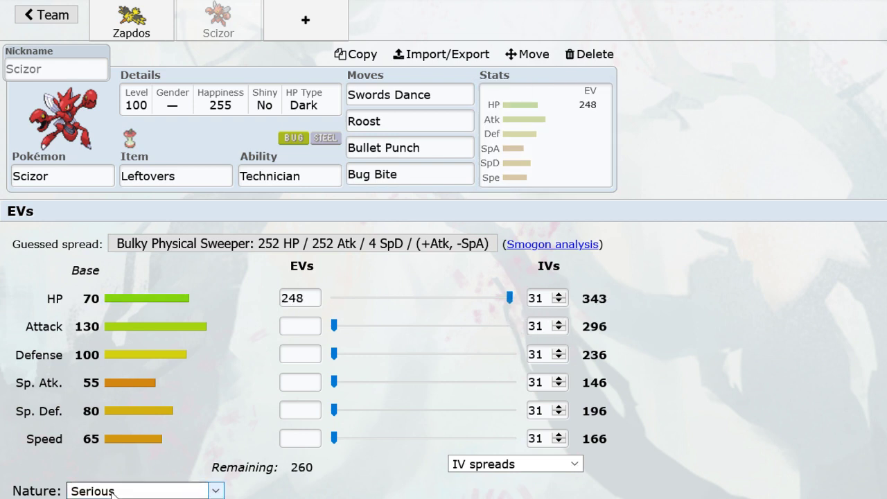
{"action": "key", "text": "a"}
{"action": "left_click", "coordinate": [360, 354]}
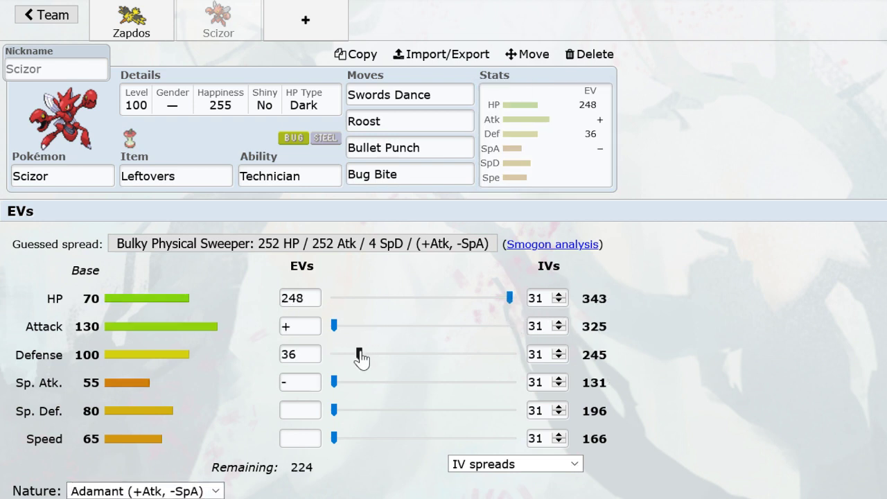
{"action": "left_click_drag", "start_coordinate": [361, 359], "coordinate": [357, 354]}
{"action": "left_click_drag", "start_coordinate": [334, 410], "coordinate": [476, 445]}
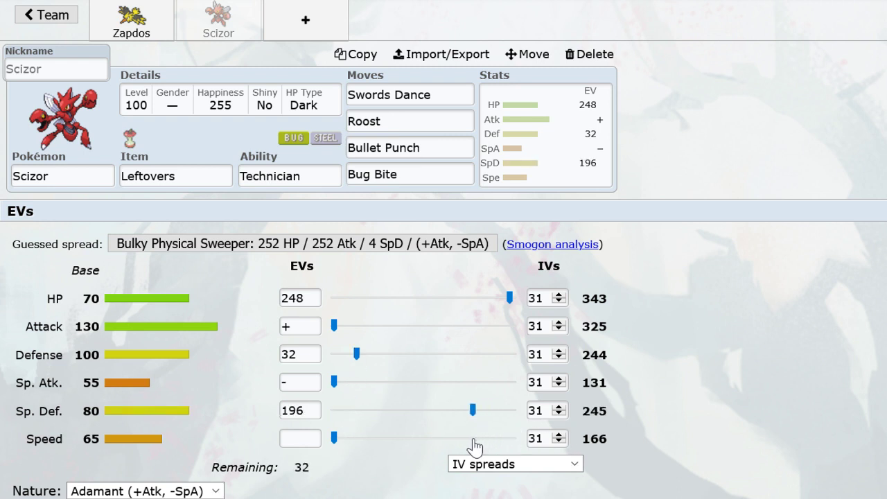
{"action": "left_click_drag", "start_coordinate": [333, 327], "coordinate": [346, 328]}
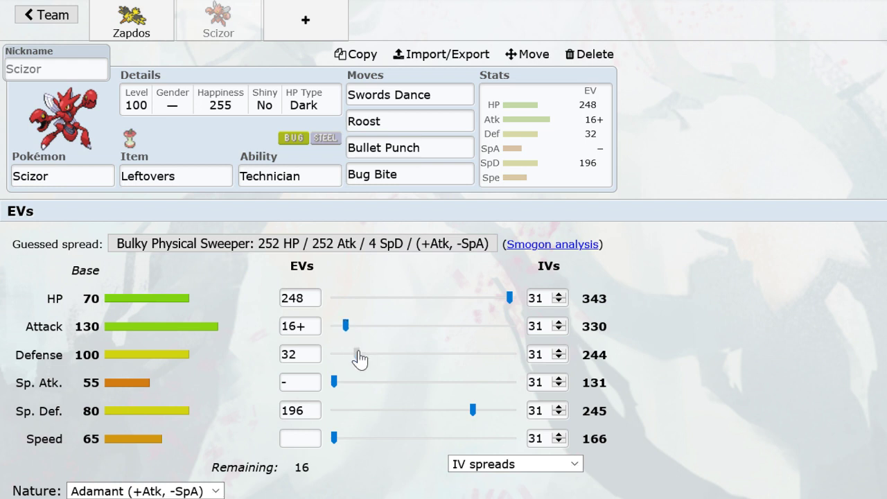
{"action": "mouse_move", "coordinate": [360, 359]}
{"action": "left_mouse_down"}
{"action": "mouse_move", "coordinate": [421, 365]}
{"action": "mouse_move", "coordinate": [364, 361]}
{"action": "left_mouse_up"}
{"action": "left_click", "coordinate": [495, 410]}
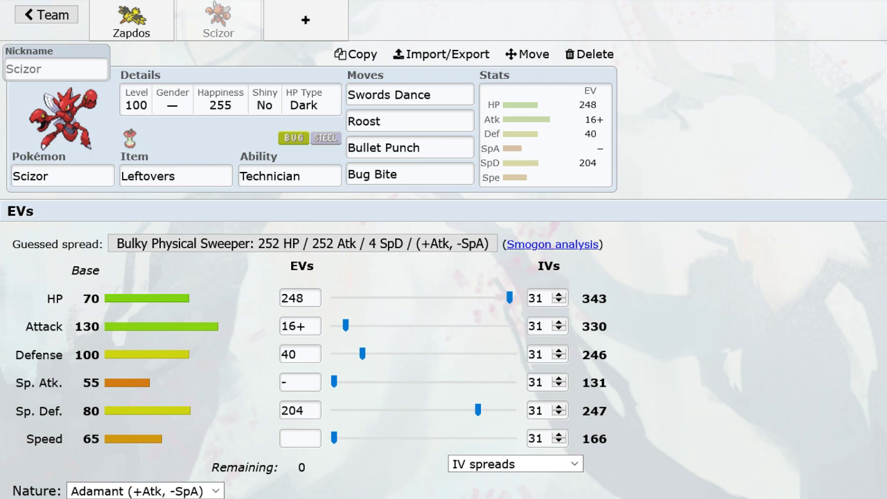
Add Starmie as the third team member, holding Leftovers.
{"action": "left_click", "coordinate": [308, 21]}
{"action": "type", "text": "x"}
{"action": "key", "text": "BackSpace"}
{"action": "type", "text": "sta"}
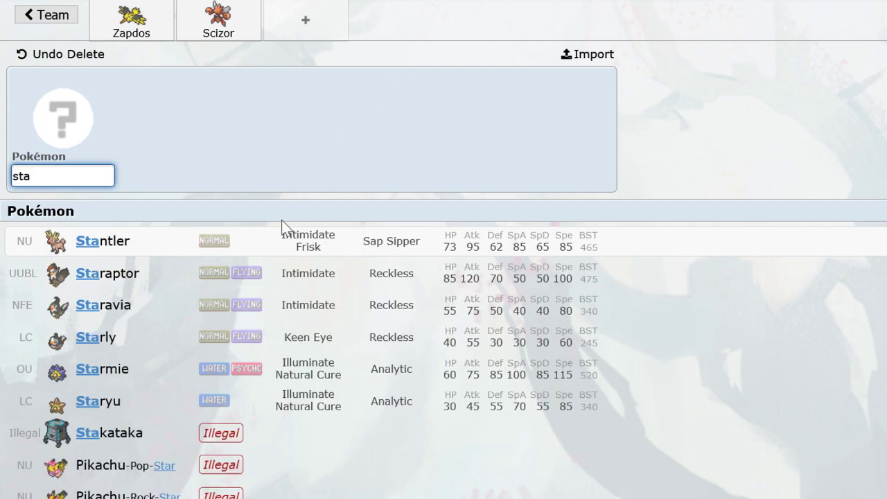
{"action": "left_click", "coordinate": [212, 368]}
{"action": "type", "text": "lef"}
{"action": "key", "text": "Return"}
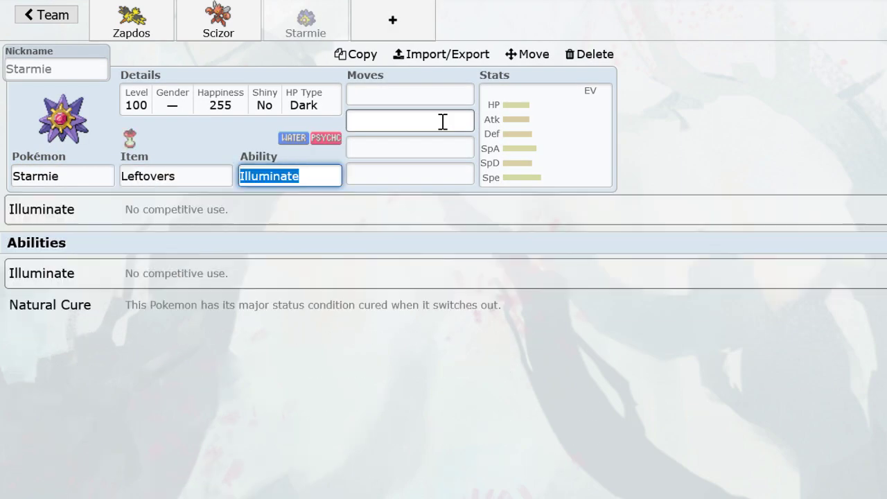
Set Starmie's ability to Natural Cure and open its EV spread.
{"action": "left_click", "coordinate": [358, 314]}
{"action": "left_click", "coordinate": [219, 21]}
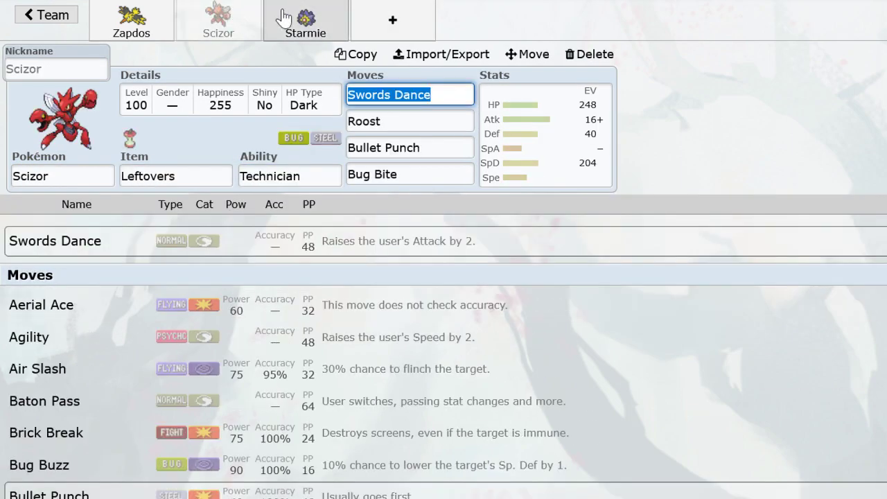
{"action": "left_click", "coordinate": [284, 18]}
{"action": "left_click", "coordinate": [531, 125]}
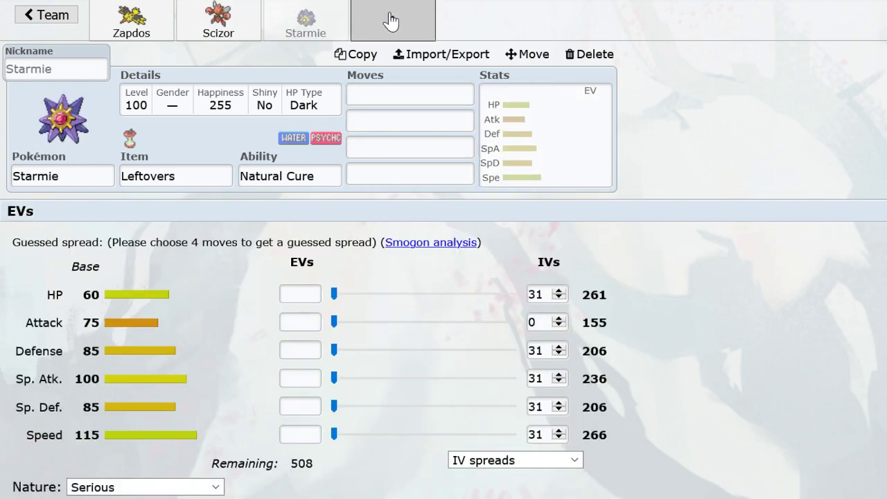
Add Heatran as the fourth team member, holding a Passho Berry.
{"action": "left_click", "coordinate": [390, 21]}
{"action": "type", "text": "heat"}
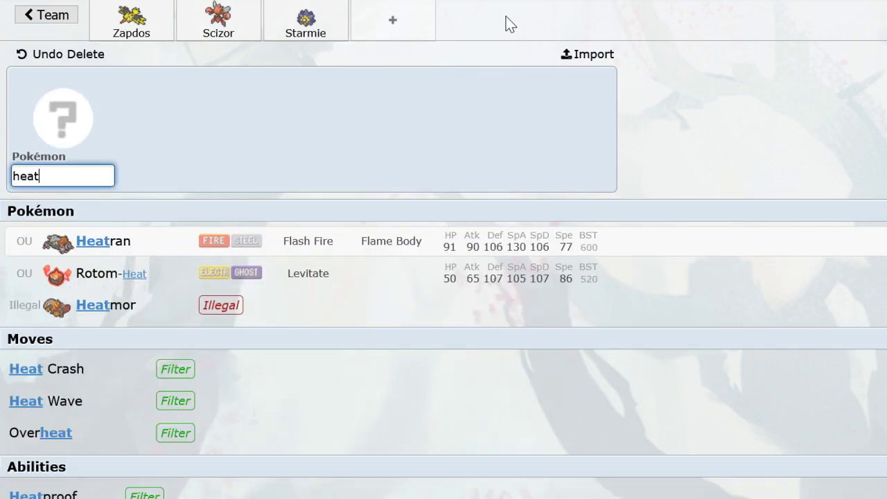
{"action": "key", "text": "Return"}
{"action": "type", "text": "pass"}
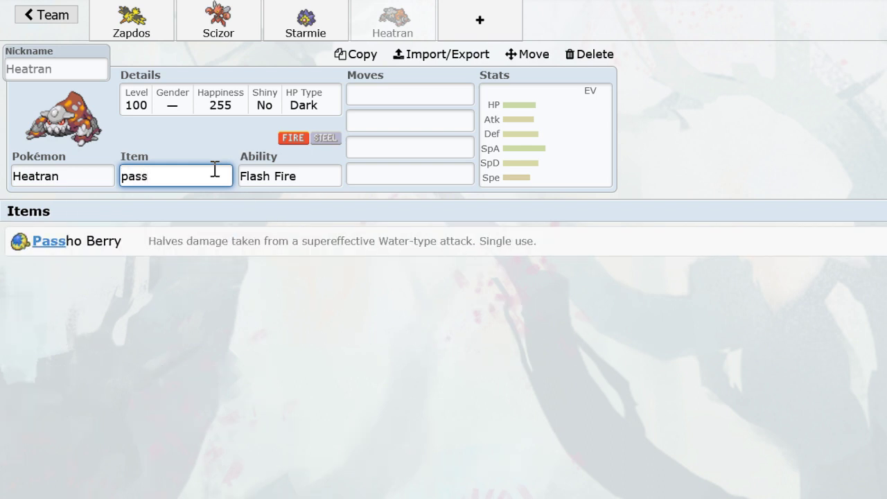
{"action": "key", "text": "Return"}
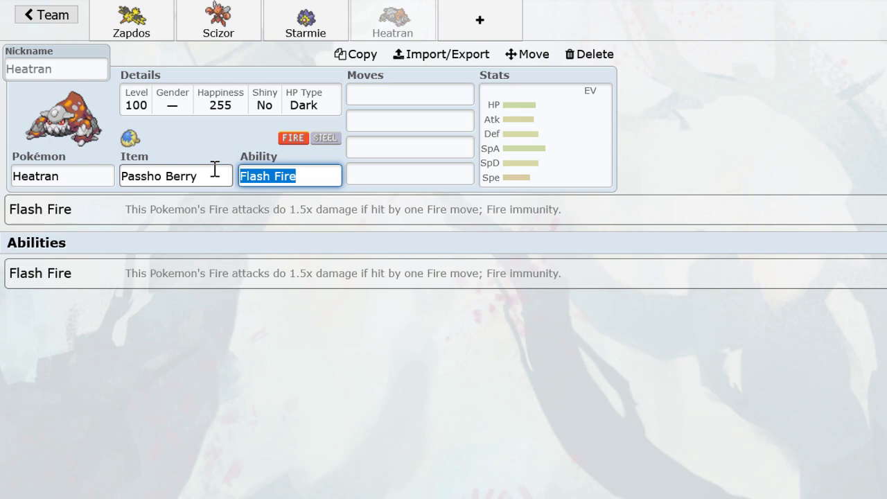
Give Heatran Stealth Rock and Fire Blast as its first two moves.
{"action": "left_click", "coordinate": [411, 100]}
{"action": "type", "text": "t"}
{"action": "key", "text": "BackSpace"}
{"action": "type", "text": "s"}
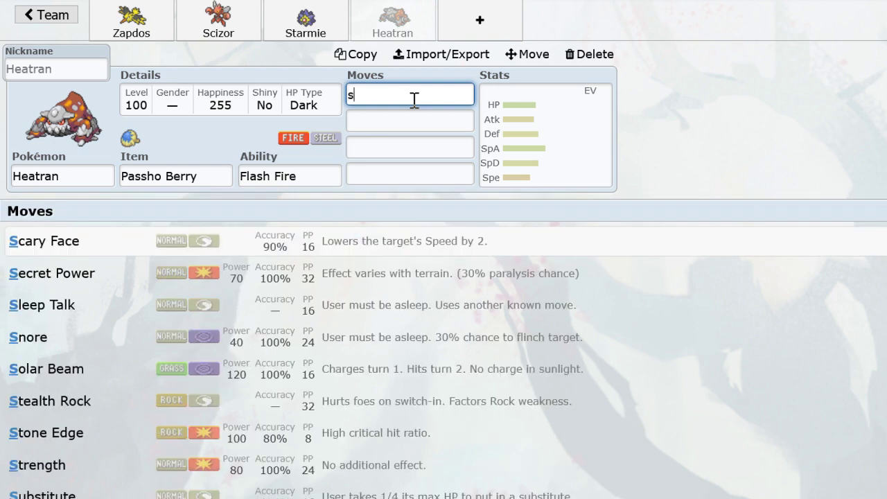
{"action": "type", "text": "tealth"}
{"action": "key", "text": "Return"}
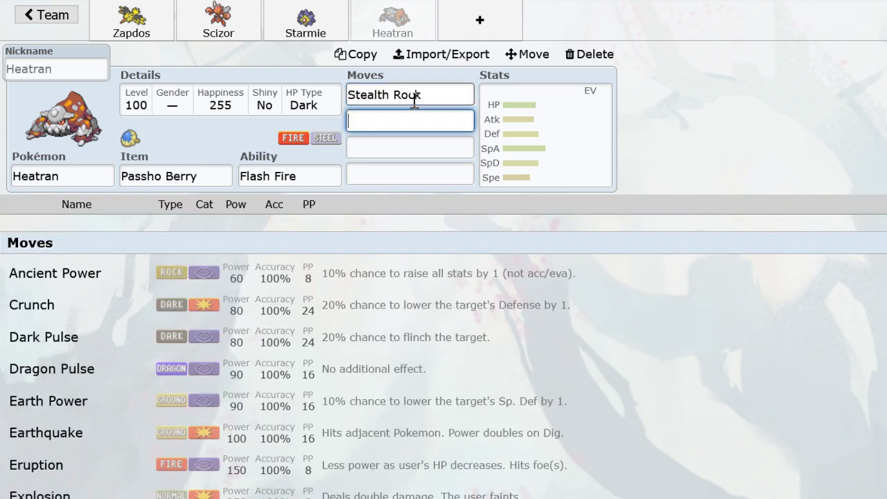
{"action": "type", "text": "fie"}
{"action": "key", "text": "BackSpace"}
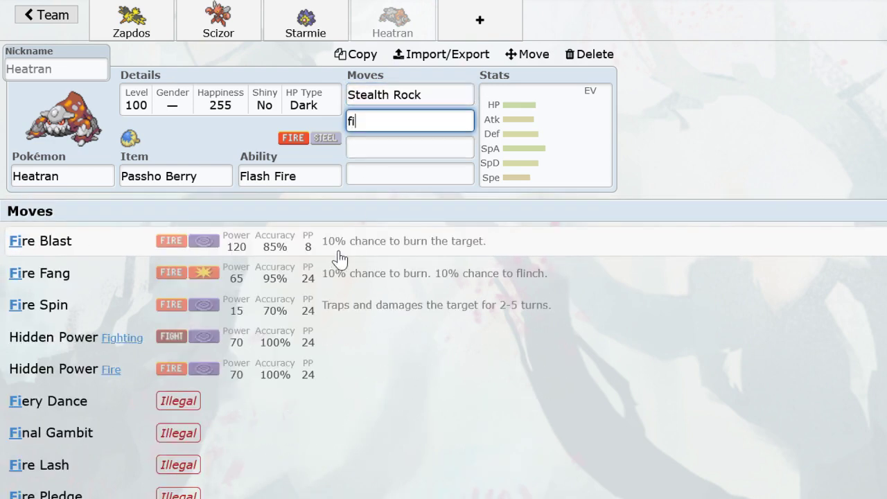
{"action": "key", "text": "Return"}
Fill Heatran's last two move slots with Hidden Power Grass and Explosion.
{"action": "type", "text": "hiddenpo"}
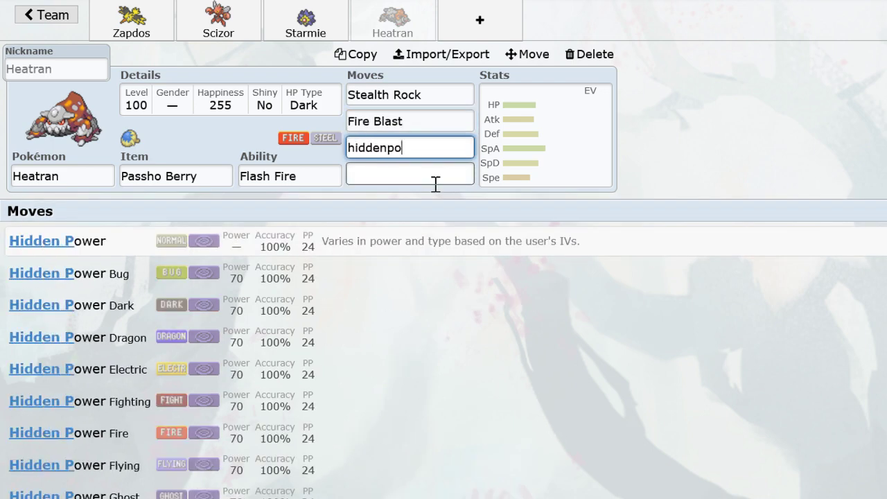
{"action": "key", "text": "Down"}
{"action": "key", "text": "Down"}
{"action": "key", "text": "Down"}
{"action": "key", "text": "Down"}
{"action": "key", "text": "Down"}
{"action": "key", "text": "Down"}
{"action": "key", "text": "Down"}
{"action": "key", "text": "Down"}
{"action": "key", "text": "Down"}
{"action": "key", "text": "Return"}
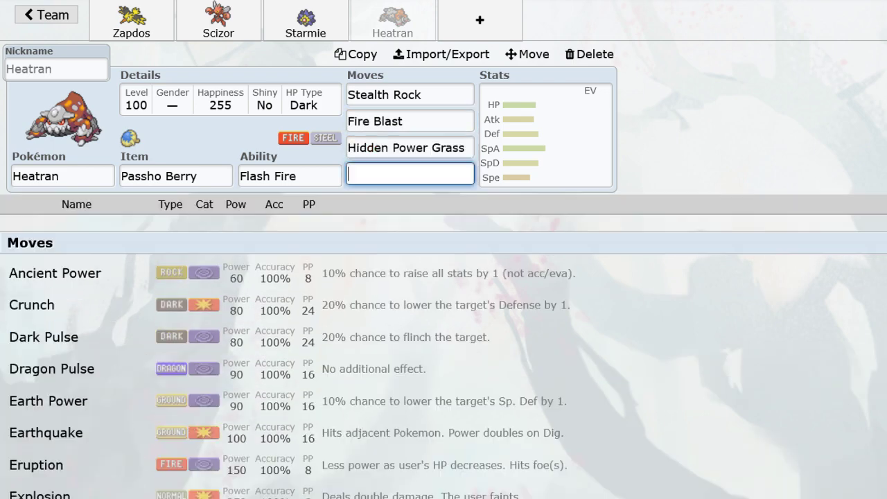
{"action": "type", "text": "explos"}
{"action": "key", "text": "Return"}
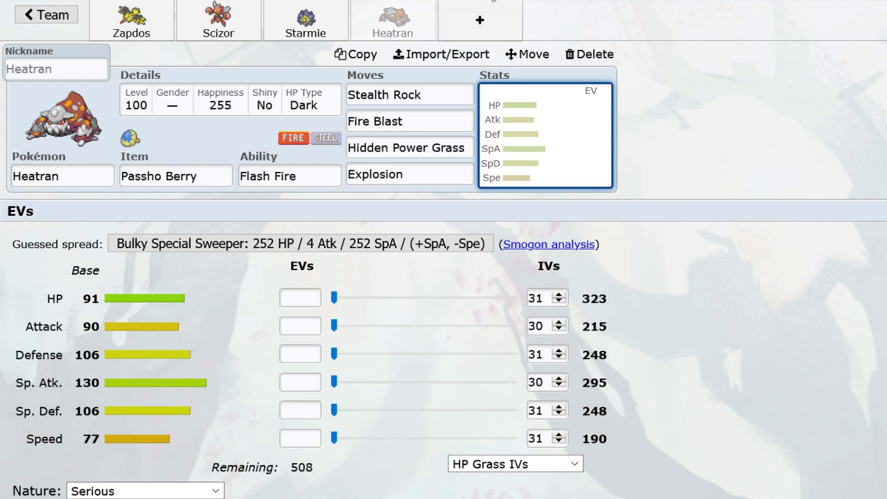
Add Breloom as the fifth team member, holding a Toxic Orb and with the Poison Heal ability.
{"action": "left_click", "coordinate": [479, 20]}
{"action": "type", "text": "brelo"}
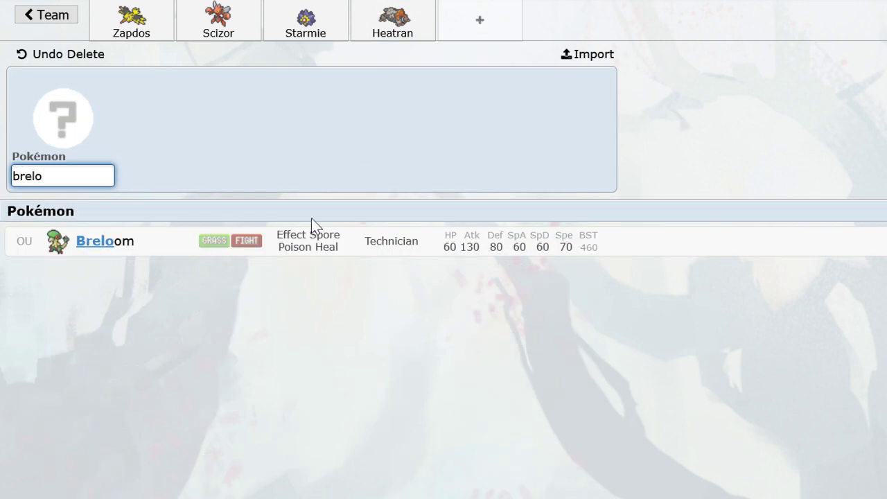
{"action": "key", "text": "Return"}
{"action": "type", "text": "toxico"}
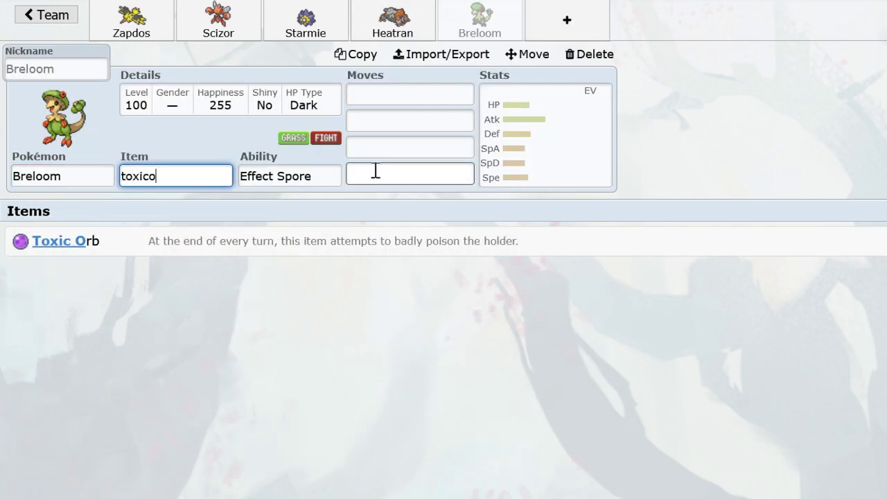
{"action": "left_click", "coordinate": [303, 250]}
{"action": "left_click", "coordinate": [288, 305]}
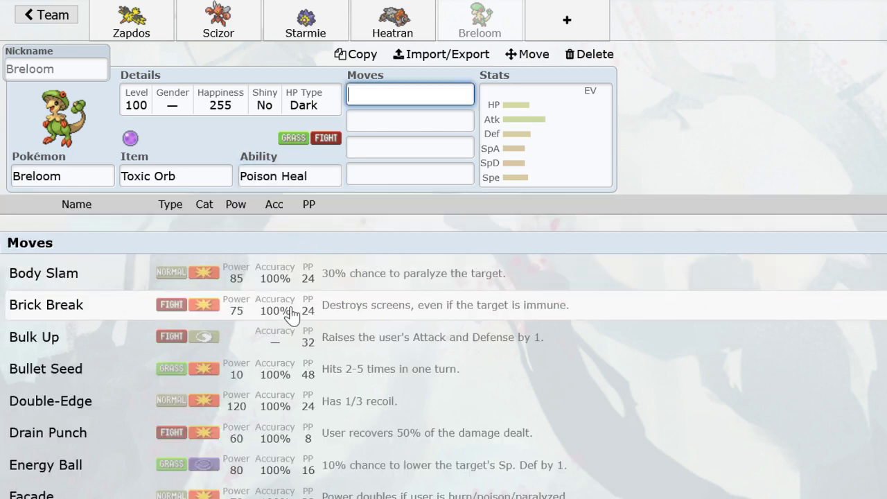
Add Tyranitar as the sixth team member, holding a Choice Scarf.
{"action": "left_click", "coordinate": [555, 54]}
{"action": "left_click", "coordinate": [569, 27]}
{"action": "type", "text": "tyr"}
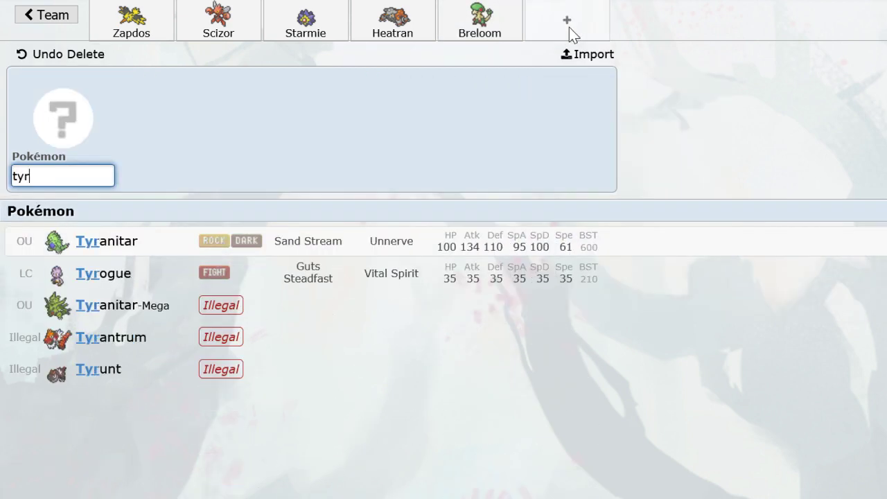
{"action": "left_click", "coordinate": [270, 248]}
{"action": "type", "text": "choicesc"}
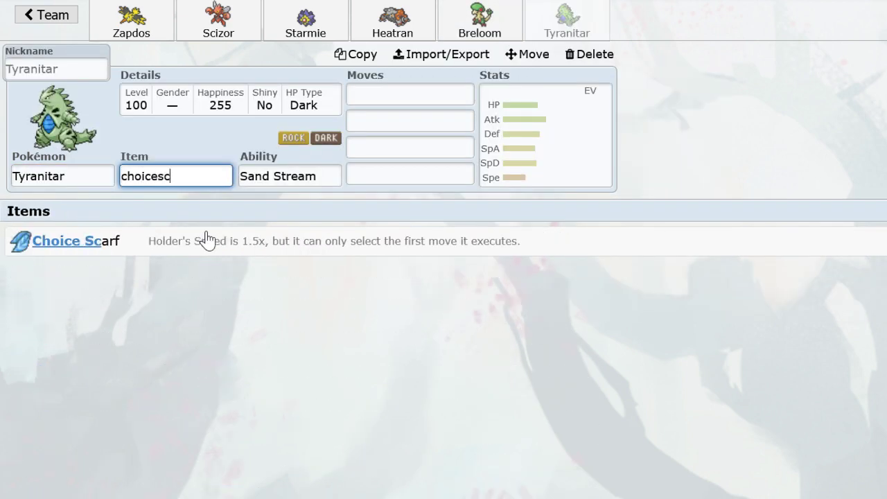
{"action": "type", "text": "a"}
{"action": "left_click", "coordinate": [205, 239]}
{"action": "left_click", "coordinate": [402, 93]}
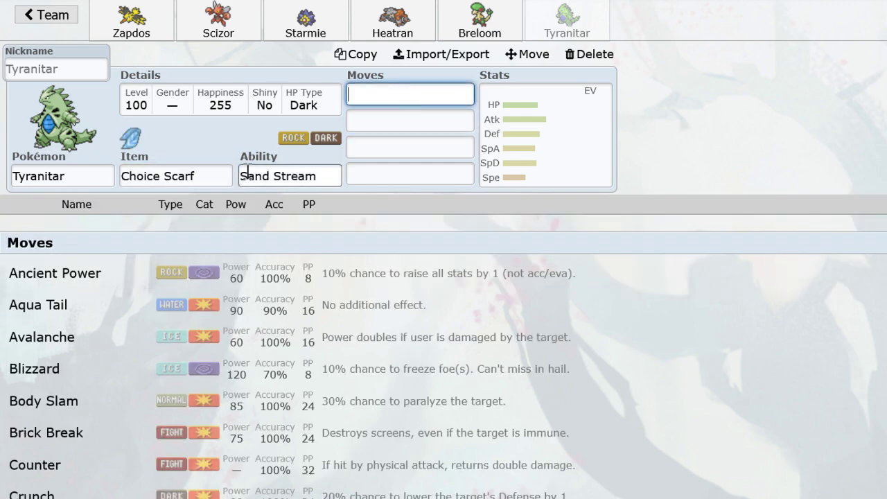
Change Tyranitar's held item to Lum Berry.
{"action": "left_click", "coordinate": [209, 176]}
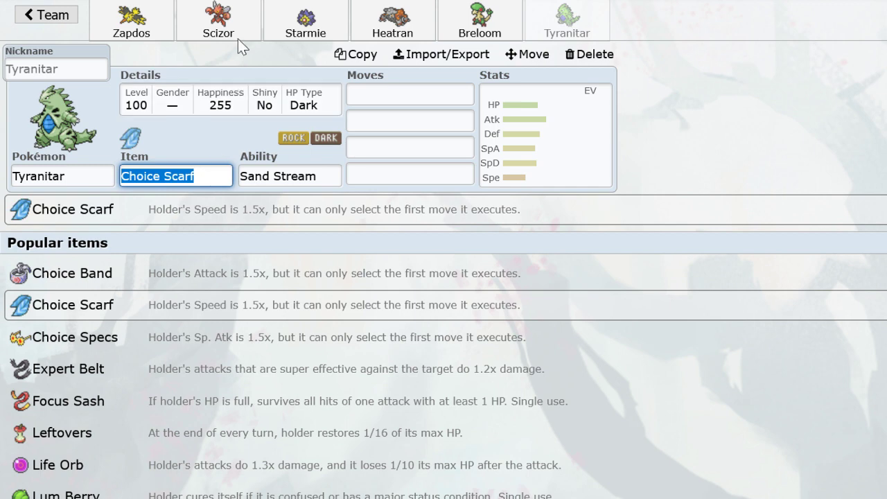
{"action": "key", "text": "BackSpace"}
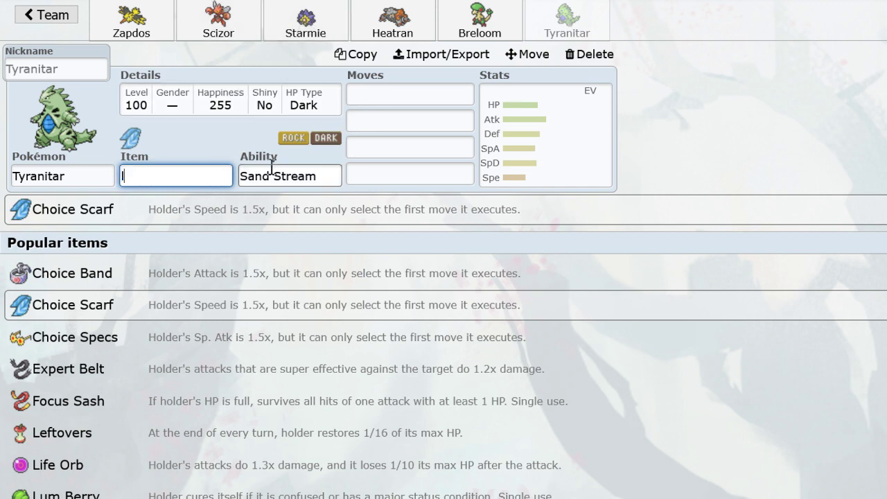
{"action": "type", "text": "lum"}
{"action": "key", "text": "Tab"}
Give Tyranitar the moves Fire Blast, Crunch and Pursuit.
{"action": "key", "text": "Tab"}
{"action": "type", "text": "fi"}
{"action": "key", "text": "Return"}
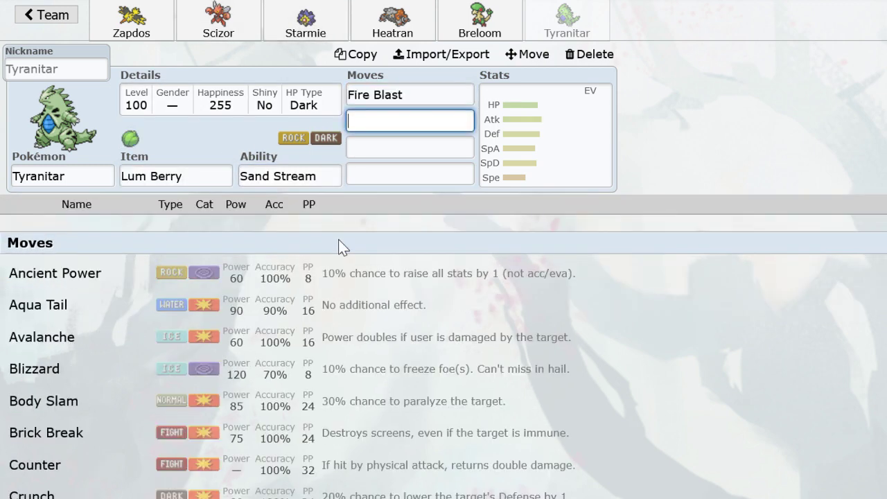
{"action": "type", "text": "cru"}
{"action": "key", "text": "Return"}
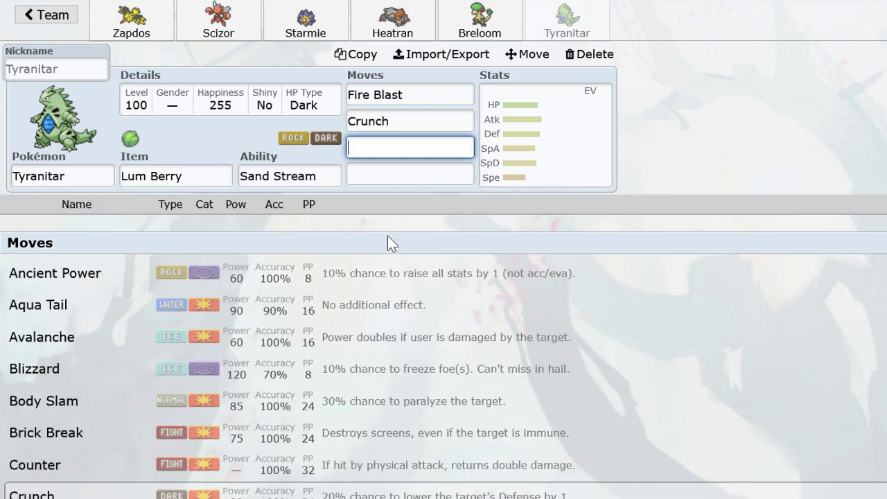
{"action": "type", "text": "pur"}
{"action": "key", "text": "Return"}
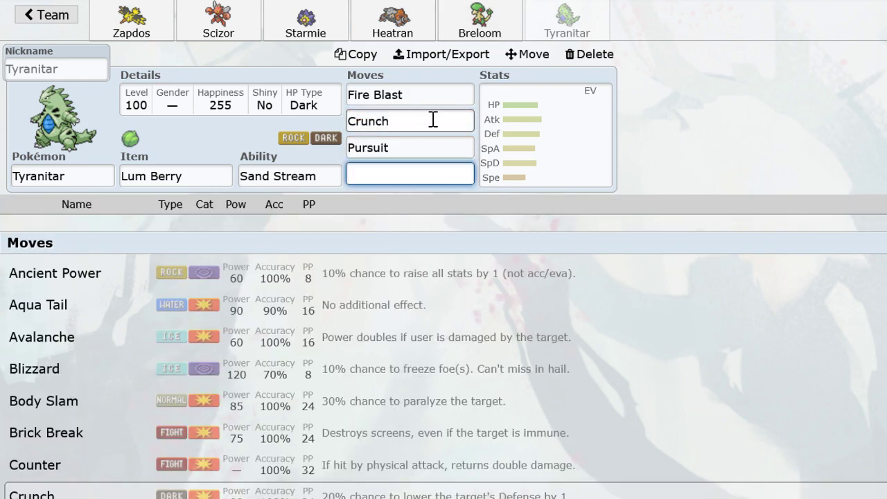
Review Tyranitar's moves and Heatran's set against Breloom's held item.
{"action": "left_click", "coordinate": [409, 150]}
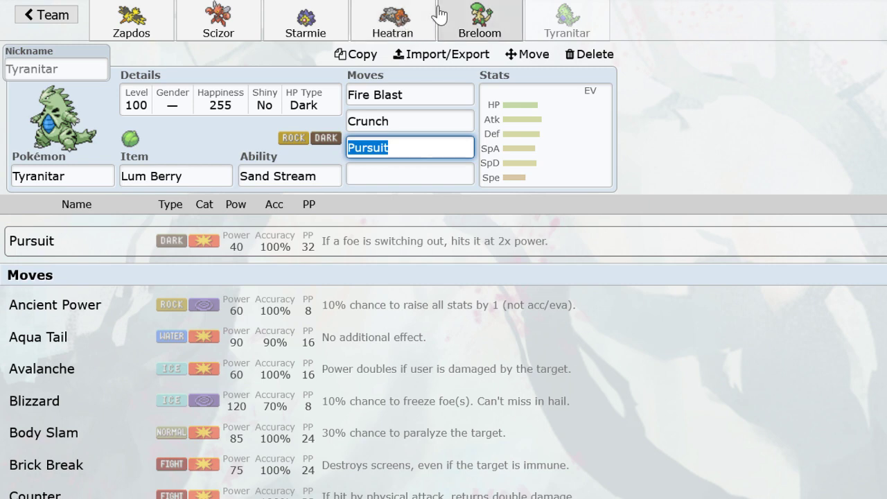
{"action": "left_click", "coordinate": [491, 19]}
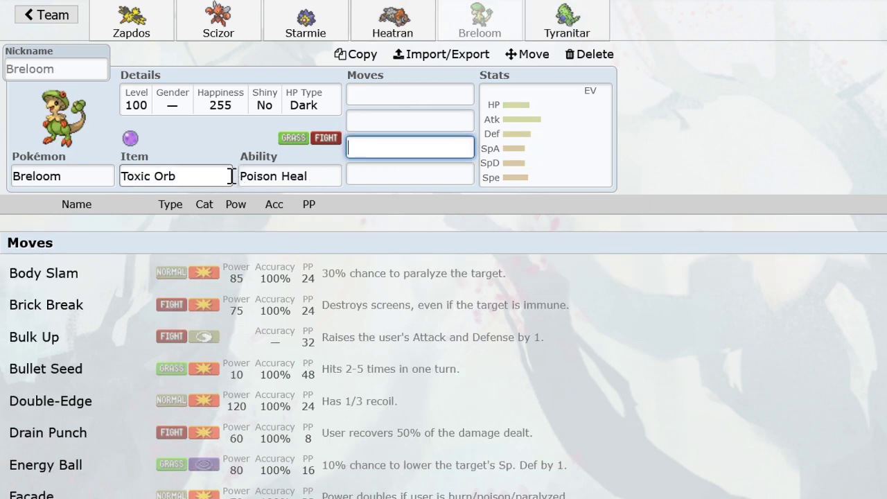
{"action": "triple_click", "coordinate": [207, 176]}
{"action": "left_click", "coordinate": [208, 176]}
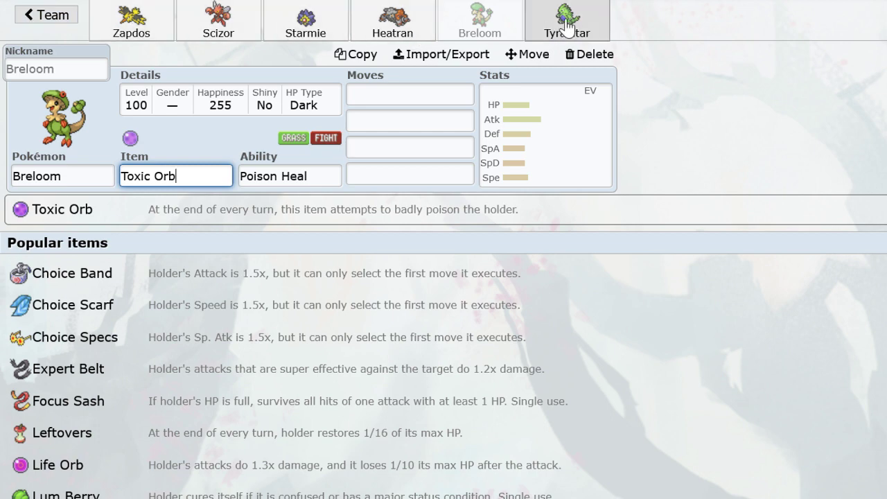
{"action": "left_click", "coordinate": [587, 36]}
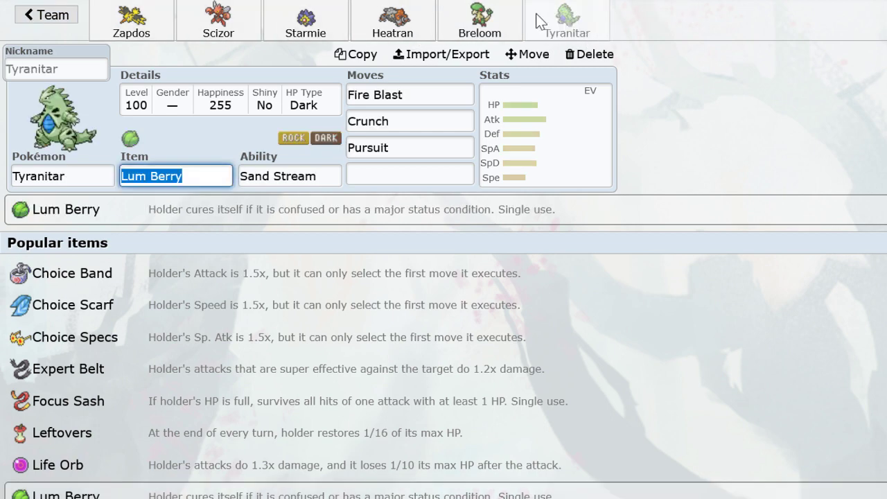
{"action": "left_click", "coordinate": [418, 172]}
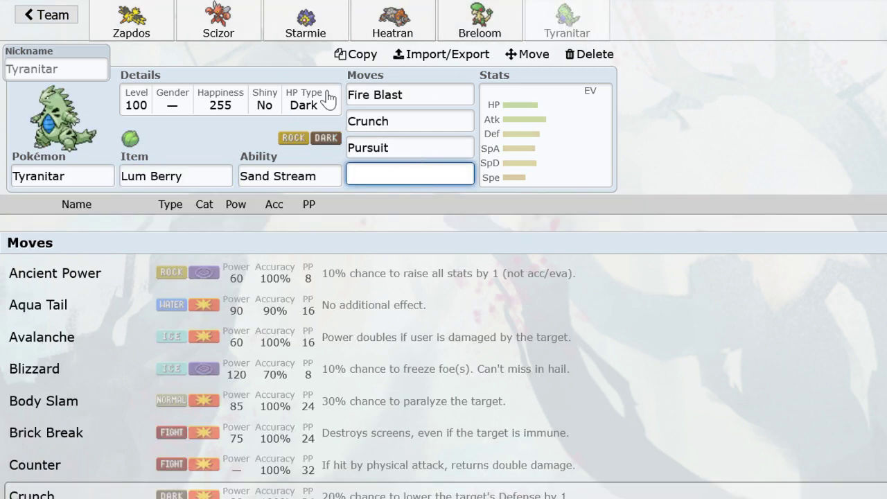
{"action": "left_click", "coordinate": [388, 14]}
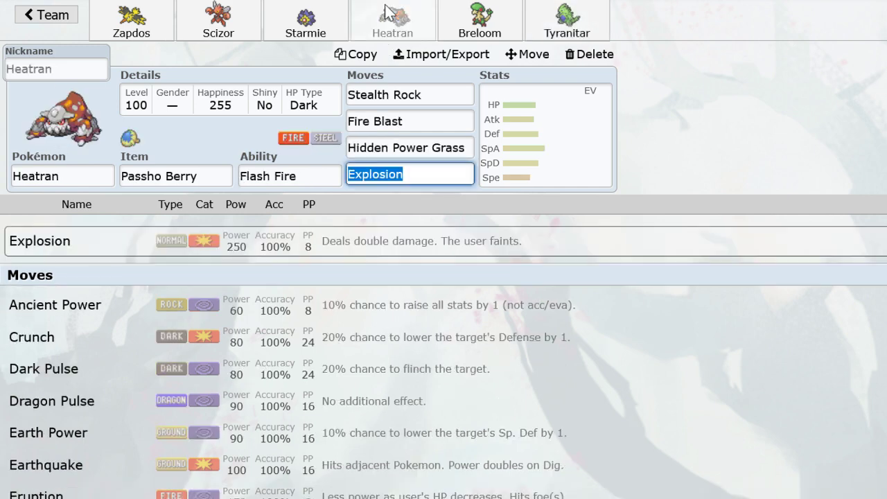
{"action": "left_click", "coordinate": [567, 20]}
{"action": "left_click", "coordinate": [483, 46]}
{"action": "left_click", "coordinate": [199, 175]}
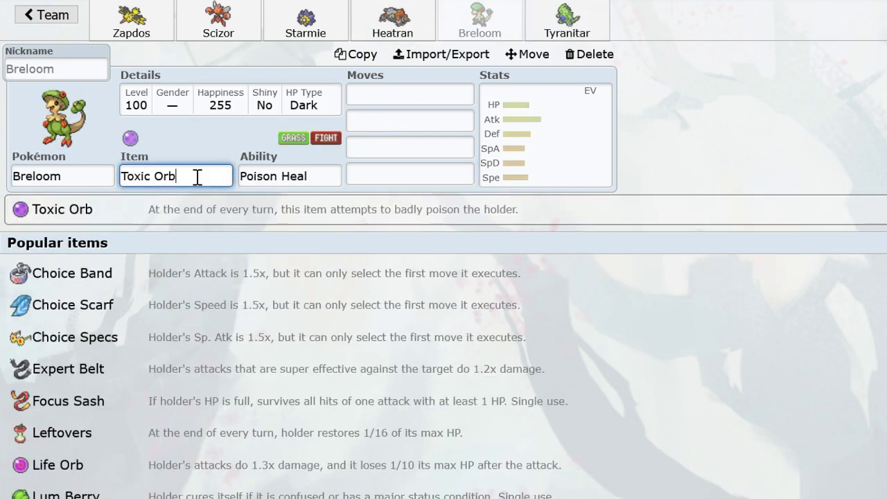
{"action": "double_click", "coordinate": [200, 175]}
{"action": "left_click", "coordinate": [201, 175]}
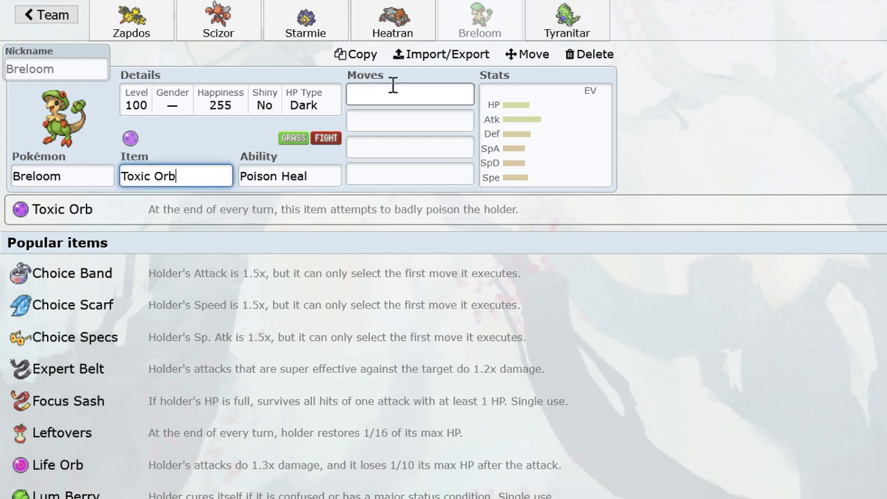
Move Scizor to the last slot of the team.
{"action": "left_click", "coordinate": [194, 24]}
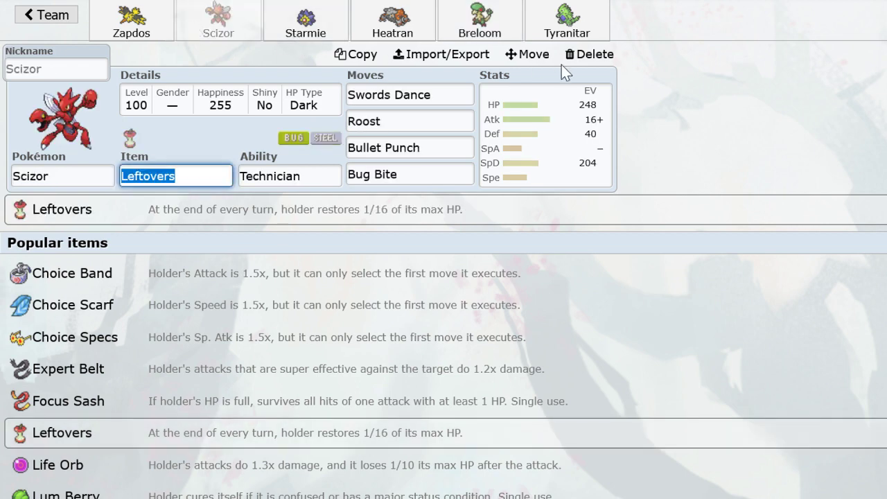
{"action": "left_click", "coordinate": [528, 54]}
{"action": "left_click", "coordinate": [602, 323]}
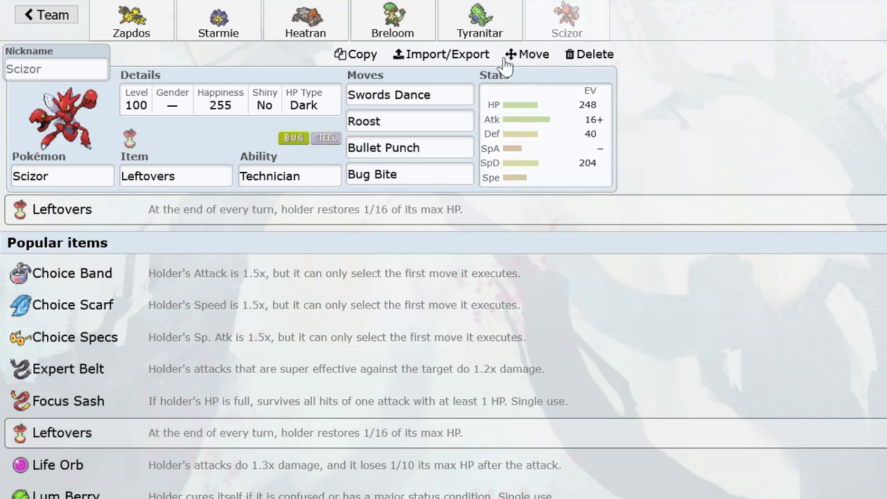
Look through the Tyranitar, Breloom, Starmie and Heatran sets in the reordered team.
{"action": "left_click", "coordinate": [479, 24]}
{"action": "left_click", "coordinate": [392, 24]}
{"action": "left_click", "coordinate": [219, 24]}
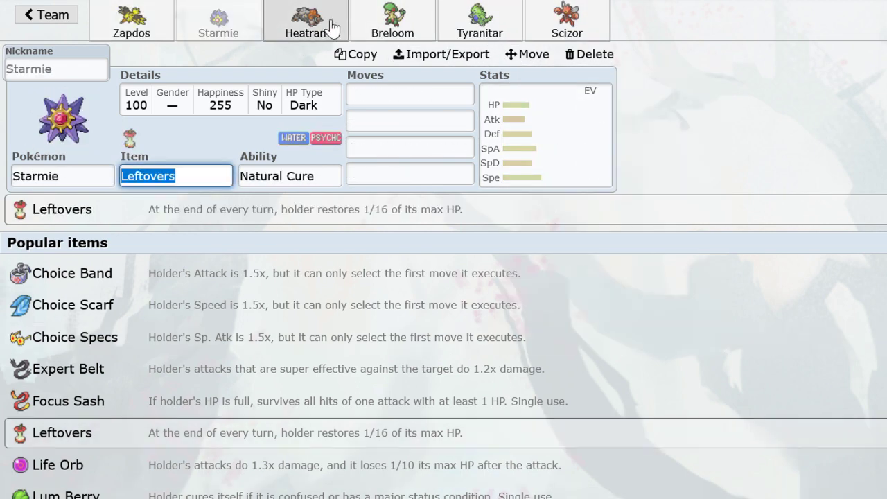
{"action": "left_click", "coordinate": [392, 24]}
{"action": "left_click", "coordinate": [479, 24]}
{"action": "left_click", "coordinate": [295, 31]}
{"action": "left_click", "coordinate": [219, 24]}
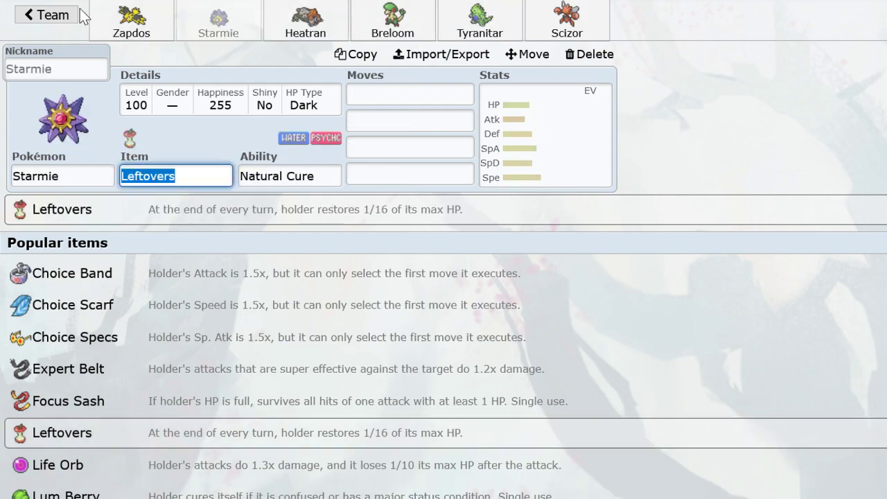
{"action": "left_click", "coordinate": [47, 15]}
{"action": "left_click", "coordinate": [570, 198]}
{"action": "left_click", "coordinate": [305, 24]}
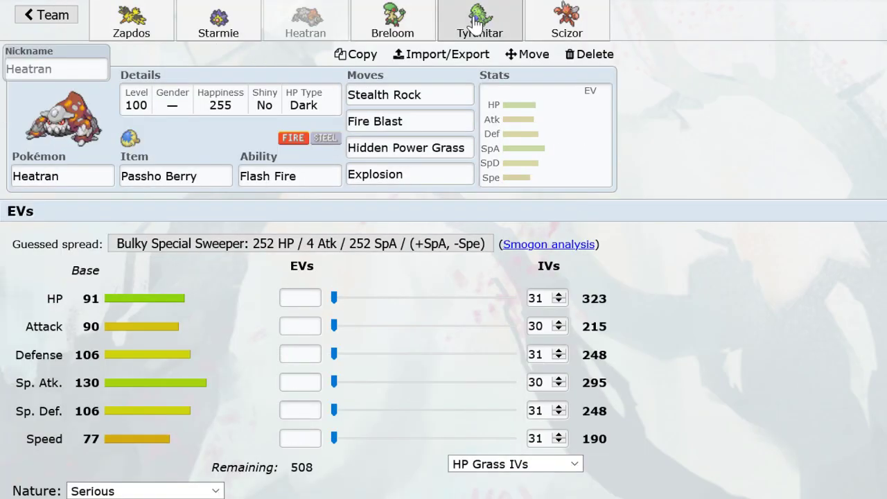
Compare Scizor's set with the Tyranitar, Breloom, Heatran and Starmie sets across the team.
{"action": "left_click", "coordinate": [479, 24]}
{"action": "left_click", "coordinate": [567, 24]}
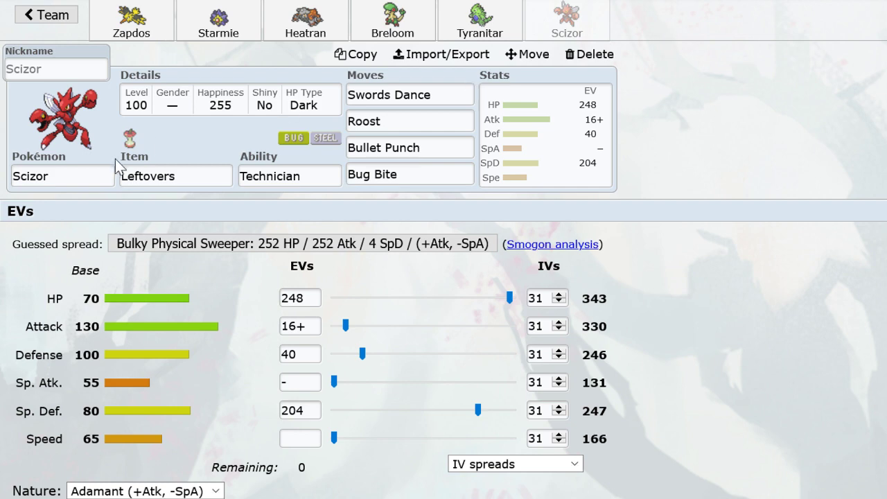
{"action": "left_click", "coordinate": [389, 25]}
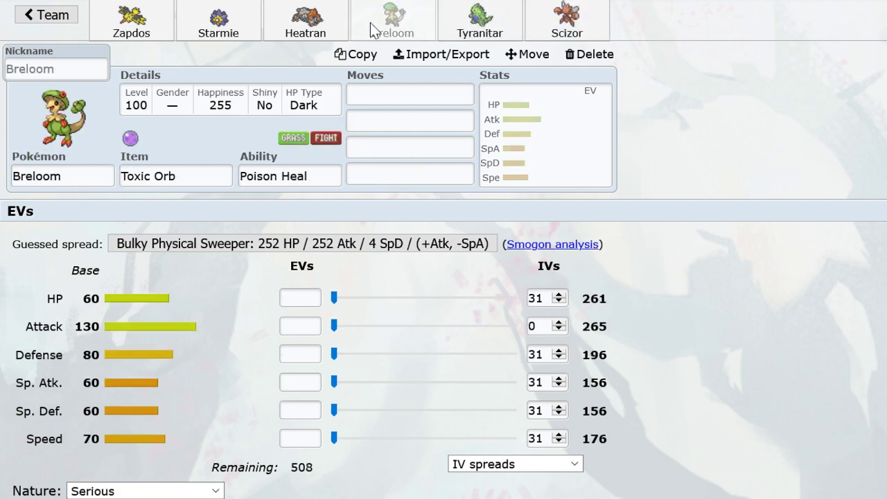
{"action": "left_click", "coordinate": [218, 25]}
{"action": "left_click", "coordinate": [407, 21]}
{"action": "left_click", "coordinate": [479, 24]}
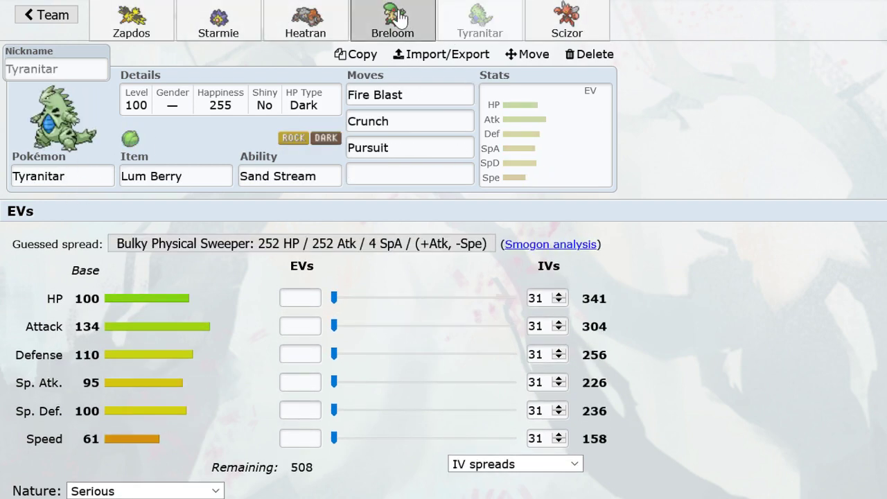
{"action": "left_click", "coordinate": [305, 24]}
{"action": "left_click", "coordinate": [219, 24]}
{"action": "left_click", "coordinate": [393, 25]}
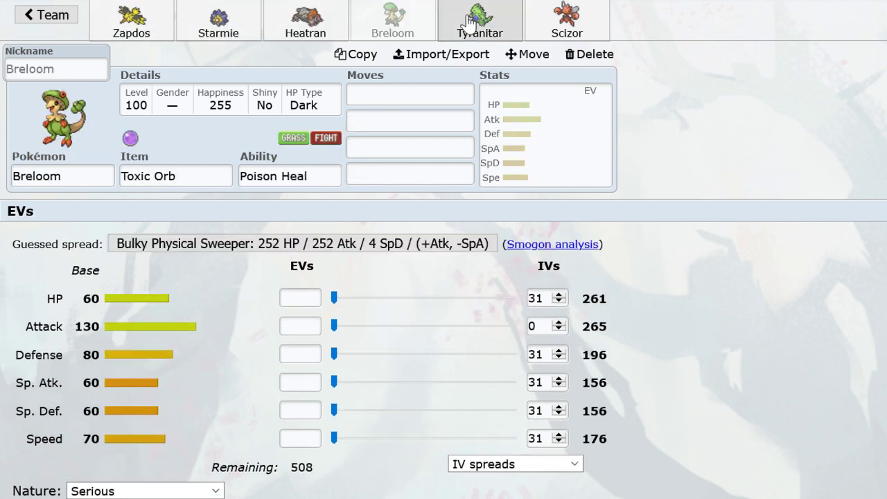
{"action": "left_click", "coordinate": [480, 24]}
{"action": "left_click", "coordinate": [567, 24]}
Browse the list of OU Pokémon for possible alternatives to Scizor in the last team slot.
{"action": "left_click", "coordinate": [87, 166]}
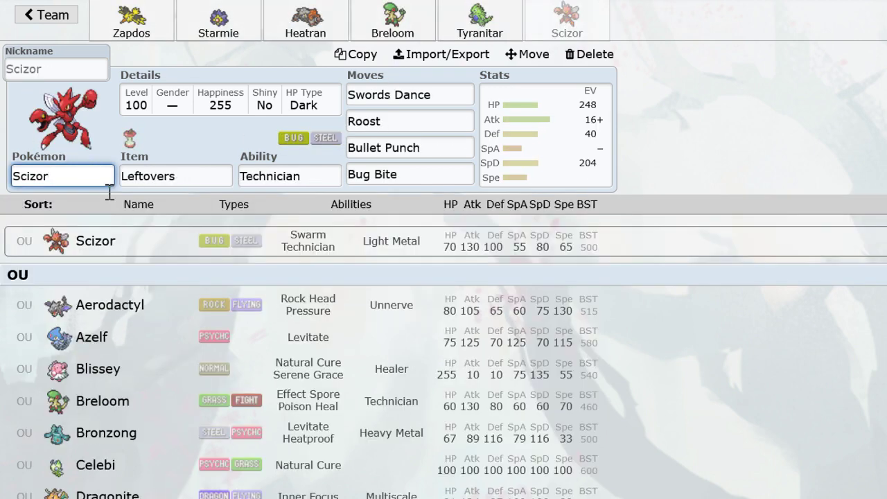
{"action": "scroll", "coordinate": [217, 287], "scroll_direction": "down", "scroll_amount": 3}
{"action": "scroll", "coordinate": [217, 288], "scroll_direction": "up", "scroll_amount": 3}
{"action": "scroll", "coordinate": [233, 266], "scroll_direction": "down", "scroll_amount": 5}
{"action": "scroll", "coordinate": [234, 271], "scroll_direction": "down", "scroll_amount": 6}
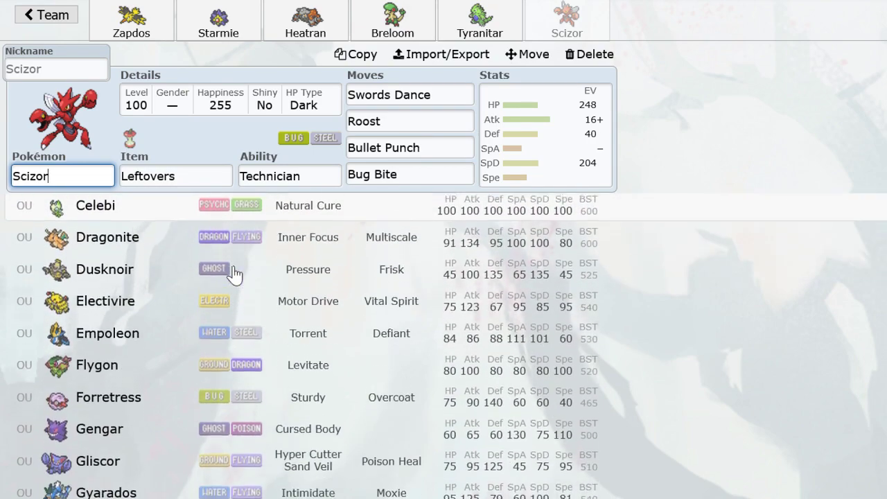
{"action": "scroll", "coordinate": [234, 271], "scroll_direction": "up", "scroll_amount": 4}
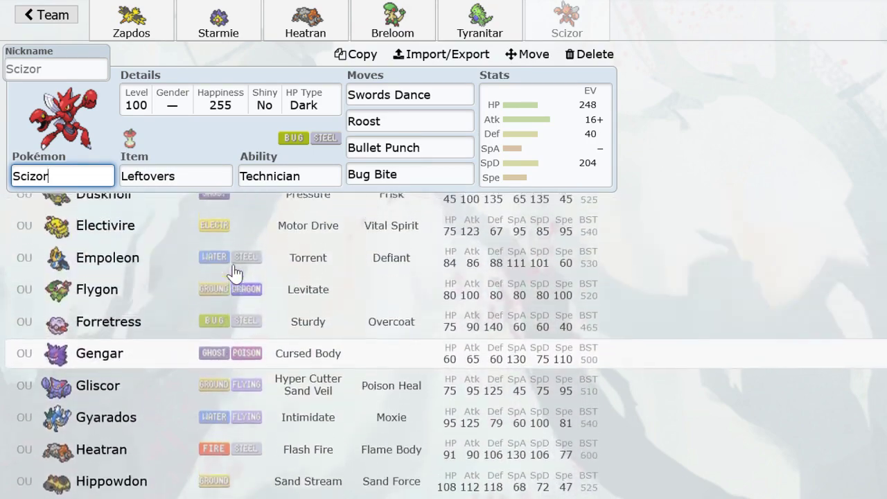
{"action": "scroll", "coordinate": [198, 285], "scroll_direction": "down", "scroll_amount": 5}
{"action": "scroll", "coordinate": [212, 257], "scroll_direction": "down", "scroll_amount": 4}
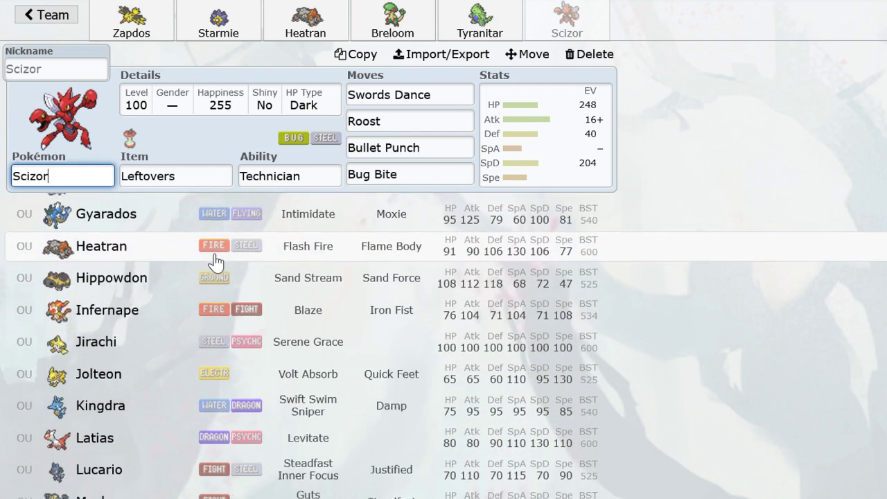
{"action": "scroll", "coordinate": [212, 257], "scroll_direction": "up", "scroll_amount": 2}
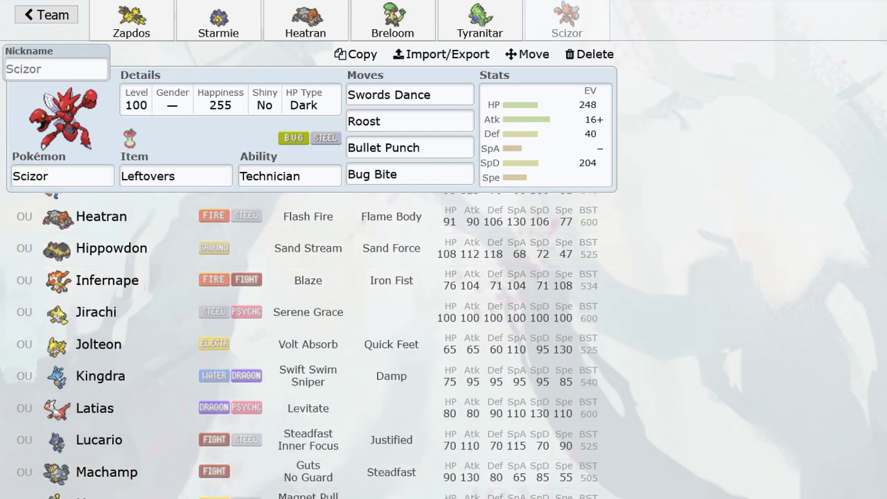
{"action": "scroll", "coordinate": [327, 311], "scroll_direction": "down", "scroll_amount": 6}
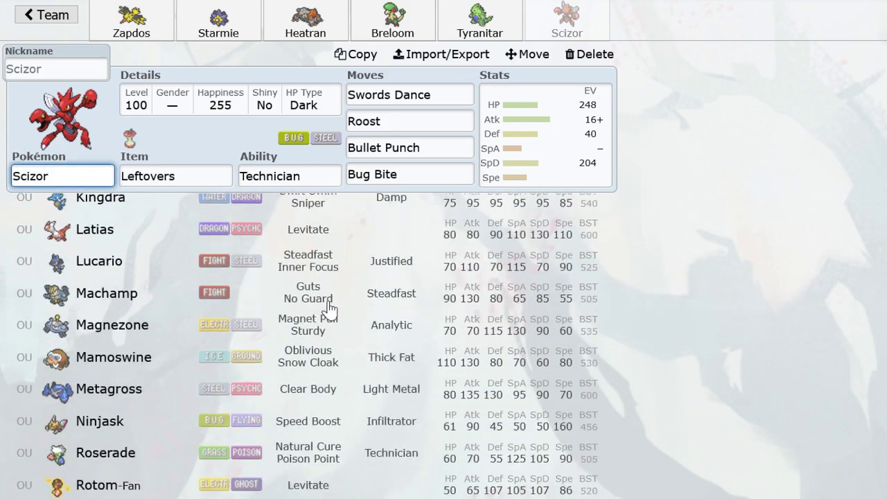
{"action": "scroll", "coordinate": [308, 313], "scroll_direction": "down", "scroll_amount": 12}
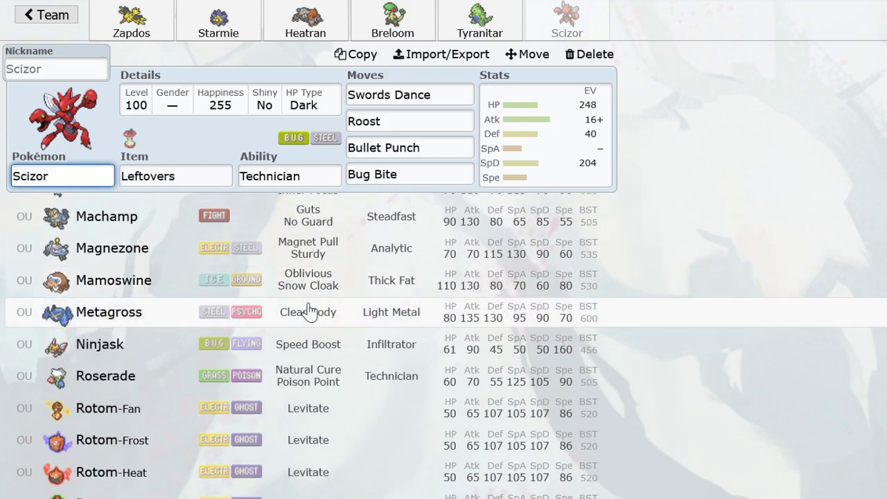
{"action": "scroll", "coordinate": [308, 313], "scroll_direction": "down", "scroll_amount": 20}
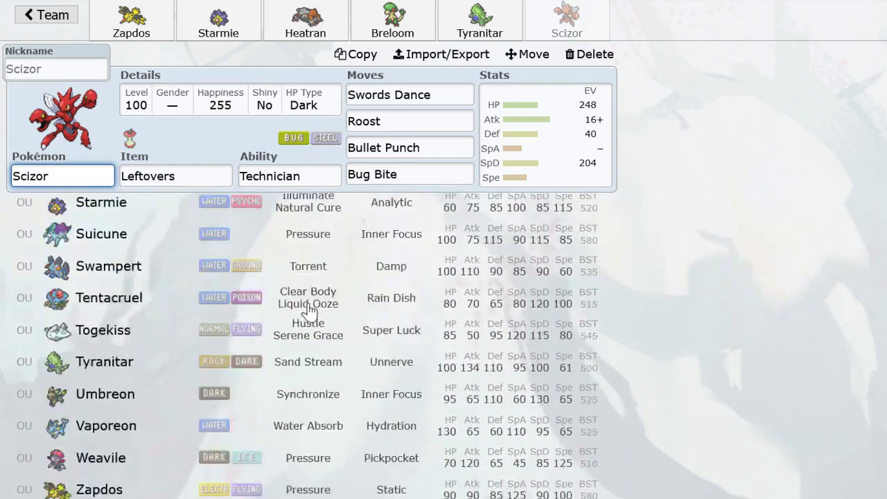
{"action": "scroll", "coordinate": [309, 313], "scroll_direction": "up", "scroll_amount": 18}
{"action": "scroll", "coordinate": [309, 314], "scroll_direction": "up", "scroll_amount": 20}
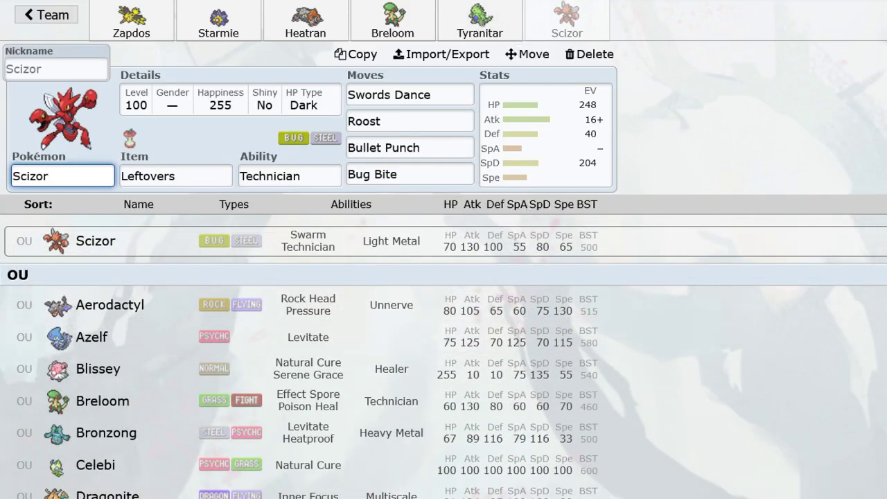
Change Heatran's held item to a Choice item.
{"action": "left_click", "coordinate": [132, 20]}
{"action": "left_click", "coordinate": [218, 19]}
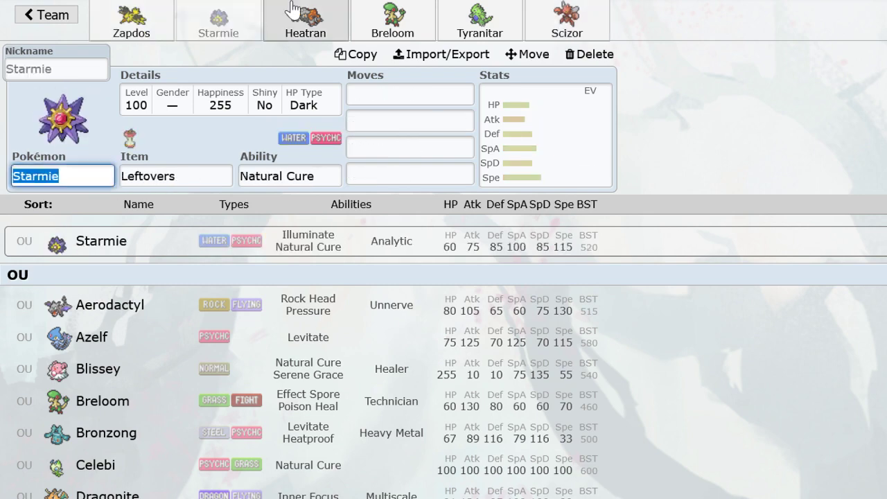
{"action": "left_click", "coordinate": [306, 19]}
{"action": "left_click", "coordinate": [393, 19]}
{"action": "left_click", "coordinate": [480, 19]}
{"action": "left_click", "coordinate": [392, 19]}
{"action": "left_click", "coordinate": [305, 19]}
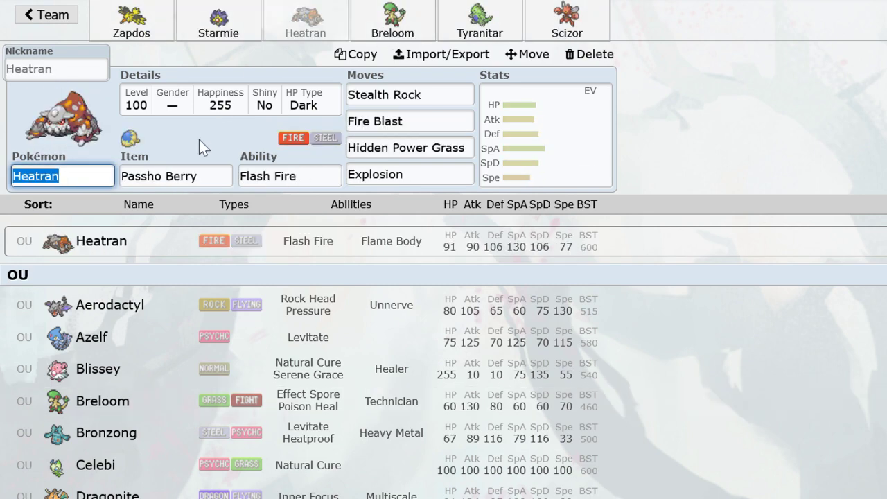
{"action": "left_click", "coordinate": [203, 172]}
{"action": "key", "text": "ctrl+a"}
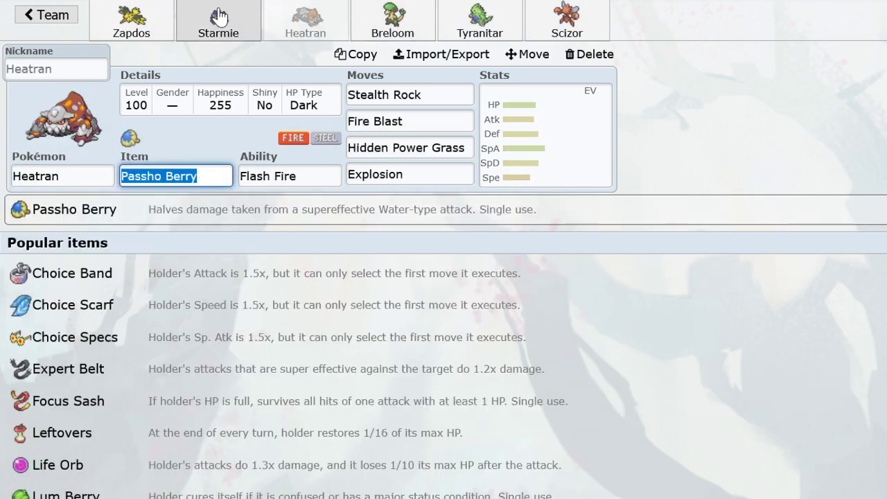
{"action": "type", "text": "choicec"}
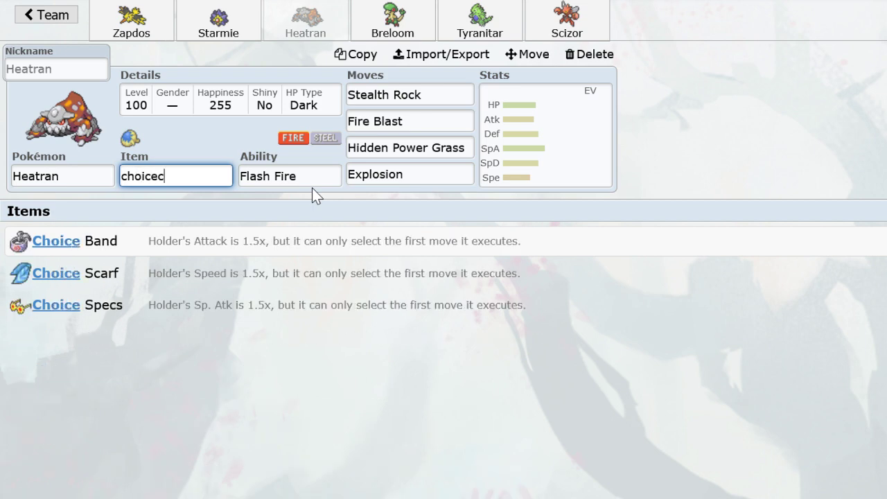
{"action": "left_click", "coordinate": [225, 319]}
Review the Tyranitar, Scizor and Zapdos sets and open the Pokémon selection for Scizor's slot.
{"action": "left_click", "coordinate": [480, 19]}
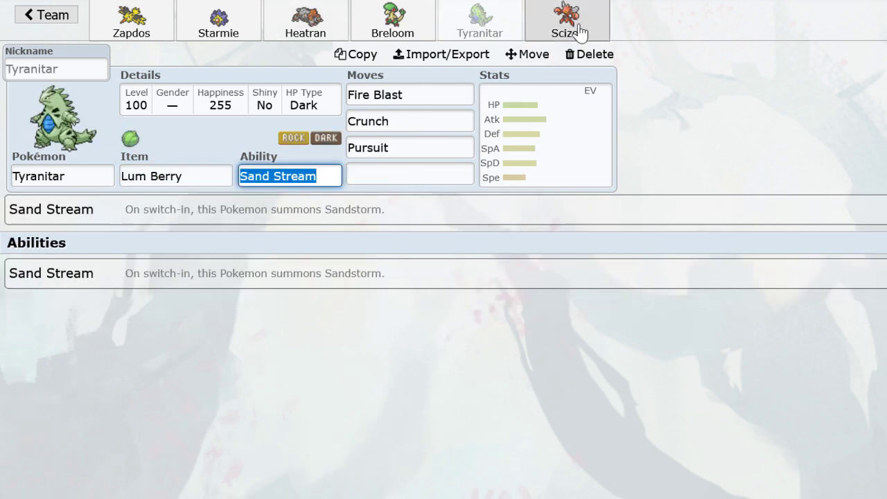
{"action": "left_click", "coordinate": [578, 30]}
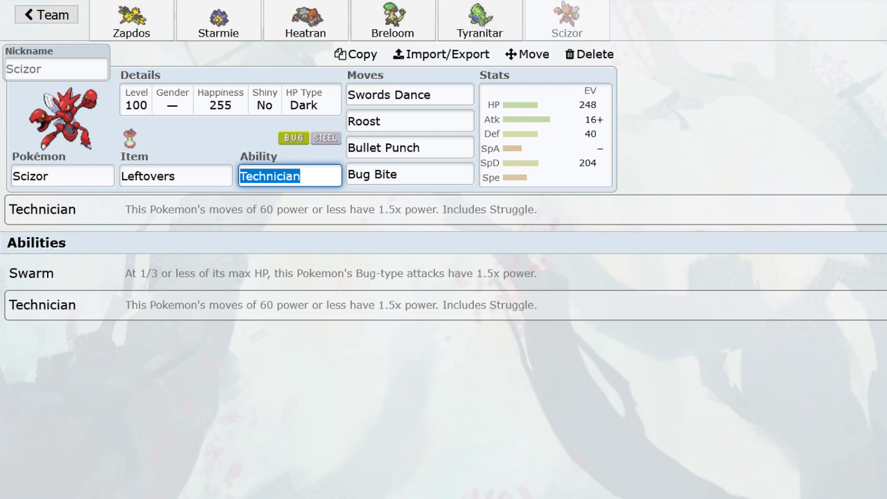
{"action": "left_click", "coordinate": [100, 171]}
{"action": "left_click", "coordinate": [132, 20]}
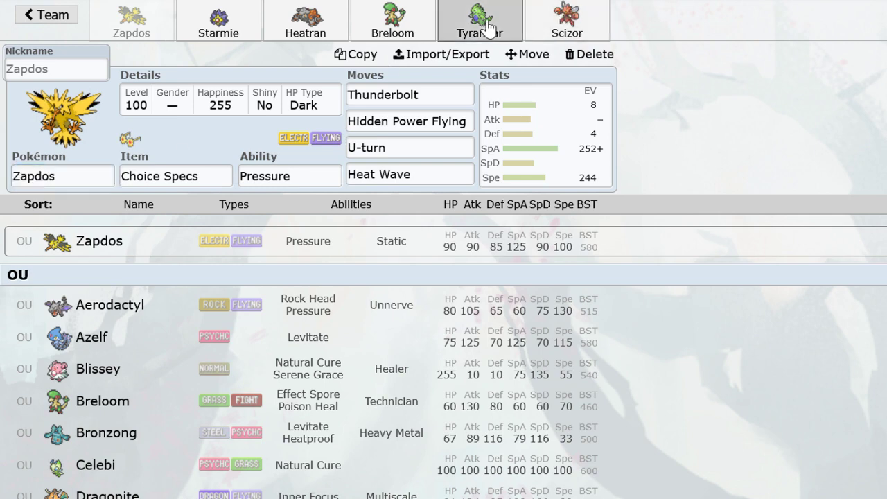
{"action": "left_click", "coordinate": [567, 21]}
{"action": "left_click", "coordinate": [95, 171]}
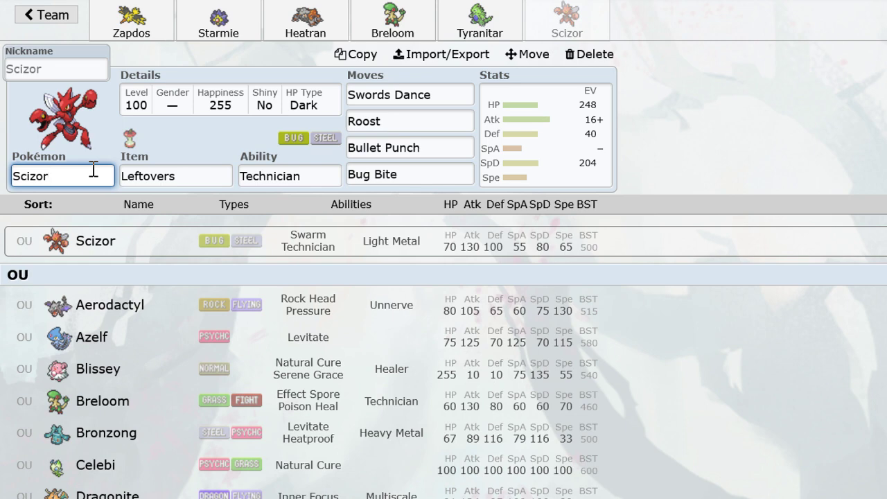
Go through every team member from Tyranitar back to Zapdos and forward again to Scizor.
{"action": "left_click", "coordinate": [478, 20]}
{"action": "left_click", "coordinate": [393, 20]}
{"action": "left_click", "coordinate": [306, 21]}
{"action": "left_click", "coordinate": [219, 21]}
{"action": "left_click", "coordinate": [133, 28]}
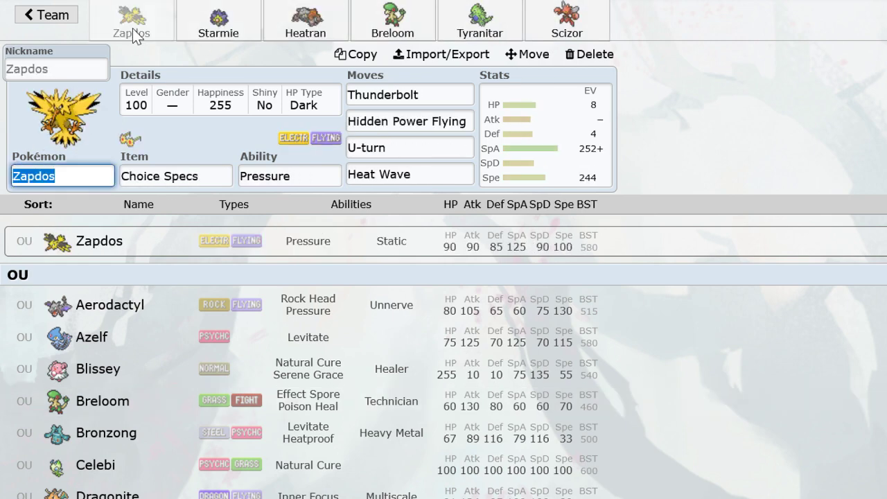
{"action": "left_click", "coordinate": [218, 21]}
{"action": "left_click", "coordinate": [305, 21]}
{"action": "left_click", "coordinate": [393, 20]}
{"action": "left_click", "coordinate": [478, 21]}
{"action": "left_click", "coordinate": [567, 21]}
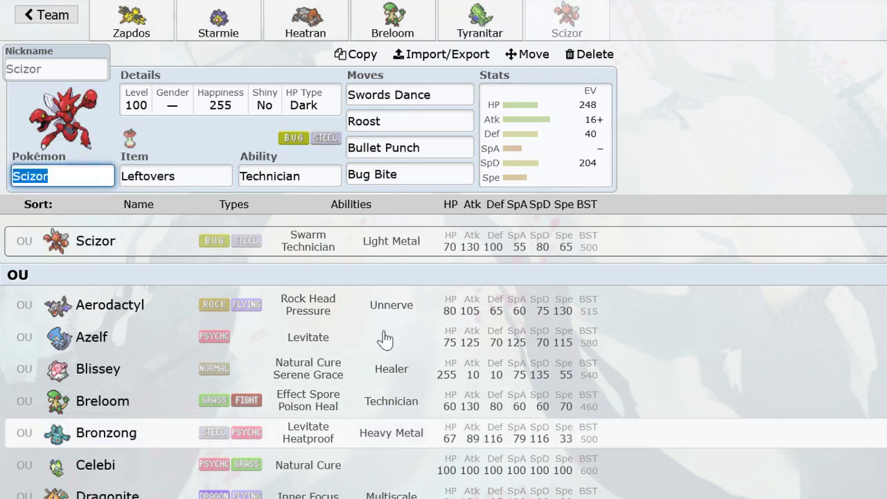
Review the sets of the current team members, from Zapdos through Scizor.
{"action": "left_click", "coordinate": [479, 27]}
{"action": "left_click", "coordinate": [392, 24]}
{"action": "left_click", "coordinate": [321, 26]}
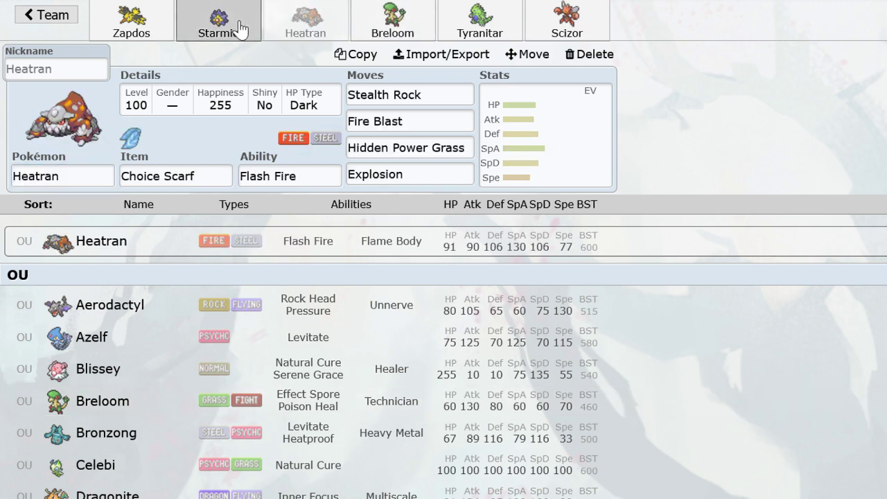
{"action": "left_click", "coordinate": [236, 26]}
{"action": "left_click", "coordinate": [172, 23]}
{"action": "left_click", "coordinate": [221, 25]}
{"action": "left_click", "coordinate": [402, 26]}
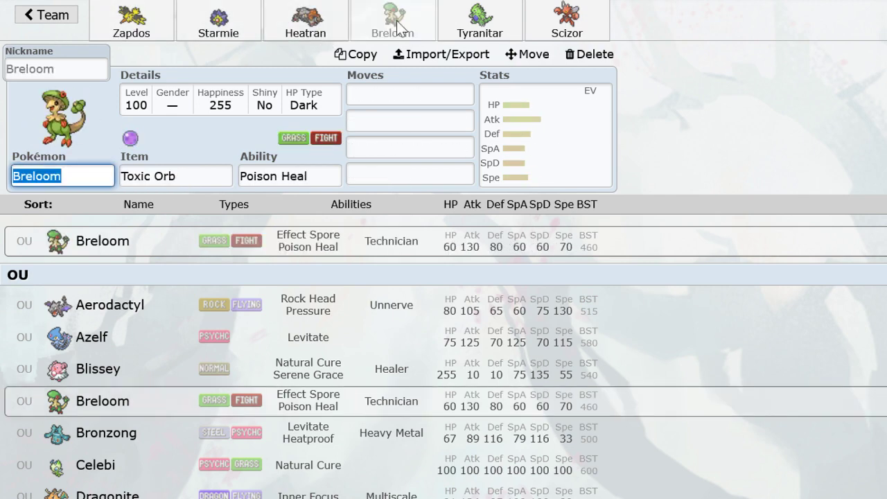
{"action": "left_click", "coordinate": [478, 24]}
{"action": "left_click", "coordinate": [565, 24]}
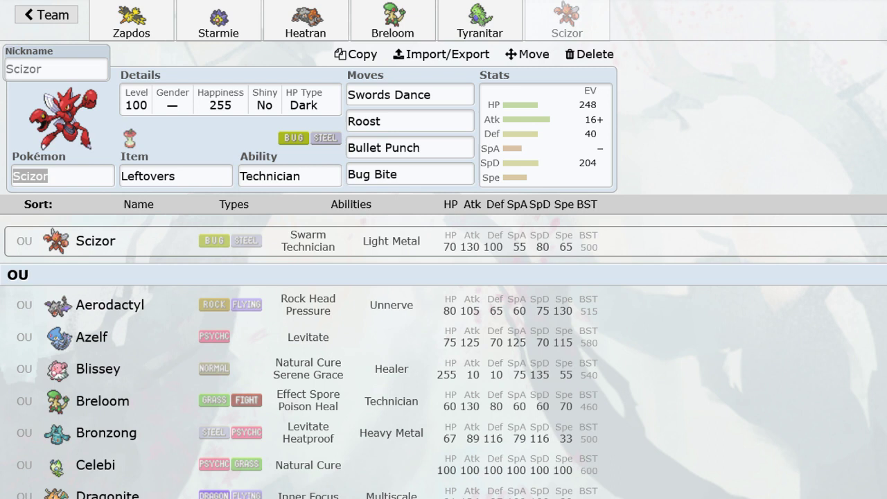
{"action": "left_click", "coordinate": [62, 175]}
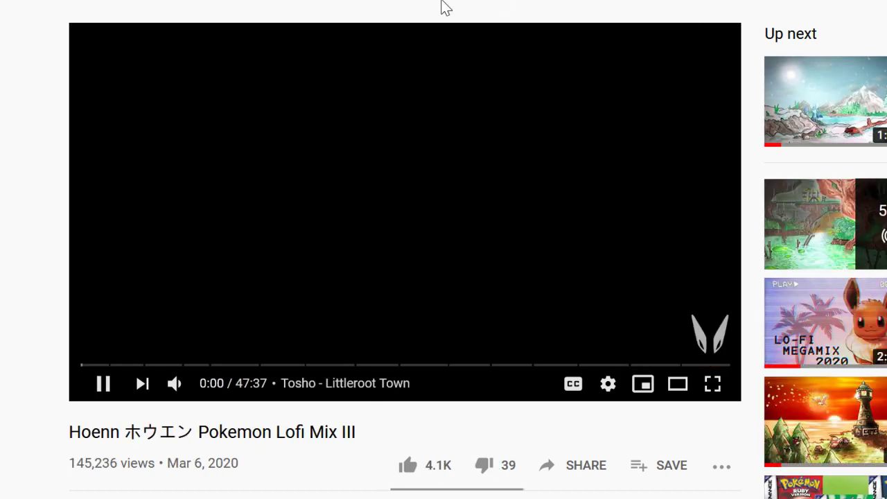
Switch to YouTube and skip from the Hoenn Pokemon Lofi Mix III video to the next one.
{"action": "left_click", "coordinate": [139, 380]}
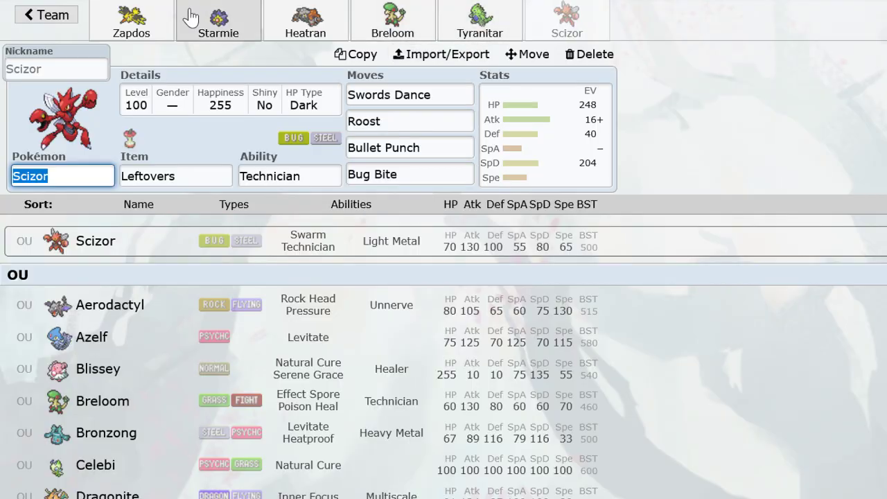
Return to the team builder and examine the Zapdos set and its EV spread.
{"action": "left_click", "coordinate": [191, 17]}
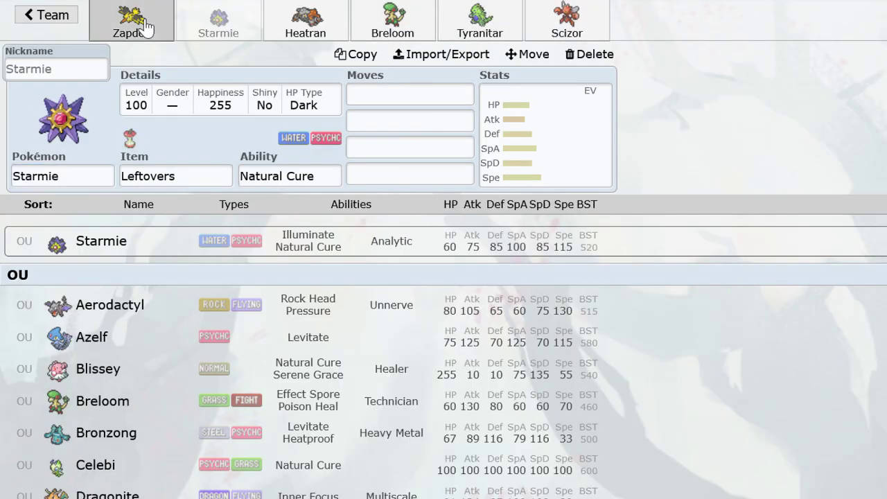
{"action": "left_click", "coordinate": [132, 18]}
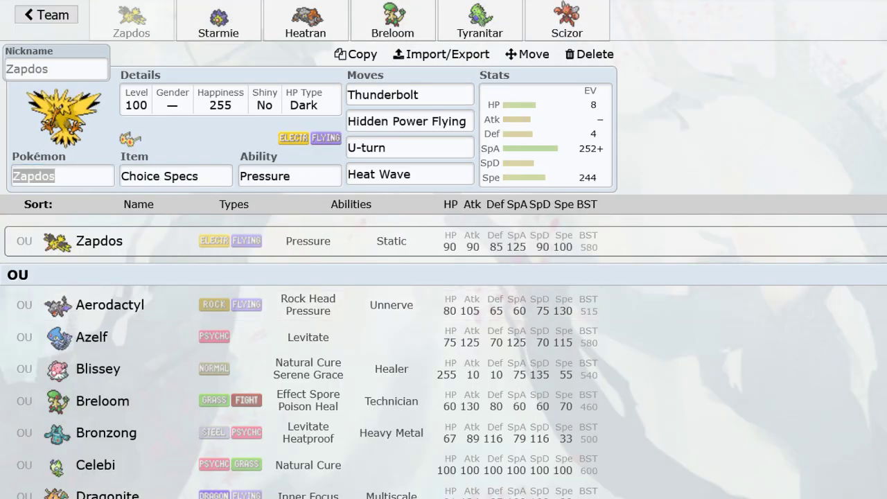
{"action": "left_click", "coordinate": [511, 168]}
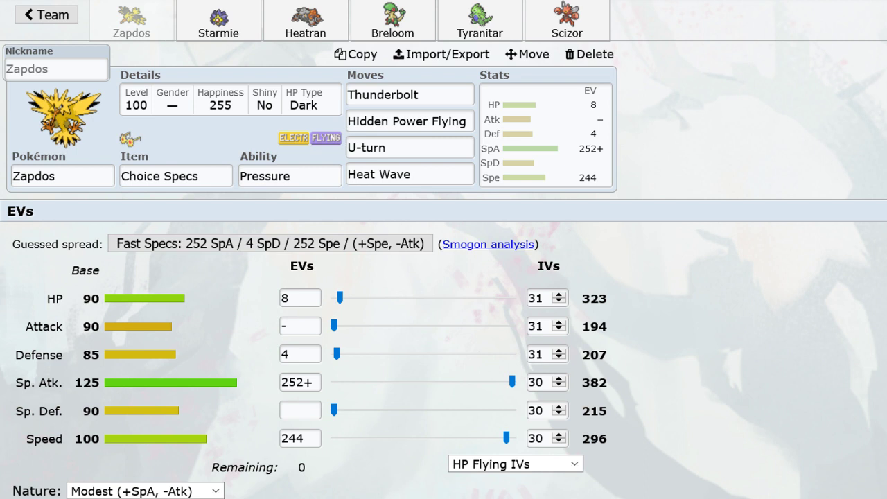
{"action": "left_click", "coordinate": [501, 115]}
Delete all six Pokémon from the team: Zapdos, Starmie, Heatran, Breloom, Tyranitar and Scizor.
{"action": "left_click", "coordinate": [600, 59]}
{"action": "left_click", "coordinate": [606, 58]}
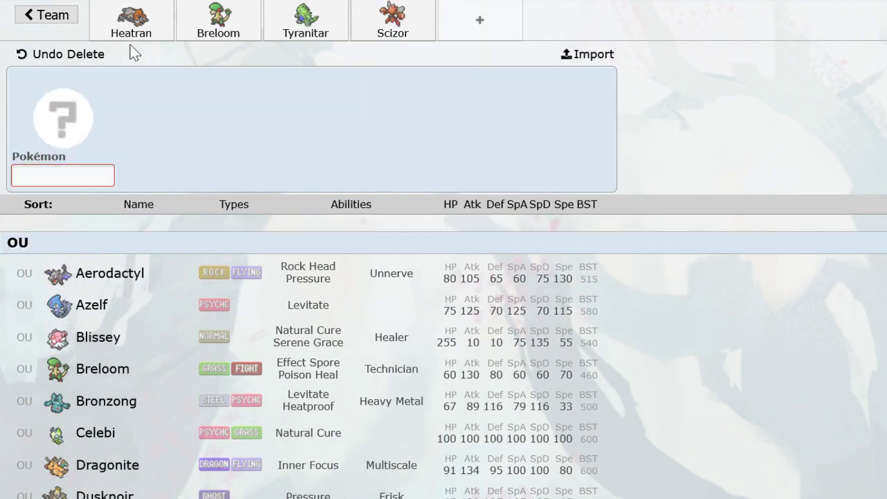
{"action": "left_click", "coordinate": [131, 36]}
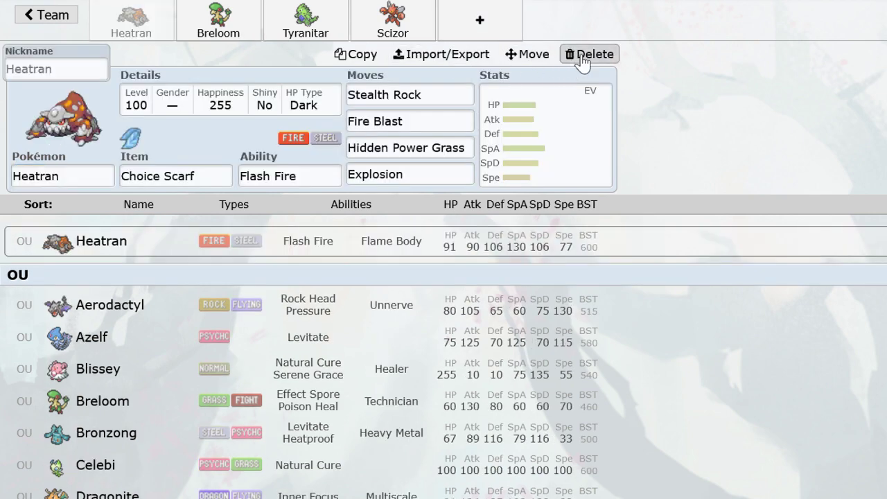
{"action": "left_click", "coordinate": [586, 55]}
{"action": "left_click", "coordinate": [132, 21]}
{"action": "left_click", "coordinate": [589, 54]}
{"action": "left_click", "coordinate": [167, 29]}
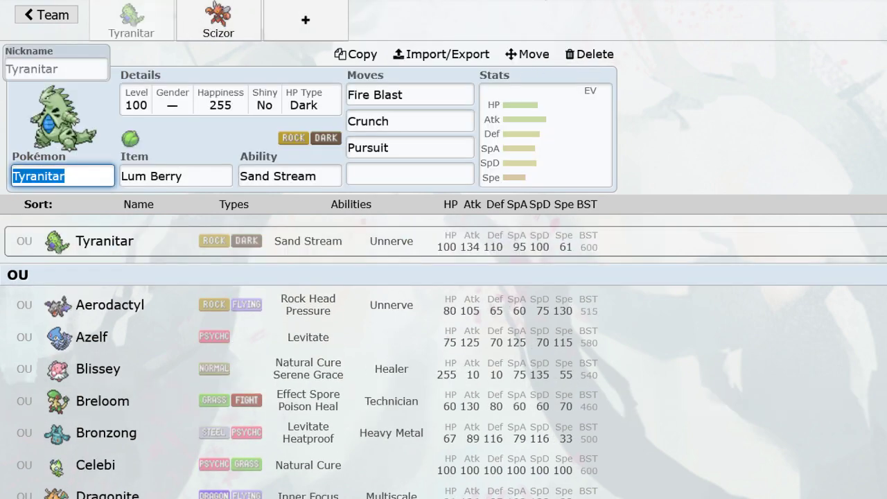
{"action": "left_click", "coordinate": [589, 54]}
{"action": "left_click", "coordinate": [132, 21]}
{"action": "left_click", "coordinate": [586, 53]}
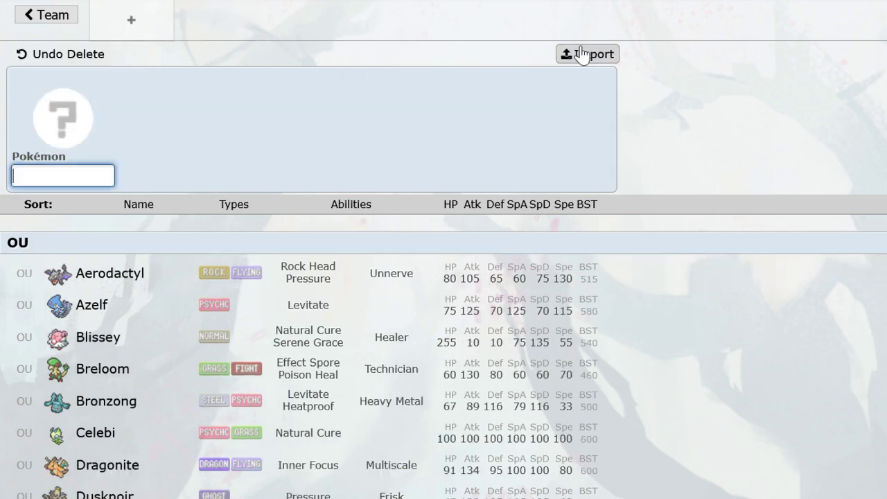
Add Gyarados to the empty team with Leftovers as its item.
{"action": "type", "text": "gya"}
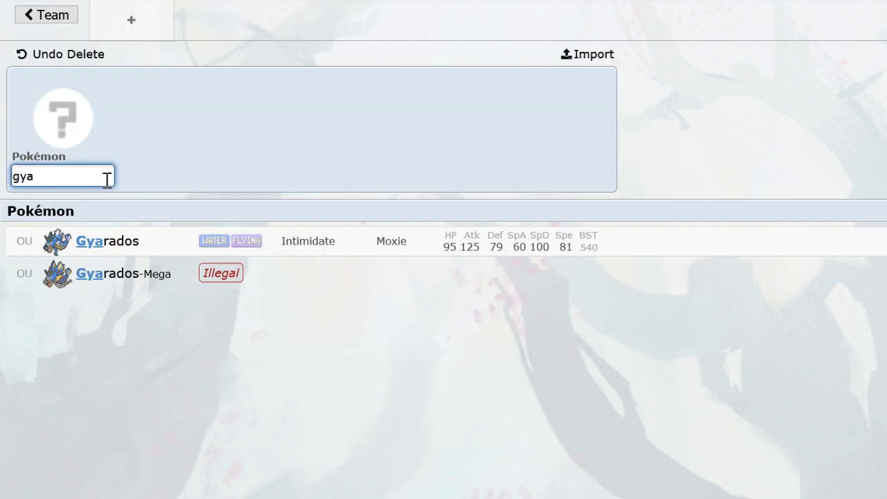
{"action": "left_click", "coordinate": [166, 240]}
{"action": "type", "text": "left"}
{"action": "key", "text": "Return"}
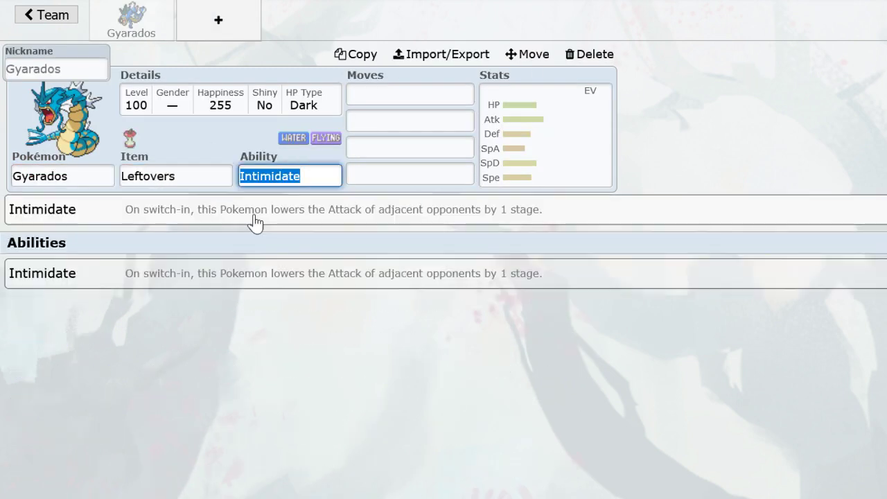
Add Jolteon as the second team member, holding Leftovers.
{"action": "left_click", "coordinate": [210, 32]}
{"action": "type", "text": "jolteo"}
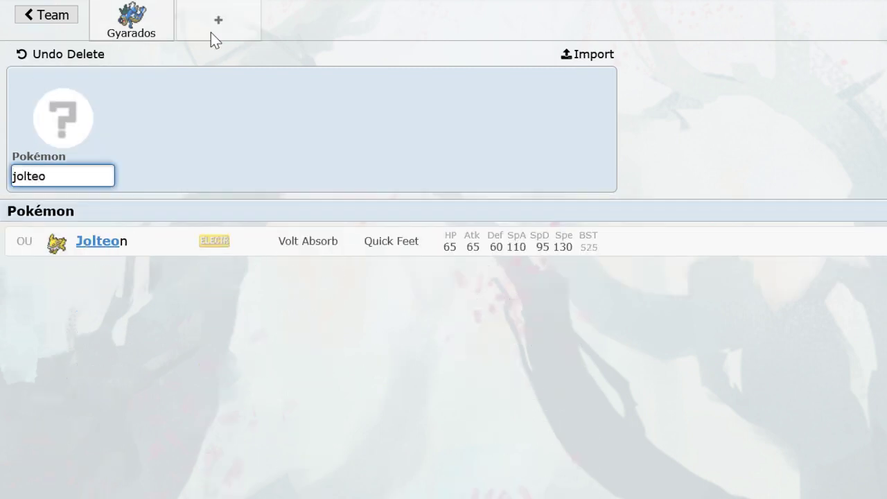
{"action": "key", "text": "Return"}
{"action": "type", "text": "left"}
{"action": "key", "text": "Return"}
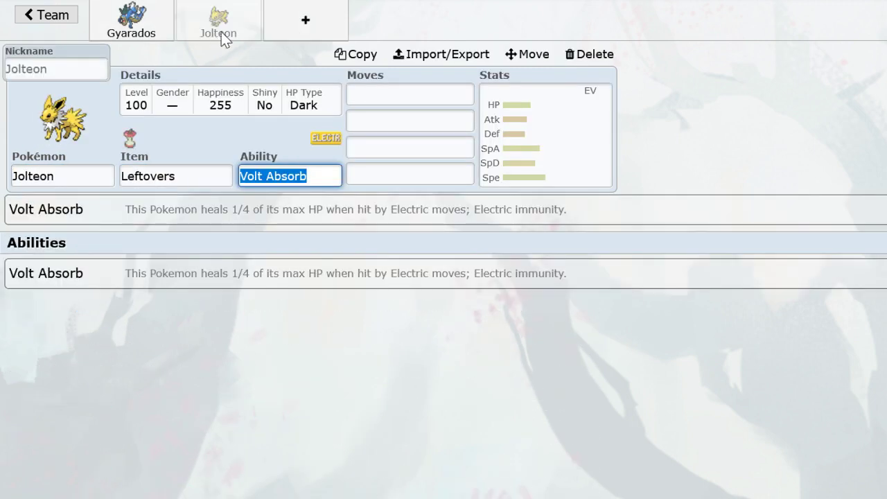
Add Forretress as the third team member with Leftovers and the Sturdy ability.
{"action": "left_click", "coordinate": [277, 29]}
{"action": "type", "text": "fo"}
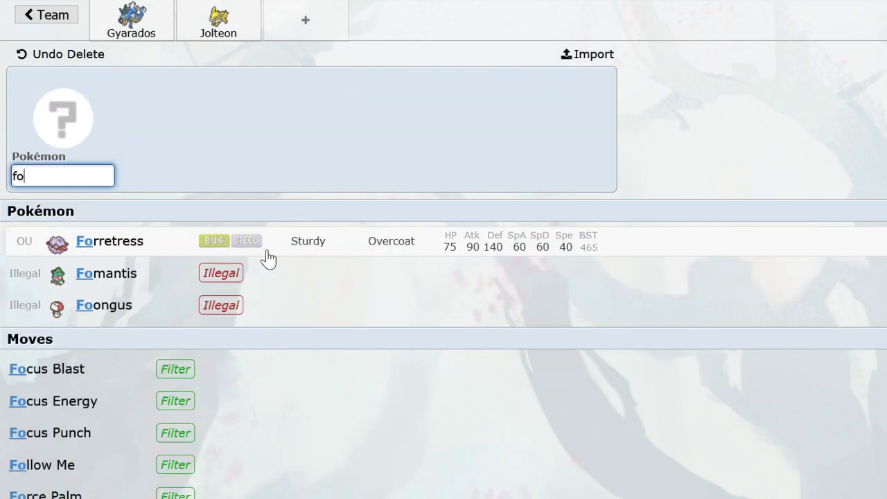
{"action": "key", "text": "Return"}
{"action": "type", "text": "lef"}
{"action": "key", "text": "Return"}
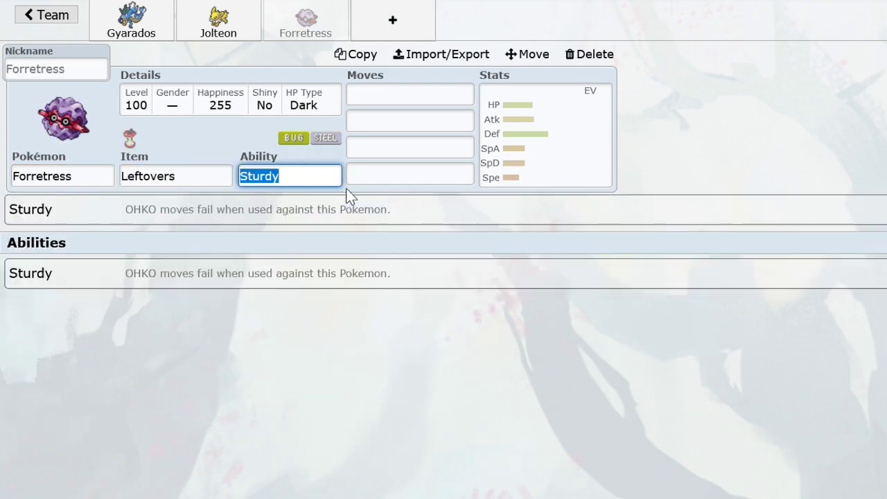
{"action": "key", "text": "Return"}
Add Tyranitar as the fourth team member.
{"action": "left_click", "coordinate": [386, 23]}
{"action": "type", "text": "ty"}
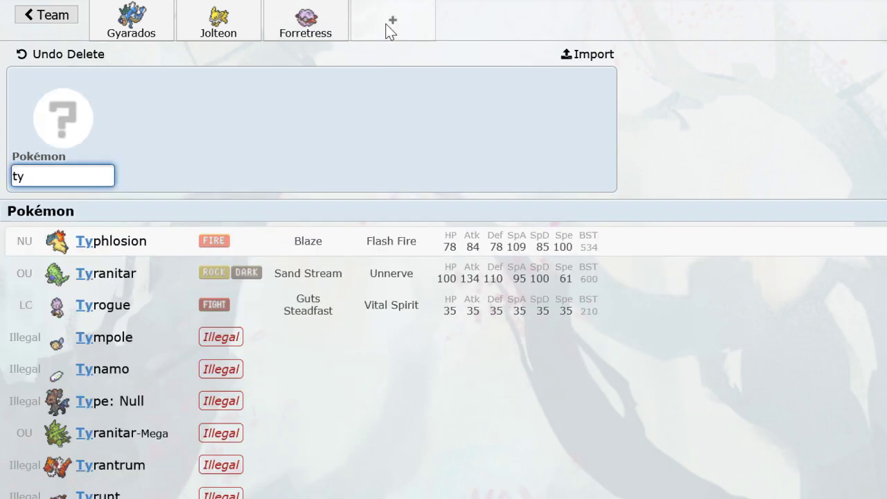
{"action": "type", "text": "ra"}
{"action": "key", "text": "BackSpace"}
{"action": "type", "text": "ran"}
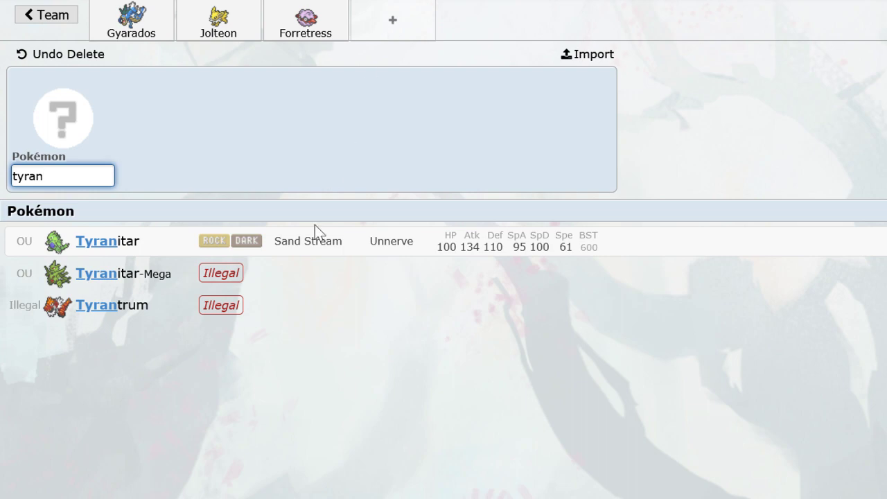
{"action": "left_click", "coordinate": [315, 227]}
Look over the new team members Gyarados, Jolteon, Forretress and Tyranitar.
{"action": "left_click", "coordinate": [306, 21]}
{"action": "left_click", "coordinate": [392, 20]}
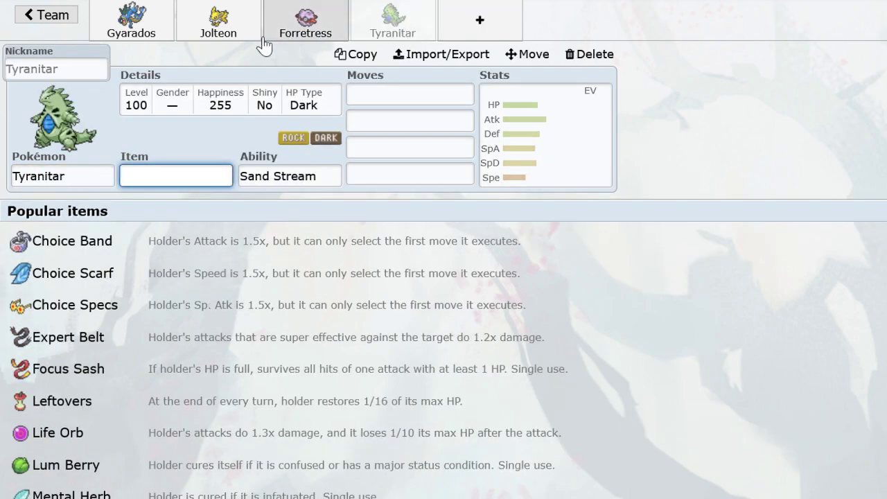
{"action": "left_click", "coordinate": [218, 21]}
{"action": "left_click", "coordinate": [133, 21]}
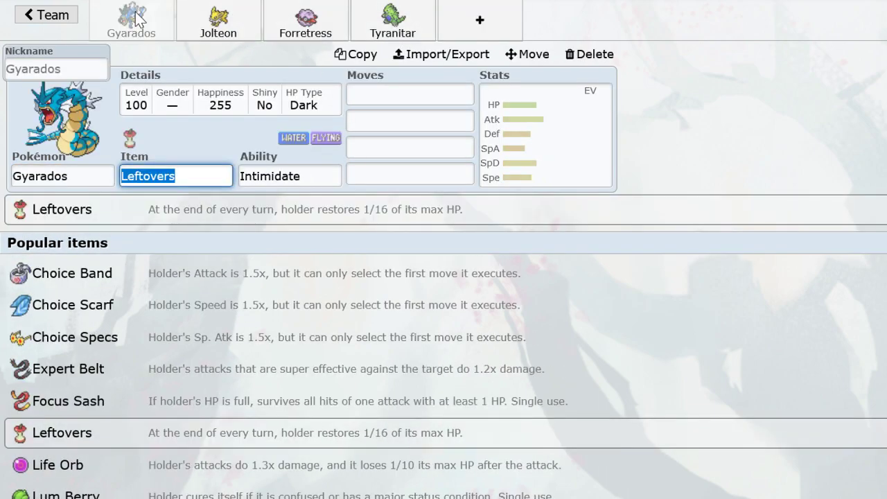
{"action": "left_click", "coordinate": [225, 28]}
{"action": "left_click", "coordinate": [273, 26]}
{"action": "left_click", "coordinate": [252, 27]}
{"action": "left_click", "coordinate": [388, 94]}
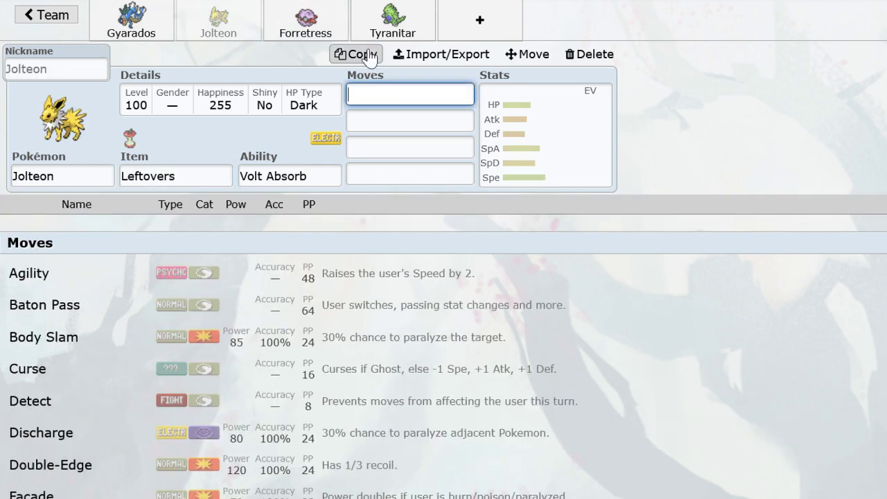
Add Lucario as the fifth team member with the Inner Focus ability.
{"action": "left_click", "coordinate": [415, 24]}
{"action": "left_click", "coordinate": [480, 21]}
{"action": "type", "text": "luca"}
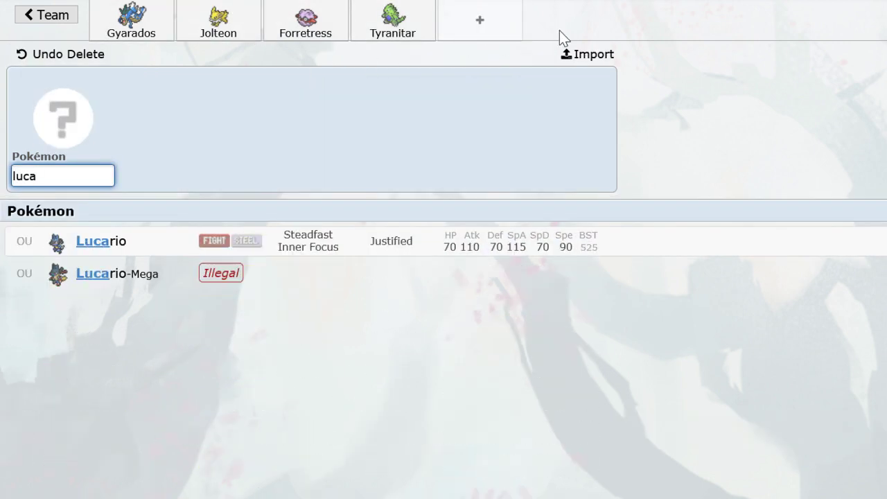
{"action": "left_click", "coordinate": [368, 248]}
{"action": "left_click", "coordinate": [321, 182]}
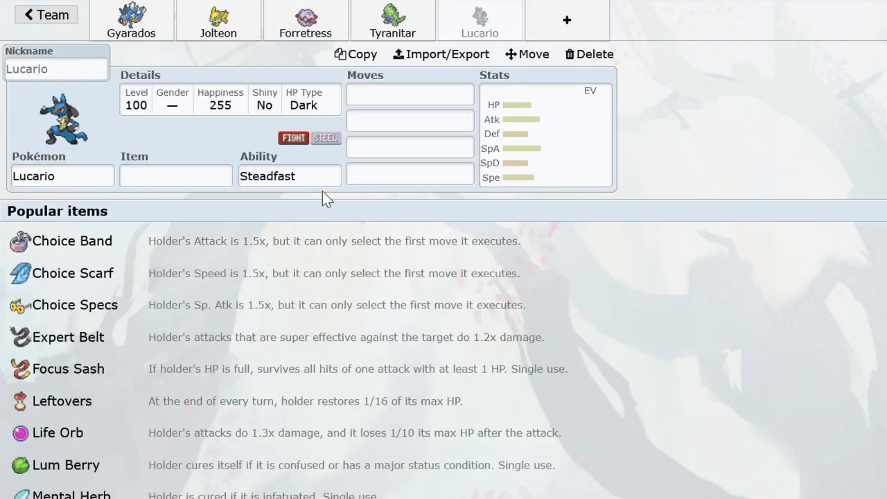
{"action": "left_click", "coordinate": [236, 307]}
Give Lucario a Life Orb as its item, keeping Inner Focus as the ability.
{"action": "left_click", "coordinate": [188, 175]}
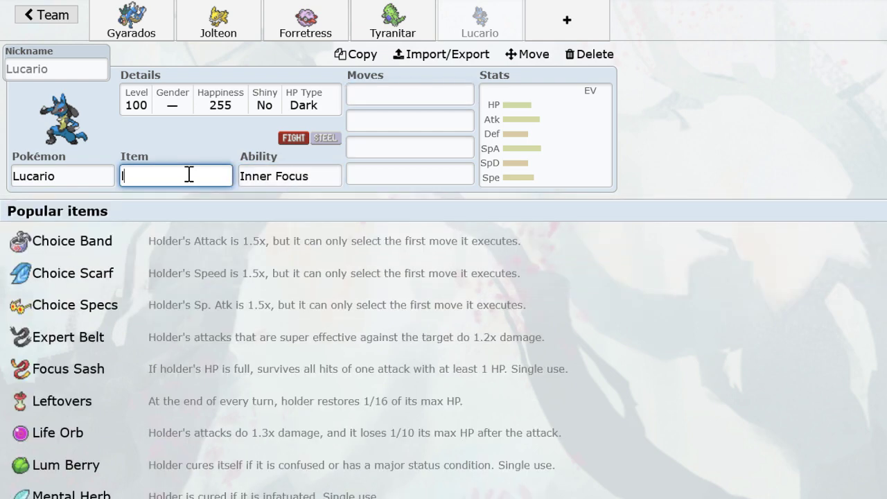
{"action": "type", "text": "lifeo"}
{"action": "left_click", "coordinate": [380, 244]}
{"action": "type", "text": "s"}
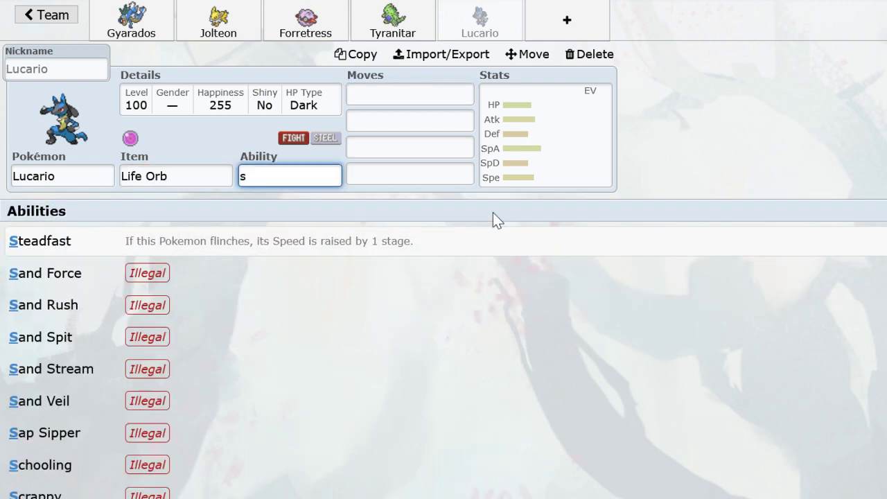
{"action": "key", "text": "BackSpace"}
{"action": "left_click", "coordinate": [270, 276]}
Set Lucario's first move to Swords Dance.
{"action": "type", "text": "swo"}
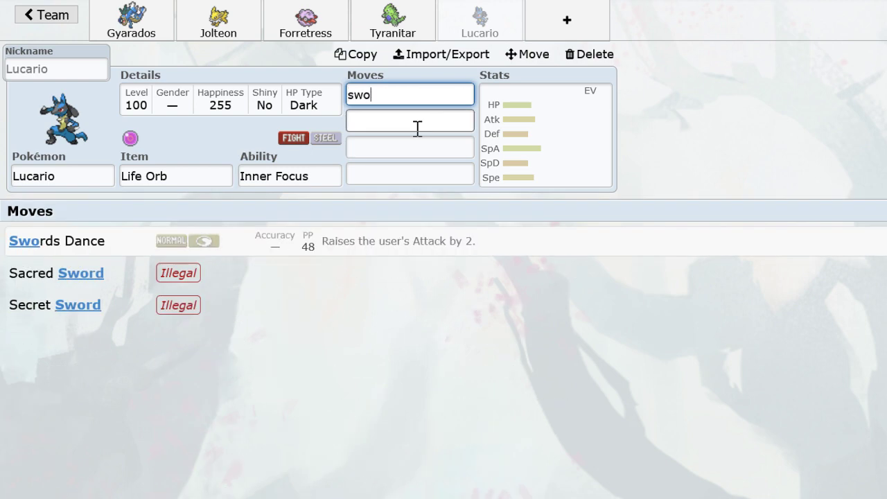
{"action": "left_click", "coordinate": [350, 270]}
{"action": "left_click", "coordinate": [429, 95]}
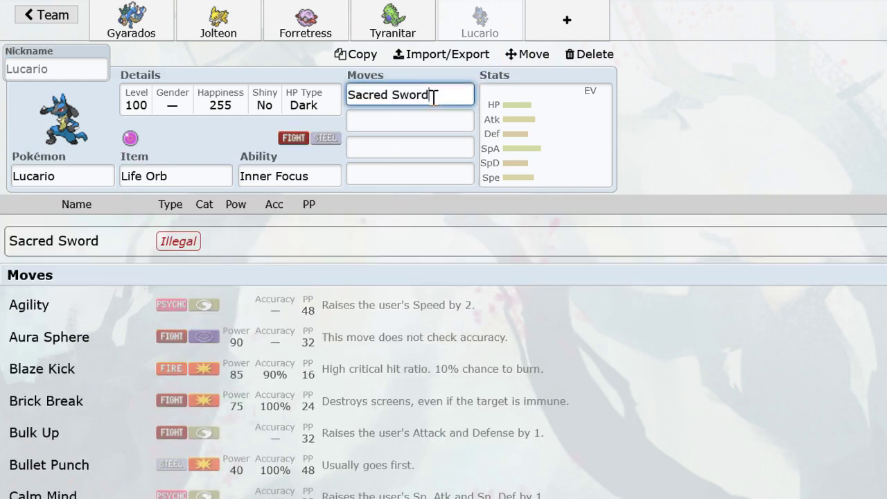
{"action": "type", "text": "swo"}
{"action": "left_click", "coordinate": [372, 254]}
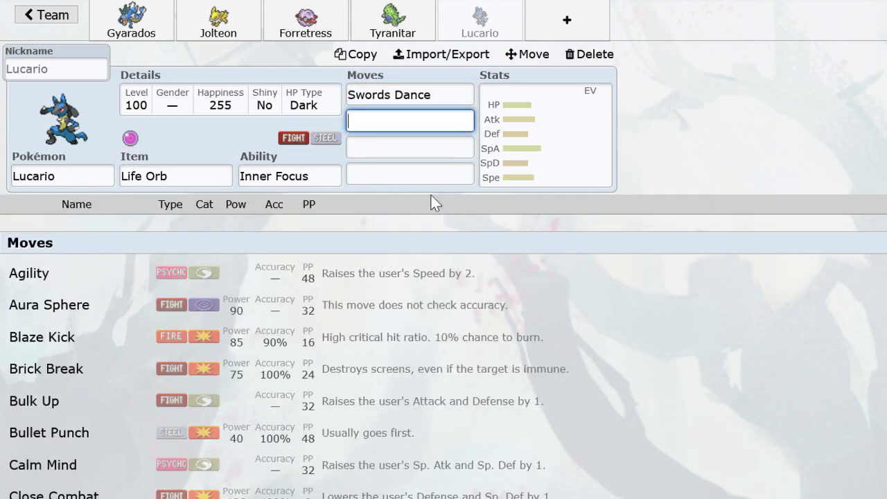
Fill Lucario's remaining move slots with Close Combat, Extreme Speed and Bullet Punch.
{"action": "type", "text": "close"}
{"action": "key", "text": "Return"}
{"action": "type", "text": "ext"}
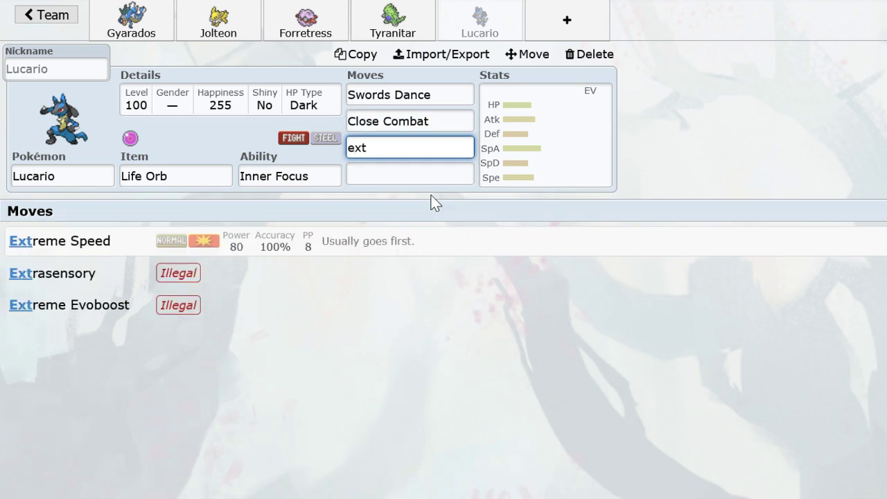
{"action": "type", "text": "reme"}
{"action": "key", "text": "Return"}
{"action": "type", "text": "s"}
{"action": "key", "text": "BackSpace"}
{"action": "type", "text": "bulle"}
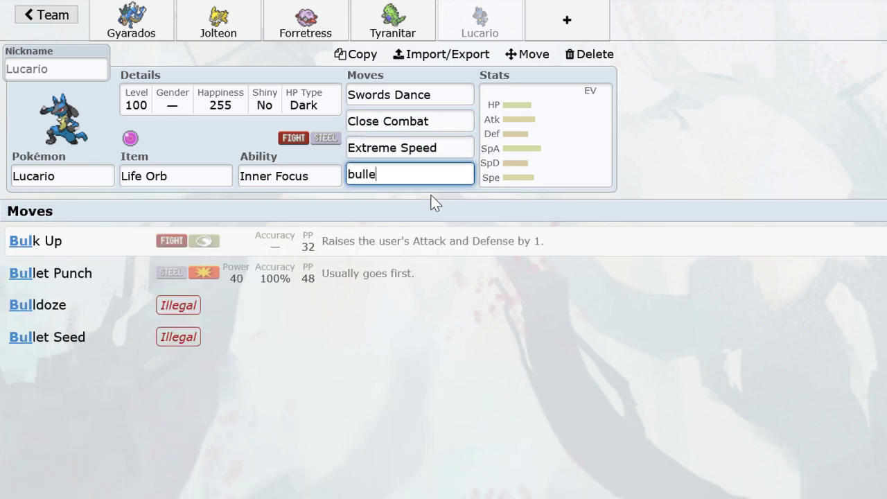
{"action": "key", "text": "Return"}
Give Lucario the suggested Fast Physical Sweeper spread, but with an Adamant nature and no Sp. Def. EVs.
{"action": "left_click", "coordinate": [361, 244]}
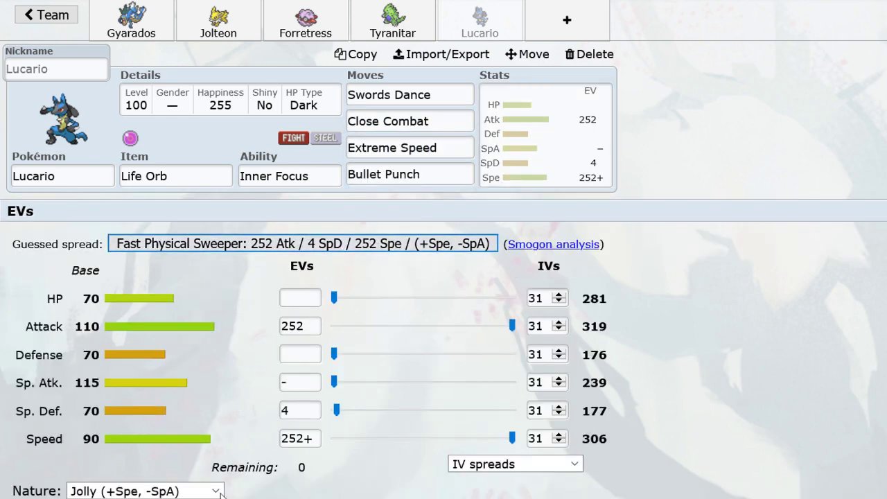
{"action": "left_click", "coordinate": [146, 491]}
{"action": "left_click_drag", "start_coordinate": [361, 414], "coordinate": [291, 416]}
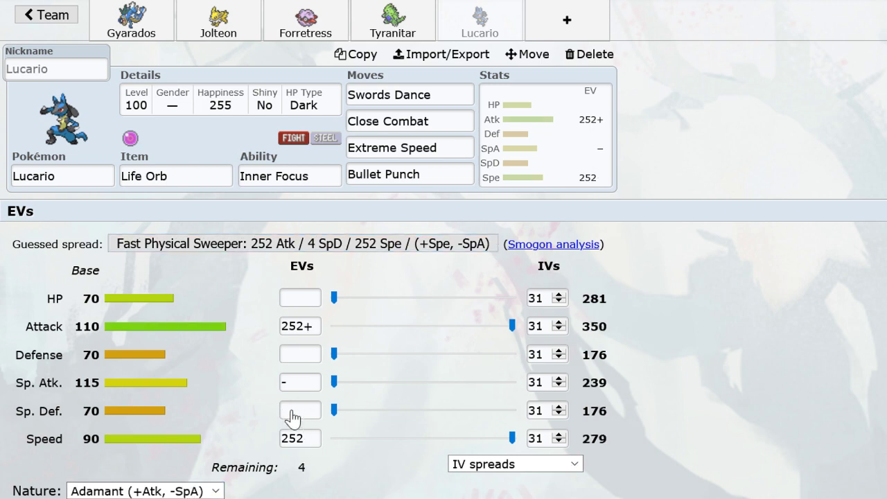
Set Tyranitar's first two moves to Payback and Pursuit.
{"action": "left_click", "coordinate": [392, 20]}
{"action": "left_click", "coordinate": [405, 95]}
{"action": "type", "text": "p"}
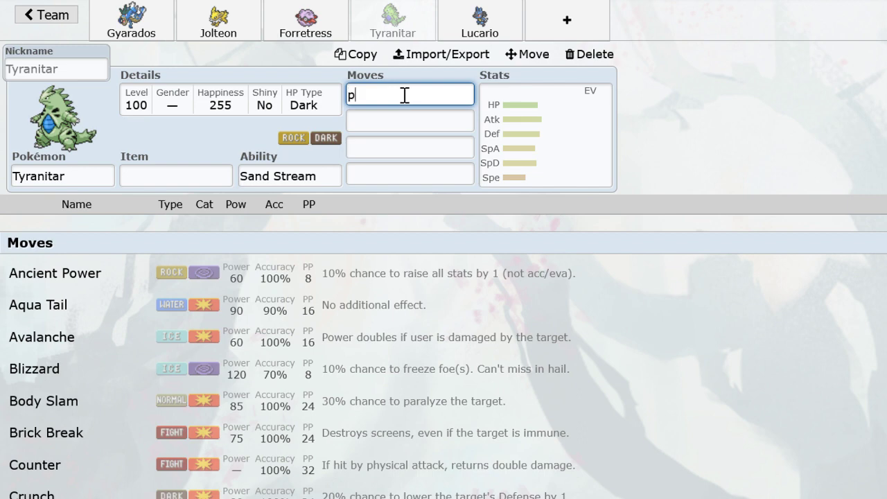
{"action": "type", "text": "ayback"}
{"action": "key", "text": "Return"}
{"action": "type", "text": "pu"}
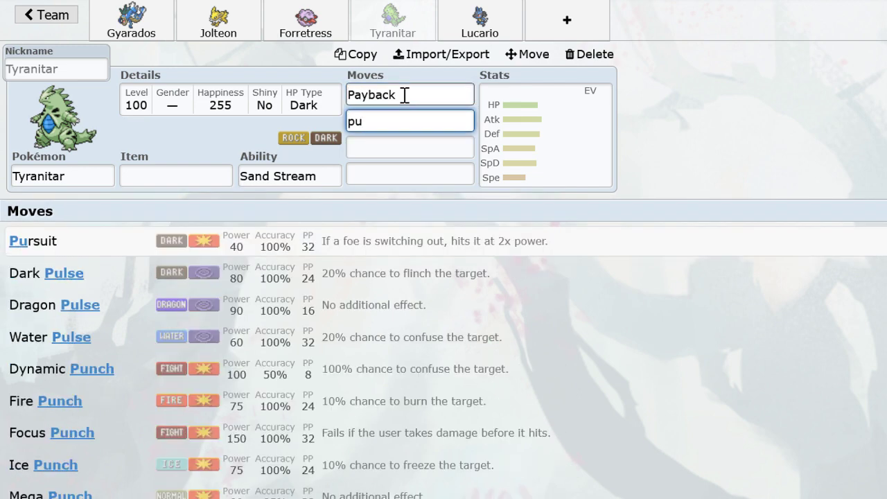
{"action": "key", "text": "Return"}
Fill Tyranitar's remaining two move slots with Ice Beam and Superpower.
{"action": "type", "text": "Icebeam"}
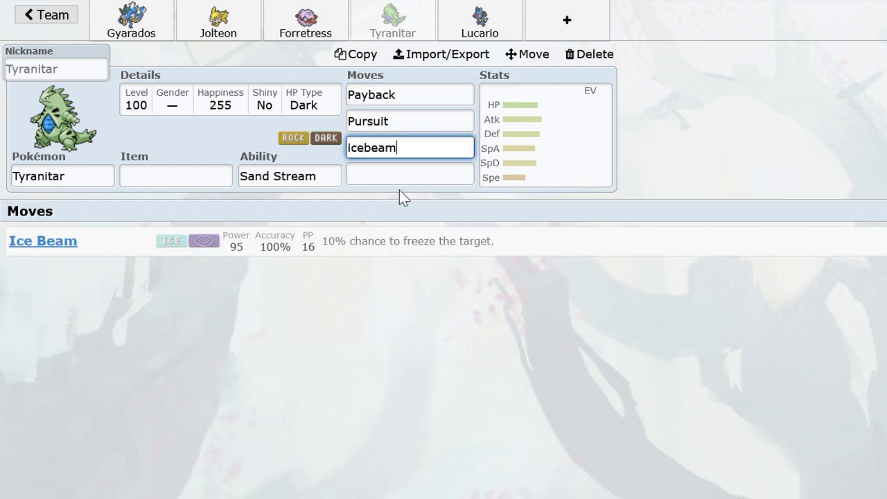
{"action": "key", "text": "Return"}
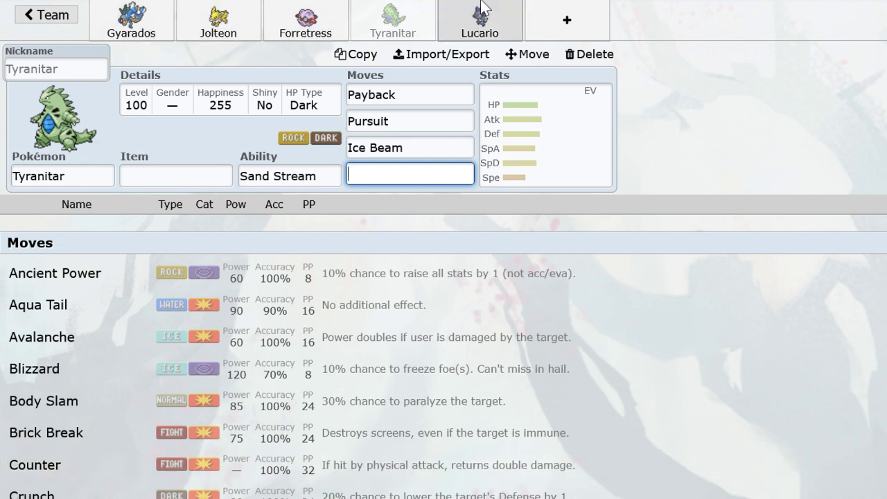
{"action": "type", "text": "s"}
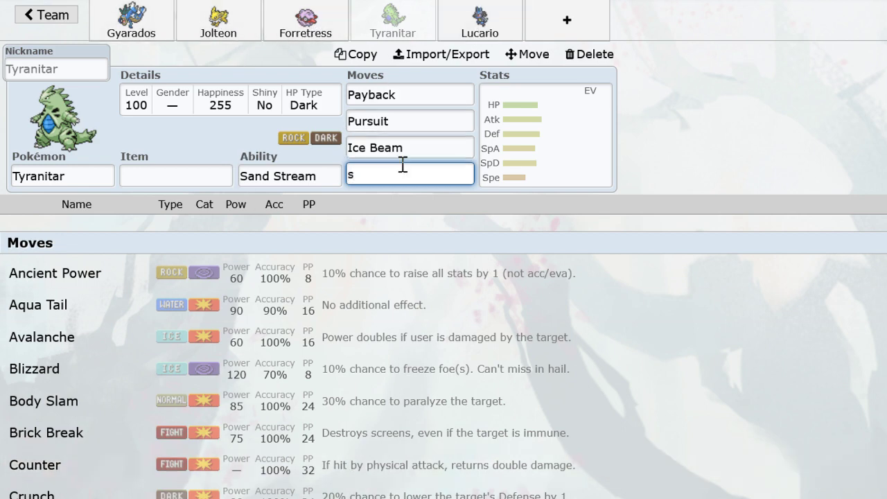
{"action": "type", "text": "up"}
{"action": "left_click", "coordinate": [367, 242]}
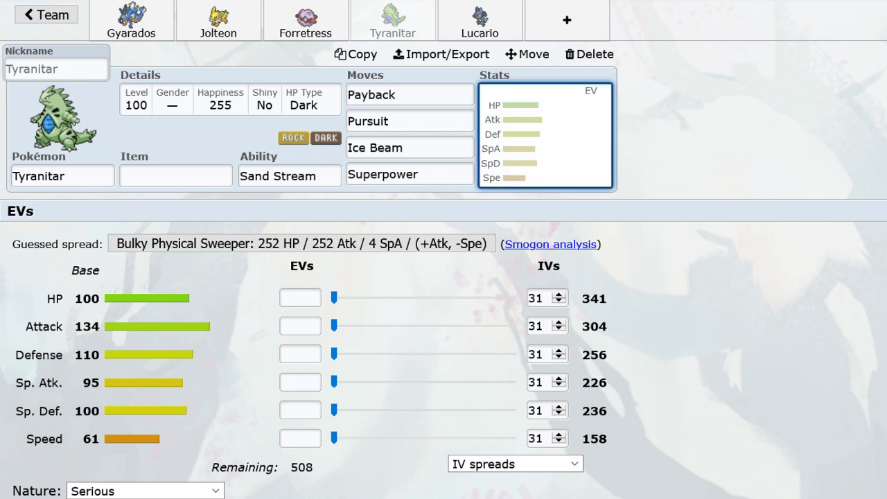
Set Forretress's first move to Spikes.
{"action": "left_click", "coordinate": [316, 31]}
{"action": "left_click", "coordinate": [387, 87]}
{"action": "type", "text": "spi"}
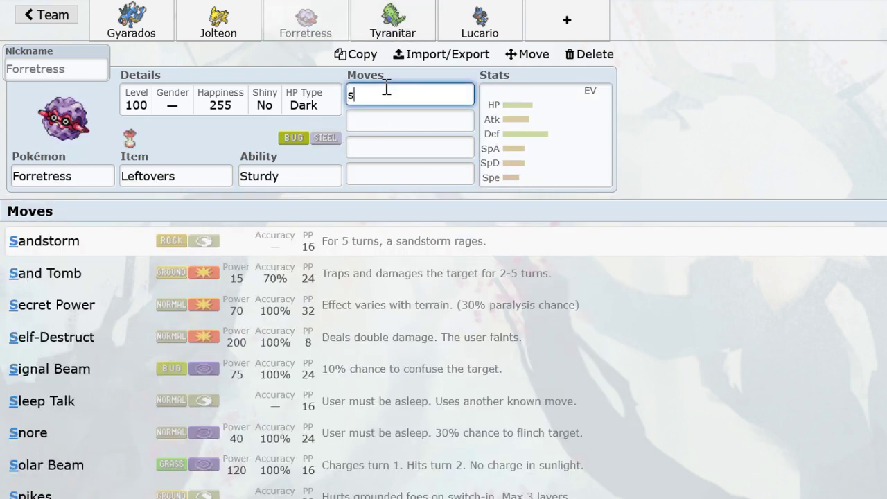
{"action": "key", "text": "BackSpace"}
{"action": "key", "text": "BackSpace"}
{"action": "type", "text": "pikes"}
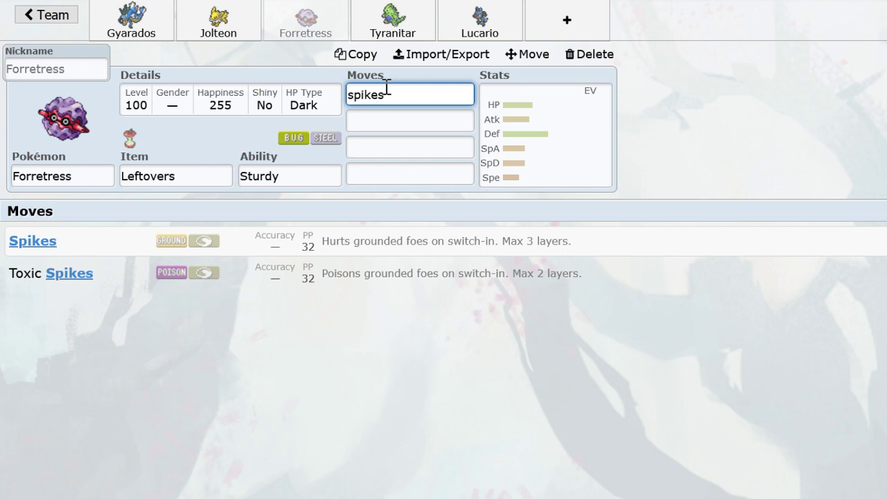
{"action": "key", "text": "Return"}
Fill Forretress's remaining move slots with Rapid Spin, Gyro Ball and Explosion.
{"action": "type", "text": "rapid"}
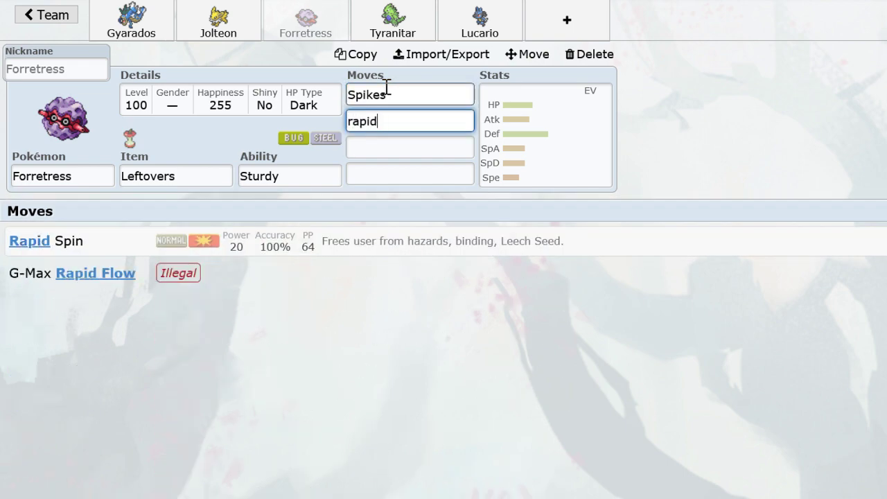
{"action": "key", "text": "Return"}
{"action": "type", "text": "gyro"}
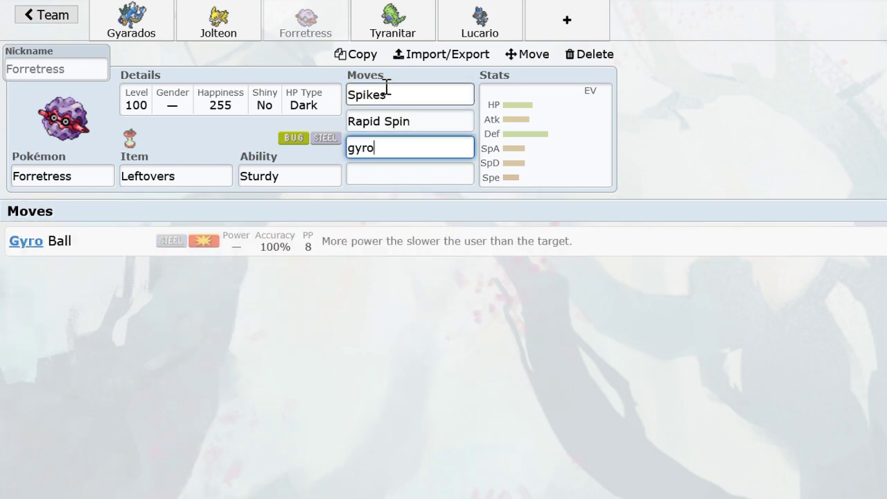
{"action": "key", "text": "Return"}
{"action": "type", "text": "expl"}
{"action": "key", "text": "Return"}
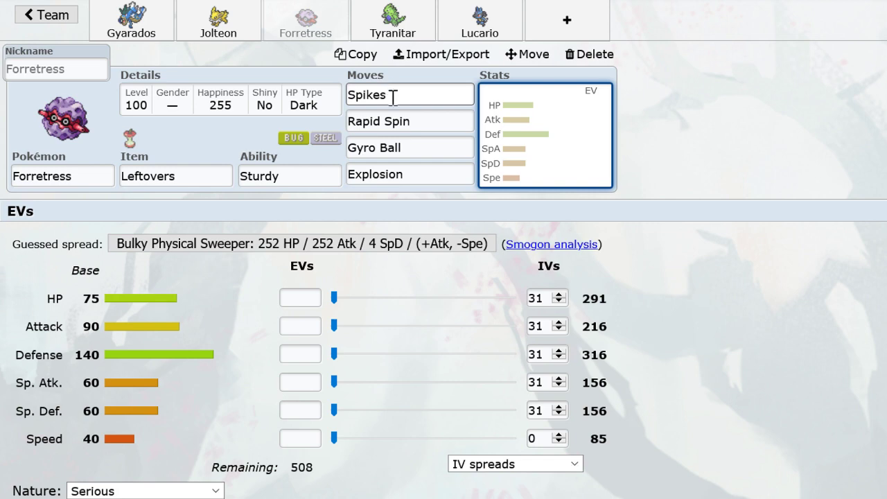
Give Tyranitar a Lum Berry as its item.
{"action": "left_click", "coordinate": [399, 17]}
{"action": "left_click", "coordinate": [182, 175]}
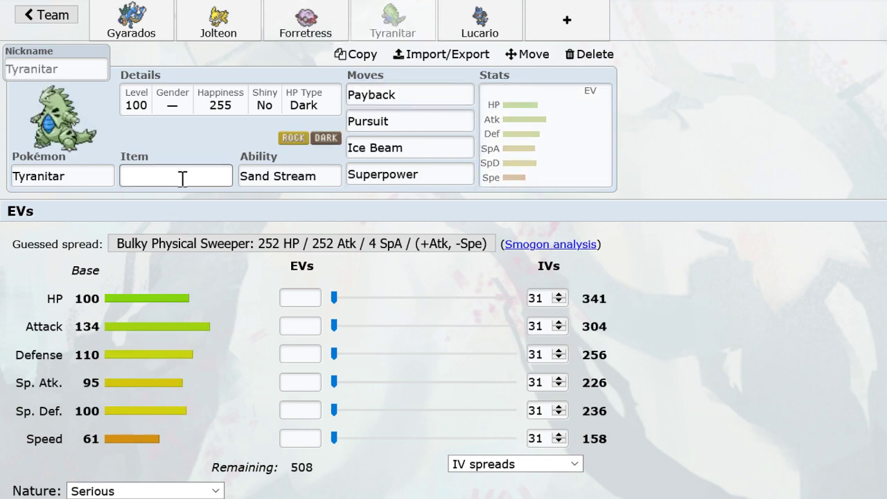
{"action": "type", "text": "lum"}
{"action": "key", "text": "Return"}
Give Tyranitar 248 HP EVs and a Brave nature.
{"action": "left_click", "coordinate": [560, 139]}
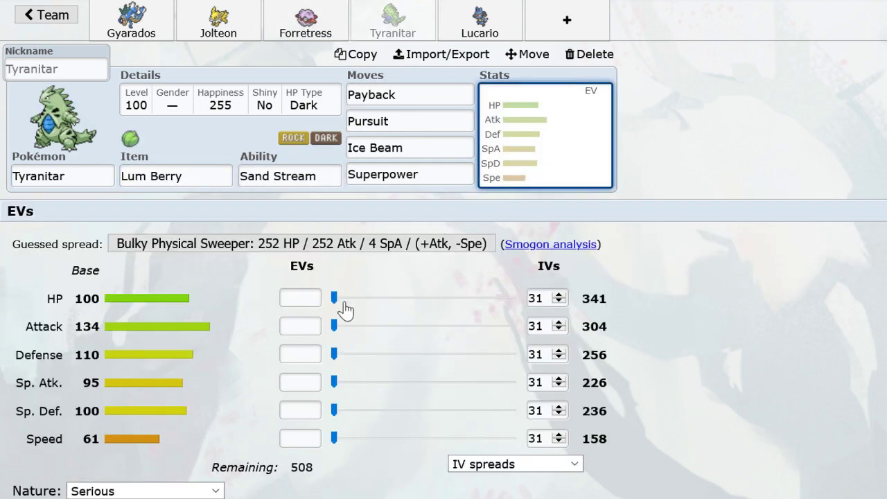
{"action": "left_click_drag", "start_coordinate": [340, 309], "coordinate": [511, 324]}
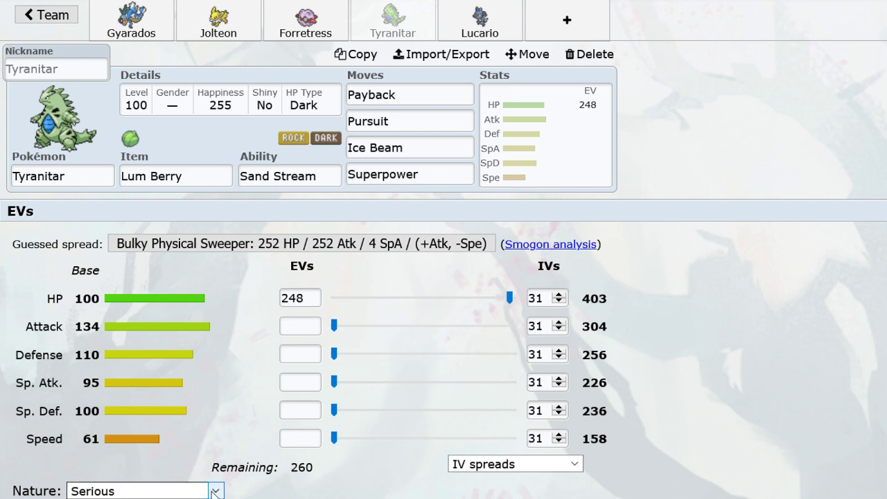
{"action": "key", "text": "Down"}
{"action": "key", "text": "Down"}
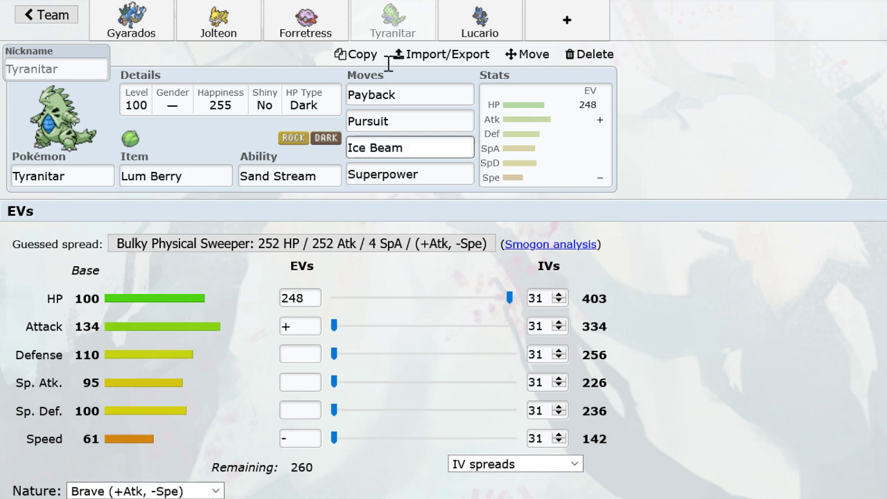
Make both Forretress and Lucario shiny.
{"action": "left_click", "coordinate": [482, 17]}
{"action": "left_click", "coordinate": [302, 35]}
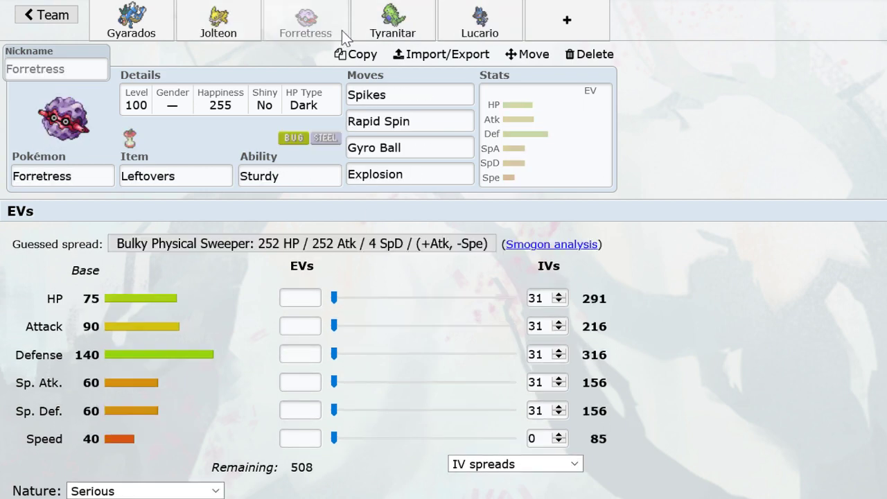
{"action": "left_click", "coordinate": [173, 104]}
{"action": "left_click", "coordinate": [131, 293]}
{"action": "left_click", "coordinate": [480, 20]}
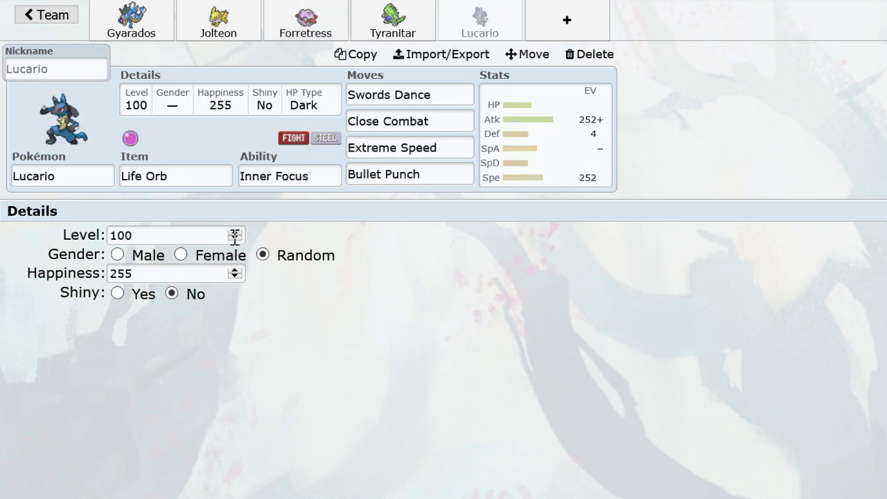
{"action": "left_click", "coordinate": [131, 292]}
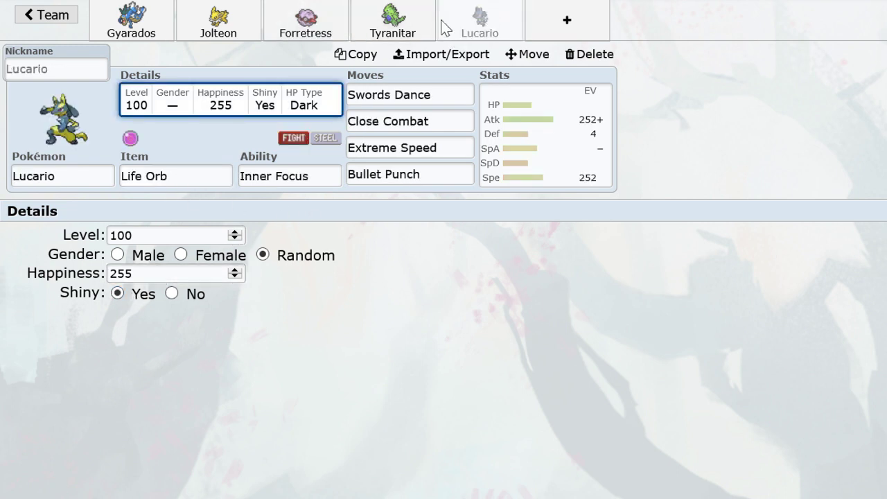
Try placing Lucario third in the team order, and move it back behind Tyranitar.
{"action": "left_click", "coordinate": [524, 56]}
{"action": "left_click", "coordinate": [572, 169]}
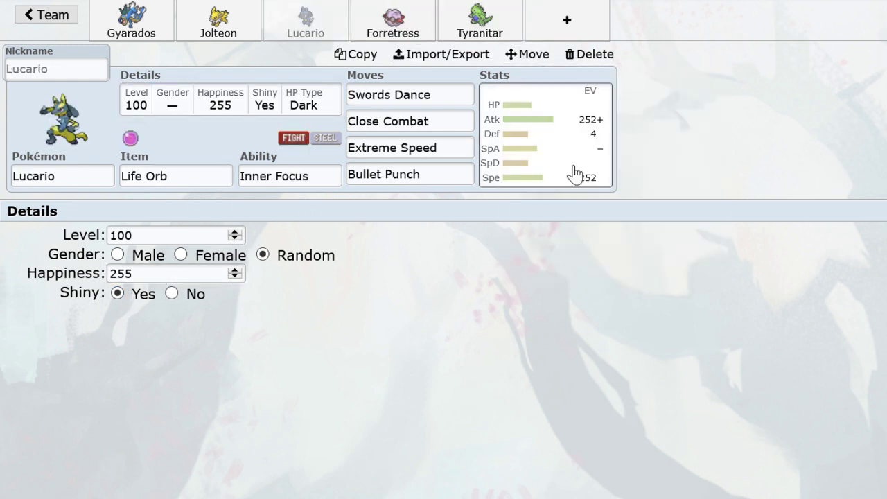
{"action": "left_click", "coordinate": [236, 28]}
{"action": "left_click", "coordinate": [267, 23]}
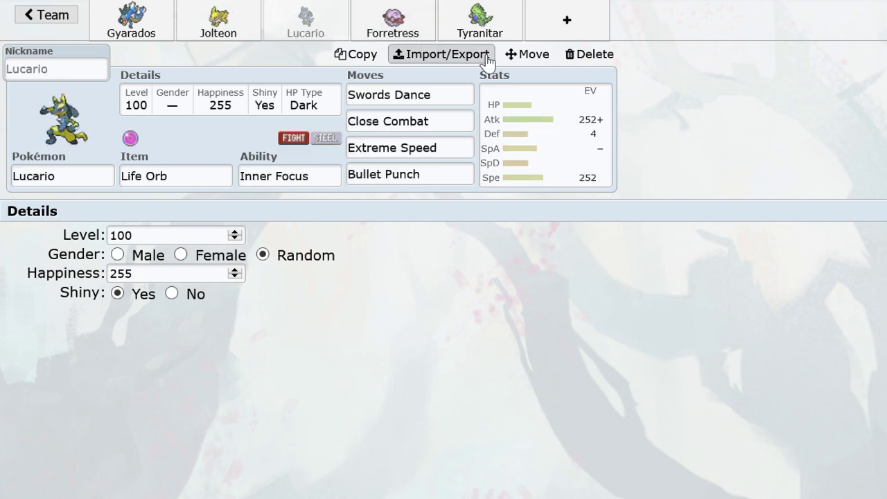
{"action": "left_click", "coordinate": [530, 55]}
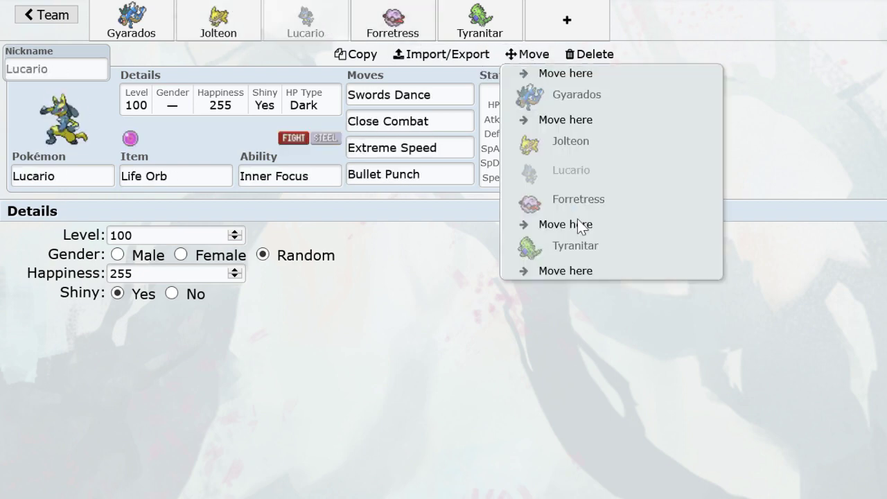
{"action": "left_click", "coordinate": [564, 272]}
Add Gengar as the sixth team member with a Life Orb and the ability Levitate.
{"action": "left_click", "coordinate": [567, 20]}
{"action": "type", "text": "geng"}
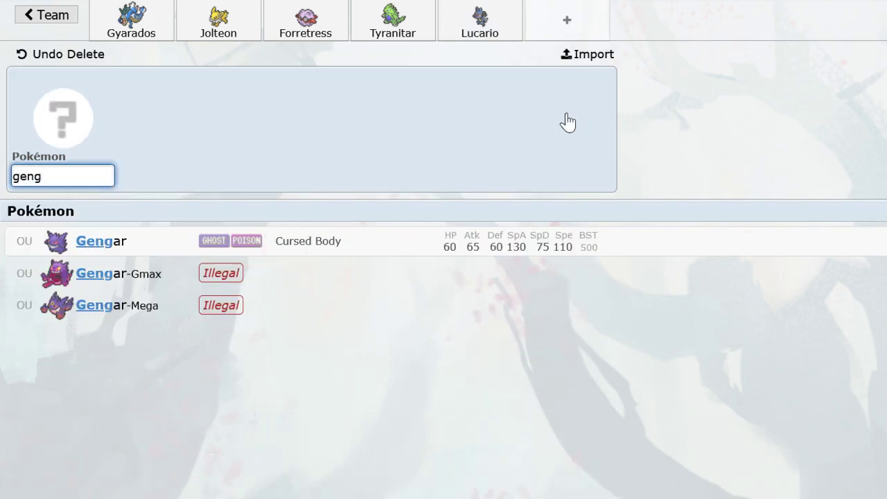
{"action": "key", "text": "Return"}
{"action": "type", "text": "lifeo"}
{"action": "key", "text": "Return"}
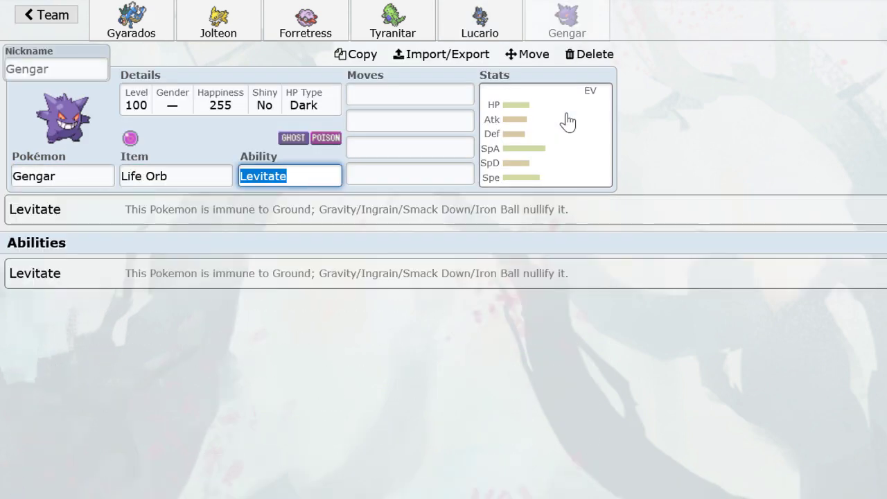
{"action": "key", "text": "Return"}
Set Gengar's first two moves to Substitute and Pain Split.
{"action": "type", "text": "subs"}
{"action": "key", "text": "BackSpace"}
{"action": "key", "text": "BackSpace"}
{"action": "type", "text": "bst"}
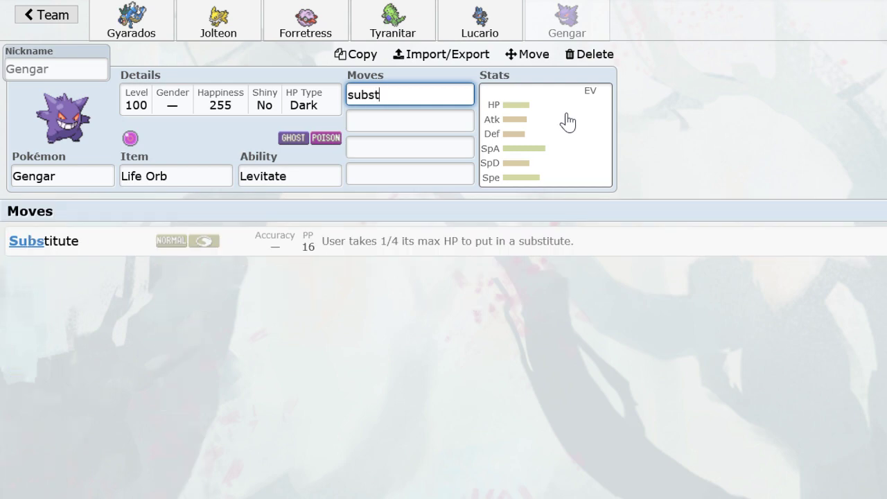
{"action": "key", "text": "Return"}
{"action": "type", "text": "s"}
{"action": "key", "text": "BackSpace"}
{"action": "type", "text": "painshadow"}
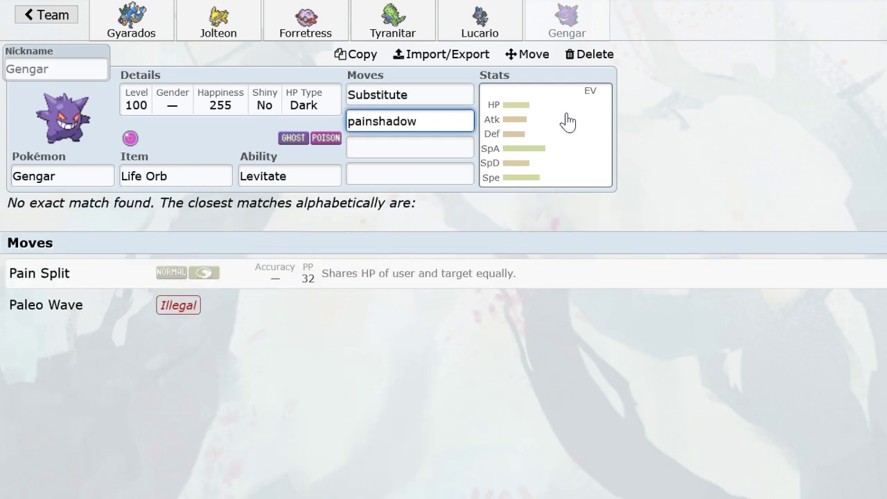
{"action": "key", "text": "Return"}
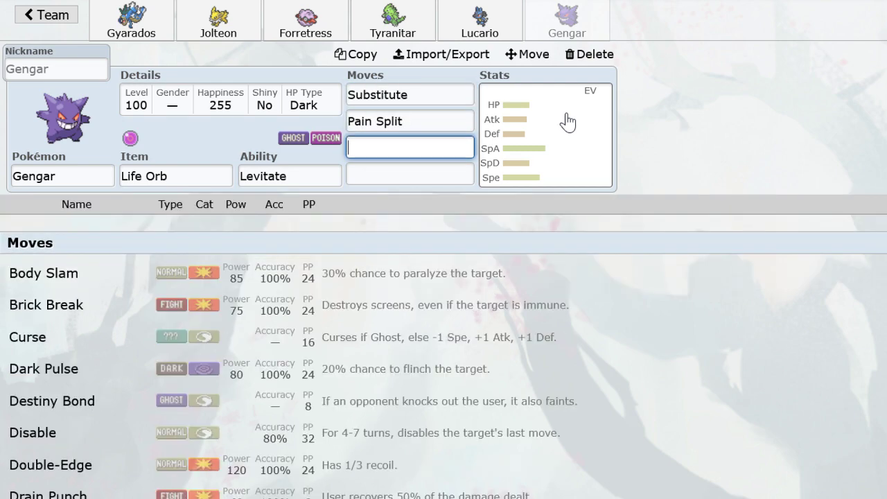
Complete Gengar's moves with Shadow Ball and Focus Blast, and apply the suggested Fast Special Sweeper spread.
{"action": "type", "text": "shaow"}
{"action": "key", "text": "BackSpace"}
{"action": "key", "text": "BackSpace"}
{"action": "type", "text": "d"}
{"action": "key", "text": "Return"}
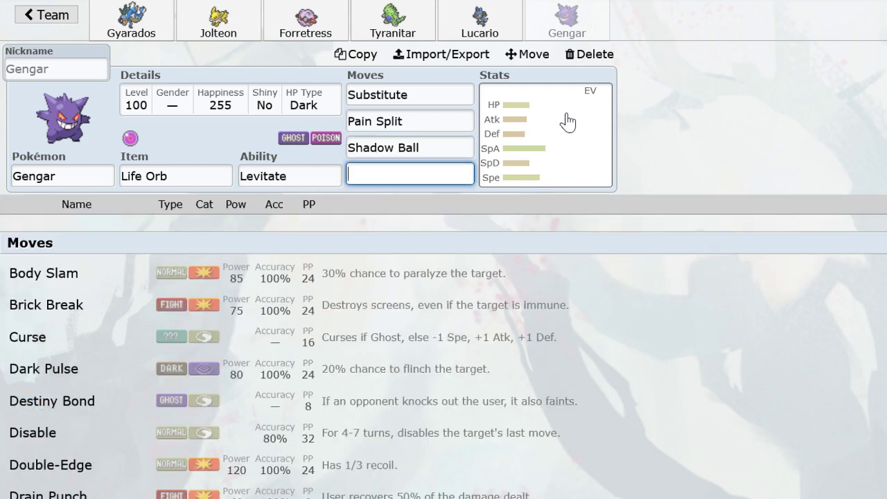
{"action": "type", "text": "focus"}
{"action": "key", "text": "Return"}
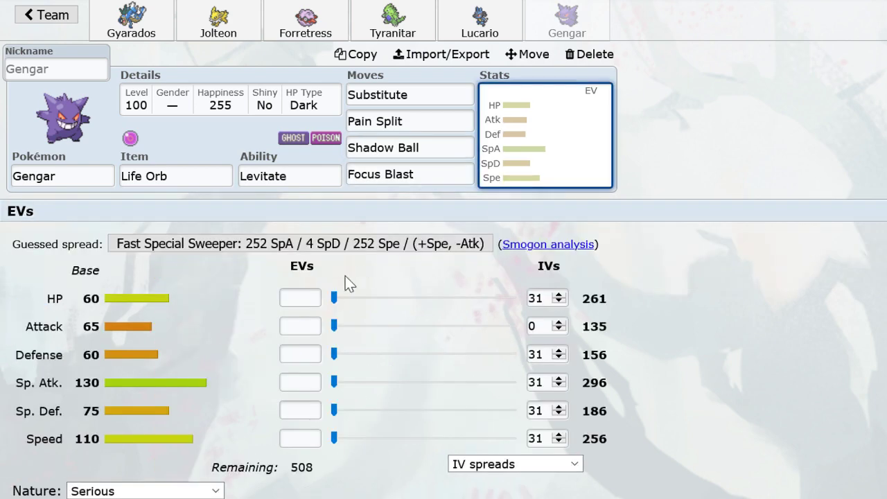
{"action": "left_click", "coordinate": [299, 249]}
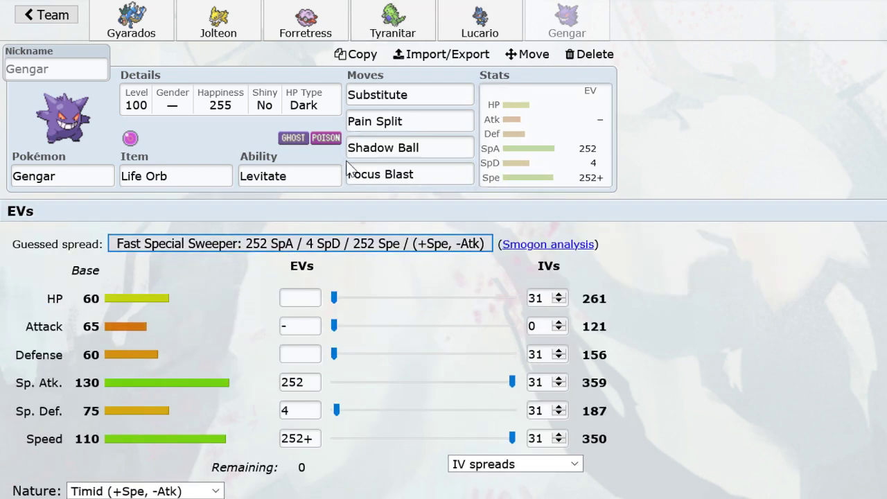
Give Forretress 252 HP, 16 Defense and 240 Sp. Def. EVs with an Impish nature.
{"action": "left_click", "coordinate": [306, 21]}
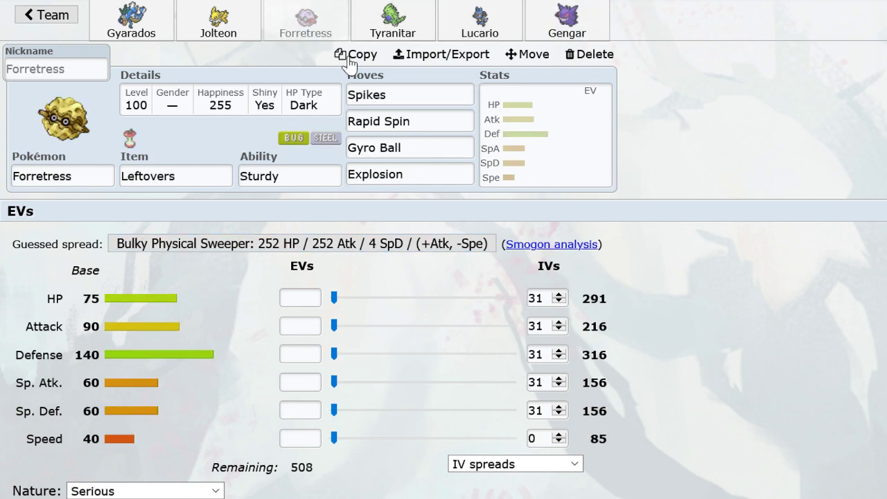
{"action": "left_click", "coordinate": [404, 97]}
{"action": "left_click", "coordinate": [560, 117]}
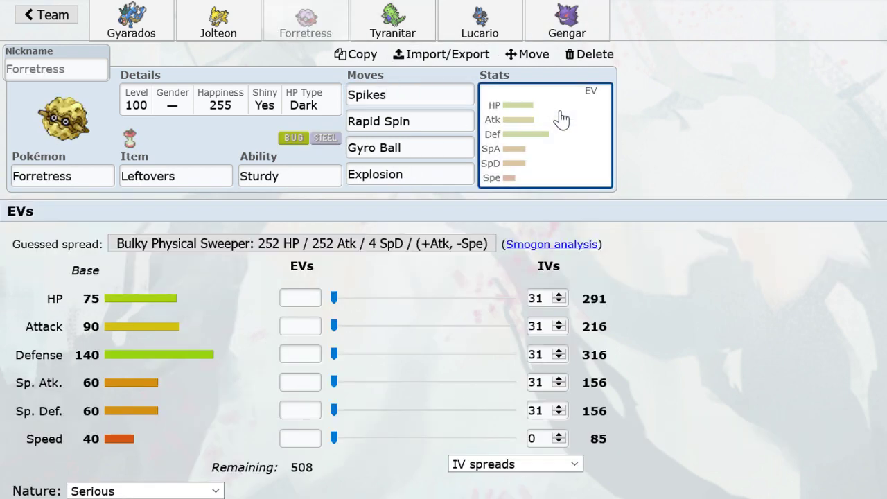
{"action": "left_click_drag", "start_coordinate": [335, 298], "coordinate": [534, 382]}
{"action": "left_click", "coordinate": [208, 492]}
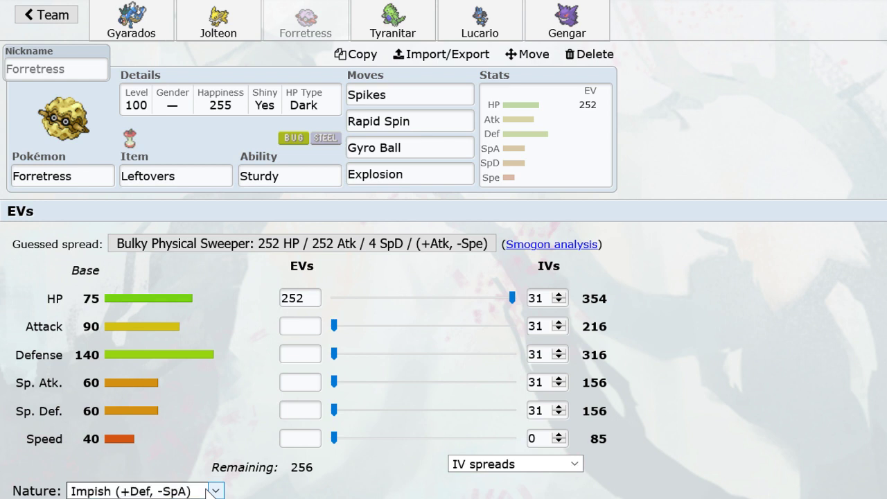
{"action": "left_click_drag", "start_coordinate": [334, 355], "coordinate": [345, 373]}
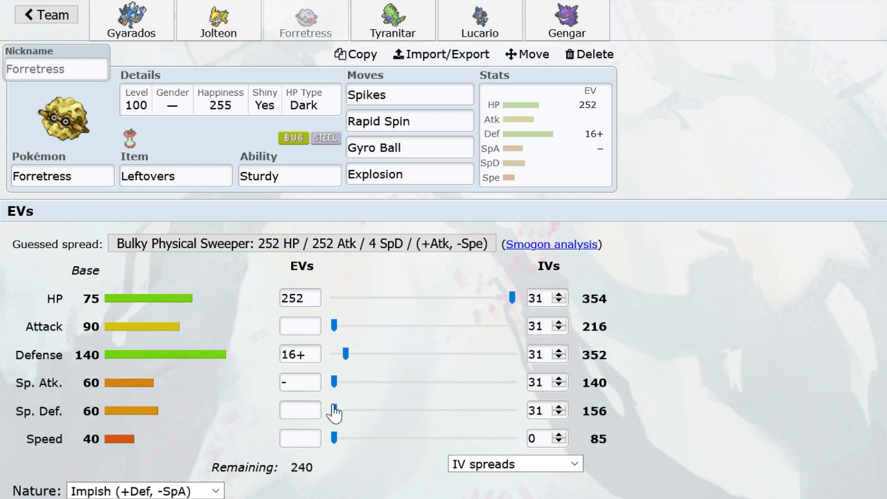
{"action": "left_click_drag", "start_coordinate": [334, 413], "coordinate": [691, 406]}
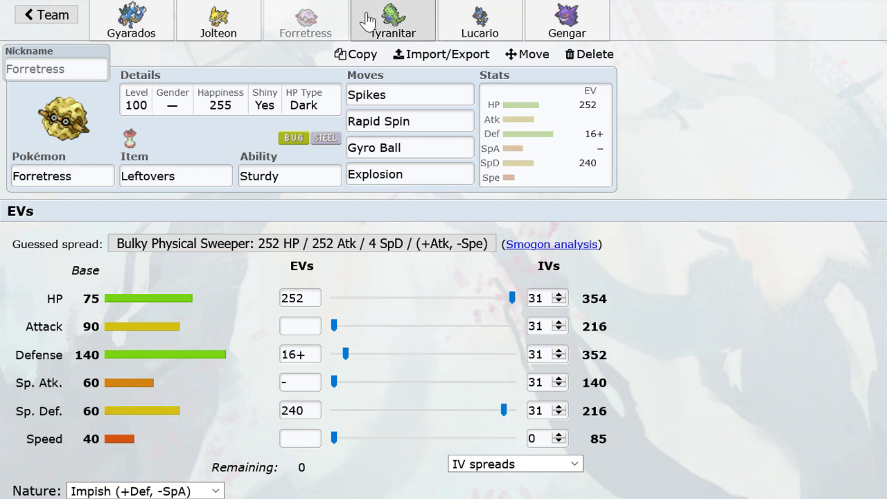
{"action": "left_click", "coordinate": [479, 17]}
{"action": "left_click", "coordinate": [567, 17]}
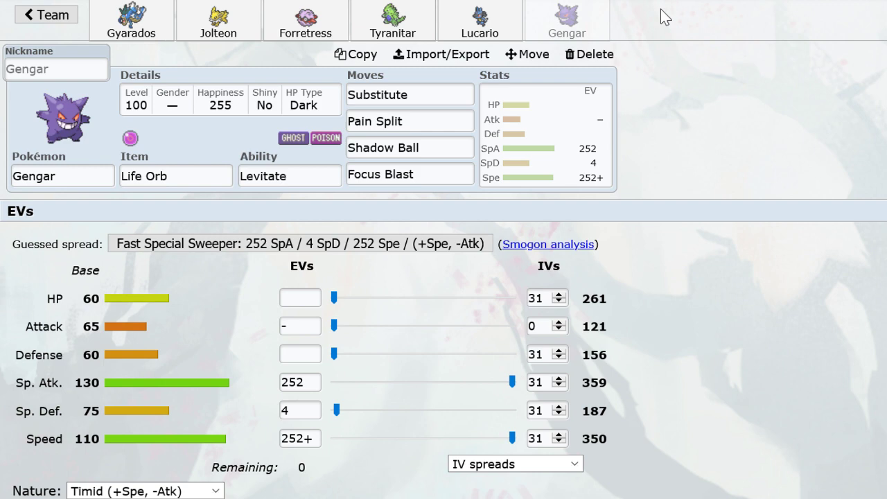
Replace Gengar with Celebi, holding Leftovers and with the ability Natural Cure.
{"action": "left_click", "coordinate": [100, 177]}
{"action": "key", "text": "ctrl+a"}
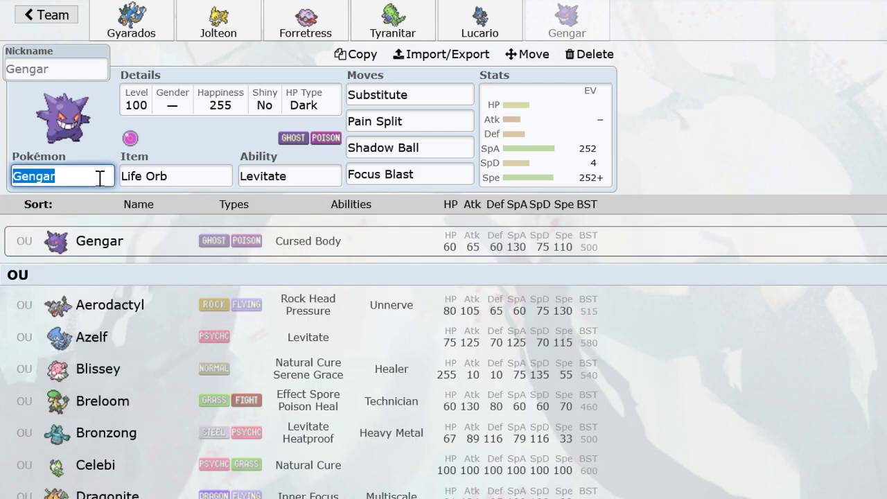
{"action": "type", "text": "celebi"}
{"action": "key", "text": "Return"}
{"action": "type", "text": "lef"}
{"action": "key", "text": "Return"}
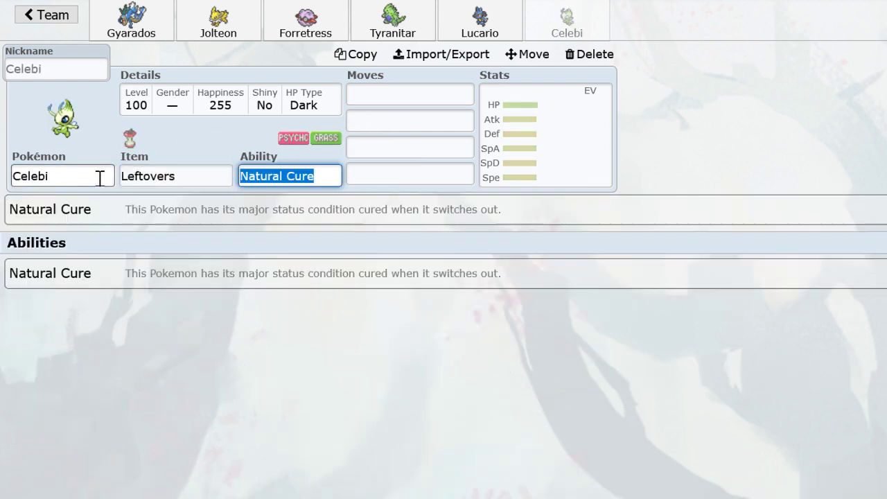
{"action": "key", "text": "Return"}
Give Celebi the moves Stealth Rock, Recover, Leaf Storm and Hidden Power Fire.
{"action": "type", "text": "stealth"}
{"action": "key", "text": "Return"}
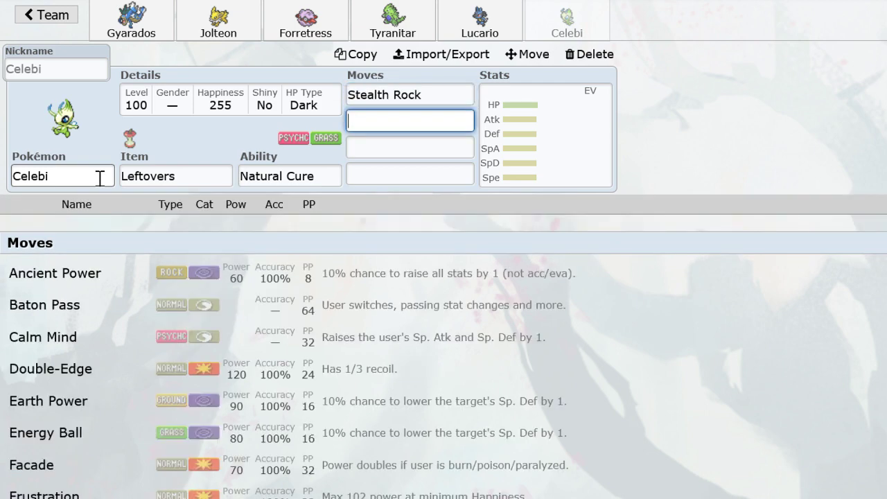
{"action": "type", "text": "recove"}
{"action": "type", "text": "r"}
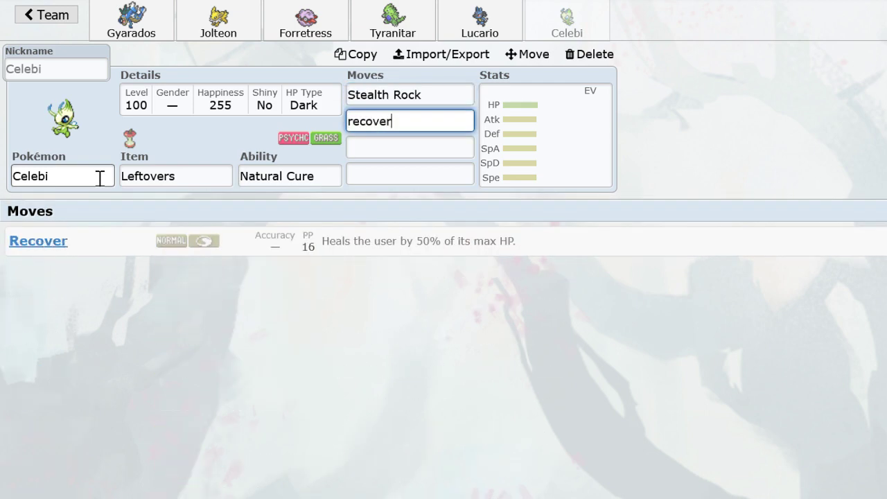
{"action": "key", "text": "Return"}
{"action": "type", "text": "leafsto"}
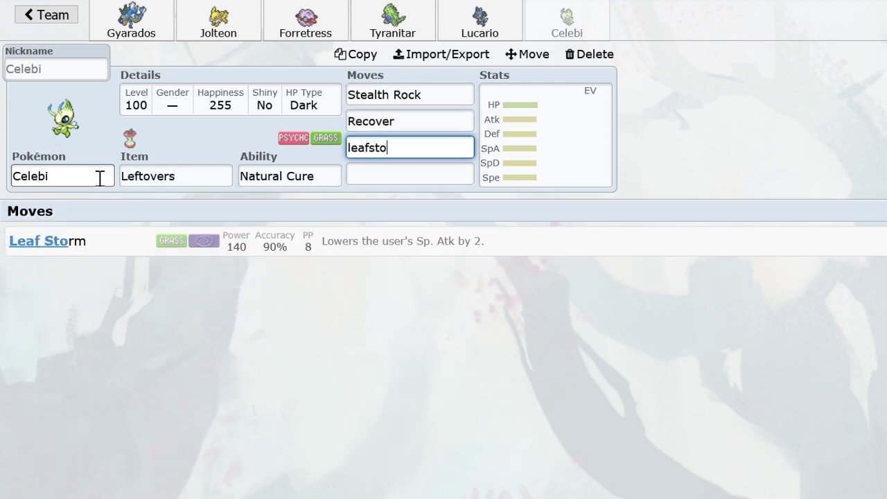
{"action": "key", "text": "Return"}
{"action": "type", "text": "hiddenpowerfi"}
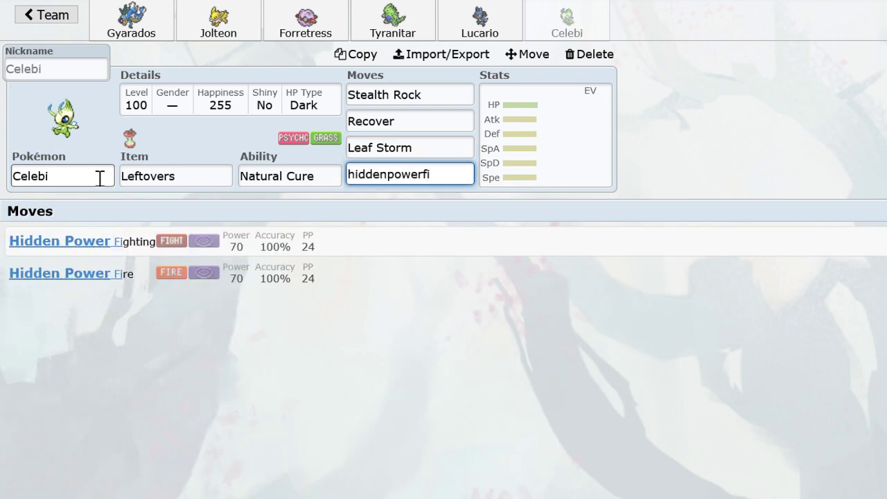
{"action": "left_click", "coordinate": [203, 277]}
Give Celebi 252 Sp. Atk. and 244 Speed EVs with a Modest nature.
{"action": "left_click_drag", "start_coordinate": [388, 382], "coordinate": [517, 385]}
{"action": "left_click", "coordinate": [215, 490]}
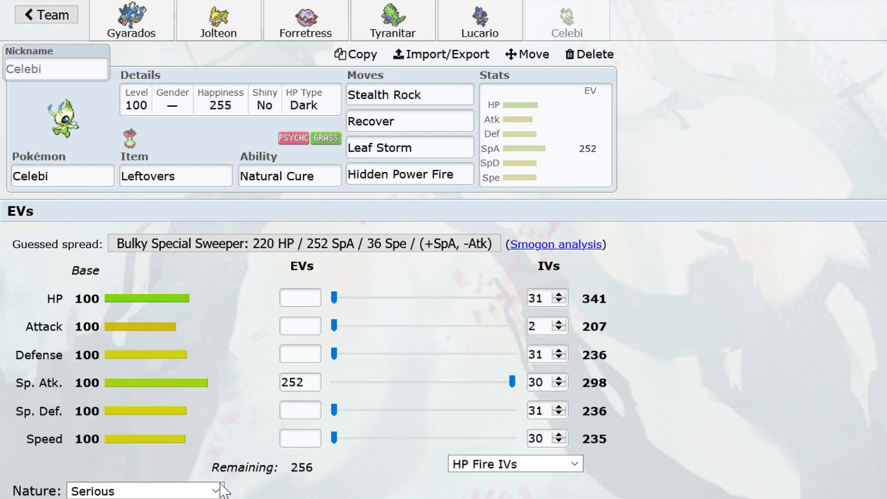
{"action": "type", "text": "mo"}
{"action": "key", "text": "Return"}
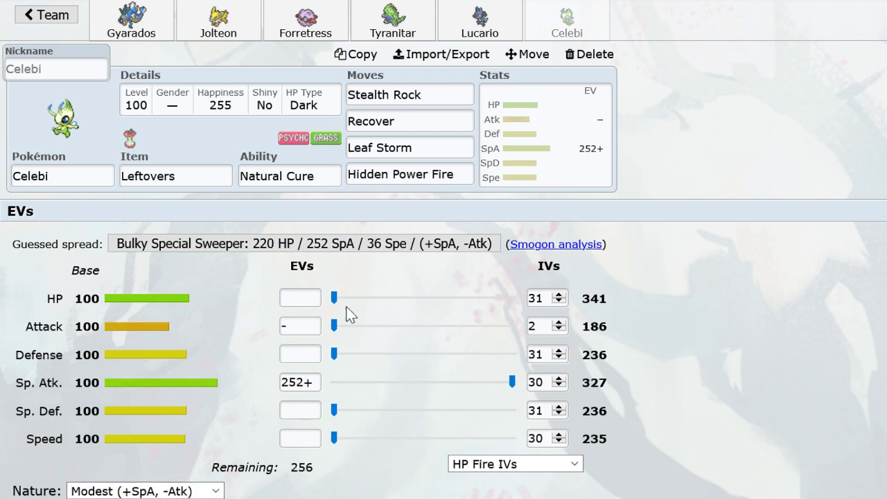
{"action": "left_click_drag", "start_coordinate": [338, 441], "coordinate": [507, 443]}
Set Jolteon's first two moves to Substitute and Thunderbolt.
{"action": "left_click", "coordinate": [232, 10]}
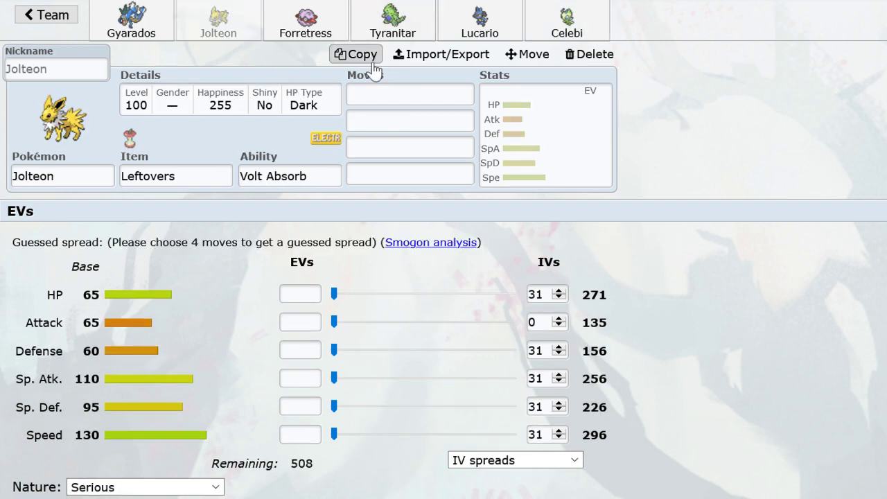
{"action": "left_click", "coordinate": [388, 94]}
{"action": "type", "text": "subtit"}
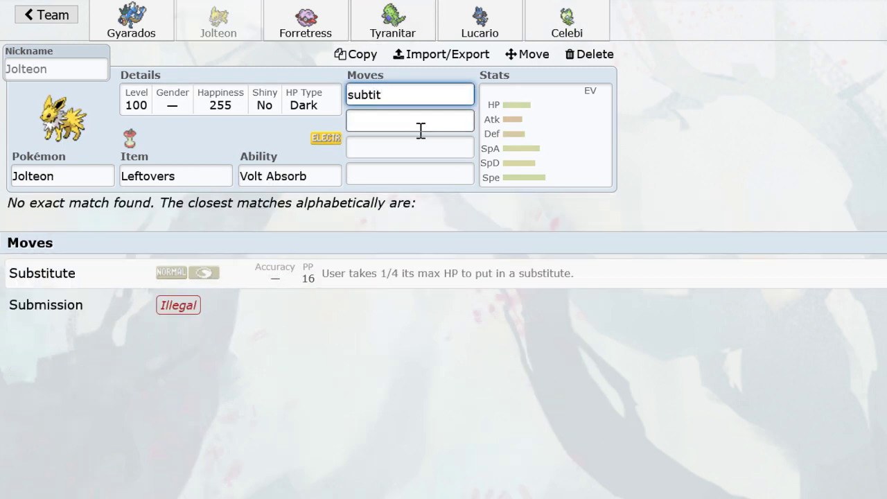
{"action": "key", "text": "Return"}
{"action": "type", "text": "thund"}
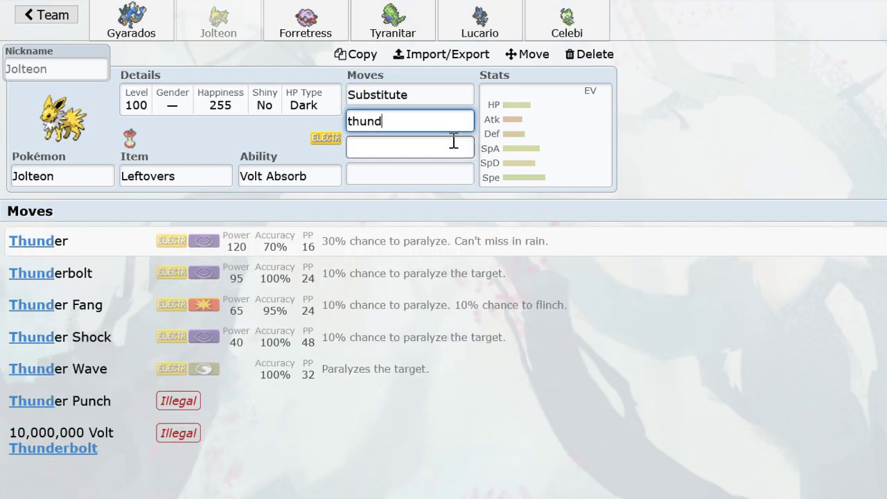
{"action": "left_click", "coordinate": [319, 262]}
{"action": "left_click", "coordinate": [327, 274]}
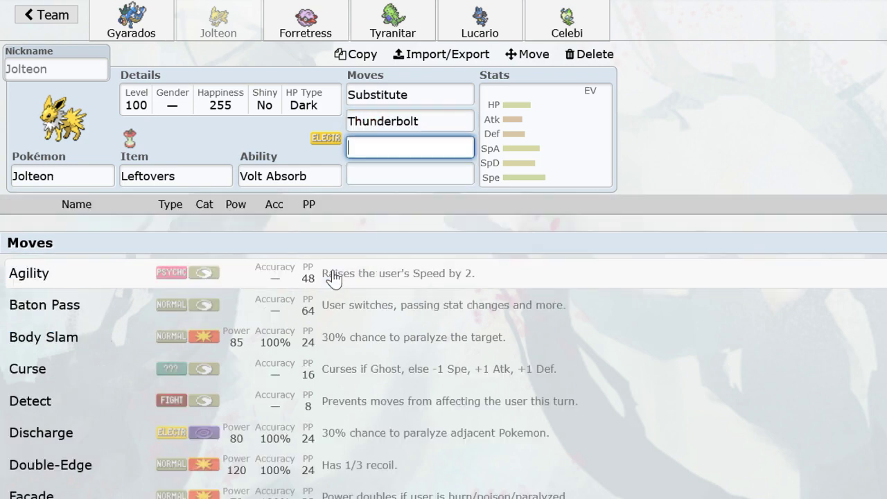
Put Celebi's remaining EVs into 8 HP and 4 Defense.
{"action": "left_click", "coordinate": [567, 21]}
{"action": "left_click", "coordinate": [529, 161]}
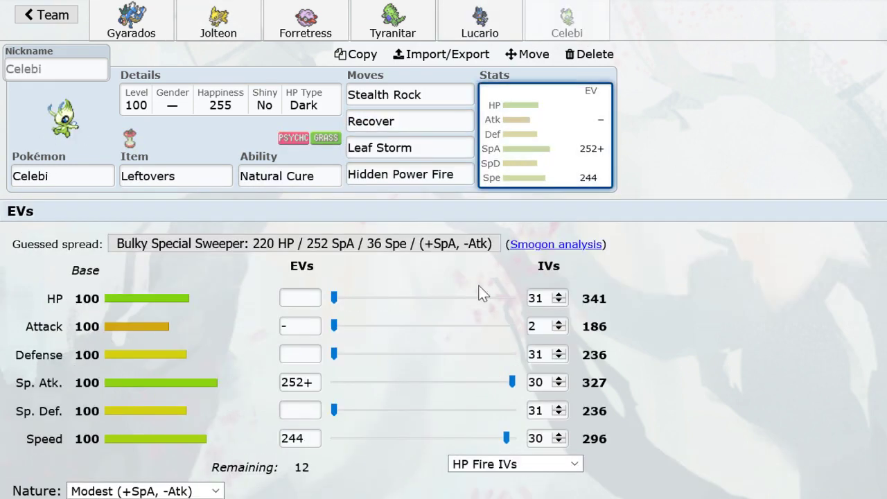
{"action": "left_click", "coordinate": [339, 307]}
{"action": "left_click_drag", "start_coordinate": [339, 307], "coordinate": [343, 308]}
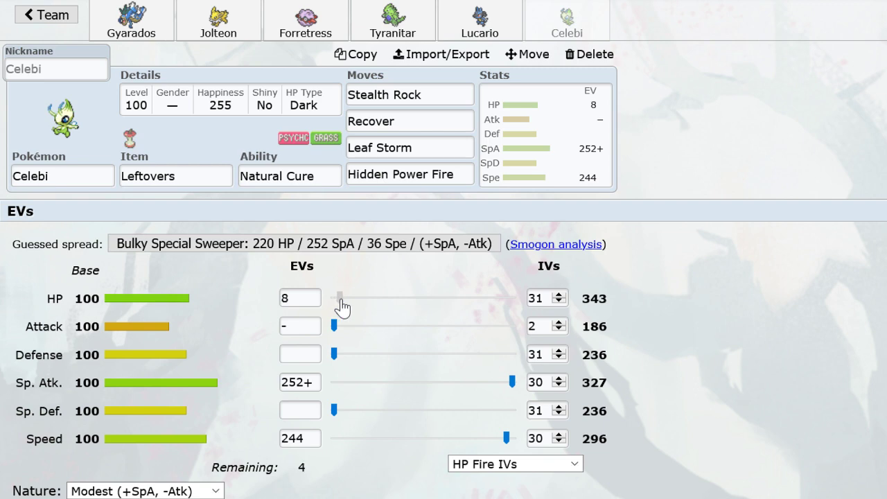
{"action": "left_click", "coordinate": [344, 359]}
Review the sets of all six team members, comparing their moves, items and EV spreads.
{"action": "left_click", "coordinate": [495, 11]}
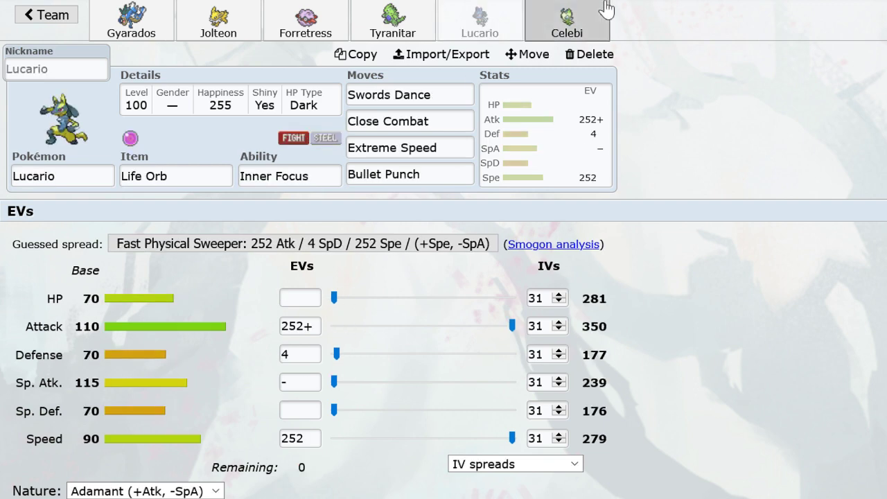
{"action": "left_click", "coordinate": [567, 21]}
{"action": "left_click", "coordinate": [486, 21]}
{"action": "left_click", "coordinate": [567, 21]}
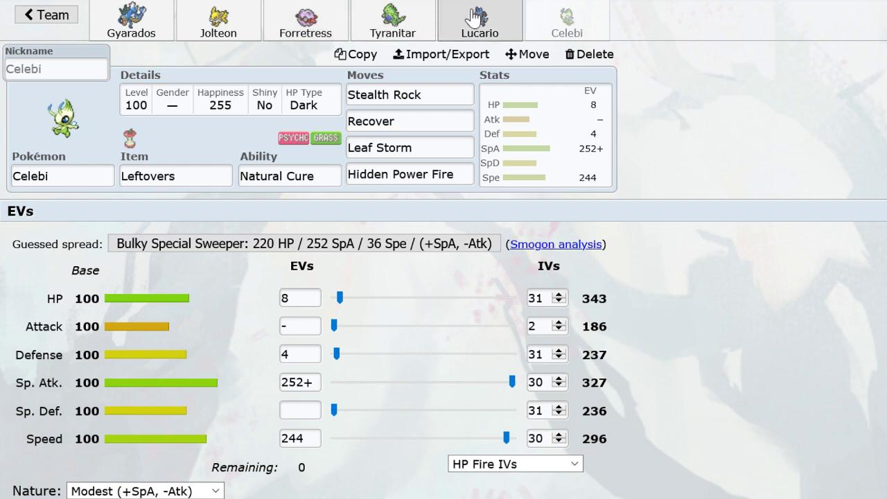
{"action": "left_click", "coordinate": [220, 19]}
{"action": "left_click", "coordinate": [333, 10]}
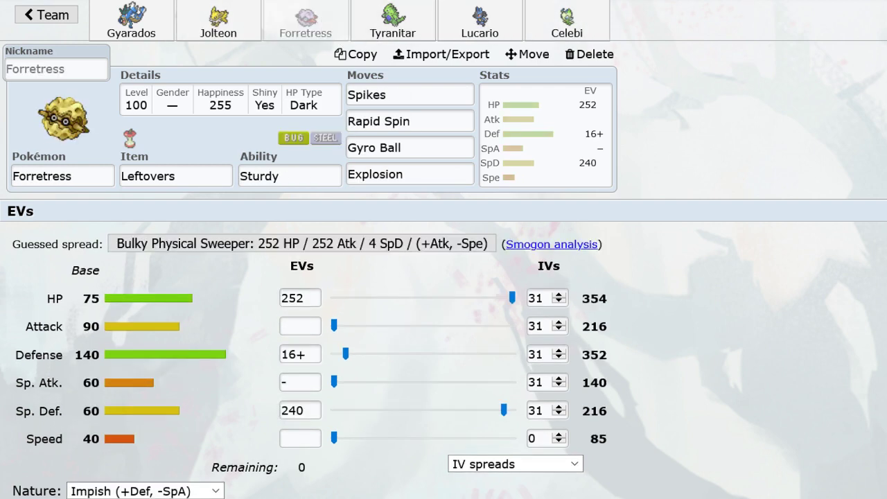
{"action": "left_click", "coordinate": [412, 21]}
{"action": "left_click", "coordinate": [506, 22]}
{"action": "left_click", "coordinate": [585, 22]}
{"action": "left_click", "coordinate": [489, 25]}
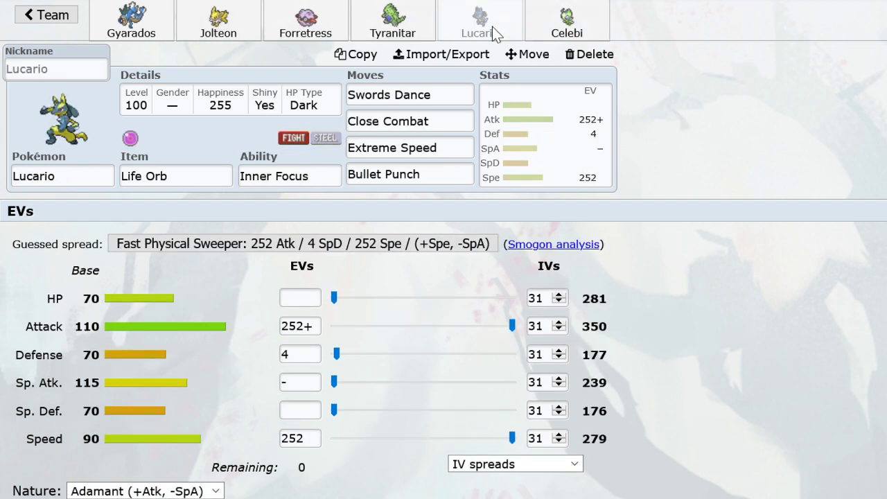
{"action": "left_click", "coordinate": [392, 21]}
{"action": "left_click", "coordinate": [306, 21]}
{"action": "left_click", "coordinate": [132, 21]}
{"action": "left_click", "coordinate": [215, 31]}
{"action": "left_click", "coordinate": [306, 21]}
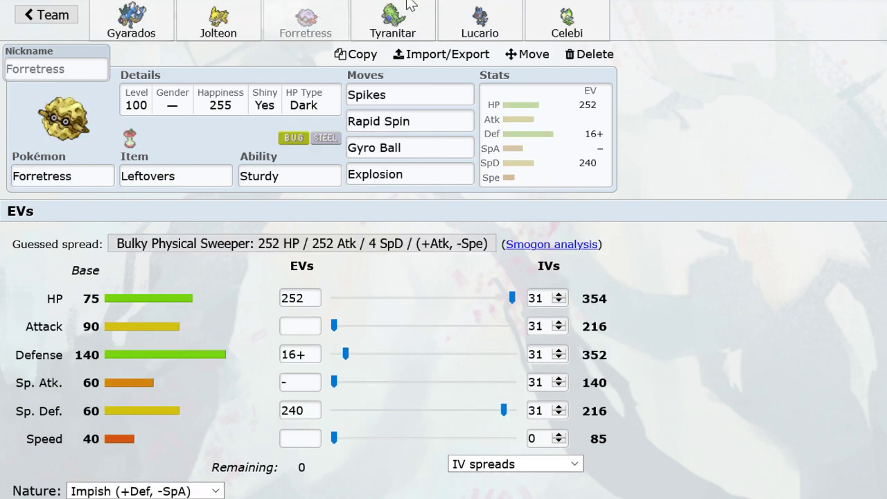
{"action": "left_click", "coordinate": [409, 31]}
{"action": "left_click", "coordinate": [478, 31]}
{"action": "left_click", "coordinate": [581, 17]}
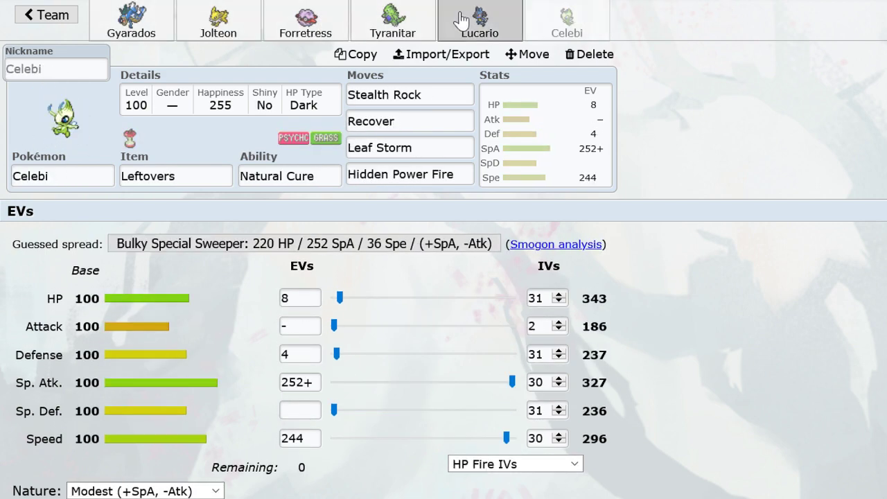
{"action": "left_click", "coordinate": [479, 24]}
{"action": "left_click", "coordinate": [392, 22]}
{"action": "left_click", "coordinate": [305, 22]}
{"action": "left_click", "coordinate": [218, 23]}
Set Gyarados's first two moves to Dragon Dance and Taunt.
{"action": "left_click", "coordinate": [132, 22]}
{"action": "left_click", "coordinate": [372, 91]}
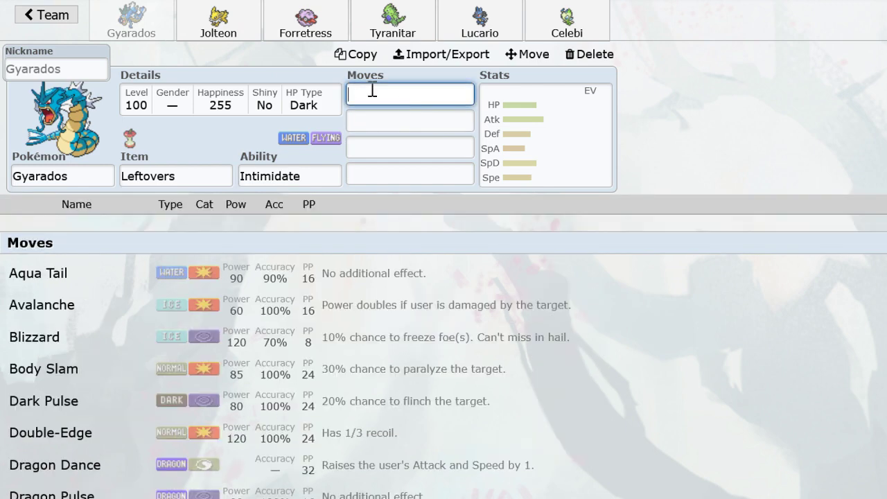
{"action": "type", "text": "c"}
{"action": "key", "text": "BackSpace"}
{"action": "type", "text": "dv"}
{"action": "key", "text": "BackSpace"}
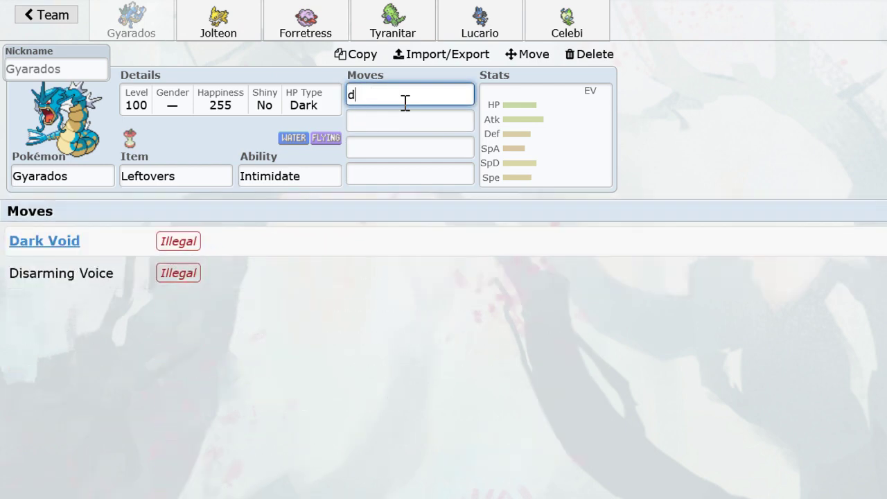
{"action": "type", "text": "ragondance"}
{"action": "key", "text": "Return"}
{"action": "type", "text": "taunt"}
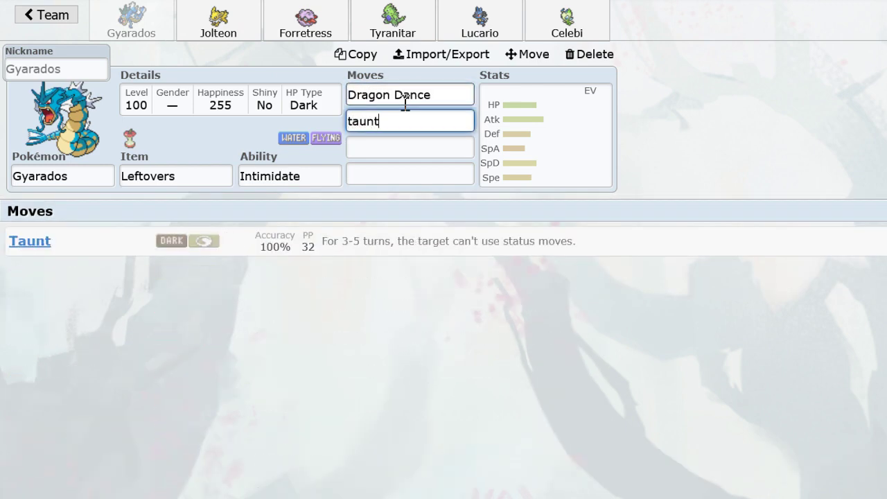
{"action": "key", "text": "Return"}
Complete Gyarados's moves with Waterfall and Bounce.
{"action": "type", "text": "waterfal"}
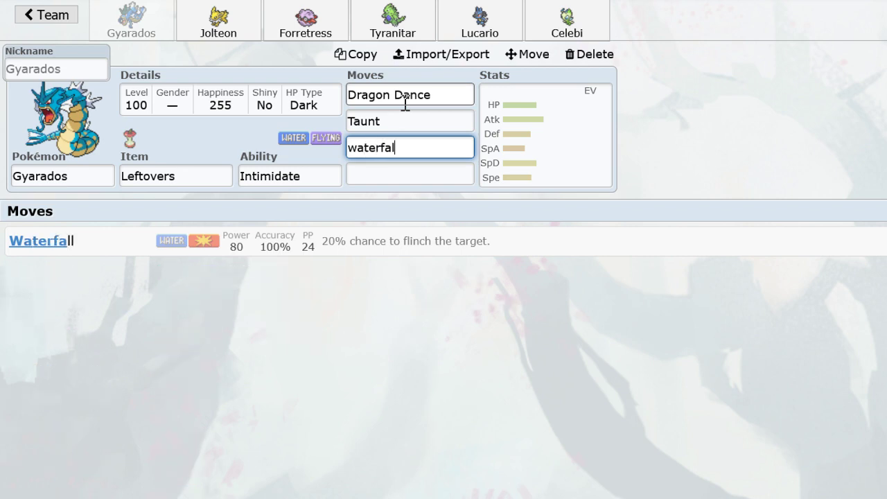
{"action": "type", "text": "l"}
{"action": "key", "text": "Return"}
{"action": "type", "text": "bounce"}
{"action": "key", "text": "Return"}
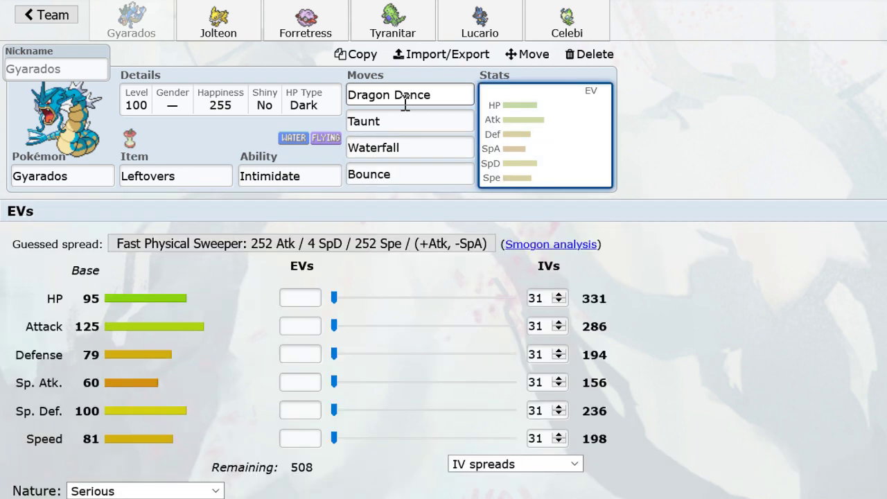
Give Gyarados 252 Attack and 196 Speed EVs with an Adamant nature.
{"action": "left_click", "coordinate": [380, 326]}
{"action": "left_click_drag", "start_coordinate": [536, 326], "coordinate": [534, 326]}
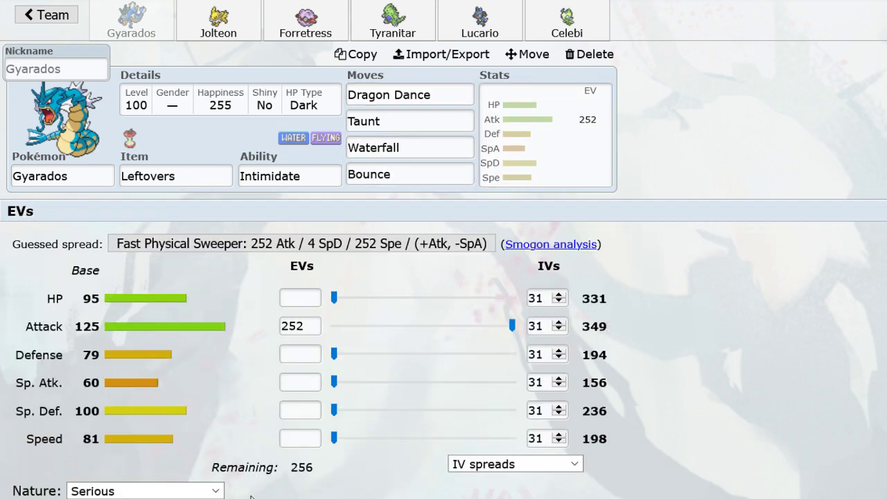
{"action": "left_click", "coordinate": [201, 491]}
{"action": "key", "text": "a"}
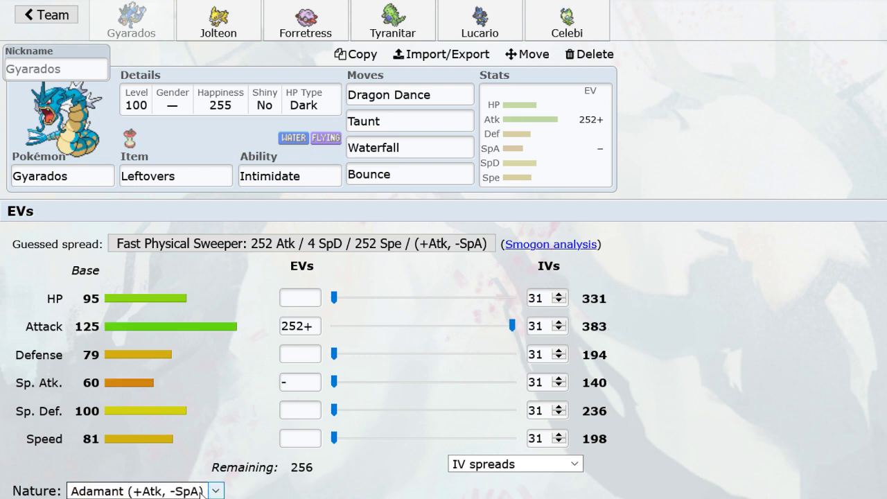
{"action": "left_click_drag", "start_coordinate": [454, 438], "coordinate": [475, 442]}
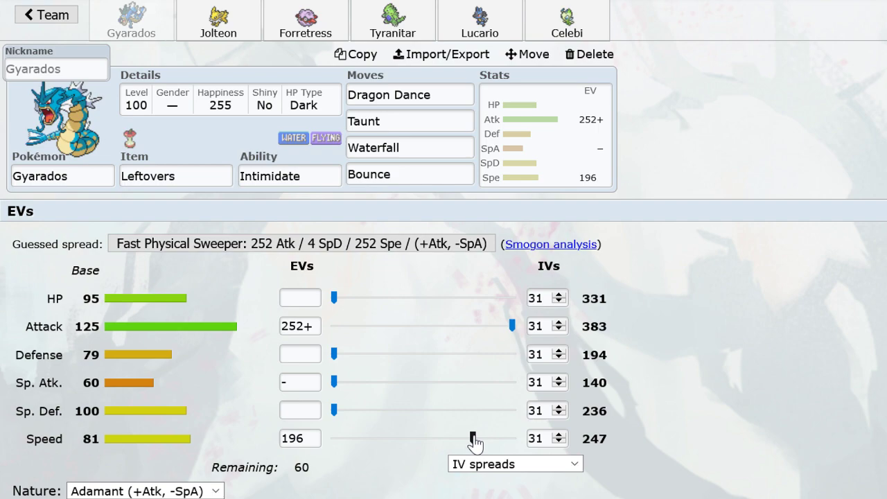
Complete Jolteon's moves with Baton Pass and Wish.
{"action": "left_click", "coordinate": [219, 21]}
{"action": "left_click", "coordinate": [403, 144]}
{"action": "left_click", "coordinate": [430, 125]}
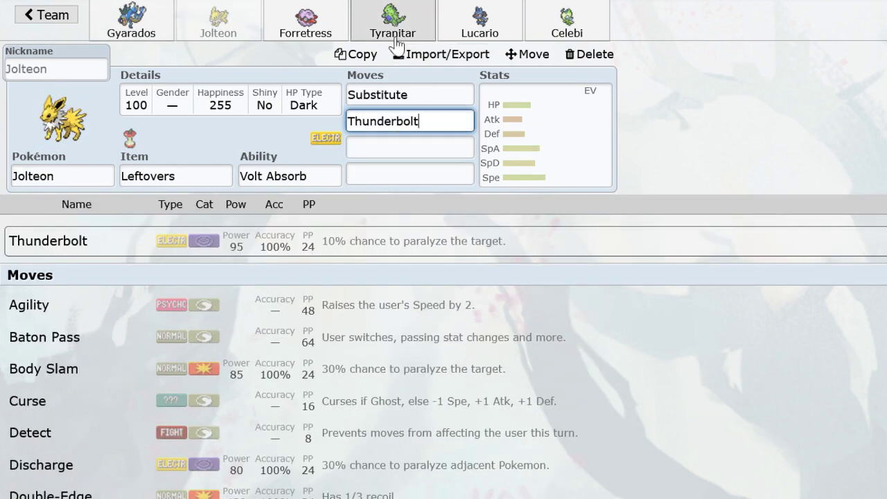
{"action": "left_click", "coordinate": [410, 91]}
{"action": "left_click", "coordinate": [406, 170]}
{"action": "scroll", "coordinate": [257, 313], "scroll_direction": "down", "scroll_amount": 15}
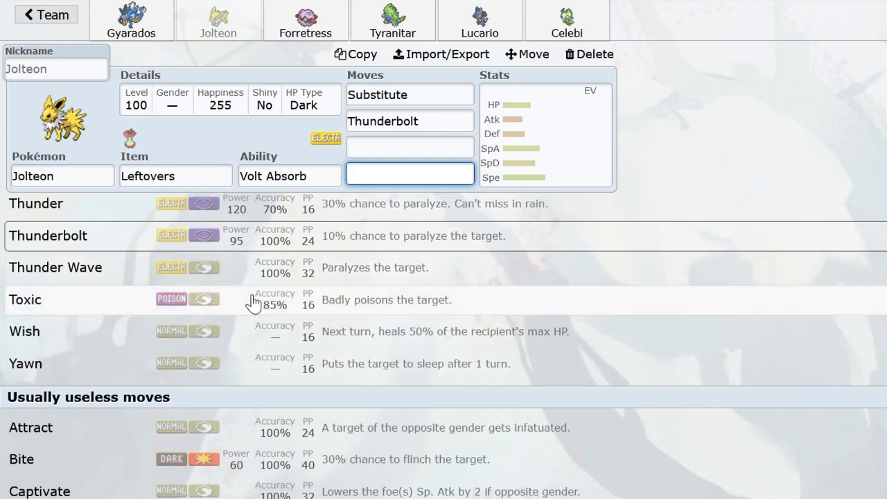
{"action": "scroll", "coordinate": [254, 303], "scroll_direction": "up", "scroll_amount": 15}
{"action": "left_click", "coordinate": [439, 129]}
{"action": "left_click", "coordinate": [427, 146]}
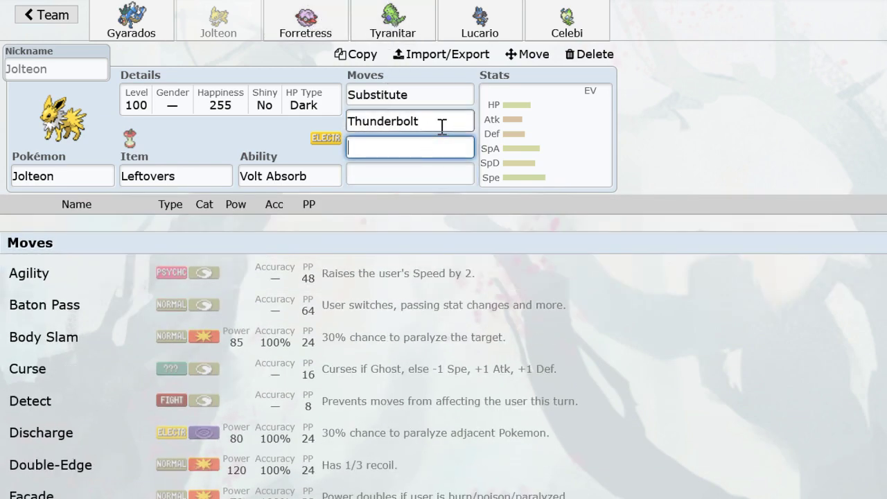
{"action": "type", "text": "bato"}
{"action": "key", "text": "Return"}
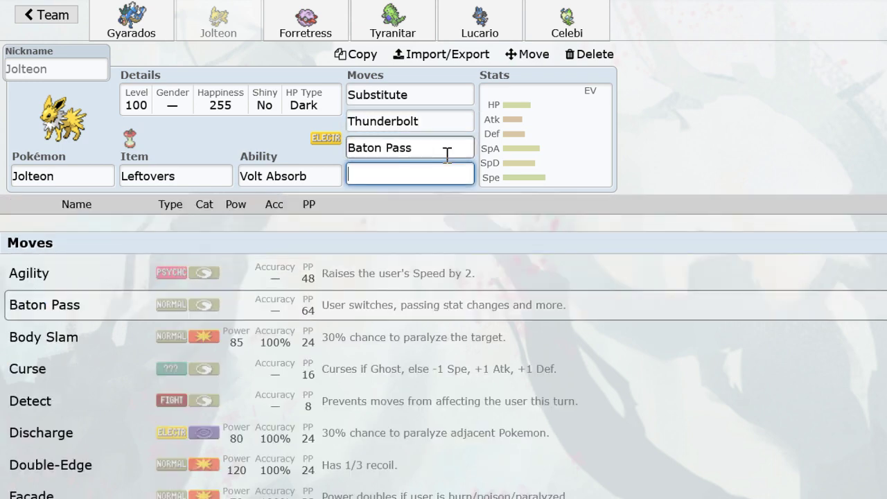
{"action": "type", "text": "wish"}
{"action": "key", "text": "Return"}
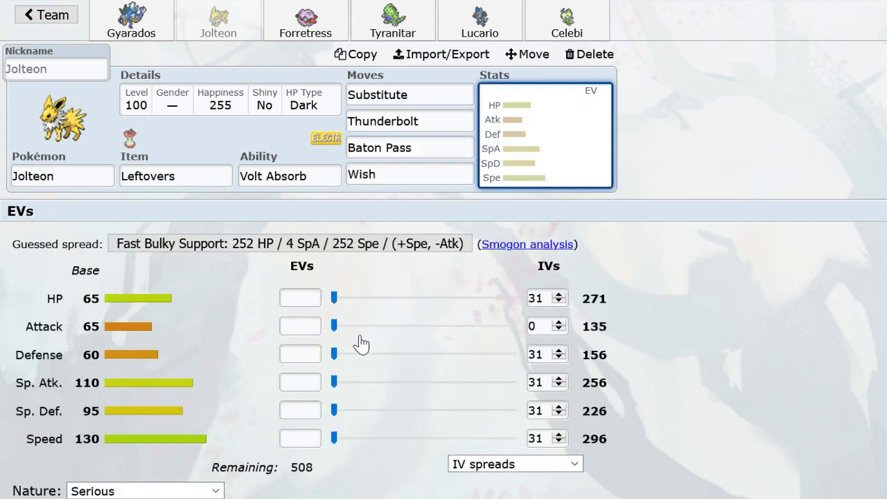
Give Jolteon 252 Sp. Atk. and 144 Speed EVs with a Timid nature.
{"action": "left_click_drag", "start_coordinate": [344, 390], "coordinate": [512, 382]}
{"action": "left_click", "coordinate": [201, 490]}
{"action": "key", "text": "Down"}
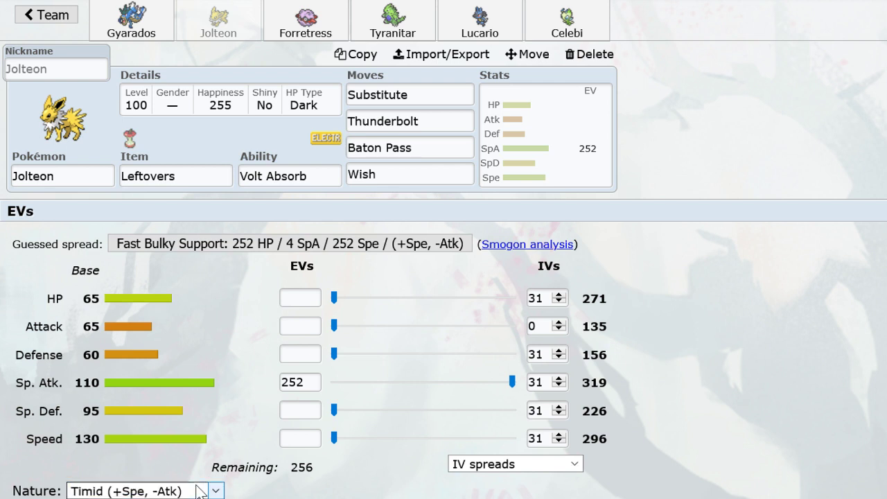
{"action": "left_click_drag", "start_coordinate": [334, 438], "coordinate": [436, 444]}
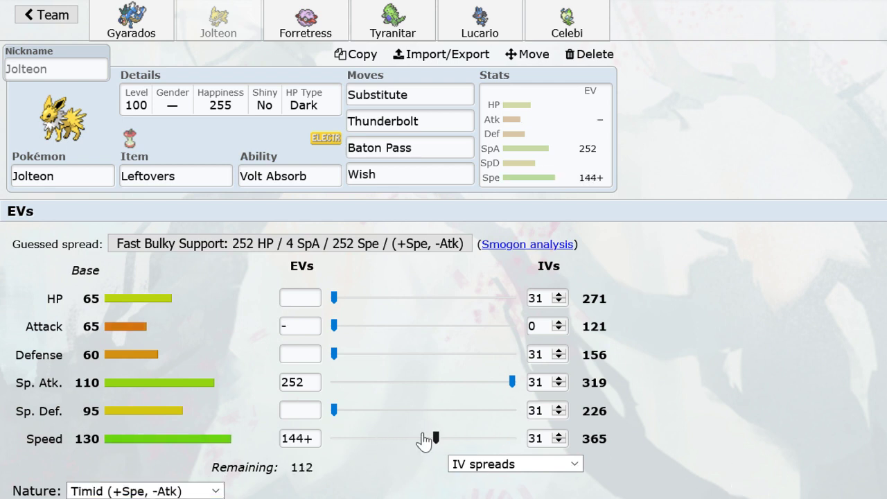
{"action": "left_click_drag", "start_coordinate": [335, 298], "coordinate": [244, 311]}
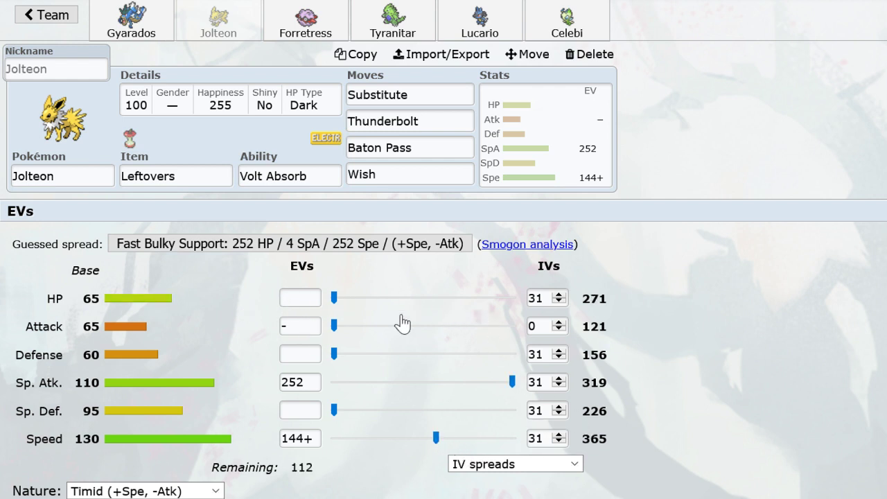
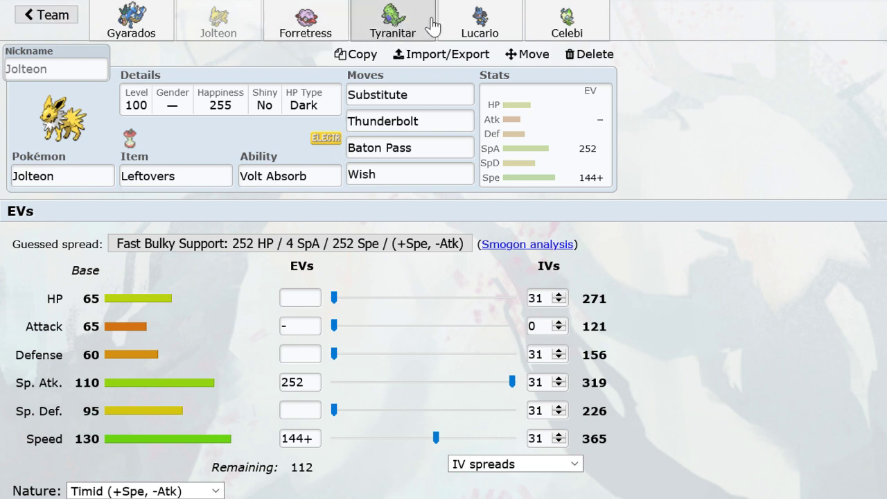
Review the sets of Lucario, Tyranitar, Forretress, Jolteon and Celebi, checking their moves, items and EV spreads.
{"action": "left_click", "coordinate": [458, 25]}
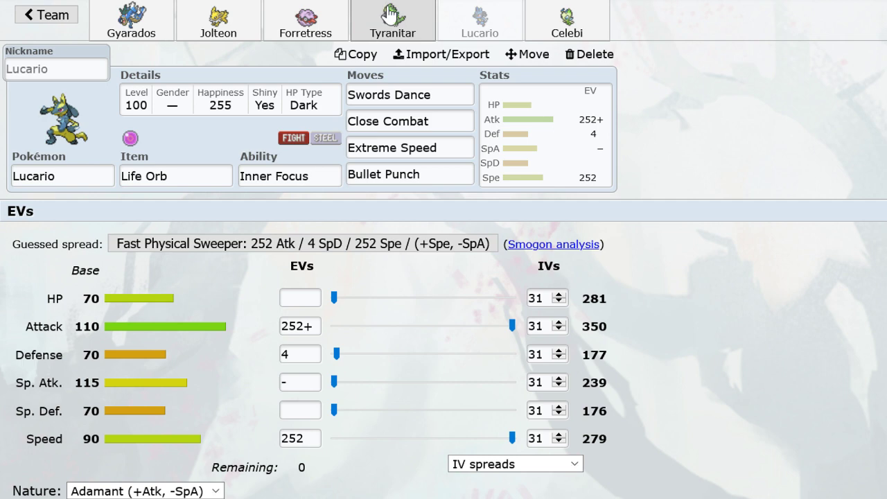
{"action": "left_click", "coordinate": [398, 24]}
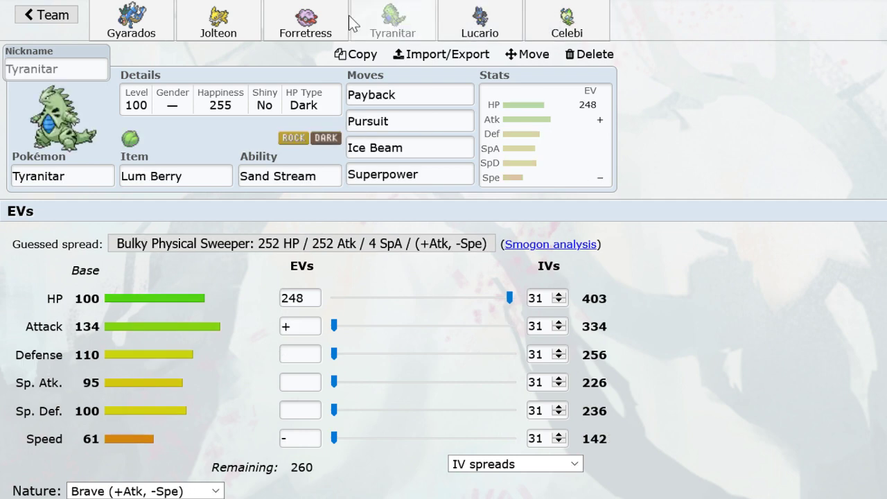
{"action": "left_click", "coordinate": [306, 21]}
{"action": "left_click", "coordinate": [217, 20]}
{"action": "left_click", "coordinate": [189, 25]}
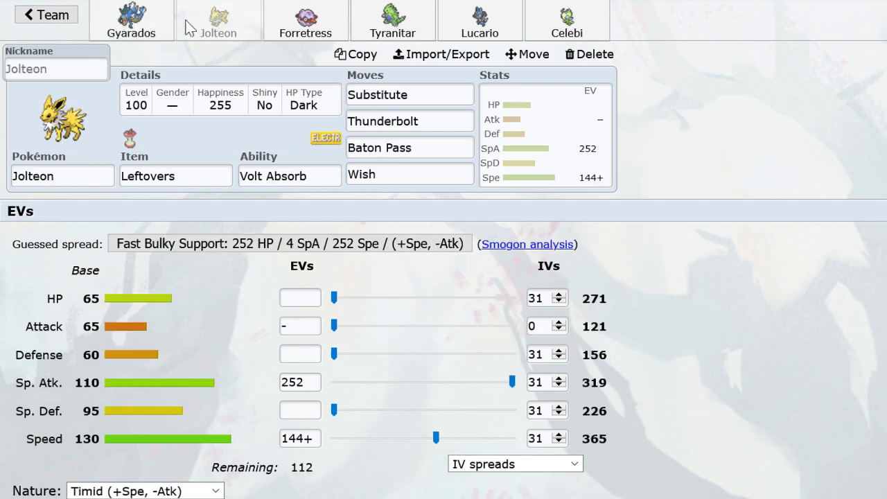
{"action": "left_click", "coordinate": [294, 23]}
{"action": "left_click", "coordinate": [215, 28]}
{"action": "left_click", "coordinate": [144, 31]}
{"action": "left_click", "coordinate": [291, 27]}
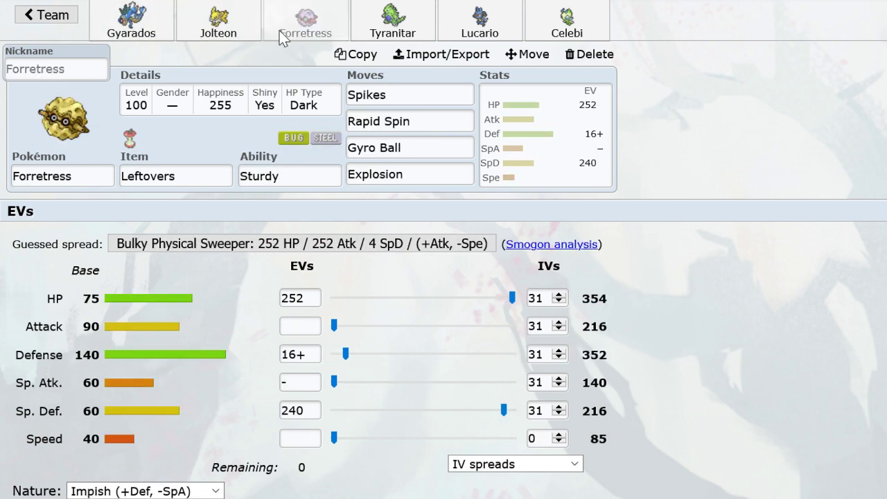
{"action": "left_click", "coordinate": [211, 25]}
{"action": "left_click", "coordinate": [392, 11]}
{"action": "left_click", "coordinate": [514, 15]}
{"action": "left_click", "coordinate": [564, 24]}
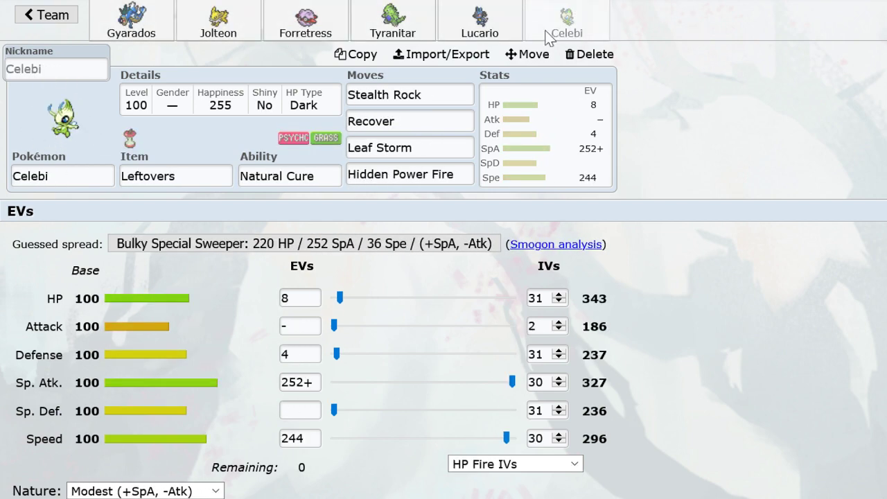
{"action": "left_click", "coordinate": [393, 25]}
{"action": "left_click", "coordinate": [455, 24]}
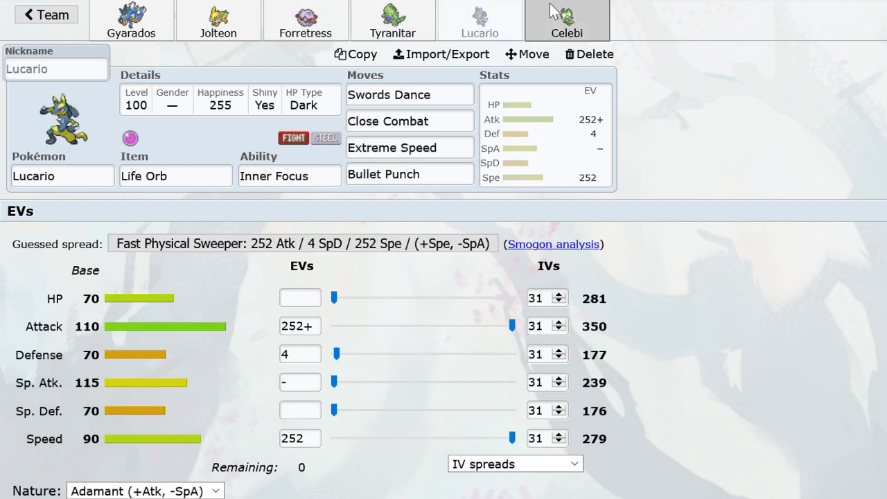
{"action": "left_click", "coordinate": [544, 22]}
{"action": "left_click", "coordinate": [479, 24]}
{"action": "left_click", "coordinate": [398, 28]}
{"action": "left_click", "coordinate": [479, 24]}
{"action": "left_click", "coordinate": [544, 23]}
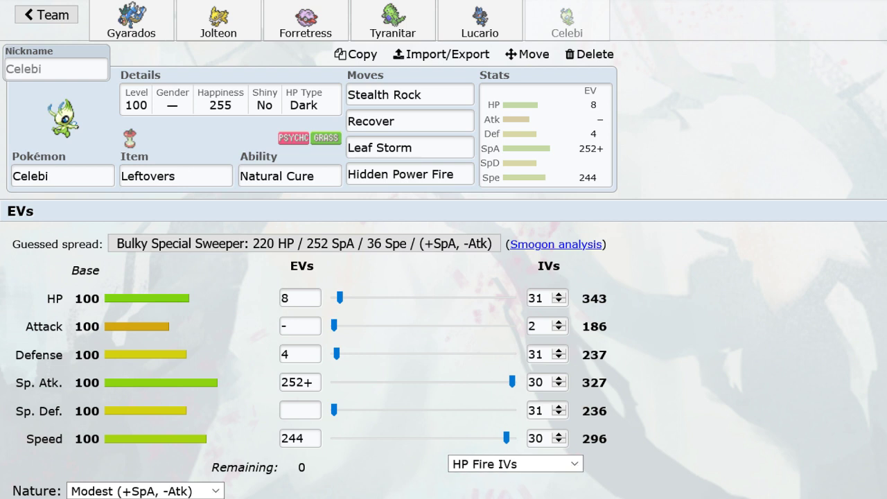
Compare the sets of Gyarados and Jolteon, examining how their moves and EVs work together.
{"action": "left_click", "coordinate": [211, 29]}
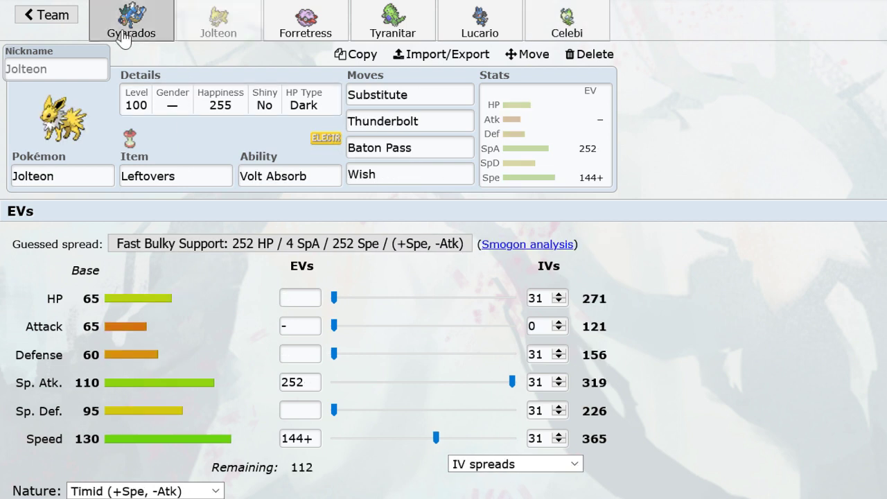
{"action": "left_click", "coordinate": [124, 39]}
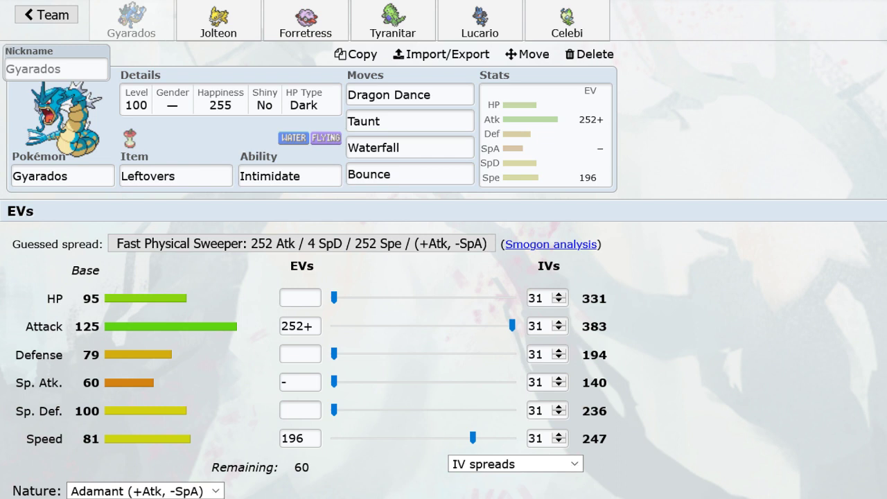
{"action": "left_click", "coordinate": [232, 32]}
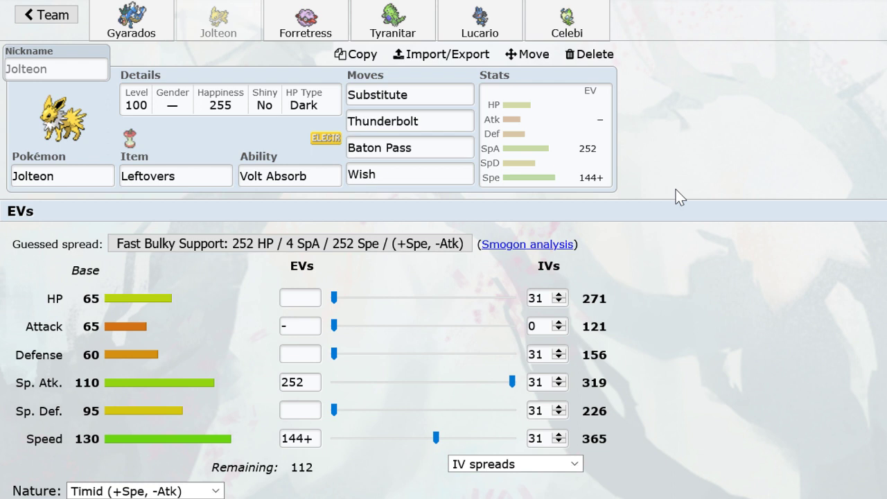
{"action": "left_click", "coordinate": [135, 28]}
{"action": "left_click", "coordinate": [212, 24]}
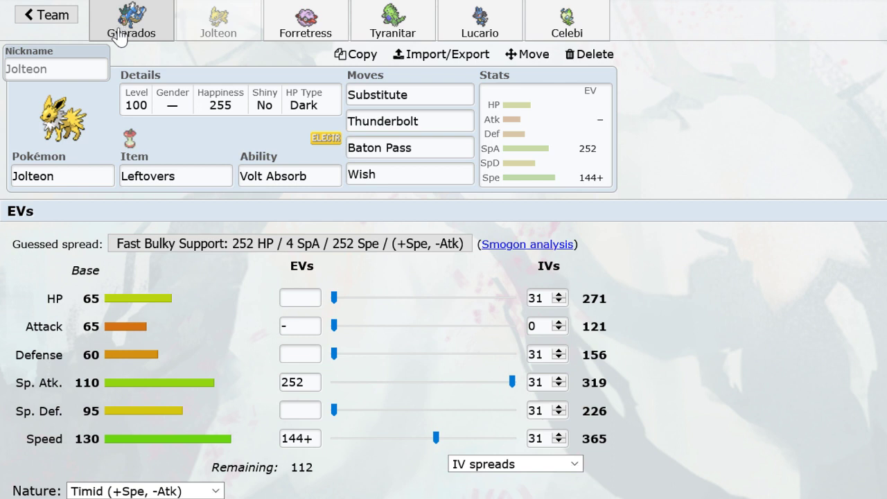
{"action": "left_click", "coordinate": [151, 30]}
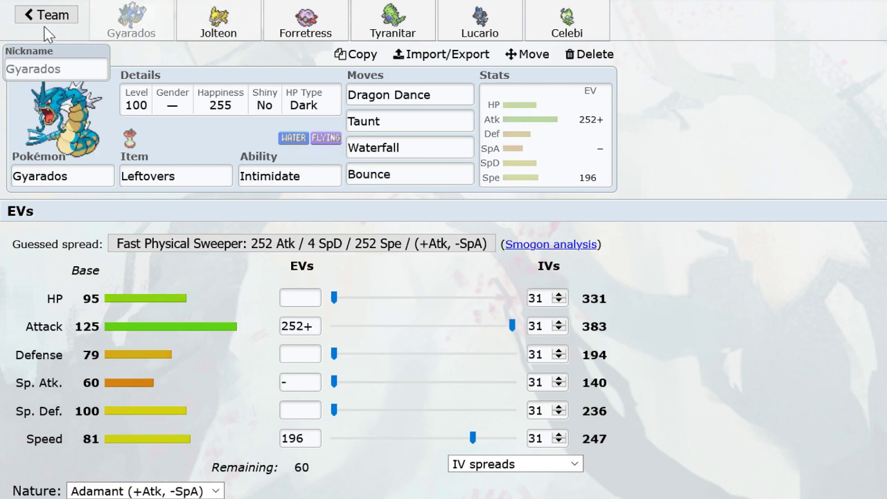
{"action": "left_click", "coordinate": [207, 30]}
{"action": "left_click", "coordinate": [267, 29]}
{"action": "left_click", "coordinate": [219, 21]}
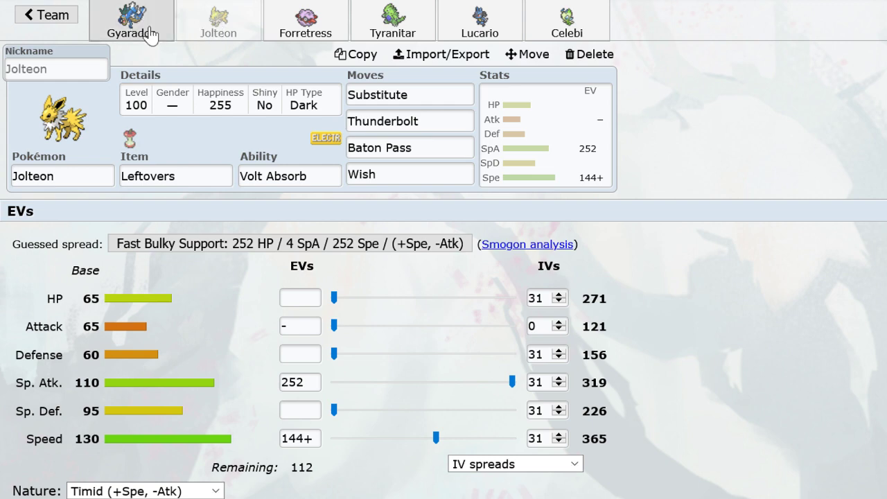
{"action": "left_click", "coordinate": [102, 28]}
{"action": "left_click", "coordinate": [200, 28]}
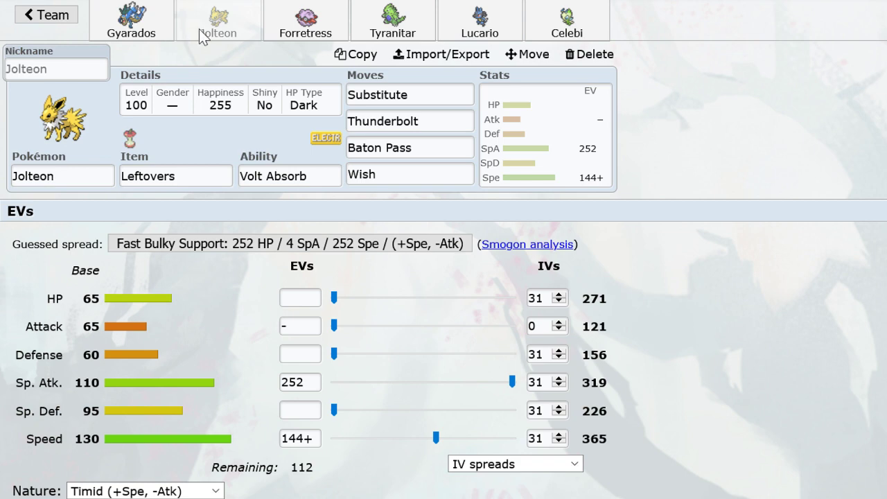
Check the sets of Tyranitar, Lucario, Celebi and Forretress again, ending on Jolteon and Gyarados.
{"action": "left_click", "coordinate": [394, 19]}
{"action": "left_click", "coordinate": [516, 23]}
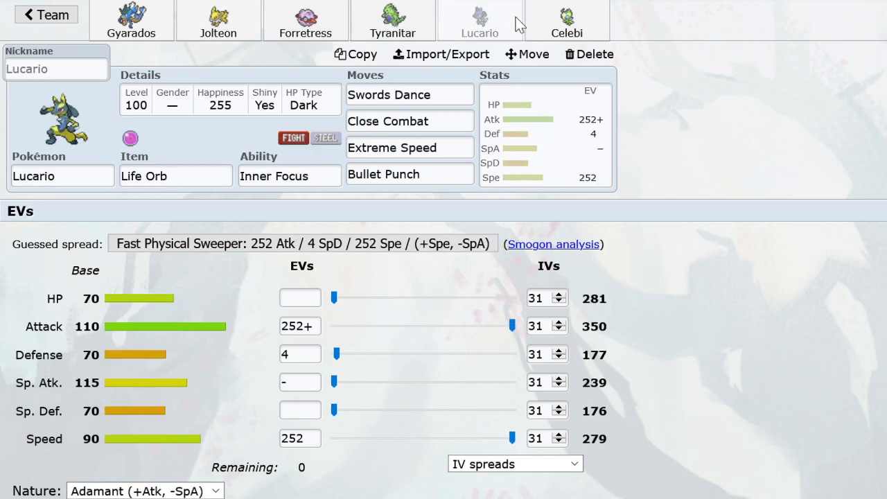
{"action": "left_click", "coordinate": [555, 21]}
{"action": "left_click", "coordinate": [307, 24]}
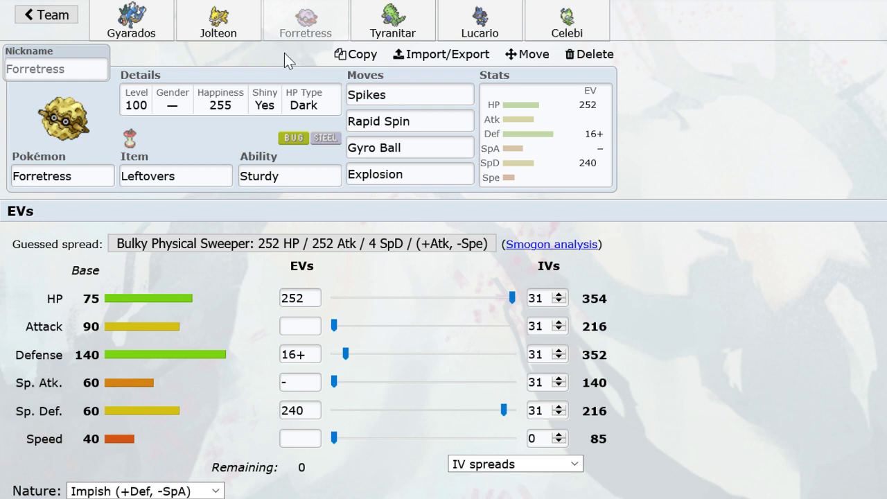
{"action": "left_click", "coordinate": [208, 21]}
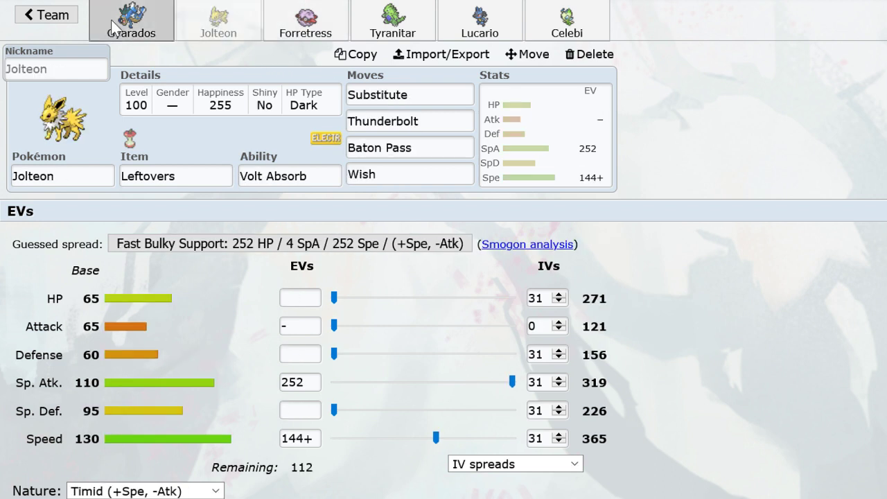
{"action": "left_click", "coordinate": [97, 26]}
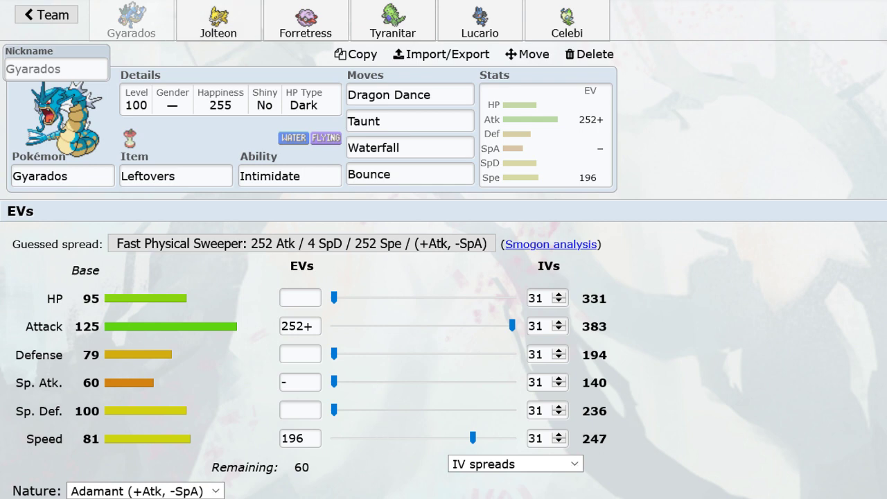
Clear the team by deleting Gyarados, Jolteon, Forretress, Tyranitar, Lucario and Celebi.
{"action": "left_click", "coordinate": [76, 176]}
{"action": "left_click", "coordinate": [589, 54]}
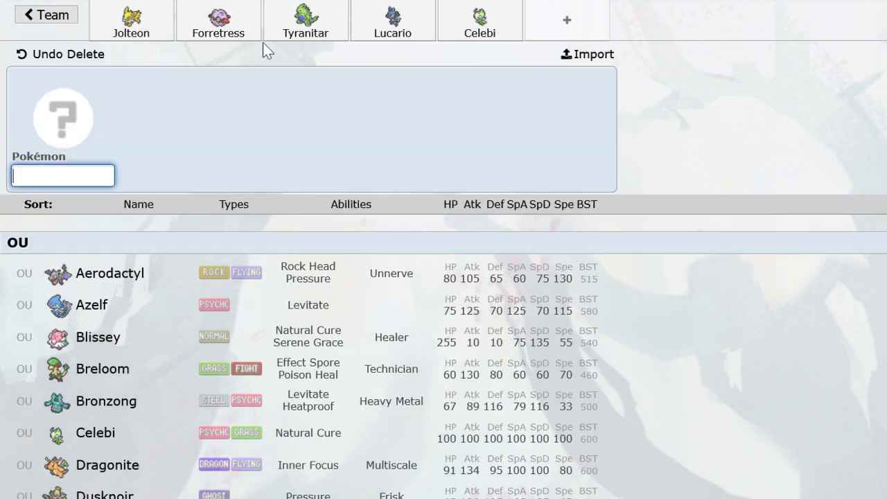
{"action": "left_click", "coordinate": [132, 21]}
{"action": "left_click", "coordinate": [590, 54]}
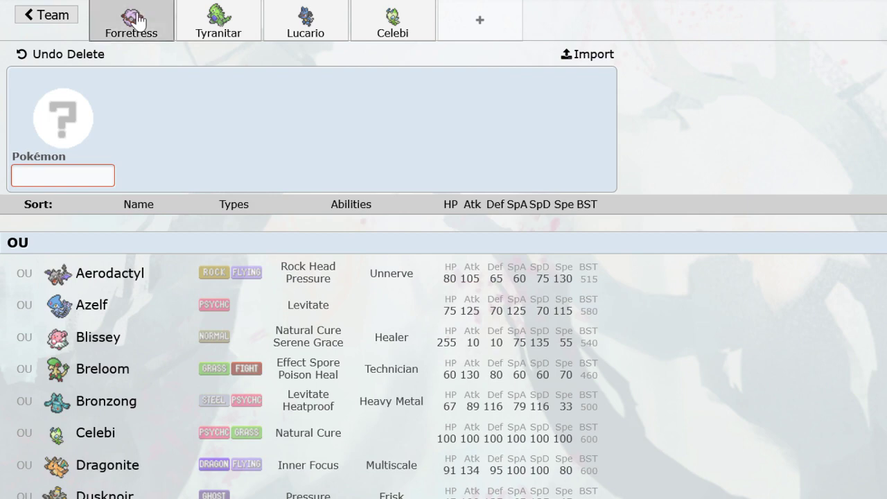
{"action": "left_click", "coordinate": [138, 19]}
{"action": "left_click", "coordinate": [590, 54]}
{"action": "left_click", "coordinate": [104, 28]}
{"action": "left_click", "coordinate": [530, 55]}
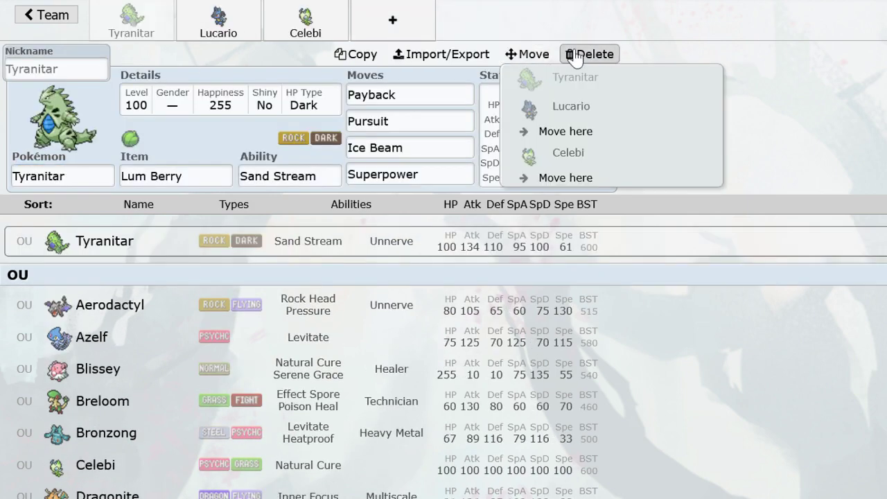
{"action": "left_click", "coordinate": [576, 56]}
{"action": "left_click", "coordinate": [131, 21]}
{"action": "left_click", "coordinate": [586, 55]}
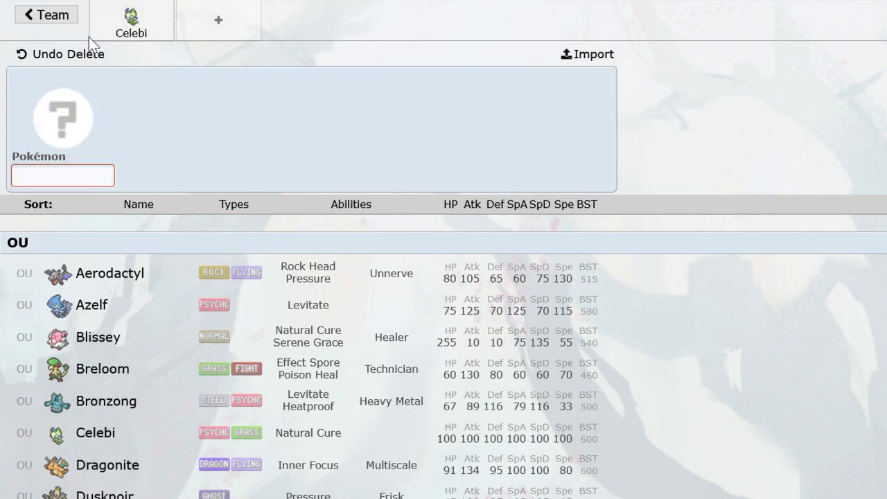
{"action": "left_click", "coordinate": [131, 34]}
{"action": "left_click", "coordinate": [590, 54]}
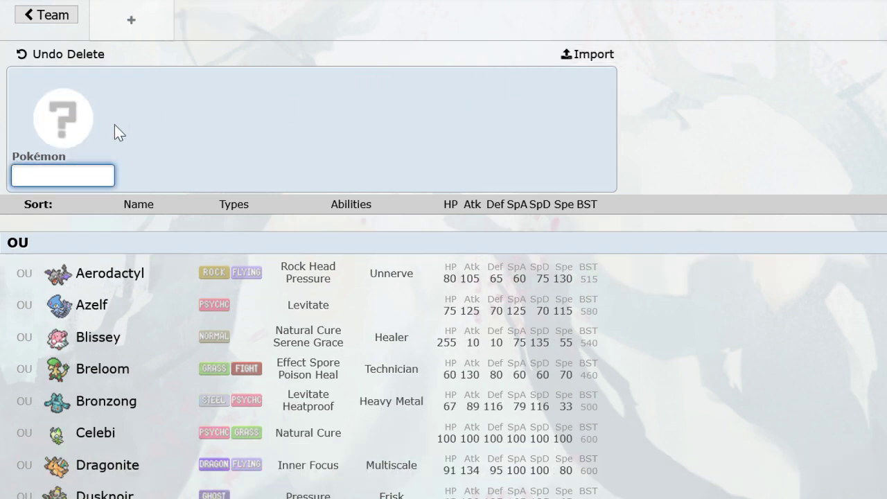
Add Nidoqueen to the empty team and give it Black Sludge as its item.
{"action": "type", "text": "nidoquen"}
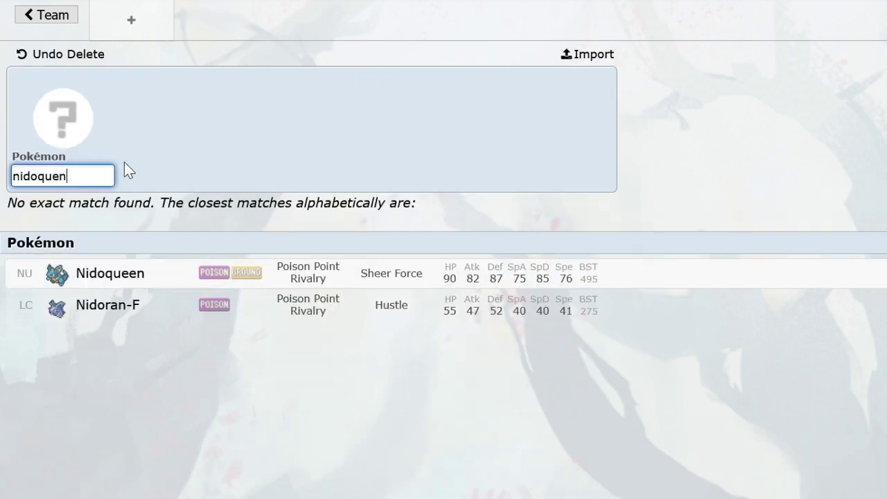
{"action": "type", "text": "e"}
{"action": "key", "text": "Return"}
{"action": "type", "text": "black"}
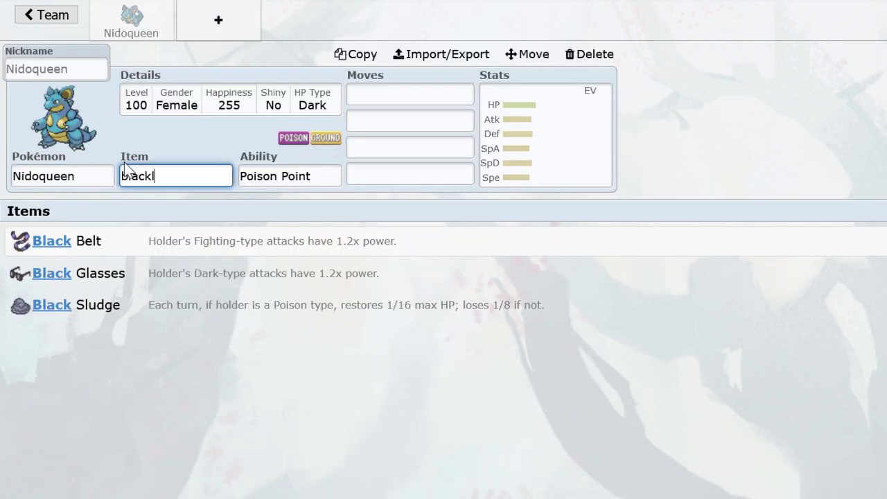
{"action": "type", "text": "sludg"}
{"action": "key", "text": "Return"}
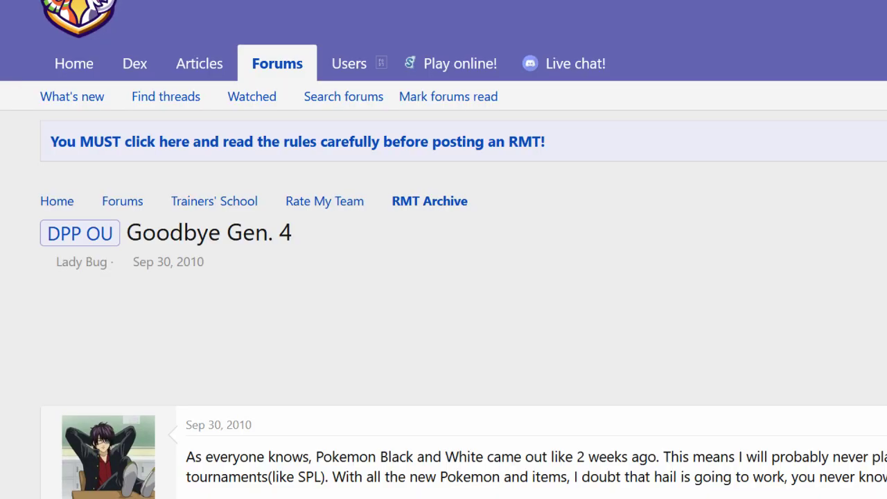
Switch to the forum thread "Goodbye Gen. 4" and read through its DPP OU hail team sets and replies.
{"action": "scroll", "coordinate": [153, 247], "scroll_direction": "down", "scroll_amount": 10}
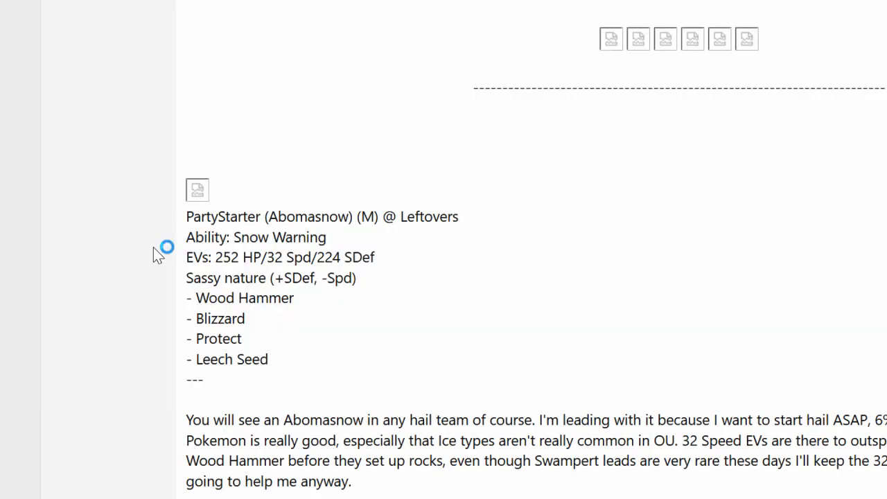
{"action": "scroll", "coordinate": [153, 248], "scroll_direction": "down", "scroll_amount": 10}
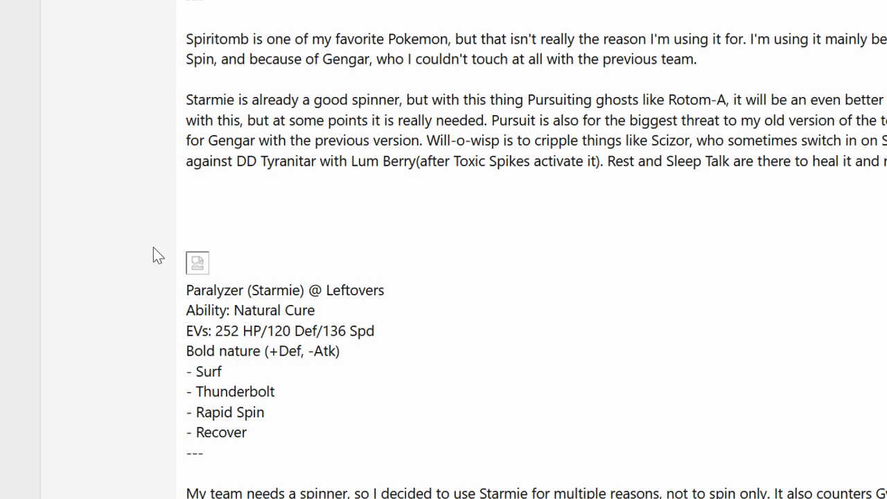
{"action": "scroll", "coordinate": [158, 256], "scroll_direction": "down", "scroll_amount": 1}
{"action": "scroll", "coordinate": [586, 294], "scroll_direction": "down", "scroll_amount": 1}
{"action": "scroll", "coordinate": [586, 295], "scroll_direction": "down", "scroll_amount": 1}
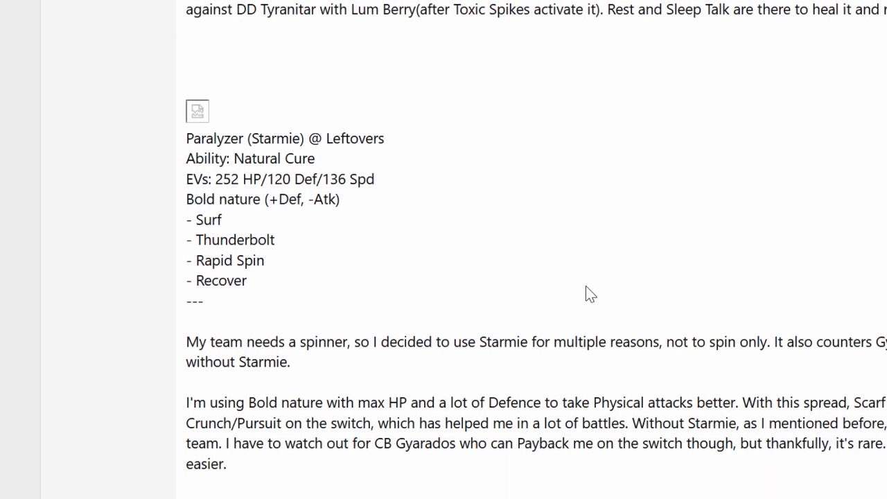
{"action": "scroll", "coordinate": [586, 287], "scroll_direction": "down", "scroll_amount": 15}
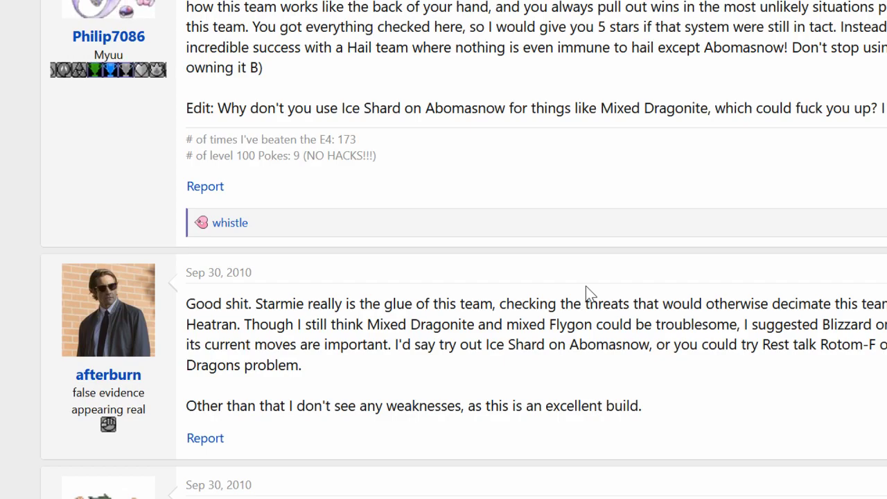
{"action": "scroll", "coordinate": [585, 286], "scroll_direction": "up", "scroll_amount": 3}
{"action": "scroll", "coordinate": [586, 285], "scroll_direction": "up", "scroll_amount": 5}
{"action": "scroll", "coordinate": [586, 286], "scroll_direction": "down", "scroll_amount": 8}
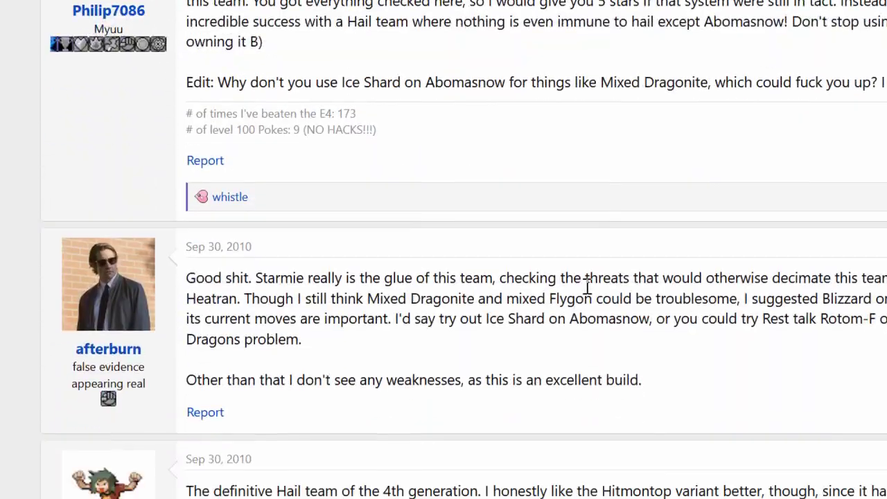
Look back over the Nidoqueen, Blissey and Skarmory sets in the forum's team threads.
{"action": "scroll", "coordinate": [587, 286], "scroll_direction": "up", "scroll_amount": 9}
{"action": "scroll", "coordinate": [588, 287], "scroll_direction": "up", "scroll_amount": 15}
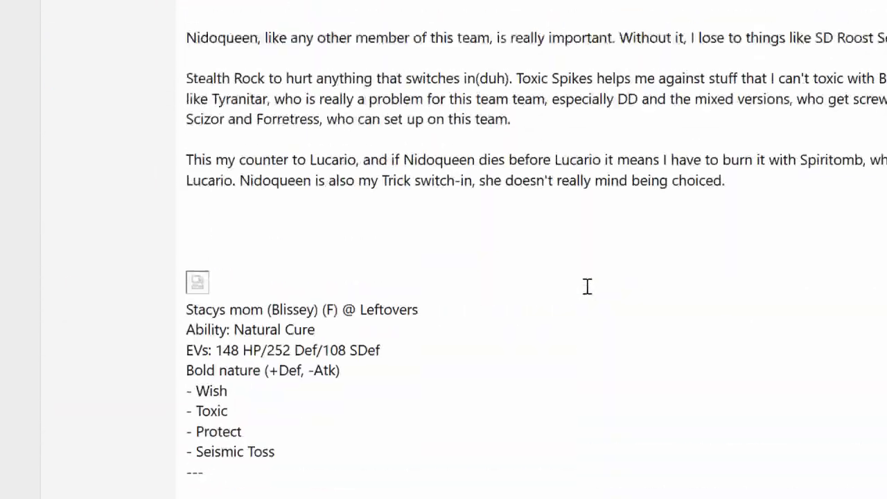
{"action": "scroll", "coordinate": [585, 291], "scroll_direction": "up", "scroll_amount": 1}
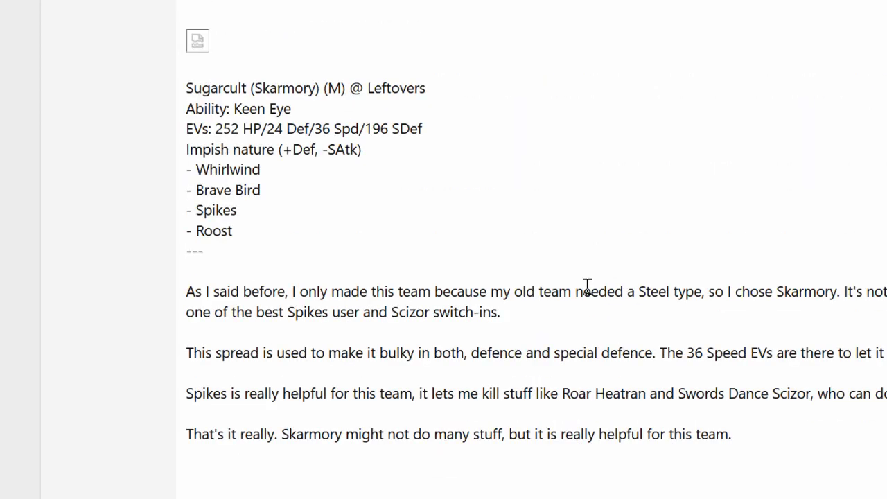
Read through the "Freaks & Animals" team thread, examining the Tyranitar, Nidoqueen, Rotom-W and Celebi sets and the conclusion.
{"action": "scroll", "coordinate": [587, 286], "scroll_direction": "down", "scroll_amount": 10}
{"action": "scroll", "coordinate": [586, 286], "scroll_direction": "down", "scroll_amount": 12}
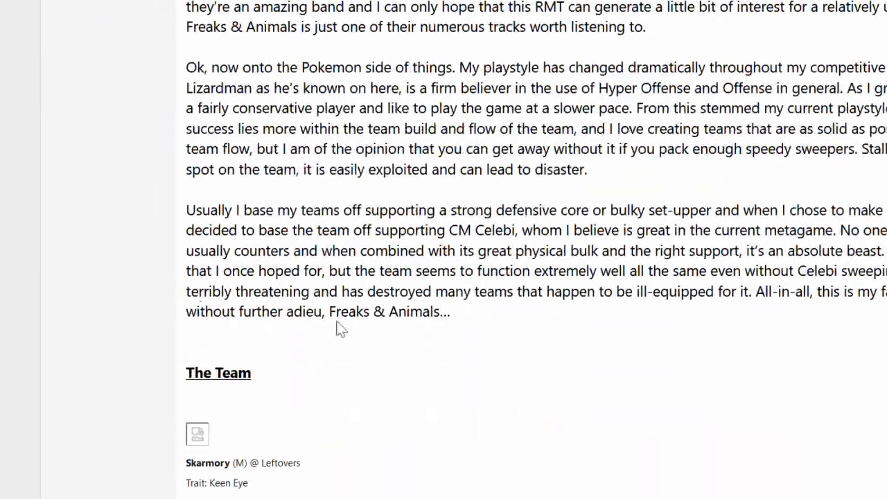
{"action": "scroll", "coordinate": [73, 307], "scroll_direction": "down", "scroll_amount": 15}
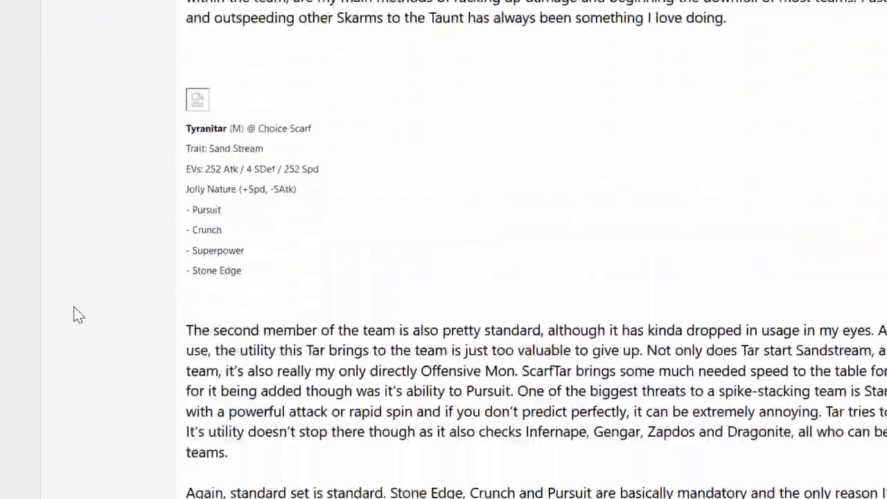
{"action": "scroll", "coordinate": [73, 307], "scroll_direction": "down", "scroll_amount": 15}
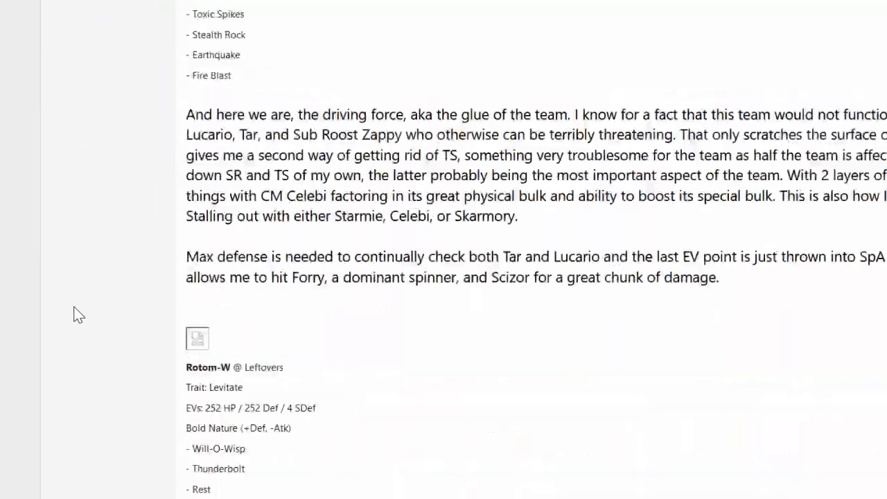
{"action": "scroll", "coordinate": [73, 307], "scroll_direction": "down", "scroll_amount": 10}
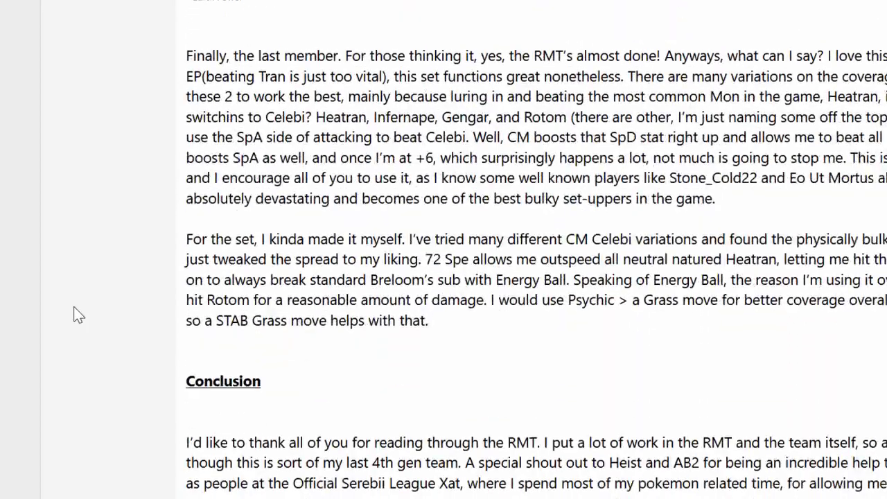
{"action": "scroll", "coordinate": [533, 378], "scroll_direction": "up", "scroll_amount": 10}
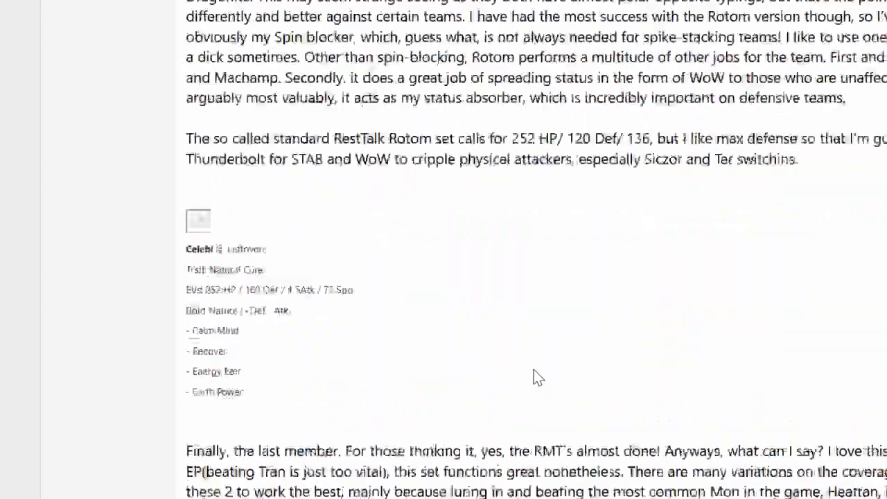
{"action": "scroll", "coordinate": [534, 370], "scroll_direction": "up", "scroll_amount": 3}
{"action": "scroll", "coordinate": [534, 377], "scroll_direction": "down", "scroll_amount": 13}
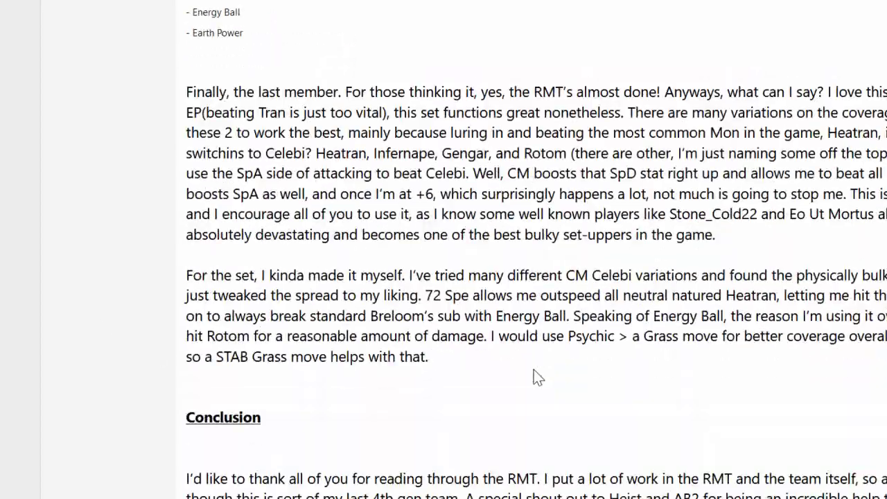
{"action": "scroll", "coordinate": [533, 369], "scroll_direction": "down", "scroll_amount": 8}
{"action": "scroll", "coordinate": [534, 367], "scroll_direction": "up", "scroll_amount": 5}
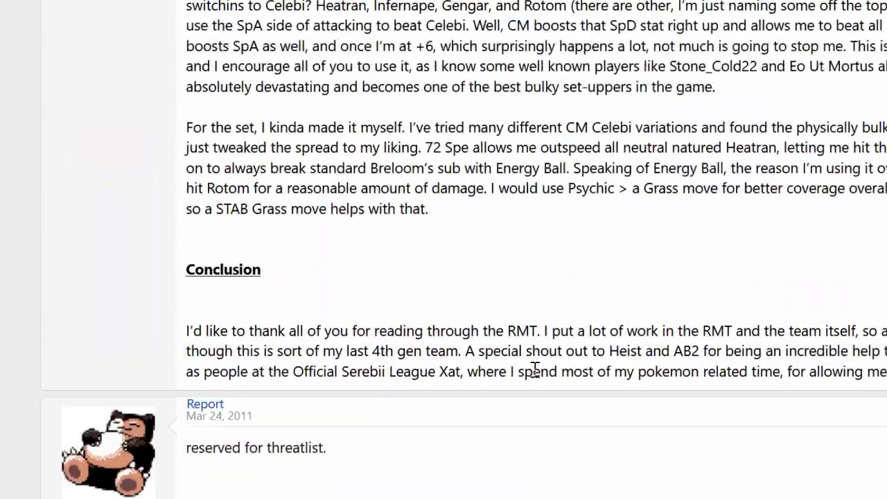
{"action": "scroll", "coordinate": [459, 283], "scroll_direction": "up", "scroll_amount": 15}
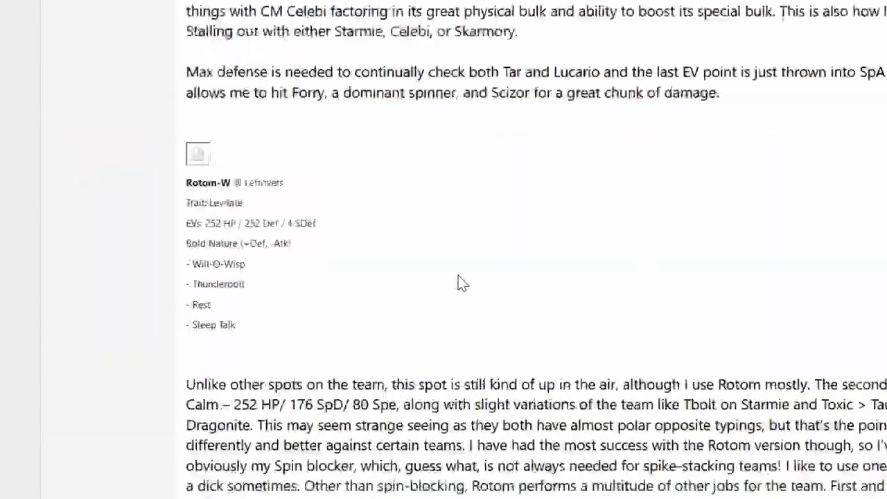
{"action": "scroll", "coordinate": [459, 283], "scroll_direction": "up", "scroll_amount": 3}
{"action": "scroll", "coordinate": [459, 283], "scroll_direction": "down", "scroll_amount": 15}
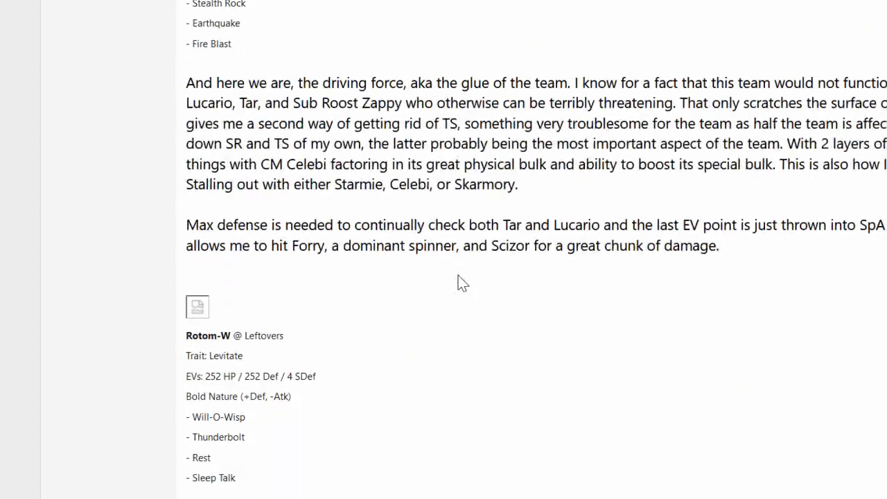
{"action": "scroll", "coordinate": [461, 285], "scroll_direction": "up", "scroll_amount": 1}
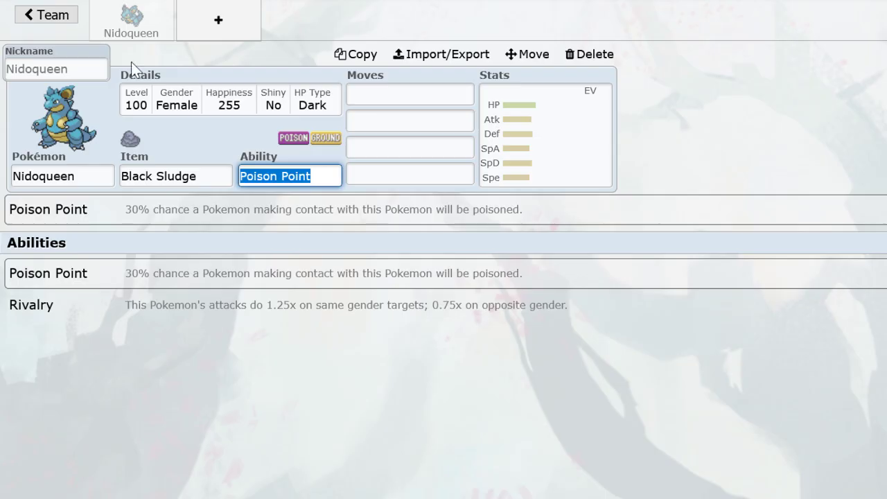
Switch back to the team builder and give Nidoqueen the moves Stealth Rock, Toxic Spikes, Earthquake and Fire Blast.
{"action": "left_click", "coordinate": [379, 97]}
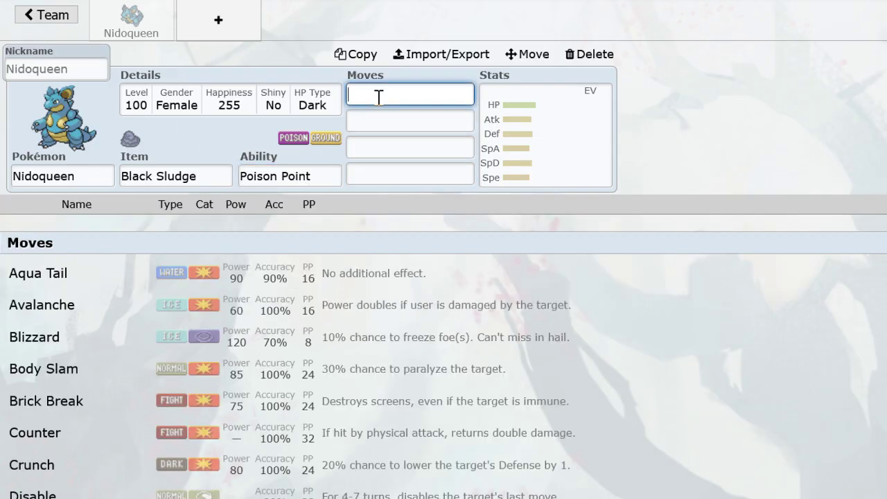
{"action": "type", "text": "stealth"}
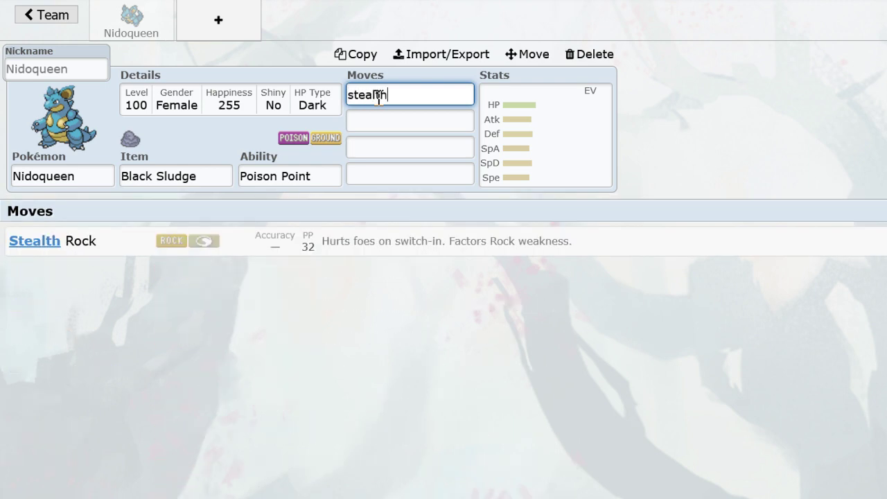
{"action": "key", "text": "Return"}
{"action": "type", "text": "toxicspi"}
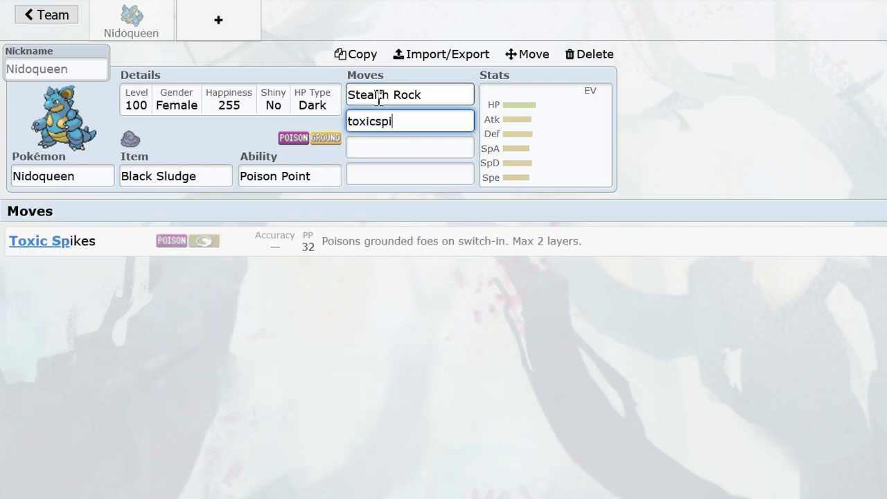
{"action": "key", "text": "Return"}
{"action": "type", "text": "ea"}
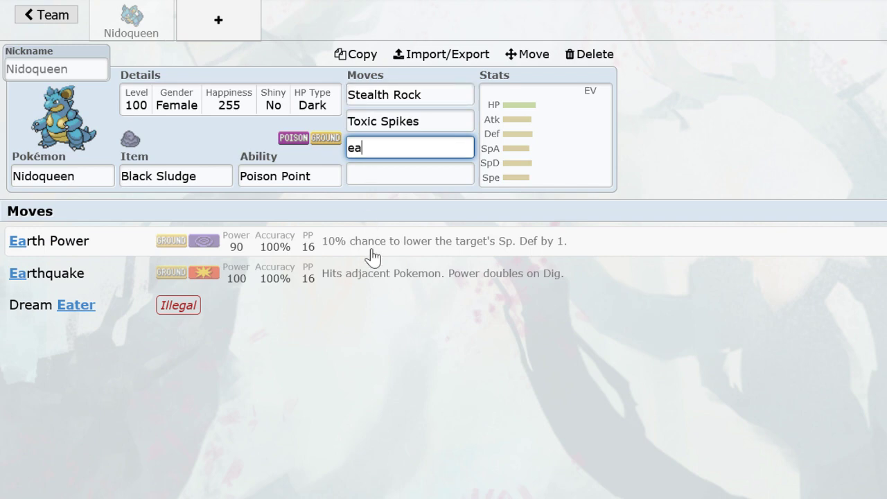
{"action": "left_click", "coordinate": [377, 274]}
{"action": "type", "text": "fi"}
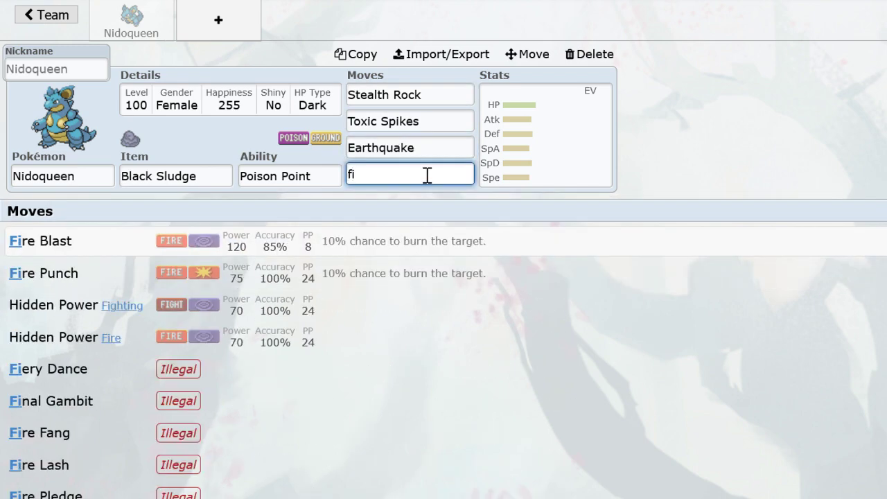
{"action": "key", "text": "Return"}
Set Nidoqueen's EVs to 252 HP, 252 Defense and 4 Sp. Atk. with a Relaxed (+Def, -Spe) nature.
{"action": "left_click_drag", "start_coordinate": [334, 298], "coordinate": [689, 329]}
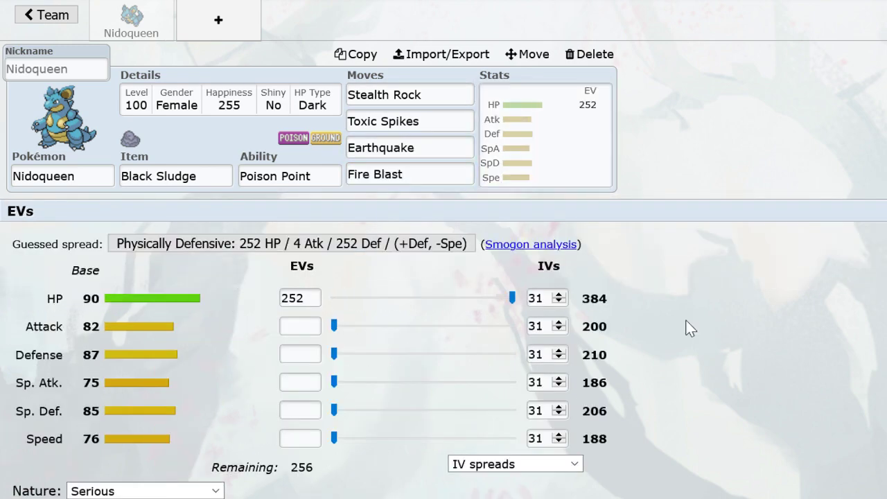
{"action": "left_click", "coordinate": [194, 490]}
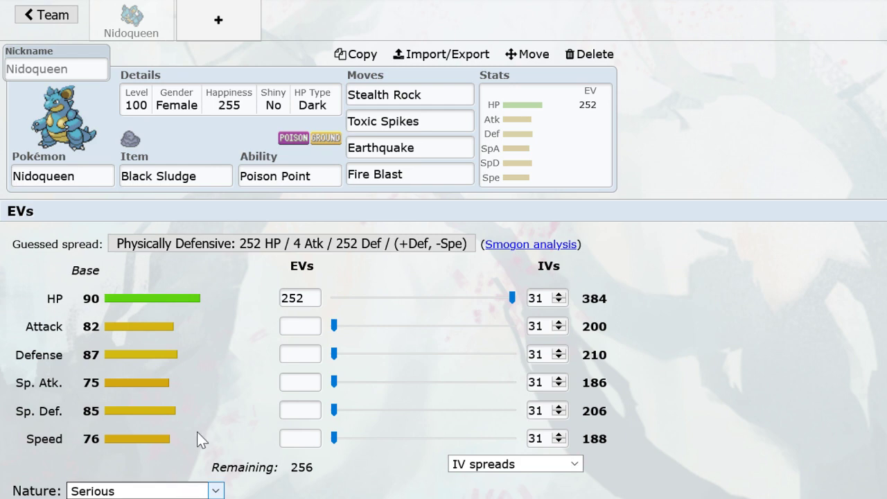
{"action": "left_click", "coordinate": [168, 416]}
{"action": "left_click_drag", "start_coordinate": [355, 356], "coordinate": [689, 374]}
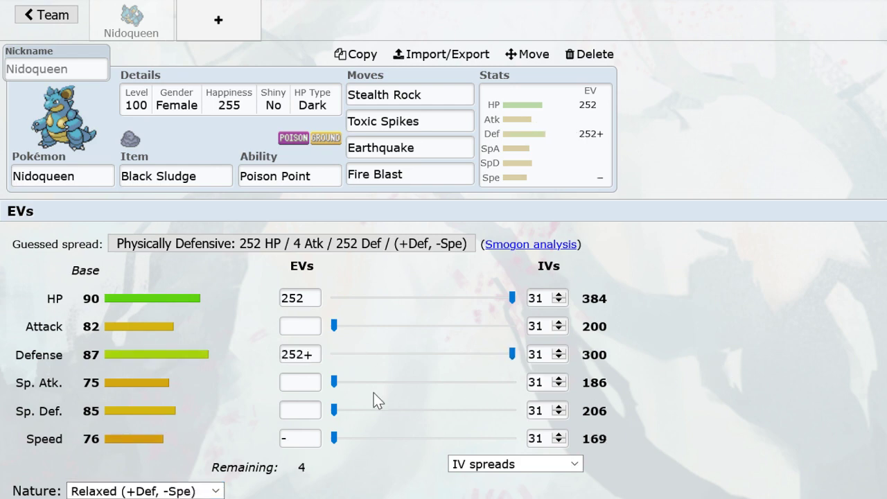
{"action": "left_click", "coordinate": [346, 383]}
Add Forretress as the second team member and give it Leftovers as its item.
{"action": "left_click", "coordinate": [239, 42]}
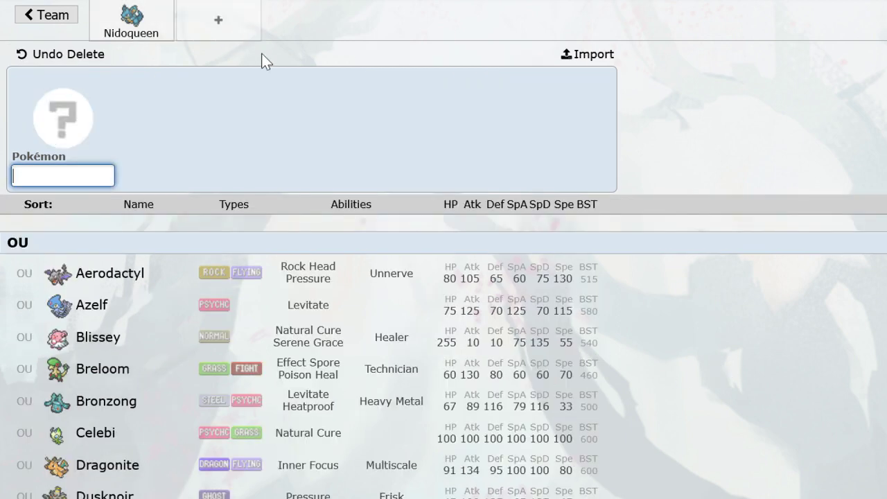
{"action": "left_click", "coordinate": [161, 28]}
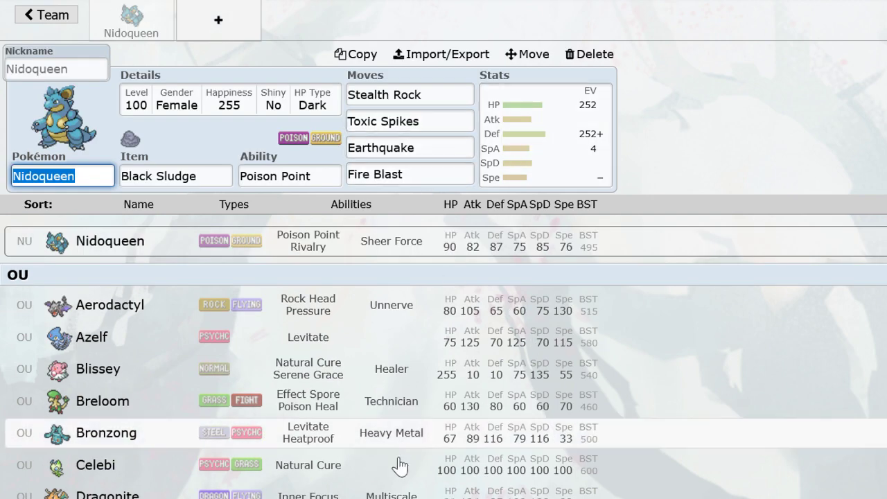
{"action": "type", "text": "forrew"}
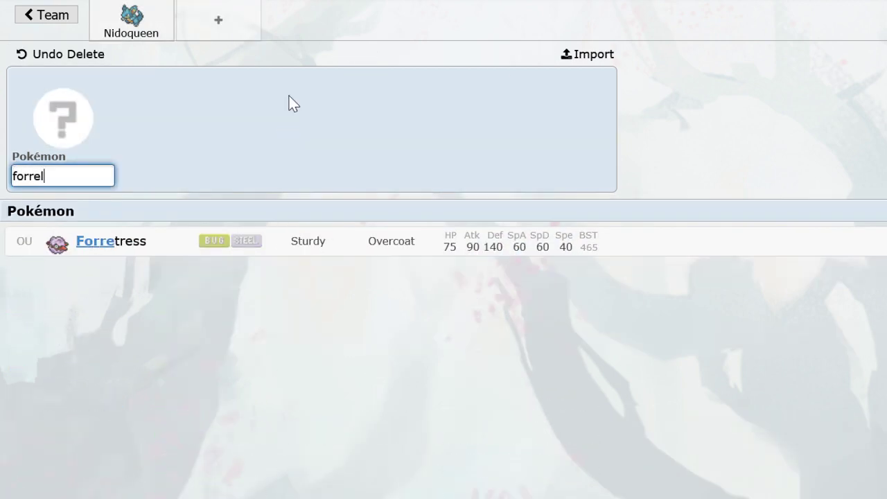
{"action": "key", "text": "Return"}
{"action": "type", "text": "lefto"}
{"action": "key", "text": "Return"}
Give Forretress the moves Spikes, Rapid Spin, Payback and Protect.
{"action": "type", "text": "spike"}
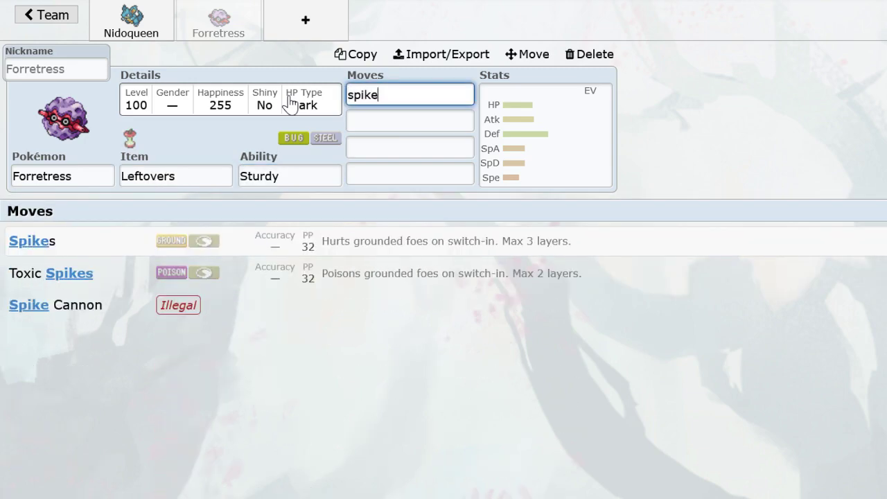
{"action": "key", "text": "Return"}
{"action": "type", "text": "rapid"}
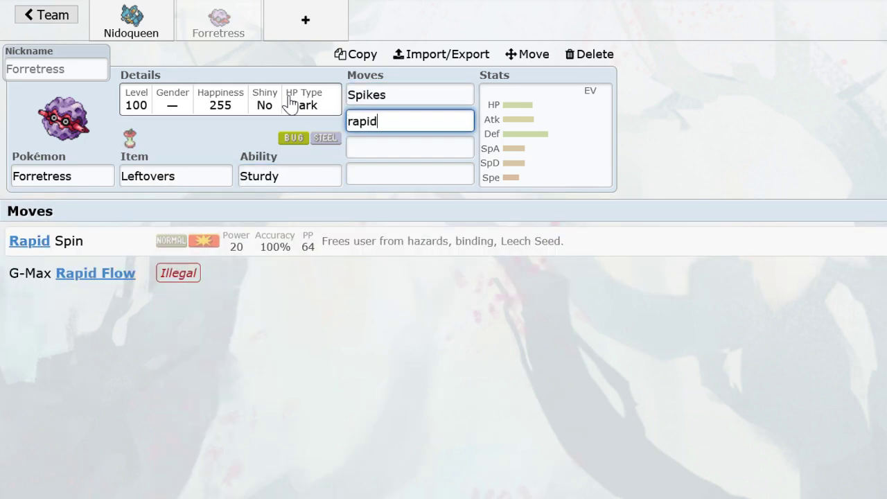
{"action": "key", "text": "Return"}
{"action": "type", "text": "payback"}
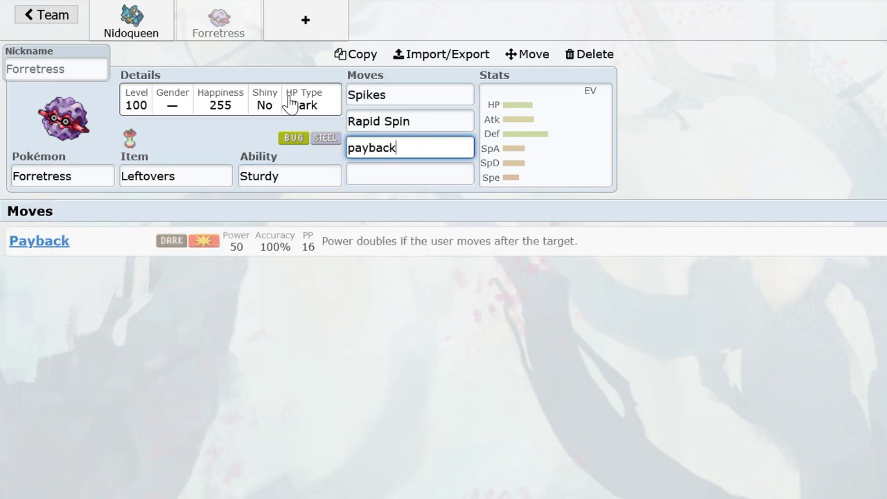
{"action": "key", "text": "Return"}
{"action": "type", "text": "prote"}
{"action": "key", "text": "Return"}
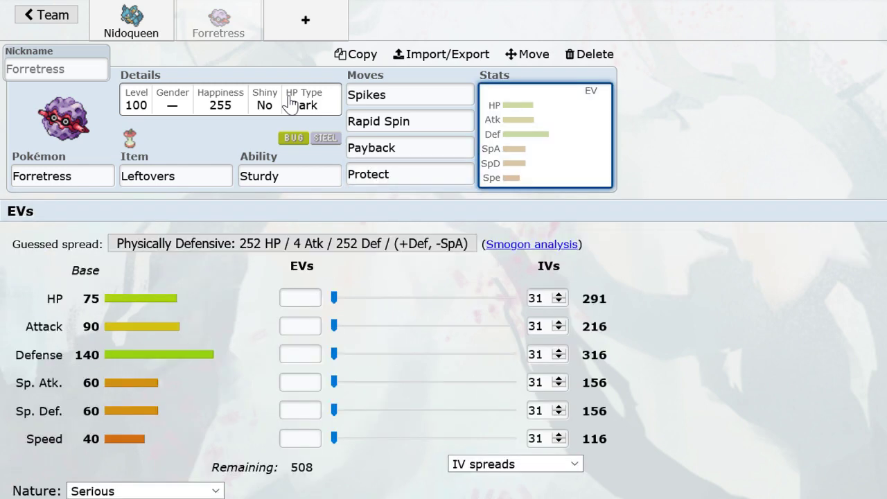
Set Forretress's EVs to 252 HP, 4 Defense and 252 Sp. Def. with a Careful (+SpD, -SpA) nature.
{"action": "left_click_drag", "start_coordinate": [334, 297], "coordinate": [695, 319]}
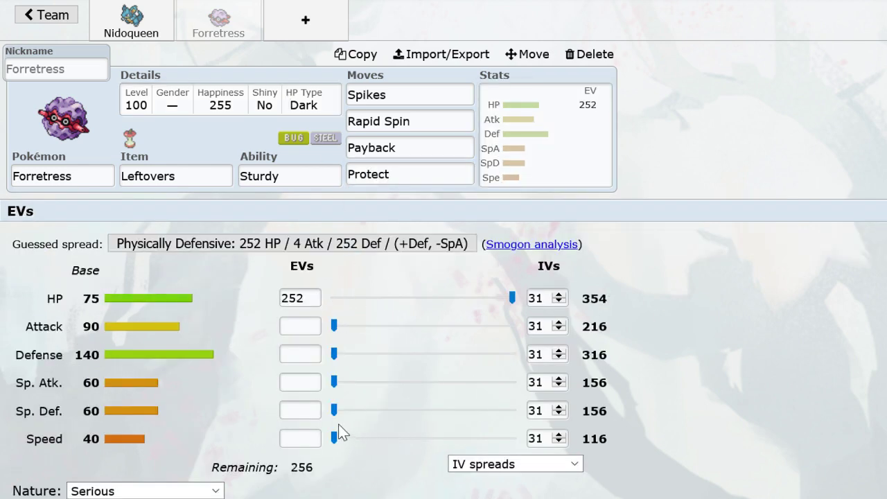
{"action": "left_click_drag", "start_coordinate": [334, 411], "coordinate": [520, 424]}
{"action": "left_click", "coordinate": [194, 489]}
{"action": "left_click", "coordinate": [203, 491]}
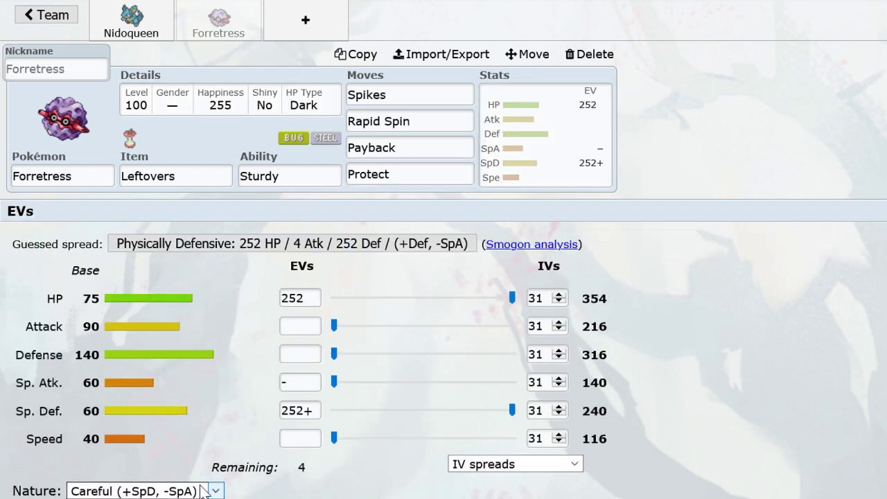
{"action": "left_click", "coordinate": [364, 355]}
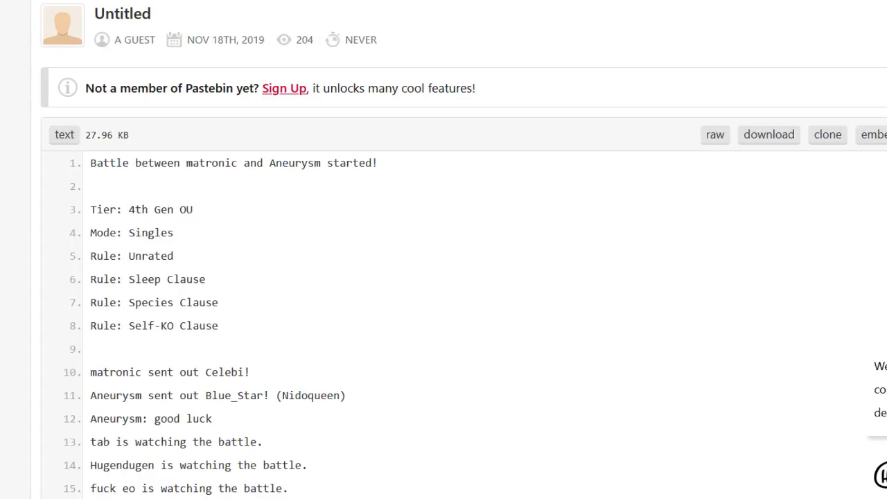
Switch to the Pastebin log of a 4th Gen OU battle and read its lead matchup and opening turns.
{"action": "scroll", "coordinate": [362, 247], "scroll_direction": "down", "scroll_amount": 1}
{"action": "scroll", "coordinate": [430, 275], "scroll_direction": "down", "scroll_amount": 4}
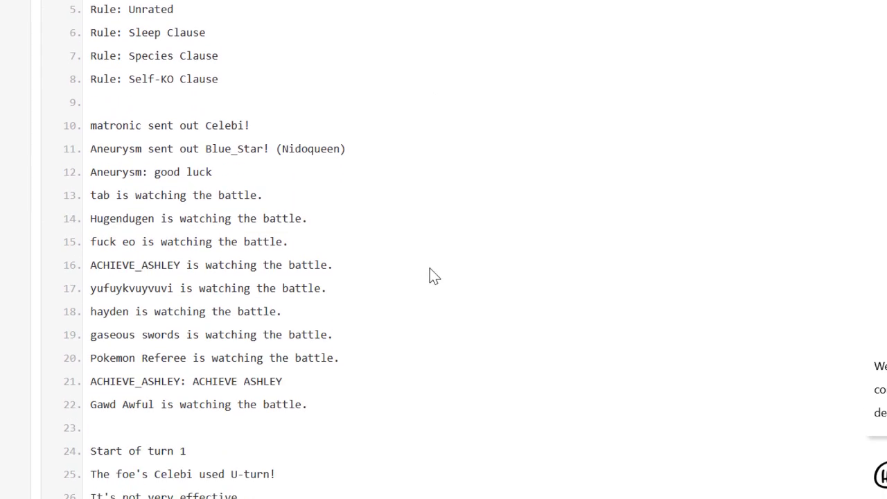
{"action": "scroll", "coordinate": [430, 275], "scroll_direction": "down", "scroll_amount": 3}
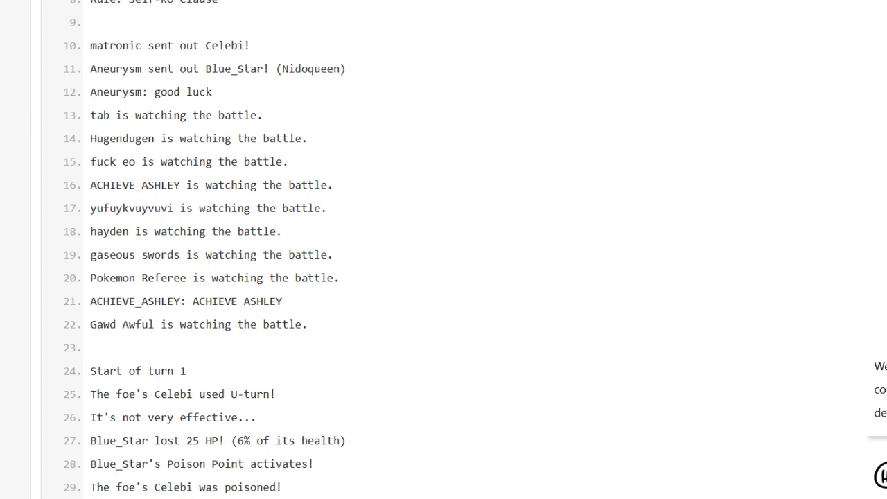
{"action": "scroll", "coordinate": [580, 171], "scroll_direction": "down", "scroll_amount": 6}
{"action": "scroll", "coordinate": [580, 171], "scroll_direction": "up", "scroll_amount": 1}
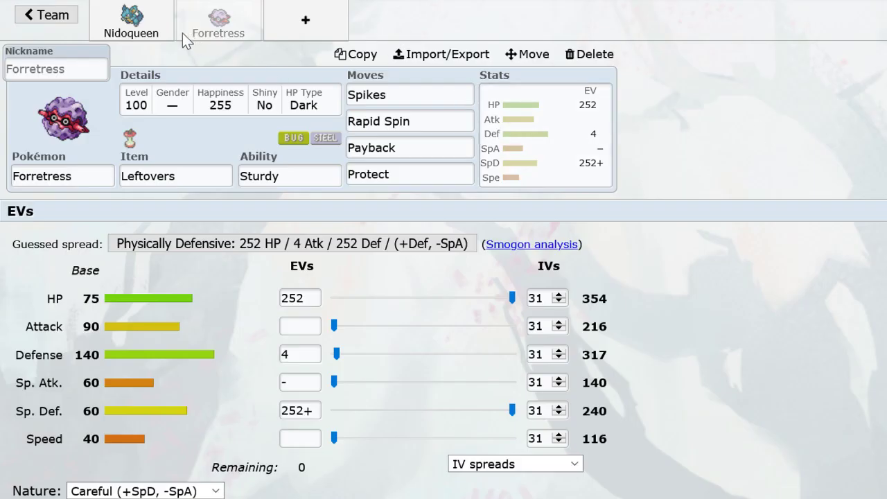
Return to the team builder and look over the Nidoqueen and Forretress sets and the empty third slot.
{"action": "left_click", "coordinate": [131, 32]}
{"action": "left_click", "coordinate": [218, 35]}
{"action": "left_click", "coordinate": [298, 22]}
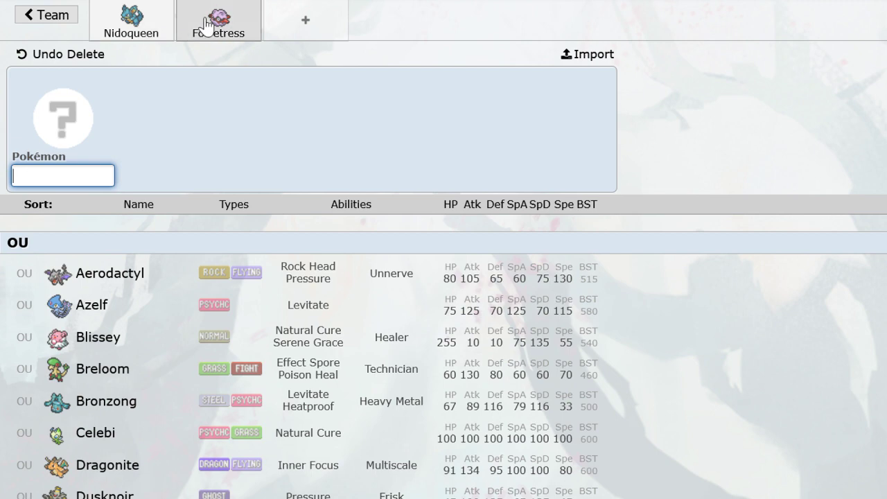
{"action": "left_click", "coordinate": [305, 19]}
{"action": "left_click", "coordinate": [218, 22]}
{"action": "left_click", "coordinate": [131, 22]}
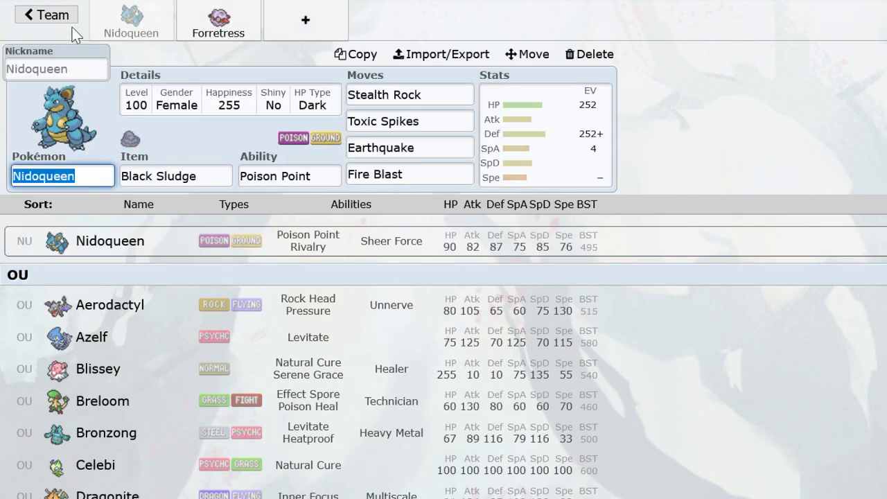
{"action": "left_click", "coordinate": [218, 22]}
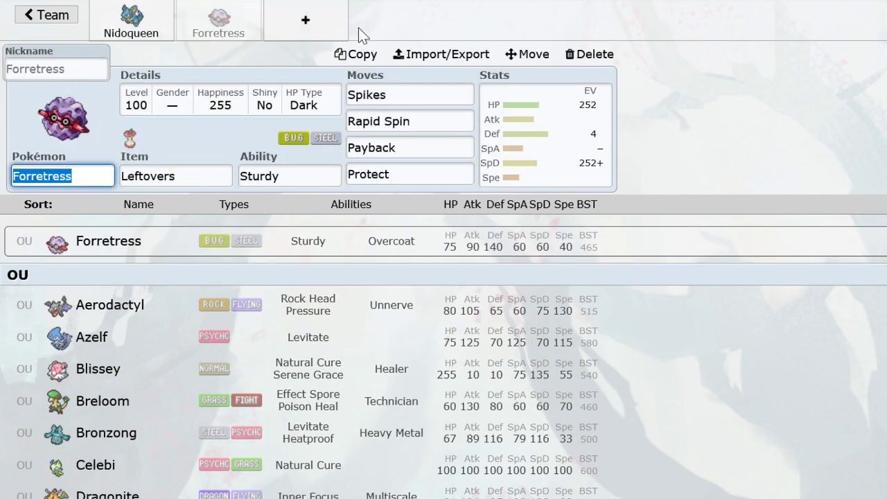
{"action": "left_click", "coordinate": [337, 24]}
{"action": "type", "text": "gy"}
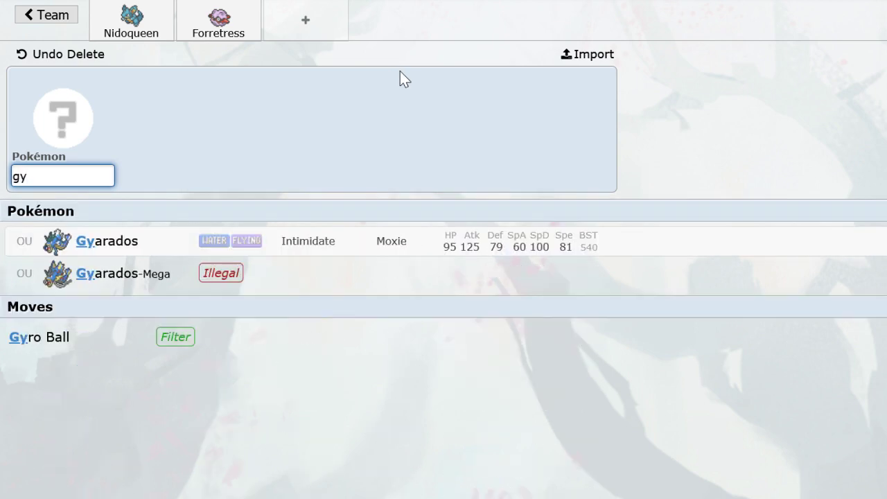
{"action": "key", "text": "BackSpace"}
{"action": "key", "text": "BackSpace"}
{"action": "left_click", "coordinate": [236, 14]}
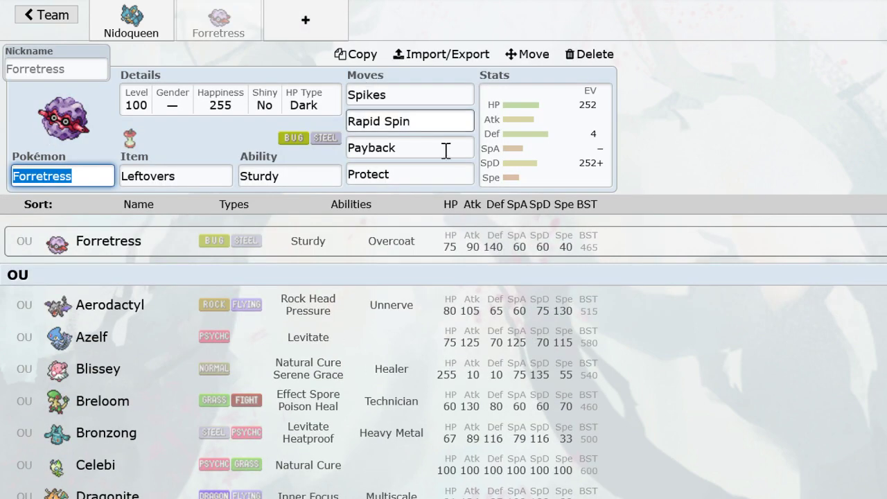
Review Forretress's fourth move and EV spread, and compare them with Nidoqueen's spread.
{"action": "left_click", "coordinate": [434, 168]}
{"action": "left_click", "coordinate": [520, 142]}
{"action": "left_click", "coordinate": [421, 170]}
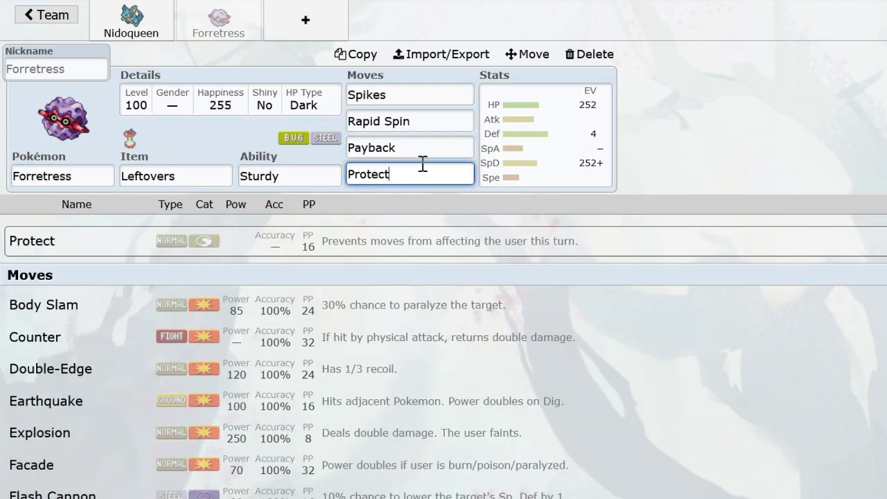
{"action": "left_click", "coordinate": [493, 160]}
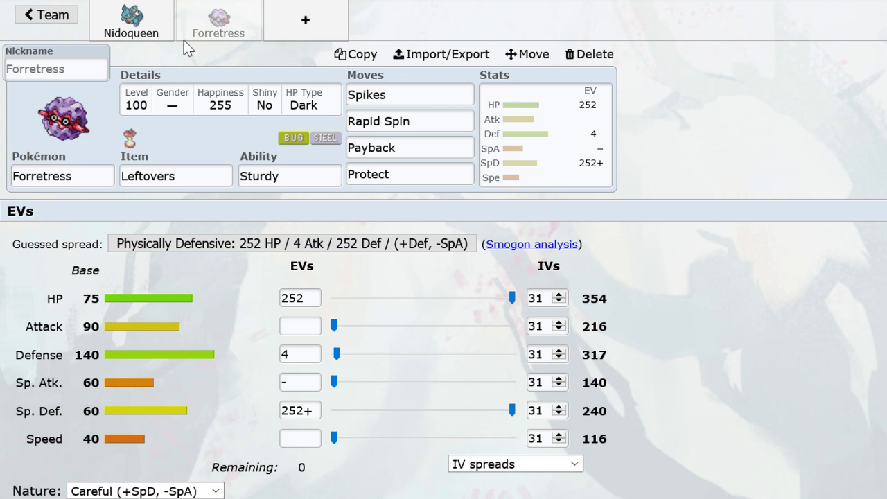
{"action": "left_click", "coordinate": [169, 30]}
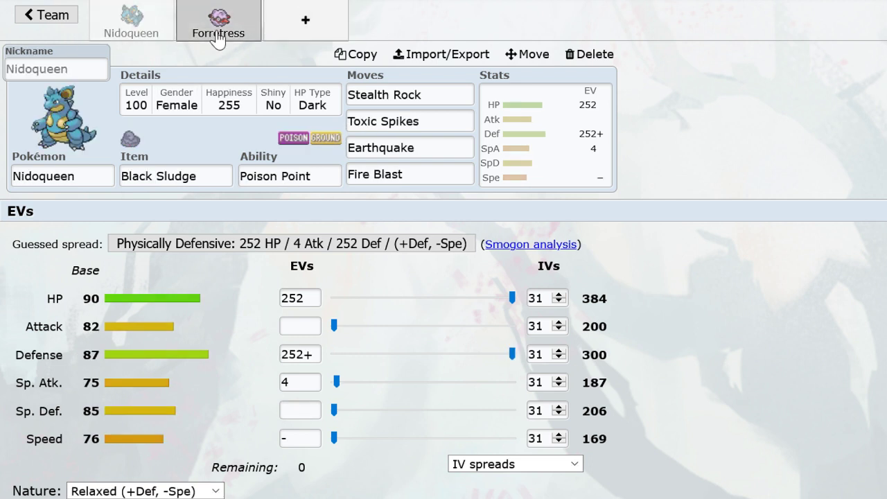
{"action": "left_click", "coordinate": [218, 42]}
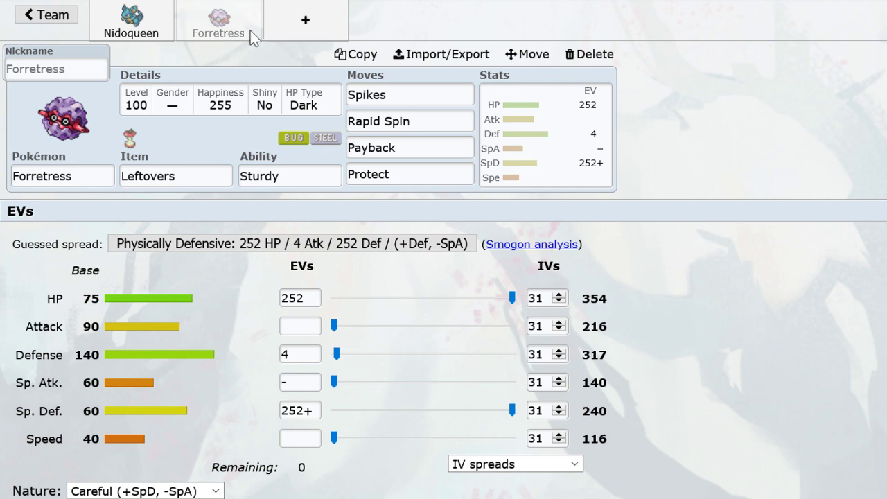
Add Gengar as the third team member and give it a Life Orb.
{"action": "left_click", "coordinate": [345, 25]}
{"action": "type", "text": "ge"}
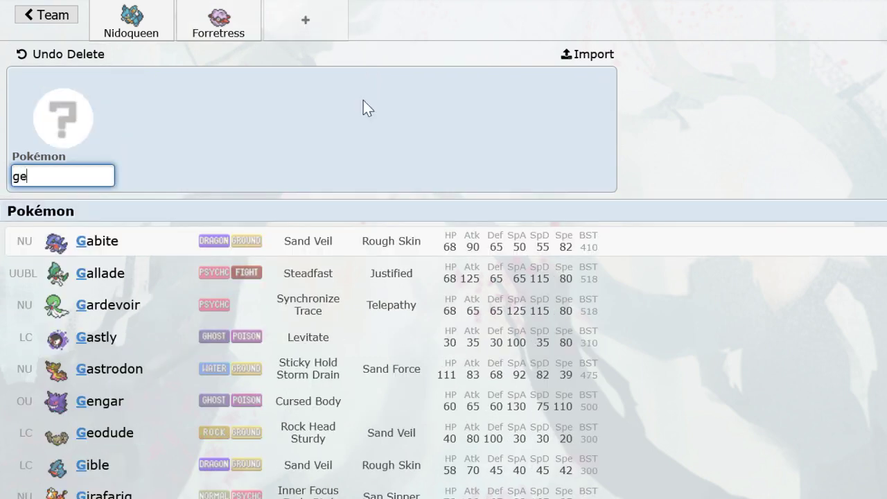
{"action": "type", "text": "ng"}
{"action": "left_click", "coordinate": [278, 240]}
{"action": "type", "text": "l"}
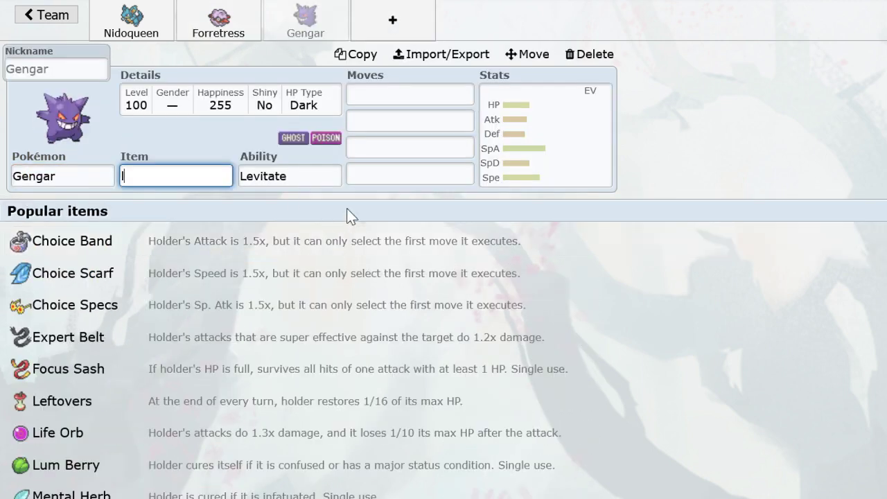
{"action": "type", "text": "ifeorb"}
{"action": "key", "text": "Return"}
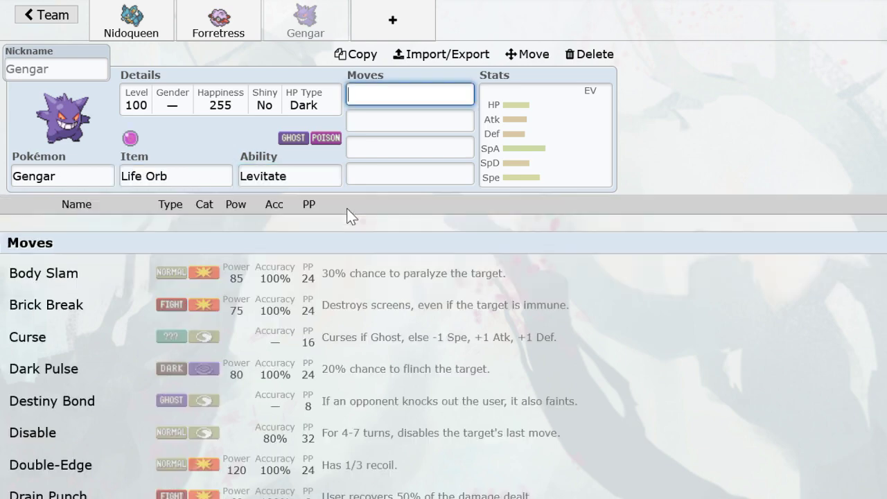
Give Gengar Substitute, Pain Split, Shadow Ball and Focus Blast, and apply the suggested Fast Special Sweeper spread.
{"action": "type", "text": "subs"}
{"action": "key", "text": "Return"}
{"action": "type", "text": "pa"}
{"action": "key", "text": "Return"}
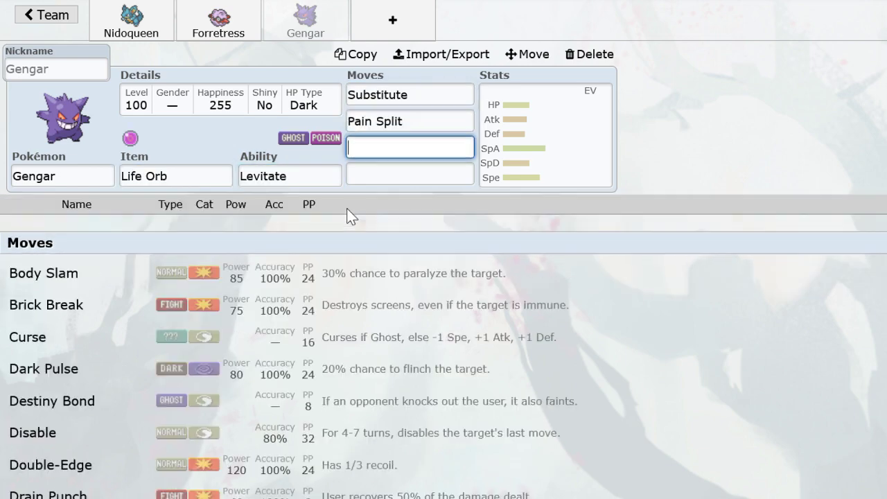
{"action": "type", "text": "shadow"}
{"action": "key", "text": "Return"}
{"action": "type", "text": "focu"}
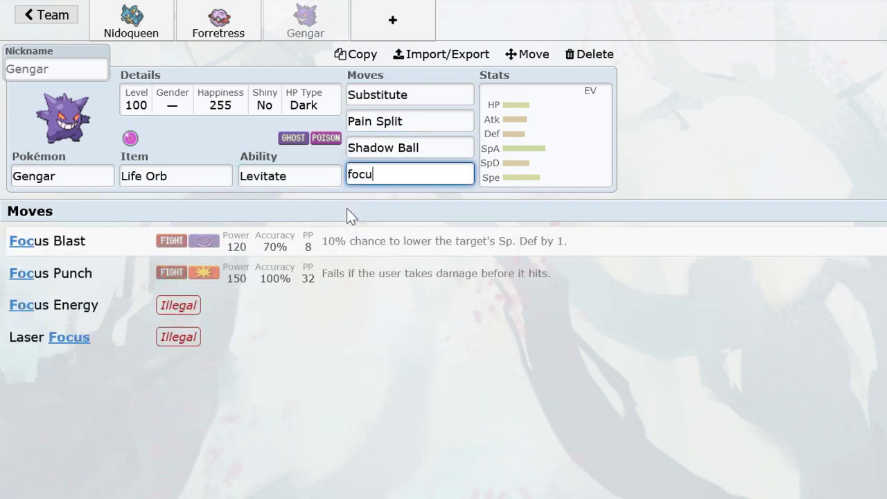
{"action": "type", "text": "b"}
{"action": "key", "text": "BackSpace"}
{"action": "type", "text": "s"}
{"action": "key", "text": "Return"}
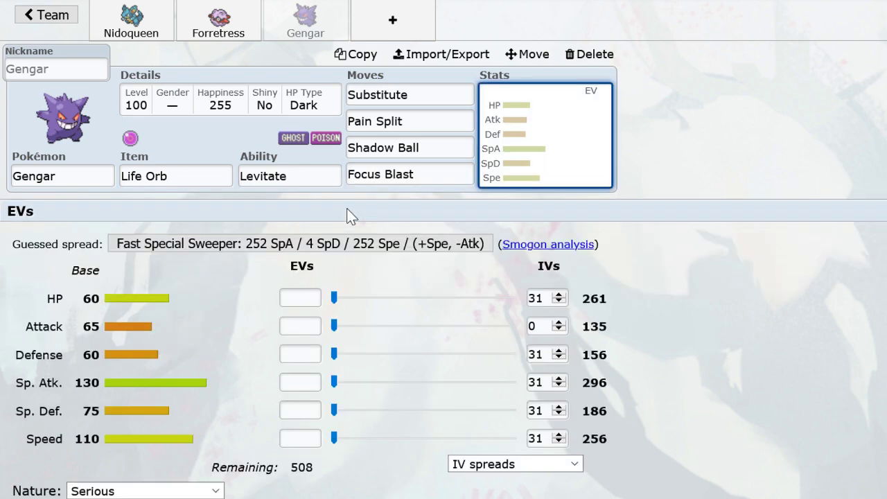
{"action": "left_click", "coordinate": [315, 244]}
Add Tyranitar as the fourth team member and give it a Choice Scarf.
{"action": "left_click", "coordinate": [388, 22]}
{"action": "type", "text": "tyr"}
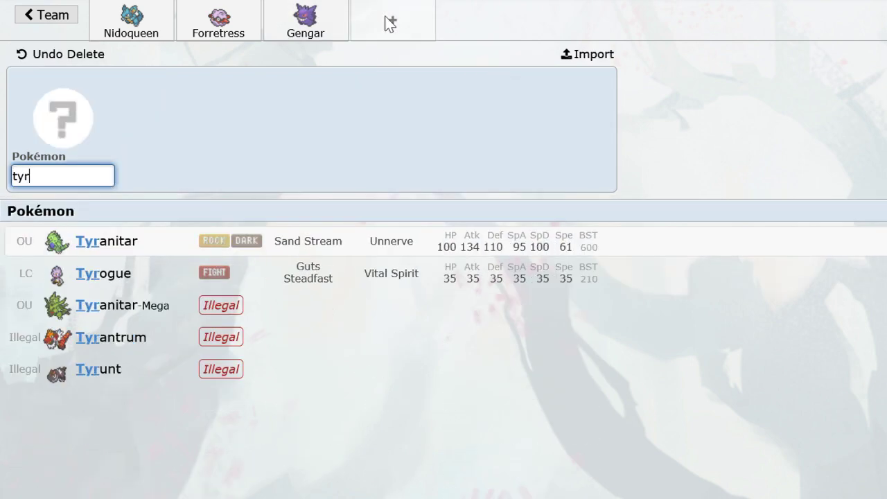
{"action": "left_click", "coordinate": [269, 241]}
{"action": "type", "text": "choice"}
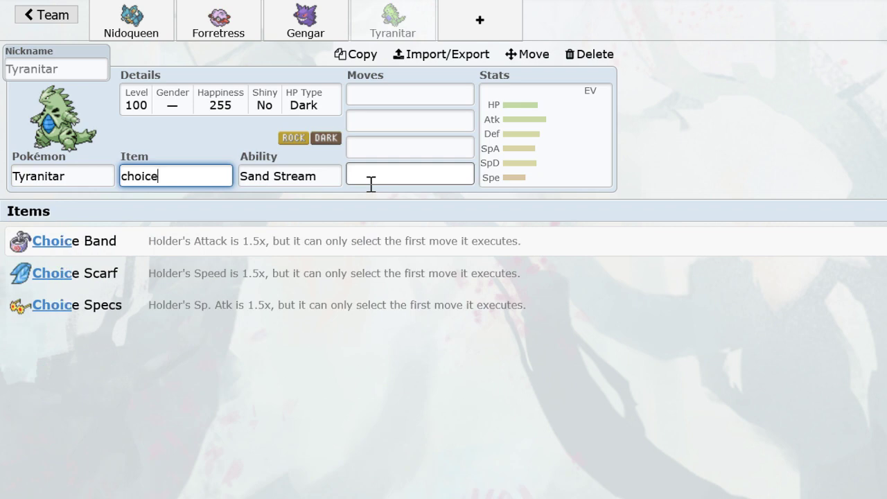
{"action": "type", "text": "sca"}
{"action": "left_click", "coordinate": [317, 249]}
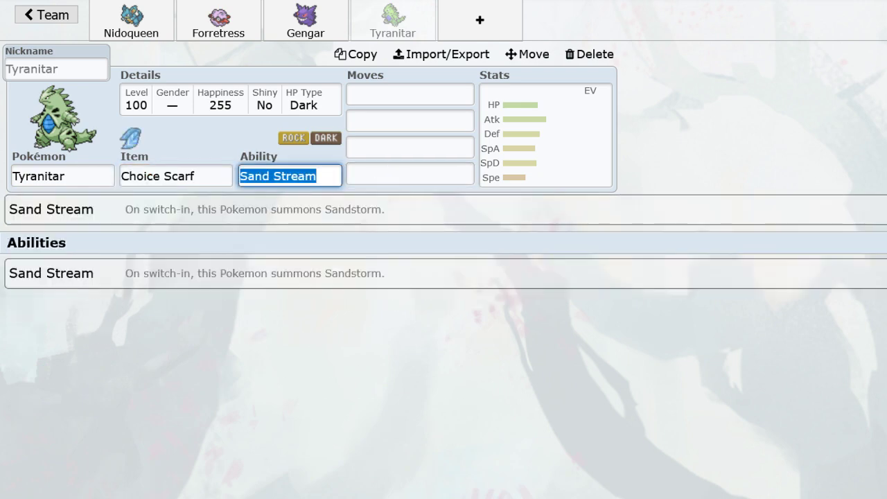
Add Raikou as the fifth team member and give it Leftovers.
{"action": "left_click", "coordinate": [515, 34]}
{"action": "type", "text": "raik"}
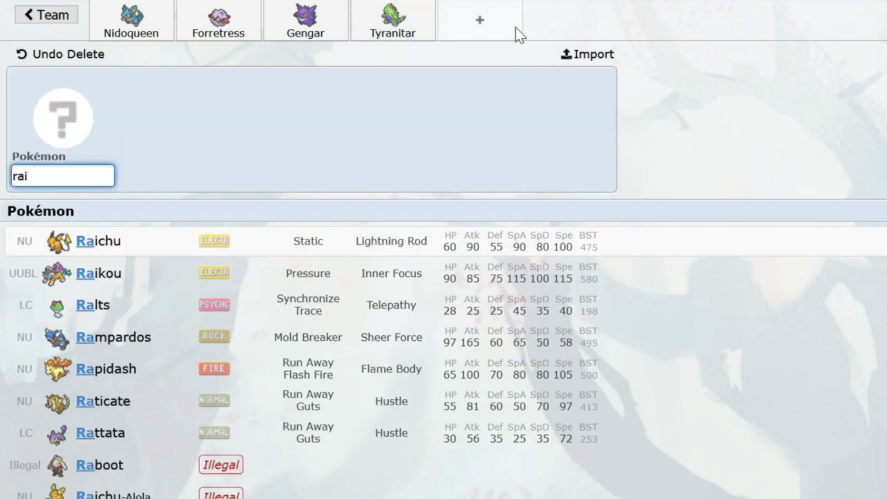
{"action": "key", "text": "Return"}
{"action": "type", "text": "left"}
{"action": "key", "text": "Return"}
Give Raikou the moves Calm Mind, Thunderbolt and Hidden Power Ice.
{"action": "type", "text": "subst"}
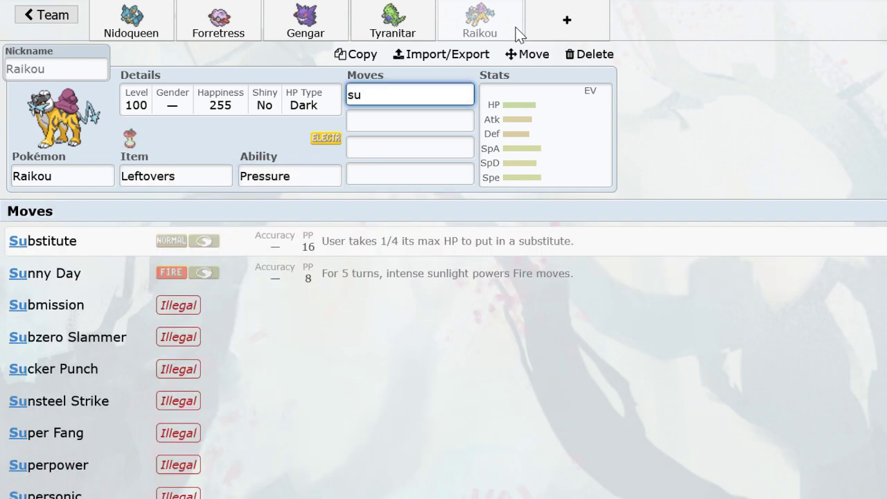
{"action": "key", "text": "BackSpace"}
{"action": "key", "text": "BackSpace"}
{"action": "key", "text": "BackSpace"}
{"action": "key", "text": "BackSpace"}
{"action": "type", "text": "calm"}
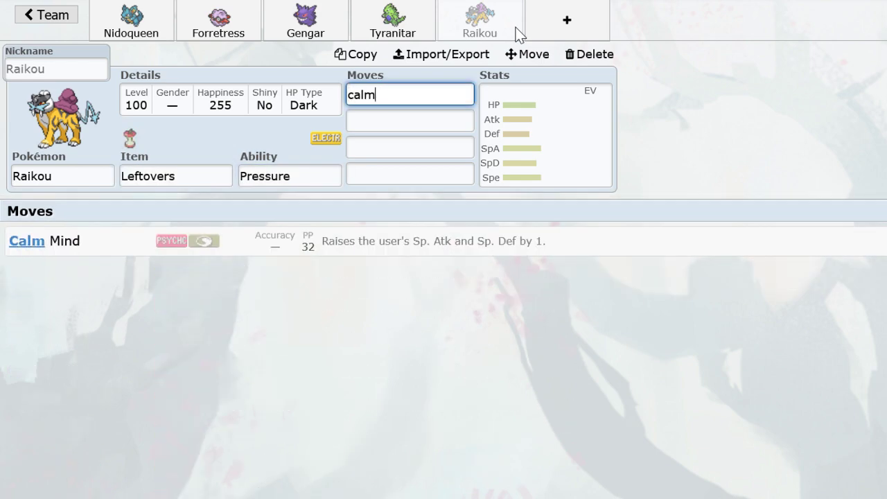
{"action": "key", "text": "Return"}
{"action": "type", "text": "thunde"}
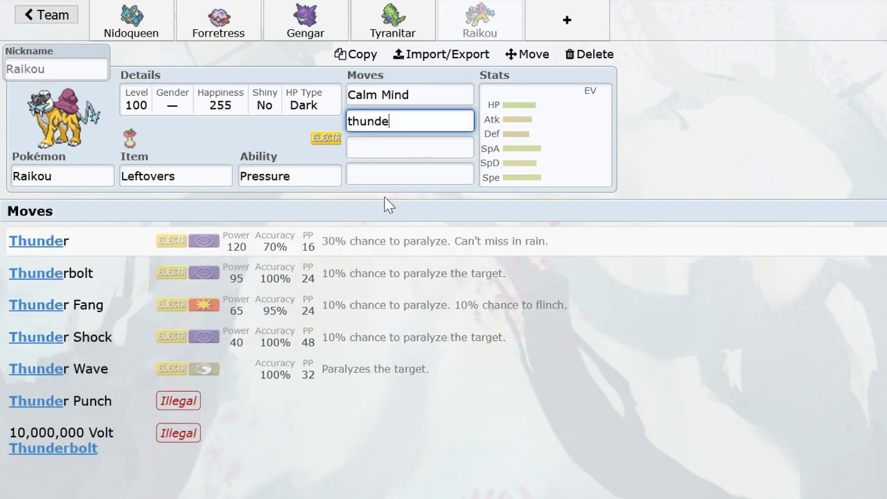
{"action": "left_click", "coordinate": [337, 290]}
{"action": "type", "text": "hiddenpowe"}
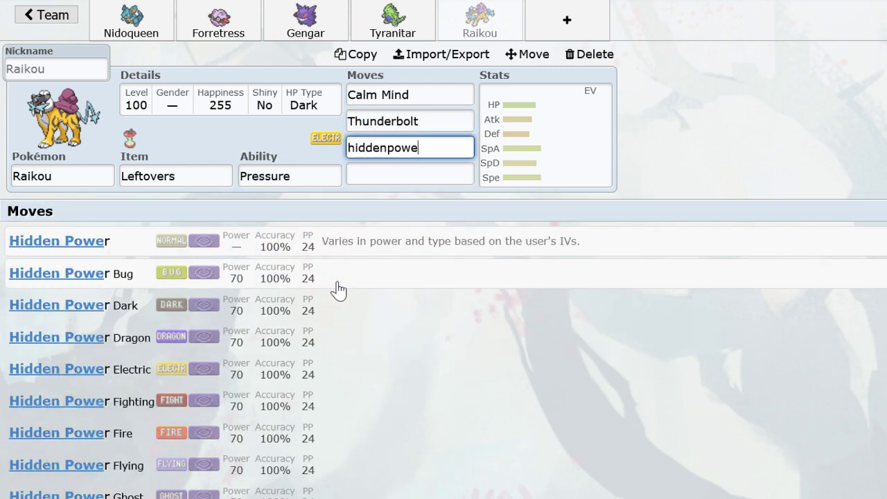
{"action": "scroll", "coordinate": [337, 291], "scroll_direction": "down", "scroll_amount": 3}
{"action": "left_click", "coordinate": [244, 353]}
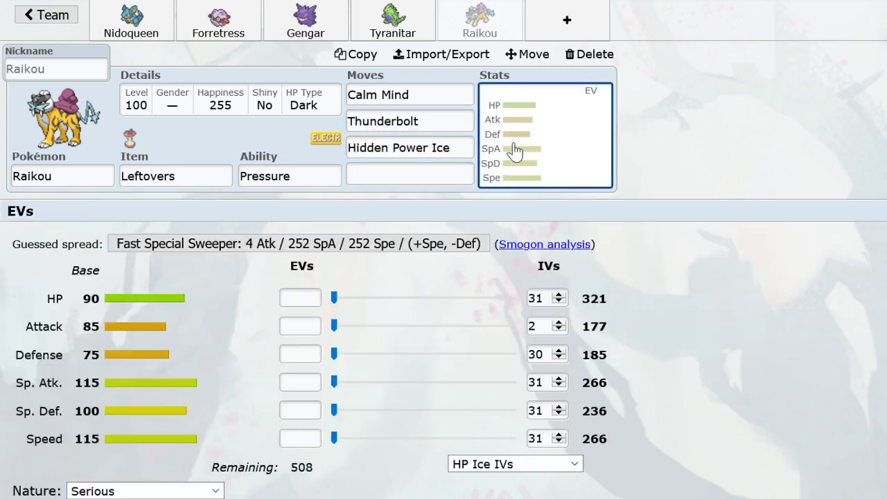
Set Raikou's EVs to 4 Defense, 252 Sp. Atk. and 252 Speed with a Timid (+Spe, -Atk) nature.
{"action": "left_click", "coordinate": [291, 244]}
{"action": "left_click_drag", "start_coordinate": [340, 336], "coordinate": [337, 356]}
{"action": "left_click", "coordinate": [193, 491]}
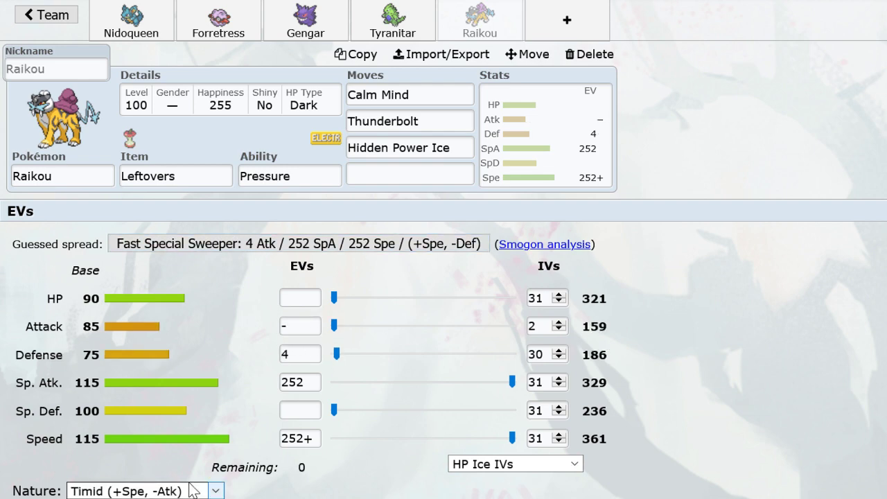
Add Suicune as the sixth team member and give it Leftovers.
{"action": "left_click", "coordinate": [577, 24]}
{"action": "type", "text": "suicun"}
{"action": "key", "text": "Return"}
{"action": "type", "text": "lefto"}
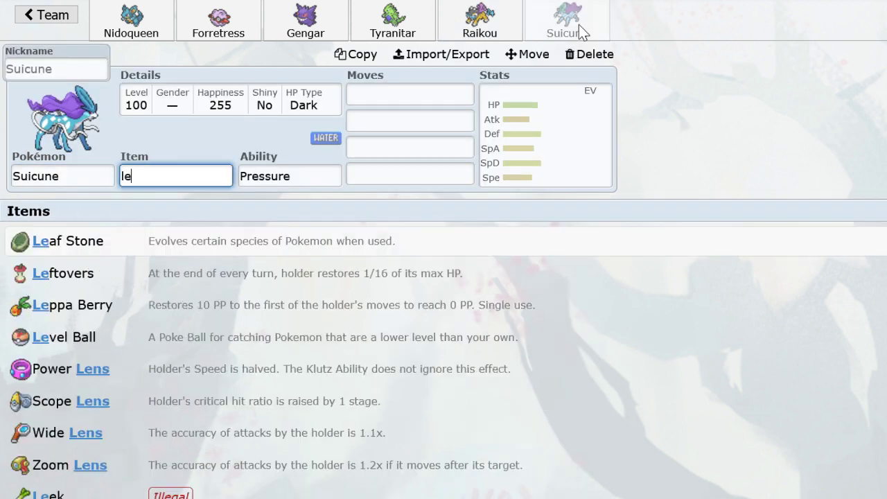
{"action": "key", "text": "Return"}
{"action": "key", "text": "Return"}
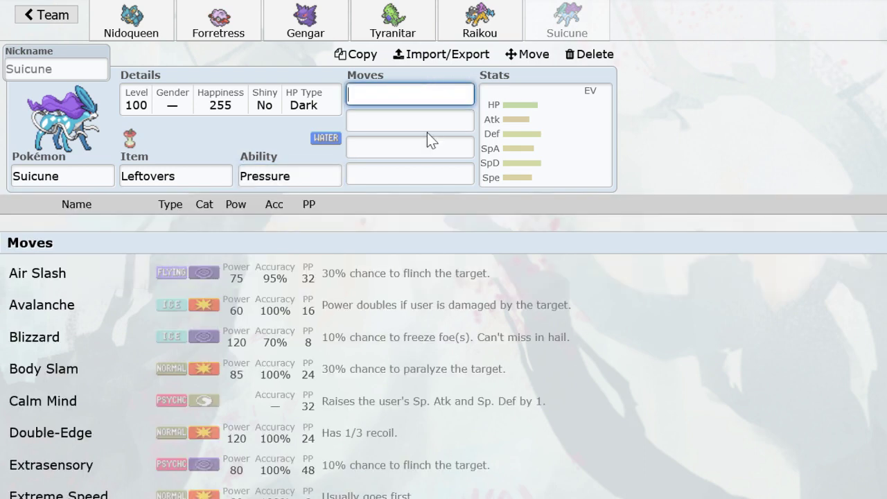
Give Suicune the moves Surf, Ice Beam, Rest and Sleep Talk.
{"action": "type", "text": "su"}
{"action": "left_click", "coordinate": [307, 298]}
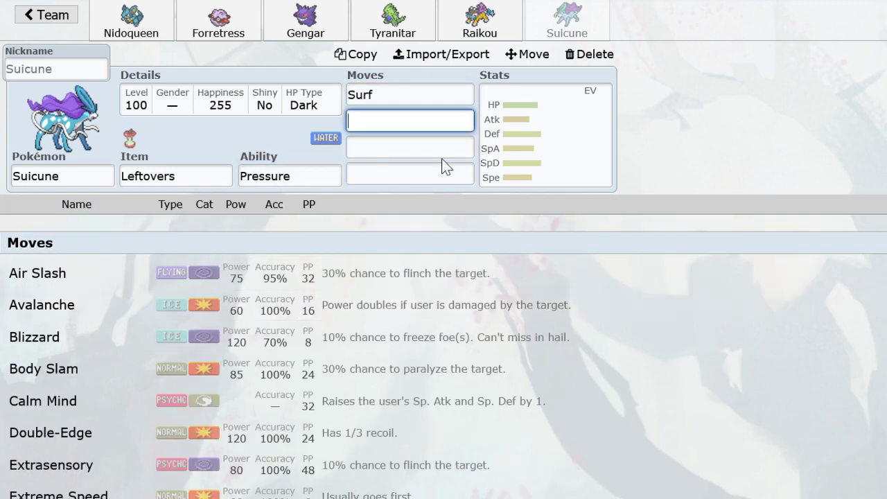
{"action": "type", "text": "Icebeam"}
{"action": "key", "text": "Return"}
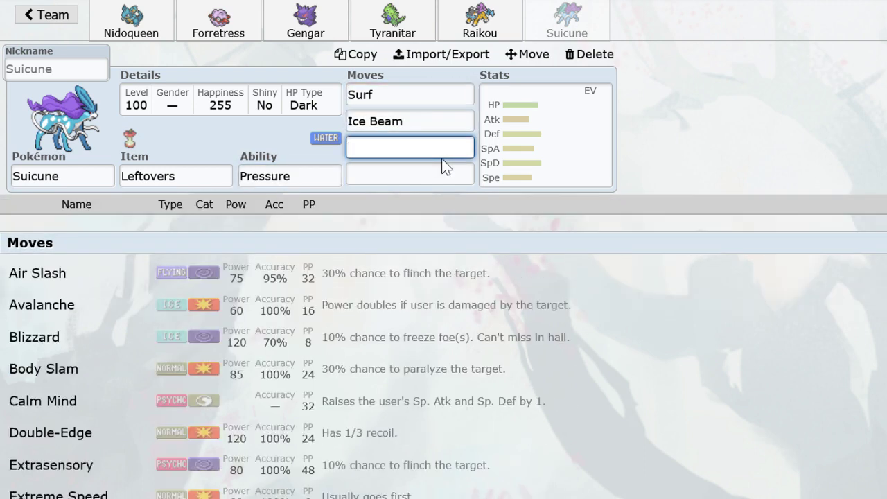
{"action": "type", "text": "rest"}
{"action": "key", "text": "Return"}
{"action": "type", "text": "lee"}
{"action": "key", "text": "BackSpace"}
{"action": "key", "text": "BackSpace"}
{"action": "key", "text": "BackSpace"}
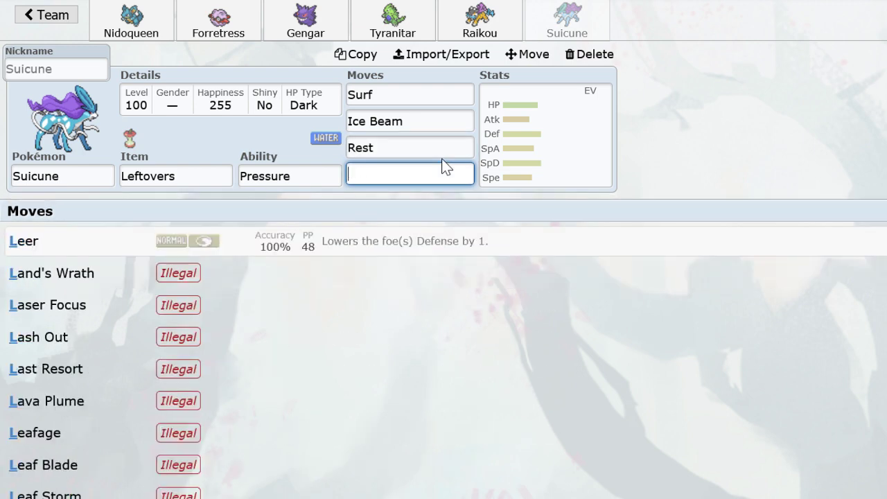
{"action": "type", "text": "sleepta"}
{"action": "key", "text": "Return"}
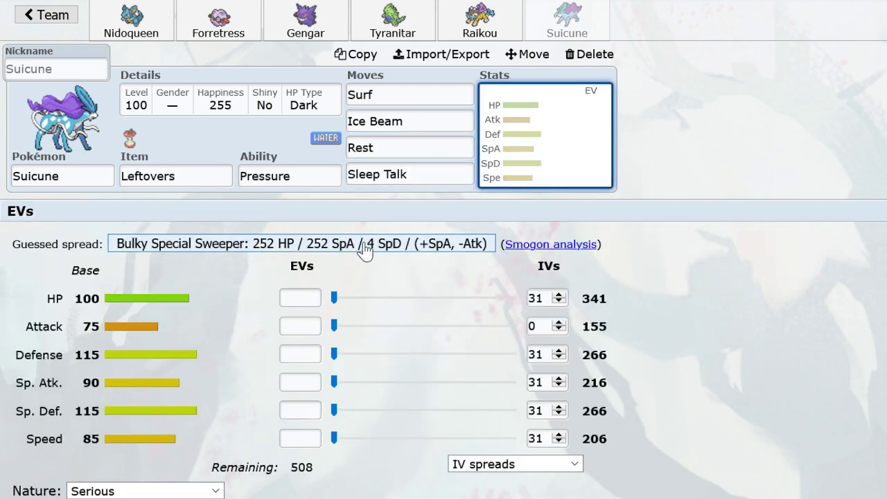
Set Suicune's EVs to 248 HP and 252 Defense with a Bold (+Def, -Atk) nature.
{"action": "left_click_drag", "start_coordinate": [335, 298], "coordinate": [510, 322]}
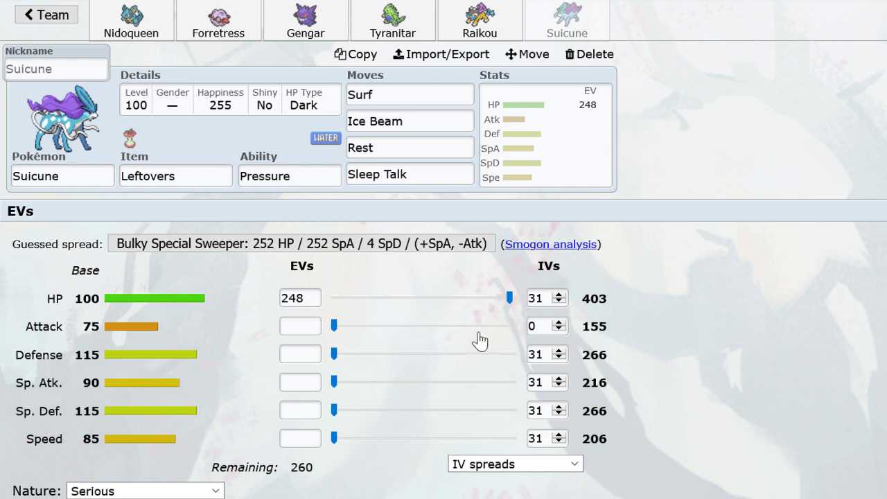
{"action": "left_click", "coordinate": [338, 355]}
{"action": "key", "text": "End"}
{"action": "left_click", "coordinate": [169, 492]}
{"action": "type", "text": "bo"}
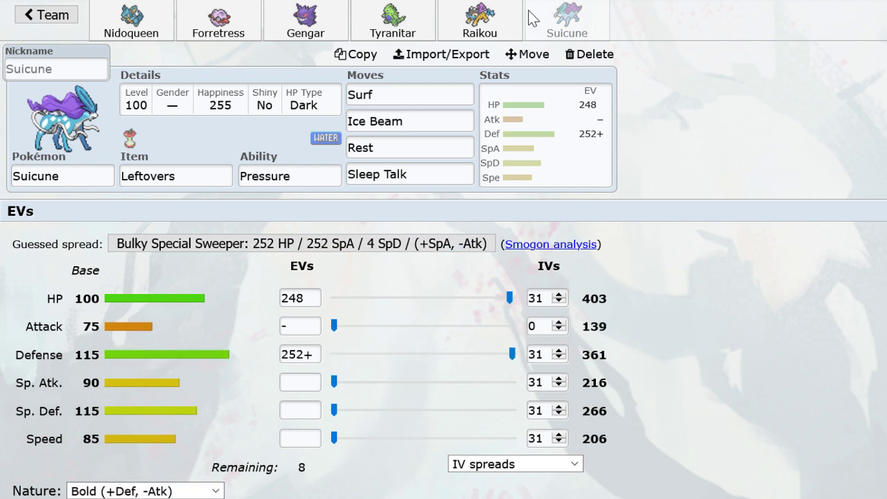
{"action": "left_click", "coordinate": [343, 416]}
{"action": "left_click", "coordinate": [149, 26]}
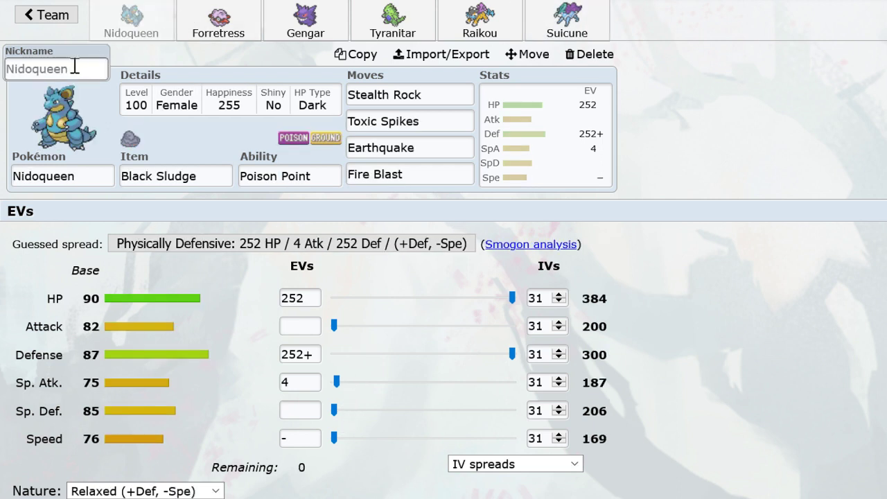
{"action": "left_click", "coordinate": [71, 67]}
{"action": "key", "text": "ctrl+b"}
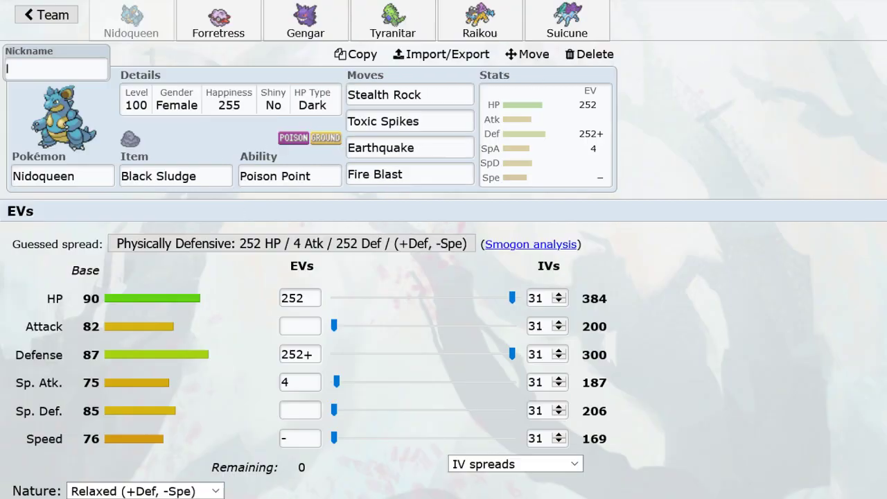
{"action": "key", "text": "ctrl+b"}
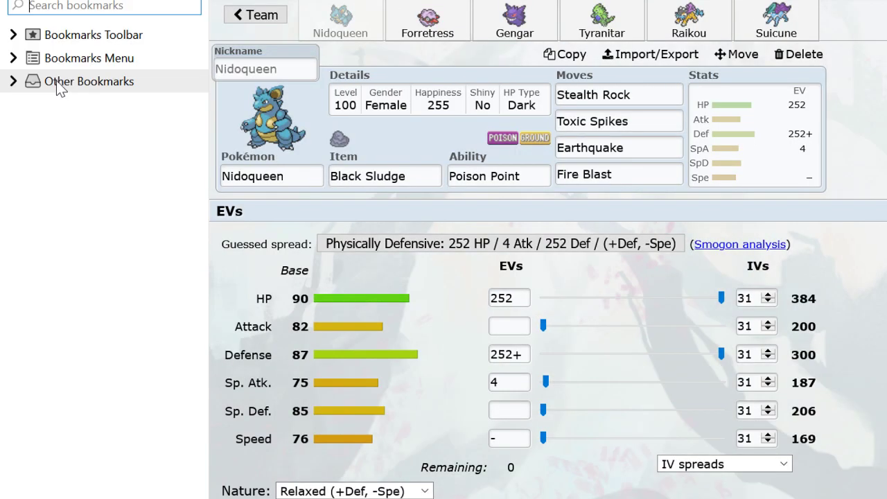
{"action": "left_click", "coordinate": [59, 82]}
{"action": "key", "text": "ctrl+b"}
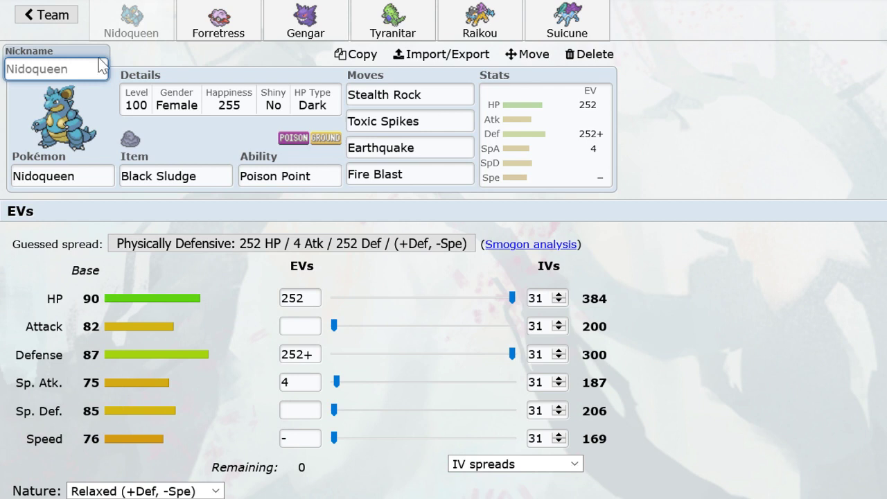
Nickname Nidoqueen Blue_Star, Suicune Aldaron and Tyranitar Go10.
{"action": "type", "text": "Blue_Star"}
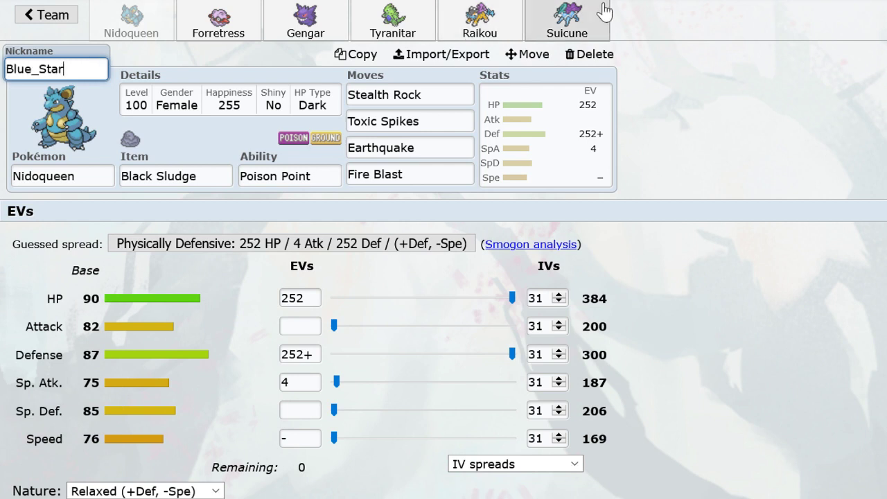
{"action": "left_click", "coordinate": [604, 13]}
{"action": "left_click", "coordinate": [78, 71]}
{"action": "type", "text": "Aldaron"}
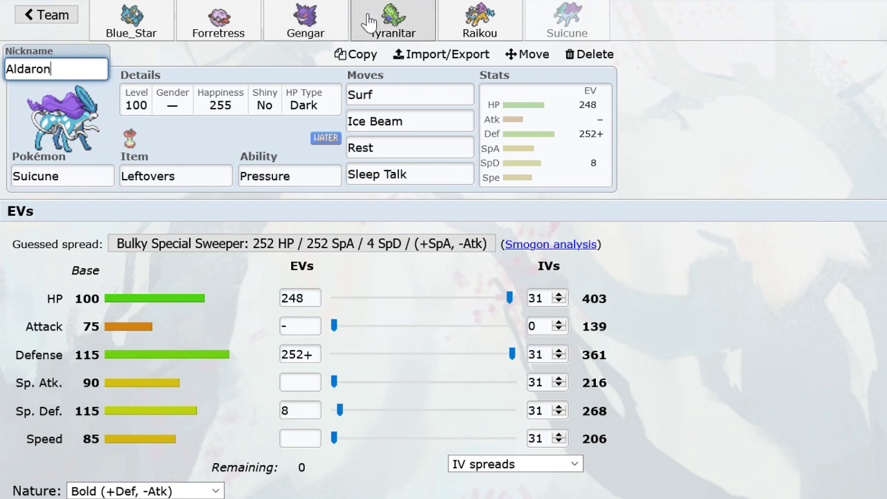
{"action": "left_click", "coordinate": [393, 20]}
{"action": "left_click", "coordinate": [70, 67]}
{"action": "type", "text": "Go10"}
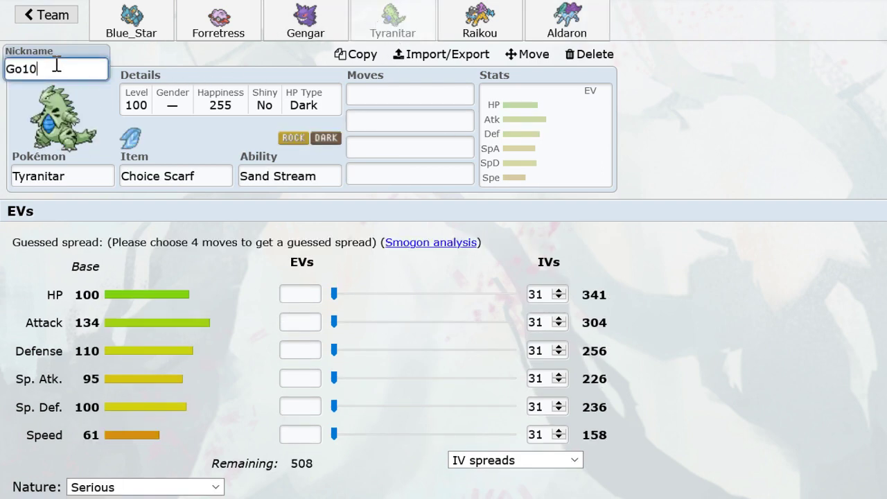
Look through the sets of Raikou, Gengar, Suicune and Tyranitar to check which members still need nicknames.
{"action": "left_click", "coordinate": [435, 18]}
{"action": "left_click", "coordinate": [472, 17]}
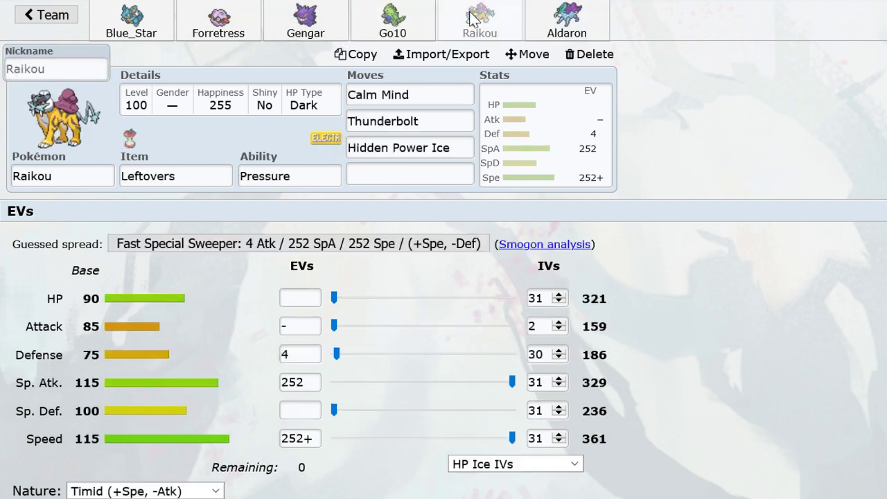
{"action": "left_click", "coordinate": [305, 18]}
{"action": "left_click", "coordinate": [432, 21]}
{"action": "left_click", "coordinate": [585, 15]}
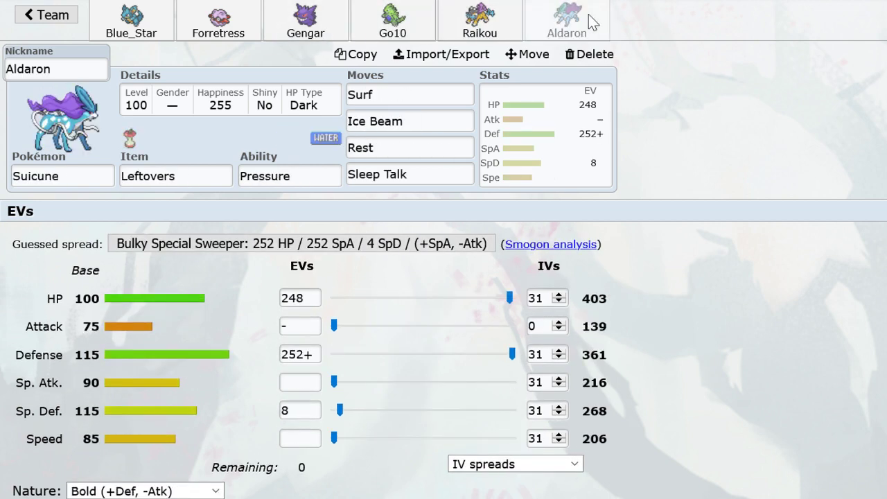
{"action": "left_click", "coordinate": [306, 19]}
{"action": "left_click", "coordinate": [475, 19]}
{"action": "left_click", "coordinate": [393, 19]}
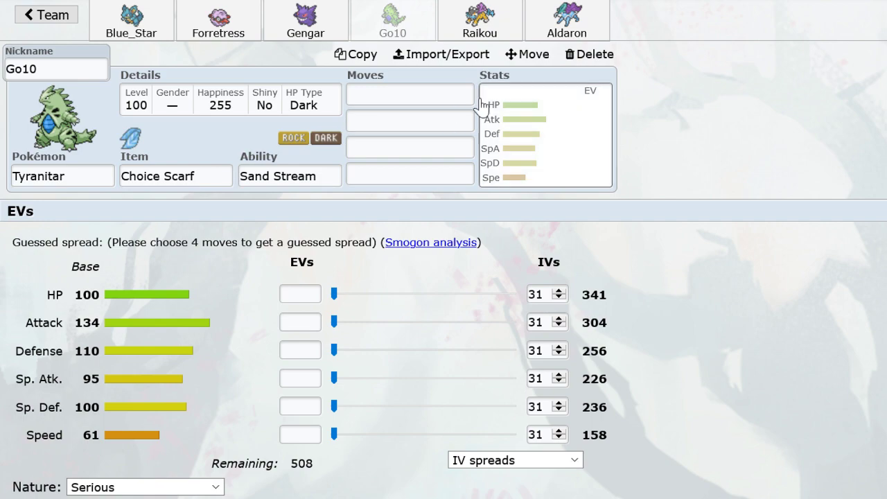
{"action": "left_click", "coordinate": [479, 21]}
{"action": "left_click", "coordinate": [393, 21]}
Find Raikou's nickname in the battle log and copy EL TIGRE into Raikou's nickname in the teambuilder.
{"action": "left_click", "coordinate": [475, 34]}
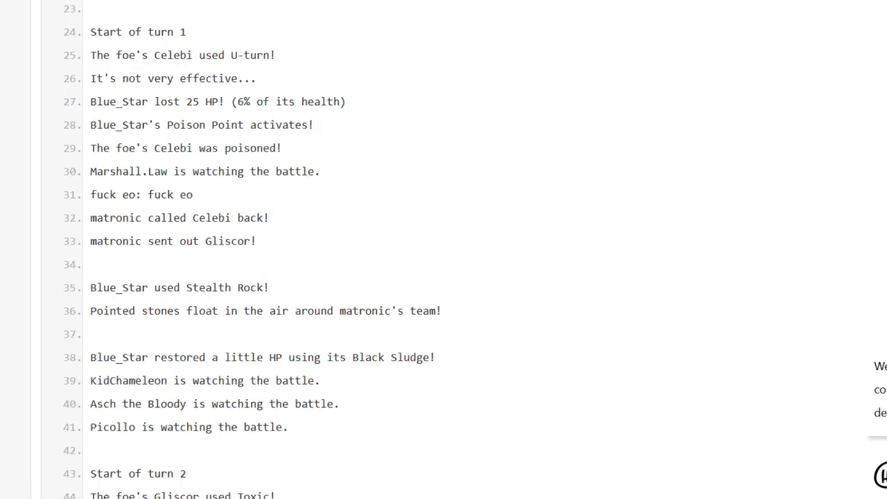
{"action": "type", "text": "kou"}
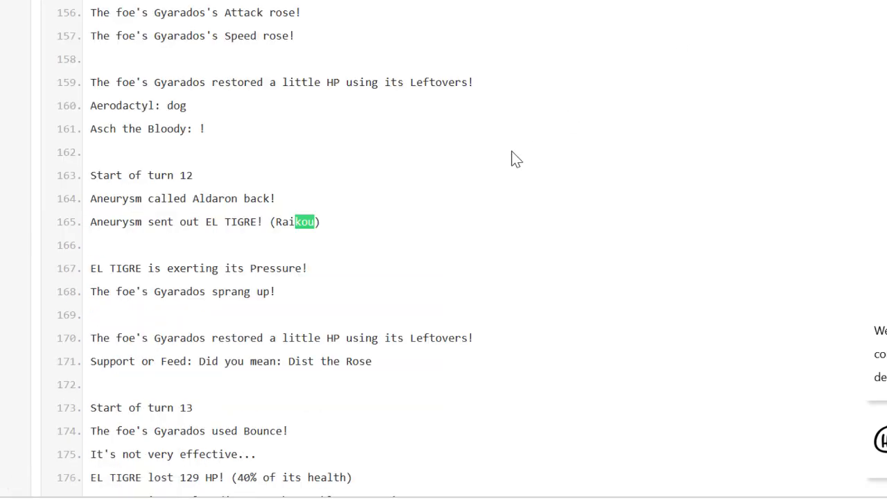
{"action": "left_click_drag", "start_coordinate": [205, 223], "coordinate": [256, 216]}
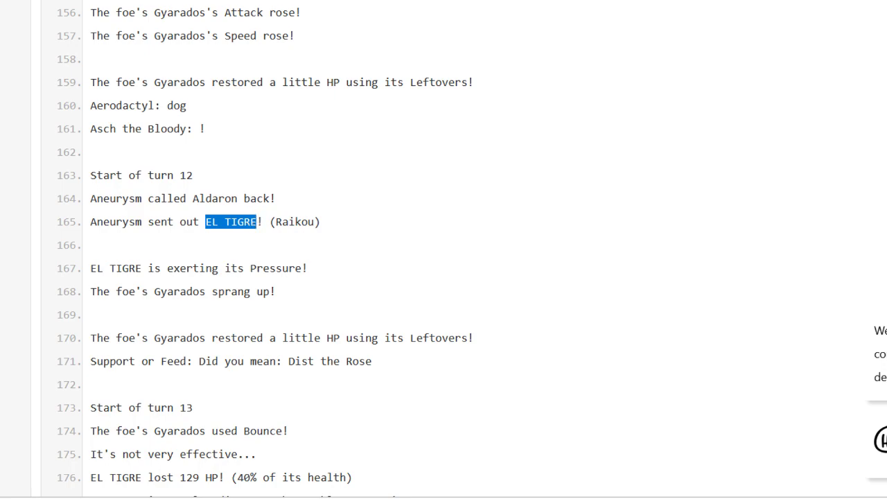
{"action": "key", "text": "ctrl+c"}
{"action": "key", "text": "alt+Tab"}
{"action": "left_click", "coordinate": [64, 52]}
{"action": "key", "text": "ctrl+v"}
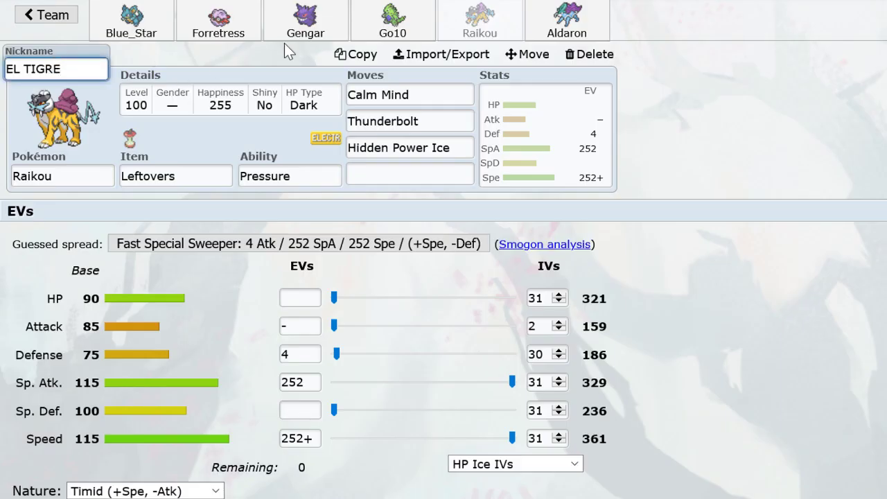
Nickname Forretress Hugendugen and Gengar Ojama.
{"action": "left_click", "coordinate": [218, 24]}
{"action": "left_click", "coordinate": [54, 70]}
{"action": "type", "text": "Hug"}
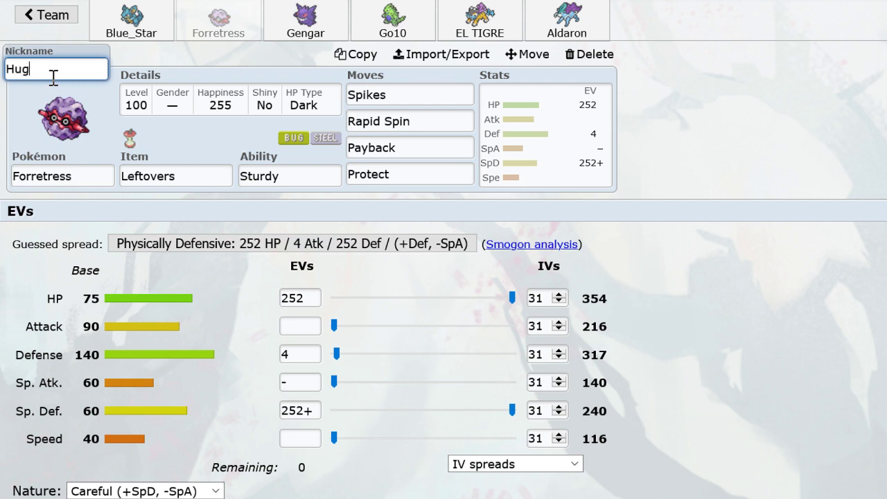
{"action": "type", "text": "endugen"}
{"action": "left_click", "coordinate": [306, 24]}
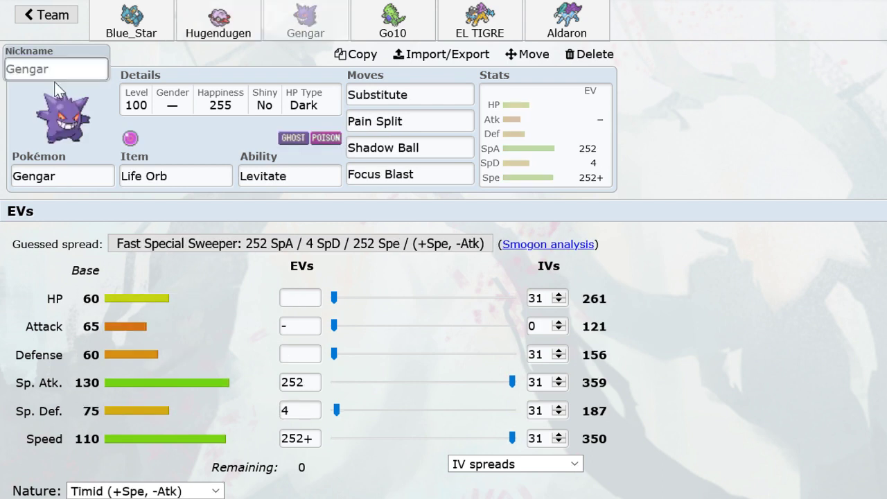
{"action": "left_click", "coordinate": [62, 67]}
{"action": "type", "text": "Ojama"}
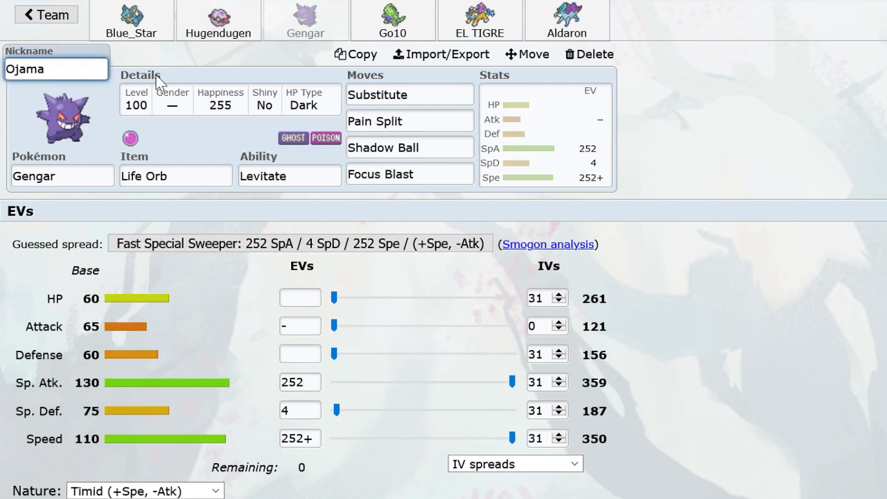
Review the sets of Gengar, Nidoqueen, Raikou and Suicune in the nicknamed team.
{"action": "left_click", "coordinate": [373, 122]}
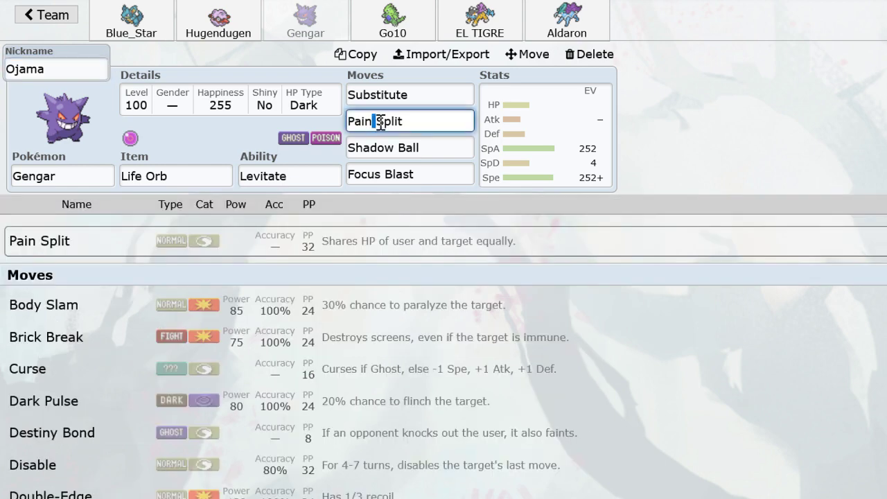
{"action": "left_click", "coordinate": [184, 22]}
{"action": "left_click", "coordinate": [109, 38]}
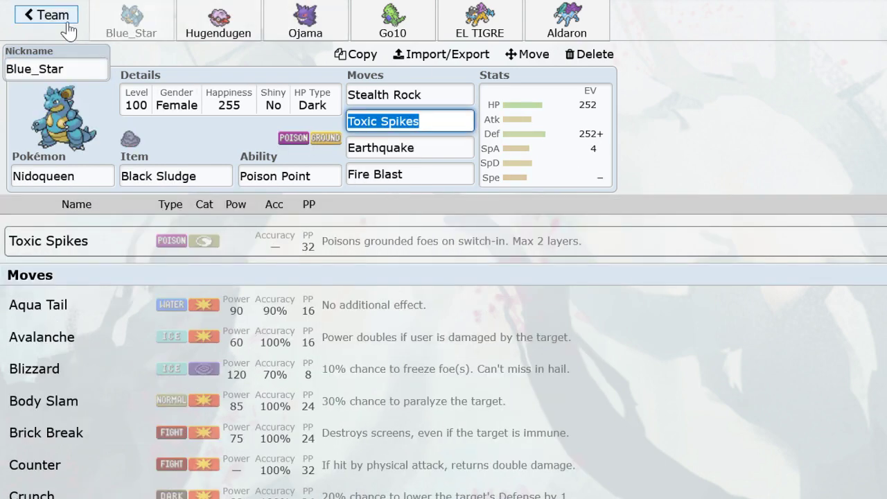
{"action": "left_click", "coordinate": [64, 21]}
{"action": "left_click", "coordinate": [561, 208]}
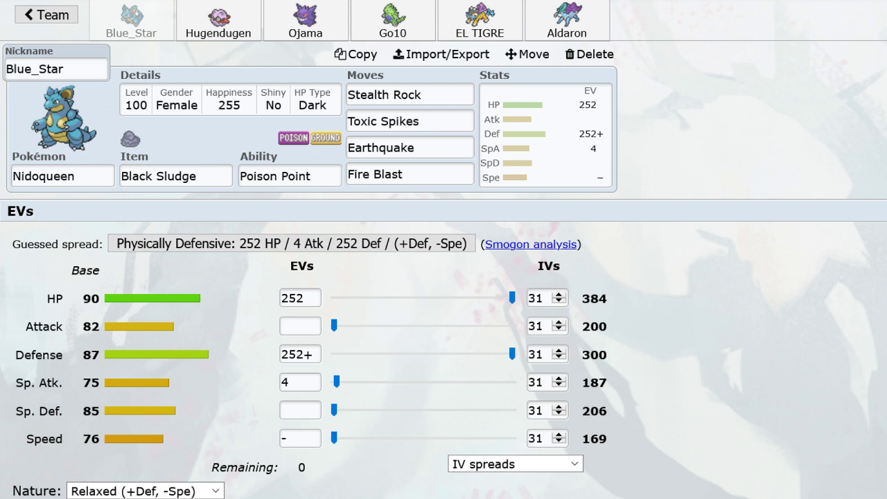
{"action": "left_click", "coordinate": [488, 29]}
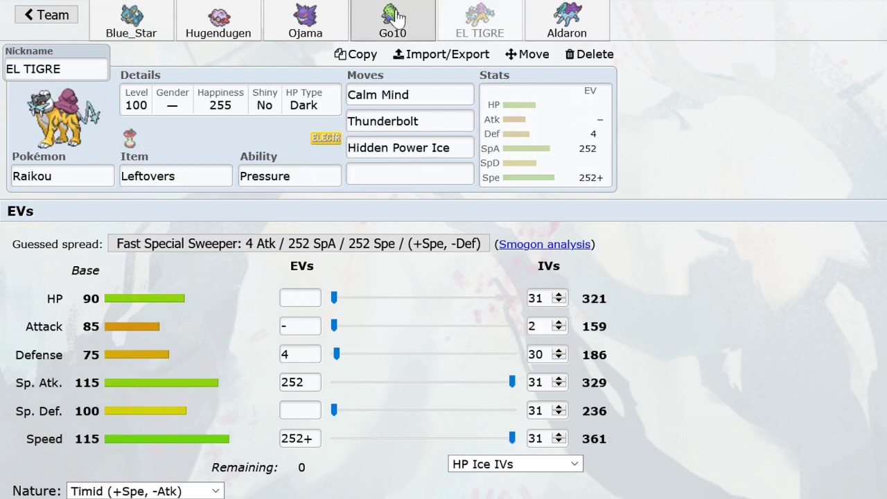
{"action": "left_click", "coordinate": [560, 25]}
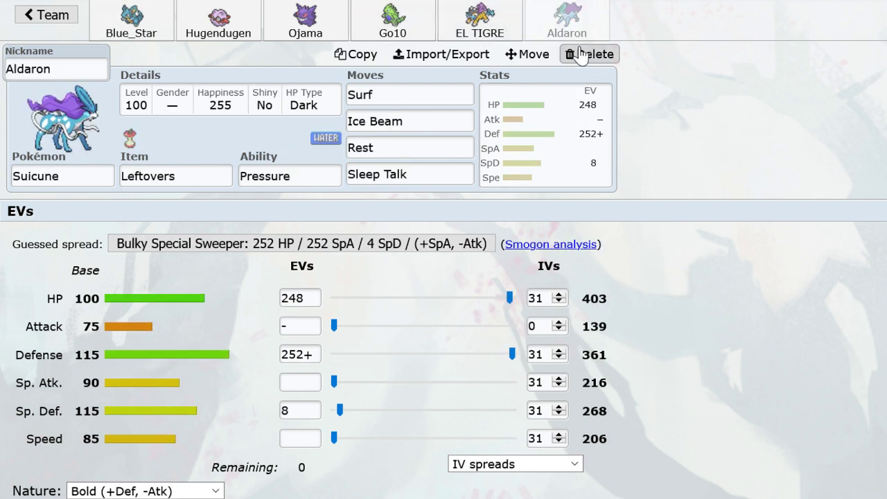
{"action": "left_click", "coordinate": [492, 29]}
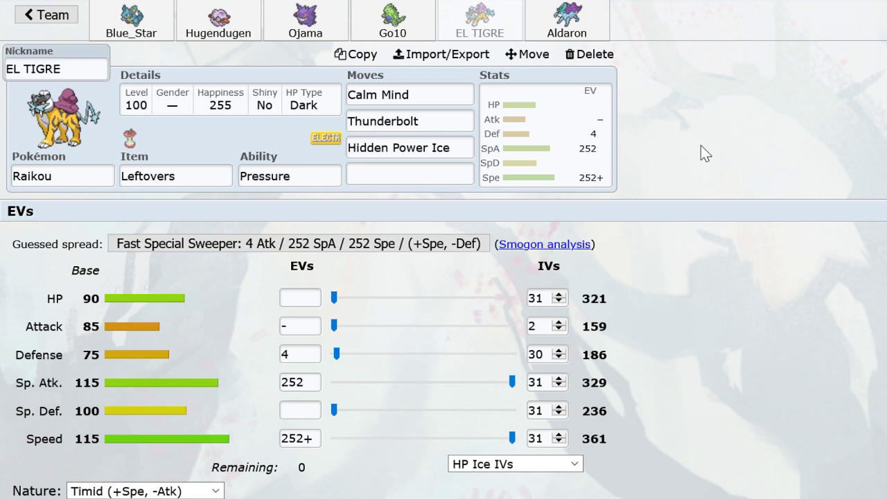
Delete all six members, from Raikou and Suicune back to Nidoqueen, to empty the team.
{"action": "left_click", "coordinate": [590, 54]}
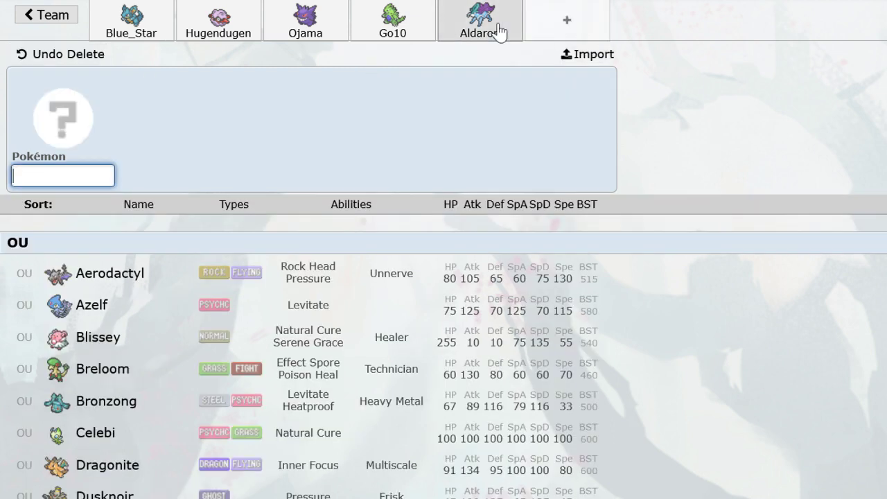
{"action": "left_click", "coordinate": [496, 27]}
{"action": "left_click", "coordinate": [589, 54]}
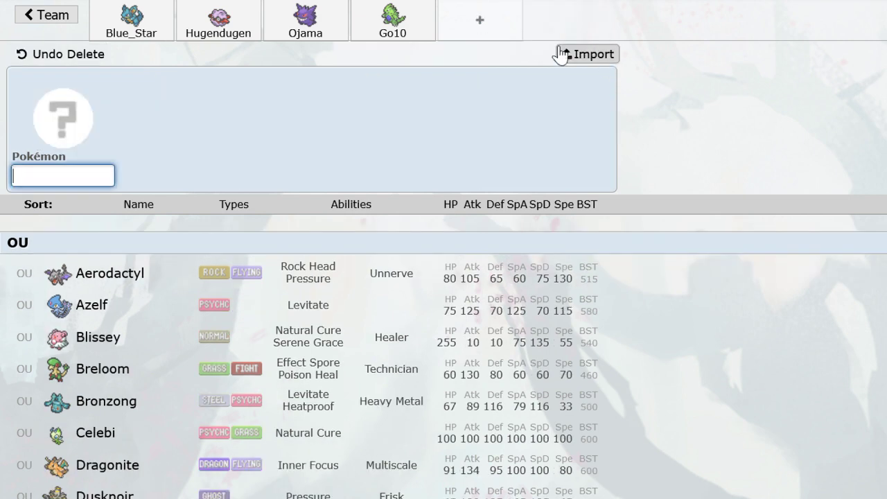
{"action": "left_click", "coordinate": [393, 27]}
{"action": "left_click", "coordinate": [589, 54]}
{"action": "left_click", "coordinate": [296, 38]}
{"action": "left_click", "coordinate": [589, 54]}
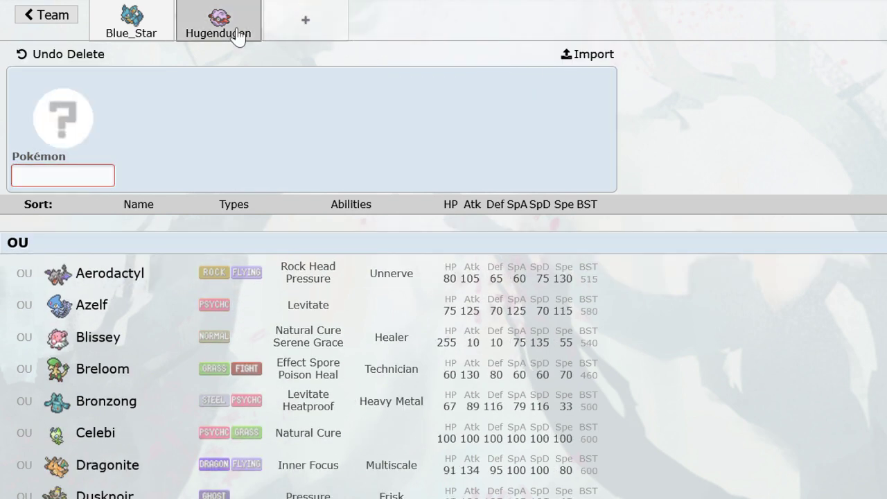
{"action": "left_click", "coordinate": [235, 32]}
{"action": "left_click", "coordinate": [589, 55]}
{"action": "left_click", "coordinate": [150, 23]}
{"action": "left_click", "coordinate": [590, 54]}
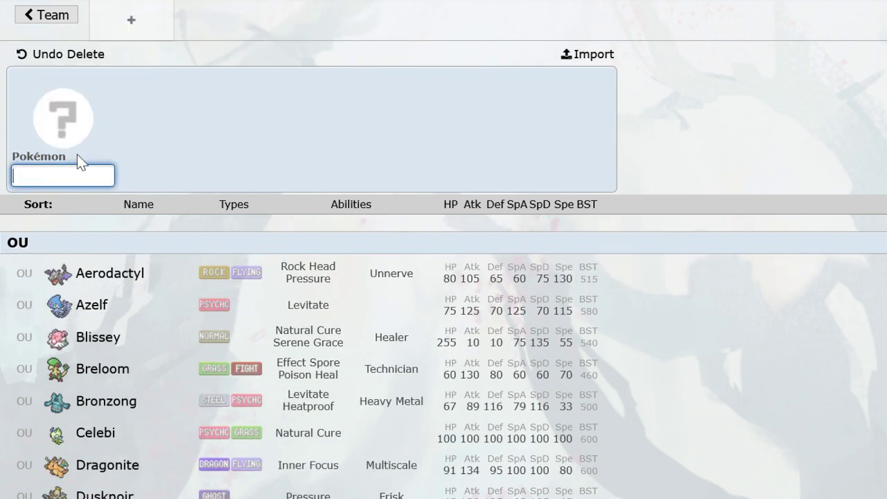
Add Metagross to the empty team with Stealth Rock as its first move and Leftovers as its item.
{"action": "type", "text": "met"}
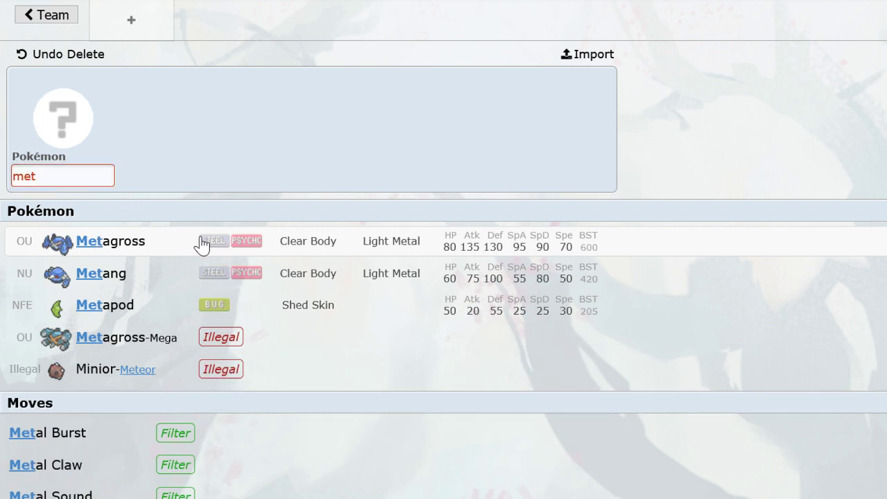
{"action": "left_click", "coordinate": [201, 242]}
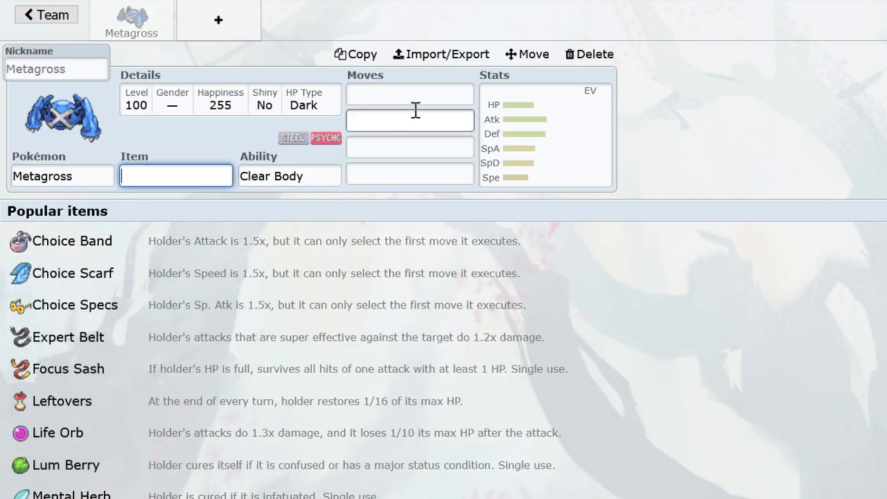
{"action": "left_click", "coordinate": [390, 104]}
{"action": "type", "text": "stealth"}
{"action": "key", "text": "Return"}
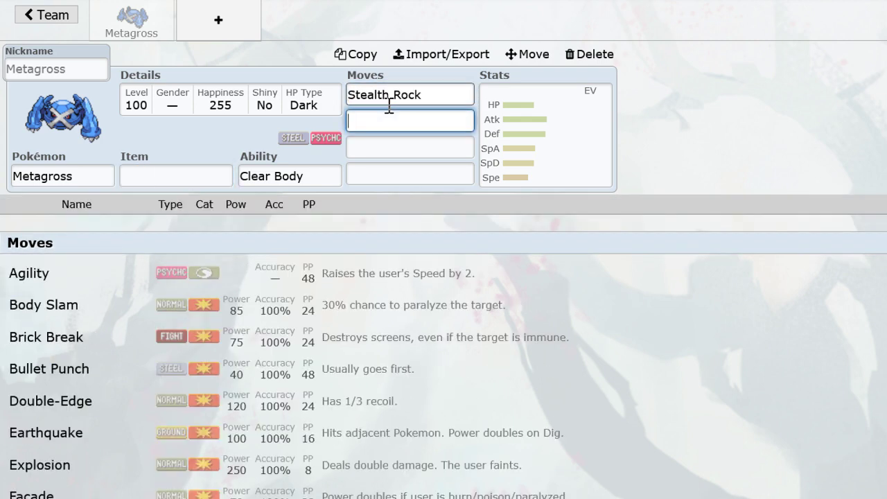
{"action": "left_click", "coordinate": [199, 176]}
{"action": "type", "text": "lefto"}
{"action": "key", "text": "Return"}
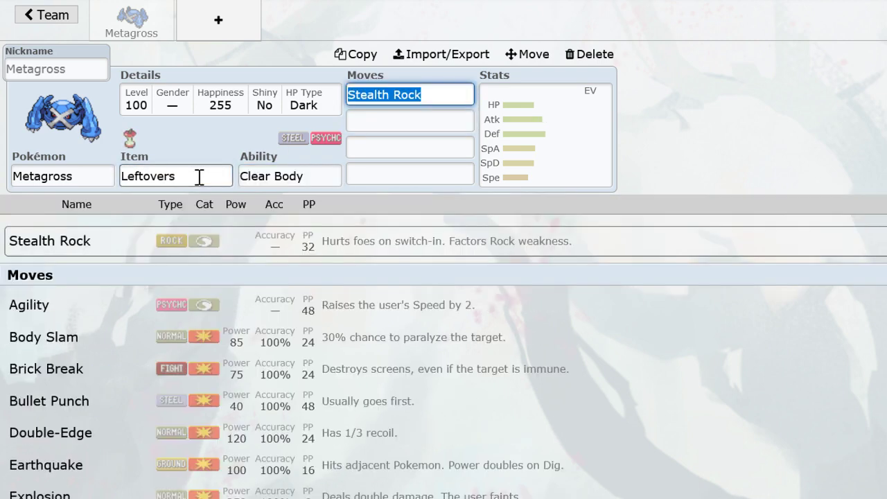
Give Metagross Explosion as its second move.
{"action": "type", "text": "m"}
{"action": "key", "text": "BackSpace"}
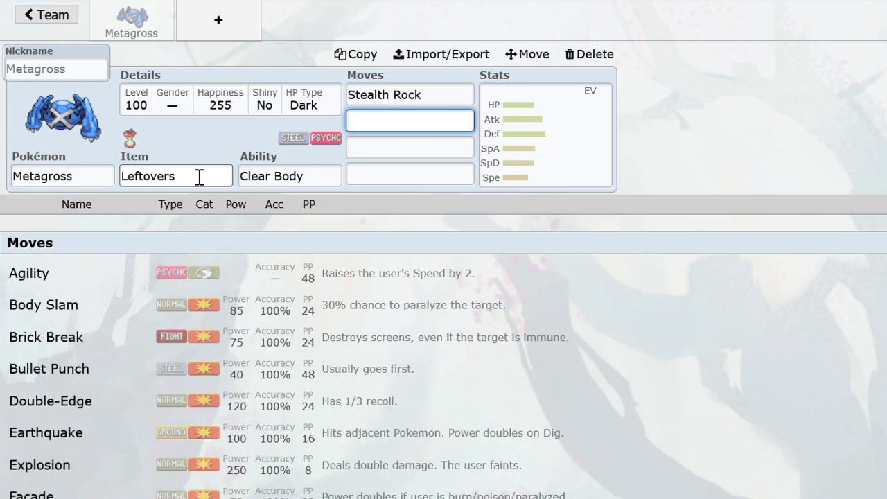
{"action": "type", "text": "expl"}
{"action": "key", "text": "Return"}
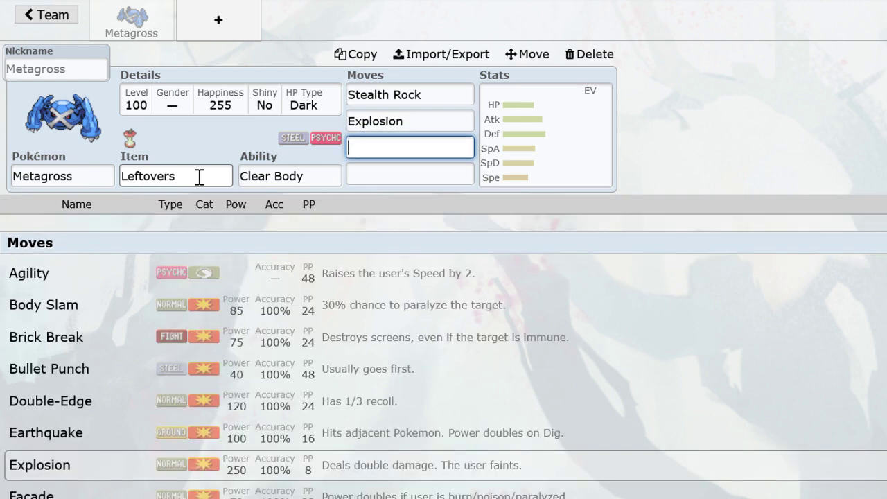
Set Metagross's HP EVs to 252 and its nature to Adamant (+Atk, -SpA).
{"action": "left_click", "coordinate": [492, 178]}
{"action": "left_click_drag", "start_coordinate": [392, 297], "coordinate": [643, 306]}
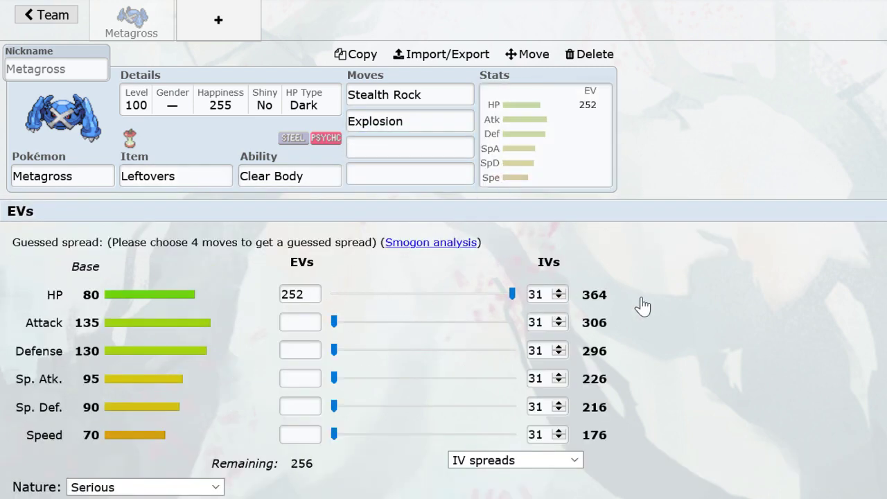
{"action": "left_click", "coordinate": [198, 485]}
{"action": "key", "text": "a"}
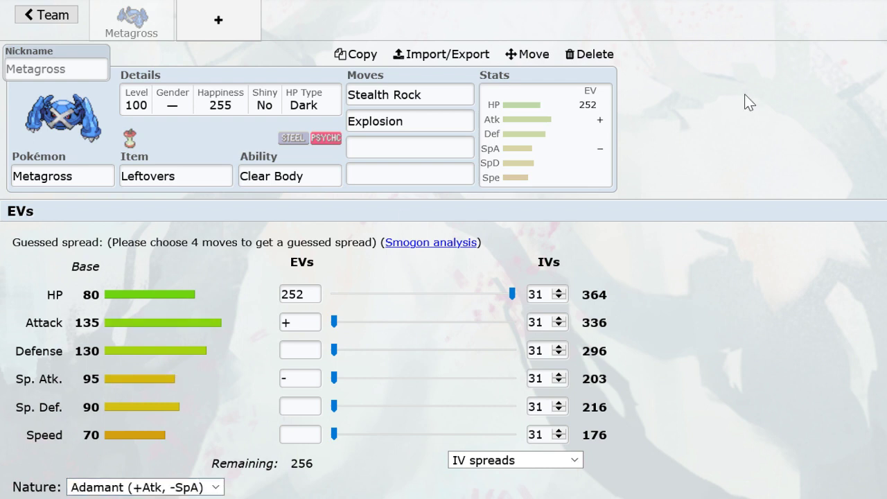
{"action": "left_click", "coordinate": [249, 38]}
{"action": "type", "text": "da"}
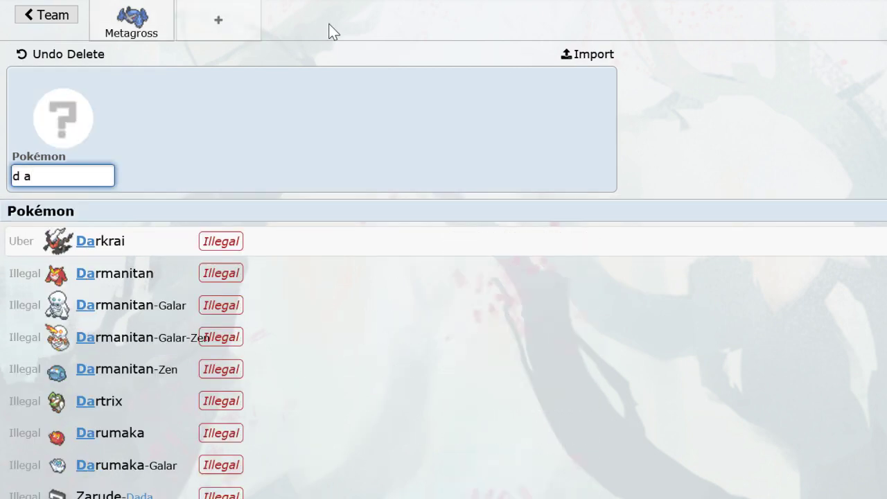
{"action": "key", "text": "BackSpace"}
{"action": "key", "text": "BackSpace"}
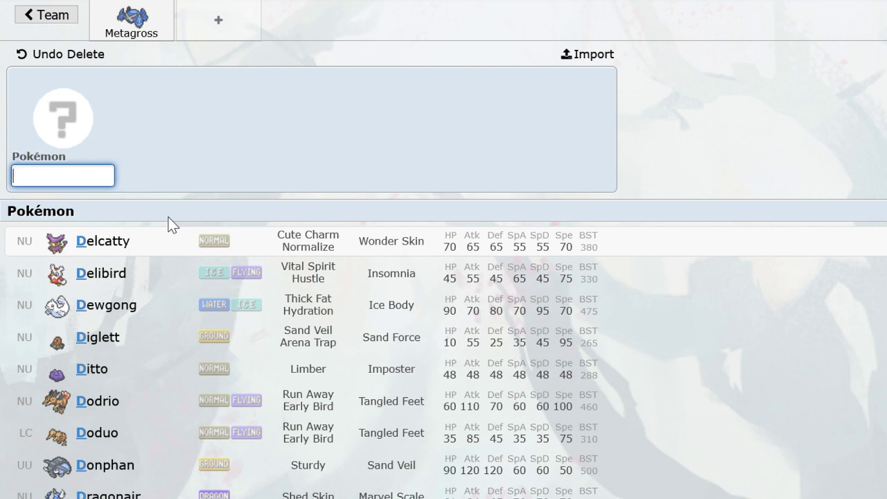
{"action": "left_click", "coordinate": [63, 54]}
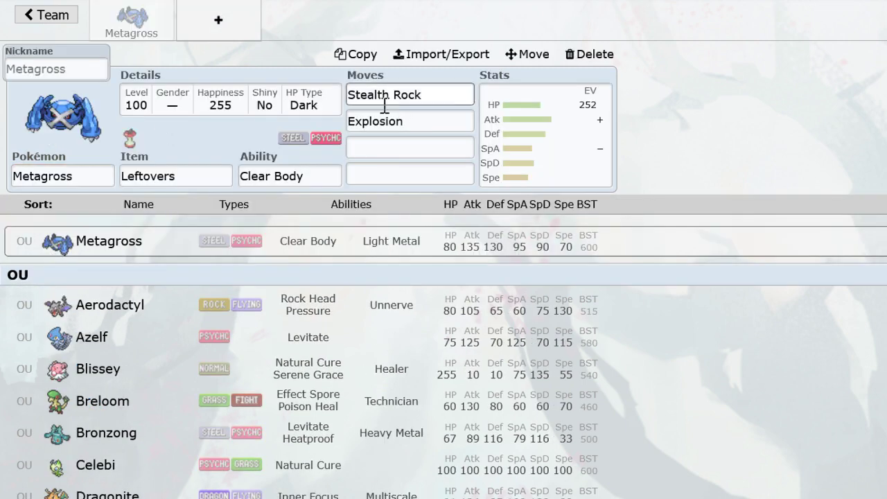
{"action": "left_click", "coordinate": [546, 142]}
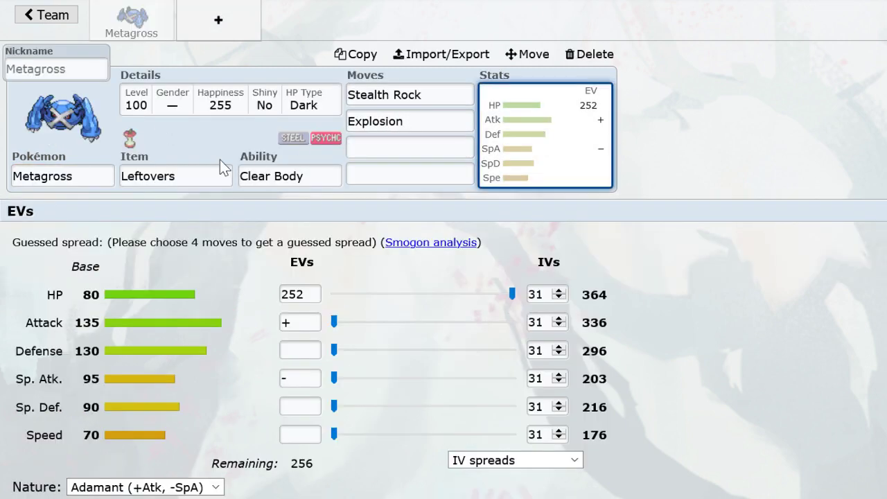
{"action": "left_click", "coordinate": [168, 176]}
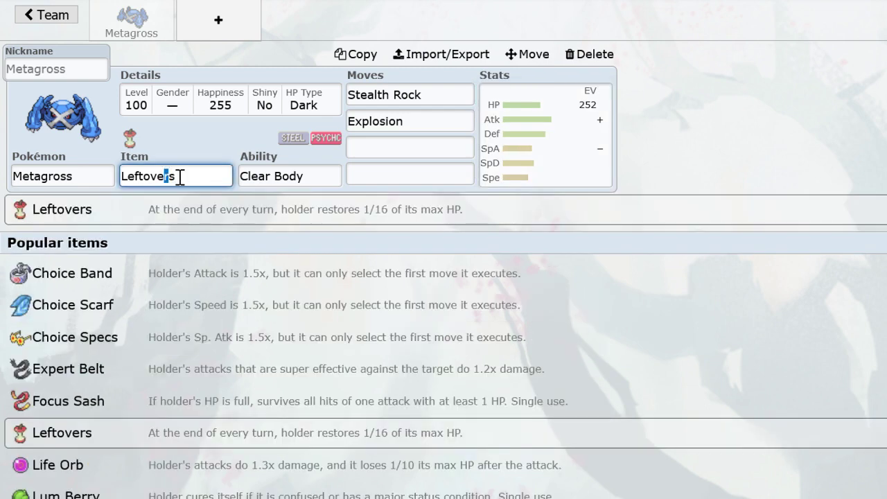
{"action": "left_click", "coordinate": [403, 125]}
Add Dragonite as the second team member and give it a Life Orb.
{"action": "left_click", "coordinate": [216, 20]}
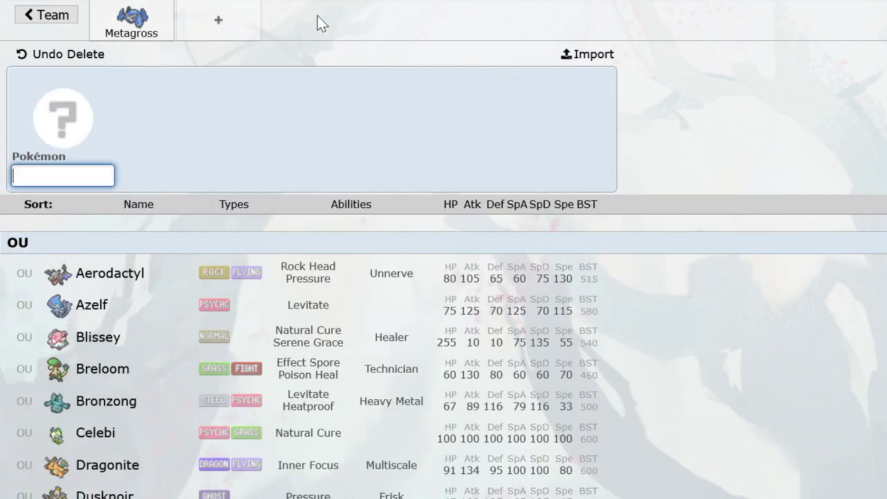
{"action": "type", "text": "dragonit"}
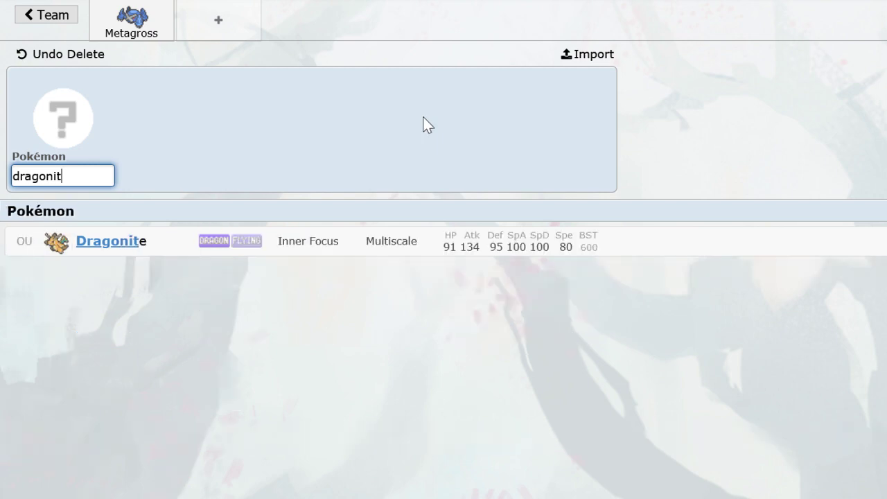
{"action": "key", "text": "Return"}
{"action": "type", "text": "l"}
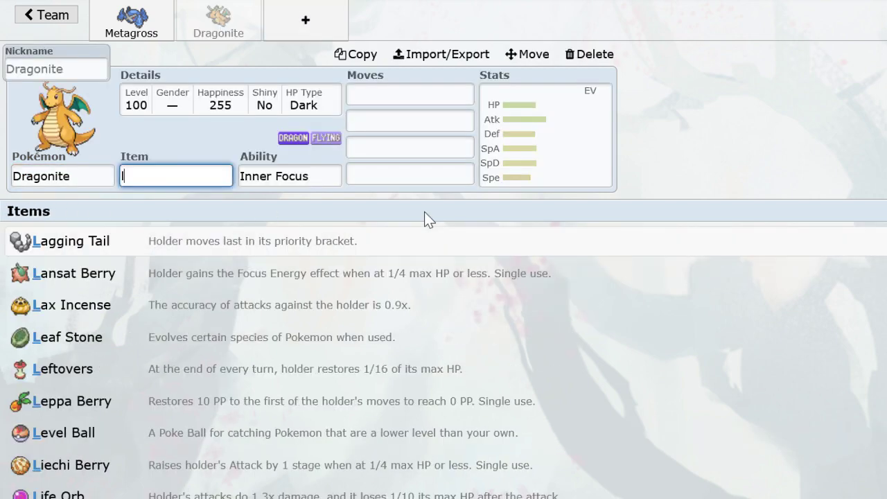
{"action": "type", "text": "ifeorb"}
{"action": "key", "text": "Return"}
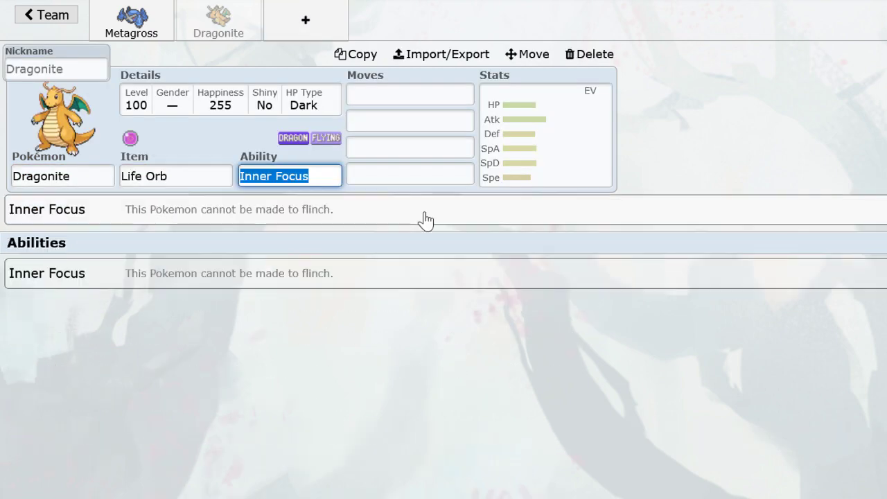
Add Tyranitar as the third team member.
{"action": "left_click", "coordinate": [335, 31]}
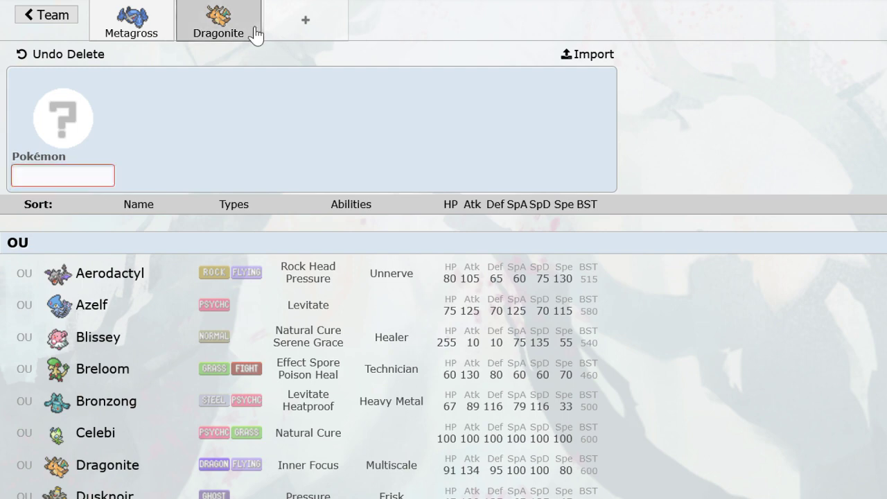
{"action": "type", "text": "tyranitar"}
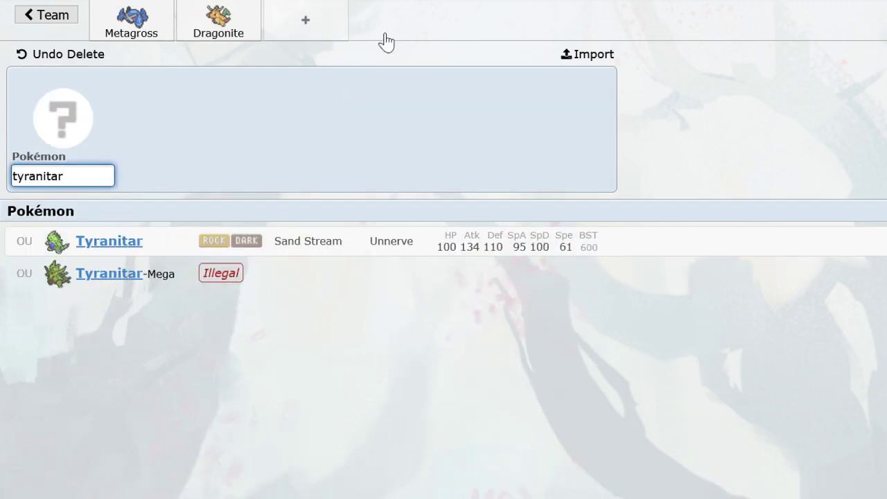
{"action": "key", "text": "Return"}
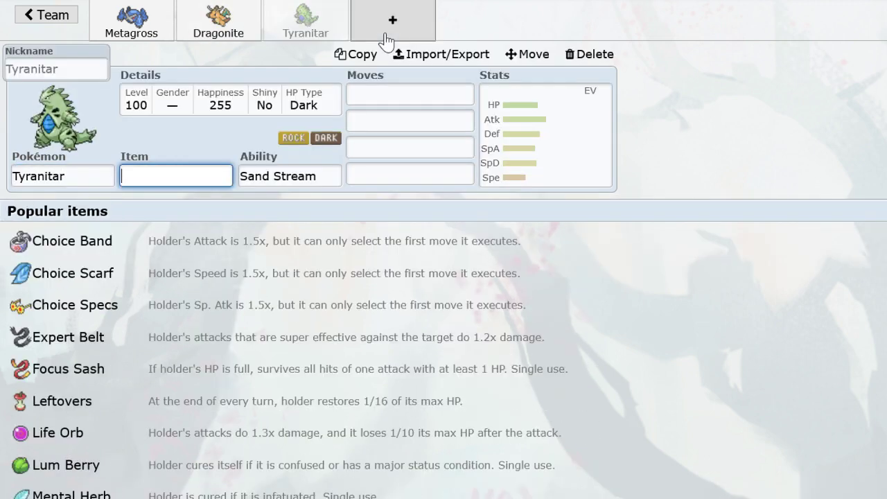
Give Dragonite Draco Meteor and Fire Blast as its first two moves.
{"action": "left_click", "coordinate": [234, 24]}
{"action": "left_click", "coordinate": [280, 19]}
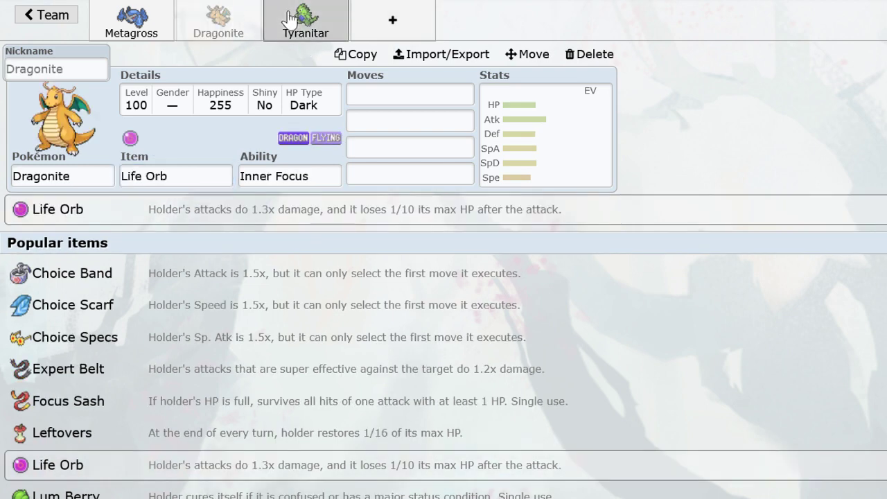
{"action": "left_click", "coordinate": [249, 21]}
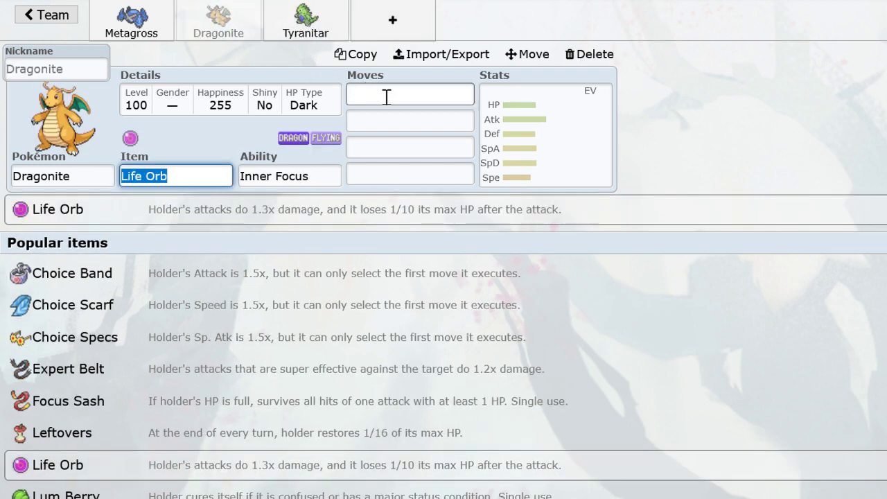
{"action": "left_click", "coordinate": [407, 97]}
{"action": "type", "text": "c"}
{"action": "key", "text": "BackSpace"}
{"action": "type", "text": "dracomete"}
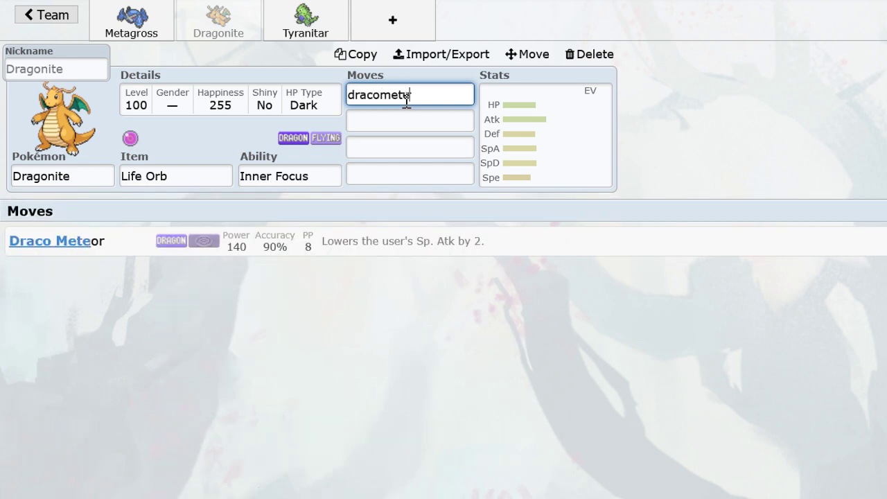
{"action": "key", "text": "Return"}
{"action": "type", "text": "fir"}
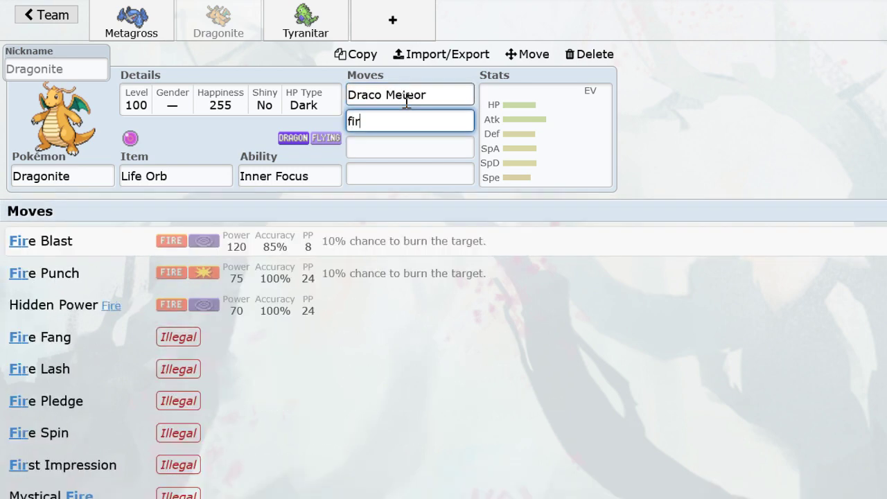
{"action": "key", "text": "Return"}
Complete Dragonite's moveset with Superpower and Extreme Speed.
{"action": "type", "text": "supe"}
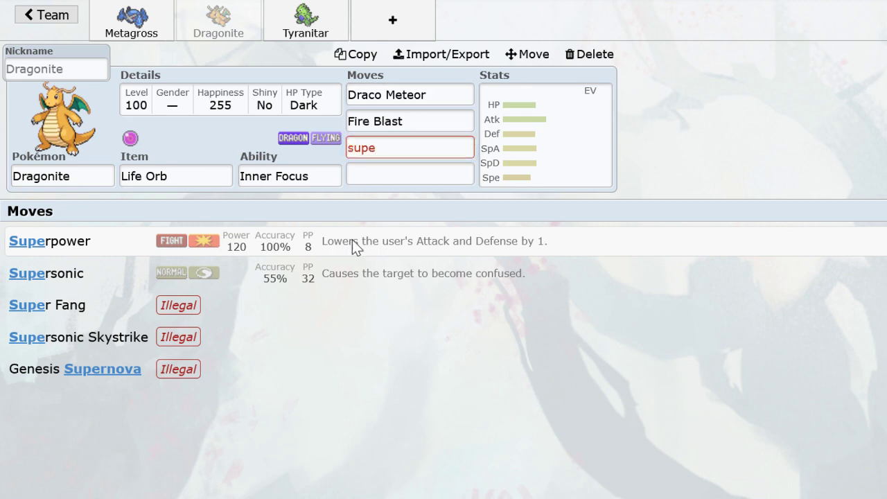
{"action": "key", "text": "Return"}
{"action": "type", "text": "extreem"}
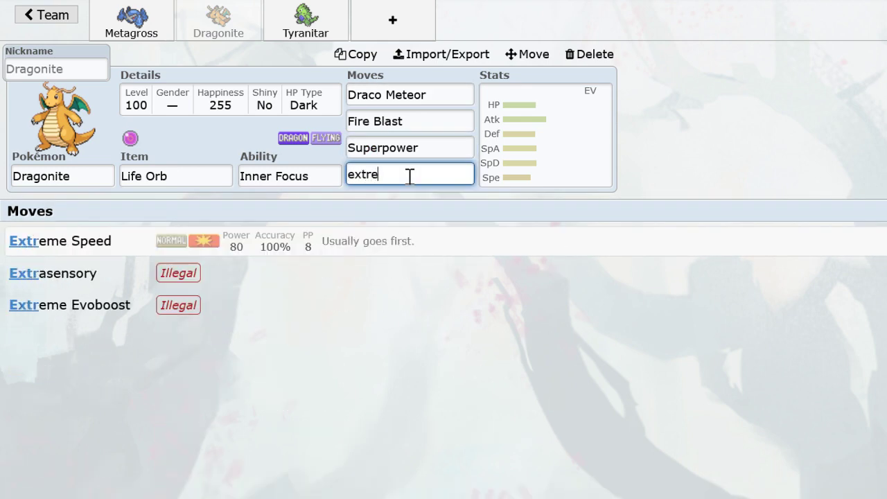
{"action": "key", "text": "BackSpace"}
{"action": "key", "text": "BackSpace"}
{"action": "type", "text": "mespe"}
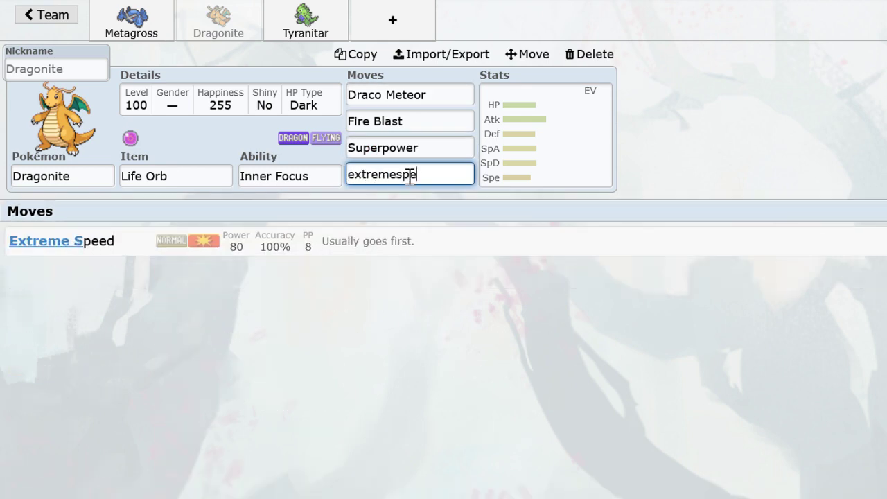
{"action": "key", "text": "Return"}
Give Tyranitar a Choice Band and keep Sand Stream as its ability.
{"action": "left_click", "coordinate": [306, 21]}
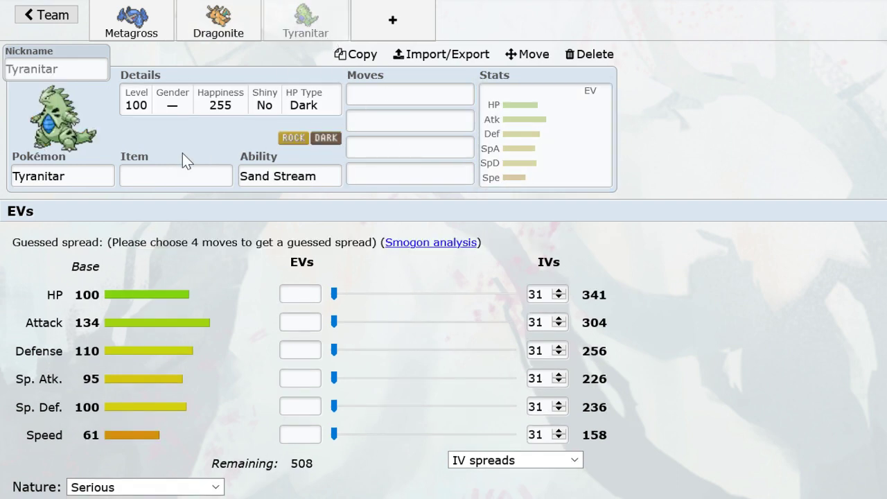
{"action": "left_click", "coordinate": [175, 176]}
{"action": "type", "text": "choiceb"}
{"action": "key", "text": "Return"}
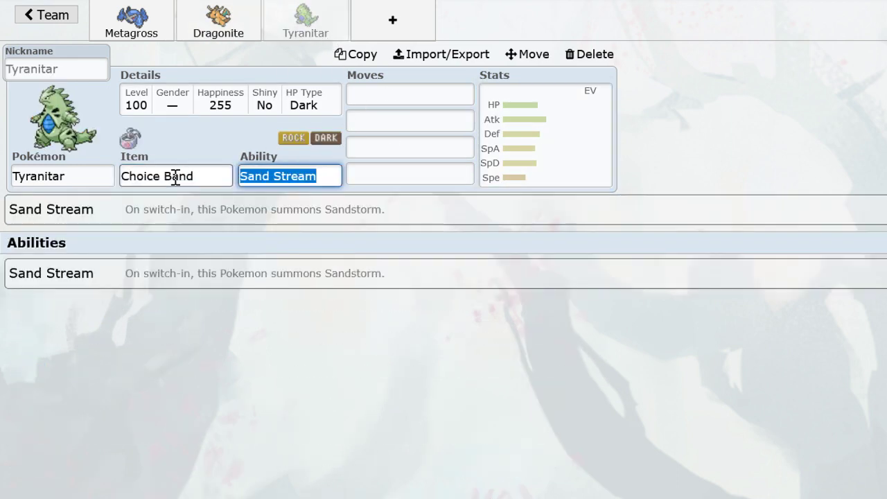
{"action": "key", "text": "Return"}
Give Tyranitar Crunch and Pursuit as its first two moves.
{"action": "type", "text": "crunc"}
{"action": "key", "text": "Return"}
{"action": "type", "text": "pus"}
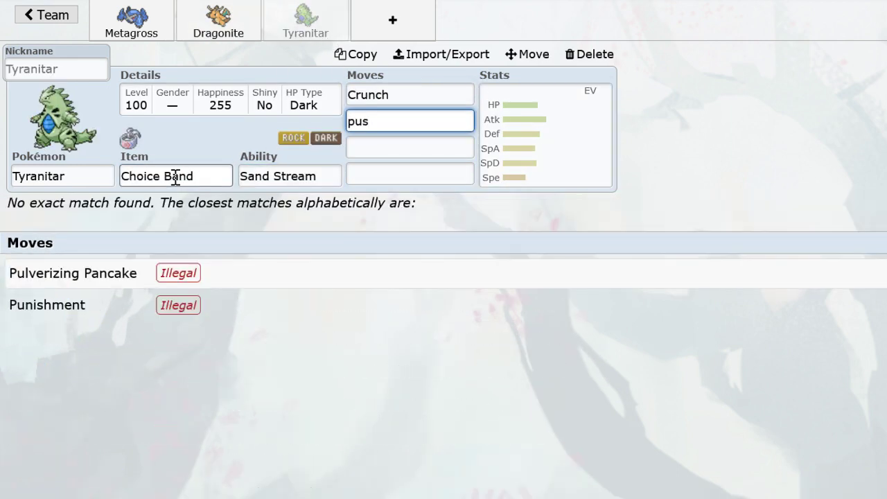
{"action": "key", "text": "BackSpace"}
{"action": "type", "text": "ruit"}
{"action": "key", "text": "BackSpace"}
{"action": "key", "text": "BackSpace"}
{"action": "key", "text": "BackSpace"}
{"action": "type", "text": "s"}
{"action": "key", "text": "Return"}
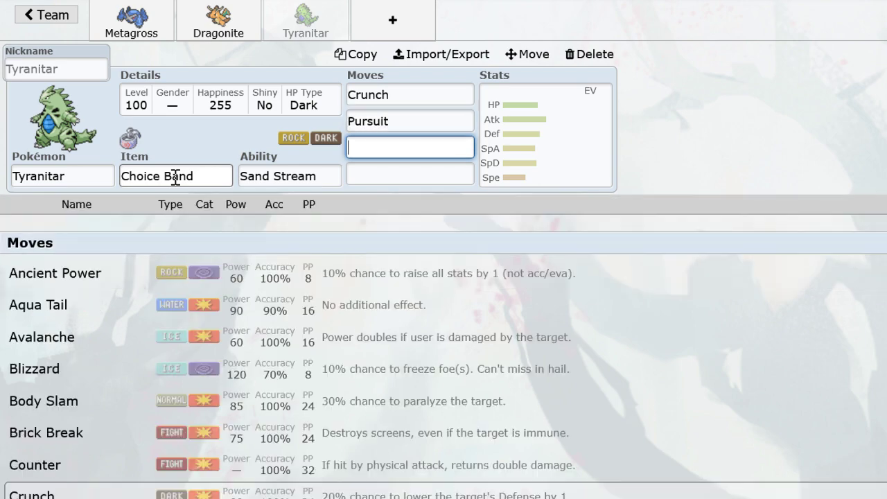
Add Starmie as the fourth team member with Leftovers and the Natural Cure ability.
{"action": "left_click", "coordinate": [392, 21]}
{"action": "type", "text": "starm"}
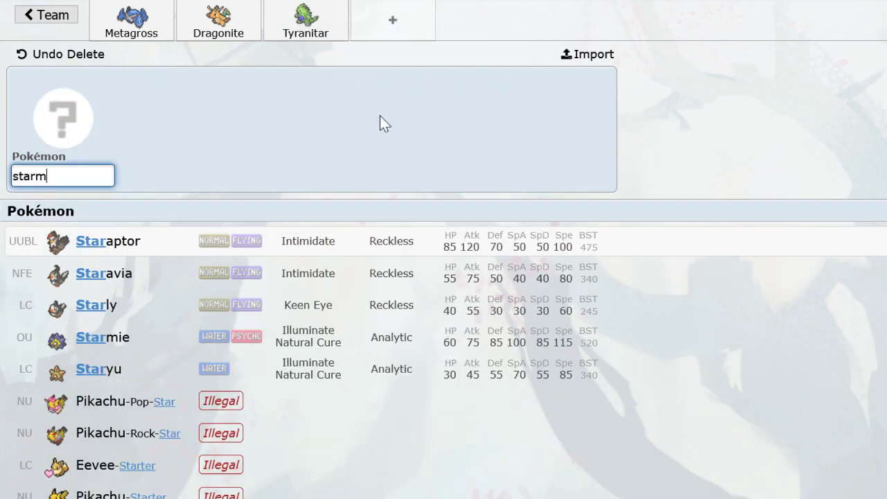
{"action": "key", "text": "Return"}
{"action": "type", "text": "lefto"}
{"action": "key", "text": "Return"}
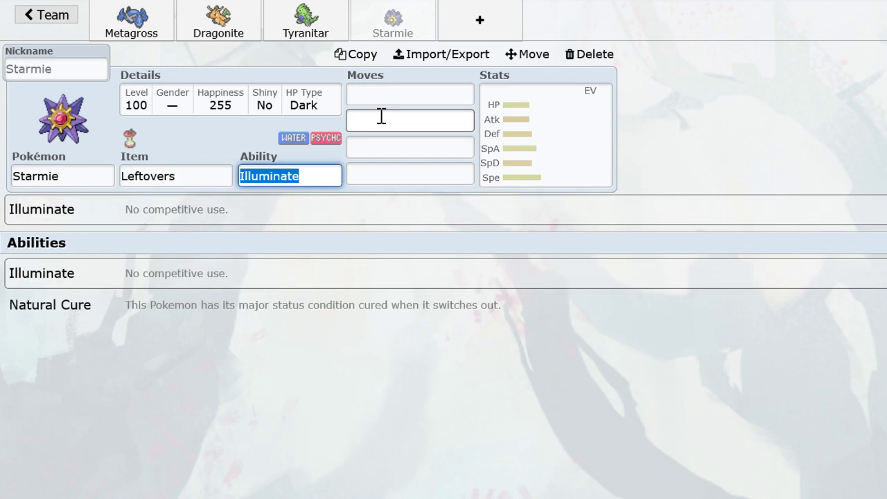
{"action": "left_click", "coordinate": [328, 312]}
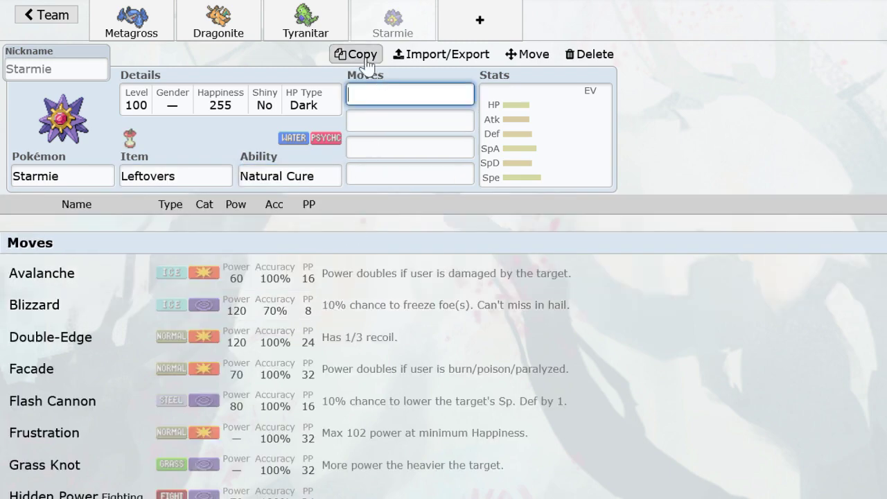
Add Rotom-Wash as the fifth team member.
{"action": "left_click", "coordinate": [513, 21]}
{"action": "type", "text": "rotomw"}
{"action": "key", "text": "Return"}
Add Lucario as the sixth team member with the Inner Focus ability.
{"action": "left_click", "coordinate": [545, 26]}
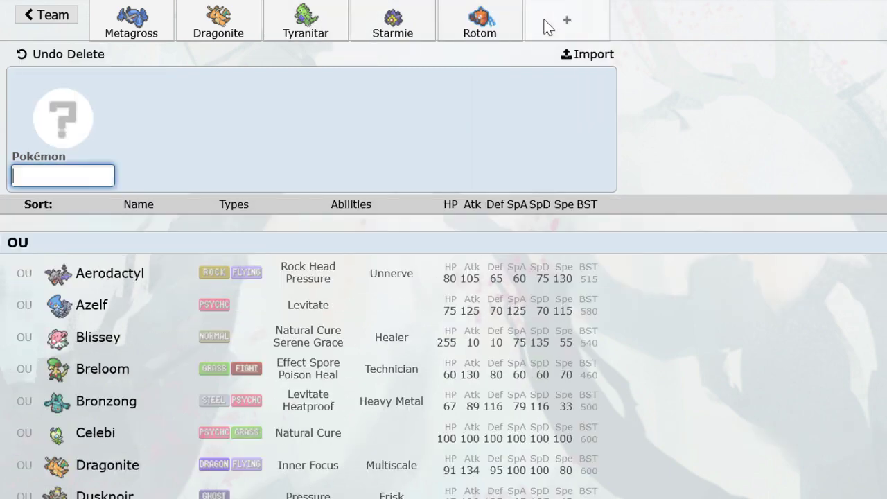
{"action": "type", "text": "luca"}
{"action": "left_click", "coordinate": [350, 246]}
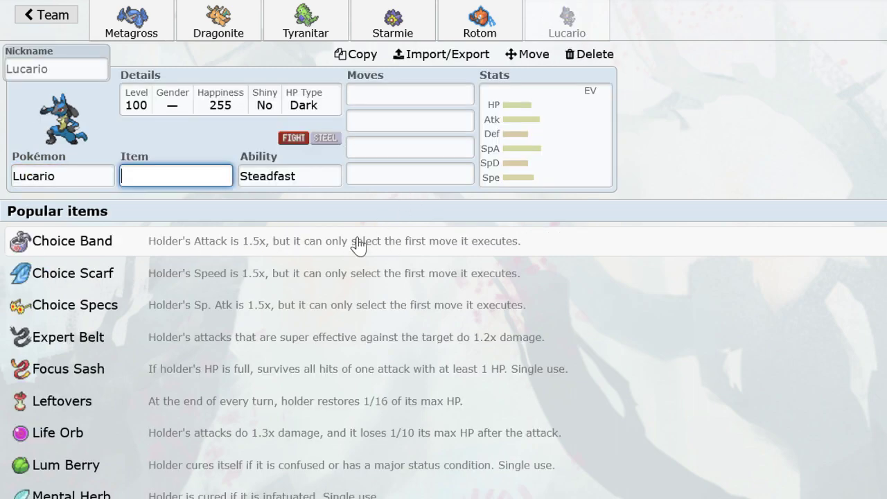
{"action": "left_click", "coordinate": [301, 180]}
{"action": "left_click", "coordinate": [218, 303]}
Give Lucario a Life Orb and Swords Dance as its first move.
{"action": "left_click", "coordinate": [178, 177]}
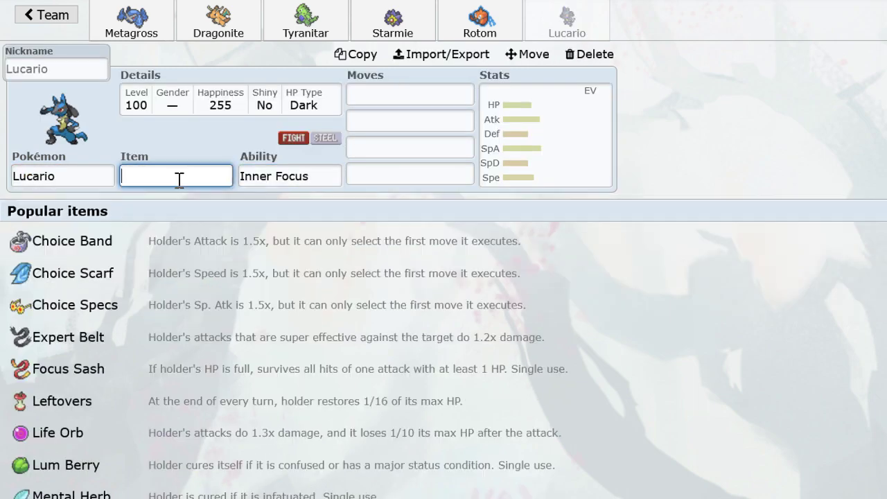
{"action": "type", "text": "lifeorb"}
{"action": "key", "text": "Return"}
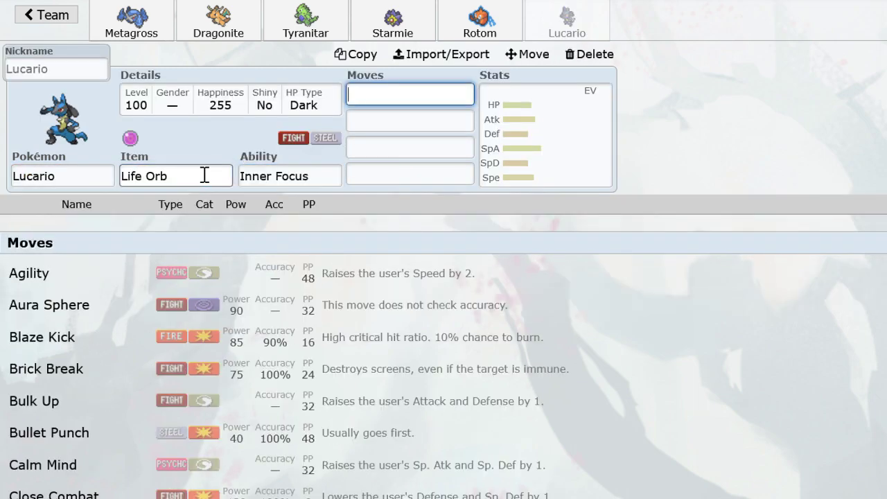
{"action": "type", "text": "swo"}
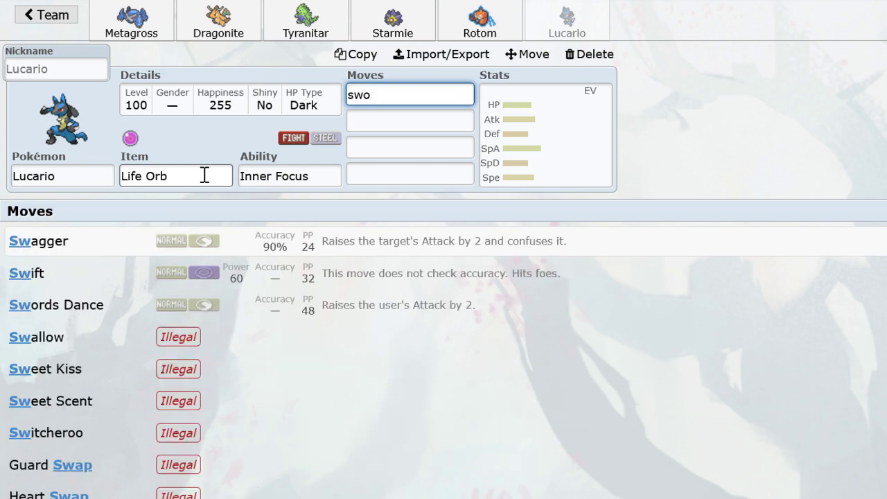
{"action": "left_click", "coordinate": [287, 253]}
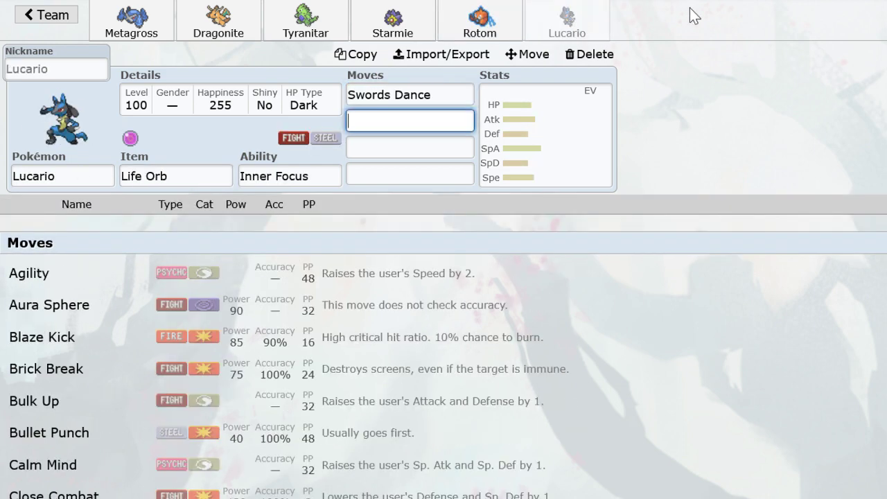
Review the sets of the six team members, from Metagross through Lucario.
{"action": "left_click", "coordinate": [204, 21]}
{"action": "left_click", "coordinate": [116, 21]}
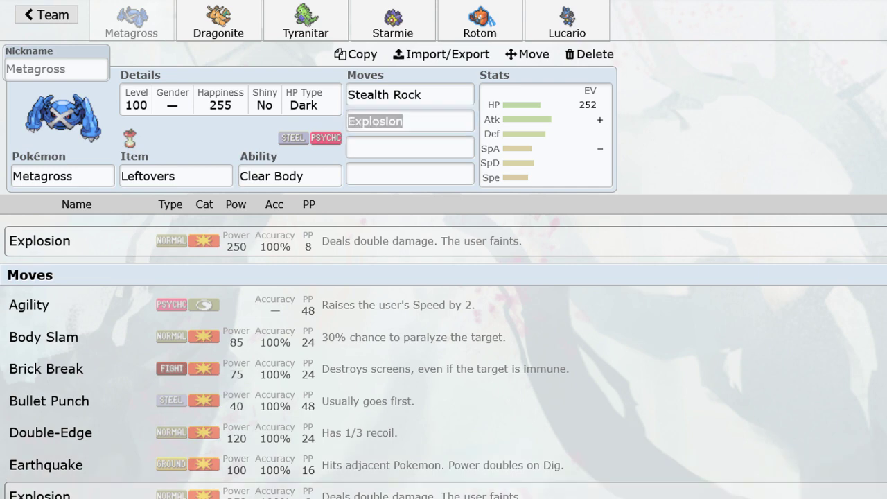
{"action": "left_click", "coordinate": [229, 24]}
{"action": "left_click", "coordinate": [123, 28]}
{"action": "left_click", "coordinate": [215, 20]}
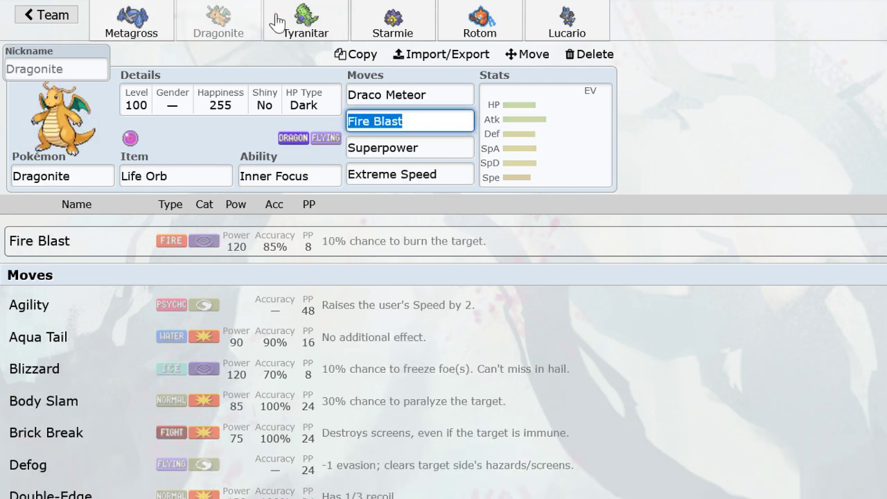
{"action": "left_click", "coordinate": [280, 22]}
{"action": "left_click", "coordinate": [378, 21]}
{"action": "left_click", "coordinate": [469, 20]}
{"action": "left_click", "coordinate": [565, 24]}
{"action": "left_click", "coordinate": [480, 22]}
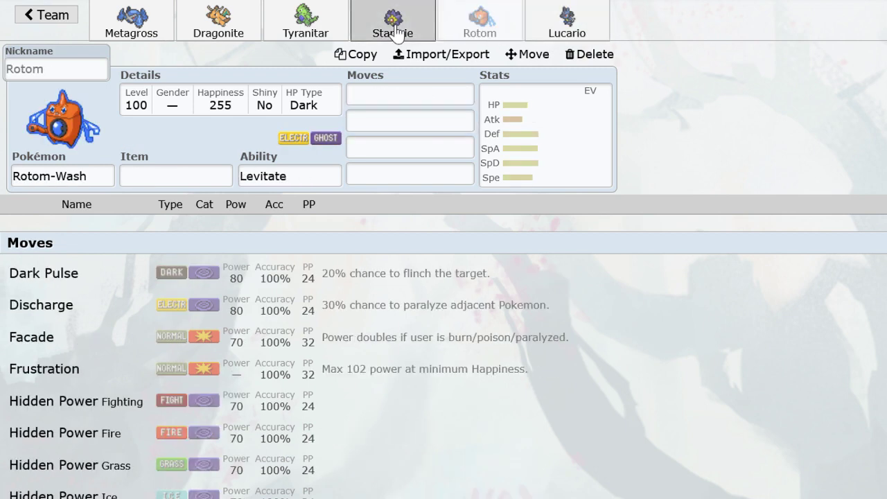
{"action": "left_click", "coordinate": [398, 25]}
Give Rotom-Wash a Choice Scarf as its held item.
{"action": "left_click", "coordinate": [480, 24]}
{"action": "left_click", "coordinate": [195, 178]}
{"action": "type", "text": "c"}
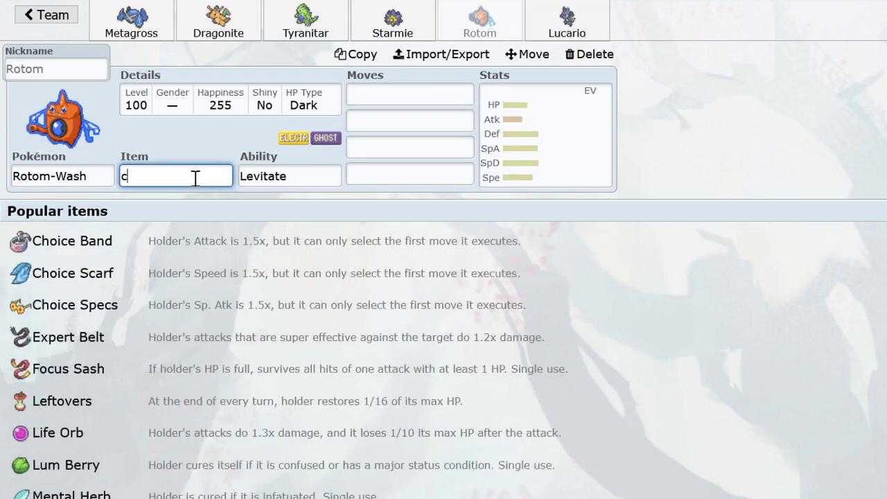
{"action": "type", "text": "hoicesc"}
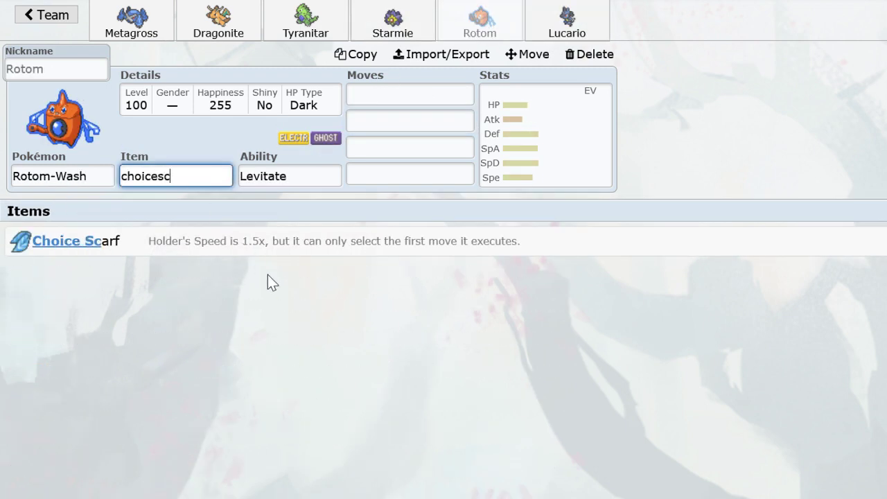
{"action": "left_click", "coordinate": [316, 240]}
Check the team again, comparing Starmie, Metagross, Rotom-Wash and Lucario, including the move slots of Metagross and Lucario.
{"action": "left_click", "coordinate": [367, 25]}
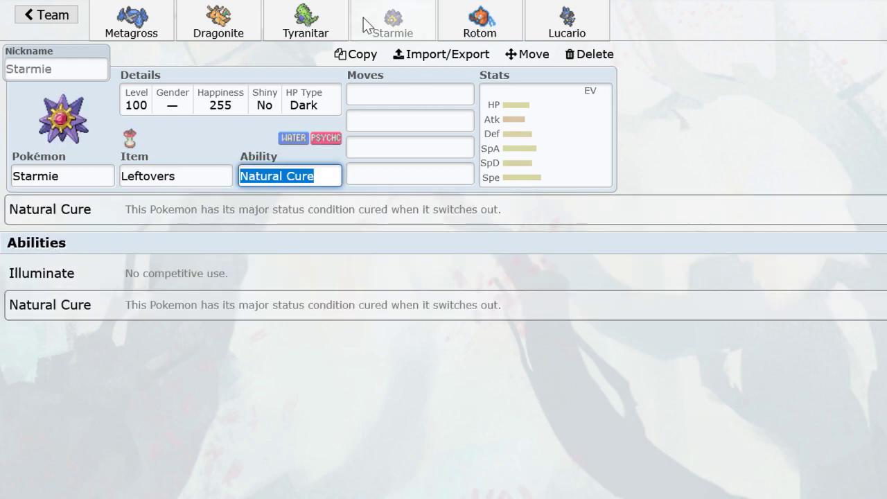
{"action": "left_click", "coordinate": [539, 23]}
{"action": "left_click", "coordinate": [397, 24]}
{"action": "left_click", "coordinate": [306, 23]}
{"action": "left_click", "coordinate": [131, 23]}
{"action": "left_click", "coordinate": [97, 179]}
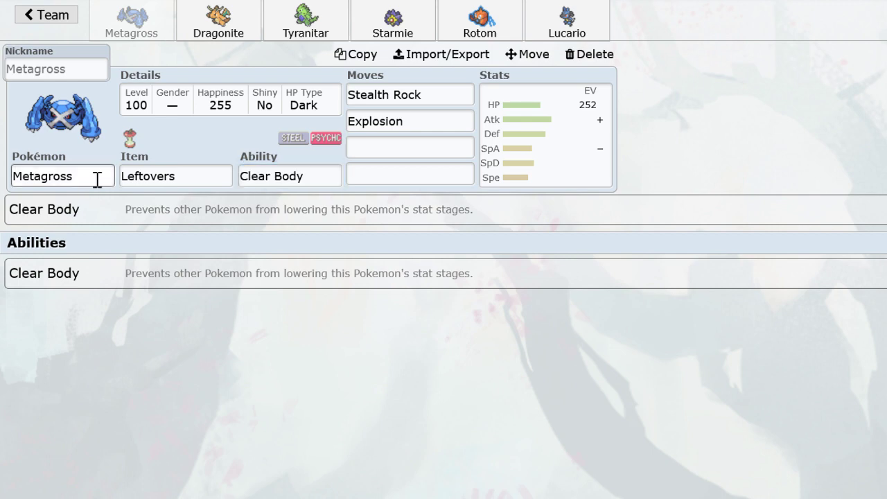
{"action": "left_click", "coordinate": [451, 116]}
{"action": "double_click", "coordinate": [451, 115]}
{"action": "left_click", "coordinate": [451, 99]}
{"action": "left_click", "coordinate": [418, 146]}
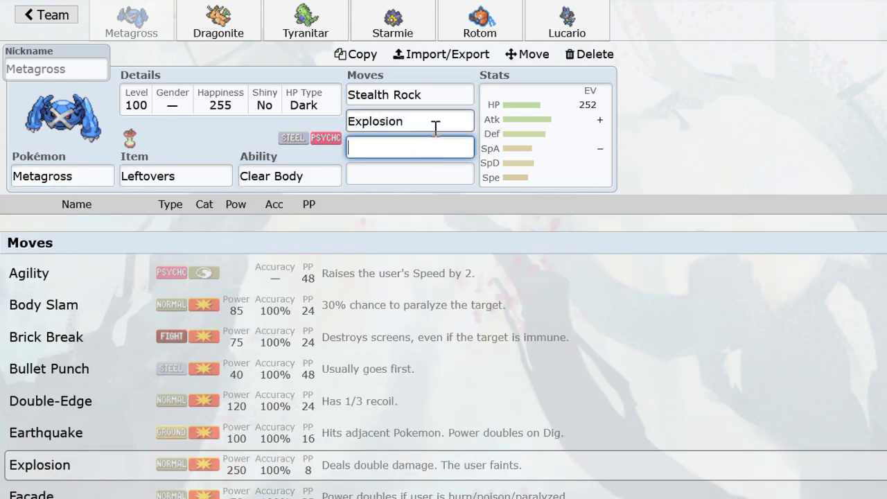
{"action": "left_click", "coordinate": [444, 94]}
{"action": "left_click", "coordinate": [242, 20]}
{"action": "left_click", "coordinate": [305, 21]}
{"action": "left_click", "coordinate": [480, 21]}
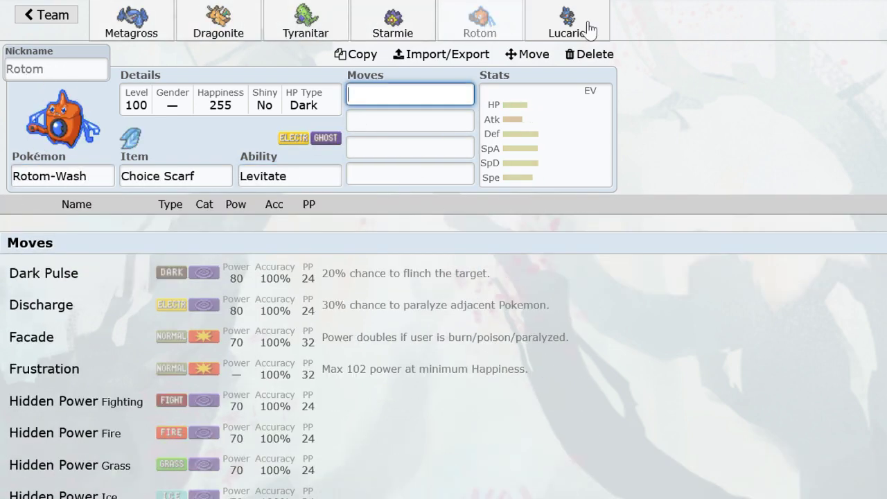
{"action": "left_click", "coordinate": [575, 31]}
{"action": "left_click", "coordinate": [452, 97]}
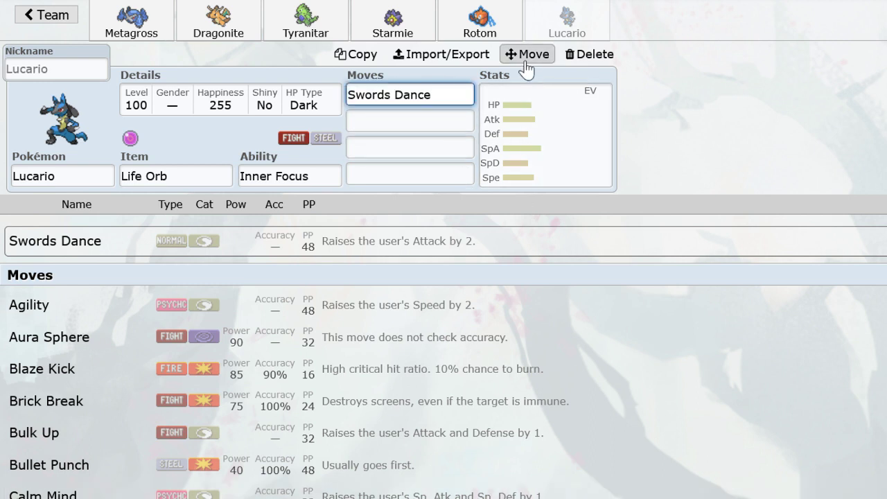
{"action": "left_click", "coordinate": [508, 130]}
{"action": "left_click", "coordinate": [119, 20]}
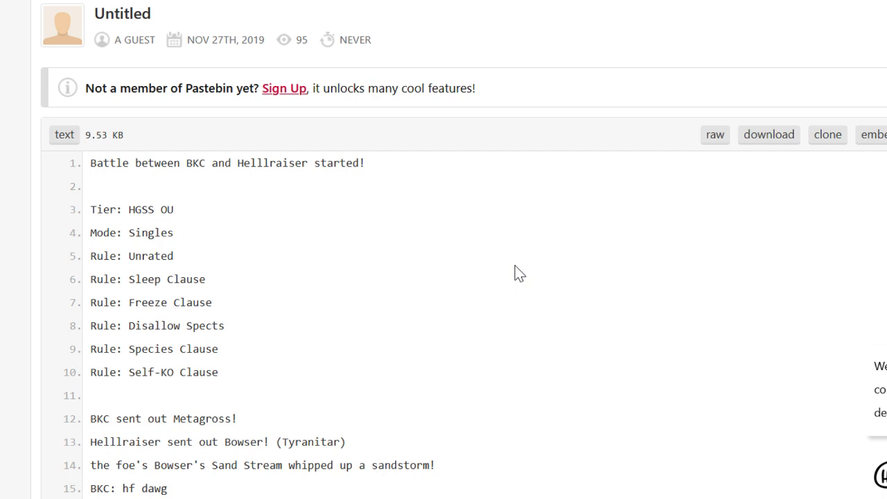
Switch to the Pastebin battle logs and examine the opening turns of the HGSS OU games led by Metagross.
{"action": "scroll", "coordinate": [329, 378], "scroll_direction": "down", "scroll_amount": 2}
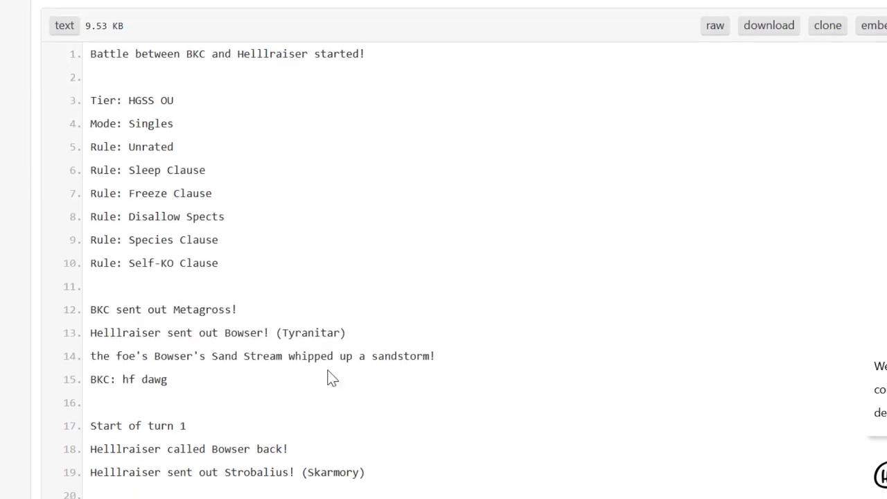
{"action": "scroll", "coordinate": [329, 378], "scroll_direction": "up", "scroll_amount": 2}
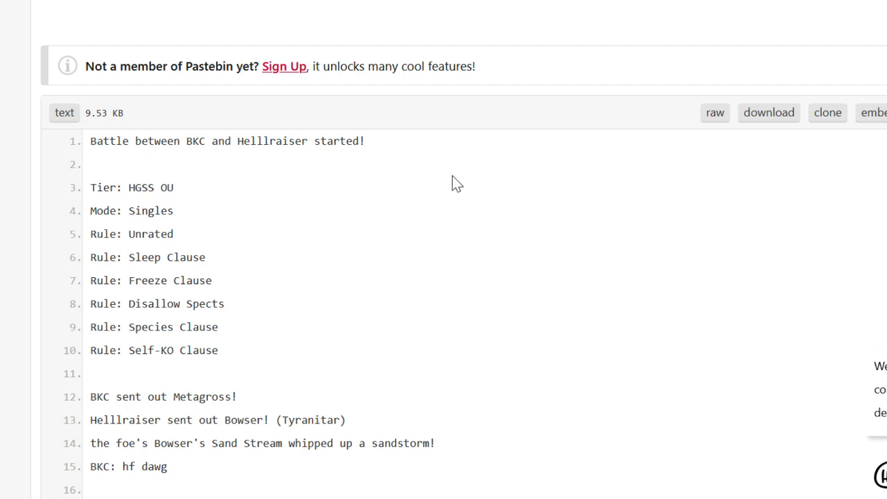
{"action": "scroll", "coordinate": [454, 184], "scroll_direction": "down", "scroll_amount": 2}
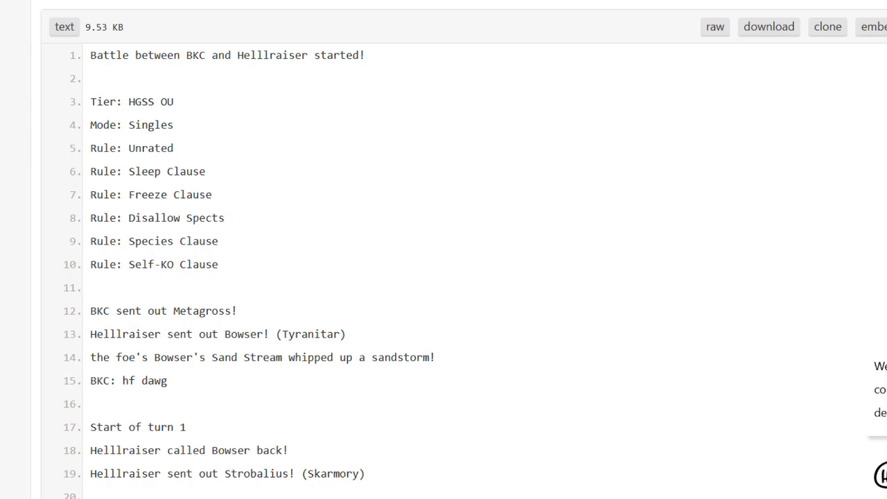
{"action": "scroll", "coordinate": [561, 242], "scroll_direction": "down", "scroll_amount": 1}
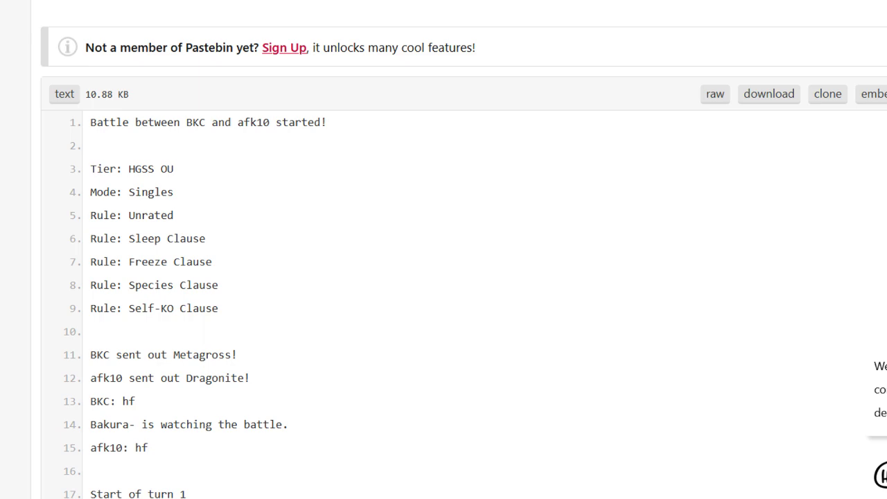
{"action": "scroll", "coordinate": [540, 270], "scroll_direction": "down", "scroll_amount": 6}
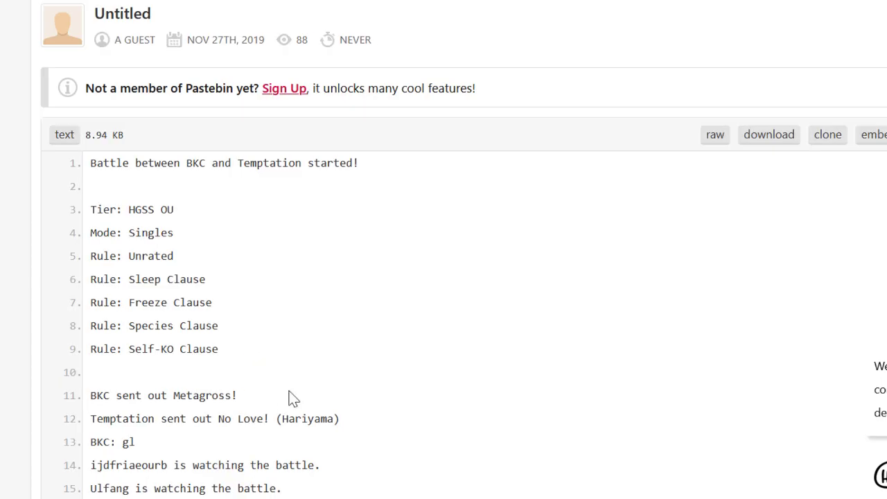
{"action": "scroll", "coordinate": [293, 398], "scroll_direction": "down", "scroll_amount": 1}
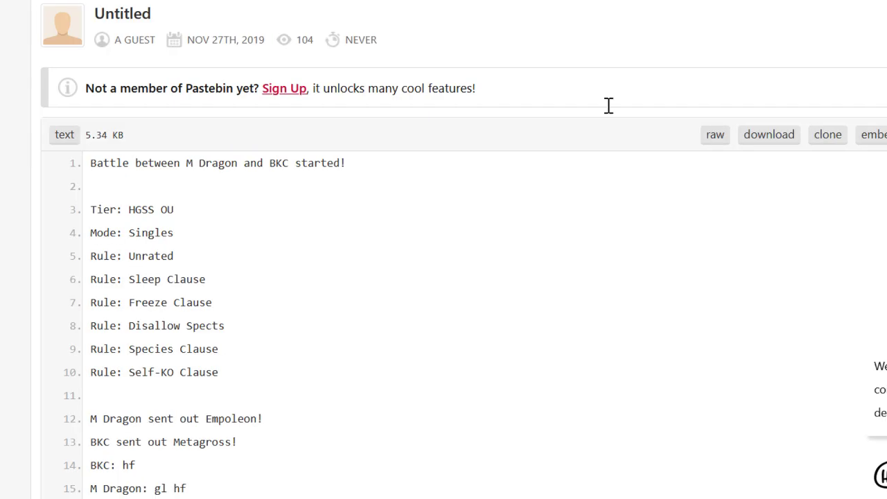
{"action": "scroll", "coordinate": [596, 114], "scroll_direction": "down", "scroll_amount": 4}
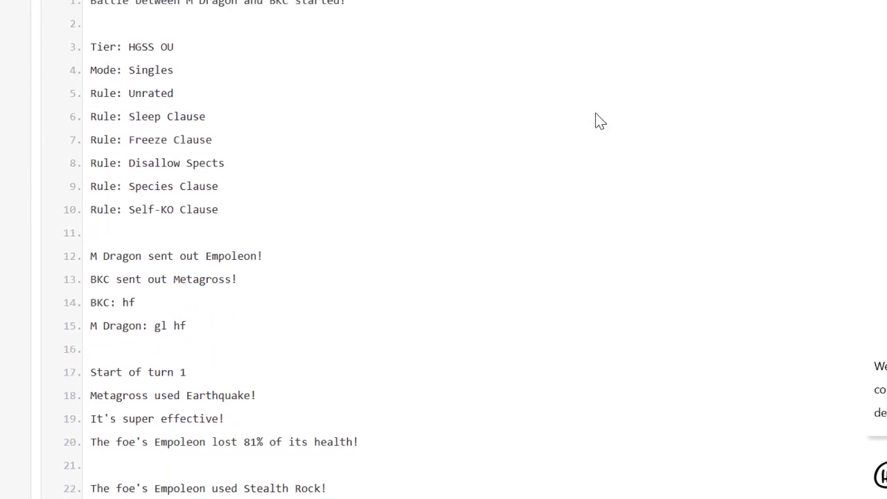
{"action": "scroll", "coordinate": [601, 121], "scroll_direction": "up", "scroll_amount": 1}
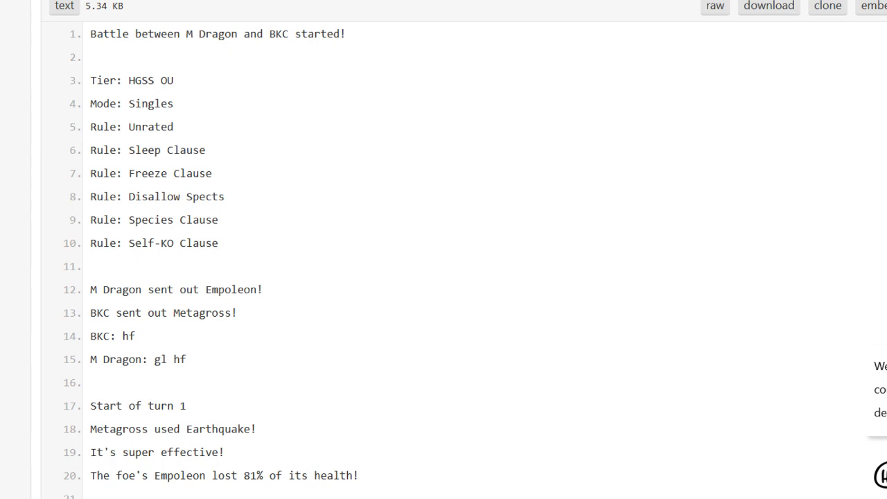
{"action": "scroll", "coordinate": [537, 298], "scroll_direction": "down", "scroll_amount": 5}
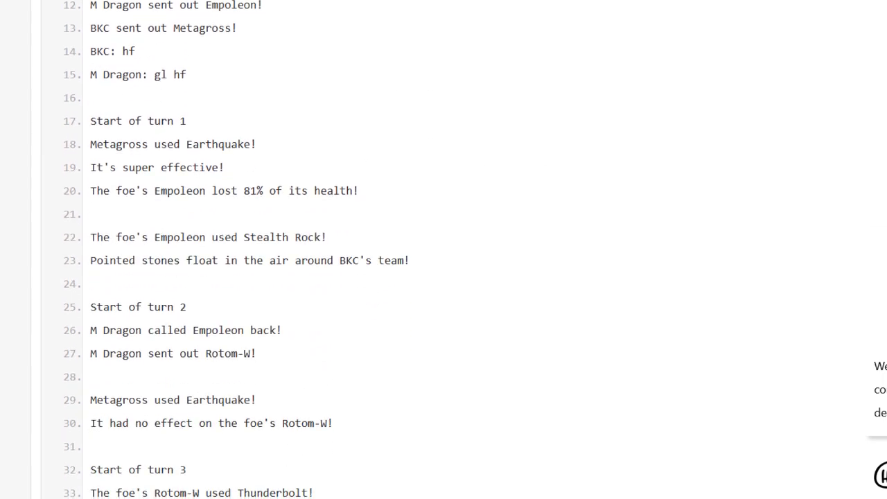
{"action": "scroll", "coordinate": [591, 277], "scroll_direction": "down", "scroll_amount": 7}
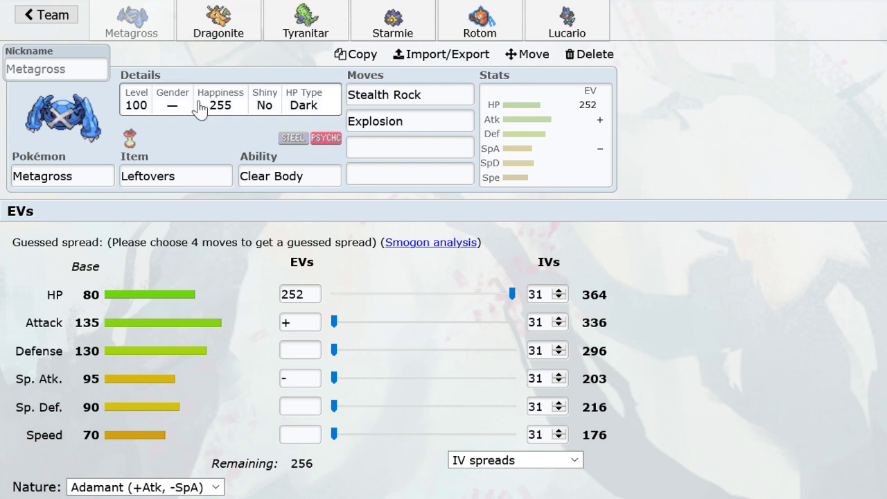
Delete all six members, from Metagross through Lucario, to empty the team in the teambuilder.
{"action": "left_click", "coordinate": [587, 55]}
{"action": "left_click", "coordinate": [104, 17]}
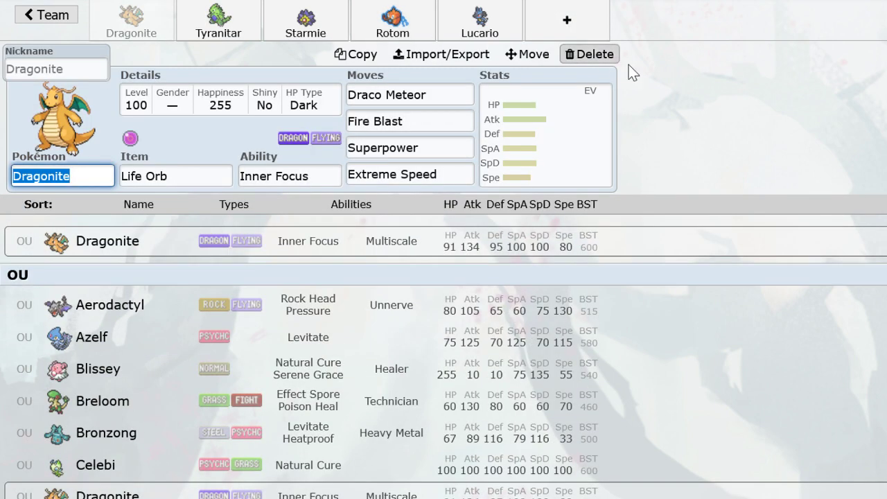
{"action": "left_click", "coordinate": [628, 57]}
{"action": "left_click", "coordinate": [148, 20]}
{"action": "left_click", "coordinate": [583, 55]}
{"action": "left_click", "coordinate": [147, 39]}
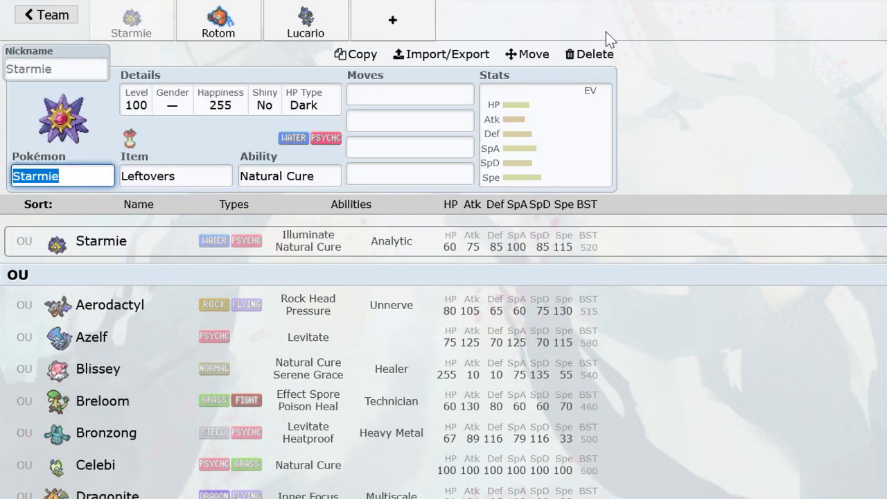
{"action": "left_click", "coordinate": [589, 54]}
{"action": "left_click", "coordinate": [132, 20]}
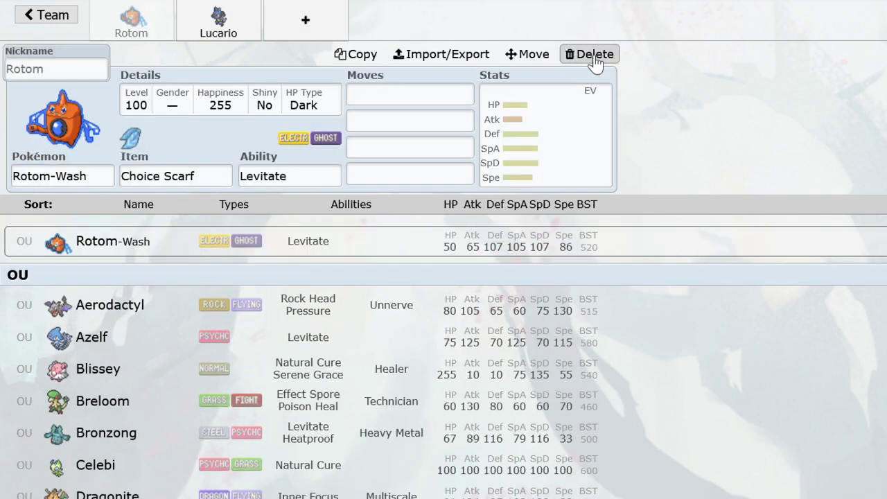
{"action": "left_click", "coordinate": [591, 55]}
{"action": "left_click", "coordinate": [179, 19]}
{"action": "left_click", "coordinate": [591, 55]}
Add Zapdos as the first team member and give it Choice Specs.
{"action": "type", "text": "z"}
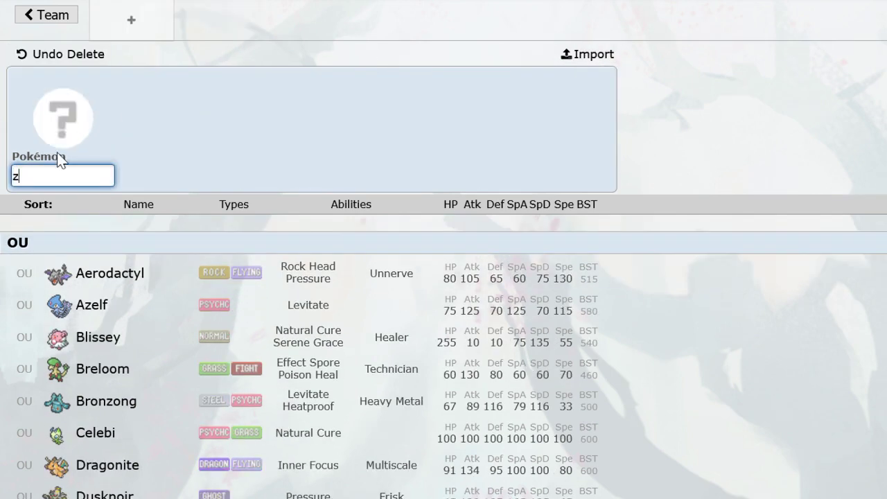
{"action": "type", "text": "apdos"}
{"action": "key", "text": "Return"}
{"action": "type", "text": "lef"}
{"action": "key", "text": "BackSpace"}
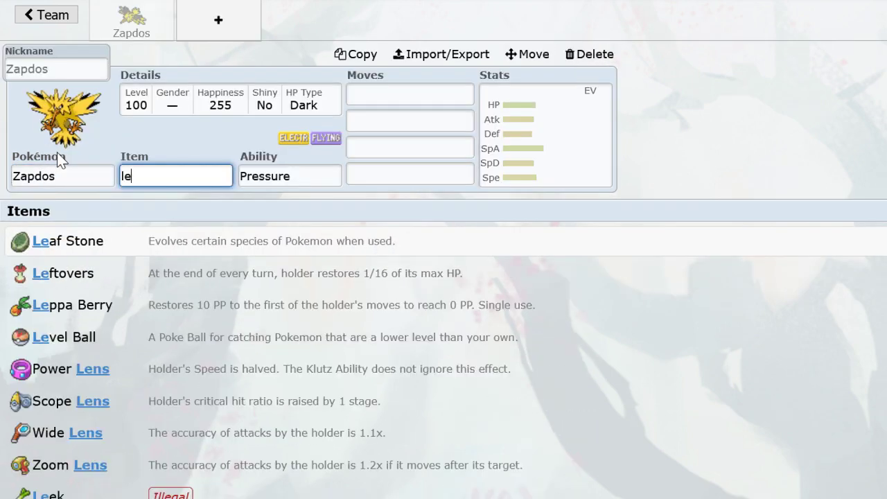
{"action": "key", "text": "BackSpace"}
{"action": "key", "text": "BackSpace"}
{"action": "type", "text": "choicesspe"}
{"action": "key", "text": "BackSpace"}
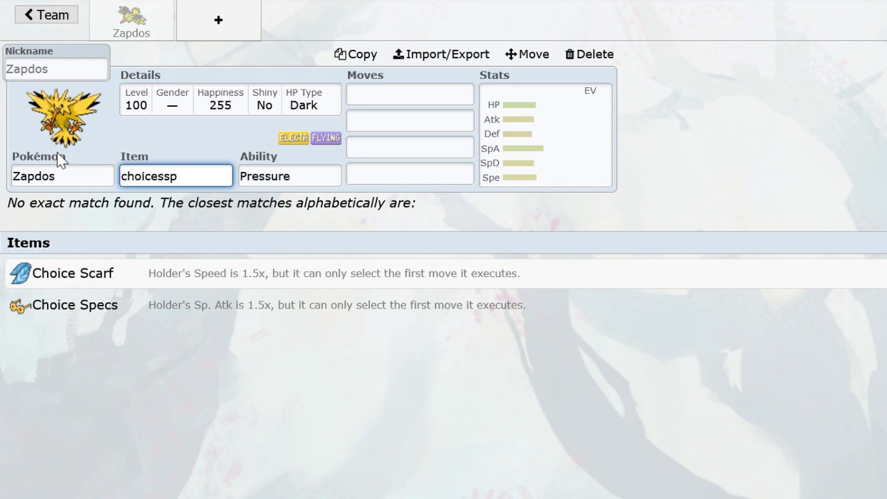
{"action": "key", "text": "BackSpace"}
{"action": "key", "text": "BackSpace"}
{"action": "type", "text": "pecs"}
{"action": "key", "text": "Return"}
Add Scizor as the second team member with a Choice Scarf and the Technician ability.
{"action": "left_click", "coordinate": [256, 39]}
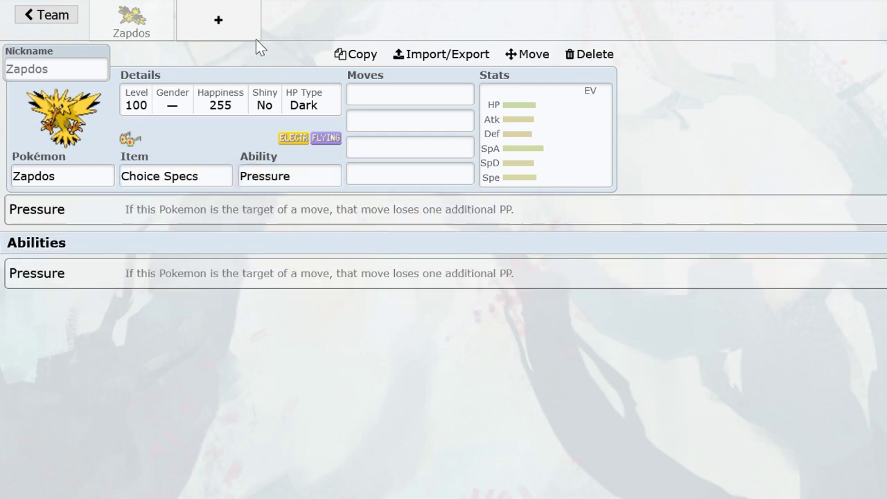
{"action": "left_click", "coordinate": [256, 39]}
{"action": "left_click", "coordinate": [74, 170]}
{"action": "type", "text": "sciz"}
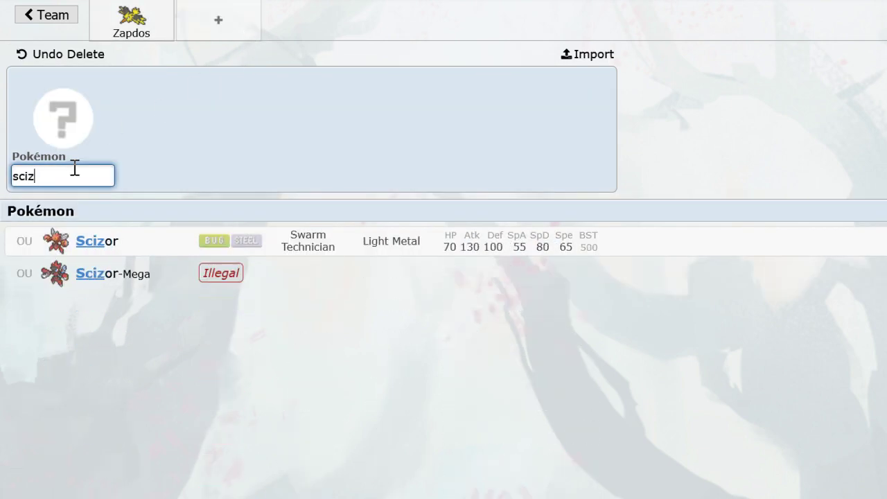
{"action": "key", "text": "Return"}
{"action": "type", "text": "choie"}
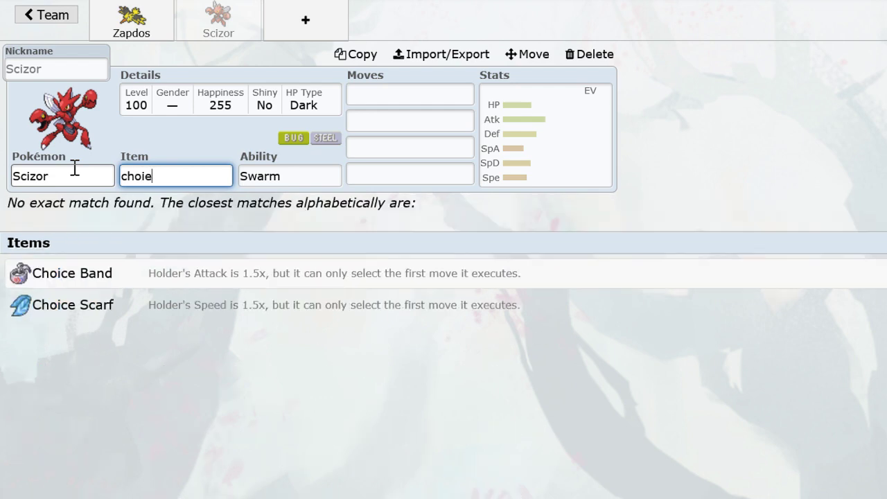
{"action": "key", "text": "BackSpace"}
{"action": "type", "text": "ce"}
{"action": "left_click", "coordinate": [159, 281]}
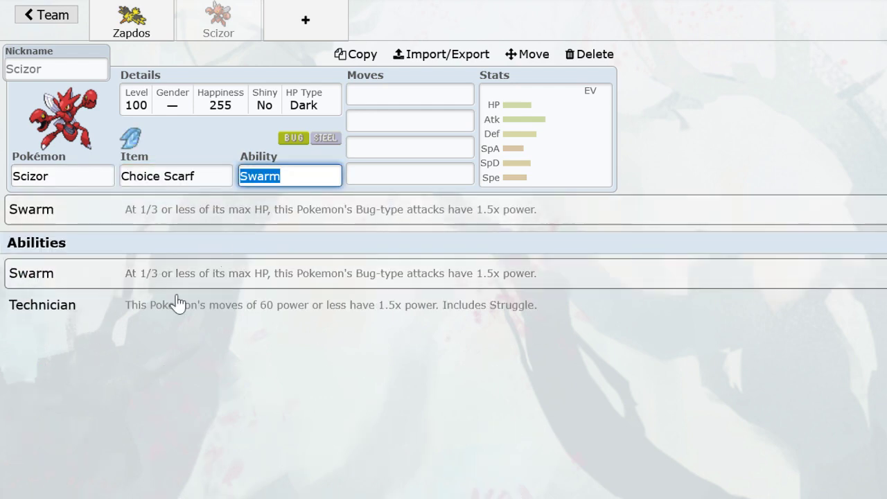
{"action": "left_click", "coordinate": [174, 303]}
Add Flygon as the third team member with a Choice Band and make it shiny.
{"action": "left_click", "coordinate": [309, 23]}
{"action": "type", "text": "flyg"}
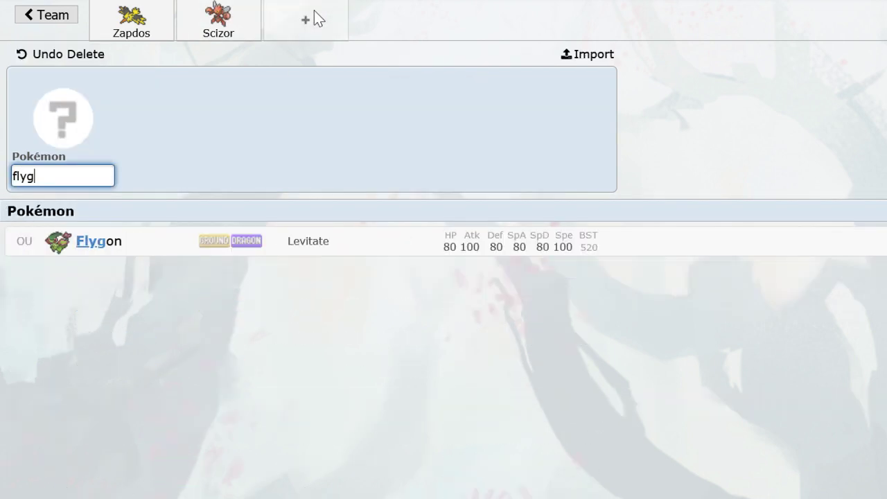
{"action": "key", "text": "Return"}
{"action": "type", "text": "choiceb"}
{"action": "key", "text": "Return"}
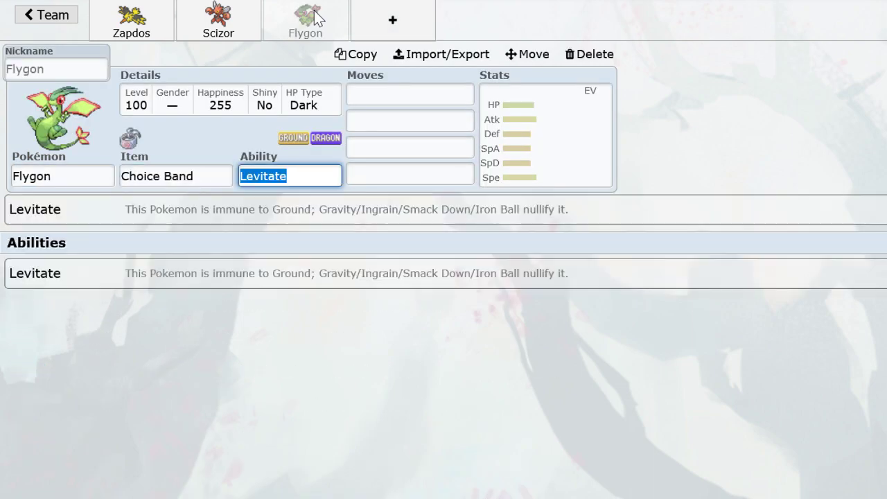
{"action": "left_click", "coordinate": [194, 111]}
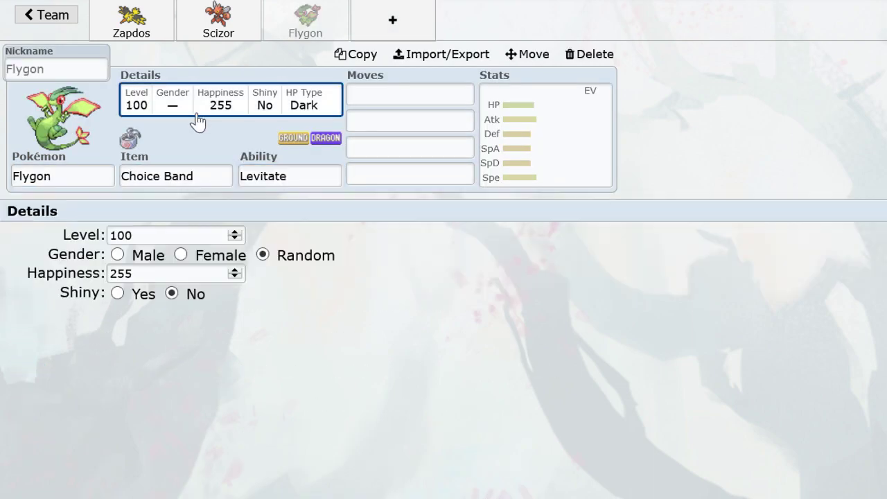
{"action": "left_click", "coordinate": [118, 293]}
Set Flygon's first two moves to U-turn and Earthquake.
{"action": "left_click", "coordinate": [434, 92]}
{"action": "type", "text": "utr"}
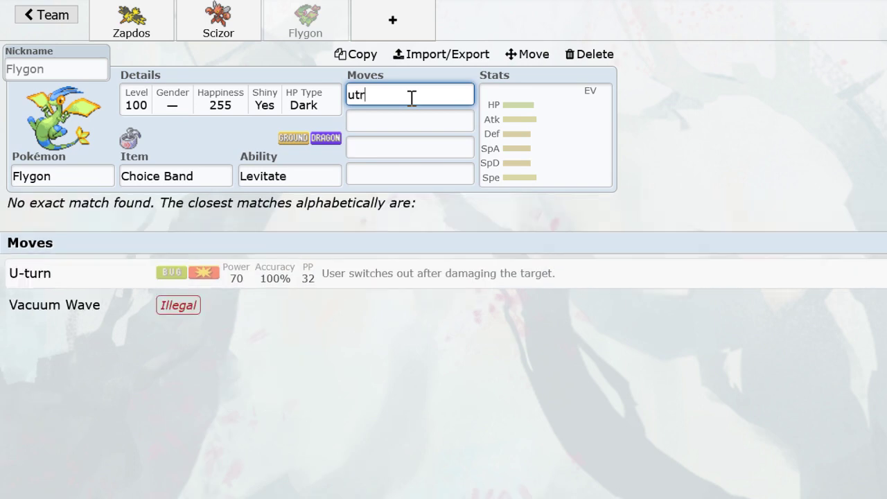
{"action": "key", "text": "BackSpace"}
{"action": "type", "text": "urn"}
{"action": "key", "text": "Return"}
{"action": "type", "text": "ea"}
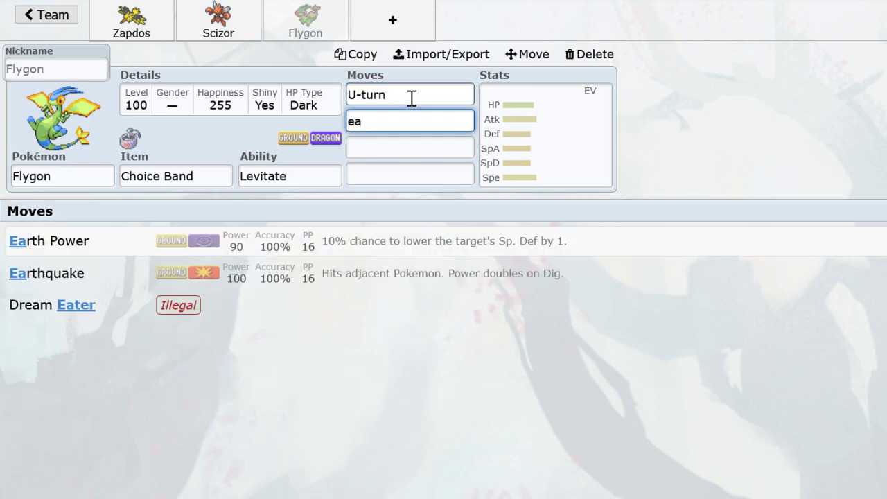
{"action": "left_click", "coordinate": [341, 278]}
Give Flygon Outrage and Fire Punch as its last two moves, and apply 252 Atk / 4 SpD / 252 Spe EVs with an Adamant nature.
{"action": "type", "text": "ot"}
{"action": "key", "text": "BackSpace"}
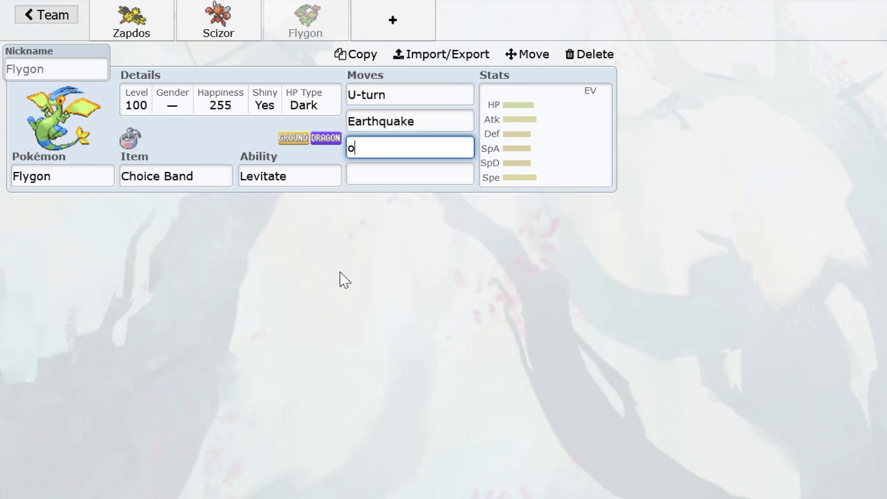
{"action": "type", "text": "ut"}
{"action": "left_click", "coordinate": [332, 249]}
{"action": "type", "text": "fire"}
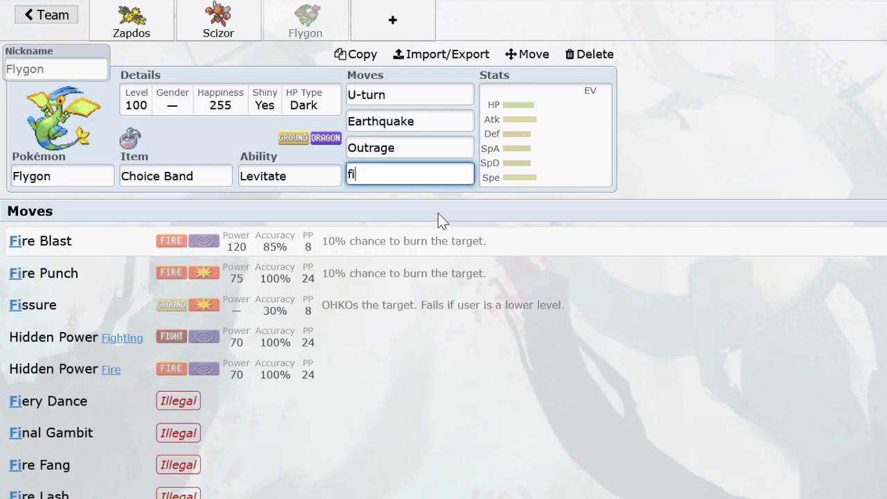
{"action": "left_click", "coordinate": [398, 278]}
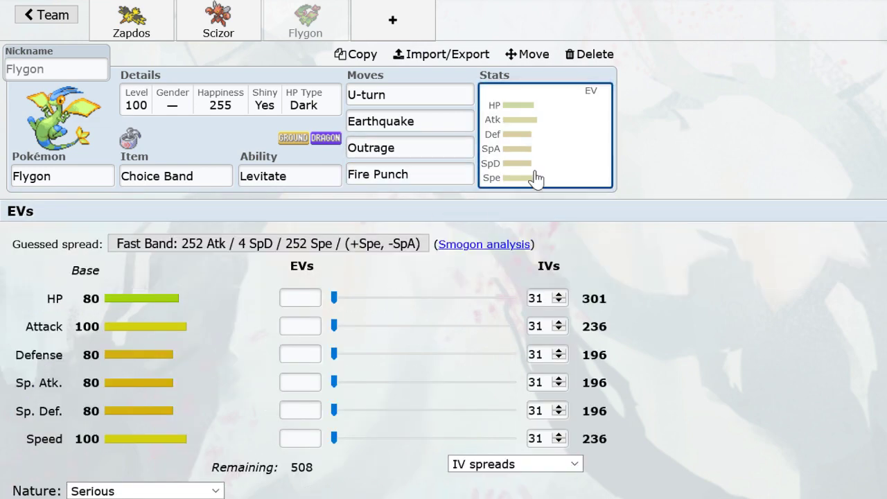
{"action": "left_click", "coordinate": [268, 243]}
{"action": "left_click", "coordinate": [171, 491]}
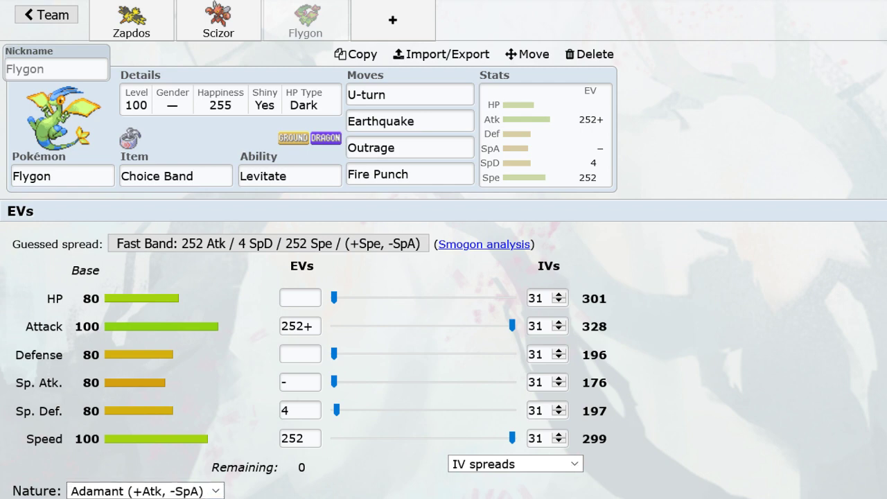
{"action": "left_click", "coordinate": [247, 24]}
{"action": "left_click", "coordinate": [305, 22]}
{"action": "left_click", "coordinate": [393, 25]}
{"action": "left_click", "coordinate": [337, 30]}
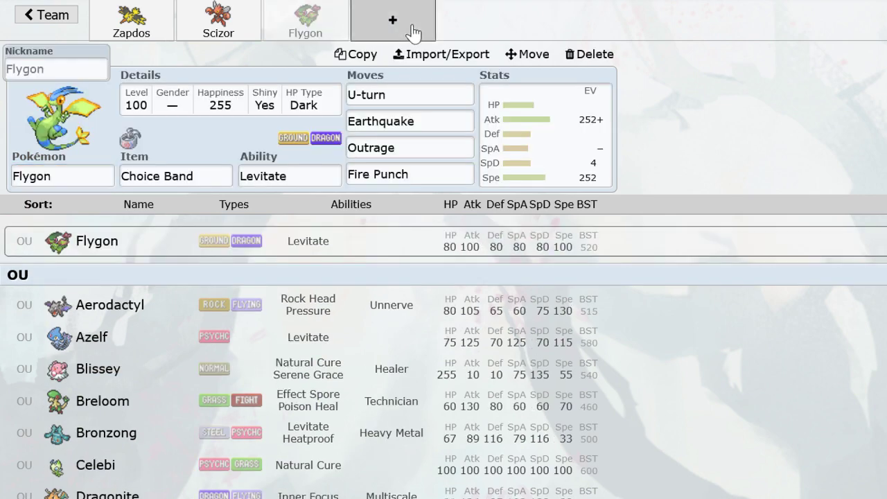
{"action": "left_click", "coordinate": [415, 30]}
{"action": "left_click", "coordinate": [337, 30]}
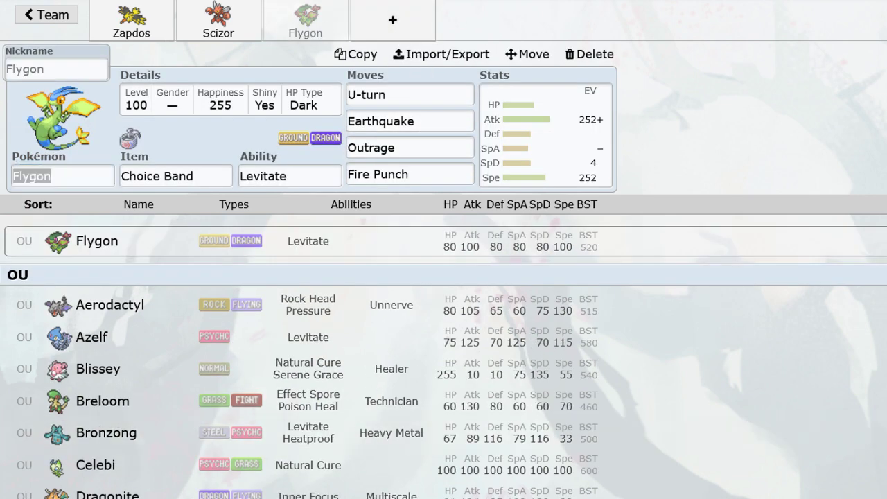
{"action": "left_click", "coordinate": [391, 24]}
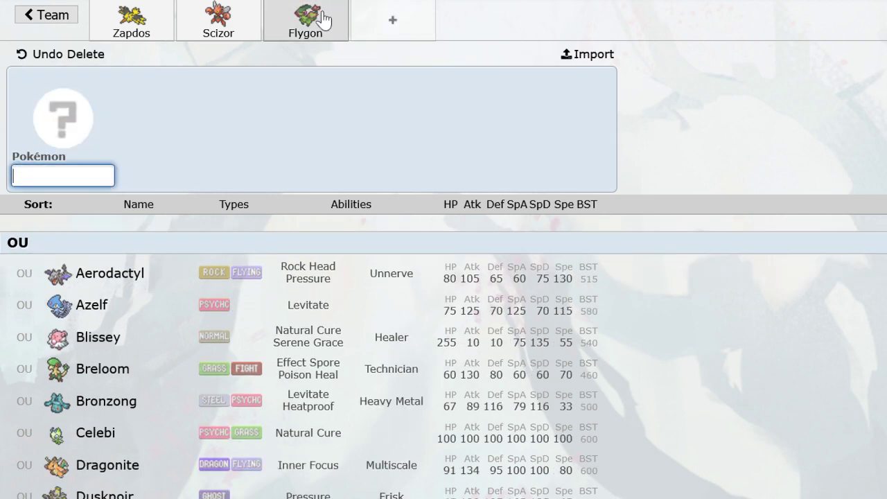
{"action": "left_click", "coordinate": [323, 16]}
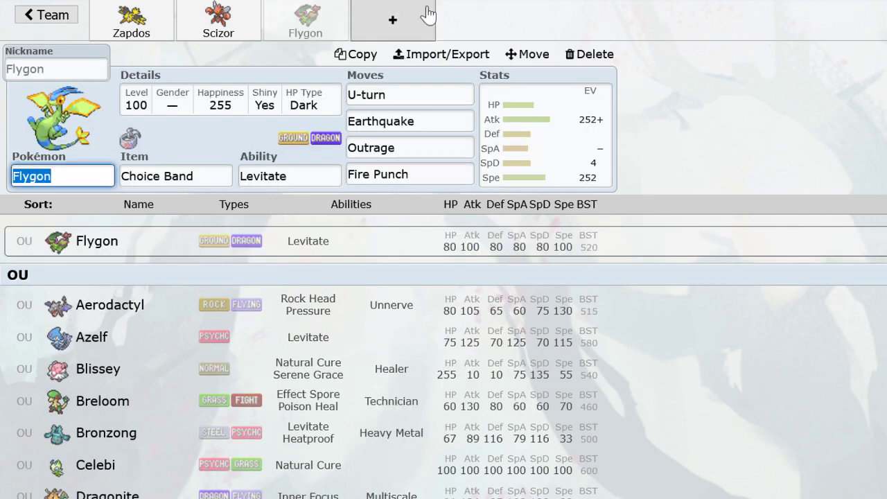
Add Starmie as the fourth team member with the Natural Cure ability.
{"action": "left_click", "coordinate": [391, 24]}
{"action": "type", "text": "sst"}
{"action": "key", "text": "BackSpace"}
{"action": "key", "text": "BackSpace"}
{"action": "type", "text": "ta"}
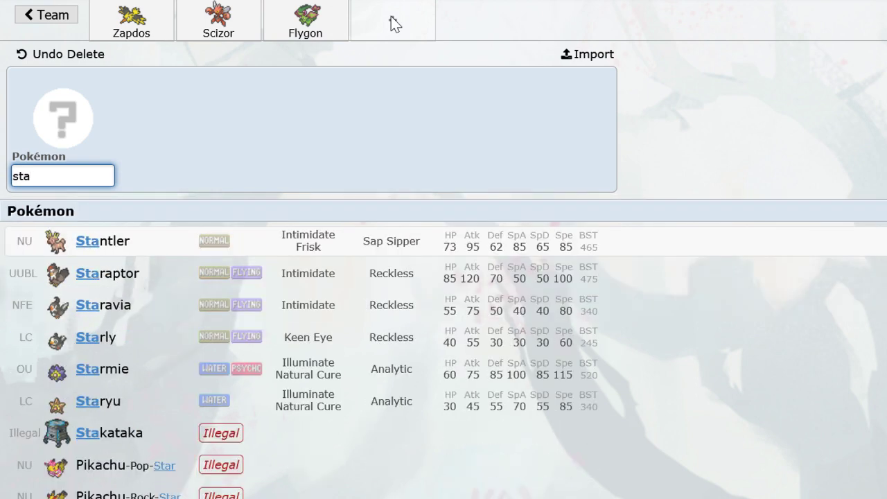
{"action": "left_click", "coordinate": [238, 368]}
{"action": "key", "text": "Tab"}
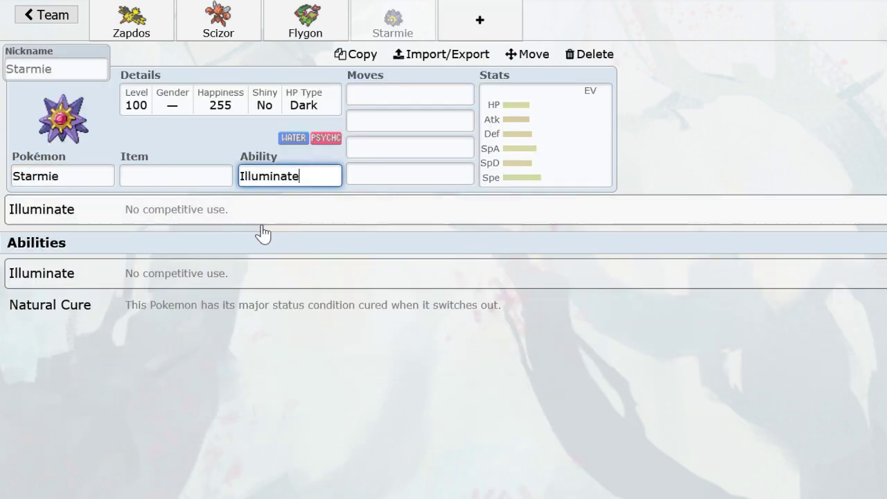
{"action": "left_click", "coordinate": [240, 308]}
{"action": "left_click", "coordinate": [239, 310]}
Add Heatran as the fifth team member and give it a Passho Berry.
{"action": "left_click", "coordinate": [506, 22]}
{"action": "type", "text": "hea"}
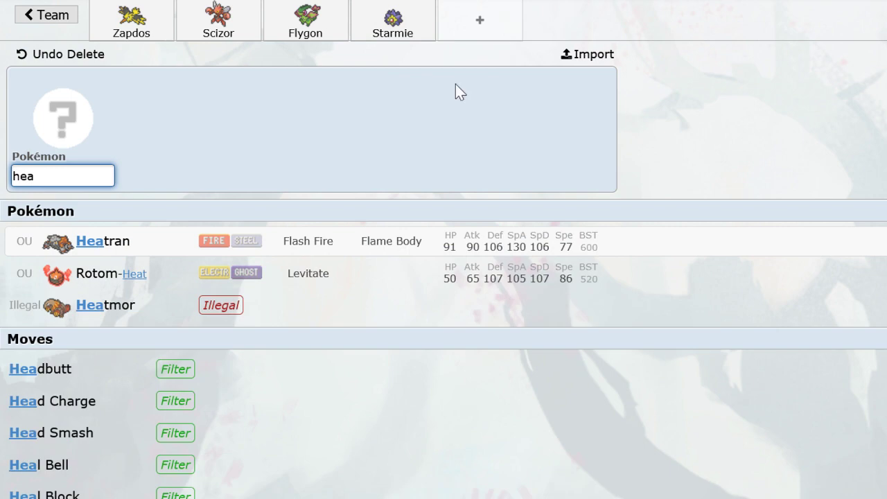
{"action": "left_click", "coordinate": [342, 240]}
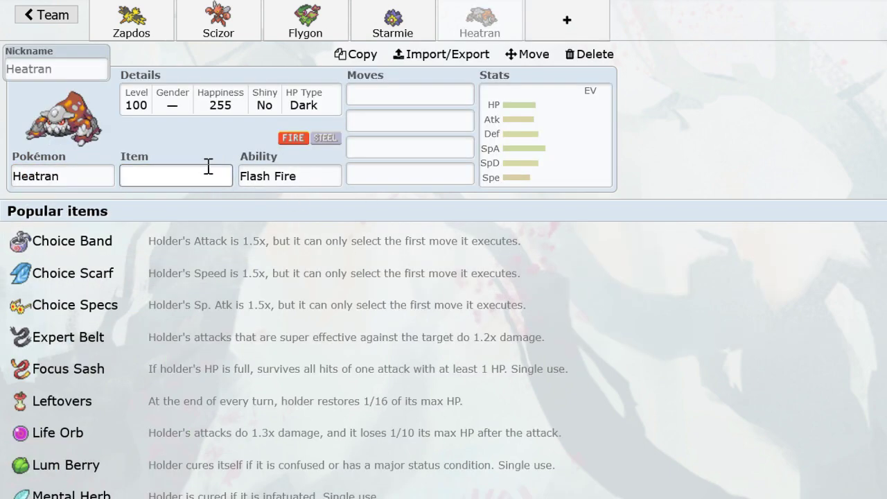
{"action": "type", "text": "pass"}
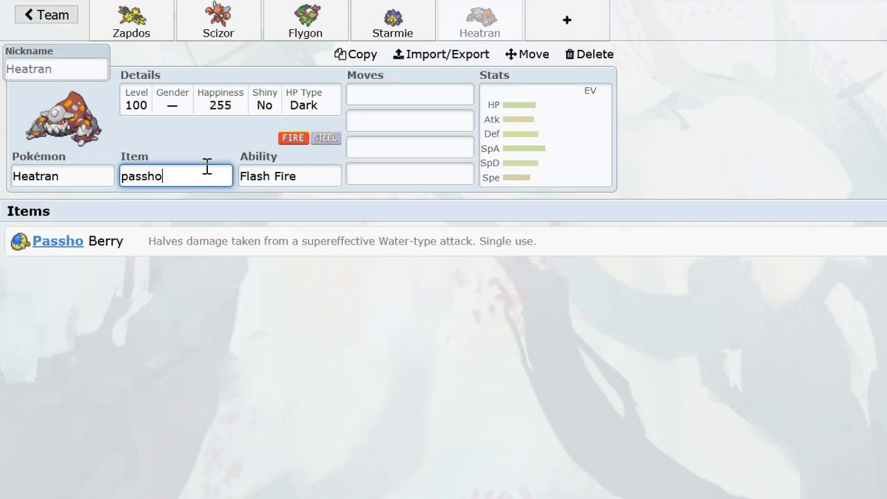
{"action": "type", "text": "ho"}
{"action": "key", "text": "Return"}
Add Breloom as the sixth team member with a Toxic Orb and the Poison Heal ability.
{"action": "left_click", "coordinate": [388, 21]}
{"action": "left_click", "coordinate": [477, 21]}
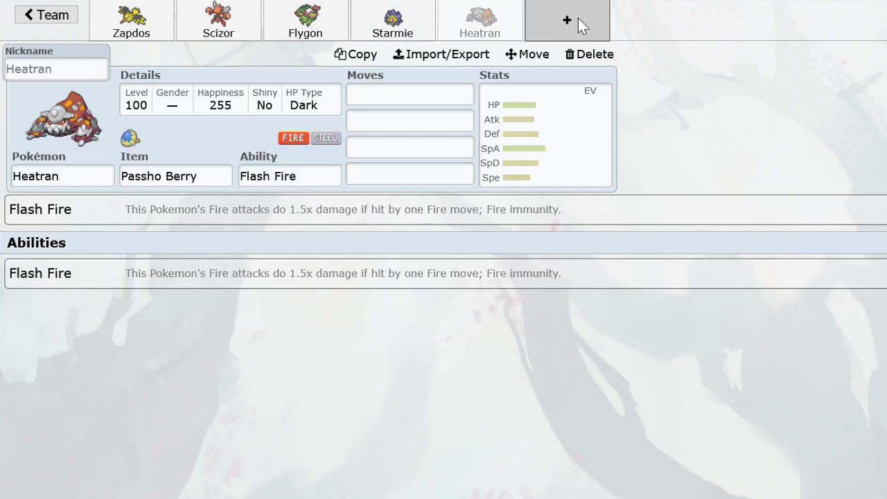
{"action": "left_click", "coordinate": [578, 18]}
{"action": "left_click", "coordinate": [460, 27]}
{"action": "left_click", "coordinate": [607, 22]}
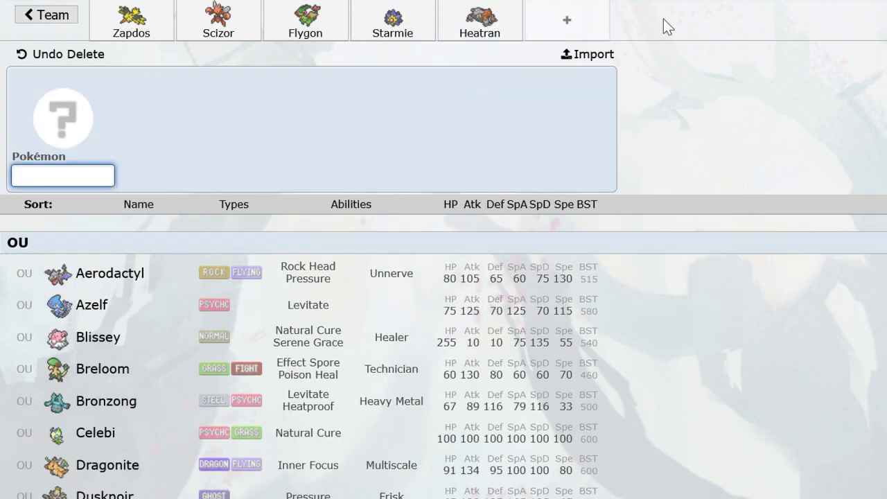
{"action": "type", "text": "breloom"}
{"action": "key", "text": "Return"}
{"action": "type", "text": "t"}
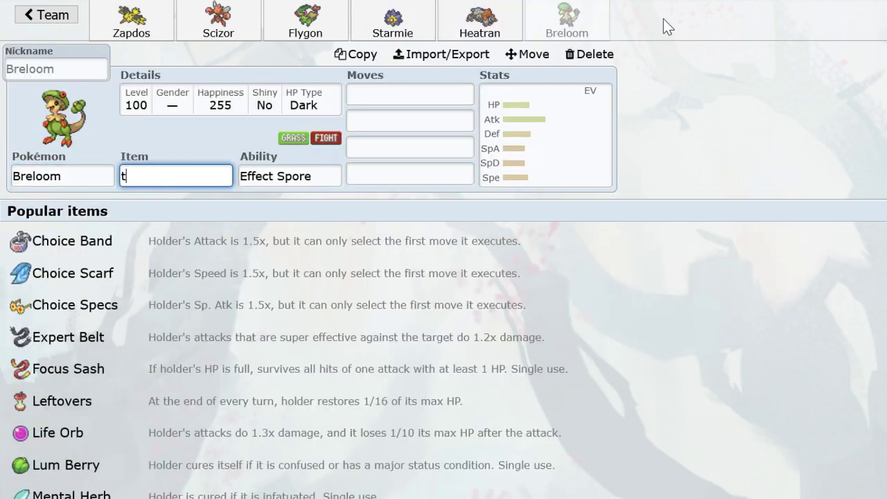
{"action": "type", "text": "oxicob"}
{"action": "key", "text": "BackSpace"}
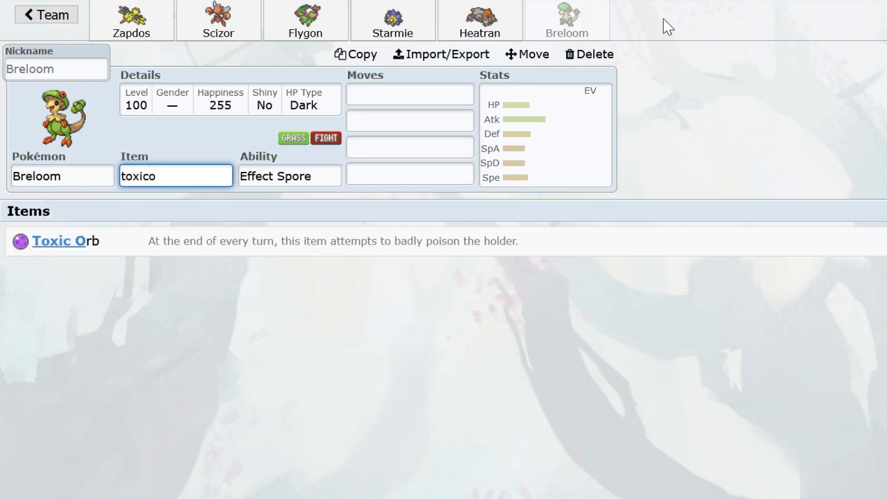
{"action": "key", "text": "Return"}
{"action": "left_click", "coordinate": [322, 305]}
Set Breloom's first move to Spore.
{"action": "type", "text": "sp"}
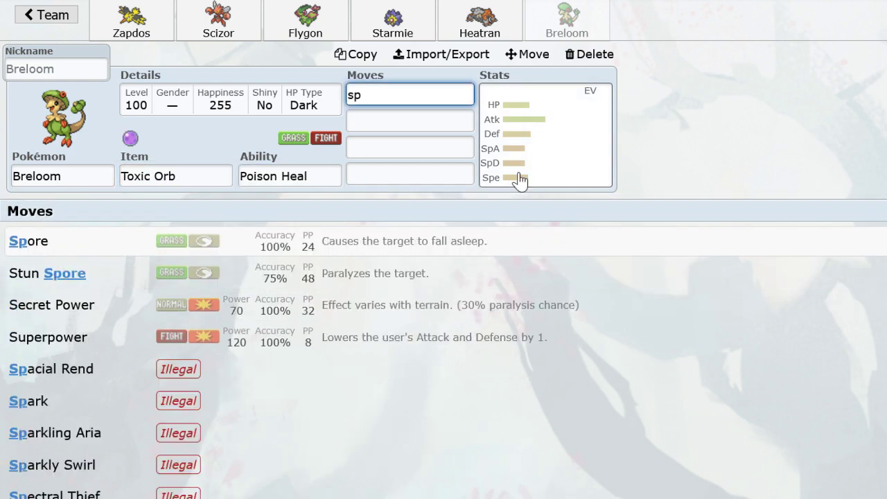
{"action": "type", "text": "ore"}
{"action": "key", "text": "Return"}
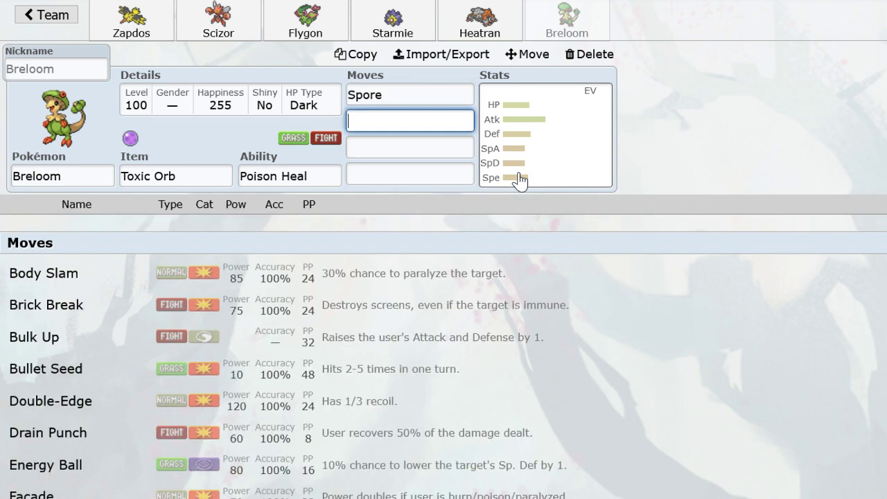
Look through the team members' items, abilities and moves from Scizor to Breloom.
{"action": "left_click", "coordinate": [500, 31]}
{"action": "left_click", "coordinate": [422, 94]}
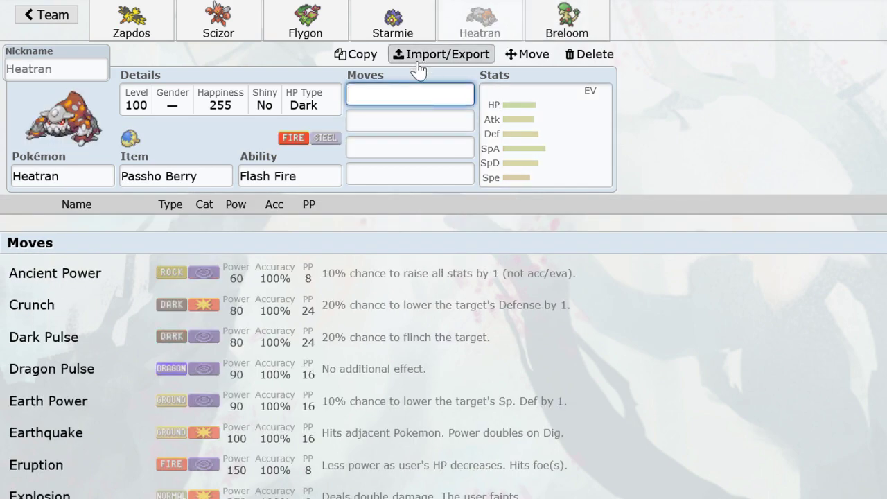
{"action": "left_click", "coordinate": [242, 30]}
{"action": "left_click", "coordinate": [305, 25]}
{"action": "left_click", "coordinate": [479, 21]}
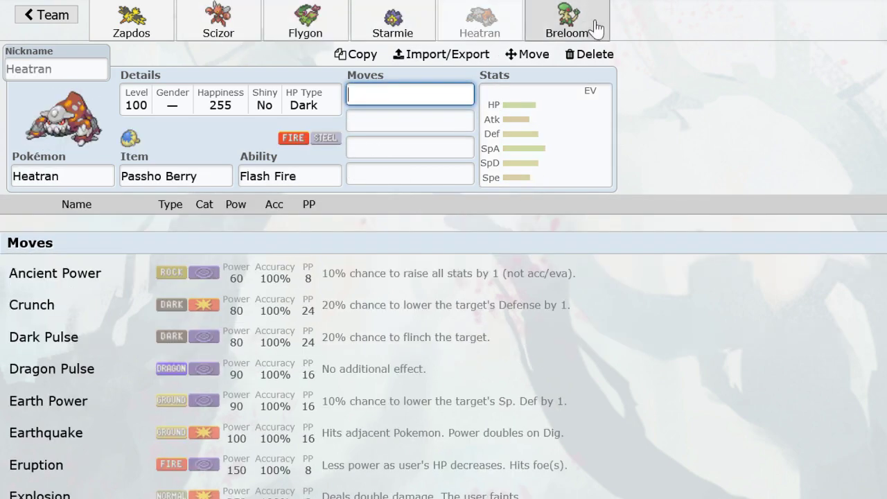
{"action": "left_click", "coordinate": [567, 21]}
{"action": "left_click", "coordinate": [393, 21]}
{"action": "left_click", "coordinate": [305, 21]}
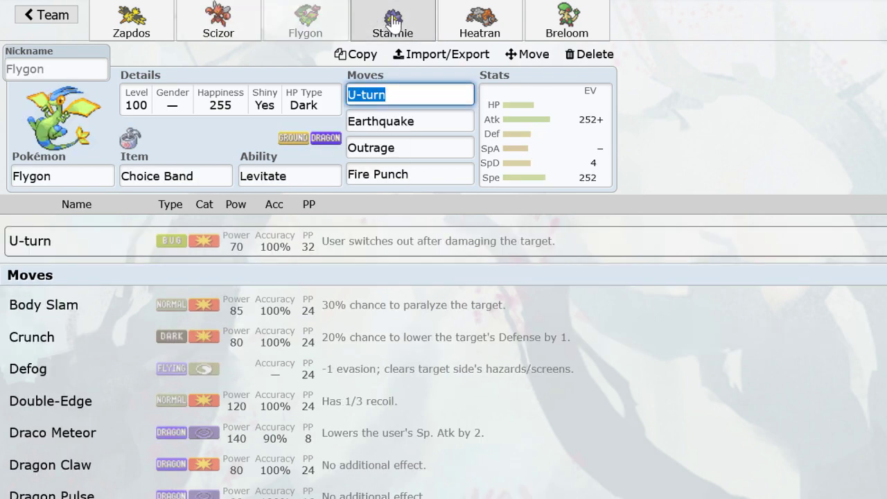
{"action": "left_click", "coordinate": [480, 21]}
{"action": "left_click", "coordinate": [567, 21]}
{"action": "left_click", "coordinate": [479, 20]}
Clear Blizzard from Starmie's first move slot.
{"action": "left_click", "coordinate": [392, 25]}
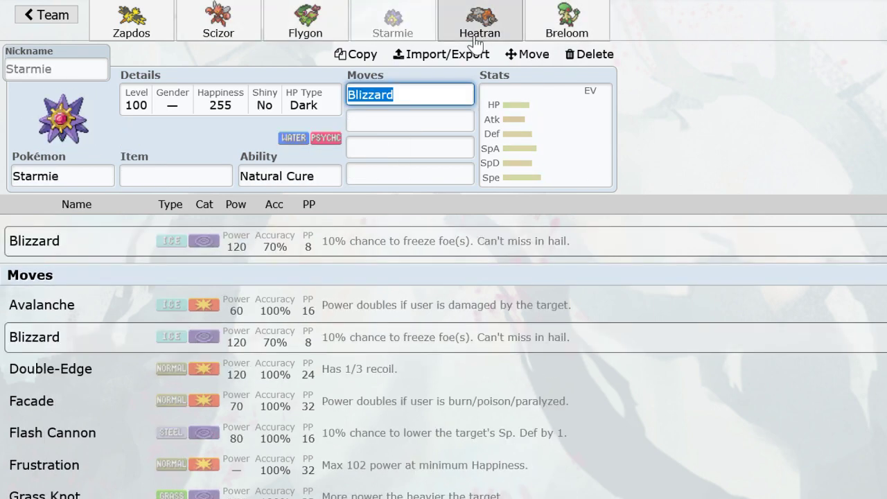
{"action": "left_click", "coordinate": [479, 25]}
{"action": "left_click", "coordinate": [393, 25]}
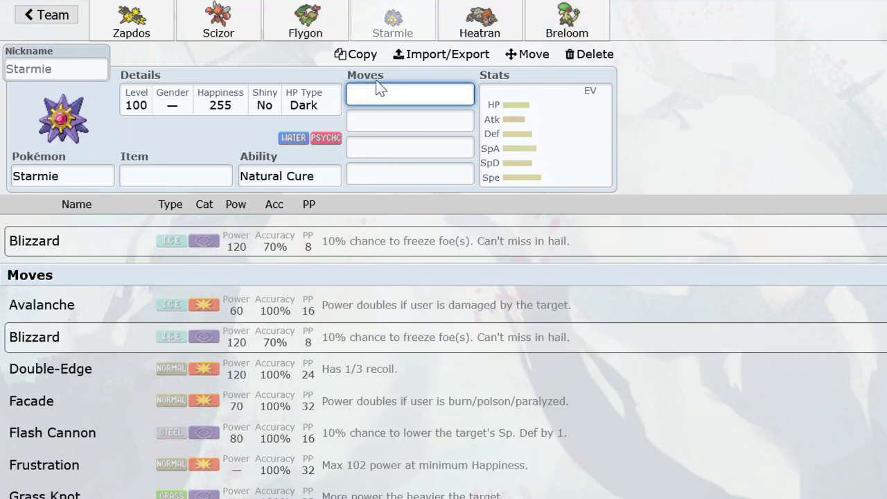
{"action": "left_click", "coordinate": [480, 21]}
{"action": "left_click", "coordinate": [567, 21]}
{"action": "left_click", "coordinate": [480, 21]}
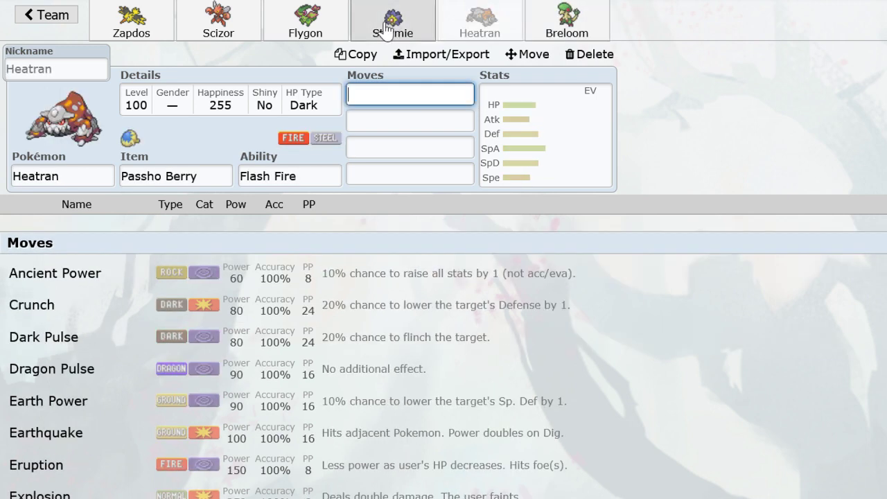
{"action": "left_click", "coordinate": [392, 24]}
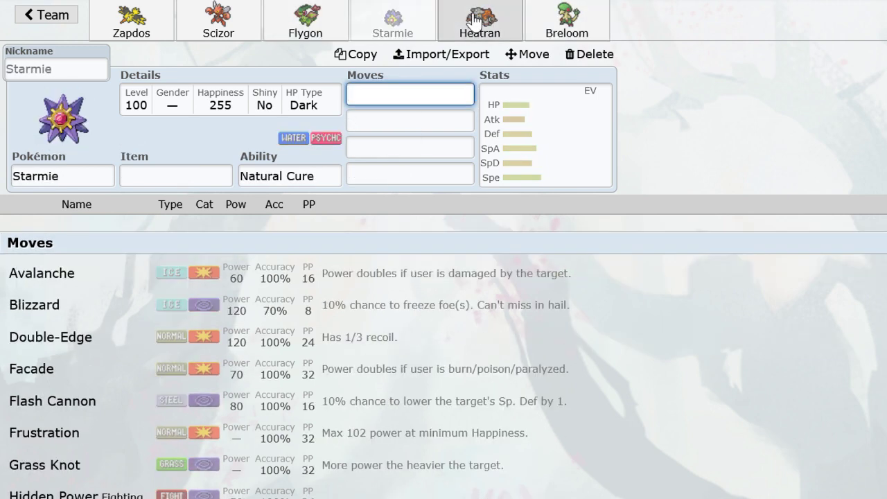
Set Heatran's EVs to 248 HP, 252 Sp. Atk. and 8 Sp. Def. with a Modest nature.
{"action": "left_click", "coordinate": [475, 21]}
{"action": "left_click_drag", "start_coordinate": [333, 295], "coordinate": [523, 300]}
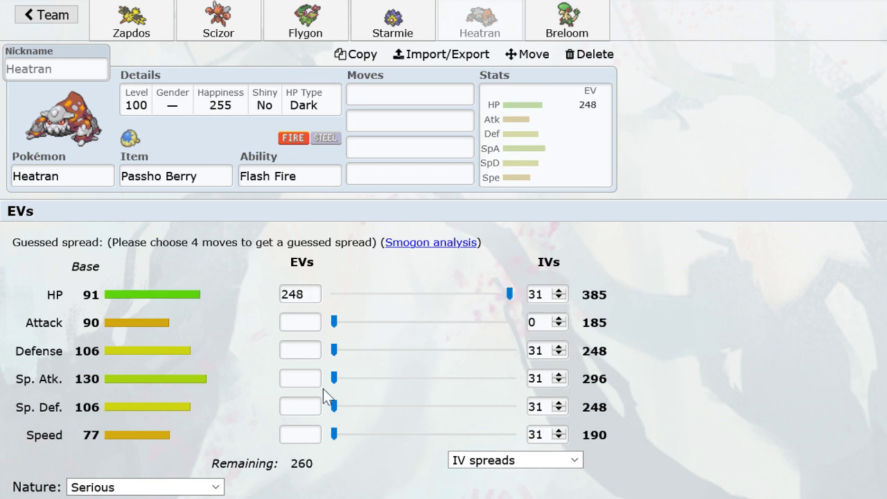
{"action": "left_click_drag", "start_coordinate": [334, 378], "coordinate": [818, 434]}
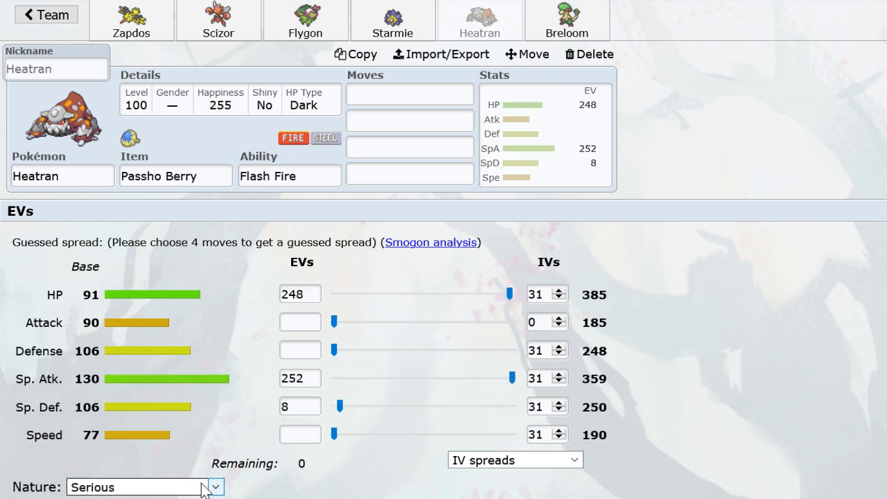
{"action": "key", "text": "Down"}
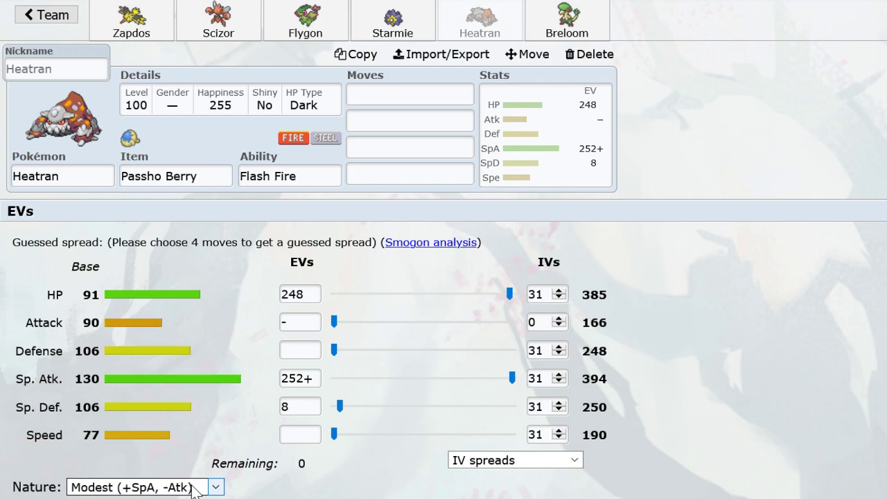
Review the sets and EV spreads of all six team members, ending on Scizor.
{"action": "left_click", "coordinate": [380, 22]}
{"action": "left_click", "coordinate": [299, 24]}
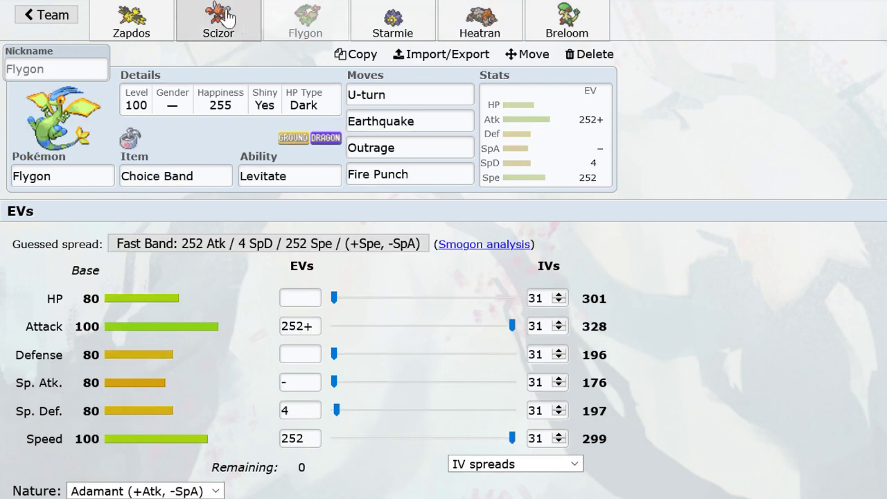
{"action": "left_click", "coordinate": [228, 16]}
{"action": "left_click", "coordinate": [139, 32]}
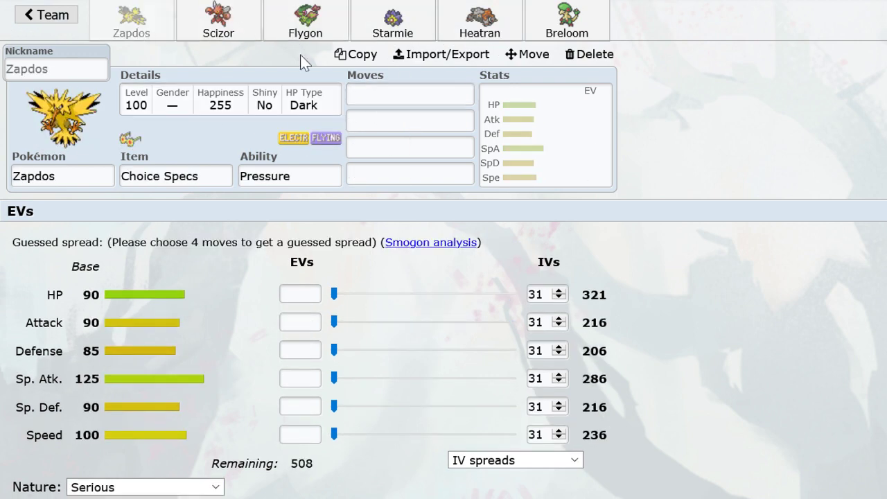
{"action": "left_click", "coordinate": [218, 21]}
{"action": "left_click", "coordinate": [310, 26]}
{"action": "left_click", "coordinate": [409, 26]}
{"action": "left_click", "coordinate": [335, 25]}
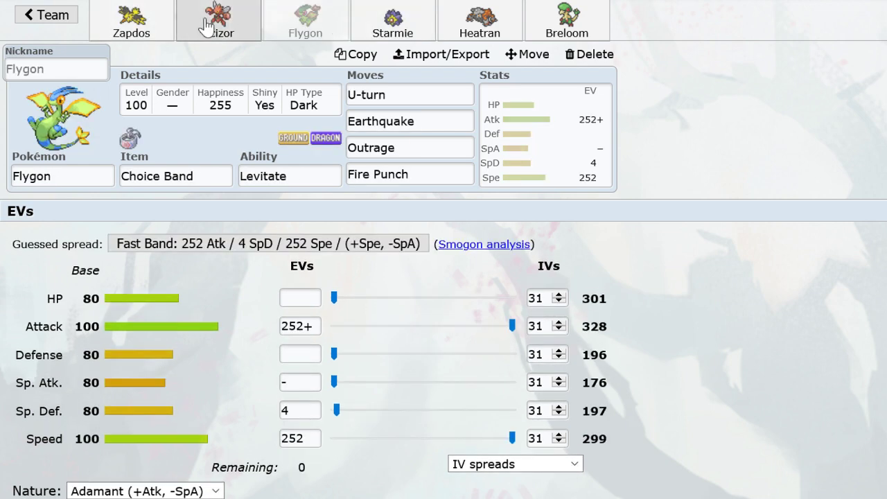
{"action": "left_click", "coordinate": [206, 27]}
{"action": "left_click", "coordinate": [478, 24]}
{"action": "left_click", "coordinate": [564, 25]}
{"action": "left_click", "coordinate": [475, 24]}
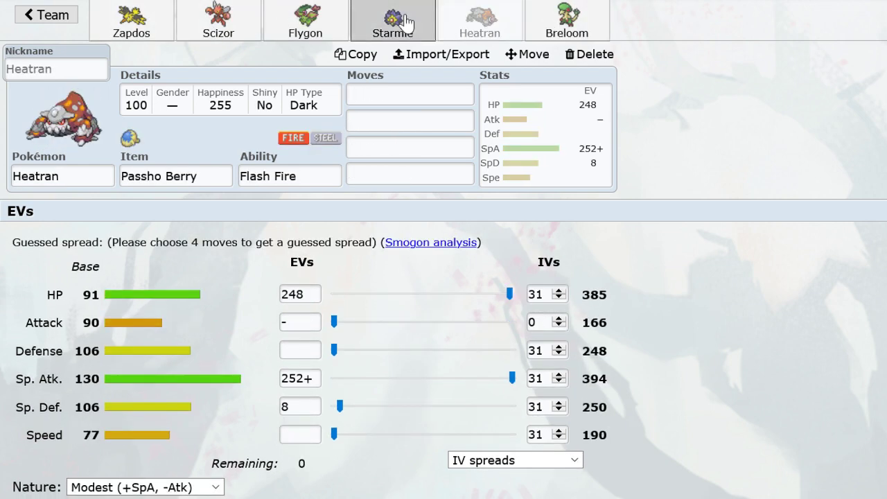
{"action": "left_click", "coordinate": [405, 22]}
{"action": "left_click", "coordinate": [472, 25]}
{"action": "left_click", "coordinate": [395, 20]}
{"action": "left_click", "coordinate": [309, 24]}
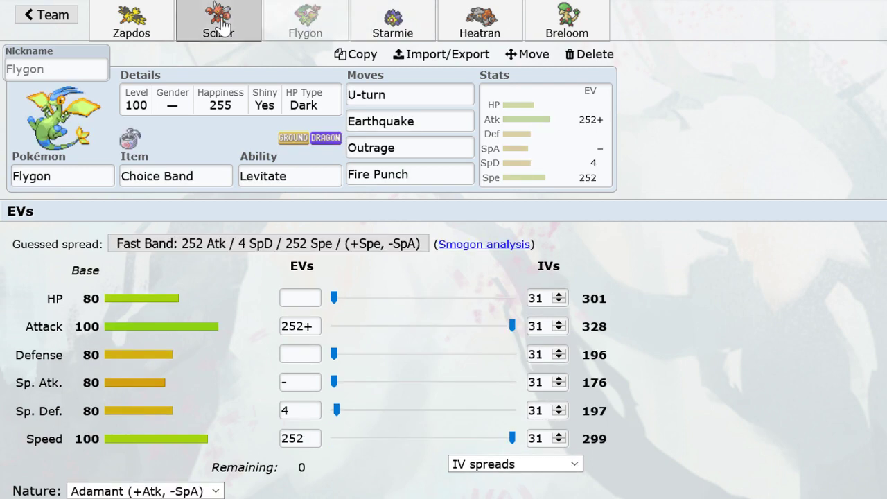
{"action": "left_click", "coordinate": [462, 14]}
{"action": "left_click", "coordinate": [248, 16]}
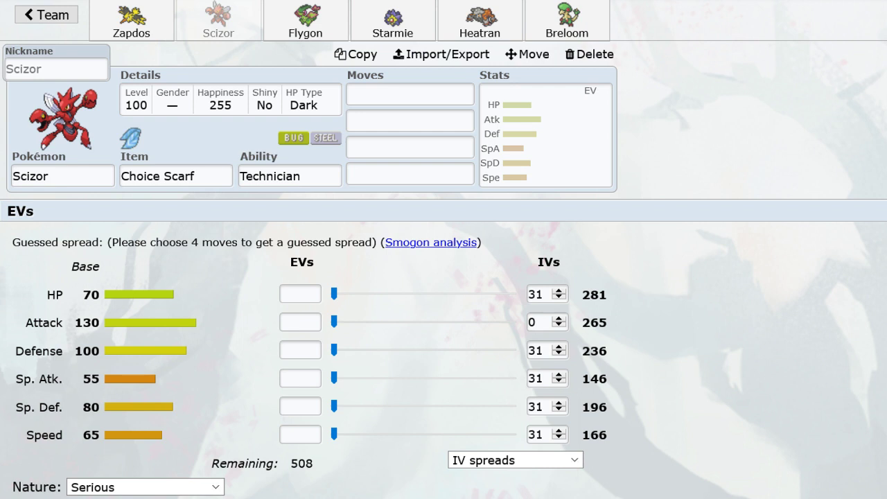
Return to the team overview and delete all six Pokémon, from Zapdos to Breloom, from Untitled 268.
{"action": "left_click", "coordinate": [120, 8]}
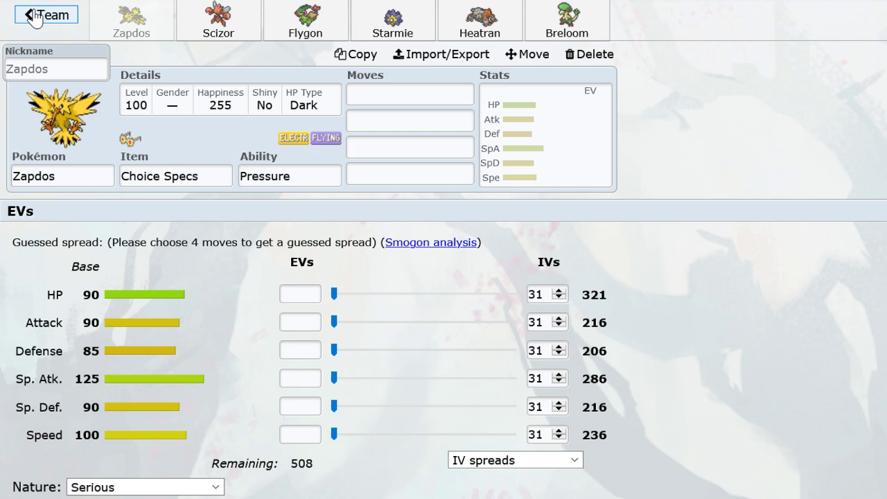
{"action": "left_click", "coordinate": [35, 15]}
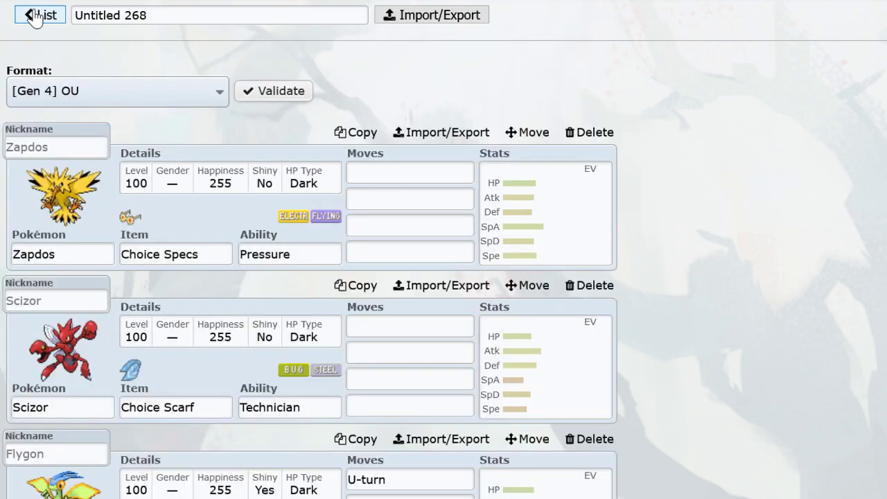
{"action": "left_click", "coordinate": [603, 208]}
{"action": "left_click", "coordinate": [35, 15]}
{"action": "left_click", "coordinate": [590, 132]}
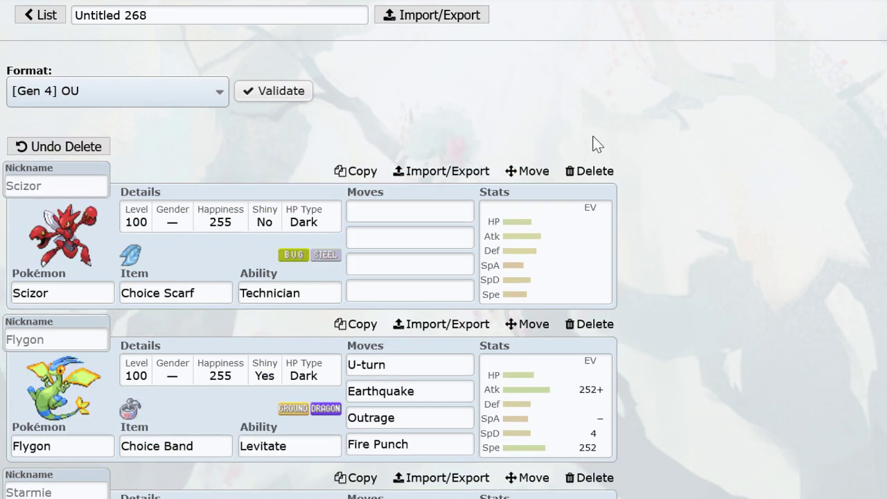
{"action": "left_click", "coordinate": [590, 171]}
{"action": "left_click", "coordinate": [590, 171]}
{"action": "left_click", "coordinate": [590, 171]}
{"action": "left_click", "coordinate": [590, 171]}
{"action": "left_click", "coordinate": [590, 171]}
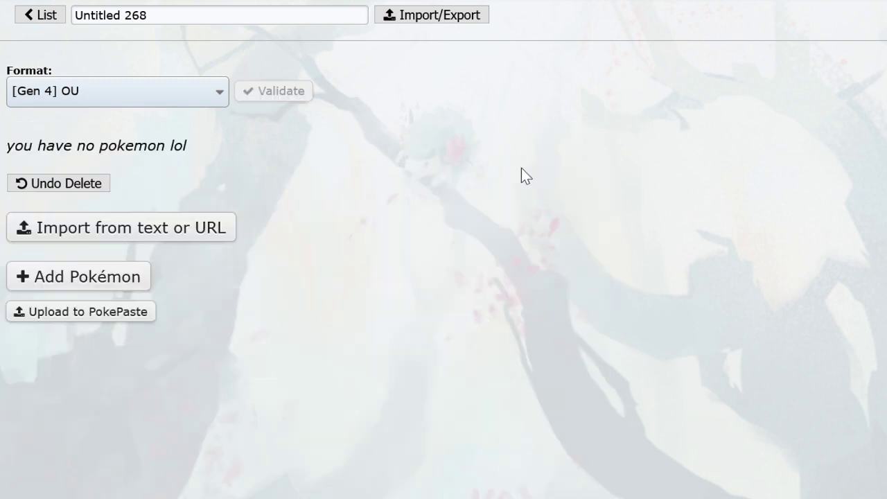
Add Hippowdon as the first team member and give it Leftovers.
{"action": "left_click", "coordinate": [77, 275]}
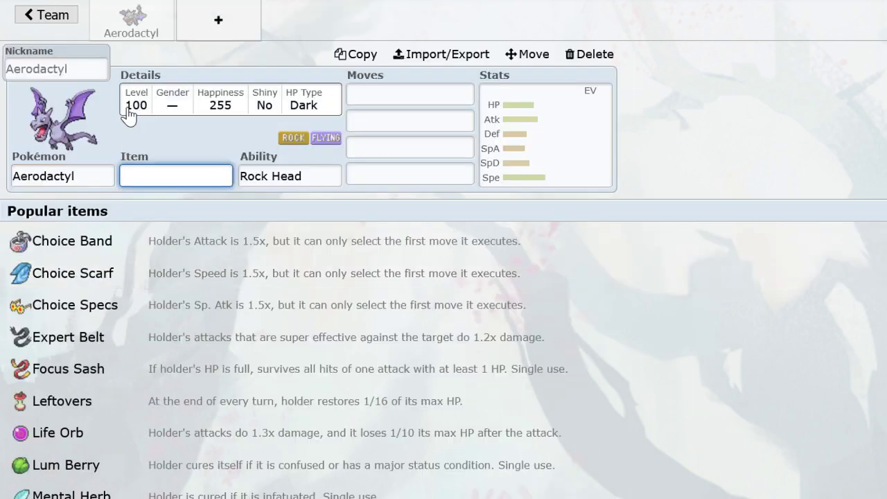
{"action": "left_click", "coordinate": [48, 21]}
{"action": "left_click", "coordinate": [80, 296]}
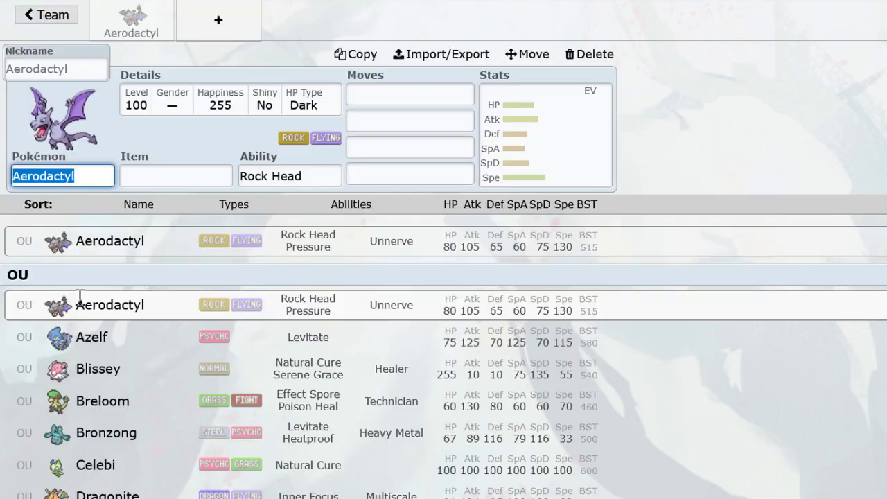
{"action": "type", "text": "hippowdo"}
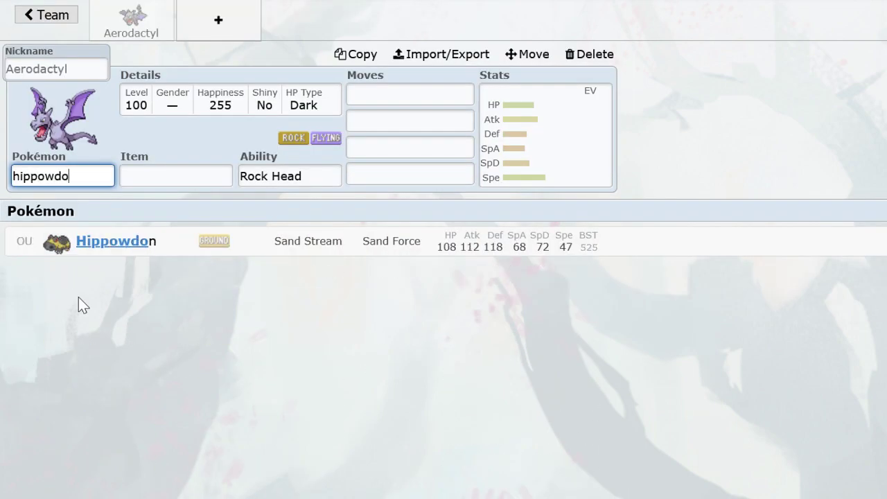
{"action": "key", "text": "Return"}
{"action": "type", "text": "lef"}
{"action": "key", "text": "Return"}
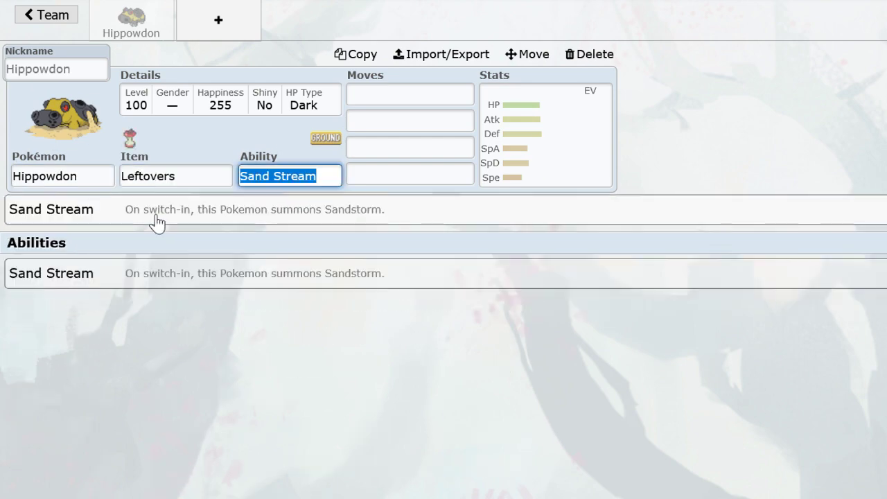
Add Tyranitar and Skarmory as the second and third team members.
{"action": "left_click", "coordinate": [219, 19]}
{"action": "type", "text": "ty"}
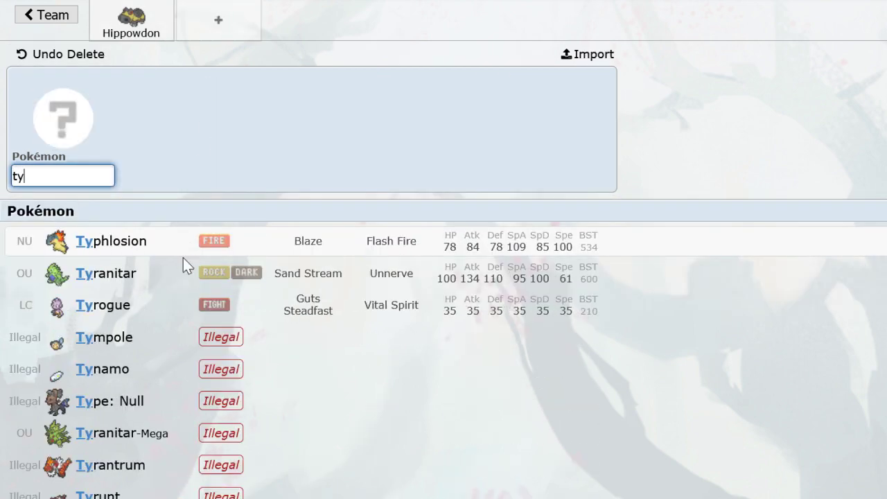
{"action": "left_click", "coordinate": [184, 272]}
{"action": "left_click", "coordinate": [297, 17]}
{"action": "type", "text": "sk"}
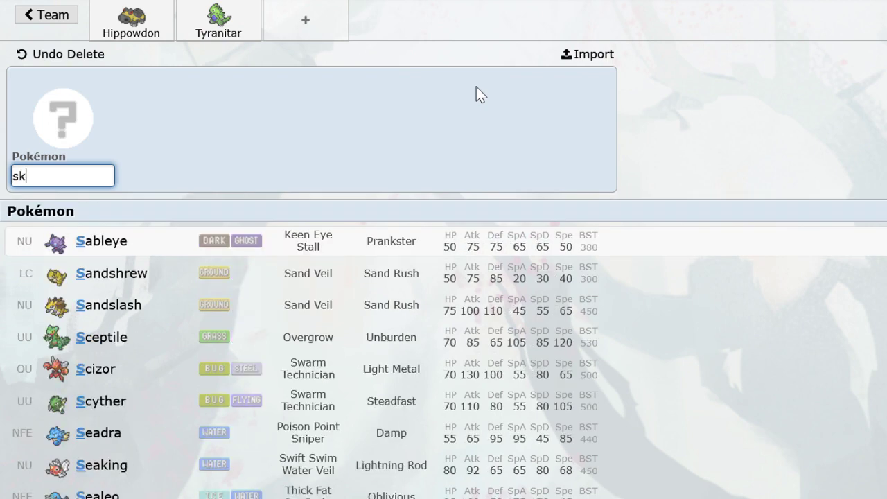
{"action": "type", "text": "a"}
{"action": "left_click", "coordinate": [344, 239]}
Add Starmie as the fourth team member with Leftovers and the Natural Cure ability.
{"action": "left_click", "coordinate": [390, 22]}
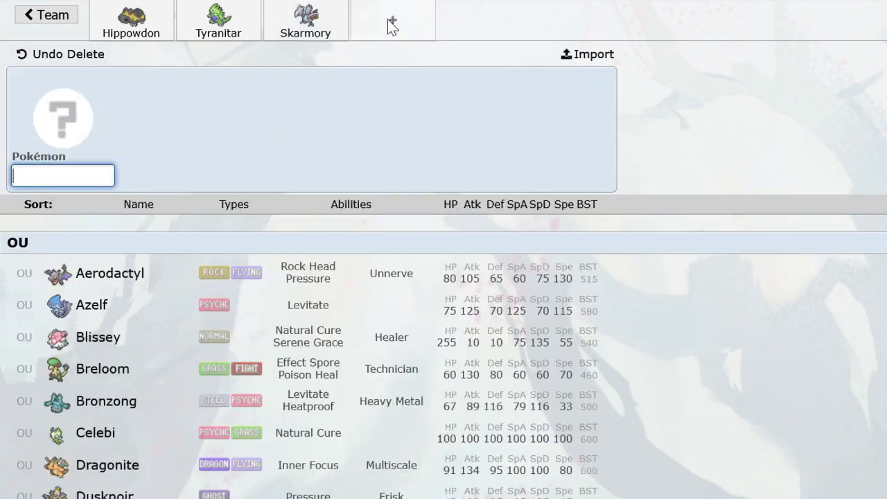
{"action": "type", "text": "star"}
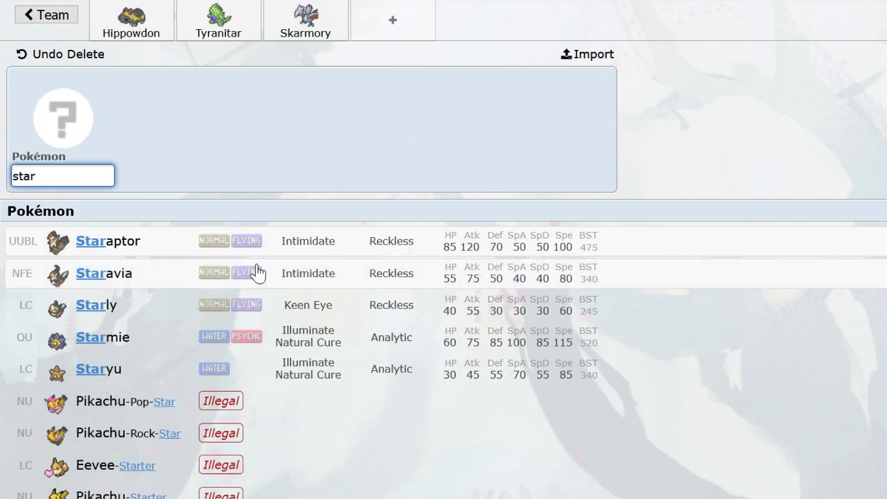
{"action": "left_click", "coordinate": [231, 341]}
{"action": "type", "text": "lef"}
{"action": "key", "text": "Return"}
{"action": "type", "text": "natu"}
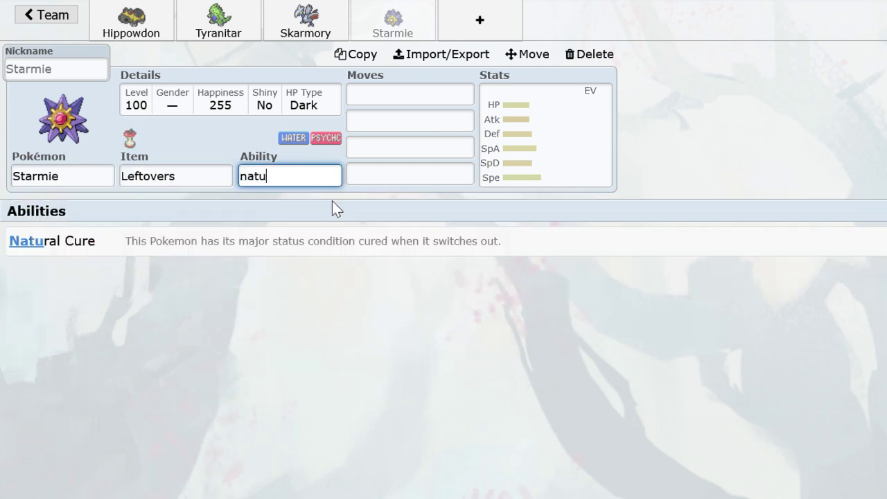
{"action": "key", "text": "Return"}
Add Rotom-Heat as the fifth team member.
{"action": "left_click", "coordinate": [478, 22]}
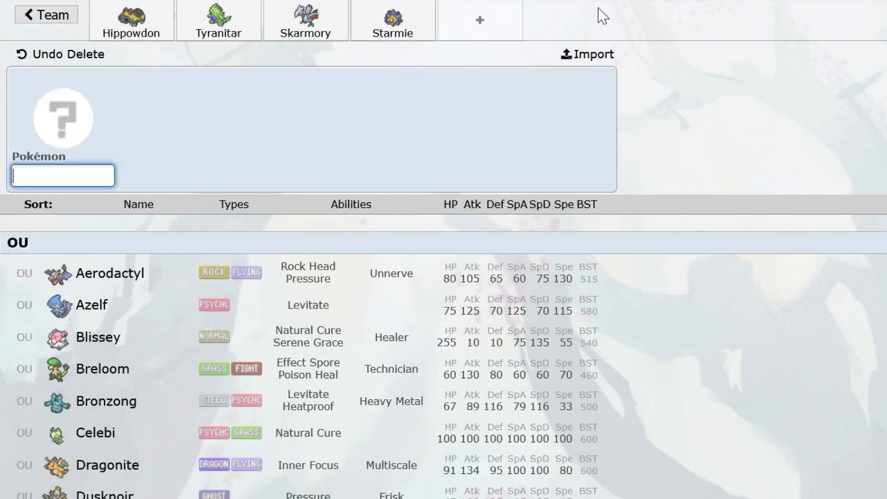
{"action": "left_click", "coordinate": [478, 24]}
{"action": "type", "text": "vo"}
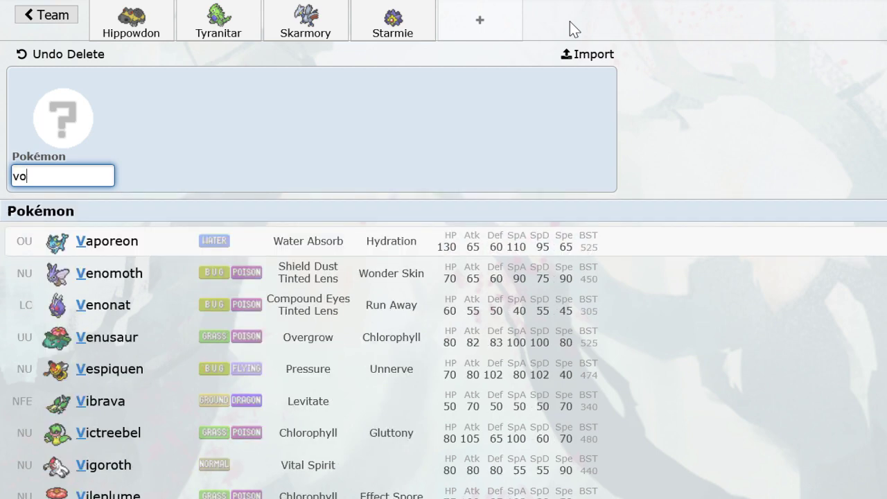
{"action": "key", "text": "BackSpace"}
{"action": "key", "text": "BackSpace"}
{"action": "type", "text": "rotom-h"}
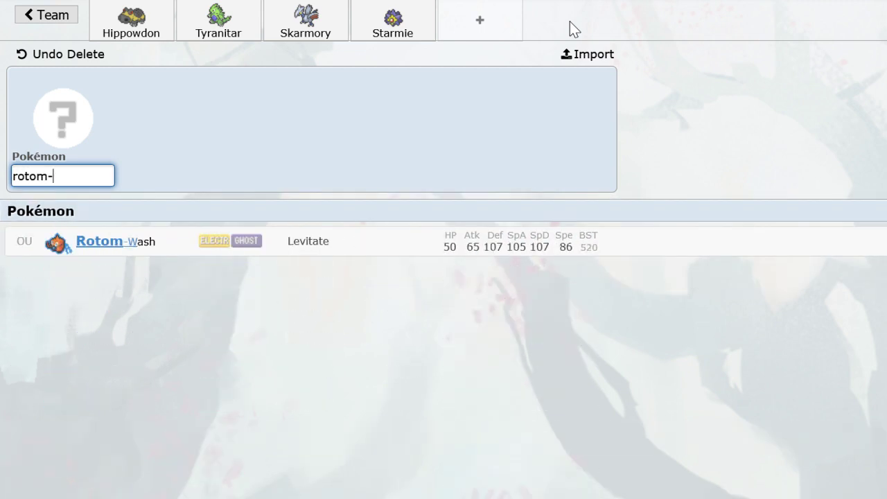
{"action": "key", "text": "Return"}
Add Venusaur as the sixth team member with Leftovers and the Overgrow ability.
{"action": "left_click", "coordinate": [567, 22]}
{"action": "type", "text": "venusaur"}
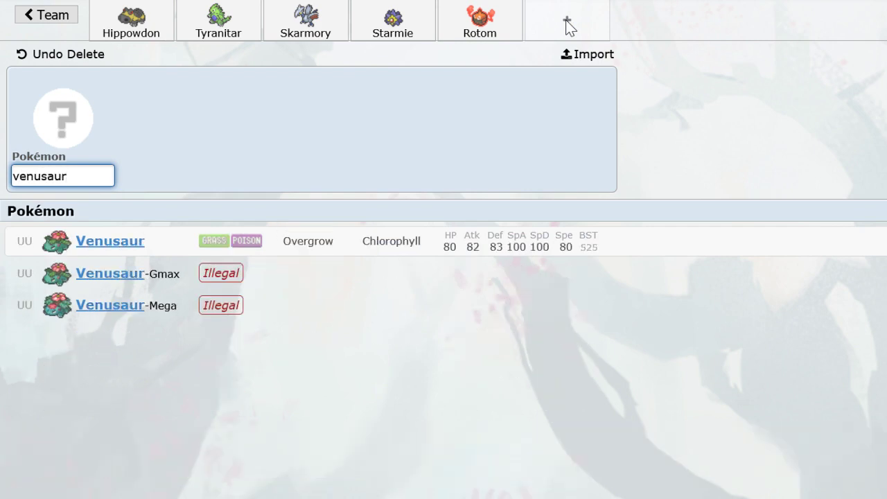
{"action": "key", "text": "Return"}
{"action": "type", "text": "left"}
{"action": "key", "text": "Return"}
{"action": "key", "text": "Return"}
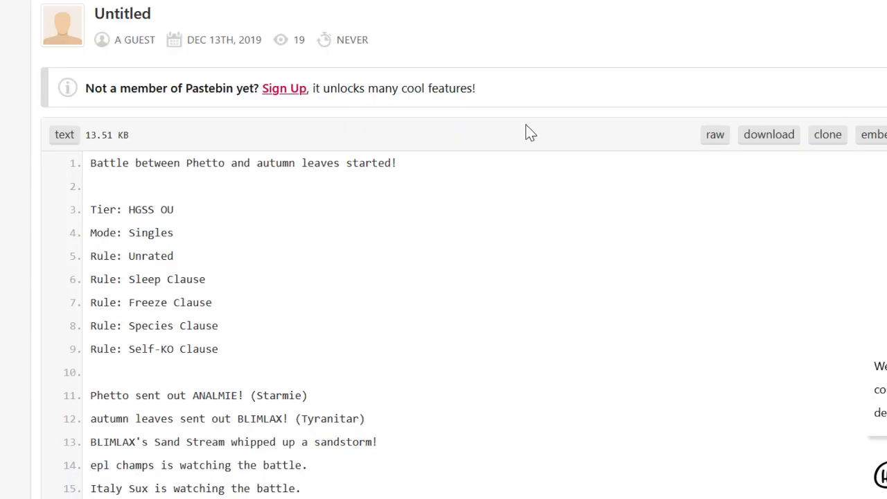
Read the HGSS OU battle log on Pastebin from the opening through turn 5, examining the Pokémon sent out and moves used.
{"action": "scroll", "coordinate": [531, 221], "scroll_direction": "down", "scroll_amount": 3}
{"action": "scroll", "coordinate": [531, 220], "scroll_direction": "down", "scroll_amount": 10}
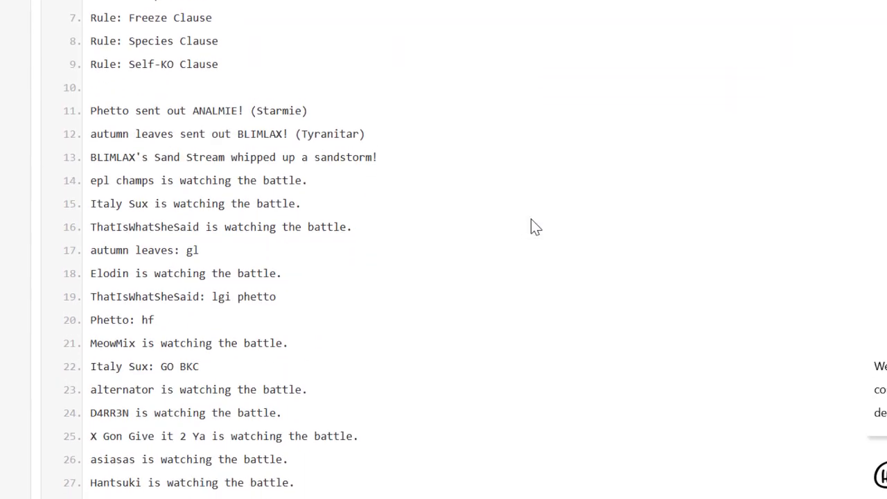
{"action": "scroll", "coordinate": [531, 221], "scroll_direction": "up", "scroll_amount": 2}
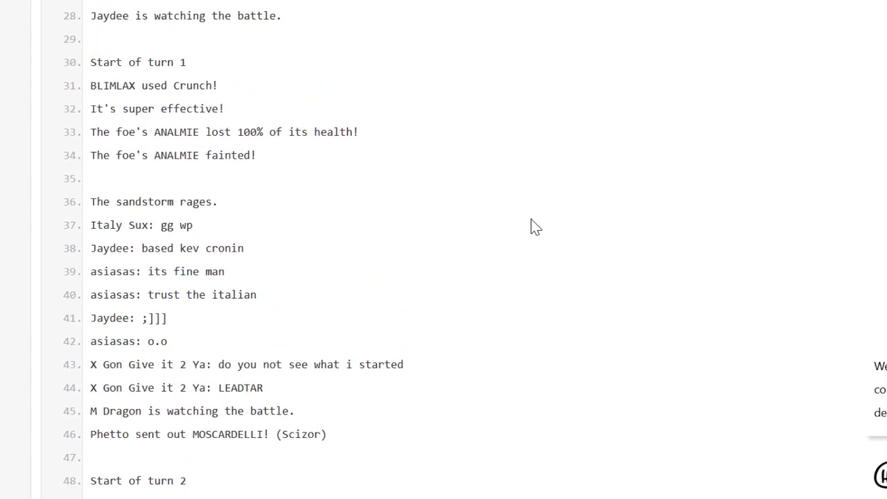
{"action": "scroll", "coordinate": [531, 220], "scroll_direction": "down", "scroll_amount": 7}
{"action": "scroll", "coordinate": [530, 219], "scroll_direction": "down", "scroll_amount": 2}
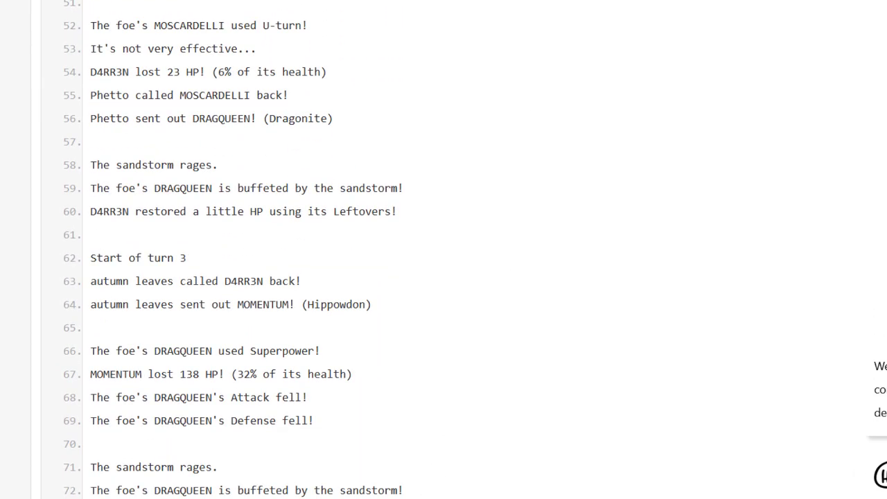
{"action": "scroll", "coordinate": [513, 217], "scroll_direction": "down", "scroll_amount": 7}
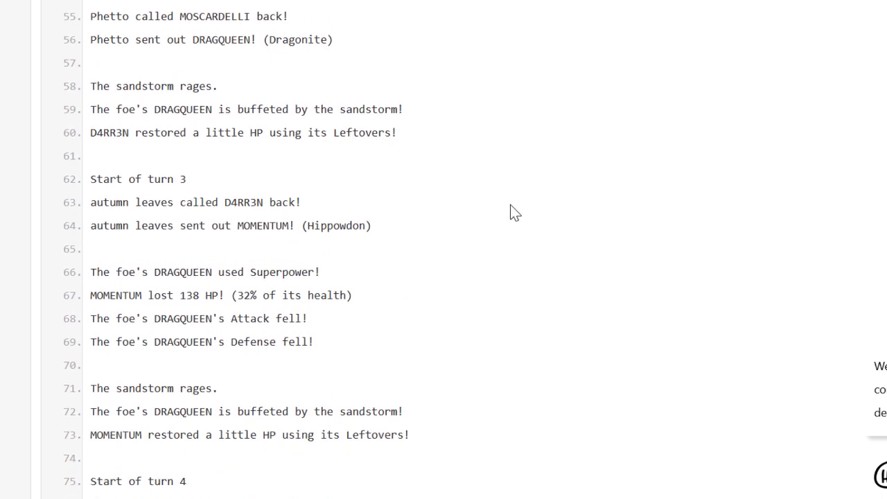
{"action": "scroll", "coordinate": [552, 209], "scroll_direction": "down", "scroll_amount": 2}
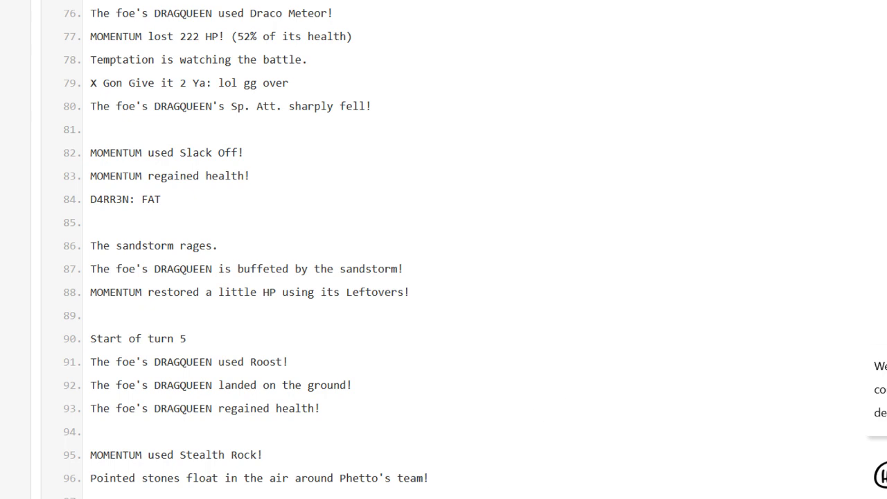
{"action": "scroll", "coordinate": [613, 318], "scroll_direction": "up", "scroll_amount": 3}
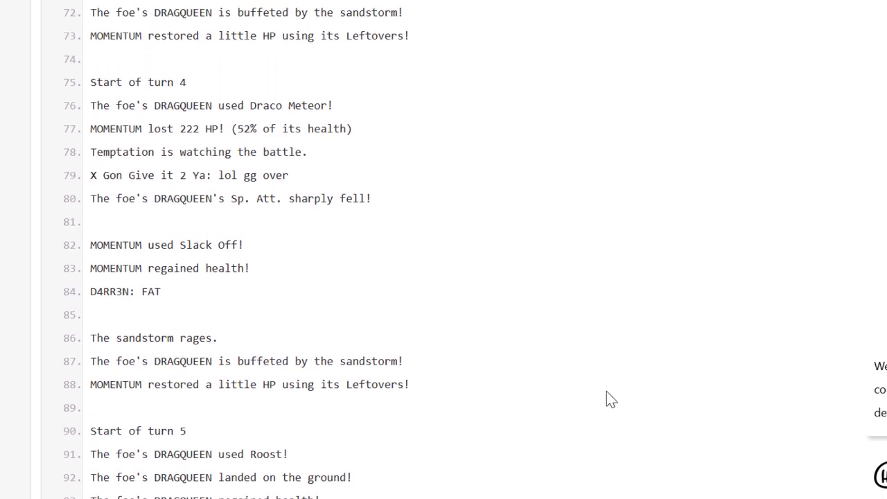
{"action": "scroll", "coordinate": [606, 394], "scroll_direction": "up", "scroll_amount": 1}
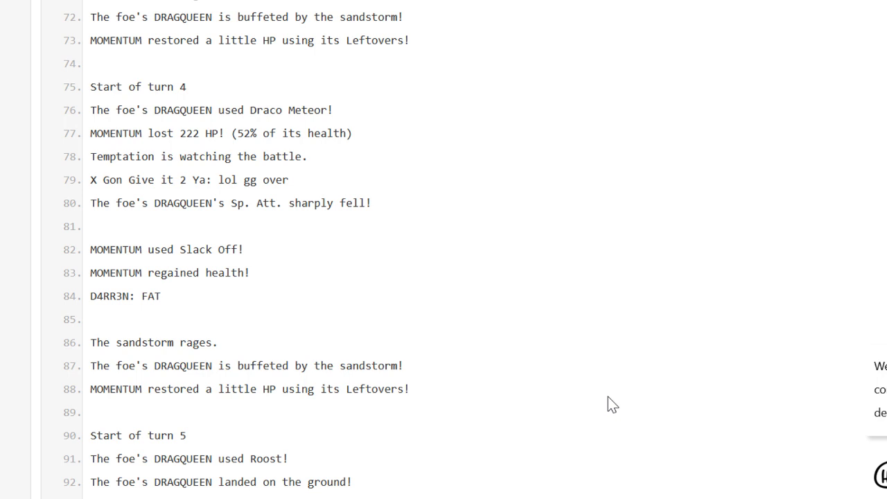
{"action": "scroll", "coordinate": [608, 397], "scroll_direction": "up", "scroll_amount": 1}
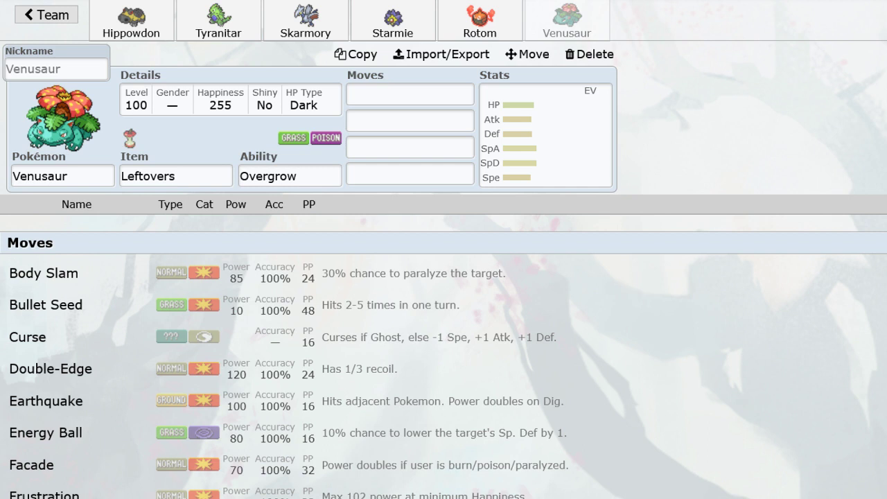
Check Hippowdon's set in the Pokémon Showdown teambuilder and return to the overview of the whole team.
{"action": "left_click", "coordinate": [139, 22]}
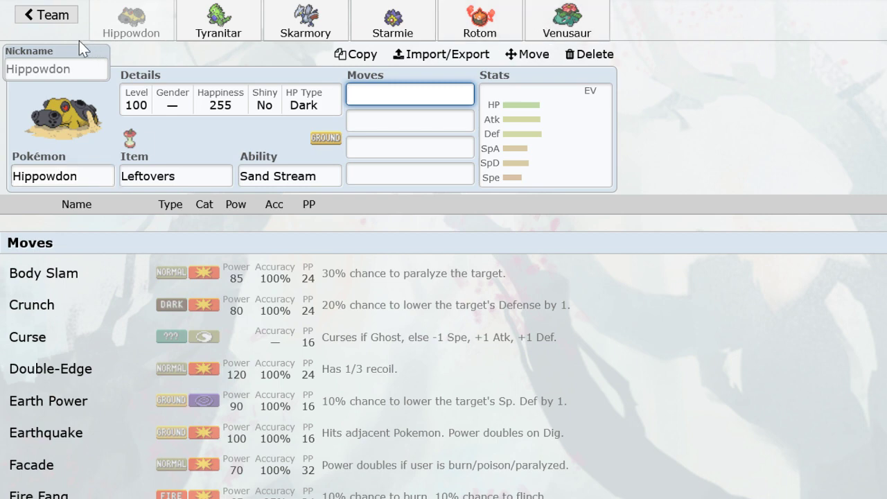
{"action": "left_click", "coordinate": [78, 173]}
{"action": "left_click", "coordinate": [46, 15]}
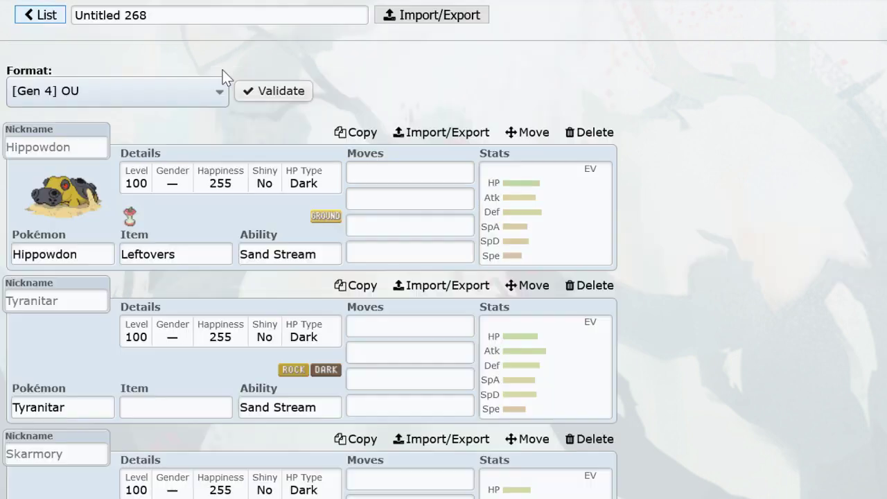
Delete all six Pokémon from the Untitled 268 team.
{"action": "left_click", "coordinate": [585, 132]}
{"action": "left_click", "coordinate": [588, 171]}
{"action": "left_click", "coordinate": [588, 171]}
{"action": "left_click", "coordinate": [588, 171]}
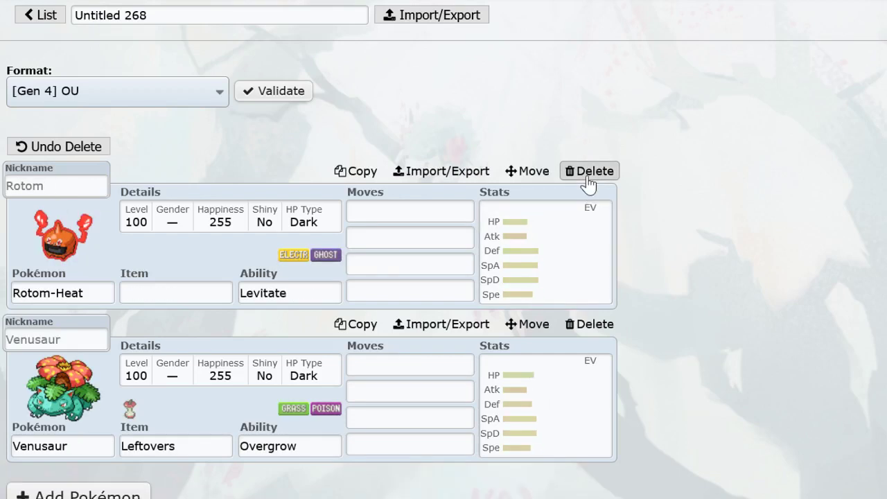
{"action": "left_click", "coordinate": [587, 171]}
{"action": "left_click", "coordinate": [588, 171]}
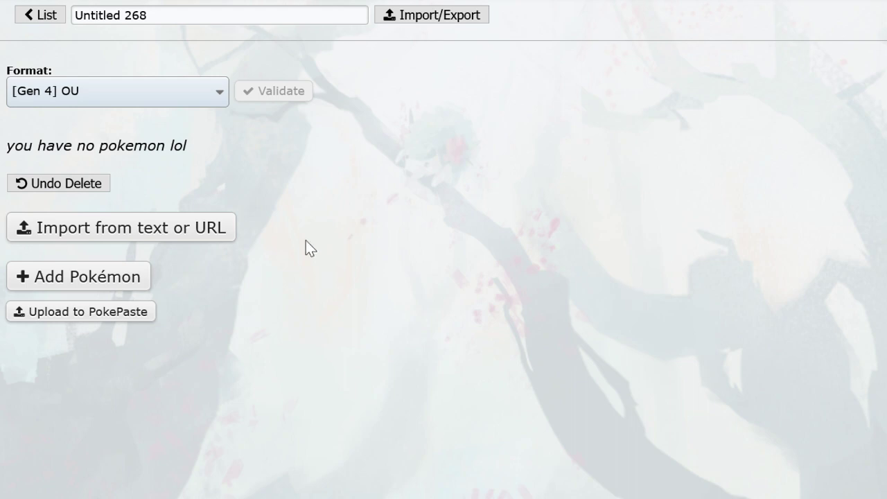
Add Metagross to the empty team and give it an Iron Ball as its item.
{"action": "left_click", "coordinate": [143, 282]}
{"action": "type", "text": "meta"}
{"action": "key", "text": "Return"}
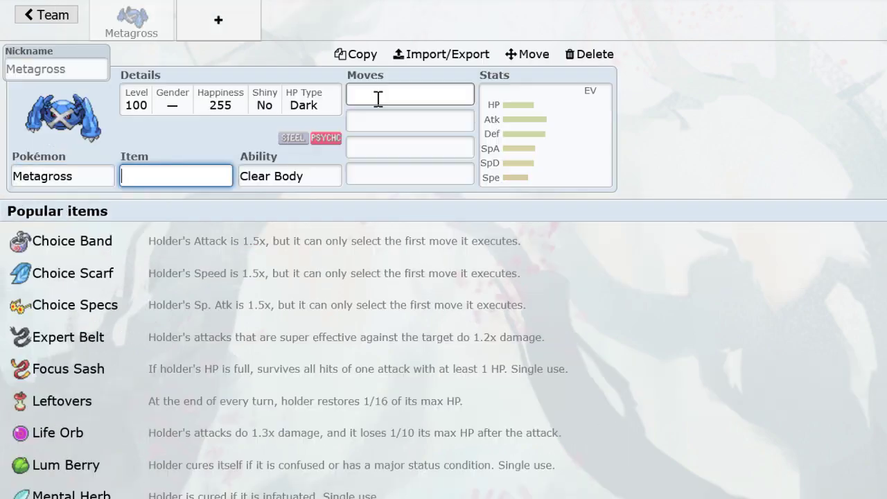
{"action": "type", "text": "ironball"}
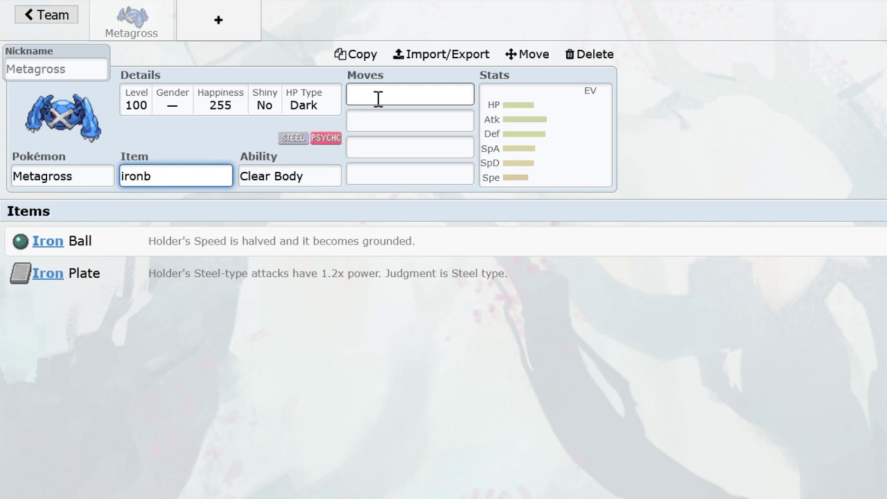
Give Metagross the moves Stealth Rock and Trick in its first two move slots.
{"action": "left_click", "coordinate": [377, 98]}
{"action": "type", "text": "steal"}
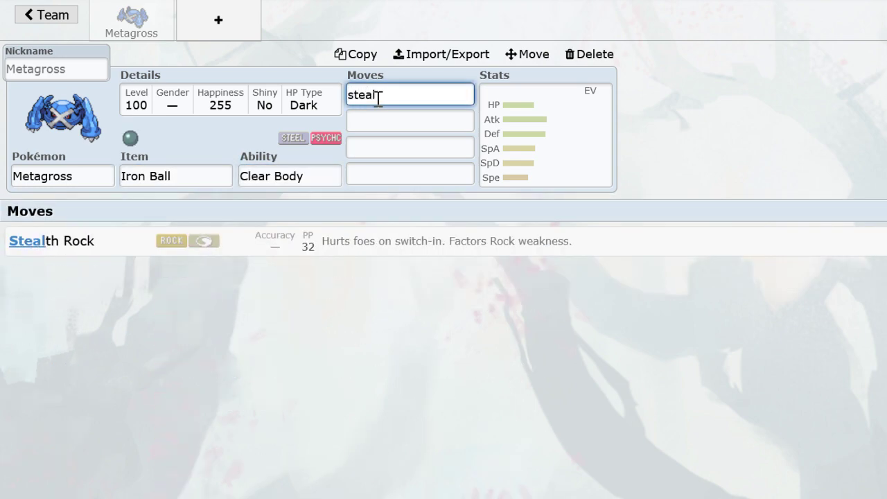
{"action": "key", "text": "Return"}
{"action": "type", "text": "ironba"}
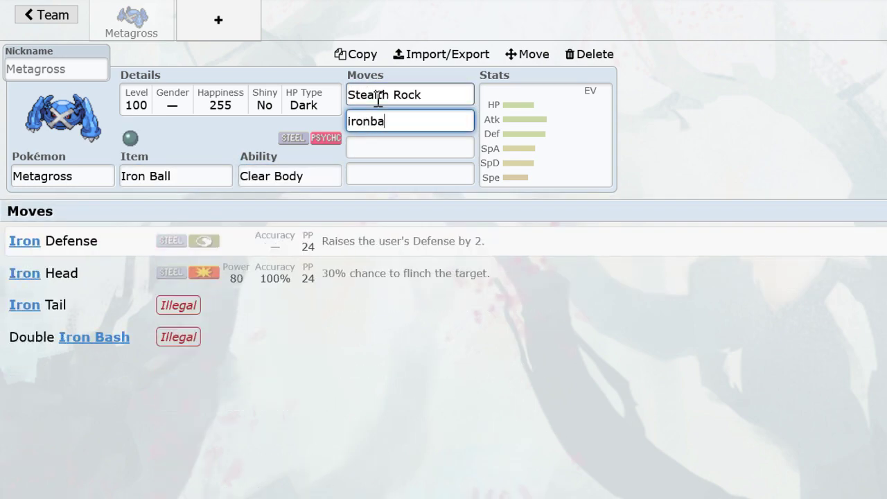
{"action": "key", "text": "BackSpace"}
{"action": "key", "text": "BackSpace"}
{"action": "key", "text": "BackSpace"}
{"action": "key", "text": "BackSpace"}
{"action": "key", "text": "BackSpace"}
{"action": "type", "text": "t"}
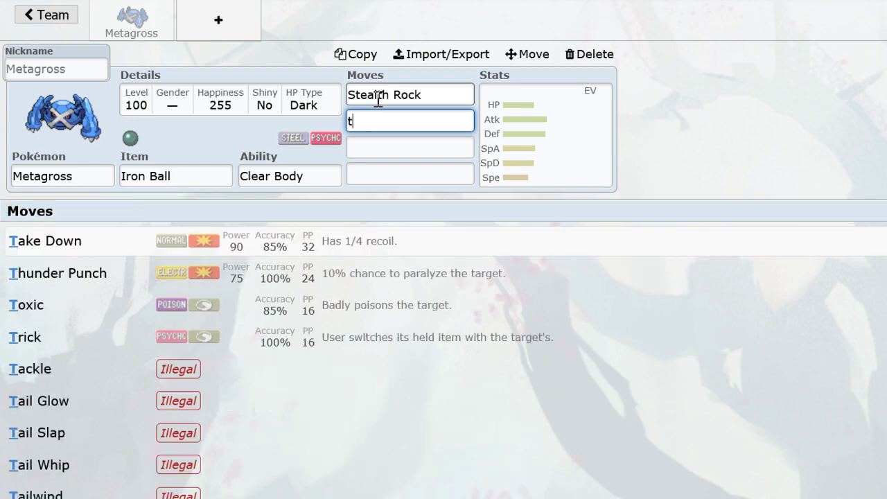
{"action": "type", "text": "rick"}
{"action": "key", "text": "Return"}
Add Celebi as the second team member, holding Leftovers and knowing Thunder Wave.
{"action": "left_click", "coordinate": [252, 36]}
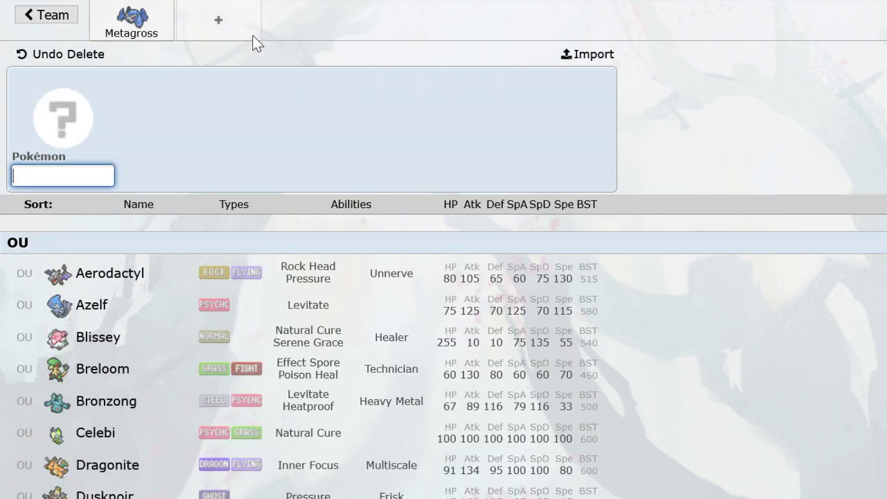
{"action": "type", "text": "cele"}
{"action": "key", "text": "Return"}
{"action": "type", "text": "lefto"}
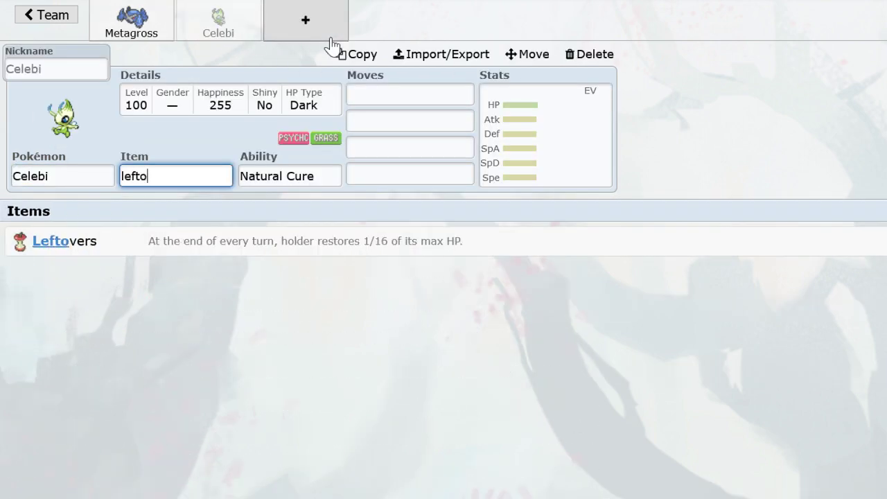
{"action": "key", "text": "Return"}
{"action": "type", "text": "thunde"}
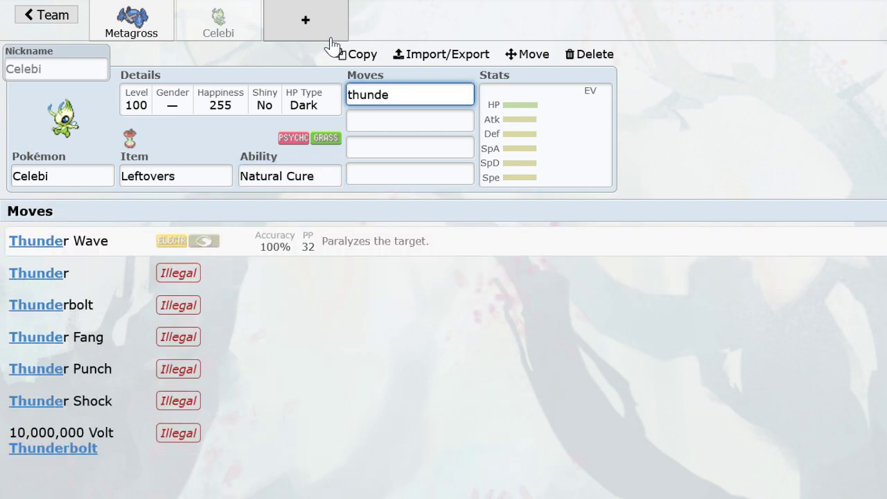
{"action": "left_click", "coordinate": [337, 250]}
Add Heatran as the third team member, holding a Choice Scarf.
{"action": "left_click", "coordinate": [290, 9]}
{"action": "type", "text": "heat"}
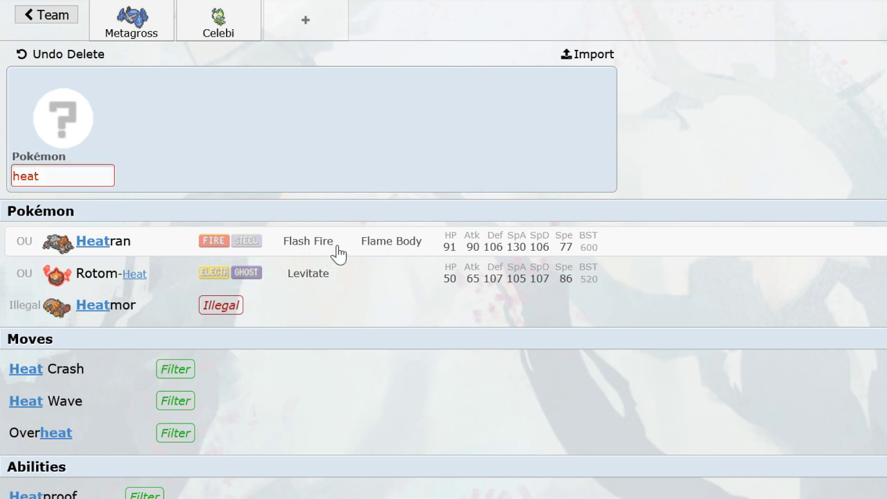
{"action": "left_click", "coordinate": [337, 251]}
{"action": "type", "text": "choicesca"}
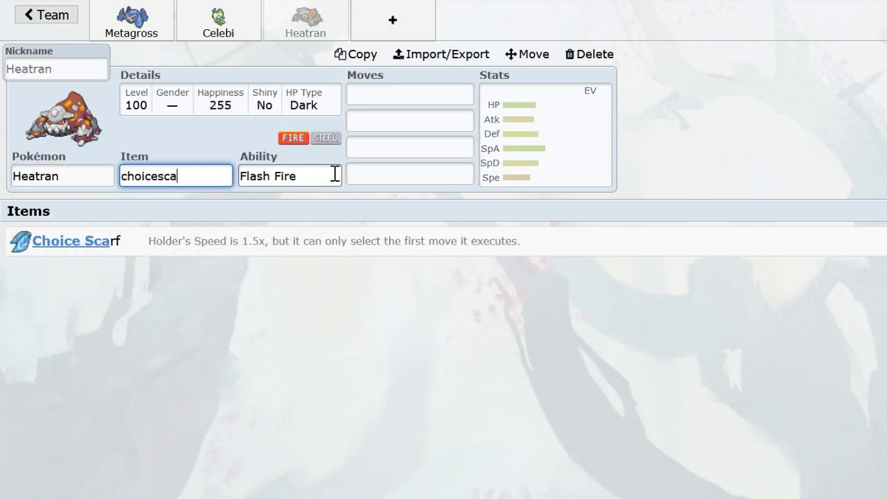
{"action": "type", "text": "r"}
{"action": "left_click", "coordinate": [283, 236]}
Add Starmie as the fourth team member, with Leftovers and the Natural Cure ability.
{"action": "left_click", "coordinate": [404, 14]}
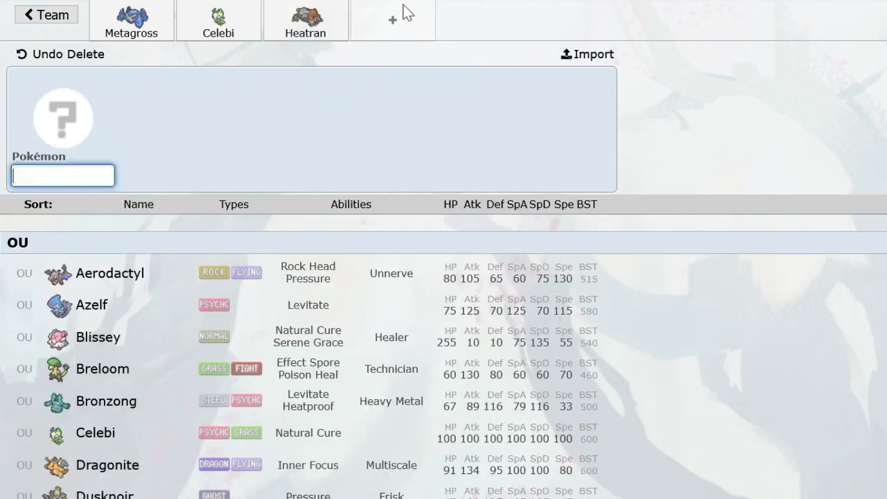
{"action": "type", "text": "ssta"}
{"action": "key", "text": "BackSpace"}
{"action": "key", "text": "BackSpace"}
{"action": "key", "text": "BackSpace"}
{"action": "type", "text": "tarmi"}
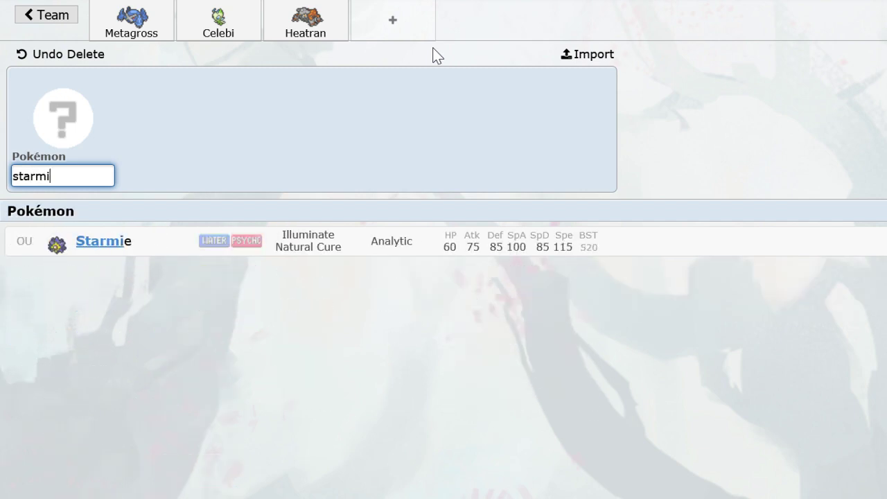
{"action": "key", "text": "Return"}
{"action": "type", "text": "left"}
{"action": "key", "text": "Return"}
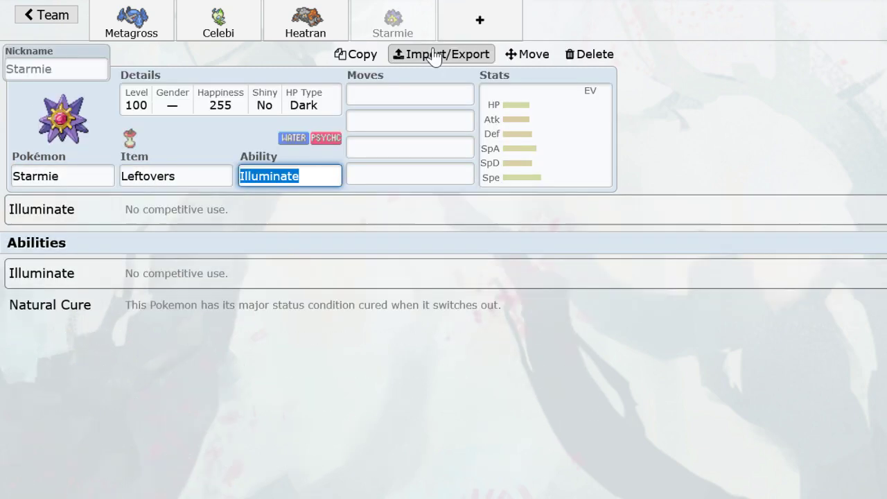
{"action": "left_click", "coordinate": [414, 308]}
Add Tyranitar as the fifth team member, holding a Shuca Berry.
{"action": "left_click", "coordinate": [479, 20]}
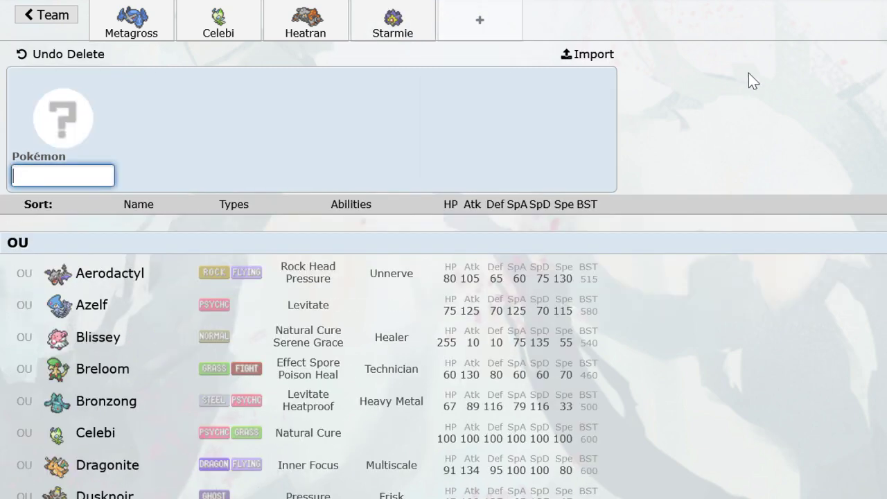
{"action": "type", "text": "tyran"}
{"action": "key", "text": "Return"}
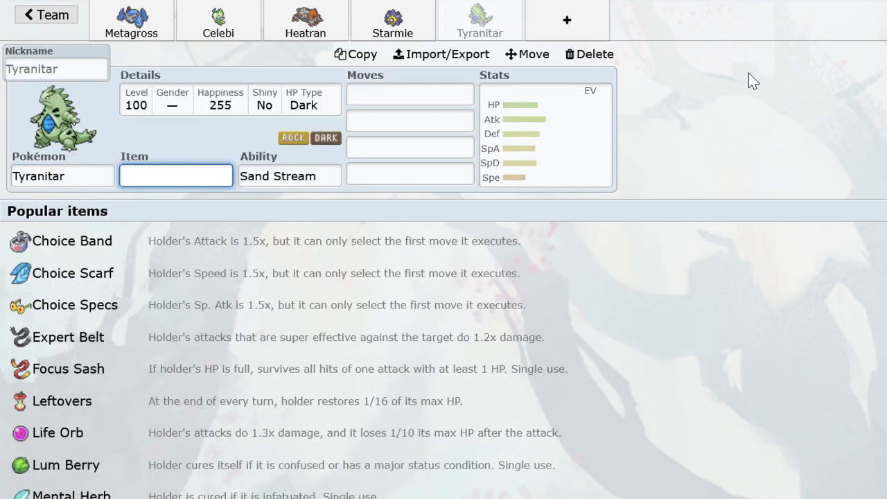
{"action": "type", "text": "shu"}
{"action": "key", "text": "Return"}
{"action": "key", "text": "Return"}
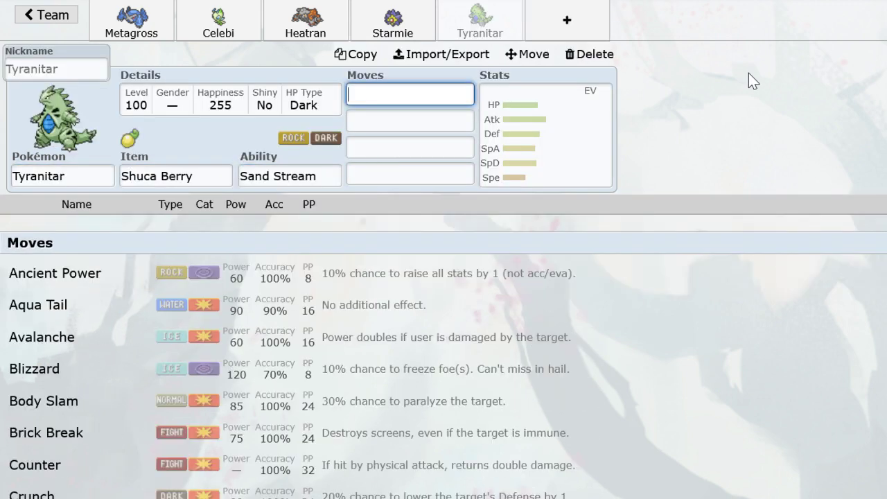
Give Tyranitar Dragon Dance, Stone Edge, Earth Power and Ice Punch, and apply the guessed spread with 252 Attack and 252 Speed EVs.
{"action": "type", "text": "dragondance"}
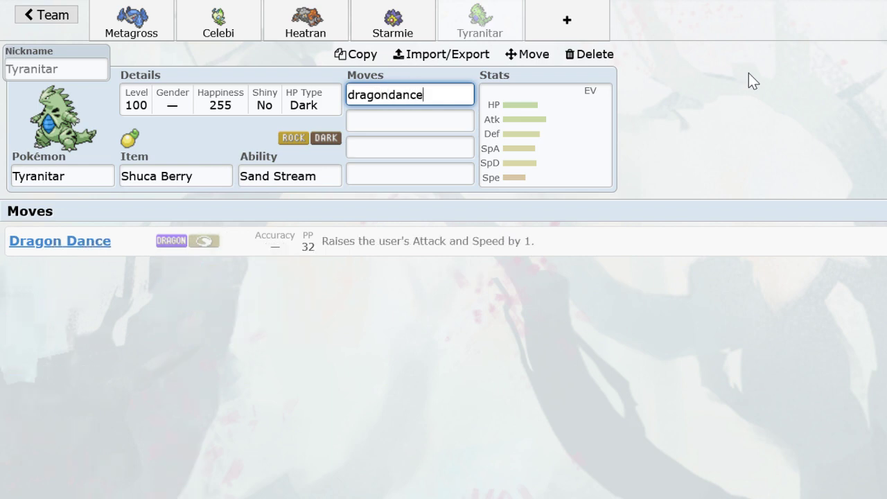
{"action": "key", "text": "Return"}
{"action": "type", "text": "stone"}
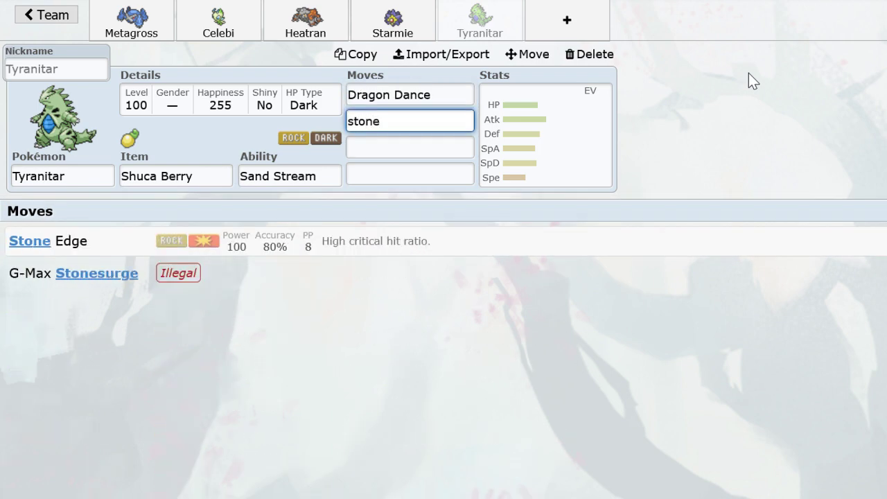
{"action": "key", "text": "Return"}
{"action": "type", "text": "earth"}
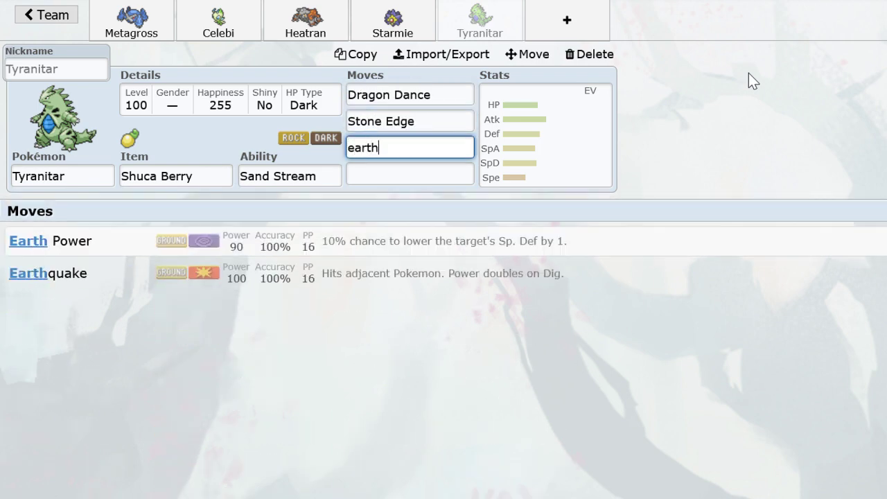
{"action": "key", "text": "Return"}
{"action": "type", "text": "icepunch"}
{"action": "key", "text": "Return"}
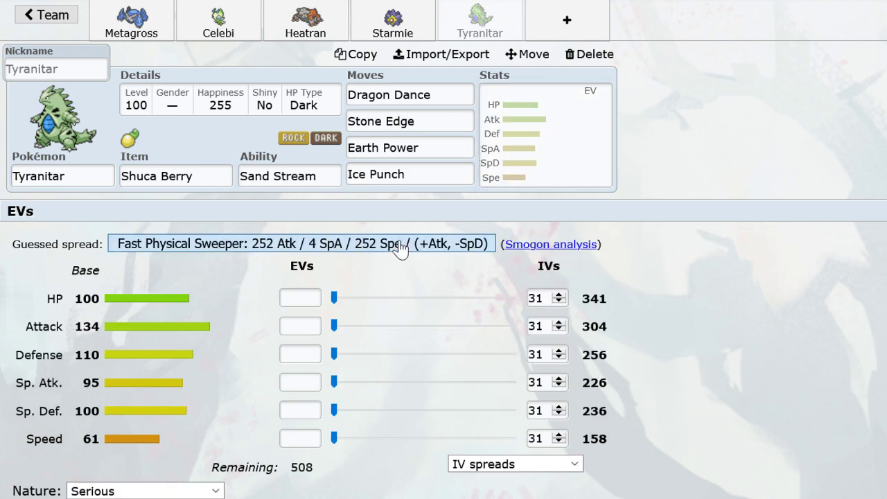
{"action": "left_click", "coordinate": [416, 244]}
{"action": "left_click_drag", "start_coordinate": [331, 389], "coordinate": [331, 388]}
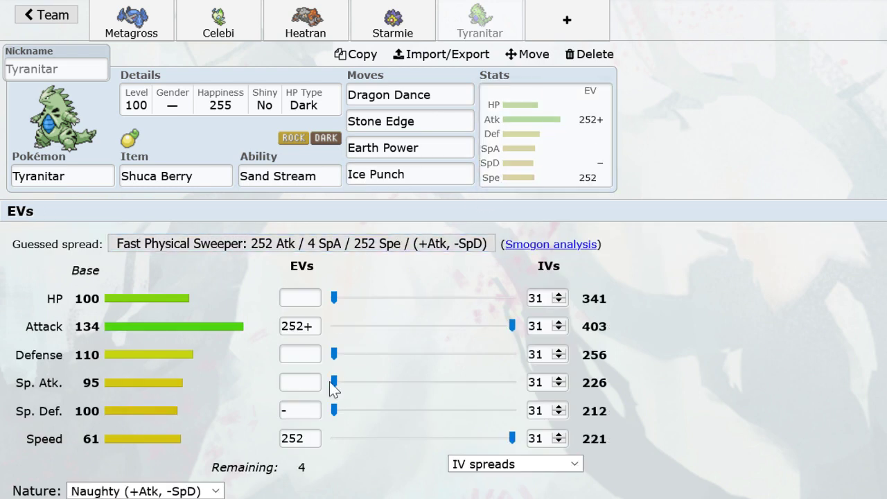
Replace Tyranitar's Earth Power with Earthquake in the third move slot.
{"action": "double_click", "coordinate": [424, 147]}
{"action": "key", "text": "BackSpace"}
{"action": "key", "text": "BackSpace"}
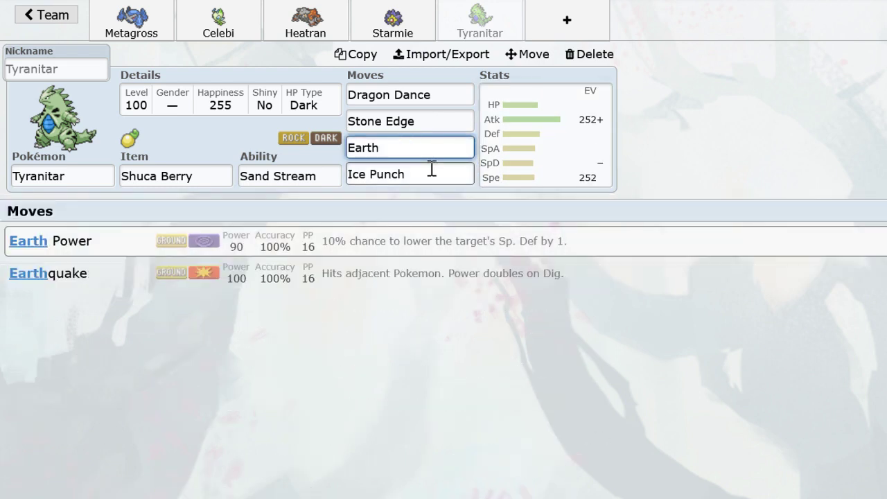
{"action": "type", "text": "q"}
{"action": "key", "text": "Return"}
{"action": "key", "text": "Return"}
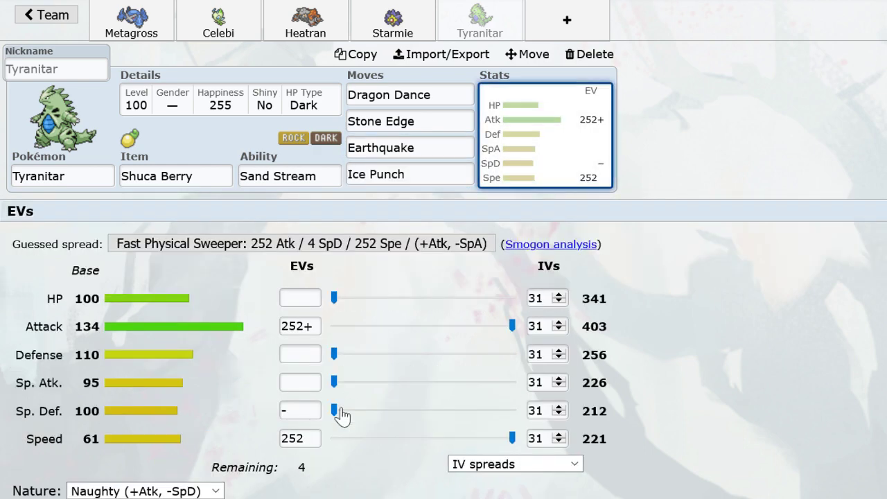
Put 4 EVs into Tyranitar's Special Defense and set its nature to Jolly (+Spe, -SpA).
{"action": "left_click_drag", "start_coordinate": [336, 412], "coordinate": [339, 412]}
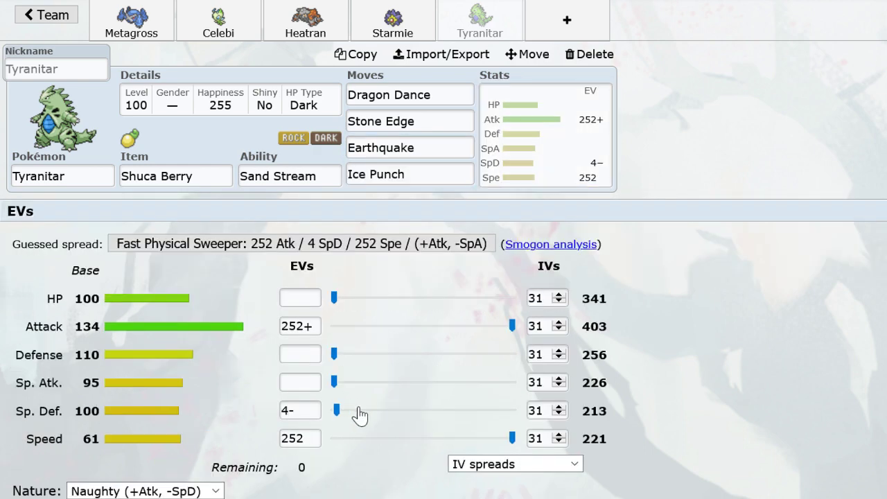
{"action": "left_click", "coordinate": [203, 491]}
{"action": "key", "text": "j"}
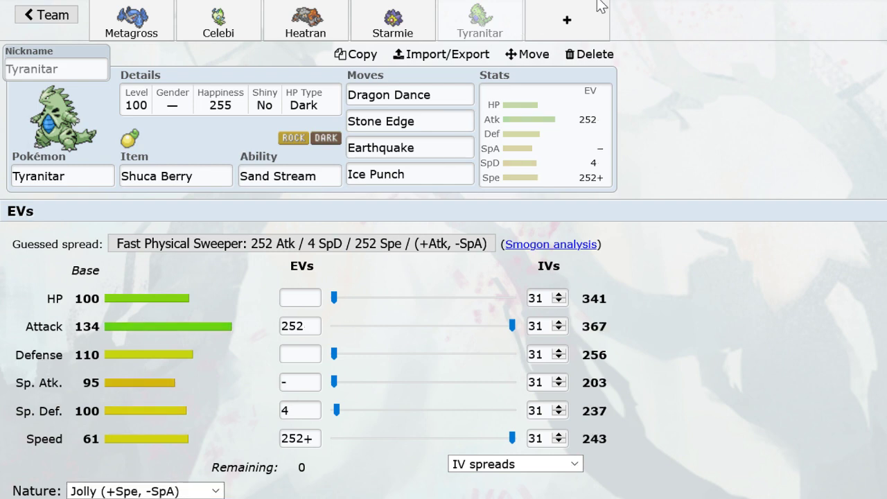
Add Gliscor as the sixth team member, with Leftovers and the Sand Veil ability.
{"action": "left_click", "coordinate": [567, 21]}
{"action": "type", "text": "glis"}
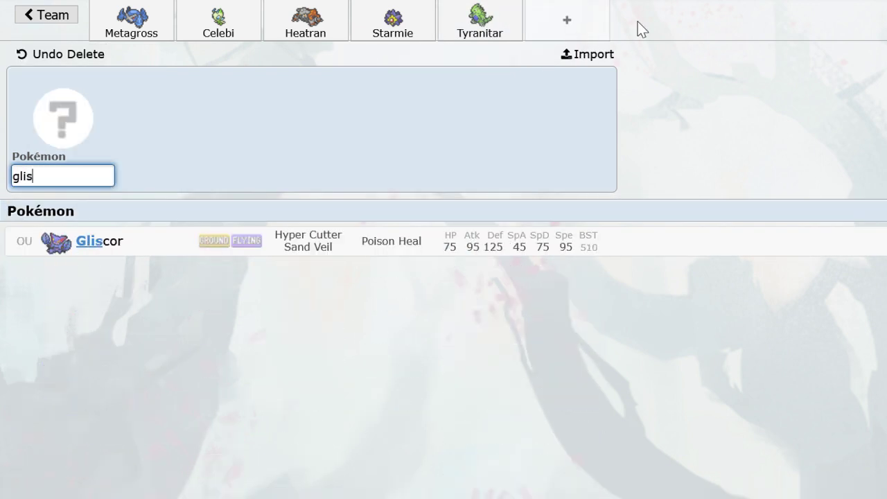
{"action": "type", "text": "co"}
{"action": "key", "text": "Return"}
{"action": "type", "text": "left"}
{"action": "key", "text": "Return"}
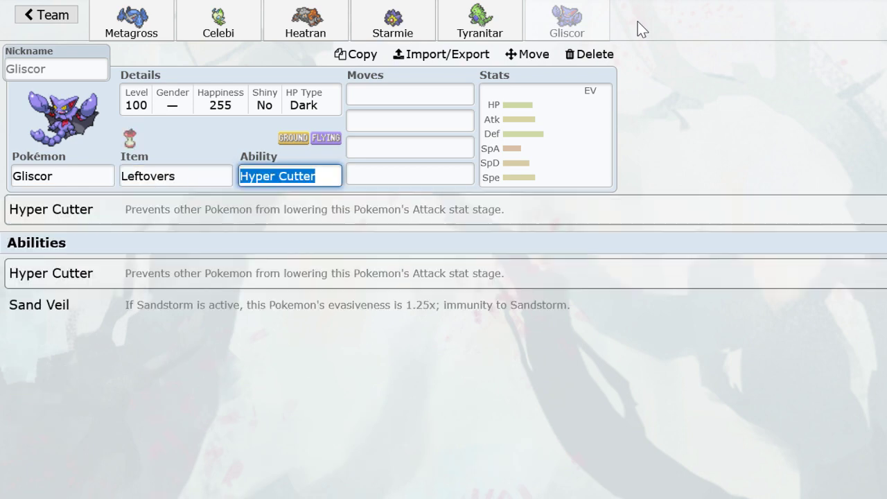
{"action": "left_click", "coordinate": [469, 315]}
Give Gliscor Substitute, Earthquake, Ice Fang and Swords Dance, and apply the guessed spread of 252 Atk / 4 SpD / 252 Spe (+Spe, -SpA).
{"action": "type", "text": "subst"}
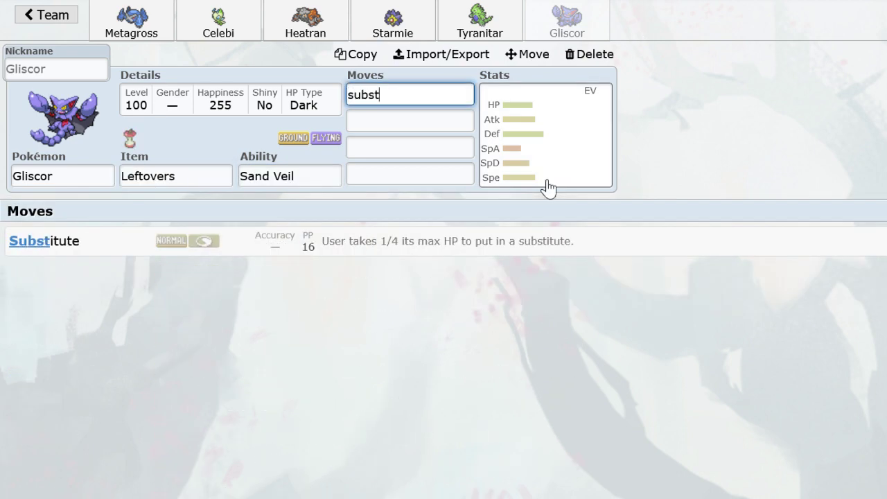
{"action": "key", "text": "Return"}
{"action": "type", "text": "ear"}
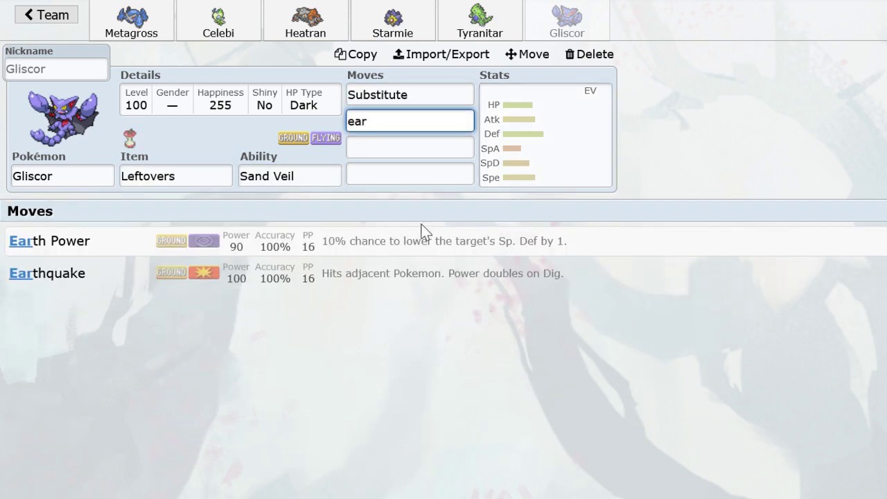
{"action": "left_click", "coordinate": [393, 278]}
{"action": "type", "text": "ice"}
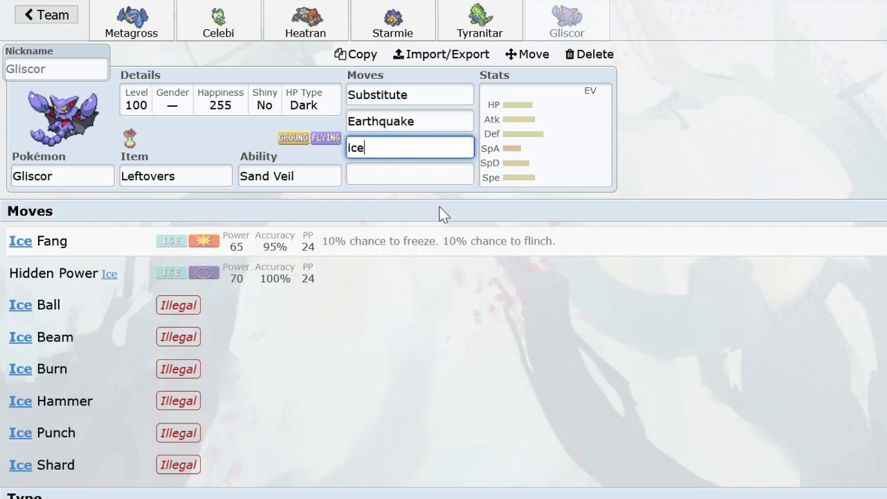
{"action": "left_click", "coordinate": [421, 251]}
{"action": "type", "text": "swor"}
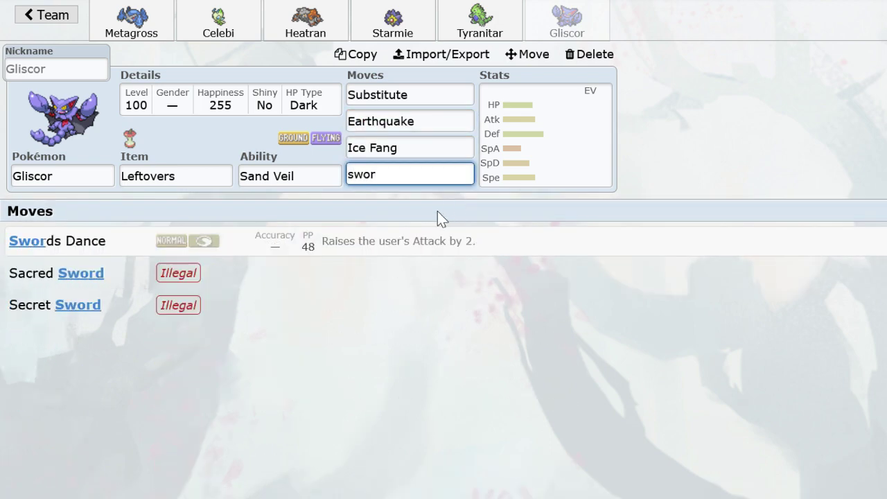
{"action": "key", "text": "Return"}
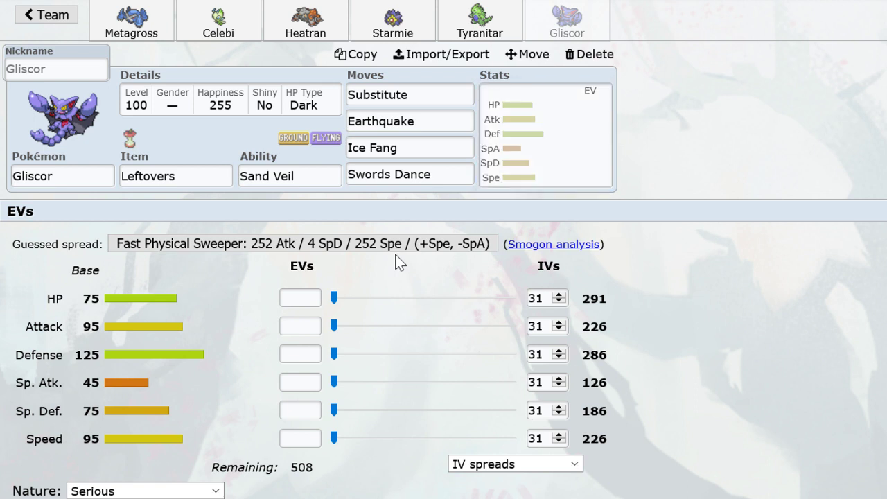
{"action": "left_click", "coordinate": [350, 245]}
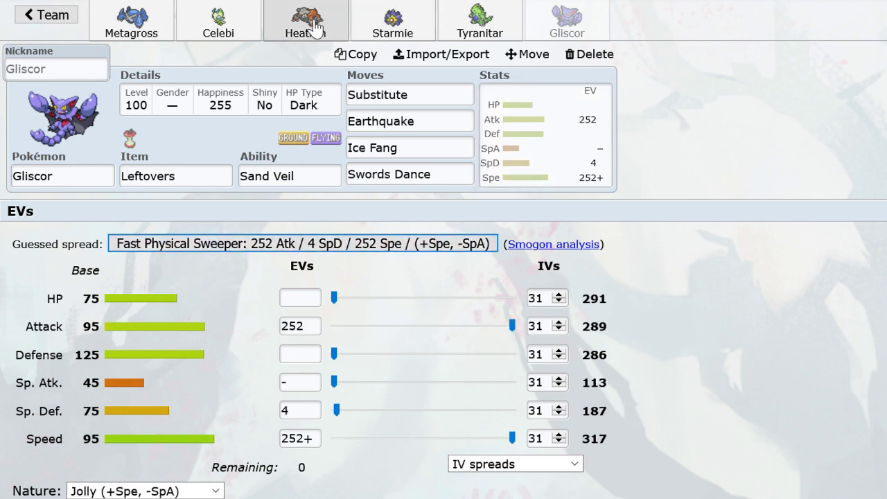
Review the finished team by switching back and forth between Metagross, Celebi, Heatran, Starmie, Tyranitar and Gliscor.
{"action": "left_click", "coordinate": [483, 21]}
{"action": "left_click", "coordinate": [561, 21]}
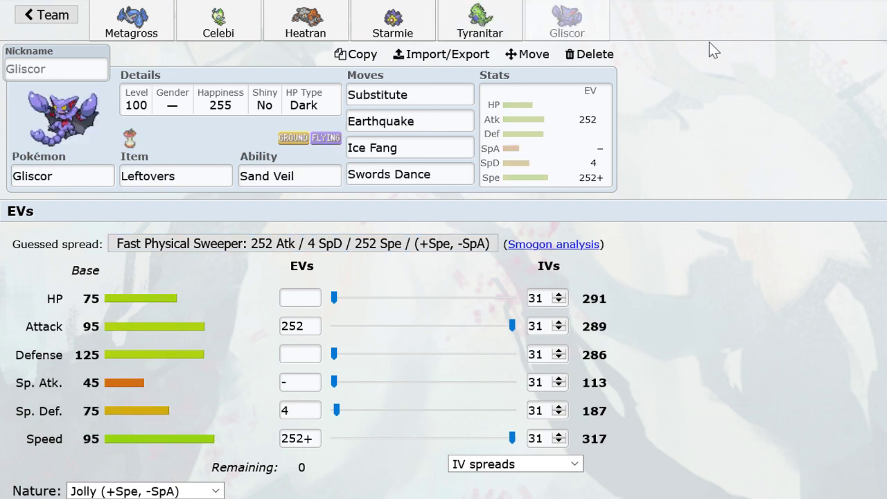
{"action": "left_click", "coordinate": [480, 21]}
{"action": "left_click", "coordinate": [589, 31]}
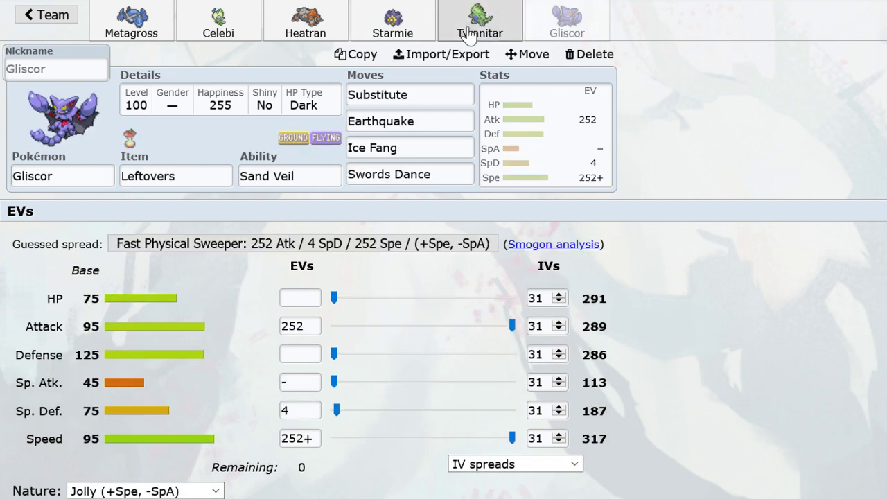
{"action": "left_click", "coordinate": [364, 19]}
{"action": "left_click", "coordinate": [305, 21]}
{"action": "left_click", "coordinate": [231, 22]}
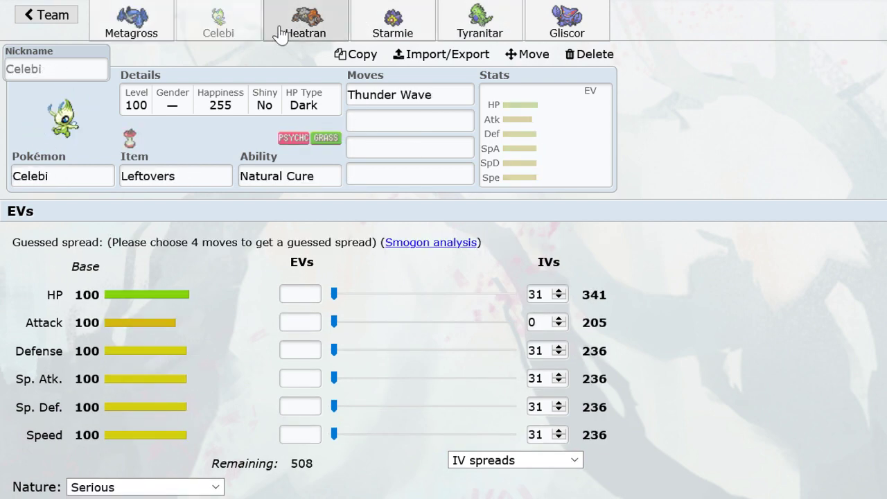
{"action": "left_click", "coordinate": [305, 22]}
{"action": "left_click", "coordinate": [388, 23]}
{"action": "left_click", "coordinate": [482, 24]}
{"action": "left_click", "coordinate": [551, 29]}
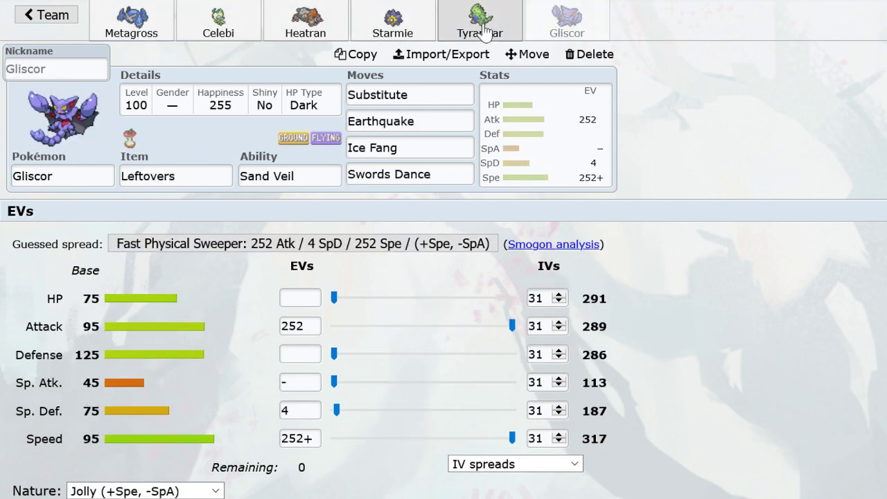
{"action": "left_click", "coordinate": [495, 17]}
{"action": "left_click", "coordinate": [551, 24]}
{"action": "left_click", "coordinate": [511, 21]}
{"action": "left_click", "coordinate": [567, 24]}
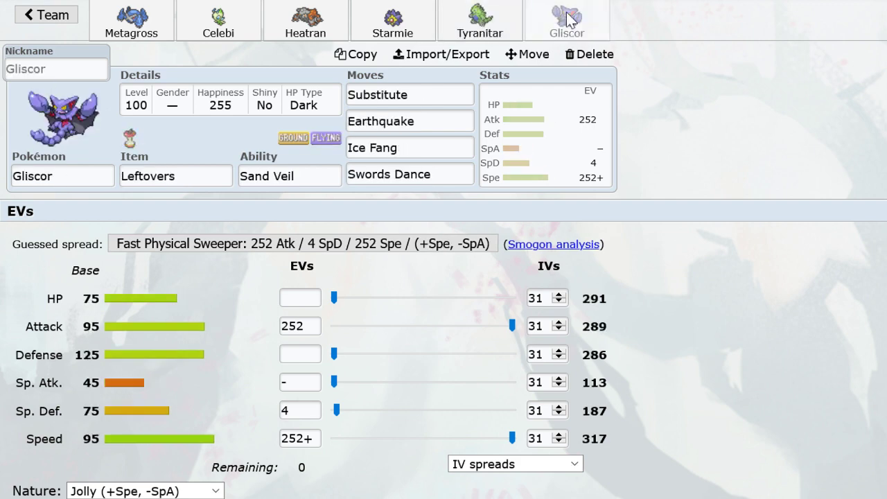
{"action": "left_click", "coordinate": [485, 20]}
{"action": "left_click", "coordinate": [567, 24]}
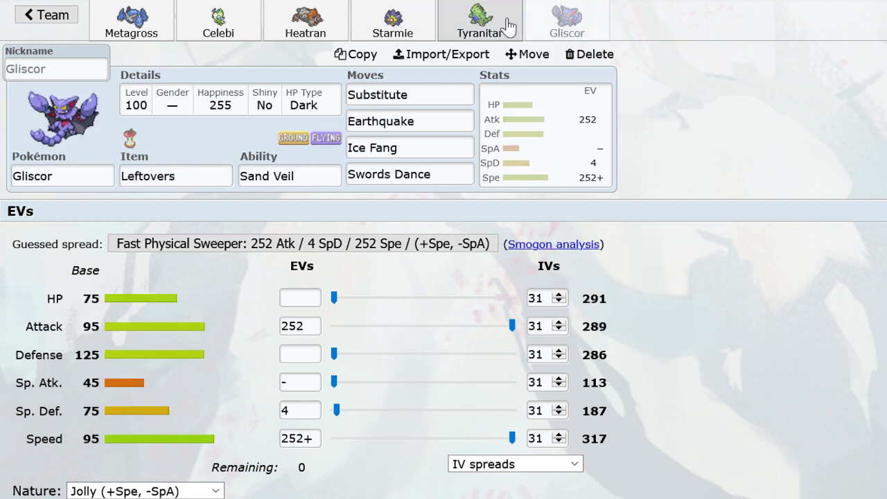
{"action": "left_click", "coordinate": [495, 26]}
{"action": "left_click", "coordinate": [395, 25]}
{"action": "left_click", "coordinate": [221, 26]}
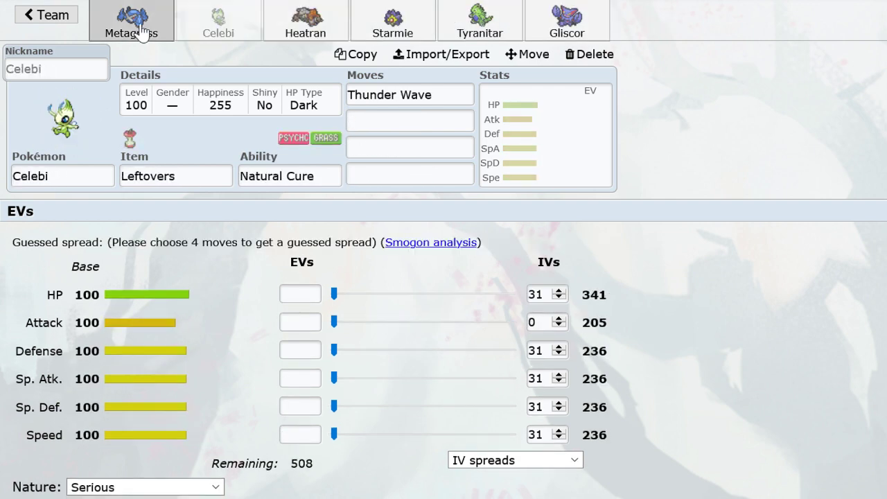
{"action": "left_click", "coordinate": [152, 27]}
Move Tyranitar to the first team slot and change its item to Focus Sash.
{"action": "left_click", "coordinate": [479, 17]}
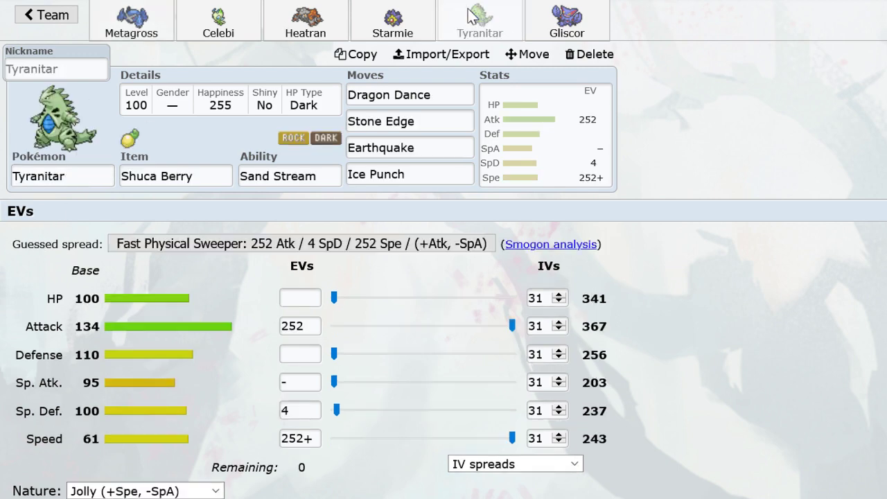
{"action": "left_click", "coordinate": [528, 54]}
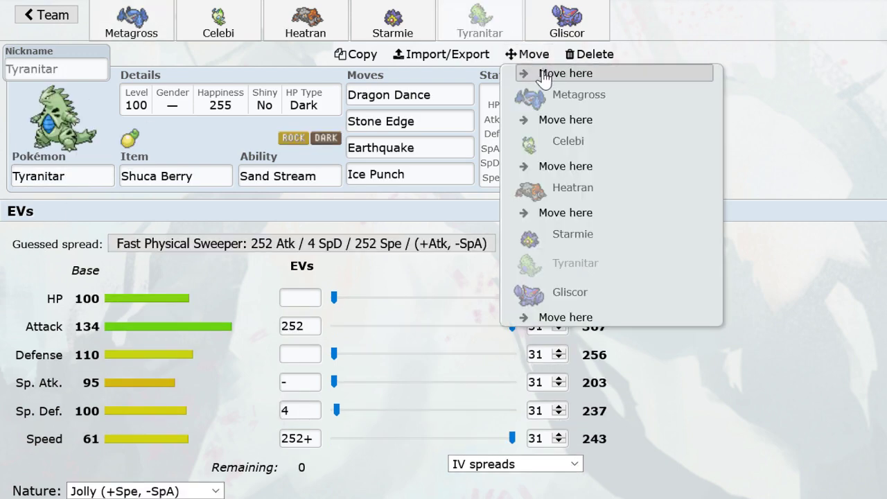
{"action": "left_click", "coordinate": [545, 74]}
{"action": "left_click", "coordinate": [205, 176]}
{"action": "type", "text": "focus"}
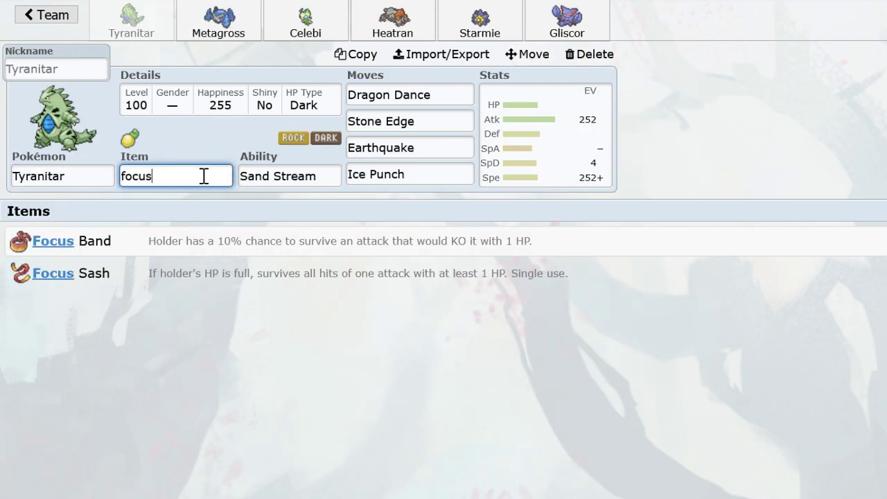
{"action": "type", "text": "sash"}
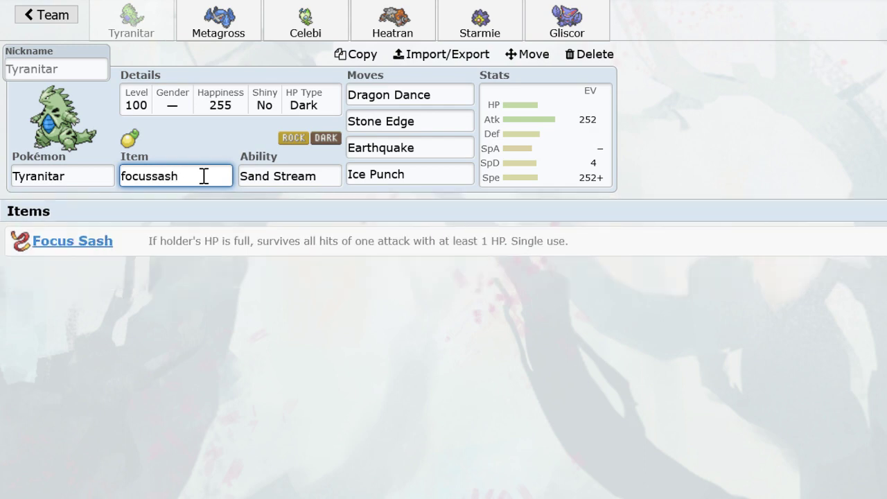
{"action": "key", "text": "Return"}
Replace Metagross with Scizor, giving it a Choice Band and the Technician ability.
{"action": "left_click", "coordinate": [394, 28]}
{"action": "left_click", "coordinate": [220, 33]}
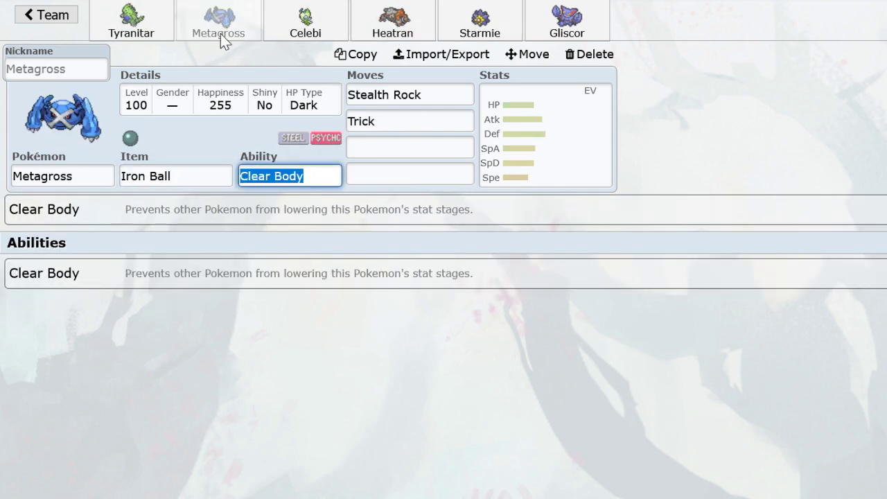
{"action": "left_click", "coordinate": [84, 176]}
{"action": "type", "text": "scizo"}
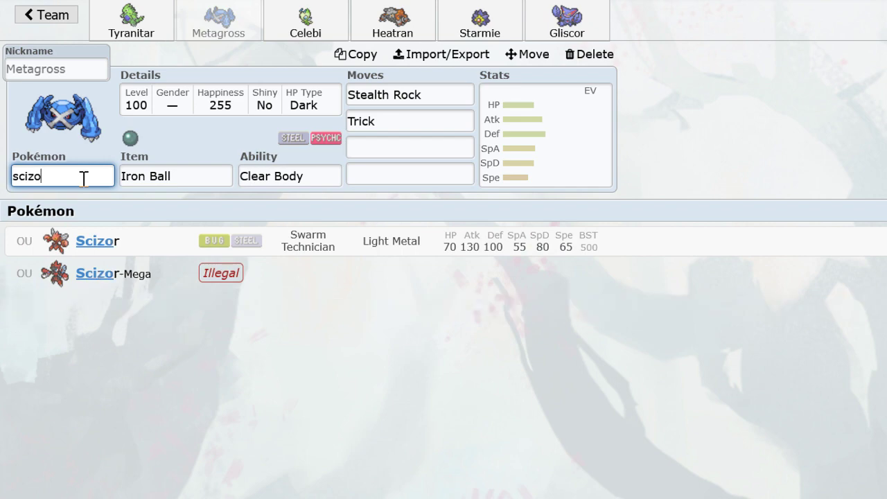
{"action": "left_click", "coordinate": [142, 246]}
{"action": "type", "text": "choiceb"}
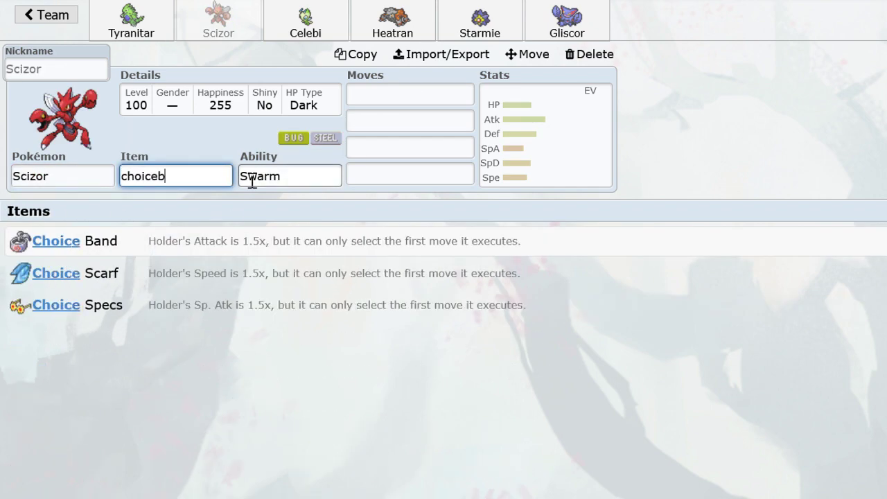
{"action": "key", "text": "Return"}
{"action": "left_click", "coordinate": [277, 310]}
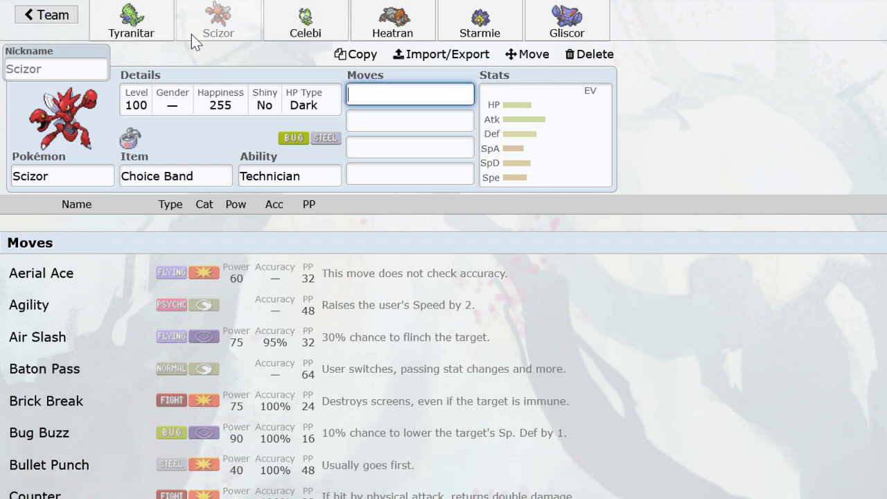
Delete all six Pokémon from the team, starting with Tyranitar.
{"action": "left_click", "coordinate": [145, 30]}
{"action": "key", "text": "BackSpace"}
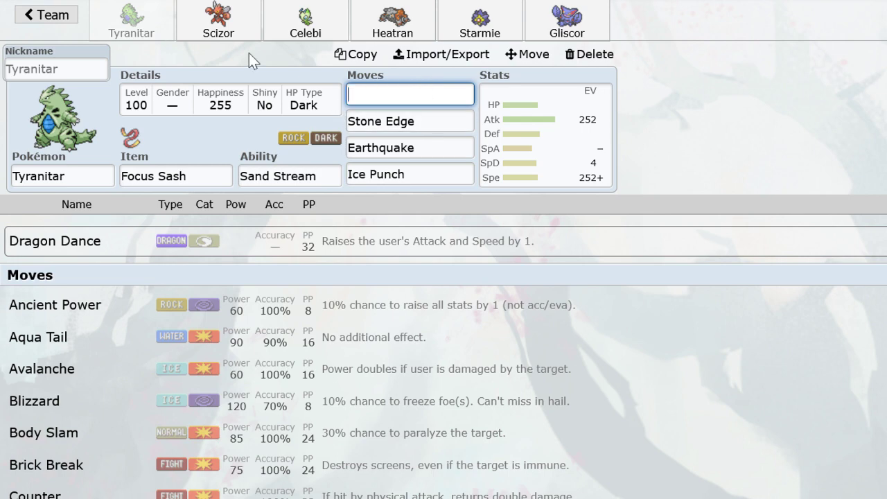
{"action": "left_click", "coordinate": [47, 15]}
{"action": "left_click", "coordinate": [590, 132]}
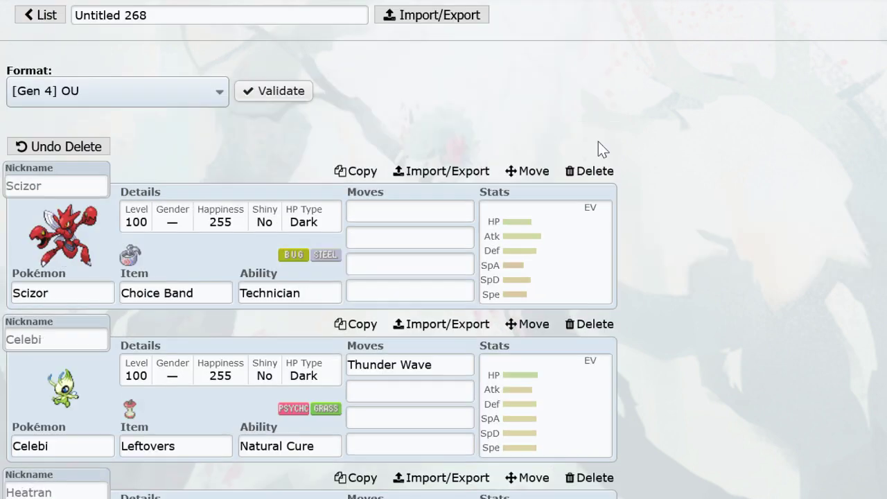
{"action": "left_click", "coordinate": [590, 172]}
{"action": "left_click", "coordinate": [590, 171]}
{"action": "left_click", "coordinate": [589, 171]}
{"action": "left_click", "coordinate": [589, 171]}
{"action": "left_click", "coordinate": [589, 176]}
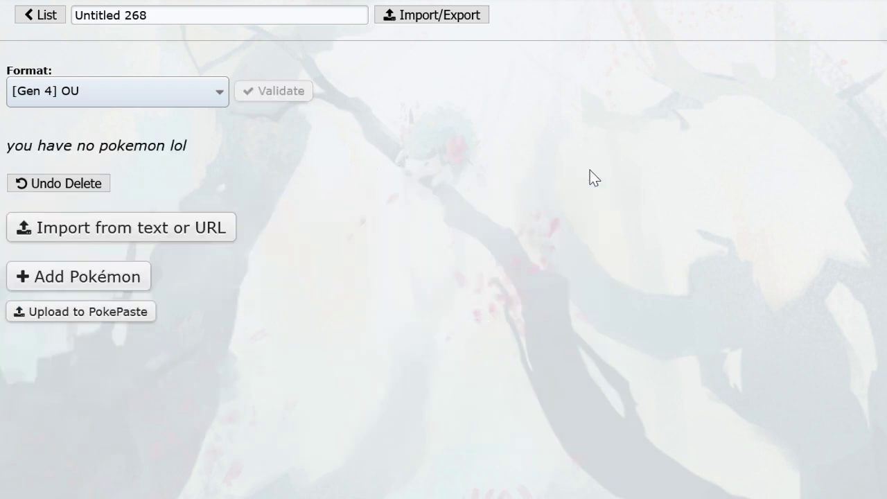
Add Empoleon as the first team member, with Focus Sash and the Torrent ability.
{"action": "left_click", "coordinate": [95, 276]}
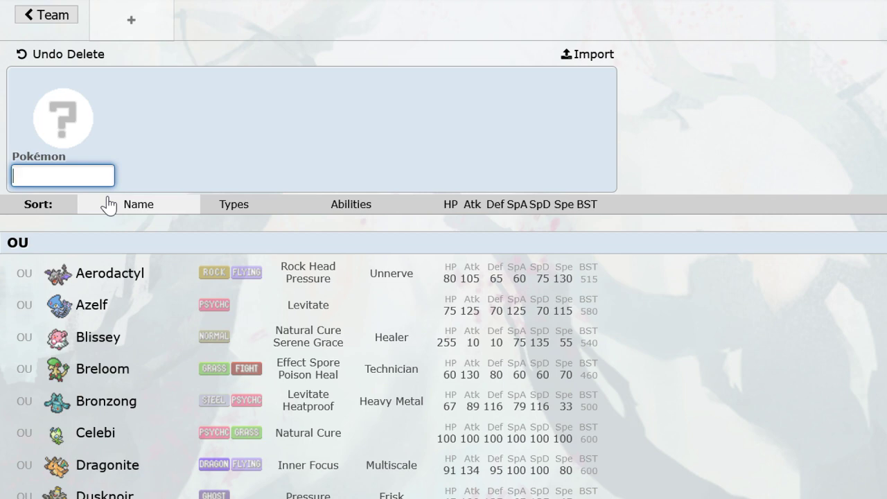
{"action": "type", "text": "empoleon"}
{"action": "key", "text": "Return"}
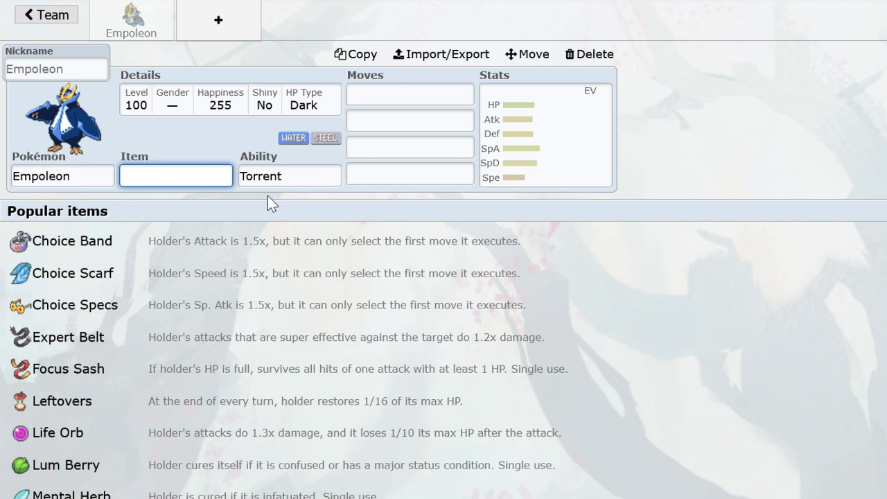
{"action": "type", "text": "focussa"}
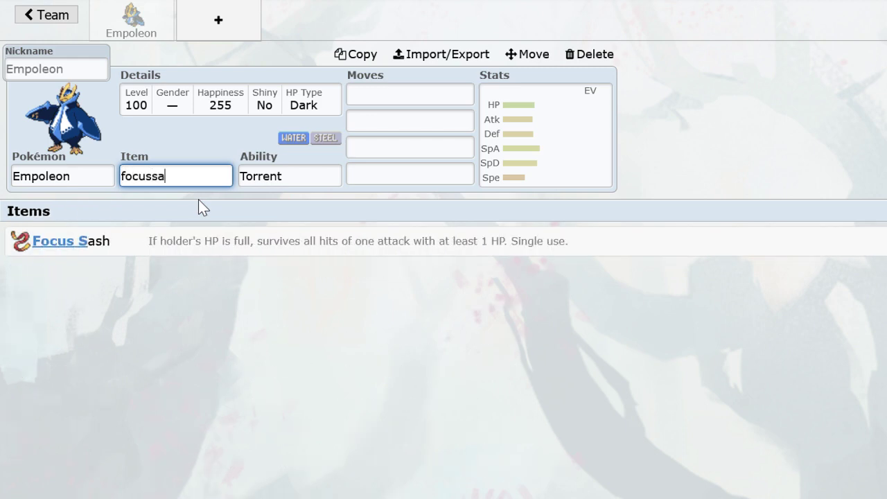
{"action": "key", "text": "Return"}
{"action": "key", "text": "Return"}
Give Empoleon the moves Hydro Pump, Ice Beam, Grass Knot and Aqua Jet.
{"action": "type", "text": "hyd"}
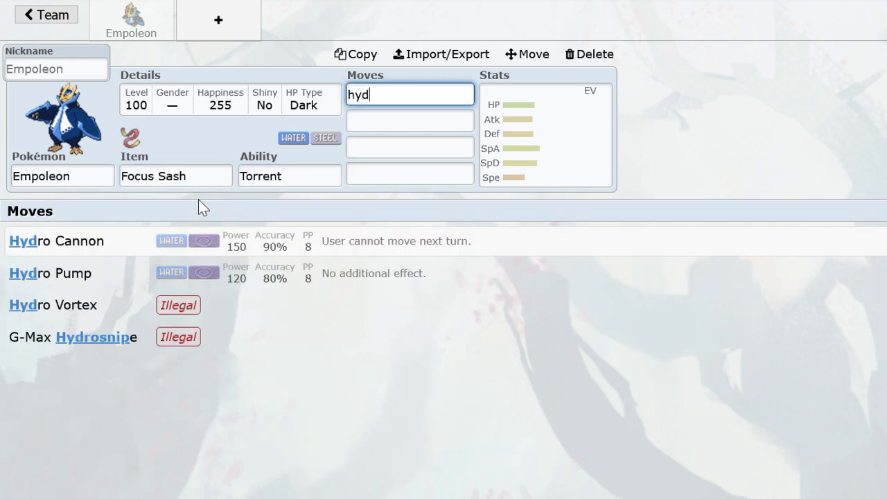
{"action": "left_click", "coordinate": [297, 274]}
{"action": "type", "text": "iceb"}
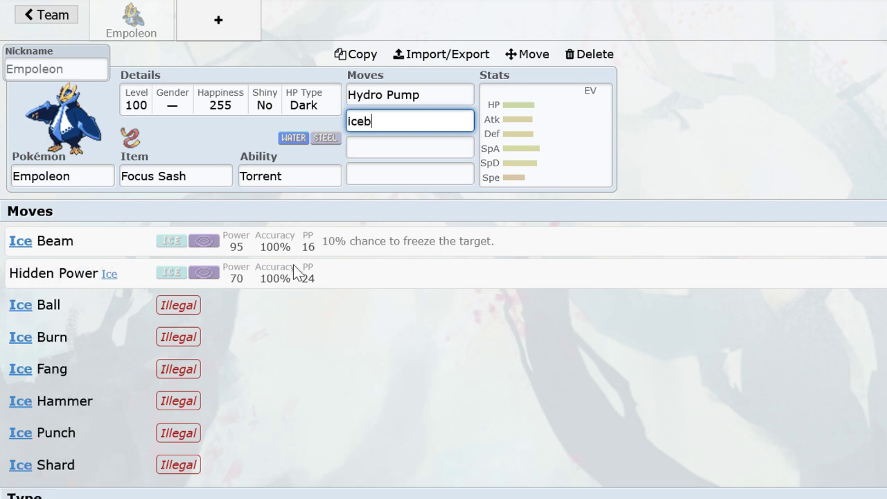
{"action": "key", "text": "Return"}
{"action": "type", "text": "g"}
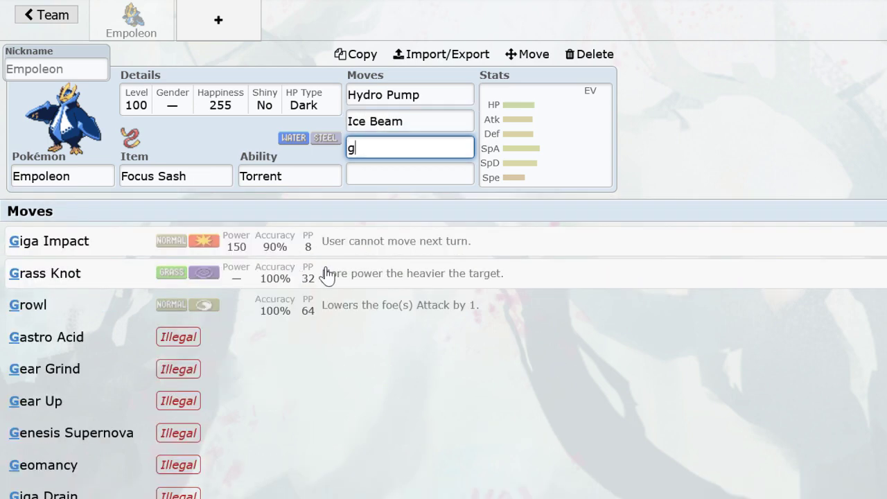
{"action": "left_click", "coordinate": [328, 273]}
{"action": "type", "text": "aqua"}
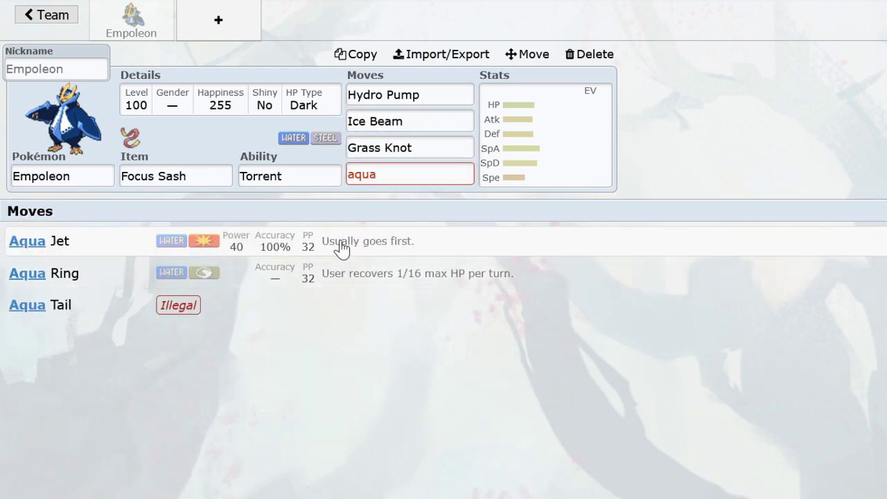
{"action": "left_click", "coordinate": [340, 244]}
Put 252 EVs into Empoleon's Special Attack and set its nature to Modest.
{"action": "left_click_drag", "start_coordinate": [334, 382], "coordinate": [513, 382]}
{"action": "left_click", "coordinate": [208, 491]}
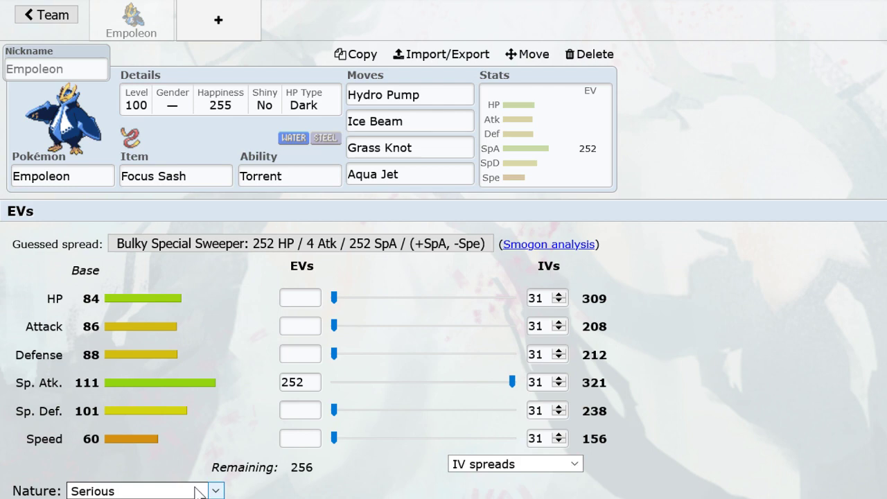
{"action": "type", "text": "mo"}
Add Heatran as the second team member, with Stealth Rock as its first move and Passho Berry as its item.
{"action": "left_click", "coordinate": [234, 30]}
{"action": "type", "text": "hea"}
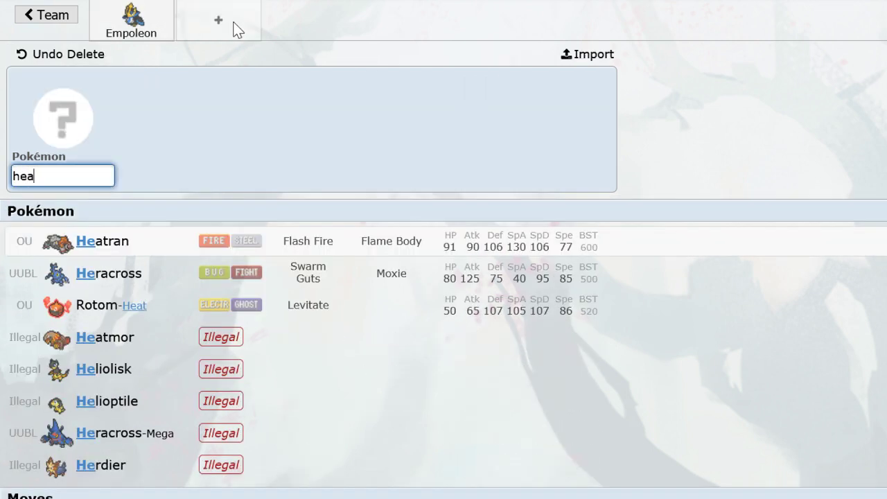
{"action": "left_click", "coordinate": [257, 248]}
{"action": "left_click", "coordinate": [395, 94]}
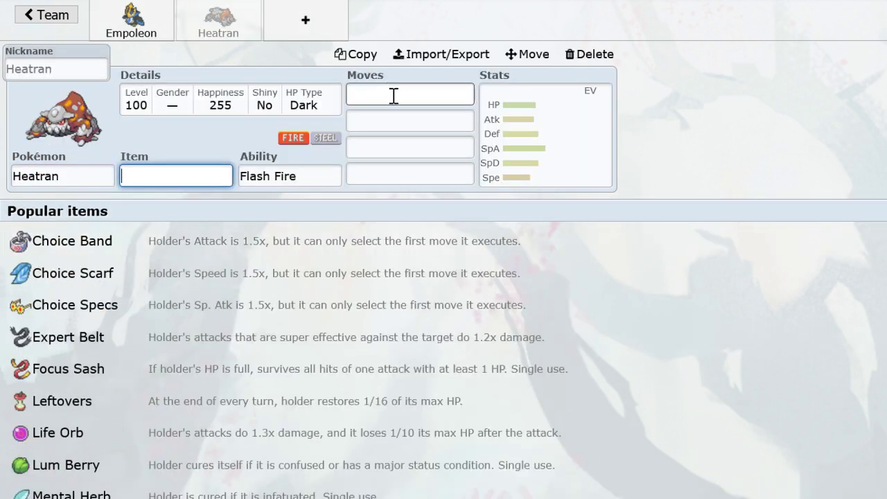
{"action": "type", "text": "stealth"}
{"action": "key", "text": "Return"}
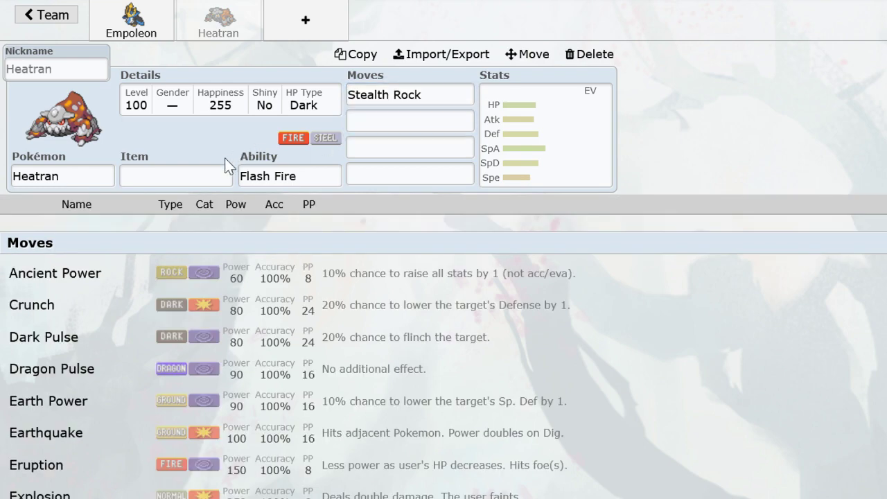
{"action": "left_click", "coordinate": [188, 176]}
{"action": "type", "text": "pass"}
{"action": "key", "text": "Return"}
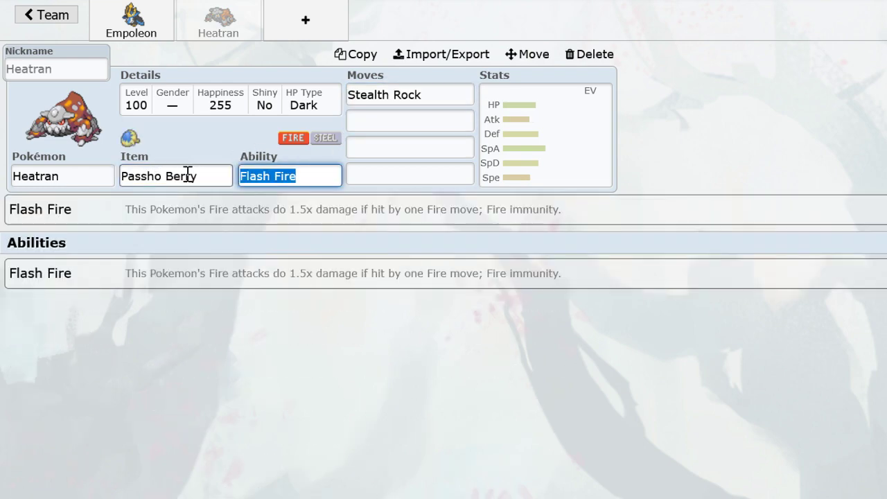
Add Roserade as the third team member, with Spikes as its first move.
{"action": "left_click", "coordinate": [305, 21]}
{"action": "type", "text": "ro"}
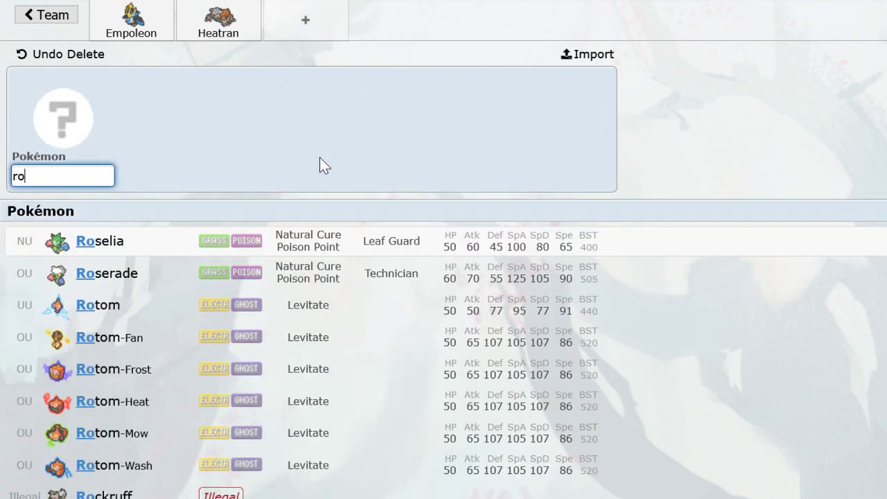
{"action": "left_click", "coordinate": [208, 277]}
{"action": "left_click", "coordinate": [416, 99]}
{"action": "type", "text": "spikes"}
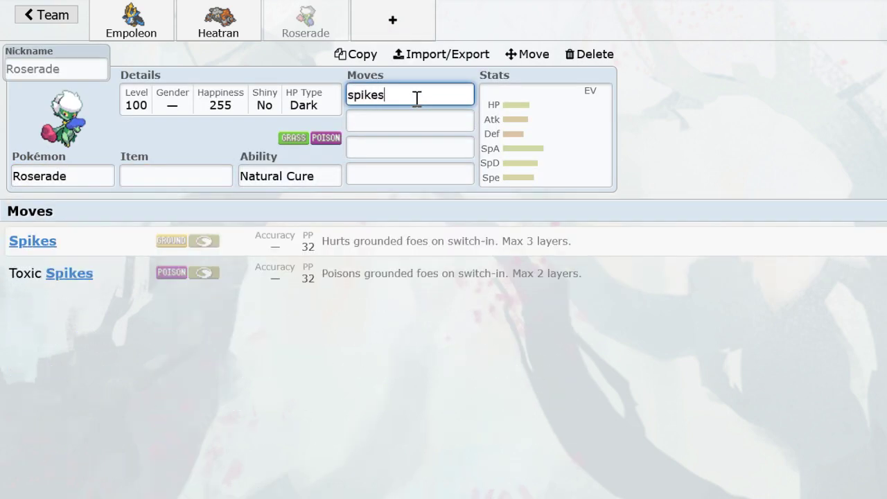
{"action": "key", "text": "Return"}
Add Gengar and Suicune as the fourth and fifth team members, and open the empty sixth slot.
{"action": "left_click", "coordinate": [407, 22]}
{"action": "type", "text": "g"}
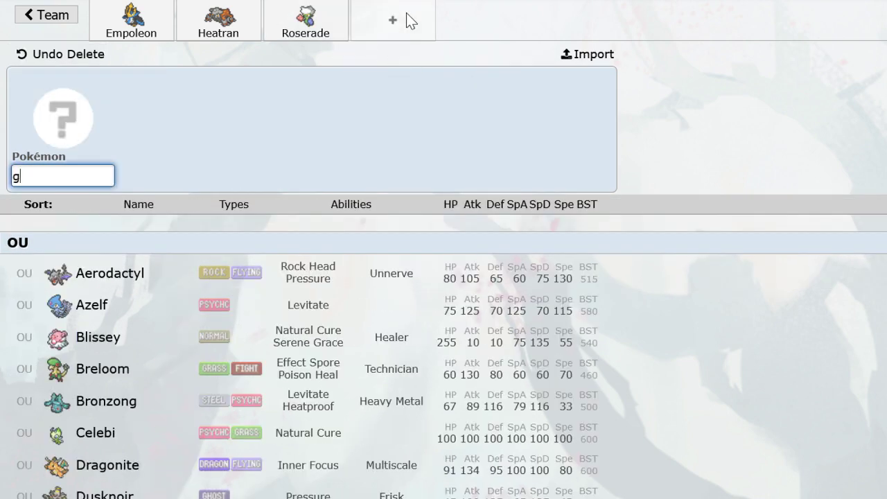
{"action": "type", "text": "eng"}
{"action": "left_click", "coordinate": [352, 251]}
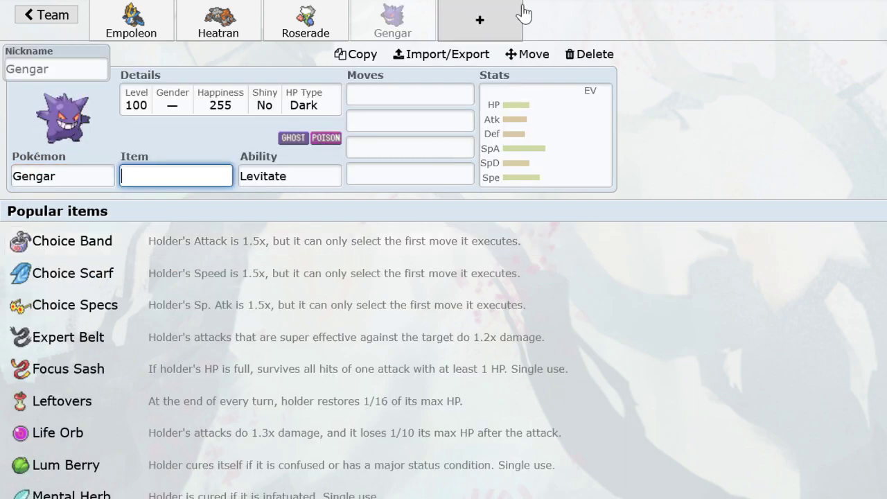
{"action": "left_click", "coordinate": [512, 12]}
{"action": "type", "text": "suicu"}
{"action": "key", "text": "Return"}
{"action": "left_click", "coordinate": [535, 26]}
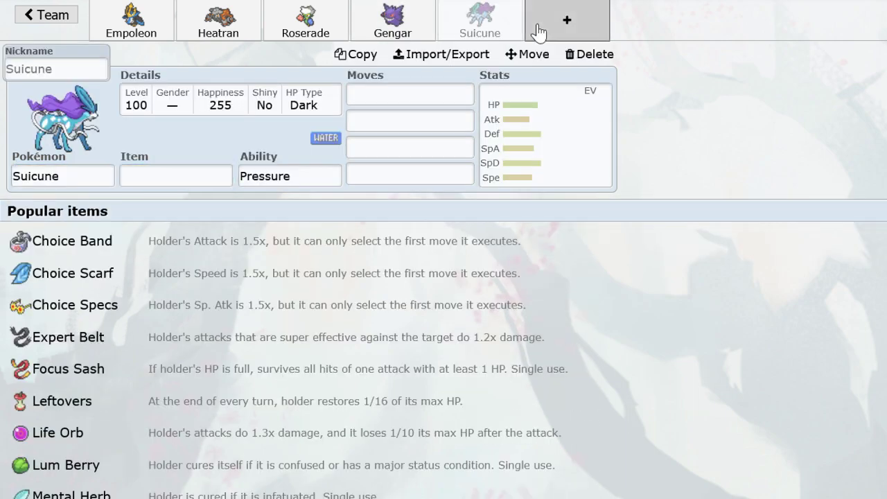
Add Flygon as the sixth team member.
{"action": "type", "text": "flygon"}
{"action": "key", "text": "Return"}
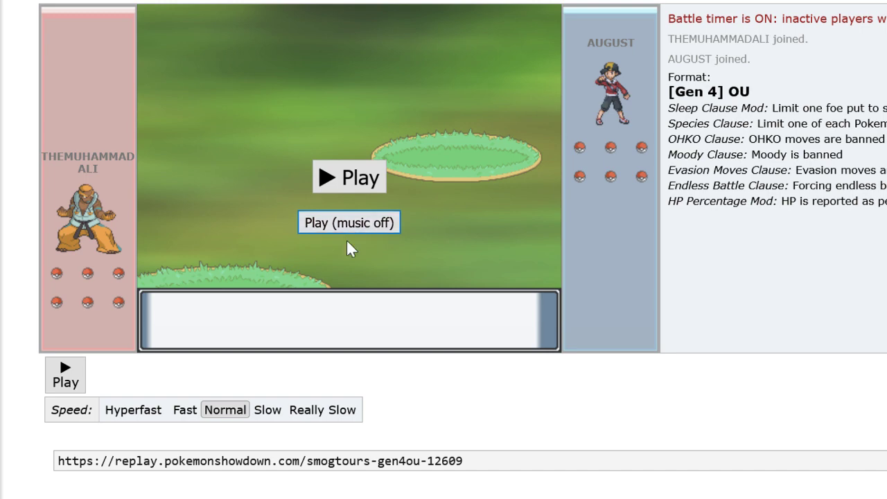
Switch to the smogtours-gen4ou-12609 battle replay, play it without music and advance turn by turn to examine both teams.
{"action": "left_click", "coordinate": [347, 225]}
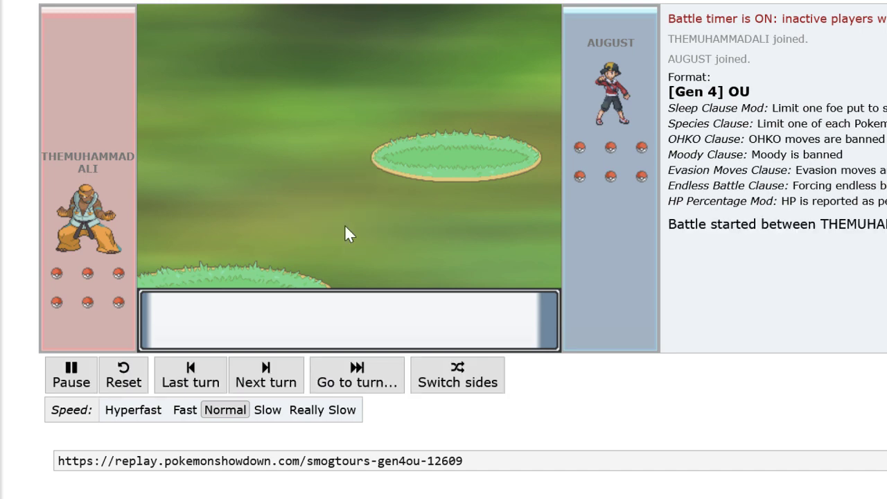
{"action": "left_click", "coordinate": [268, 372]}
{"action": "scroll", "coordinate": [293, 405], "scroll_direction": "down", "scroll_amount": 3}
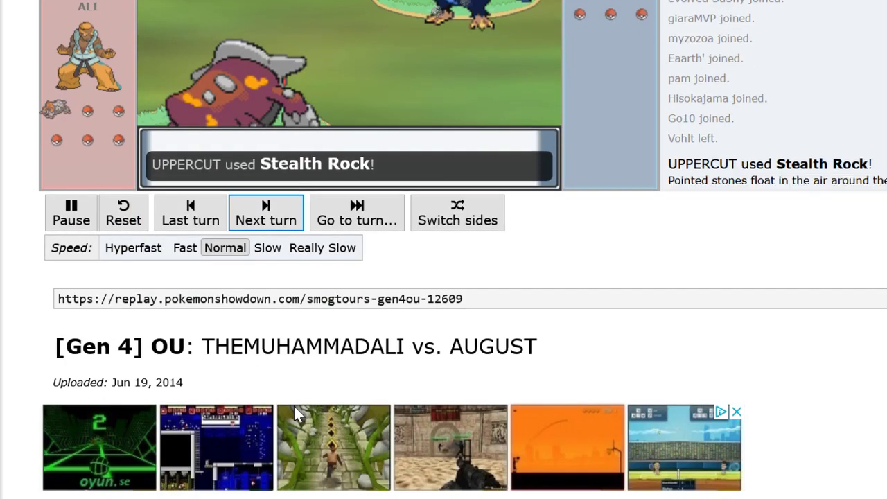
{"action": "scroll", "coordinate": [295, 415], "scroll_direction": "up", "scroll_amount": 3}
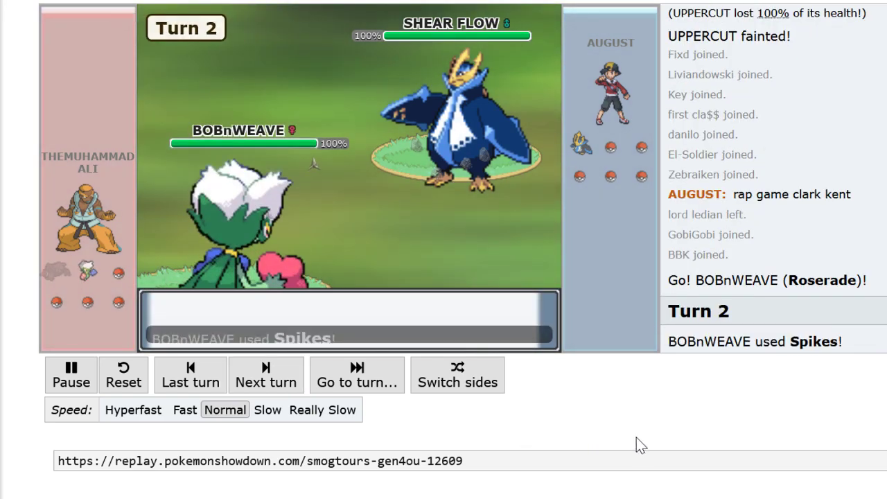
{"action": "left_click", "coordinate": [285, 373]}
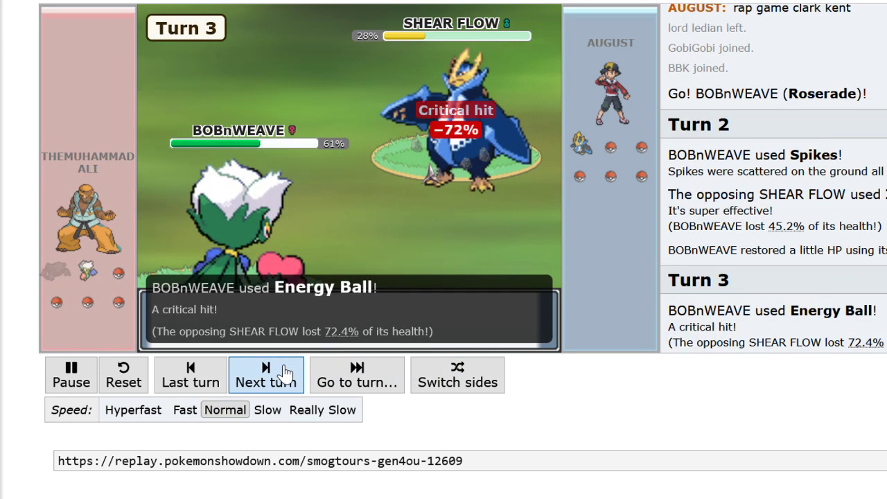
{"action": "left_click", "coordinate": [285, 373]}
{"action": "left_click", "coordinate": [285, 373]}
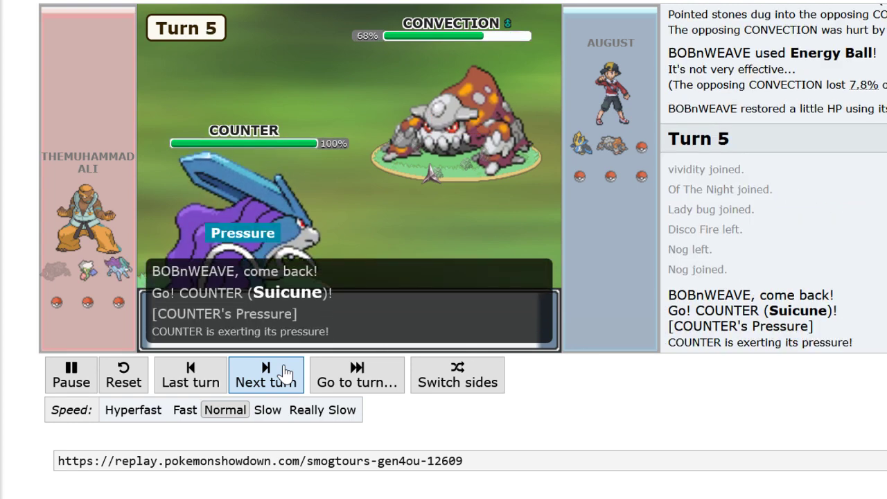
{"action": "left_click", "coordinate": [285, 373]}
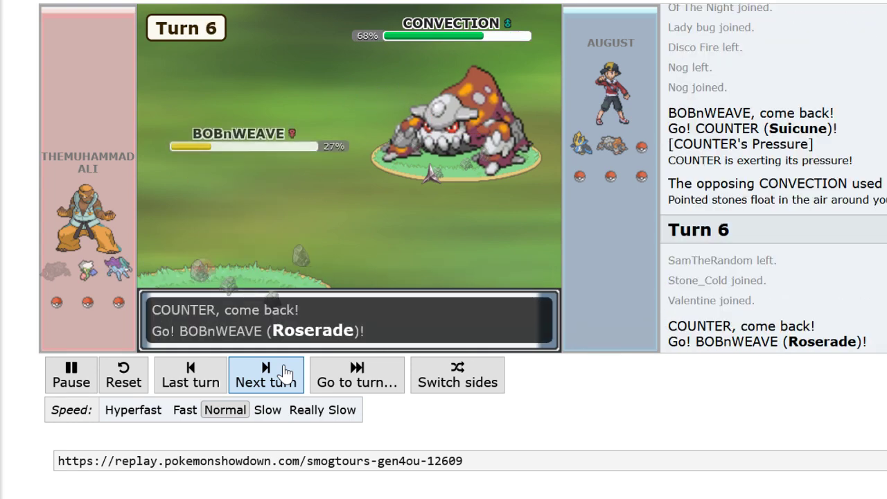
{"action": "left_click", "coordinate": [285, 373]}
{"action": "left_click", "coordinate": [285, 373]}
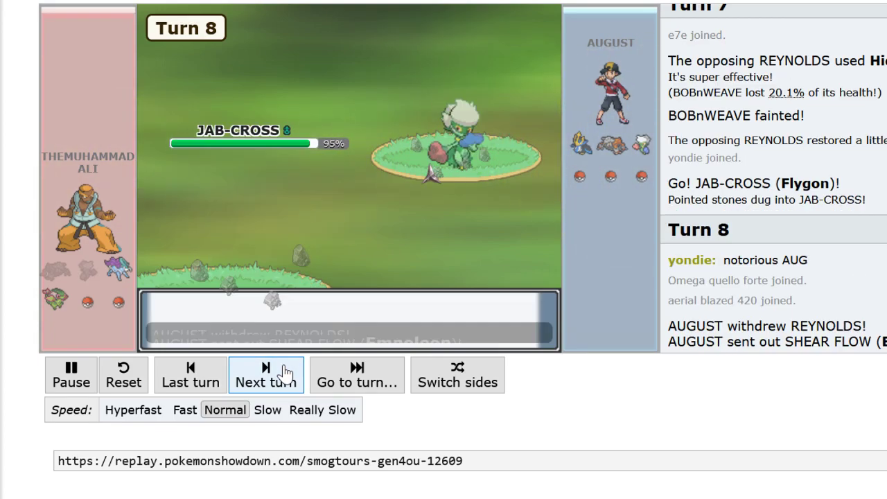
{"action": "left_click", "coordinate": [285, 373]}
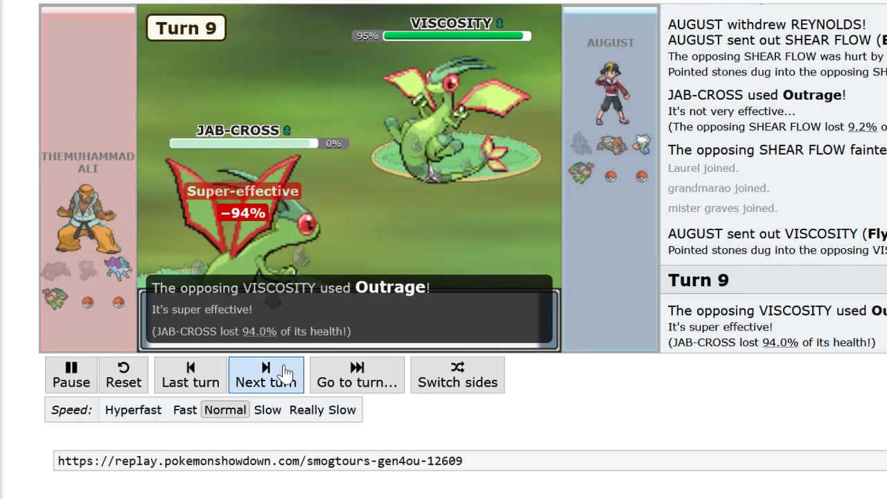
{"action": "left_click", "coordinate": [283, 372]}
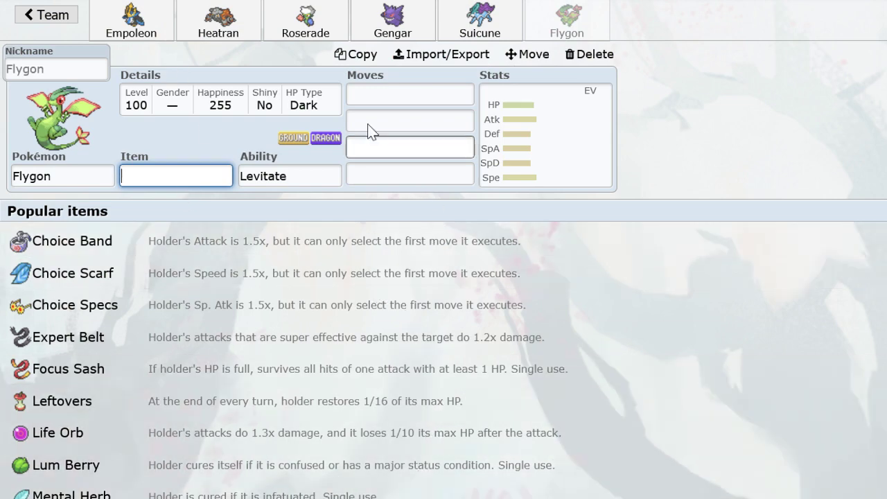
Return to the team and replace Suicune with Milotic, holding Leftovers and keeping the Marvel Scale ability.
{"action": "left_click", "coordinate": [479, 25]}
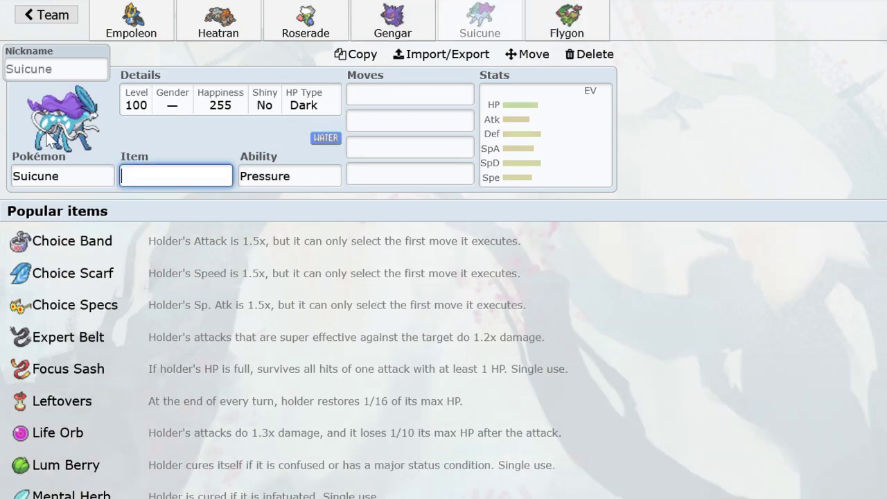
{"action": "left_click", "coordinate": [73, 178]}
{"action": "type", "text": "mil"}
{"action": "key", "text": "Return"}
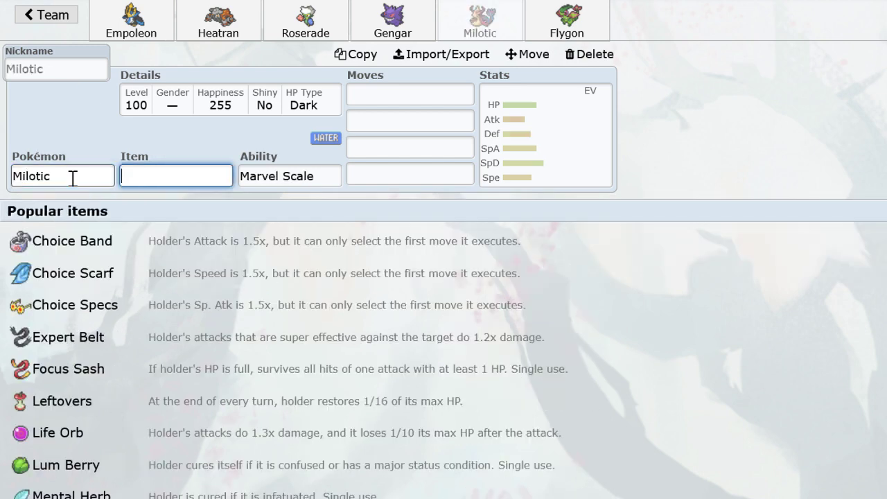
{"action": "type", "text": "lef"}
{"action": "key", "text": "Return"}
{"action": "key", "text": "Return"}
Give Milotic Hydro Pump, Ice Beam and Recover as its first three moves.
{"action": "type", "text": "hy"}
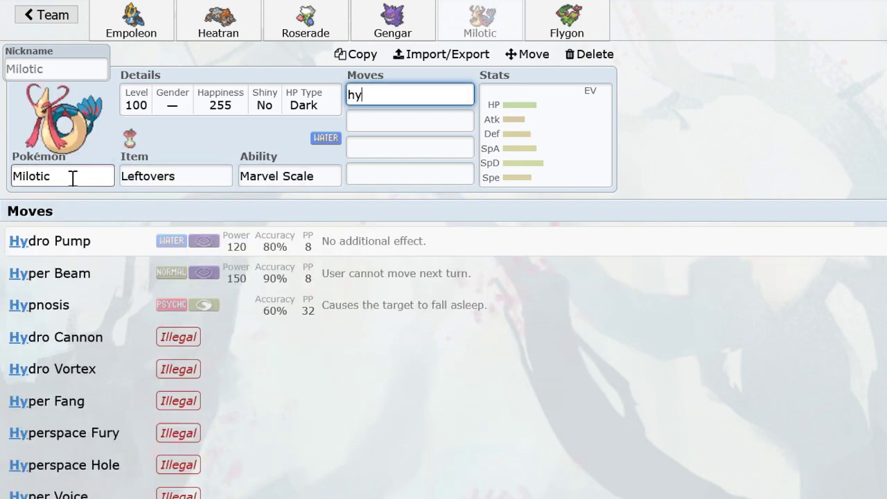
{"action": "key", "text": "Return"}
{"action": "type", "text": "icebeam"}
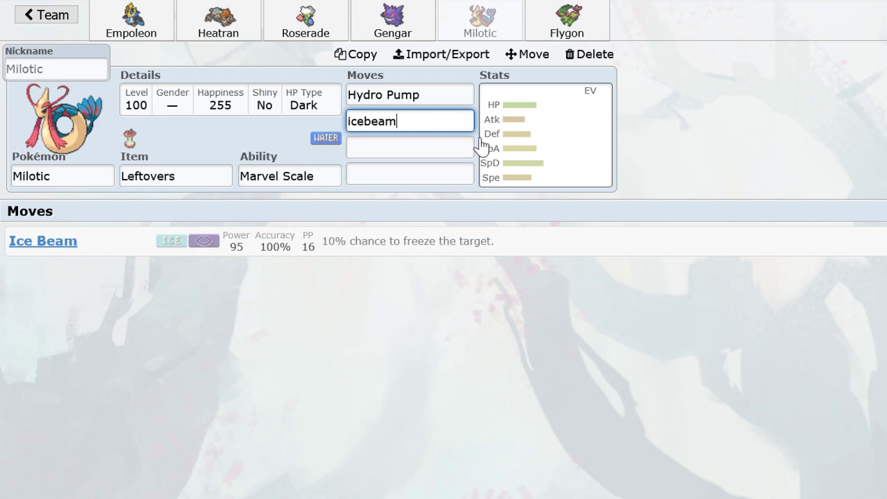
{"action": "key", "text": "Return"}
{"action": "type", "text": "reco"}
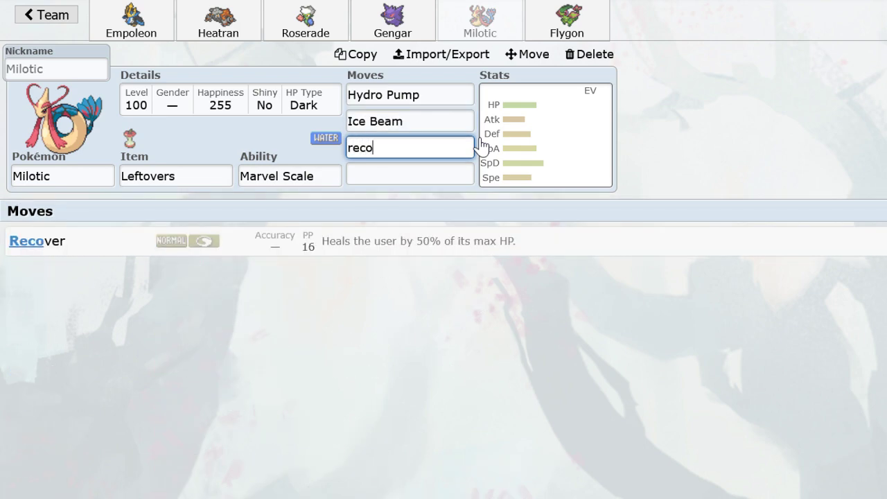
{"action": "key", "text": "Return"}
Make Milotic a shiny female with 252 Special Attack, 4 Special Defense and 252 Speed EVs and a Timid nature.
{"action": "left_click", "coordinate": [314, 113]}
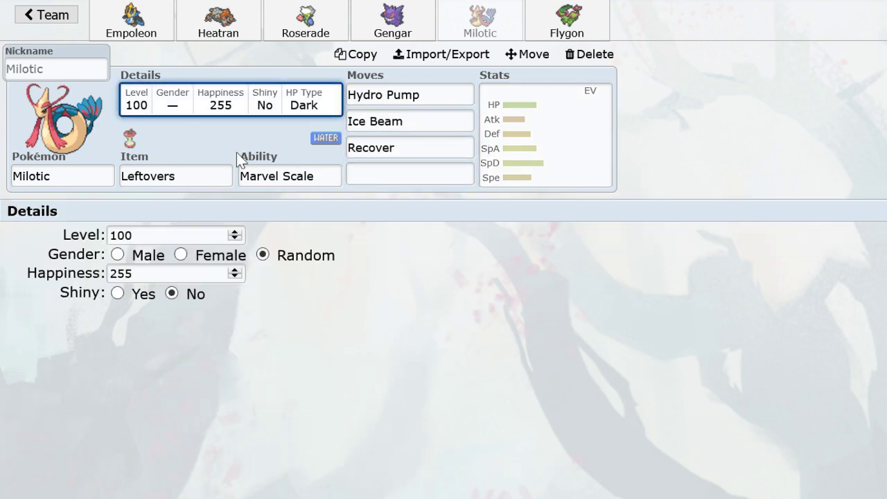
{"action": "left_click", "coordinate": [182, 255]}
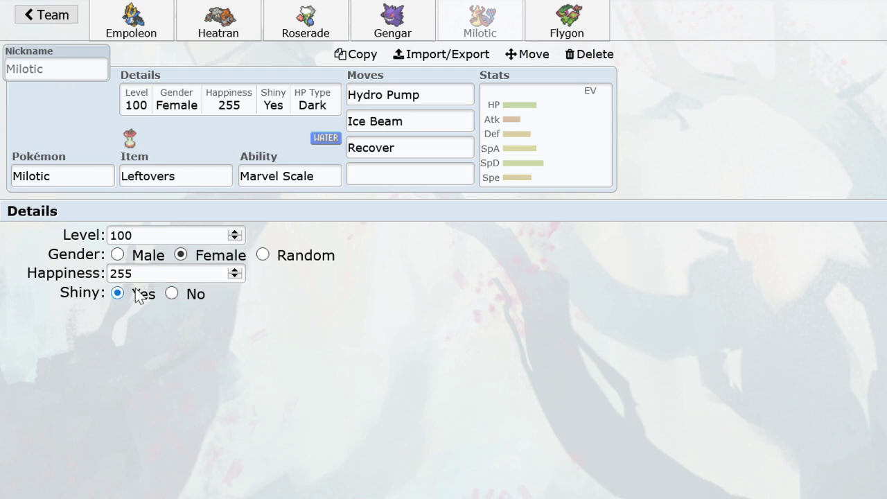
{"action": "left_click", "coordinate": [410, 157]}
{"action": "left_click", "coordinate": [505, 145]}
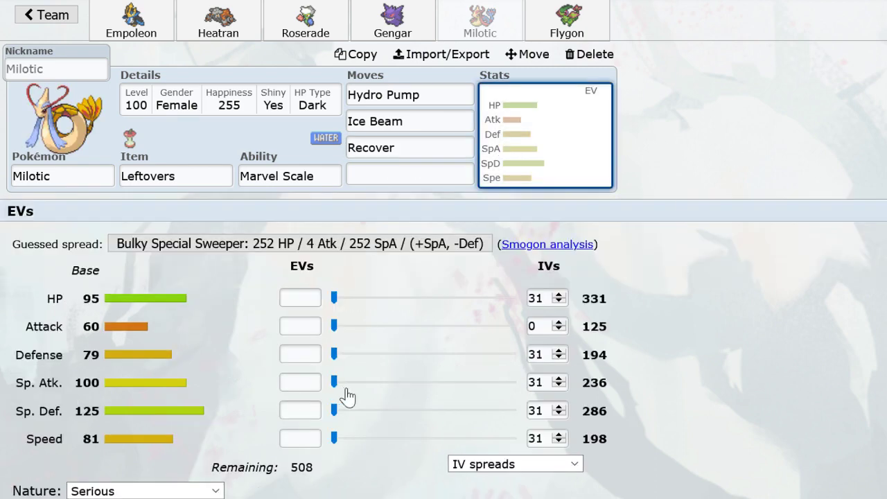
{"action": "left_click_drag", "start_coordinate": [335, 382], "coordinate": [617, 375]}
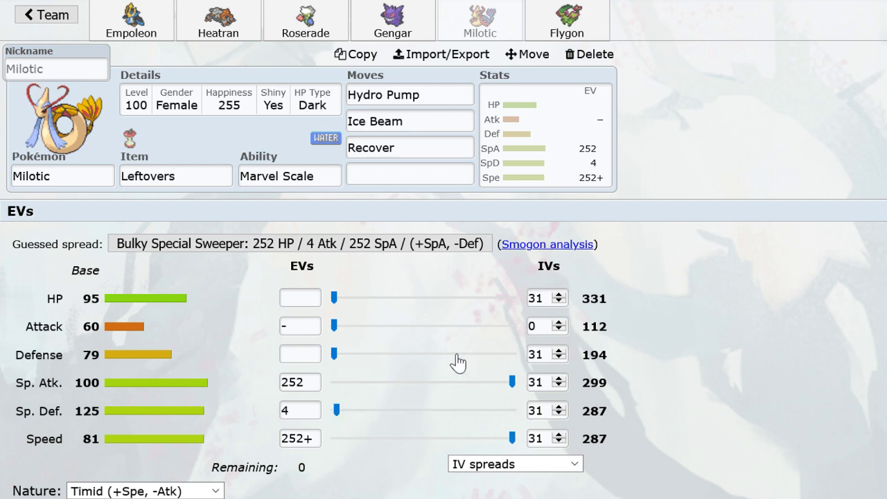
Give Milotic Hidden Power Electric as its fourth move.
{"action": "left_click", "coordinate": [422, 174]}
{"action": "type", "text": "hidde"}
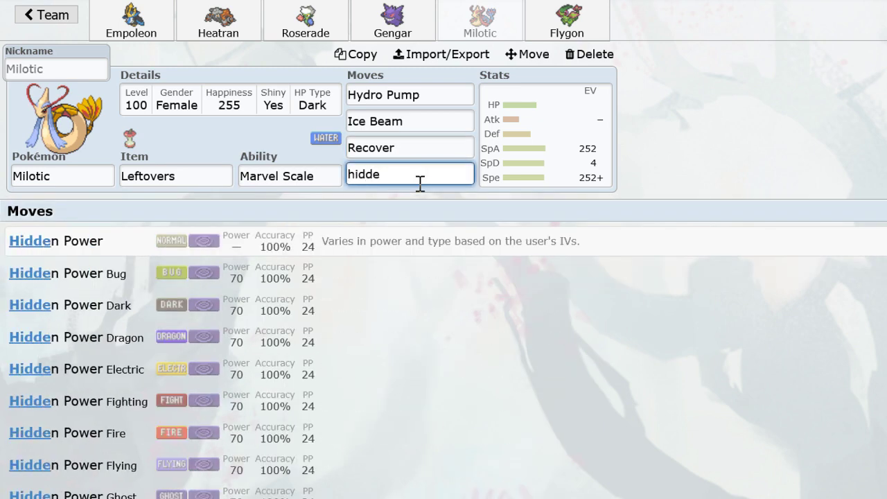
{"action": "scroll", "coordinate": [389, 259], "scroll_direction": "down", "scroll_amount": 4}
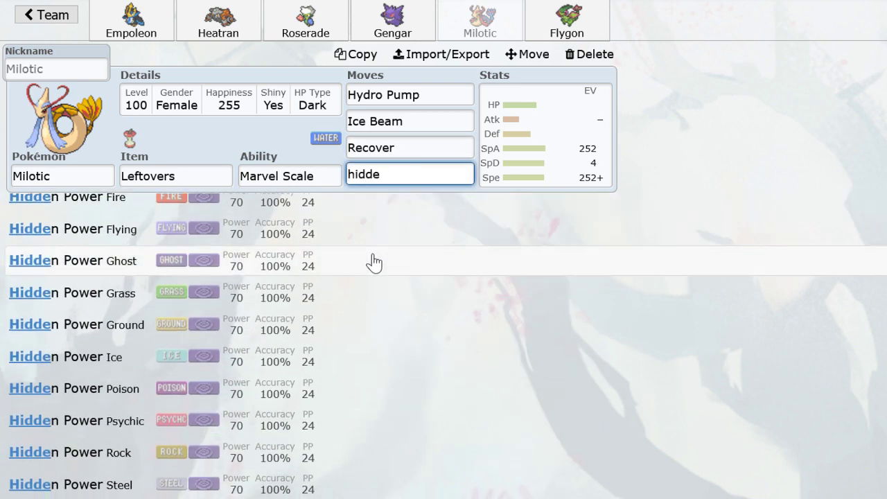
{"action": "scroll", "coordinate": [372, 263], "scroll_direction": "up", "scroll_amount": 3}
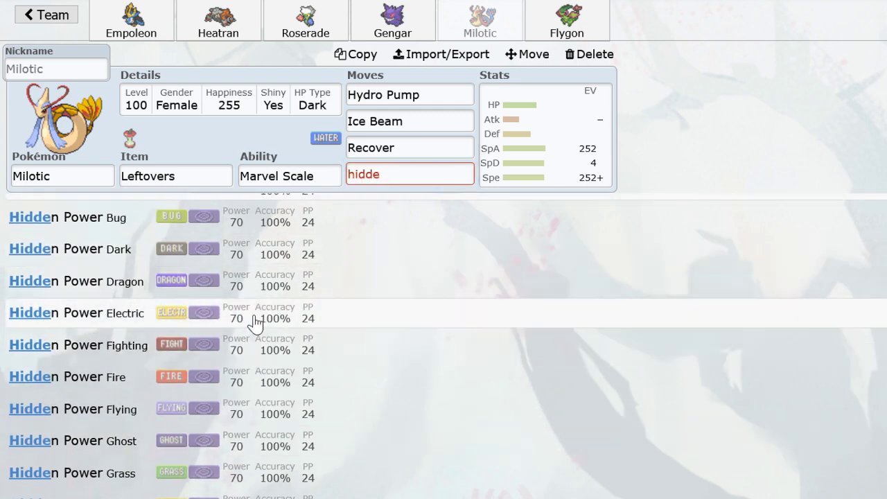
{"action": "left_click", "coordinate": [228, 322]}
Replace Flygon with Lucario, giving it a Choice Band and the Inner Focus ability.
{"action": "left_click", "coordinate": [567, 21]}
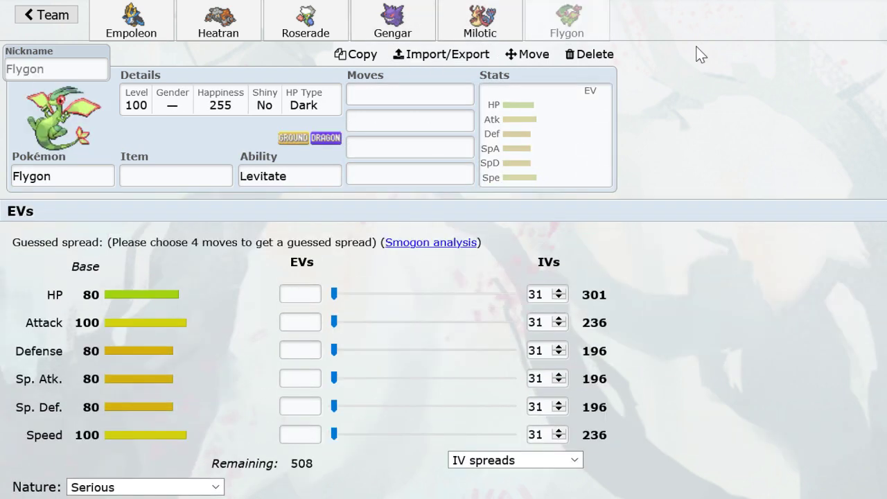
{"action": "left_click", "coordinate": [113, 175]}
{"action": "type", "text": "luc"}
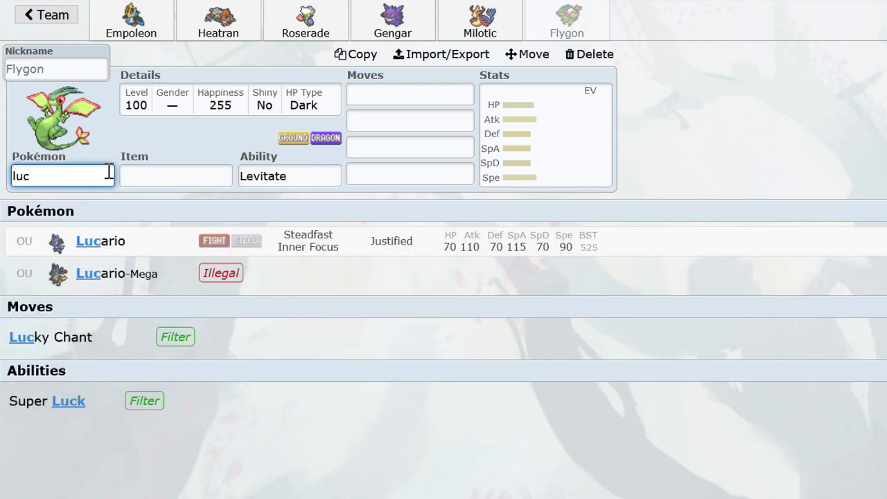
{"action": "left_click", "coordinate": [174, 241]}
{"action": "type", "text": "choiceban"}
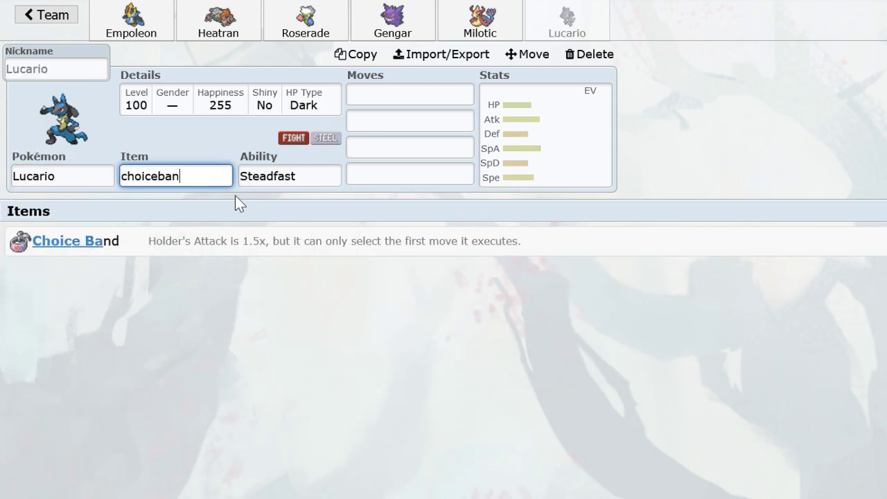
{"action": "key", "text": "Return"}
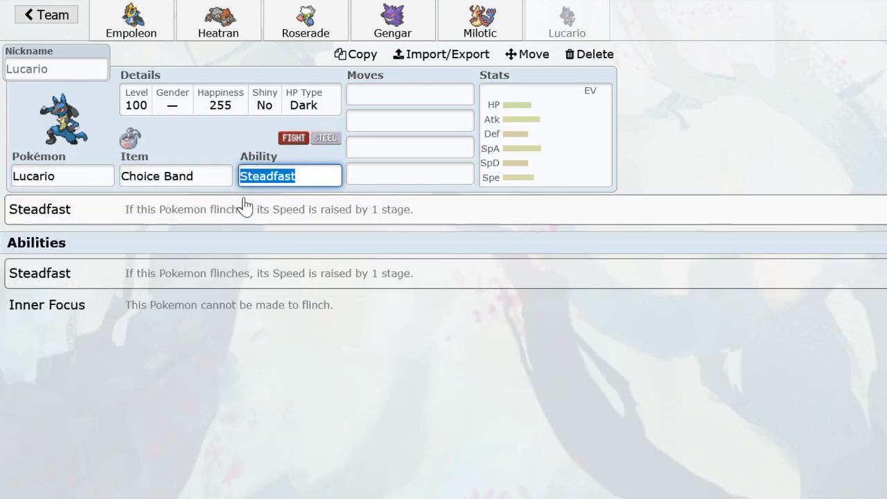
{"action": "left_click", "coordinate": [299, 315]}
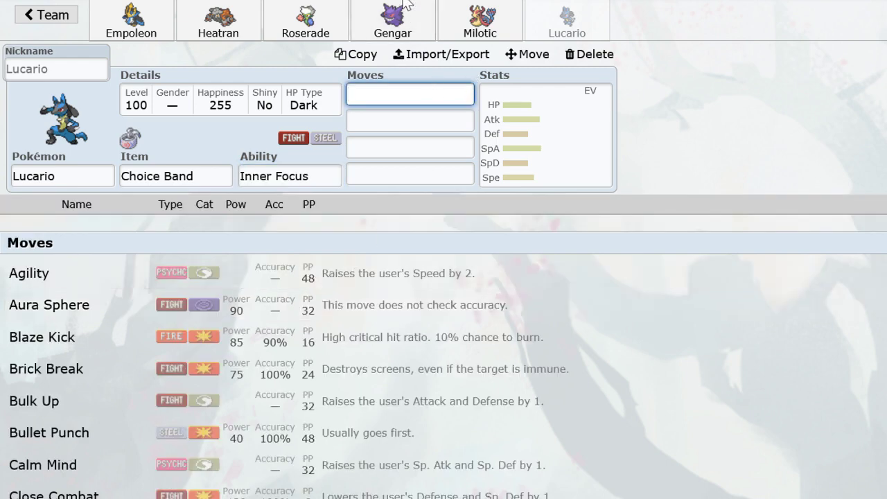
Give Lucario Close Combat and Blaze Kick as its first two moves.
{"action": "type", "text": "close"}
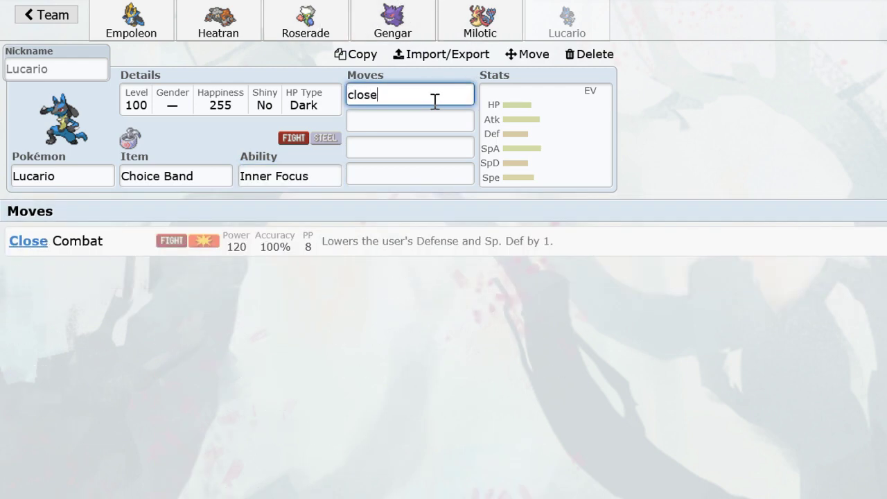
{"action": "key", "text": "Return"}
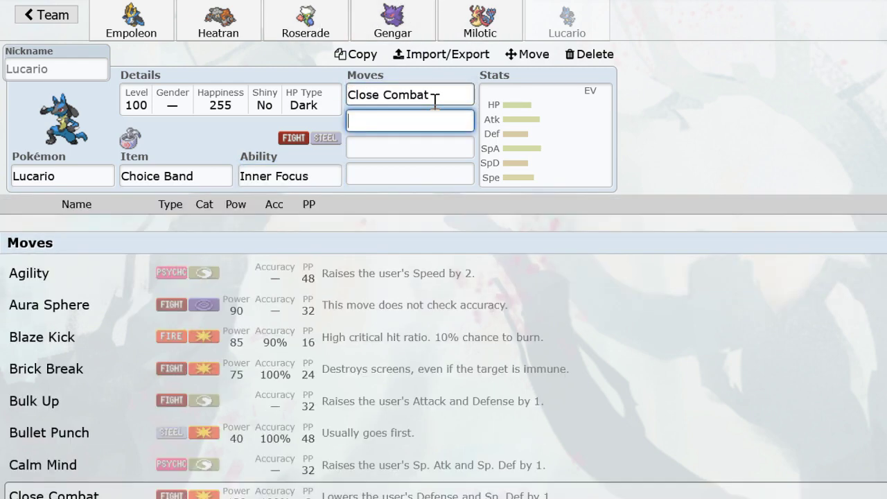
{"action": "type", "text": "blaze"}
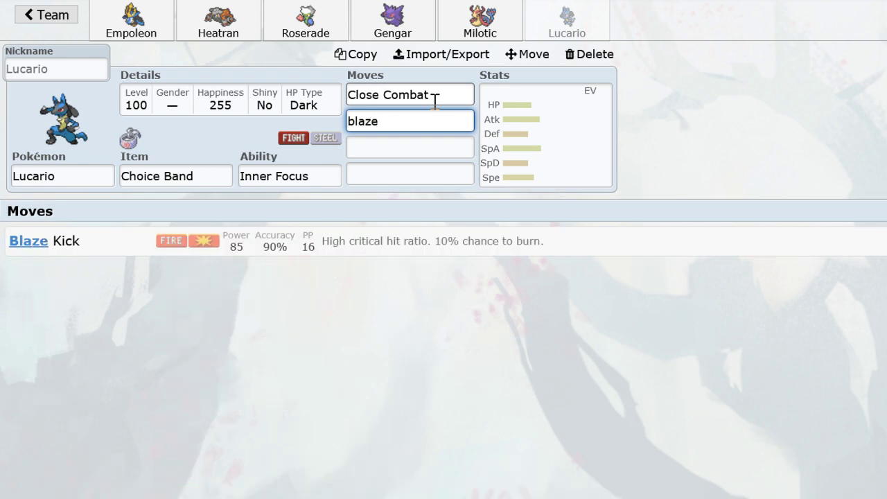
{"action": "key", "text": "Return"}
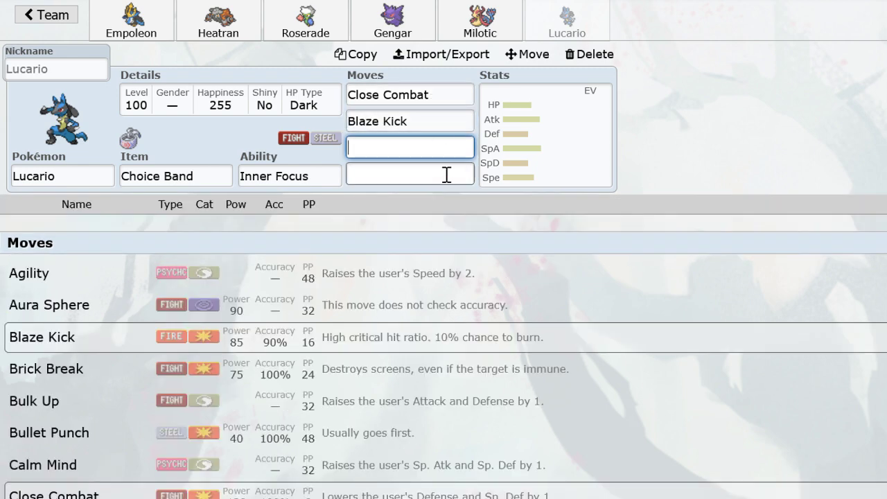
Put 252 EVs into Lucario's Attack and choose a nature that raises Attack and lowers Special Attack.
{"action": "left_click", "coordinate": [428, 123]}
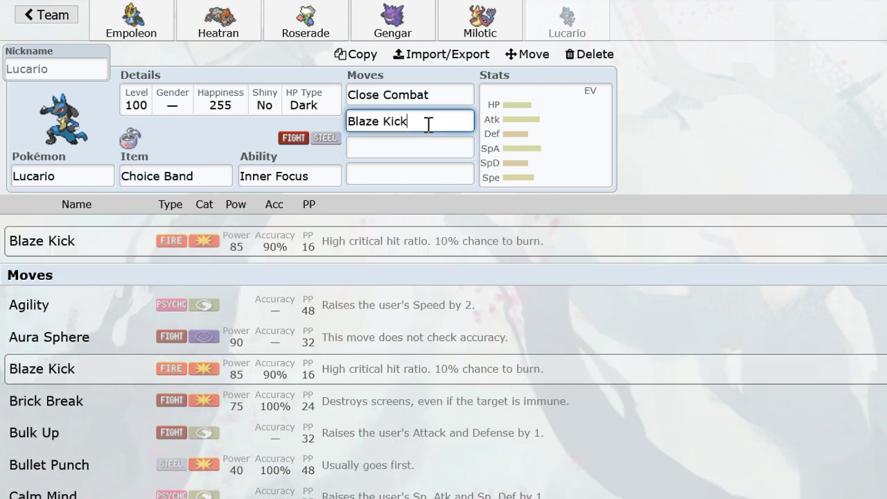
{"action": "left_click", "coordinate": [546, 135]}
{"action": "left_click_drag", "start_coordinate": [391, 324], "coordinate": [727, 315]}
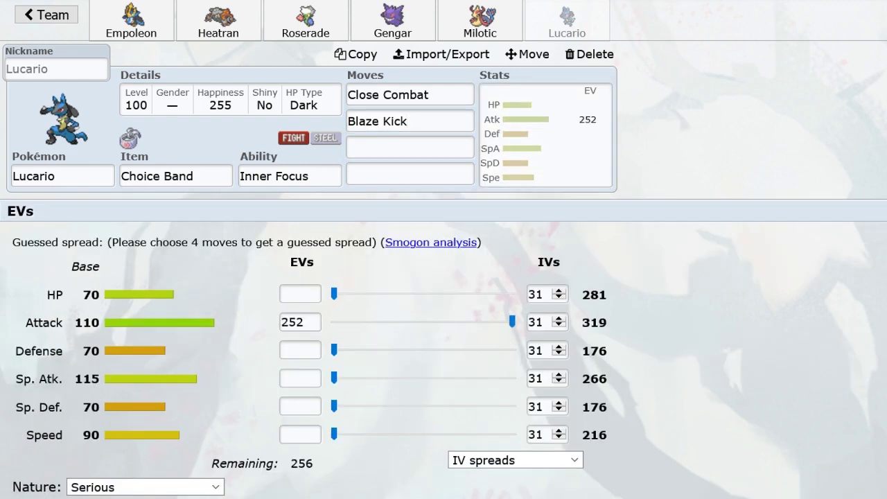
Give Lucario Ice Punch and Stone Edge as its third and fourth moves.
{"action": "left_click", "coordinate": [431, 149]}
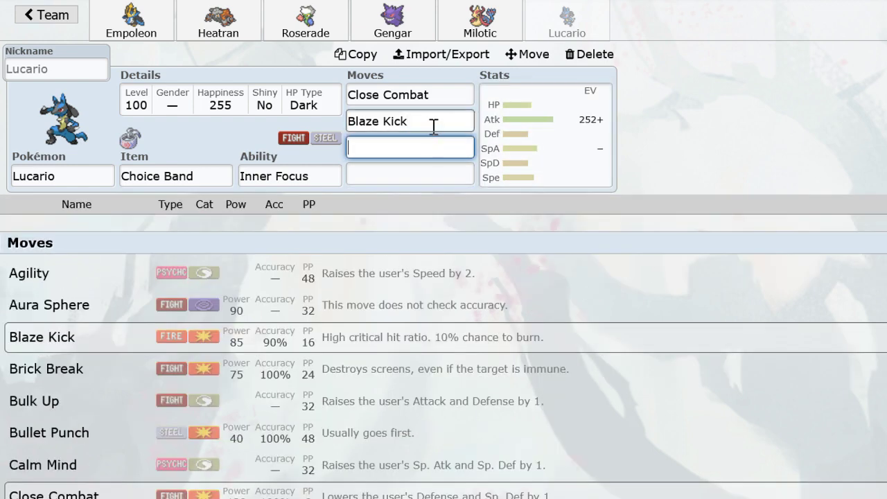
{"action": "type", "text": "Ice"}
{"action": "key", "text": "Return"}
{"action": "type", "text": "stonee"}
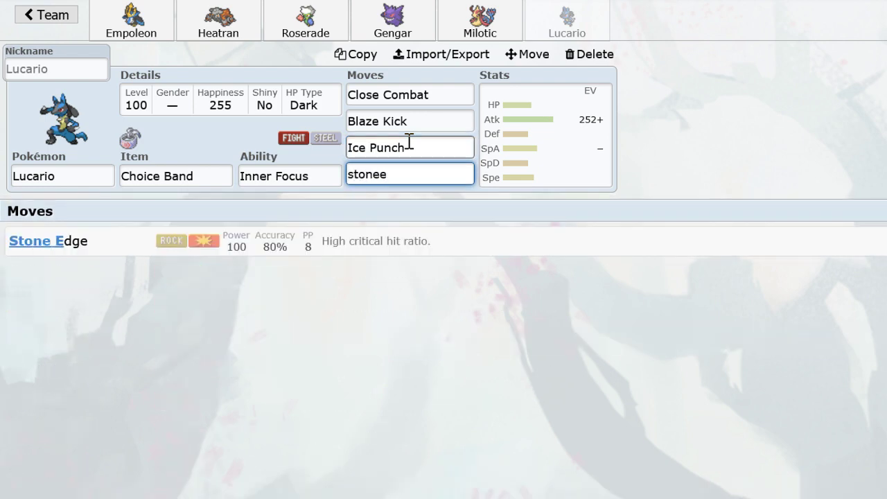
{"action": "key", "text": "Return"}
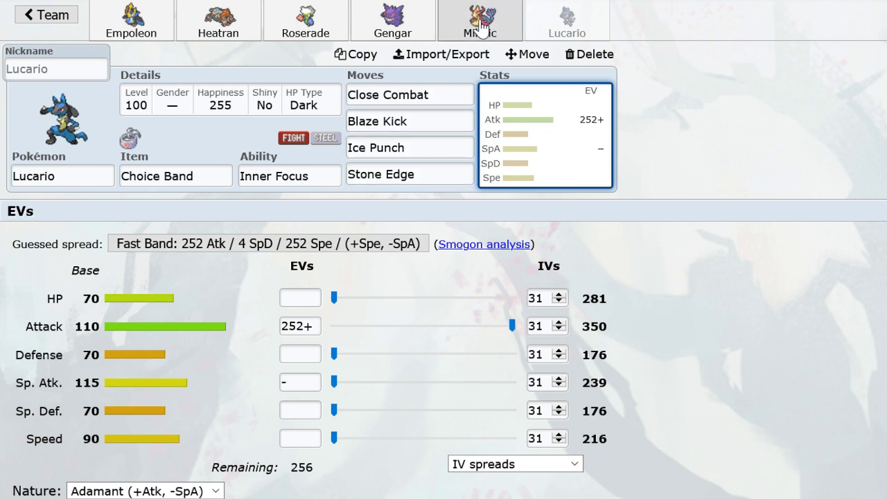
{"action": "key", "text": "ctrl+minus"}
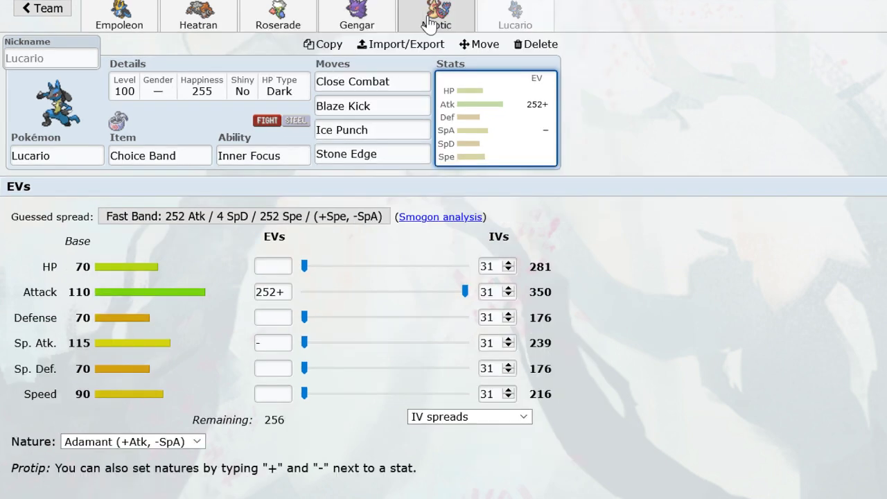
{"action": "key", "text": "ctrl+plus"}
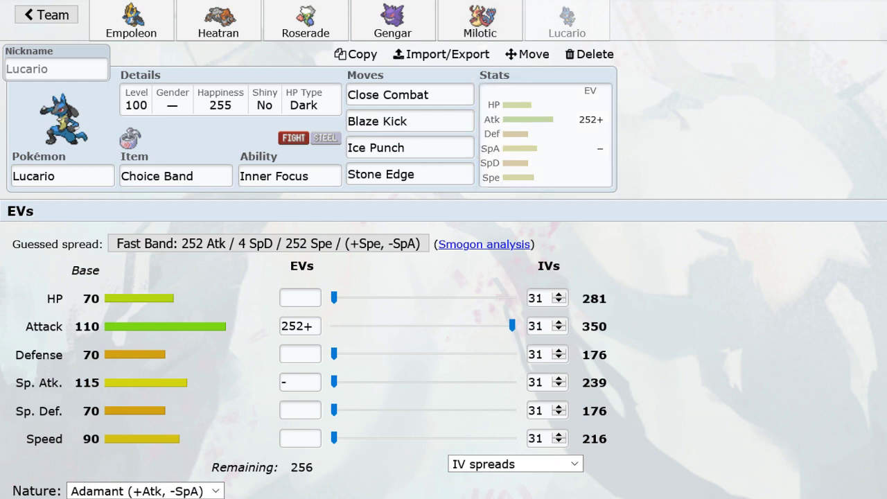
{"action": "left_click", "coordinate": [546, 136]}
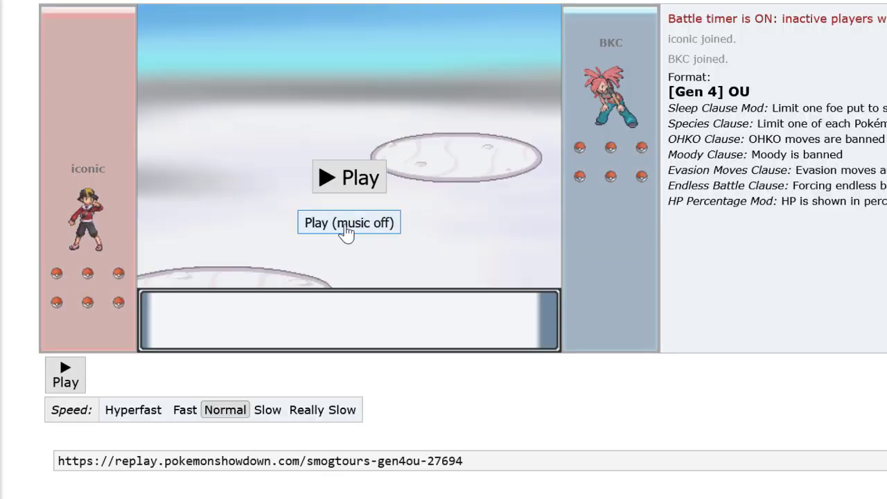
Switch to the smogtours-gen4ou-27694 replay, play it without music at fast speed, and skip ahead through its turns.
{"action": "left_click", "coordinate": [312, 223]}
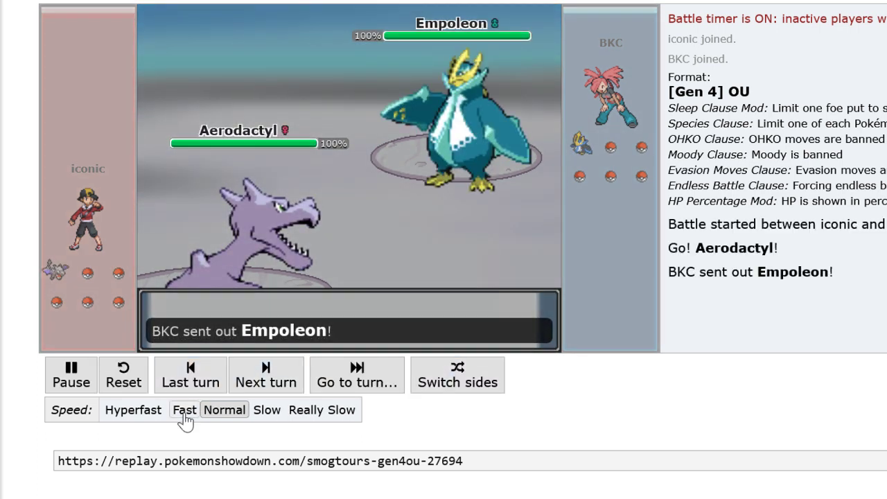
{"action": "left_click", "coordinate": [198, 412]}
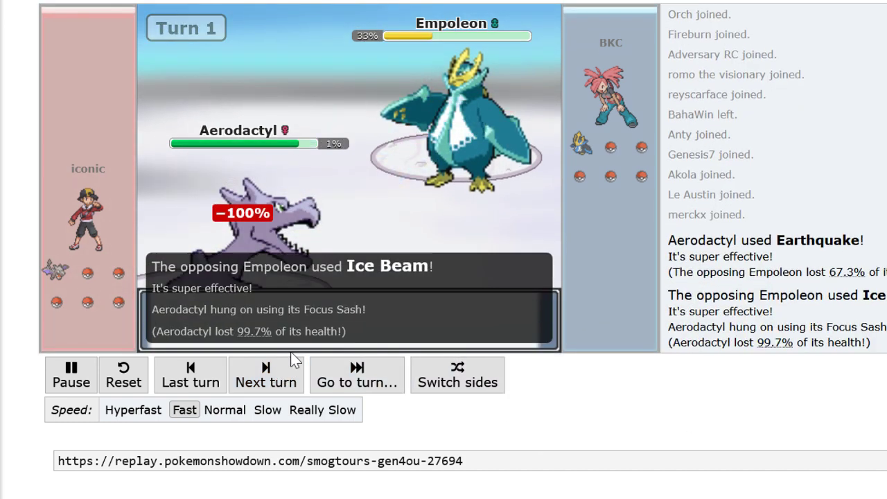
{"action": "left_click", "coordinate": [259, 370]}
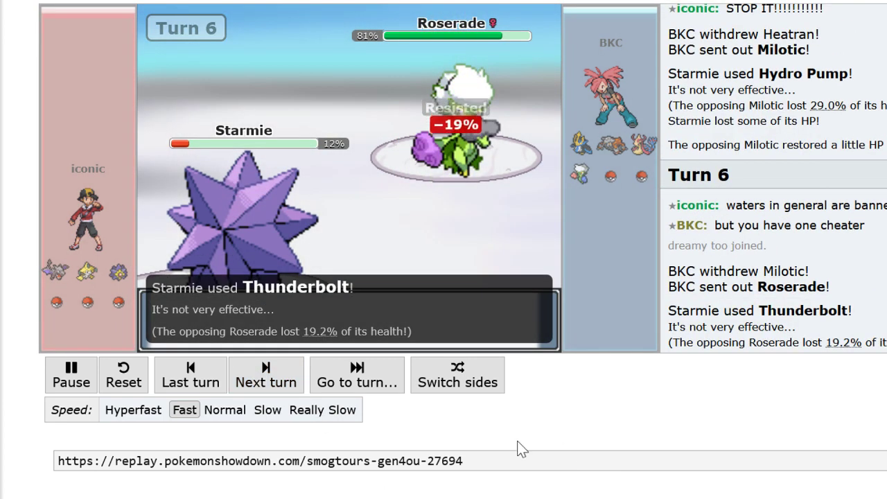
{"action": "left_click", "coordinate": [269, 371]}
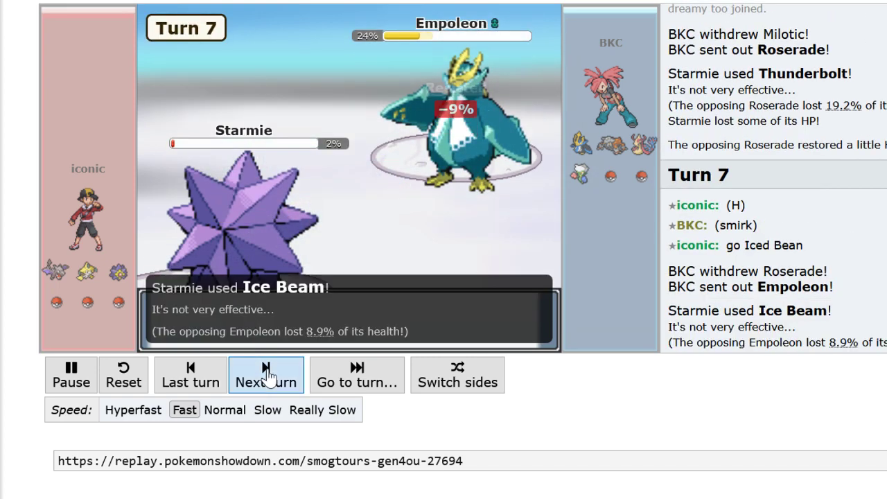
{"action": "left_click", "coordinate": [269, 375]}
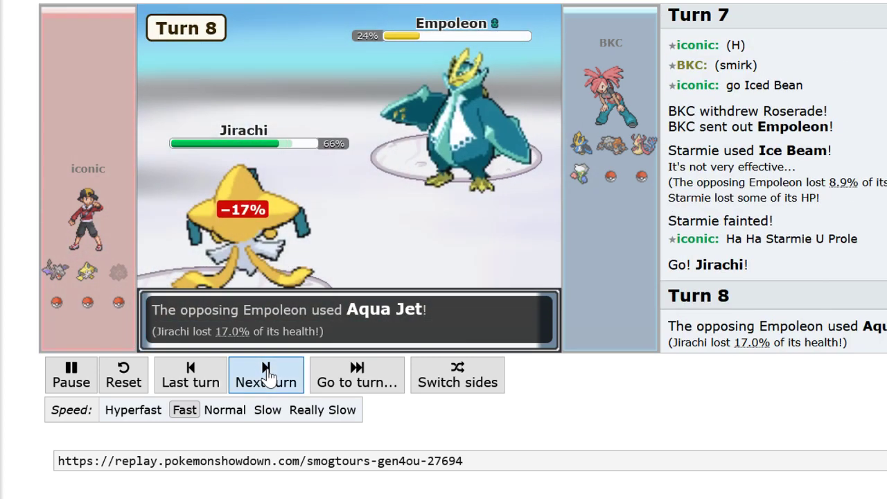
{"action": "left_click", "coordinate": [269, 375]}
{"action": "left_click", "coordinate": [269, 375]}
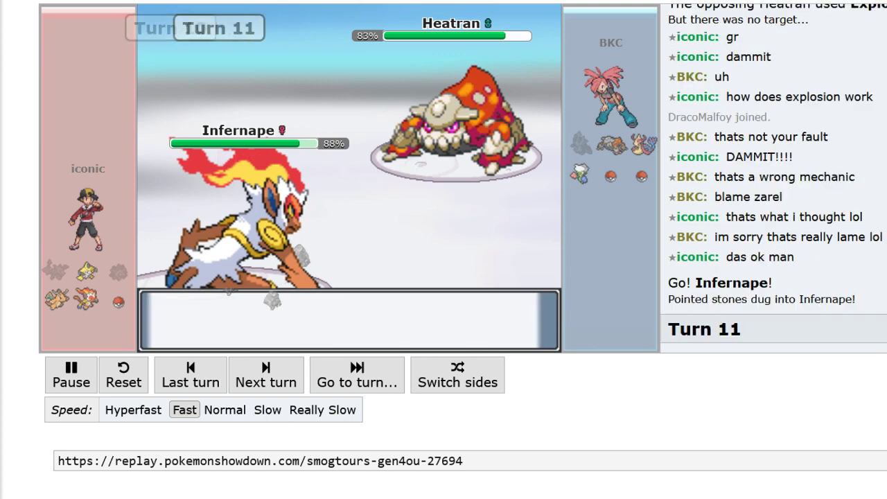
{"action": "left_click", "coordinate": [277, 381]}
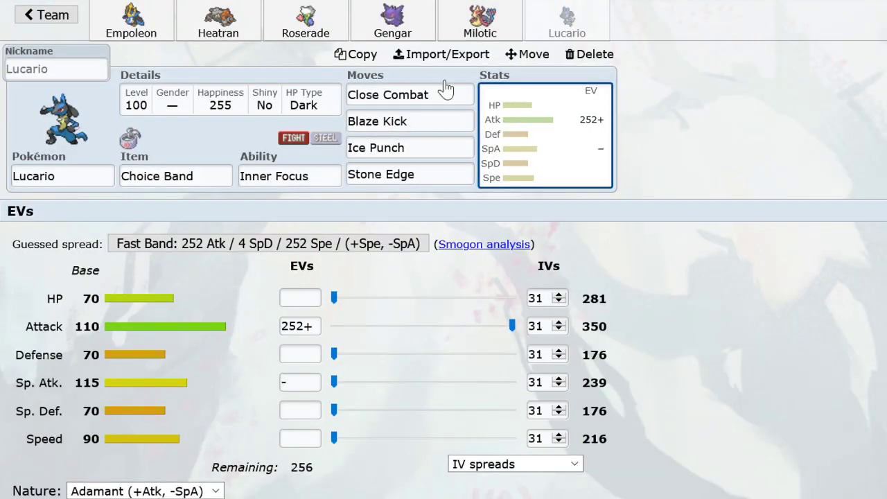
Return to the full team in the teambuilder and delete all six Pokémon from it.
{"action": "left_click", "coordinate": [35, 16]}
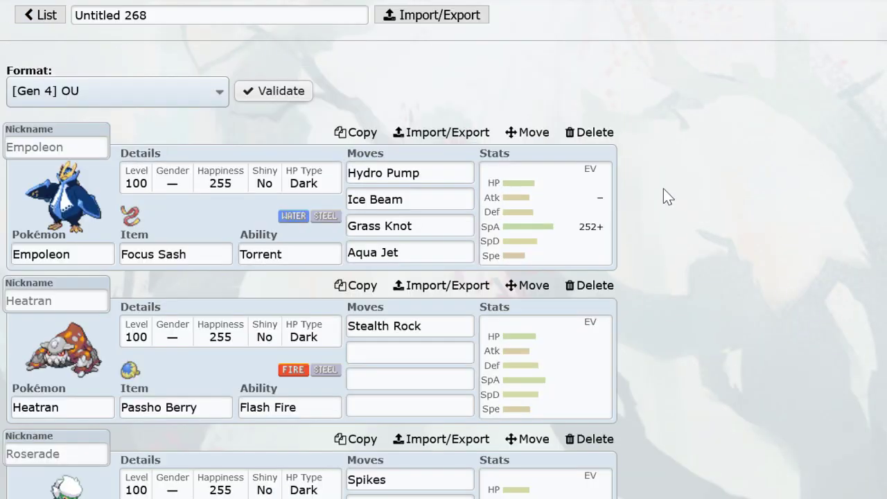
{"action": "left_click", "coordinate": [595, 138]}
{"action": "left_click", "coordinate": [588, 170]}
{"action": "left_click", "coordinate": [588, 171]}
{"action": "left_click", "coordinate": [586, 171]}
{"action": "left_click", "coordinate": [586, 171]}
{"action": "left_click", "coordinate": [584, 172]}
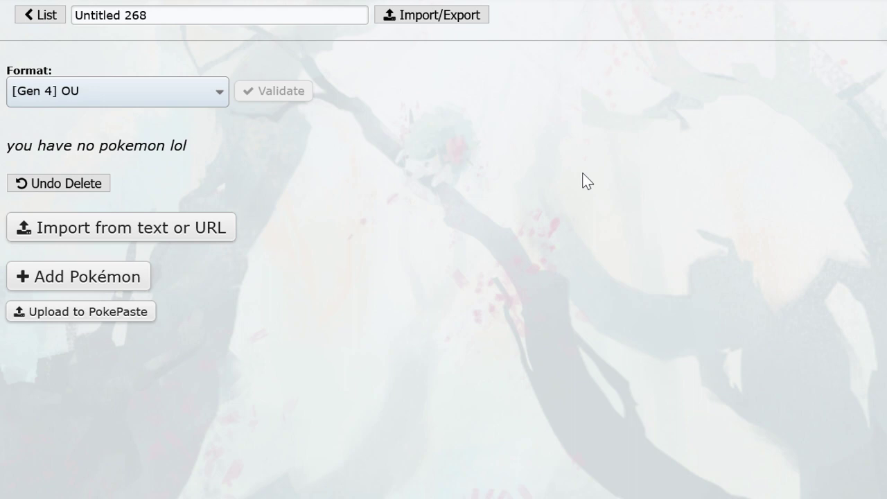
Add Hippowdon with Leftovers and Sand Stream, and set its EVs to 252 HP, 4 Defense and 252 Special Defense.
{"action": "left_click", "coordinate": [118, 287]}
{"action": "type", "text": "hu"}
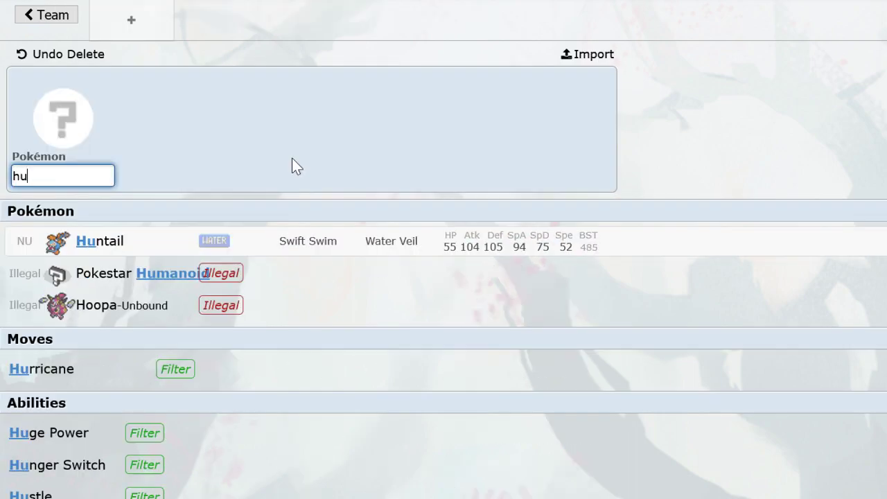
{"action": "key", "text": "BackSpace"}
{"action": "type", "text": "ippowdon"}
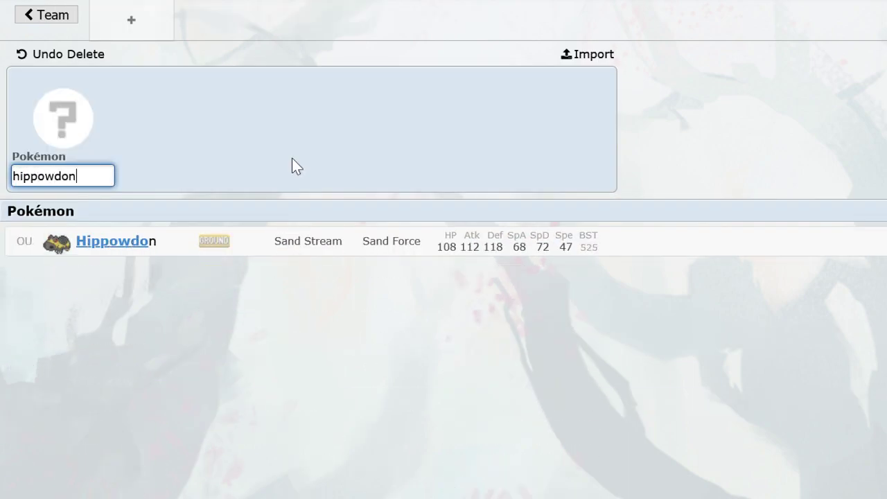
{"action": "key", "text": "Return"}
{"action": "type", "text": "left"}
{"action": "key", "text": "Return"}
{"action": "key", "text": "Return"}
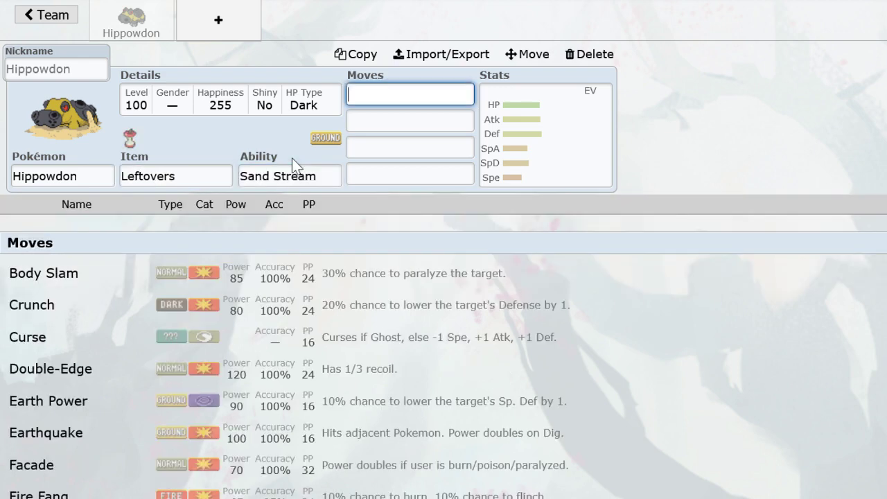
{"action": "left_click", "coordinate": [523, 180]}
{"action": "left_click", "coordinate": [348, 296]}
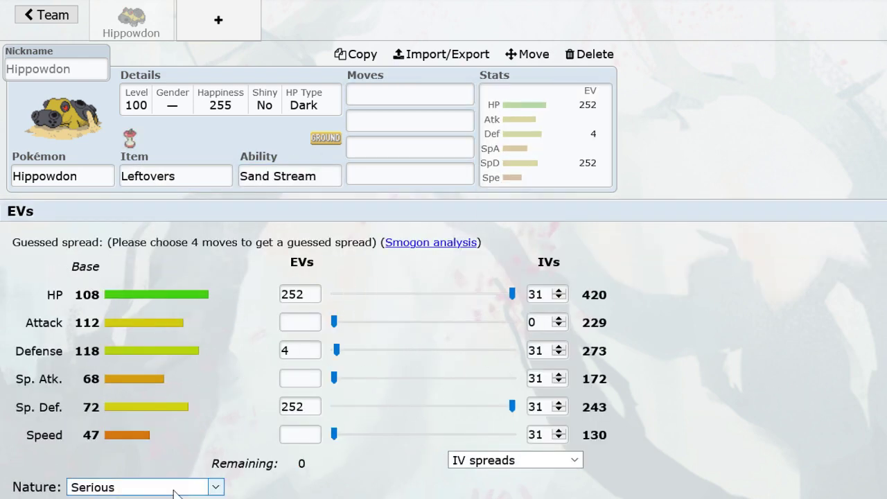
Add Roserade as the second Pokémon, giving it Black Sludge and the Natural Cure ability.
{"action": "left_click", "coordinate": [229, 35]}
{"action": "type", "text": "ros"}
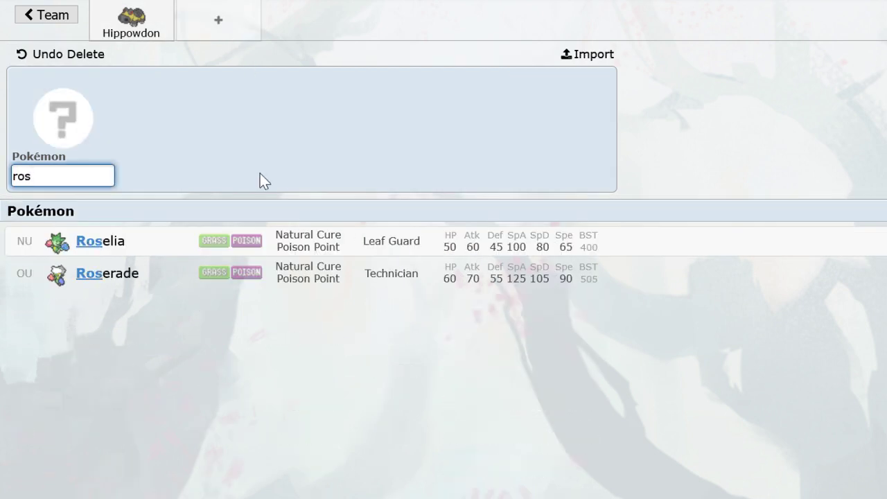
{"action": "key", "text": "Down"}
{"action": "key", "text": "Return"}
{"action": "type", "text": "blacksludge"}
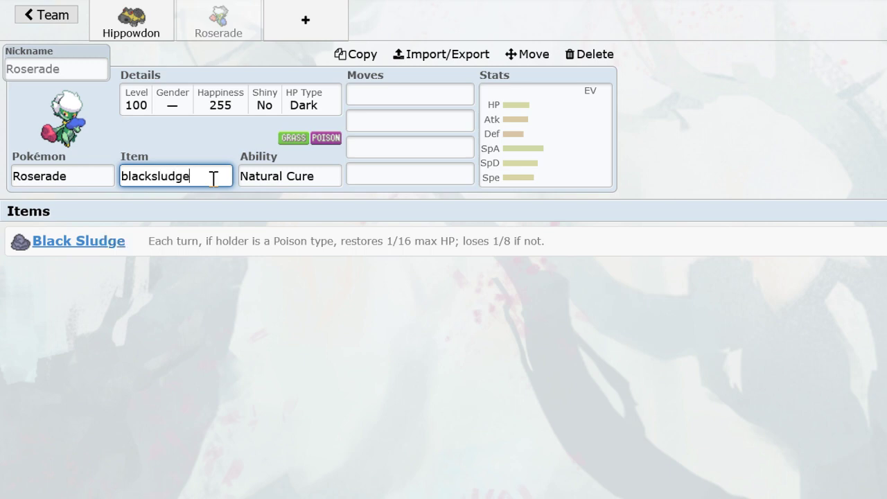
{"action": "key", "text": "Return"}
{"action": "key", "text": "Return"}
Give Roserade Sleep Powder, Toxic Spikes and Leaf Storm as its first three moves.
{"action": "type", "text": "sleep"}
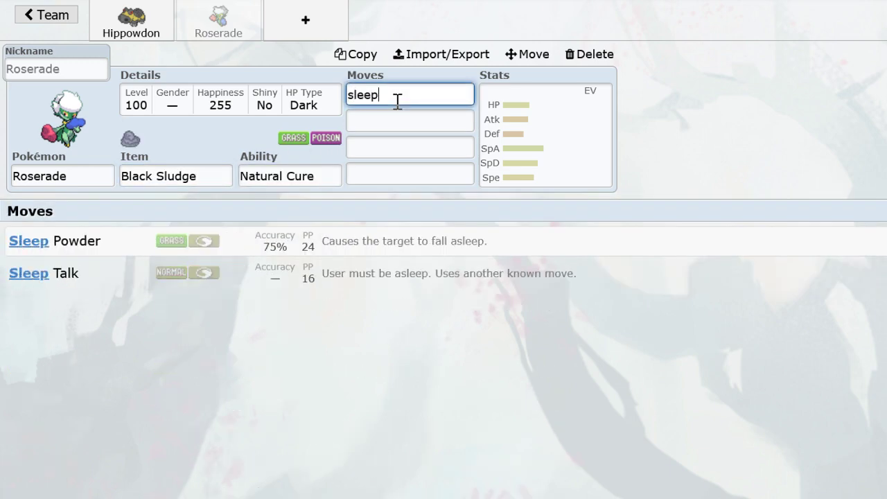
{"action": "key", "text": "Return"}
{"action": "type", "text": "toxi"}
{"action": "key", "text": "Return"}
{"action": "type", "text": "leaf"}
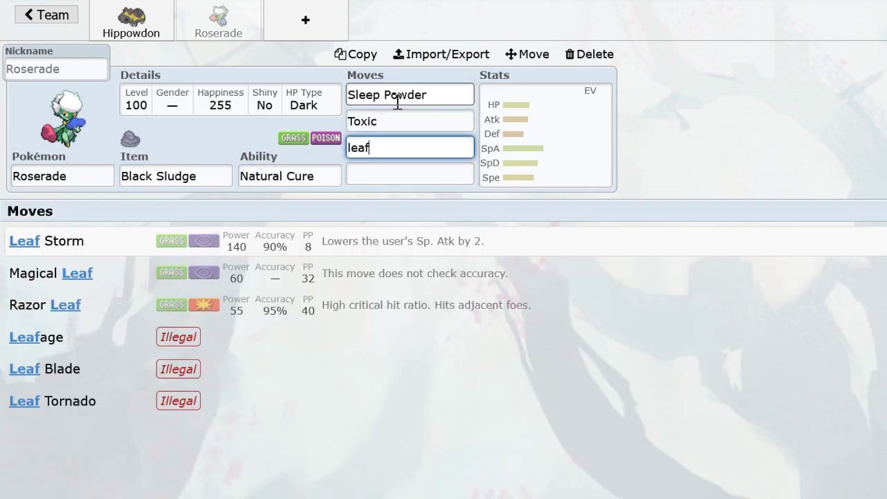
{"action": "key", "text": "Return"}
{"action": "left_click", "coordinate": [409, 122]}
{"action": "type", "text": "s"}
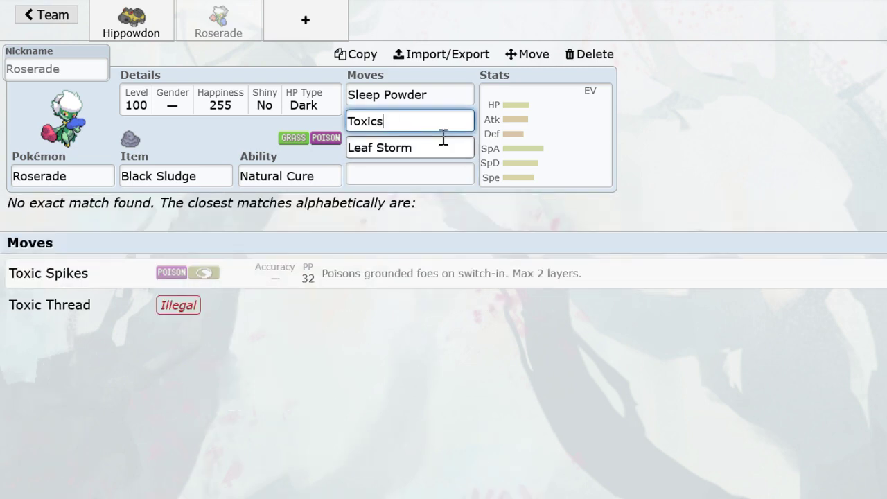
{"action": "type", "text": "stpikes"}
{"action": "key", "text": "Return"}
Give Roserade Hidden Power Fire as its fourth move.
{"action": "type", "text": "h"}
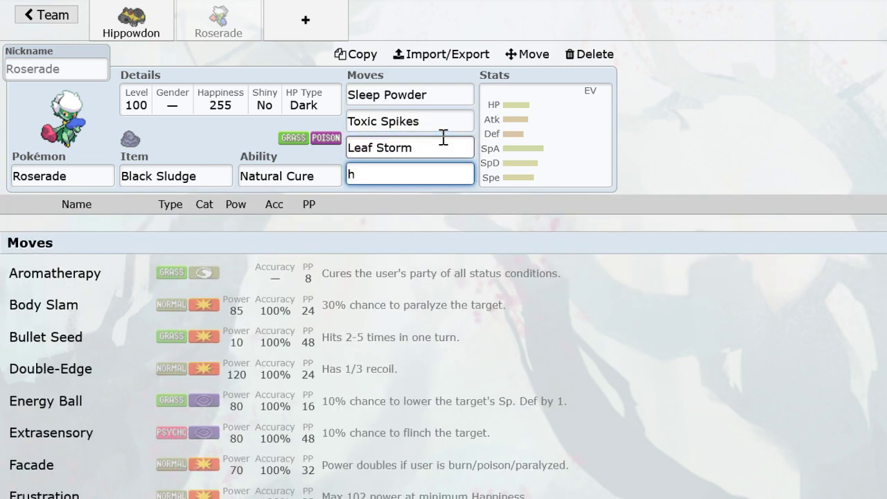
{"action": "type", "text": "iddn"}
{"action": "key", "text": "BackSpace"}
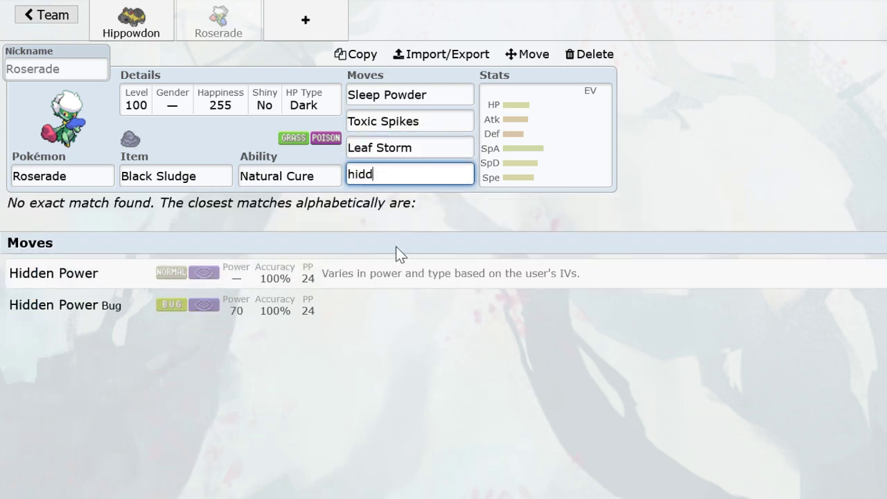
{"action": "scroll", "coordinate": [312, 396], "scroll_direction": "down", "scroll_amount": 1}
{"action": "left_click", "coordinate": [236, 407]}
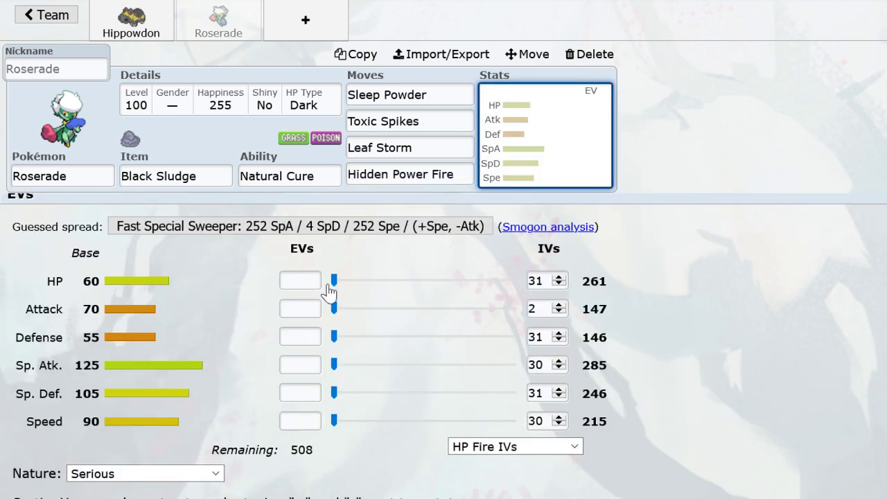
{"action": "key", "text": "Return"}
Add Starmie and Aerodactyl as the third and fourth Pokémon of the team.
{"action": "left_click", "coordinate": [291, 19]}
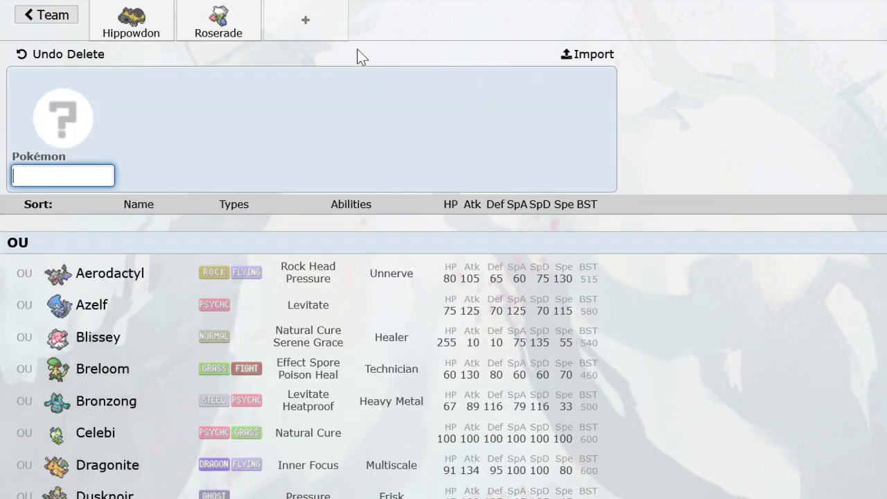
{"action": "type", "text": "sta"}
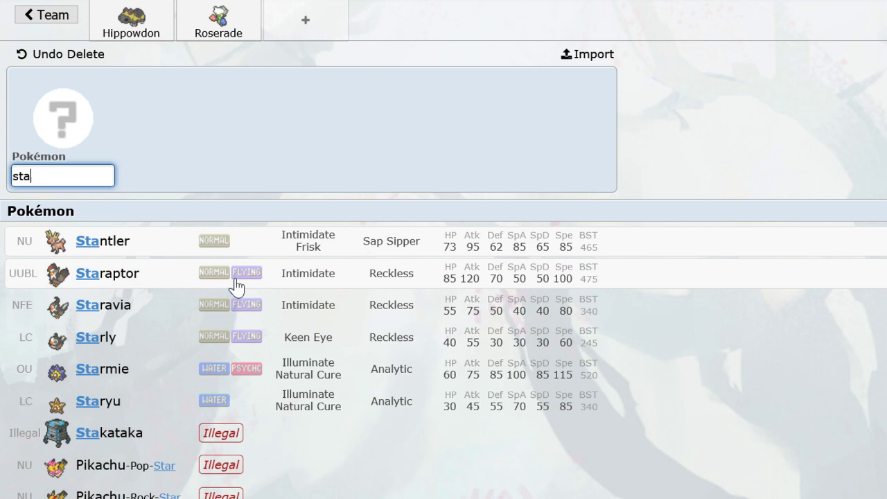
{"action": "left_click", "coordinate": [208, 368]}
{"action": "left_click", "coordinate": [400, 21]}
{"action": "type", "text": "ae"}
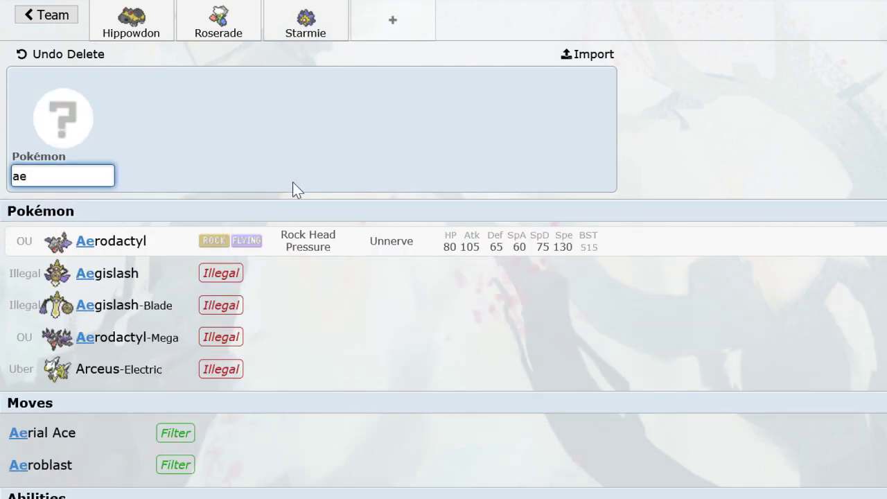
{"action": "left_click", "coordinate": [240, 242]}
Give Aerodactyl a Life Orb and the Pressure ability.
{"action": "type", "text": "lifero"}
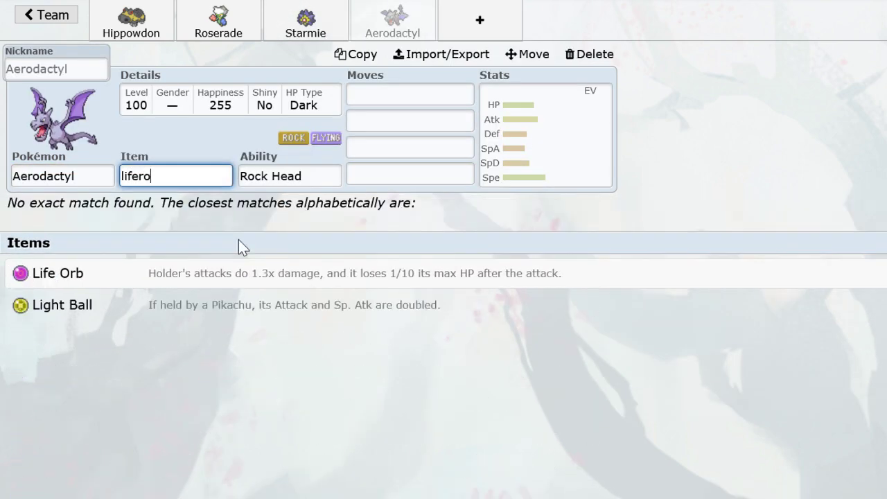
{"action": "key", "text": "BackSpace"}
{"action": "key", "text": "BackSpace"}
{"action": "type", "text": "o"}
{"action": "key", "text": "Return"}
{"action": "type", "text": "tau"}
{"action": "key", "text": "BackSpace"}
{"action": "key", "text": "BackSpace"}
{"action": "key", "text": "BackSpace"}
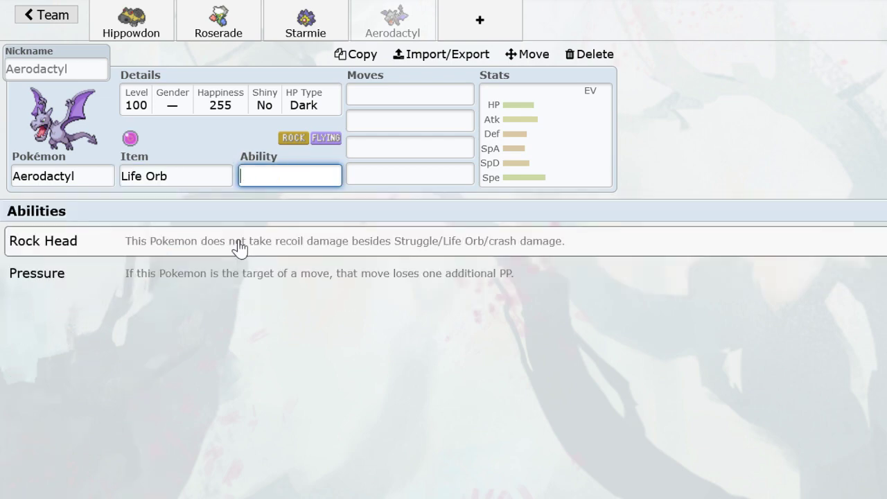
{"action": "type", "text": "pr"}
{"action": "key", "text": "Return"}
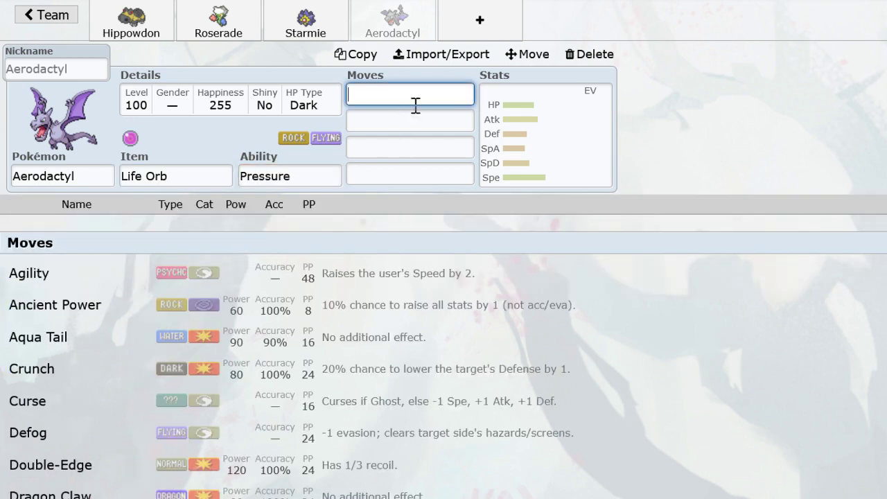
Give Aerodactyl Taunt, Roost and Double-Edge as its first three moves.
{"action": "type", "text": "tau"}
{"action": "key", "text": "Return"}
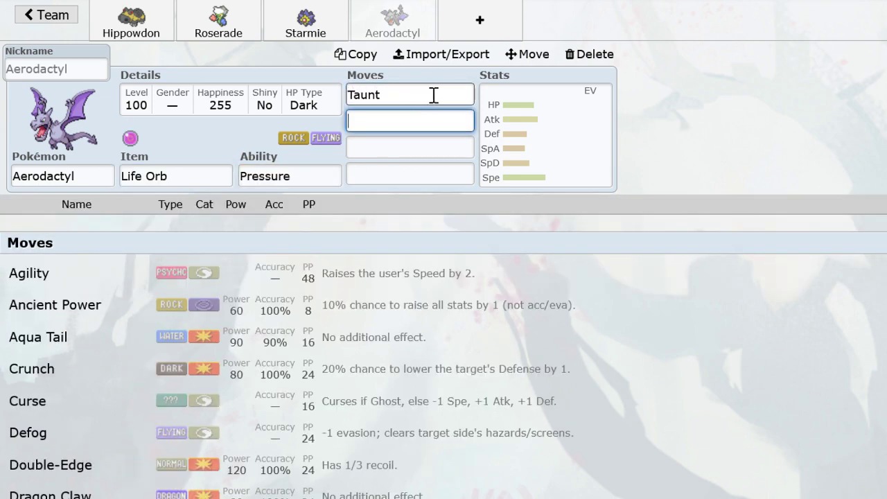
{"action": "type", "text": "roo"}
{"action": "key", "text": "Return"}
{"action": "type", "text": "edge"}
{"action": "key", "text": "Return"}
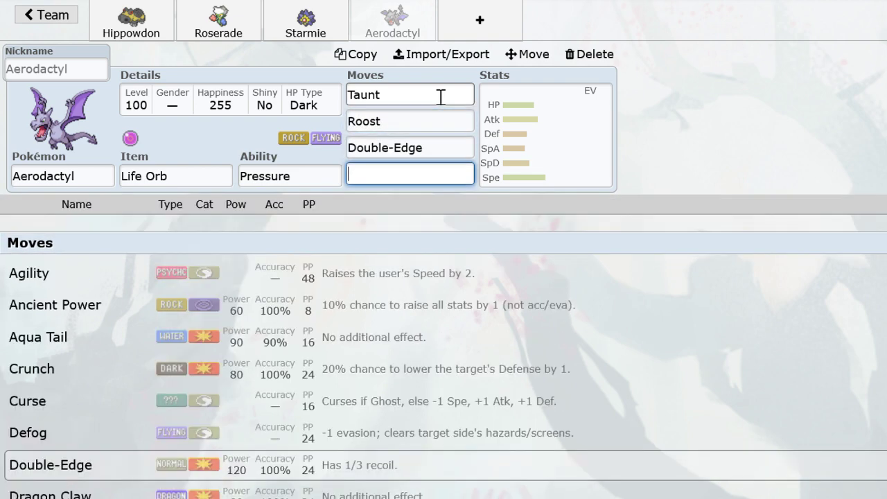
Replace Aerodactyl's Double-Edge with Stone Edge and fill its fourth move slot with a Ground-type move.
{"action": "left_click", "coordinate": [465, 143]}
{"action": "type", "text": "stone"}
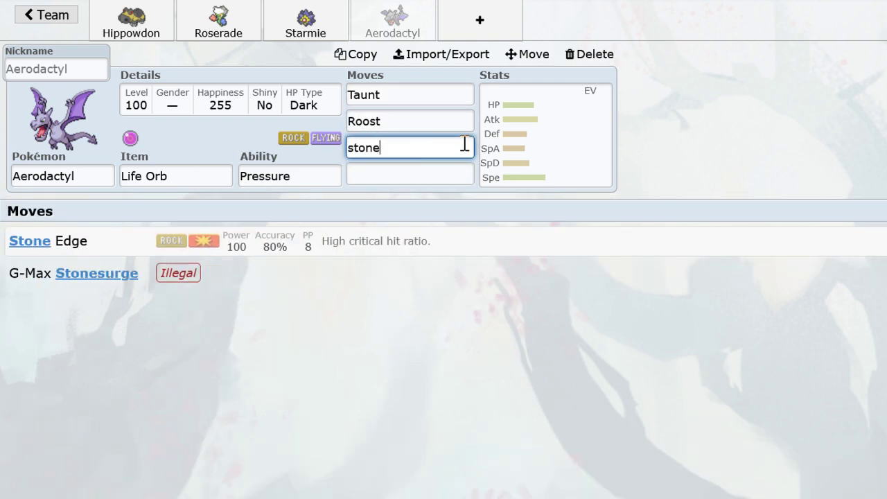
{"action": "key", "text": "Return"}
{"action": "type", "text": "earth"}
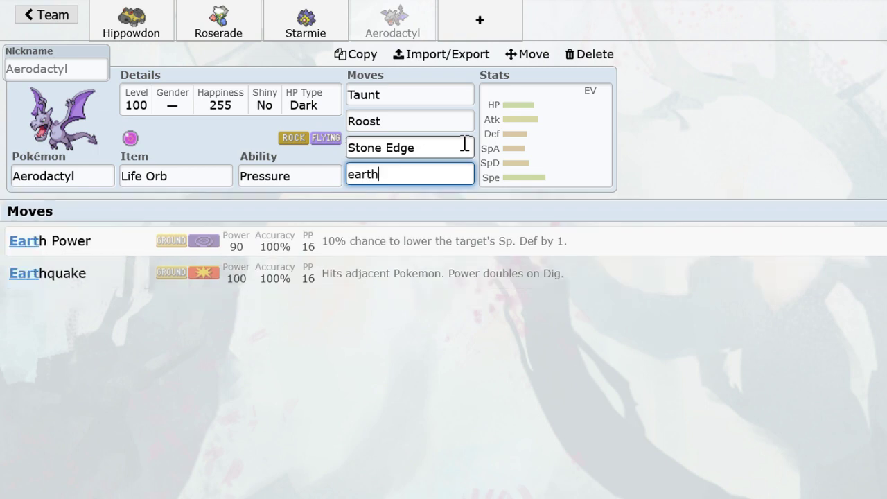
{"action": "key", "text": "Return"}
Add Rotom-Wash as the fifth Pokémon of the team, holding Choice Specs with the Levitate ability.
{"action": "left_click", "coordinate": [480, 21]}
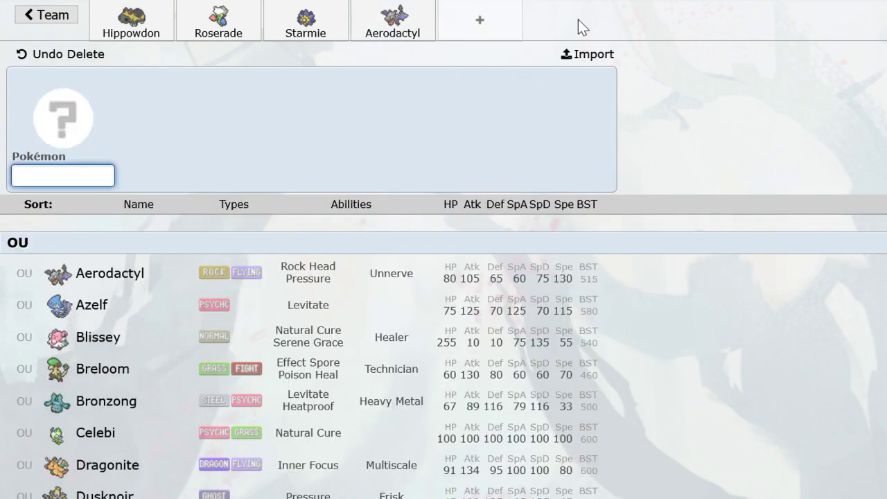
{"action": "type", "text": "rotomw"}
{"action": "key", "text": "Return"}
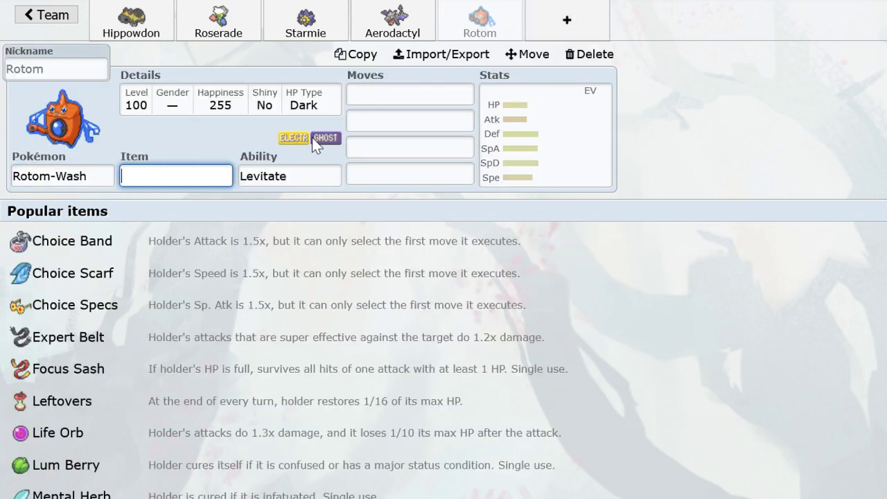
{"action": "type", "text": "choicesp"}
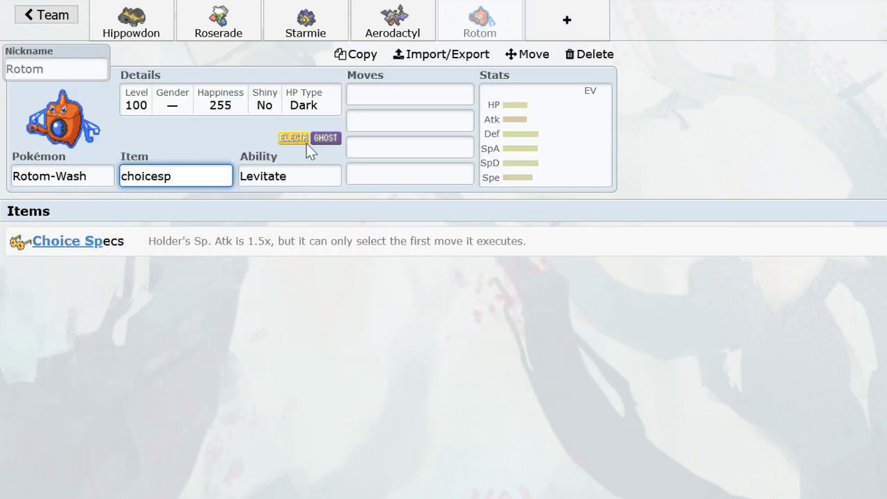
{"action": "type", "text": "c"}
{"action": "key", "text": "BackSpace"}
{"action": "type", "text": "ec"}
{"action": "key", "text": "Return"}
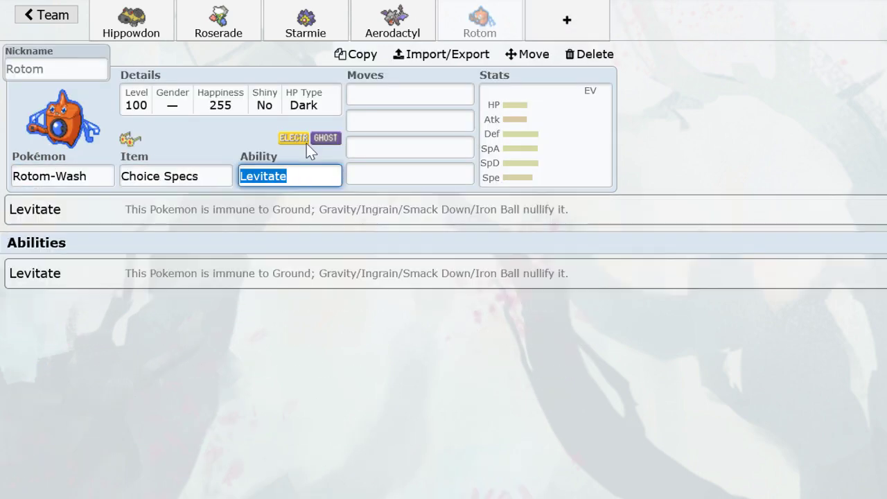
{"action": "key", "text": "Return"}
Add Heatran as the sixth Pokémon of the team.
{"action": "left_click", "coordinate": [567, 22]}
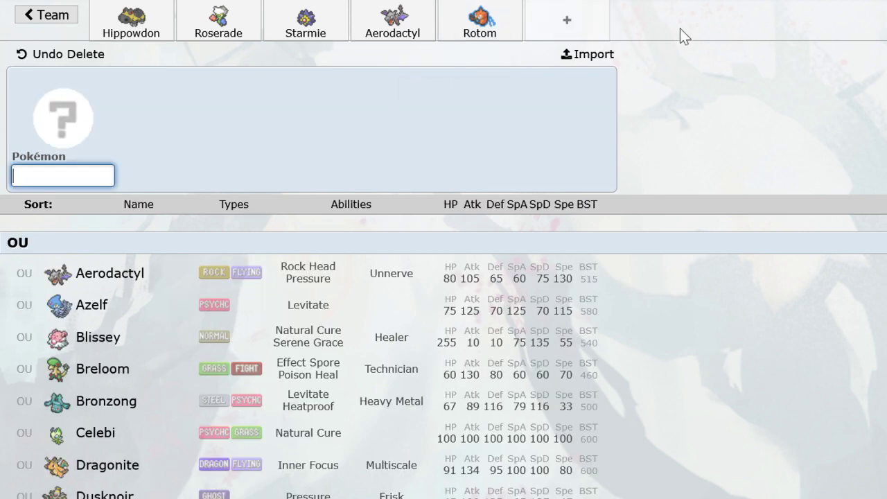
{"action": "type", "text": "heatra"}
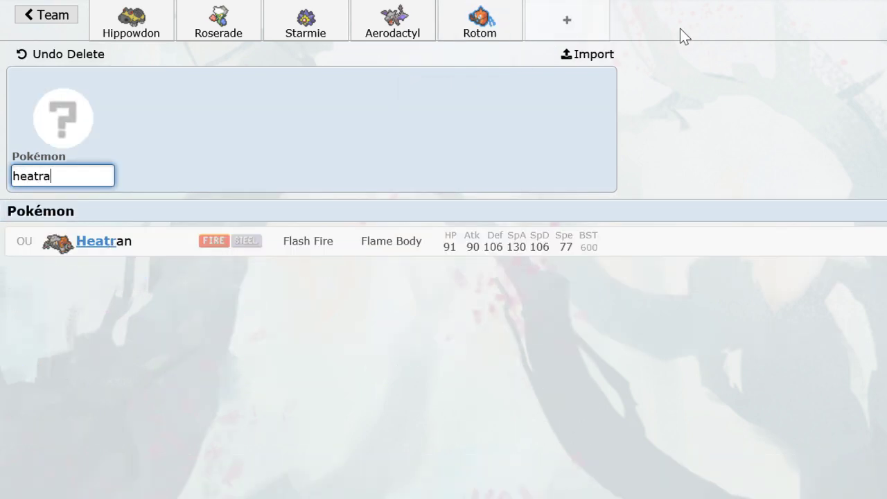
{"action": "type", "text": "n"}
{"action": "key", "text": "Return"}
Replace Heatran with Jirachi, holding Leftovers with the Serene Grace ability.
{"action": "left_click", "coordinate": [79, 174]}
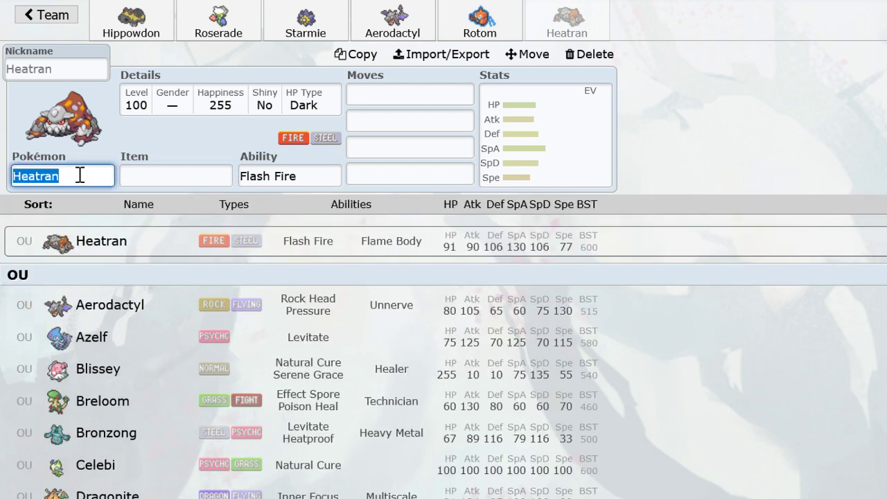
{"action": "type", "text": "jirachi"}
{"action": "key", "text": "Return"}
{"action": "type", "text": "le"}
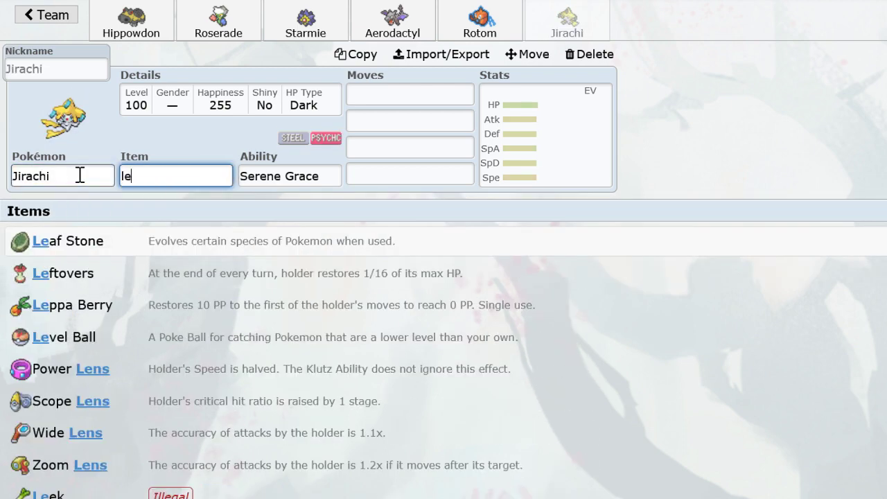
{"action": "type", "text": "ft"}
{"action": "key", "text": "Return"}
{"action": "key", "text": "Return"}
Give Jirachi Calm Mind, Psychic, Grass Knot and Hidden Power Fire, and invest 252 EVs in Sp. Atk.
{"action": "type", "text": "calm"}
{"action": "key", "text": "Return"}
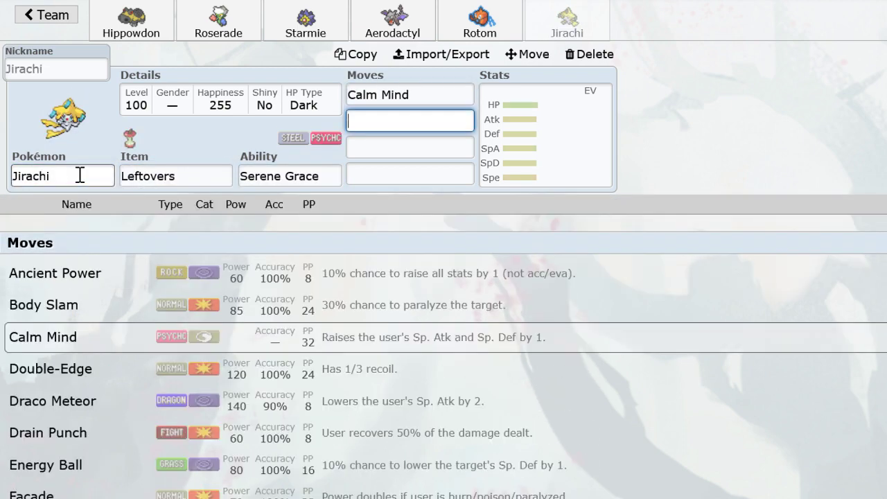
{"action": "type", "text": "psychic"}
{"action": "key", "text": "Return"}
{"action": "type", "text": "grass"}
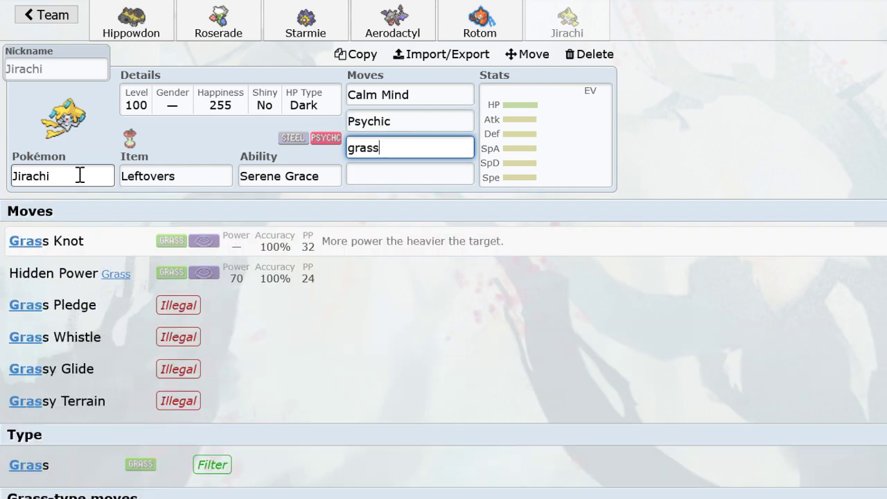
{"action": "key", "text": "Return"}
{"action": "type", "text": "hiddenpowe"}
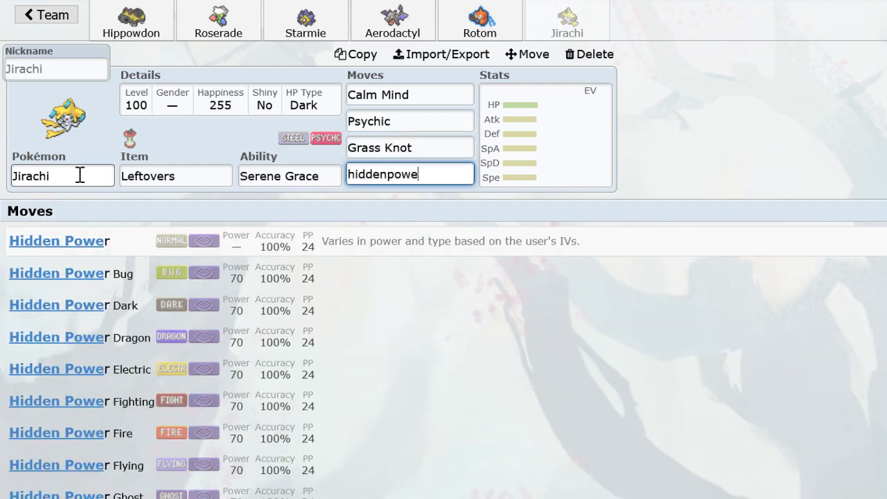
{"action": "type", "text": "rfire"}
{"action": "key", "text": "Return"}
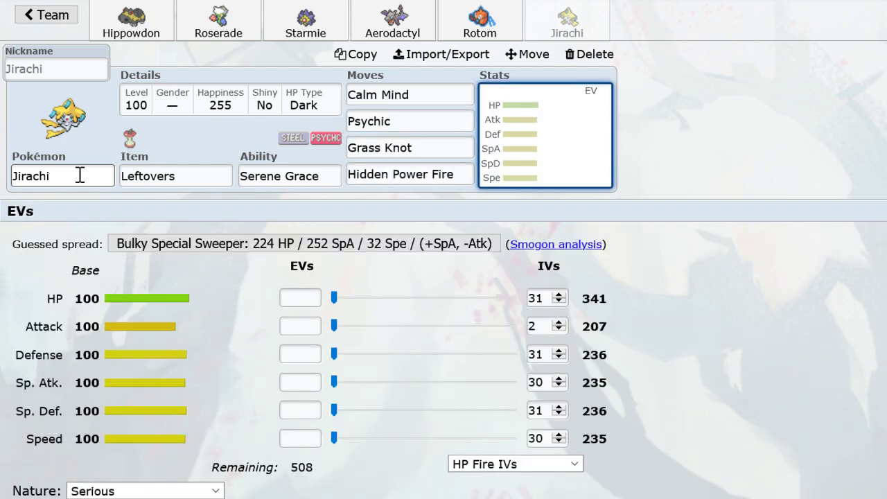
{"action": "left_click_drag", "start_coordinate": [334, 383], "coordinate": [624, 388]}
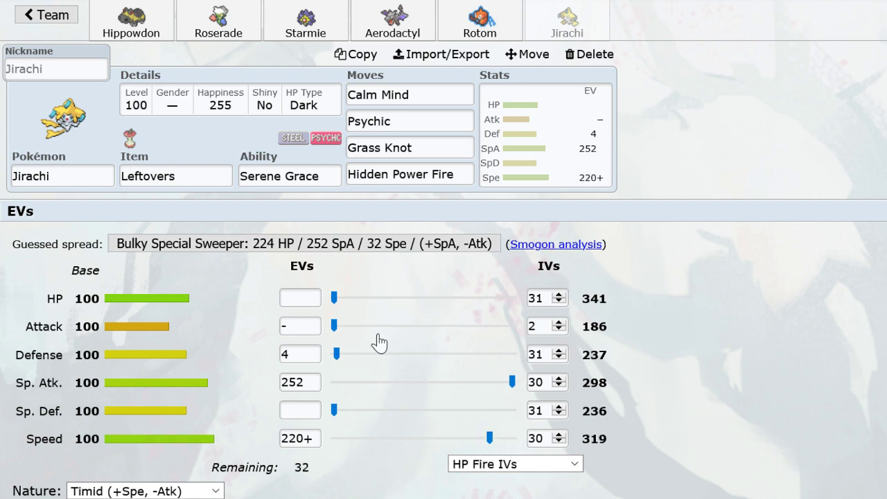
Replace Jirachi with Heatran in the sixth slot and give it a Choice Scarf.
{"action": "left_click", "coordinate": [83, 178]}
{"action": "type", "text": "heat"}
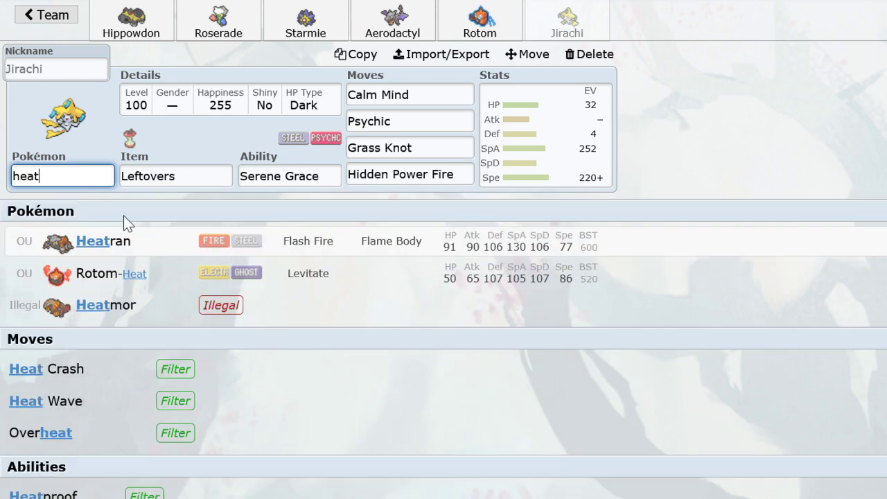
{"action": "left_click", "coordinate": [146, 248]}
{"action": "type", "text": "choicescca"}
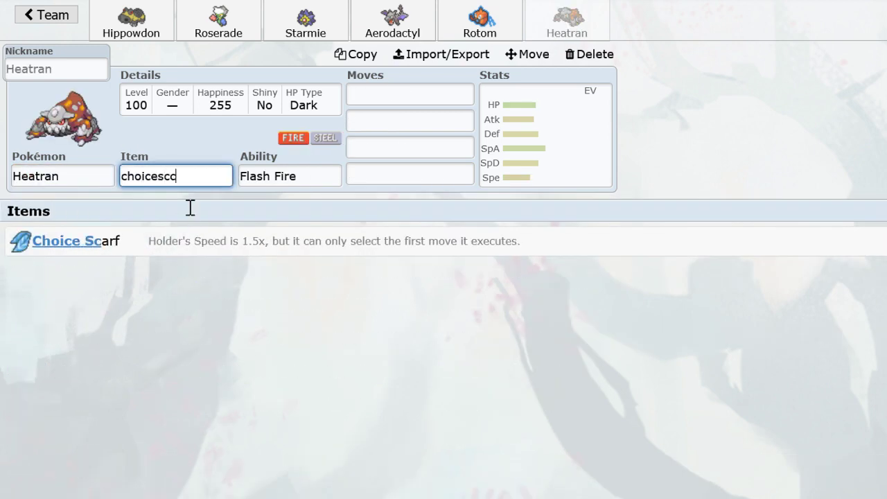
{"action": "type", "text": "a"}
{"action": "key", "text": "Return"}
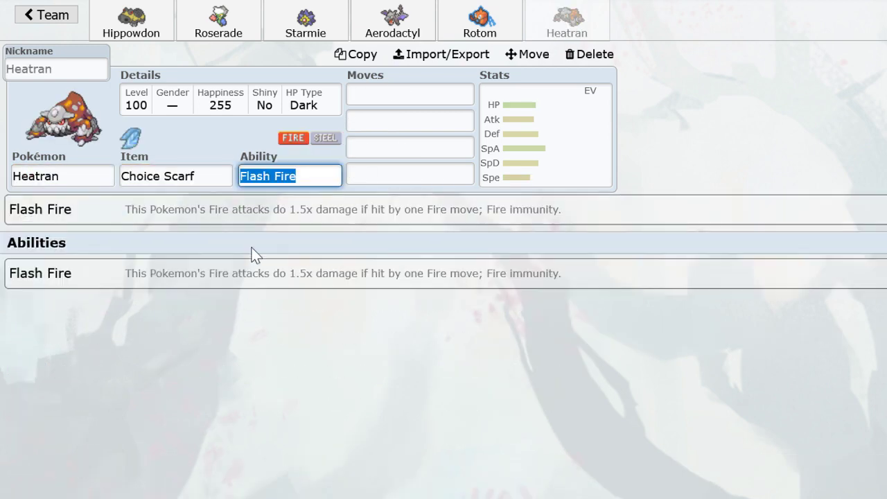
Switch to the smogtours-gen4ou-13359 replay and start it with music off at Fast speed.
{"action": "left_click", "coordinate": [482, 26]}
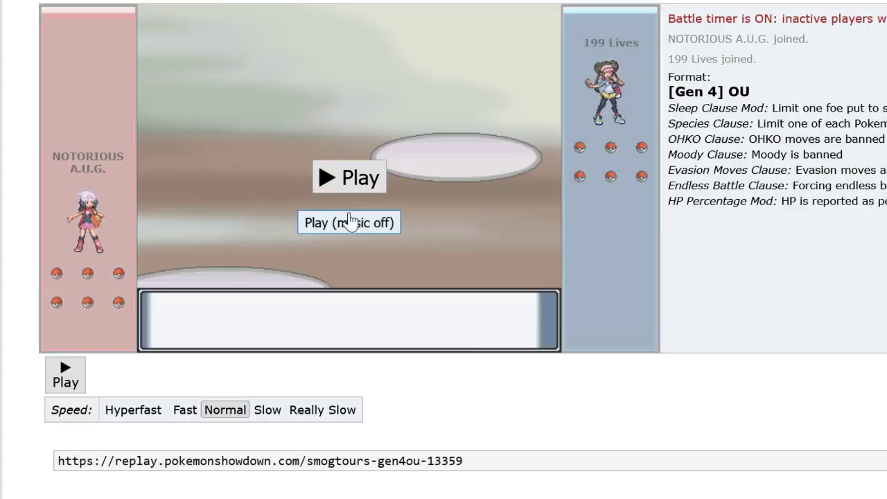
{"action": "left_click", "coordinate": [349, 220]}
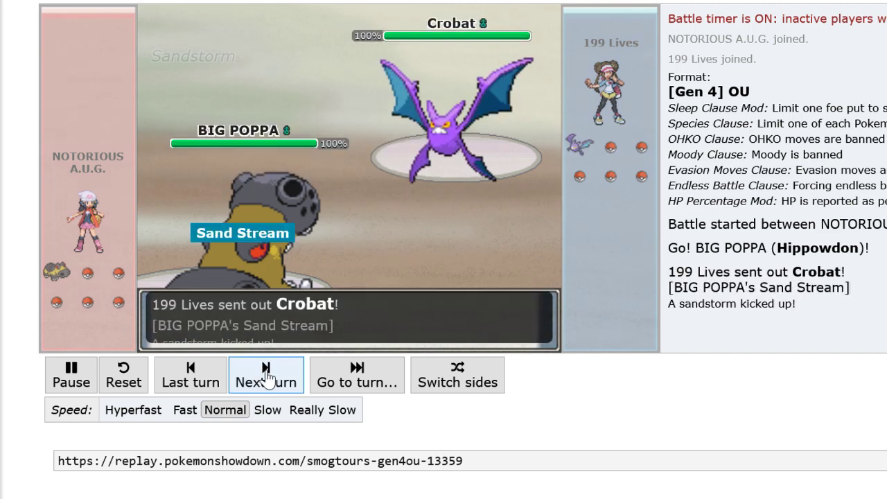
{"action": "left_click", "coordinate": [184, 410]}
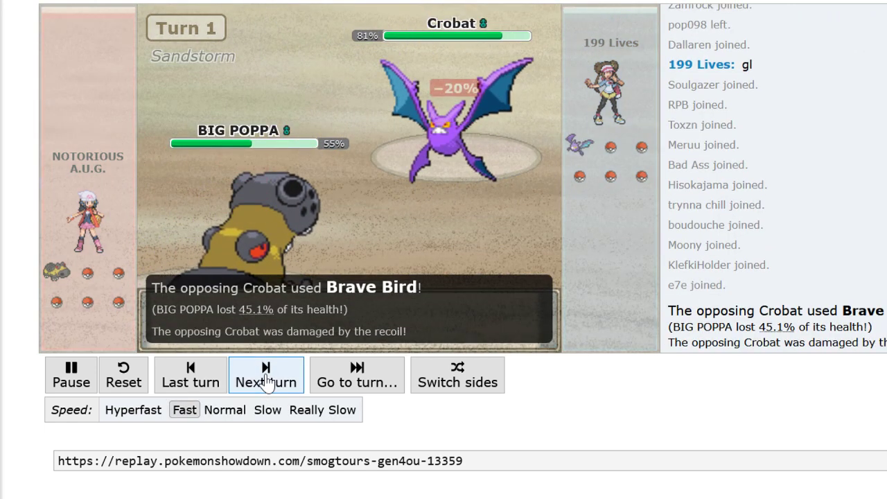
Step through the replay turn by turn from turn 1 past turn 22, following the battle log.
{"action": "left_click", "coordinate": [267, 383]}
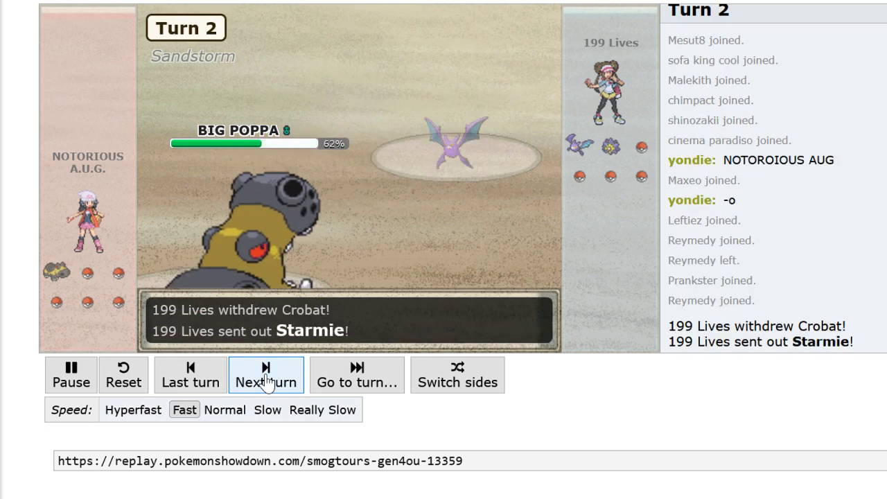
{"action": "left_click", "coordinate": [267, 384]}
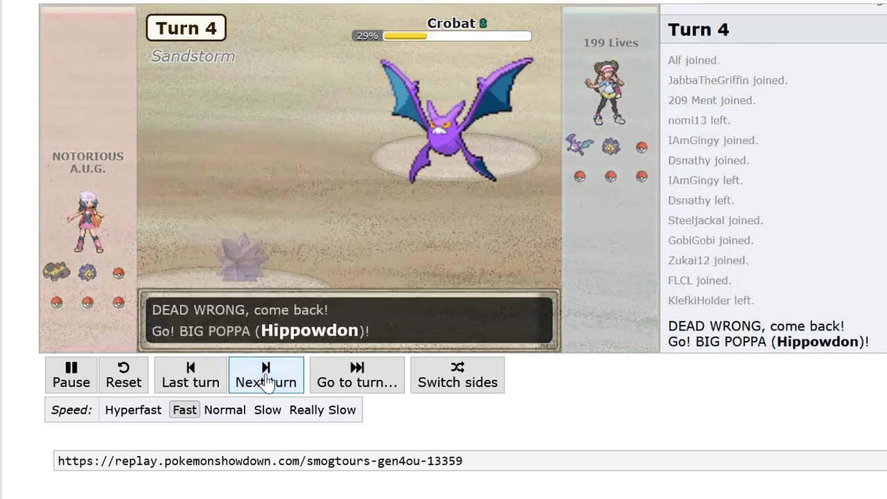
{"action": "left_click", "coordinate": [267, 384]}
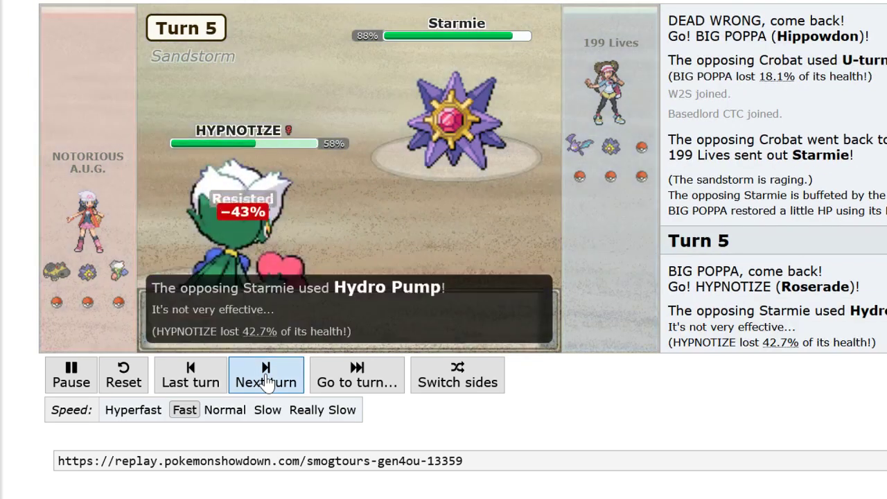
{"action": "left_click", "coordinate": [266, 384]}
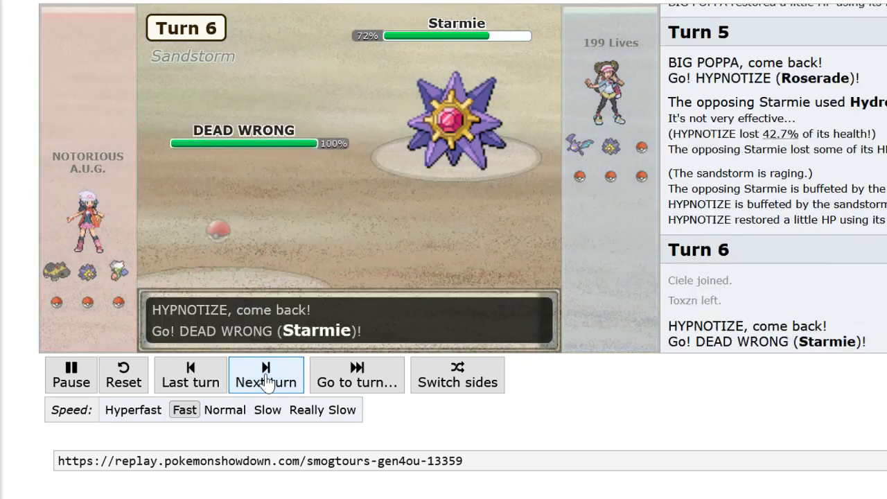
{"action": "left_click", "coordinate": [267, 383]}
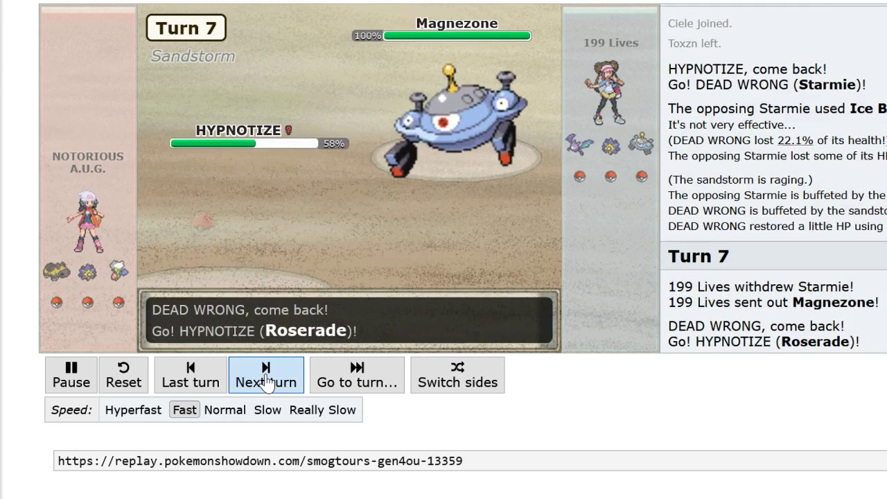
{"action": "left_click", "coordinate": [267, 383]}
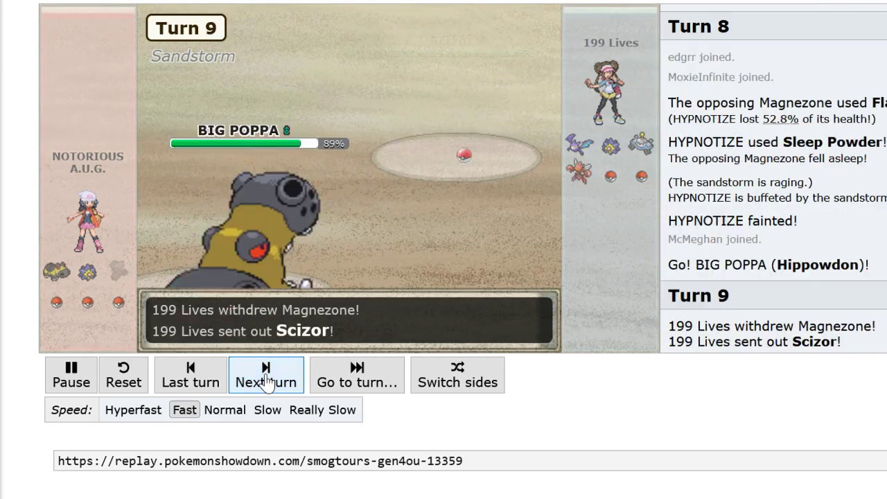
{"action": "left_click", "coordinate": [267, 383]}
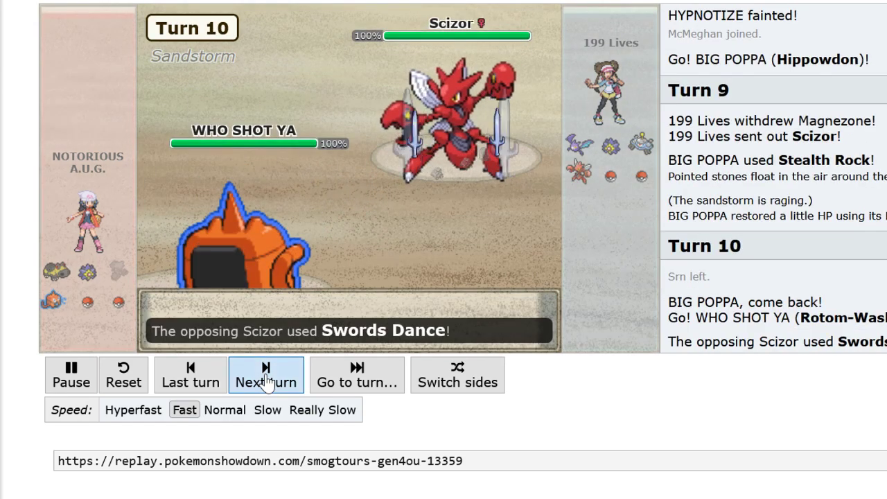
{"action": "left_click", "coordinate": [267, 383]}
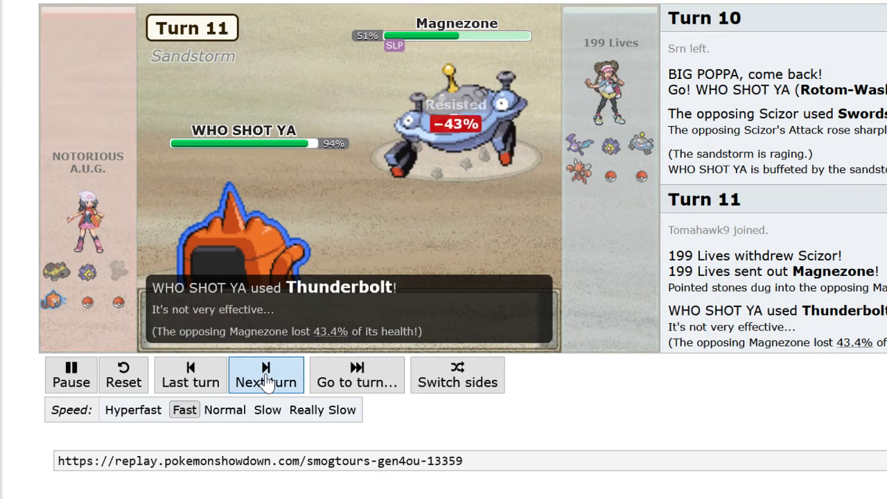
{"action": "left_click", "coordinate": [267, 383]}
{"action": "left_click", "coordinate": [267, 383]}
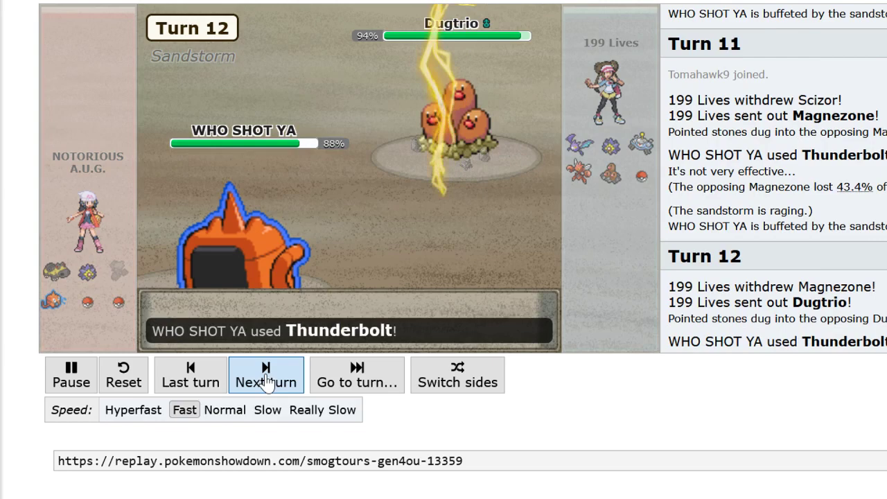
{"action": "left_click", "coordinate": [267, 383]}
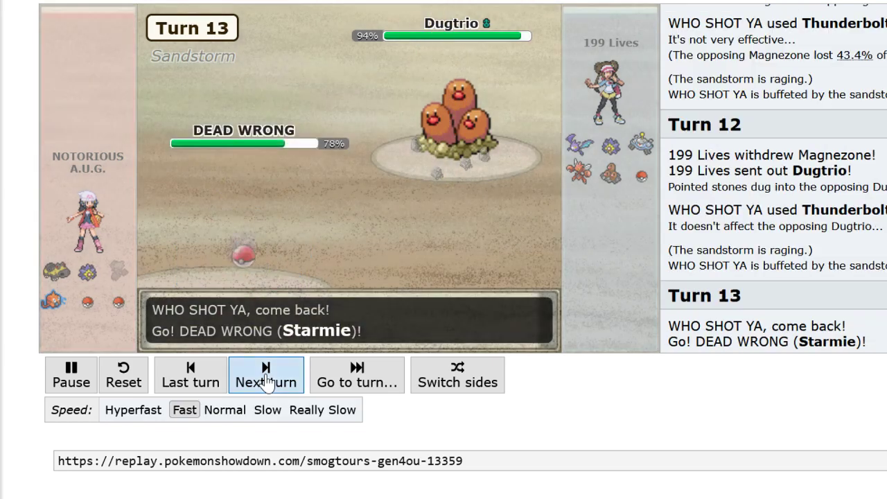
{"action": "left_click", "coordinate": [267, 383]}
{"action": "left_click", "coordinate": [267, 383]}
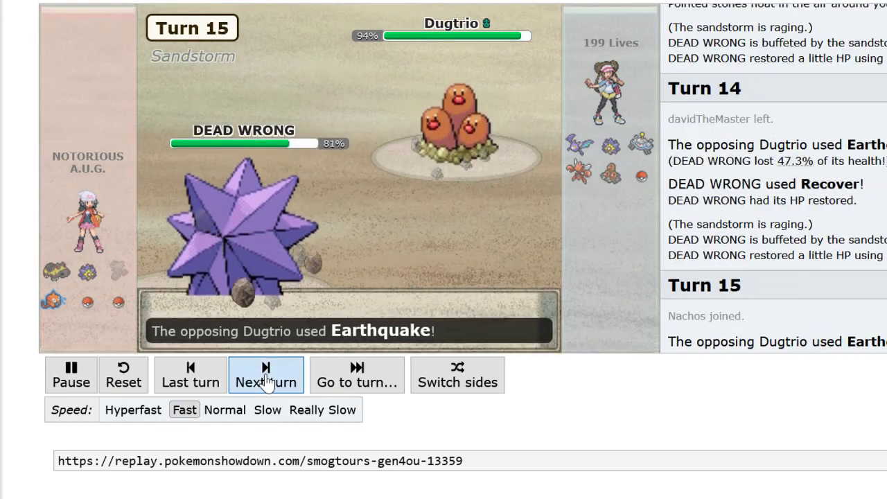
{"action": "left_click", "coordinate": [267, 383]}
{"action": "left_click", "coordinate": [267, 383]}
{"action": "left_click", "coordinate": [267, 384]}
{"action": "left_click", "coordinate": [267, 383]}
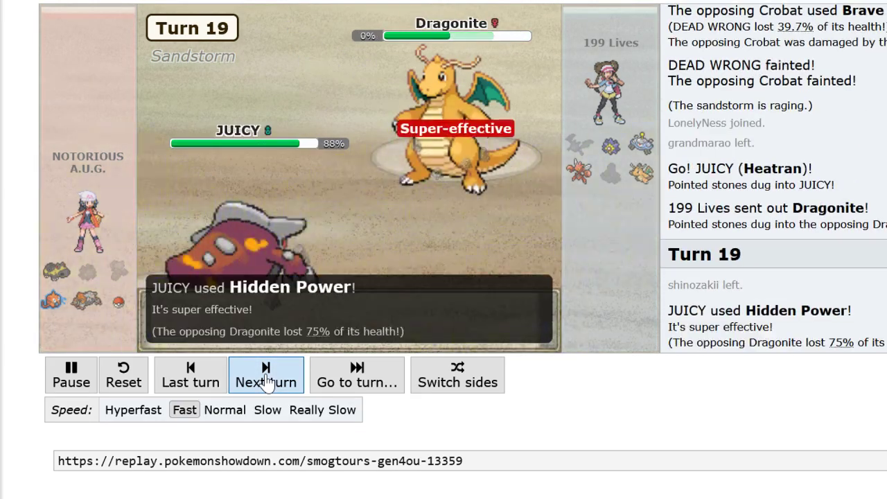
{"action": "left_click", "coordinate": [267, 384]}
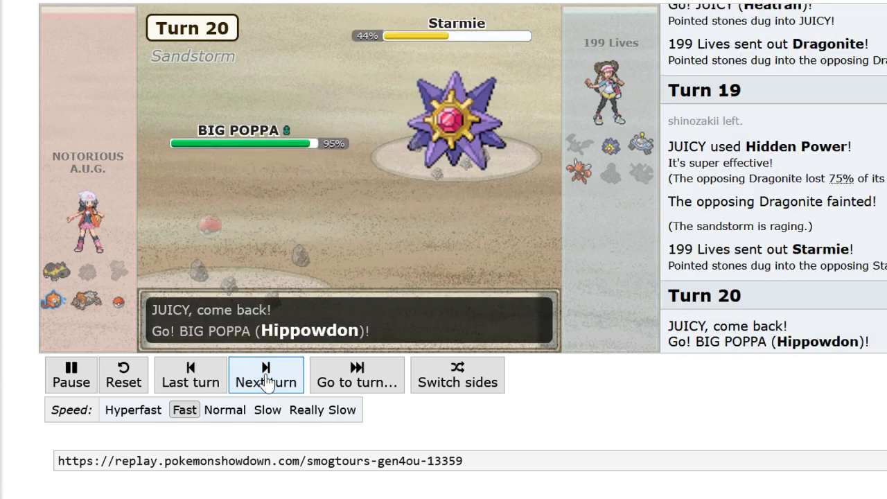
{"action": "left_click", "coordinate": [267, 383]}
{"action": "left_click", "coordinate": [267, 384]}
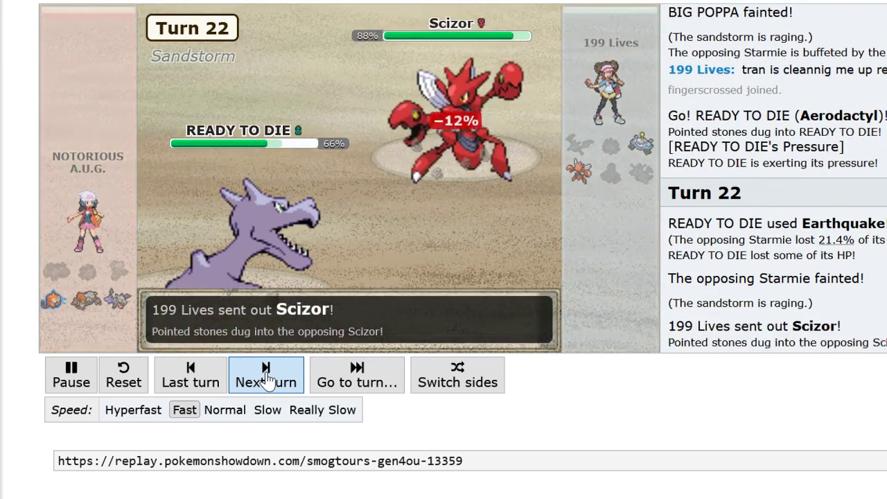
{"action": "left_click", "coordinate": [267, 381]}
{"action": "left_click", "coordinate": [267, 382]}
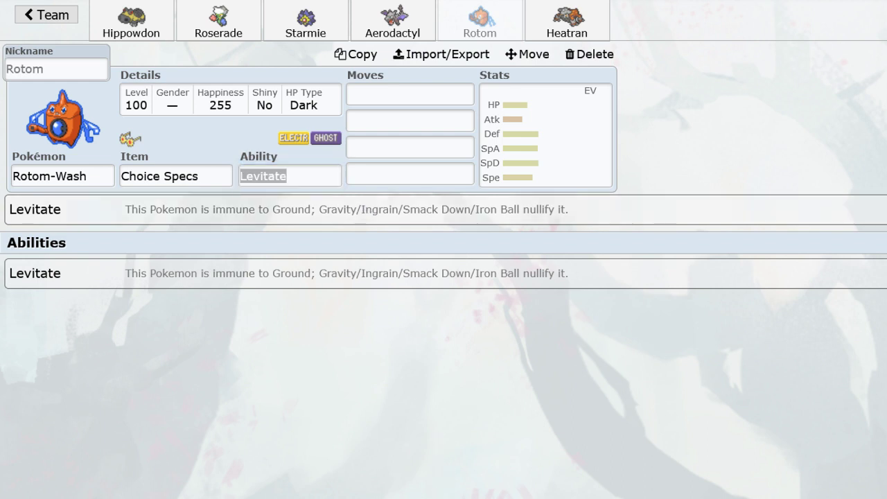
Switch to the teambuilder and delete Hippowdon, Roserade, Starmie, Aerodactyl, Rotom and Heatran from the team.
{"action": "left_click", "coordinate": [139, 24]}
{"action": "left_click", "coordinate": [590, 54]}
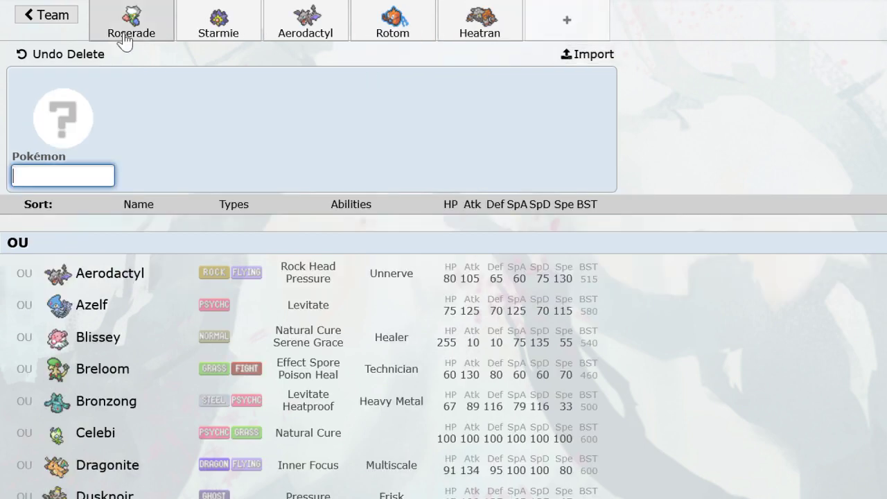
{"action": "left_click", "coordinate": [125, 42]}
{"action": "left_click", "coordinate": [589, 54]}
{"action": "left_click", "coordinate": [135, 24]}
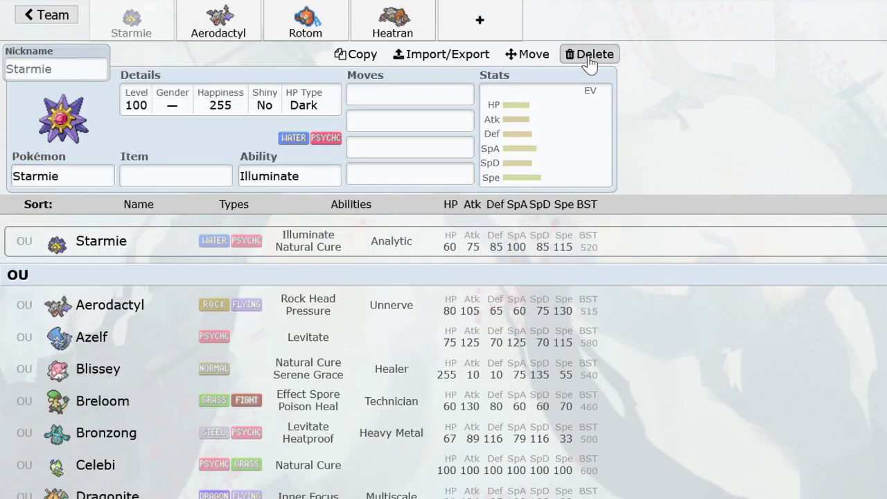
{"action": "left_click", "coordinate": [589, 54]}
{"action": "left_click", "coordinate": [163, 25]}
{"action": "left_click", "coordinate": [593, 57]}
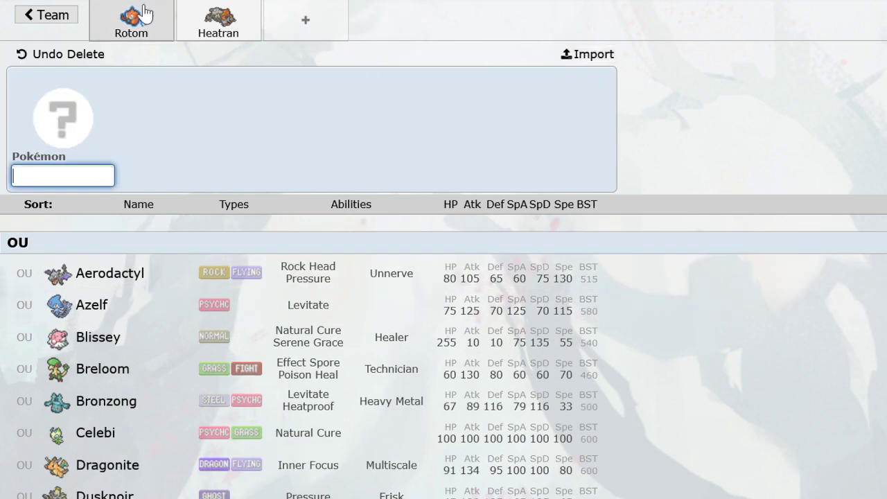
{"action": "left_click", "coordinate": [143, 15]}
{"action": "left_click", "coordinate": [582, 58]}
{"action": "left_click", "coordinate": [132, 21]}
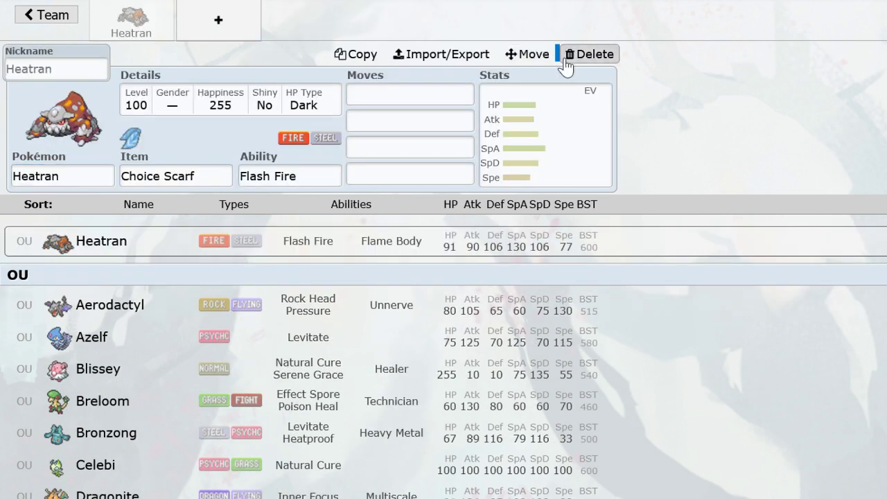
{"action": "left_click", "coordinate": [567, 62]}
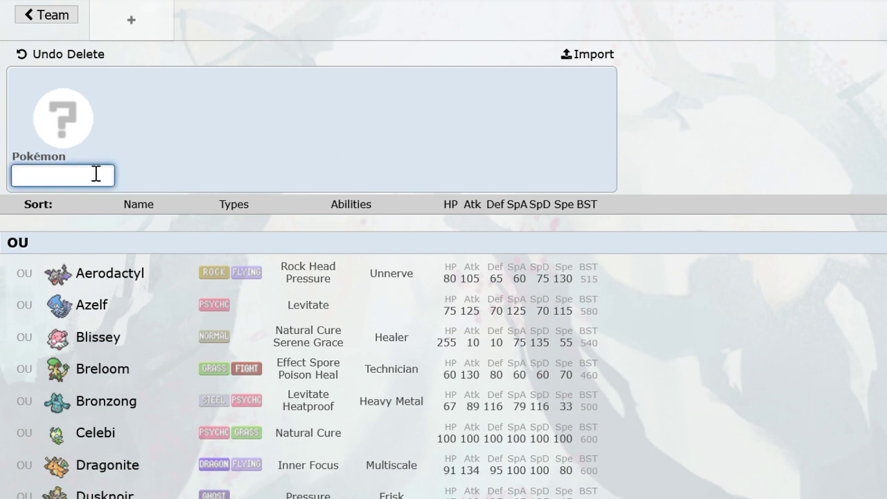
Add Nidoqueen holding Leftovers as the first Pokémon of the emptied team.
{"action": "type", "text": "niddoq"}
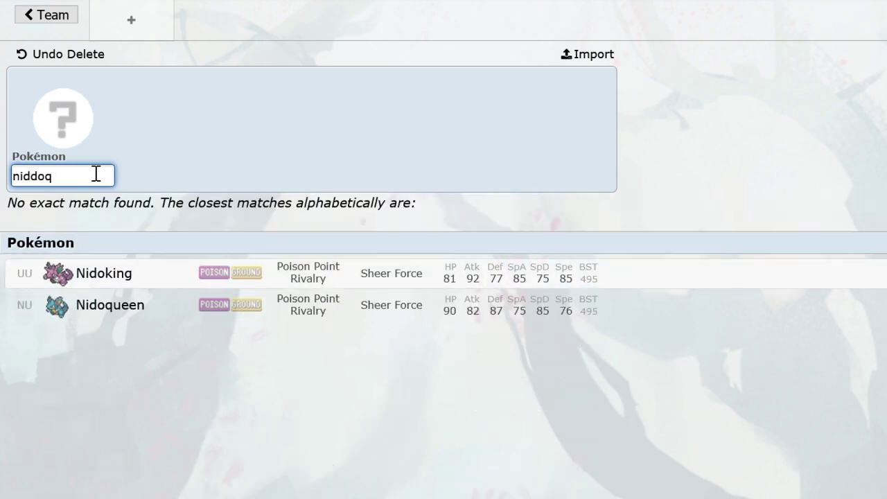
{"action": "key", "text": "BackSpace"}
{"action": "type", "text": "oq"}
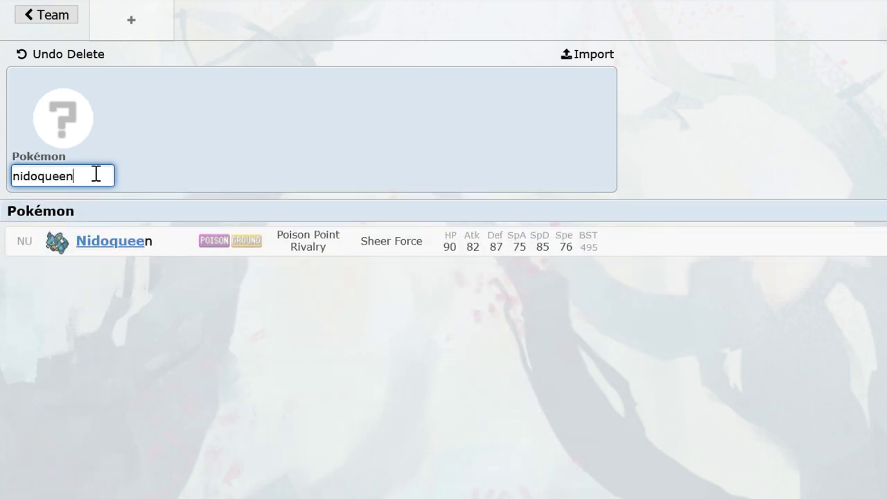
{"action": "type", "text": "ueen"}
{"action": "key", "text": "Return"}
{"action": "type", "text": "lefto"}
{"action": "key", "text": "Return"}
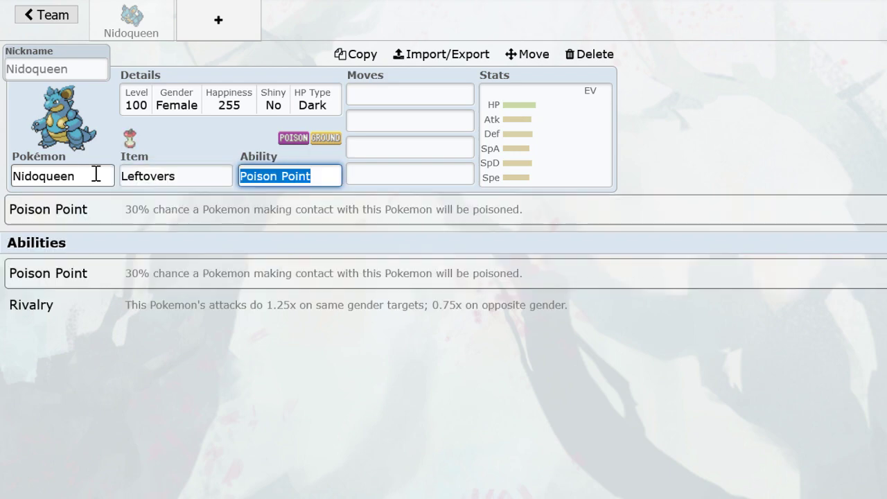
Add Shaymin holding Leftovers in the second team slot.
{"action": "left_click", "coordinate": [254, 40]}
{"action": "type", "text": "shay"}
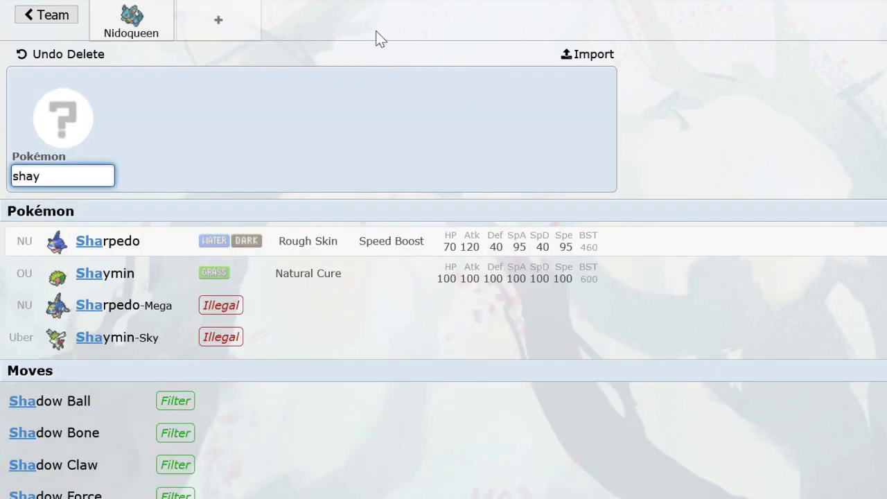
{"action": "key", "text": "Return"}
{"action": "type", "text": "left"}
{"action": "key", "text": "Return"}
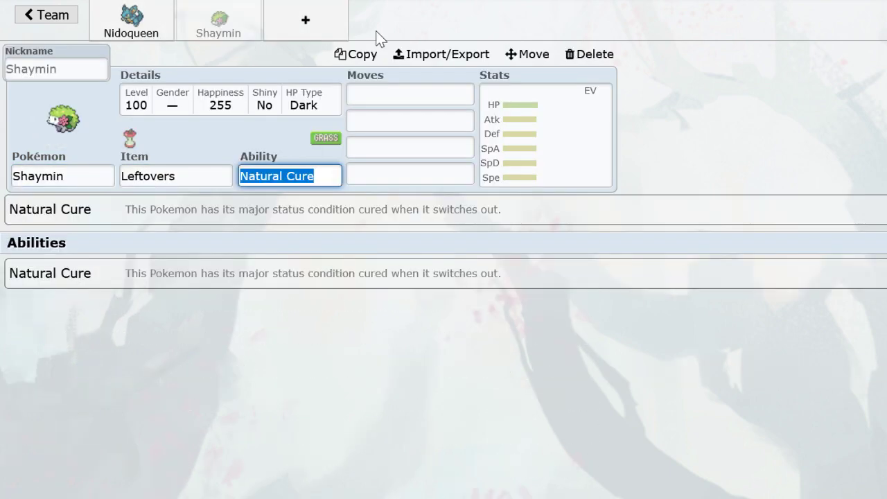
Add Tyranitar in the third team slot, leaving its item empty.
{"action": "left_click", "coordinate": [341, 26]}
{"action": "type", "text": "tyran"}
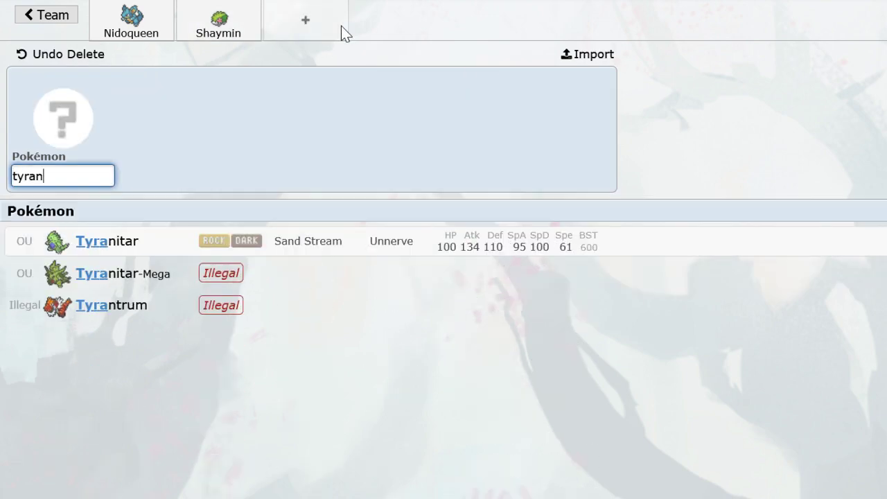
{"action": "key", "text": "Return"}
Add Gliscor holding Leftovers in the fourth team slot.
{"action": "left_click", "coordinate": [361, 26]}
{"action": "type", "text": "glisc"}
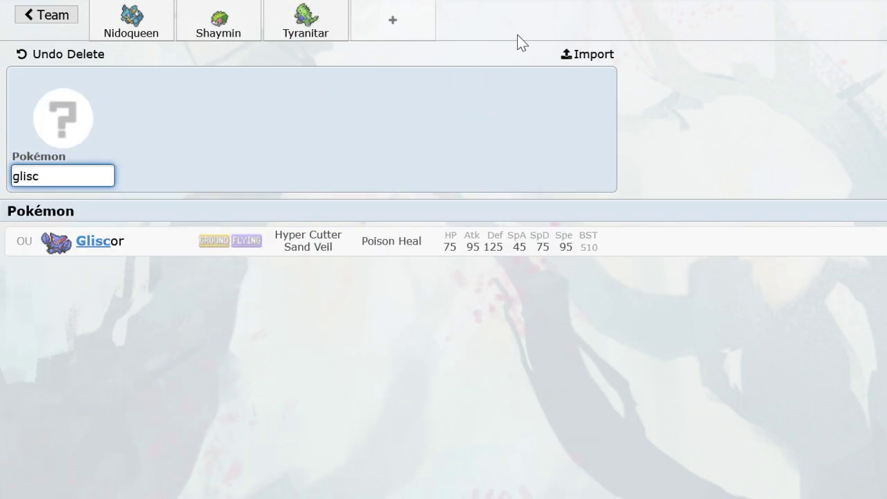
{"action": "key", "text": "Return"}
{"action": "type", "text": "lefto"}
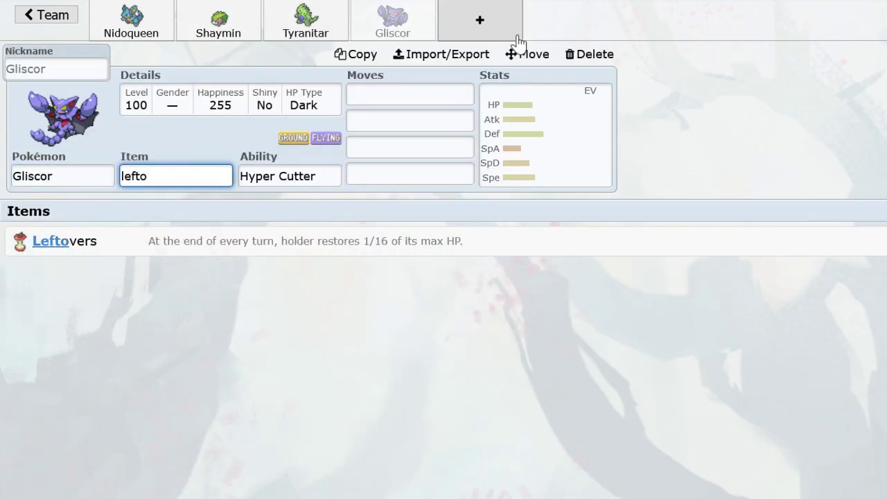
{"action": "key", "text": "Return"}
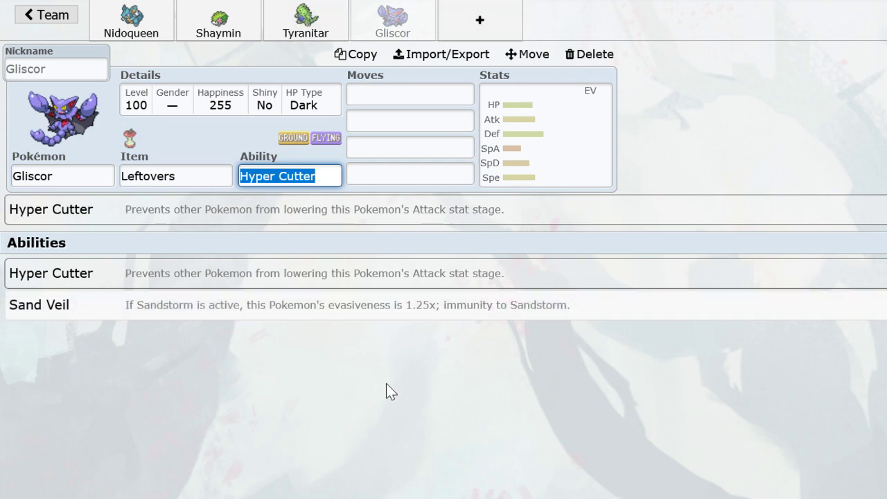
{"action": "key", "text": "alt+Tab"}
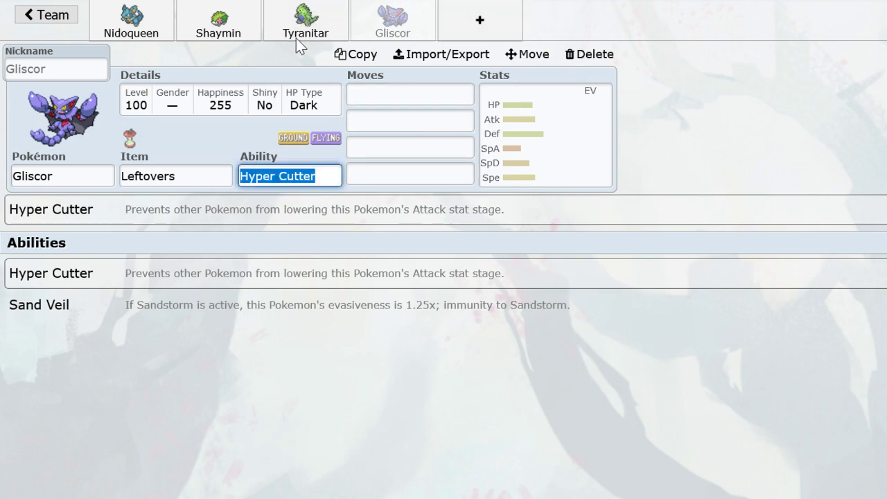
Add Heatran in the fifth team slot, holding Leftovers with the Flash Fire ability.
{"action": "left_click", "coordinate": [498, 20]}
{"action": "type", "text": "heat"}
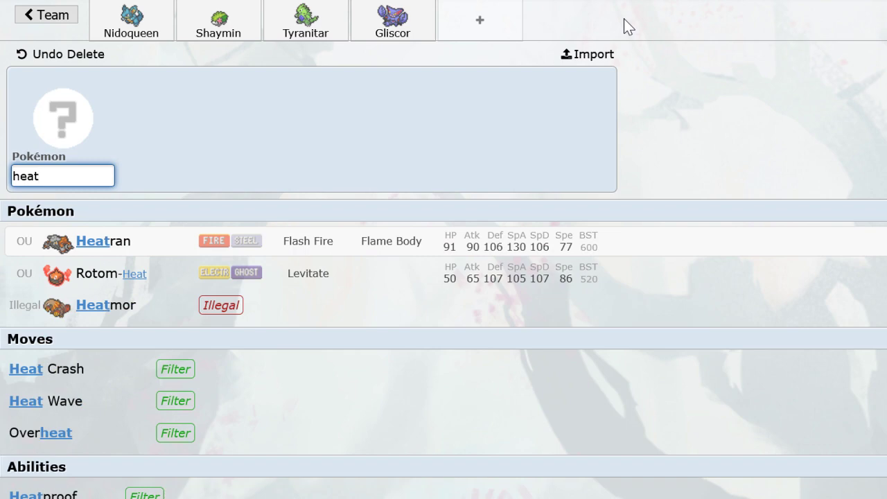
{"action": "key", "text": "Return"}
{"action": "type", "text": "lef"}
{"action": "key", "text": "Return"}
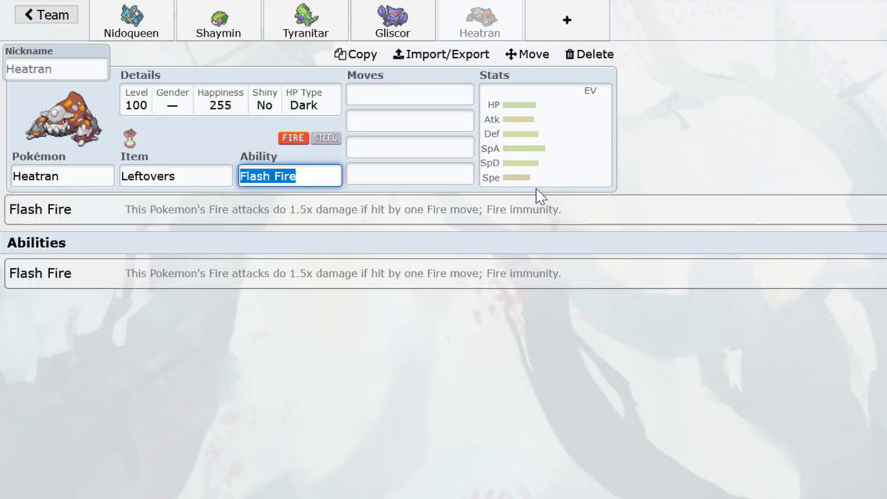
{"action": "key", "text": "Return"}
Give Heatran the moves Lava Plume, Roar, Rest and Sleep Talk.
{"action": "type", "text": "lava"}
{"action": "key", "text": "Return"}
{"action": "type", "text": "r"}
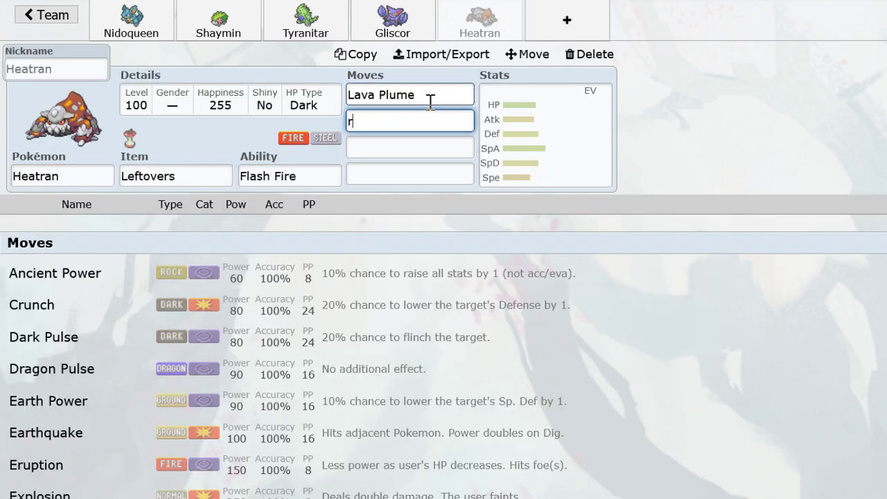
{"action": "type", "text": "oa"}
{"action": "key", "text": "Return"}
{"action": "type", "text": "rest"}
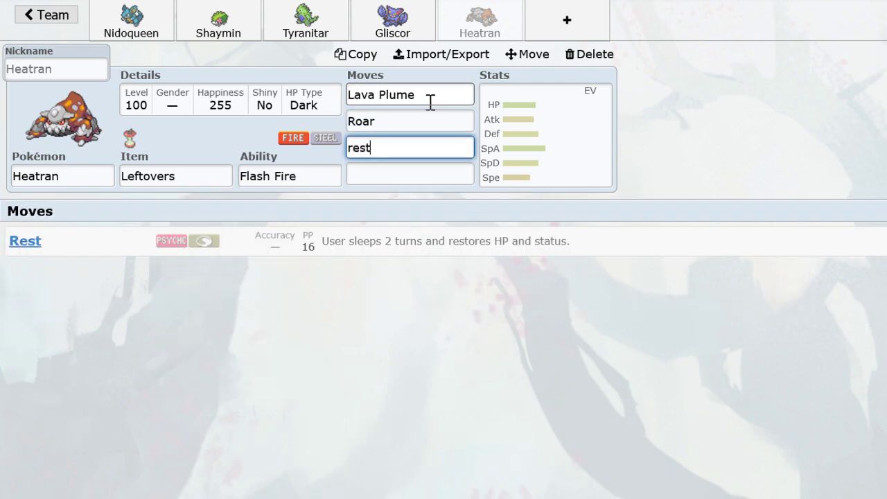
{"action": "key", "text": "Return"}
{"action": "type", "text": "sleept"}
{"action": "key", "text": "Return"}
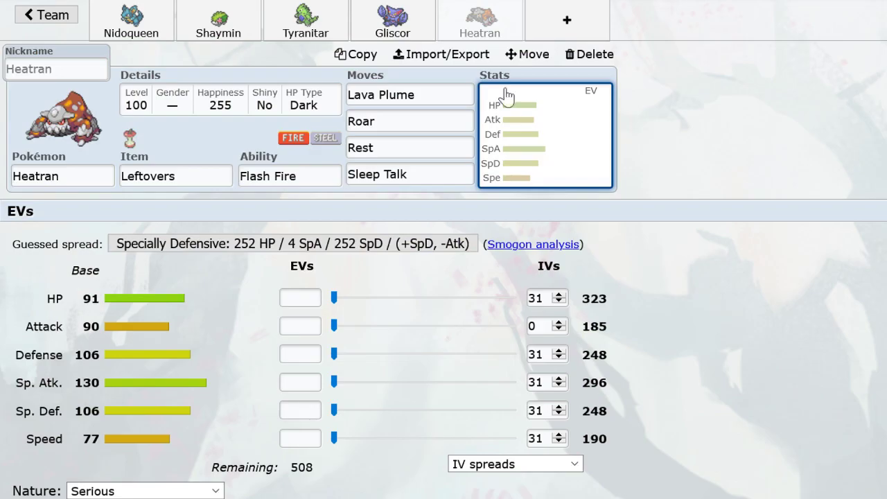
Apply the guessed Specially Defensive spread to Heatran: 252 HP, 4 SpA, 252 SpD with a Calm nature.
{"action": "left_click", "coordinate": [338, 298]}
{"action": "left_click", "coordinate": [409, 244]}
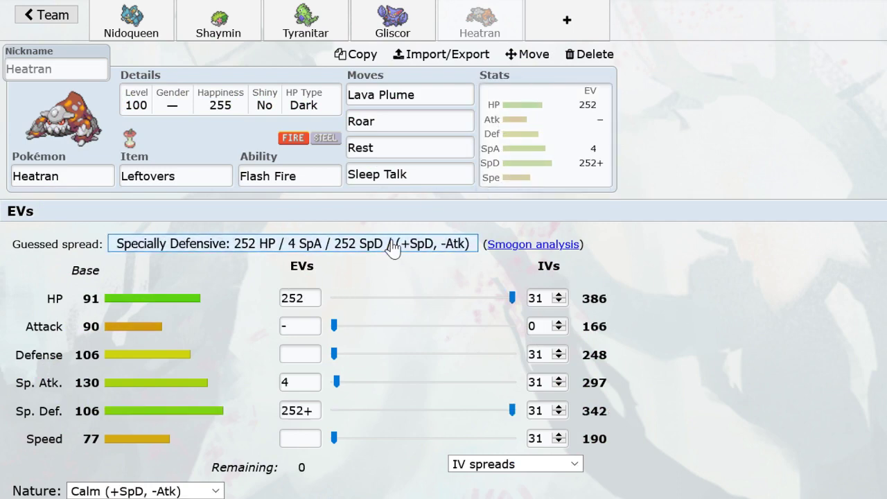
Add Gastrodon holding Leftovers in the sixth team slot.
{"action": "left_click", "coordinate": [582, 22]}
{"action": "type", "text": "gastr"}
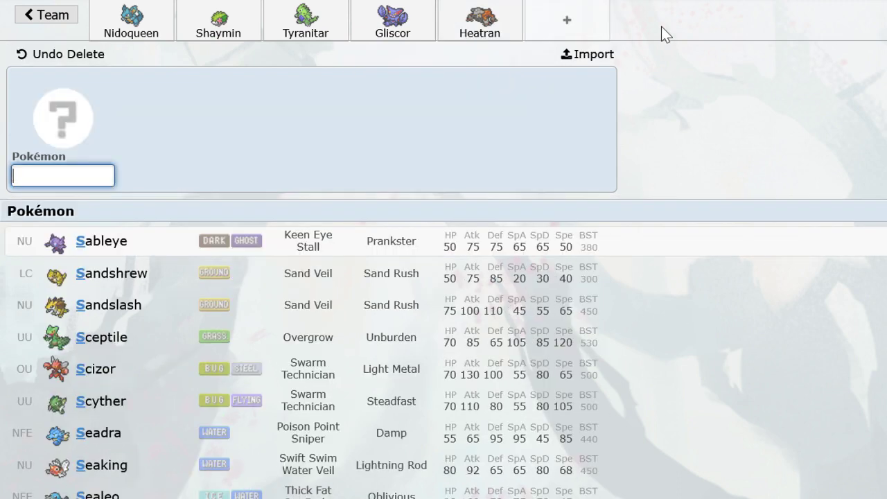
{"action": "type", "text": "odon"}
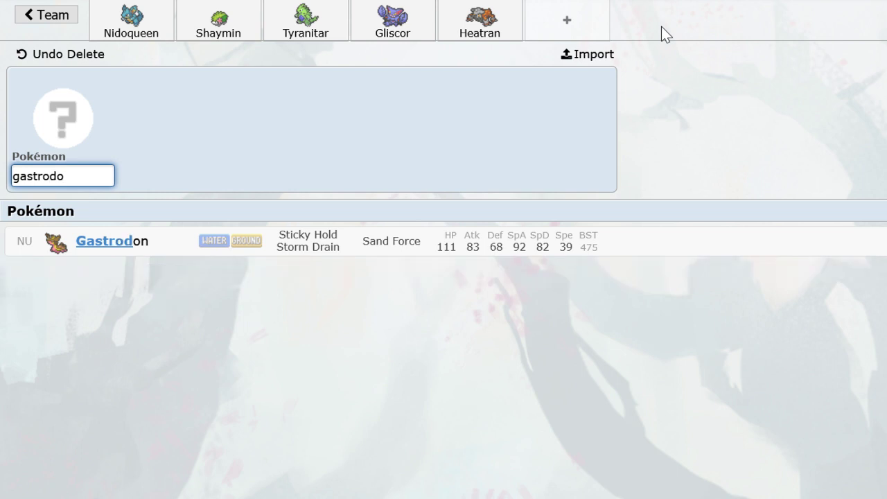
{"action": "key", "text": "Return"}
{"action": "type", "text": "lefto"}
{"action": "key", "text": "Return"}
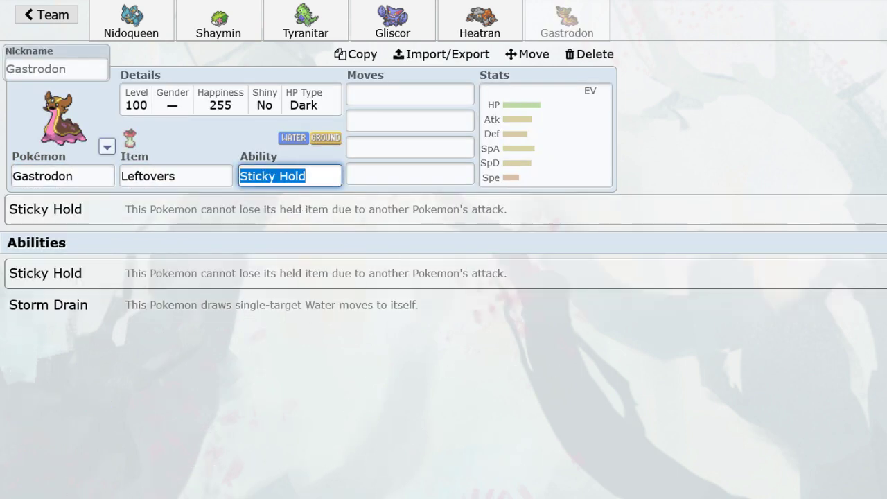
Switch Gastrodon to its East variant.
{"action": "key", "text": "alt+Tab"}
{"action": "key", "text": "alt+Tab"}
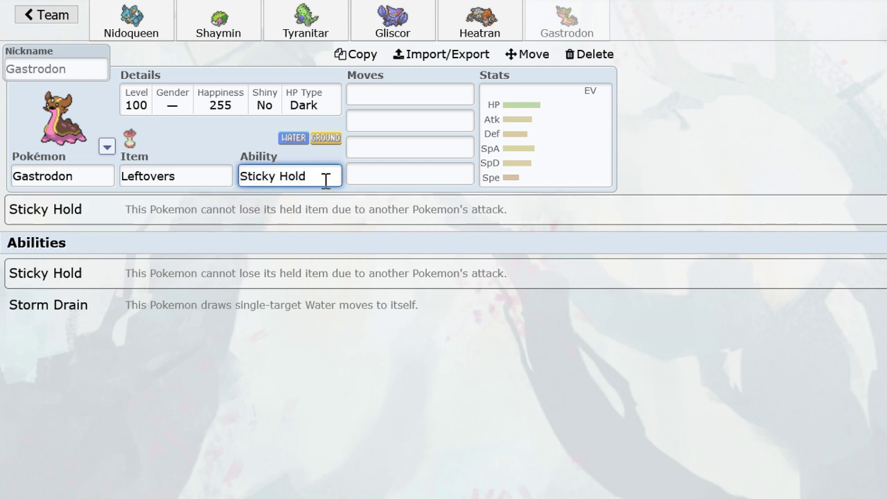
{"action": "left_click", "coordinate": [104, 144]}
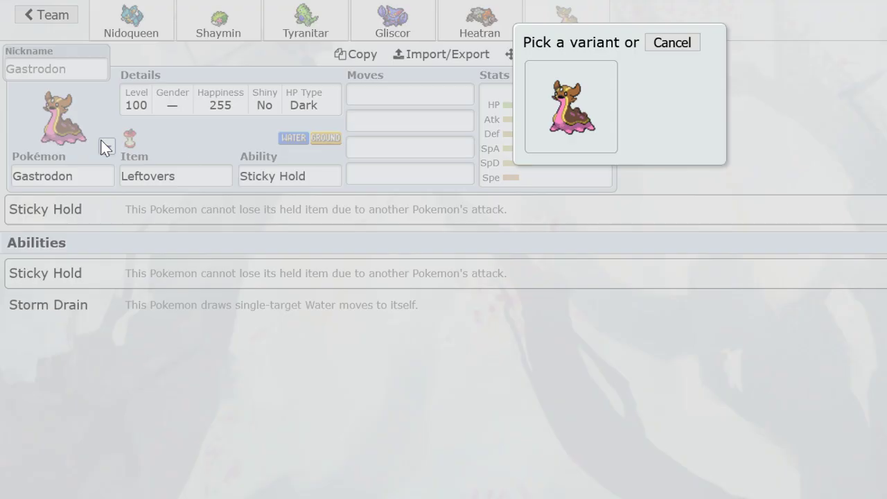
{"action": "left_click", "coordinate": [634, 135]}
{"action": "left_click", "coordinate": [610, 118]}
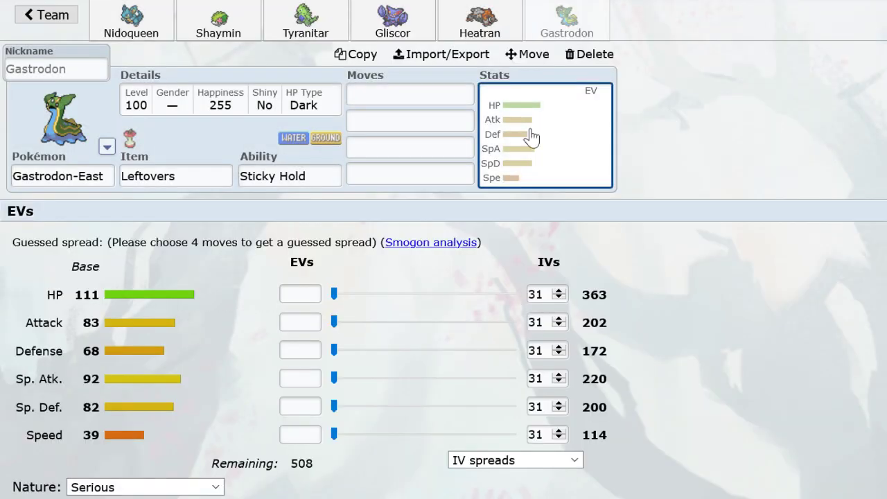
Give Gastrodon Recover as its first move.
{"action": "left_click", "coordinate": [412, 93]}
{"action": "type", "text": "reccov"}
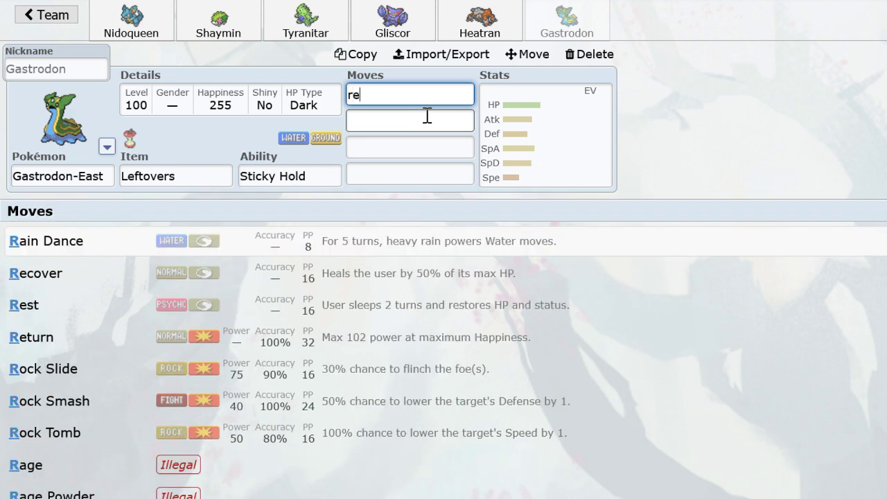
{"action": "key", "text": "BackSpace"}
{"action": "type", "text": "ove"}
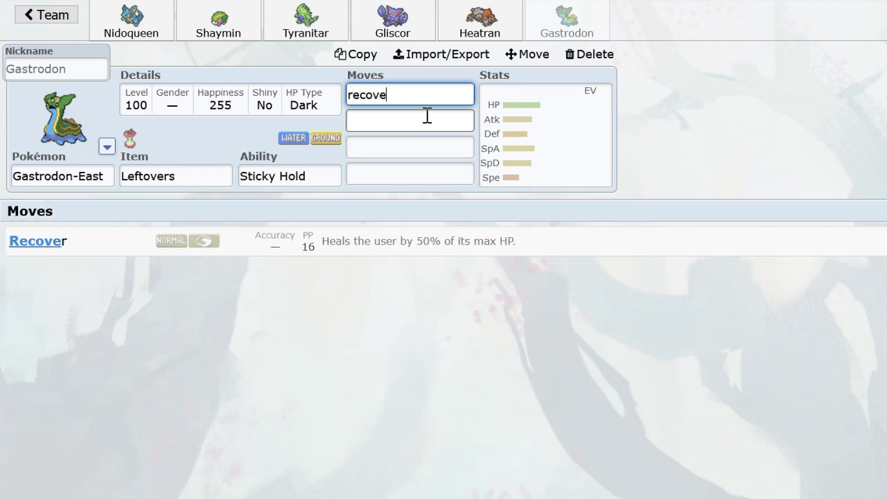
{"action": "key", "text": "Return"}
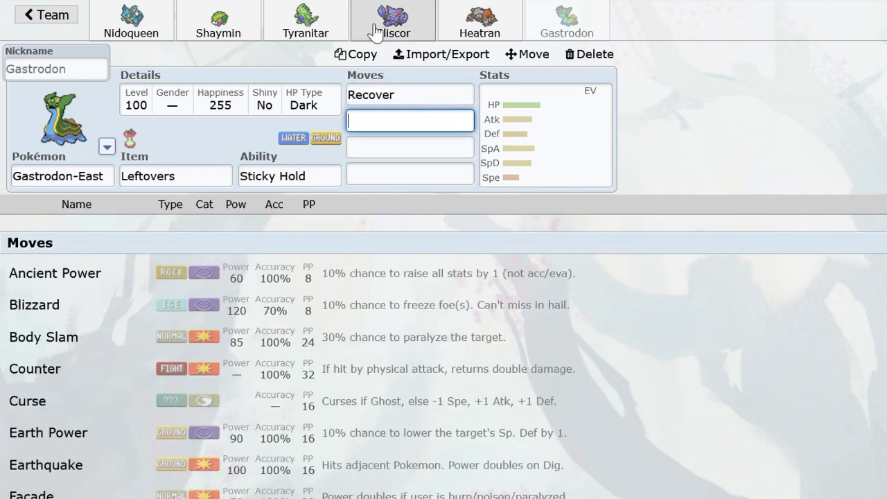
Give Nidoqueen Stealth Rock and Toxic Spikes as its first two moves.
{"action": "left_click", "coordinate": [124, 31]}
{"action": "type", "text": "stealt"}
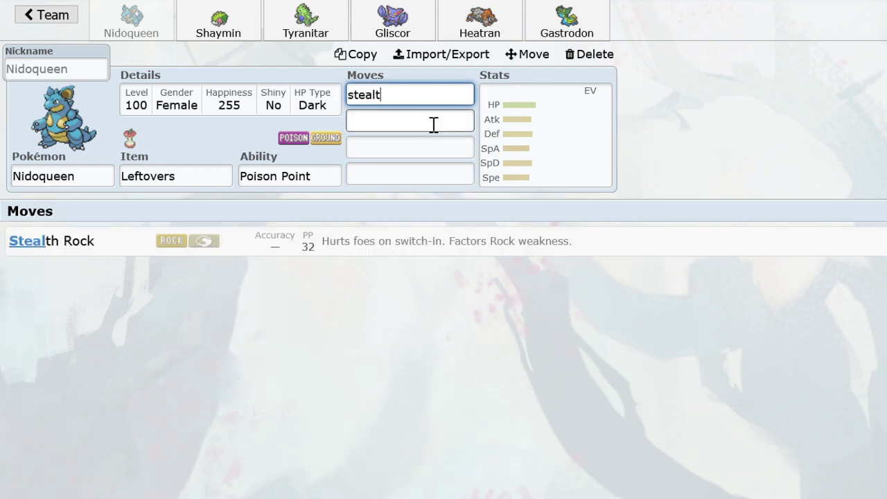
{"action": "key", "text": "Return"}
{"action": "type", "text": "toxic"}
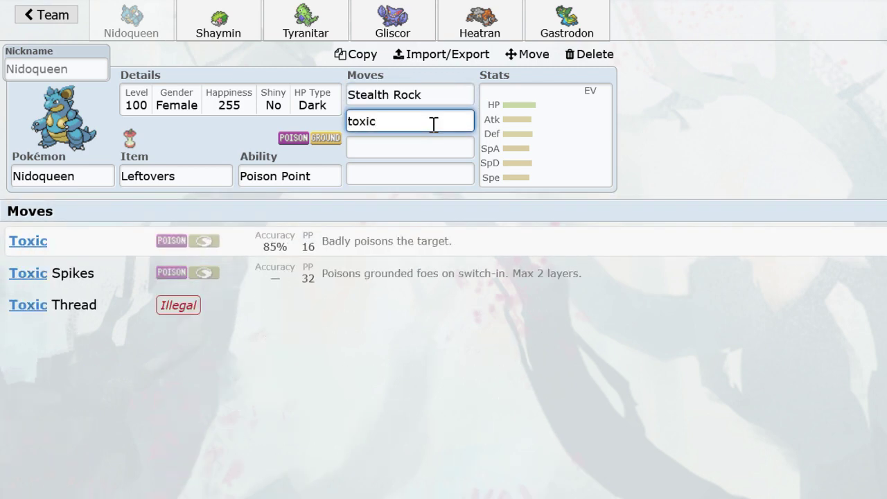
{"action": "type", "text": "spikes"}
{"action": "key", "text": "Return"}
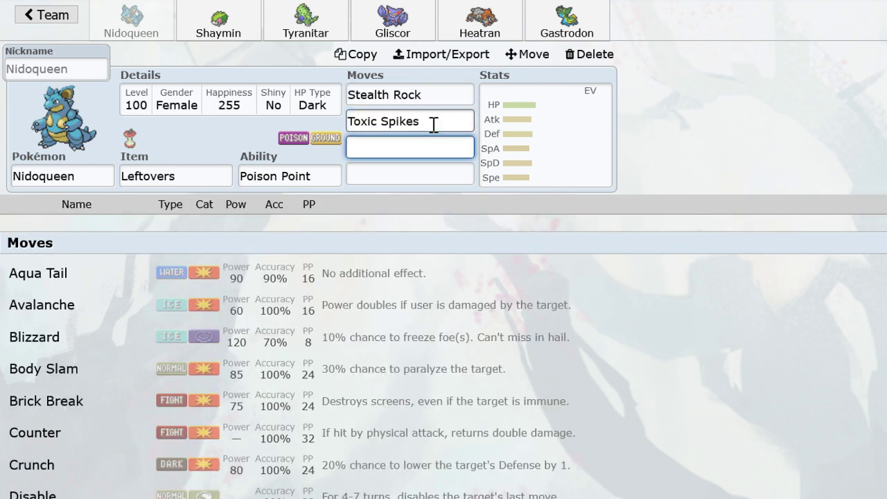
Give Gastrodon 252 HP, 252 Defense and 4 Special Defense EVs with a Relaxed nature.
{"action": "left_click", "coordinate": [481, 28]}
{"action": "left_click", "coordinate": [579, 21]}
{"action": "left_click", "coordinate": [420, 126]}
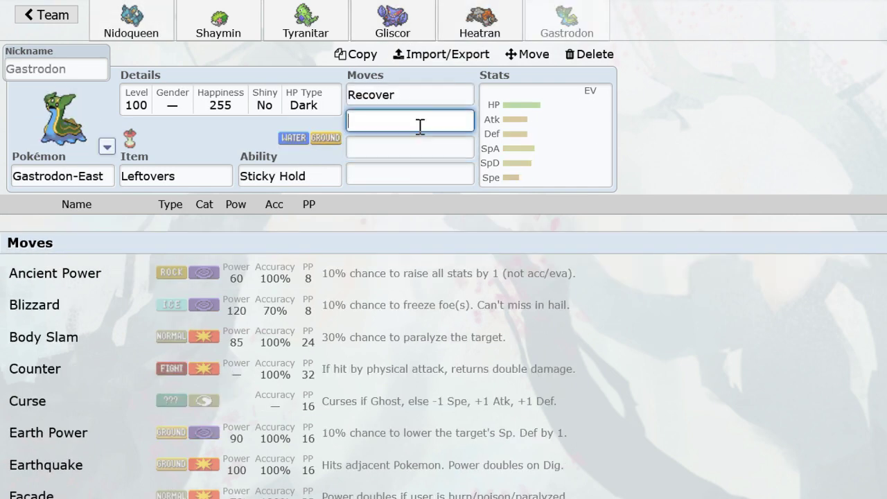
{"action": "left_click", "coordinate": [436, 94]}
{"action": "left_click", "coordinate": [418, 127]}
{"action": "left_click", "coordinate": [557, 142]}
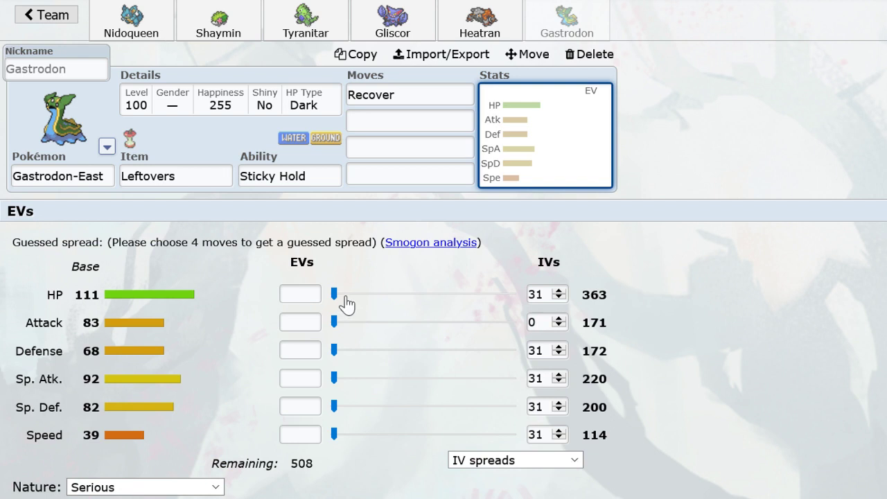
{"action": "left_click_drag", "start_coordinate": [346, 305], "coordinate": [556, 357]}
{"action": "left_click_drag", "start_coordinate": [334, 350], "coordinate": [650, 357]}
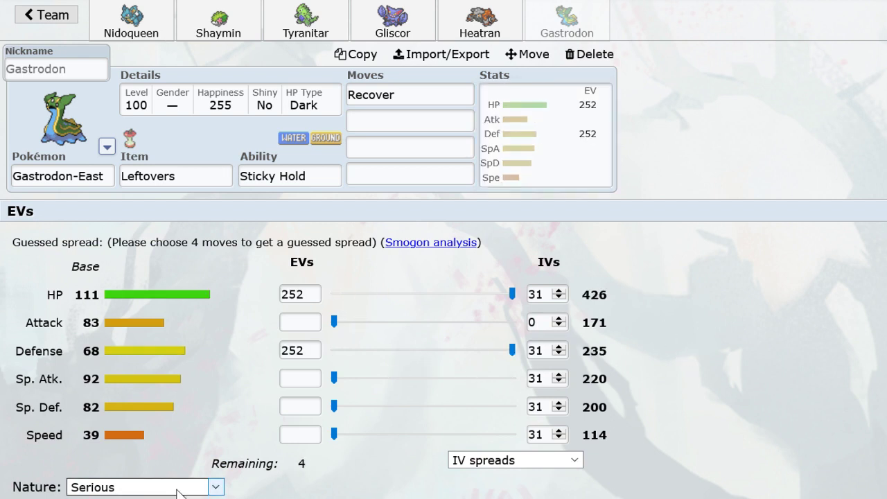
{"action": "left_click", "coordinate": [162, 413]}
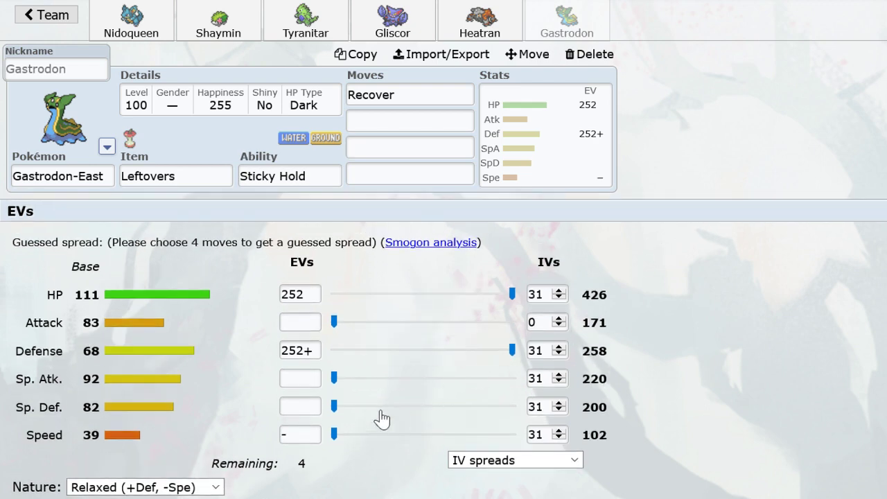
{"action": "left_click", "coordinate": [479, 21]}
{"action": "left_click", "coordinate": [554, 20]}
{"action": "left_click", "coordinate": [485, 22]}
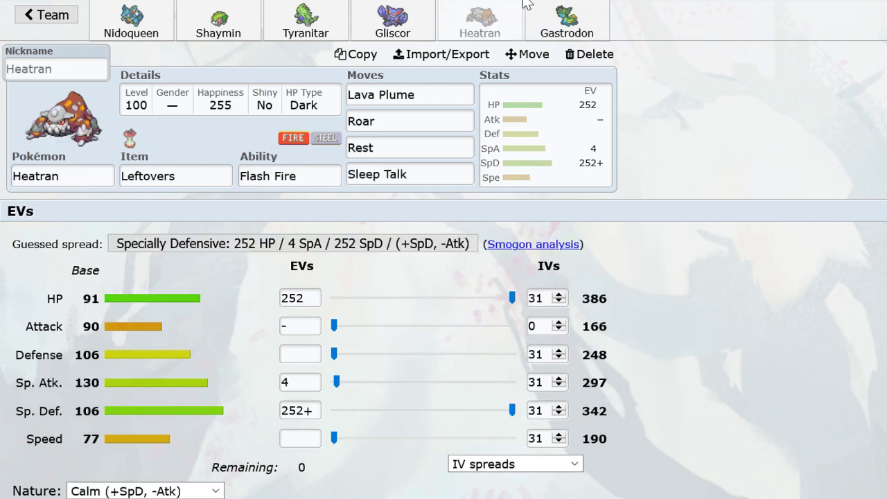
{"action": "left_click", "coordinate": [529, 6]}
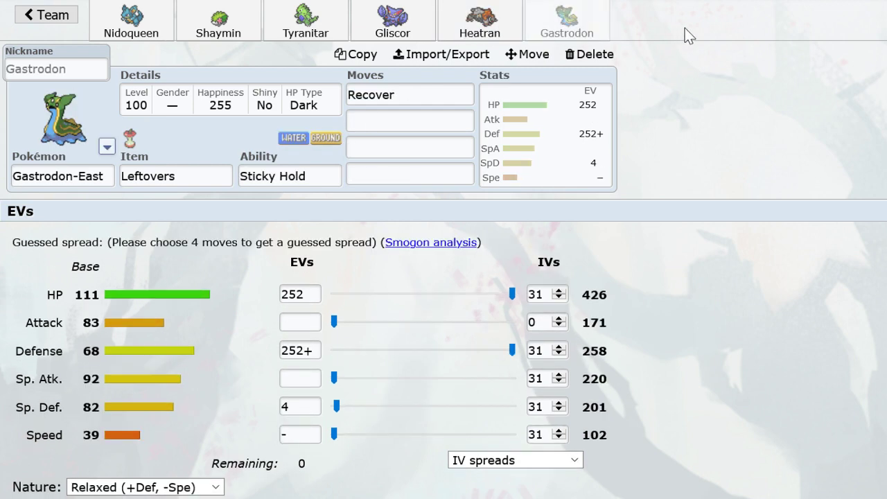
{"action": "left_click", "coordinate": [433, 100]}
{"action": "left_click", "coordinate": [419, 118]}
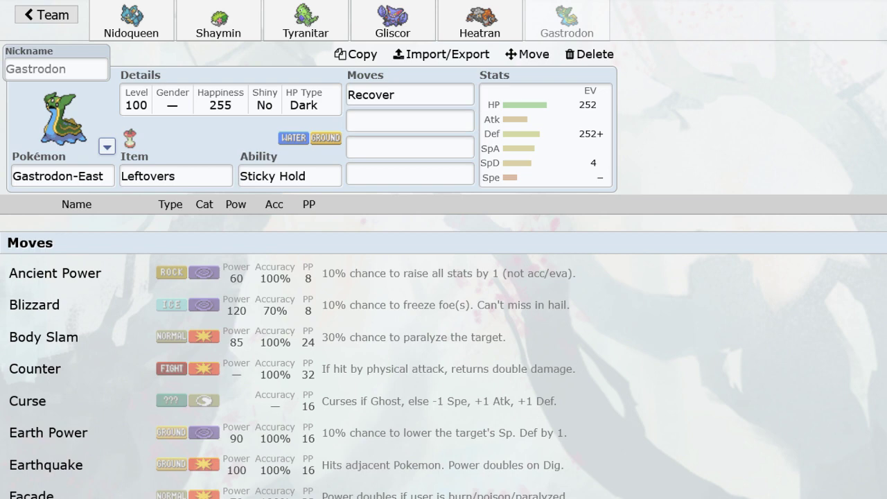
{"action": "left_click", "coordinate": [471, 21]}
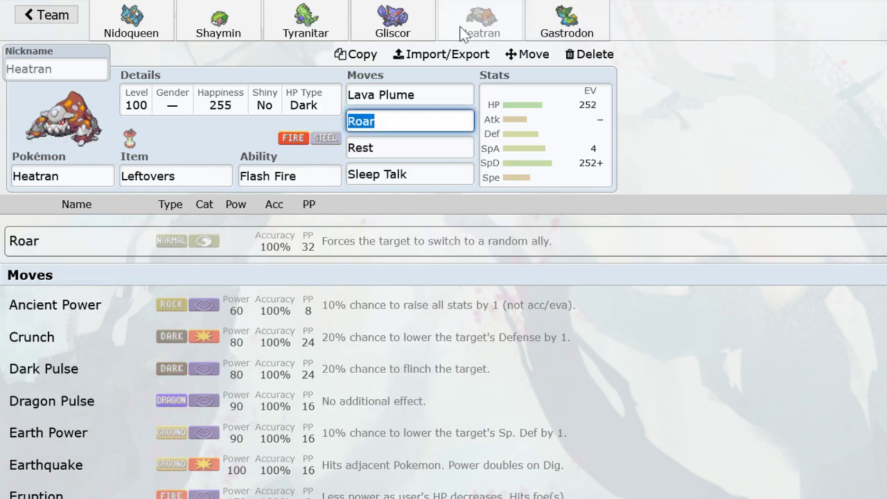
{"action": "left_click", "coordinate": [392, 19]}
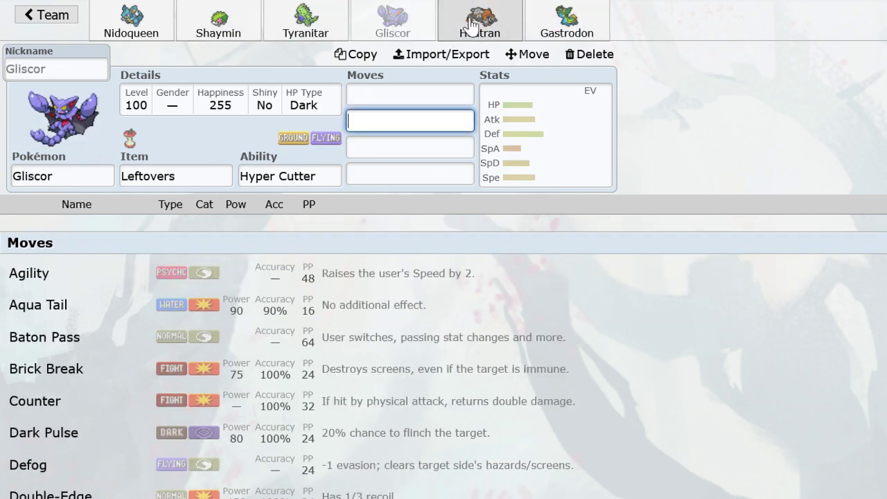
{"action": "left_click", "coordinate": [484, 24]}
Give Gliscor the moves Taunt, Roost, Earthquake and Ice Fang.
{"action": "left_click", "coordinate": [410, 15]}
{"action": "left_click", "coordinate": [531, 103]}
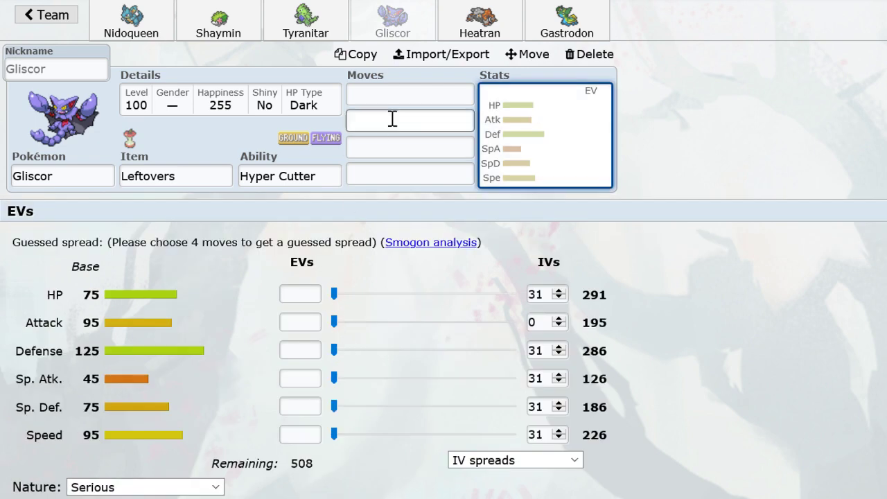
{"action": "left_click", "coordinate": [386, 97]}
{"action": "type", "text": "tau"}
{"action": "key", "text": "Return"}
{"action": "type", "text": "roo"}
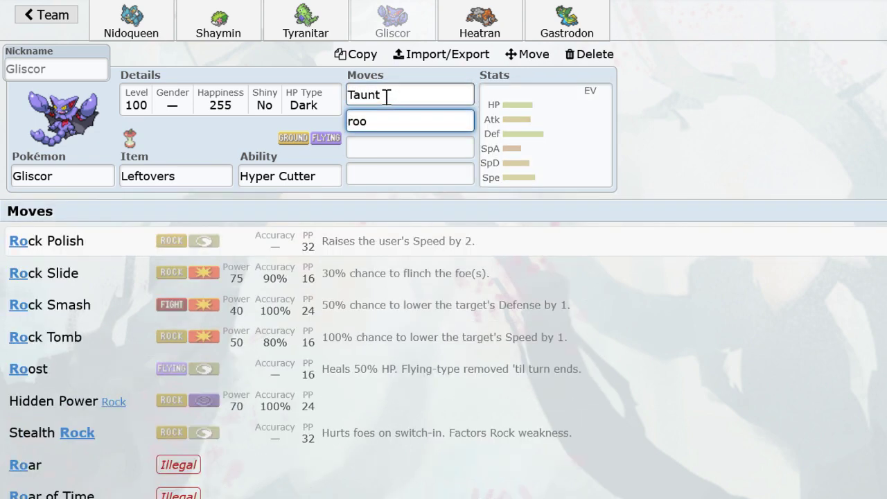
{"action": "key", "text": "Return"}
{"action": "type", "text": "earthq"}
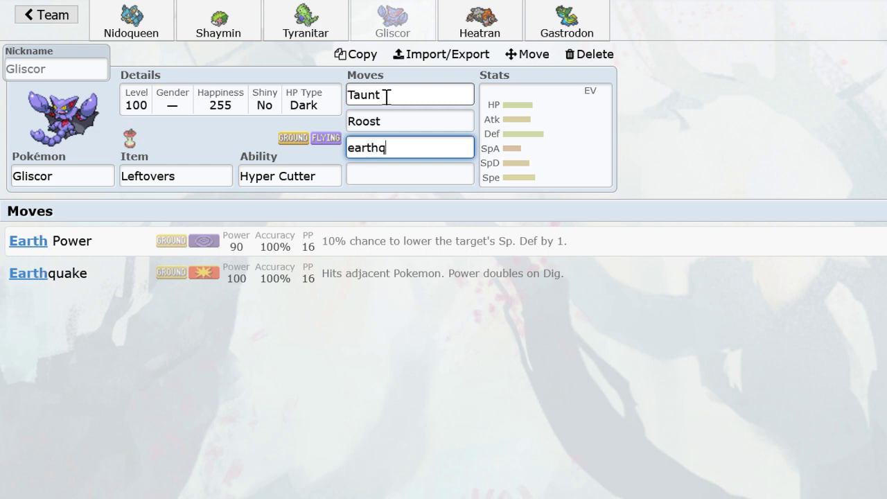
{"action": "key", "text": "Return"}
{"action": "type", "text": "i"}
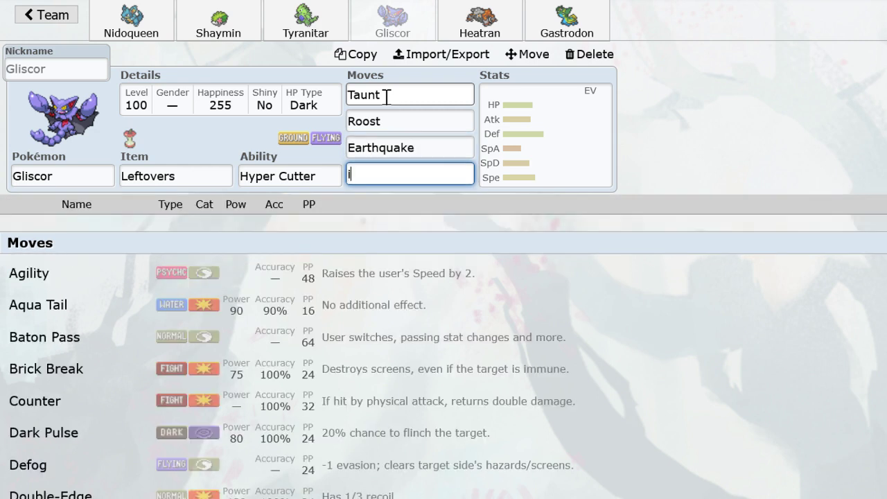
{"action": "type", "text": "cefang"}
{"action": "key", "text": "Return"}
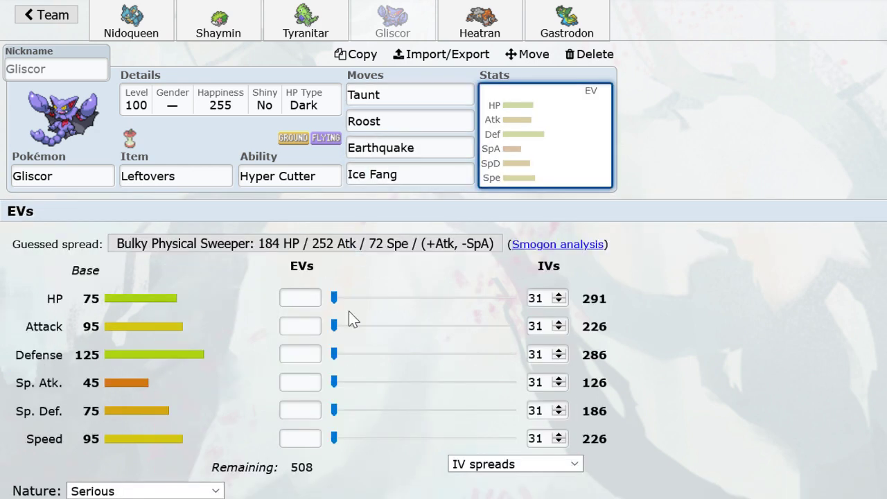
Set Gliscor's HP EVs to 252 and its nature to Impish.
{"action": "left_click", "coordinate": [330, 293]}
{"action": "left_click_drag", "start_coordinate": [335, 298], "coordinate": [662, 300]}
{"action": "left_click", "coordinate": [168, 489]}
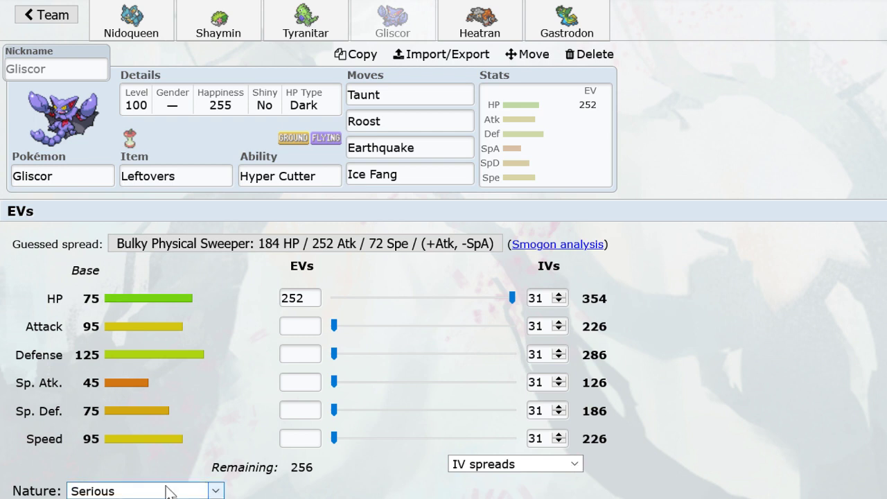
{"action": "key", "text": "i"}
{"action": "left_click_drag", "start_coordinate": [358, 359], "coordinate": [376, 365]}
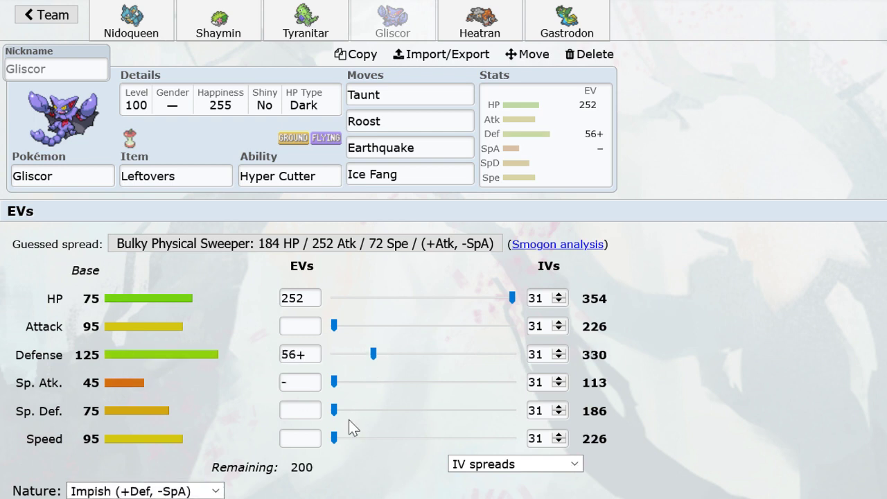
{"action": "left_click_drag", "start_coordinate": [334, 411], "coordinate": [695, 436]}
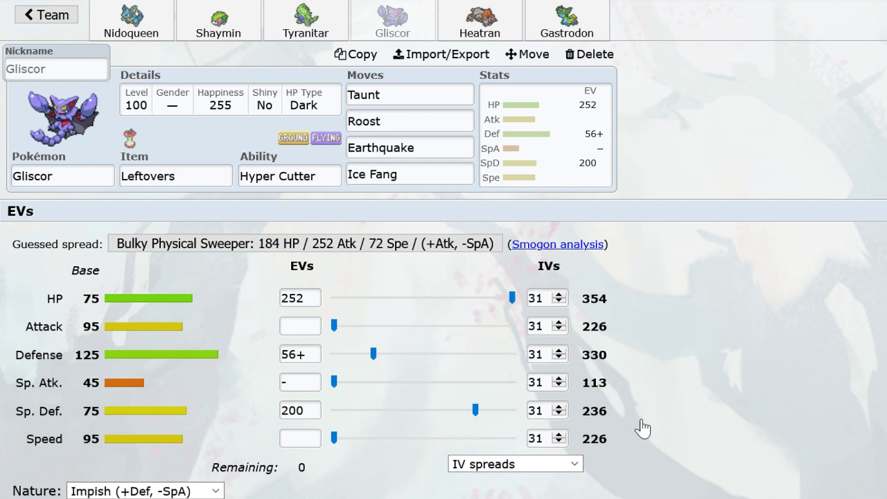
{"action": "left_click_drag", "start_coordinate": [454, 413], "coordinate": [334, 412]}
Set Gliscor's Defense EVs to 40 and put the remaining EVs into Speed.
{"action": "left_click_drag", "start_coordinate": [334, 438], "coordinate": [593, 444]}
{"action": "left_click_drag", "start_coordinate": [336, 355], "coordinate": [364, 356]}
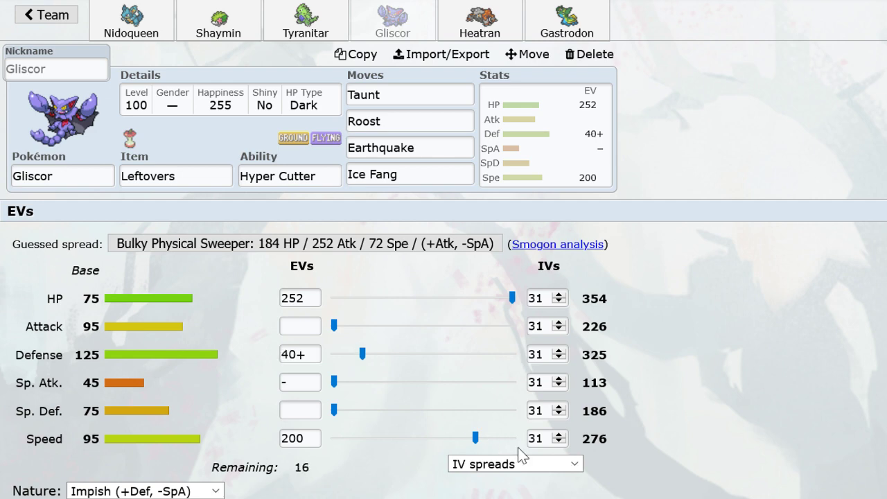
{"action": "left_click", "coordinate": [493, 438]}
Give Gastrodon the moves Ice Beam, Earthquake and Toxic in its three empty move slots.
{"action": "left_click", "coordinate": [574, 8]}
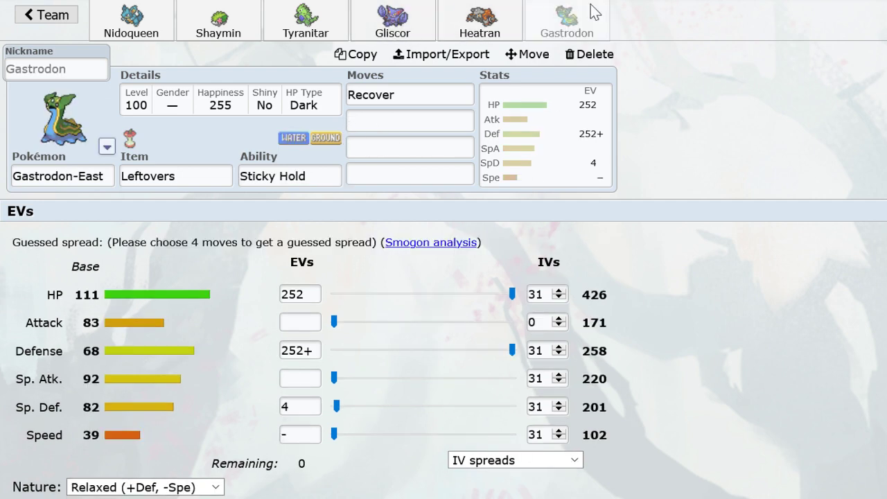
{"action": "left_click", "coordinate": [414, 122]}
{"action": "type", "text": "ic"}
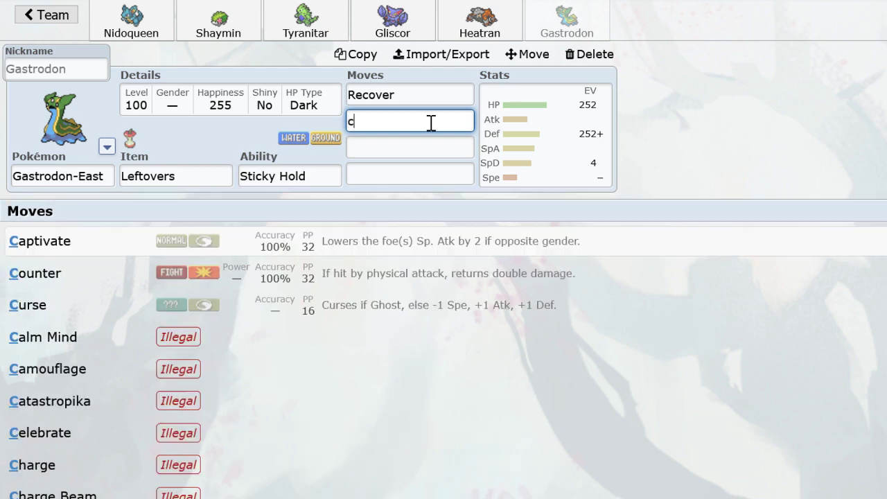
{"action": "type", "text": "ebeam"}
{"action": "key", "text": "Return"}
{"action": "type", "text": "ear"}
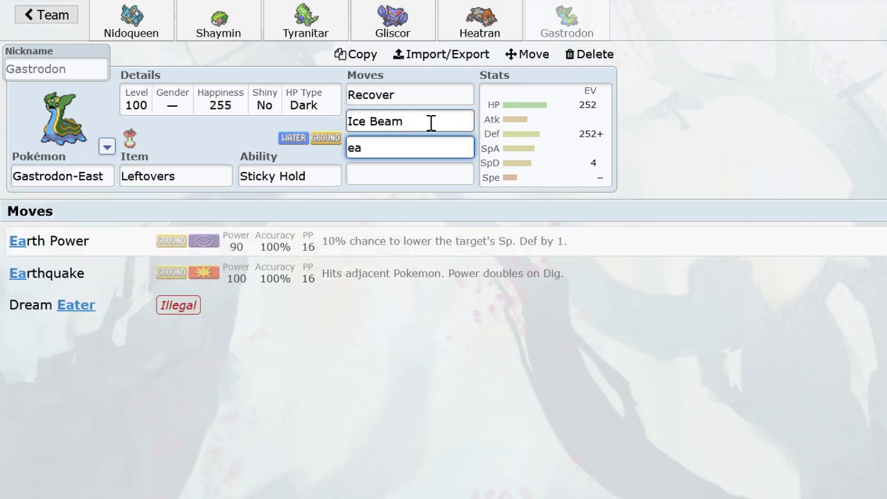
{"action": "left_click", "coordinate": [347, 277]}
{"action": "type", "text": "toxic"}
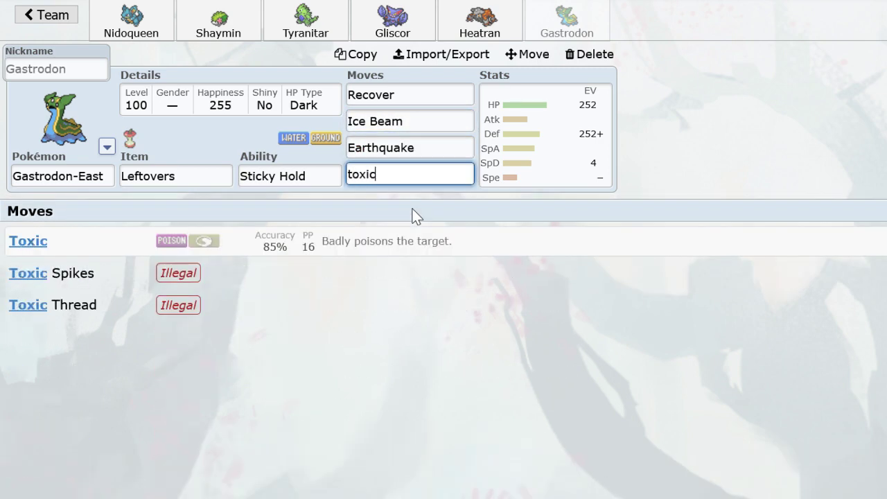
{"action": "key", "text": "Return"}
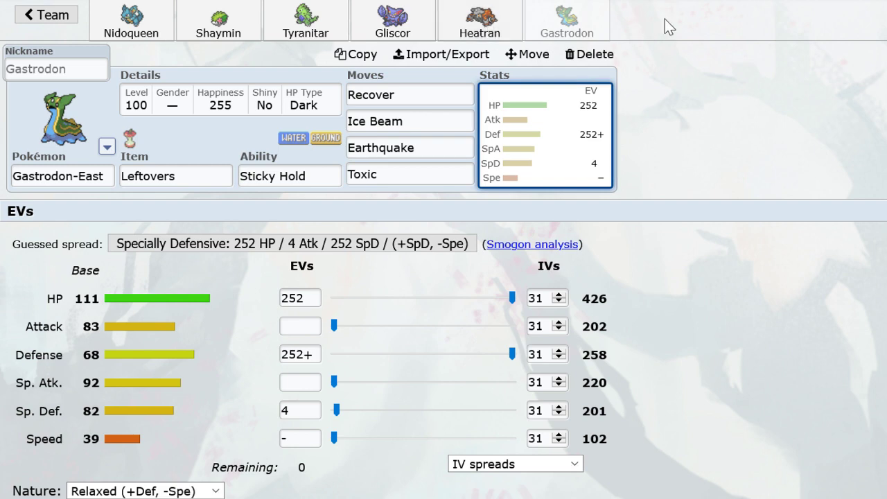
Give Shaymin the moves Leech Seed, Protect, Seed Flare and Hidden Power Fire.
{"action": "left_click", "coordinate": [127, 20]}
{"action": "left_click", "coordinate": [217, 22]}
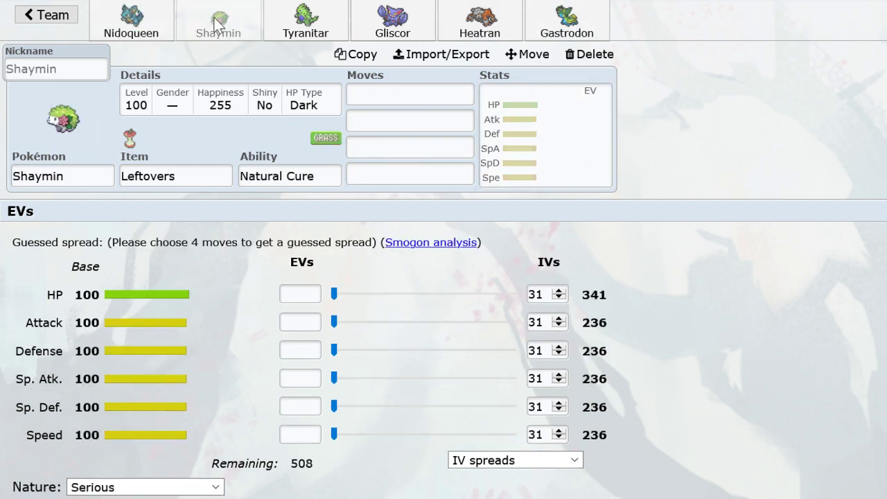
{"action": "left_click", "coordinate": [395, 97]}
{"action": "type", "text": "le"}
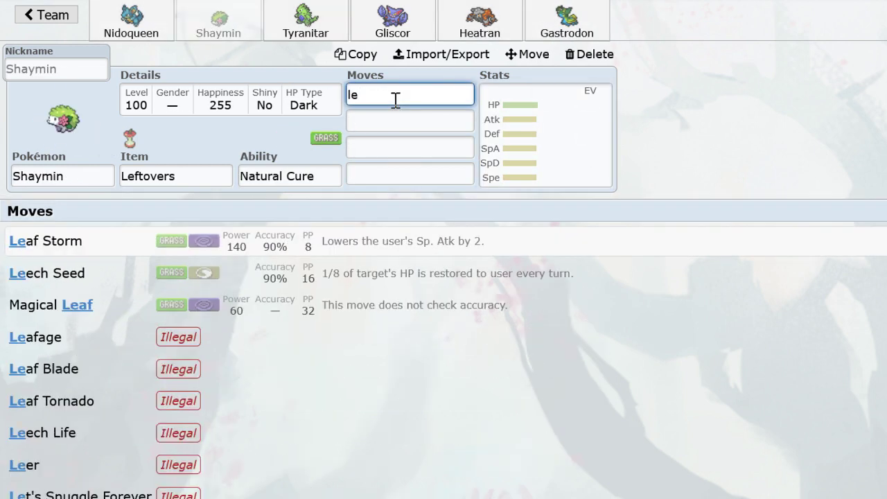
{"action": "type", "text": "ech"}
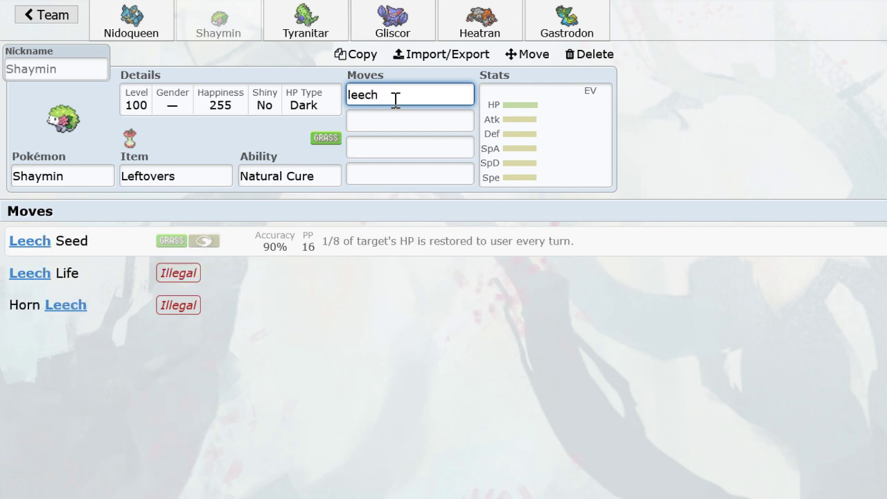
{"action": "key", "text": "Return"}
{"action": "type", "text": "protect"}
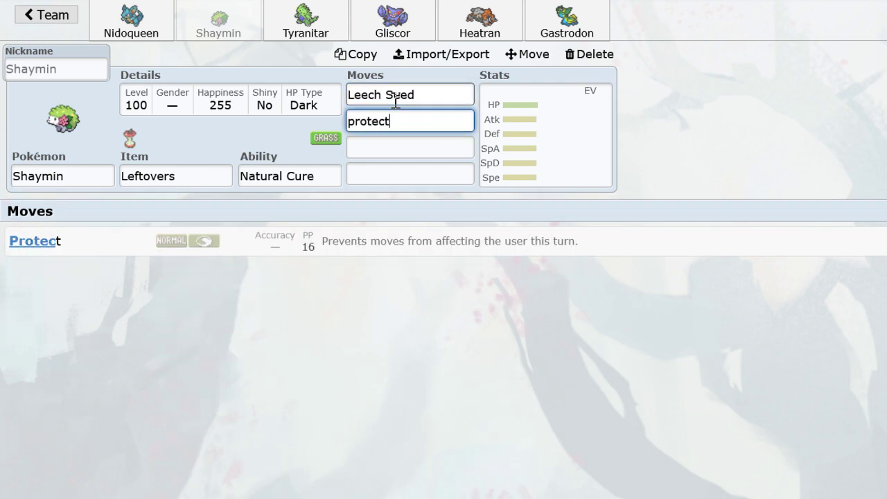
{"action": "key", "text": "Return"}
{"action": "type", "text": "seedfla"}
{"action": "key", "text": "Return"}
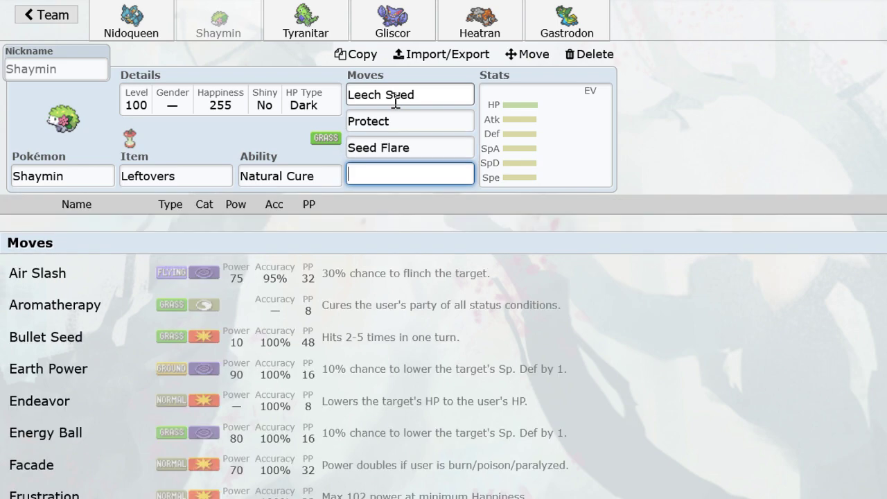
{"action": "type", "text": "hiddenpow"}
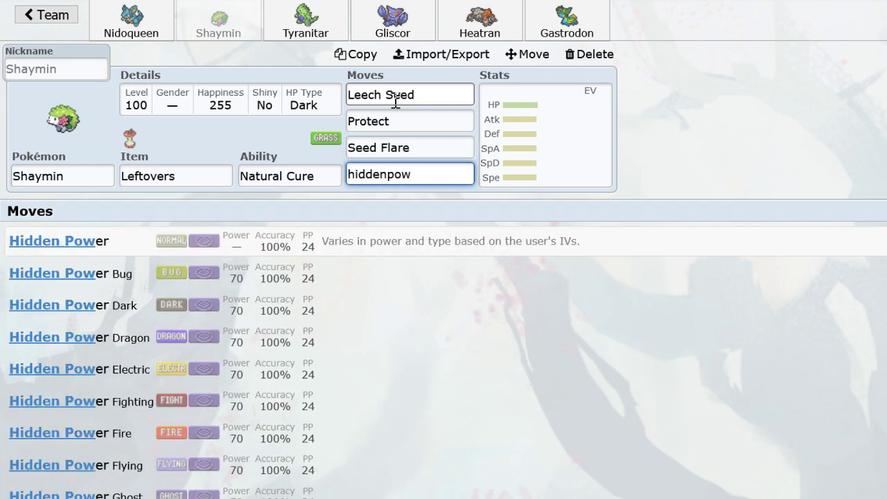
{"action": "left_click", "coordinate": [205, 434]}
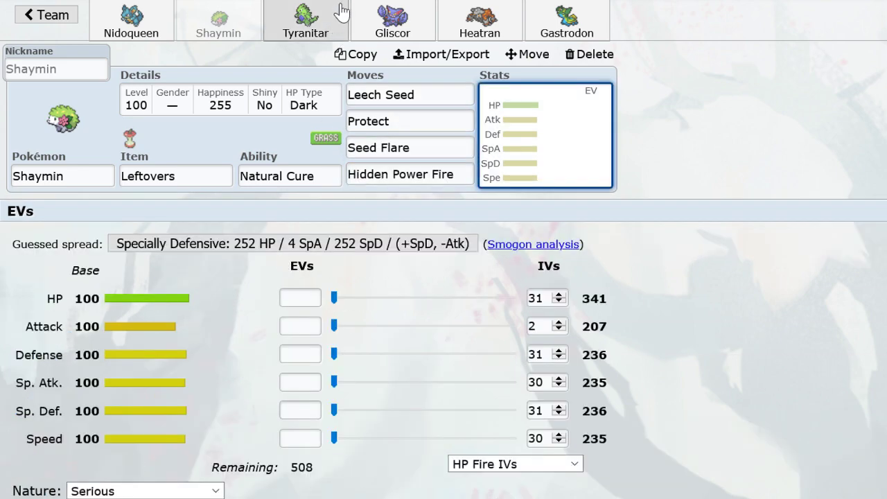
Look through the sets of the other team members, including Tyranitar, Gliscor, Heatran and Gastrodon.
{"action": "left_click", "coordinate": [392, 21]}
{"action": "left_click", "coordinate": [567, 21]}
{"action": "left_click", "coordinate": [392, 20]}
{"action": "left_click", "coordinate": [219, 26]}
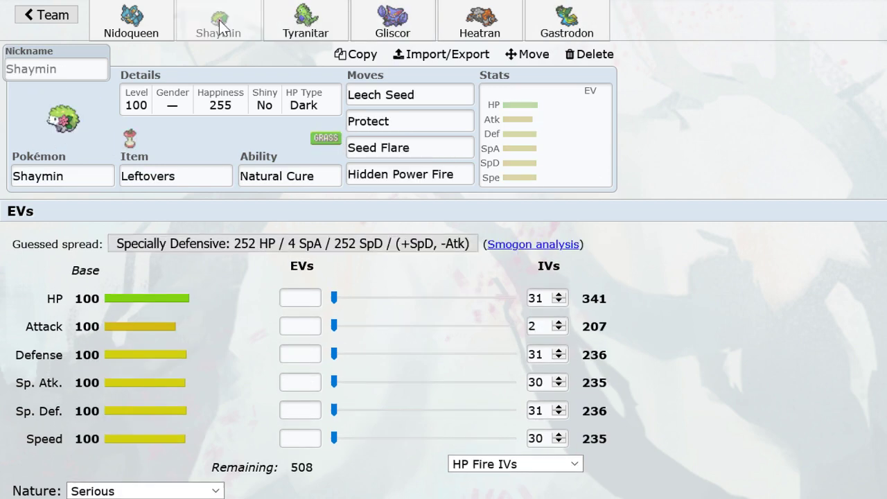
{"action": "left_click", "coordinate": [305, 22]}
{"action": "left_click", "coordinate": [388, 20]}
{"action": "left_click", "coordinate": [319, 17]}
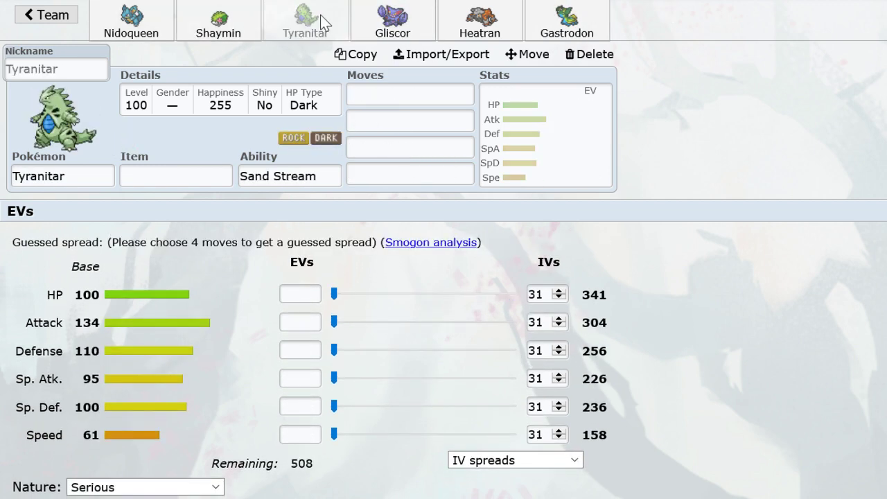
{"action": "left_click", "coordinate": [393, 21]}
{"action": "left_click", "coordinate": [480, 21]}
Replace Shaymin's fourth move with Hidden Power Ice and check Gastrodon's EV spread.
{"action": "left_click", "coordinate": [219, 20]}
{"action": "left_click", "coordinate": [453, 174]}
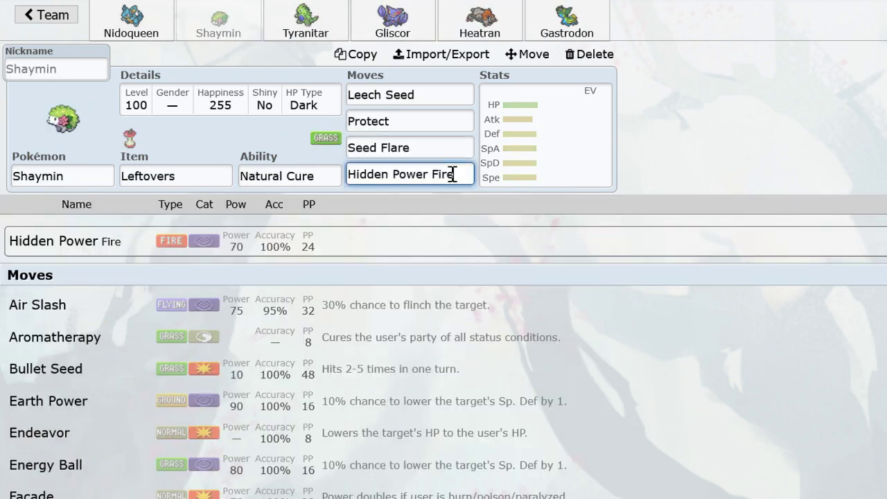
{"action": "type", "text": "Ic"}
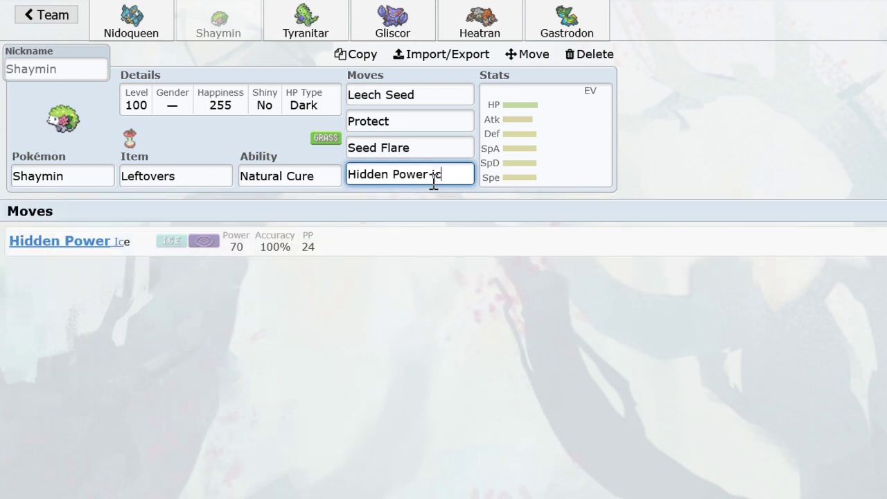
{"action": "type", "text": "e"}
{"action": "key", "text": "Return"}
{"action": "left_click", "coordinate": [567, 22]}
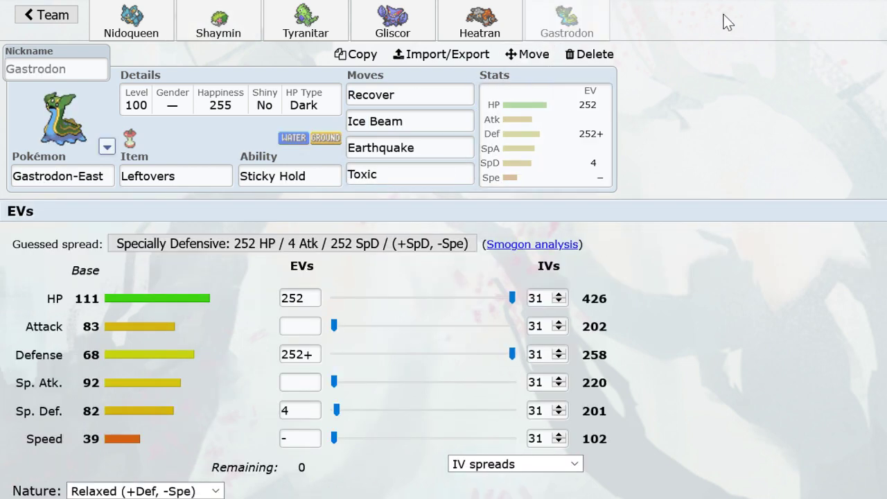
{"action": "left_click", "coordinate": [554, 118]}
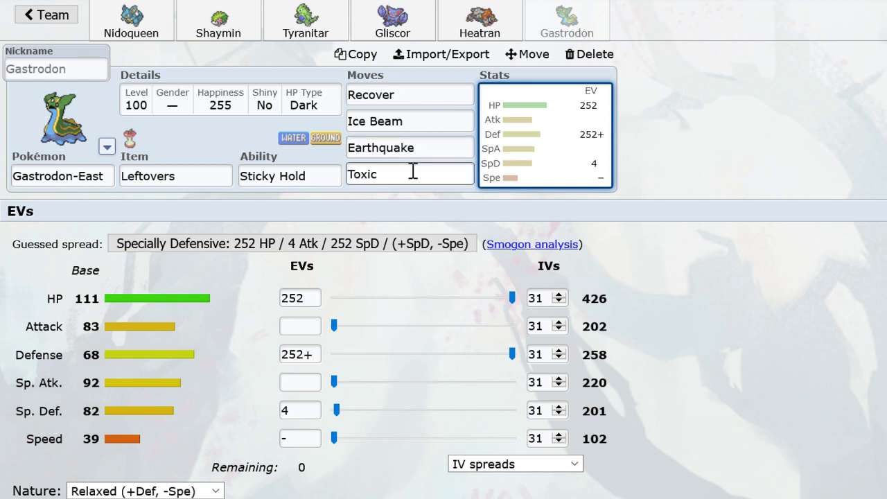
Delete all six Pokémon from the team, from Nidoqueen through Gastrodon.
{"action": "left_click", "coordinate": [131, 28]}
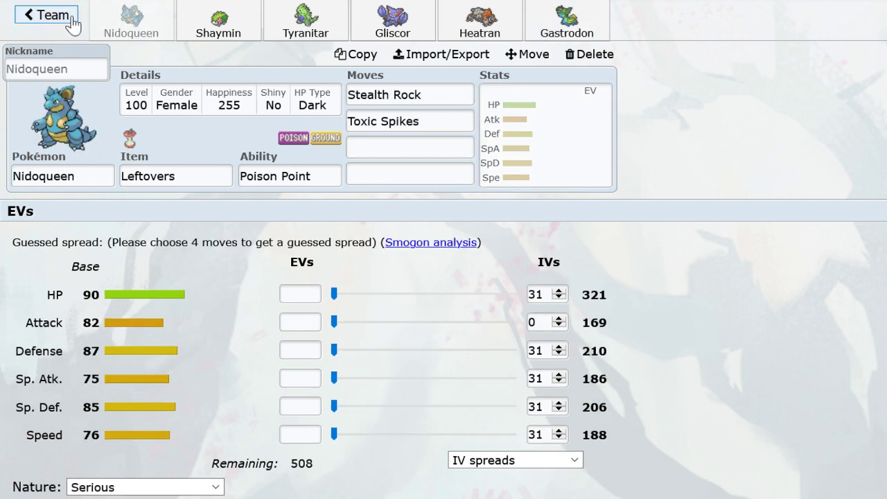
{"action": "left_click", "coordinate": [585, 54]}
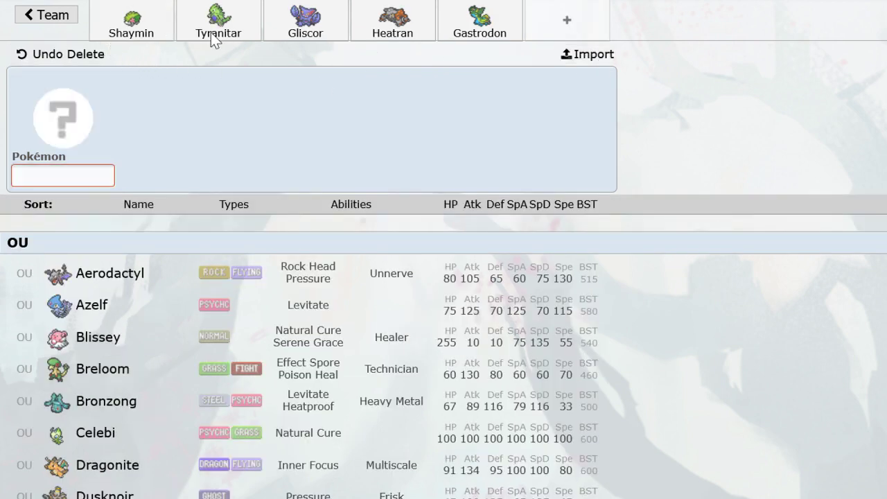
{"action": "left_click", "coordinate": [131, 28]}
{"action": "left_click", "coordinate": [589, 54]}
{"action": "left_click", "coordinate": [131, 28]}
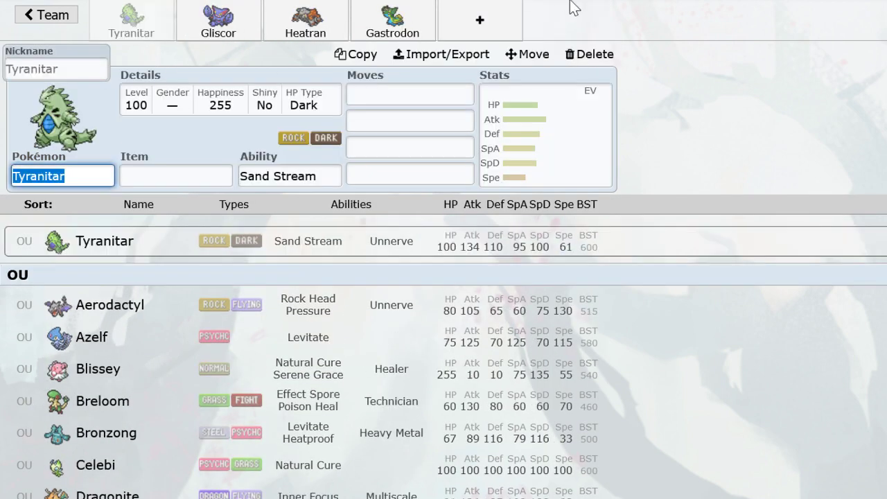
{"action": "left_click", "coordinate": [589, 54]}
{"action": "left_click", "coordinate": [131, 28]}
{"action": "left_click", "coordinate": [589, 54]}
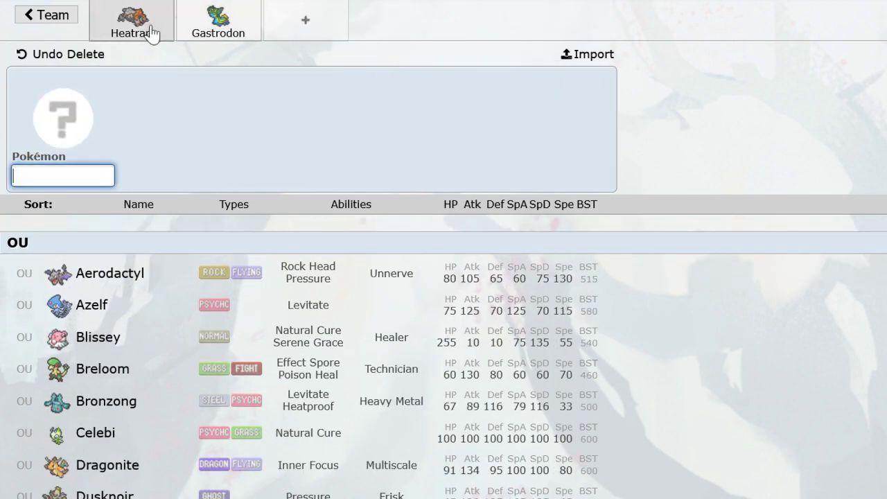
{"action": "left_click", "coordinate": [131, 28]}
{"action": "left_click", "coordinate": [589, 54]}
{"action": "left_click", "coordinate": [68, 17]}
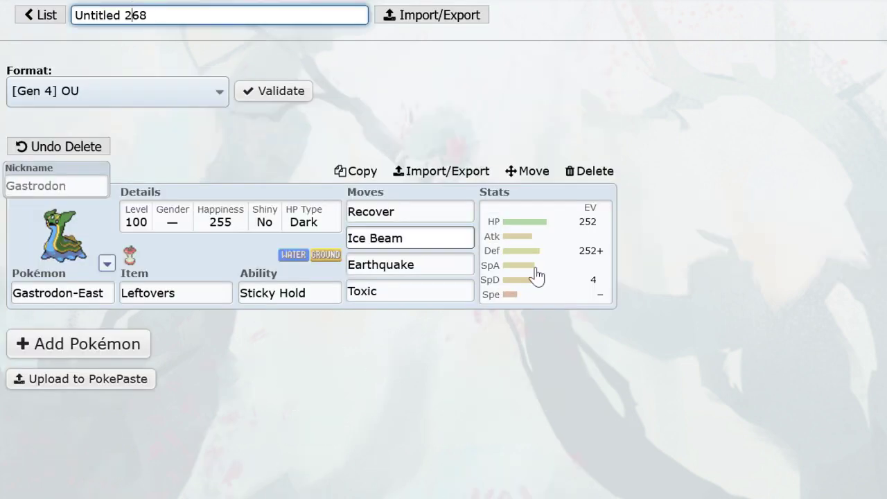
{"action": "left_click", "coordinate": [539, 275]}
{"action": "left_click", "coordinate": [591, 55]}
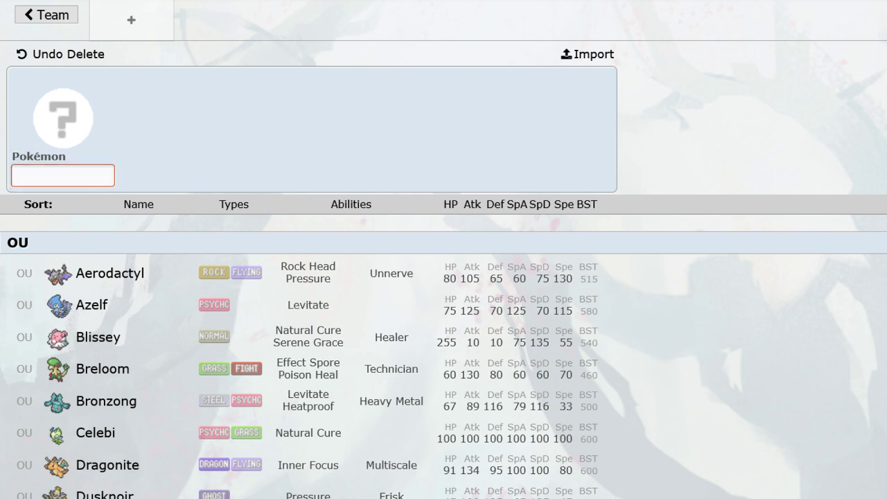
Add Metagross to the empty team and give it a Custap Berry.
{"action": "key", "text": "alt+Tab"}
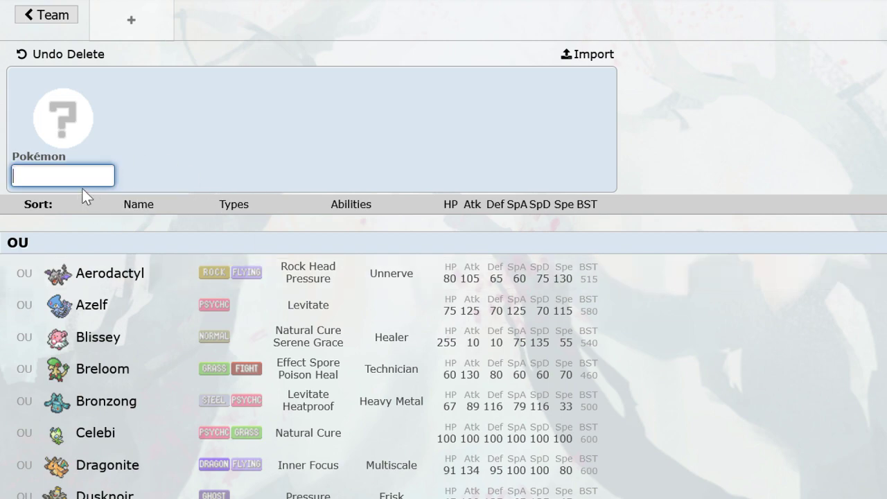
{"action": "type", "text": "meta"}
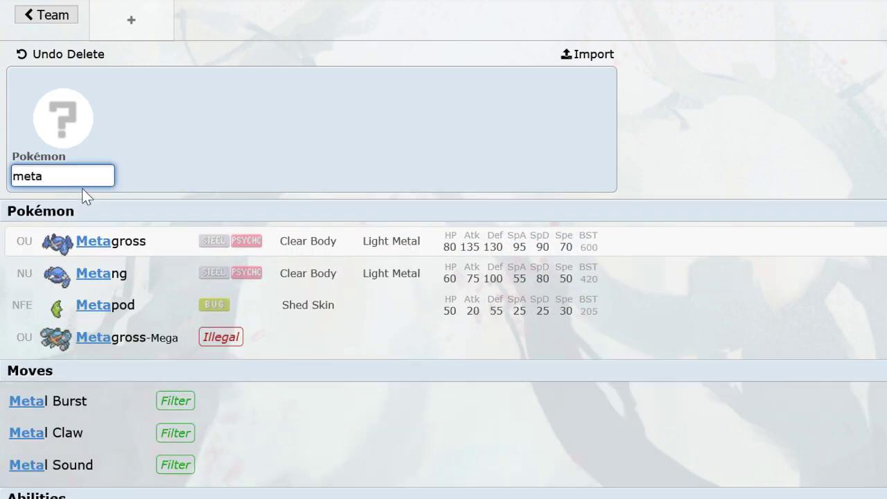
{"action": "left_click", "coordinate": [165, 248]}
{"action": "type", "text": "s"}
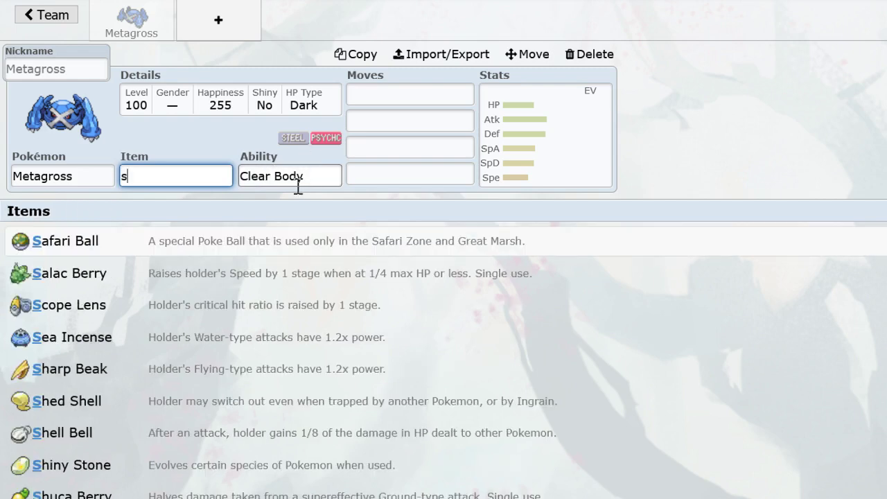
{"action": "key", "text": "BackSpace"}
{"action": "type", "text": "custa"}
{"action": "key", "text": "Return"}
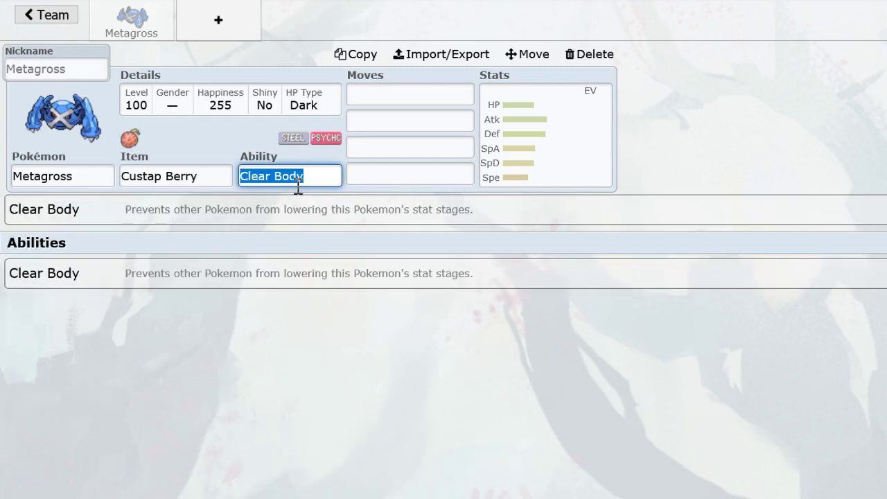
{"action": "left_click", "coordinate": [407, 105]}
Add Machamp as the second team member, holding a Custap Berry.
{"action": "left_click", "coordinate": [218, 20]}
{"action": "type", "text": "machamp"}
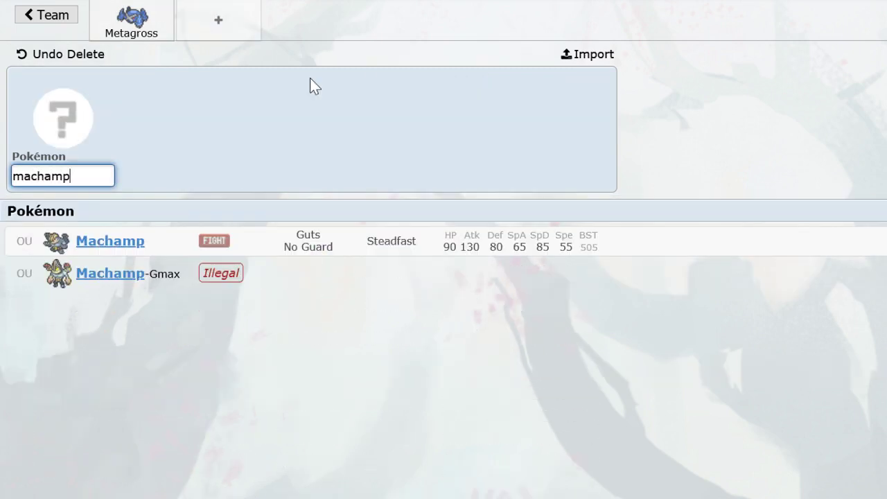
{"action": "key", "text": "Return"}
{"action": "type", "text": "custap"}
{"action": "key", "text": "Return"}
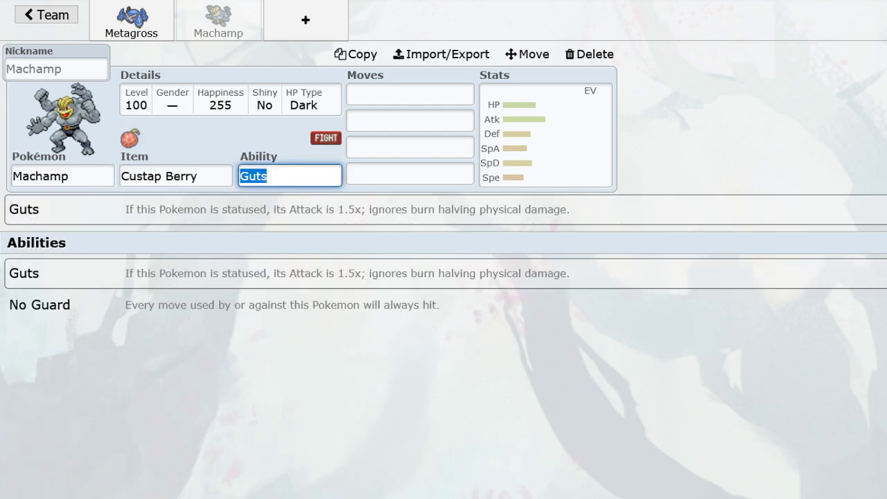
Set Machamp's ability to No Guard.
{"action": "key", "text": "ctrl+Tab"}
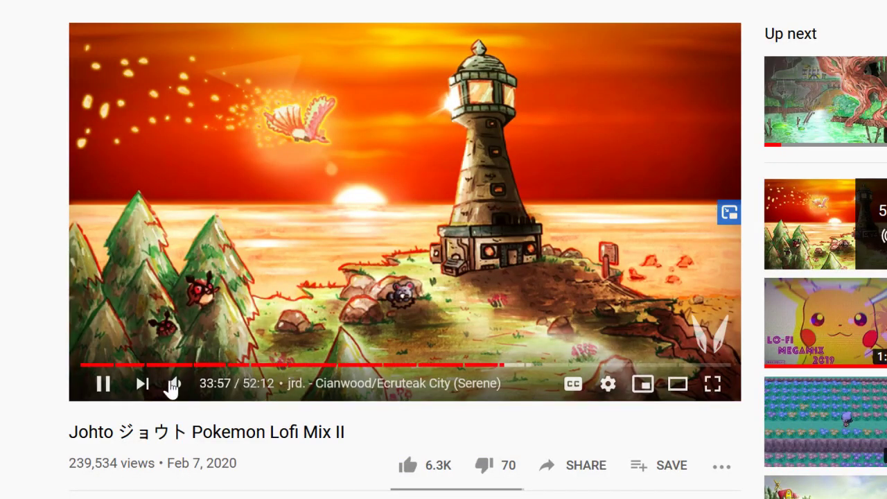
{"action": "key", "text": "ctrl+shift+Tab"}
{"action": "left_click", "coordinate": [323, 26]}
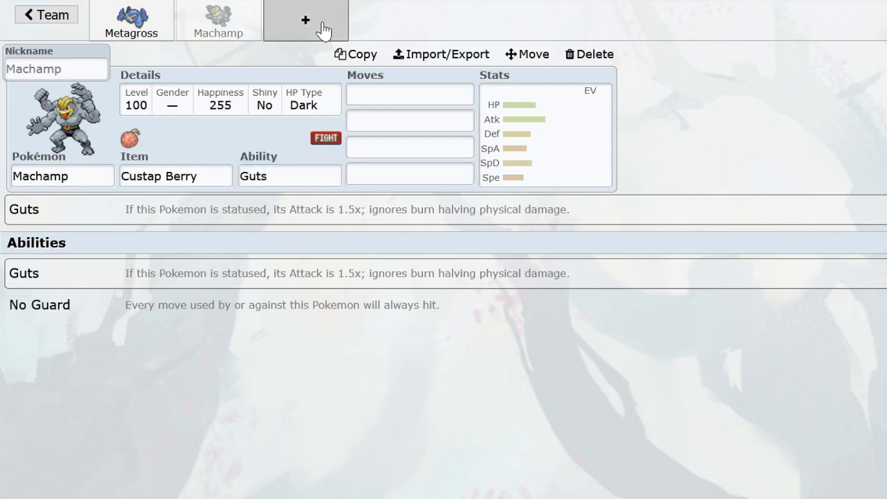
{"action": "left_click", "coordinate": [234, 24]}
{"action": "left_click", "coordinate": [283, 174]}
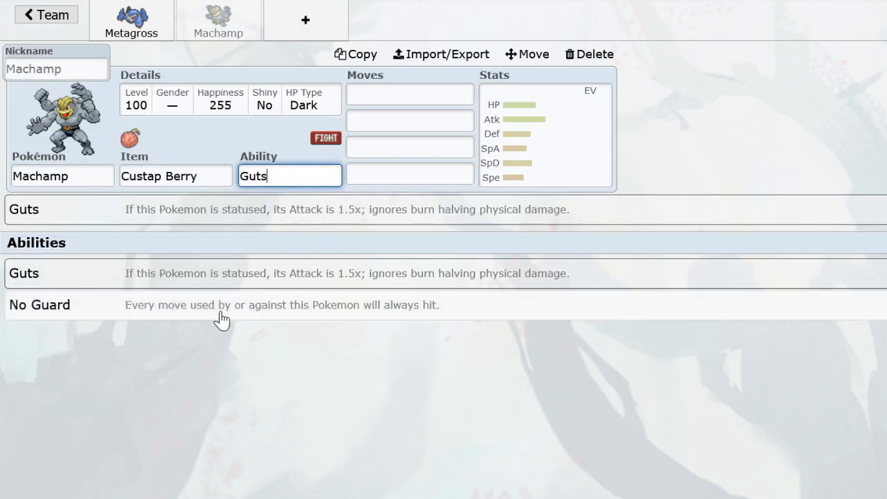
{"action": "left_click", "coordinate": [220, 317]}
Add Dragonite as the third team member and give it the move Dragon Dance.
{"action": "left_click", "coordinate": [306, 21]}
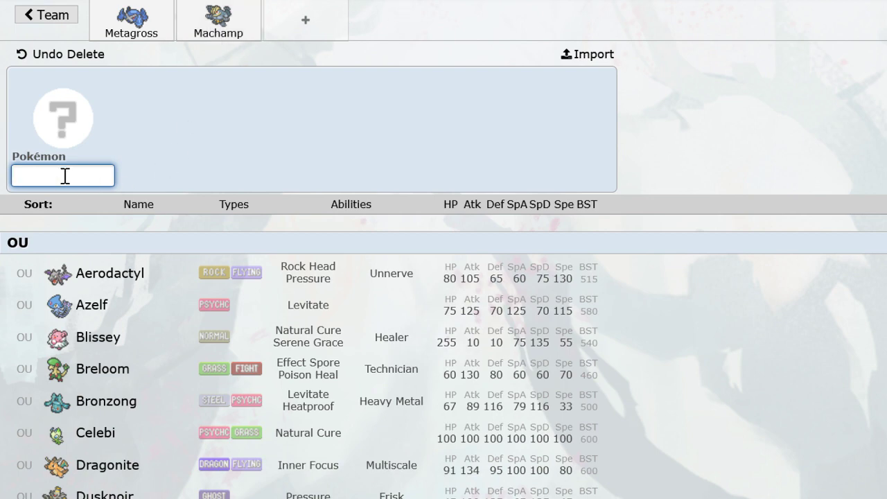
{"action": "type", "text": "ra"}
{"action": "key", "text": "BackSpace"}
{"action": "key", "text": "BackSpace"}
{"action": "type", "text": "dr"}
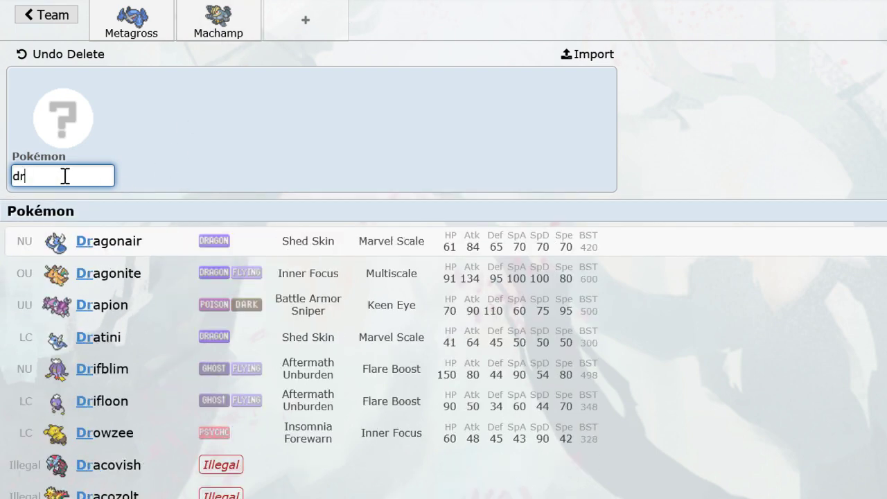
{"action": "type", "text": "agonit"}
{"action": "left_click", "coordinate": [214, 249]}
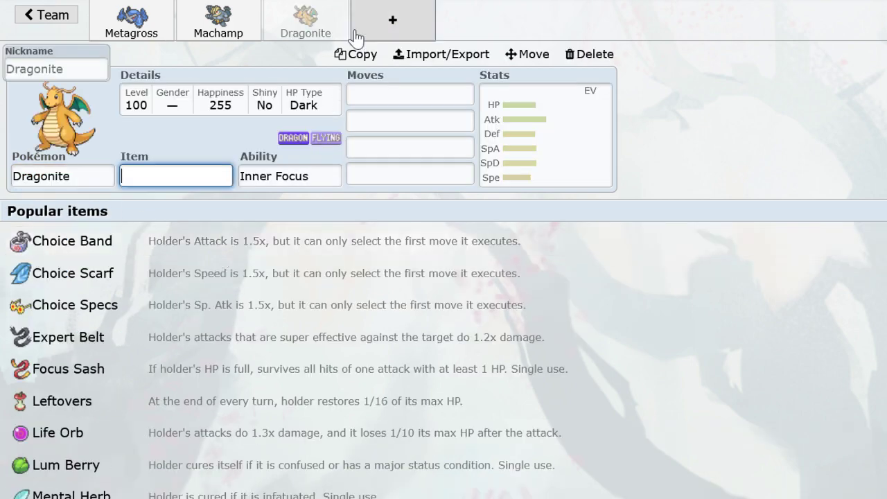
{"action": "left_click", "coordinate": [451, 93]}
{"action": "type", "text": "dragond"}
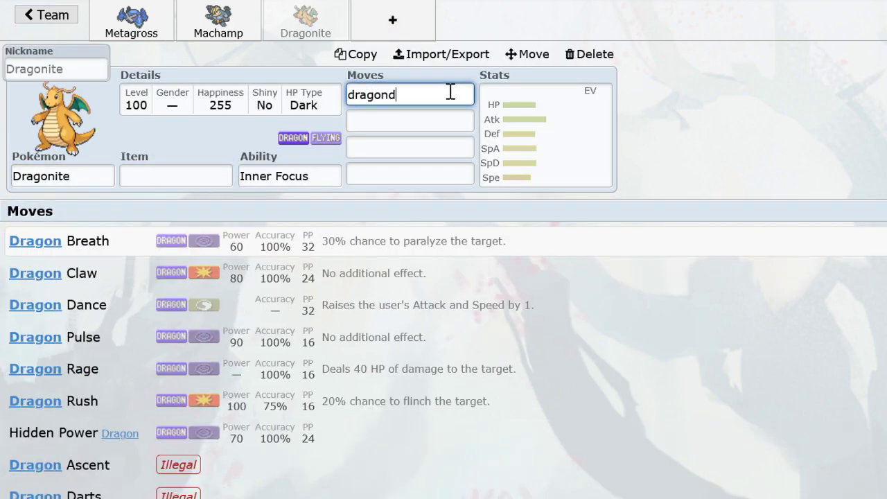
{"action": "left_click", "coordinate": [340, 248]}
Add Gyarados as the fourth team member and give it Dragon Dance as its first move.
{"action": "left_click", "coordinate": [385, 29]}
{"action": "type", "text": "gya"}
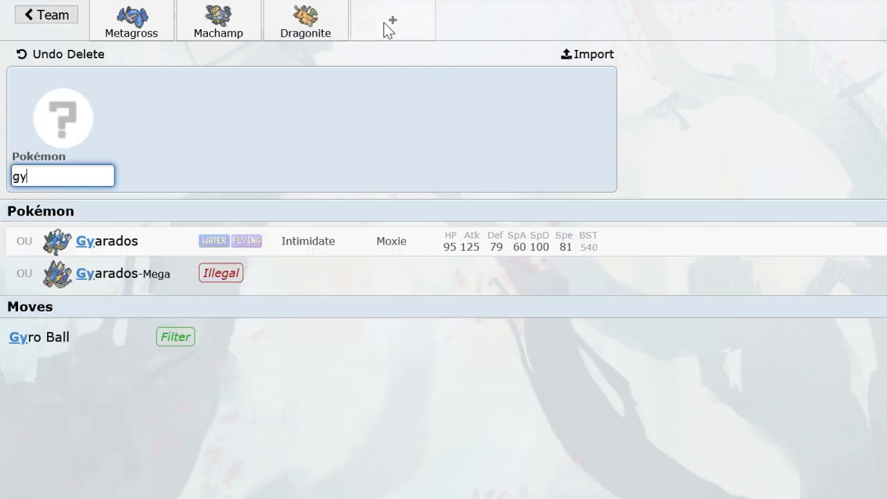
{"action": "left_click", "coordinate": [285, 246]}
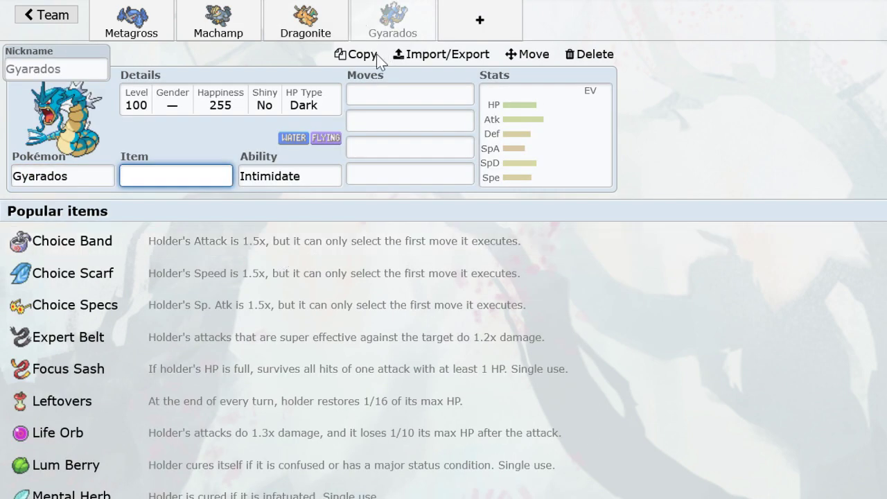
{"action": "left_click", "coordinate": [403, 97]}
{"action": "type", "text": "dragon"}
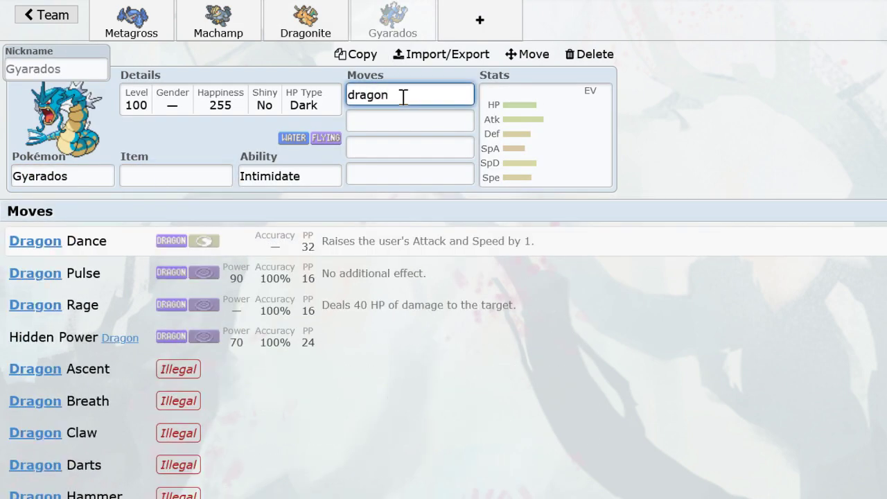
{"action": "key", "text": "Return"}
Add Tyranitar as the fifth team member.
{"action": "left_click", "coordinate": [477, 6]}
{"action": "type", "text": "ty"}
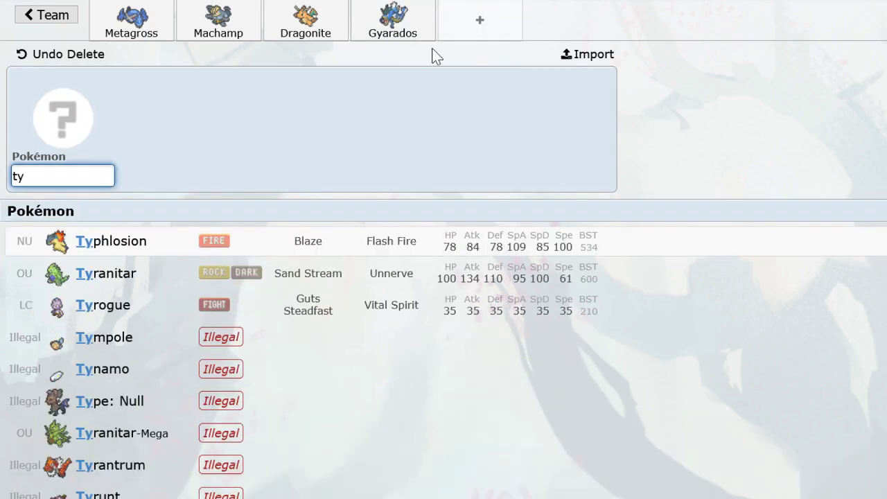
{"action": "left_click", "coordinate": [270, 277]}
Review the Machamp, Gyarados and Dragonite sets in the team.
{"action": "left_click", "coordinate": [211, 28]}
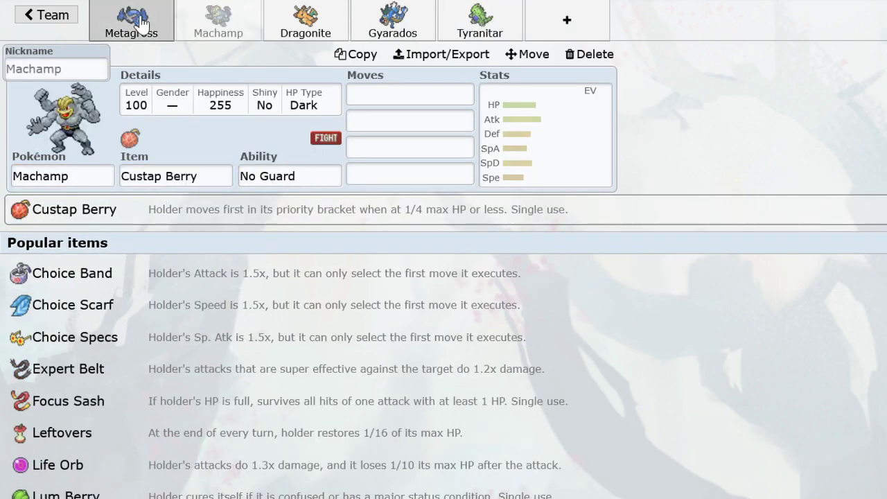
{"action": "left_click", "coordinate": [223, 23]}
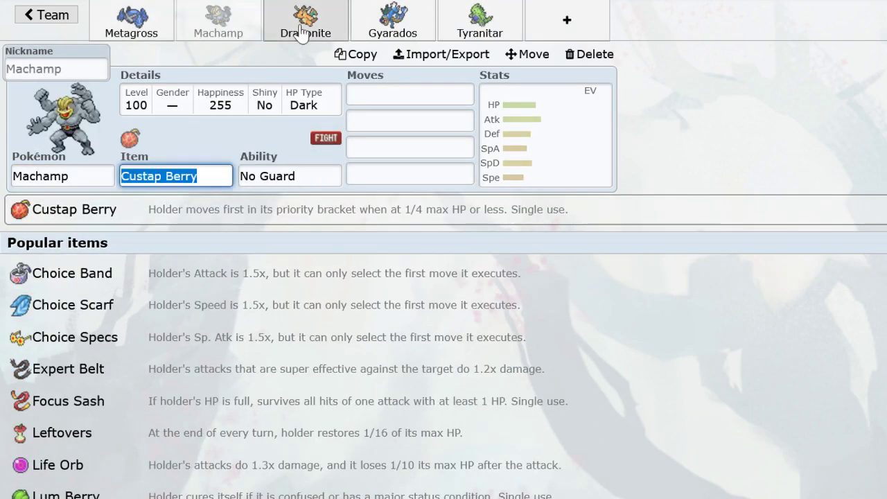
{"action": "left_click", "coordinate": [392, 89]}
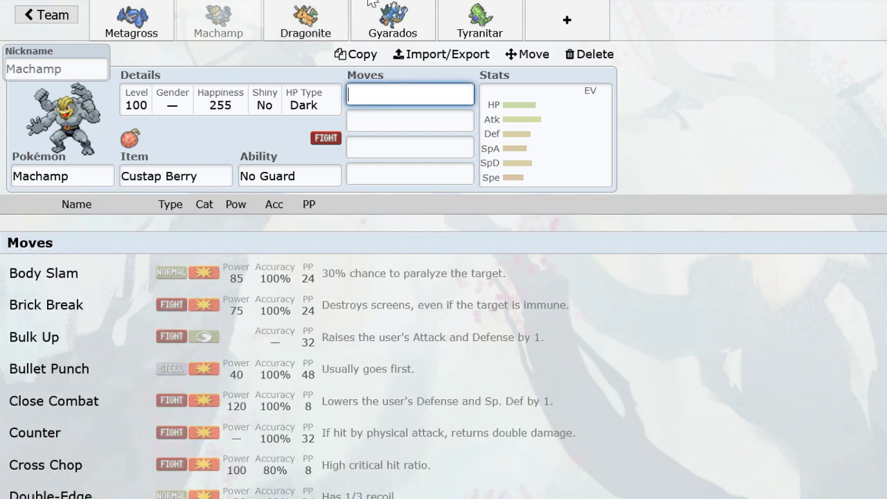
{"action": "left_click", "coordinate": [389, 22]}
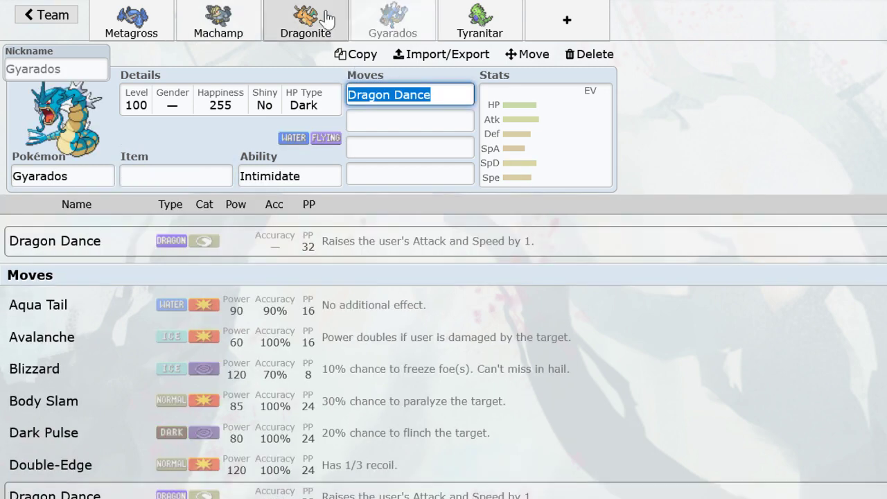
{"action": "left_click", "coordinate": [305, 22]}
{"action": "left_click", "coordinate": [393, 21]}
{"action": "left_click", "coordinate": [366, 16]}
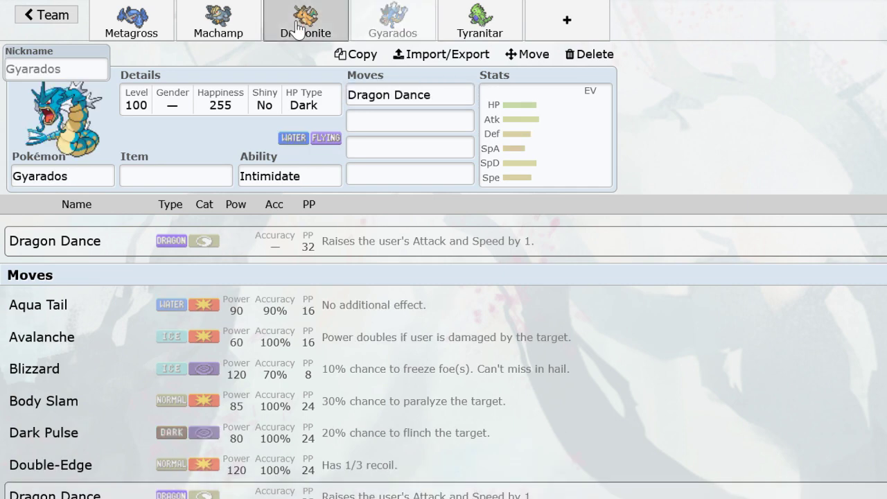
{"action": "left_click", "coordinate": [219, 21]}
{"action": "left_click", "coordinate": [306, 21]}
Give Tyranitar the move Dragon Dance.
{"action": "left_click", "coordinate": [454, 24]}
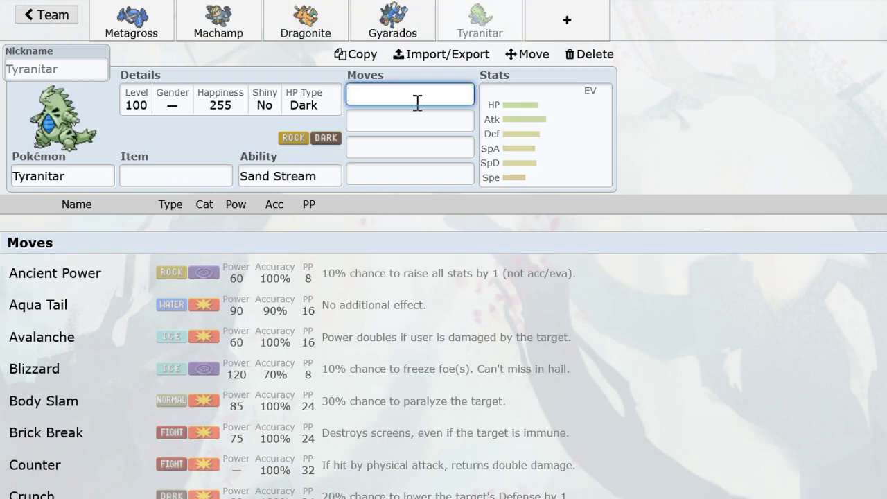
{"action": "type", "text": "dragon"}
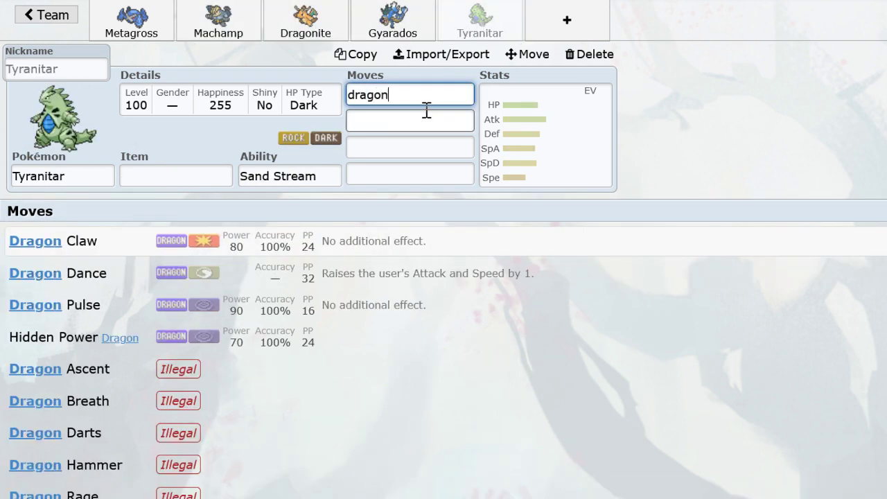
{"action": "left_click", "coordinate": [363, 278]}
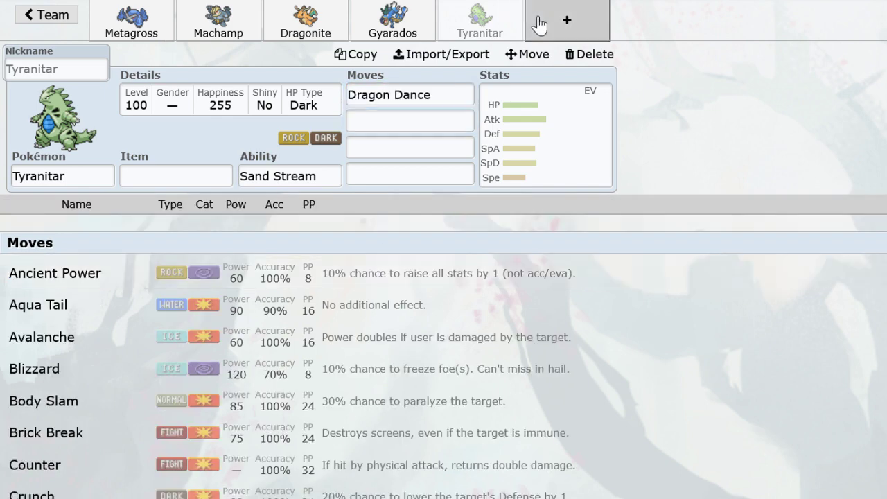
Add Cresselia as the sixth team member, holding Light Clay.
{"action": "left_click", "coordinate": [589, 20]}
{"action": "type", "text": "cress"}
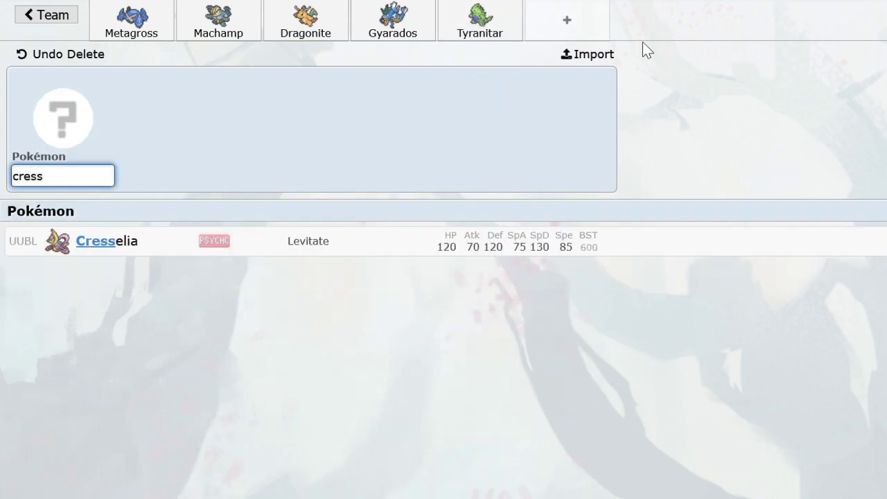
{"action": "left_click", "coordinate": [307, 242]}
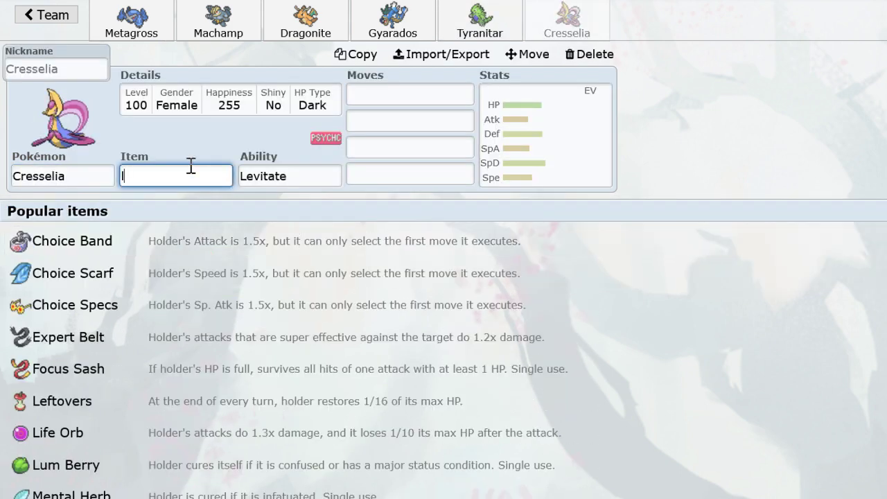
{"action": "type", "text": "lightclay"}
{"action": "key", "text": "Return"}
{"action": "key", "text": "Return"}
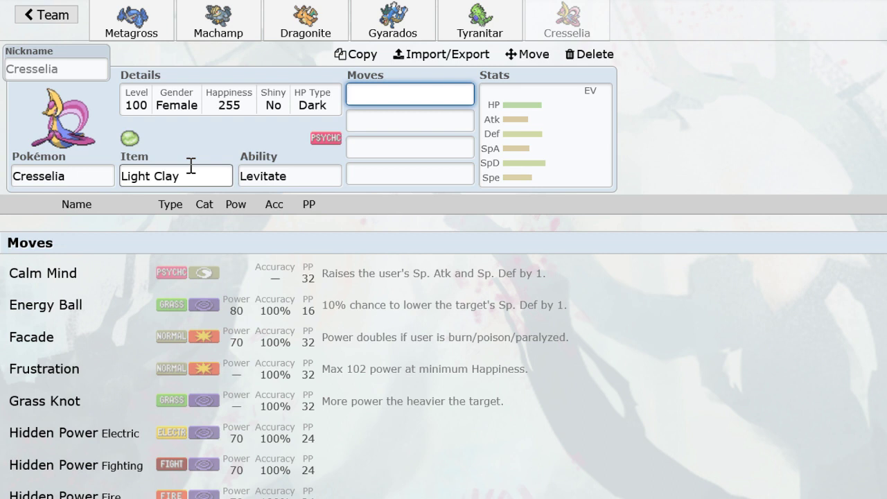
Set Cresselia's moves to Reflect, Light Screen, Ice Beam and Lunar Dance.
{"action": "type", "text": "efl"}
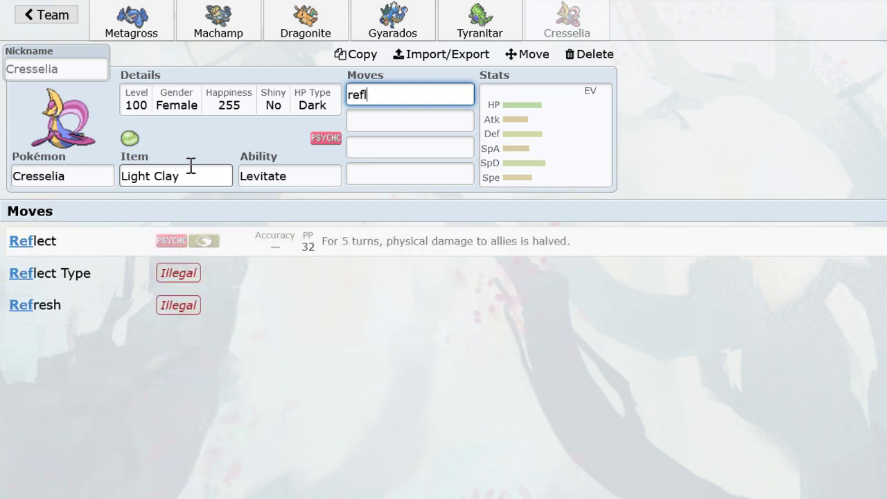
{"action": "type", "text": "ect"}
{"action": "key", "text": "Return"}
{"action": "type", "text": "lightscreen"}
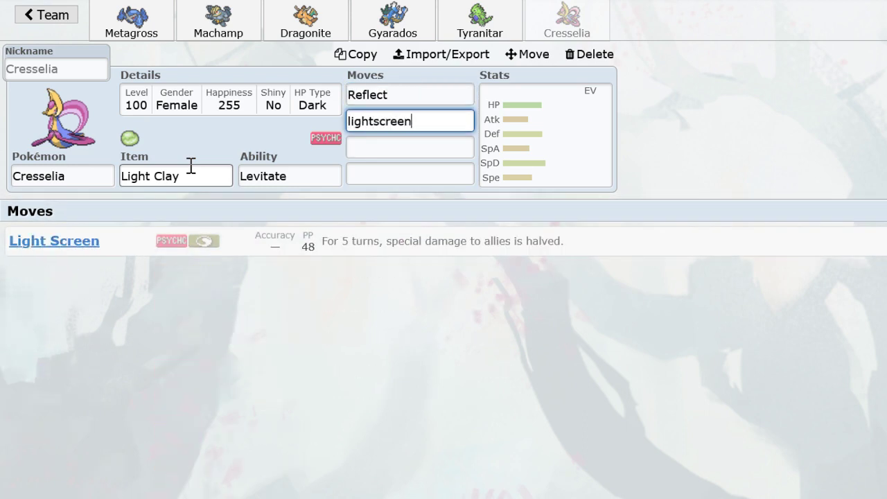
{"action": "key", "text": "Return"}
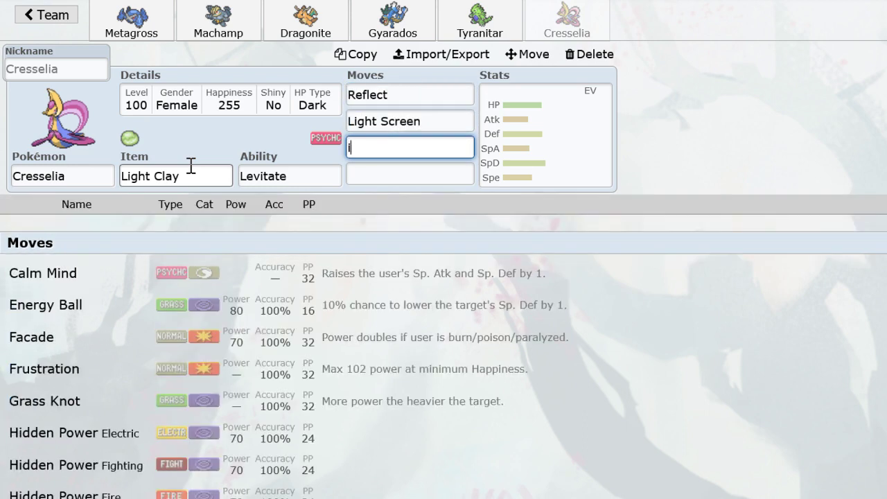
{"action": "type", "text": "icebeam"}
{"action": "key", "text": "Return"}
{"action": "type", "text": "luna"}
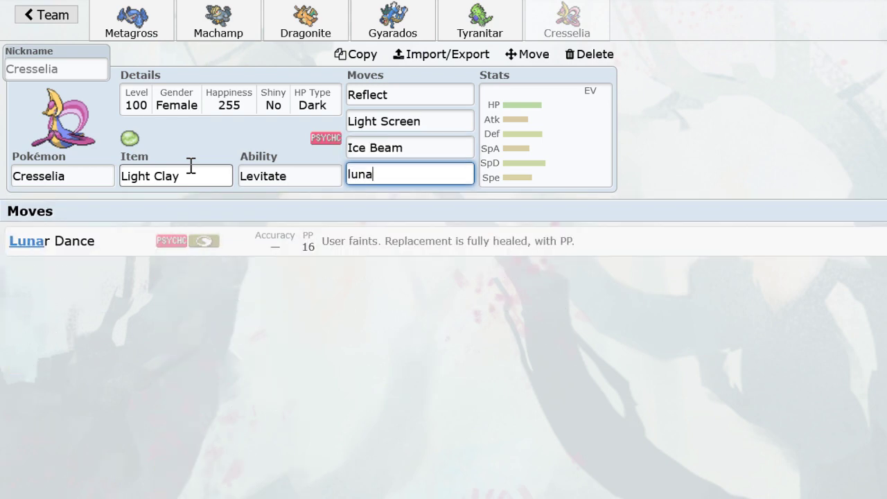
{"action": "key", "text": "Return"}
Set Cresselia's EVs to 144 HP, 112 Sp. Atk. and 252 Speed with a Timid nature.
{"action": "left_click", "coordinate": [344, 439]}
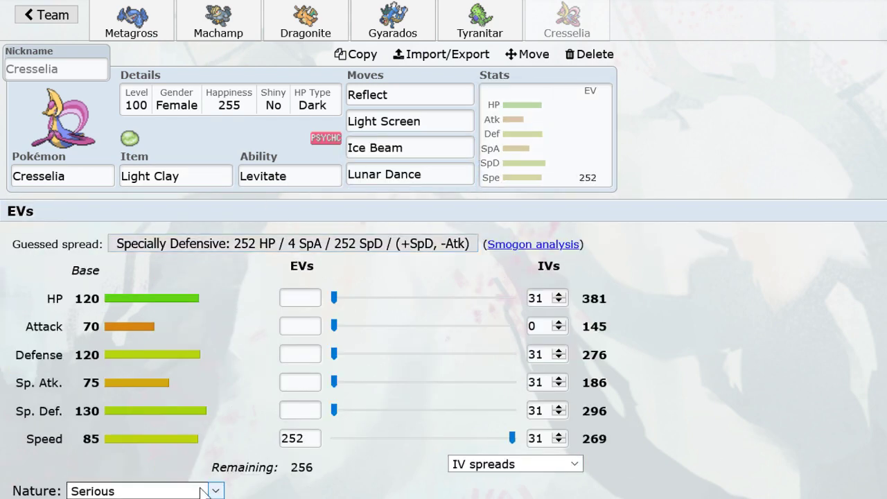
{"action": "left_click_drag", "start_coordinate": [357, 299], "coordinate": [568, 323]}
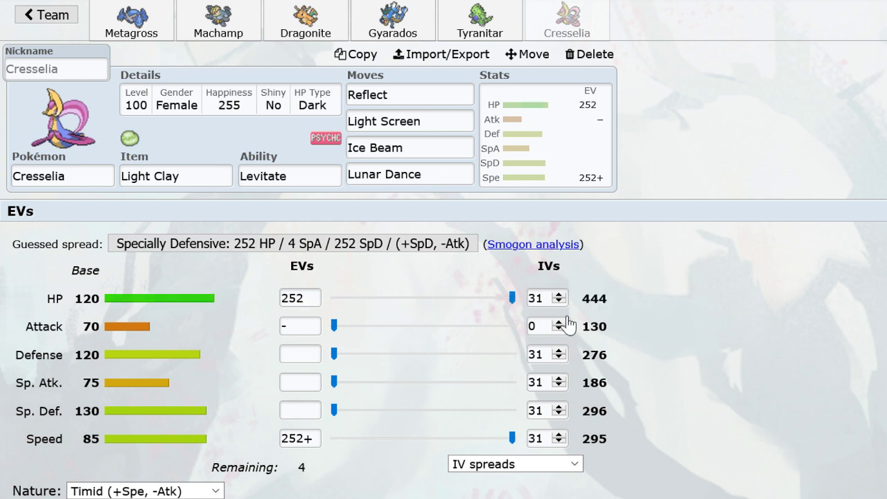
{"action": "left_click_drag", "start_coordinate": [511, 319], "coordinate": [272, 332]}
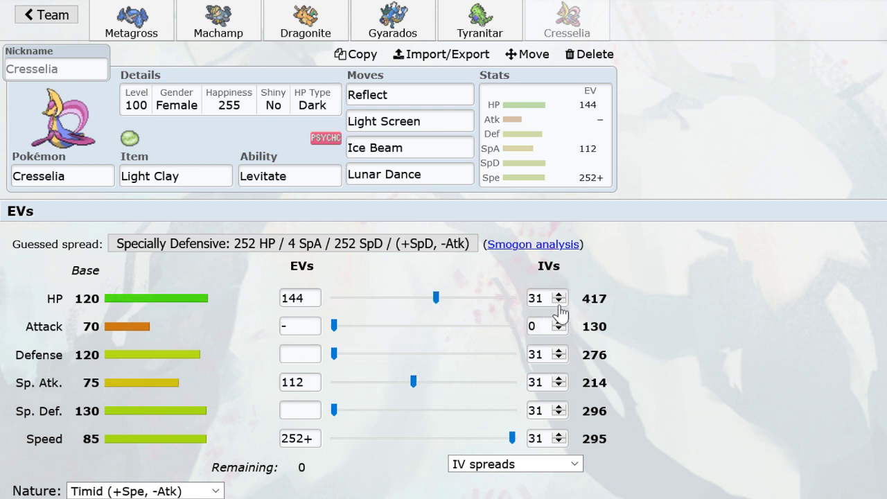
Make Cresselia and Metagross shiny.
{"action": "left_click", "coordinate": [500, 24]}
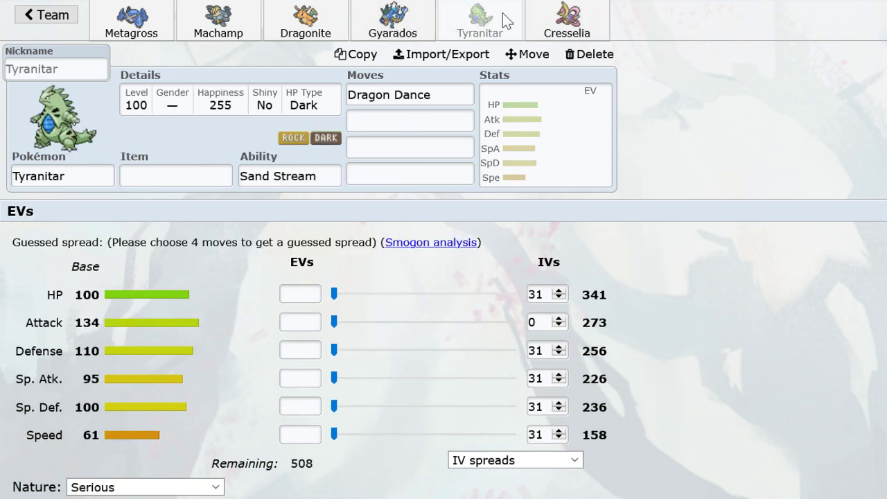
{"action": "left_click", "coordinate": [588, 42]}
{"action": "left_click", "coordinate": [173, 104]}
{"action": "left_click", "coordinate": [143, 292]}
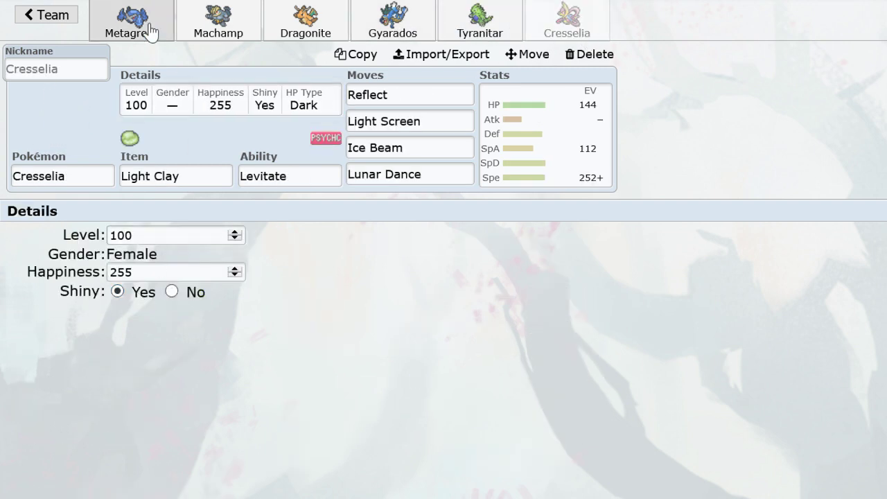
{"action": "left_click", "coordinate": [145, 28]}
{"action": "left_click", "coordinate": [118, 292]}
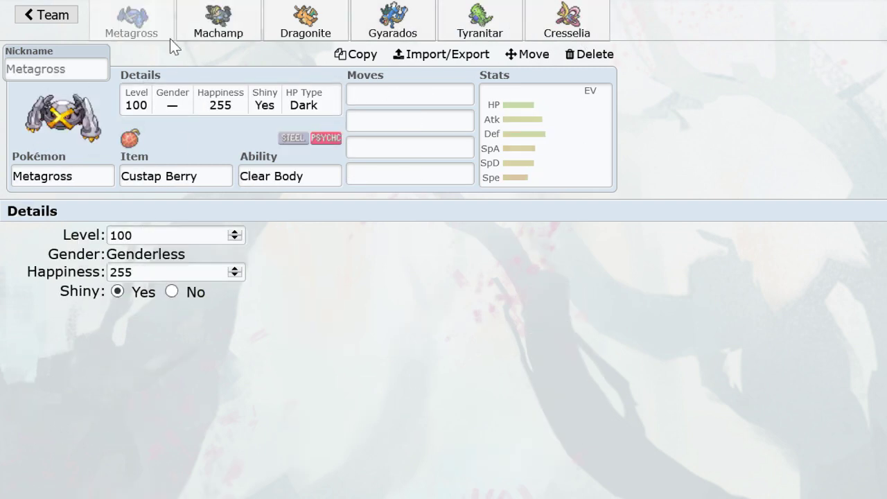
Give Metagross the moves Stealth Rock and Explosion.
{"action": "left_click", "coordinate": [392, 95]}
{"action": "type", "text": "steal"}
{"action": "key", "text": "Return"}
{"action": "type", "text": "explo"}
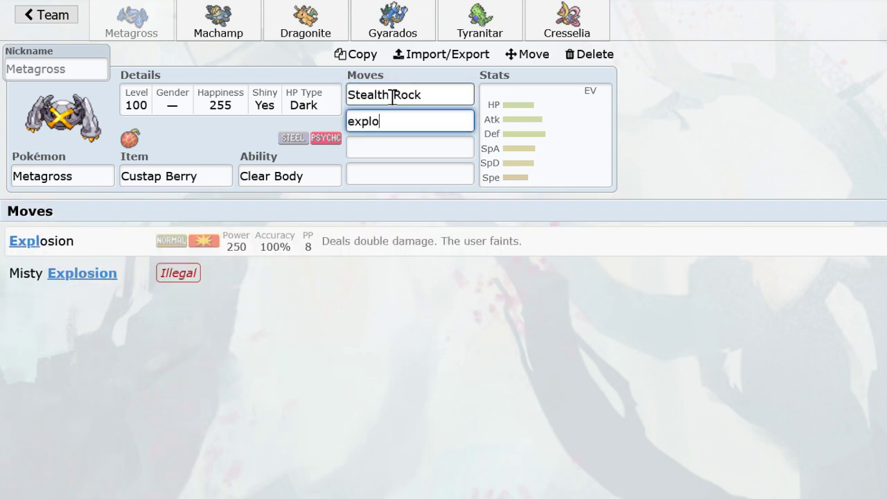
{"action": "key", "text": "Return"}
Make Machamp, Dragonite, Gyarados and Tyranitar shiny, and return to Cresselia's details.
{"action": "left_click", "coordinate": [208, 25]}
{"action": "left_click", "coordinate": [202, 105]}
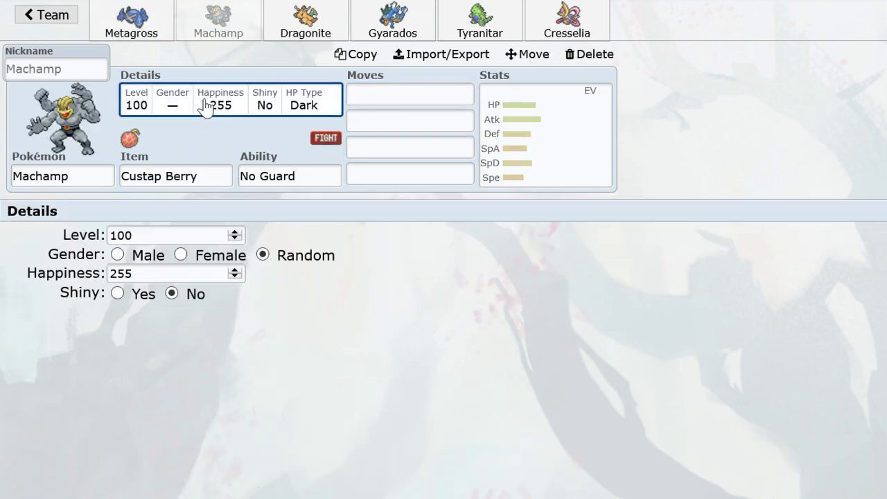
{"action": "left_click", "coordinate": [136, 297]}
{"action": "left_click", "coordinate": [305, 21]}
{"action": "left_click", "coordinate": [117, 294]}
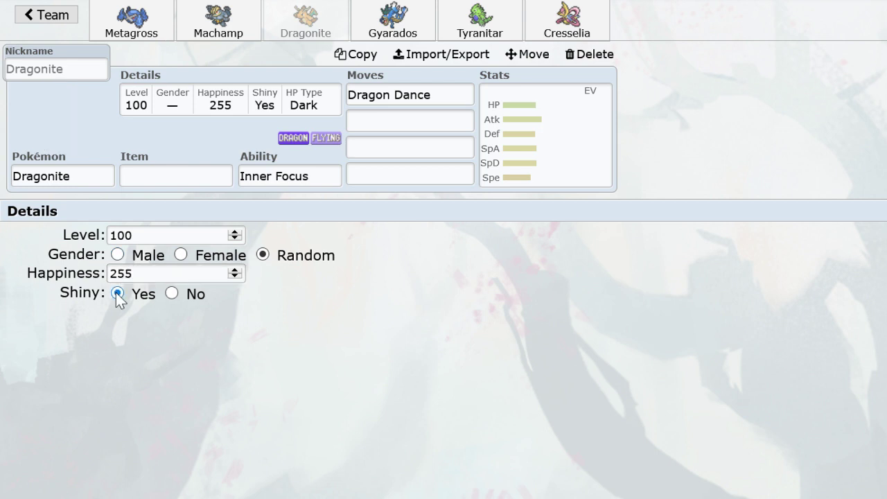
{"action": "left_click", "coordinate": [386, 16]}
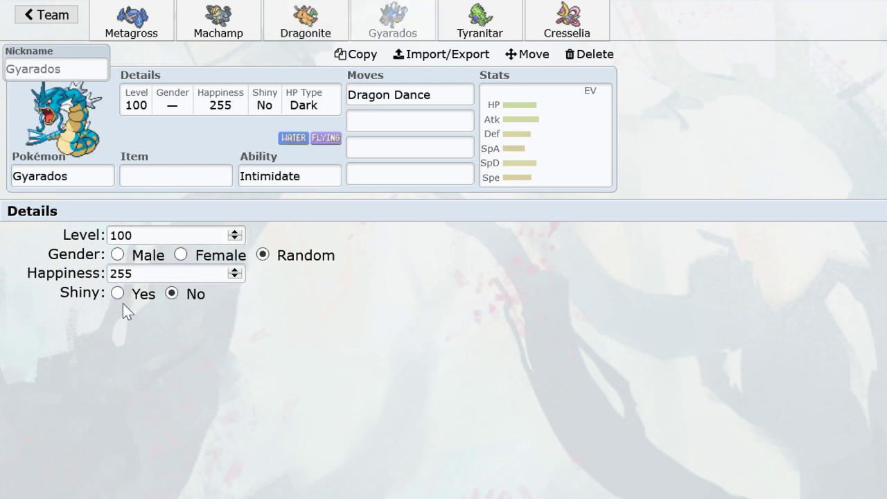
{"action": "left_click", "coordinate": [438, 27]}
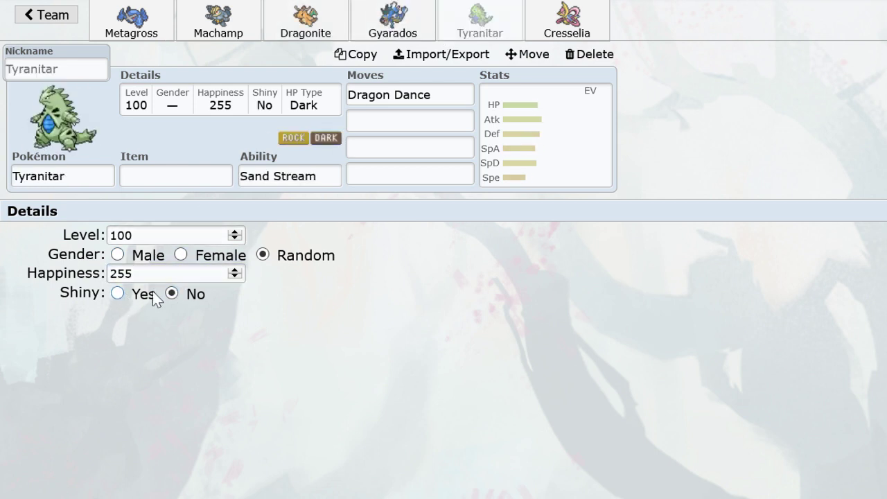
{"action": "left_click", "coordinate": [151, 293]}
{"action": "left_click", "coordinate": [579, 31]}
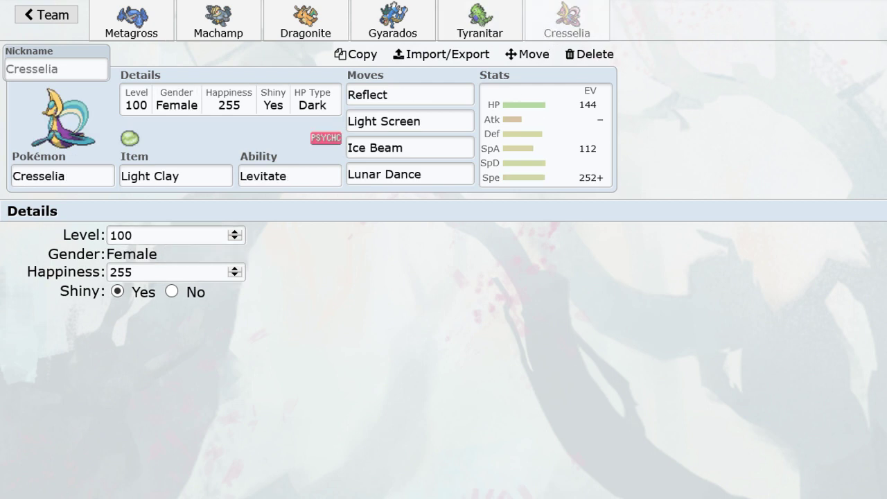
Look over the Gyarados, Dragonite, Tyranitar, Cresselia and Metagross entries of the team.
{"action": "left_click", "coordinate": [393, 20]}
{"action": "left_click", "coordinate": [298, 28]}
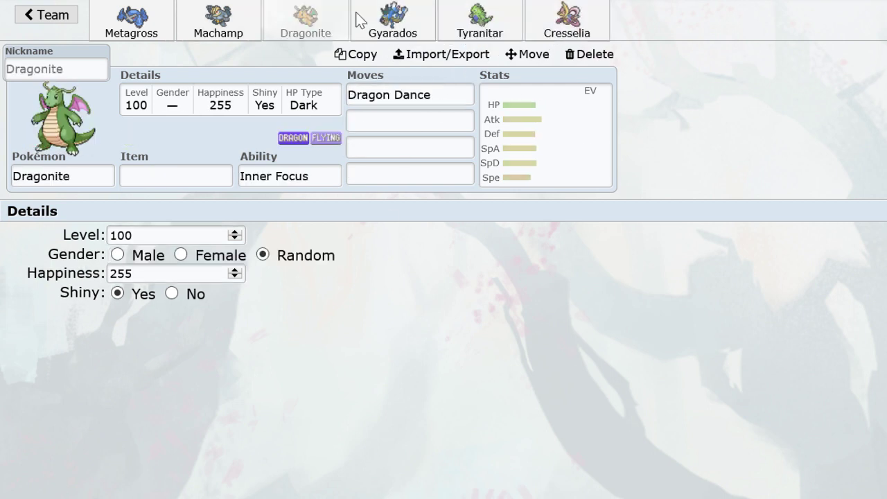
{"action": "left_click", "coordinate": [494, 20]}
{"action": "left_click", "coordinate": [567, 21]}
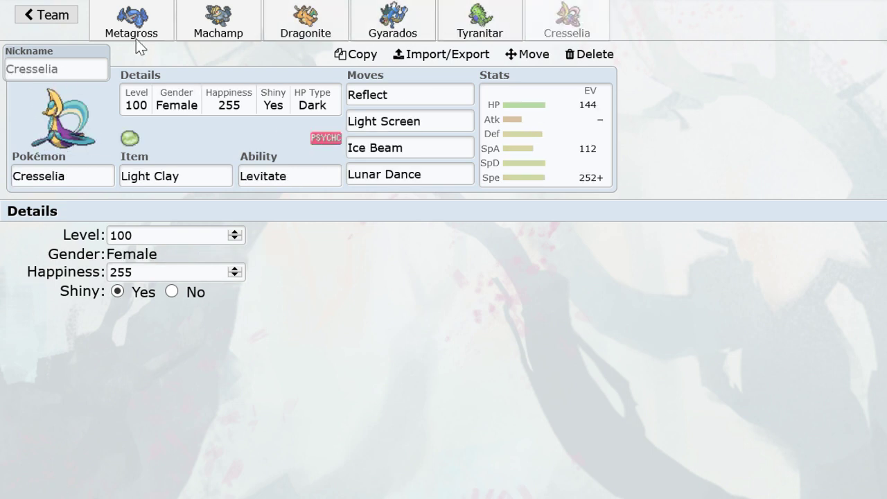
{"action": "left_click", "coordinate": [126, 26]}
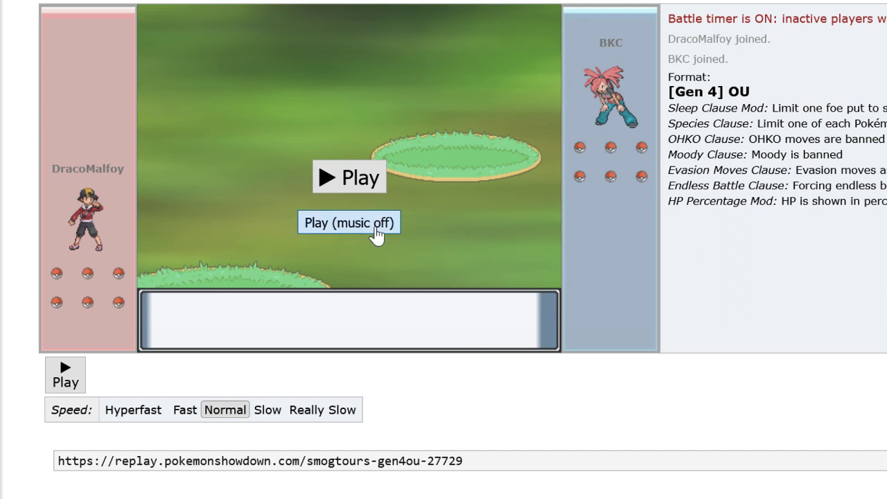
Play replay smogtours-gen4ou-27729 without music at fast speed, skipping ahead turn by turn past turn 10.
{"action": "left_click", "coordinate": [375, 227]}
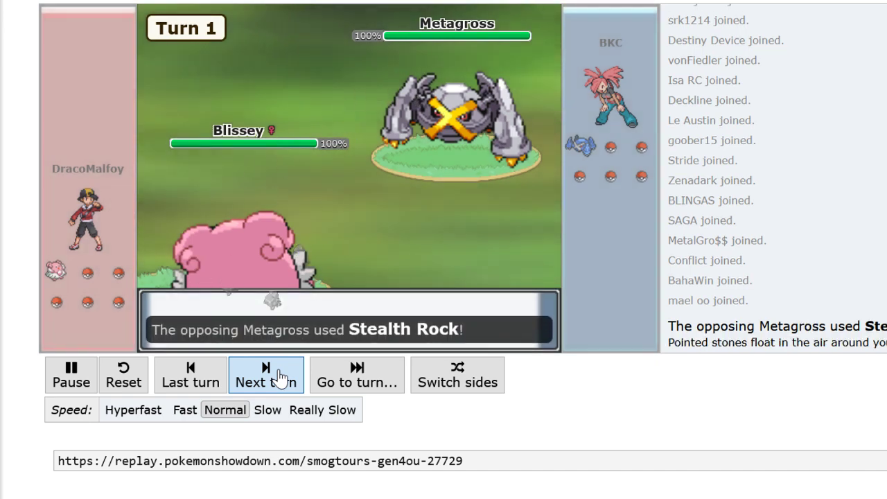
{"action": "left_click", "coordinate": [184, 410]}
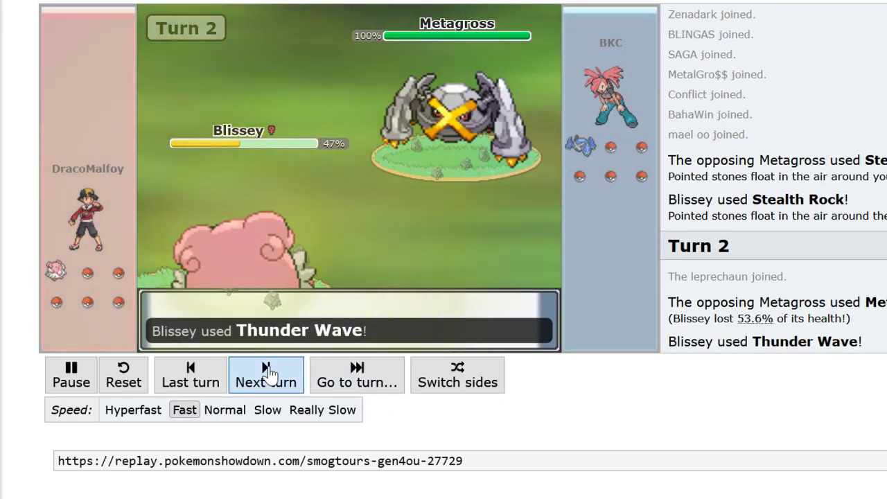
{"action": "left_click", "coordinate": [268, 374]}
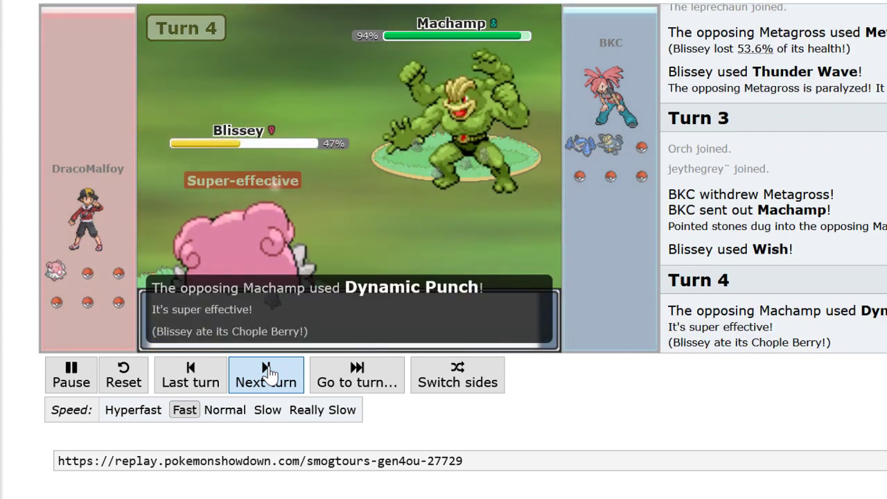
{"action": "left_click", "coordinate": [269, 374]}
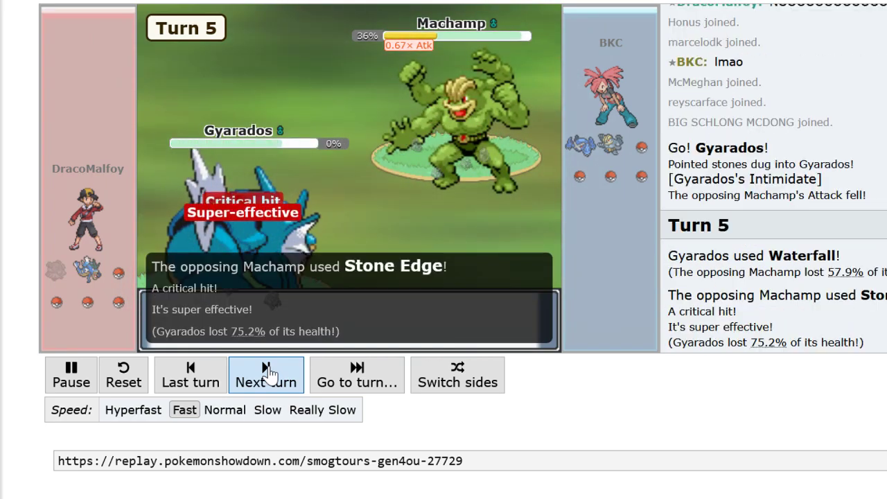
{"action": "left_click", "coordinate": [269, 374]}
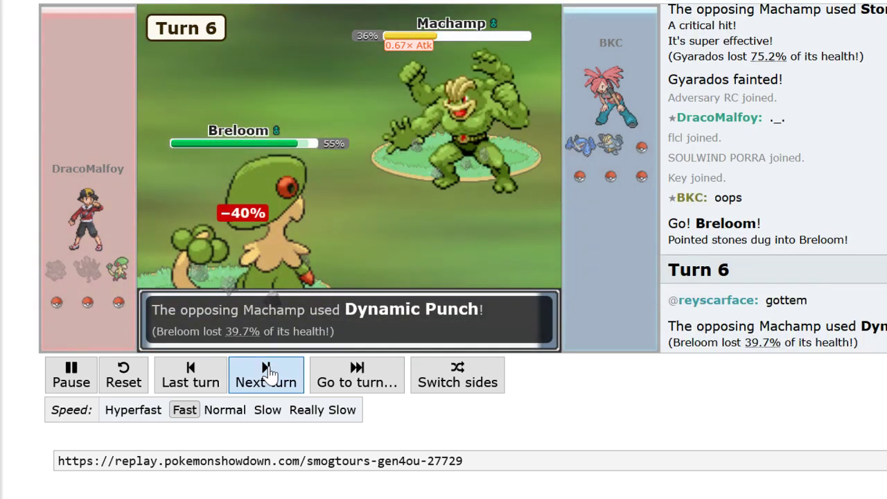
{"action": "left_click", "coordinate": [269, 374]}
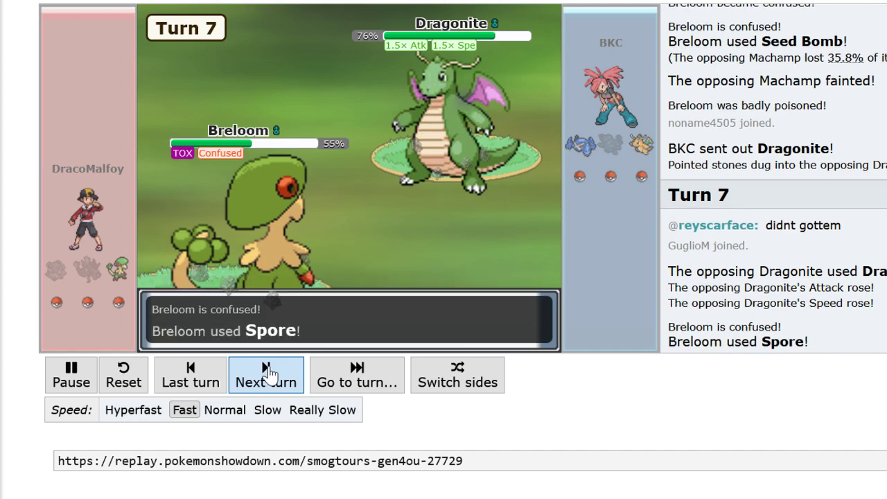
{"action": "left_click", "coordinate": [269, 375]}
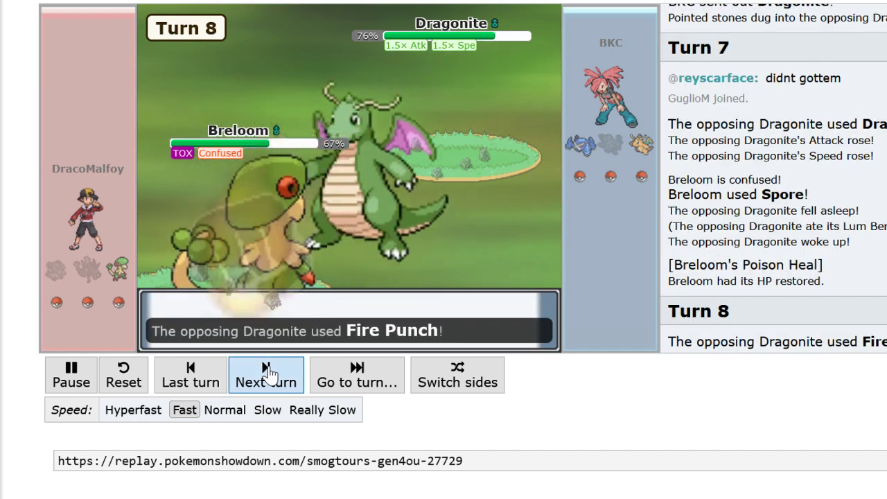
{"action": "left_click", "coordinate": [269, 374]}
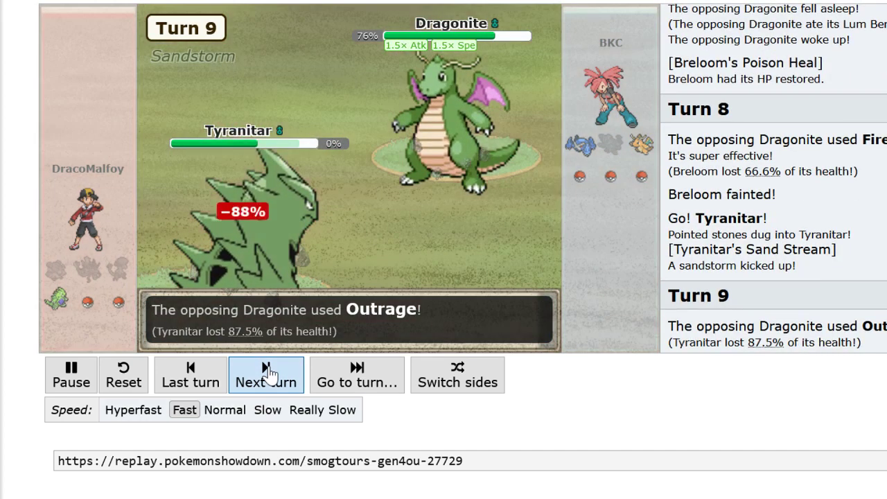
{"action": "left_click", "coordinate": [269, 374]}
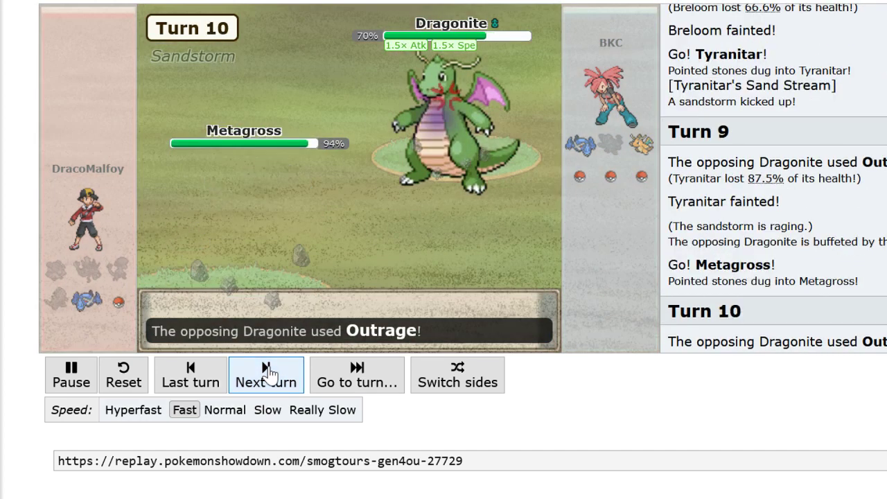
{"action": "left_click", "coordinate": [269, 374]}
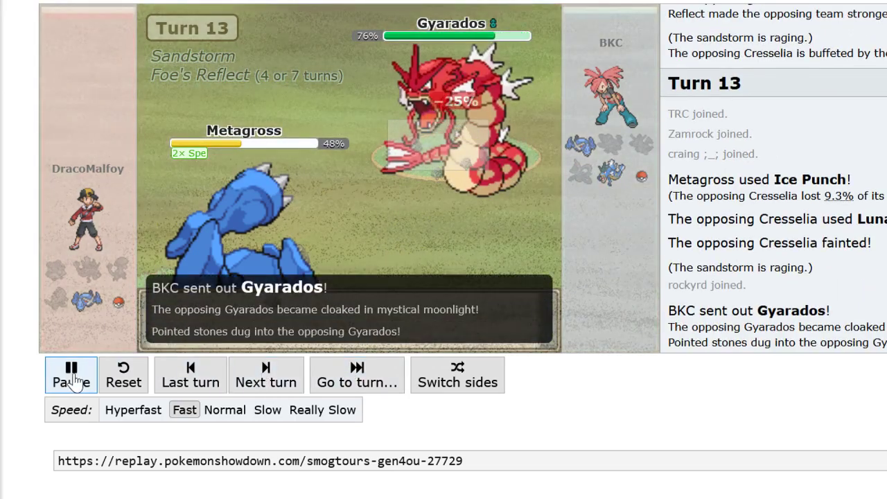
Briefly pause and resume the replay at turn 13, and advance turn by turn to the battle's end at turn 19.
{"action": "left_click", "coordinate": [72, 374]}
{"action": "left_click", "coordinate": [69, 374]}
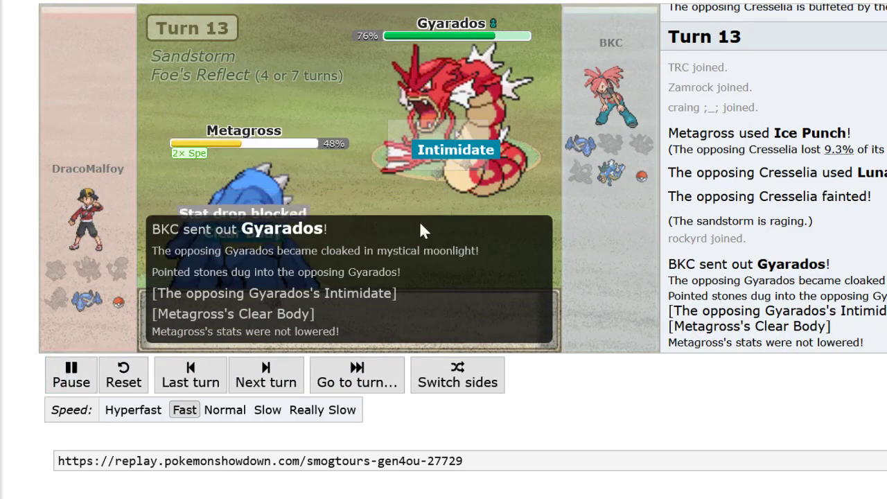
{"action": "left_click", "coordinate": [270, 367]}
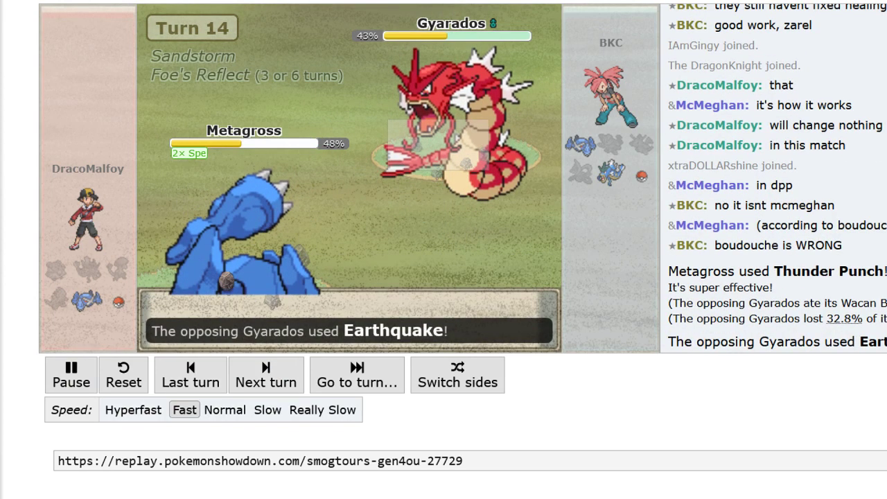
{"action": "scroll", "coordinate": [470, 440], "scroll_direction": "down", "scroll_amount": 2}
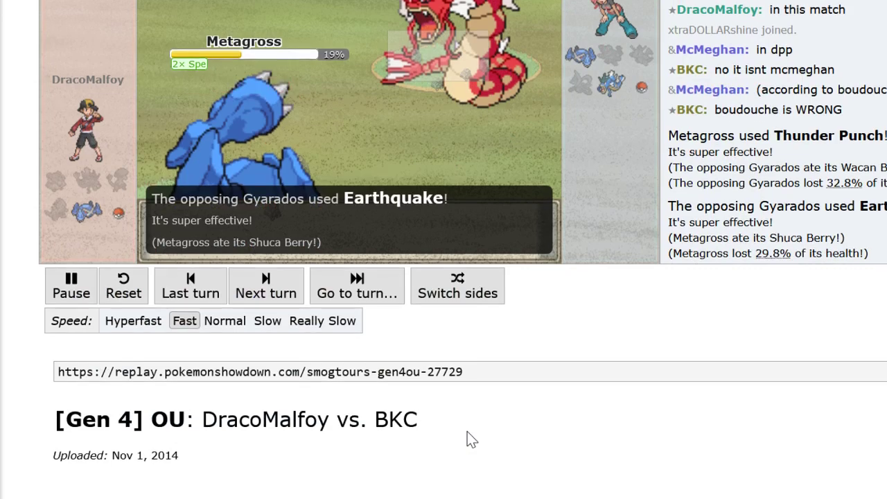
{"action": "scroll", "coordinate": [469, 440], "scroll_direction": "up", "scroll_amount": 2}
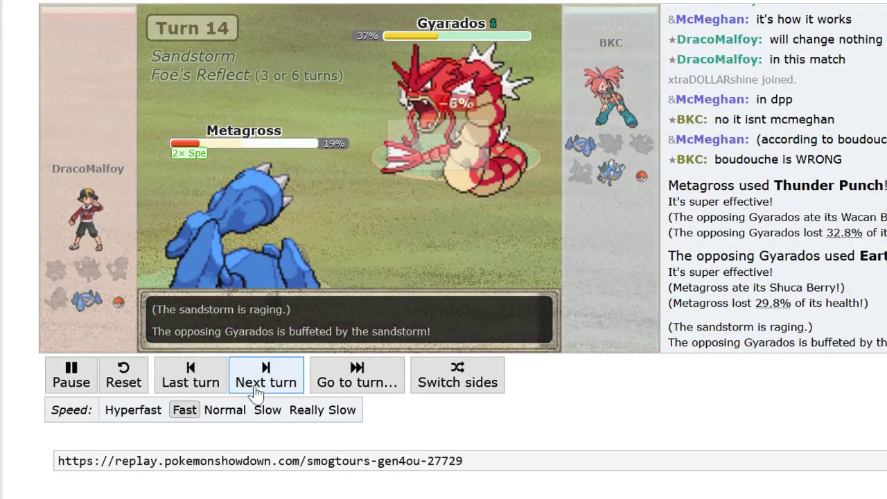
{"action": "left_click", "coordinate": [259, 390]}
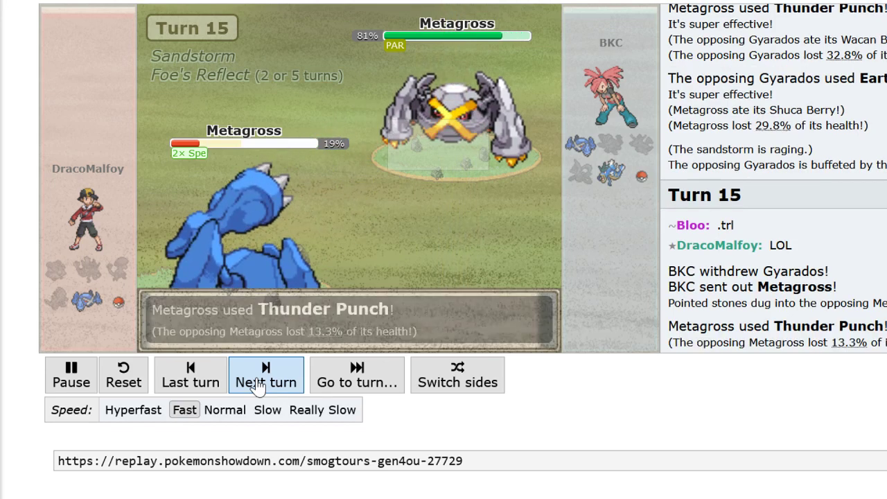
{"action": "left_click", "coordinate": [258, 388]}
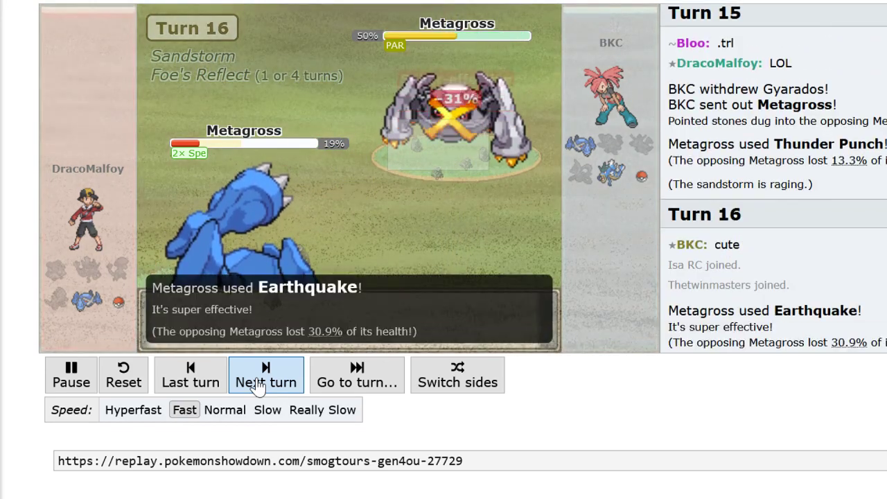
{"action": "left_click", "coordinate": [258, 389]}
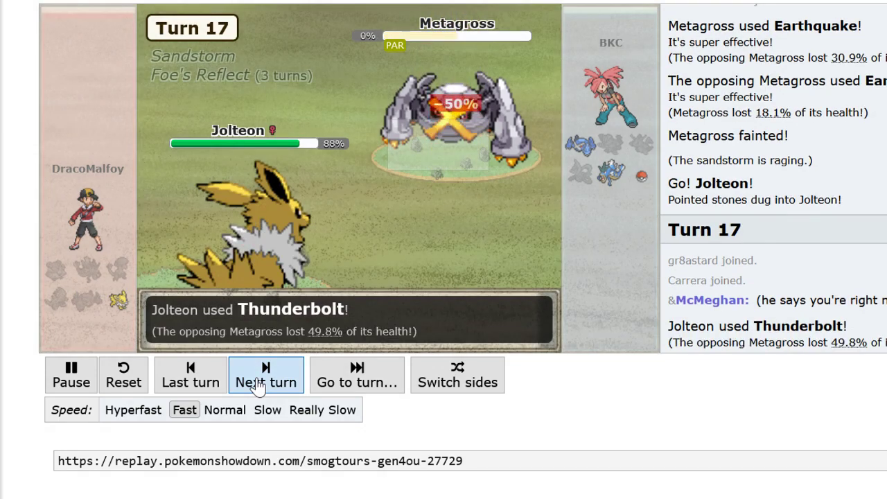
{"action": "left_click", "coordinate": [258, 389]}
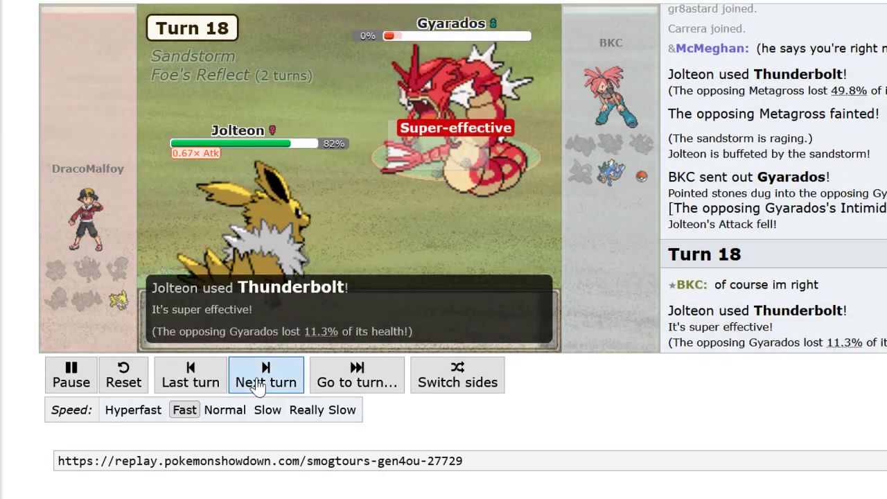
{"action": "left_click", "coordinate": [258, 388]}
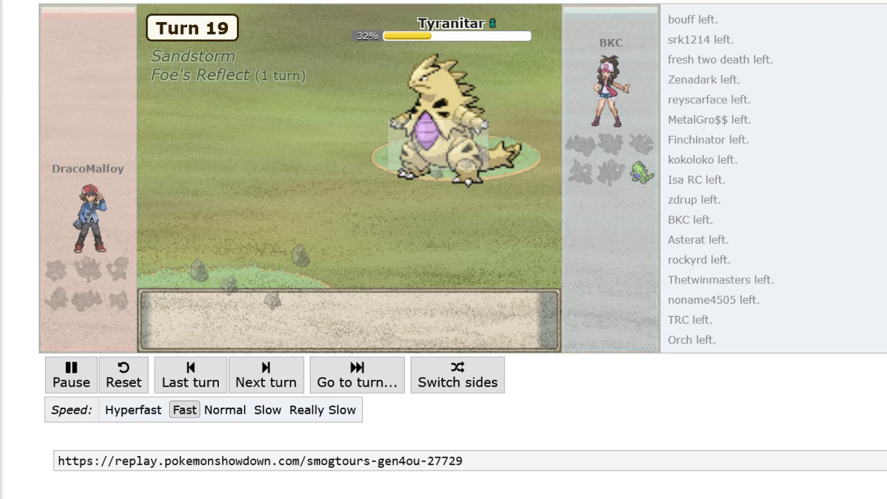
Reload replay smogtours-gen4ou-27729 and rewatch its early turns without music at fast speed, skipping turn by turn.
{"action": "key", "text": "F5"}
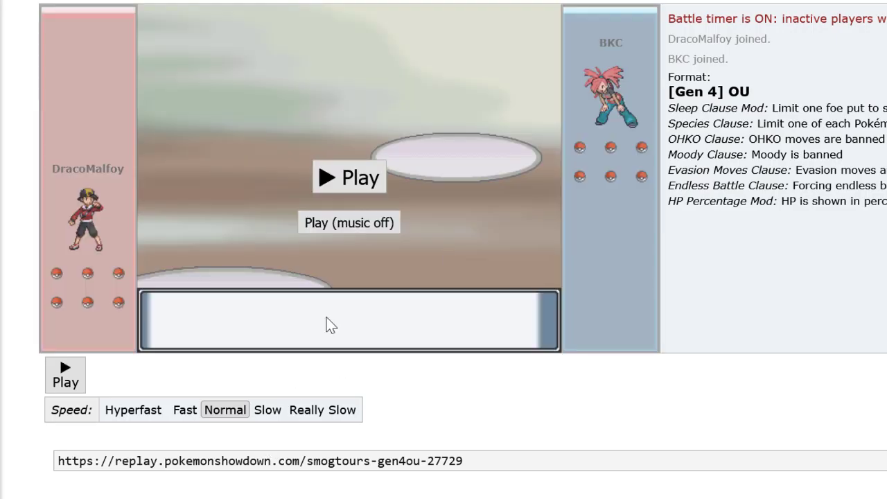
{"action": "left_click", "coordinate": [313, 223]}
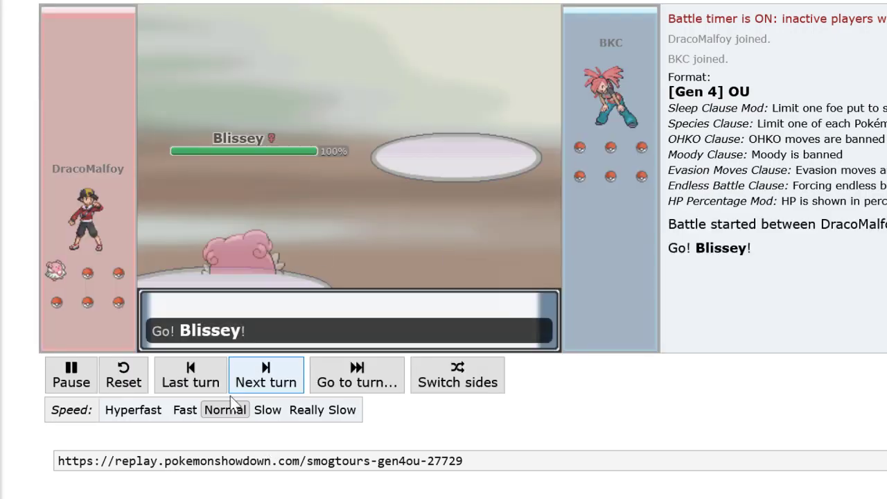
{"action": "left_click", "coordinate": [185, 410]}
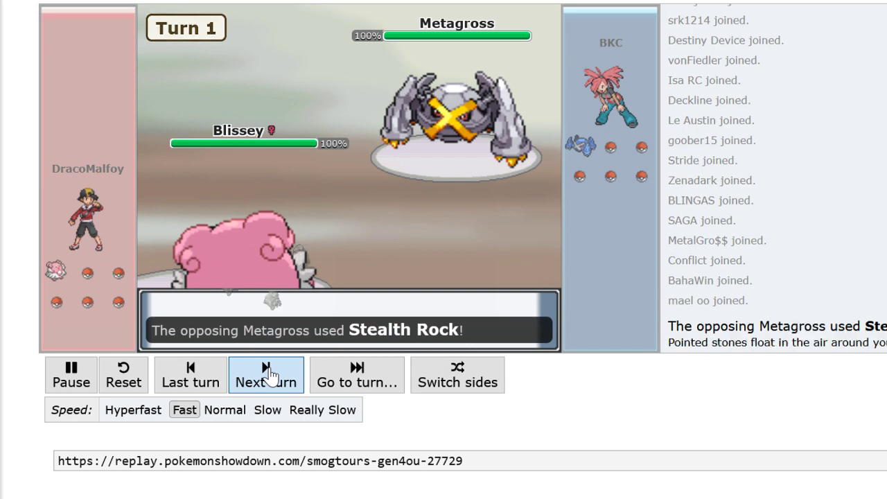
{"action": "left_click", "coordinate": [269, 374]}
{"action": "left_click", "coordinate": [269, 374]}
{"action": "left_click", "coordinate": [268, 374]}
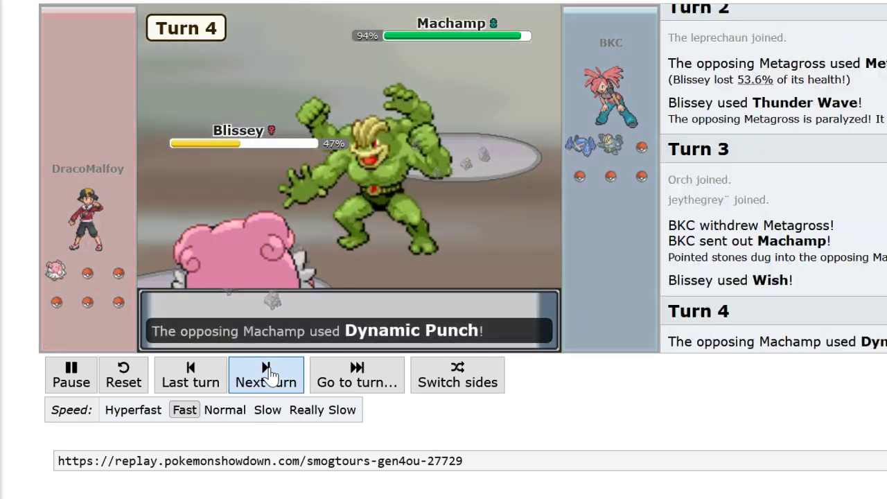
{"action": "left_click", "coordinate": [268, 375]}
{"action": "left_click", "coordinate": [267, 374]}
{"action": "left_click", "coordinate": [267, 374]}
{"action": "left_click", "coordinate": [268, 374]}
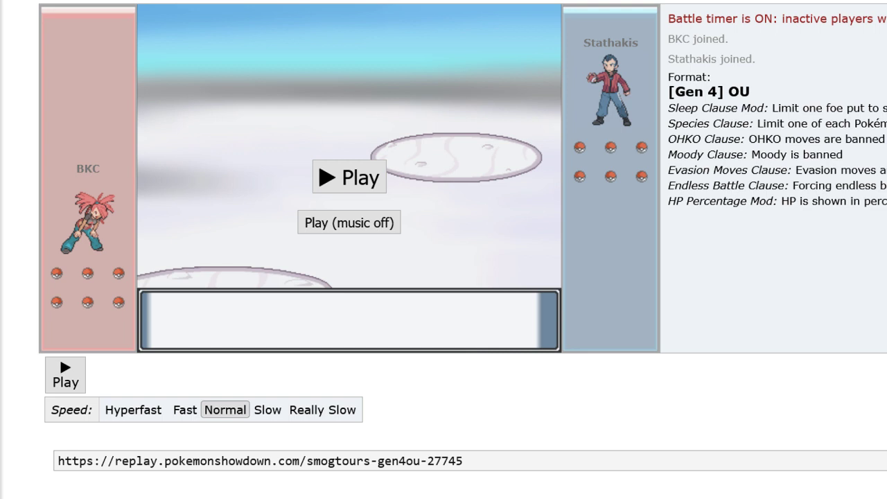
Play replay smogtours-gen4ou-27745 at fast speed and view Machamp's battle details around turn 13.
{"action": "left_click", "coordinate": [362, 187]}
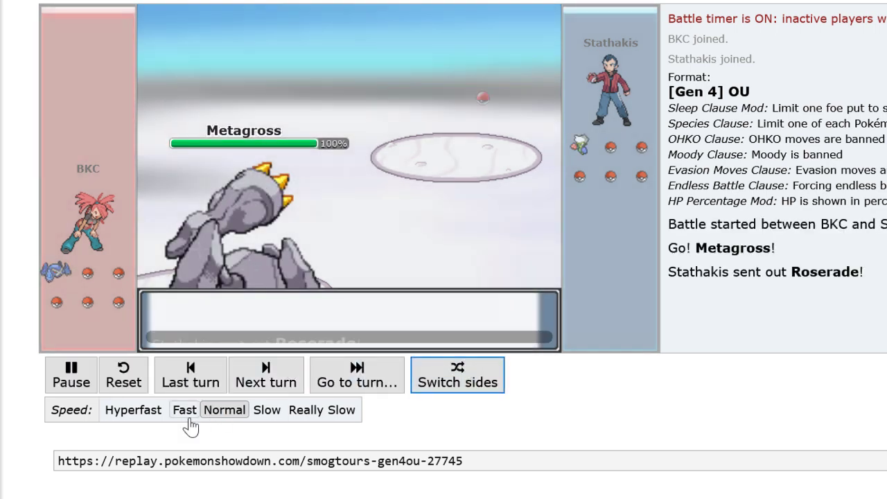
{"action": "left_click", "coordinate": [186, 409]}
{"action": "left_click", "coordinate": [267, 371]}
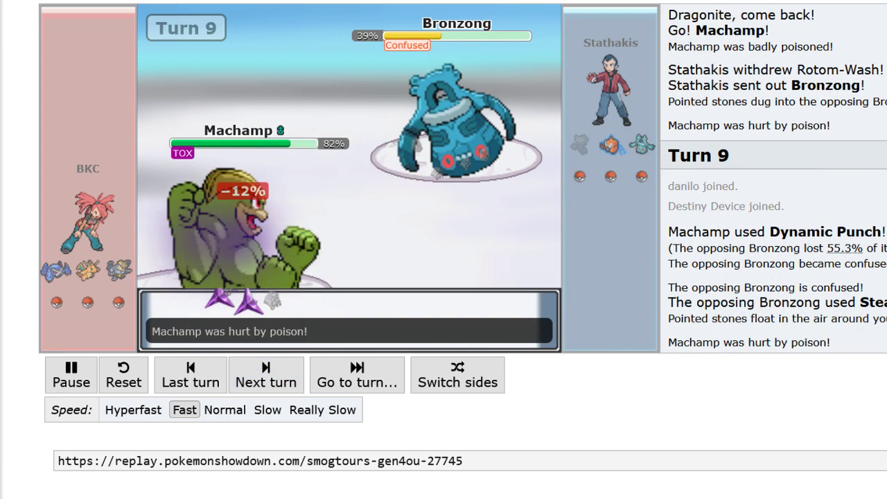
{"action": "mouse_move", "coordinate": [260, 336]}
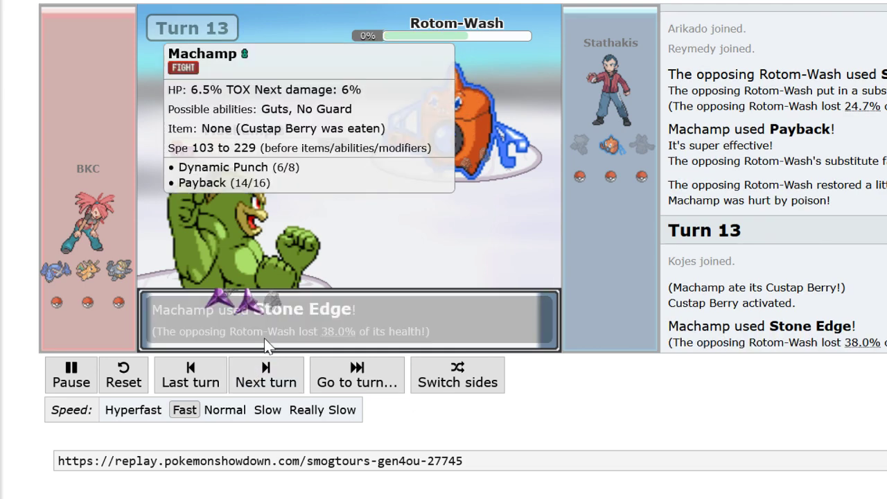
Advance the replay from turn 13 to turn 20, reviewing the Cresselia, Metagross and Gyarados turns.
{"action": "left_click", "coordinate": [266, 375]}
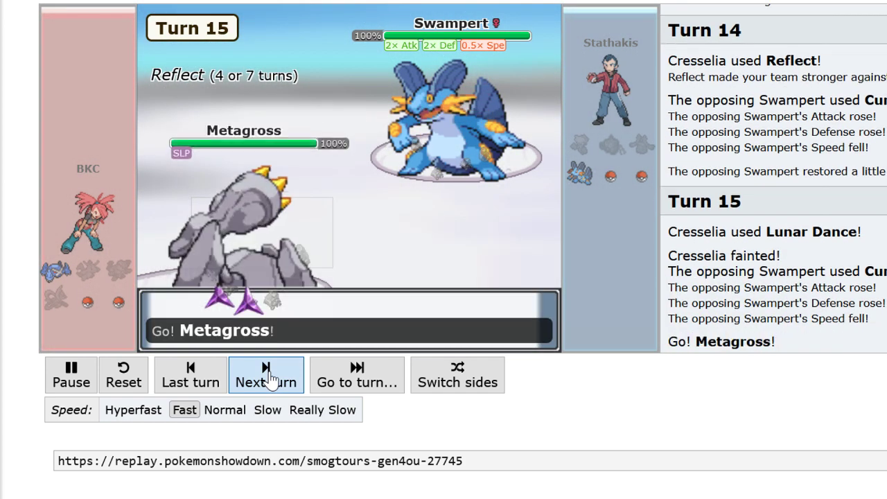
{"action": "mouse_move", "coordinate": [253, 286]}
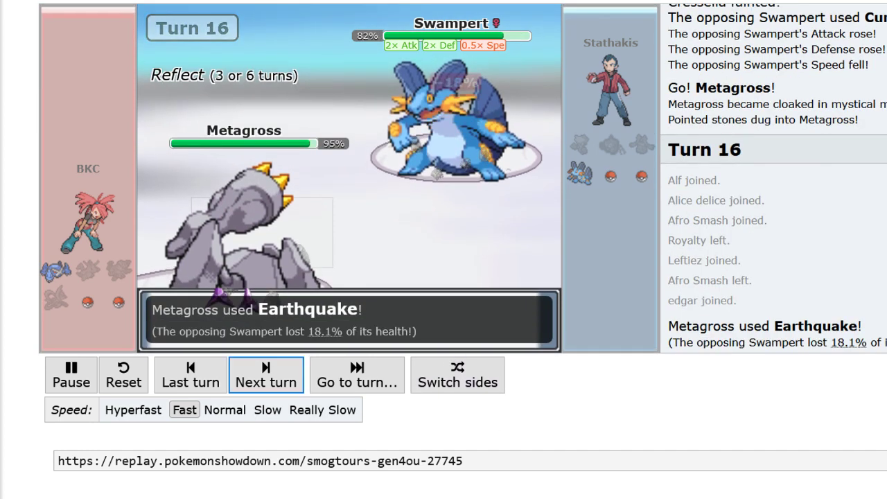
{"action": "left_click", "coordinate": [266, 373]}
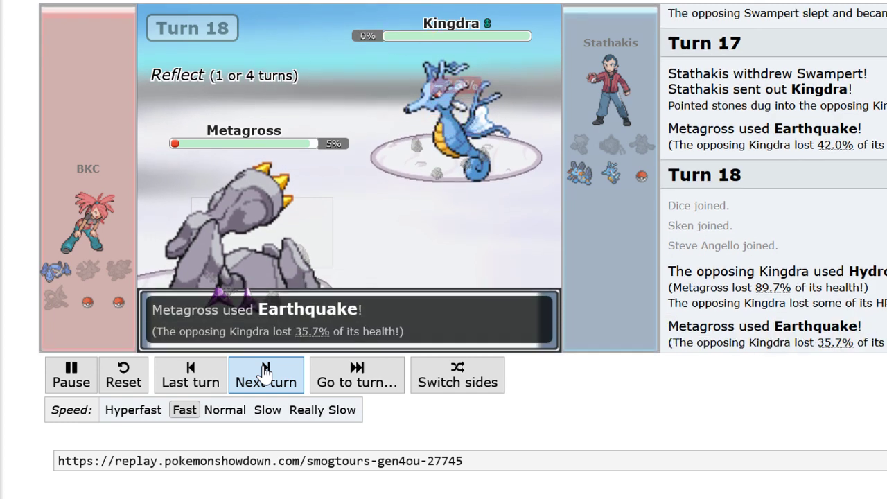
{"action": "left_click", "coordinate": [265, 372]}
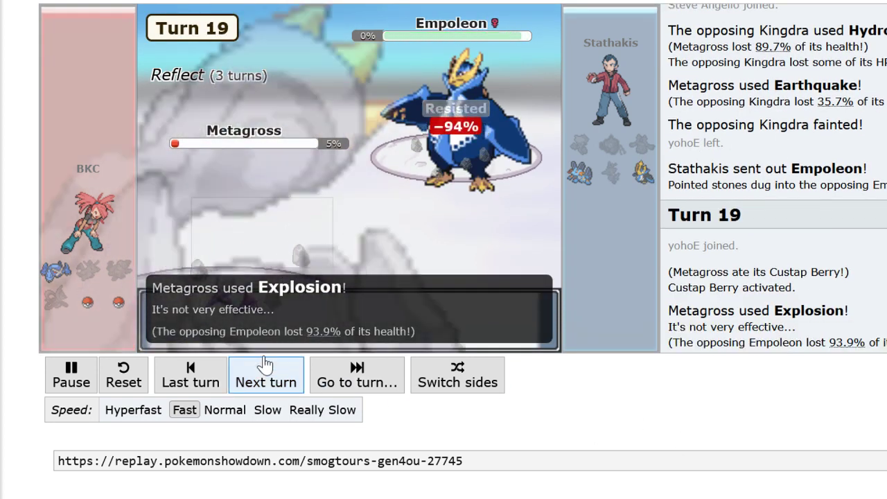
{"action": "left_click", "coordinate": [265, 375]}
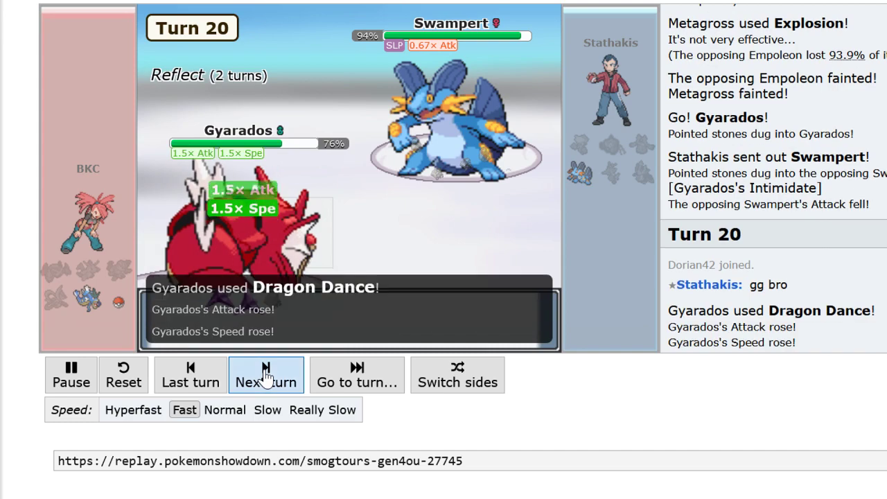
Advance the replay turn by turn from turn 20 past turn 22, reviewing Gyarados against Swampert.
{"action": "left_click", "coordinate": [265, 375]}
{"action": "left_click", "coordinate": [265, 374]}
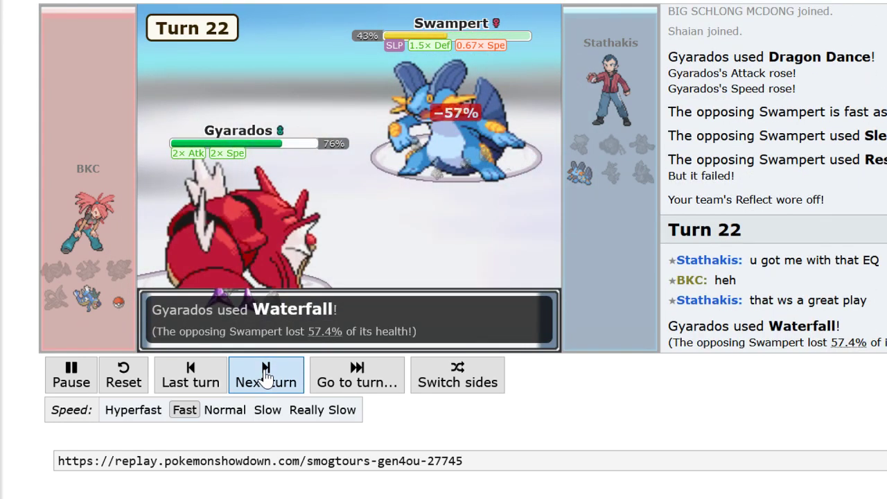
{"action": "left_click", "coordinate": [266, 375]}
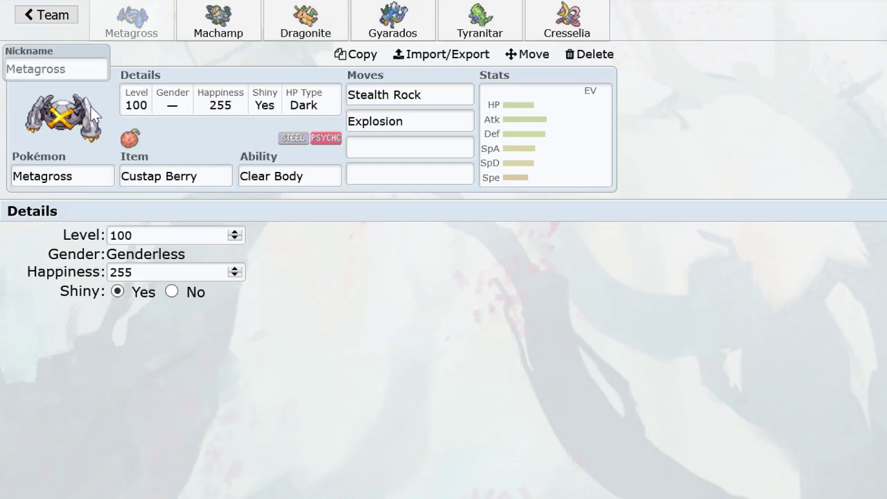
Return to the team overview and delete all six Pokémon from the [Gen 4] OU team.
{"action": "left_click", "coordinate": [45, 16]}
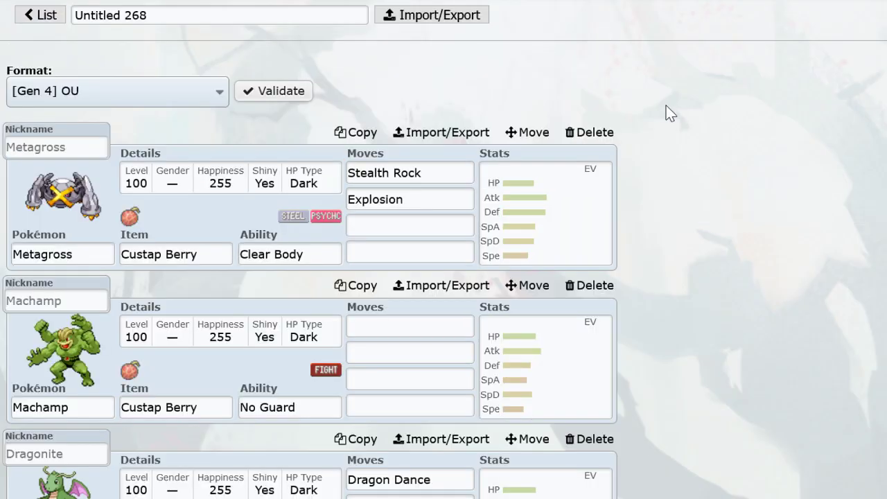
{"action": "left_click", "coordinate": [586, 134]}
{"action": "left_click", "coordinate": [588, 171]}
{"action": "left_click", "coordinate": [588, 171]}
{"action": "left_click", "coordinate": [588, 170]}
{"action": "left_click", "coordinate": [588, 170]}
{"action": "left_click", "coordinate": [588, 170]}
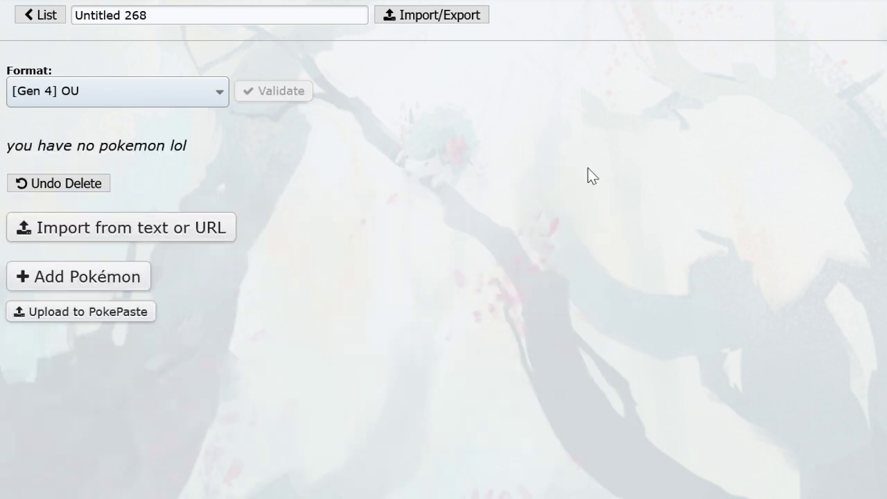
Add Roserade to the empty team and set its gender to Female.
{"action": "left_click", "coordinate": [92, 283]}
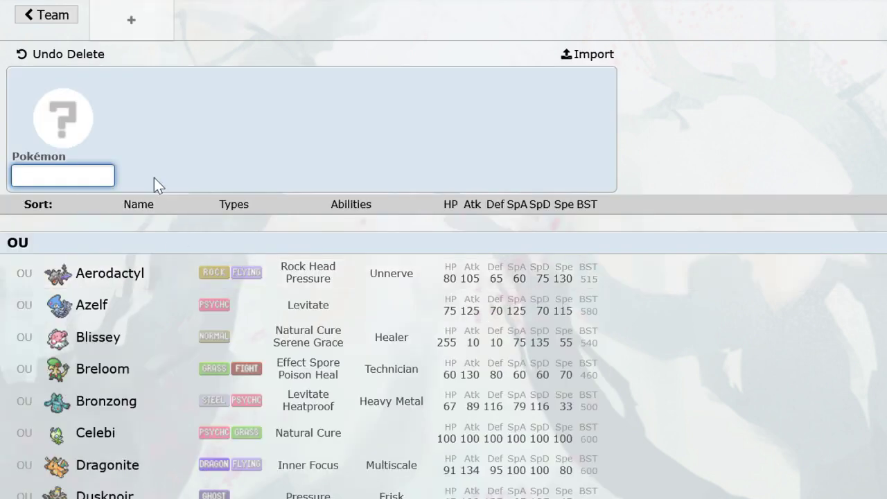
{"action": "type", "text": "ros"}
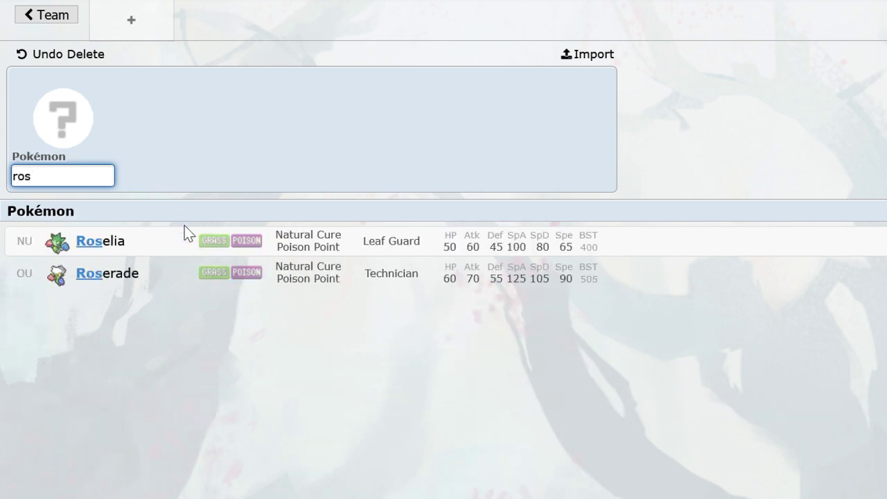
{"action": "left_click", "coordinate": [184, 276]}
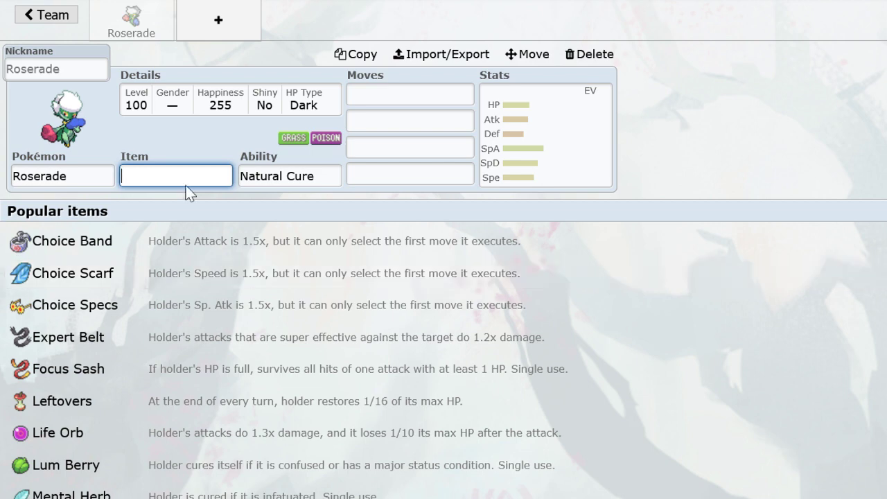
{"action": "left_click", "coordinate": [172, 114]}
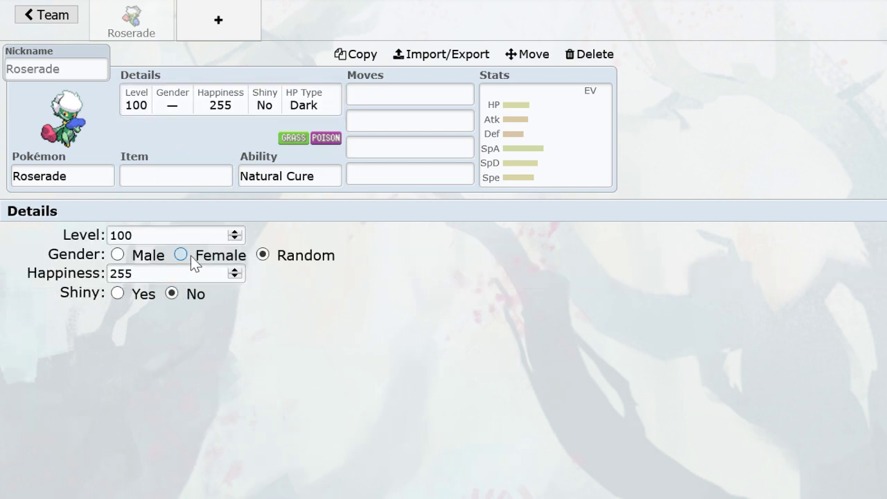
{"action": "left_click", "coordinate": [190, 256]}
Give Roserade a Focus Sash as its held item.
{"action": "left_click", "coordinate": [193, 170]}
{"action": "type", "text": "foccus"}
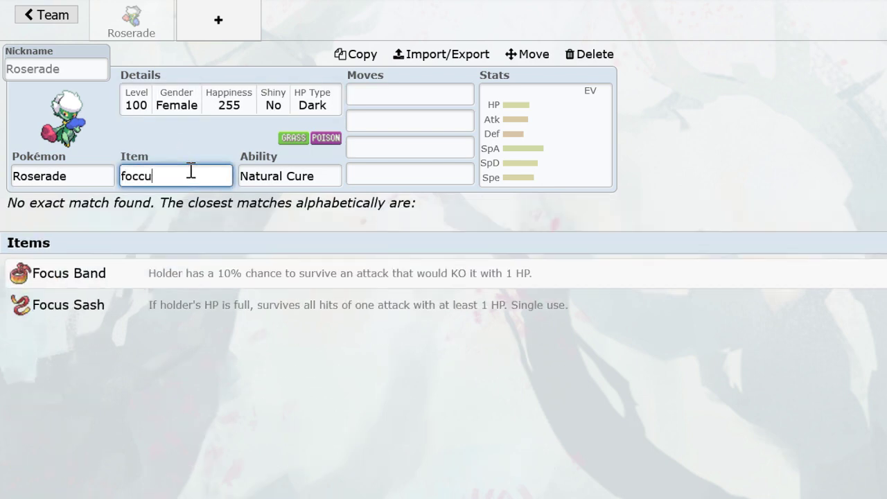
{"action": "key", "text": "BackSpace"}
{"action": "key", "text": "BackSpace"}
{"action": "type", "text": "ussash"}
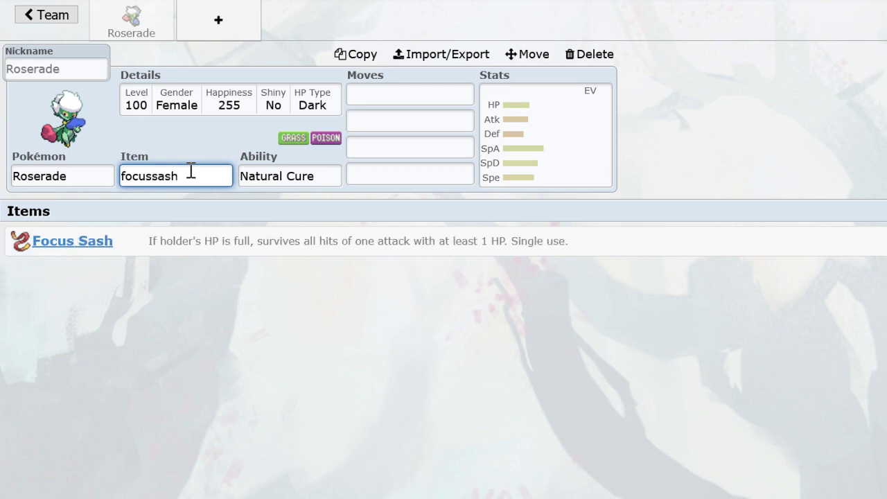
{"action": "key", "text": "Return"}
Give Roserade Spikes, Toxic Spikes, Energy Ball and Hidden Power Fire, and apply the suggested 252 SpA / 4 SpD / 252 Spe spread (+Spe, -Atk).
{"action": "type", "text": "spikes"}
{"action": "key", "text": "Return"}
{"action": "type", "text": "toxicsp"}
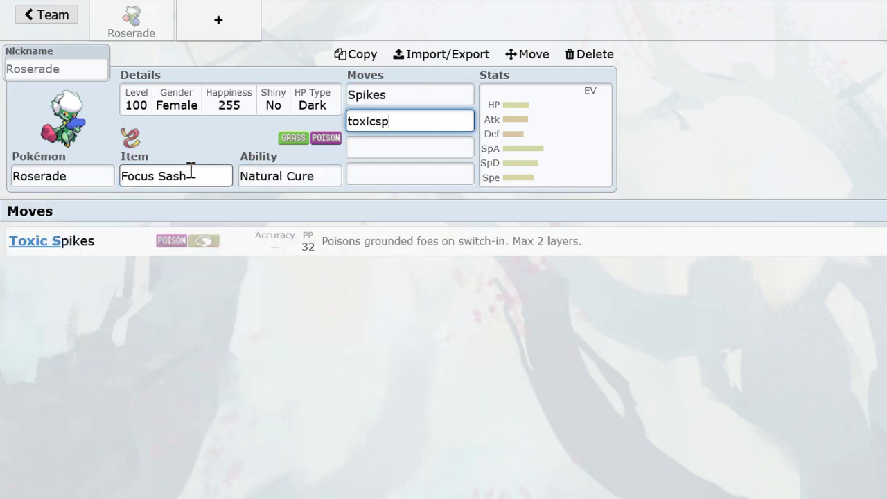
{"action": "key", "text": "Return"}
{"action": "type", "text": "ene"}
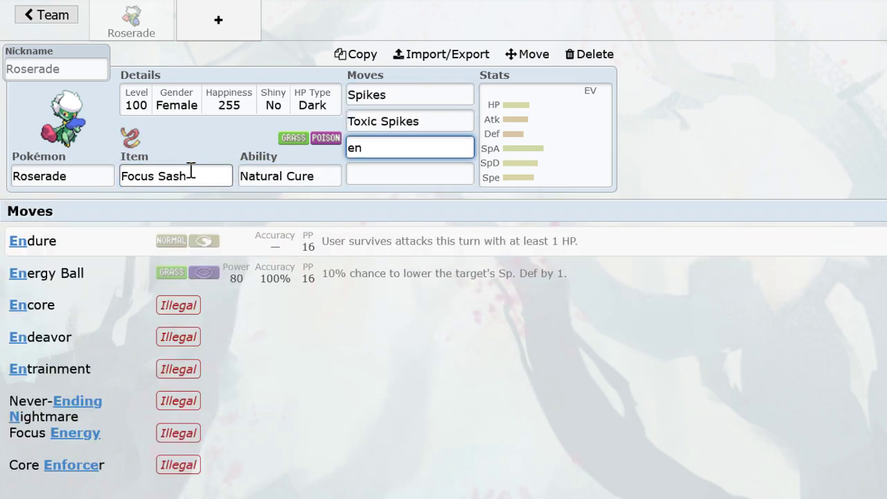
{"action": "left_click", "coordinate": [310, 231]}
{"action": "type", "text": "h"}
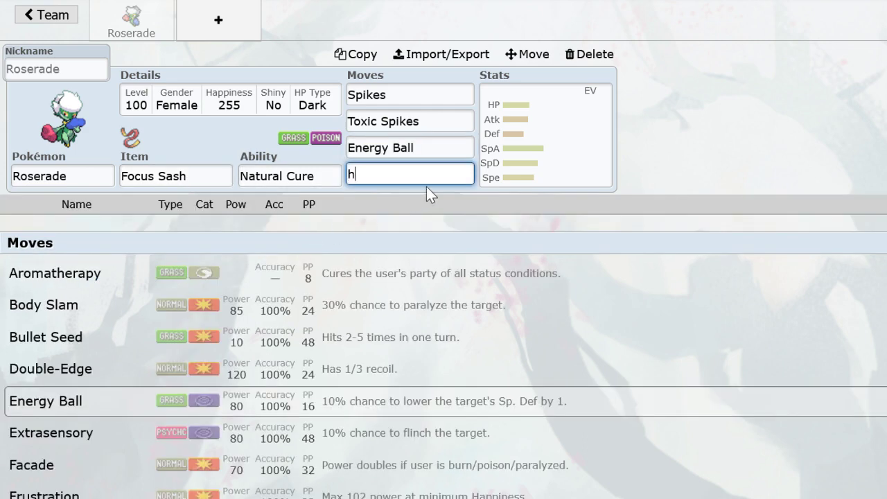
{"action": "type", "text": "iddenpow"}
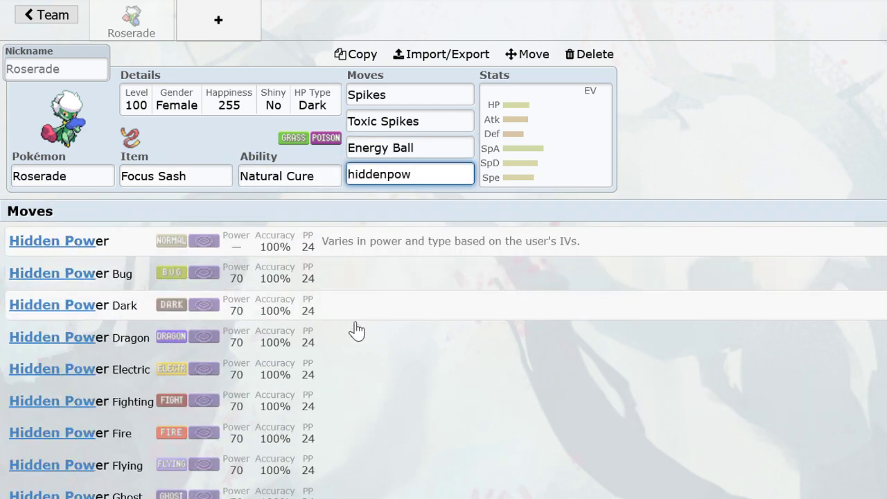
{"action": "scroll", "coordinate": [347, 340], "scroll_direction": "down", "scroll_amount": 1}
{"action": "left_click", "coordinate": [307, 388]}
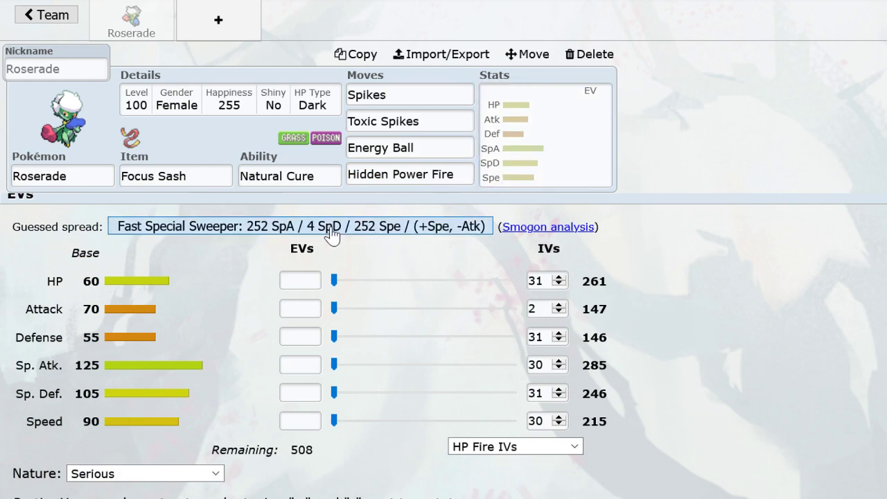
{"action": "left_click", "coordinate": [271, 228]}
Add Bronzong as the second team member and give it an Iron Ball.
{"action": "left_click", "coordinate": [219, 21]}
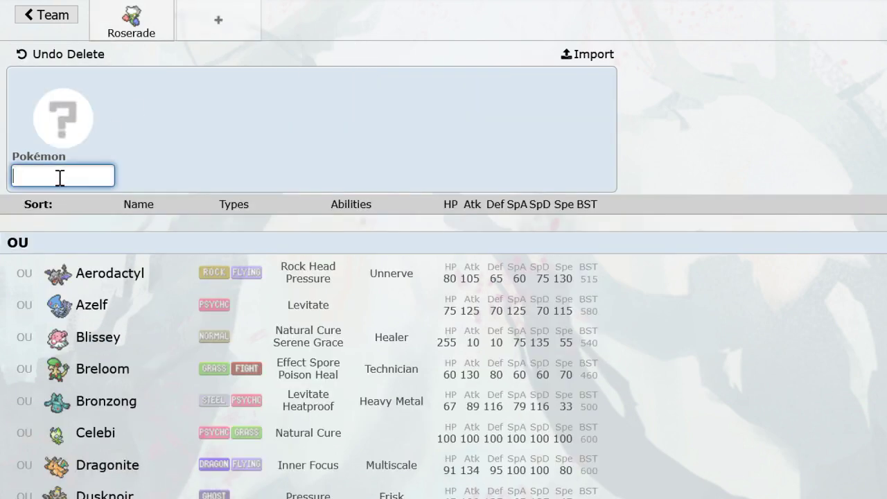
{"action": "type", "text": "bronzong"}
{"action": "key", "text": "Return"}
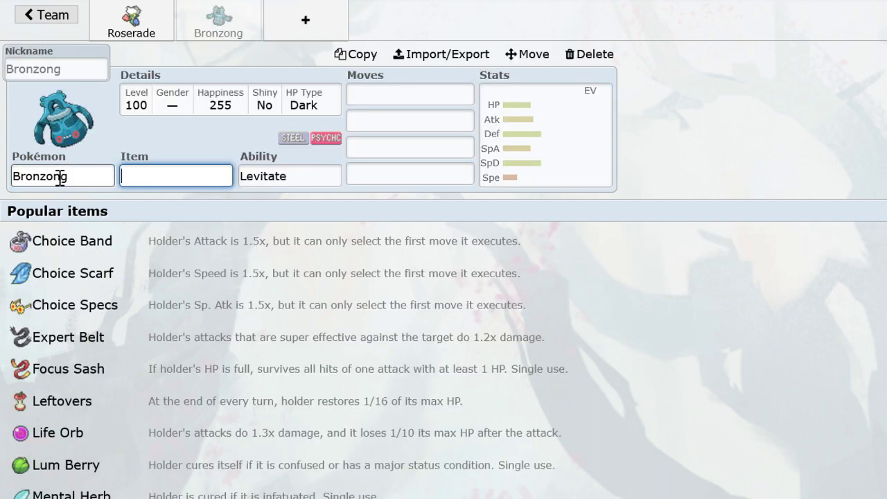
{"action": "type", "text": "t"}
{"action": "key", "text": "BackSpace"}
{"action": "type", "text": "iron"}
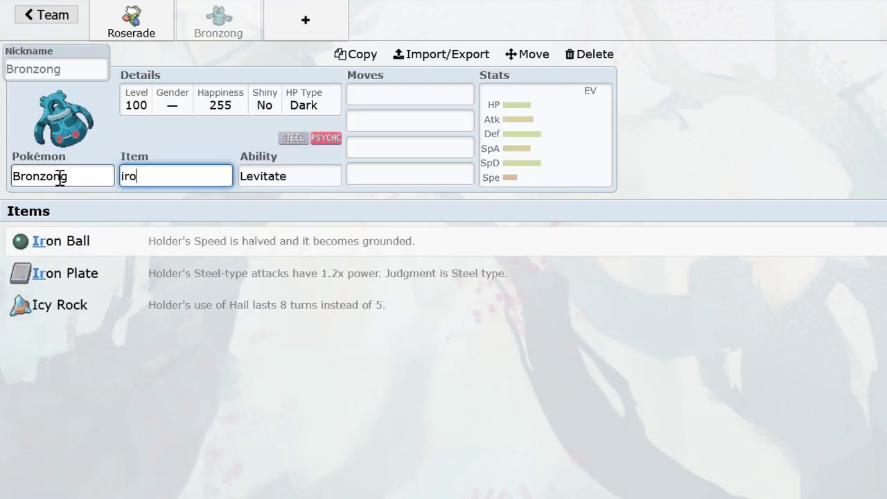
{"action": "left_click", "coordinate": [208, 244]}
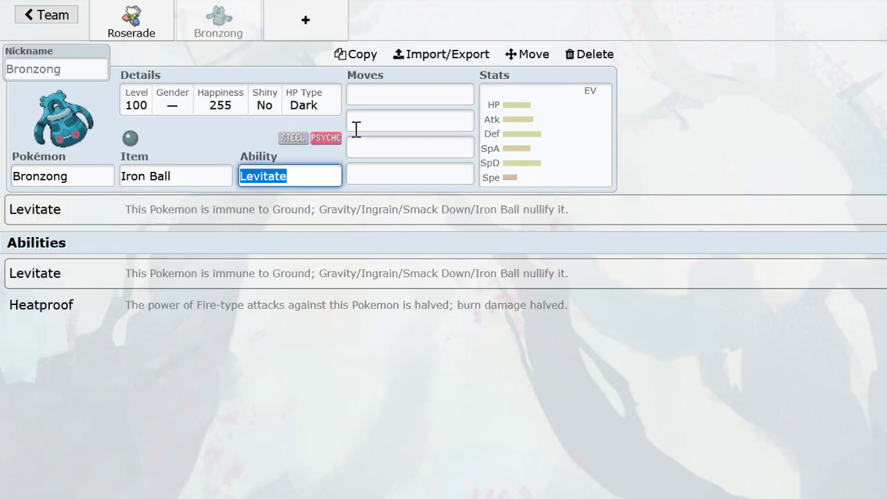
Set Bronzong's first two moves to Stealth Rock and Trick.
{"action": "left_click", "coordinate": [377, 103]}
{"action": "type", "text": "stealth"}
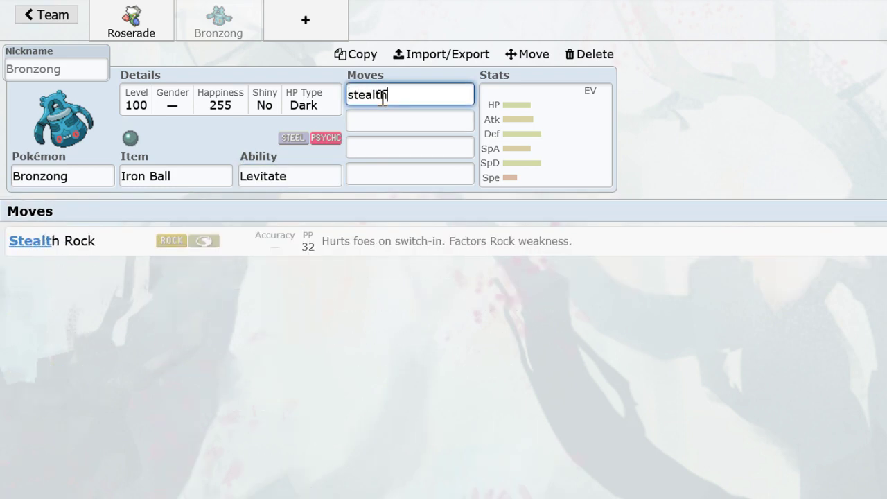
{"action": "key", "text": "Return"}
{"action": "type", "text": "iro"}
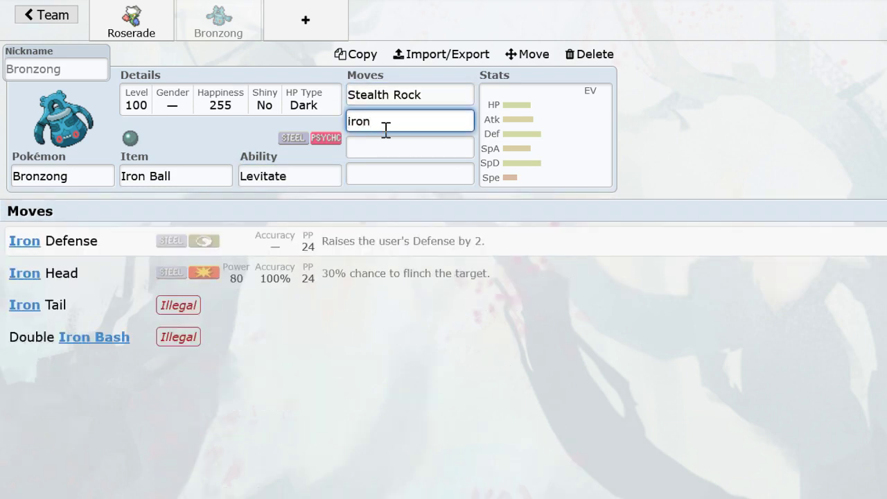
{"action": "type", "text": "n"}
{"action": "key", "text": "BackSpace"}
{"action": "key", "text": "BackSpace"}
{"action": "key", "text": "BackSpace"}
{"action": "key", "text": "BackSpace"}
{"action": "type", "text": "trick"}
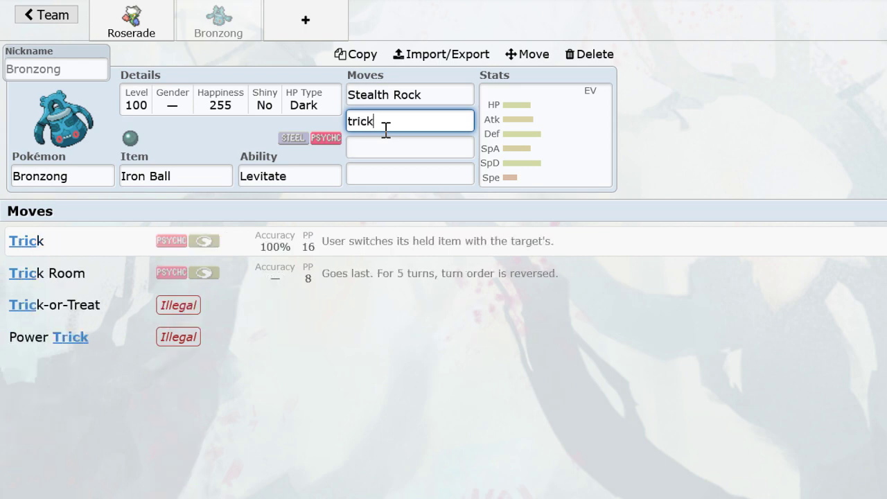
{"action": "key", "text": "Return"}
Complete Bronzong's moveset with Gyro Ball and Earthquake, and apply a 252 HP / 252+ Atk / 4 SpD spread.
{"action": "type", "text": "gy"}
{"action": "left_click", "coordinate": [335, 248]}
{"action": "type", "text": "ea"}
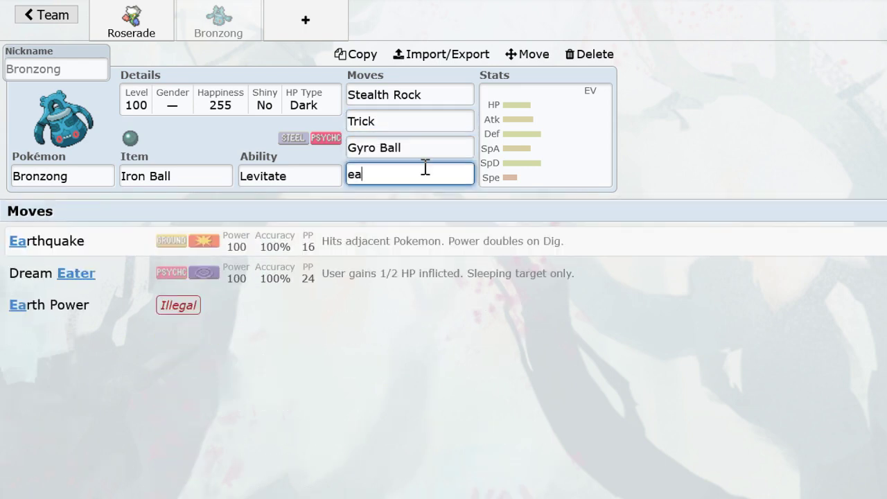
{"action": "key", "text": "Return"}
Examine the description of Bronzong's Levitate ability and its interaction with Iron Ball, and look over its fourth move.
{"action": "left_click", "coordinate": [317, 170]}
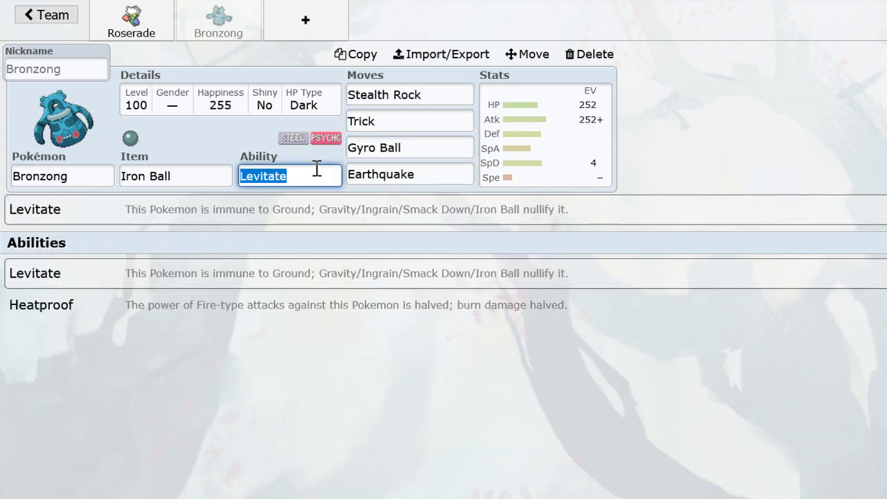
{"action": "left_click", "coordinate": [583, 157]}
{"action": "left_click", "coordinate": [326, 175]}
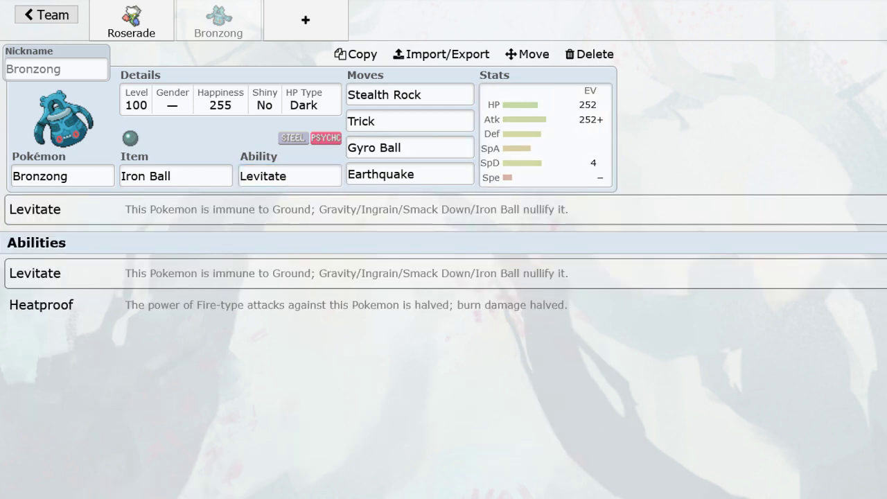
{"action": "left_click", "coordinate": [287, 176]}
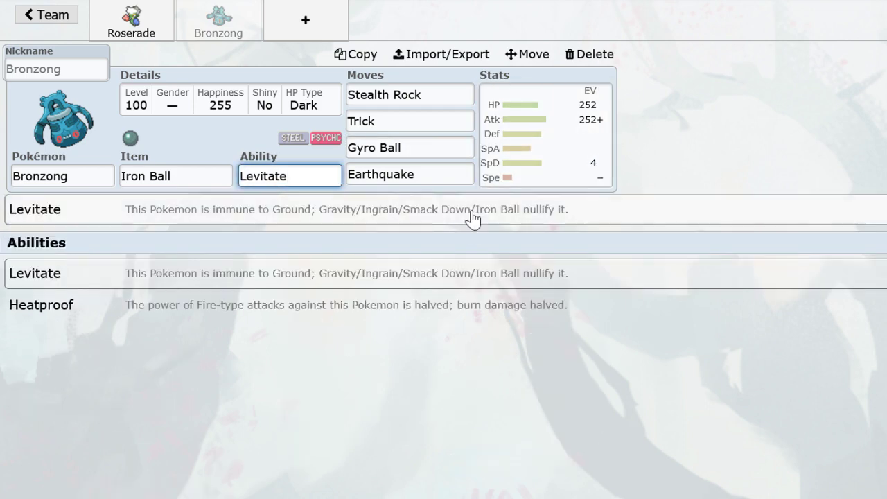
{"action": "left_click", "coordinate": [428, 164]}
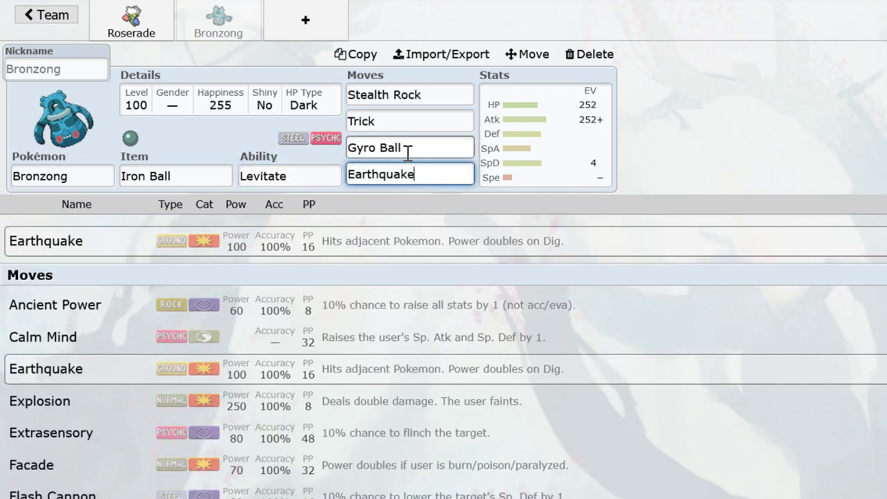
Add Gengar as the third team member.
{"action": "left_click", "coordinate": [290, 28]}
{"action": "type", "text": "geng"}
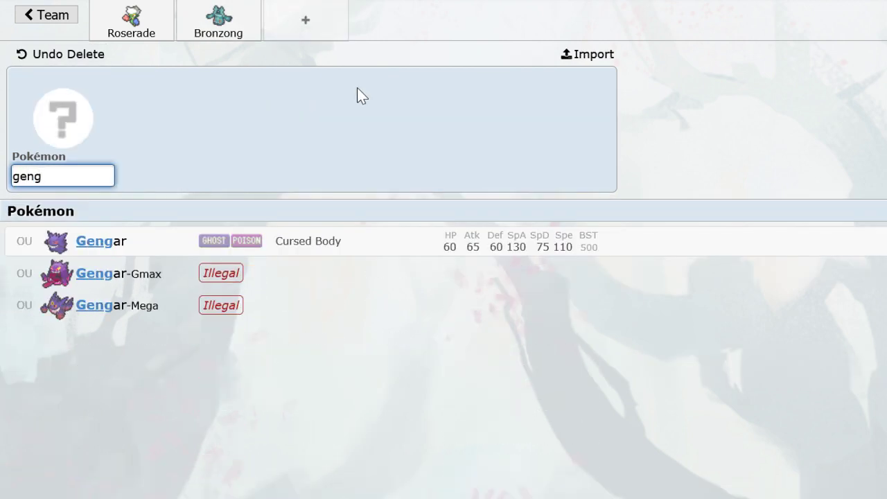
{"action": "type", "text": "arb"}
{"action": "key", "text": "BackSpace"}
{"action": "key", "text": "Return"}
Give Gengar a Life Orb and the Levitate ability.
{"action": "type", "text": "b"}
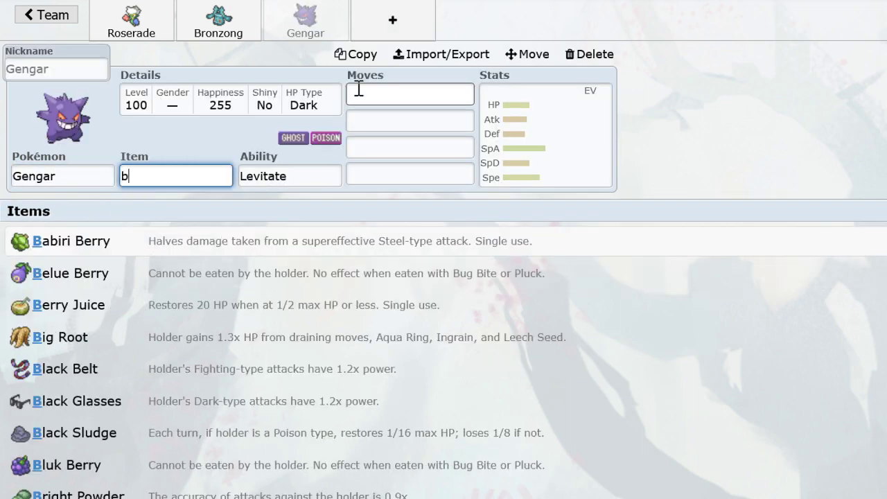
{"action": "key", "text": "BackSpace"}
{"action": "type", "text": "lifeor"}
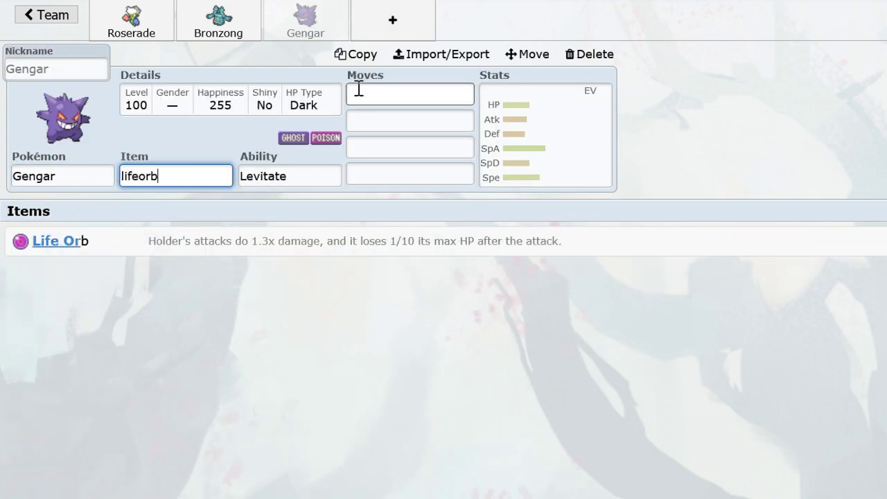
{"action": "key", "text": "Return"}
{"action": "type", "text": "s"}
{"action": "key", "text": "BackSpace"}
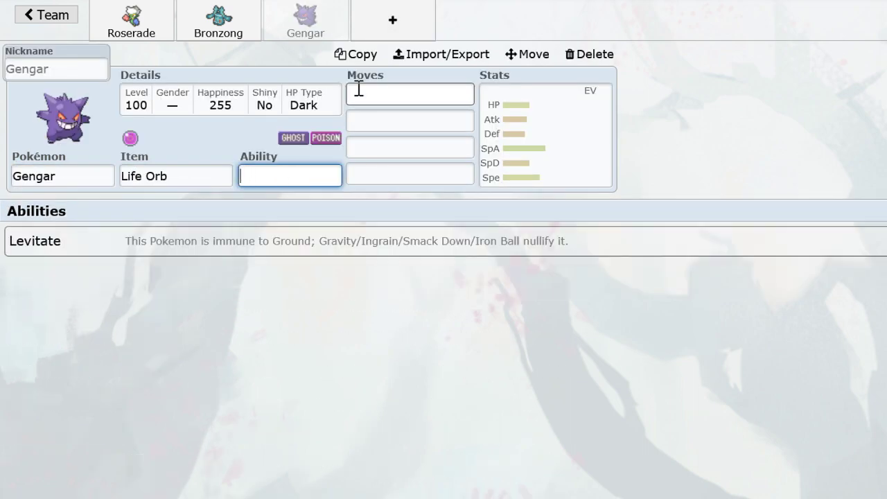
{"action": "left_click", "coordinate": [293, 238]}
Set Gengar's first two moves to Substitute and Pain Split.
{"action": "type", "text": "subst"}
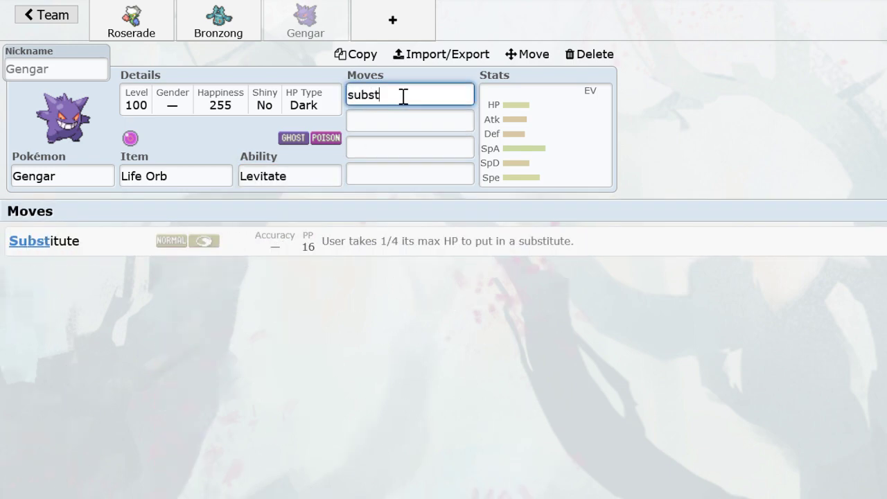
{"action": "key", "text": "Return"}
{"action": "type", "text": "painspl"}
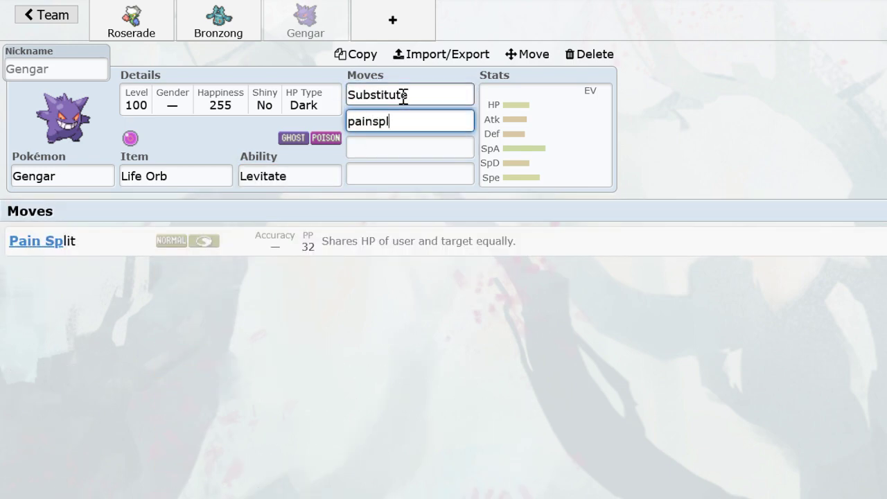
{"action": "key", "text": "Return"}
Set Gengar's last two moves to Shadow Ball and Focus Blast, and apply the guessed Fast Special Sweeper spread.
{"action": "type", "text": "shaow"}
{"action": "key", "text": "BackSpace"}
{"action": "key", "text": "BackSpace"}
{"action": "type", "text": "d"}
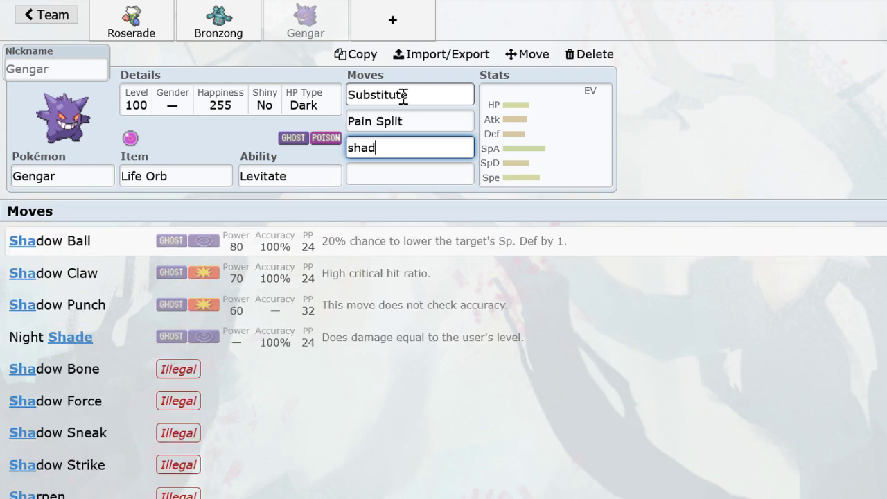
{"action": "type", "text": "owba"}
{"action": "key", "text": "Return"}
{"action": "type", "text": "focus"}
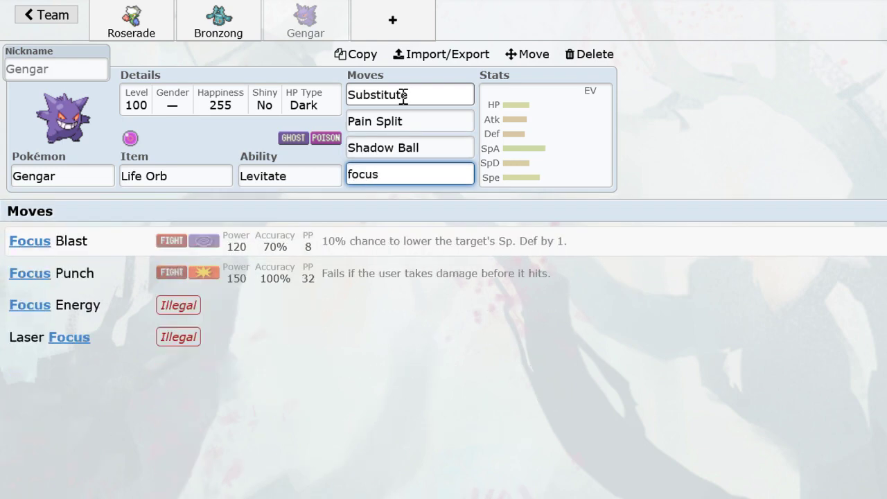
{"action": "type", "text": "blast"}
{"action": "key", "text": "Return"}
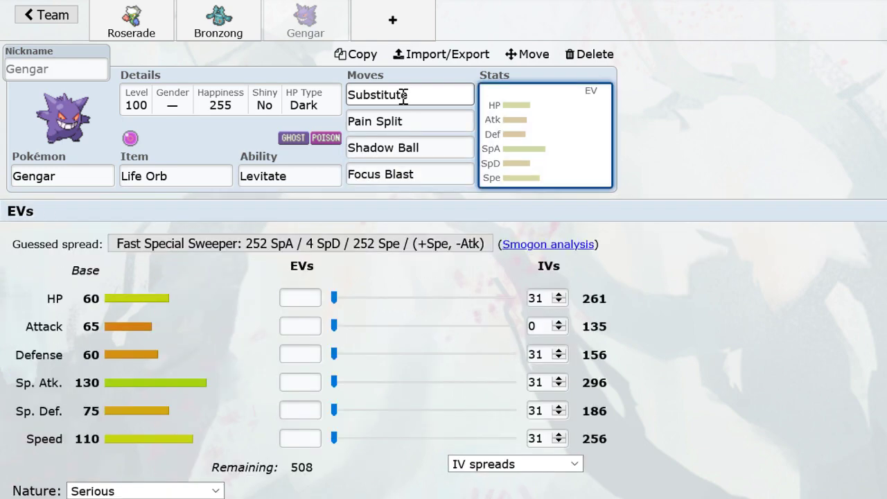
{"action": "left_click", "coordinate": [316, 252]}
Add Heatran as the fourth team member.
{"action": "left_click", "coordinate": [386, 32]}
{"action": "type", "text": "het"}
{"action": "key", "text": "BackSpace"}
{"action": "type", "text": "at"}
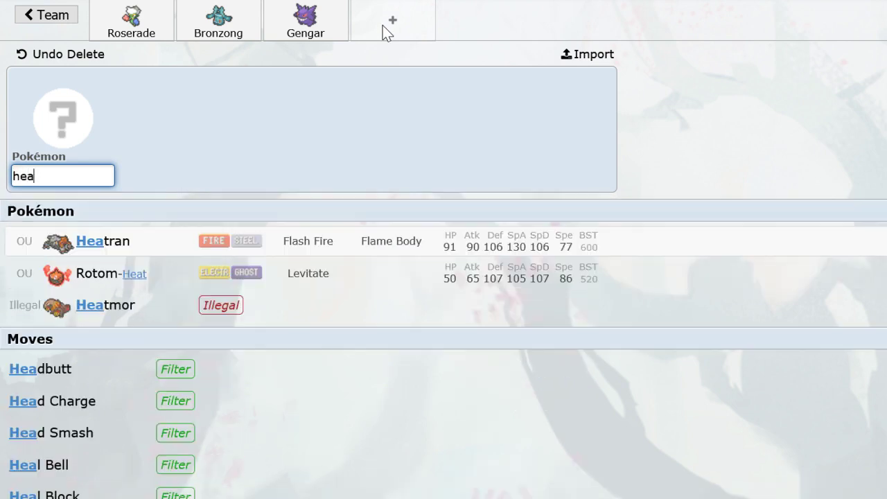
{"action": "left_click", "coordinate": [276, 257]}
Give Heatran a Passho Berry as its held item.
{"action": "type", "text": "p"}
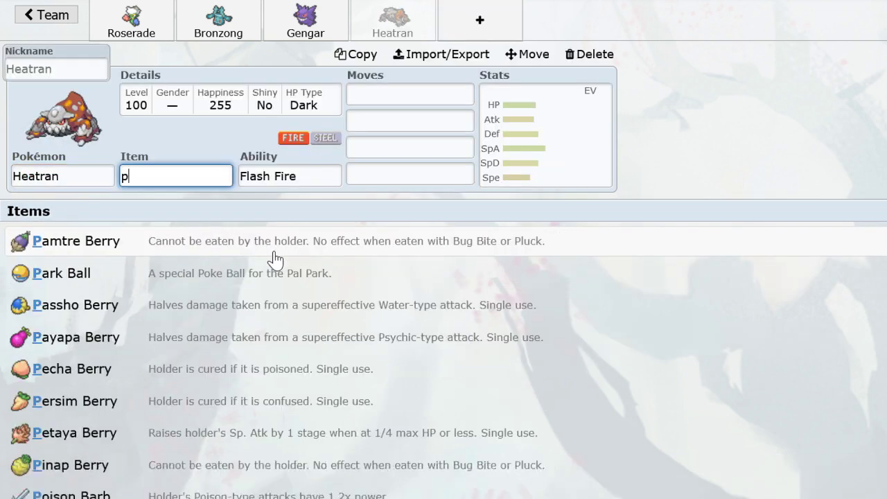
{"action": "type", "text": "s"}
{"action": "key", "text": "BackSpace"}
{"action": "type", "text": "assho"}
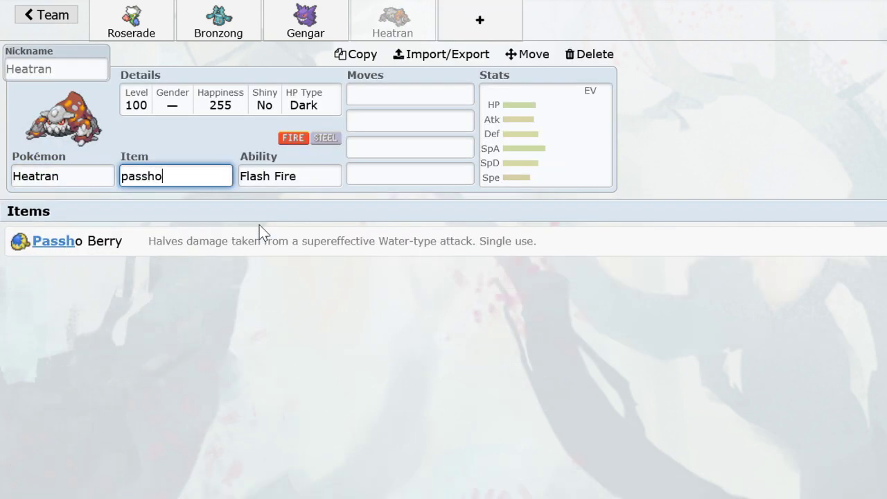
{"action": "key", "text": "Return"}
Set Heatran's first move to Metal Sound.
{"action": "type", "text": "ma"}
{"action": "key", "text": "BackSpace"}
{"action": "type", "text": "fi"}
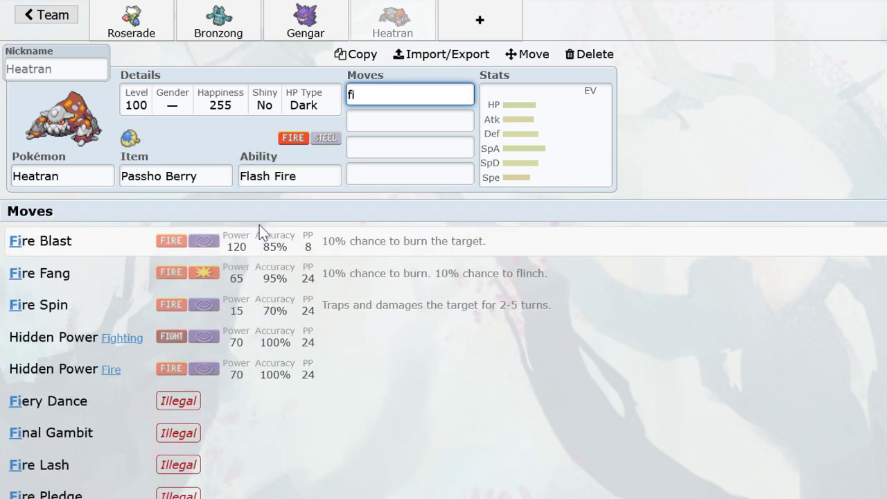
{"action": "key", "text": "BackSpace"}
{"action": "key", "text": "BackSpace"}
{"action": "type", "text": "metal"}
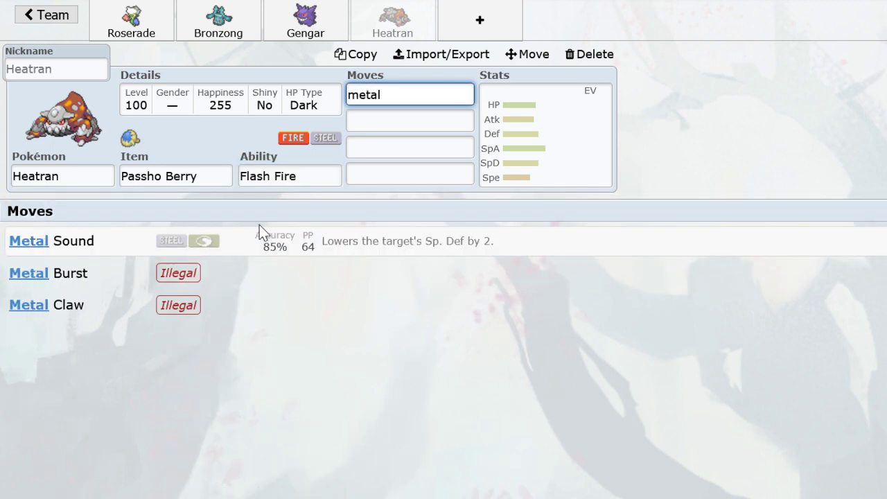
Set Metal Sound as Heatran's first move and compare Heatran's set with Gengar's.
{"action": "key", "text": "Return"}
{"action": "left_click", "coordinate": [299, 13]}
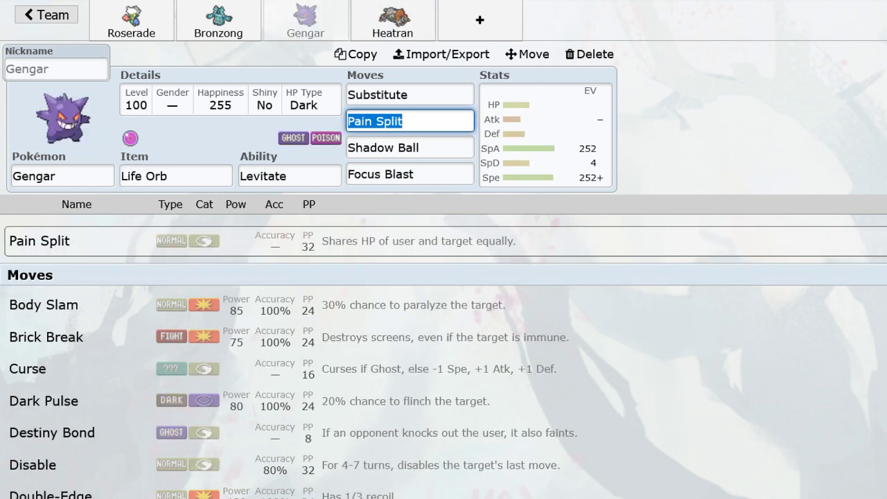
{"action": "left_click", "coordinate": [378, 21]}
{"action": "left_click", "coordinate": [305, 17]}
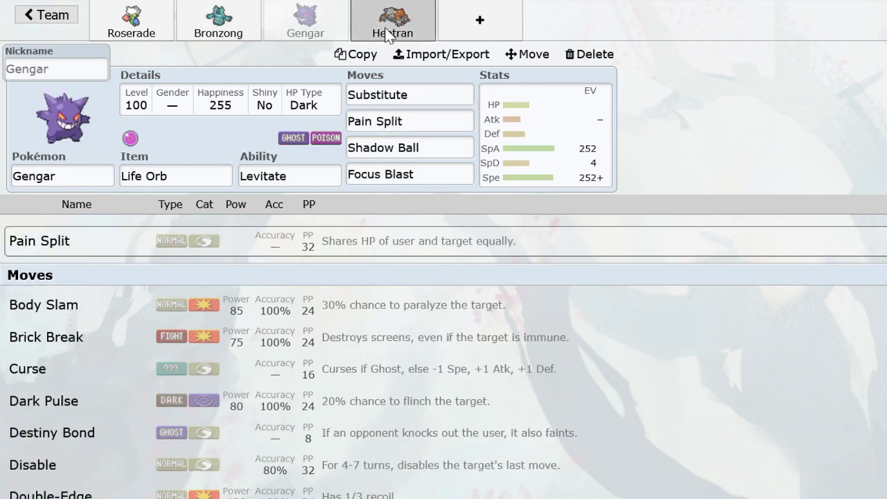
{"action": "left_click", "coordinate": [393, 21]}
{"action": "left_click", "coordinate": [305, 17]}
{"action": "left_click", "coordinate": [402, 22]}
{"action": "left_click", "coordinate": [331, 27]}
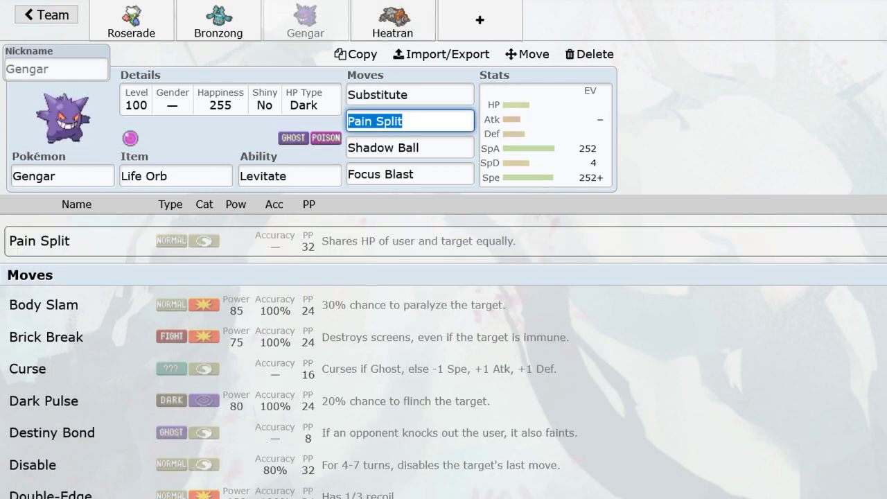
{"action": "left_click", "coordinate": [395, 24]}
{"action": "left_click", "coordinate": [308, 27]}
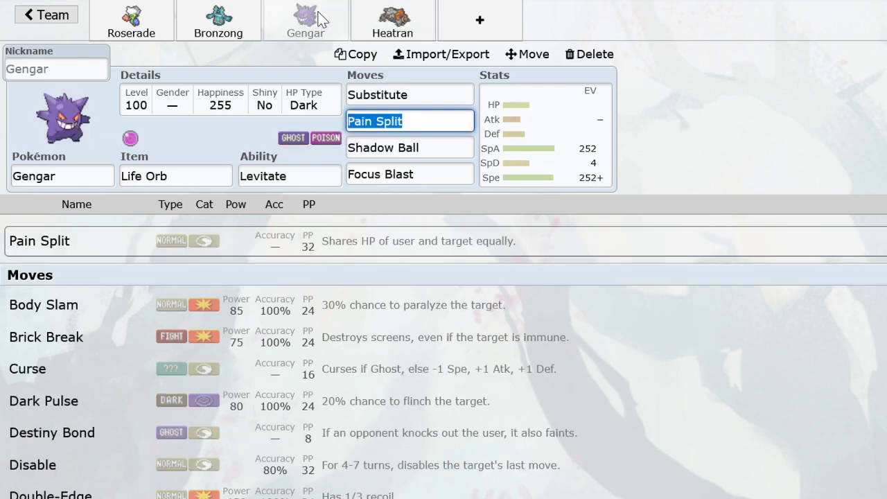
{"action": "left_click", "coordinate": [364, 21]}
{"action": "left_click", "coordinate": [443, 121]}
{"action": "left_click", "coordinate": [451, 93]}
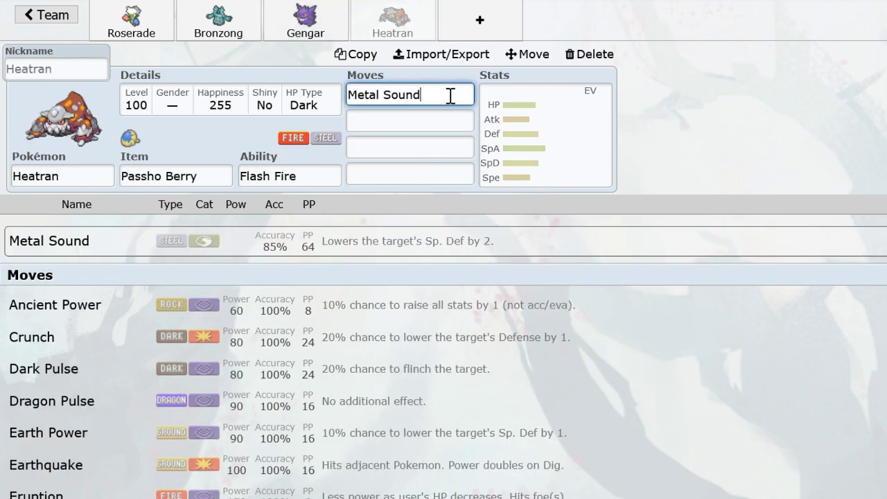
{"action": "left_click", "coordinate": [437, 118]}
Review the Gengar and Heatran sets alternately to see how the two work together.
{"action": "left_click", "coordinate": [298, 21]}
{"action": "left_click", "coordinate": [360, 28]}
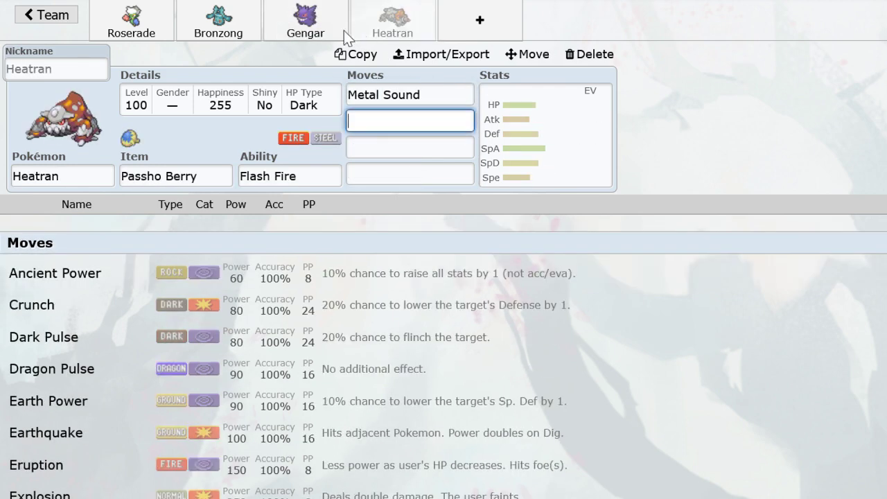
{"action": "left_click", "coordinate": [329, 24]}
{"action": "left_click", "coordinate": [387, 28]}
{"action": "left_click", "coordinate": [315, 26]}
{"action": "left_click", "coordinate": [388, 28]}
{"action": "left_click", "coordinate": [331, 34]}
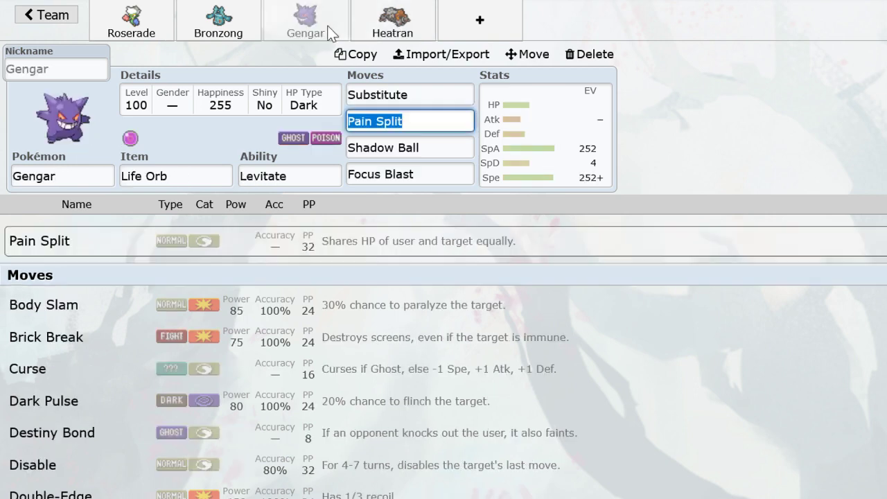
{"action": "left_click", "coordinate": [389, 28]}
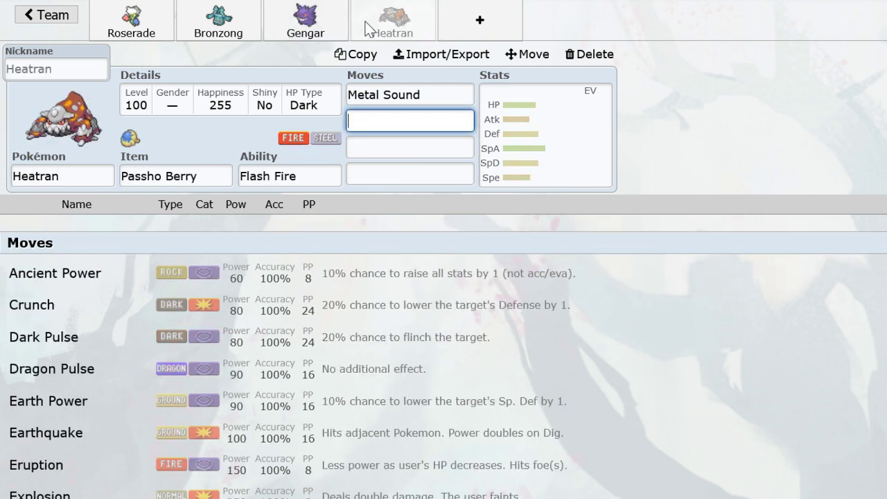
{"action": "left_click", "coordinate": [347, 27]}
{"action": "left_click", "coordinate": [363, 28]}
Add Milotic to the team with Leftovers as its item and Marvel Scale as its ability.
{"action": "left_click", "coordinate": [473, 23]}
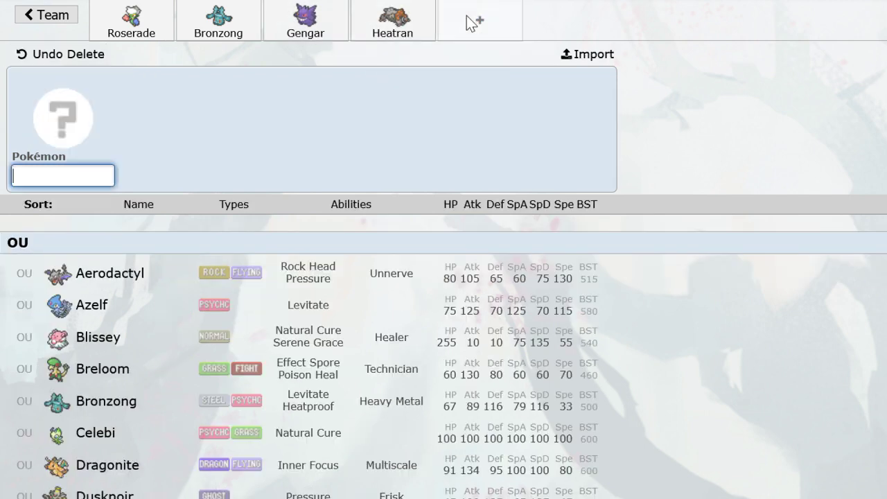
{"action": "type", "text": "milot"}
{"action": "key", "text": "Return"}
{"action": "type", "text": "left"}
{"action": "key", "text": "Return"}
{"action": "key", "text": "Return"}
Give Milotic the moves Hydro Pump, Ice Beam, Recover and Hidden Power Electric.
{"action": "type", "text": "h"}
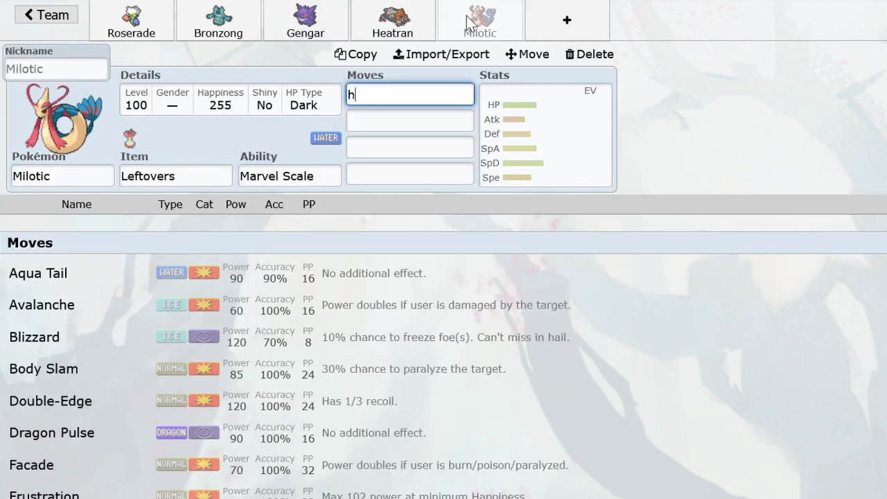
{"action": "type", "text": "y"}
{"action": "key", "text": "Return"}
{"action": "type", "text": "iceb"}
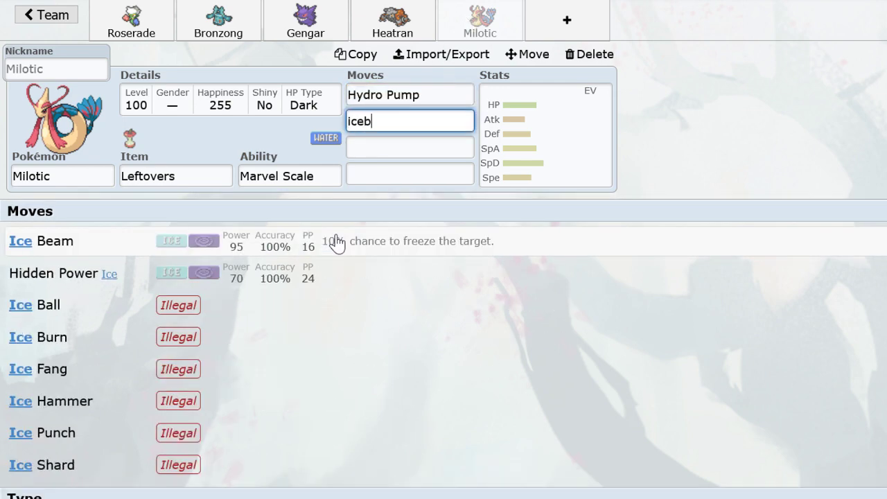
{"action": "key", "text": "Return"}
{"action": "type", "text": "rec"}
{"action": "key", "text": "Return"}
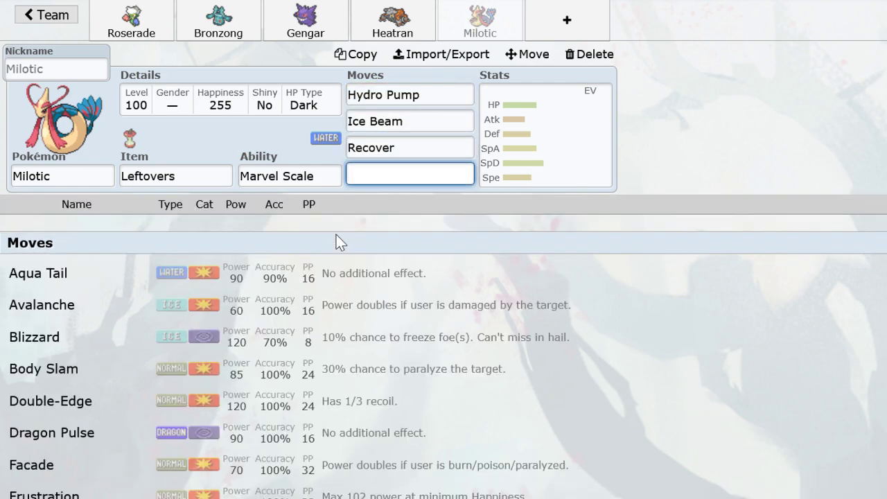
{"action": "type", "text": "hid"}
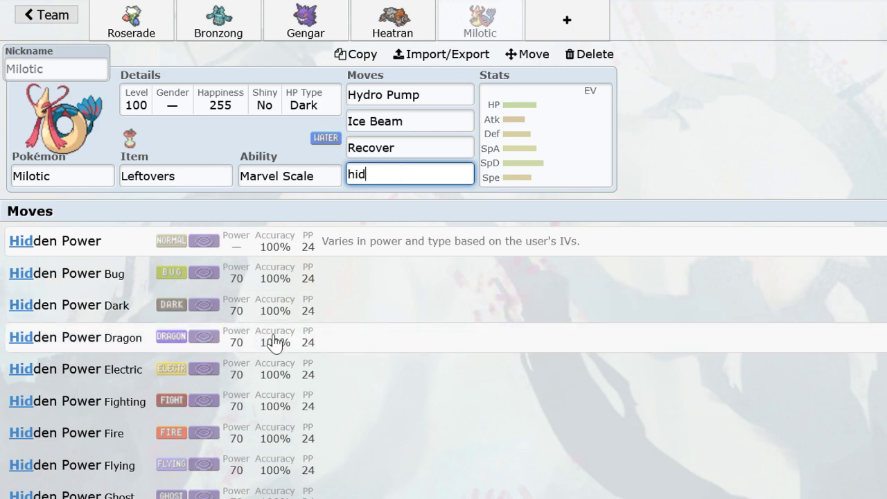
{"action": "left_click", "coordinate": [247, 367]}
Add a shiny Raikou to the team and give it a Choice Scarf, keeping the Pressure ability.
{"action": "left_click", "coordinate": [586, 28]}
{"action": "type", "text": "raikou"}
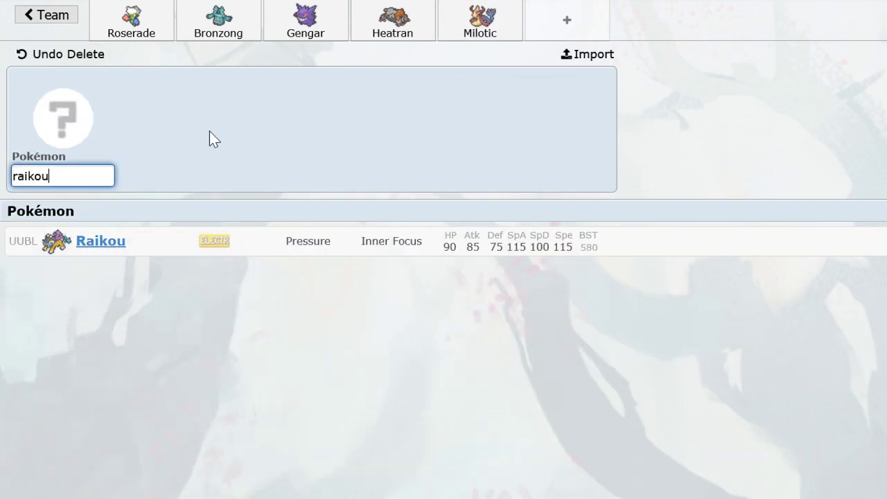
{"action": "key", "text": "Return"}
{"action": "left_click", "coordinate": [189, 115]}
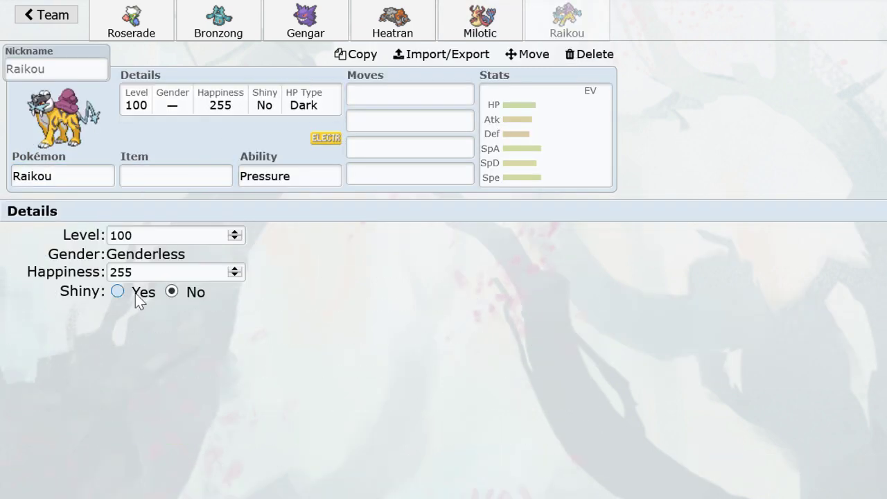
{"action": "left_click", "coordinate": [167, 173]}
{"action": "type", "text": "choicesc"}
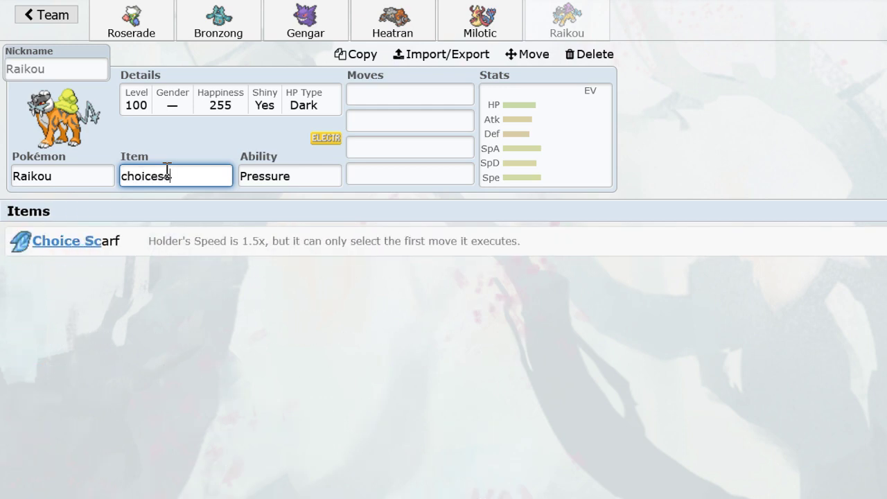
{"action": "type", "text": "ar"}
{"action": "key", "text": "Tab"}
{"action": "key", "text": "Tab"}
Set Raikou's first three moves to Thunderbolt, Shadow Ball and Aura Sphere.
{"action": "type", "text": "thunde"}
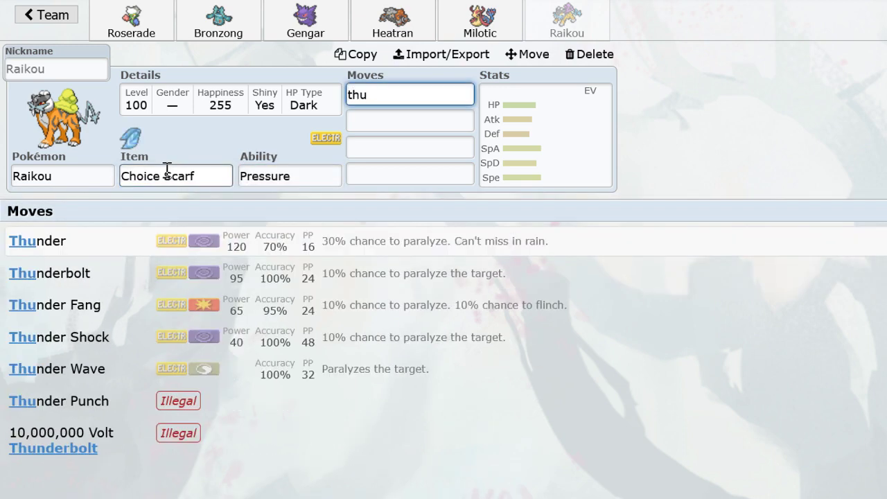
{"action": "left_click", "coordinate": [166, 272]}
{"action": "type", "text": "shadow"}
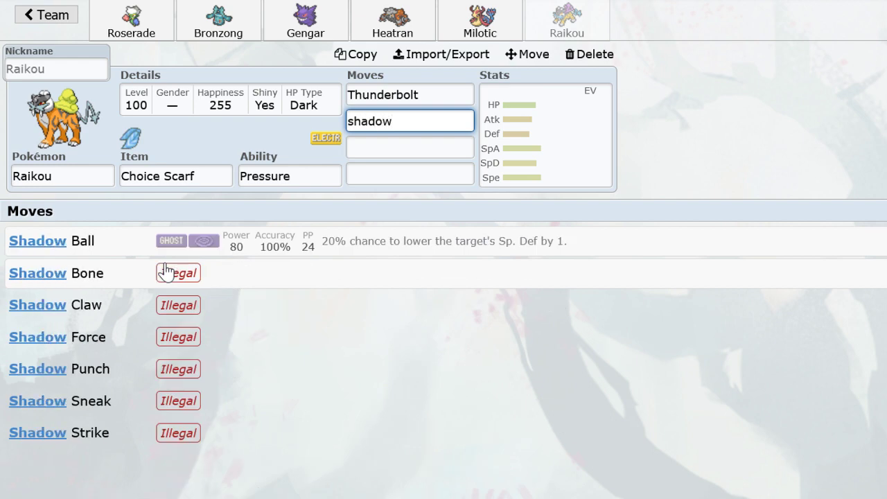
{"action": "key", "text": "Return"}
{"action": "type", "text": "aura"}
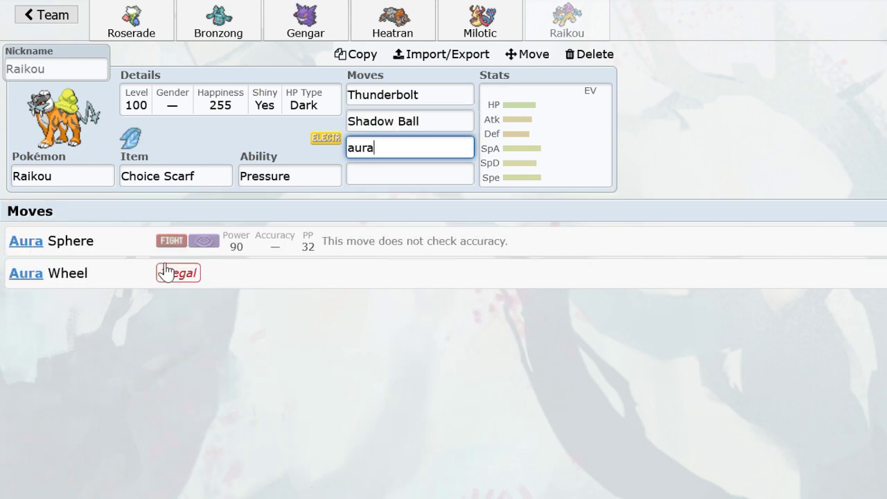
{"action": "key", "text": "Return"}
Set Raikou's fourth move to Hidden Power Ice.
{"action": "type", "text": "hiddn"}
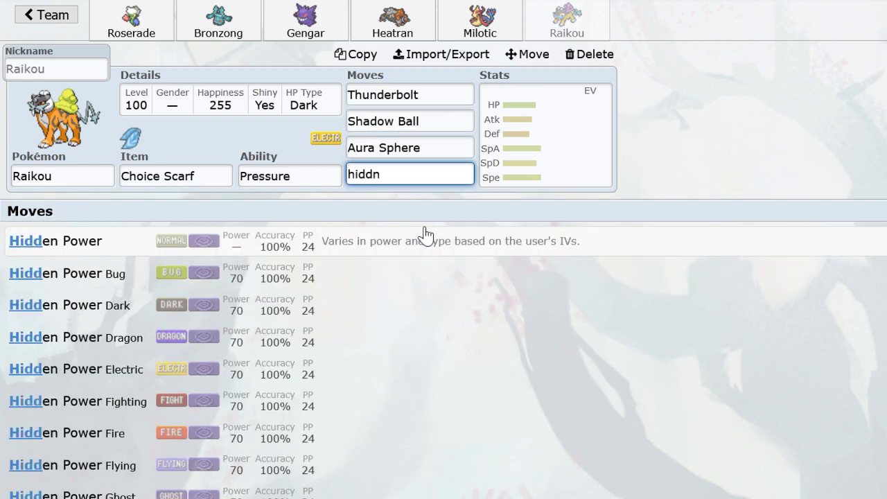
{"action": "key", "text": "BackSpace"}
{"action": "type", "text": "enpow"}
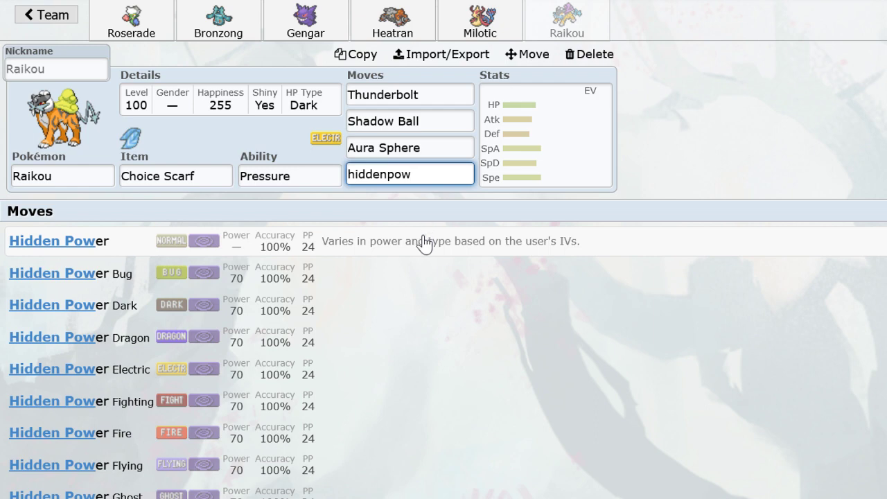
{"action": "key", "text": "Down"}
{"action": "key", "text": "Down"}
{"action": "key", "text": "Down"}
{"action": "key", "text": "Down"}
{"action": "key", "text": "Down"}
{"action": "key", "text": "Down"}
{"action": "key", "text": "Down"}
{"action": "key", "text": "Down"}
{"action": "key", "text": "Down"}
{"action": "key", "text": "Down"}
{"action": "key", "text": "Down"}
{"action": "key", "text": "Return"}
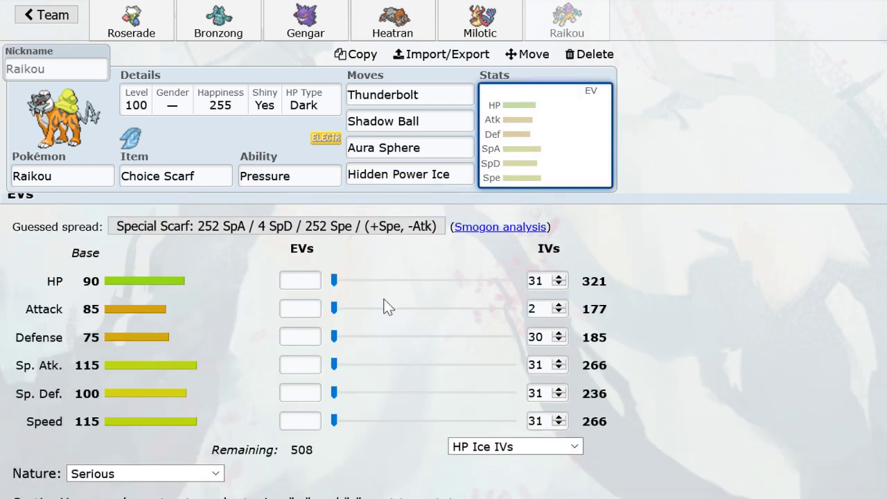
Apply the guessed Special Scarf EV spread to Raikou and set its nature to Rash (+SpA, -SpD).
{"action": "left_click", "coordinate": [294, 234]}
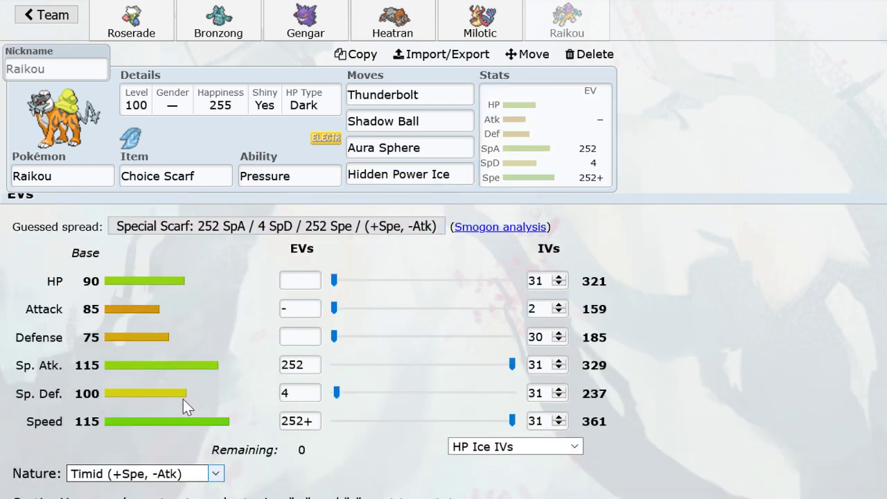
{"action": "left_click", "coordinate": [151, 373]}
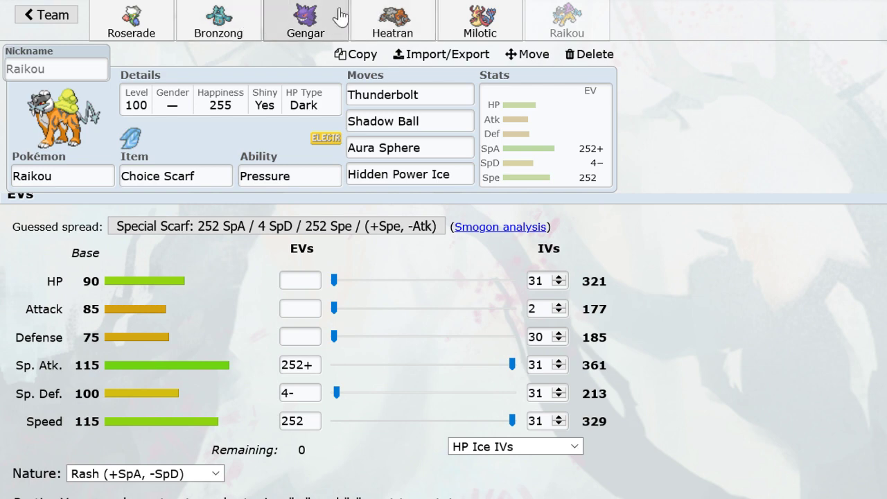
Look through the sets of all six team members, from Roserade to Raikou.
{"action": "left_click", "coordinate": [365, 19]}
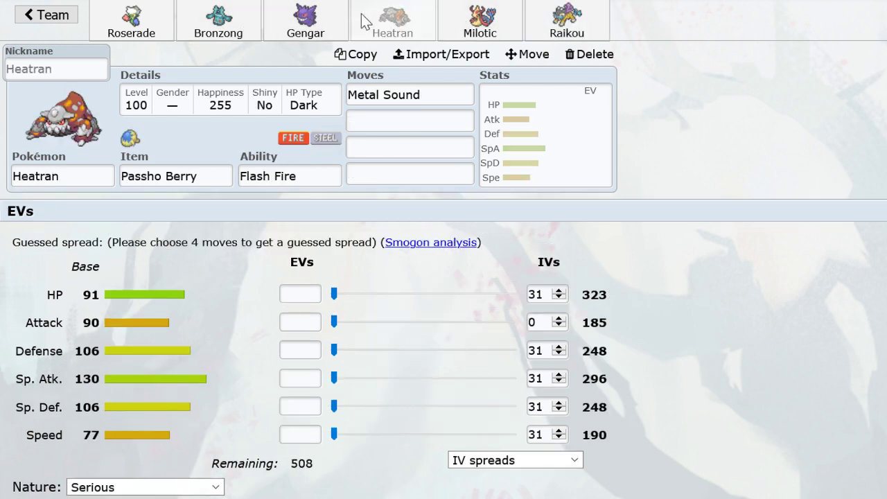
{"action": "left_click", "coordinate": [485, 28]}
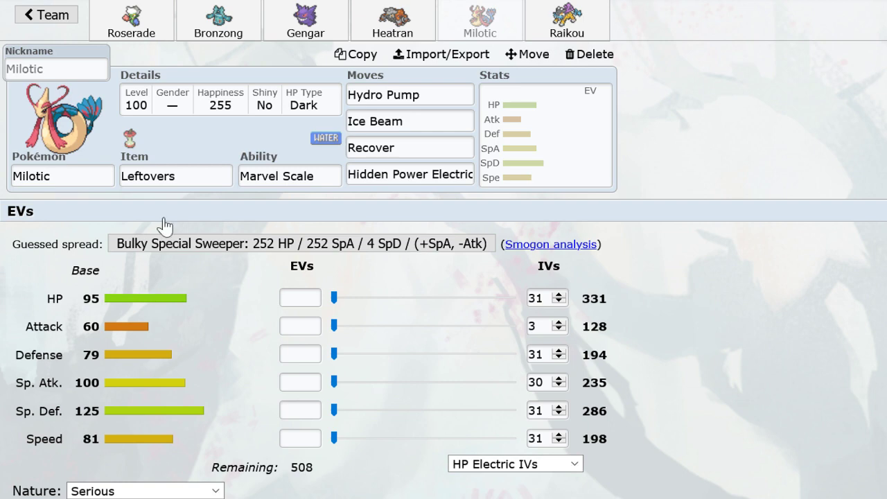
{"action": "left_click", "coordinate": [132, 25]}
{"action": "left_click", "coordinate": [229, 28]}
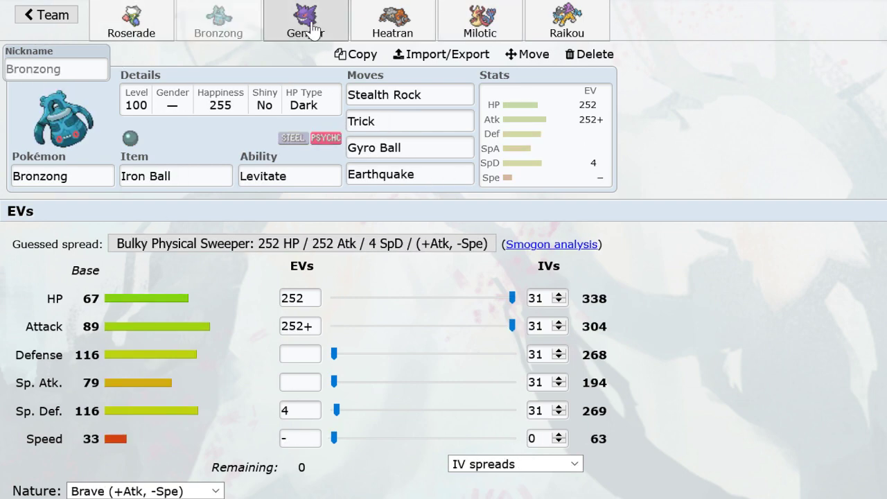
{"action": "left_click", "coordinate": [312, 28]}
{"action": "left_click", "coordinate": [479, 24]}
{"action": "left_click", "coordinate": [558, 25]}
{"action": "left_click", "coordinate": [510, 28]}
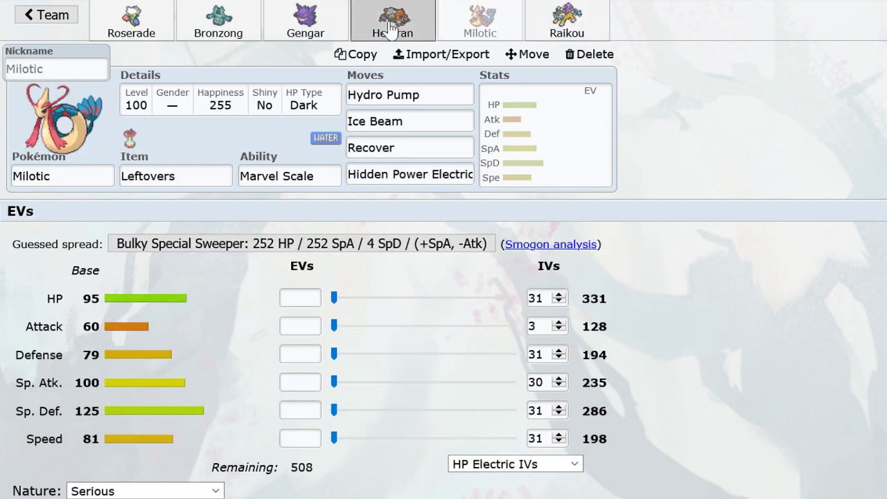
{"action": "left_click", "coordinate": [311, 26]}
Set Milotic's gender to Female in its details.
{"action": "left_click", "coordinate": [480, 26]}
{"action": "left_click", "coordinate": [206, 101]}
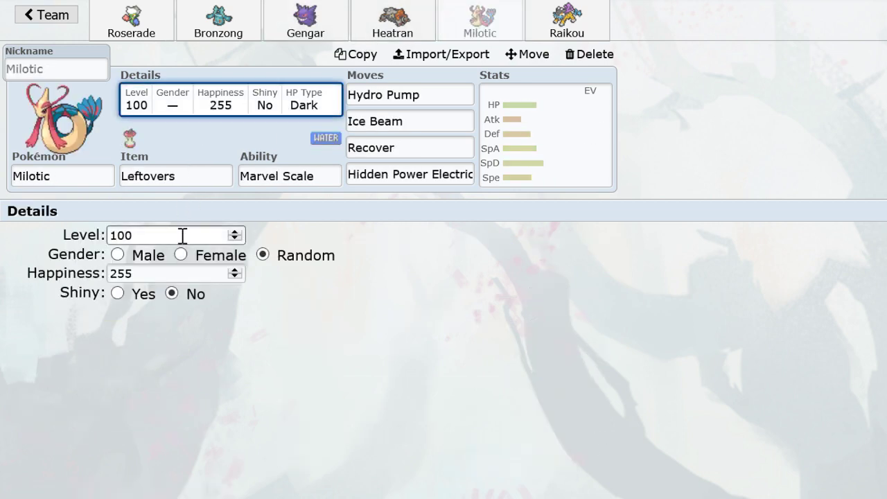
{"action": "left_click", "coordinate": [180, 254]}
Check the Heatran, Bronzong and Roserade sets once more.
{"action": "left_click", "coordinate": [367, 14]}
{"action": "left_click", "coordinate": [230, 33]}
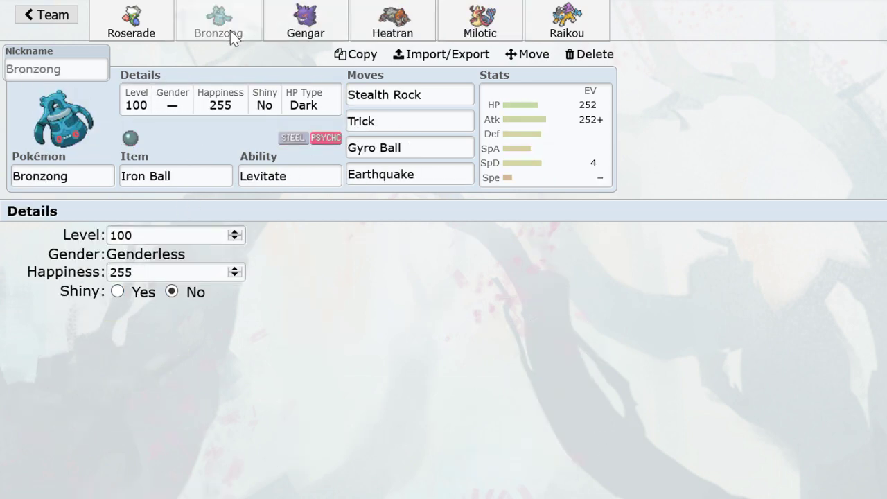
{"action": "left_click", "coordinate": [132, 24]}
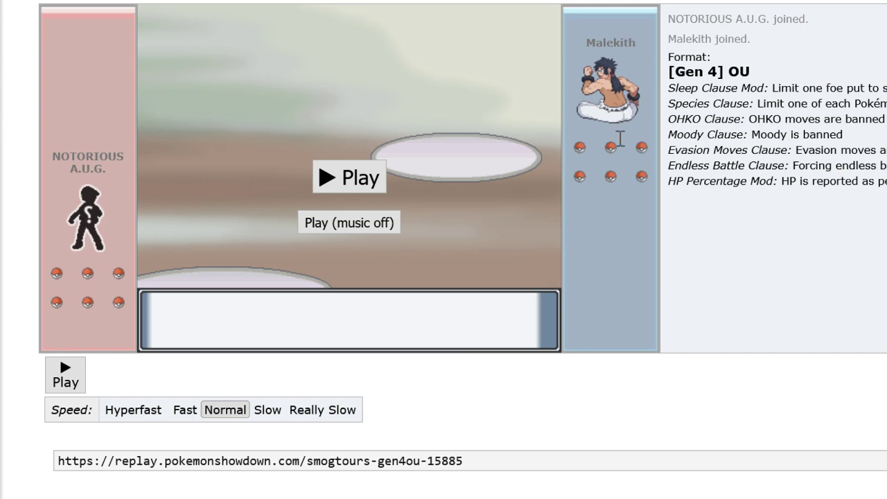
Switch to the Gen 4 OU battle replay, play it without music at Fast speed, and pause it during turn 3.
{"action": "left_click", "coordinate": [372, 225]}
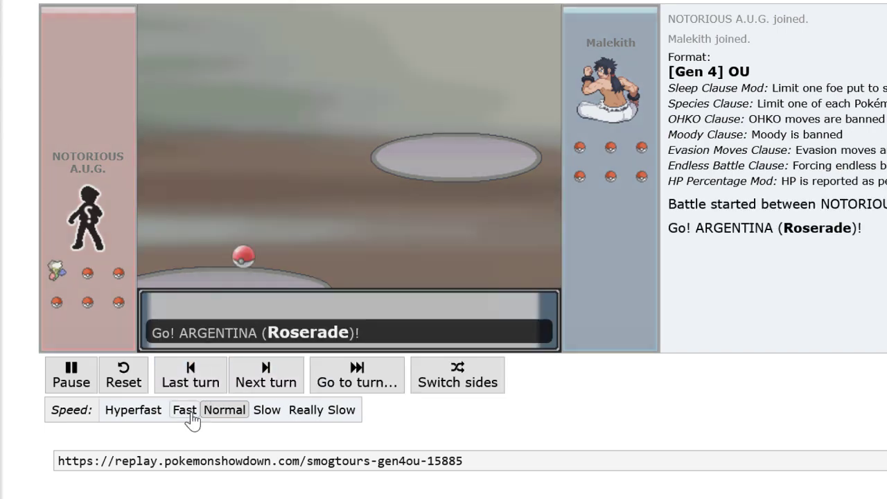
{"action": "left_click", "coordinate": [184, 411]}
{"action": "scroll", "coordinate": [388, 452], "scroll_direction": "down", "scroll_amount": 2}
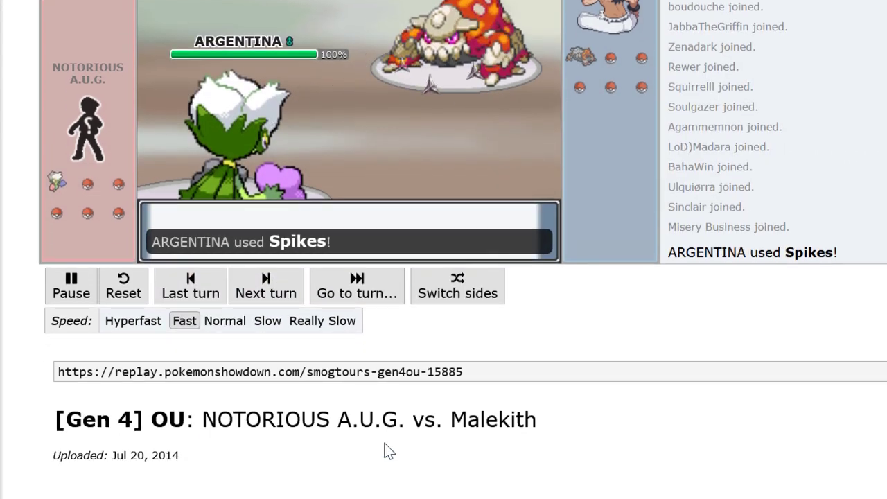
{"action": "scroll", "coordinate": [388, 452], "scroll_direction": "up", "scroll_amount": 2}
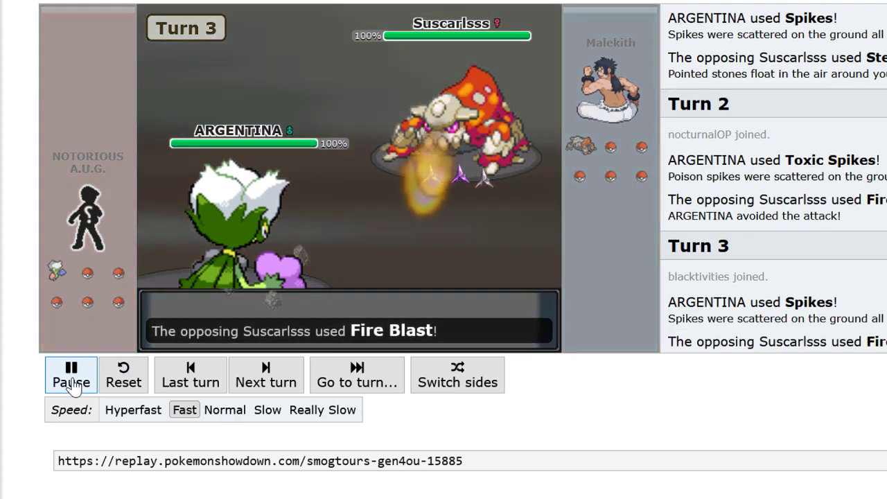
{"action": "left_click", "coordinate": [72, 382]}
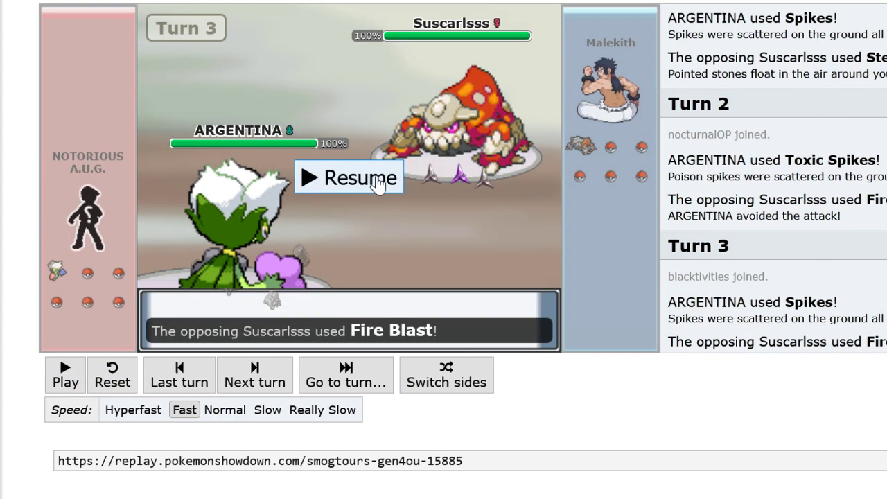
Resume the replay, skip forward to turn 5, pause there and inspect Milotic's battle details.
{"action": "left_click", "coordinate": [354, 174]}
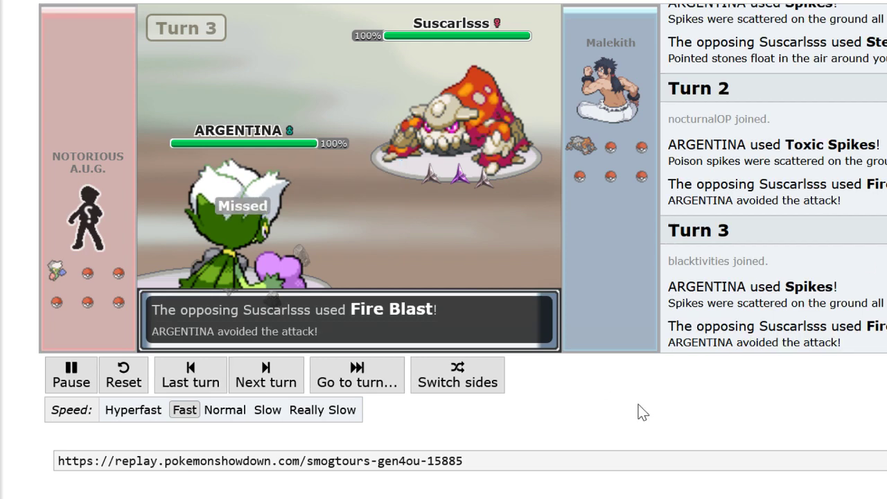
{"action": "left_click", "coordinate": [288, 391]}
{"action": "left_click", "coordinate": [287, 392]}
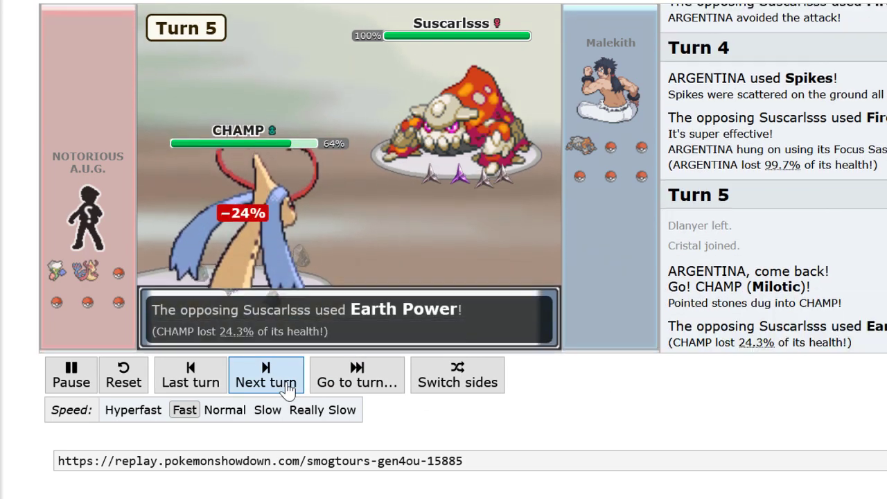
{"action": "left_click", "coordinate": [69, 373]}
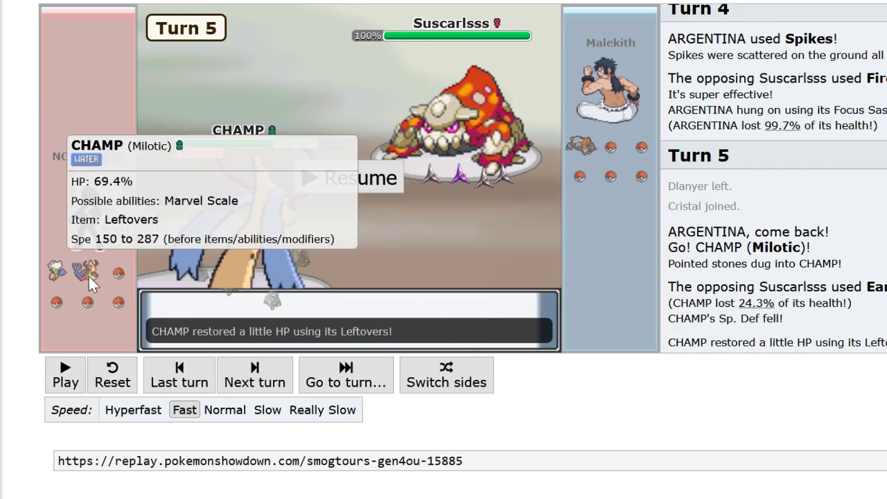
{"action": "mouse_move", "coordinate": [255, 253]}
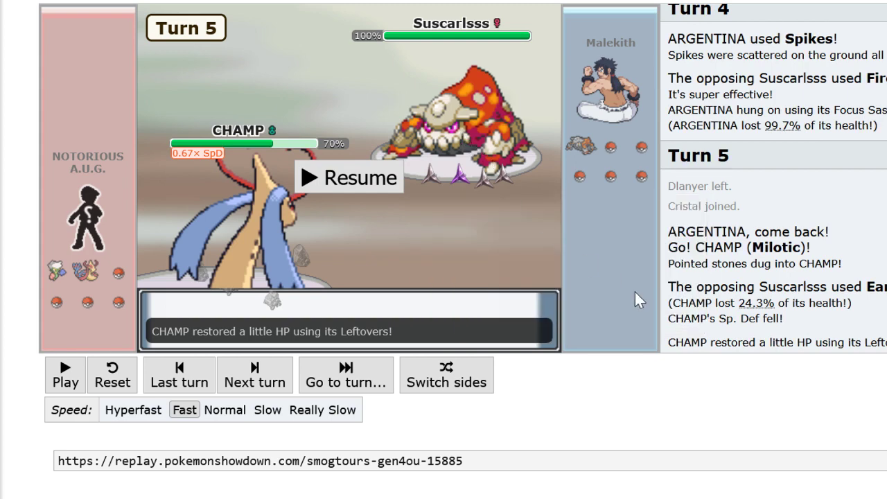
Continue the replay to turn 7, pause it and inspect the details of the opposing Starmie and of Milotic.
{"action": "left_click", "coordinate": [362, 183]}
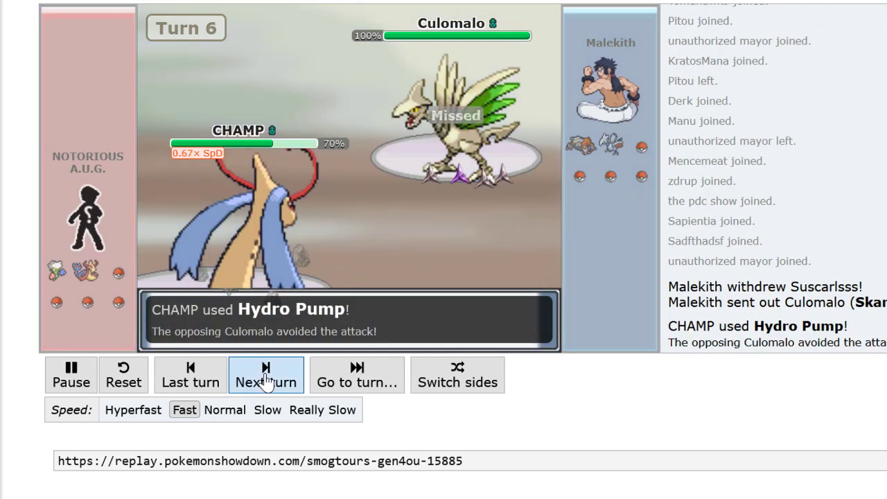
{"action": "left_click", "coordinate": [266, 380]}
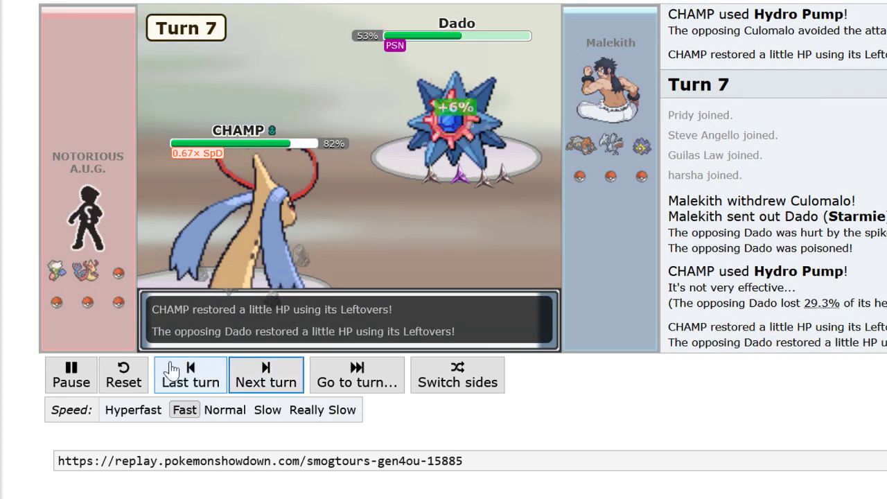
{"action": "left_click", "coordinate": [63, 375]}
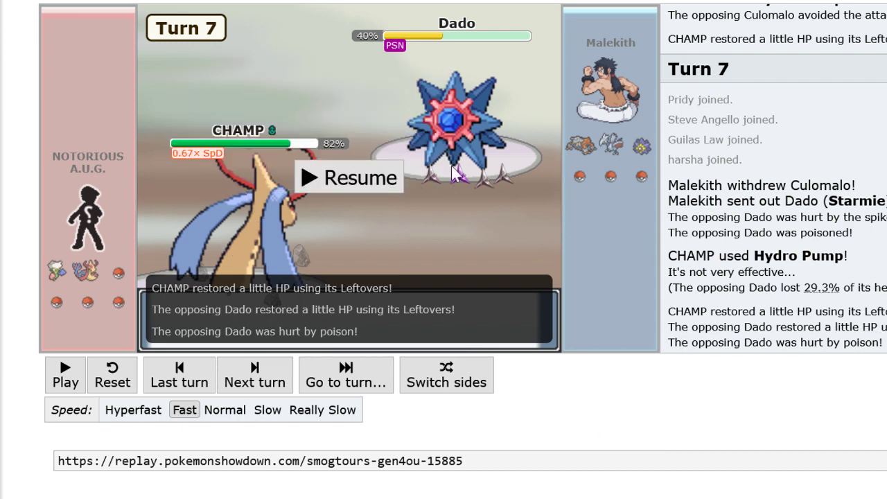
{"action": "mouse_move", "coordinate": [454, 119]}
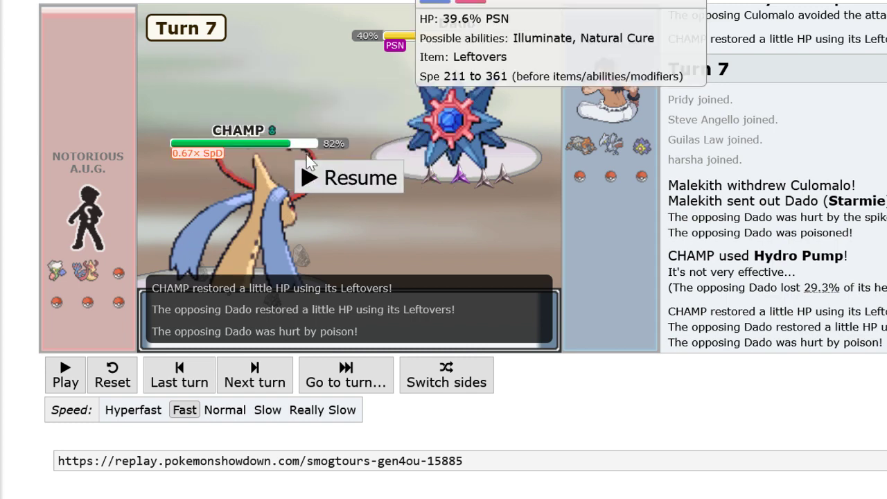
{"action": "mouse_move", "coordinate": [221, 230]}
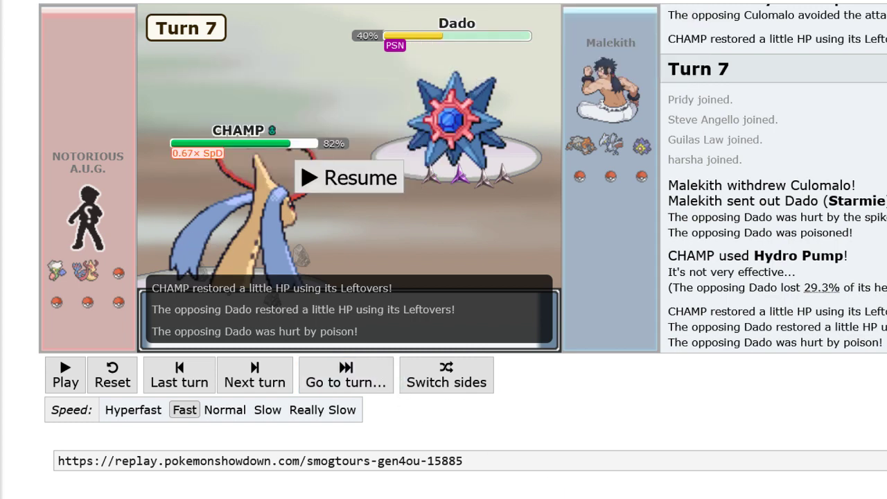
Resume the replay from turn 7 and follow the battle forward to turn 14.
{"action": "left_click", "coordinate": [372, 184]}
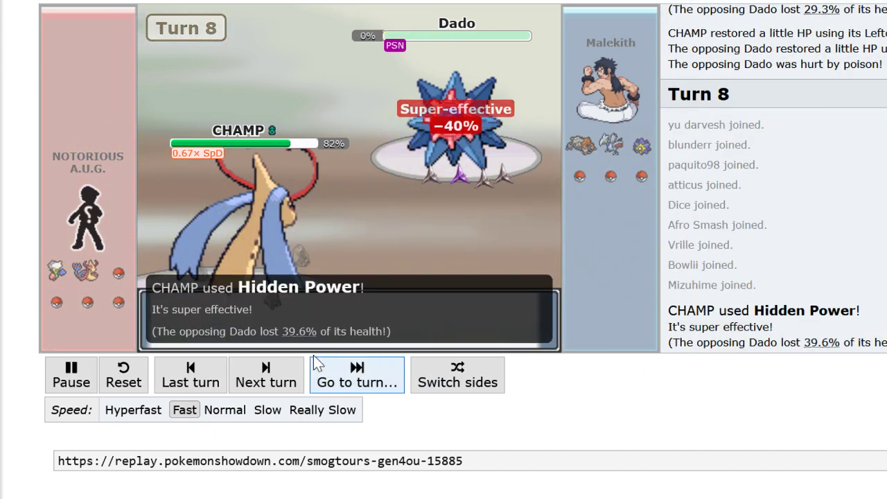
{"action": "left_click", "coordinate": [246, 376]}
{"action": "left_click", "coordinate": [271, 376]}
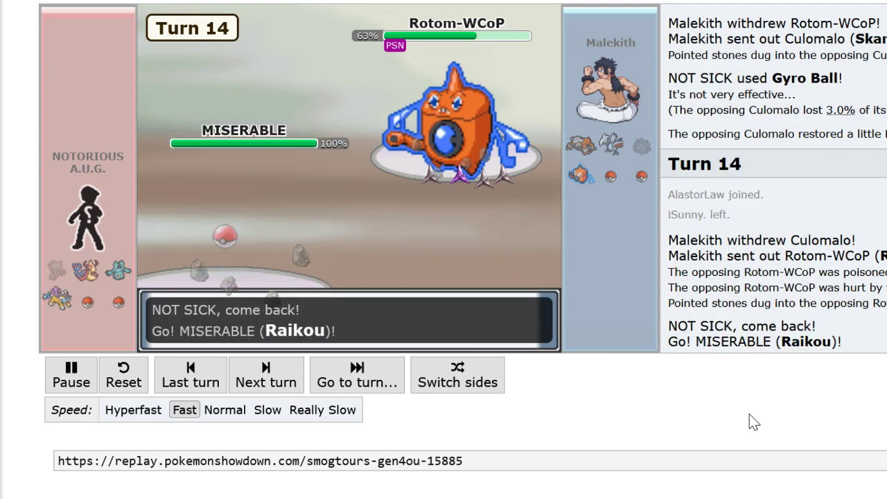
Step the replay back to turn 13 and go forward again to rewatch Raikou's switch-in on turn 14.
{"action": "left_click", "coordinate": [187, 368]}
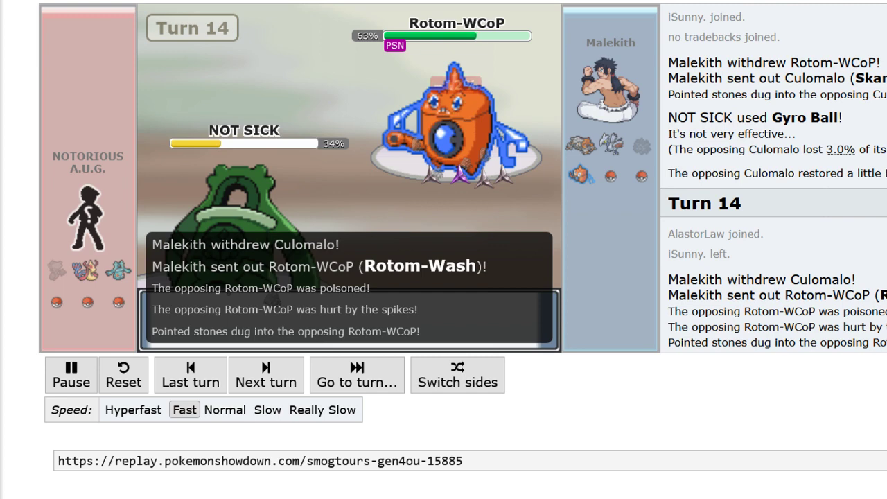
{"action": "left_click", "coordinate": [189, 372]}
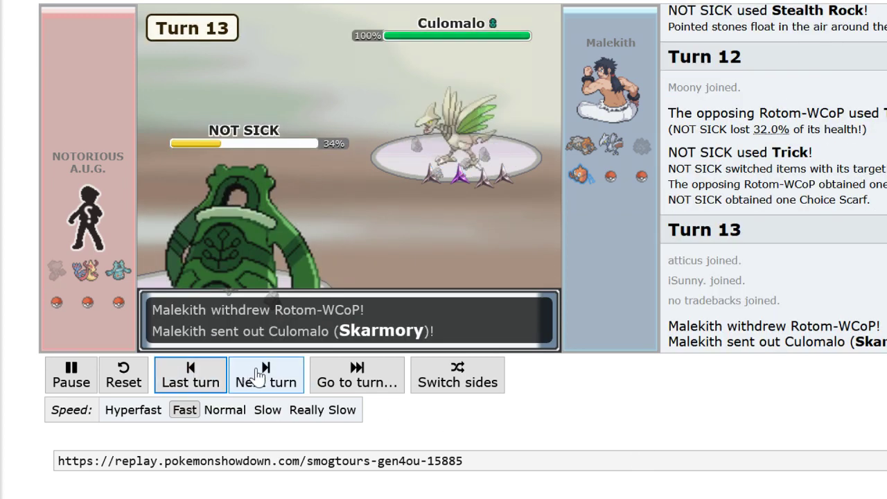
{"action": "left_click", "coordinate": [259, 375]}
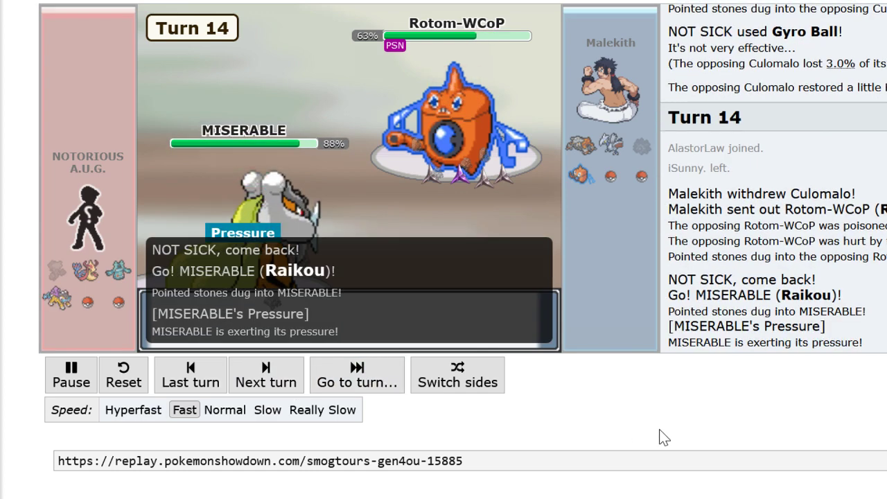
Skip through the following turns of the replay, past turn 22.
{"action": "left_click", "coordinate": [266, 375]}
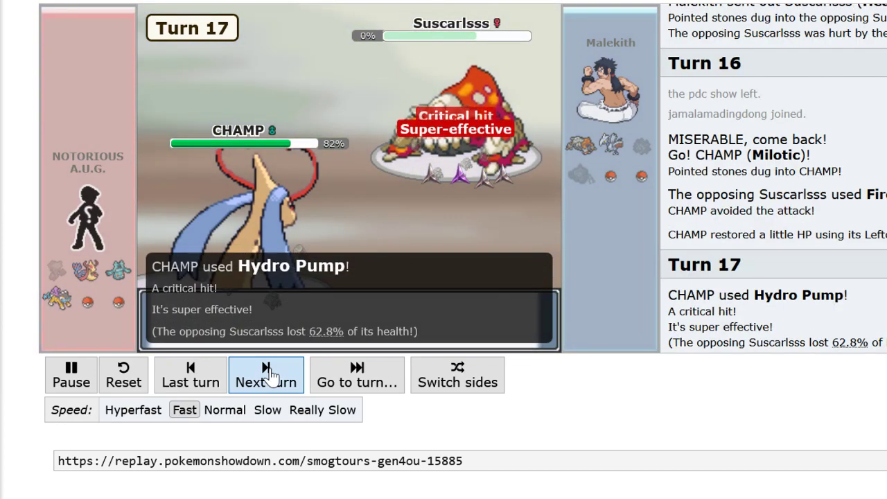
{"action": "left_click", "coordinate": [270, 375]}
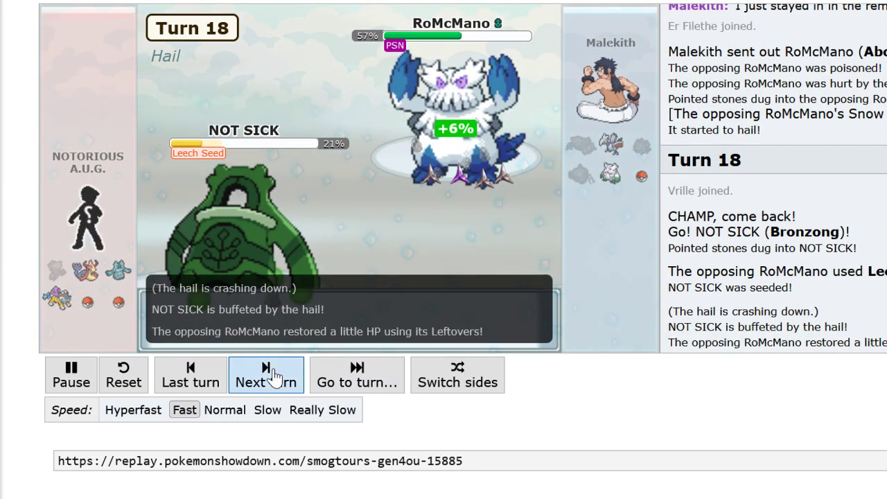
{"action": "left_click", "coordinate": [275, 377]}
{"action": "left_click", "coordinate": [274, 376]}
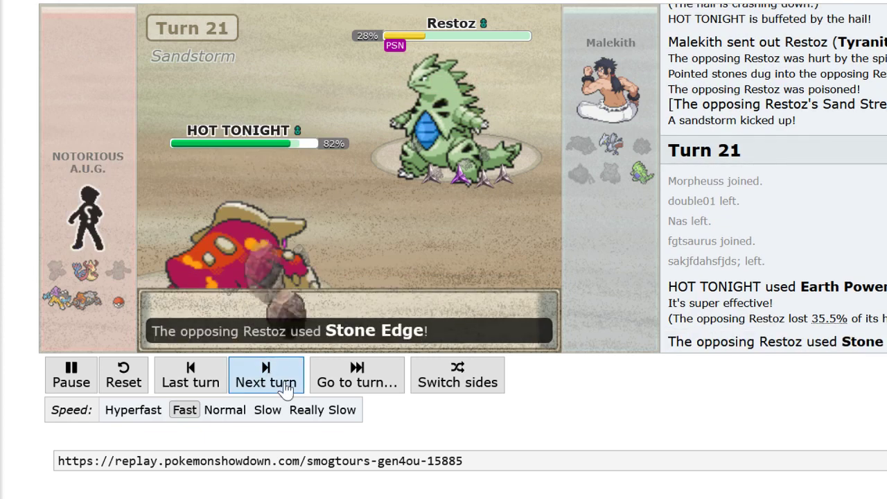
{"action": "left_click", "coordinate": [288, 390]}
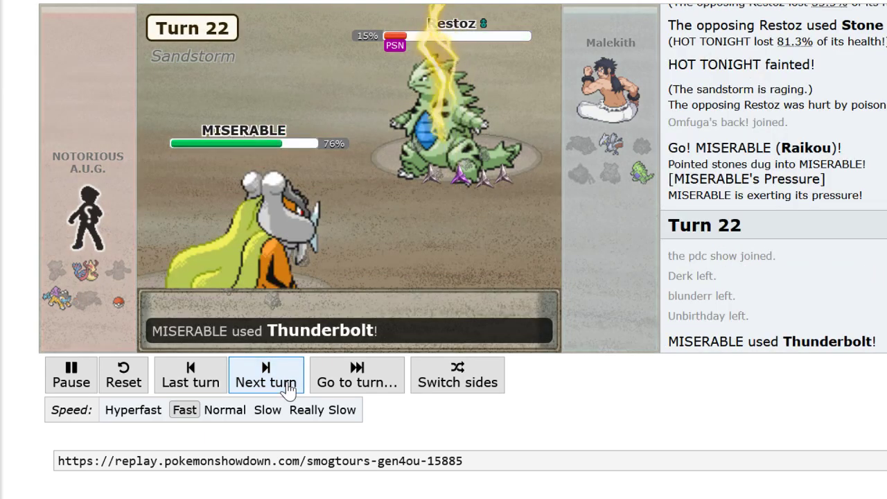
{"action": "left_click", "coordinate": [288, 390]}
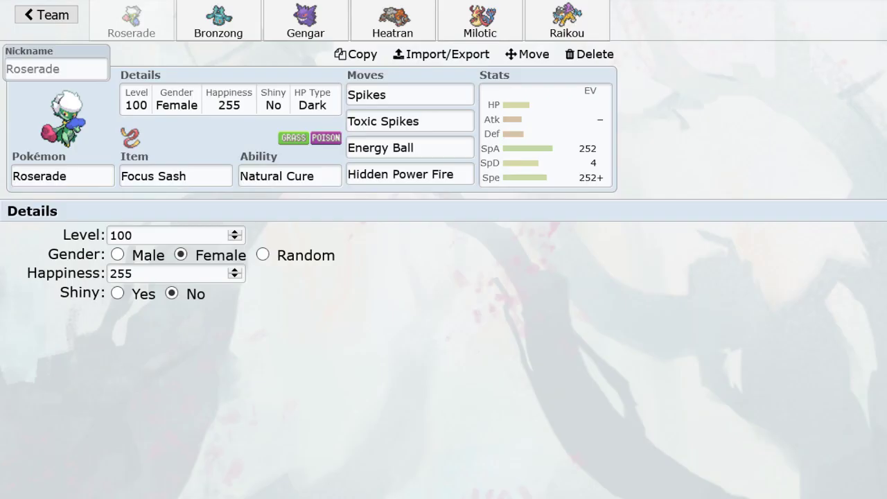
Return to the full team overview and delete all six Pokémon from the Gen 4 OU team Untitled 268.
{"action": "left_click", "coordinate": [43, 15]}
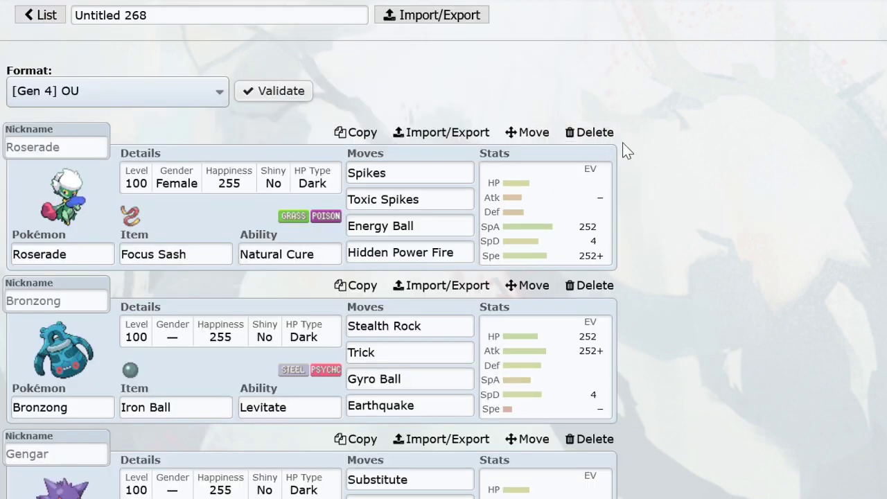
{"action": "left_click", "coordinate": [589, 132]}
{"action": "left_click", "coordinate": [589, 170]}
{"action": "left_click", "coordinate": [590, 170]}
{"action": "left_click", "coordinate": [590, 171]}
{"action": "left_click", "coordinate": [590, 171]}
{"action": "left_click", "coordinate": [590, 171]}
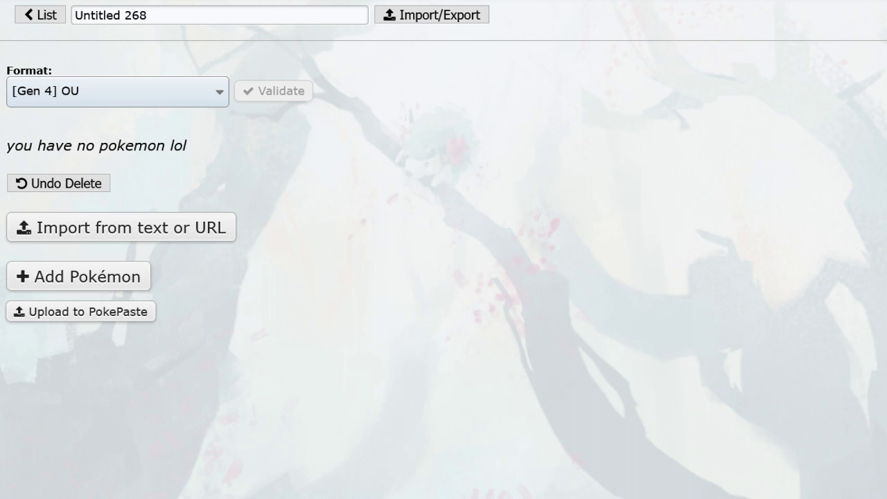
Add Nidoqueen as the first team member and give it Black Sludge.
{"action": "left_click", "coordinate": [76, 278]}
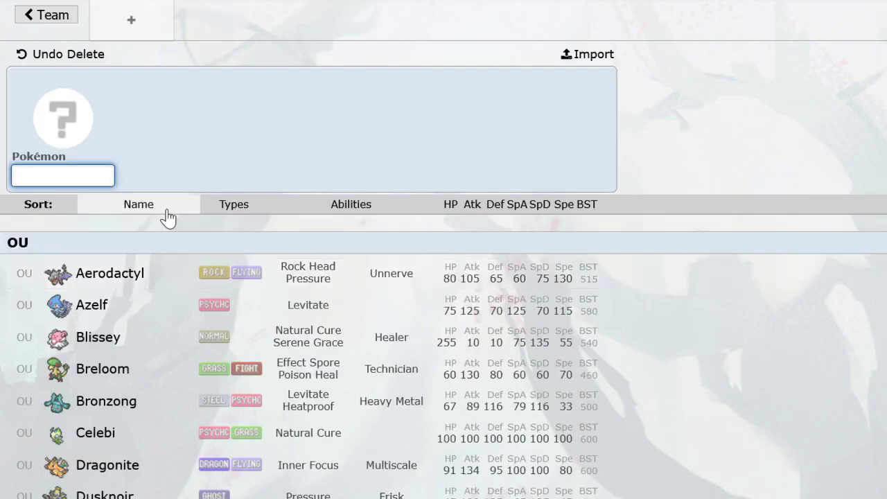
{"action": "type", "text": "ni"}
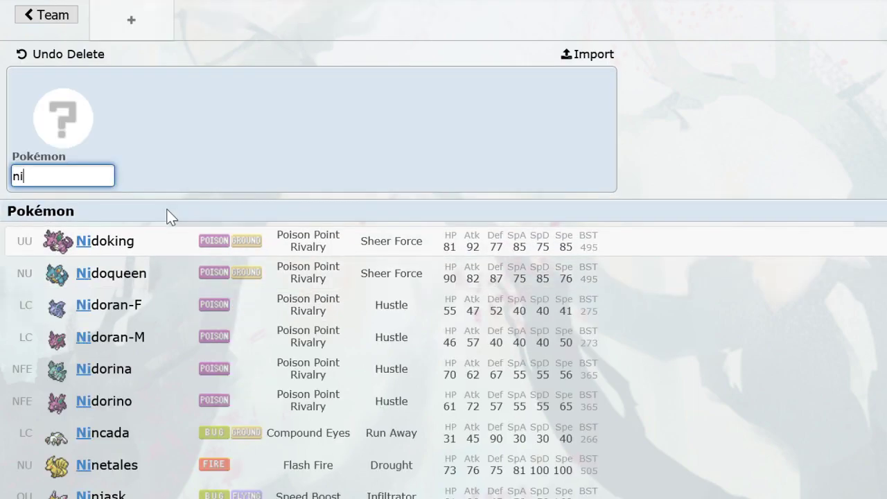
{"action": "type", "text": "o"}
{"action": "key", "text": "BackSpace"}
{"action": "type", "text": "doqueen"}
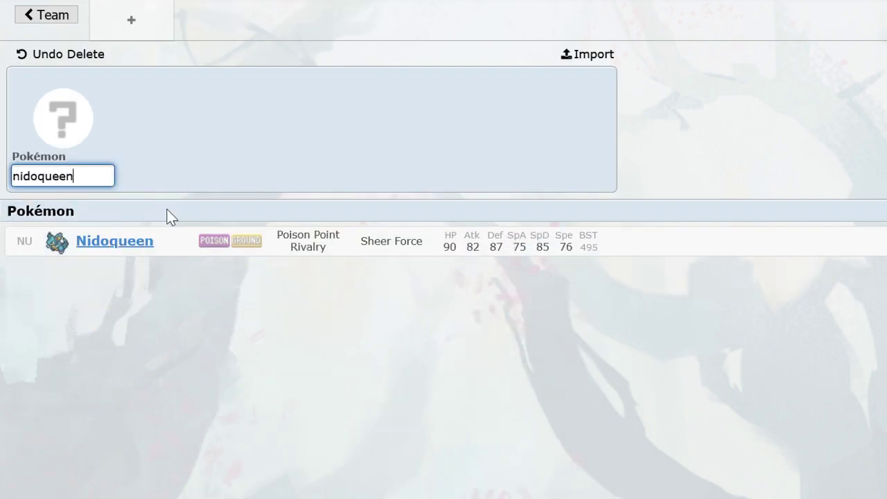
{"action": "key", "text": "Return"}
{"action": "type", "text": "blacksludge"}
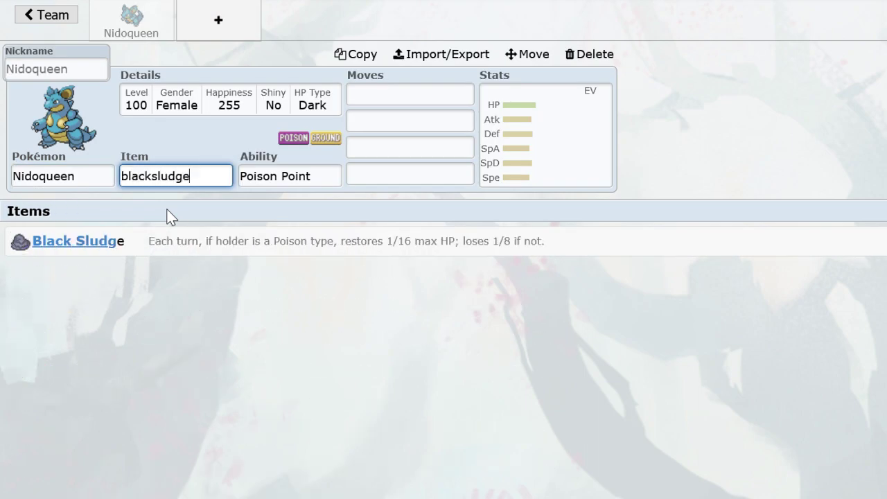
{"action": "key", "text": "Return"}
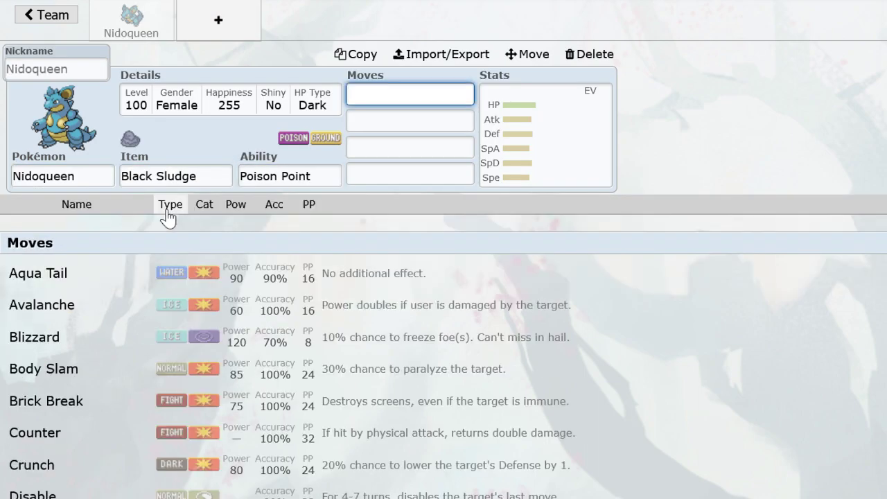
Give Nidoqueen the moves Stealth Rock and Toxic Spikes.
{"action": "type", "text": "stealth"}
{"action": "key", "text": "Return"}
{"action": "type", "text": "toxicspike"}
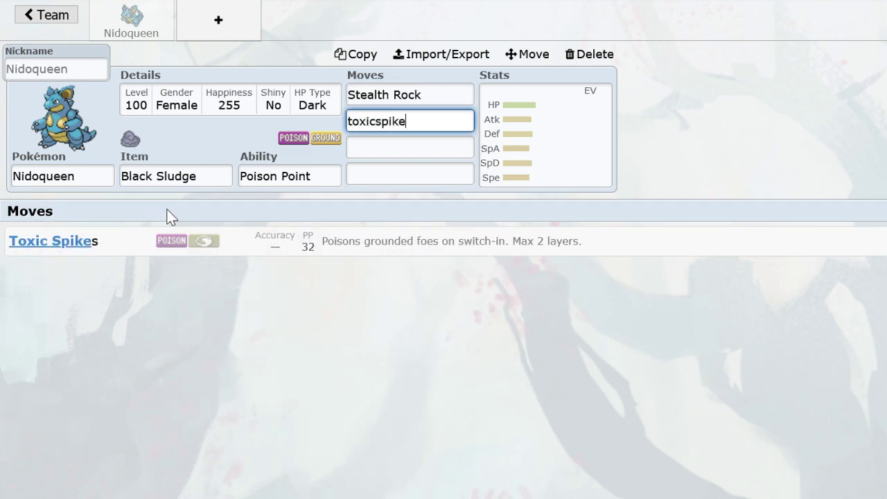
{"action": "key", "text": "Return"}
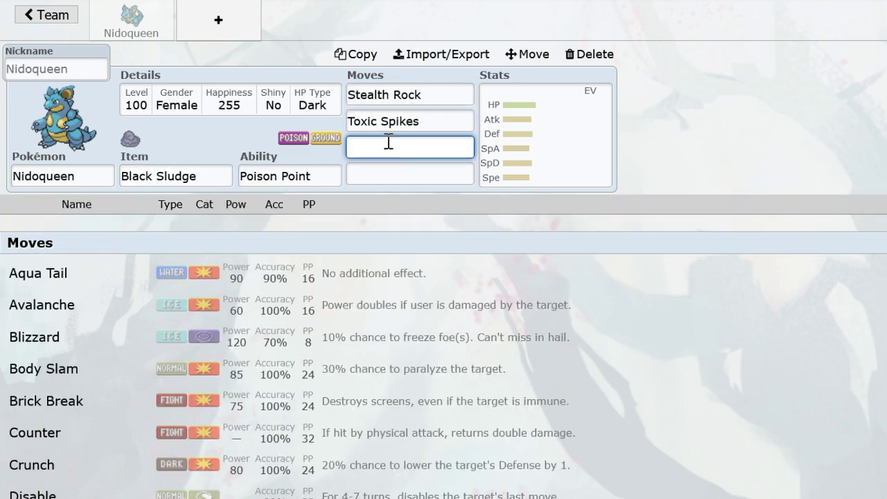
Add Abomasnow to the team with Leftovers, the Snow Warning ability and the move Leech Seed.
{"action": "left_click", "coordinate": [204, 27]}
{"action": "type", "text": "abomasnow"}
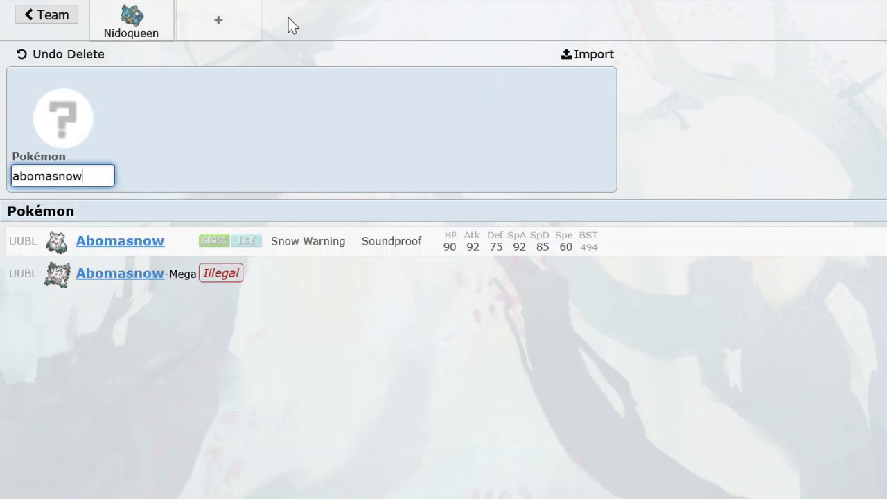
{"action": "key", "text": "Return"}
{"action": "type", "text": "le"}
{"action": "key", "text": "Return"}
{"action": "key", "text": "Return"}
{"action": "type", "text": "leec"}
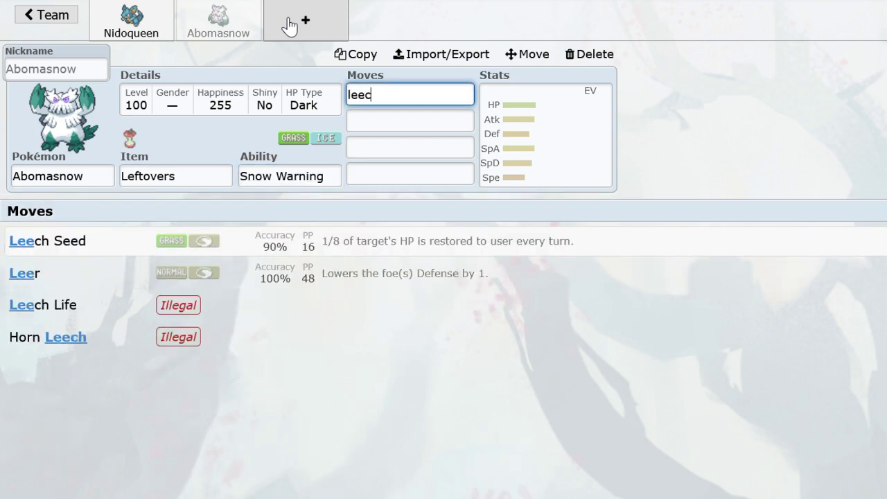
{"action": "key", "text": "Return"}
Add Tyranitar as the third team member and give it a Choice Scarf.
{"action": "left_click", "coordinate": [290, 26]}
{"action": "type", "text": "tyranit"}
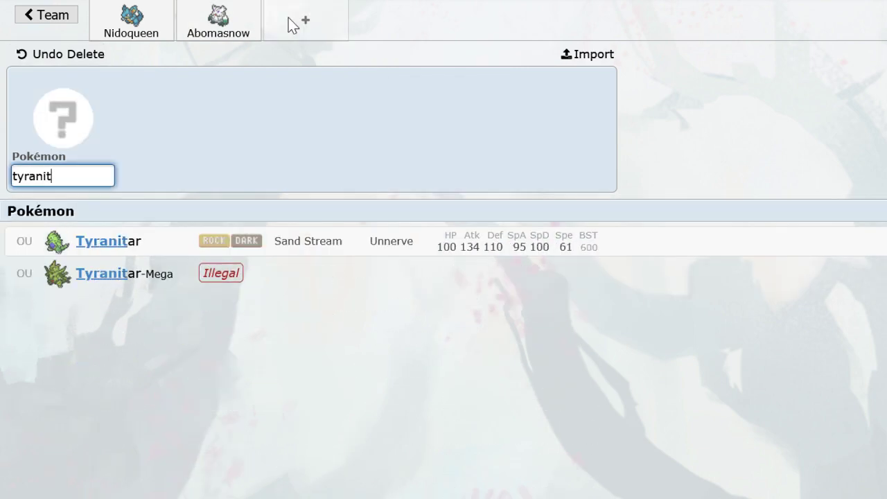
{"action": "key", "text": "Return"}
{"action": "type", "text": "choic"}
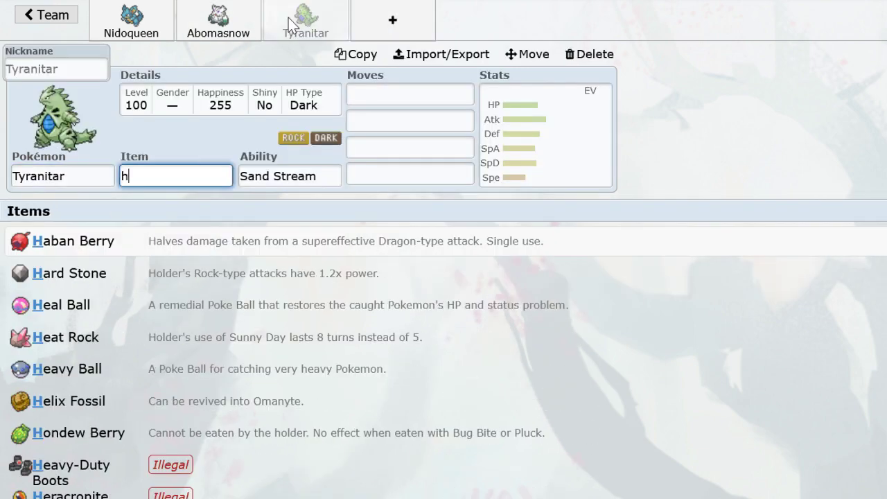
{"action": "type", "text": "esca"}
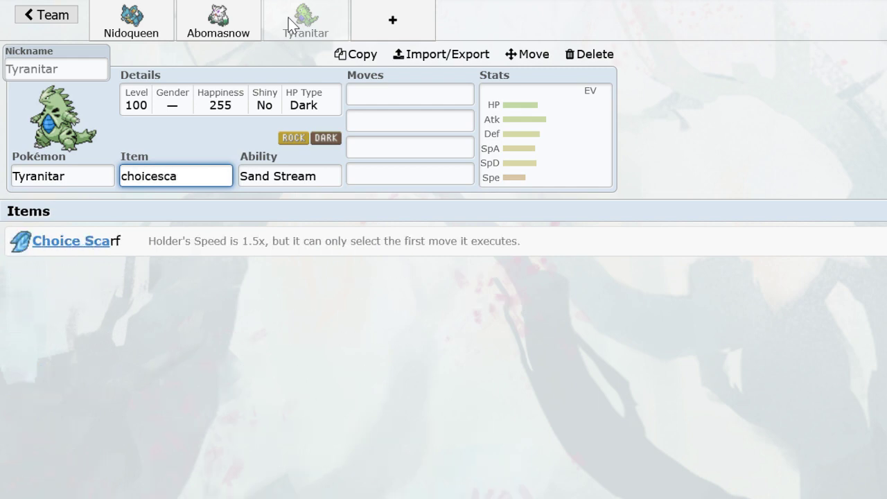
{"action": "key", "text": "Return"}
Add Starmie as the fourth team member and give it Leftovers.
{"action": "left_click", "coordinate": [404, 34]}
{"action": "type", "text": "sta"}
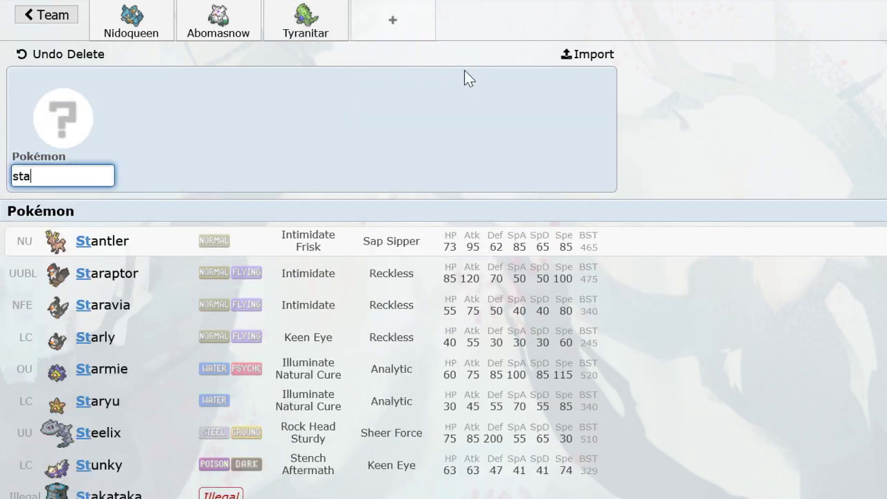
{"action": "type", "text": "rm"}
{"action": "key", "text": "Return"}
{"action": "type", "text": "lef"}
{"action": "key", "text": "Return"}
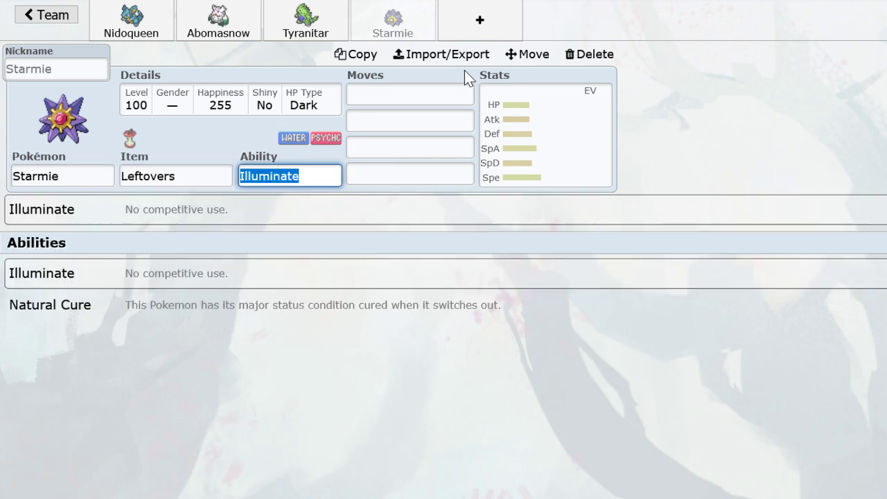
Give Starmie the Natural Cure ability and add Rotom-Heat as the fifth team member.
{"action": "left_click", "coordinate": [334, 309]}
{"action": "left_click", "coordinate": [480, 20]}
{"action": "type", "text": "r"}
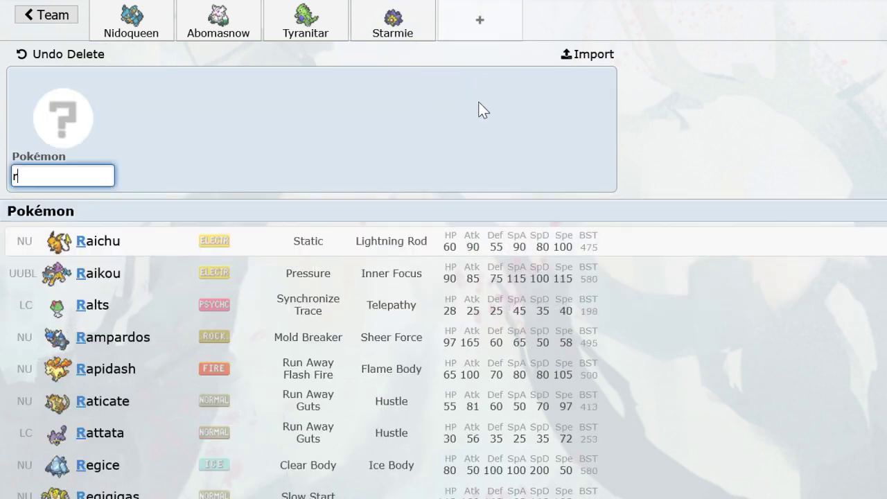
{"action": "type", "text": "otom"}
{"action": "key", "text": "Return"}
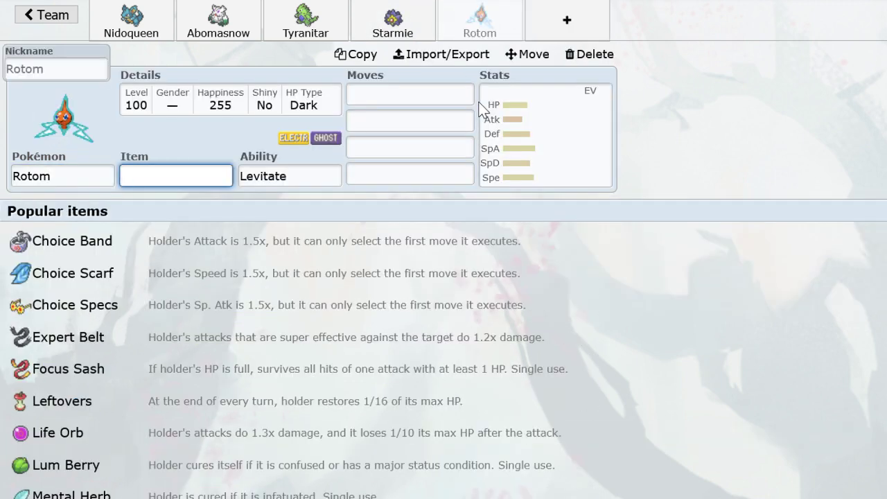
{"action": "left_click", "coordinate": [93, 176]}
{"action": "type", "text": "-Heat"}
{"action": "key", "text": "Return"}
Give Rotom-Heat Leftovers and the move Shadow Ball.
{"action": "type", "text": "lef"}
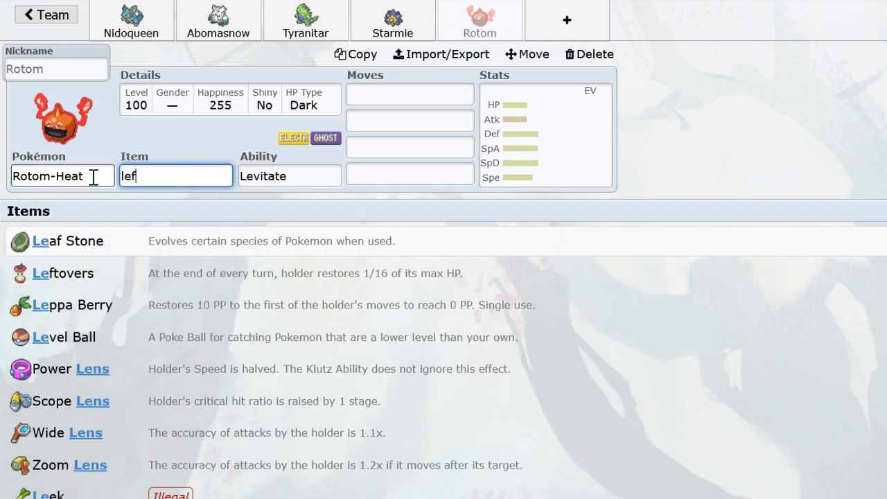
{"action": "key", "text": "Return"}
{"action": "key", "text": "Return"}
{"action": "type", "text": "ssha"}
{"action": "key", "text": "BackSpace"}
{"action": "key", "text": "BackSpace"}
{"action": "key", "text": "BackSpace"}
{"action": "type", "text": "hd"}
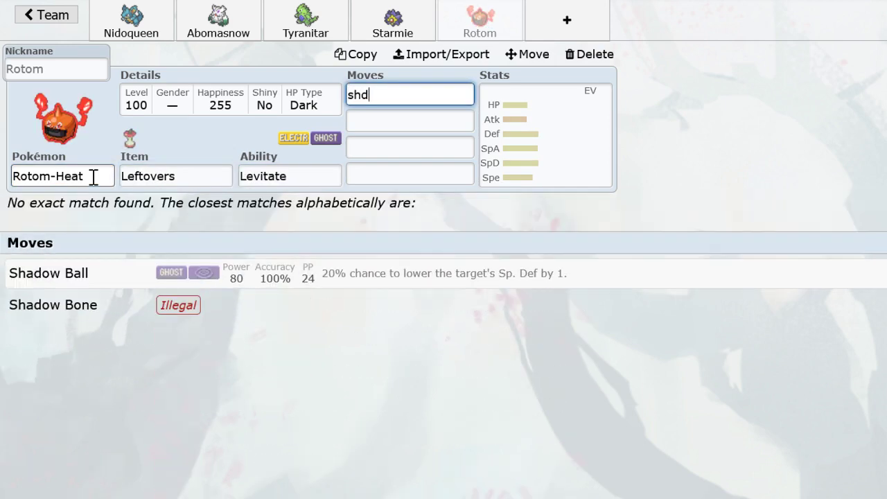
{"action": "key", "text": "BackSpace"}
{"action": "type", "text": "adowba"}
{"action": "key", "text": "Return"}
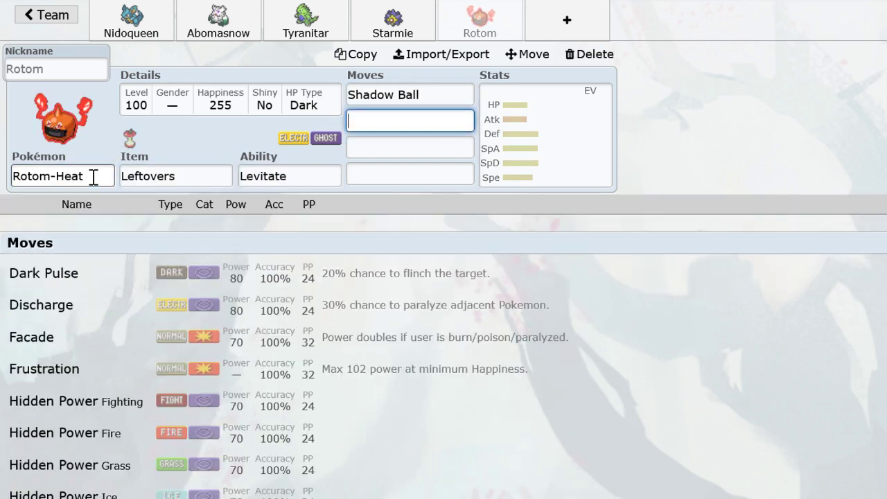
Fill Rotom-Heat's remaining move slots with Reflect, Rest and Sleep Talk.
{"action": "type", "text": "efl"}
{"action": "key", "text": "BackSpace"}
{"action": "key", "text": "BackSpace"}
{"action": "key", "text": "BackSpace"}
{"action": "type", "text": "ref"}
{"action": "key", "text": "Return"}
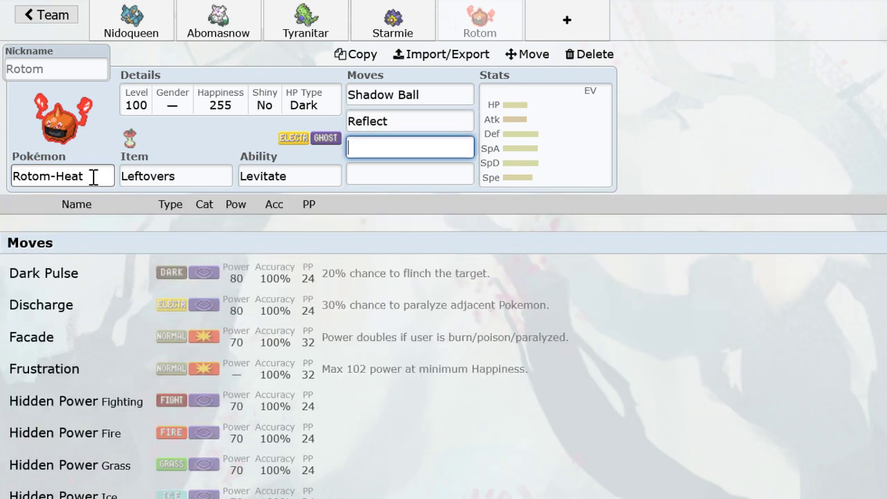
{"action": "type", "text": "rest"}
{"action": "key", "text": "Return"}
{"action": "type", "text": "sle"}
{"action": "key", "text": "Return"}
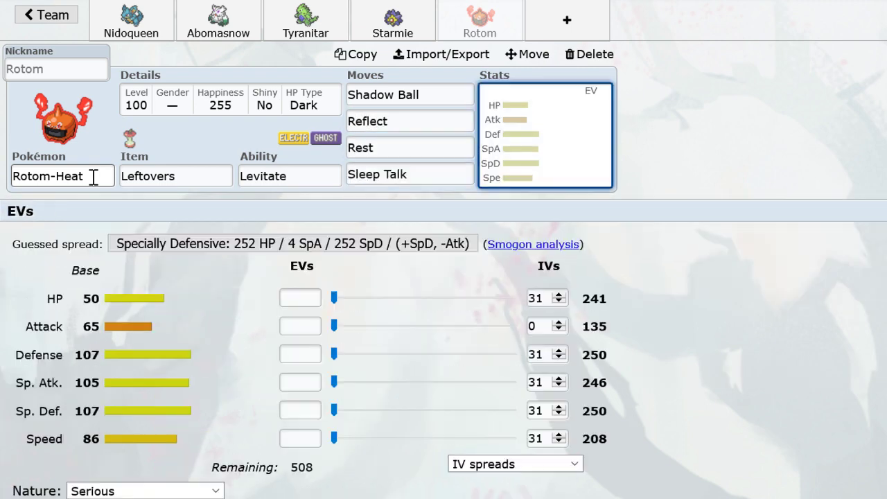
Set Rotom-Heat's EVs to 252 HP and 252 Defense with a Bold nature.
{"action": "left_click_drag", "start_coordinate": [343, 299], "coordinate": [783, 327]}
{"action": "left_click_drag", "start_coordinate": [381, 356], "coordinate": [767, 399]}
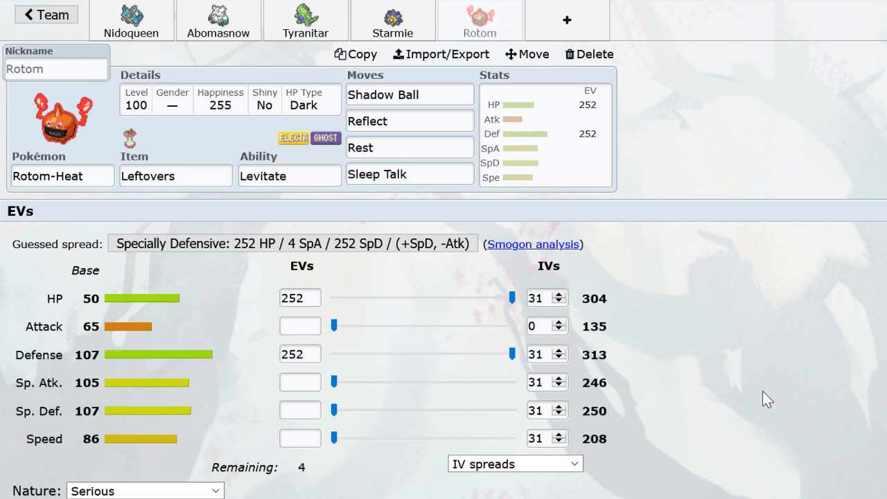
{"action": "left_click", "coordinate": [196, 494]}
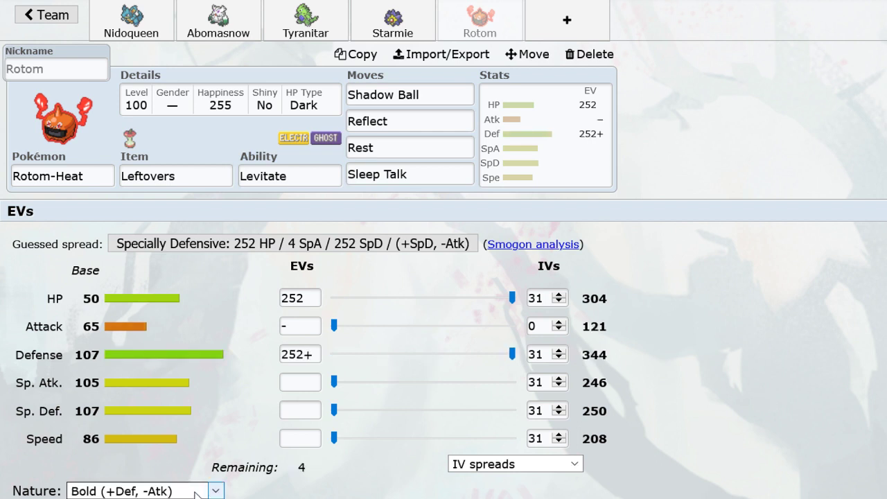
Review the sets of the five team members, from Nidoqueen to Rotom-Heat.
{"action": "left_click", "coordinate": [157, 26]}
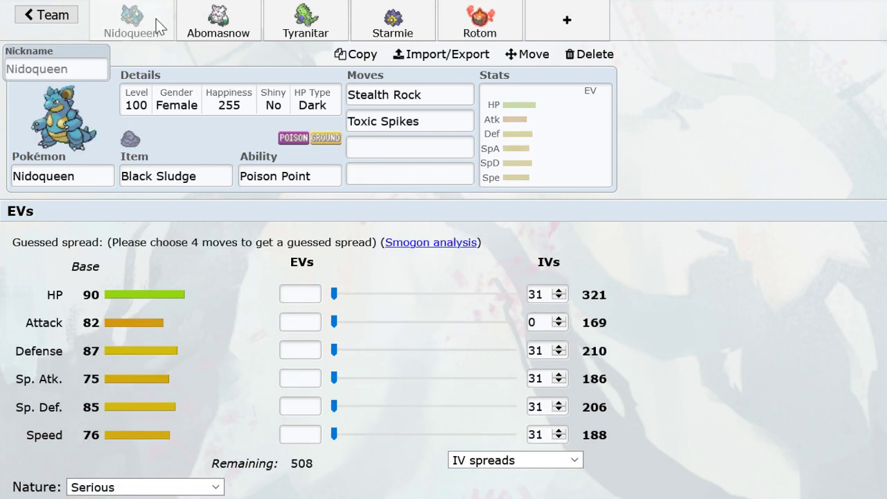
{"action": "left_click", "coordinate": [218, 27]}
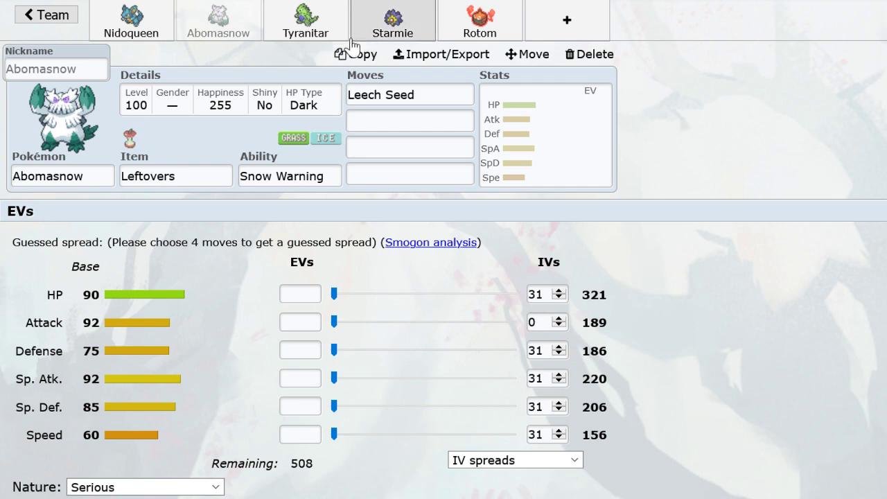
{"action": "left_click", "coordinate": [444, 17]}
{"action": "left_click", "coordinate": [407, 19]}
{"action": "left_click", "coordinate": [305, 18]}
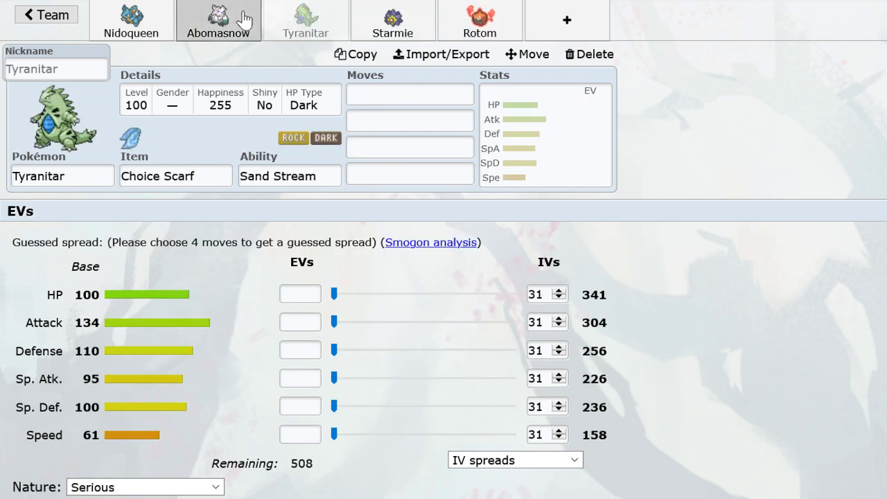
{"action": "left_click", "coordinate": [132, 17]}
{"action": "left_click", "coordinate": [219, 17]}
{"action": "left_click", "coordinate": [281, 24]}
{"action": "left_click", "coordinate": [480, 20]}
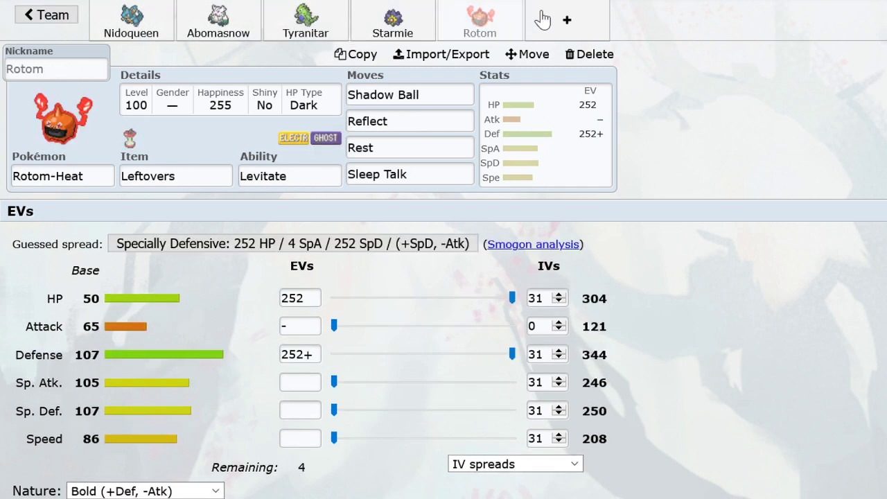
{"action": "left_click", "coordinate": [381, 23]}
{"action": "left_click", "coordinate": [305, 22]}
{"action": "left_click", "coordinate": [235, 27]}
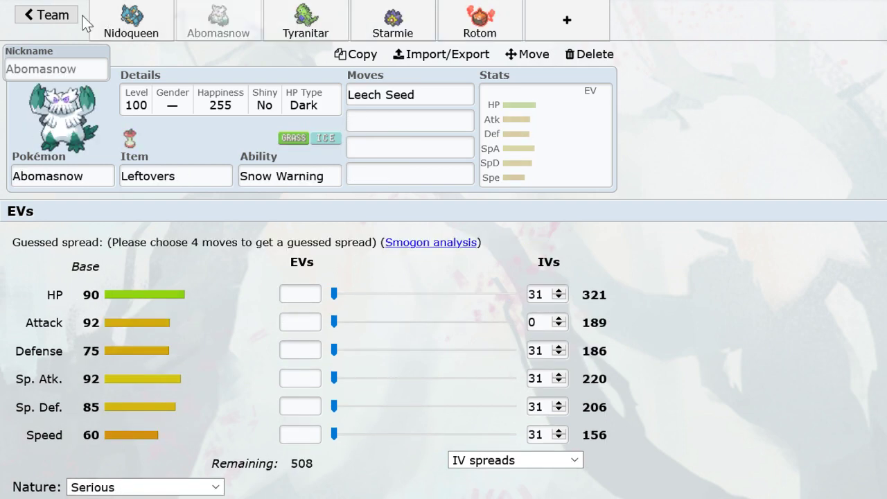
{"action": "left_click", "coordinate": [104, 22]}
{"action": "left_click", "coordinate": [212, 27]}
{"action": "left_click", "coordinate": [132, 21]}
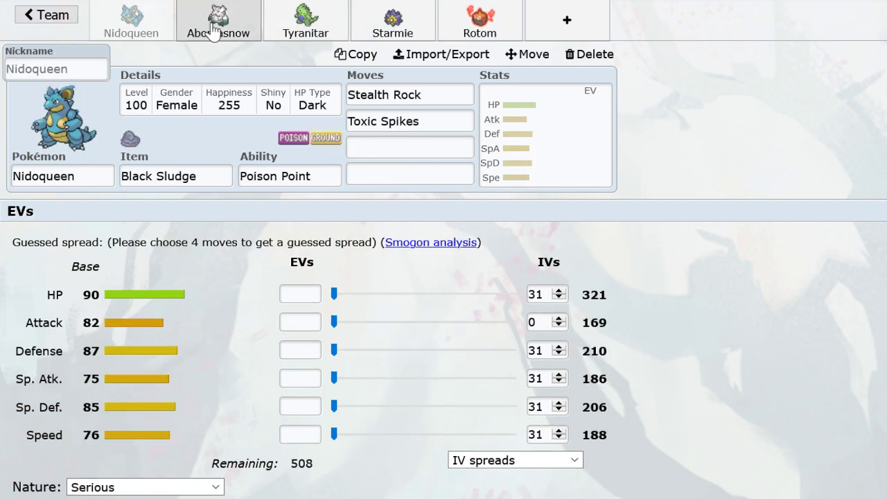
{"action": "left_click", "coordinate": [206, 30]}
{"action": "left_click", "coordinate": [303, 26]}
{"action": "left_click", "coordinate": [409, 16]}
{"action": "left_click", "coordinate": [479, 19]}
Add Bronzong as the sixth team member and give it Leftovers.
{"action": "left_click", "coordinate": [530, 18]}
{"action": "type", "text": "b"}
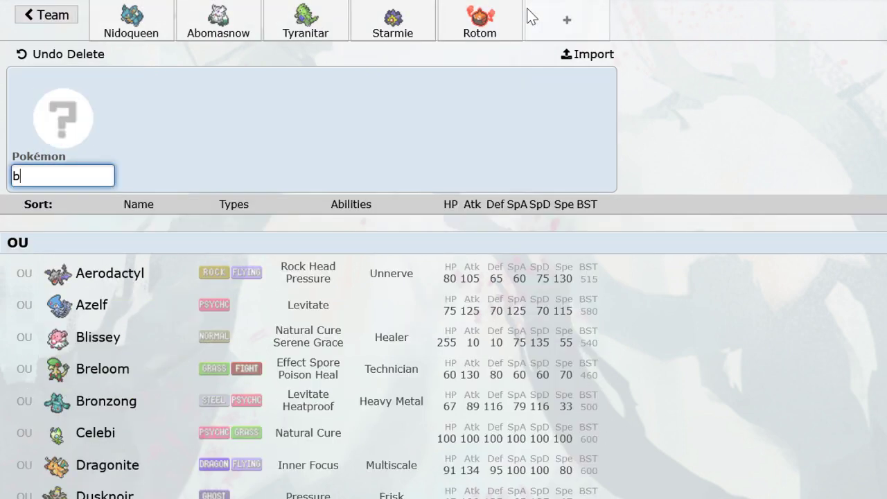
{"action": "type", "text": "ronzong"}
{"action": "key", "text": "Return"}
{"action": "type", "text": "lefto"}
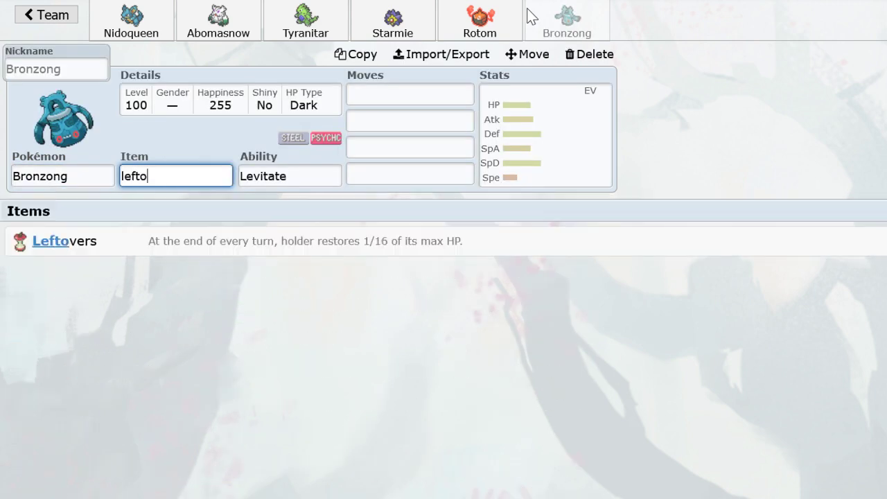
{"action": "key", "text": "Return"}
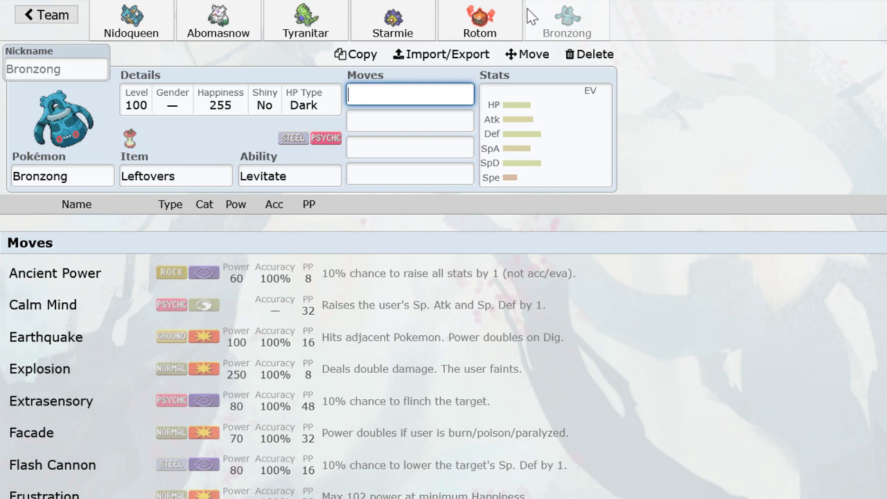
Give Bronzong the moves Protect and Earthquake and raise its HP EVs to the maximum.
{"action": "type", "text": "prote"}
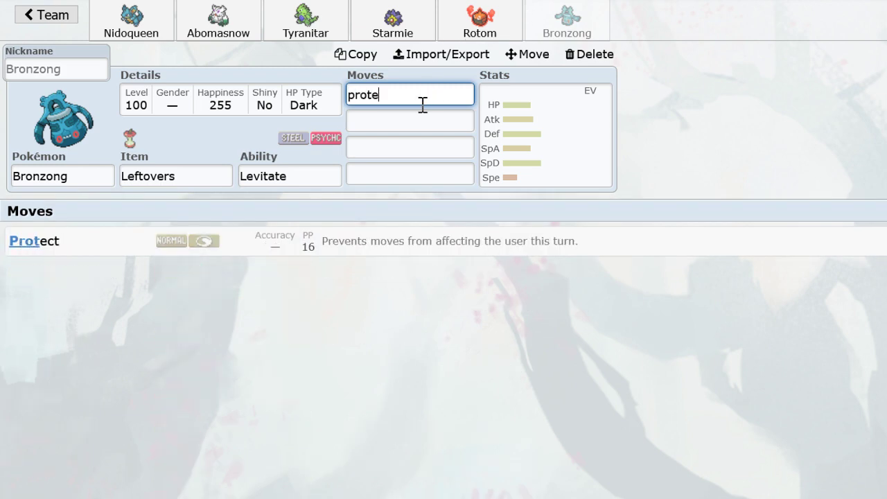
{"action": "key", "text": "Return"}
{"action": "type", "text": "ea"}
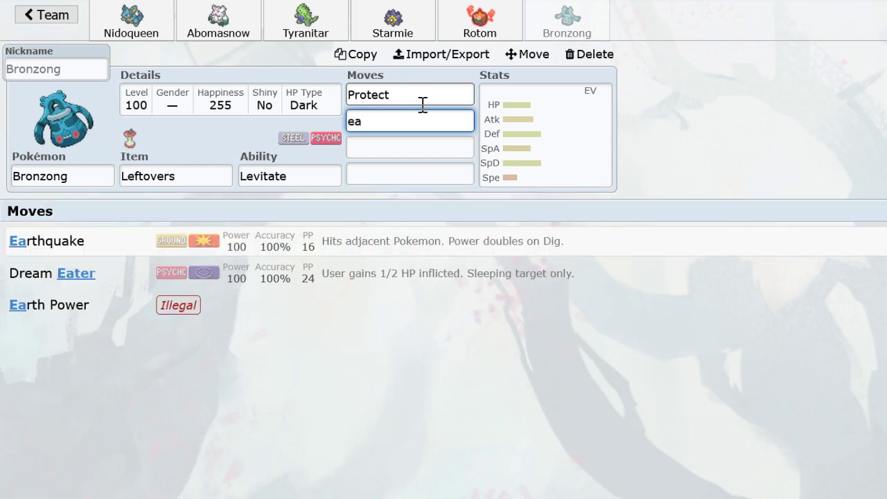
{"action": "key", "text": "Return"}
{"action": "left_click", "coordinate": [416, 122]}
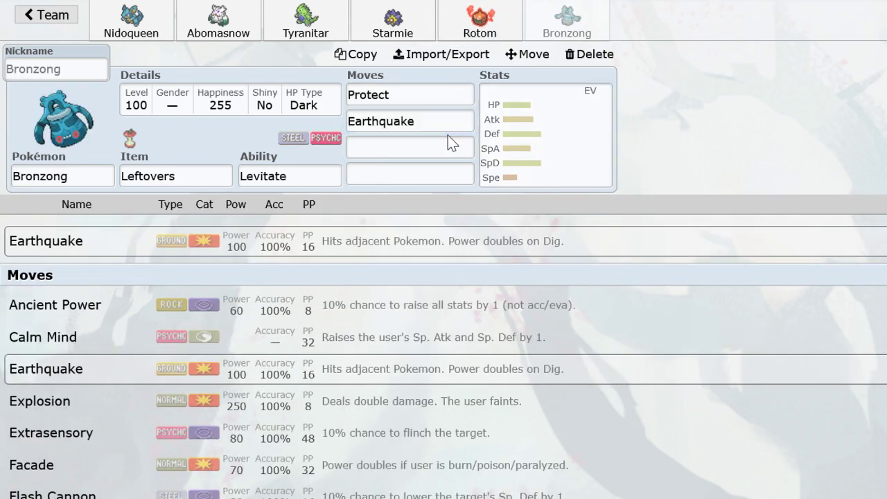
{"action": "left_click", "coordinate": [435, 147]}
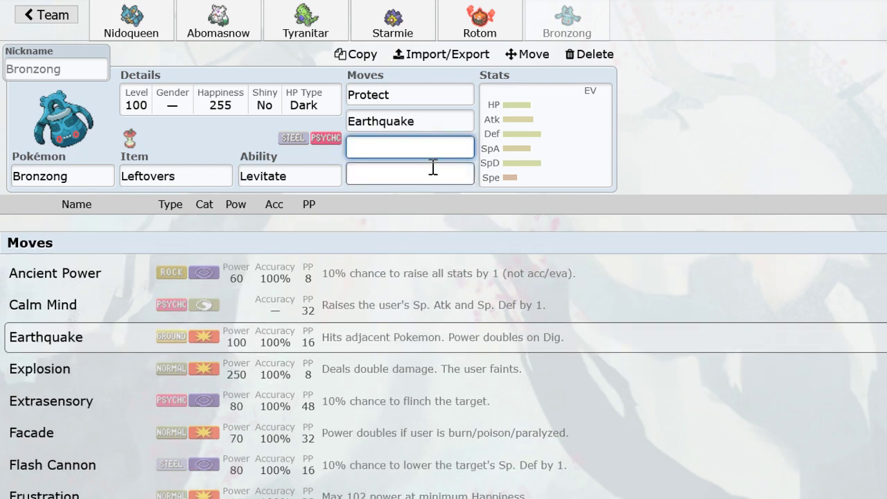
{"action": "left_click", "coordinate": [535, 169]}
{"action": "left_click_drag", "start_coordinate": [334, 298], "coordinate": [512, 298]}
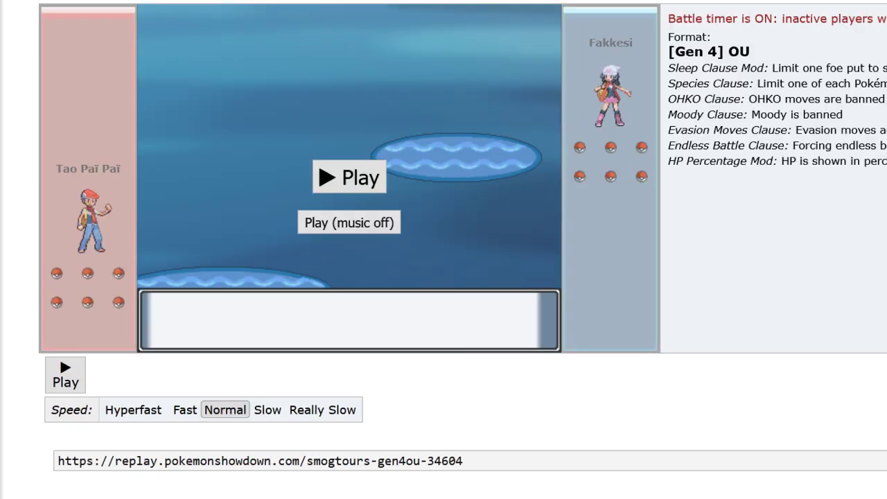
Play the Gen 4 OU replay with music off at Fast speed and skip ahead through turn 10.
{"action": "left_click", "coordinate": [366, 225]}
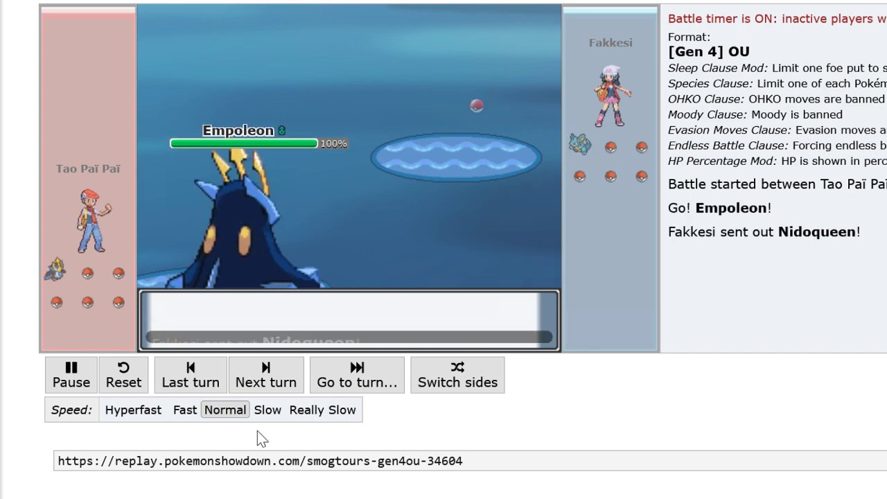
{"action": "left_click", "coordinate": [184, 410]}
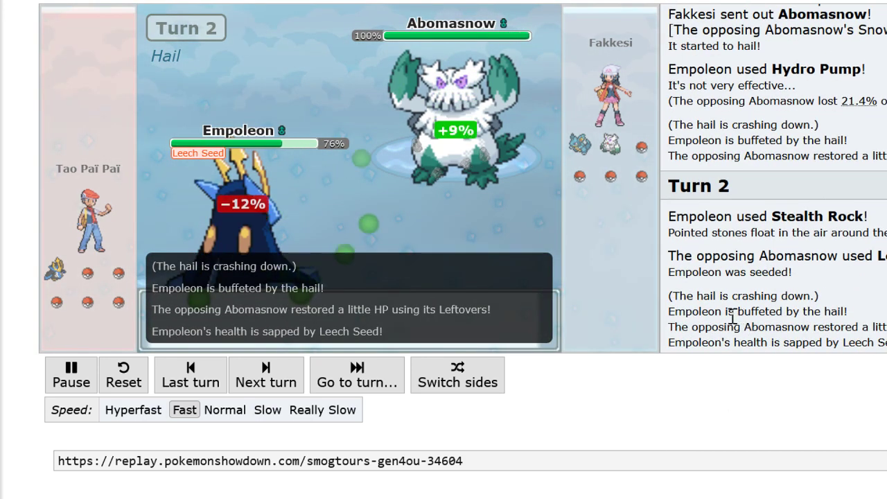
{"action": "left_click", "coordinate": [265, 372]}
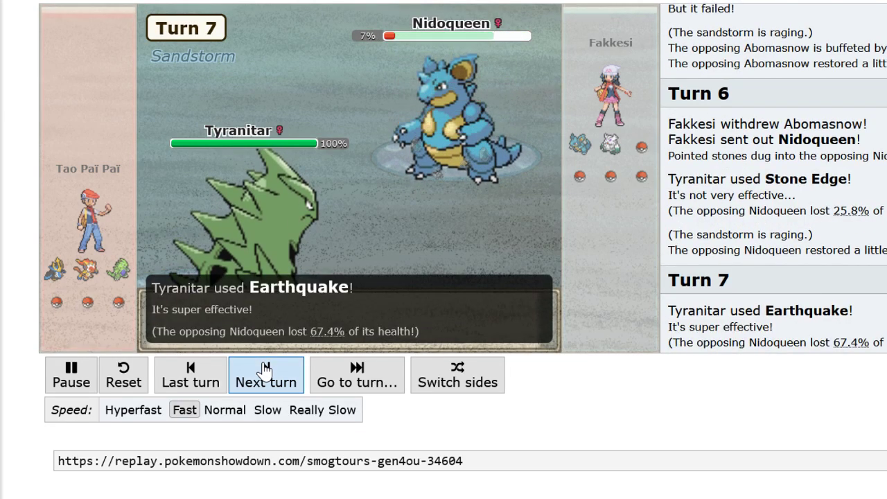
{"action": "left_click", "coordinate": [266, 371]}
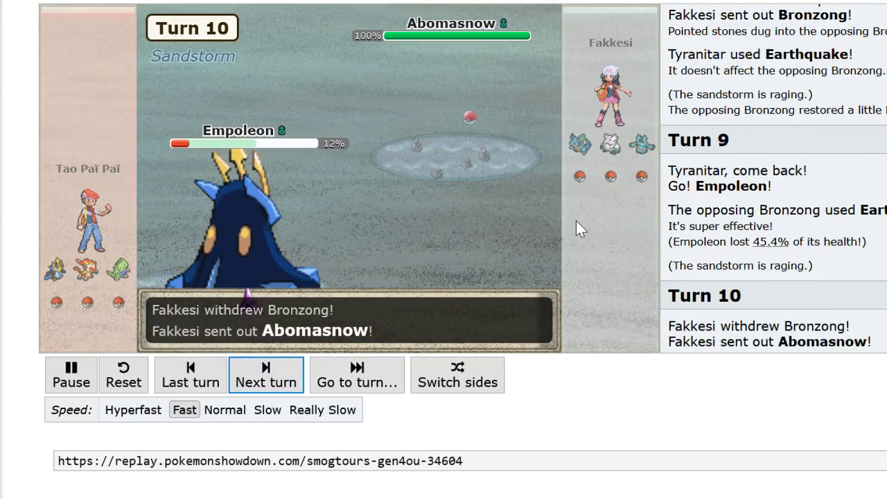
{"action": "mouse_move", "coordinate": [610, 150]}
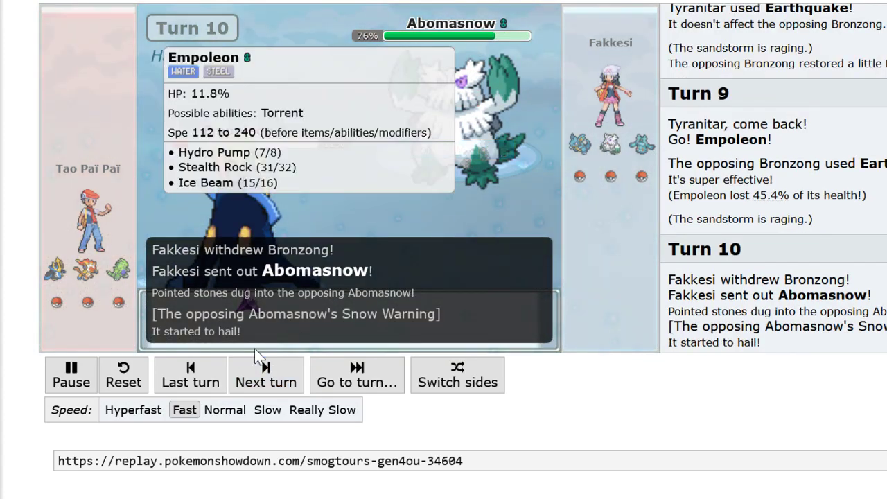
{"action": "left_click", "coordinate": [266, 374]}
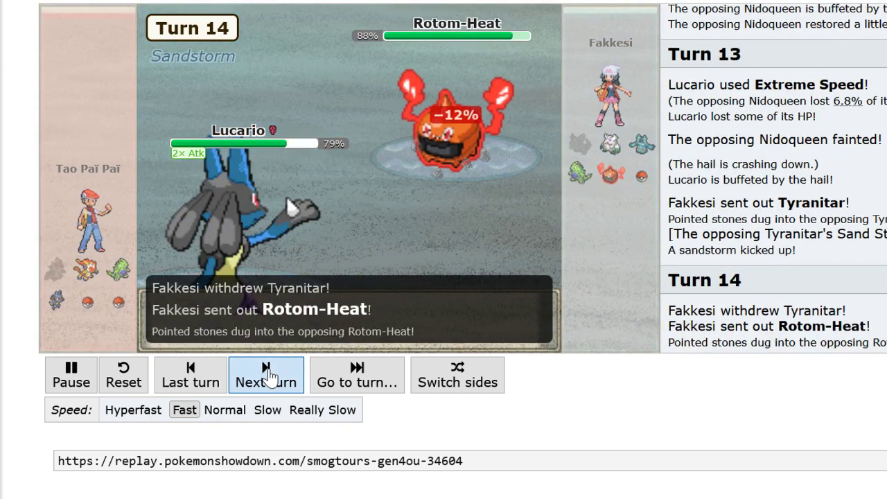
Step the replay back one turn and check the opposing Rotom-Heat's details on turn 15.
{"action": "left_click", "coordinate": [206, 375]}
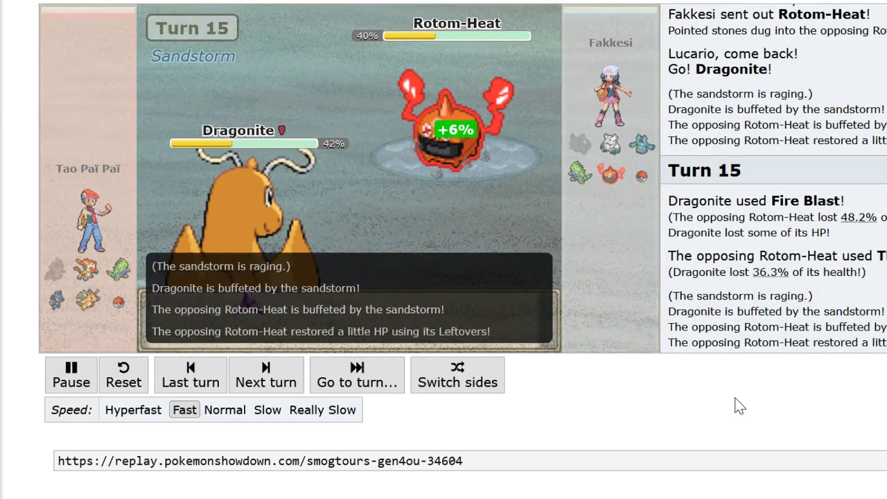
{"action": "left_click_drag", "start_coordinate": [737, 404], "coordinate": [592, 164]}
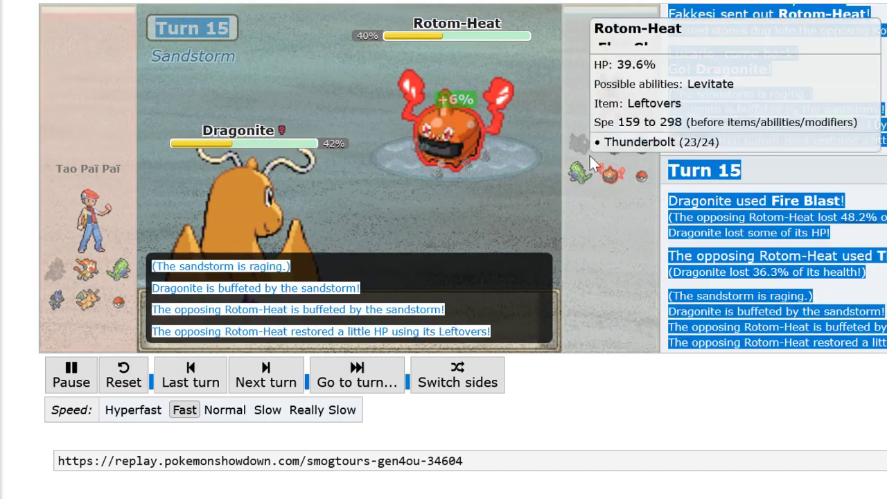
{"action": "left_click", "coordinate": [668, 204]}
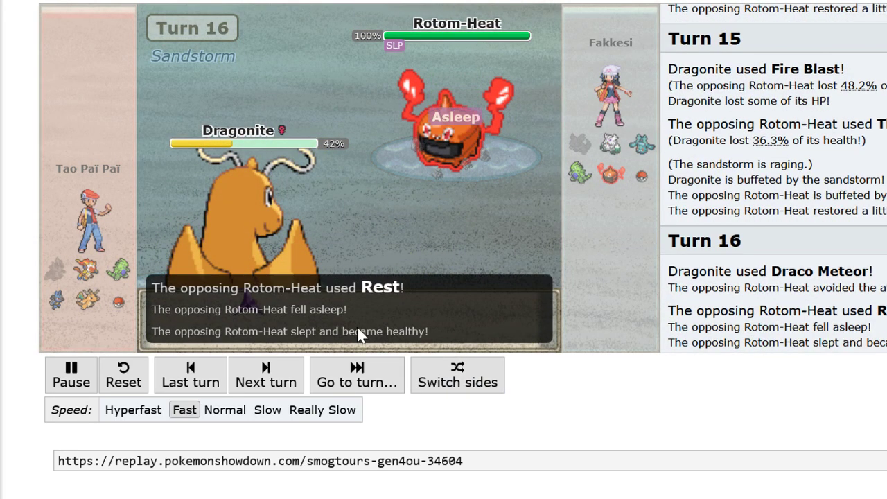
Advance the replay turn by turn from turn 16 to turn 20 and check Kingdra's details.
{"action": "left_click", "coordinate": [269, 381]}
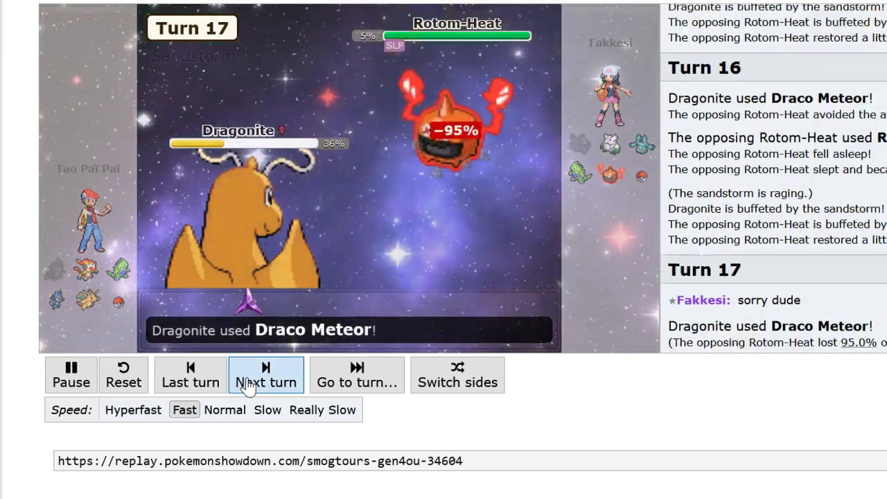
{"action": "left_click", "coordinate": [249, 387]}
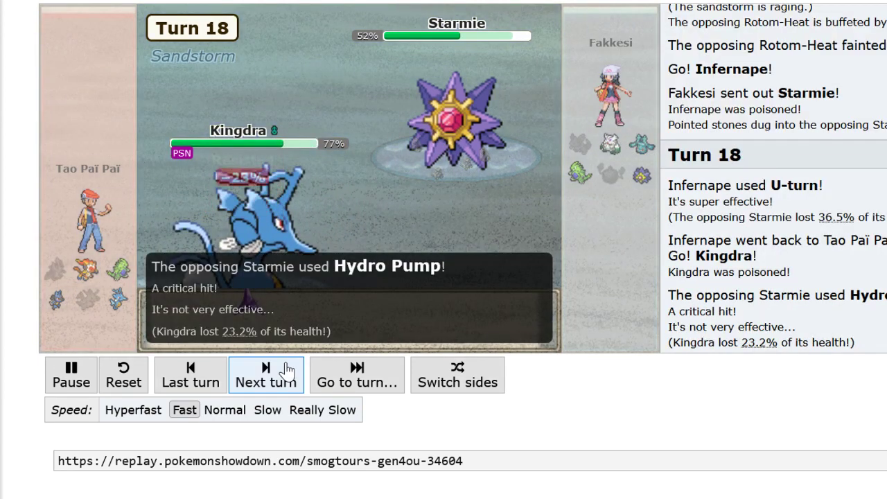
{"action": "left_click", "coordinate": [287, 372]}
{"action": "left_click", "coordinate": [279, 375]}
{"action": "mouse_move", "coordinate": [280, 332]}
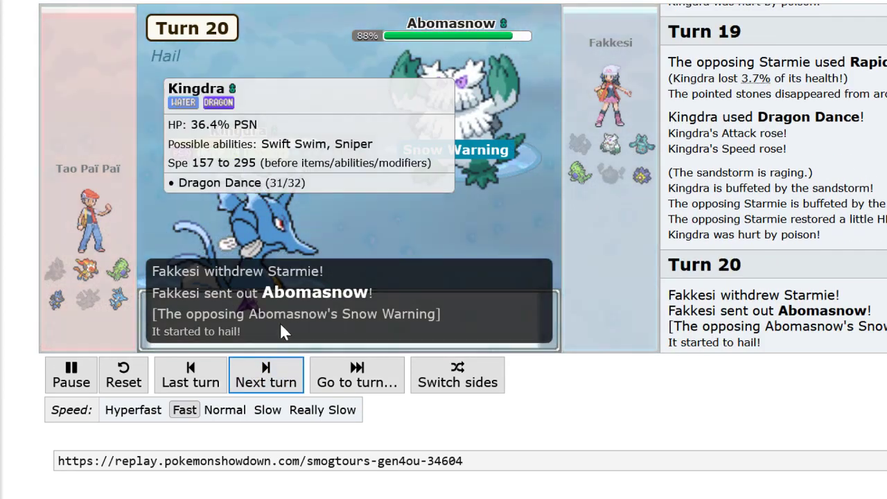
Advance the Gen 4 OU replay turn by turn from turn 20 until past turn 31.
{"action": "mouse_move", "coordinate": [101, 280]}
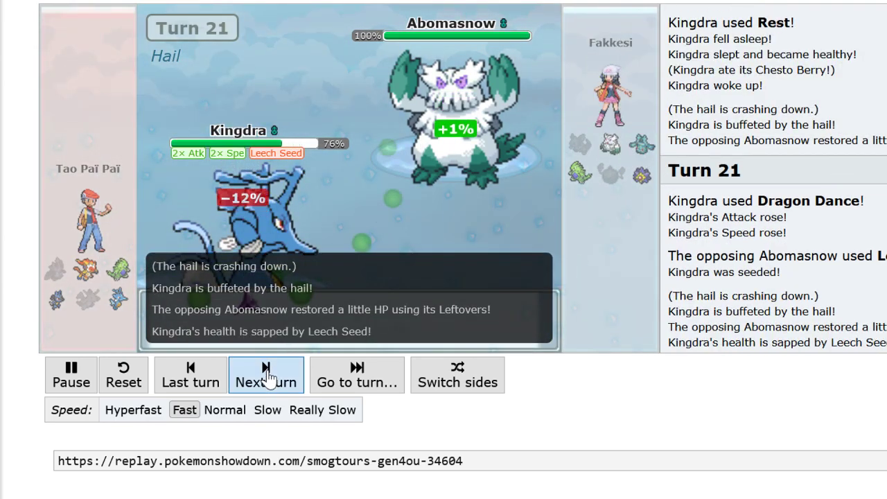
{"action": "left_click", "coordinate": [267, 378]}
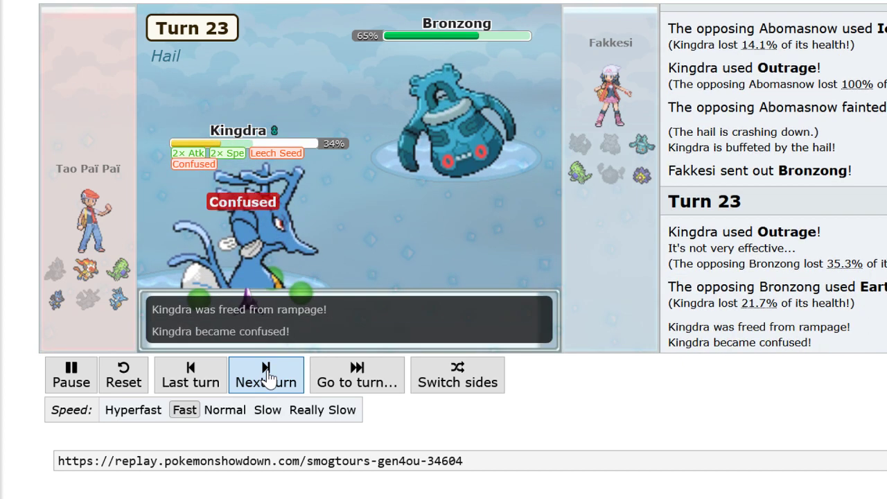
{"action": "left_click", "coordinate": [268, 378]}
{"action": "left_click", "coordinate": [268, 378]}
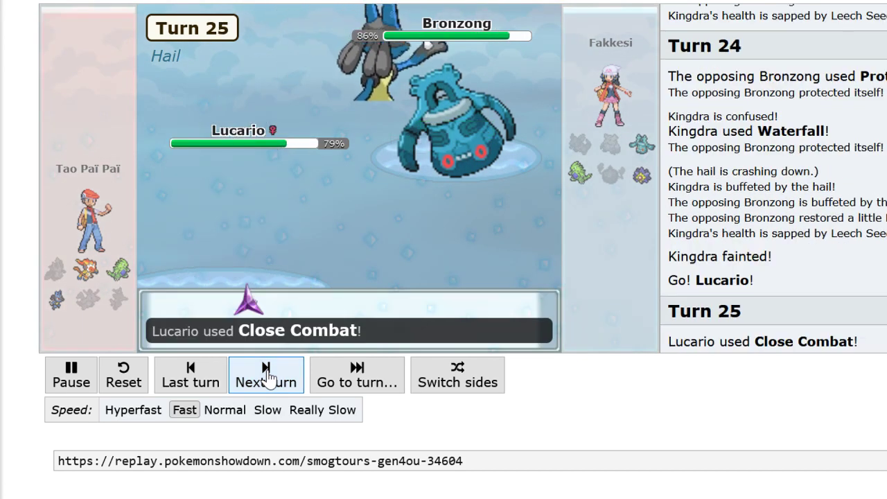
{"action": "left_click", "coordinate": [267, 377]}
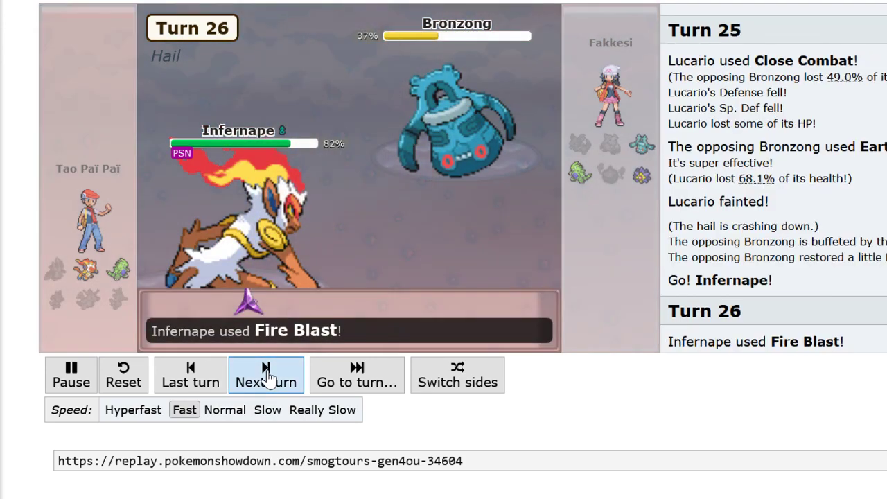
{"action": "left_click", "coordinate": [268, 378]}
{"action": "left_click", "coordinate": [267, 378]}
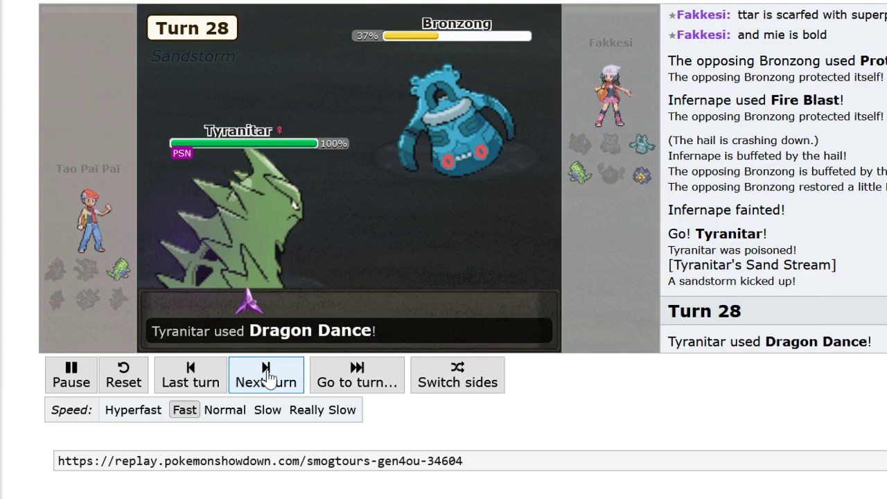
{"action": "left_click", "coordinate": [268, 378]}
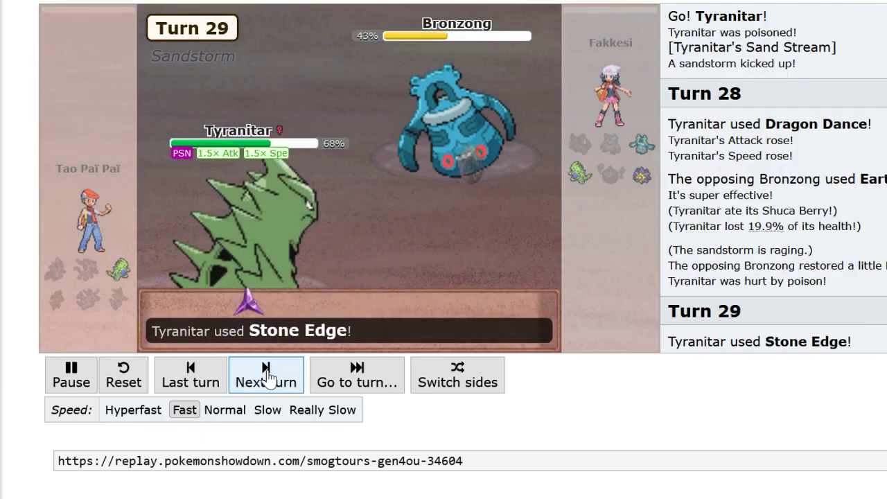
{"action": "left_click", "coordinate": [268, 378]}
{"action": "left_click", "coordinate": [267, 377]}
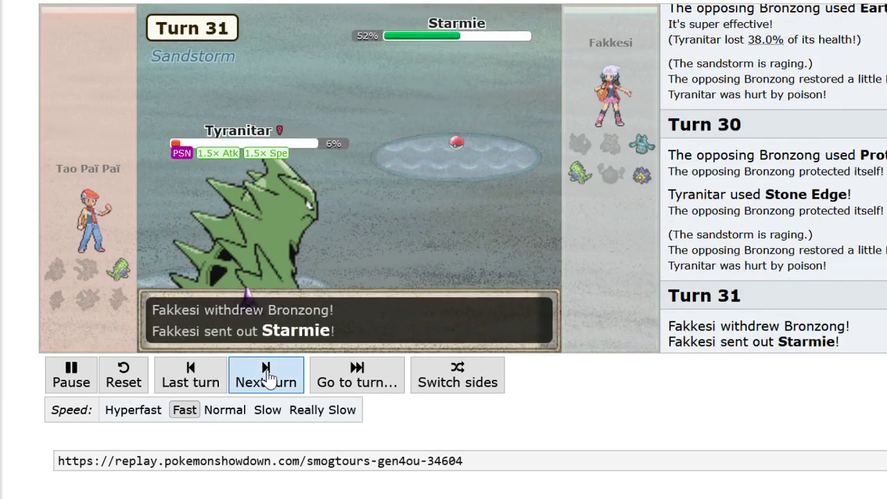
{"action": "left_click", "coordinate": [268, 378]}
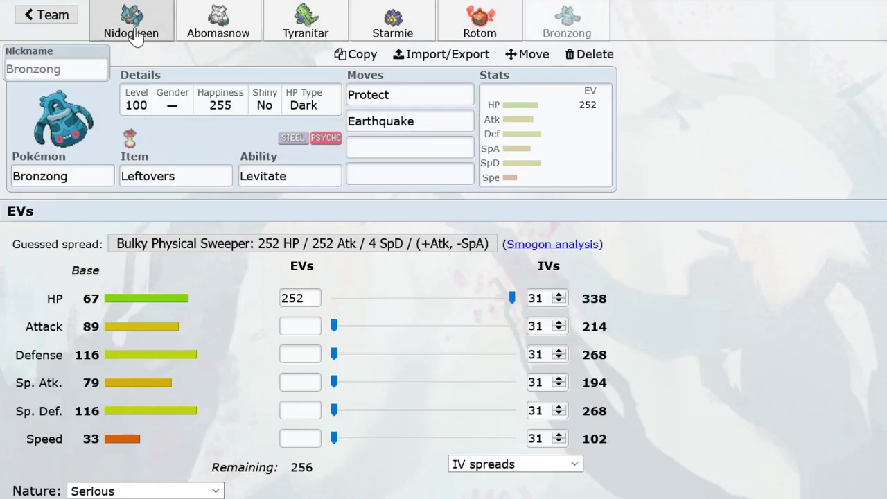
Clear the team by deleting Nidoqueen, Abomasnow, Tyranitar, Starmie, Rotom-Heat and Bronzong.
{"action": "left_click", "coordinate": [130, 24]}
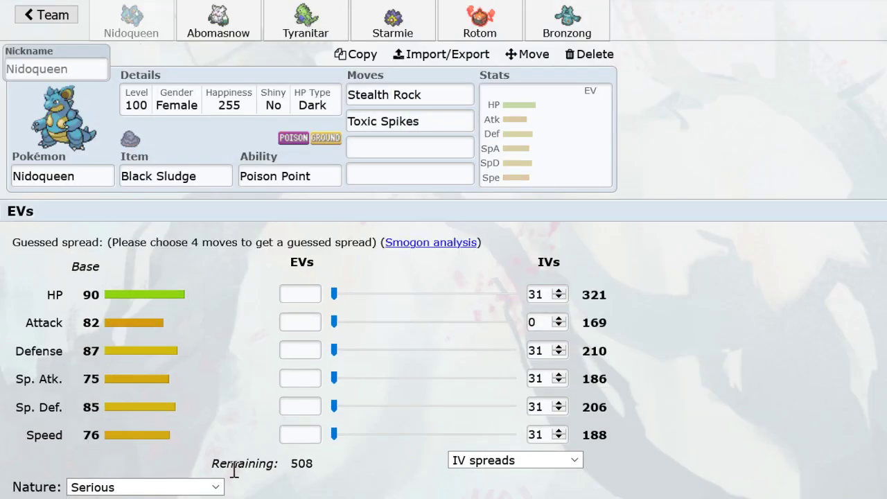
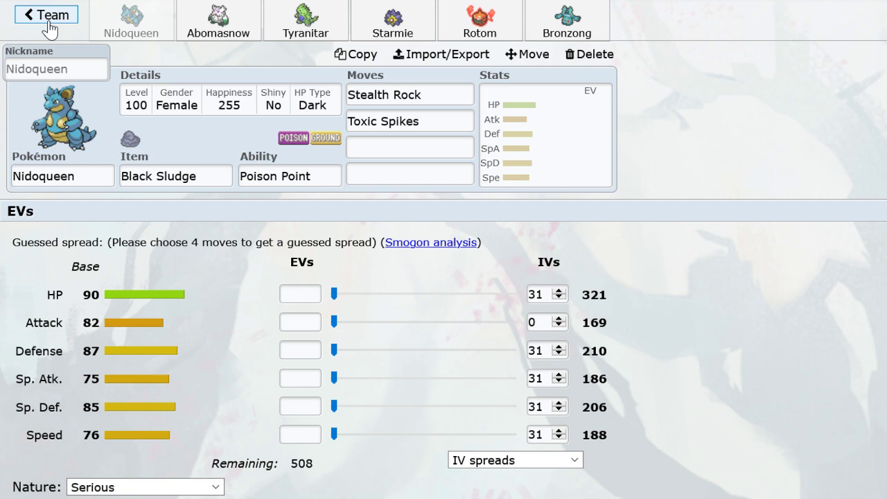
{"action": "left_click", "coordinate": [575, 55]}
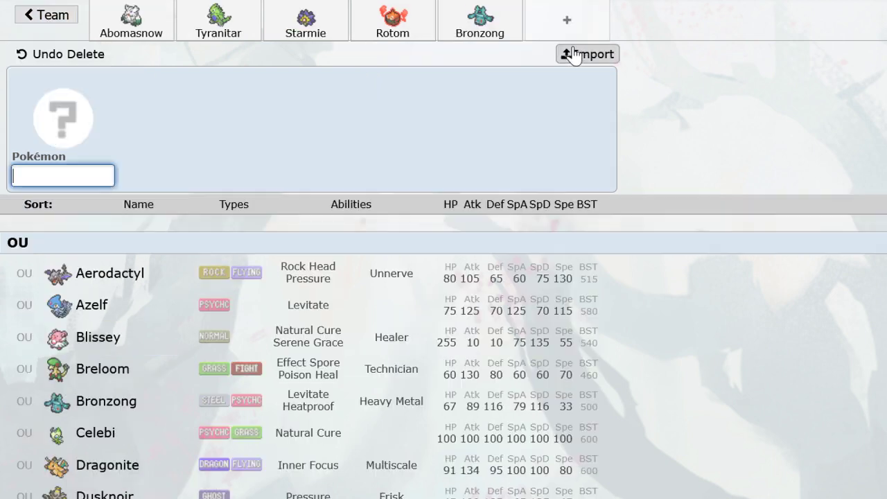
{"action": "left_click", "coordinate": [164, 35]}
{"action": "left_click", "coordinate": [581, 55]}
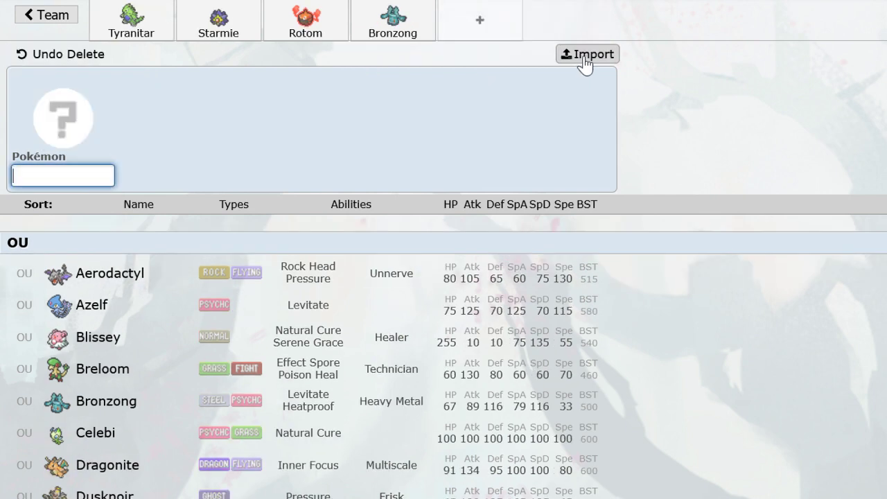
{"action": "left_click", "coordinate": [155, 38]}
{"action": "left_click", "coordinate": [586, 55]}
{"action": "left_click", "coordinate": [171, 38]}
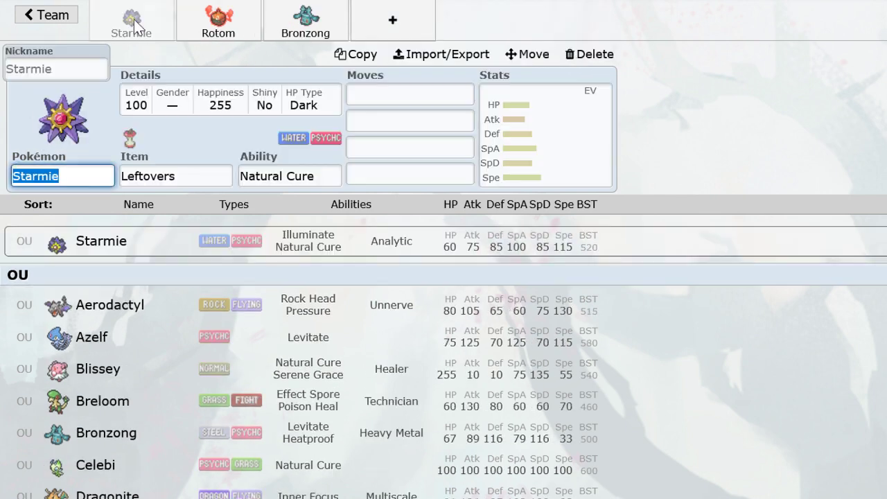
{"action": "left_click", "coordinate": [589, 55]}
{"action": "left_click", "coordinate": [156, 31]}
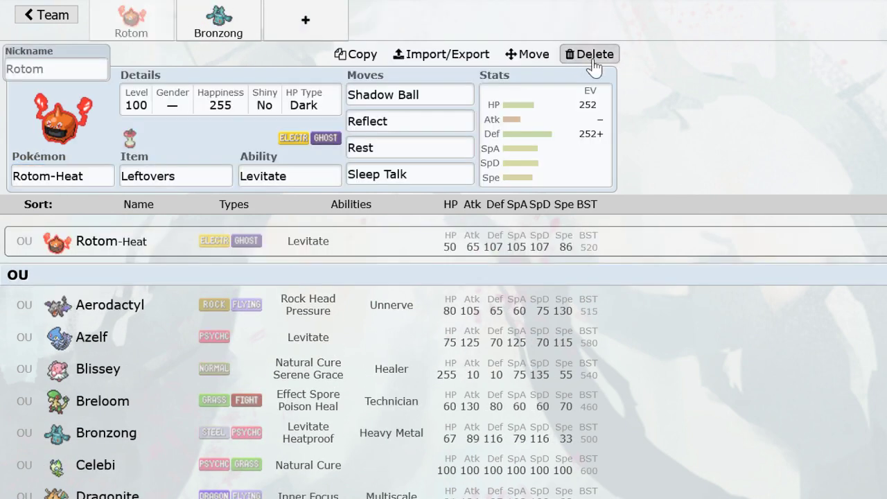
{"action": "left_click", "coordinate": [593, 55]}
{"action": "left_click", "coordinate": [156, 31]}
{"action": "left_click", "coordinate": [589, 54]}
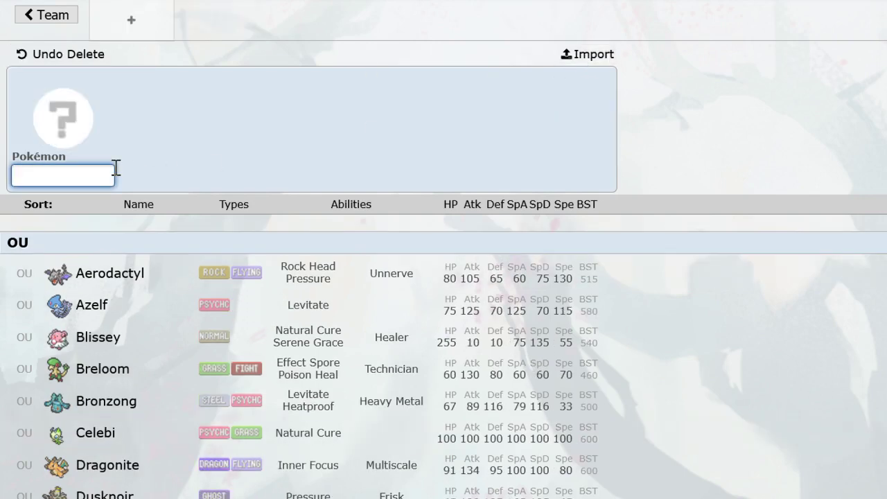
Add Zapdos and Infernape to the emptied team, giving Infernape a Choice Band.
{"action": "type", "text": "zapdos"}
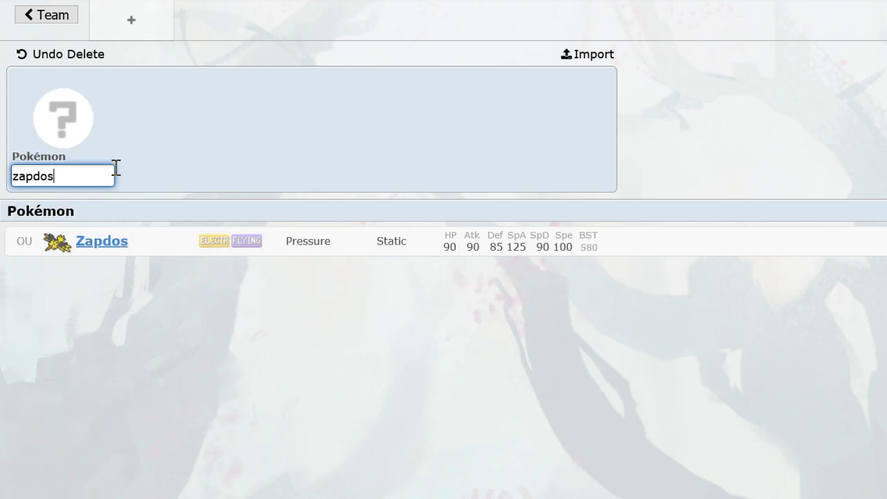
{"action": "key", "text": "Return"}
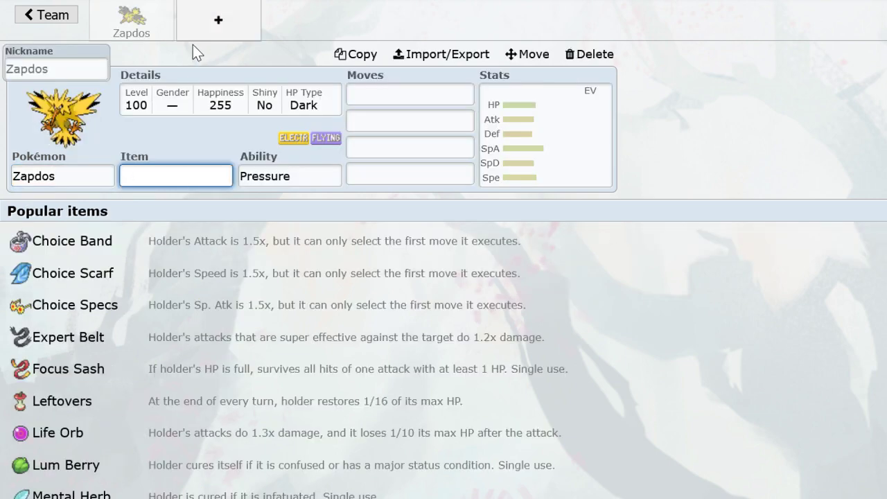
{"action": "left_click", "coordinate": [244, 39]}
{"action": "type", "text": "inf"}
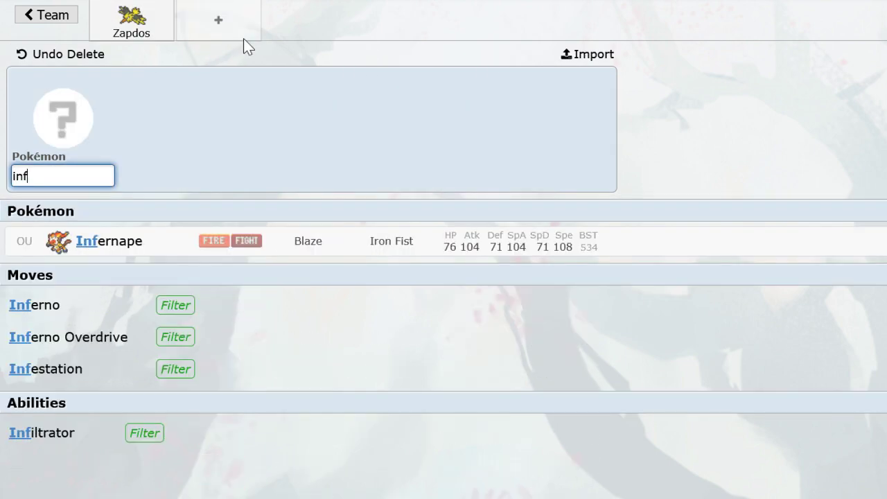
{"action": "left_click", "coordinate": [228, 241]}
{"action": "type", "text": "choiceban"}
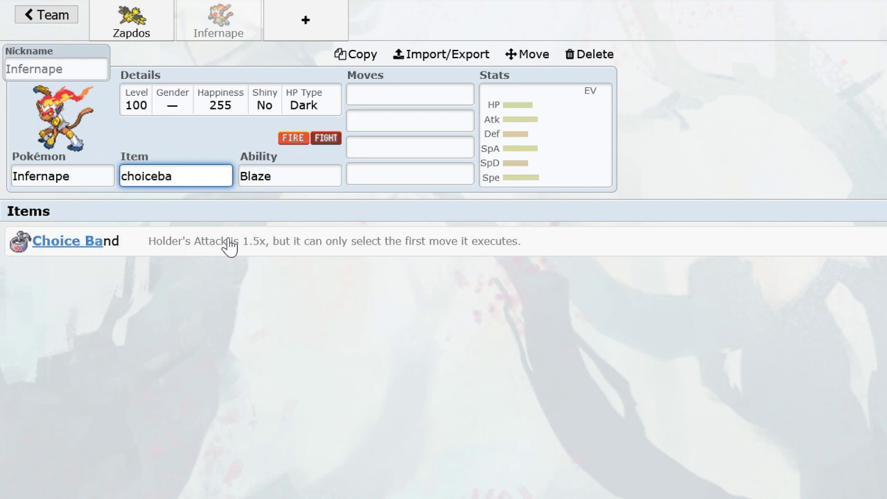
{"action": "key", "text": "Return"}
Add Heatran as the third team member and give it a Choice Scarf.
{"action": "left_click", "coordinate": [296, 31]}
{"action": "type", "text": "heat"}
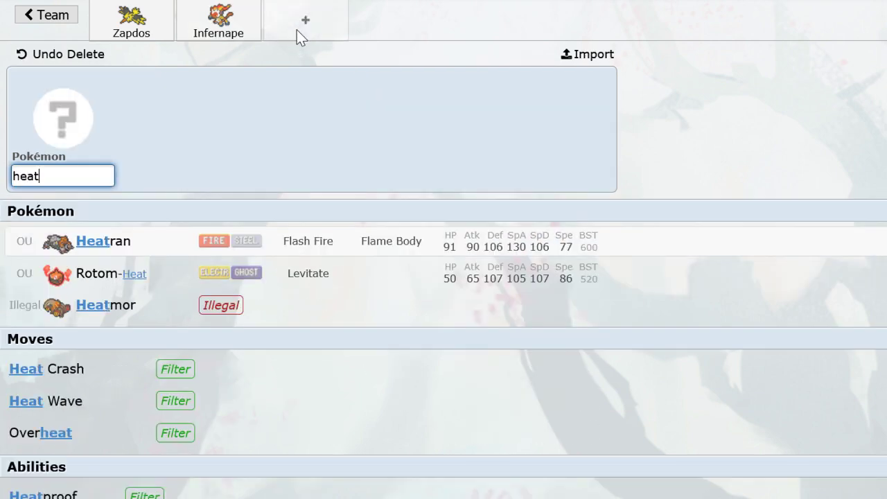
{"action": "left_click", "coordinate": [233, 249]}
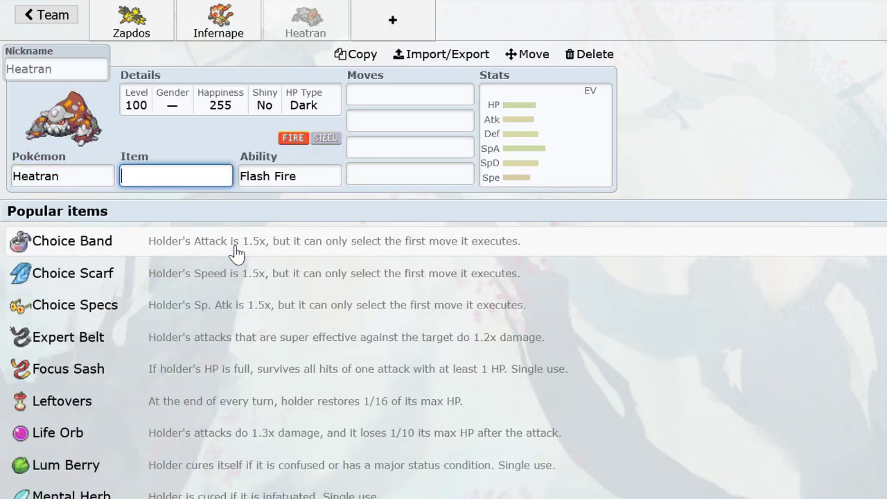
{"action": "type", "text": "choicesc"}
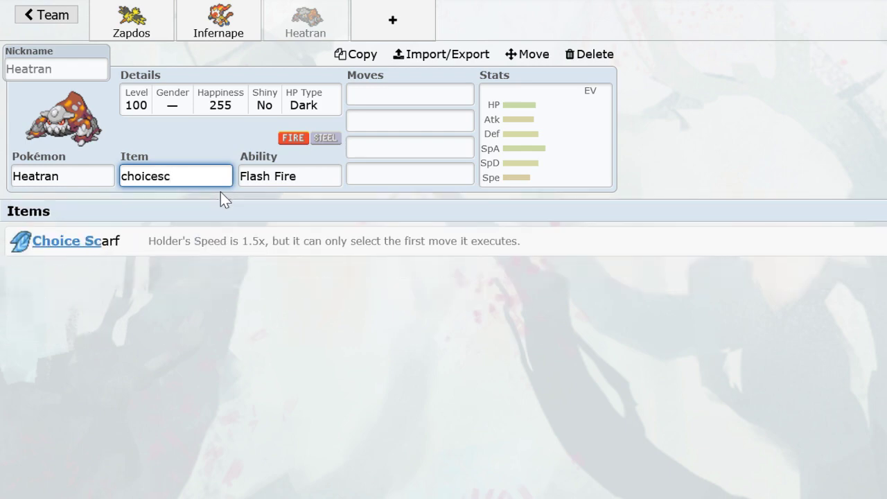
{"action": "left_click", "coordinate": [201, 239]}
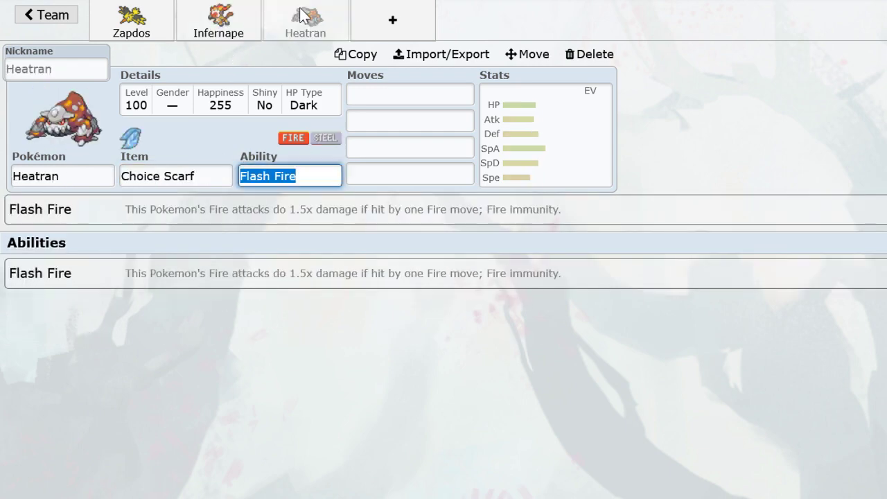
Add Tyranitar and Starmie to the team, setting Starmie's ability to Natural Cure.
{"action": "left_click", "coordinate": [417, 25]}
{"action": "type", "text": "ty"}
{"action": "left_click", "coordinate": [277, 274]}
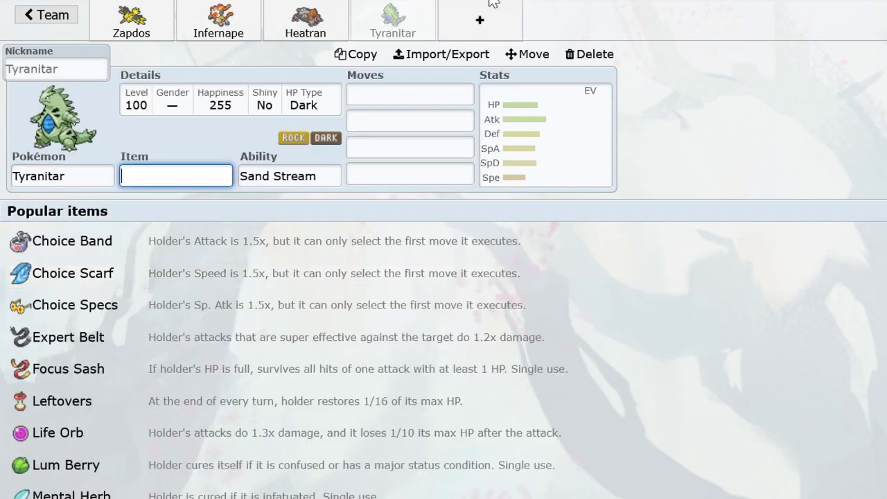
{"action": "left_click", "coordinate": [495, 25]}
{"action": "type", "text": "stam"}
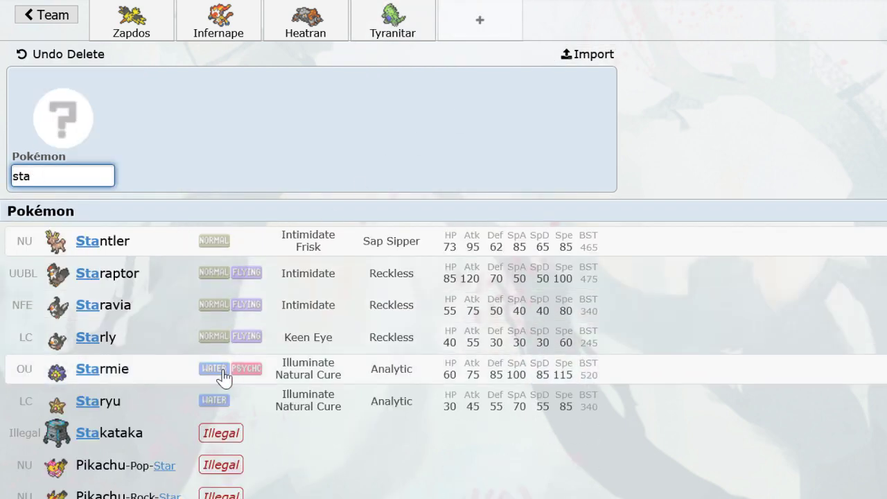
{"action": "left_click", "coordinate": [224, 424]}
{"action": "left_click", "coordinate": [290, 176]}
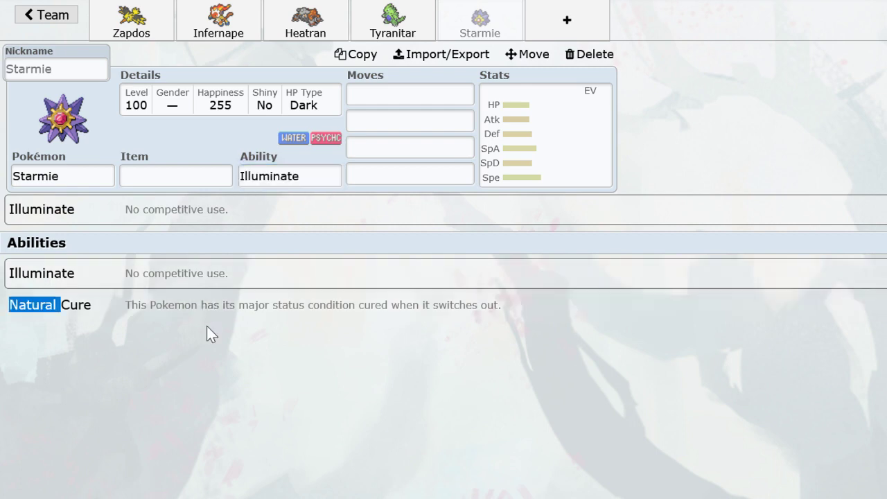
{"action": "left_click", "coordinate": [207, 309]}
Add Breloom as the sixth team member.
{"action": "left_click", "coordinate": [554, 20]}
{"action": "type", "text": "brel"}
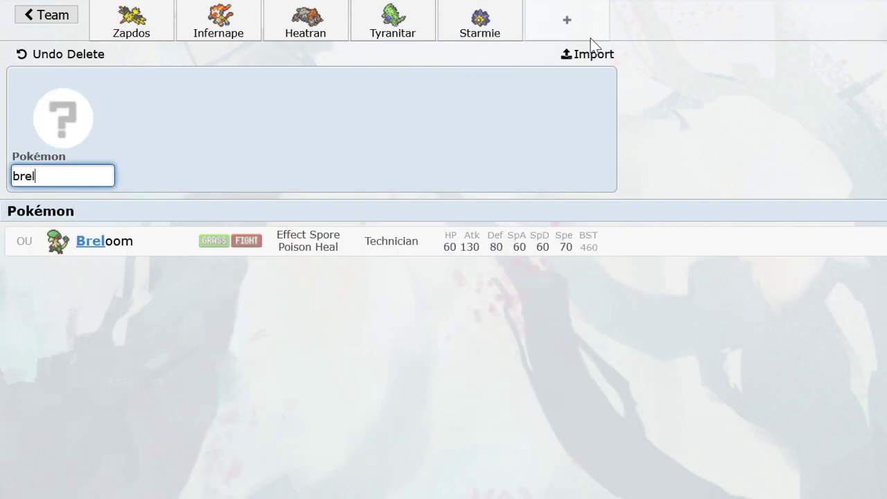
{"action": "left_click", "coordinate": [423, 249]}
Move Infernape to a different slot in the team order.
{"action": "left_click", "coordinate": [218, 21]}
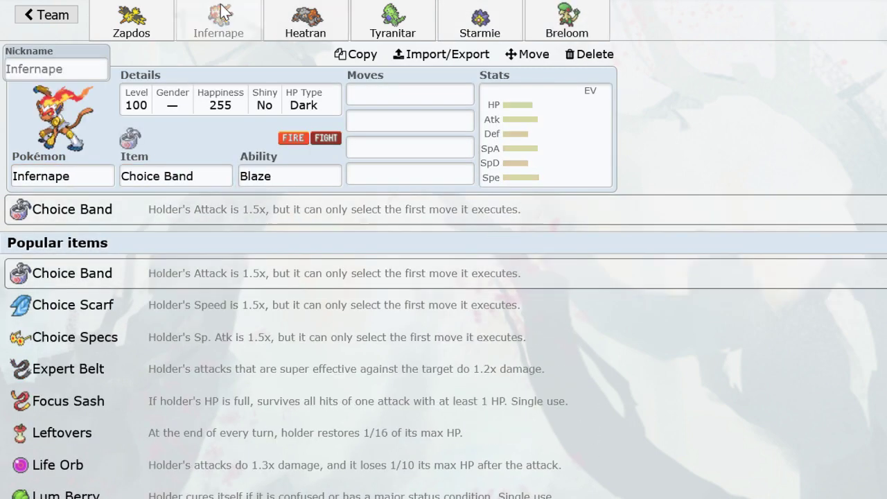
{"action": "left_click", "coordinate": [528, 55]}
{"action": "left_click", "coordinate": [566, 317]}
{"action": "left_click", "coordinate": [516, 22]}
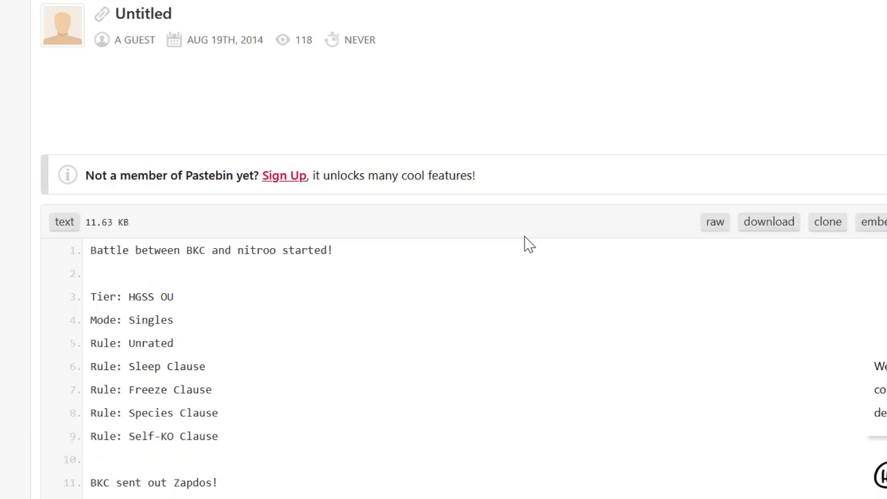
Read through the HGSS OU battle log from the opening turn to the end of the battle.
{"action": "scroll", "coordinate": [527, 244], "scroll_direction": "down", "scroll_amount": 7}
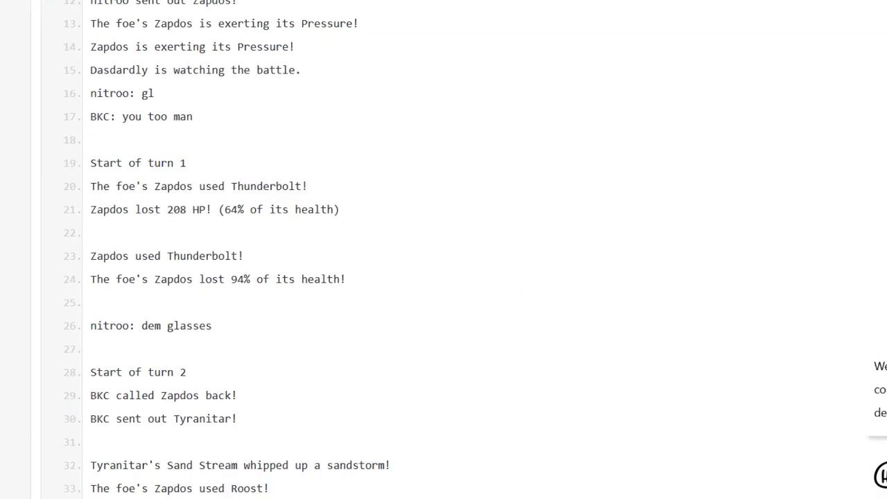
{"action": "scroll", "coordinate": [711, 306], "scroll_direction": "down", "scroll_amount": 10}
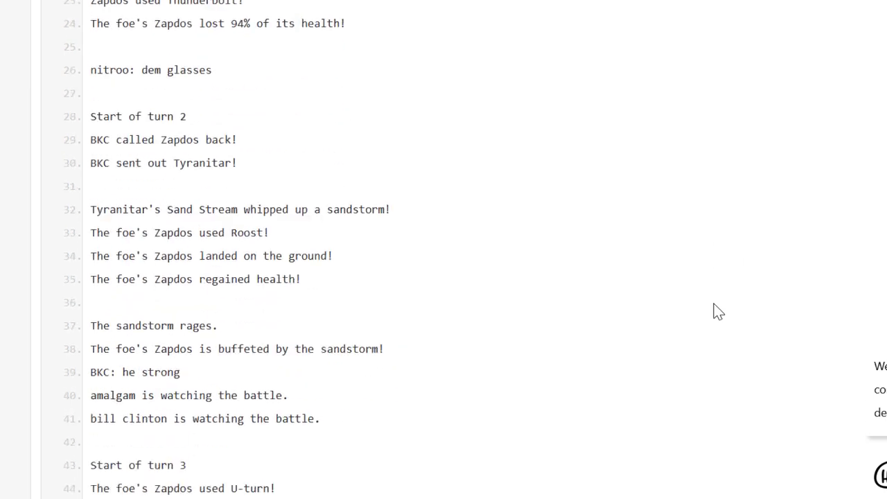
{"action": "scroll", "coordinate": [718, 311], "scroll_direction": "down", "scroll_amount": 9}
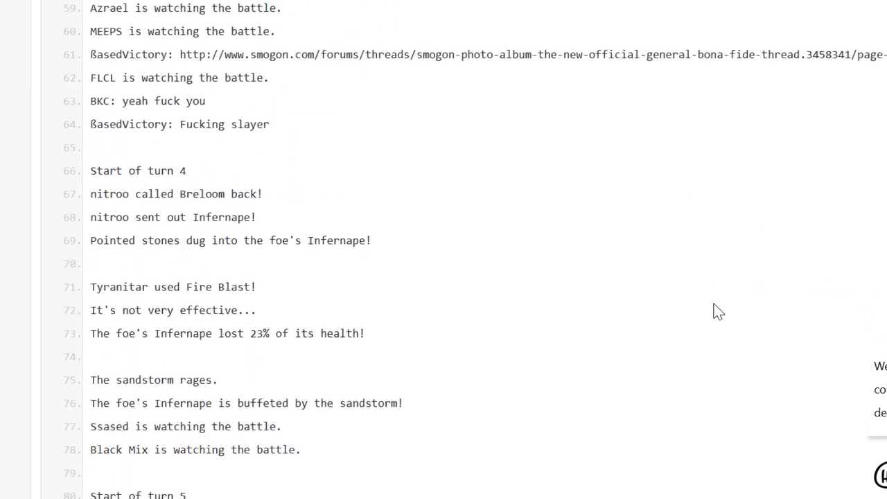
{"action": "scroll", "coordinate": [644, 345], "scroll_direction": "down", "scroll_amount": 20}
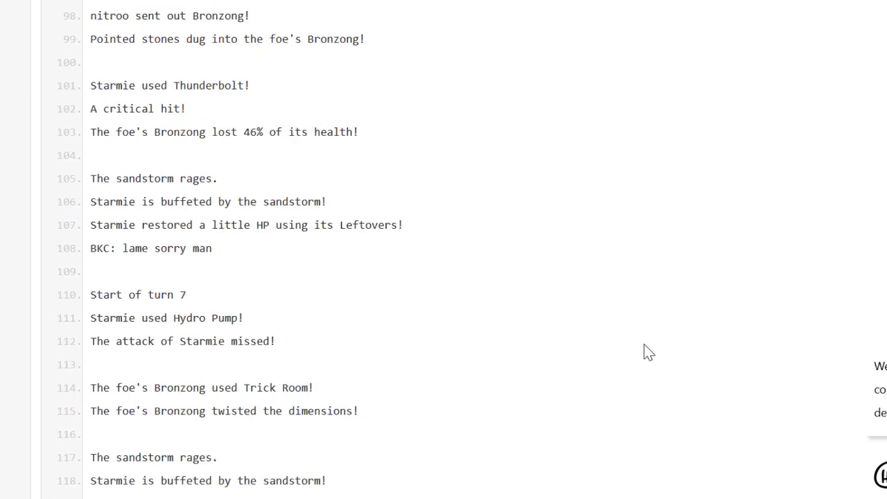
{"action": "scroll", "coordinate": [644, 345], "scroll_direction": "down", "scroll_amount": 12}
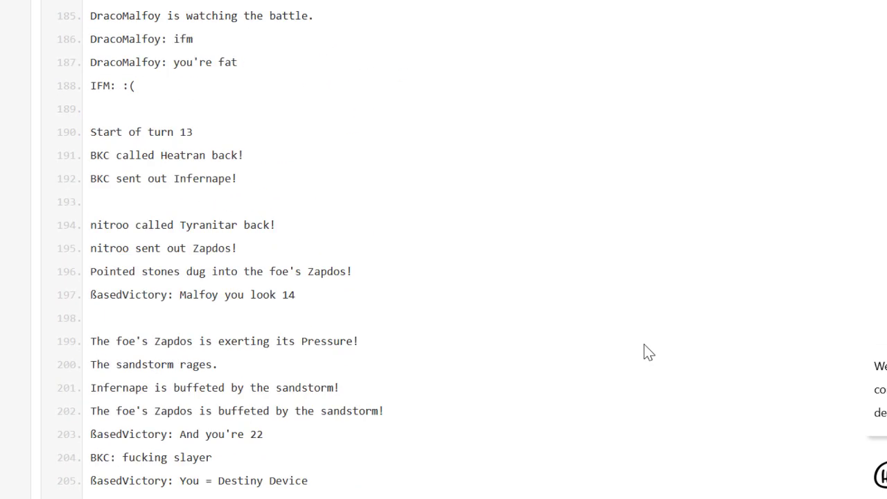
{"action": "scroll", "coordinate": [644, 343], "scroll_direction": "down", "scroll_amount": 18}
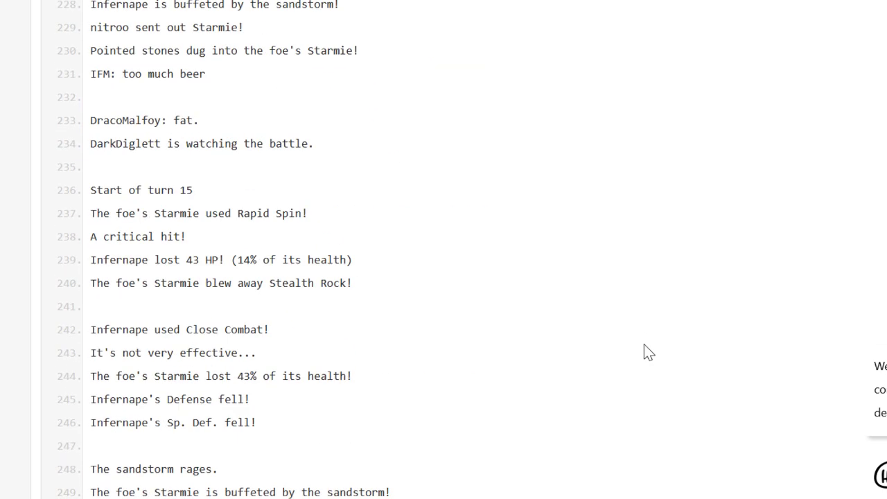
{"action": "scroll", "coordinate": [644, 343], "scroll_direction": "down", "scroll_amount": 19}
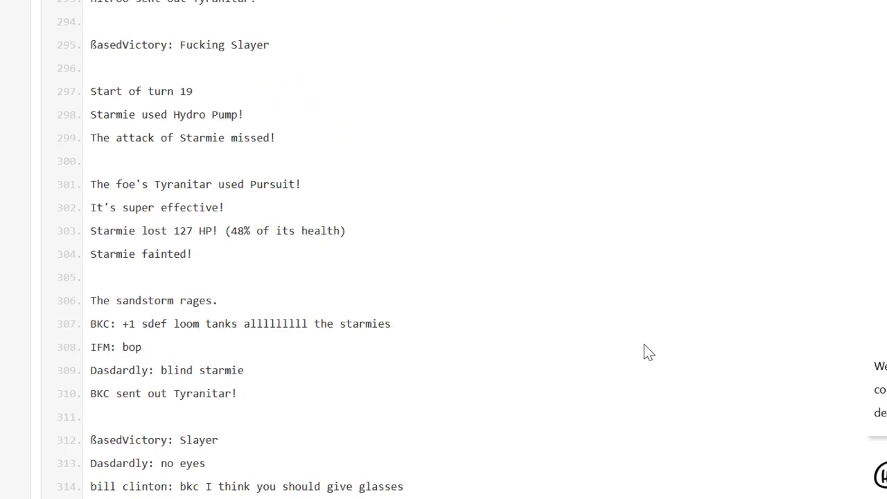
{"action": "scroll", "coordinate": [643, 352], "scroll_direction": "down", "scroll_amount": 20}
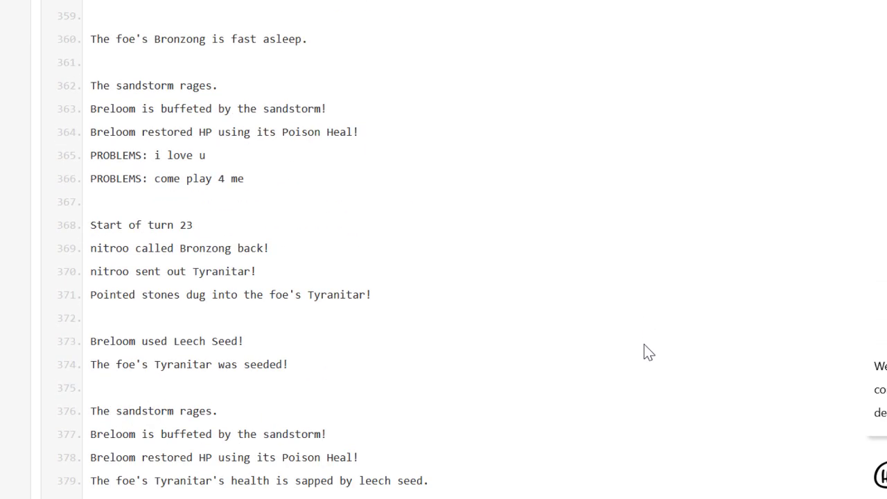
{"action": "scroll", "coordinate": [644, 352], "scroll_direction": "down", "scroll_amount": 14}
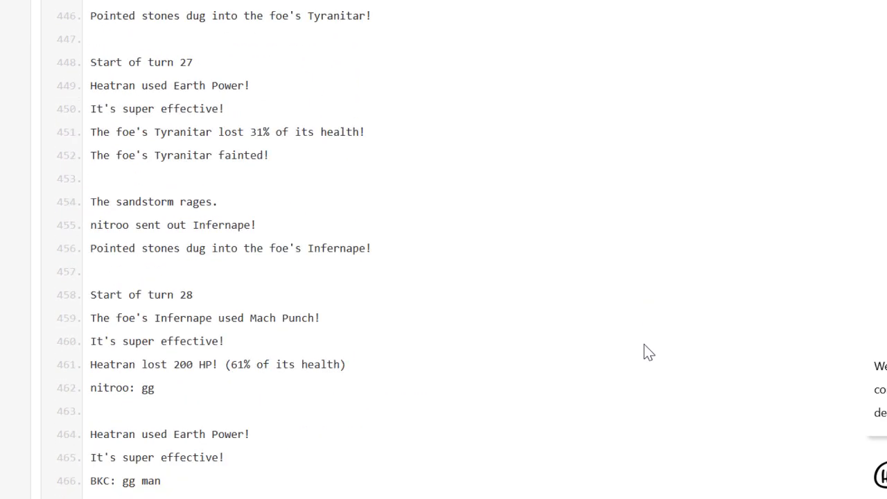
{"action": "scroll", "coordinate": [644, 352], "scroll_direction": "up", "scroll_amount": 7}
{"action": "scroll", "coordinate": [426, 187], "scroll_direction": "down", "scroll_amount": 4}
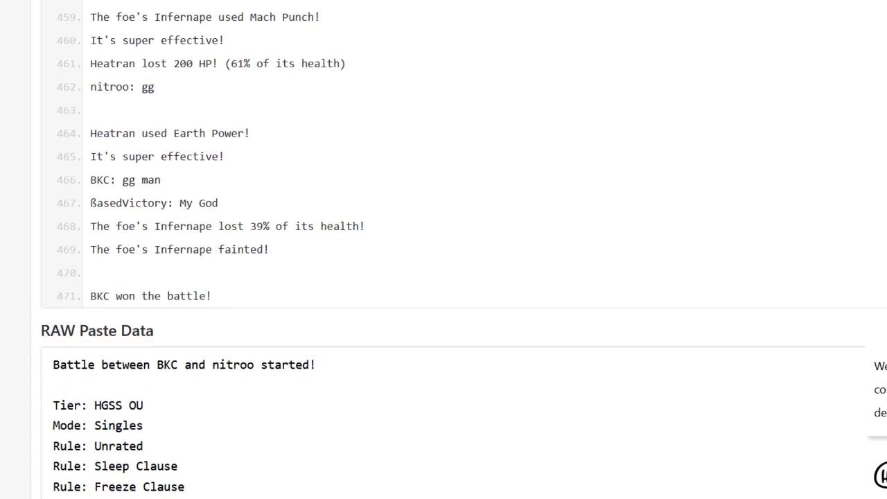
{"action": "scroll", "coordinate": [623, 279], "scroll_direction": "up", "scroll_amount": 2}
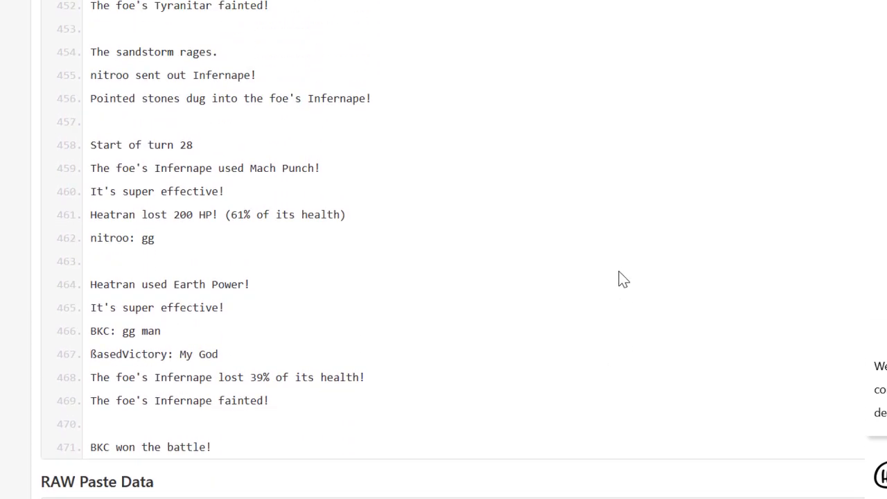
{"action": "scroll", "coordinate": [624, 280], "scroll_direction": "up", "scroll_amount": 1}
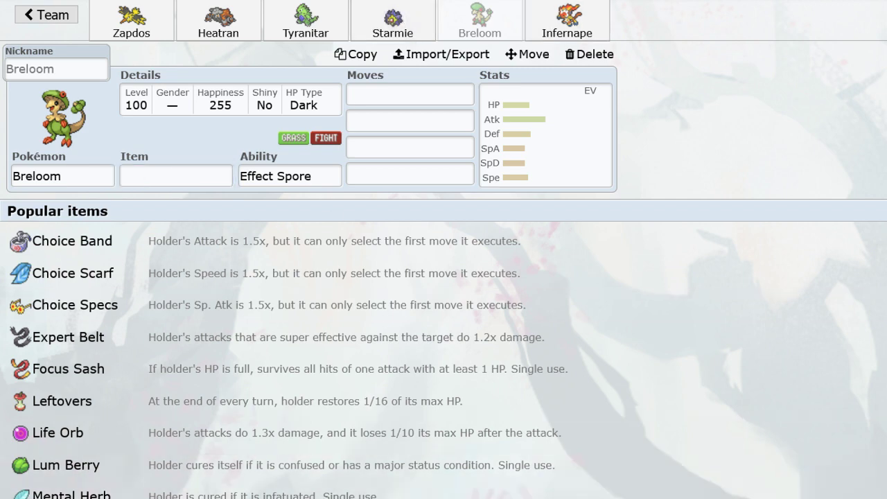
Leave Breloom's item blank after trying Power Herb, and set its ability to Poison Heal.
{"action": "left_click", "coordinate": [186, 176]}
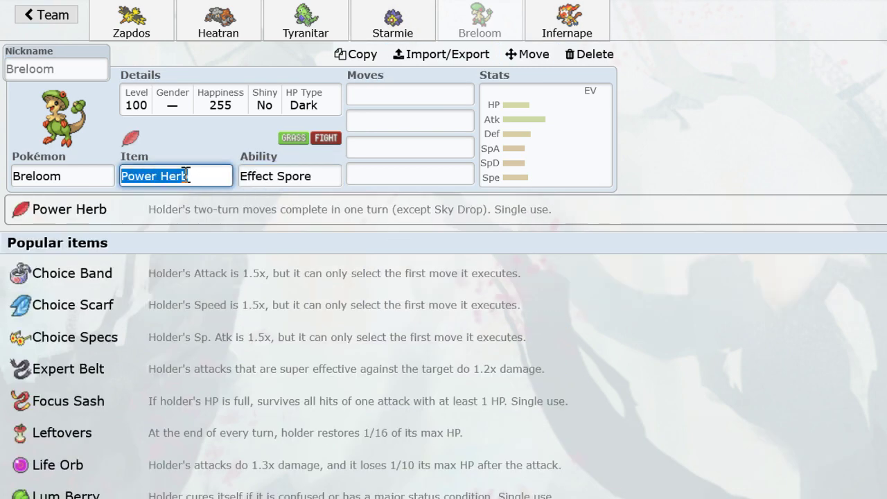
{"action": "type", "text": "Power"}
{"action": "key", "text": "BackSpace"}
{"action": "left_click", "coordinate": [296, 165]}
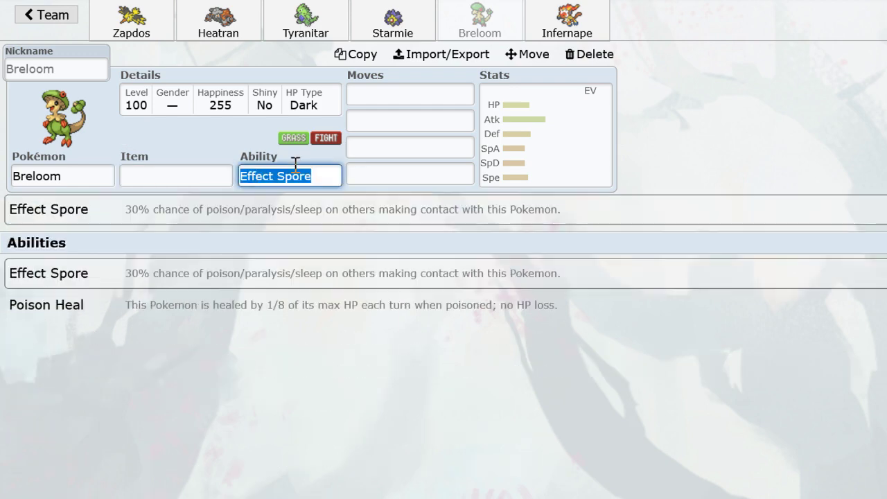
{"action": "left_click", "coordinate": [286, 307]}
{"action": "left_click", "coordinate": [393, 20]}
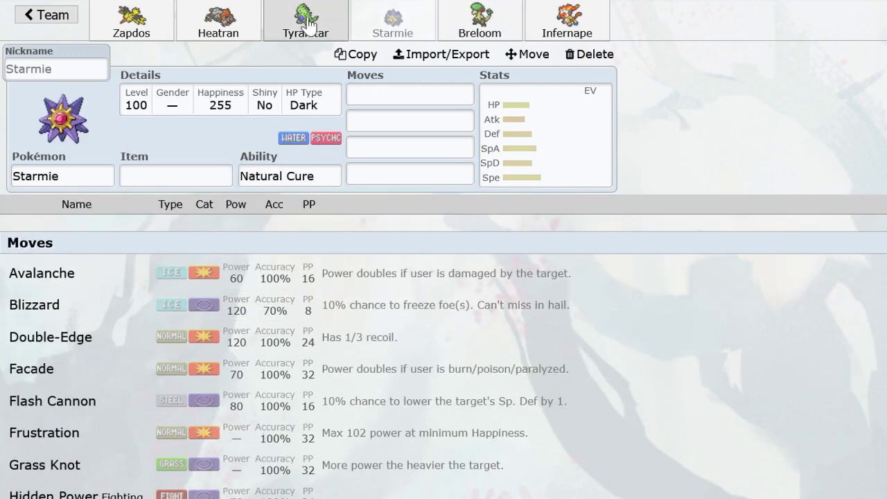
{"action": "left_click", "coordinate": [306, 21]}
{"action": "left_click", "coordinate": [191, 21]}
{"action": "left_click", "coordinate": [300, 27]}
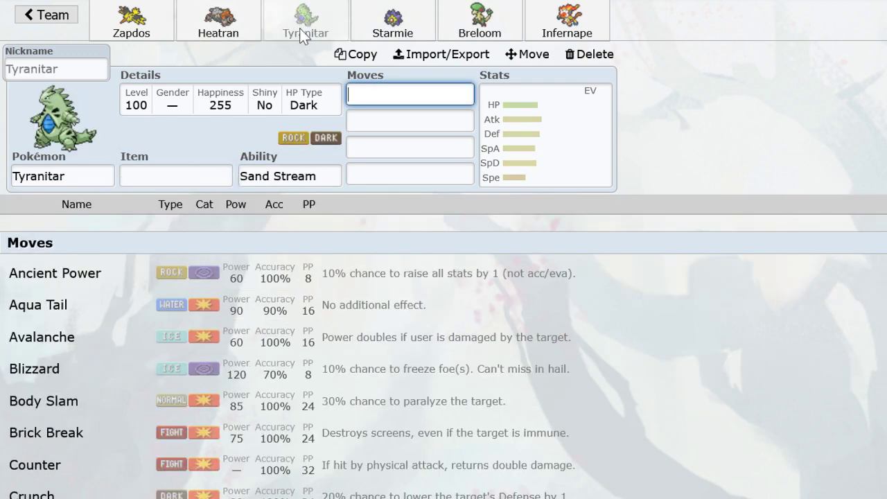
{"action": "left_click", "coordinate": [206, 35]}
{"action": "left_click", "coordinate": [114, 34]}
{"action": "left_click", "coordinate": [480, 24]}
Replace Infernape with Dragonite in the sixth team slot and give it a Life Orb.
{"action": "left_click", "coordinate": [567, 25]}
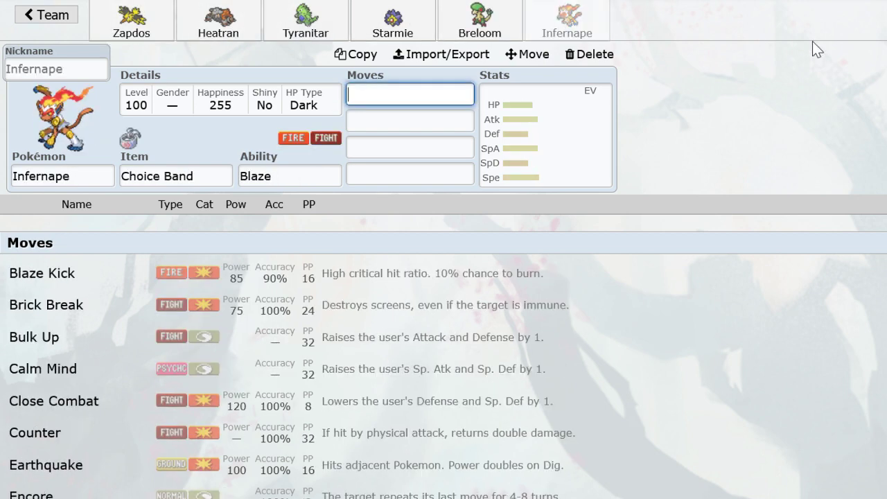
{"action": "left_click", "coordinate": [95, 179]}
{"action": "type", "text": "dra"}
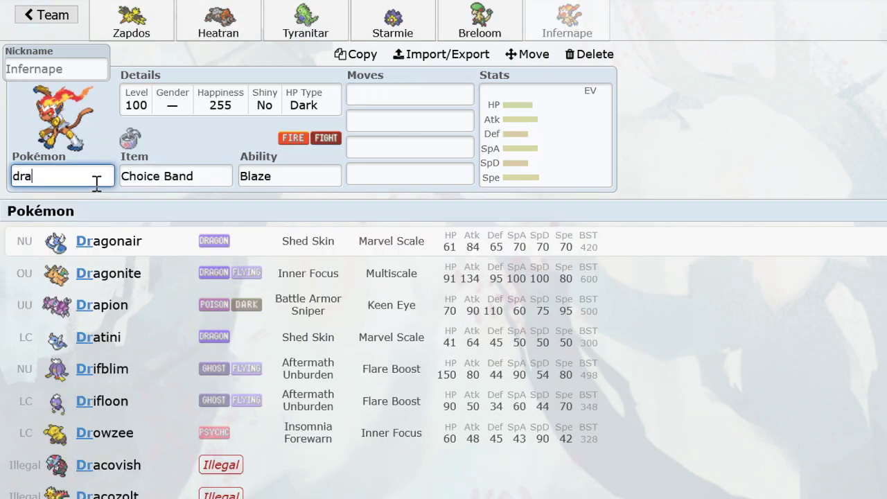
{"action": "type", "text": "gonite"}
{"action": "key", "text": "Return"}
{"action": "type", "text": "life"}
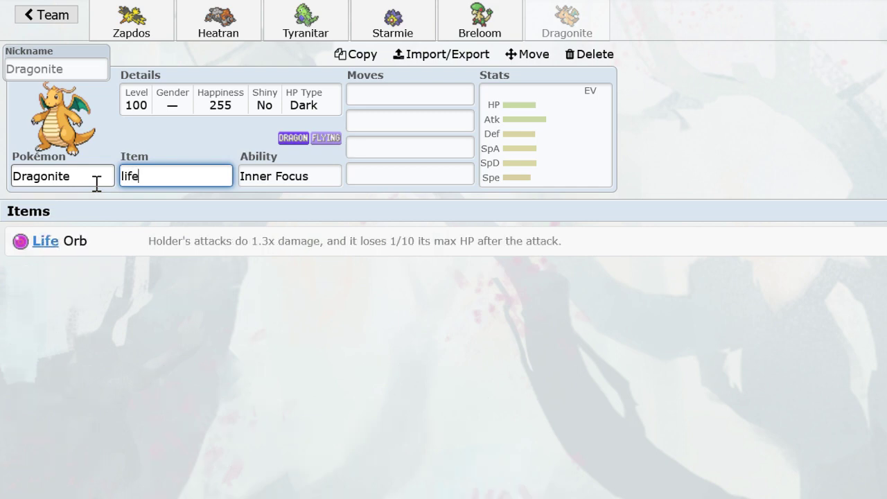
{"action": "type", "text": "orb"}
{"action": "key", "text": "Return"}
{"action": "key", "text": "Return"}
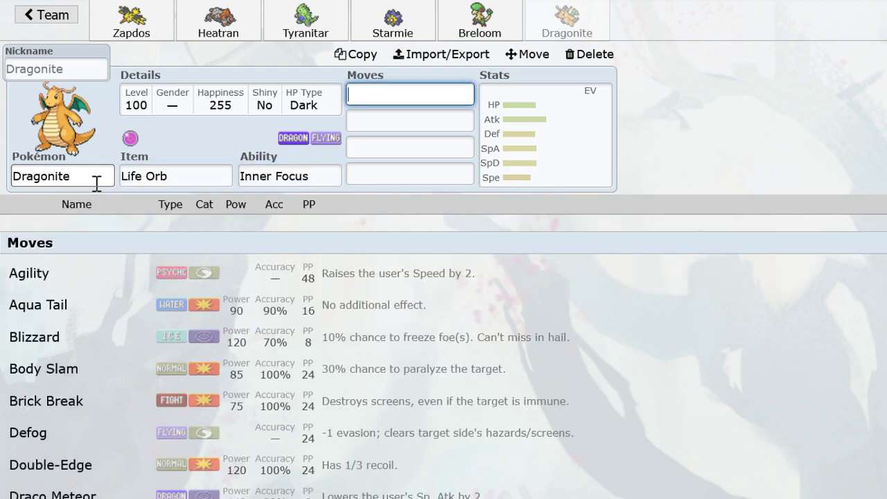
Give Dragonite Draco Meteor, Fire Blast, Superpower and Extreme Speed, and raise its Sp. Atk EVs to the maximum.
{"action": "type", "text": "dra"}
{"action": "key", "text": "Return"}
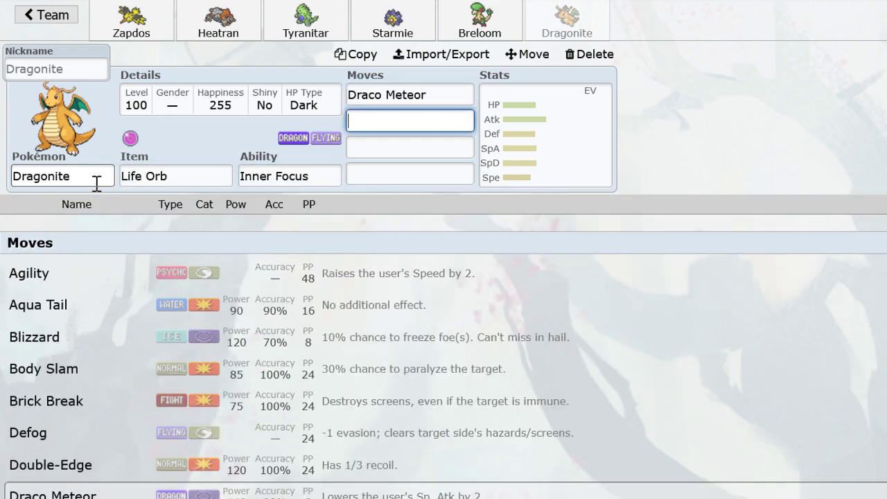
{"action": "type", "text": "fi"}
{"action": "key", "text": "Return"}
{"action": "type", "text": "supe"}
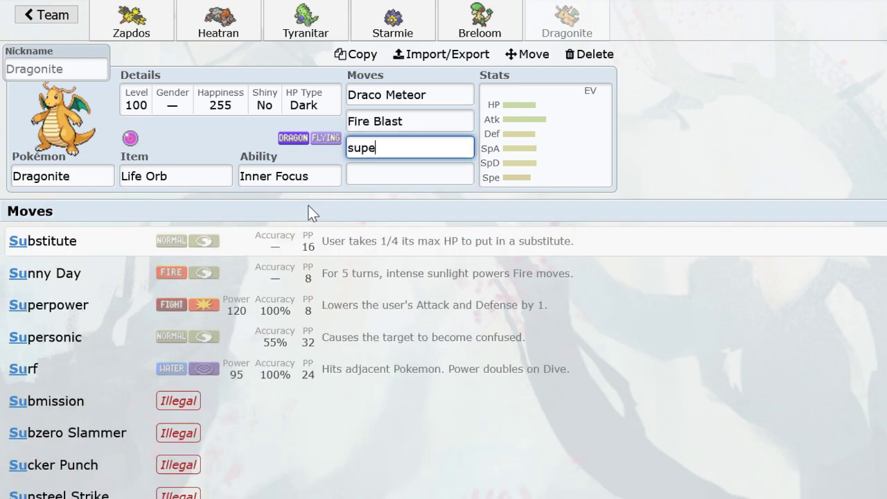
{"action": "type", "text": "ext"}
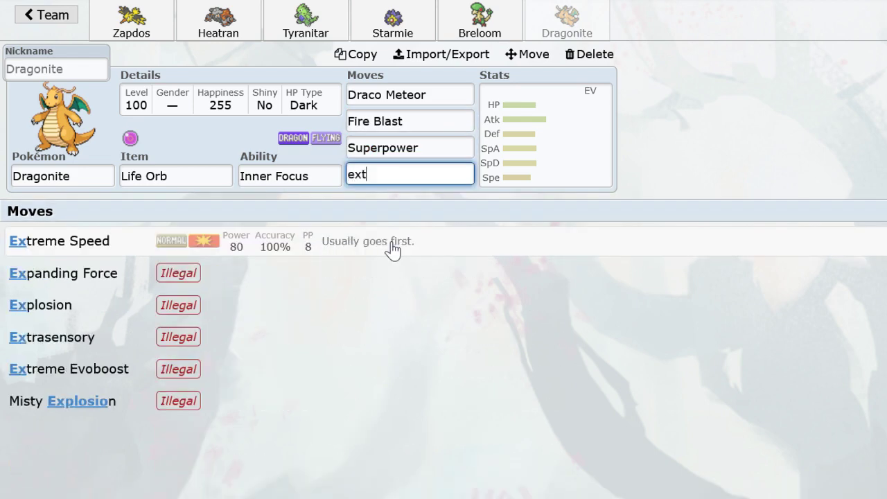
{"action": "left_click", "coordinate": [391, 251]}
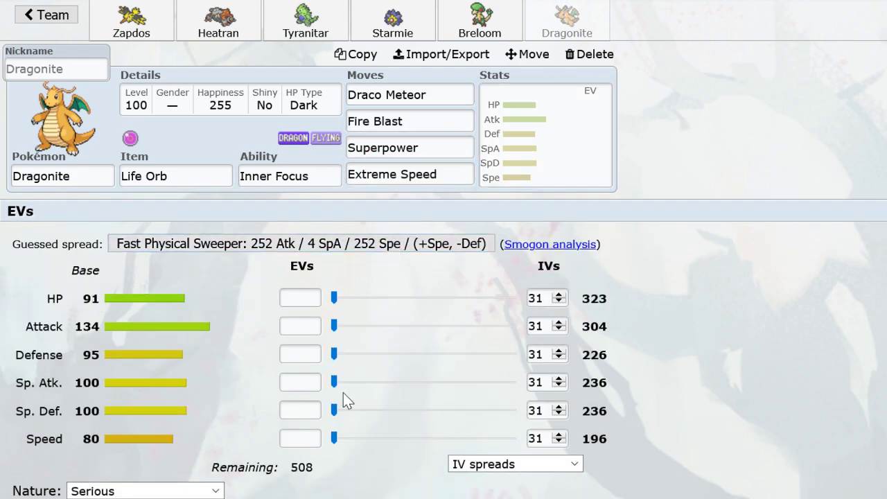
{"action": "left_click_drag", "start_coordinate": [335, 381], "coordinate": [513, 382]}
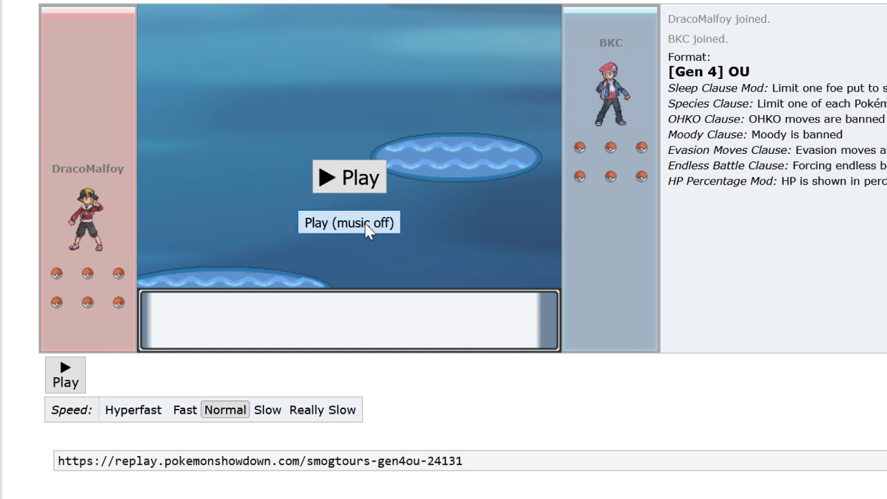
Play the Gen 4 OU replay smogtours-gen4ou-24131 with the music off at Fast speed and watch the opening turns.
{"action": "left_click", "coordinate": [367, 230]}
{"action": "left_click", "coordinate": [185, 409]}
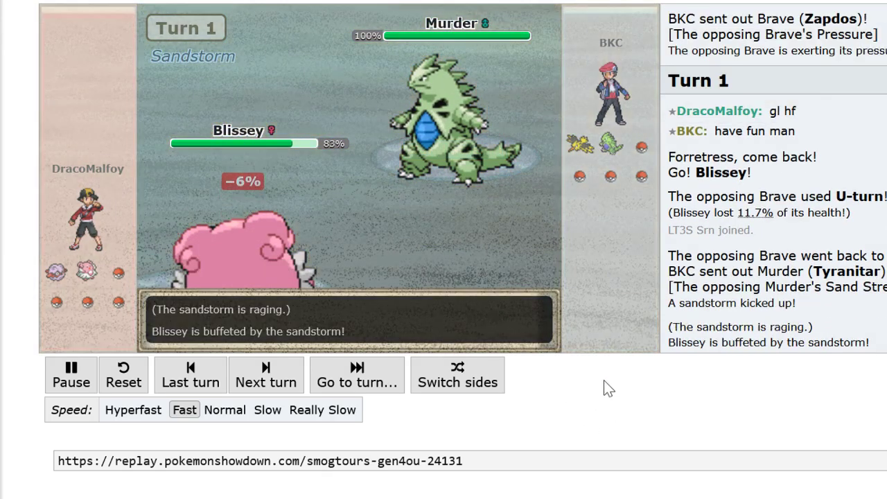
{"action": "mouse_move", "coordinate": [598, 143]}
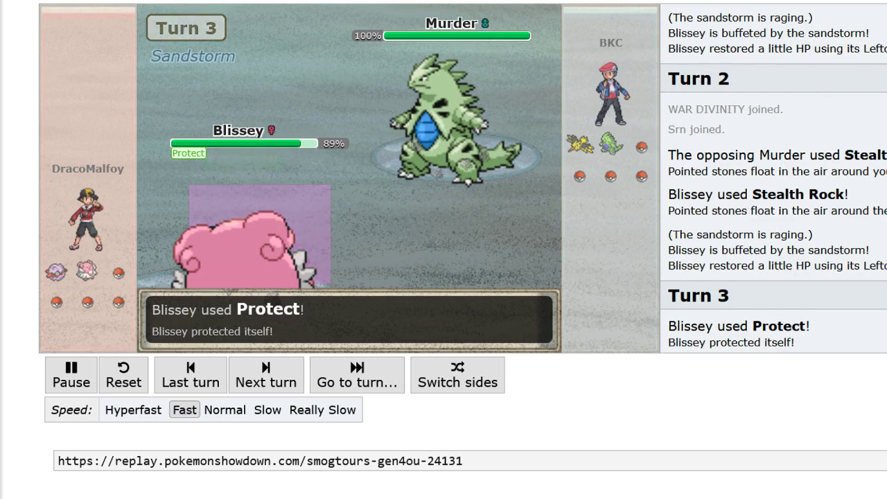
{"action": "scroll", "coordinate": [575, 432], "scroll_direction": "down", "scroll_amount": 2}
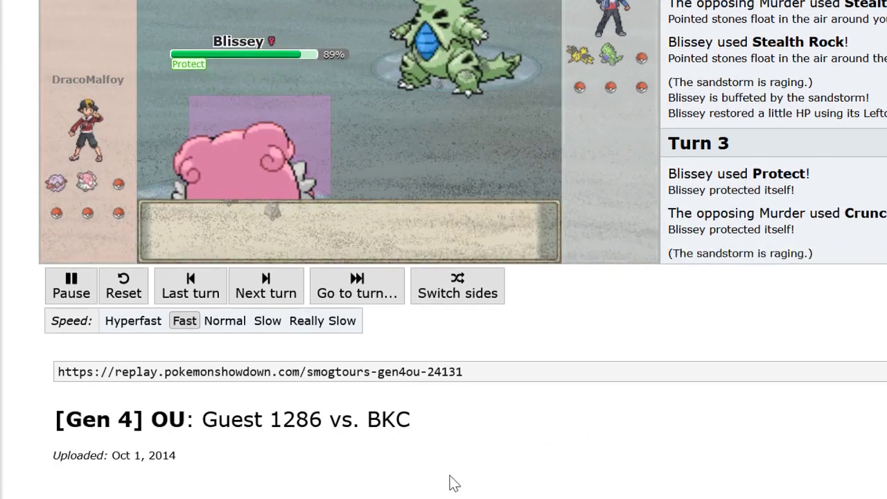
{"action": "scroll", "coordinate": [451, 481], "scroll_direction": "up", "scroll_amount": 2}
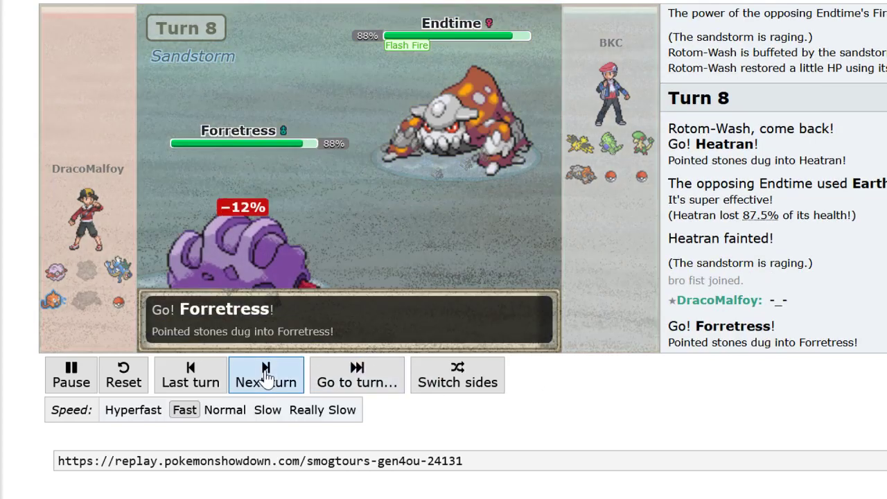
Skip ahead turn by turn from turn 8 of the replay, then watch how the Zapdos team plays from turn 15.
{"action": "left_click", "coordinate": [266, 374]}
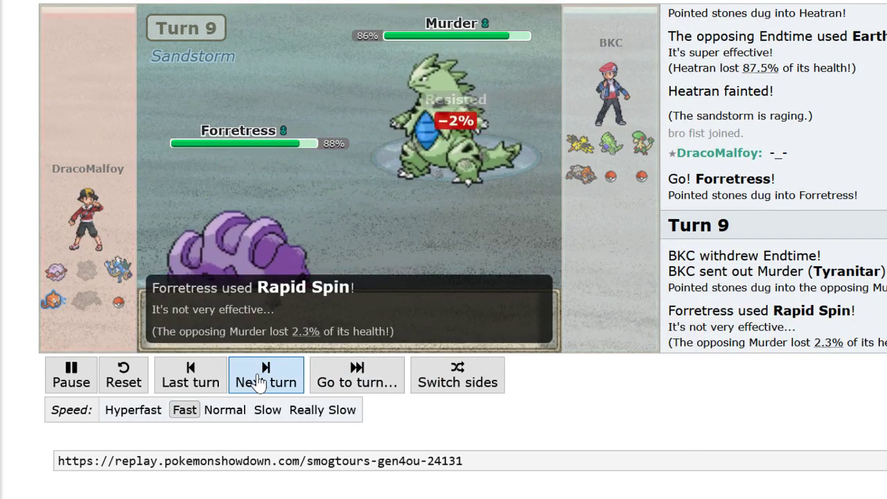
{"action": "left_click", "coordinate": [258, 380]}
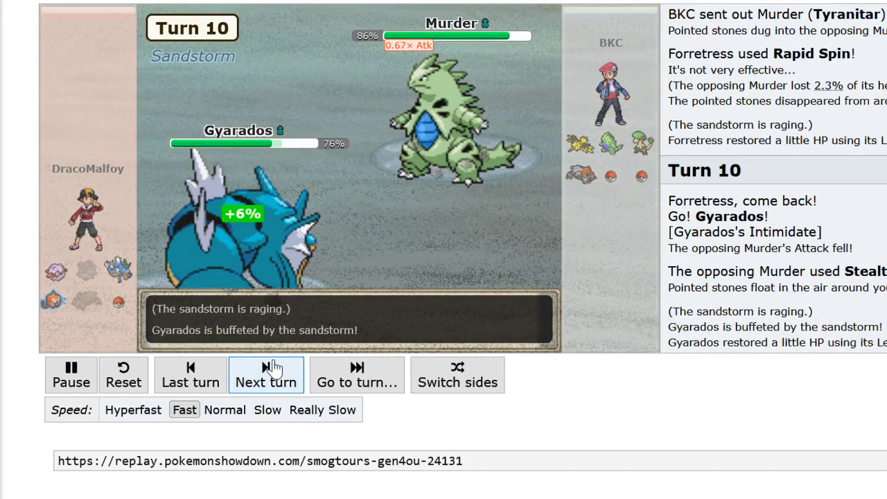
{"action": "left_click", "coordinate": [263, 363]}
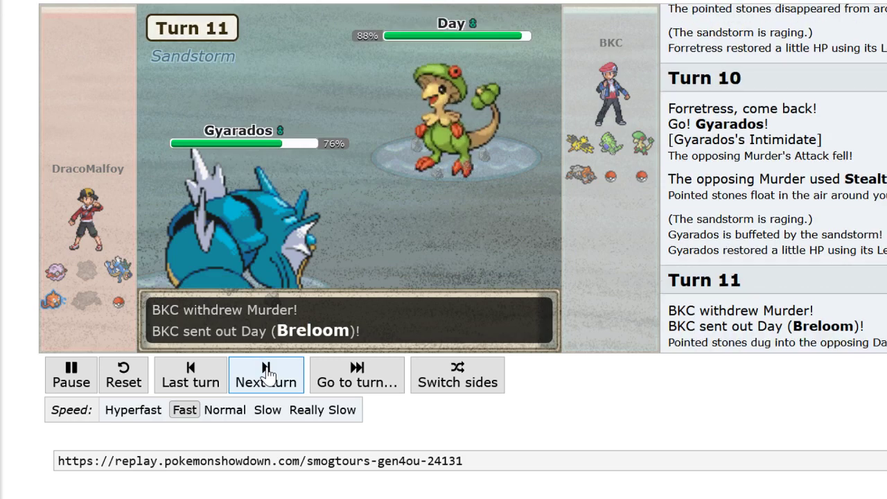
{"action": "left_click", "coordinate": [267, 373]}
{"action": "left_click", "coordinate": [267, 373]}
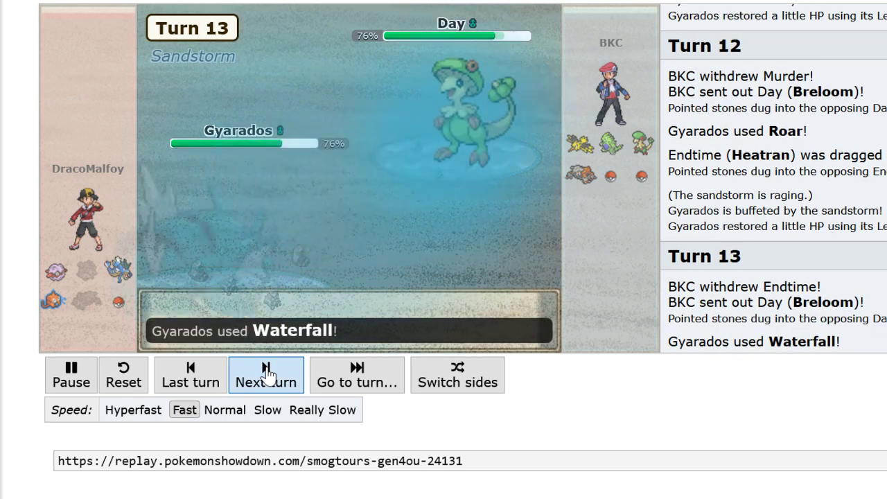
{"action": "left_click", "coordinate": [268, 374]}
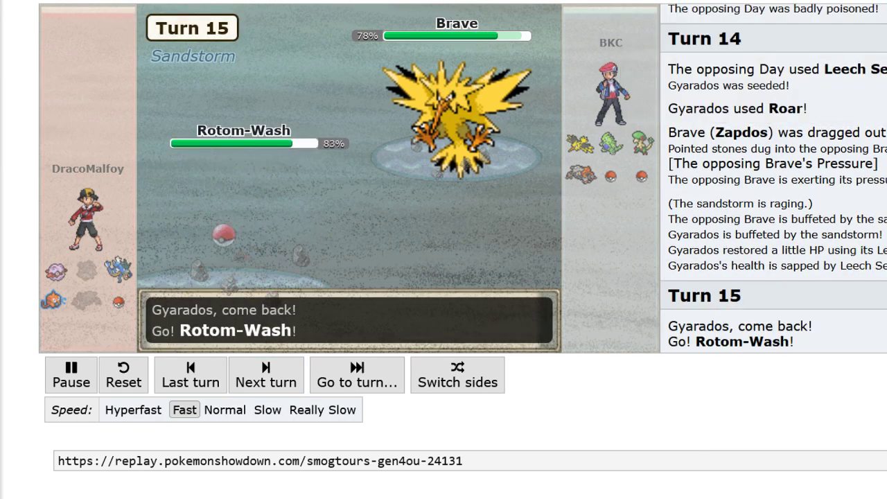
{"action": "mouse_move", "coordinate": [633, 142]}
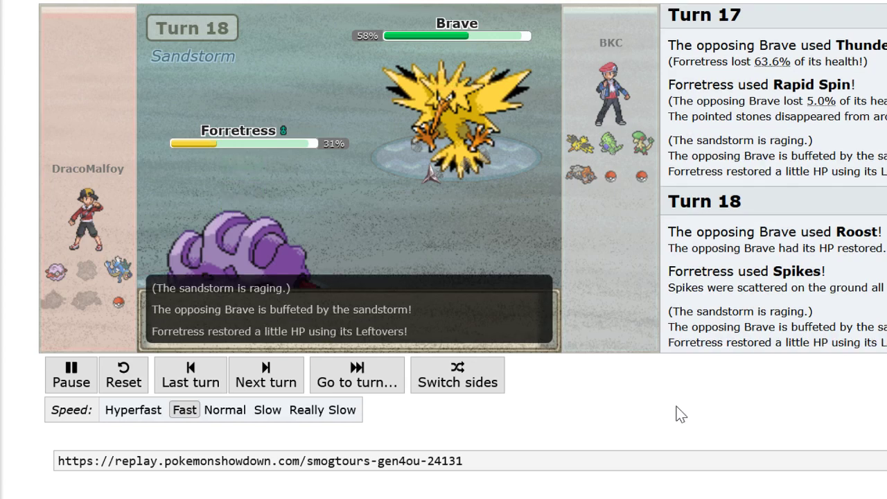
Skip ahead turn by turn from turn 18 of the replay to the closing turns around turn 30.
{"action": "left_click", "coordinate": [266, 382]}
{"action": "left_click", "coordinate": [266, 381]}
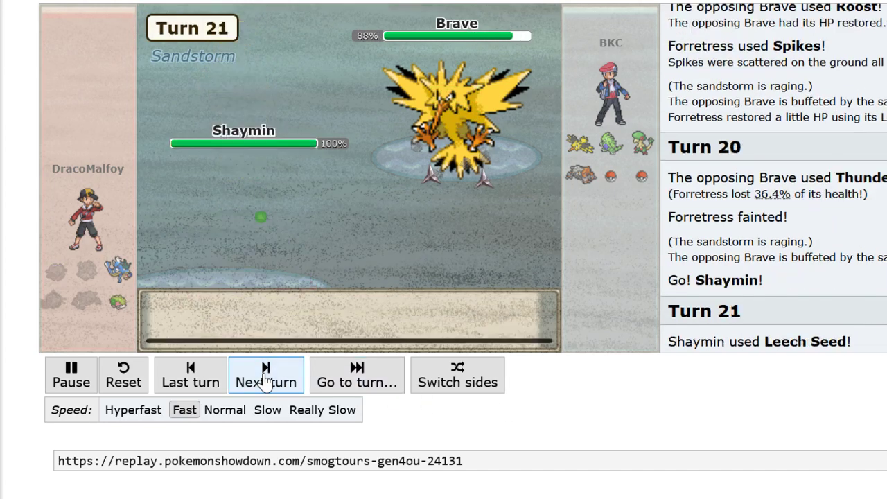
{"action": "double_click", "coordinate": [266, 381]}
{"action": "double_click", "coordinate": [265, 381]}
{"action": "double_click", "coordinate": [266, 381]}
{"action": "left_click", "coordinate": [266, 381]}
{"action": "double_click", "coordinate": [266, 382]}
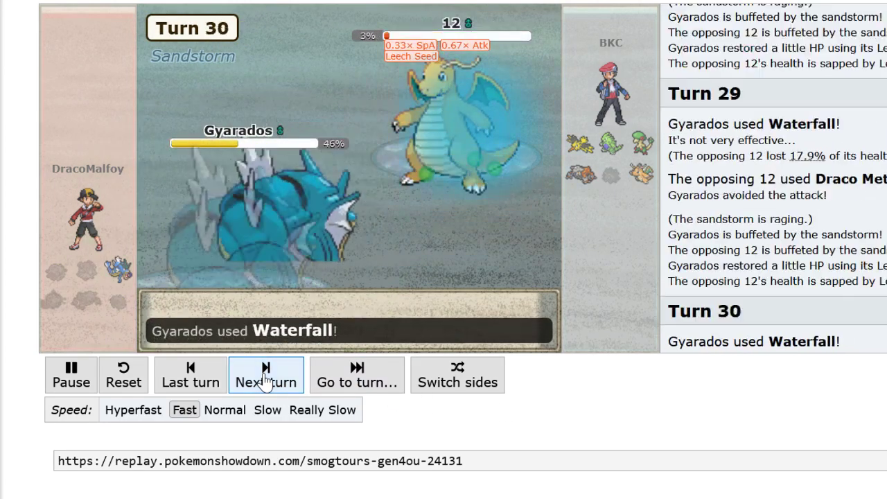
{"action": "left_click", "coordinate": [266, 381]}
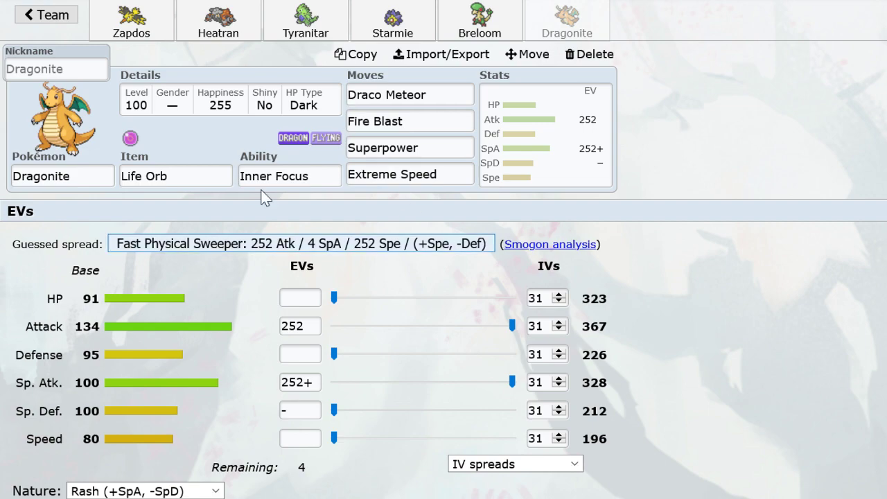
{"action": "left_click", "coordinate": [135, 22]}
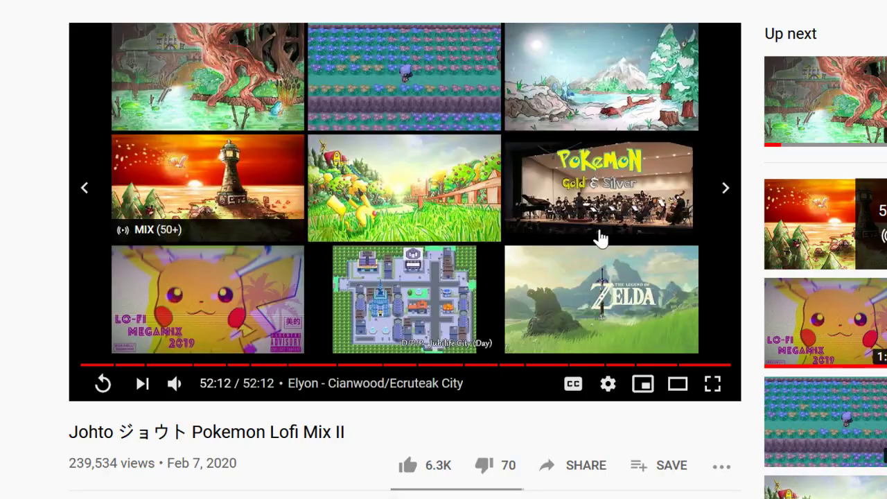
{"action": "scroll", "coordinate": [444, 249], "scroll_direction": "down", "scroll_amount": 3}
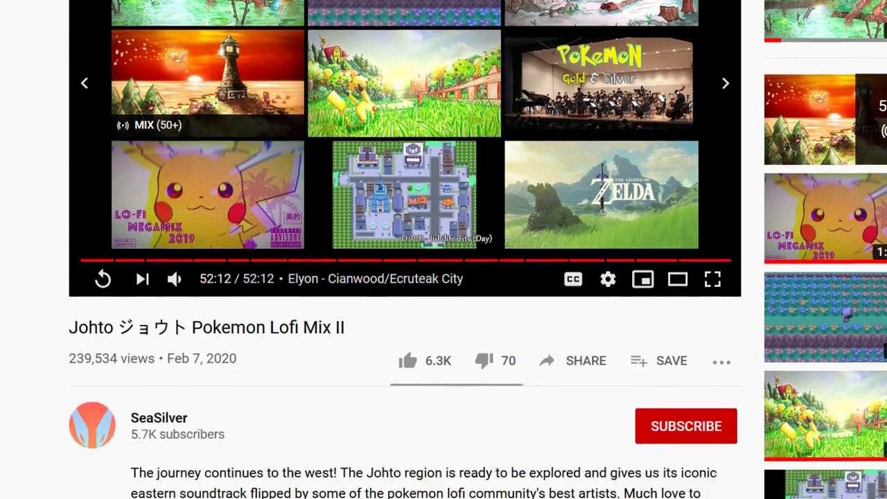
{"action": "scroll", "coordinate": [443, 249], "scroll_direction": "down", "scroll_amount": 3}
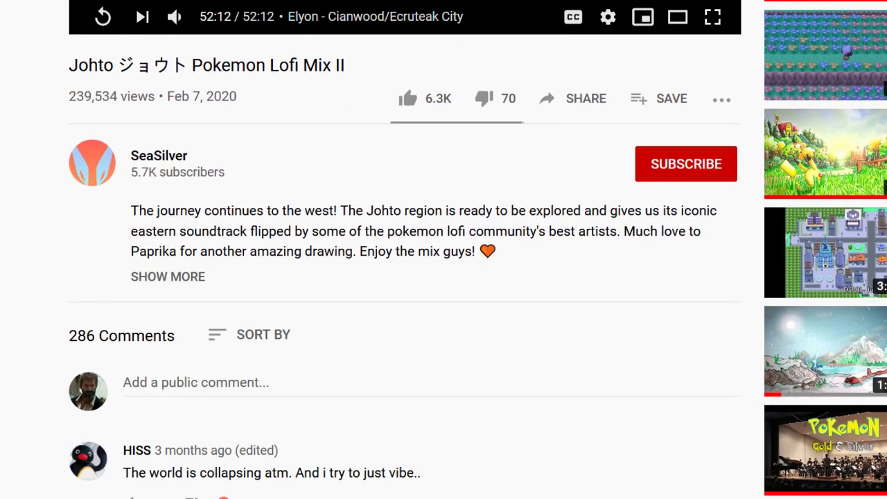
{"action": "scroll", "coordinate": [444, 249], "scroll_direction": "down", "scroll_amount": 2}
{"action": "scroll", "coordinate": [444, 249], "scroll_direction": "down", "scroll_amount": 5}
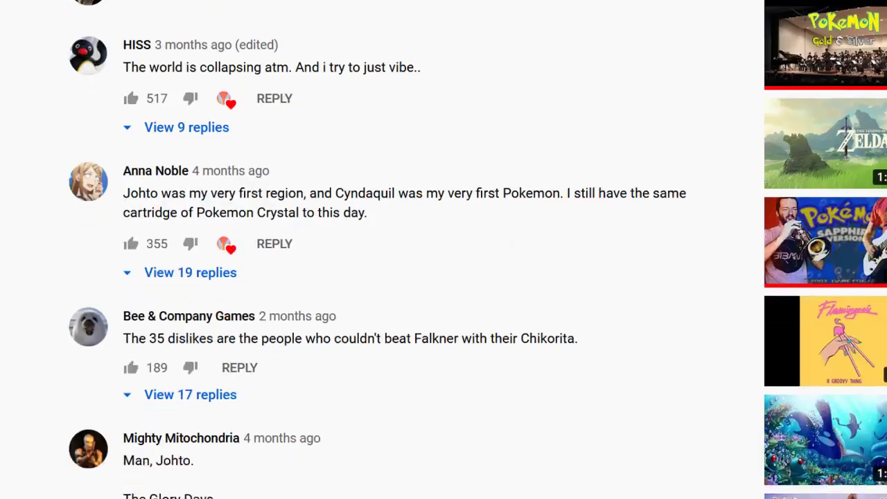
{"action": "scroll", "coordinate": [444, 249], "scroll_direction": "down", "scroll_amount": 1}
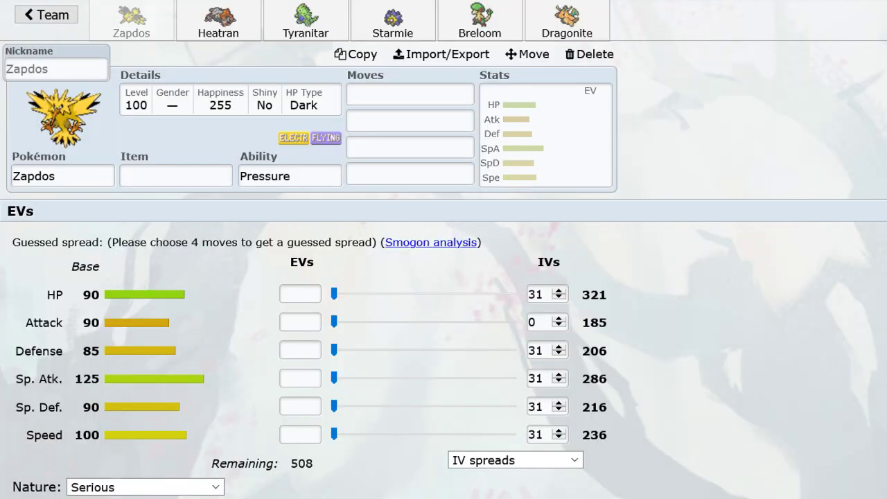
Clear the team by deleting Zapdos, Heatran, Tyranitar, Starmie, Breloom and Dragonite.
{"action": "left_click", "coordinate": [589, 54]}
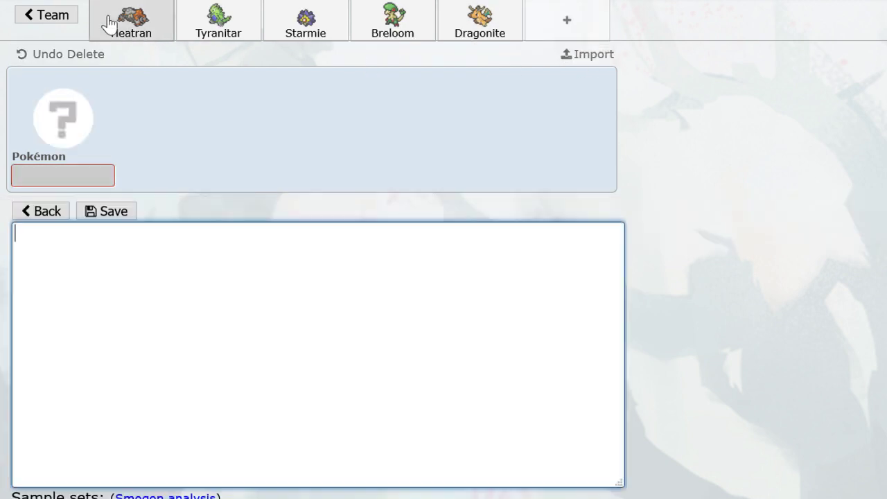
{"action": "left_click", "coordinate": [111, 25]}
{"action": "left_click", "coordinate": [589, 54]}
{"action": "left_click", "coordinate": [169, 23]}
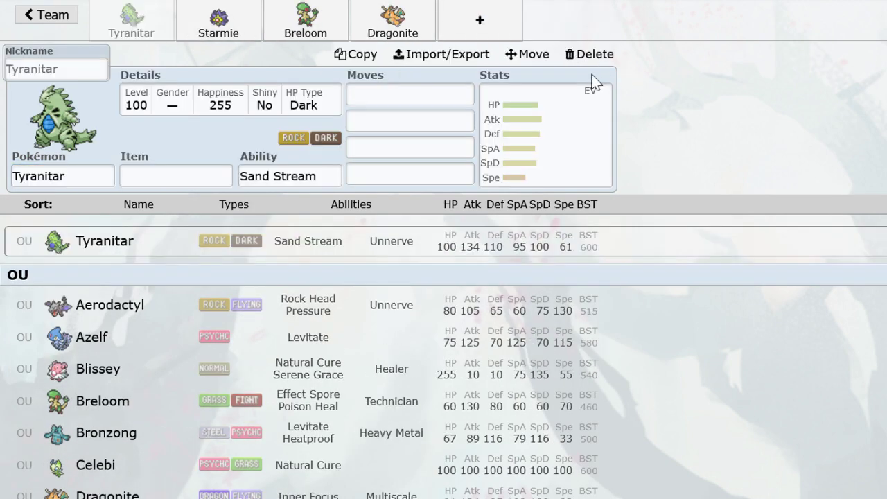
{"action": "left_click", "coordinate": [591, 54]}
{"action": "left_click", "coordinate": [147, 23]}
{"action": "left_click", "coordinate": [593, 54]}
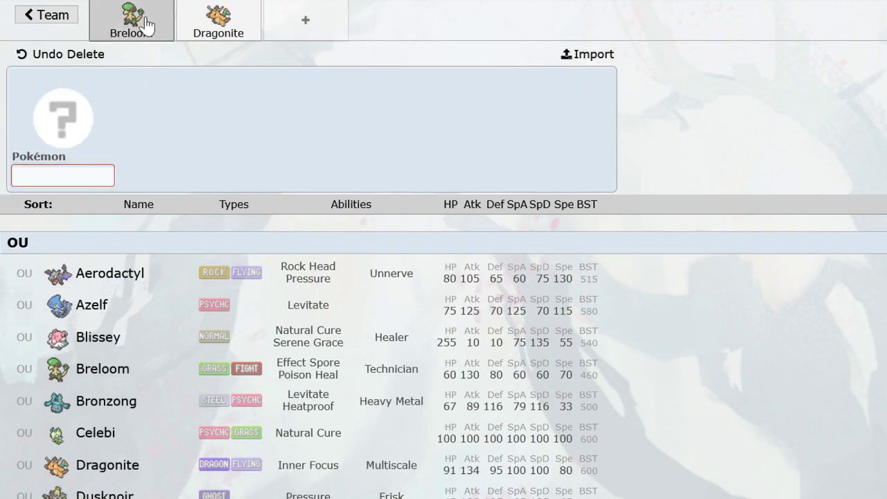
{"action": "left_click", "coordinate": [129, 21]}
{"action": "left_click", "coordinate": [593, 54]}
{"action": "left_click", "coordinate": [161, 11]}
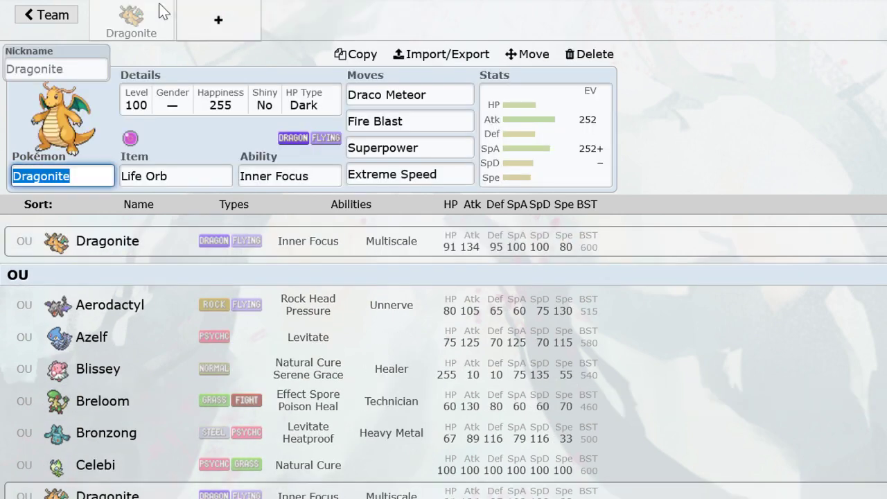
{"action": "left_click", "coordinate": [593, 54]}
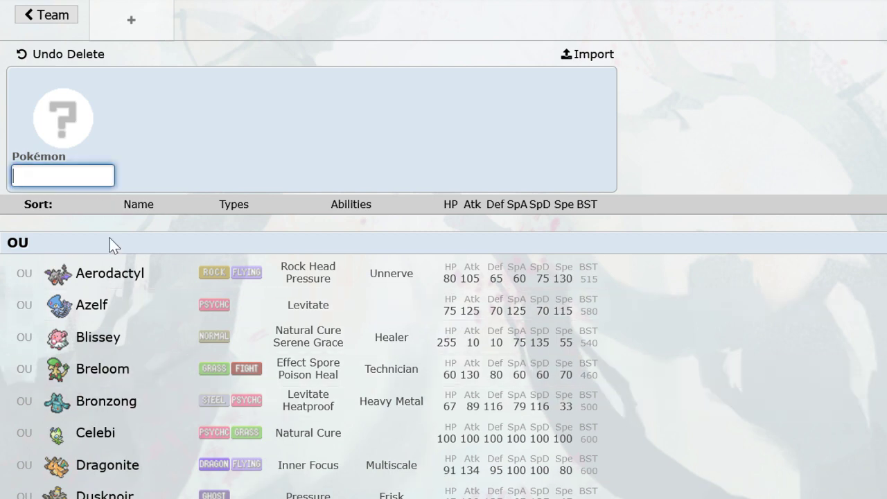
Add Roserade as the first team member and give it a Focus Sash.
{"action": "type", "text": "ros"}
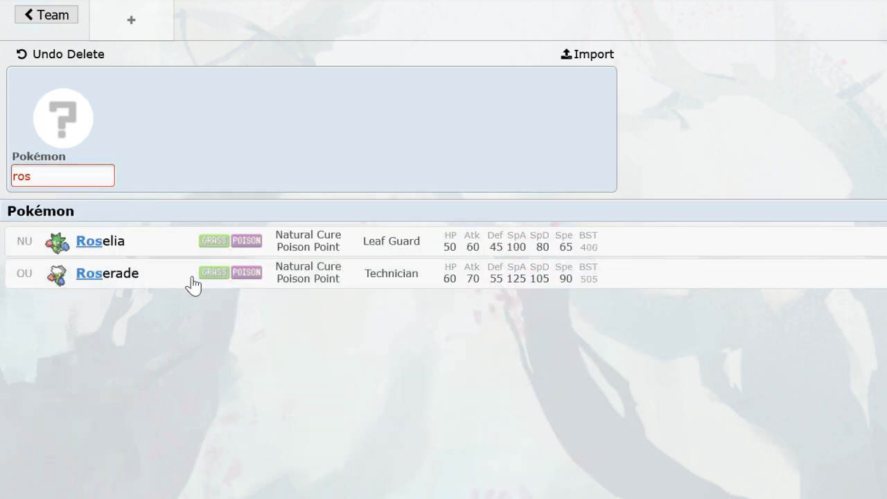
{"action": "left_click", "coordinate": [190, 277]}
{"action": "type", "text": "focussash"}
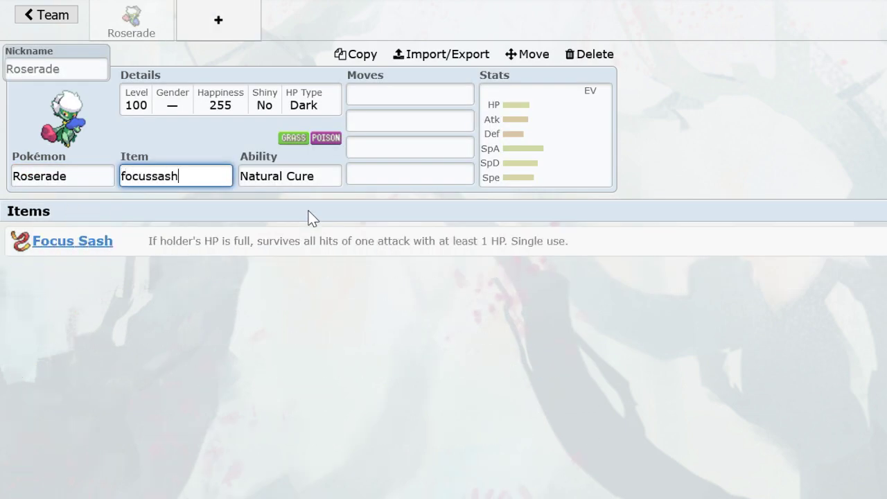
{"action": "key", "text": "Tab"}
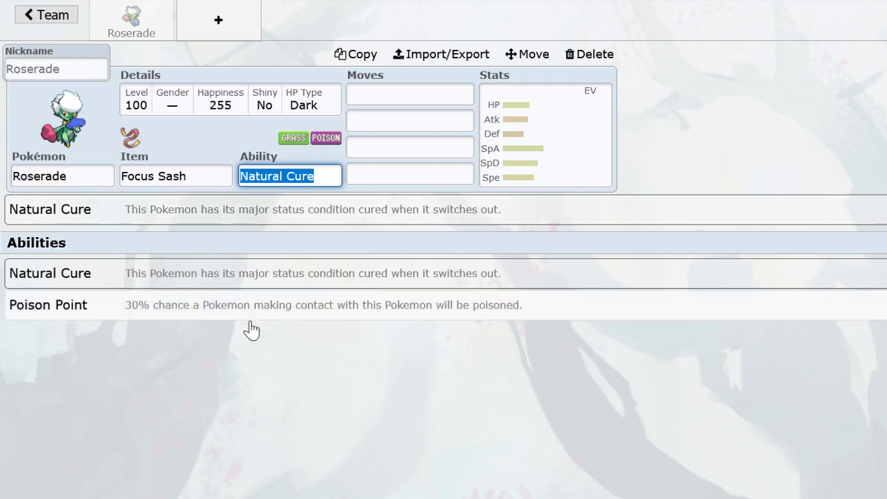
Give Roserade the moves Sleep Powder, Toxic Spikes and Leaf Storm.
{"action": "left_click", "coordinate": [414, 94]}
{"action": "type", "text": "sle"}
{"action": "key", "text": "Return"}
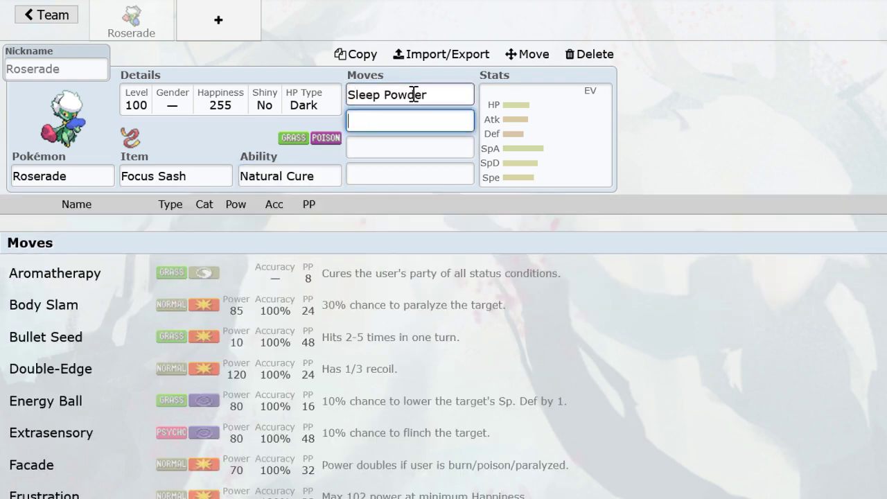
{"action": "type", "text": "toxics"}
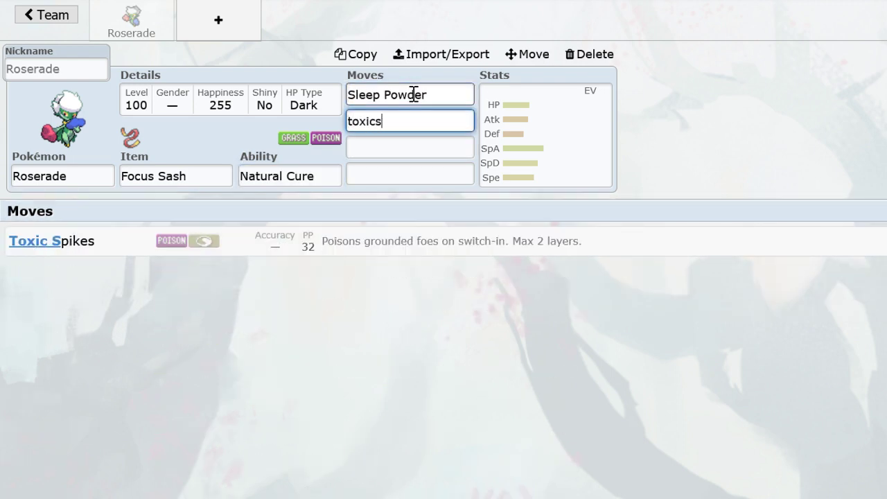
{"action": "type", "text": "pik"}
{"action": "key", "text": "Return"}
{"action": "type", "text": "leaf"}
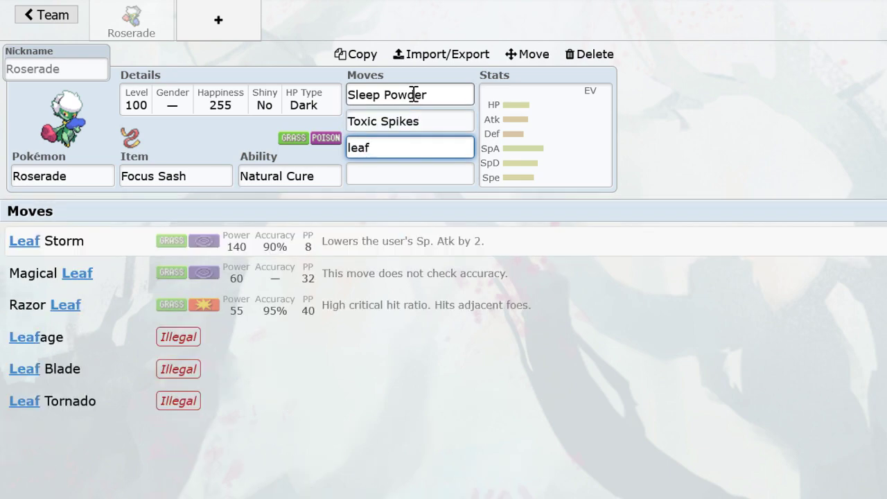
{"action": "type", "text": "storm"}
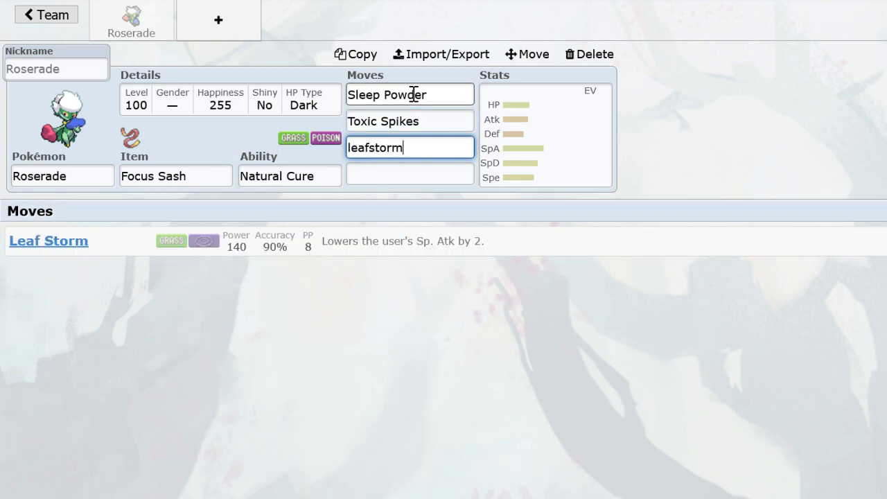
{"action": "key", "text": "Return"}
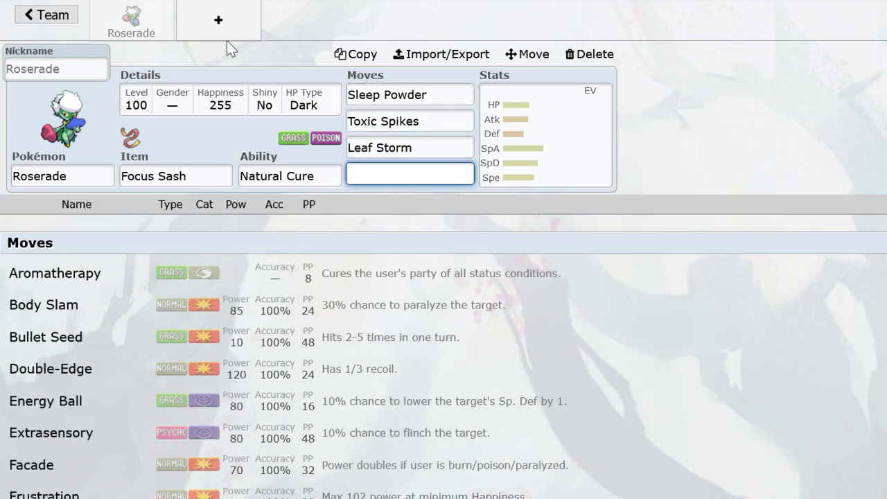
Add Empoleon as the second team member holding a Shuca Berry, keeping the Torrent ability.
{"action": "left_click", "coordinate": [244, 16]}
{"action": "type", "text": "emp"}
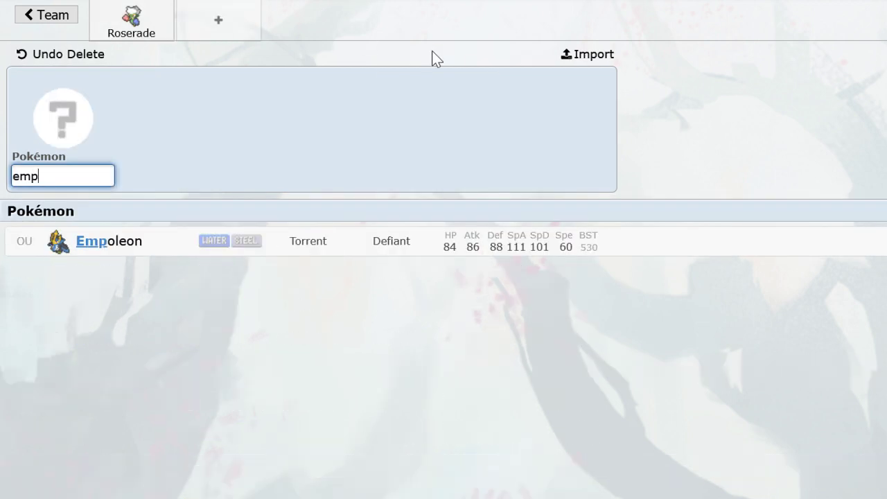
{"action": "type", "text": "oleon"}
{"action": "key", "text": "Return"}
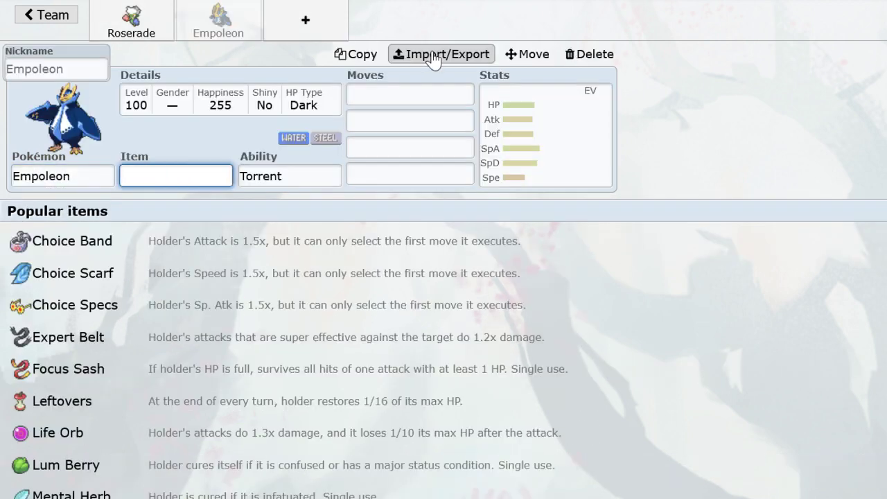
{"action": "type", "text": "shuca"}
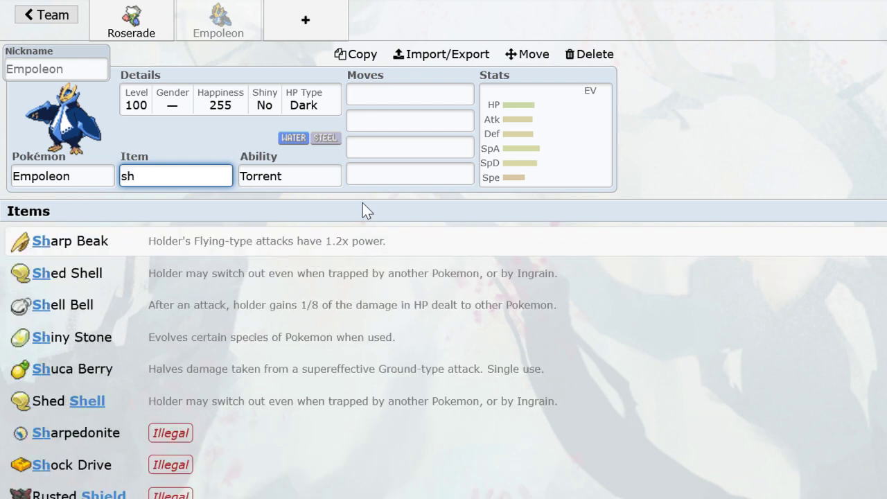
{"action": "key", "text": "Return"}
{"action": "key", "text": "Return"}
Give Empoleon Stealth Rock as its first move.
{"action": "type", "text": "sstea"}
{"action": "key", "text": "BackSpace"}
{"action": "key", "text": "BackSpace"}
{"action": "key", "text": "BackSpace"}
{"action": "key", "text": "BackSpace"}
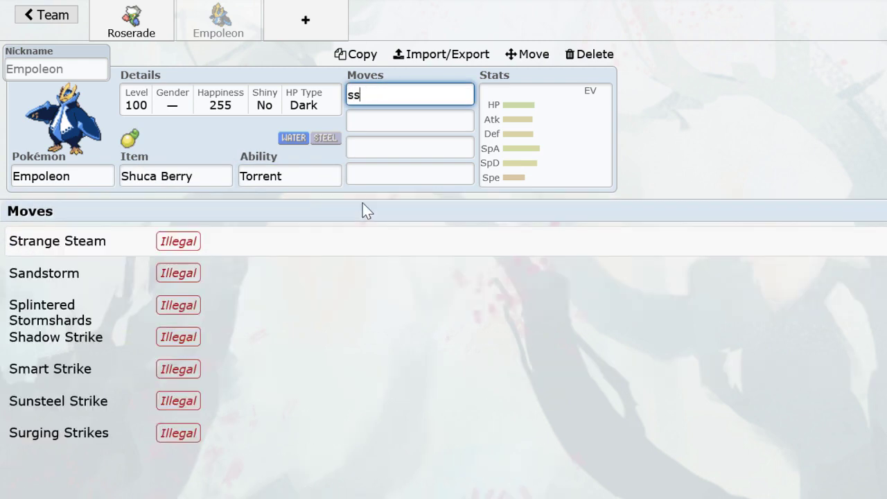
{"action": "type", "text": "tel"}
{"action": "key", "text": "BackSpace"}
{"action": "type", "text": "al"}
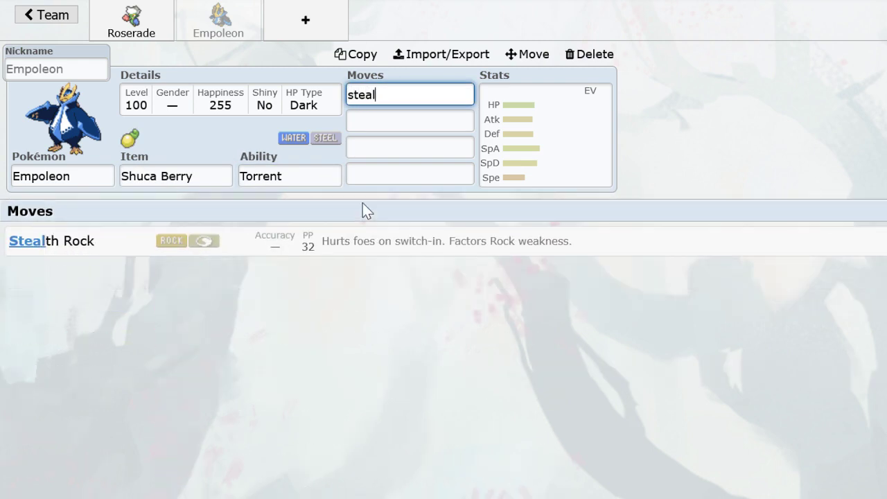
{"action": "key", "text": "Return"}
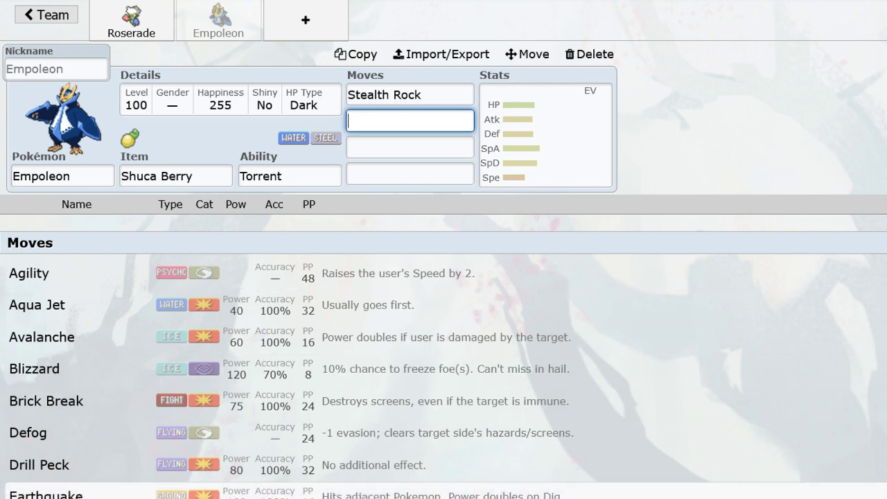
Fill Empoleon's remaining move slots with Surf, Ice Beam and Grass Knot.
{"action": "left_click", "coordinate": [410, 121]}
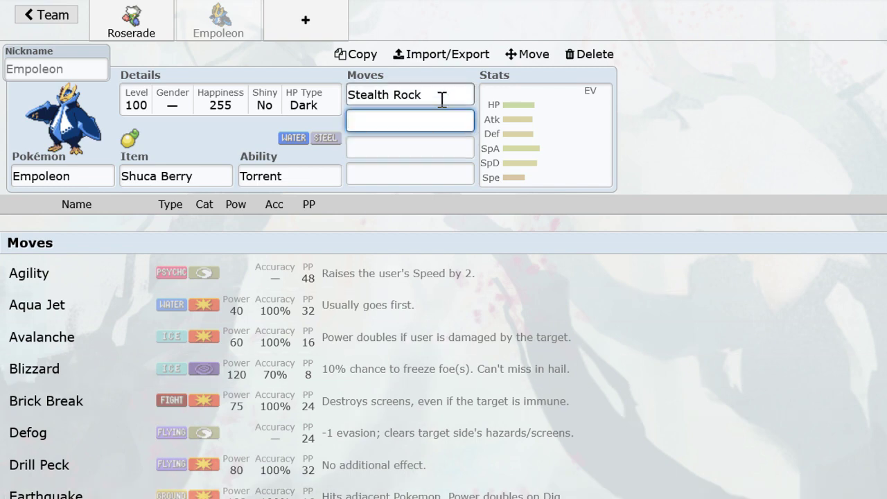
{"action": "type", "text": "su"}
{"action": "left_click", "coordinate": [348, 305]}
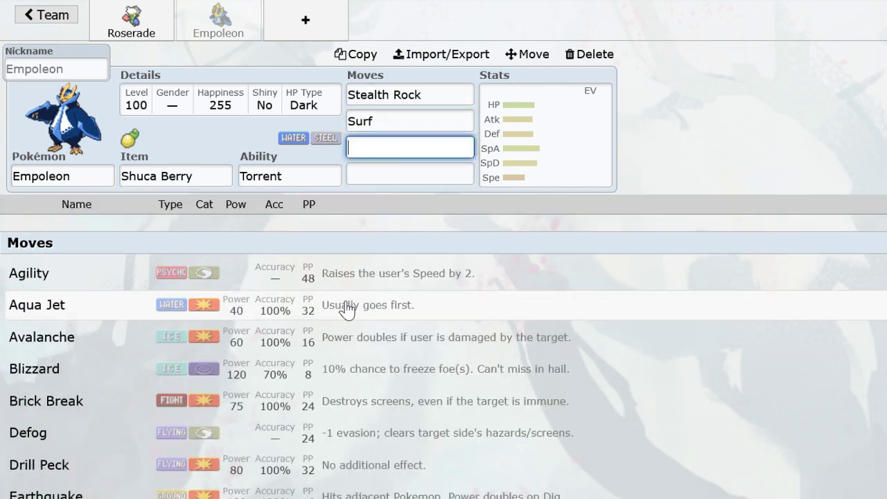
{"action": "type", "text": "icebe"}
{"action": "key", "text": "Return"}
{"action": "type", "text": "g"}
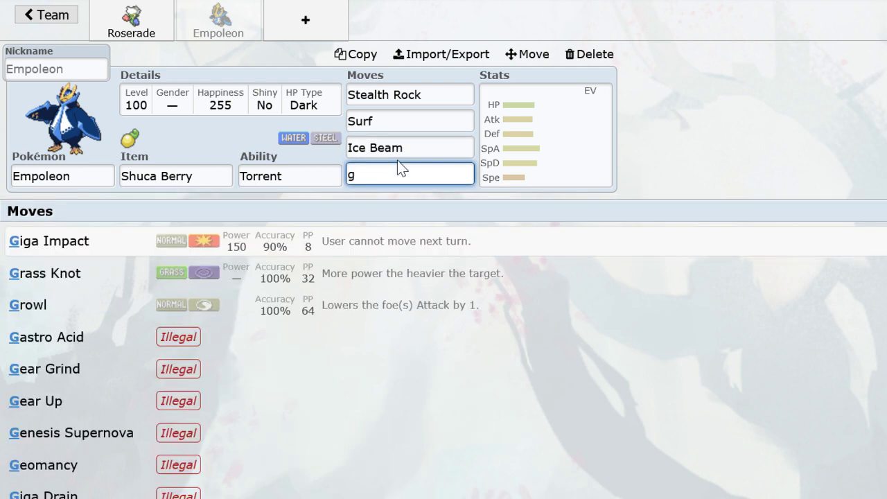
{"action": "left_click", "coordinate": [353, 271]}
{"action": "left_click", "coordinate": [443, 174]}
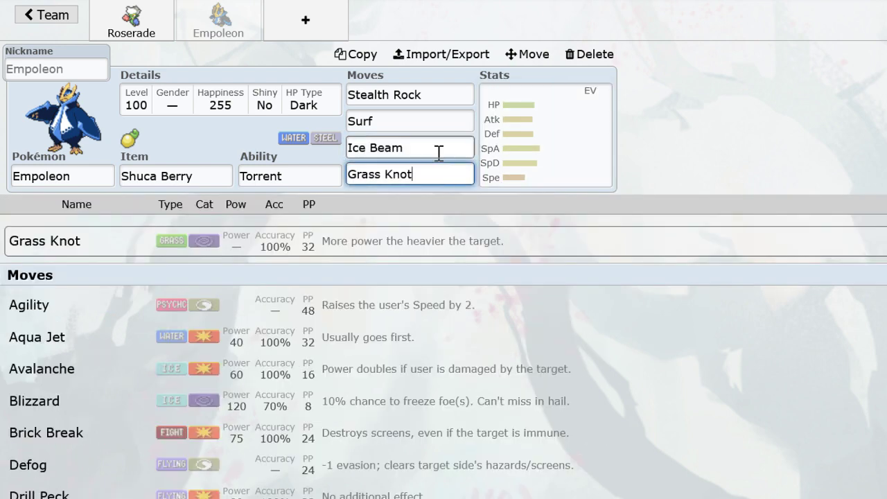
Set Empoleon's Sp. Atk and HP EVs to 252 each and choose the Modest nature.
{"action": "left_click", "coordinate": [530, 144]}
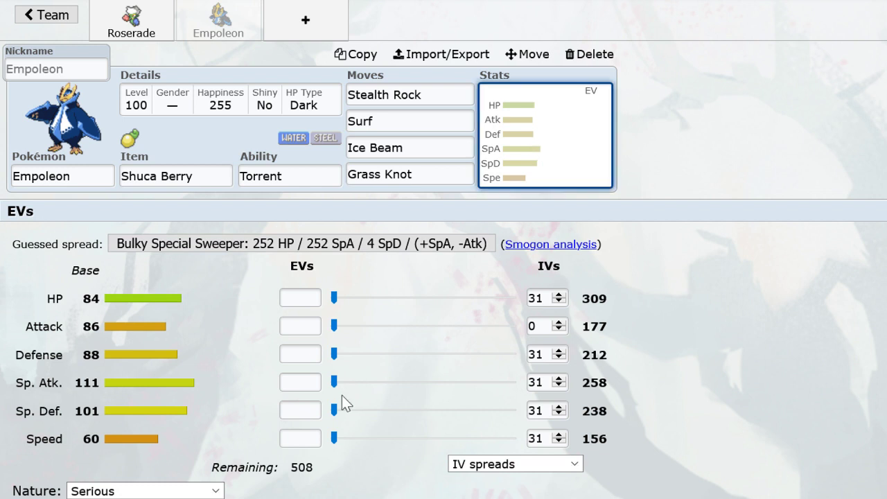
{"action": "left_click_drag", "start_coordinate": [334, 382], "coordinate": [517, 383]}
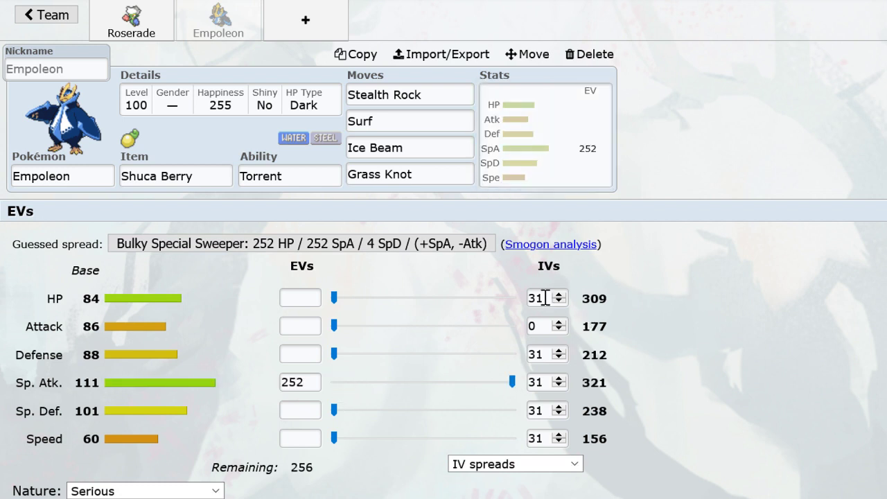
{"action": "left_click_drag", "start_coordinate": [413, 303], "coordinate": [619, 311]}
{"action": "left_click", "coordinate": [163, 494]}
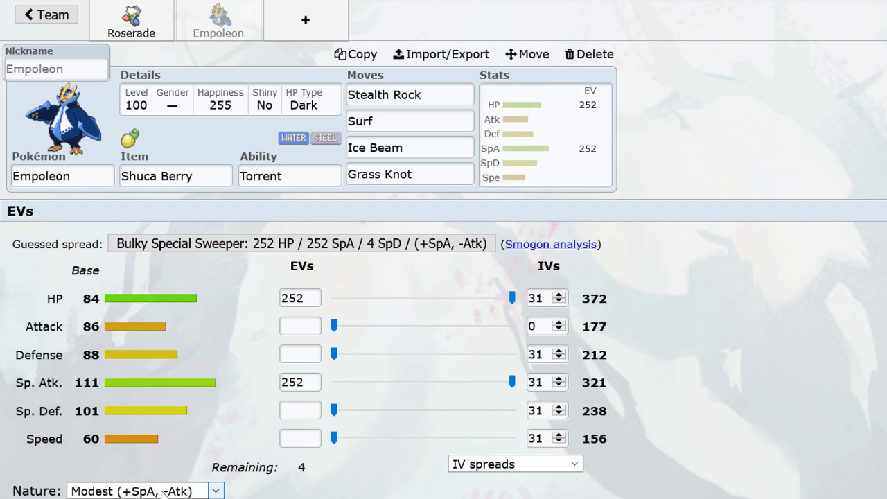
{"action": "left_click", "coordinate": [97, 23]}
{"action": "left_click", "coordinate": [218, 22]}
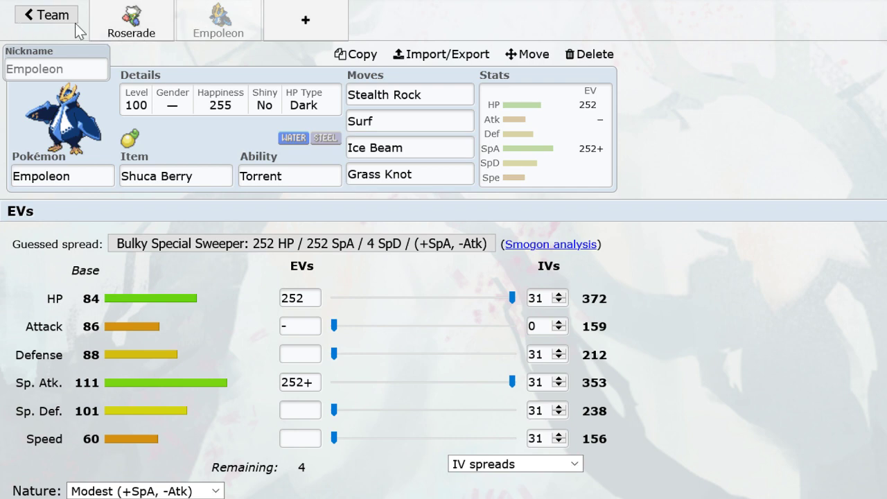
Add Gengar as the third team member holding a Life Orb, with the Levitate ability.
{"action": "left_click", "coordinate": [350, 28]}
{"action": "type", "text": "gen"}
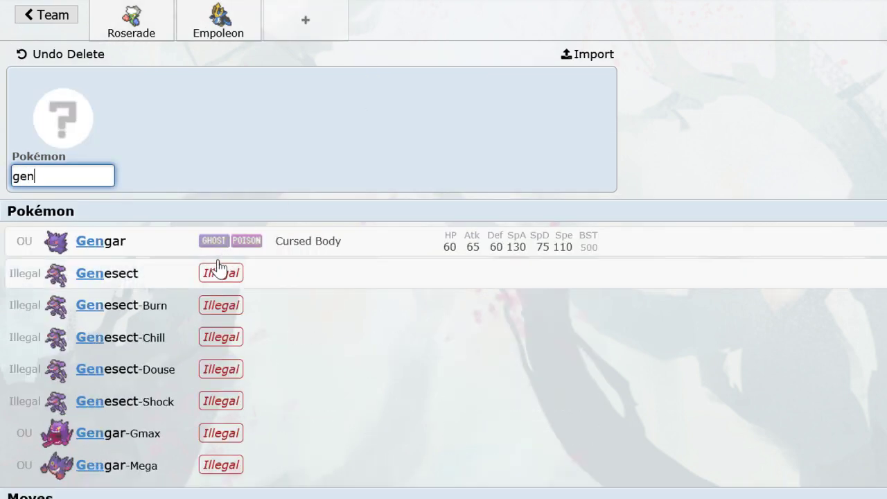
{"action": "key", "text": "Return"}
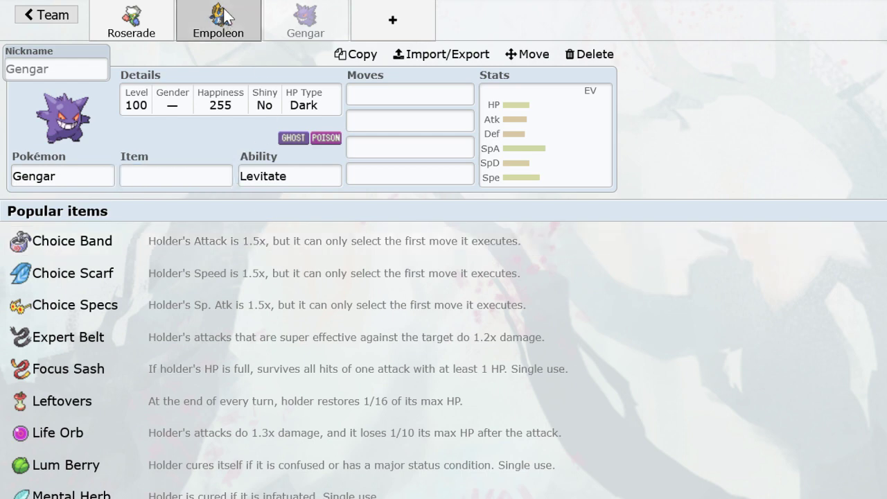
{"action": "left_click", "coordinate": [222, 174]}
{"action": "type", "text": "life"}
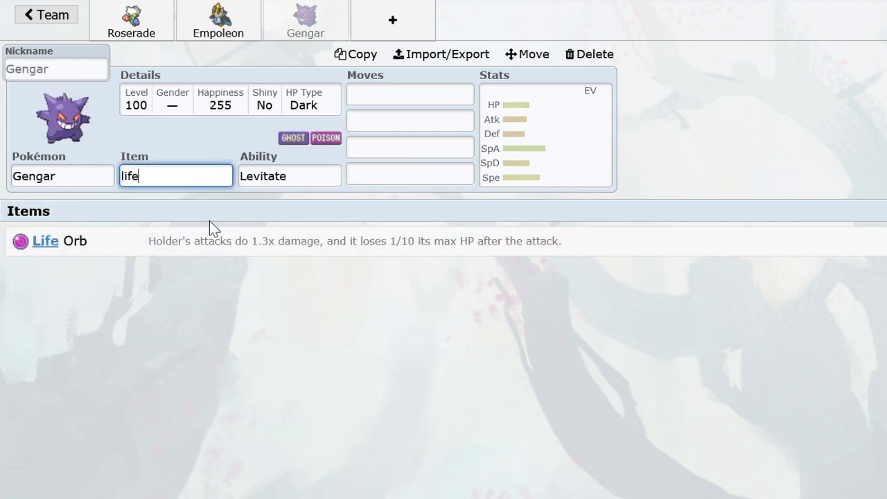
{"action": "key", "text": "Return"}
{"action": "type", "text": "s"}
{"action": "key", "text": "BackSpace"}
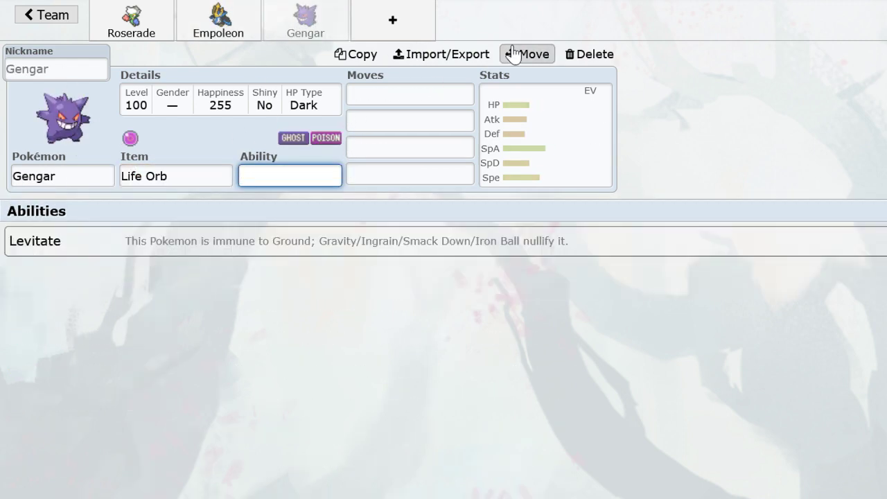
{"action": "left_click", "coordinate": [306, 244]}
{"action": "key", "text": "Tab"}
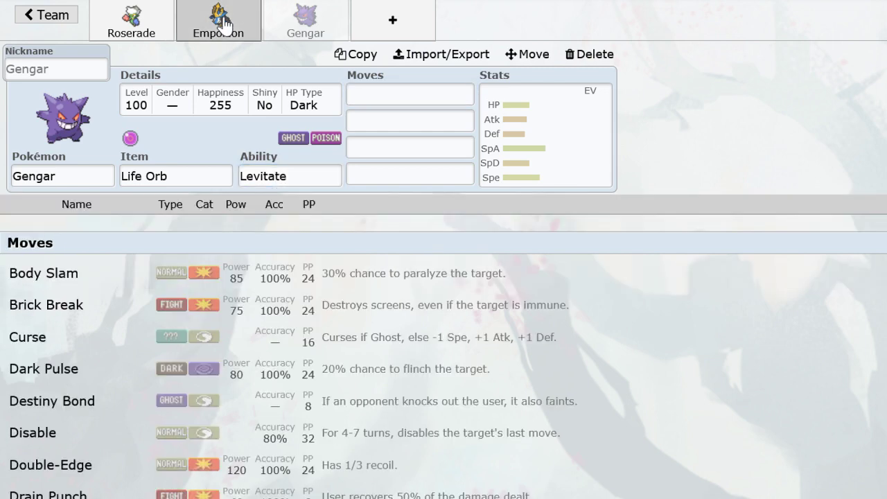
Give Gengar Shadow Ball, Pain Split, Focus Blast and Substitute, and apply the guessed Fast Special Sweeper spread.
{"action": "left_click", "coordinate": [221, 24]}
{"action": "left_click", "coordinate": [306, 21]}
{"action": "type", "text": "shadow"}
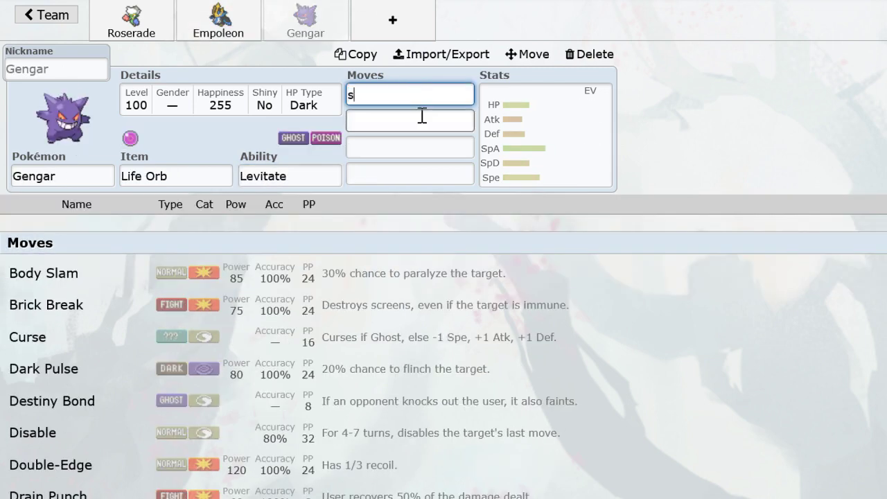
{"action": "left_click", "coordinate": [379, 241]}
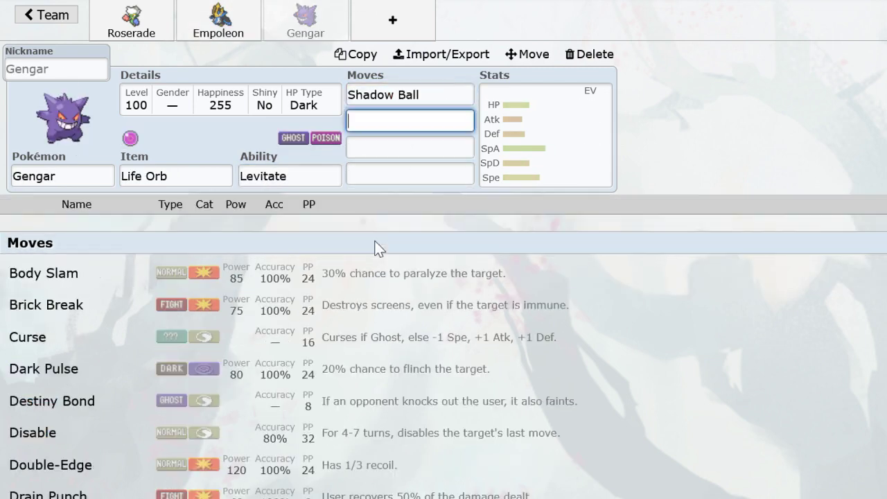
{"action": "type", "text": "painsplit"}
{"action": "key", "text": "Return"}
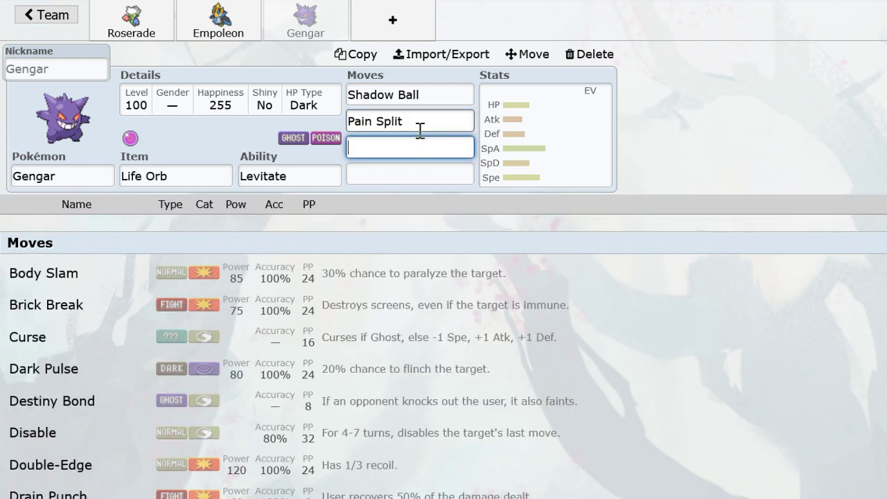
{"action": "type", "text": "focusb"}
{"action": "key", "text": "Return"}
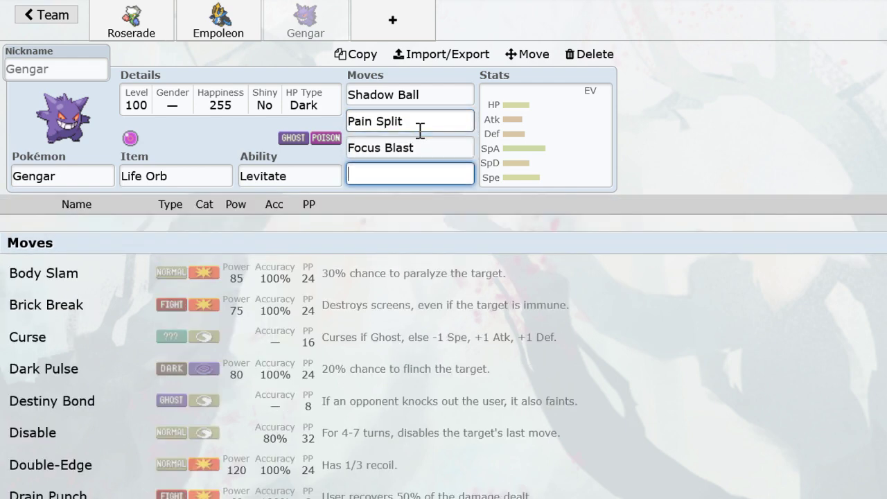
{"action": "type", "text": "subs"}
{"action": "key", "text": "Return"}
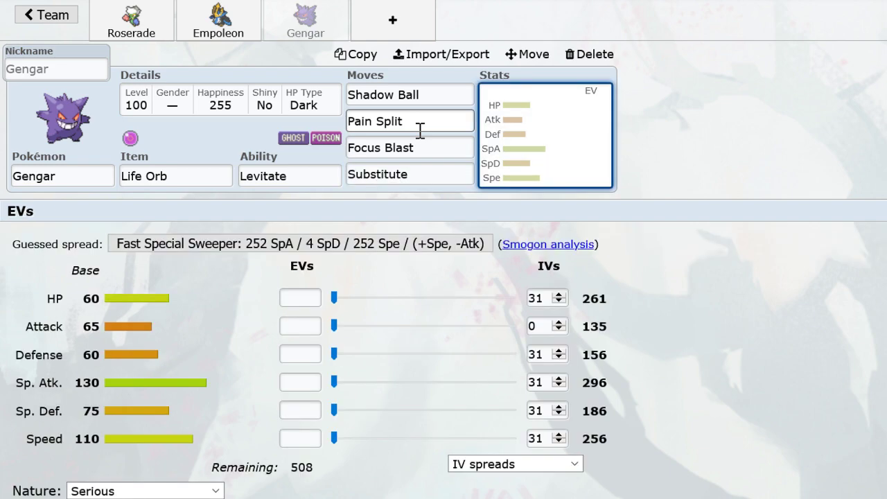
{"action": "left_click", "coordinate": [346, 244]}
Add Zapdos as the fourth team member holding Leftovers, keeping the Pressure ability.
{"action": "left_click", "coordinate": [392, 38]}
{"action": "type", "text": "zapdo"}
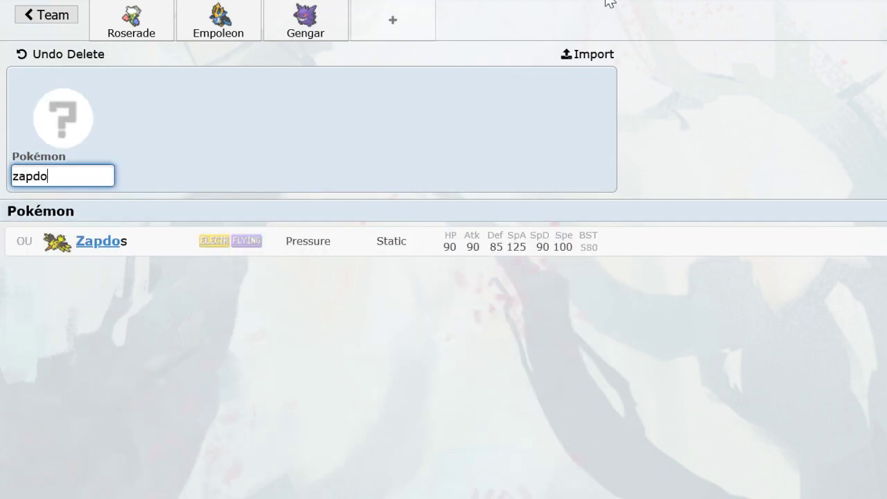
{"action": "key", "text": "Return"}
{"action": "type", "text": "left"}
{"action": "key", "text": "Return"}
Give Zapdos Substitute and Roost as its first two moves.
{"action": "type", "text": "subs"}
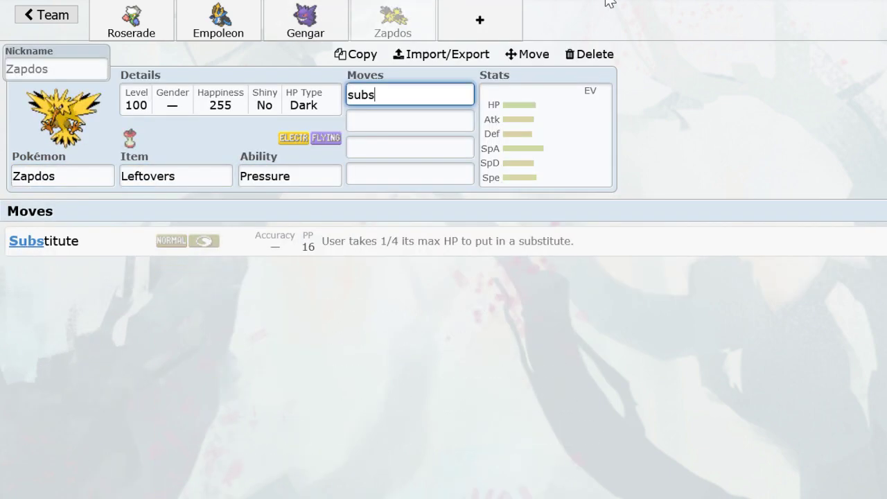
{"action": "key", "text": "Return"}
{"action": "type", "text": "root"}
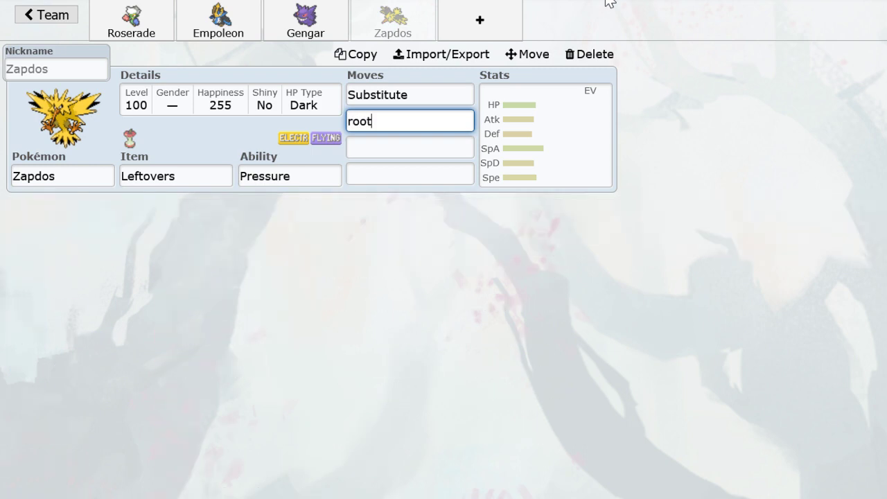
{"action": "type", "text": "thun"}
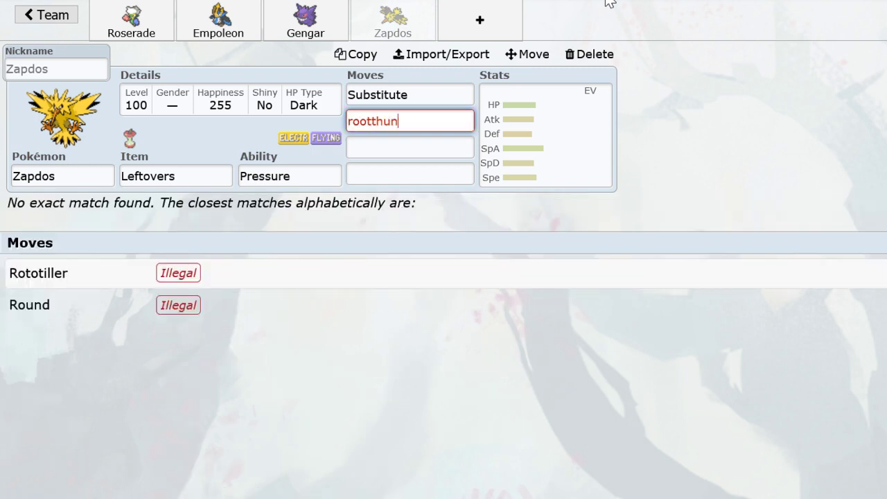
{"action": "type", "text": "de"}
{"action": "key", "text": "BackSpace"}
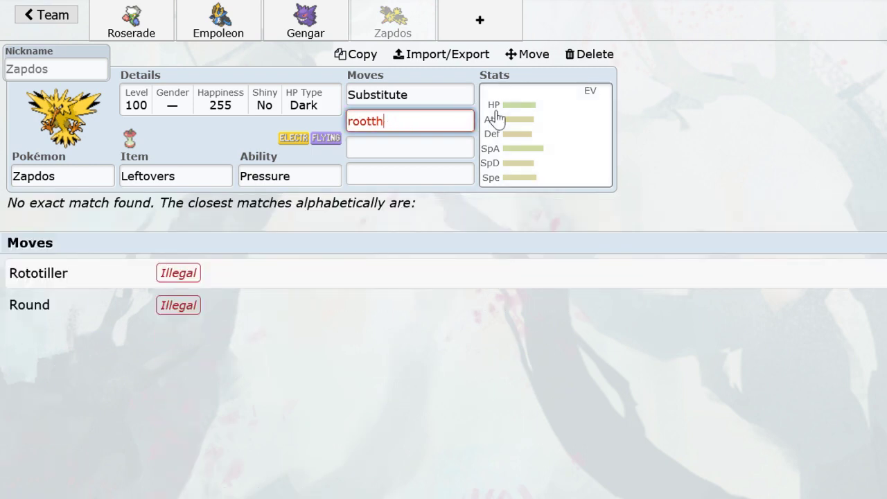
{"action": "key", "text": "BackSpace"}
{"action": "key", "text": "BackSpace"}
{"action": "key", "text": "BackSpace"}
{"action": "key", "text": "BackSpace"}
{"action": "key", "text": "BackSpace"}
{"action": "type", "text": "oost"}
{"action": "key", "text": "Return"}
Fill Zapdos's last two move slots with Thunderbolt and Hidden Power Ice.
{"action": "type", "text": "thun"}
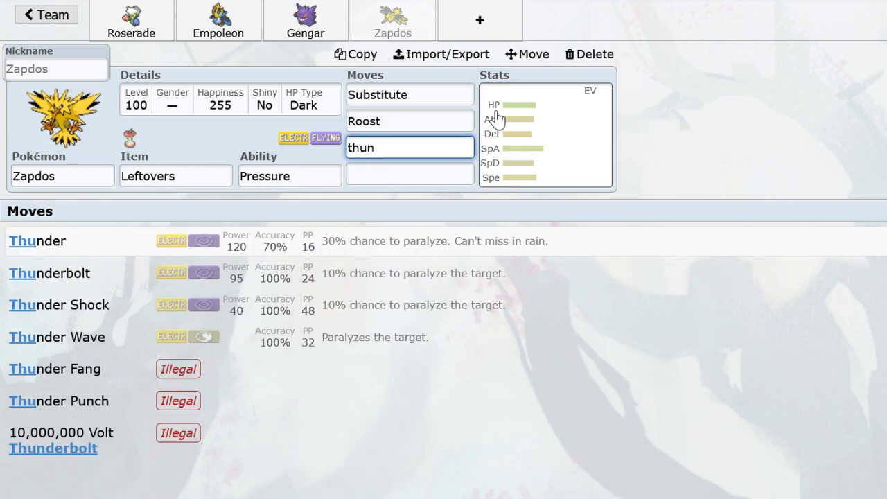
{"action": "type", "text": "d"}
{"action": "left_click", "coordinate": [362, 274]}
{"action": "type", "text": "hidd"}
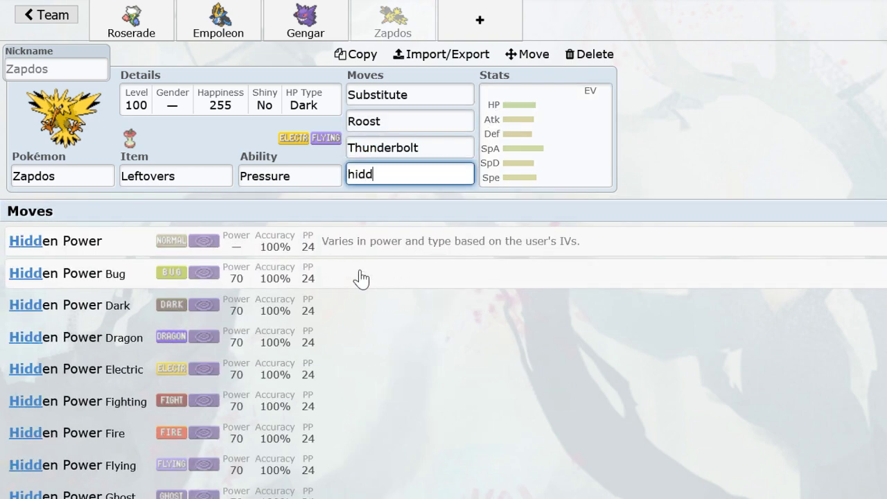
{"action": "type", "text": "enpowe"}
{"action": "scroll", "coordinate": [360, 277], "scroll_direction": "down", "scroll_amount": 3}
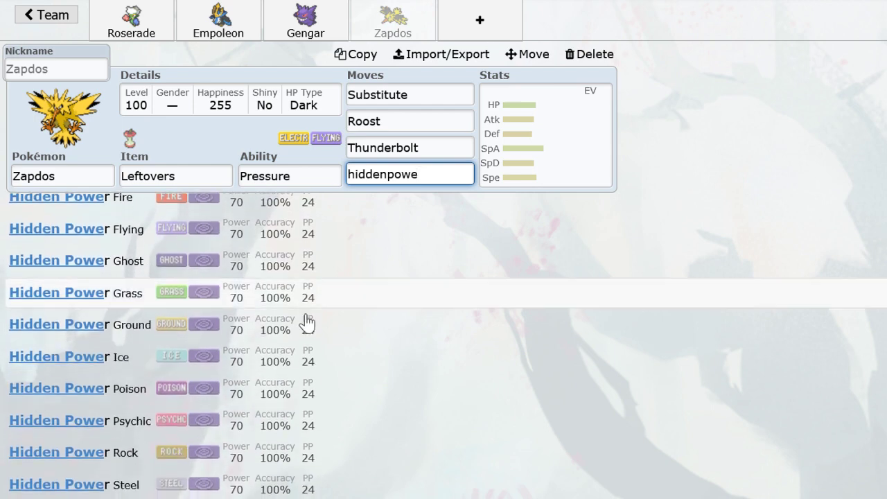
{"action": "left_click", "coordinate": [254, 359]}
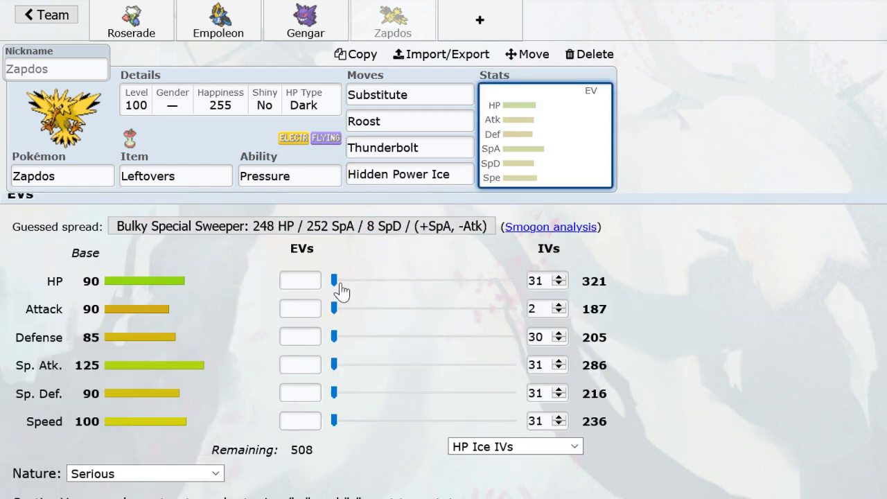
Give Zapdos a Timid nature with EVs of 252 Speed, 216 HP and 40 Sp. Atk.
{"action": "left_click", "coordinate": [188, 474]}
{"action": "key", "text": "Down"}
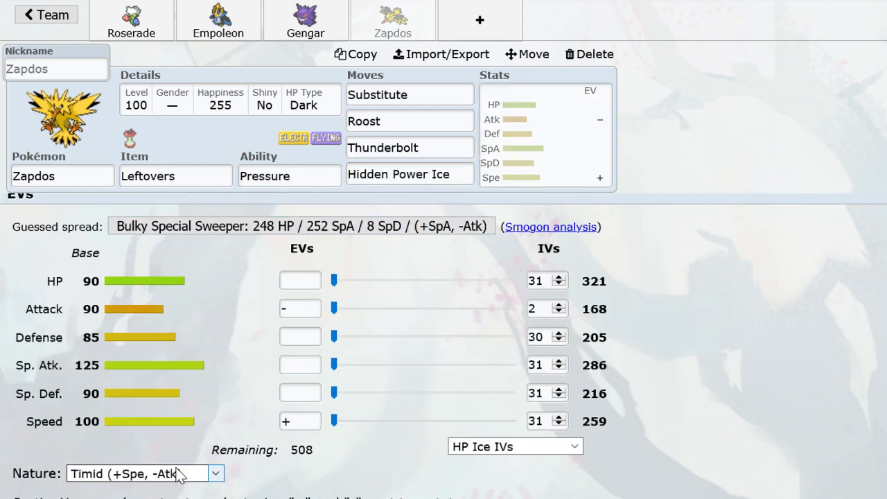
{"action": "left_click_drag", "start_coordinate": [336, 419], "coordinate": [531, 428]}
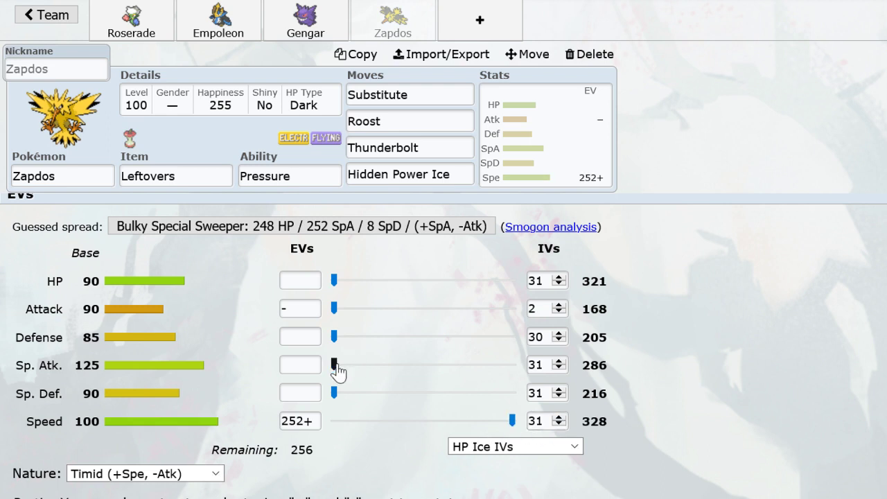
{"action": "mouse_move", "coordinate": [335, 367]}
{"action": "left_mouse_down"}
{"action": "mouse_move", "coordinate": [600, 368]}
{"action": "mouse_move", "coordinate": [332, 368]}
{"action": "left_mouse_up"}
{"action": "left_click_drag", "start_coordinate": [382, 291], "coordinate": [486, 287]}
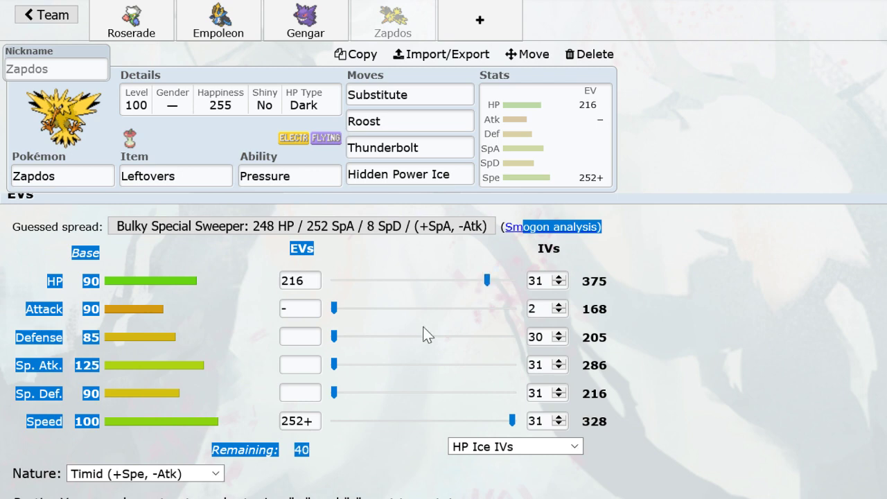
{"action": "left_click", "coordinate": [448, 366]}
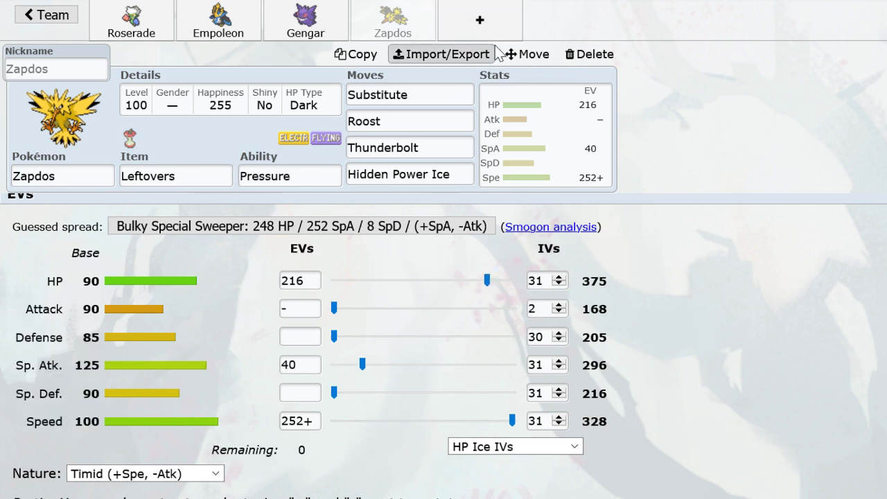
Add Jirachi as the fifth team member holding Leftovers, keeping the Serene Grace ability.
{"action": "left_click", "coordinate": [503, 20]}
{"action": "left_click", "coordinate": [416, 32]}
{"action": "left_click", "coordinate": [481, 24]}
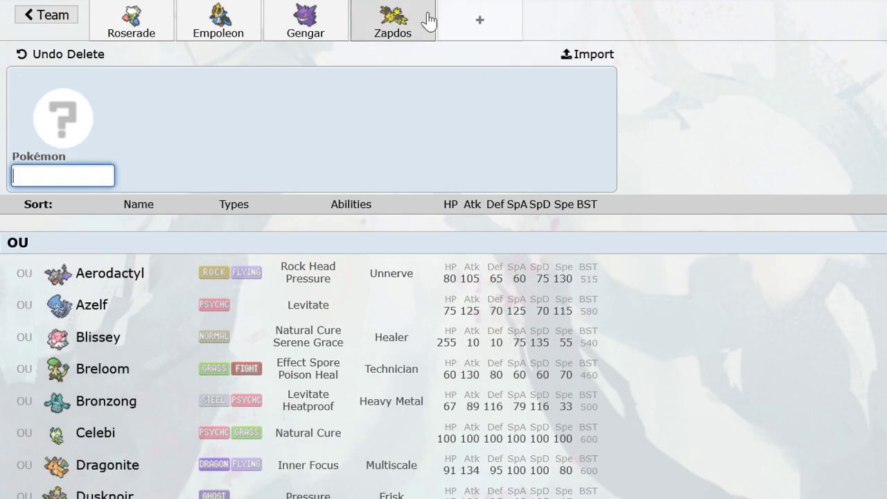
{"action": "type", "text": "jir"}
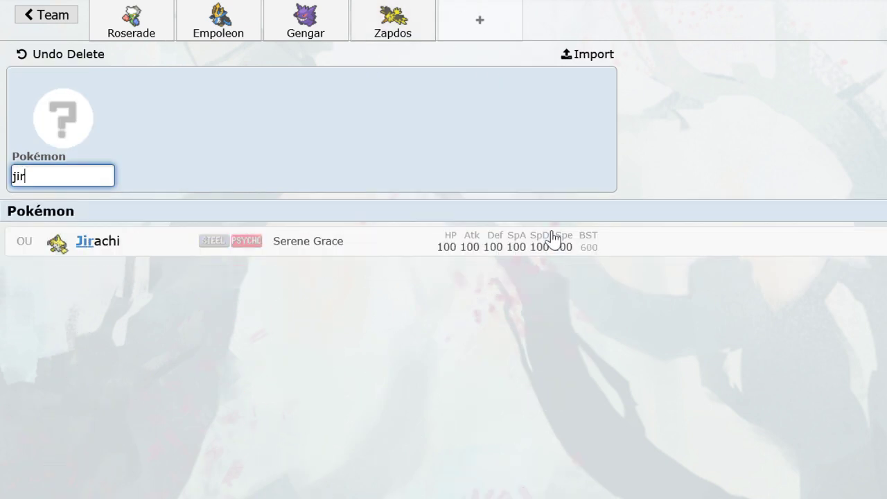
{"action": "key", "text": "Return"}
{"action": "type", "text": "lefto"}
{"action": "key", "text": "Return"}
Give Jirachi Substitute and Calm Mind as its first two moves.
{"action": "type", "text": "subst"}
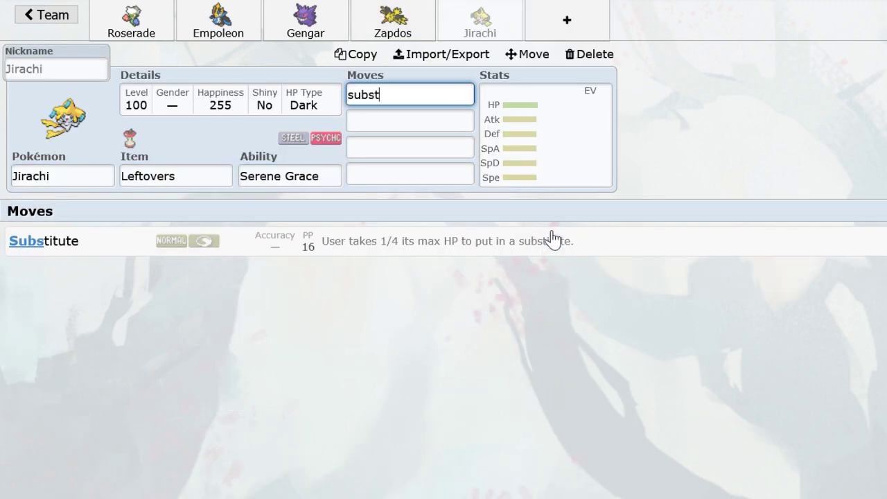
{"action": "key", "text": "Return"}
{"action": "type", "text": "ca"}
{"action": "key", "text": "Return"}
Fill Jirachi's last two move slots with Flash Cannon and Thunderbolt.
{"action": "type", "text": "flas"}
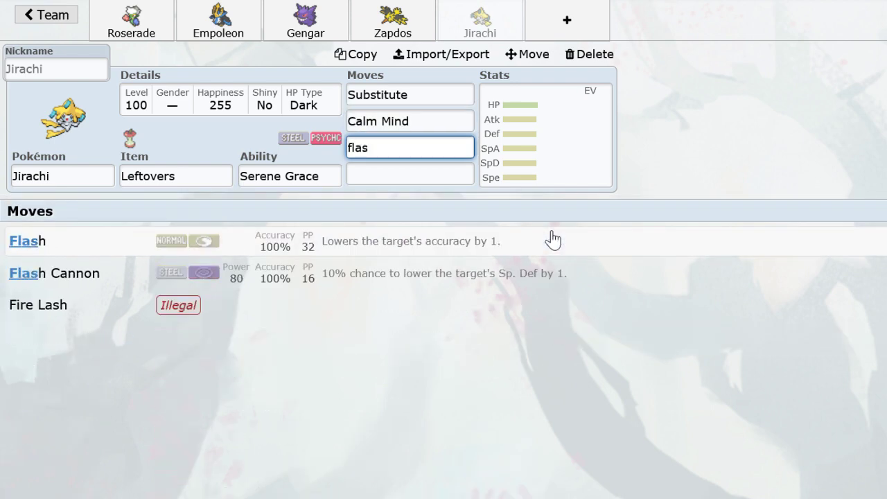
{"action": "key", "text": "Return"}
{"action": "type", "text": "t"}
{"action": "key", "text": "BackSpace"}
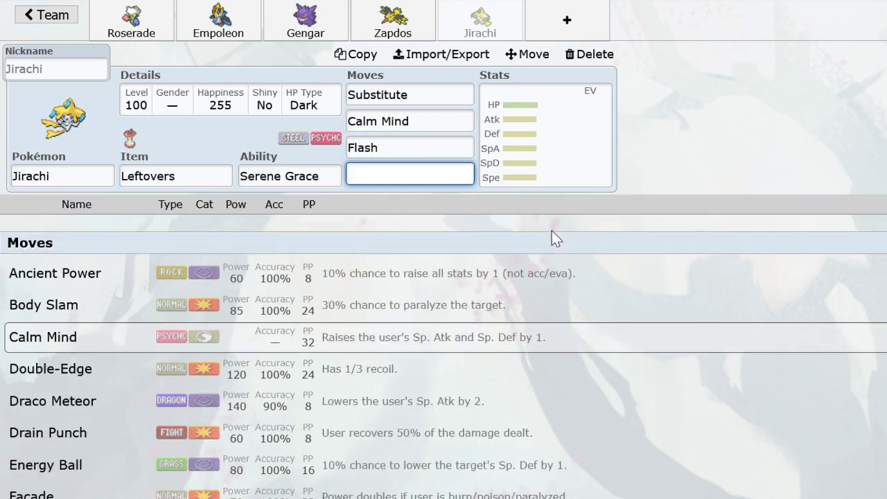
{"action": "left_click", "coordinate": [426, 149]}
{"action": "type", "text": "rcan"}
{"action": "key", "text": "BackSpace"}
{"action": "type", "text": "cannon"}
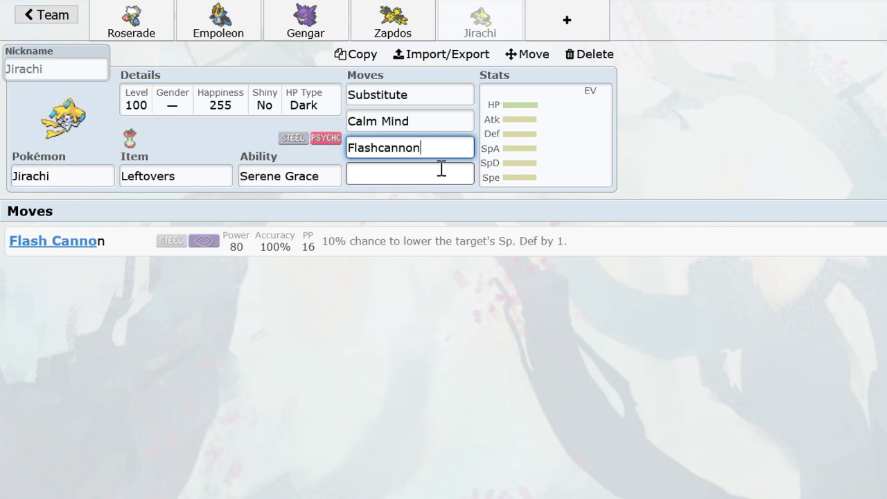
{"action": "key", "text": "Return"}
{"action": "type", "text": "thunderbolt"}
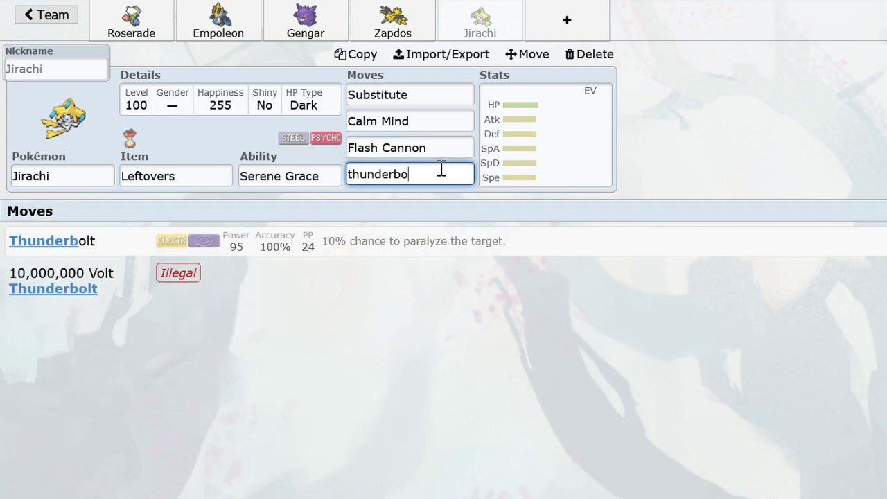
{"action": "key", "text": "Return"}
Give Jirachi a Timid nature with EVs of 252 HP, 252 Speed and 4 Sp. Atk.
{"action": "left_click_drag", "start_coordinate": [335, 296], "coordinate": [512, 298]}
{"action": "left_click", "coordinate": [198, 492]}
{"action": "key", "text": "t"}
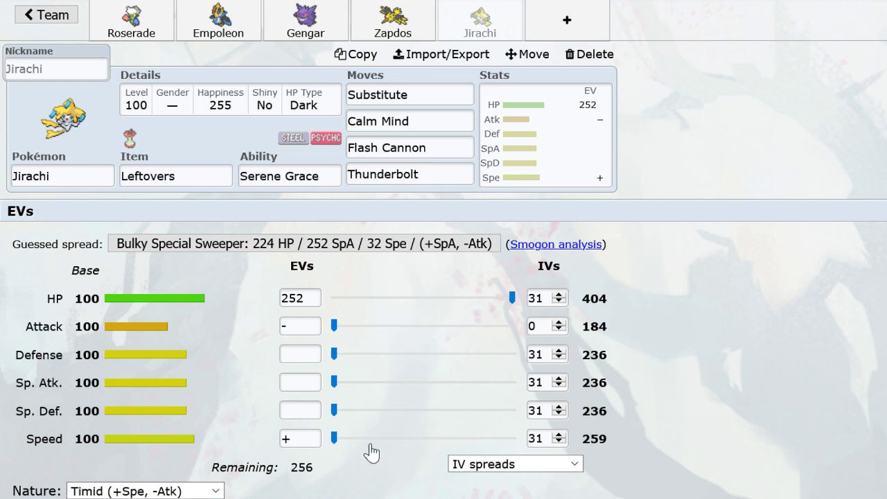
{"action": "left_click_drag", "start_coordinate": [334, 438], "coordinate": [571, 448]}
{"action": "left_click", "coordinate": [359, 388]}
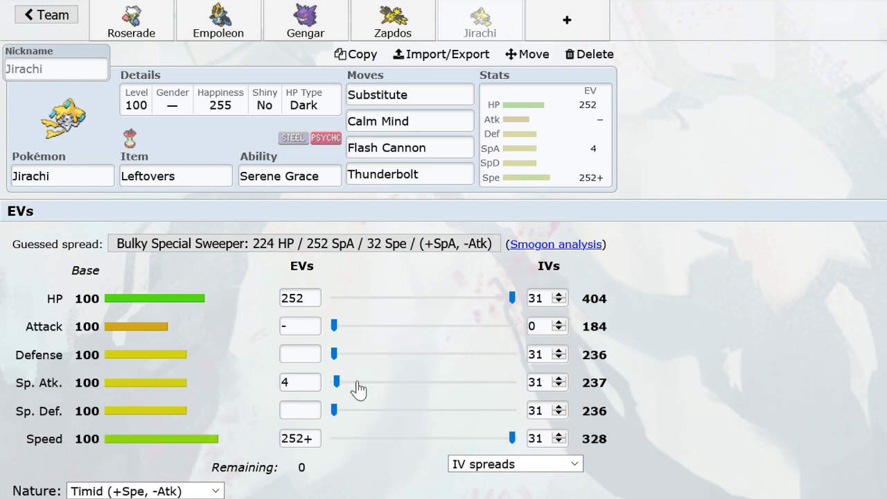
{"action": "left_click", "coordinate": [416, 21]}
{"action": "left_click", "coordinate": [479, 25]}
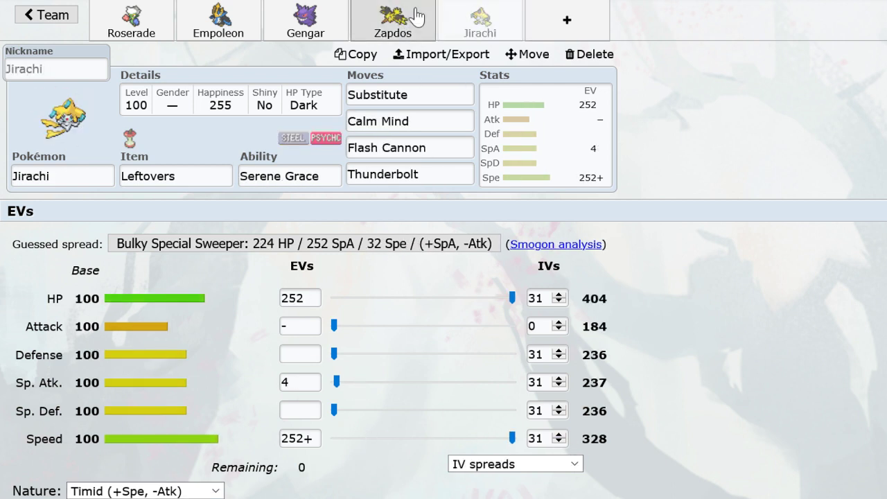
{"action": "left_click", "coordinate": [420, 16]}
{"action": "left_click", "coordinate": [506, 24]}
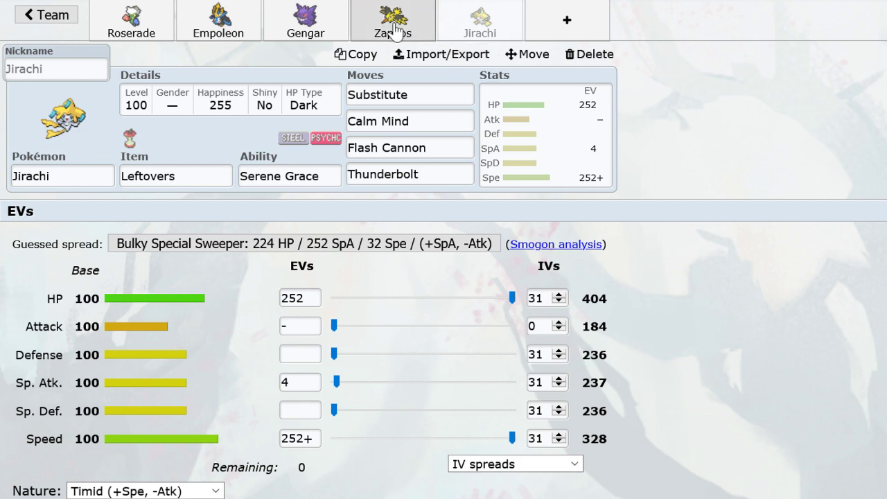
Add Flygon as the sixth team member holding a Choice Scarf.
{"action": "left_click", "coordinate": [567, 21]}
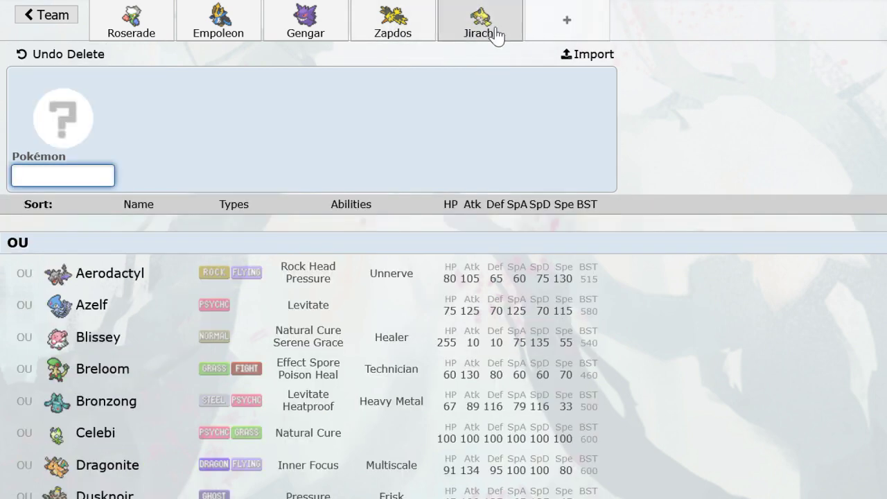
{"action": "left_click", "coordinate": [300, 31]}
{"action": "left_click", "coordinate": [480, 25]}
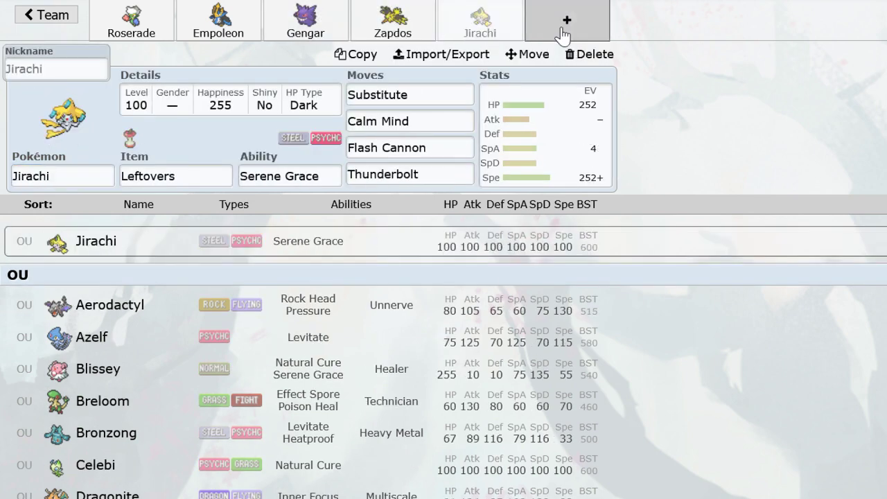
{"action": "left_click", "coordinate": [567, 21]}
{"action": "type", "text": "flyg"}
{"action": "key", "text": "Return"}
{"action": "type", "text": "cchoic"}
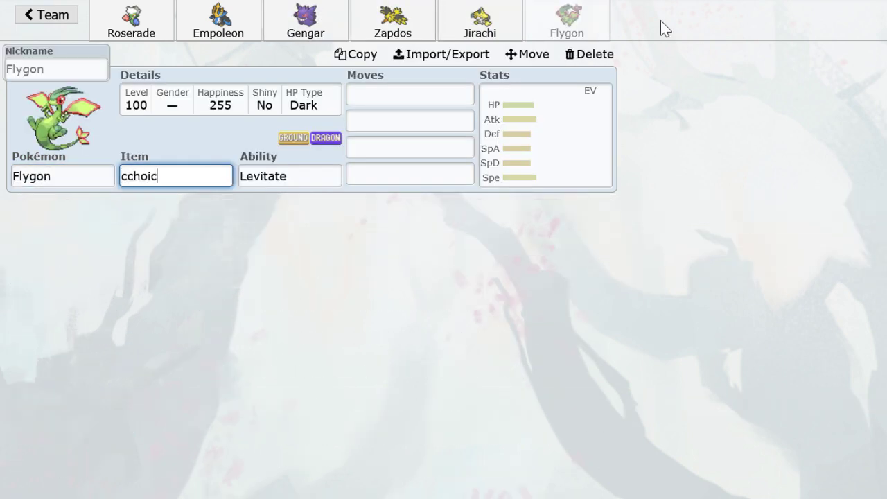
{"action": "key", "text": "BackSpace"}
{"action": "key", "text": "BackSpace"}
{"action": "type", "text": "hoicescarf"}
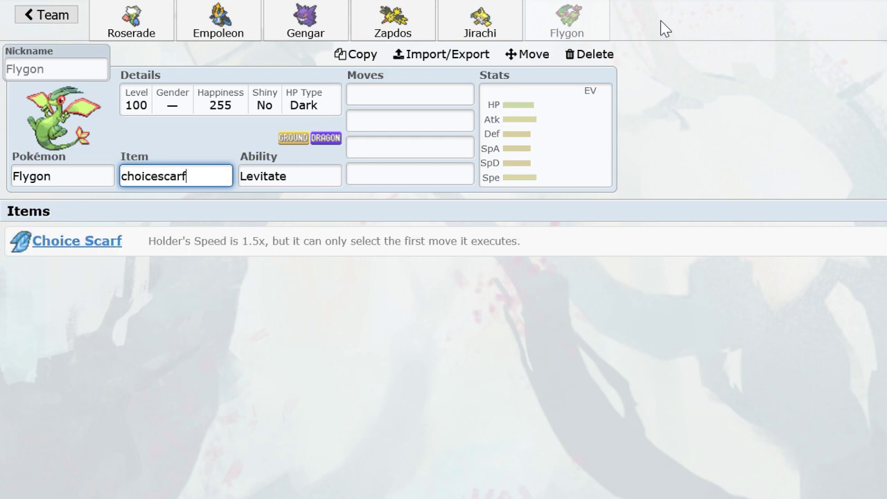
{"action": "key", "text": "Return"}
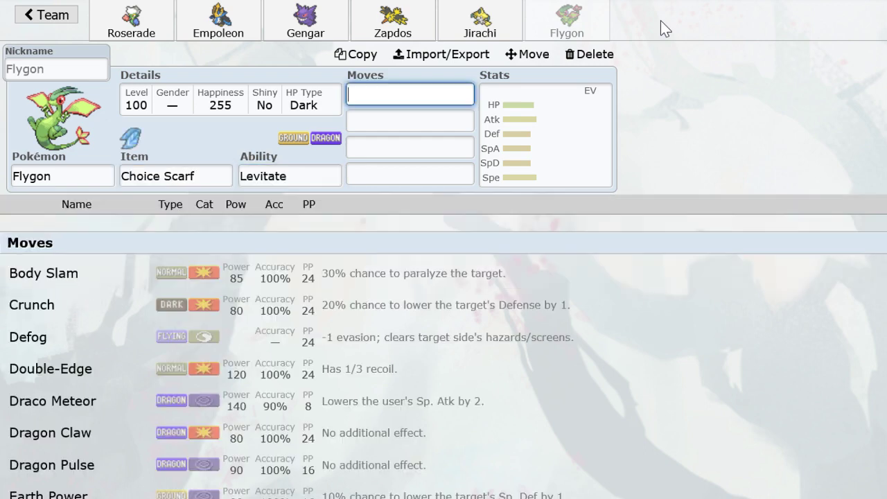
Give Flygon the moves U-turn, Earthquake, Outrage and Roost.
{"action": "type", "text": "uturn"}
{"action": "key", "text": "Return"}
{"action": "type", "text": "ea"}
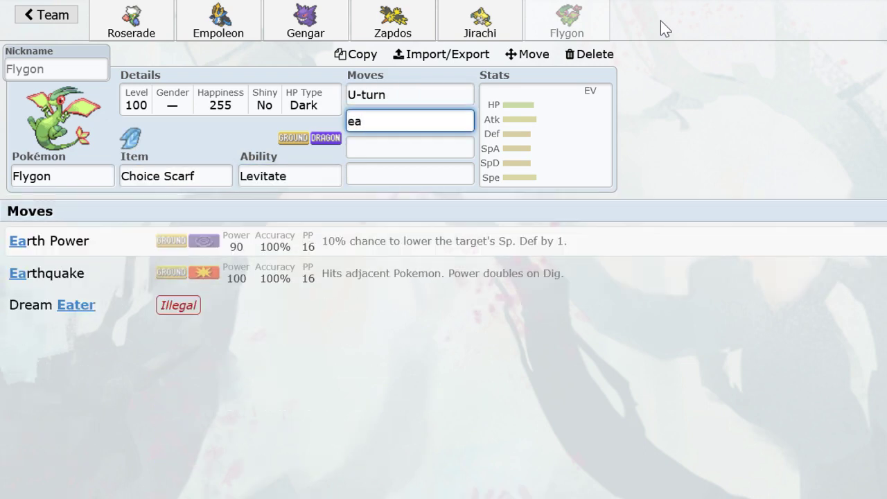
{"action": "left_click", "coordinate": [461, 267]}
{"action": "type", "text": "out"}
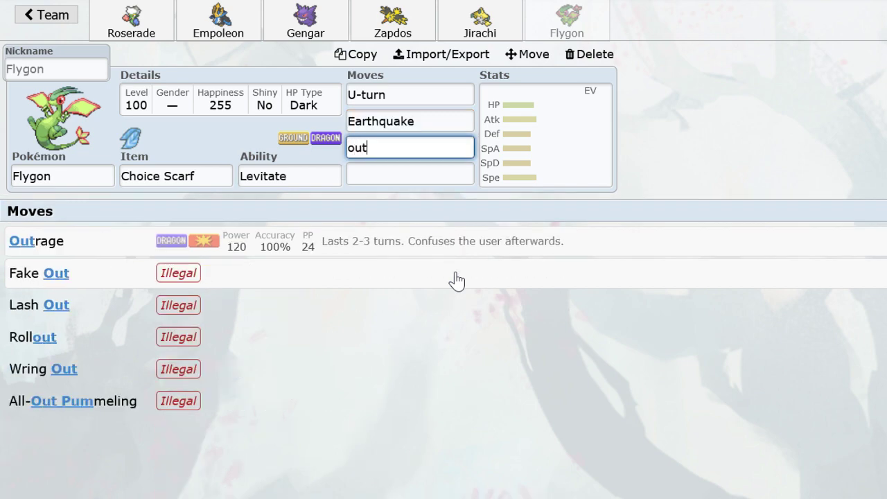
{"action": "left_click", "coordinate": [408, 240]}
{"action": "type", "text": "roost"}
{"action": "key", "text": "Return"}
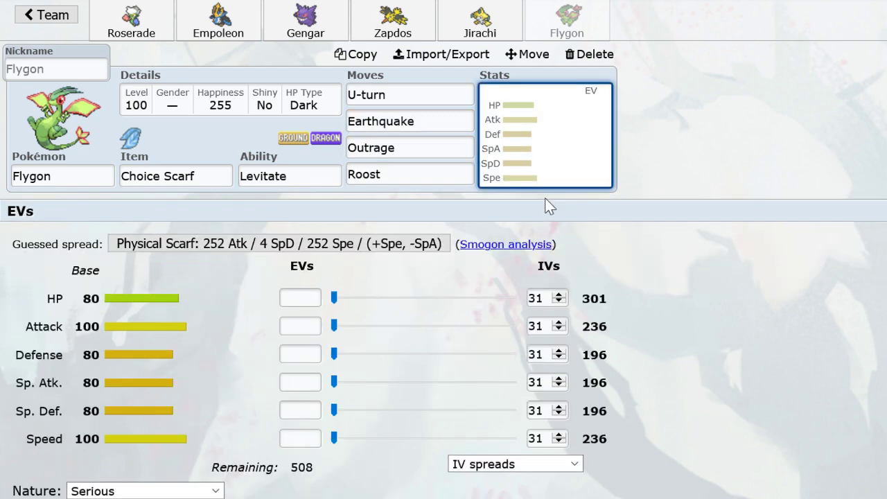
Make Flygon shiny and keep its gender random.
{"action": "left_click", "coordinate": [255, 124]}
{"action": "double_click", "coordinate": [144, 294]}
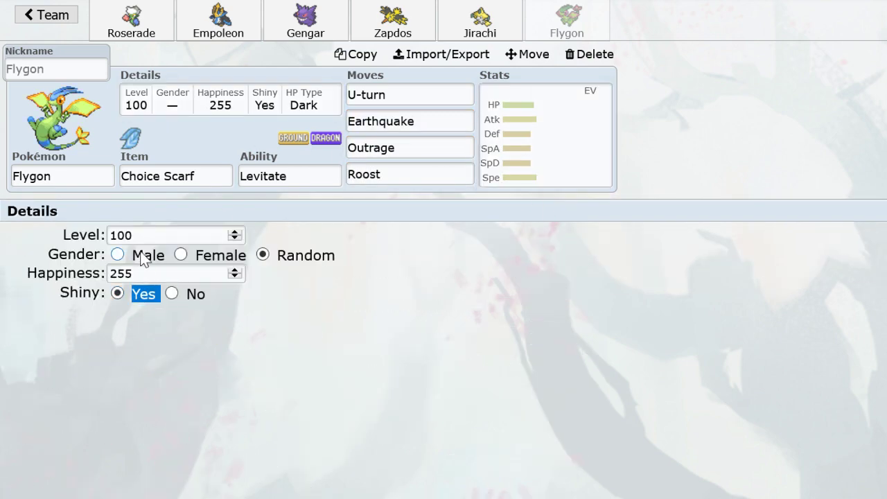
{"action": "double_click", "coordinate": [306, 255]}
Apply the suggested Physical Scarf EV spread to Flygon and change its nature to Adamant.
{"action": "left_click", "coordinate": [547, 139]}
{"action": "left_click", "coordinate": [278, 244]}
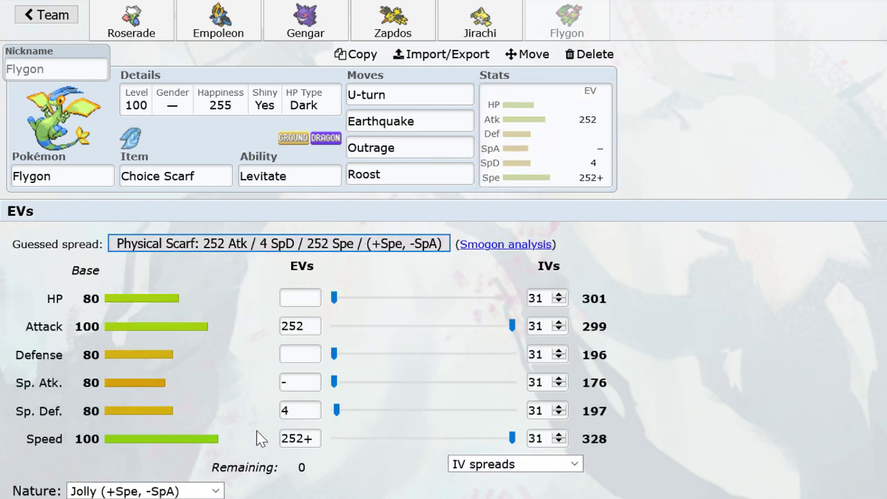
{"action": "left_click", "coordinate": [197, 491]}
{"action": "key", "text": "a"}
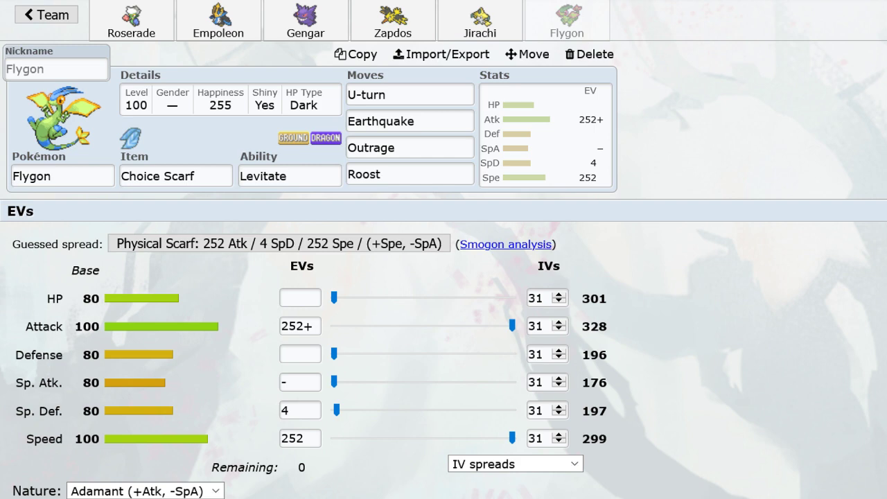
Review Flygon's move slots and EV spread, and look over Roserade's set.
{"action": "left_click", "coordinate": [417, 149]}
{"action": "left_click", "coordinate": [418, 174]}
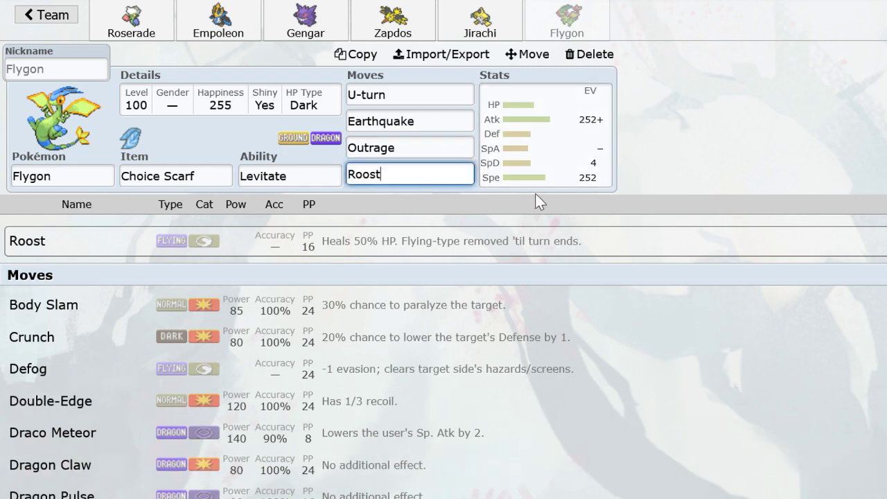
{"action": "left_click", "coordinate": [564, 139]}
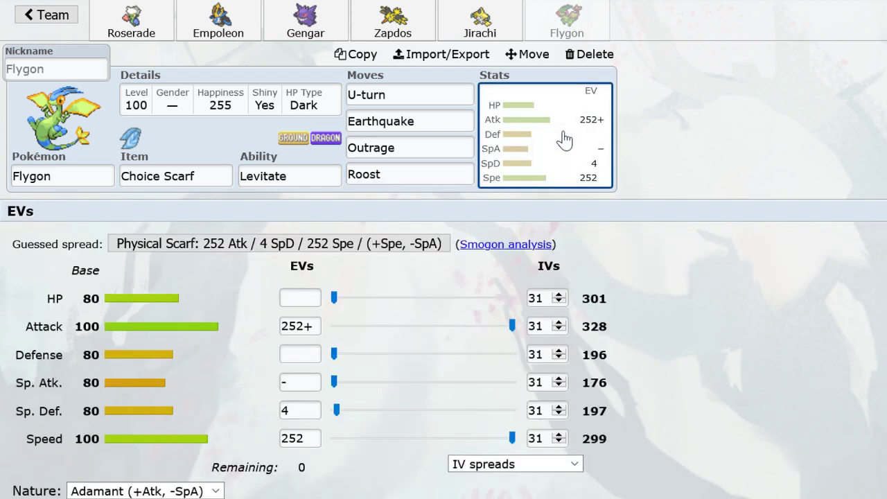
{"action": "left_click", "coordinate": [440, 177]}
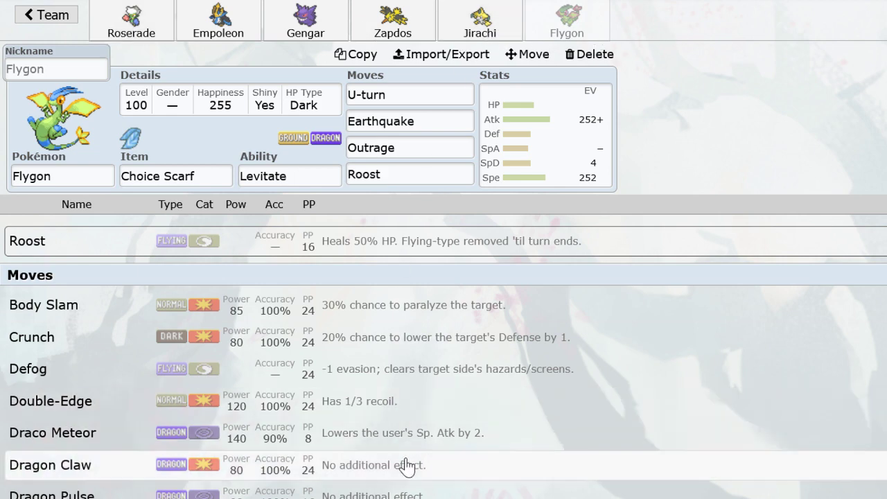
{"action": "left_click", "coordinate": [535, 102]}
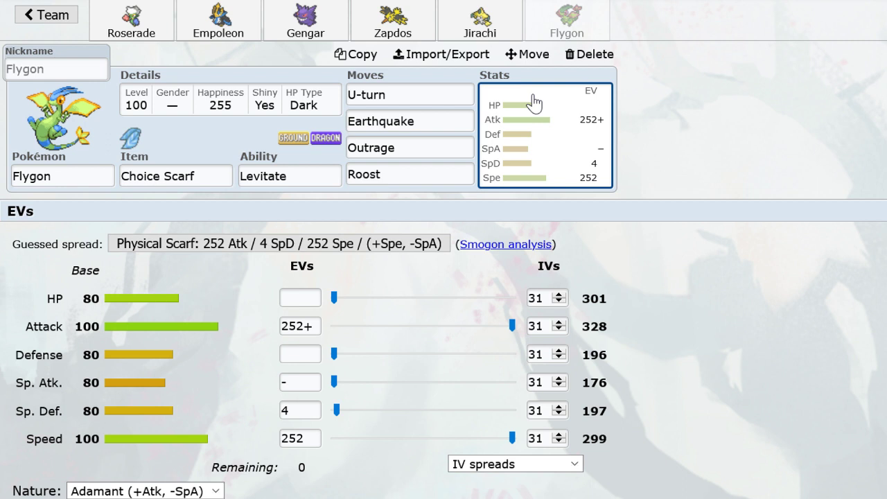
{"action": "left_click", "coordinate": [439, 381]}
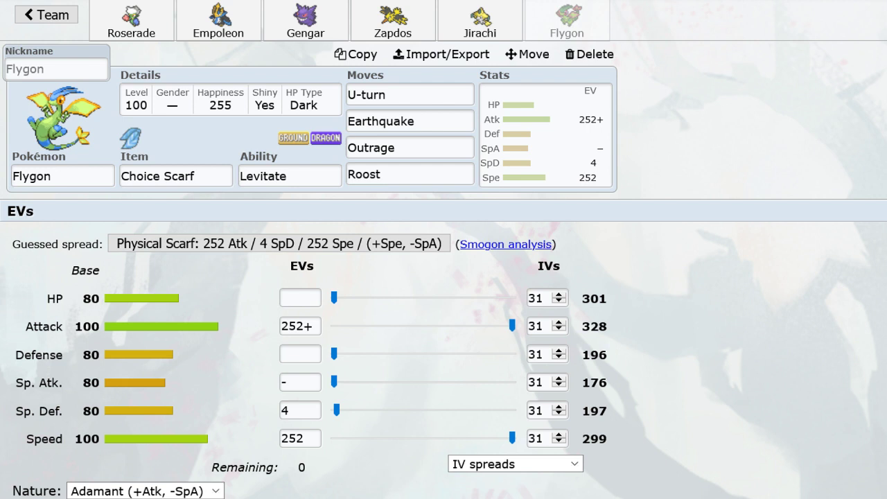
{"action": "left_click", "coordinate": [548, 137]}
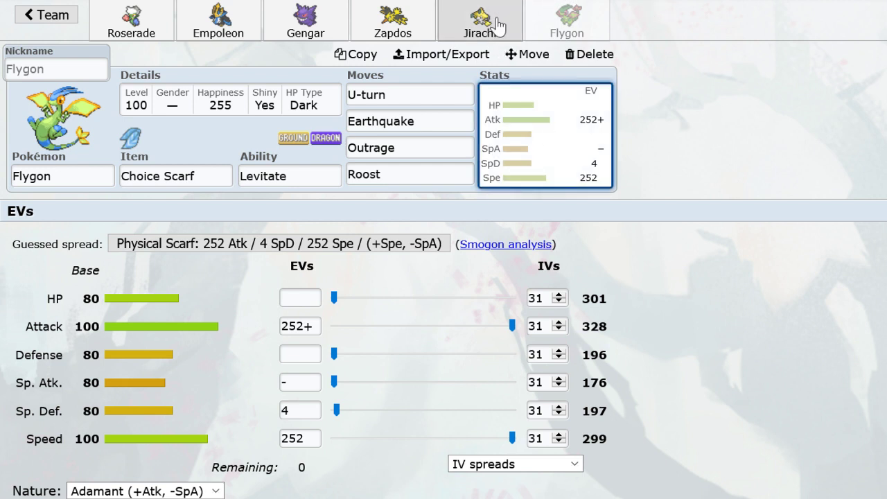
{"action": "left_click", "coordinate": [442, 463]}
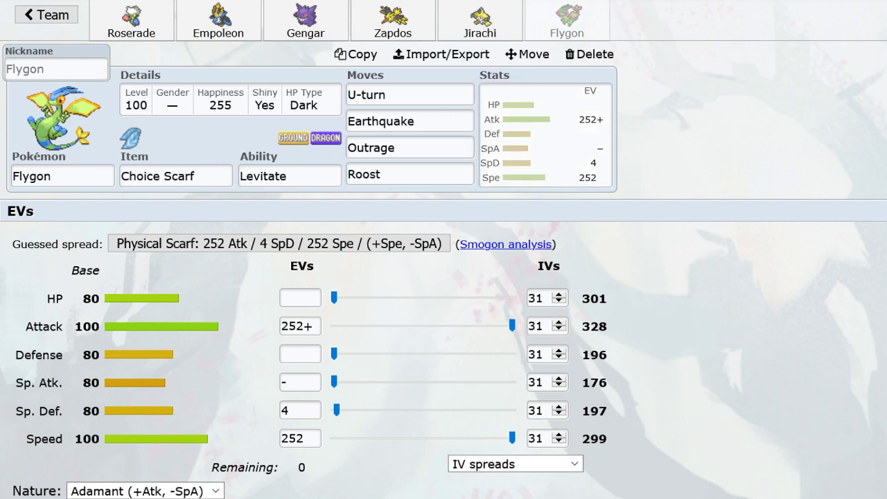
{"action": "left_click", "coordinate": [452, 175]}
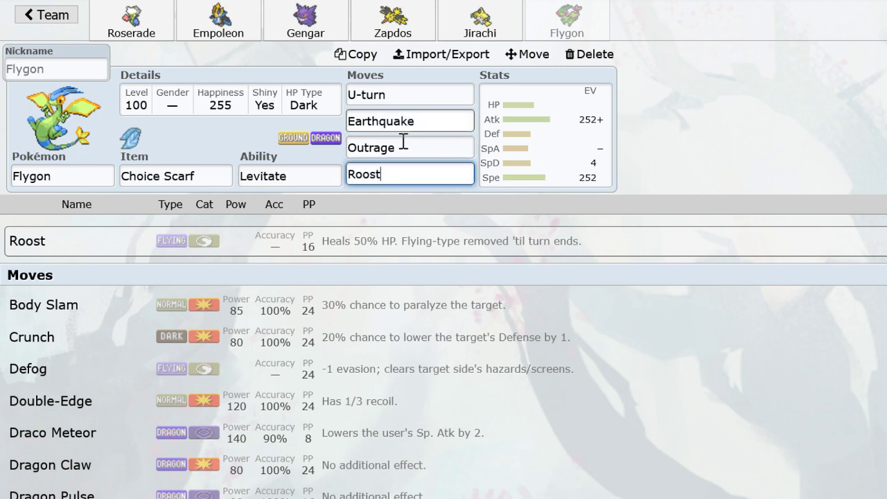
{"action": "left_click", "coordinate": [534, 146]}
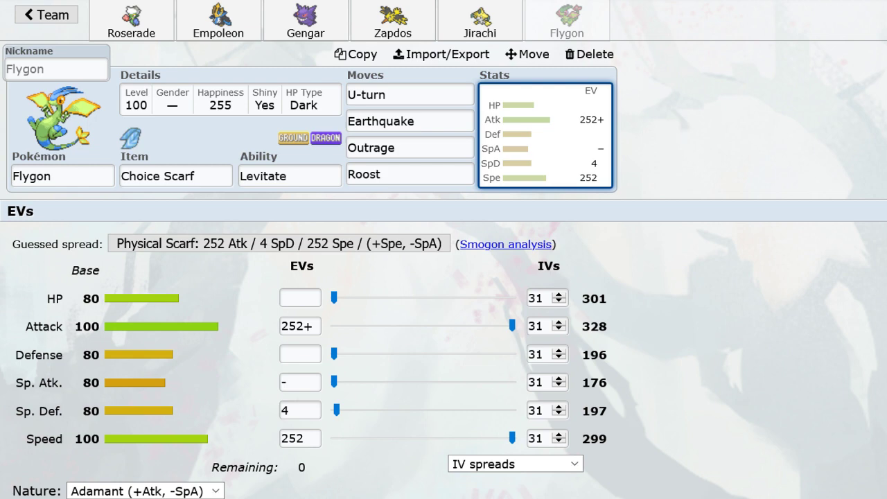
{"action": "left_click", "coordinate": [393, 21]}
{"action": "left_click", "coordinate": [567, 35]}
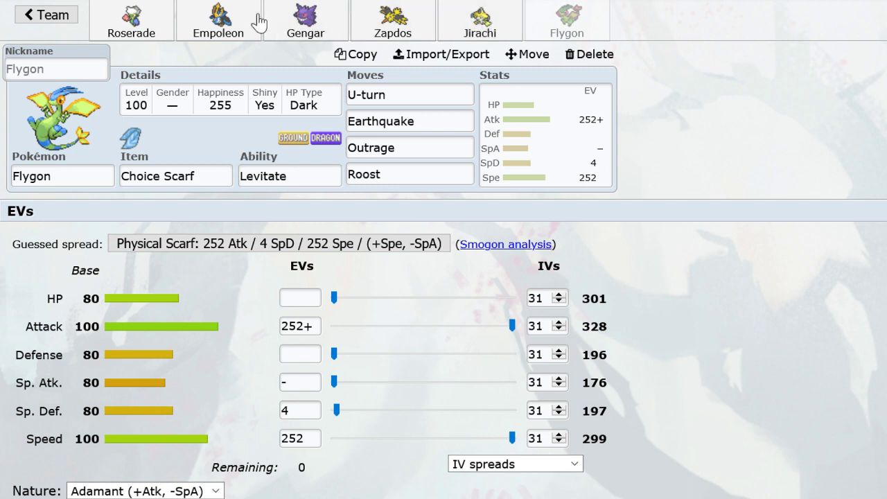
{"action": "left_click", "coordinate": [129, 21]}
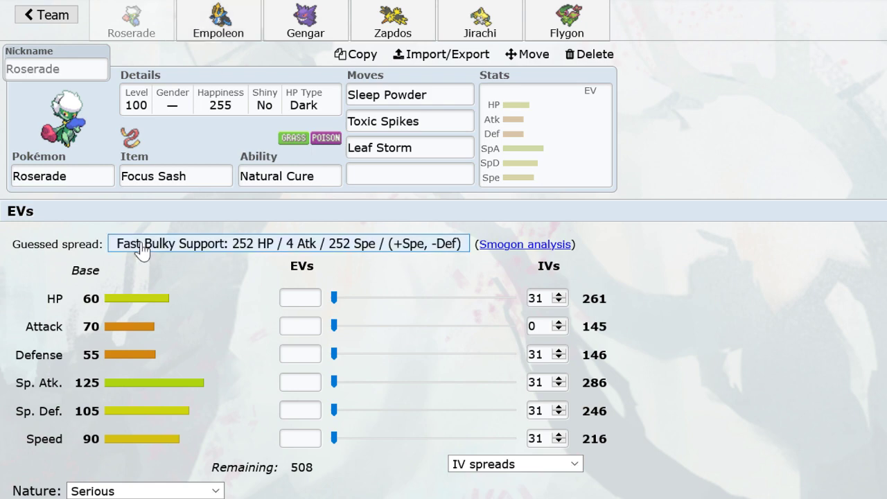
Delete all six Pokémon from the Gen 4 OU team to empty it.
{"action": "left_click", "coordinate": [48, 15]}
{"action": "left_click", "coordinate": [592, 133]}
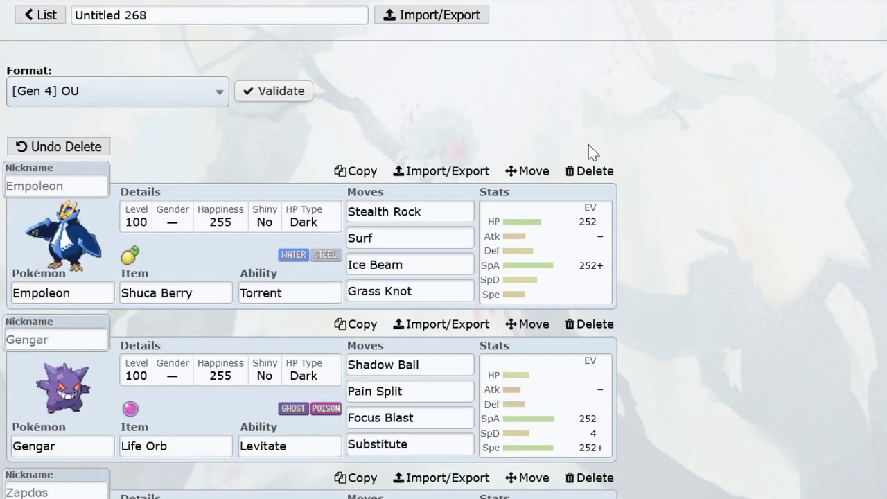
{"action": "left_click", "coordinate": [588, 170]}
{"action": "left_click", "coordinate": [587, 170]}
{"action": "left_click", "coordinate": [588, 170]}
{"action": "left_click", "coordinate": [586, 168]}
{"action": "left_click", "coordinate": [586, 168]}
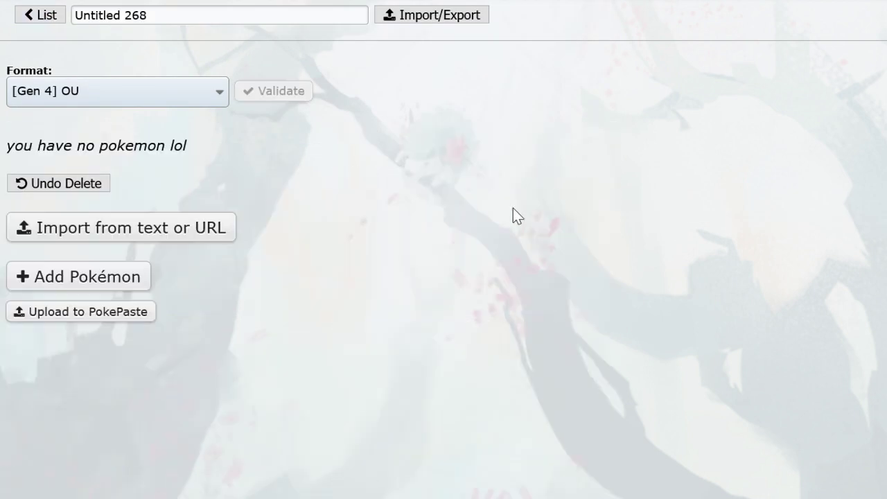
Add Swampert as the first Pokémon of the emptied team, holding Leftovers.
{"action": "left_click", "coordinate": [97, 280]}
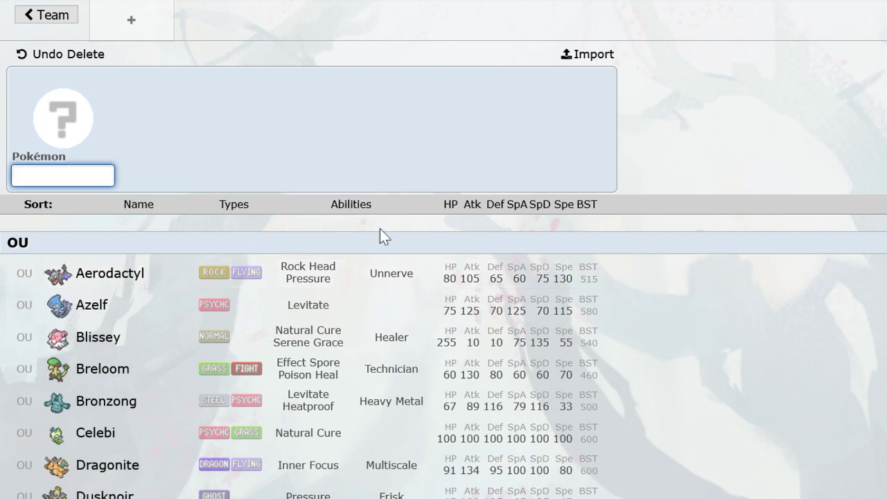
{"action": "type", "text": "swampe"}
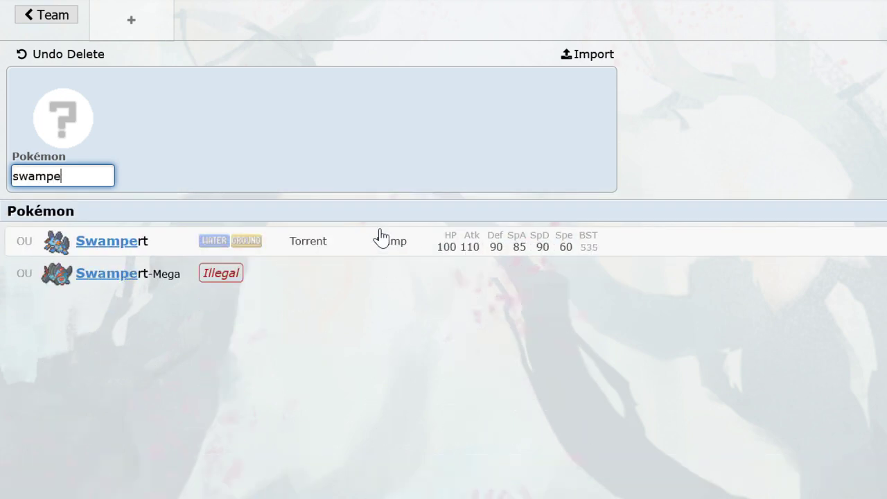
{"action": "key", "text": "Return"}
{"action": "type", "text": "left"}
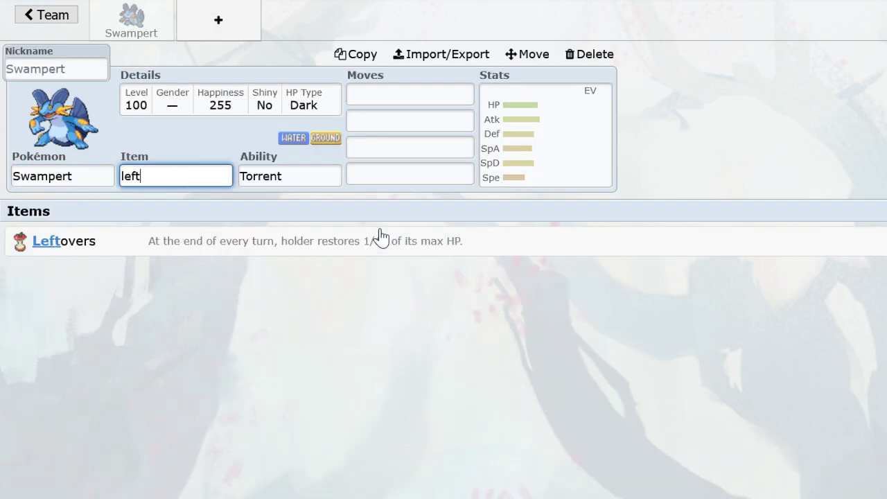
{"action": "key", "text": "Return"}
Give Swampert Stealth Rock, Earthquake and Ice Beam as its first three moves.
{"action": "type", "text": "steal"}
{"action": "key", "text": "Return"}
{"action": "type", "text": "ea"}
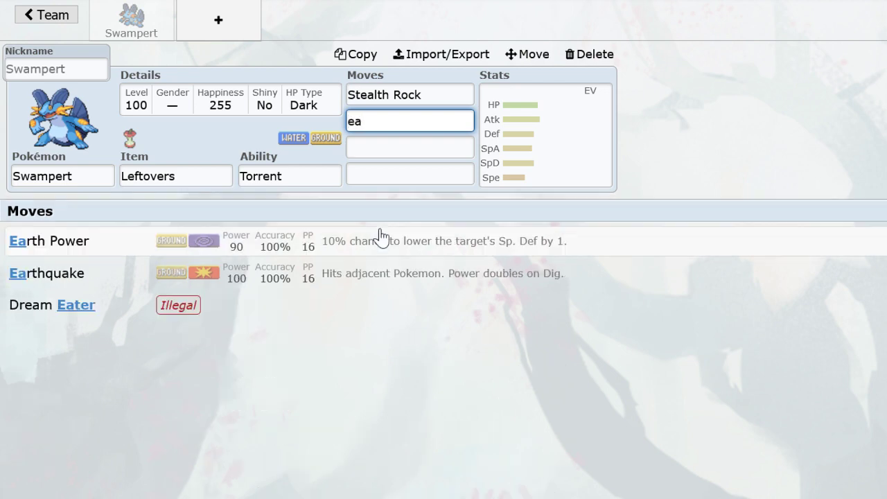
{"action": "left_click", "coordinate": [305, 281]}
{"action": "type", "text": "icebeam"}
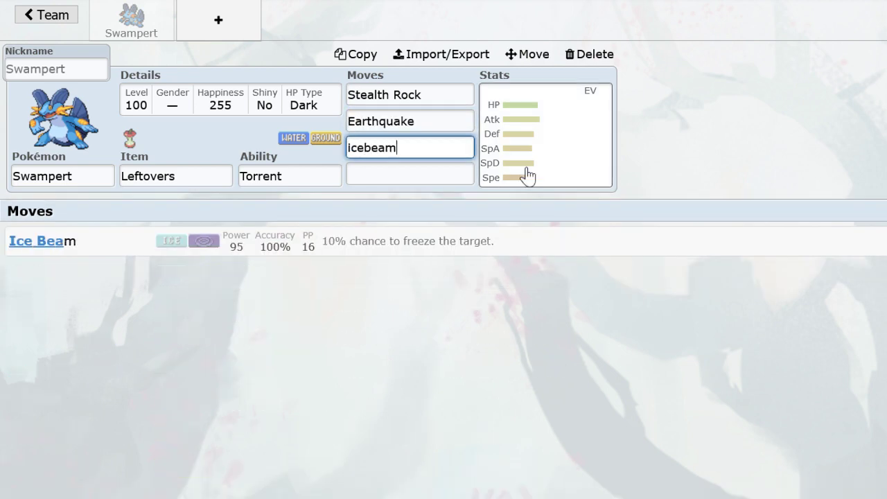
{"action": "key", "text": "Return"}
Add Roserade as the second team member holding Black Sludge.
{"action": "left_click", "coordinate": [220, 42]}
{"action": "type", "text": "ros"}
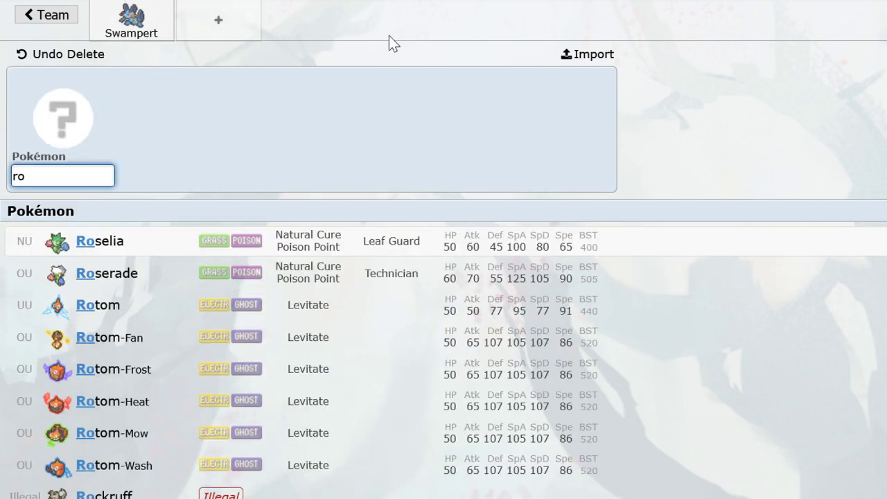
{"action": "left_click", "coordinate": [232, 279]}
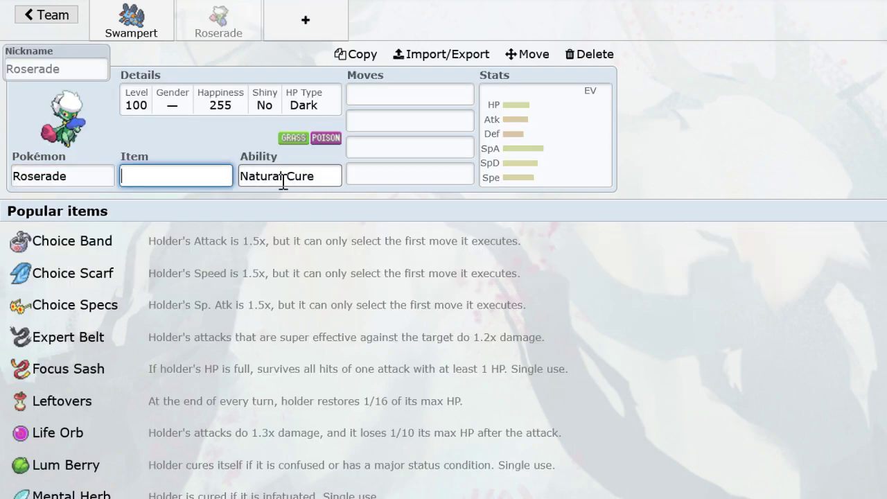
{"action": "type", "text": "blacksl"}
{"action": "key", "text": "Return"}
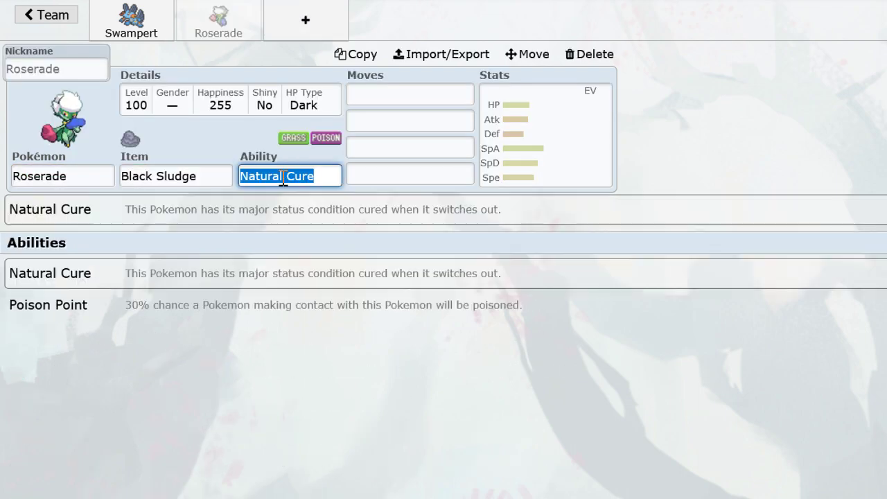
Add Rotom-Wash and Tyranitar as the third and fourth team members.
{"action": "left_click", "coordinate": [307, 35]}
{"action": "type", "text": "rotom-w"}
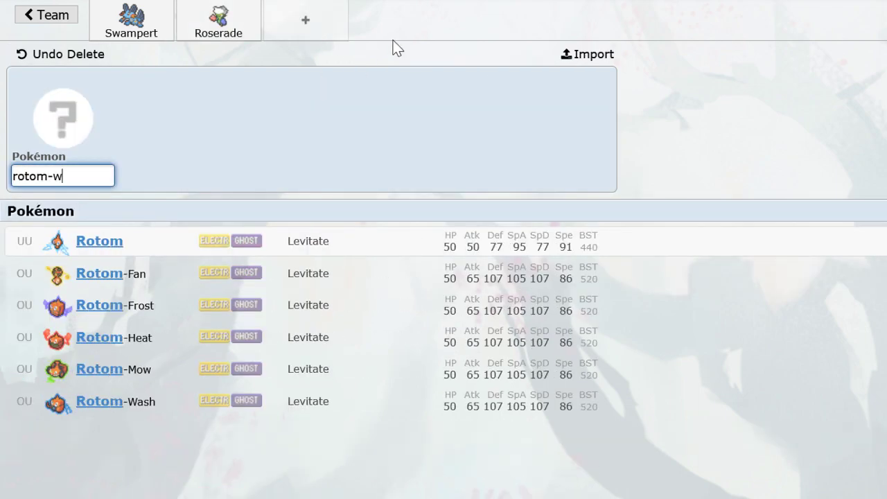
{"action": "key", "text": "Return"}
{"action": "left_click", "coordinate": [408, 24]}
{"action": "type", "text": "ty"}
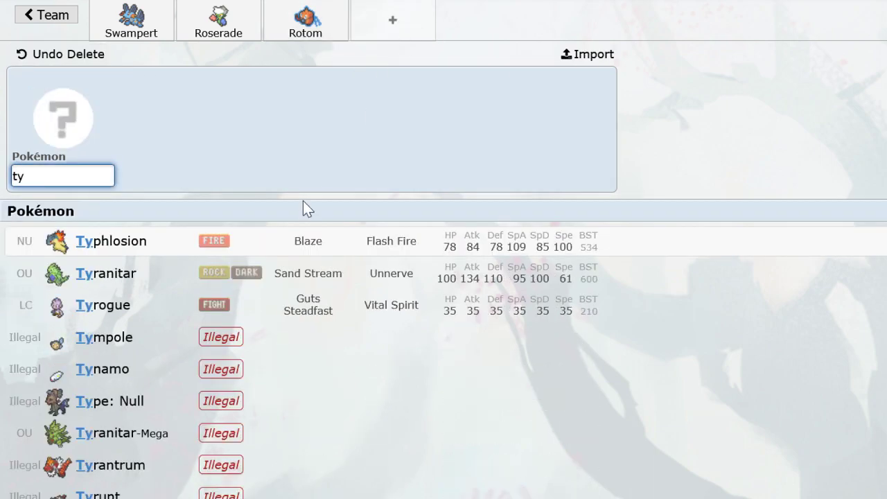
{"action": "left_click", "coordinate": [276, 271]}
Add Infernape as the fifth team member.
{"action": "left_click", "coordinate": [478, 19]}
{"action": "type", "text": "in"}
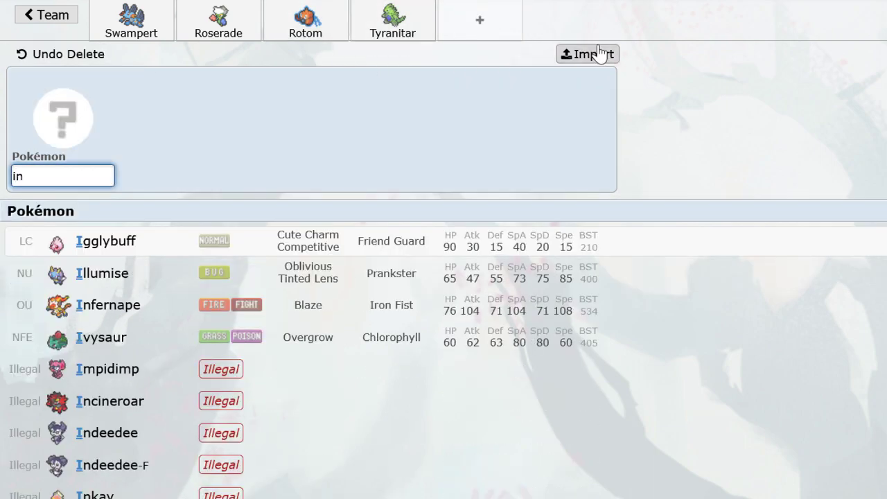
{"action": "type", "text": "f"}
{"action": "left_click", "coordinate": [434, 247]}
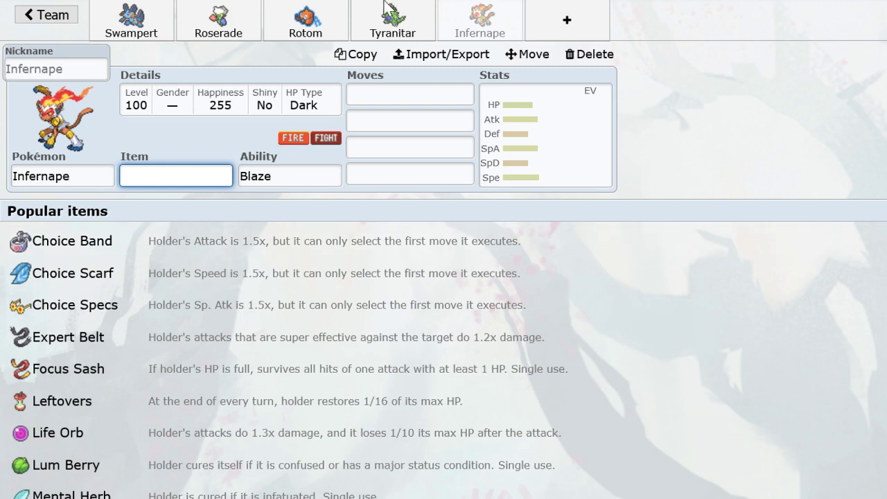
{"action": "left_click", "coordinate": [393, 21]}
{"action": "left_click", "coordinate": [219, 20]}
{"action": "left_click", "coordinate": [392, 21]}
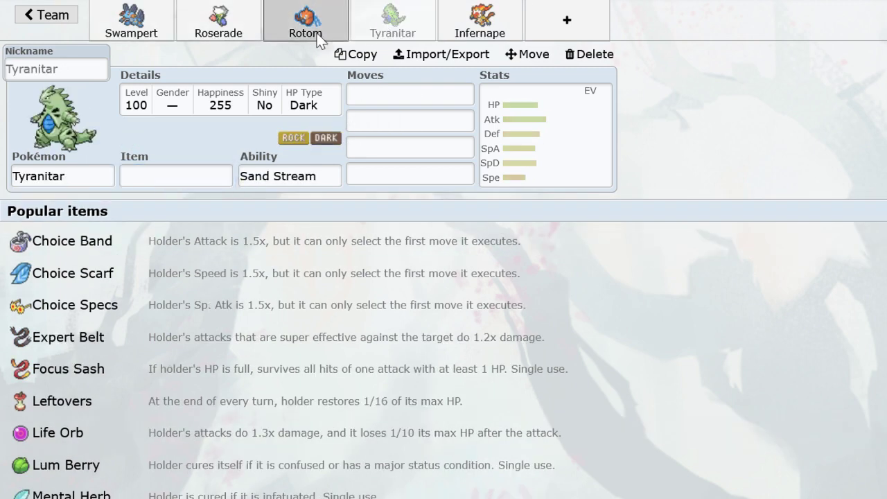
{"action": "left_click", "coordinate": [218, 20]}
{"action": "left_click", "coordinate": [138, 21]}
{"action": "left_click", "coordinate": [219, 20]}
{"action": "left_click", "coordinate": [300, 19]}
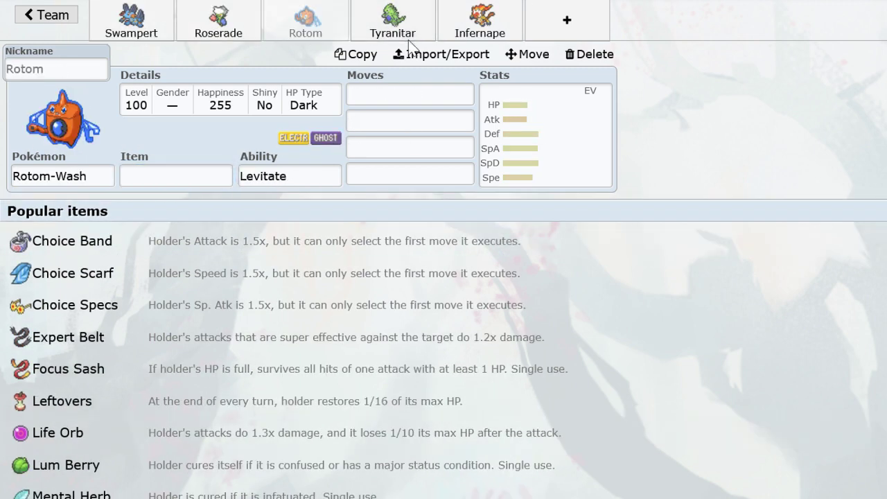
Add Lucario as the sixth team member.
{"action": "left_click", "coordinate": [480, 21]}
{"action": "left_click", "coordinate": [567, 20]}
{"action": "type", "text": "lucario"}
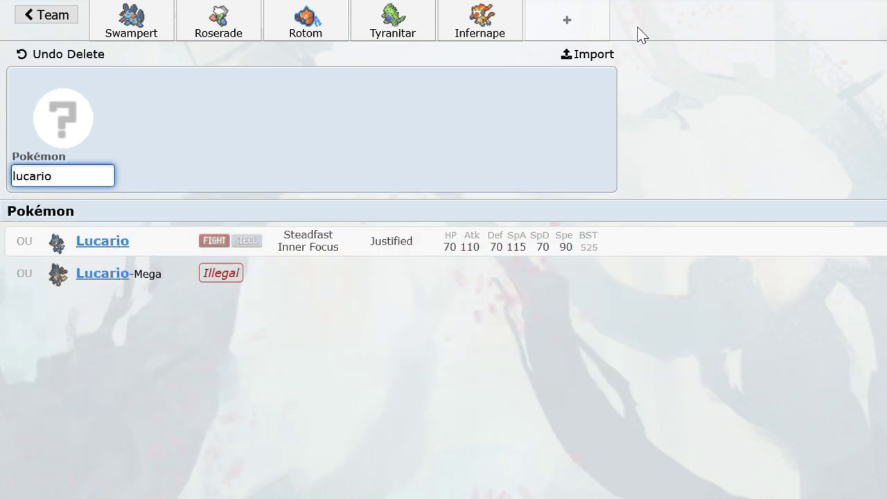
{"action": "key", "text": "Return"}
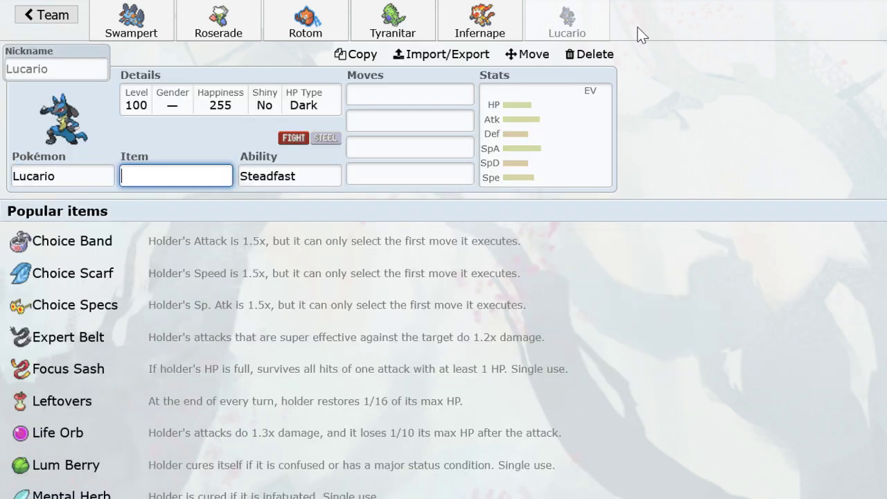
{"action": "left_click", "coordinate": [501, 27]}
{"action": "left_click", "coordinate": [392, 24]}
{"action": "left_click", "coordinate": [305, 26]}
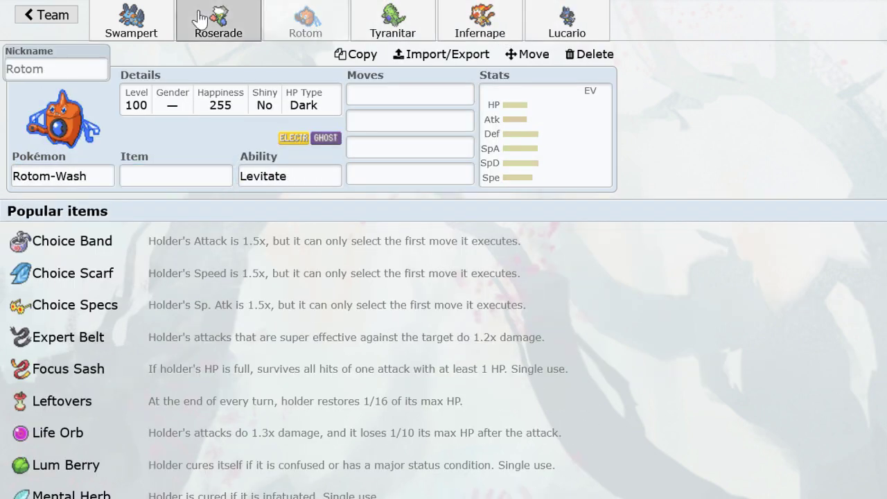
{"action": "left_click", "coordinate": [217, 28]}
{"action": "left_click", "coordinate": [117, 19]}
{"action": "left_click", "coordinate": [223, 22]}
{"action": "left_click", "coordinate": [281, 24]}
Give Roserade Spikes as its first move.
{"action": "left_click", "coordinate": [255, 23]}
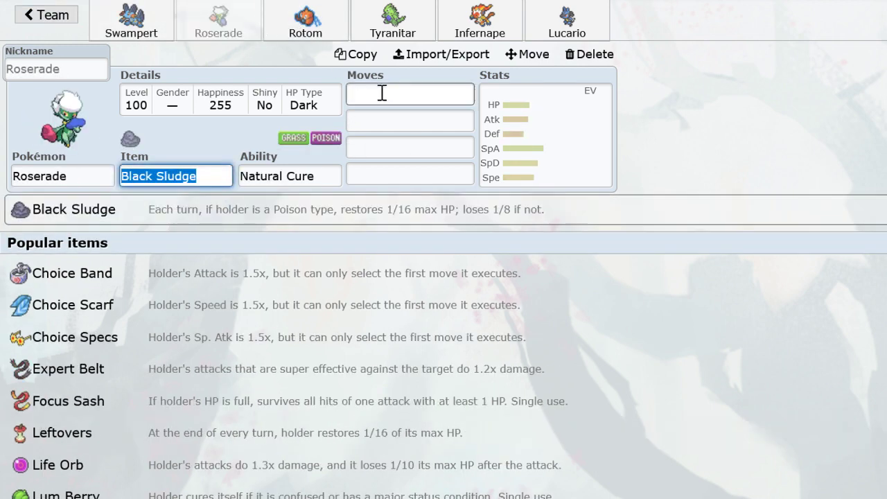
{"action": "left_click", "coordinate": [385, 95]}
{"action": "type", "text": "spikes"}
{"action": "key", "text": "Return"}
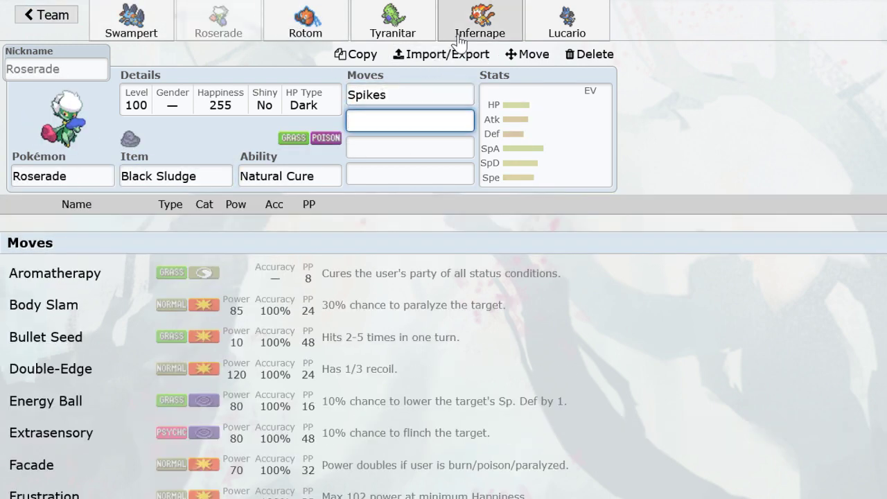
Give Tyranitar a Choice Scarf as its held item.
{"action": "left_click", "coordinate": [461, 25]}
{"action": "left_click", "coordinate": [306, 26]}
{"action": "left_click", "coordinate": [392, 25]}
{"action": "left_click", "coordinate": [415, 93]}
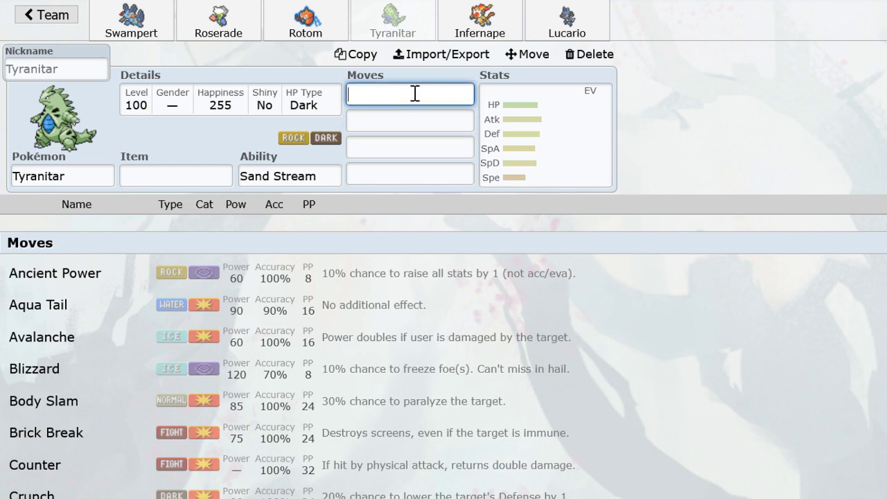
{"action": "left_click", "coordinate": [196, 167]}
{"action": "type", "text": "choice"}
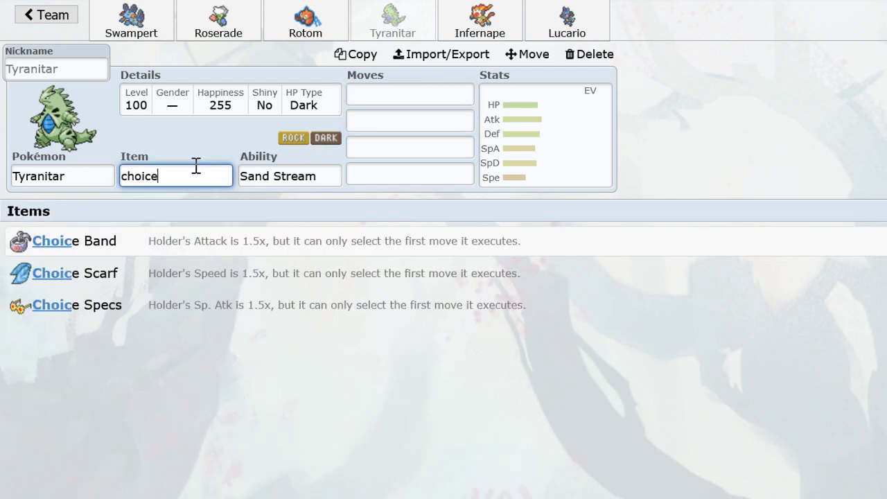
{"action": "type", "text": "sca"}
{"action": "left_click", "coordinate": [242, 257]}
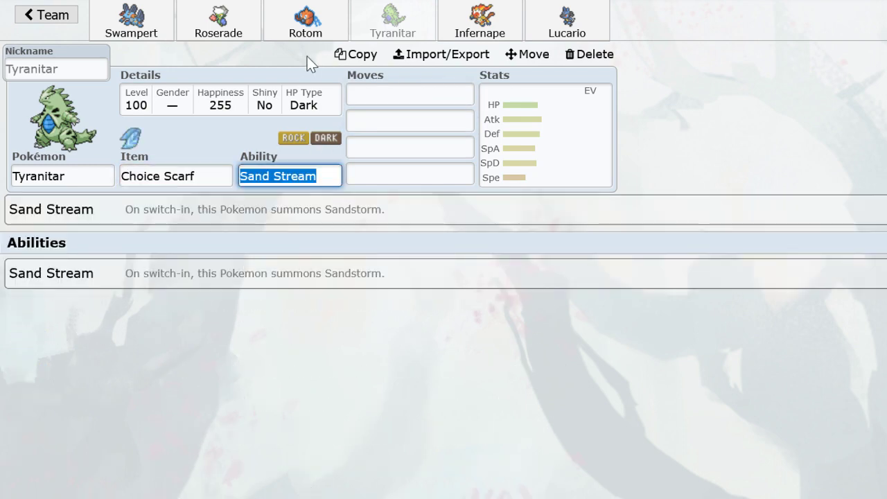
Give Rotom-Wash a Colbur Berry as its held item.
{"action": "left_click", "coordinate": [307, 24]}
{"action": "left_click", "coordinate": [218, 172]}
{"action": "type", "text": "col"}
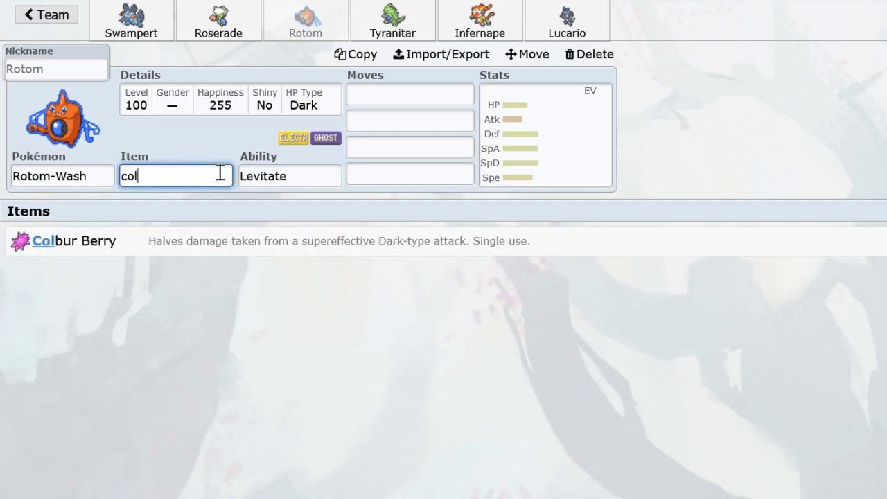
{"action": "type", "text": "bu"}
{"action": "key", "text": "Return"}
Give Rotom-Wash the moves Thunderbolt, Will-O-Wisp, Pain Split and Hidden Power Ice.
{"action": "type", "text": "thun"}
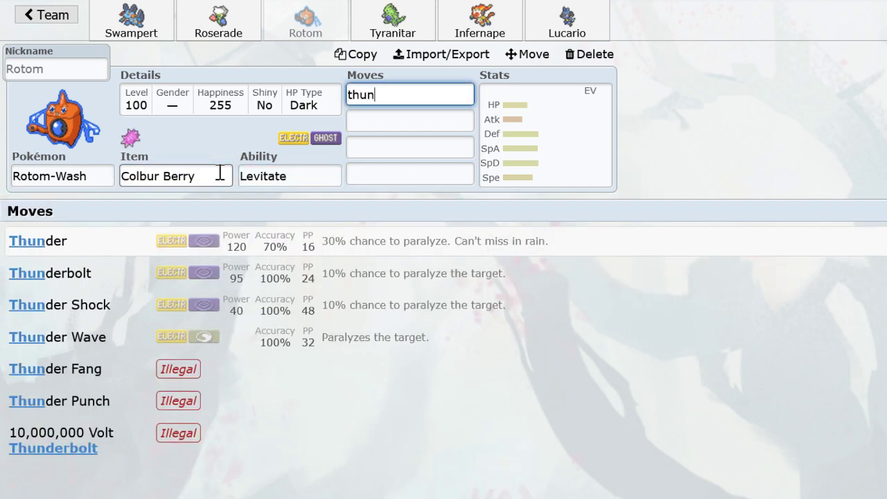
{"action": "left_click", "coordinate": [257, 273]}
{"action": "type", "text": "wi"}
{"action": "key", "text": "Return"}
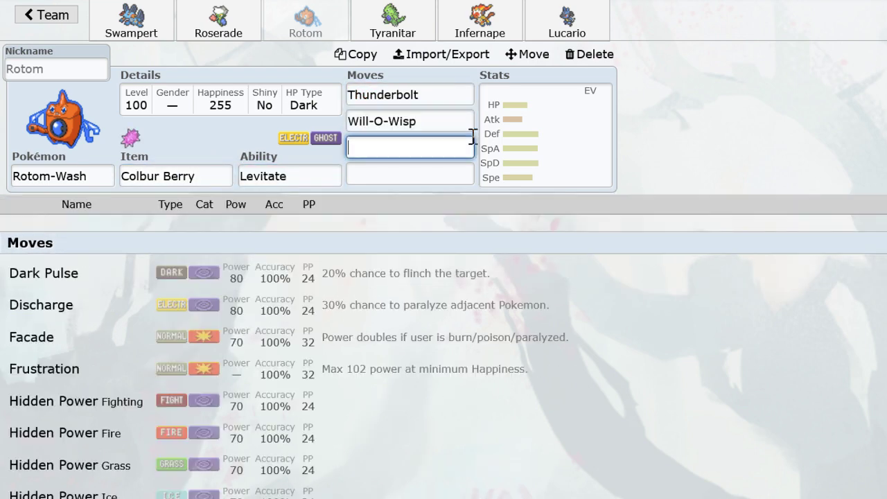
{"action": "type", "text": "pai"}
{"action": "key", "text": "Return"}
{"action": "type", "text": "s"}
{"action": "key", "text": "BackSpace"}
{"action": "type", "text": "hidd"}
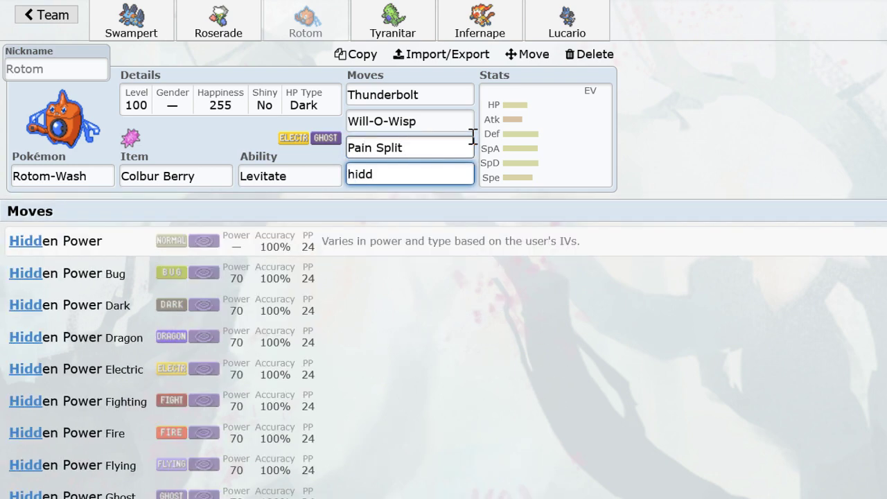
{"action": "type", "text": "enpowe"}
{"action": "scroll", "coordinate": [395, 333], "scroll_direction": "down", "scroll_amount": 4}
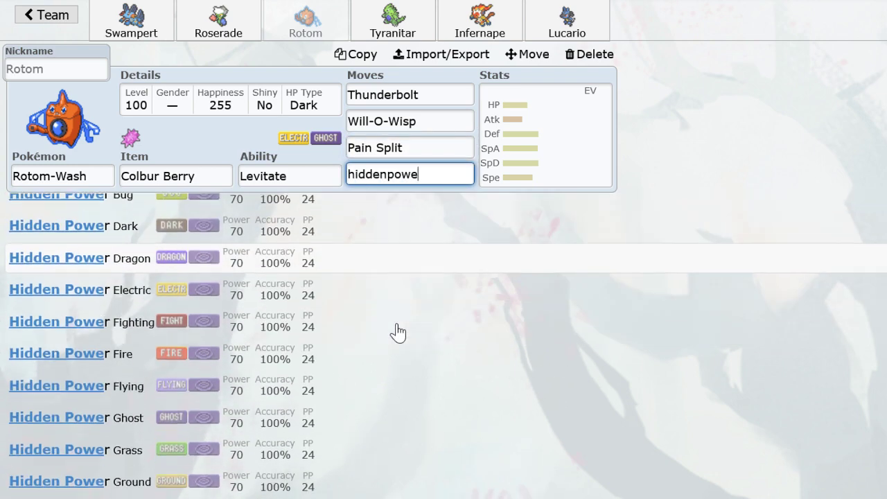
{"action": "left_click", "coordinate": [317, 360]}
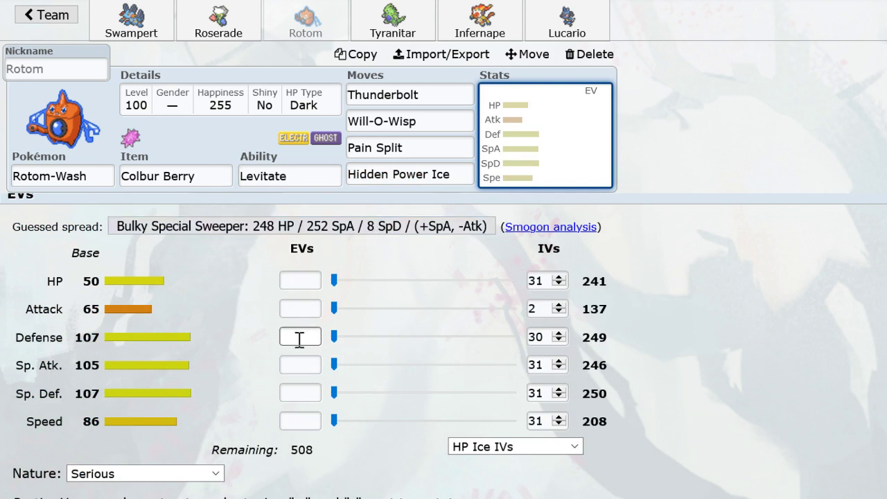
Set Rotom-Wash's EVs to 252 Sp. Atk., 4 Sp. Def. and 252 Speed with a Timid nature.
{"action": "left_click_drag", "start_coordinate": [334, 364], "coordinate": [683, 400]}
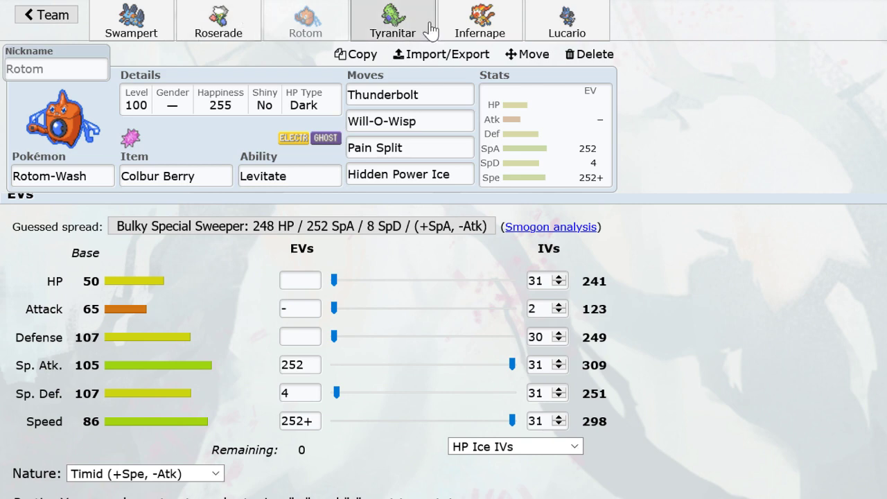
Look over the Tyranitar, Rotom-Wash and Infernape sets to compare the roles they fill on the team.
{"action": "left_click", "coordinate": [372, 36]}
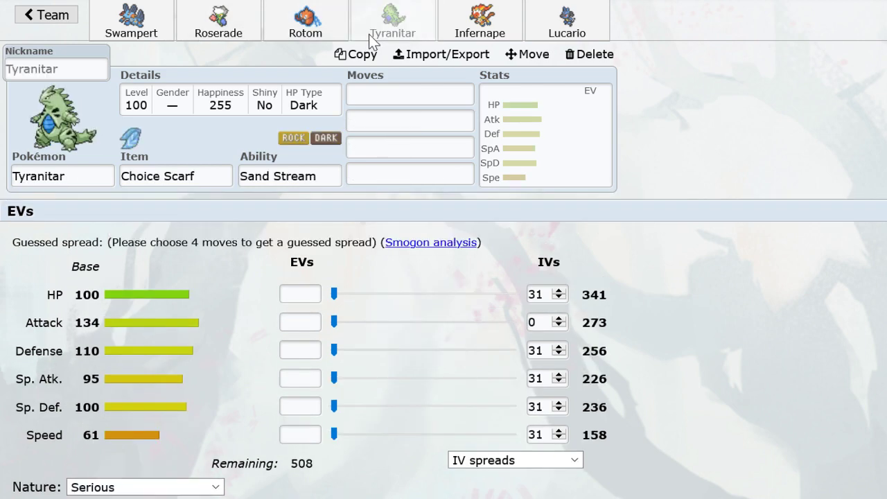
{"action": "left_click", "coordinate": [307, 32]}
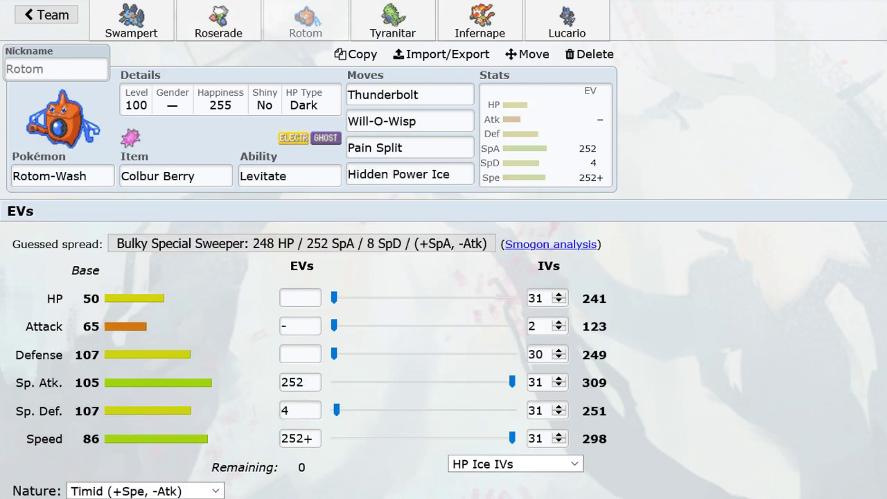
{"action": "left_click", "coordinate": [392, 13]}
{"action": "left_click", "coordinate": [392, 93]}
{"action": "left_click", "coordinate": [478, 24]}
{"action": "left_click", "coordinate": [407, 95]}
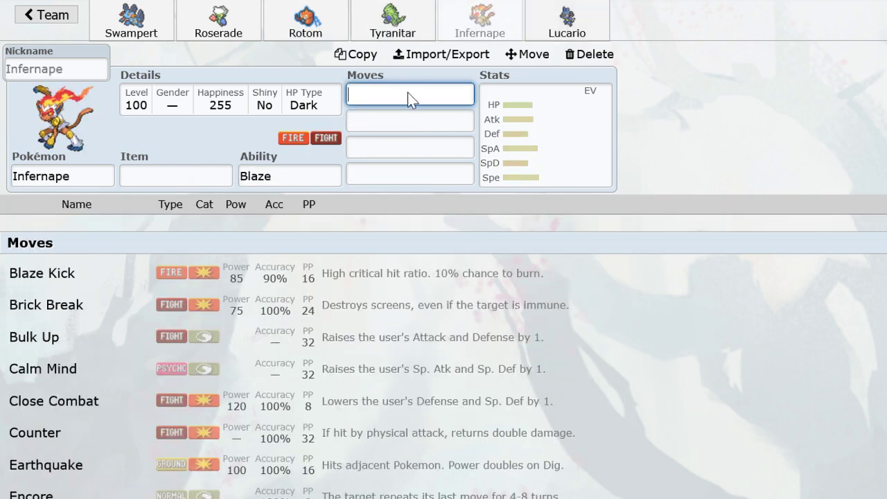
{"action": "left_click", "coordinate": [199, 174]}
{"action": "left_click", "coordinate": [404, 16]}
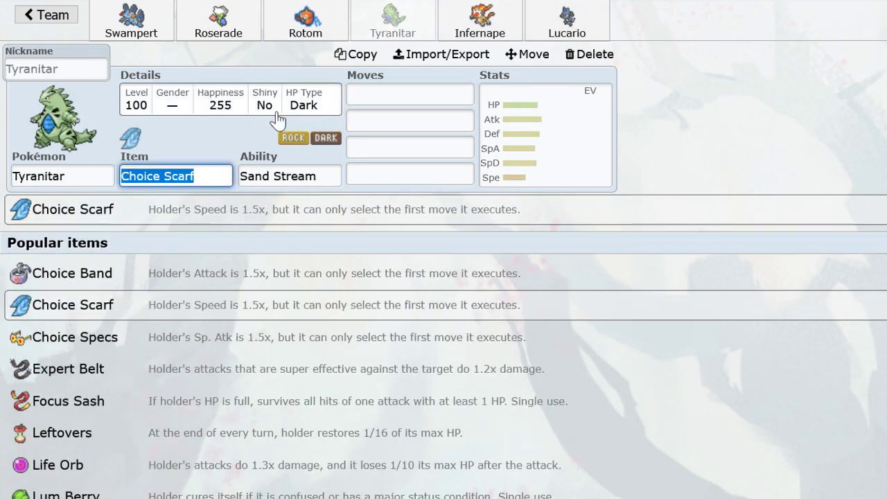
{"action": "left_click", "coordinate": [480, 21]}
Set Lucario's ability to Inner Focus.
{"action": "left_click", "coordinate": [567, 24]}
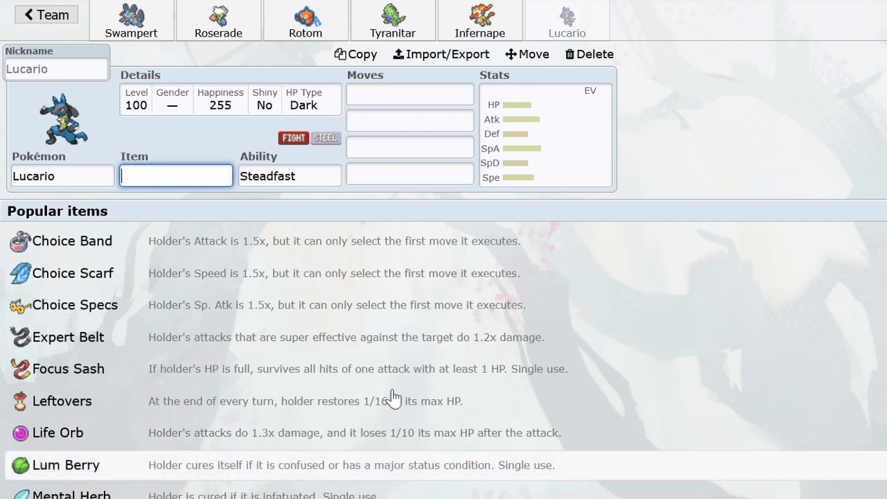
{"action": "left_click", "coordinate": [291, 176]}
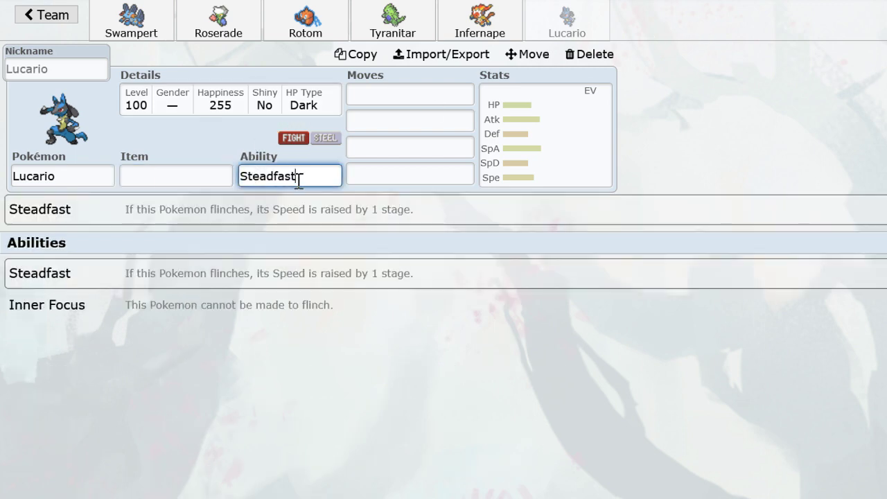
{"action": "left_click", "coordinate": [257, 308]}
{"action": "left_click", "coordinate": [470, 21]}
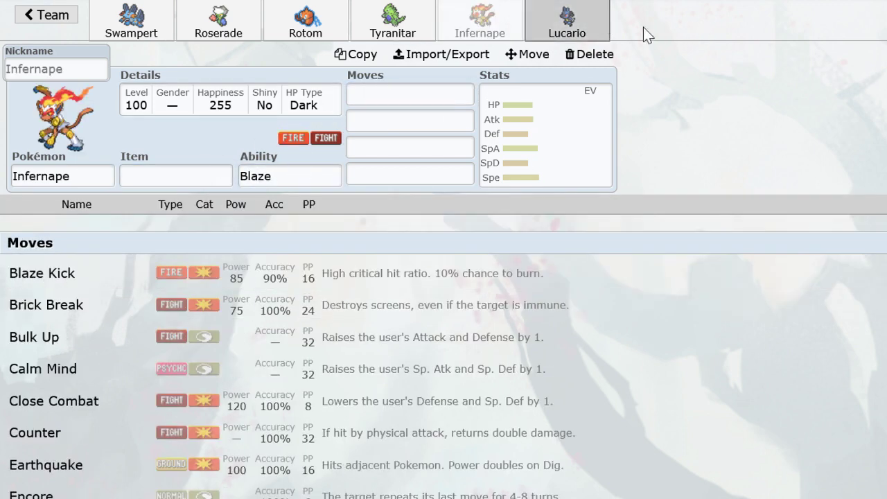
{"action": "left_click", "coordinate": [551, 26]}
{"action": "left_click", "coordinate": [478, 21]}
{"action": "left_click", "coordinate": [306, 21]}
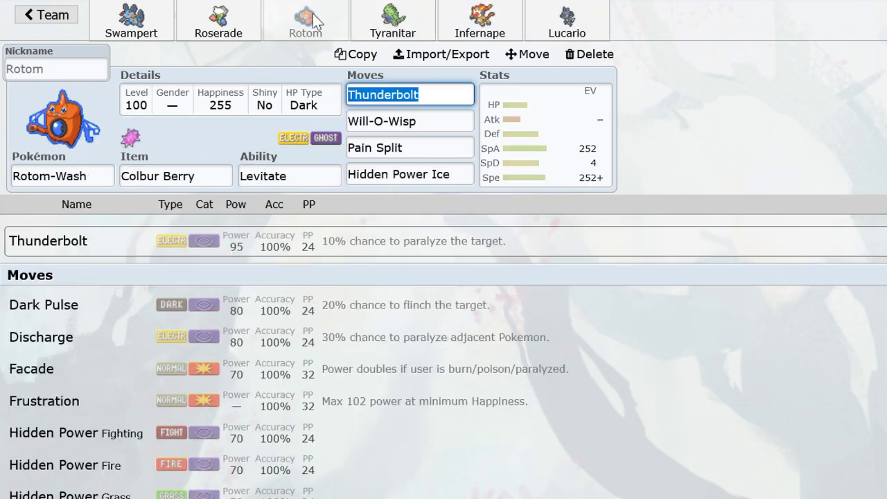
{"action": "left_click", "coordinate": [218, 21]}
{"action": "left_click", "coordinate": [131, 20]}
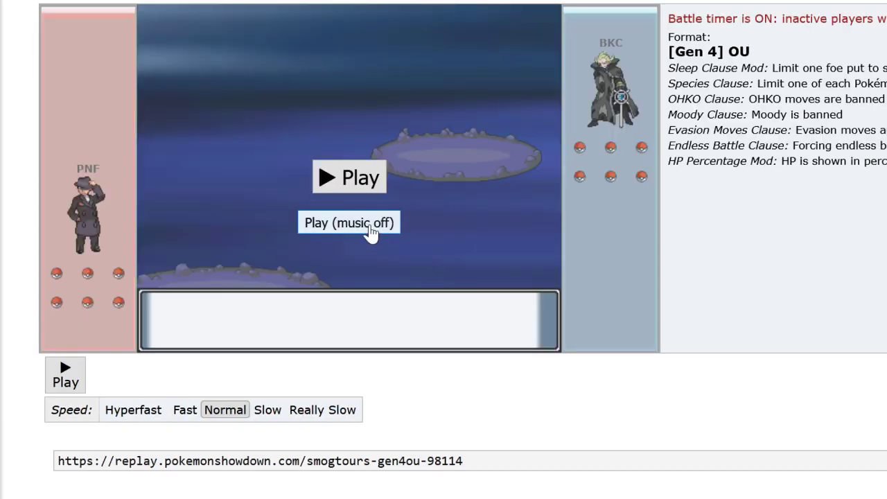
Play the smogtours-gen4ou-98114 replay with music off at fast speed and skip ahead through the opening turns.
{"action": "left_click", "coordinate": [331, 223]}
{"action": "left_click", "coordinate": [183, 411]}
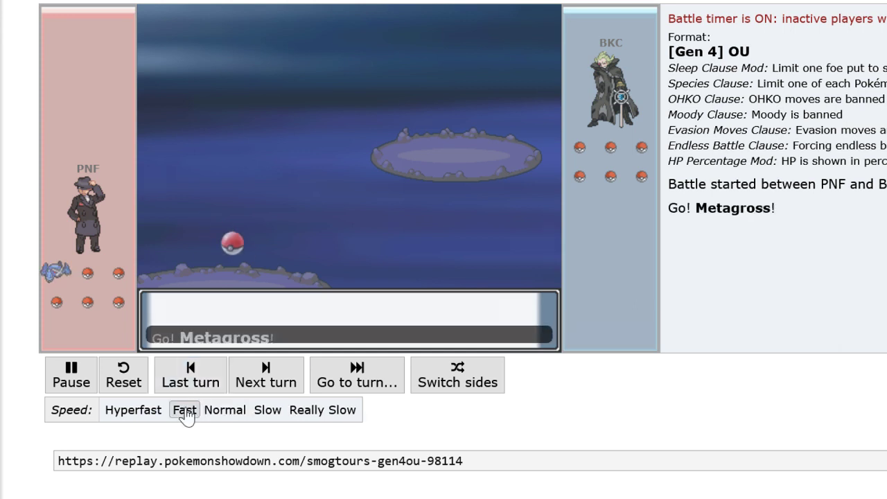
{"action": "left_click", "coordinate": [289, 374]}
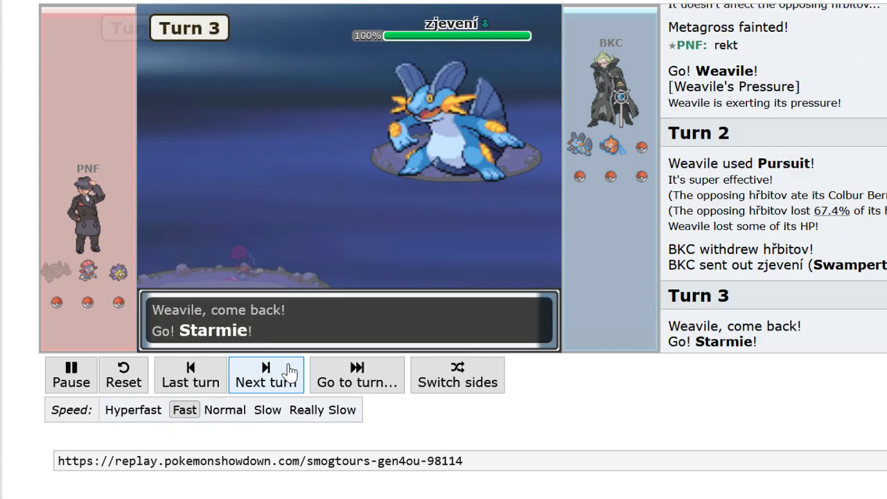
Skip ahead through turns 3 to 10 of the replay, checking Infernape's details along the way.
{"action": "mouse_move", "coordinate": [609, 147]}
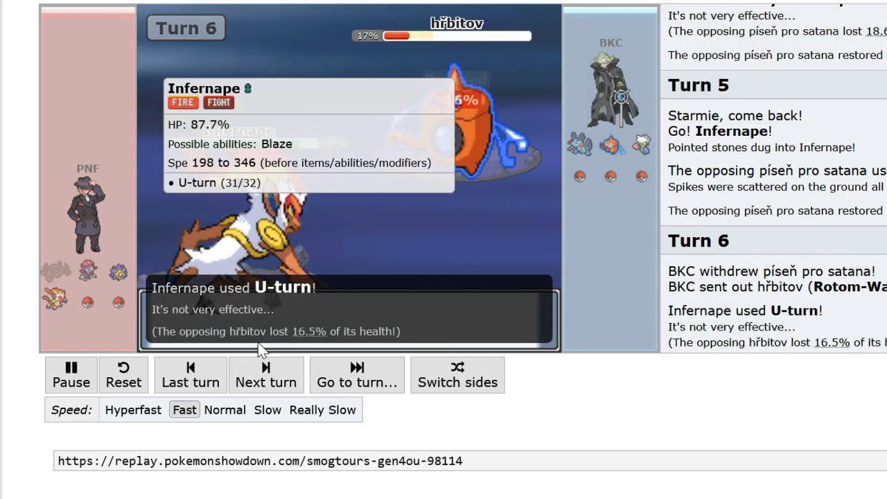
{"action": "left_click", "coordinate": [269, 378]}
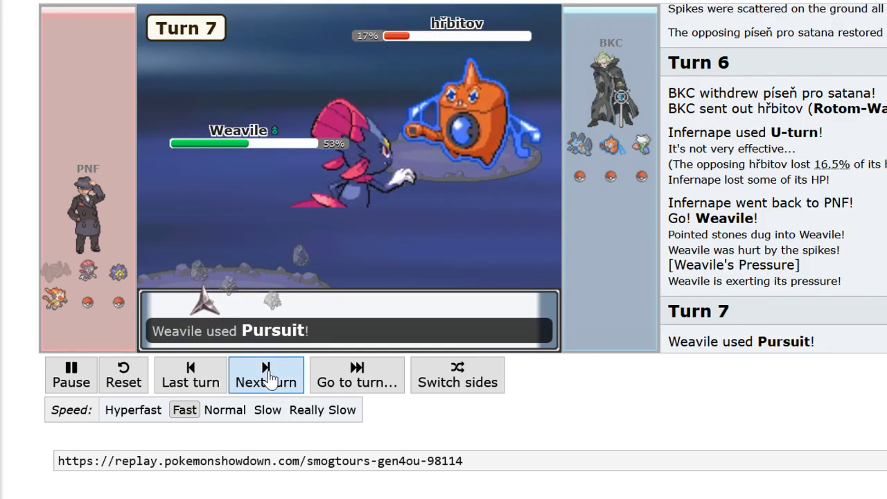
{"action": "mouse_move", "coordinate": [73, 275]}
{"action": "mouse_move", "coordinate": [233, 251]}
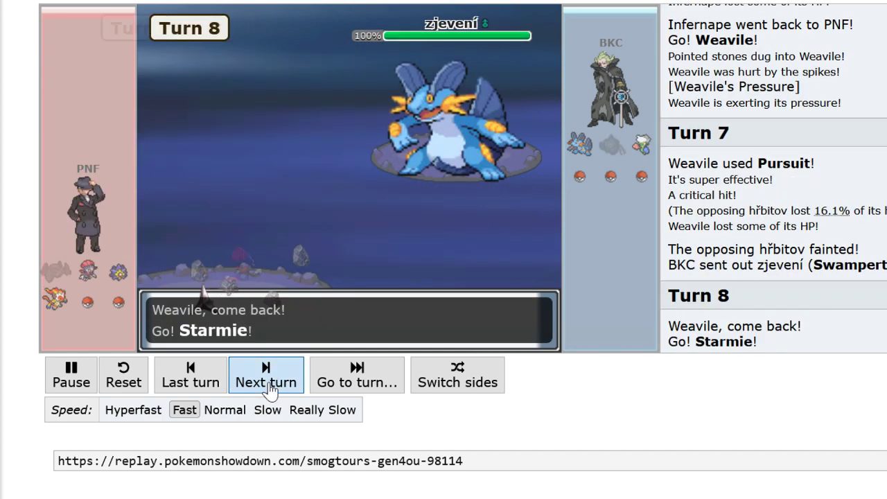
{"action": "left_click", "coordinate": [270, 391]}
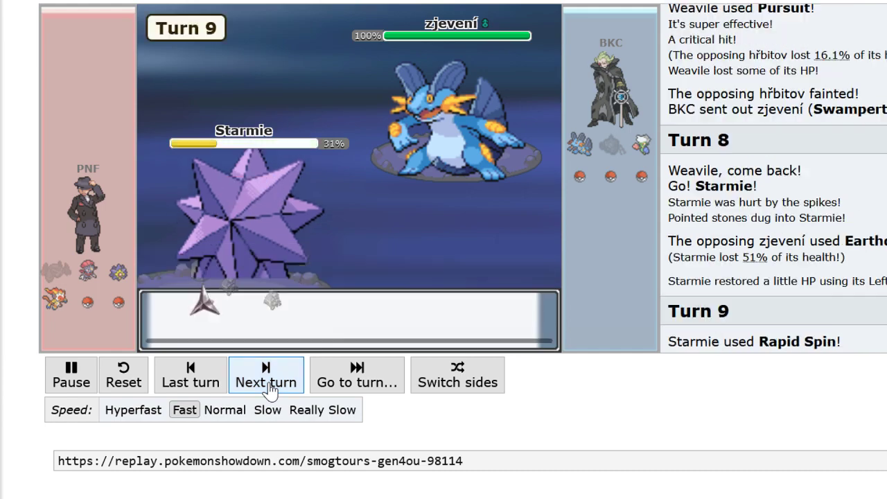
{"action": "left_click", "coordinate": [269, 392]}
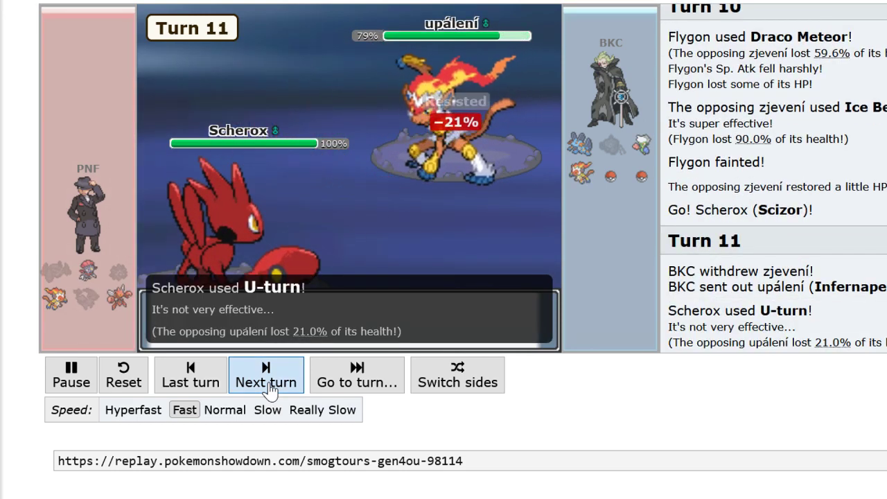
Skip through the replay from turn 11 past turn 20 to review how the battle finishes.
{"action": "left_click", "coordinate": [269, 389]}
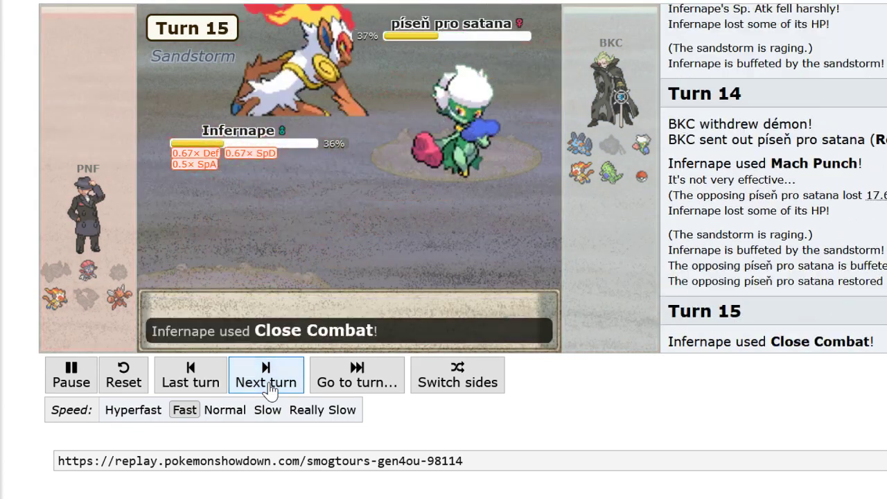
{"action": "left_click", "coordinate": [269, 385]}
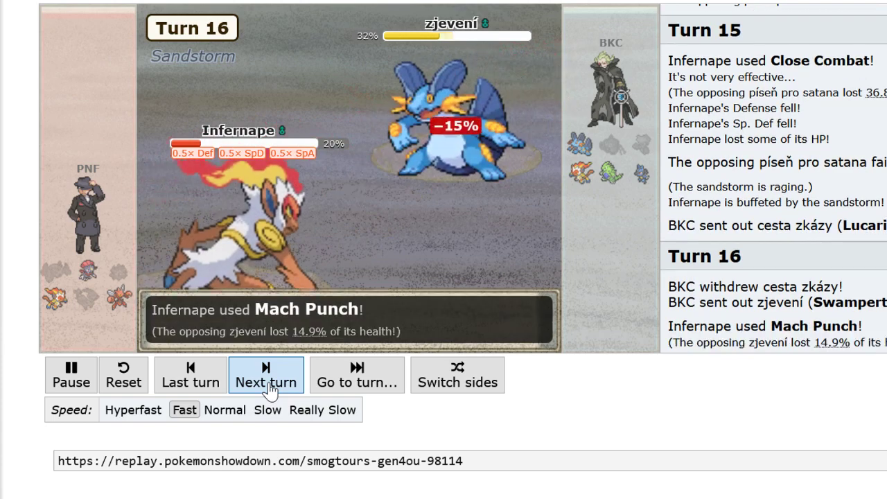
{"action": "left_click", "coordinate": [268, 382]}
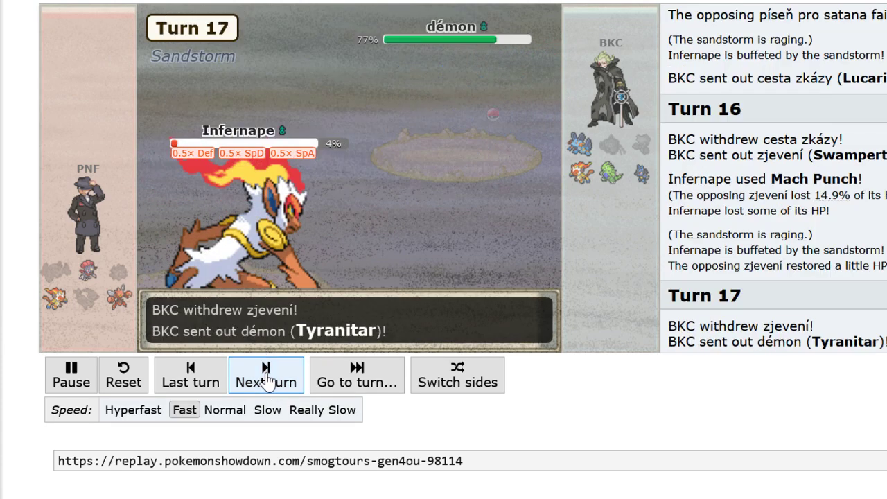
{"action": "left_click", "coordinate": [268, 381]}
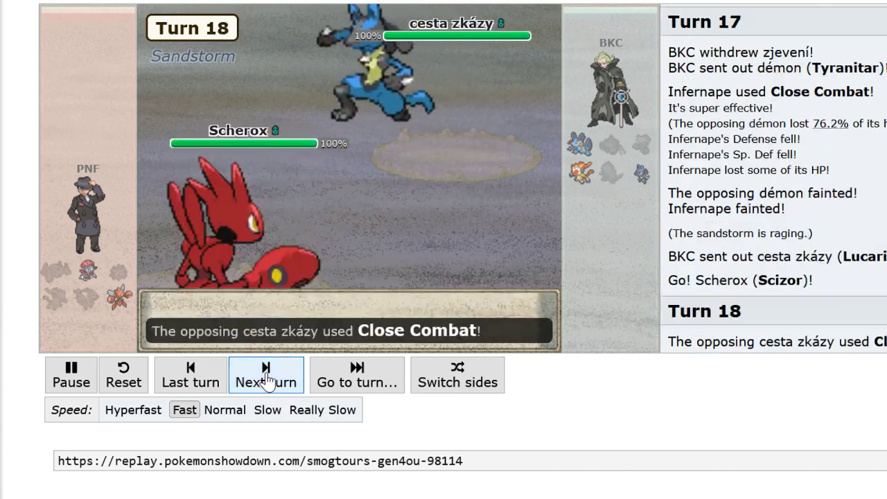
{"action": "left_click", "coordinate": [268, 380]}
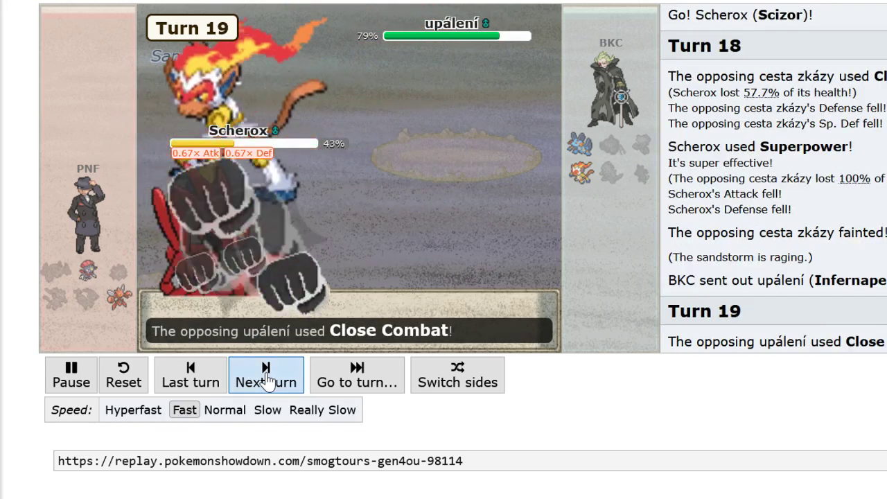
{"action": "left_click", "coordinate": [268, 380]}
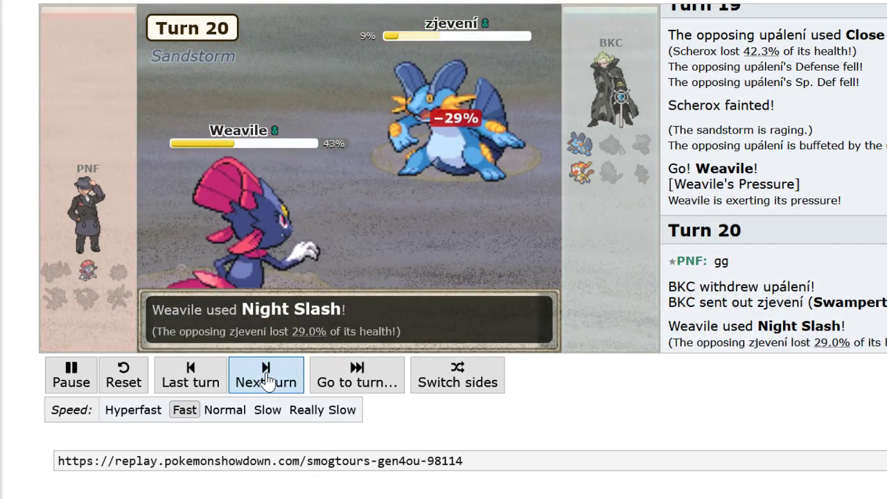
{"action": "left_click", "coordinate": [267, 381]}
{"action": "left_click", "coordinate": [267, 381]}
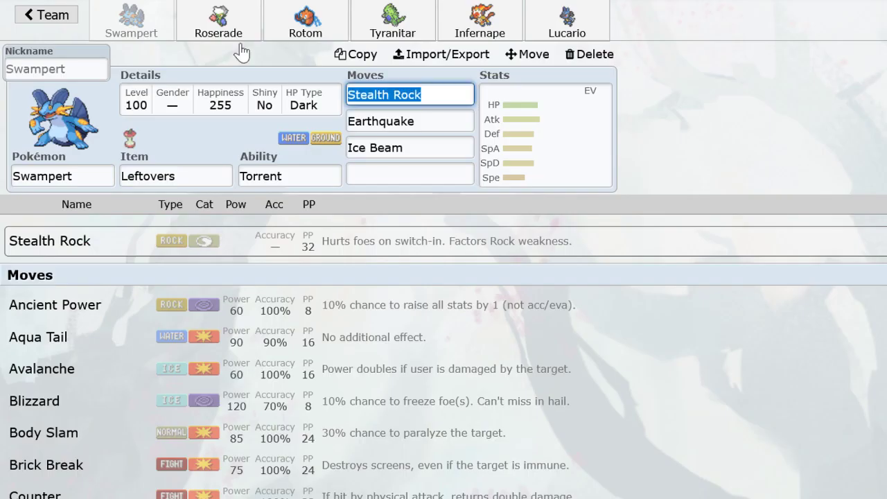
Return to the team overview in the teambuilder and delete all six Pokémon from Untitled 268.
{"action": "left_click", "coordinate": [30, 12]}
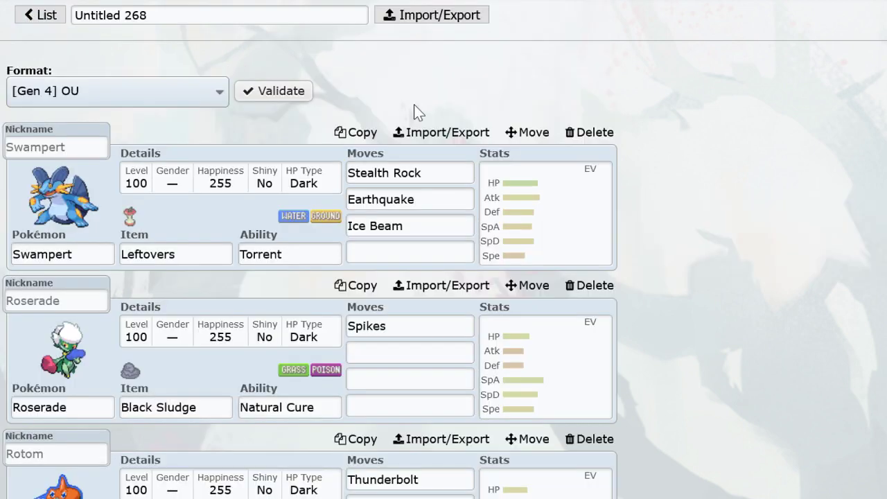
{"action": "left_click", "coordinate": [592, 137]}
{"action": "left_click", "coordinate": [591, 171]}
{"action": "left_click", "coordinate": [591, 171]}
{"action": "left_click", "coordinate": [591, 171]}
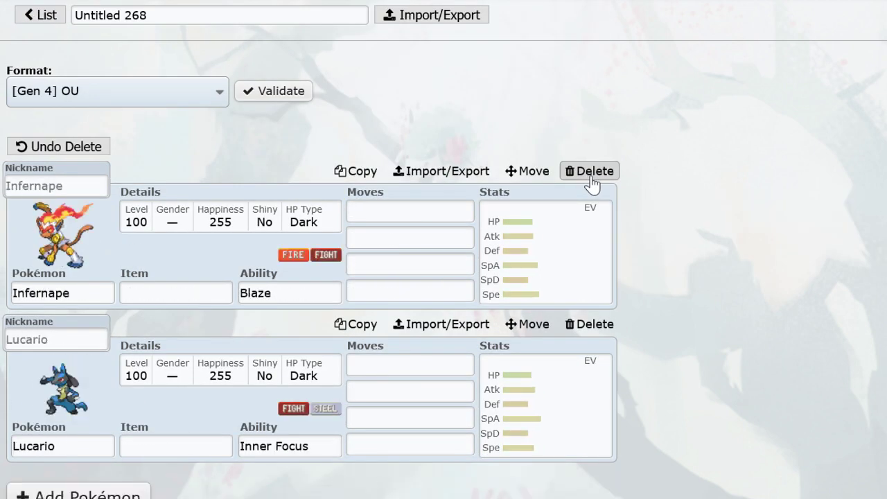
{"action": "left_click", "coordinate": [591, 171]}
{"action": "left_click", "coordinate": [591, 171]}
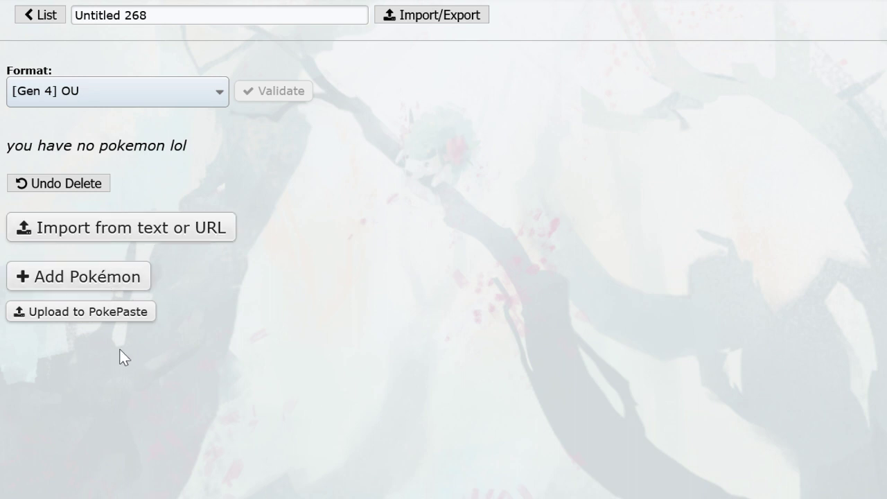
Add Roserade as the first Pokémon of the emptied Gen 4 OU team.
{"action": "left_click", "coordinate": [111, 277]}
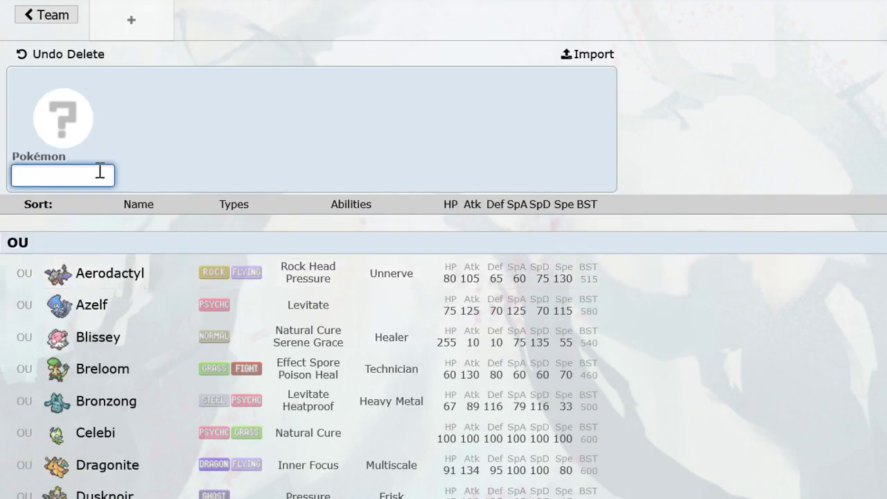
{"action": "type", "text": "ross"}
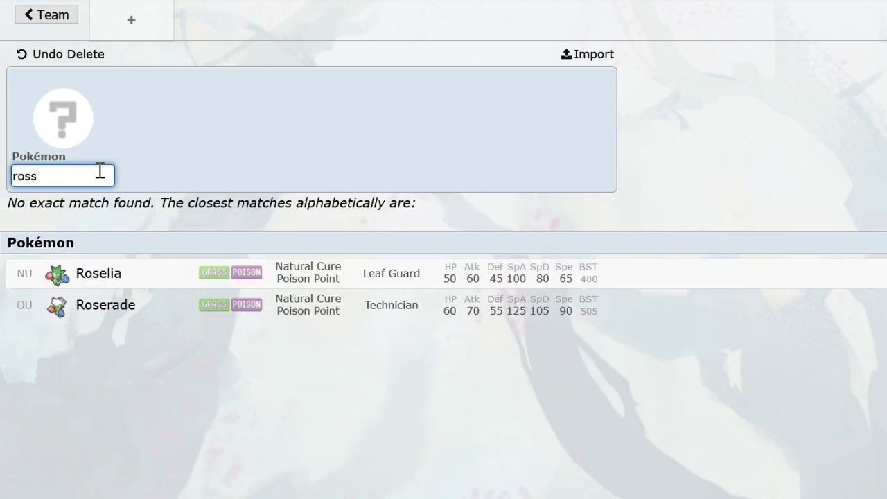
{"action": "key", "text": "BackSpace"}
{"action": "left_click", "coordinate": [173, 305]}
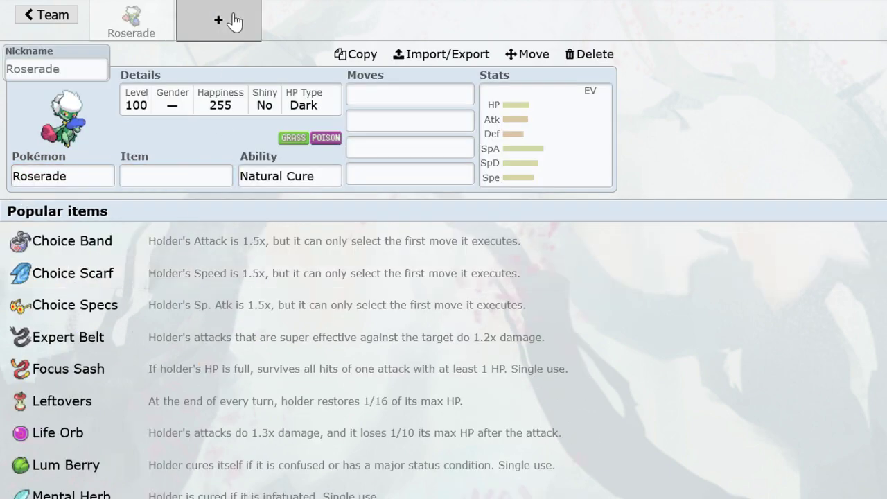
Add Swampert as the second team member and give it Leftovers.
{"action": "left_click", "coordinate": [228, 20]}
{"action": "type", "text": "swamper"}
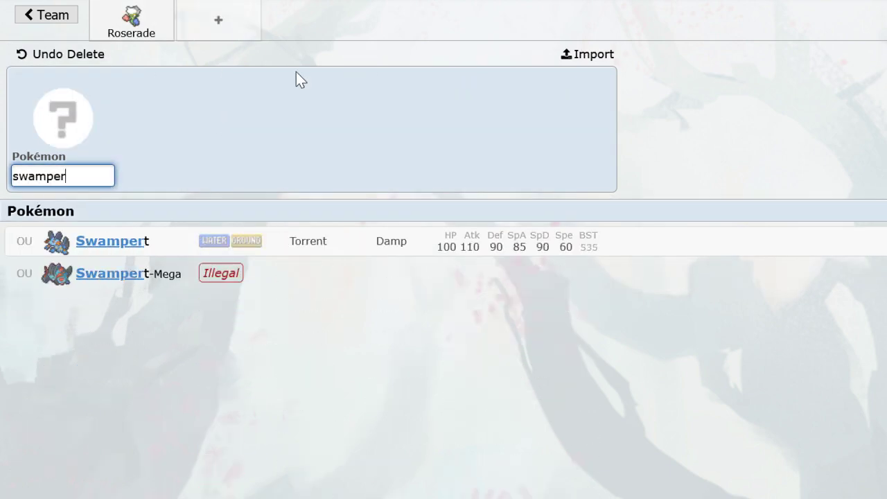
{"action": "type", "text": "t"}
{"action": "key", "text": "Return"}
{"action": "type", "text": "lefto"}
{"action": "key", "text": "Return"}
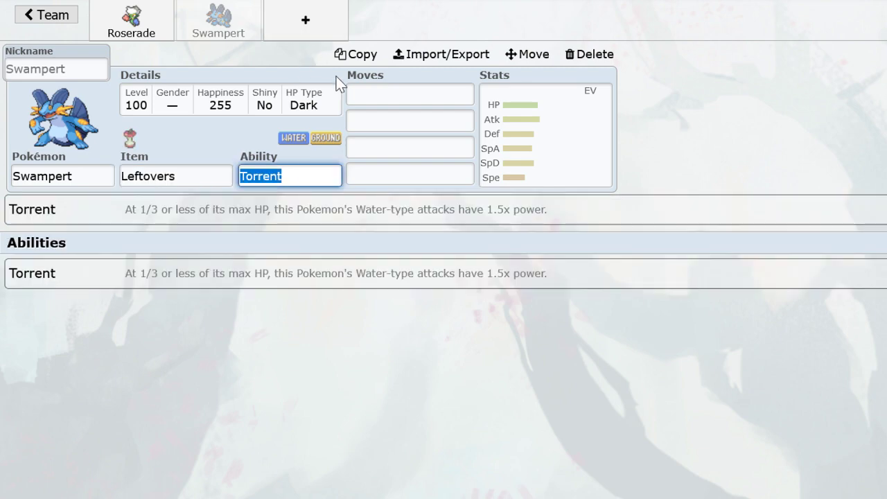
Give Swampert the moves Stealth Rock and Earthquake.
{"action": "left_click", "coordinate": [404, 93]}
{"action": "type", "text": "stealth"}
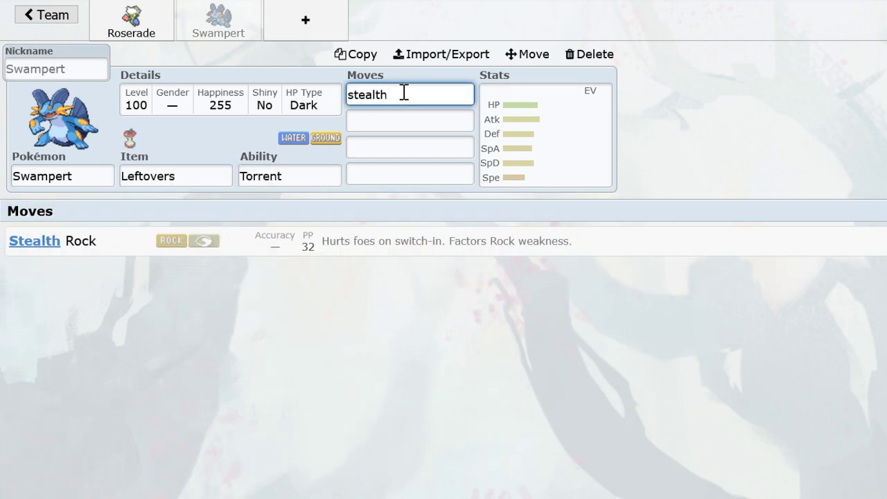
{"action": "key", "text": "Return"}
{"action": "type", "text": "a"}
{"action": "type", "text": "e"}
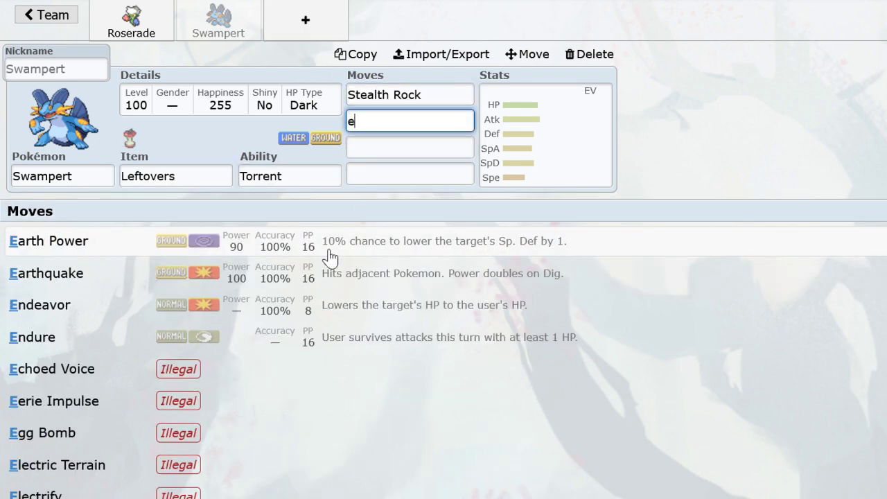
{"action": "left_click", "coordinate": [327, 275]}
Add Rotom-Wash as the third team member and give it a Choice Scarf.
{"action": "left_click", "coordinate": [326, 11]}
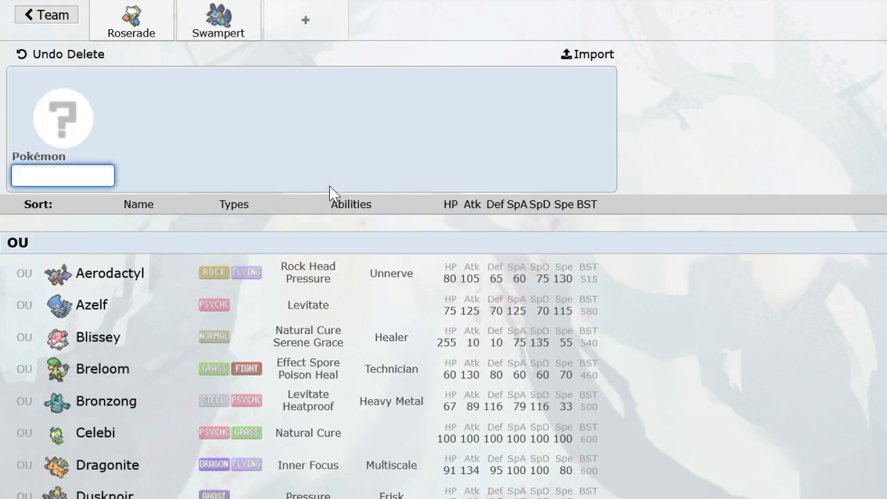
{"action": "type", "text": "rotom-w"}
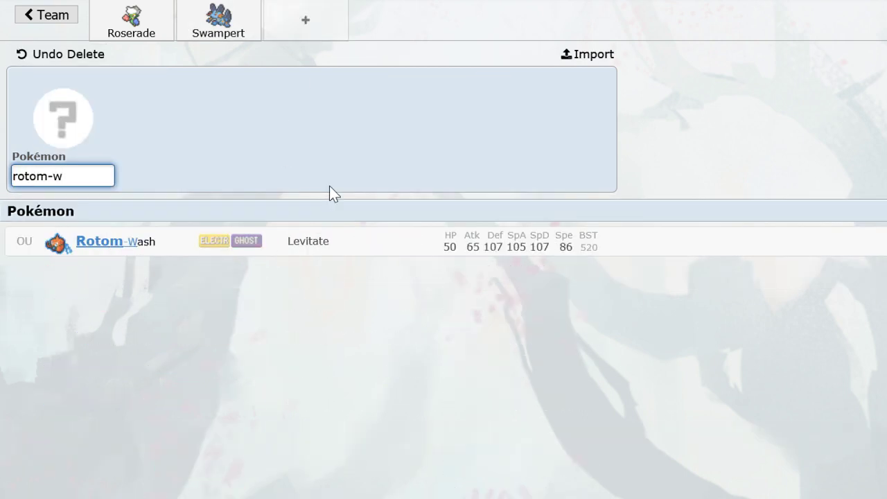
{"action": "key", "text": "BackSpace"}
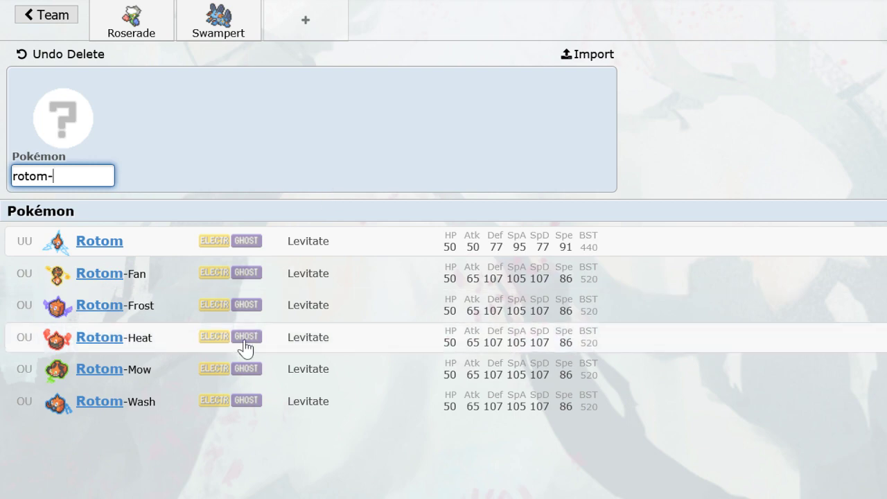
{"action": "left_click", "coordinate": [199, 402]}
{"action": "type", "text": "choicesca"}
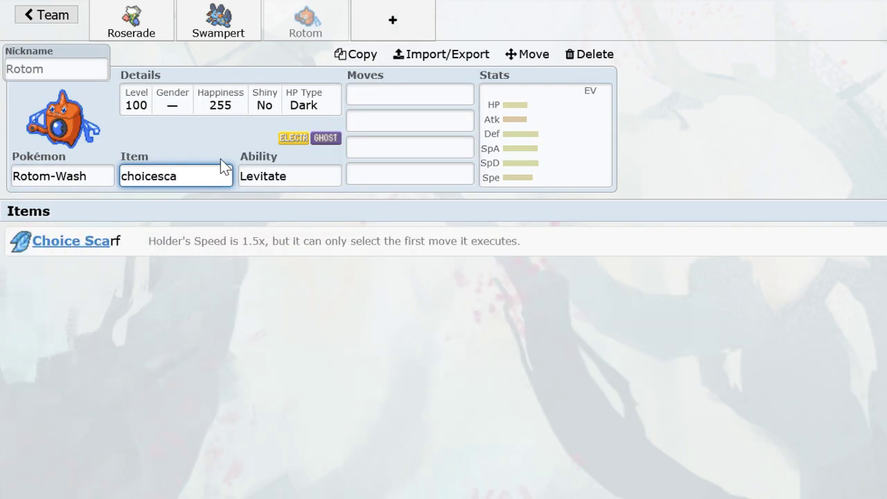
{"action": "key", "text": "Return"}
Add Zapdos as the fourth team member, holding Leftovers.
{"action": "left_click", "coordinate": [362, 18]}
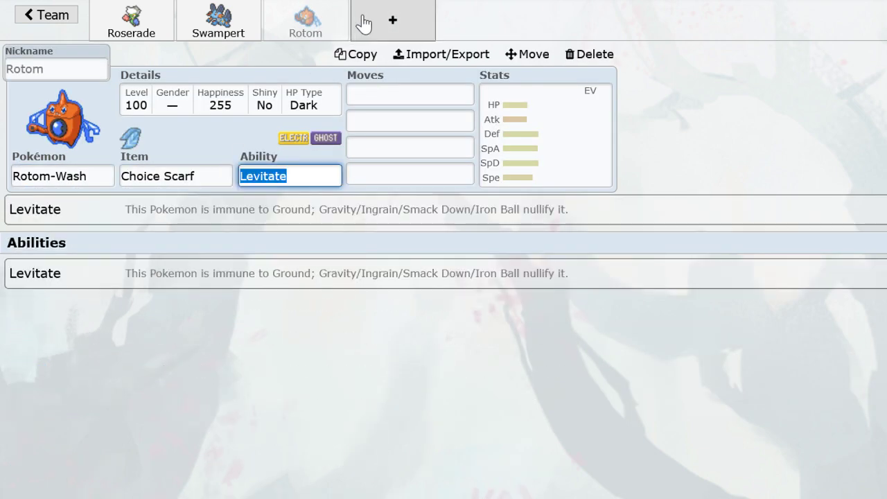
{"action": "type", "text": "zap"}
{"action": "key", "text": "Return"}
{"action": "type", "text": "left"}
{"action": "key", "text": "Return"}
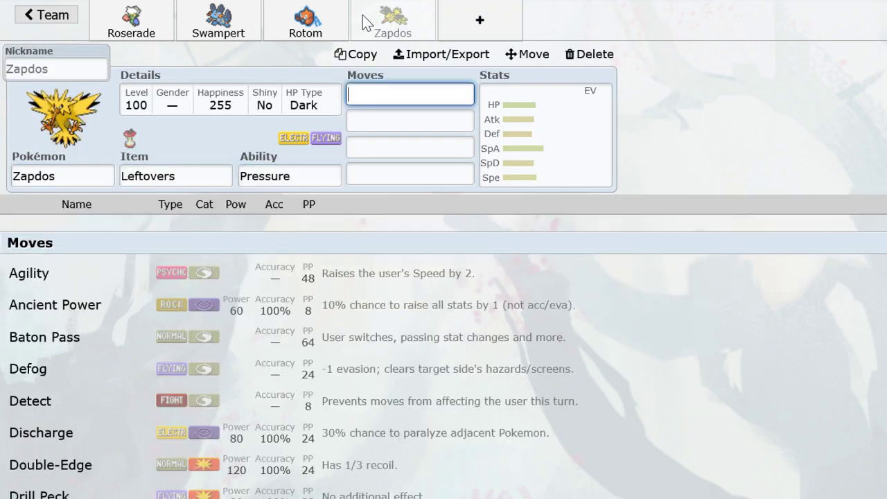
Set Zapdos's first three moves to Substitute, Roost and Thunderbolt.
{"action": "type", "text": "subst"}
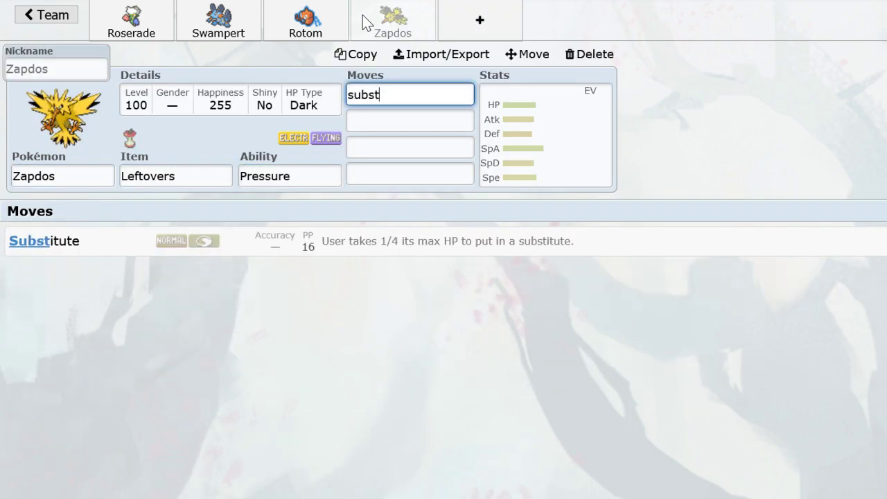
{"action": "key", "text": "Return"}
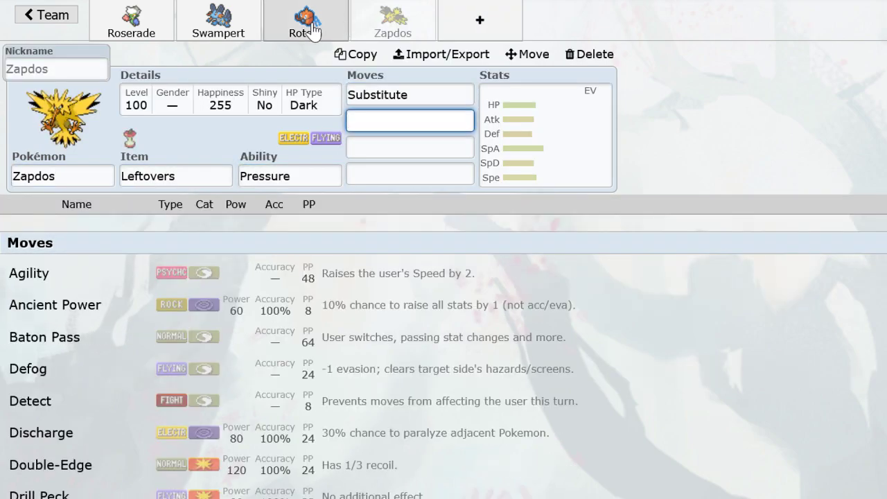
{"action": "type", "text": "o"}
{"action": "key", "text": "BackSpace"}
{"action": "type", "text": "roos"}
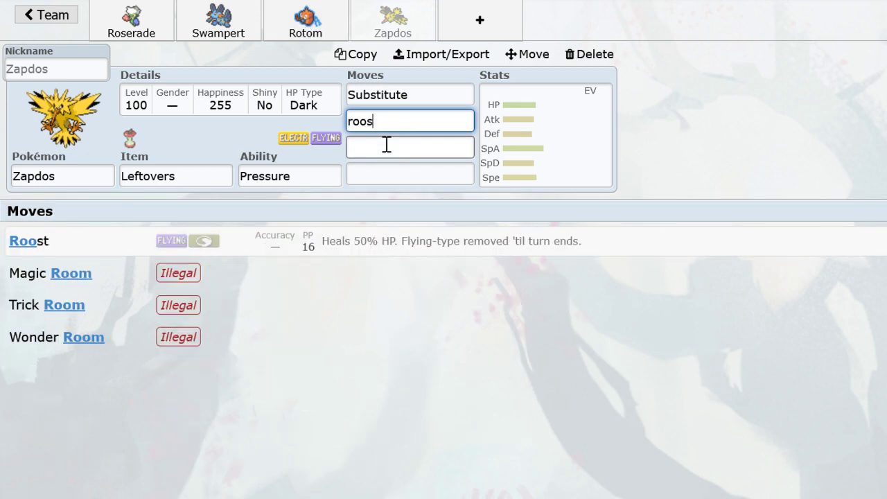
{"action": "key", "text": "Return"}
{"action": "type", "text": "thund"}
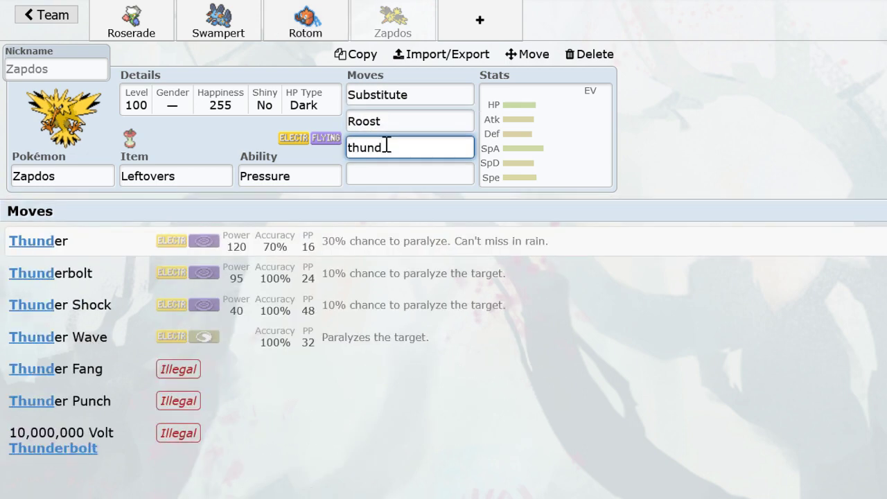
{"action": "left_click", "coordinate": [337, 276]}
Set Zapdos's fourth move to Hidden Power Ice.
{"action": "type", "text": "hiddn"}
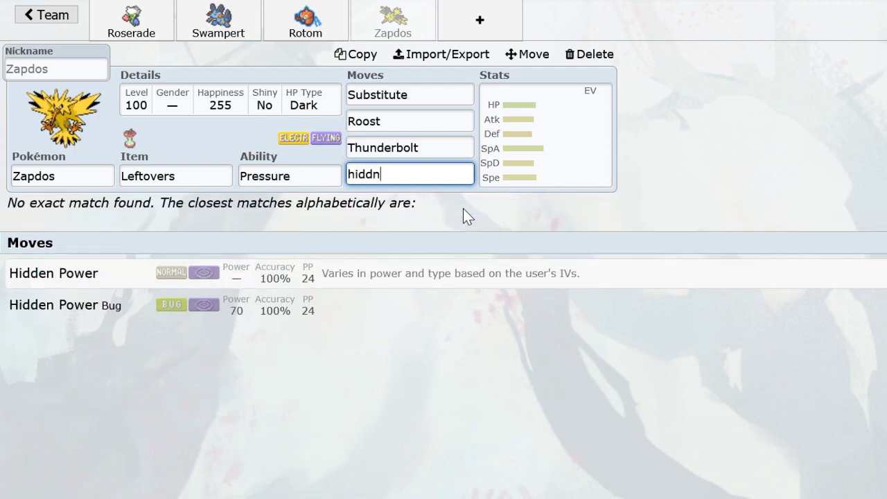
{"action": "key", "text": "BackSpace"}
{"action": "type", "text": "enpowe"}
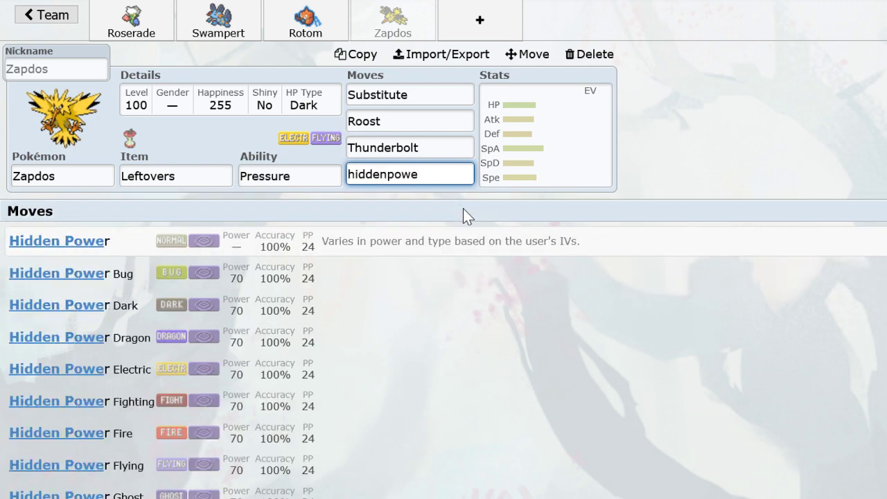
{"action": "scroll", "coordinate": [384, 386], "scroll_direction": "down", "scroll_amount": 3}
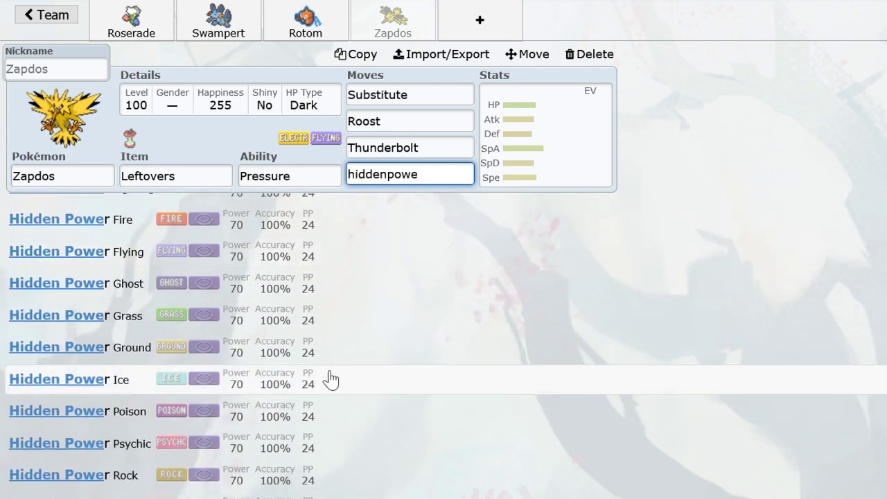
{"action": "left_click", "coordinate": [331, 380]}
Add Jirachi as the fifth team member, holding Leftovers and with the ability Serene Grace.
{"action": "left_click", "coordinate": [478, 22]}
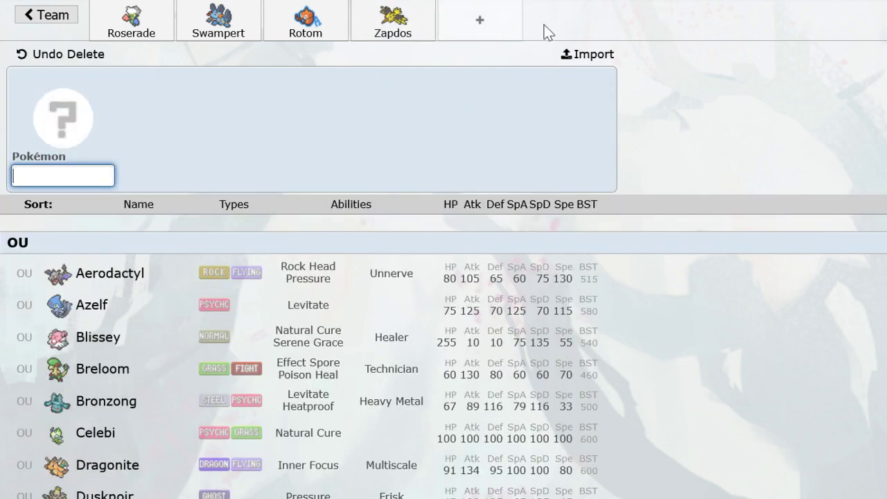
{"action": "type", "text": "jira"}
{"action": "key", "text": "Return"}
{"action": "type", "text": "le"}
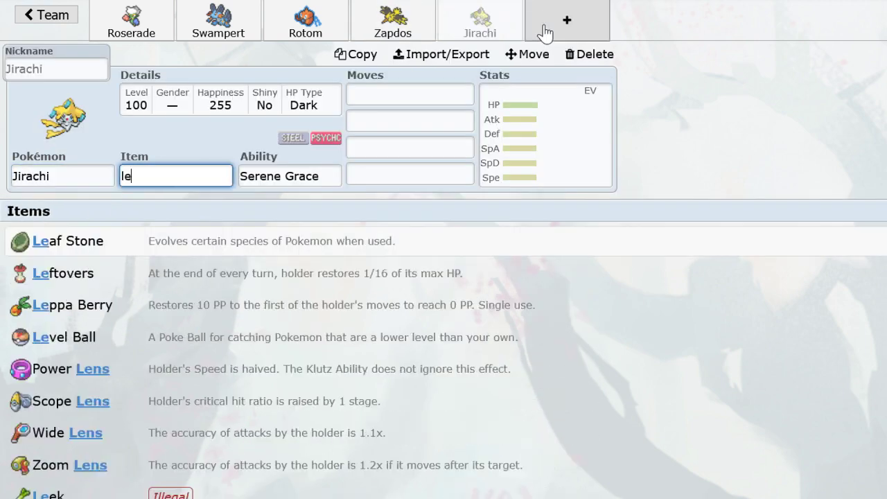
{"action": "key", "text": "Return"}
{"action": "key", "text": "Return"}
Give Jirachi the moves Wish, Calm Mind, Psychic and Thunderbolt, and put 252 EVs into its HP.
{"action": "type", "text": "wis"}
{"action": "key", "text": "Return"}
{"action": "type", "text": "c"}
{"action": "key", "text": "Return"}
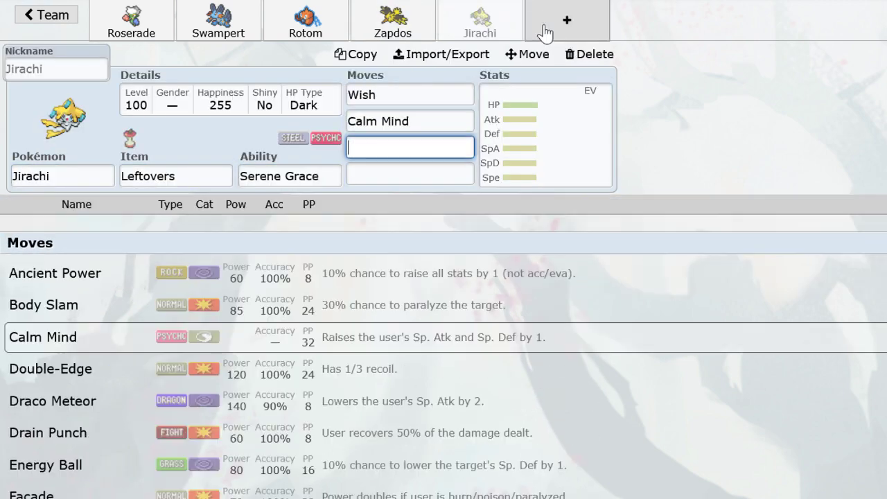
{"action": "type", "text": "psychic"}
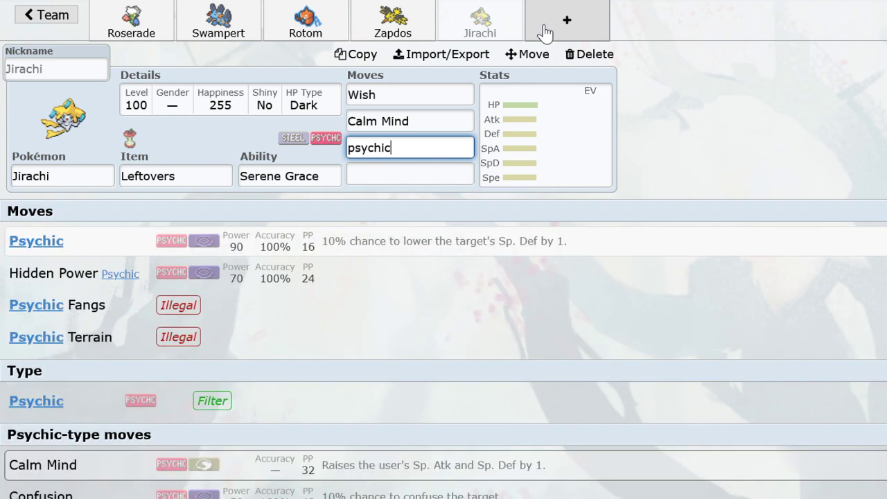
{"action": "key", "text": "Return"}
{"action": "type", "text": "thunder"}
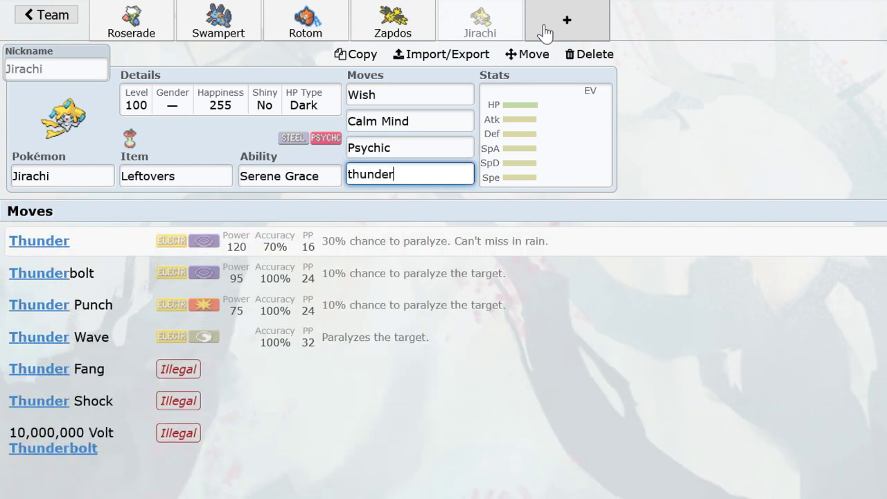
{"action": "key", "text": "Down"}
{"action": "key", "text": "Return"}
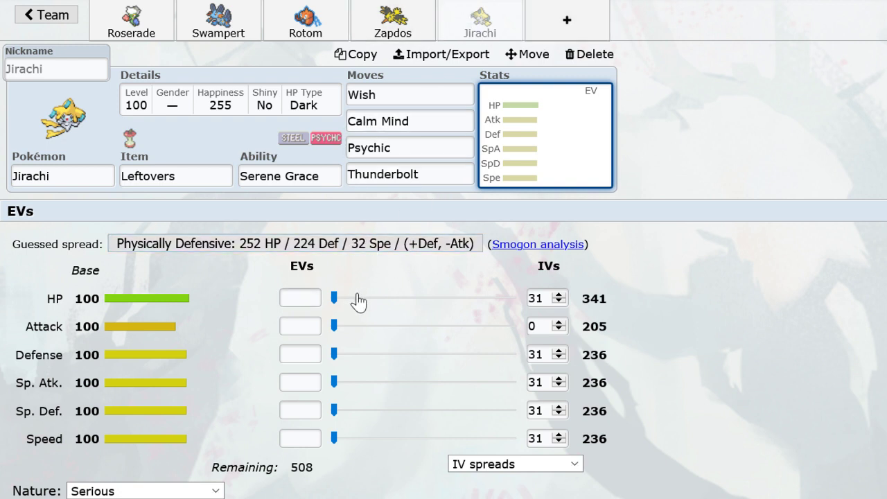
{"action": "left_click_drag", "start_coordinate": [353, 302], "coordinate": [697, 320]}
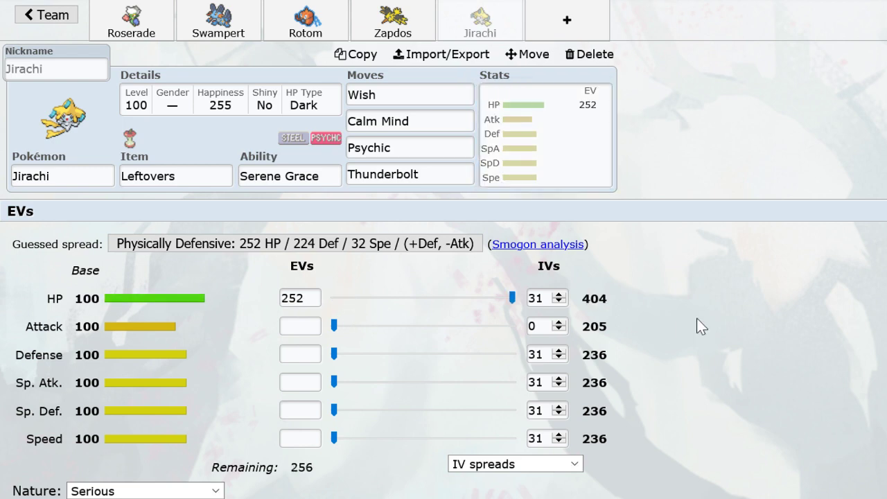
Add Heatran as the sixth team member, holding a Shuca Berry.
{"action": "left_click", "coordinate": [567, 19]}
{"action": "type", "text": "heat"}
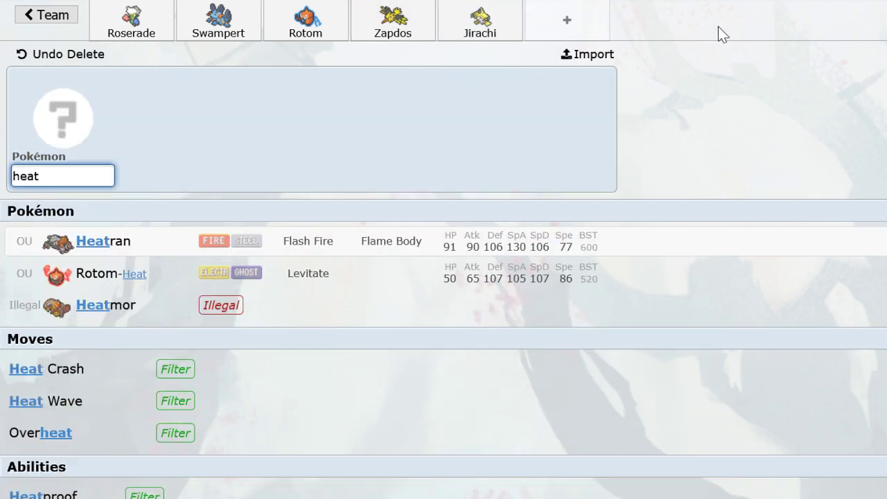
{"action": "left_click", "coordinate": [316, 242]}
{"action": "type", "text": "shuca"}
{"action": "key", "text": "Return"}
Give Heatran the moves Fire Blast, Earth Power, Explosion and Hidden Power Grass.
{"action": "type", "text": "fire"}
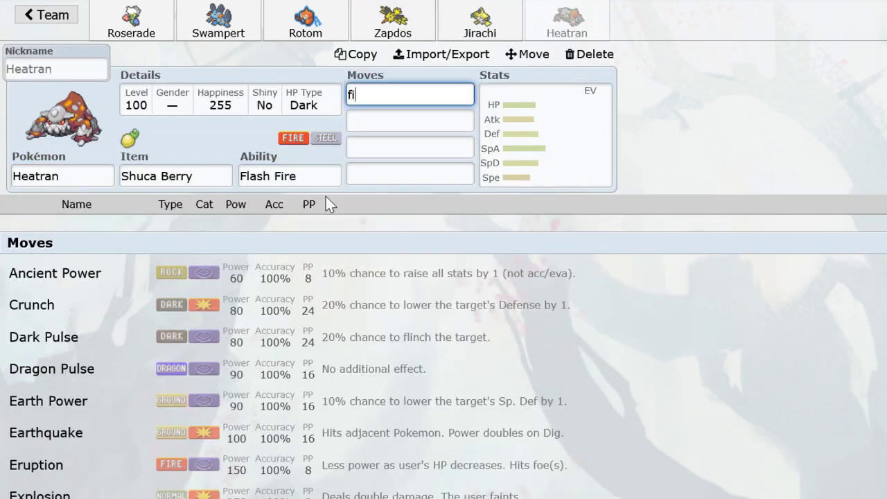
{"action": "left_click", "coordinate": [298, 253]}
{"action": "type", "text": "ea"}
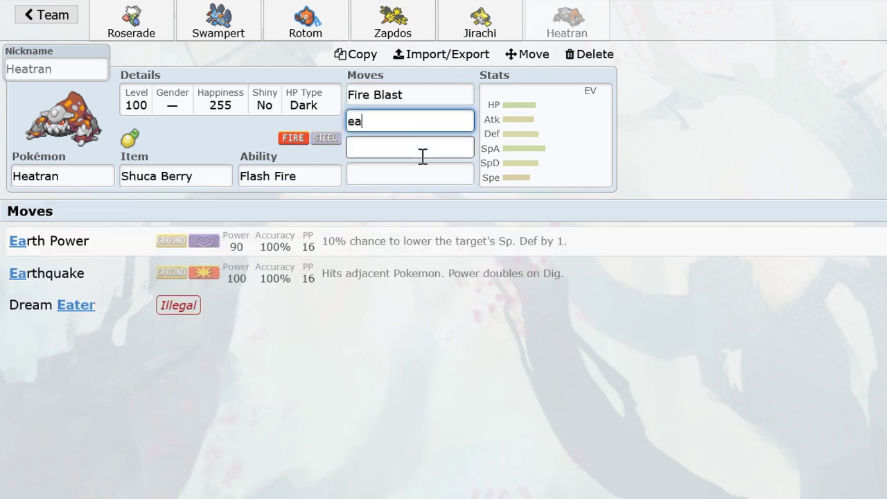
{"action": "key", "text": "Return"}
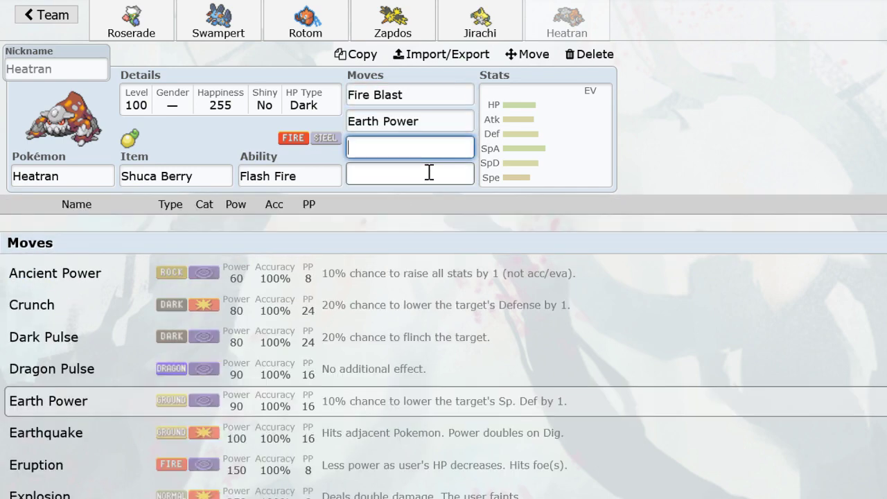
{"action": "type", "text": "explosi"}
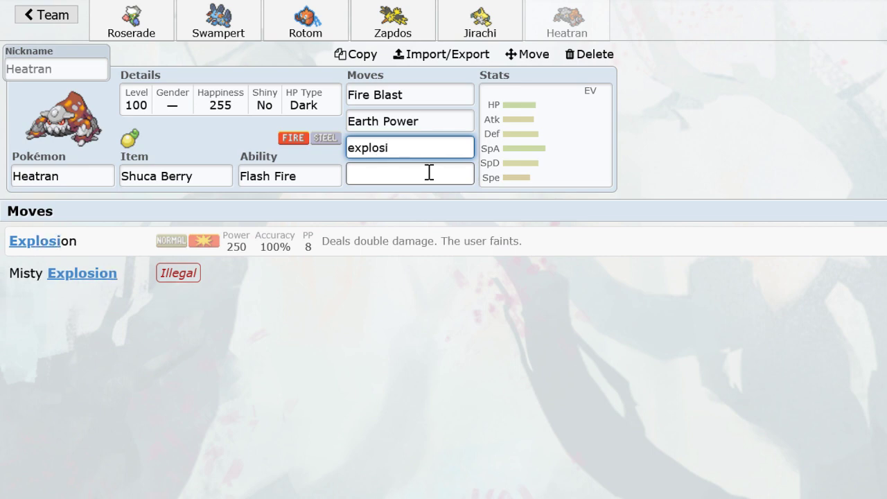
{"action": "key", "text": "Return"}
{"action": "type", "text": "hiddn"}
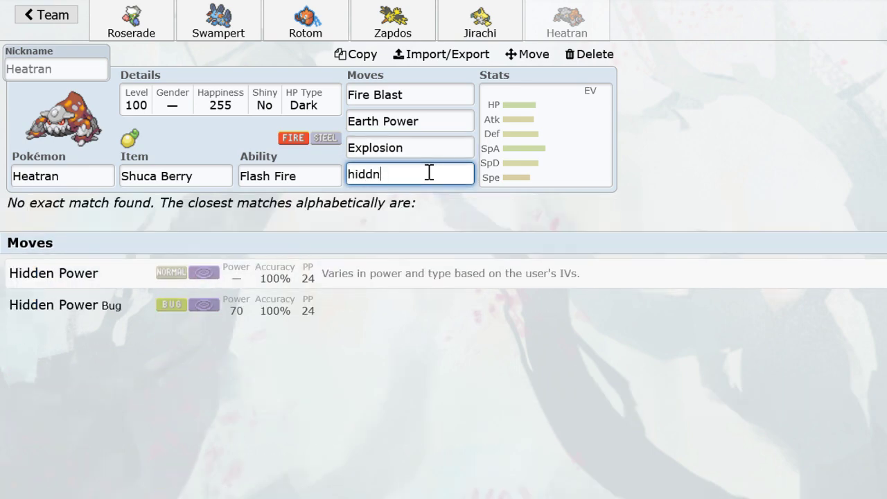
{"action": "key", "text": "BackSpace"}
{"action": "type", "text": "enpo"}
{"action": "scroll", "coordinate": [295, 333], "scroll_direction": "down", "scroll_amount": 2}
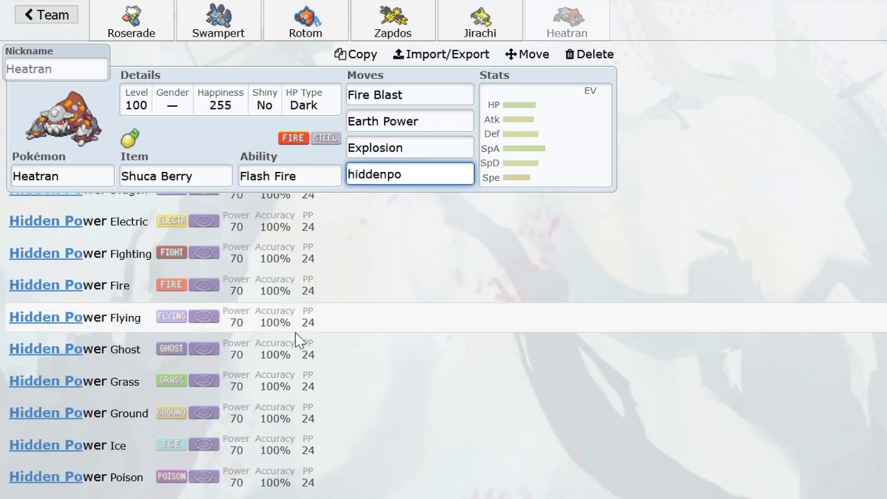
{"action": "left_click", "coordinate": [257, 380]}
Set Heatran's EVs to 252 Sp. Atk, 4 Sp. Def and 252 Speed with a Timid nature, and its Defense IV to 30.
{"action": "left_click", "coordinate": [372, 232]}
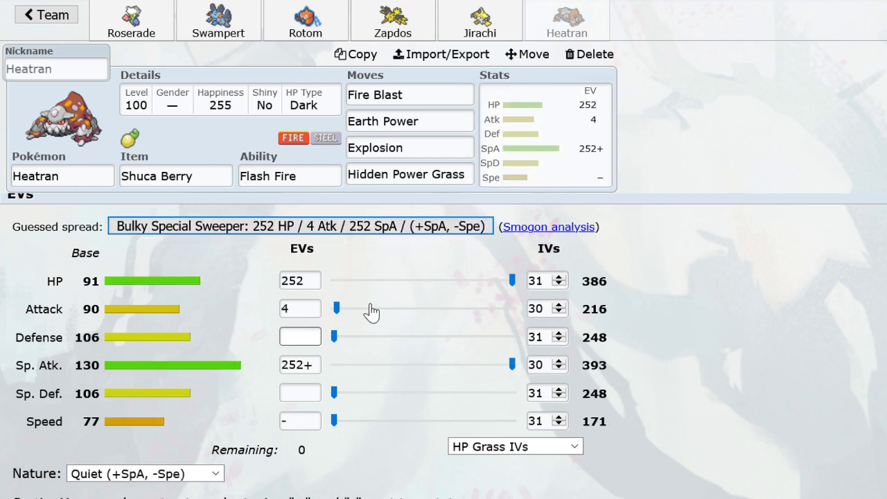
{"action": "left_click_drag", "start_coordinate": [488, 281], "coordinate": [197, 441]}
{"action": "key", "text": "t"}
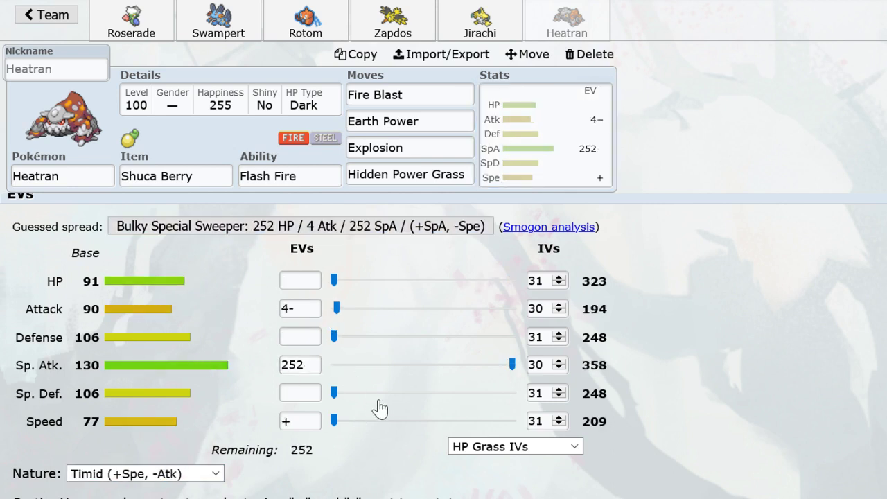
{"action": "left_click", "coordinate": [560, 313]}
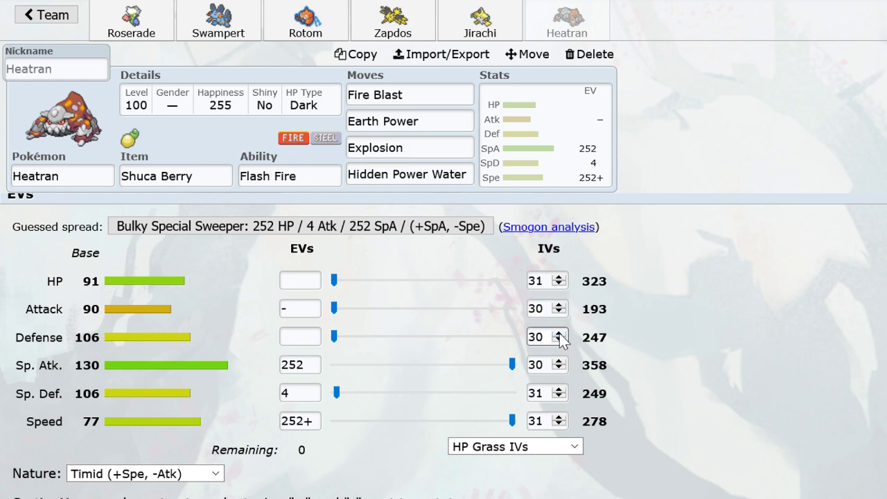
Review the sets of Jirachi, Zapdos, Rotom-Wash and Swampert in the team.
{"action": "left_click", "coordinate": [480, 21]}
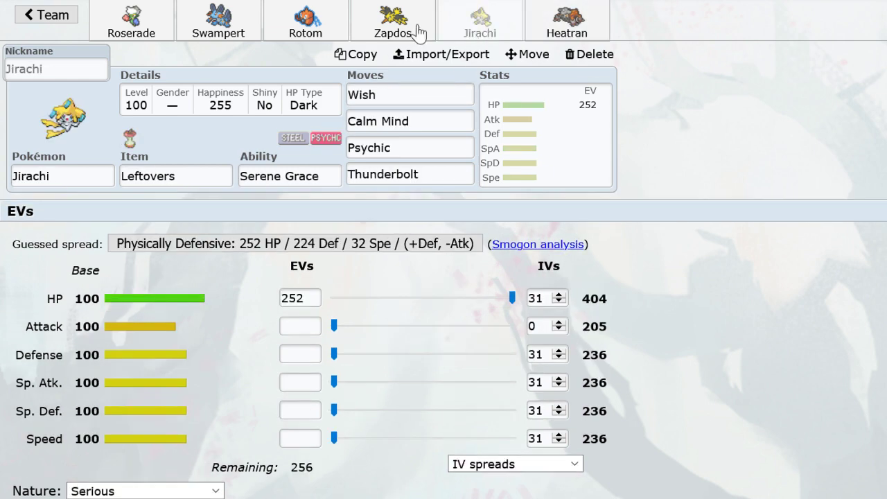
{"action": "left_click", "coordinate": [420, 28]}
{"action": "left_click", "coordinate": [463, 21]}
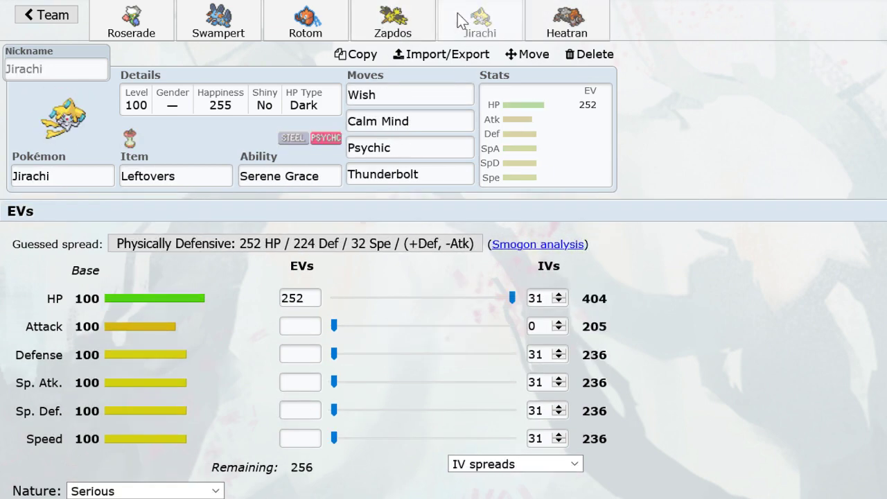
{"action": "left_click", "coordinate": [398, 21]}
{"action": "left_click", "coordinate": [308, 22]}
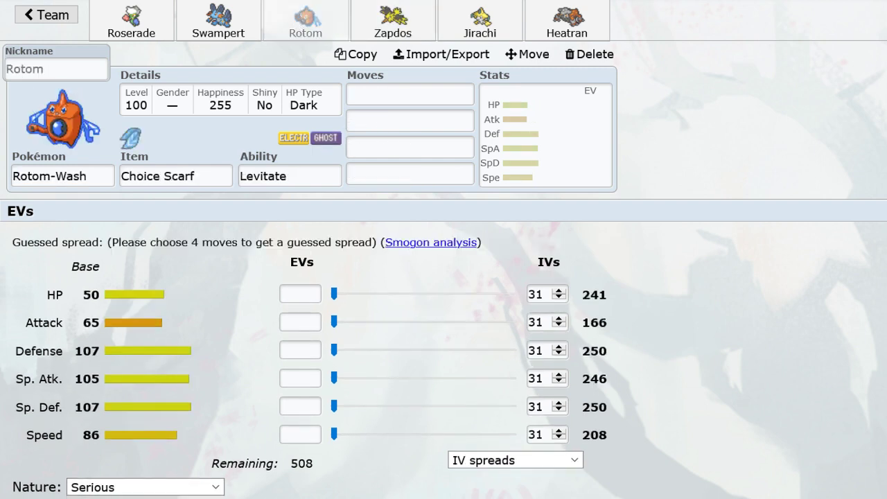
{"action": "left_click", "coordinate": [219, 19]}
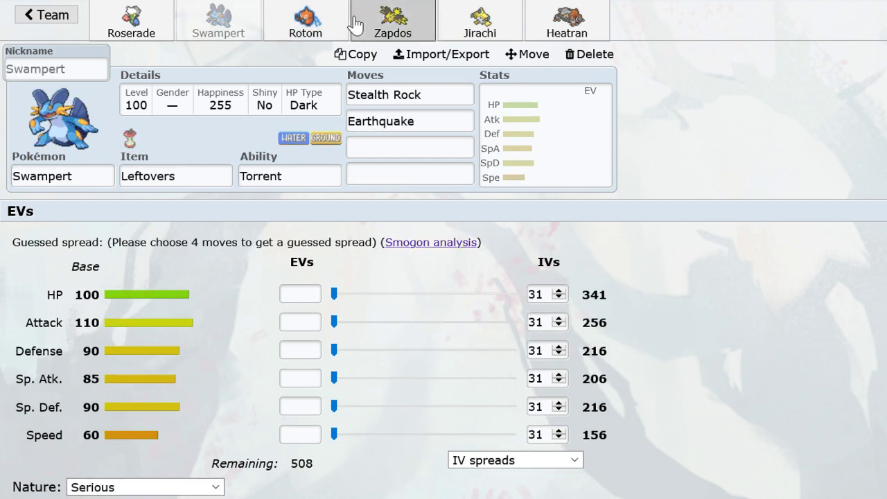
{"action": "left_click", "coordinate": [308, 16]}
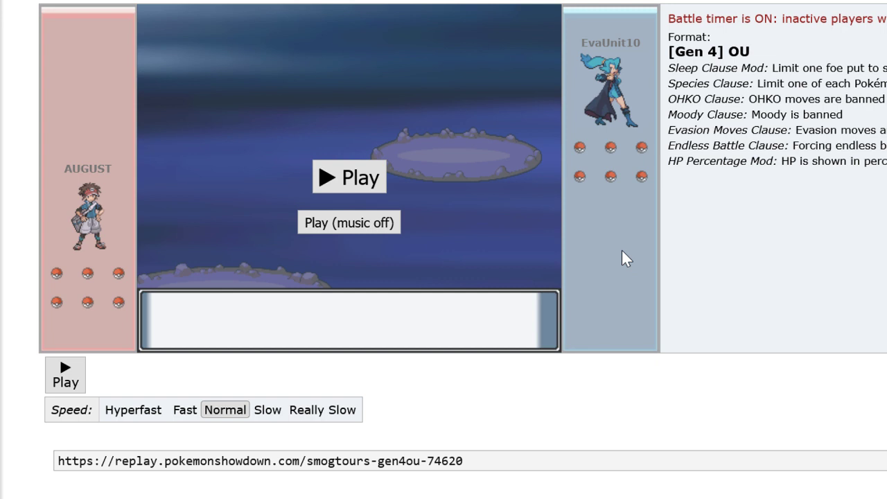
Play the smogtours-gen4ou-74620 replay without music at Fast speed and follow it turn by turn through turn 8.
{"action": "left_click", "coordinate": [362, 233]}
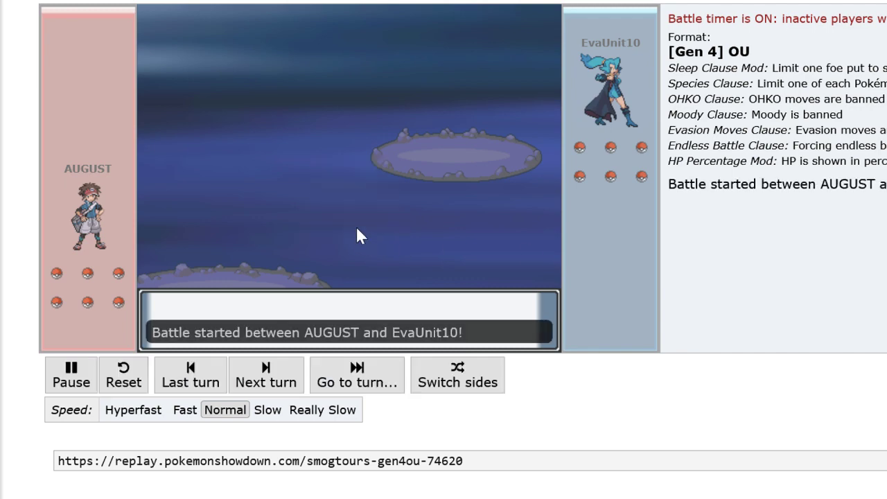
{"action": "left_click", "coordinate": [185, 411]}
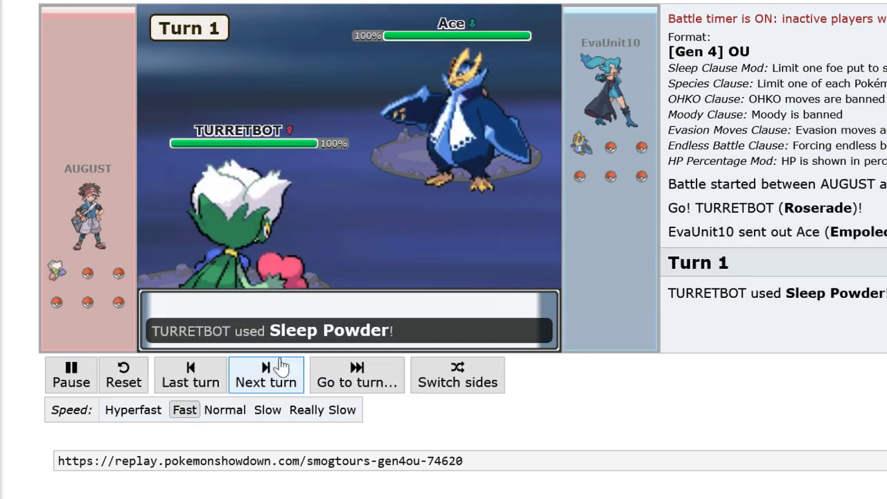
{"action": "left_click", "coordinate": [268, 372]}
{"action": "left_click", "coordinate": [265, 368]}
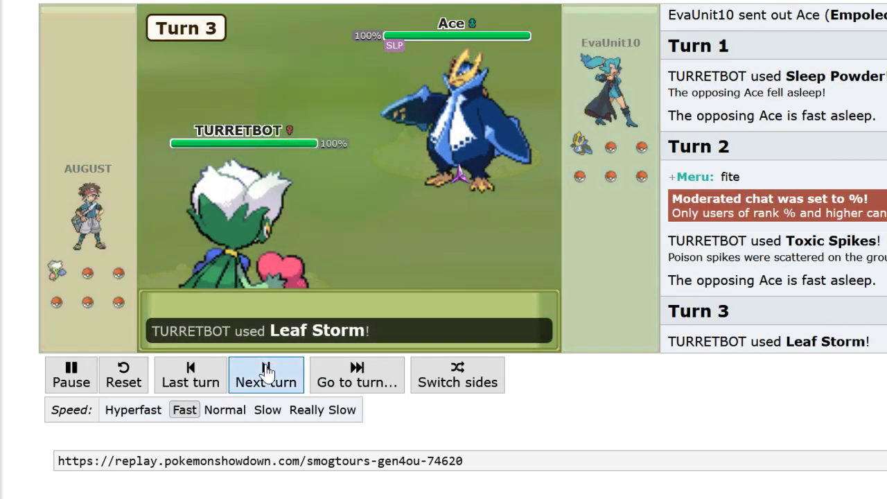
{"action": "left_click", "coordinate": [267, 372]}
{"action": "left_click", "coordinate": [267, 372]}
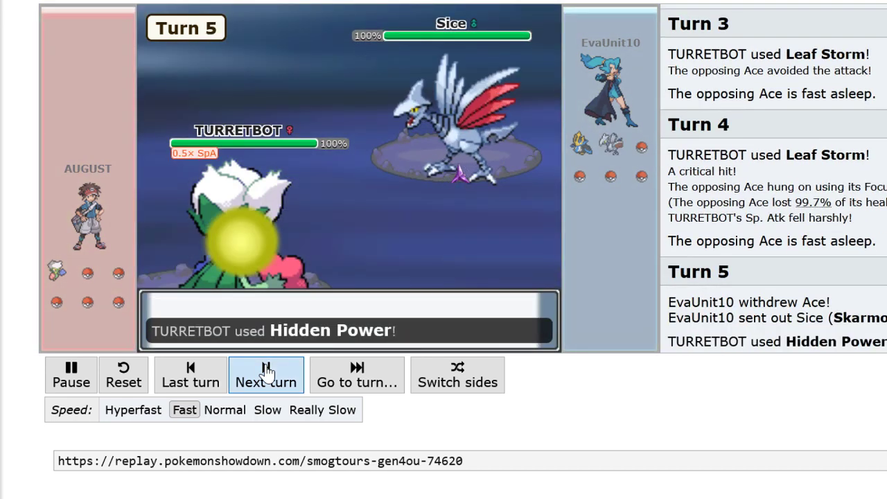
{"action": "left_click", "coordinate": [267, 372]}
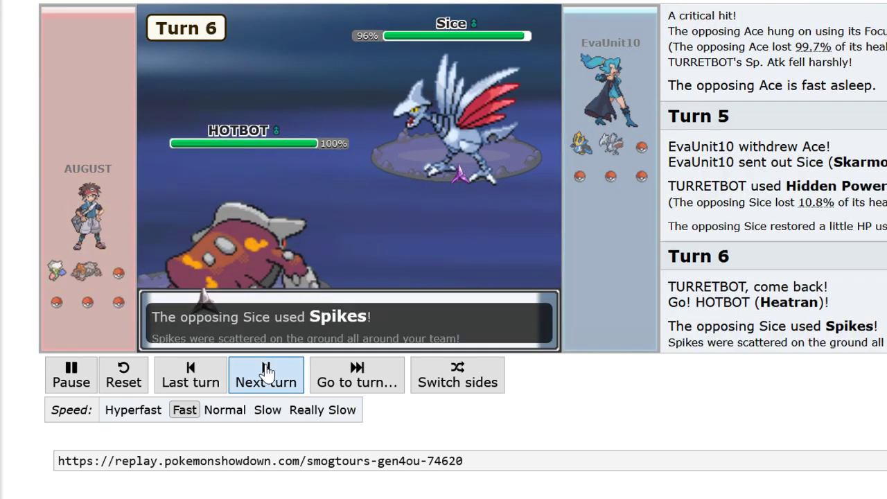
{"action": "left_click", "coordinate": [266, 372]}
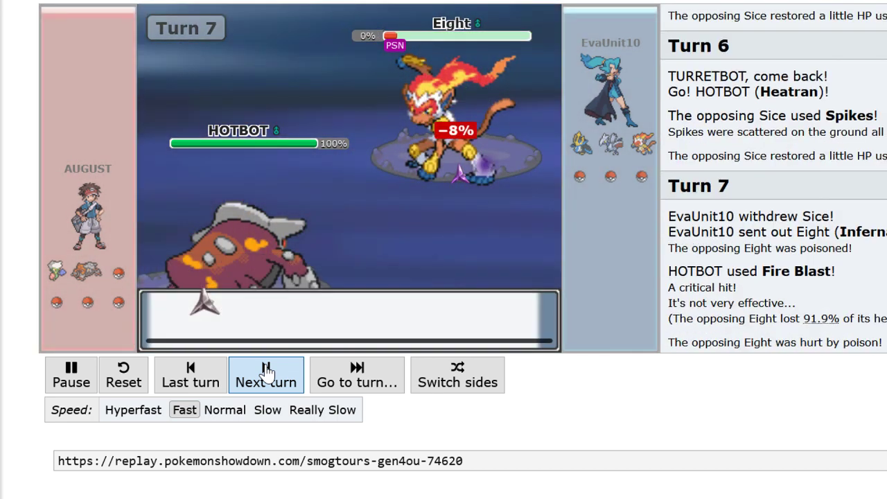
{"action": "left_click", "coordinate": [267, 372]}
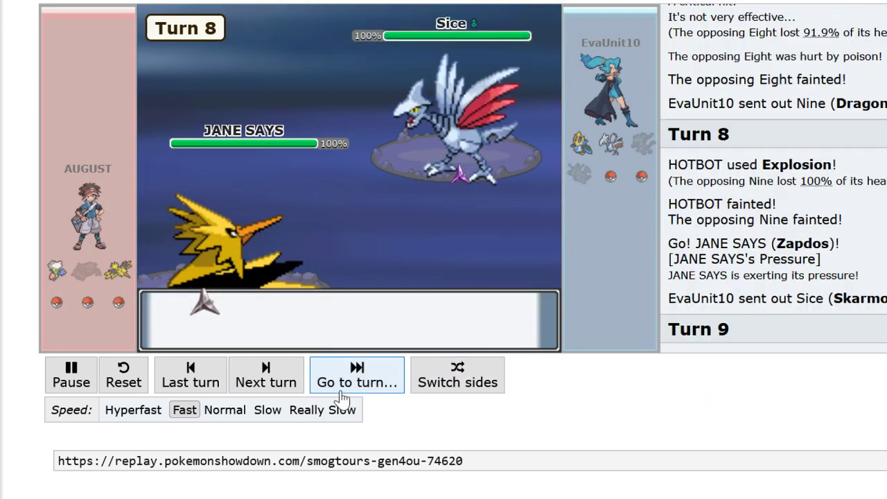
Go back to turn 7 of the replay, then advance through the following turns to turn 11.
{"action": "left_click", "coordinate": [190, 385]}
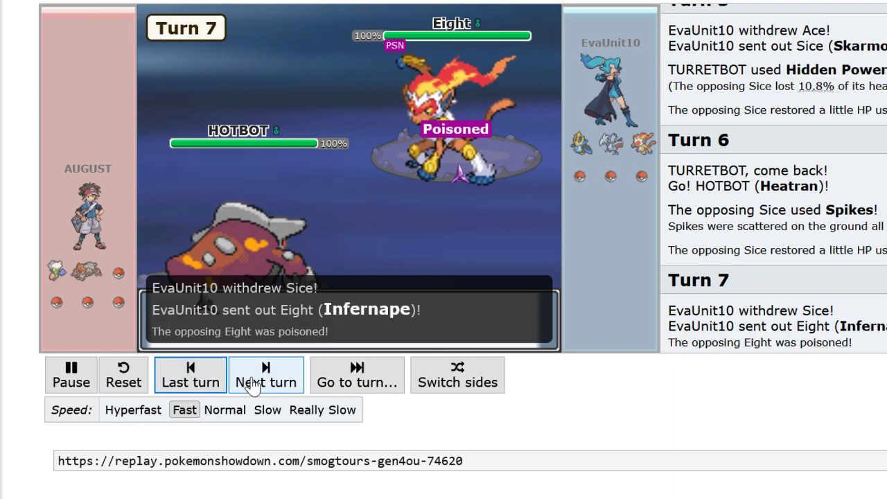
{"action": "left_click", "coordinate": [244, 384]}
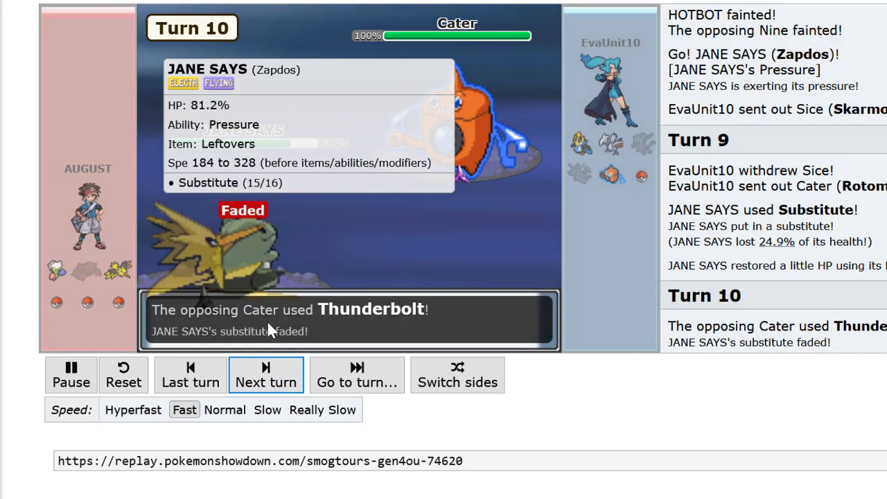
{"action": "left_click", "coordinate": [262, 385]}
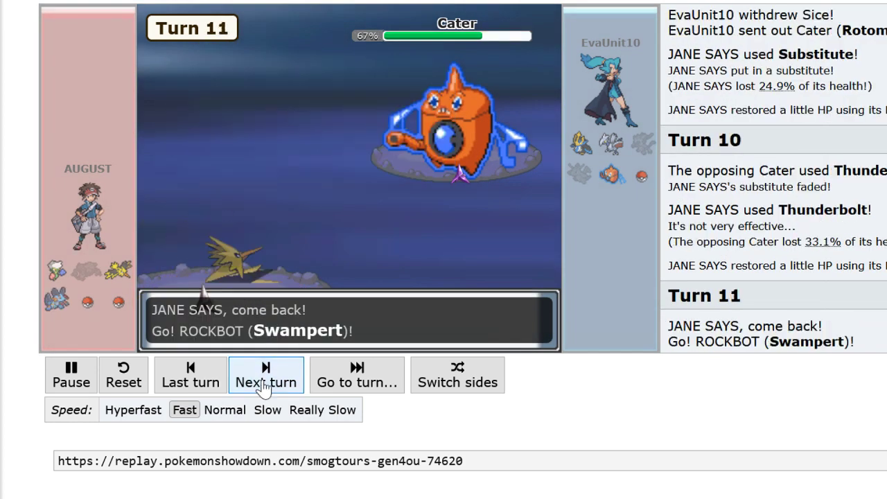